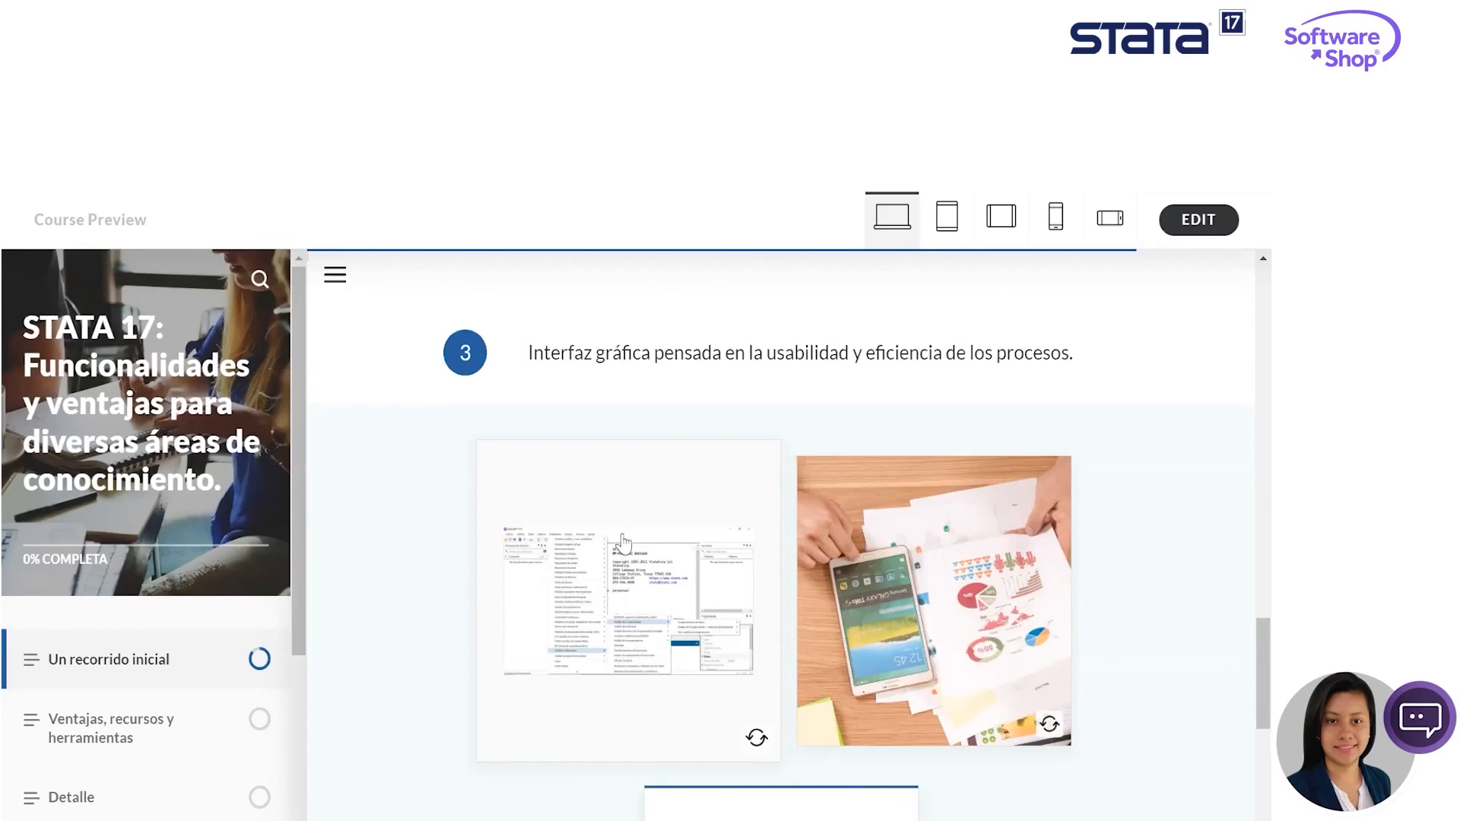
# - Flip the smartphone-and-charts flashcard and the "Automatización y rutinas" flashcard to view both sides
pyautogui.click(909, 578)
pyautogui.click(960, 633)
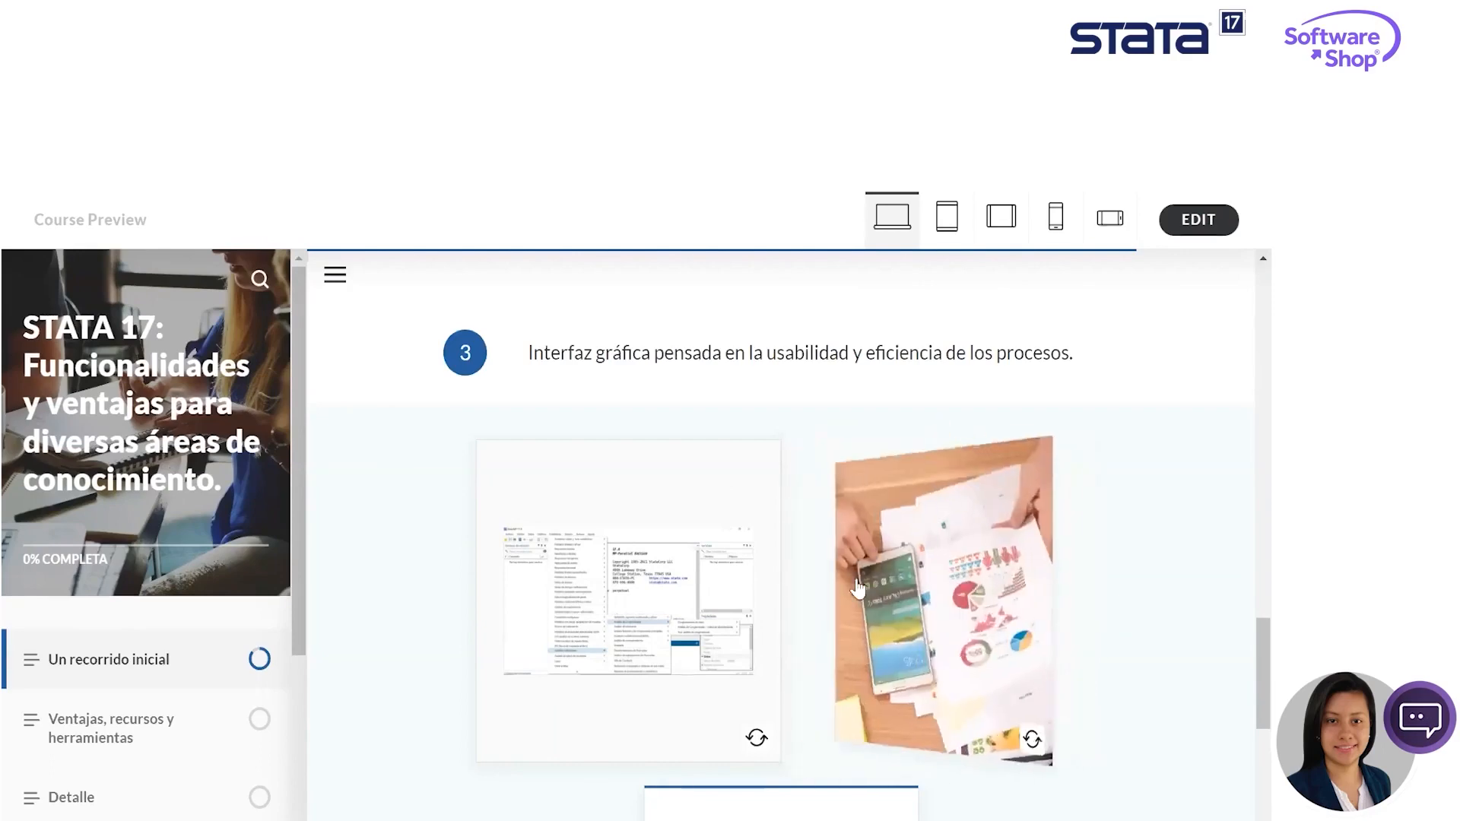
pyautogui.scroll(-2, 1011, 621)
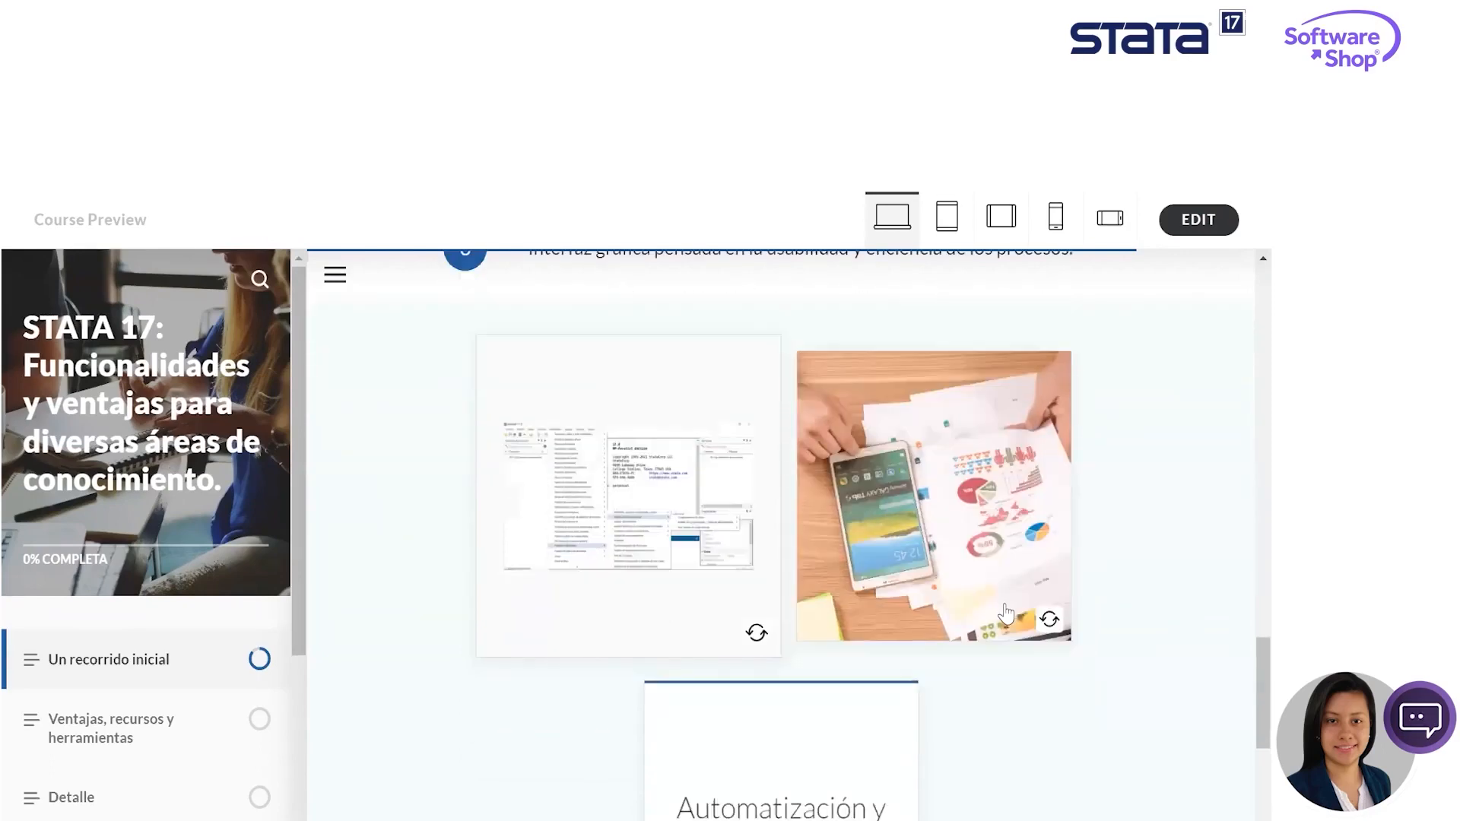
pyautogui.scroll(-3, 1000, 617)
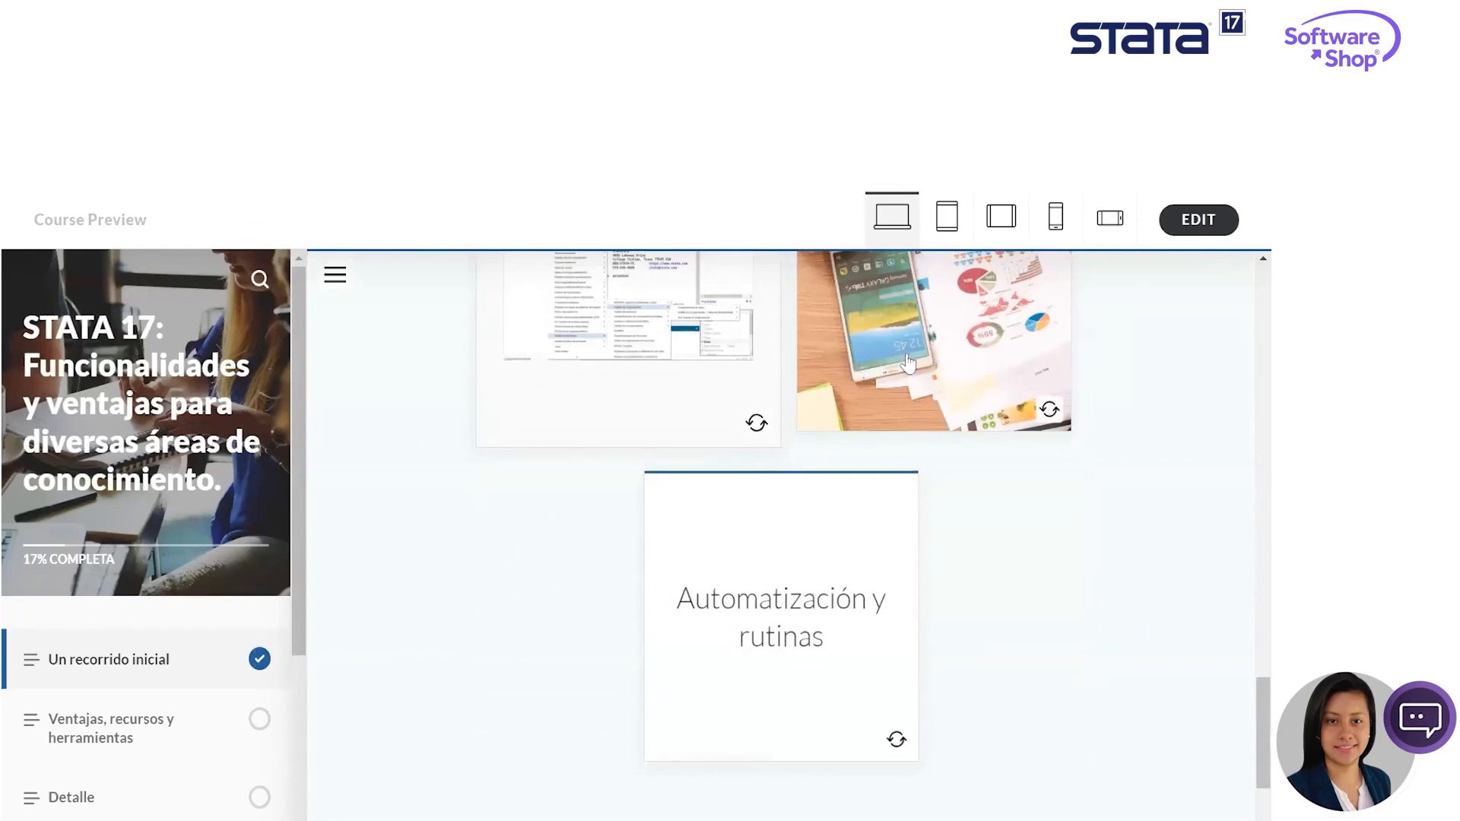
pyautogui.scroll(2, 861, 376)
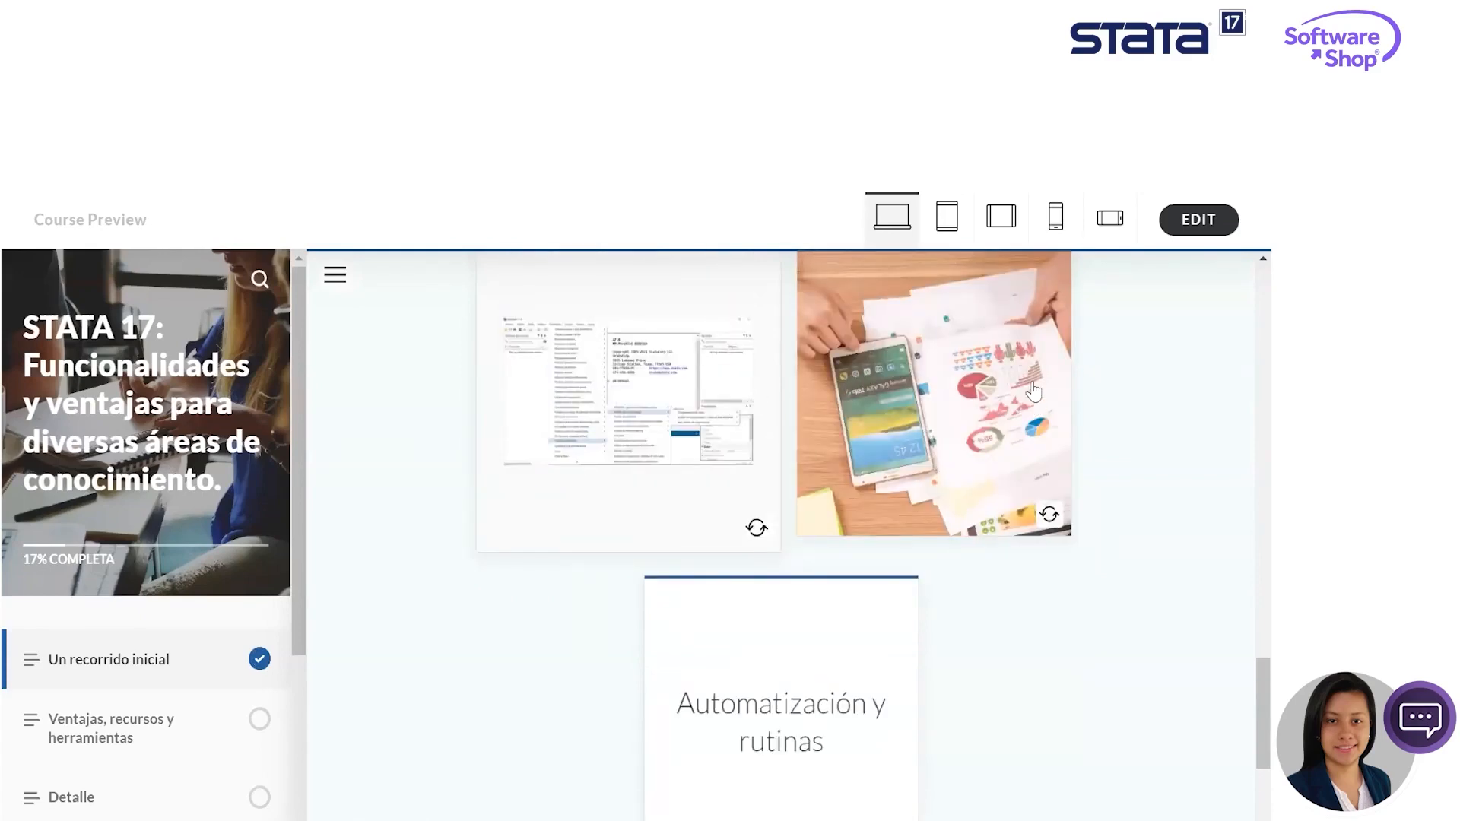
pyautogui.click(831, 715)
pyautogui.scroll(-5, 1064, 631)
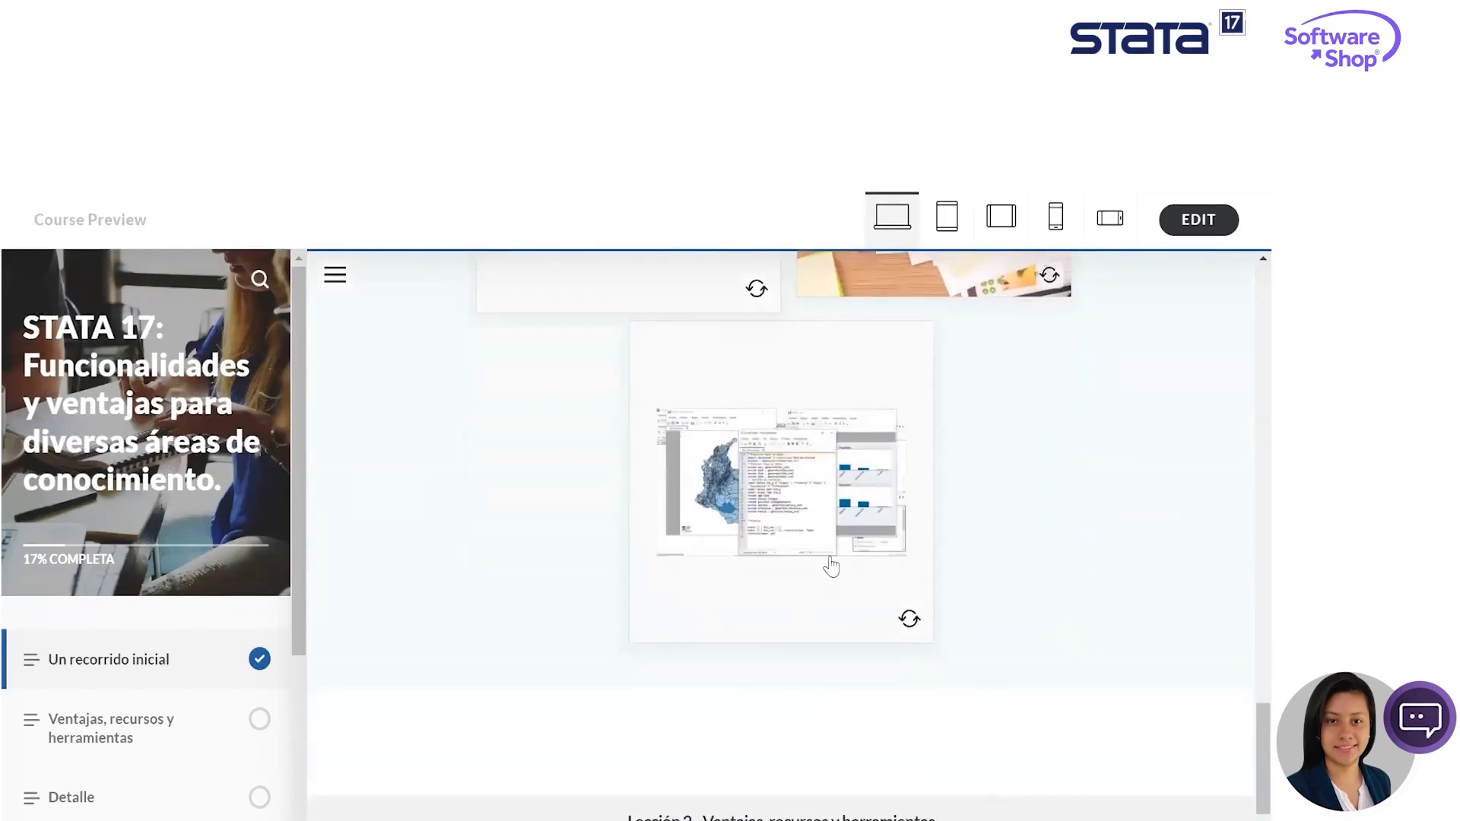
# - Open lesson 2, "Ventajas, recursos y herramientas", and read its "Gestión, análisis y visualización" introduction and numbered list
pyautogui.click(988, 813)
pyautogui.scroll(-5, 1010, 449)
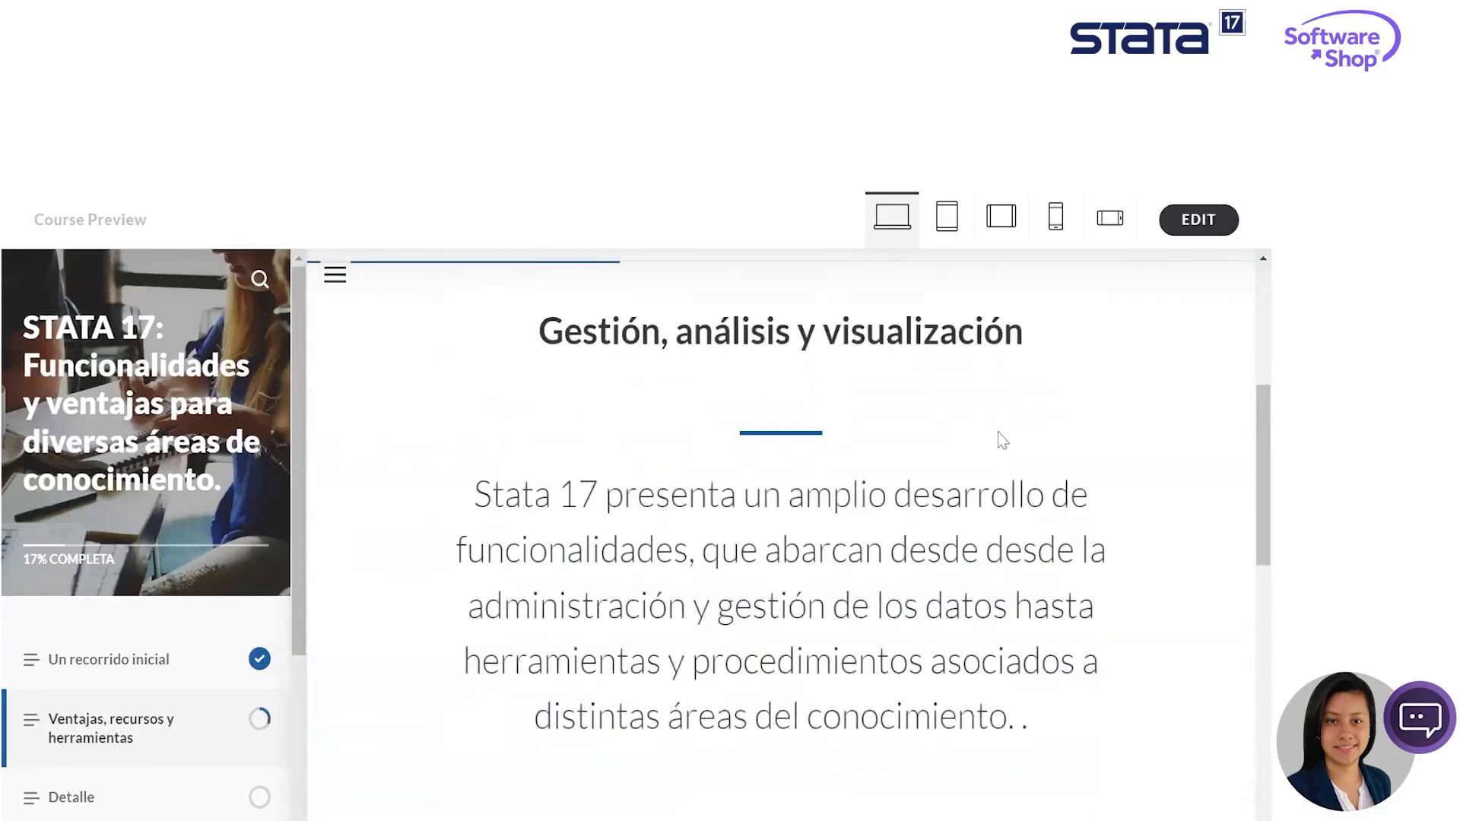
pyautogui.scroll(-3, 825, 450)
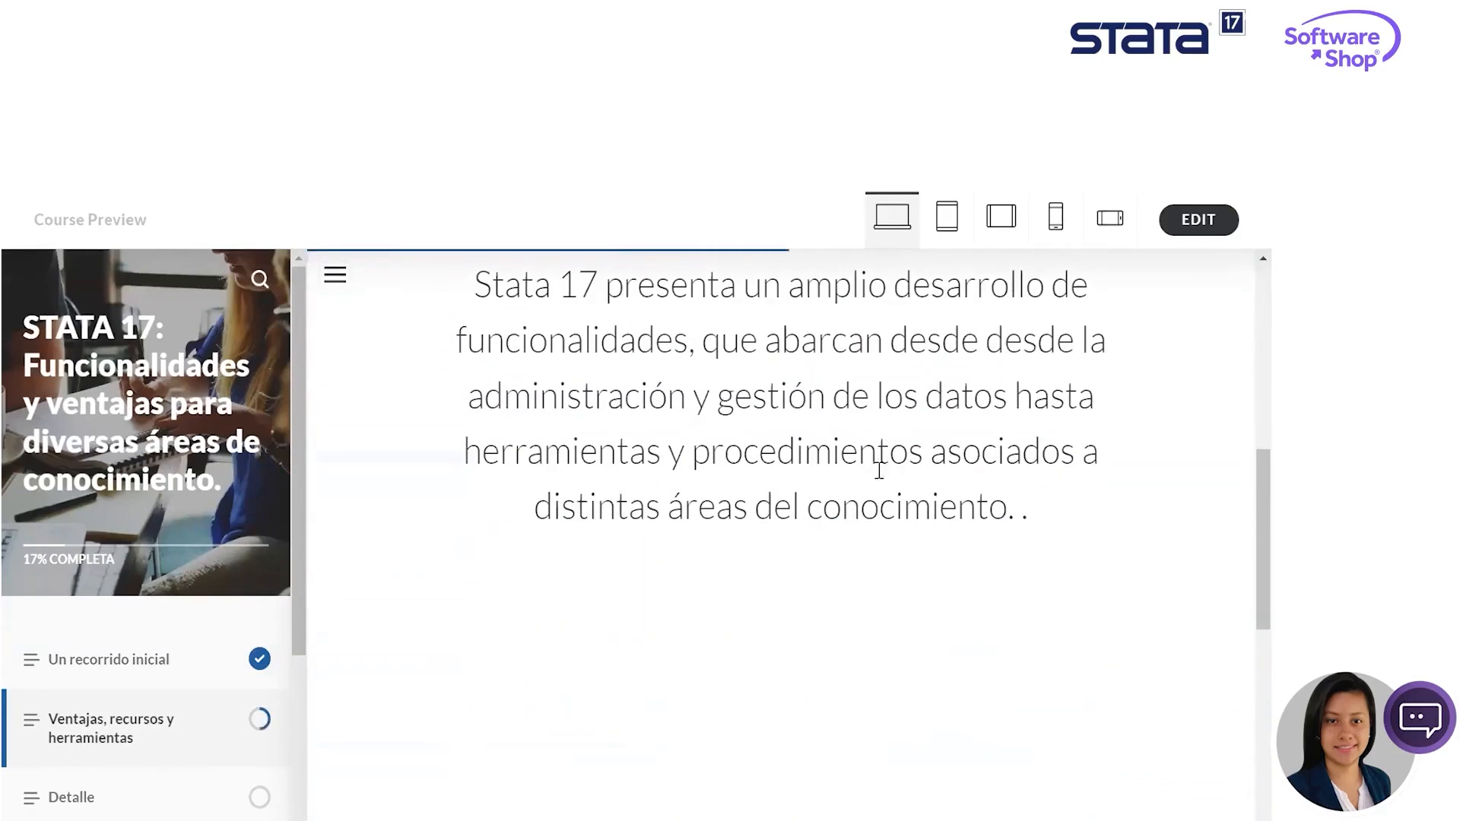
pyautogui.scroll(-3, 870, 505)
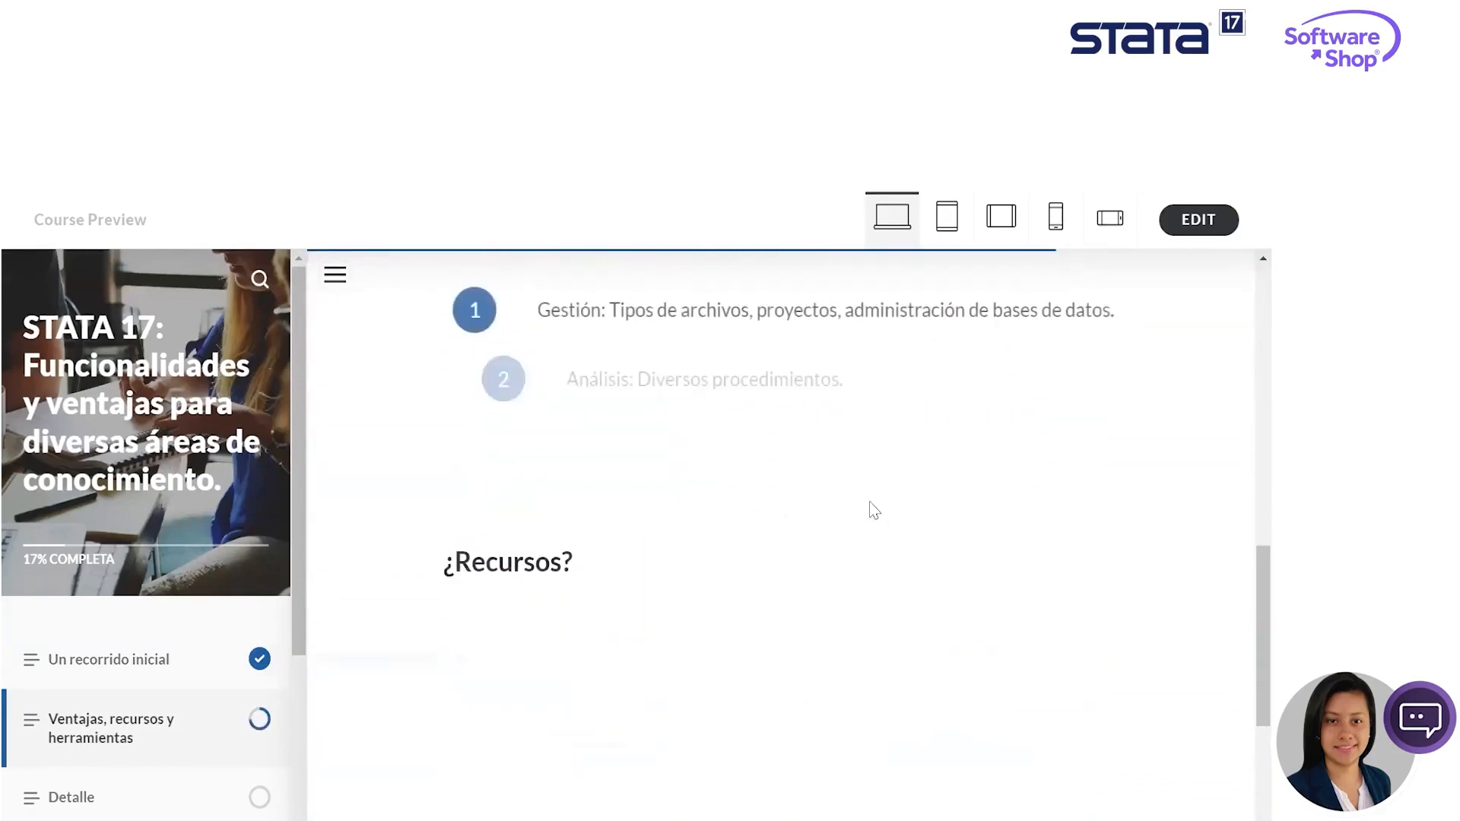
pyautogui.scroll(1, 844, 475)
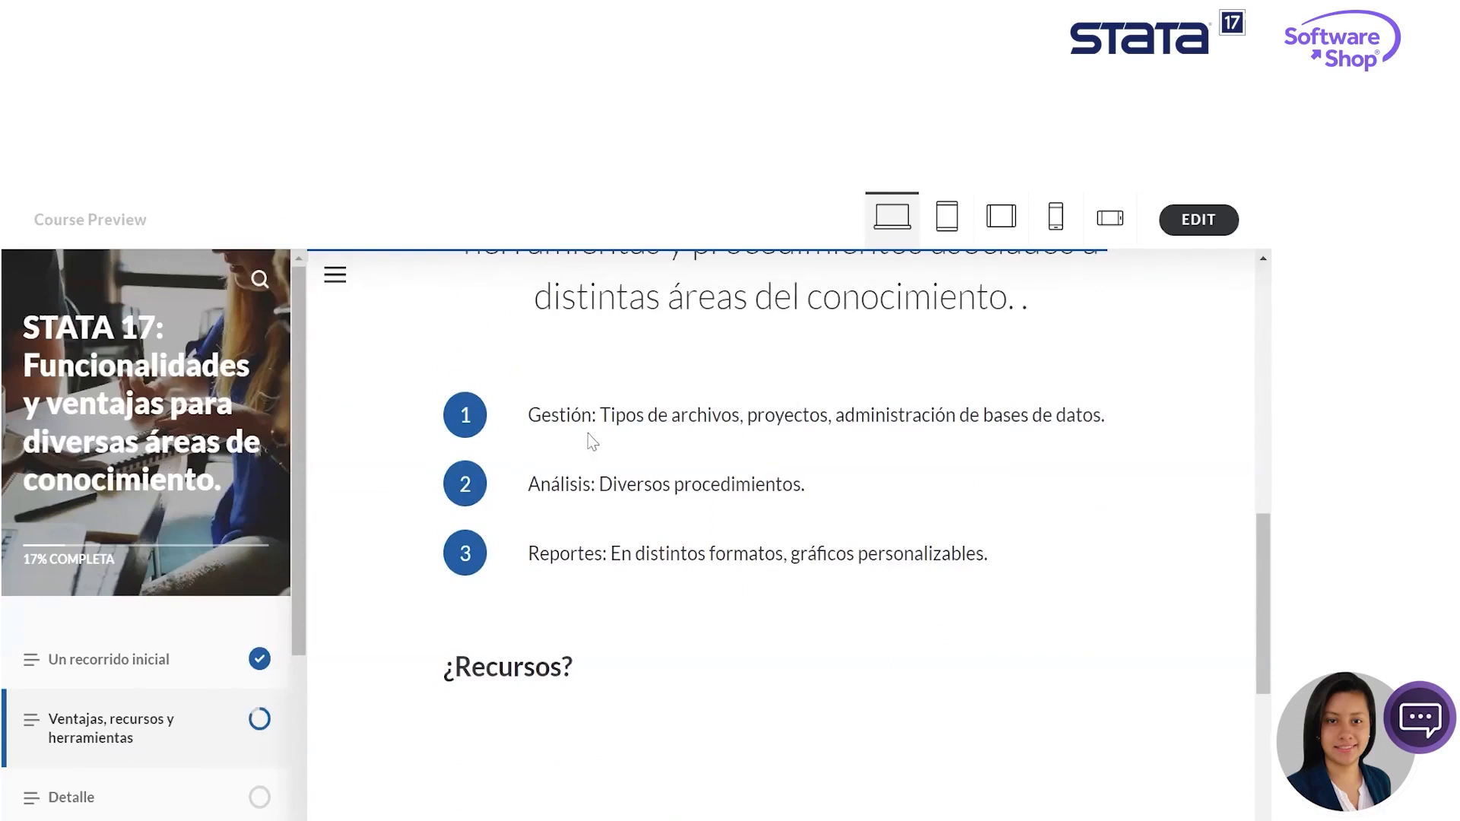
# - Highlight the Gestión, Análisis and Reportes entries of the numbered list one after another while reading them
pyautogui.moveTo(598, 417); pyautogui.dragTo(733, 422)
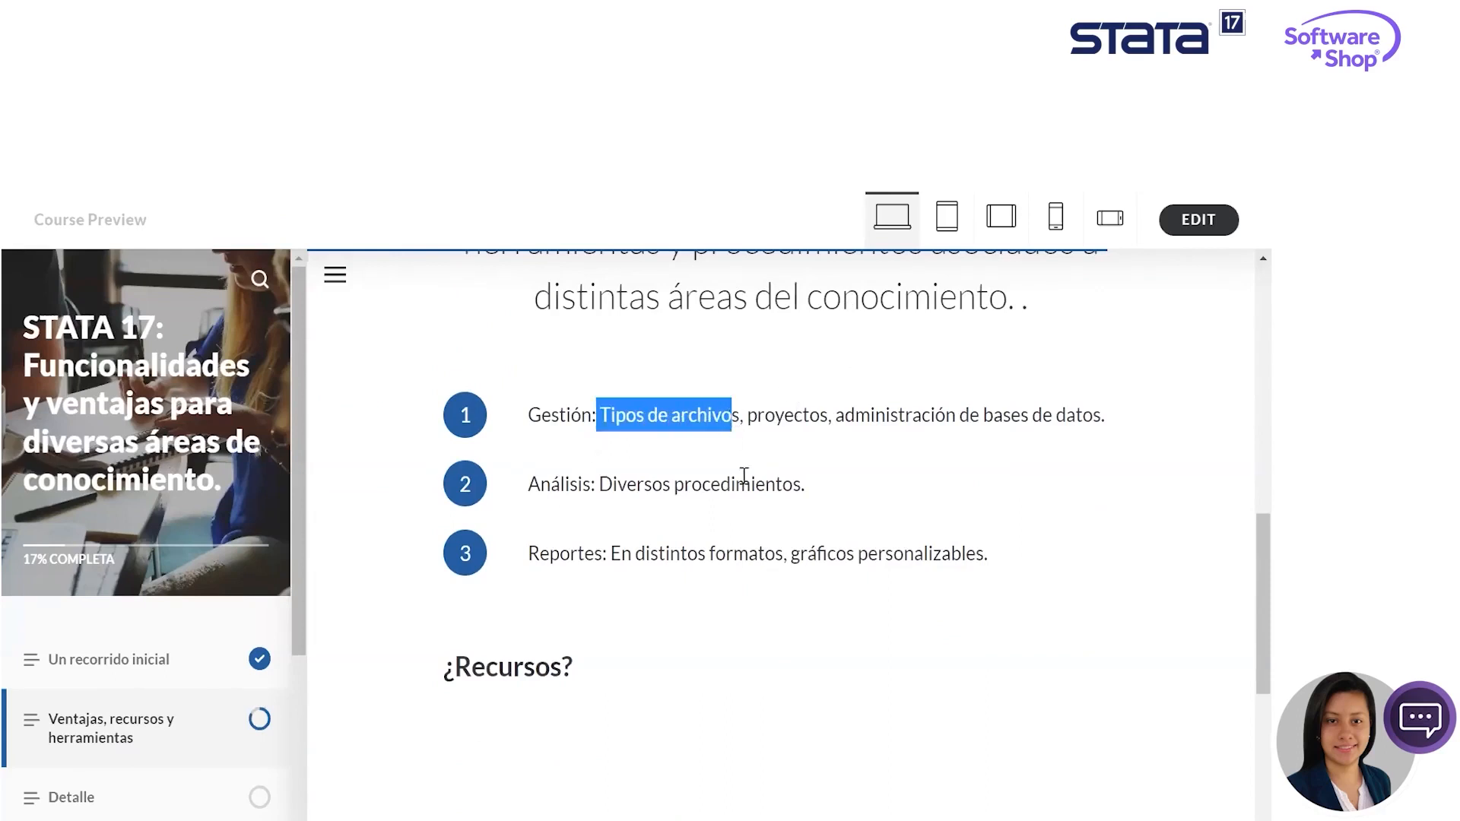
pyautogui.click(746, 449)
pyautogui.moveTo(758, 417); pyautogui.dragTo(1106, 427)
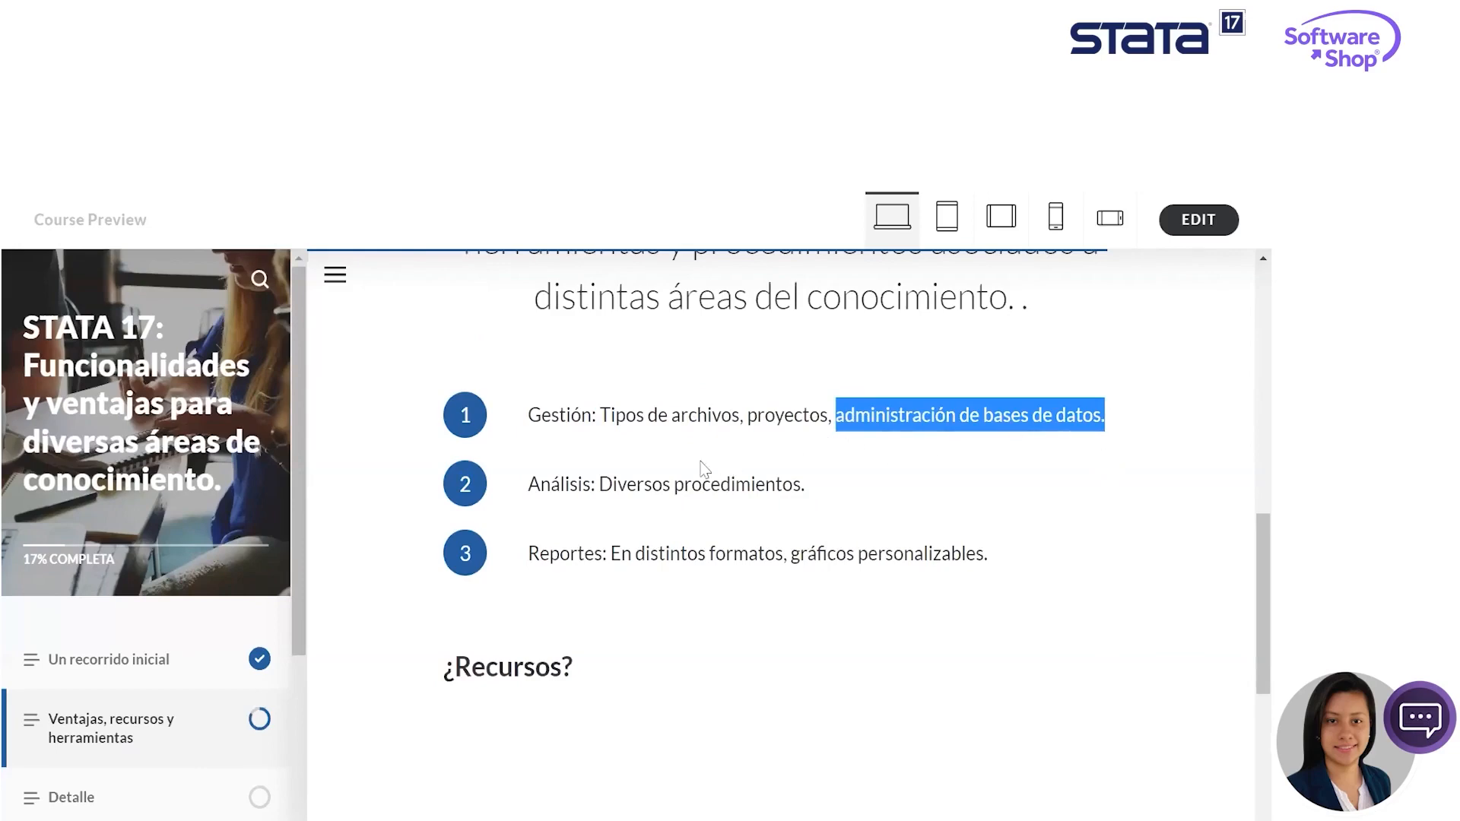
pyautogui.moveTo(540, 484); pyautogui.dragTo(815, 484)
pyautogui.click(816, 483)
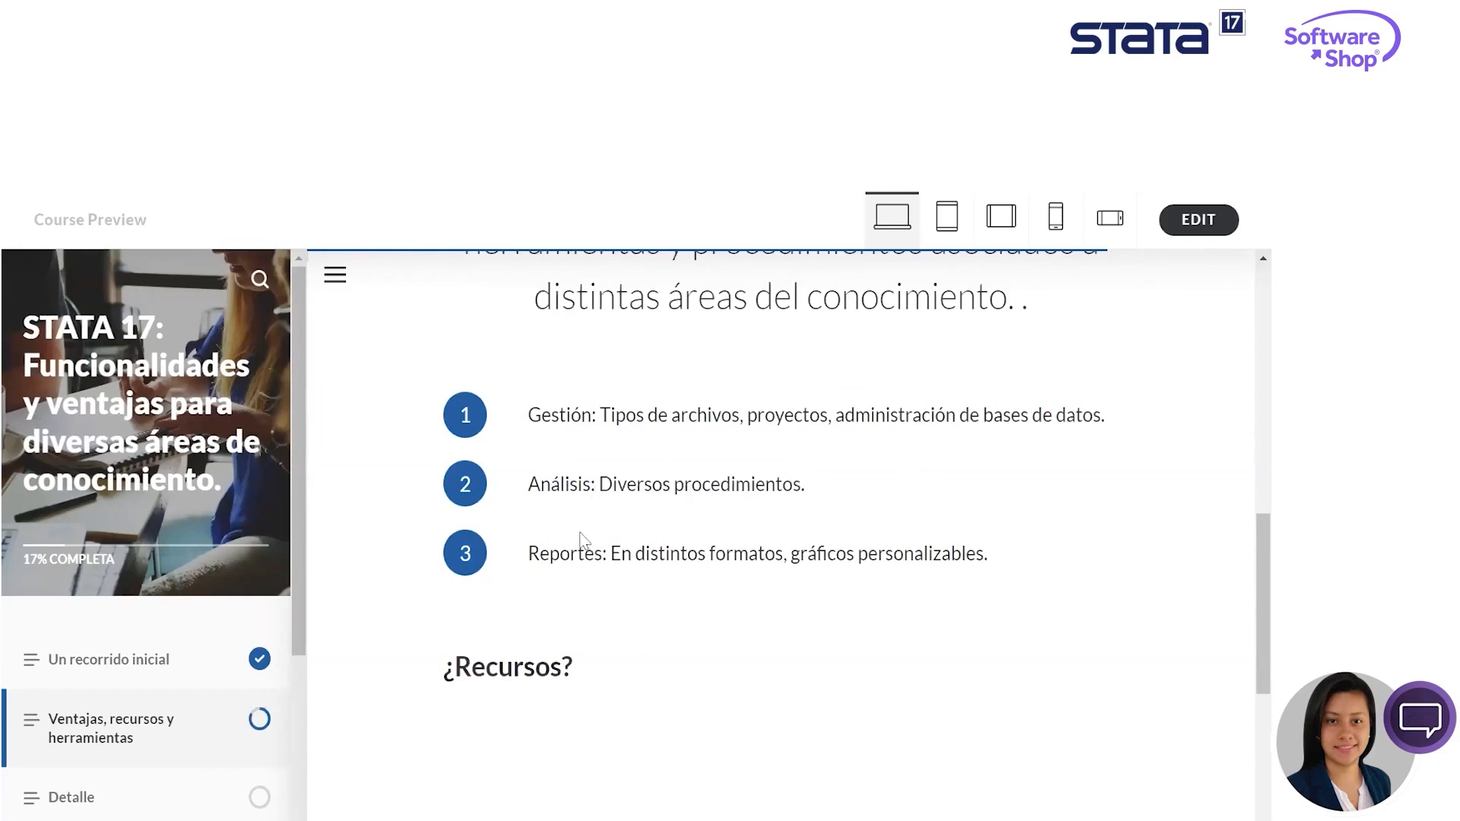
pyautogui.moveTo(547, 558); pyautogui.dragTo(1026, 560)
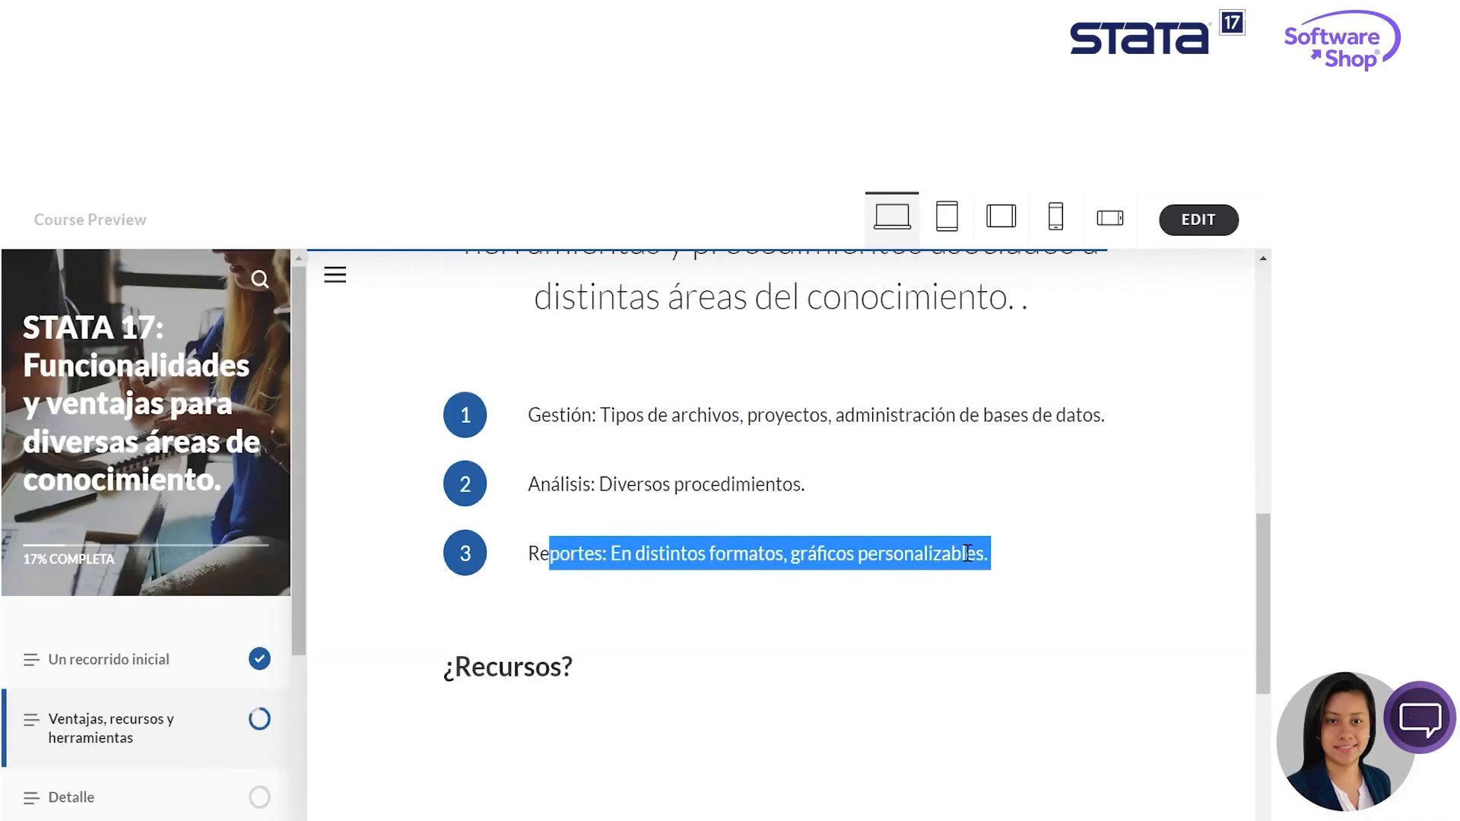
pyautogui.click(764, 578)
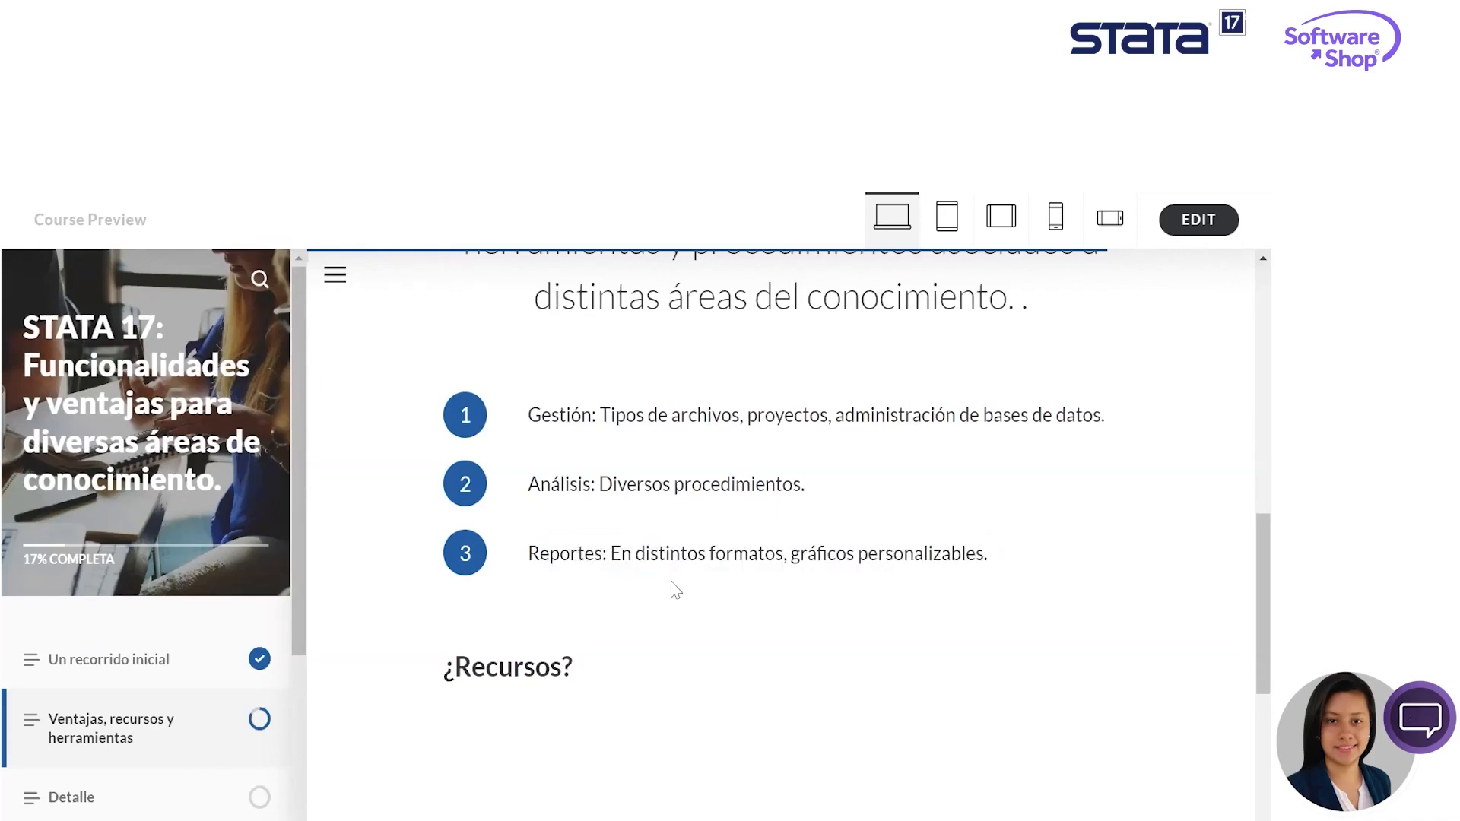
# - Check off "Documentación en PDF", "Multimedia", "Conjuntos de datos de ejemplo" and "Comunidad en línea" under ¿Recursos?
pyautogui.scroll(-1, 672, 584)
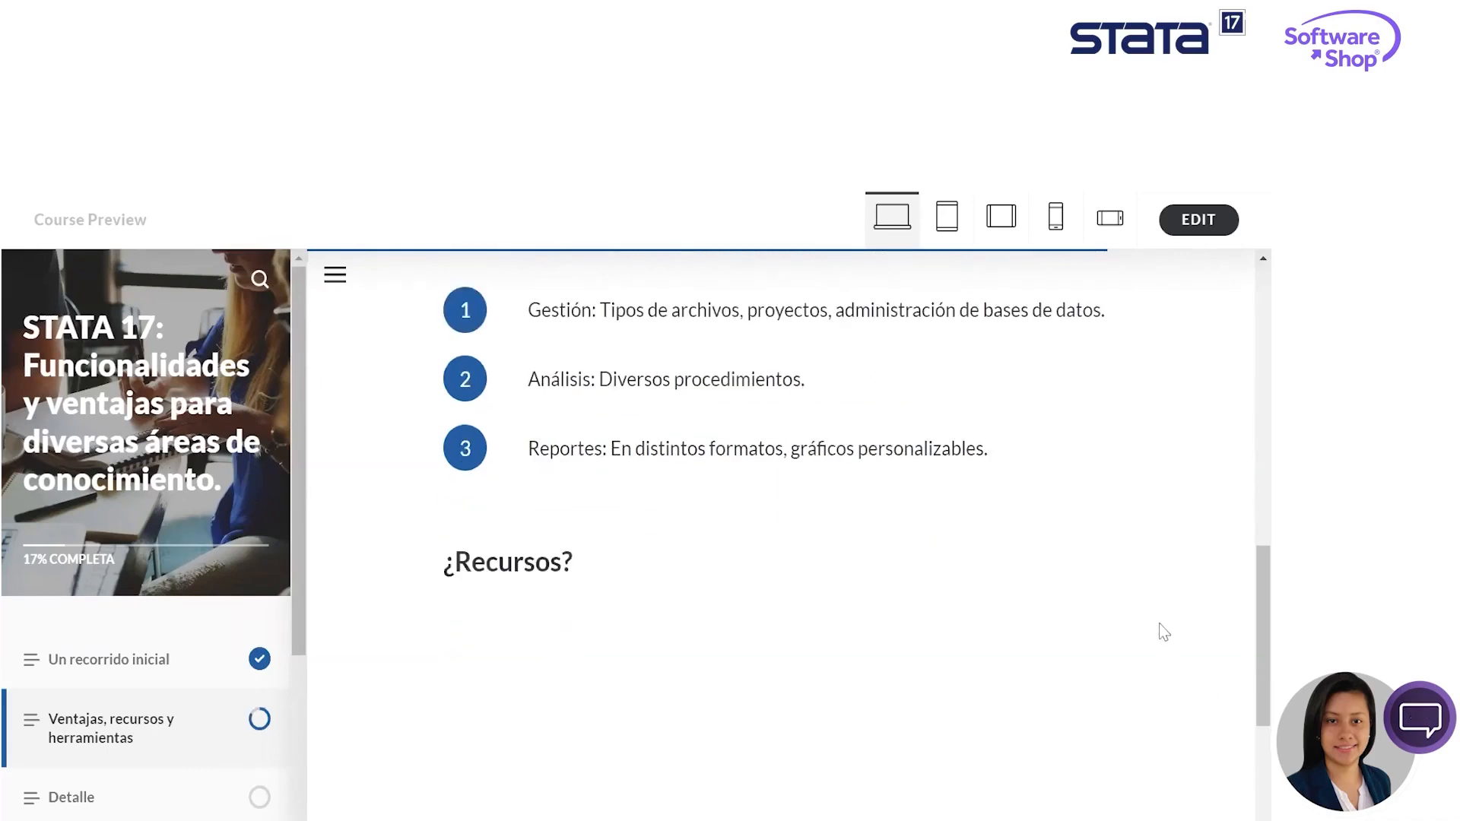
pyautogui.scroll(-2, 1158, 622)
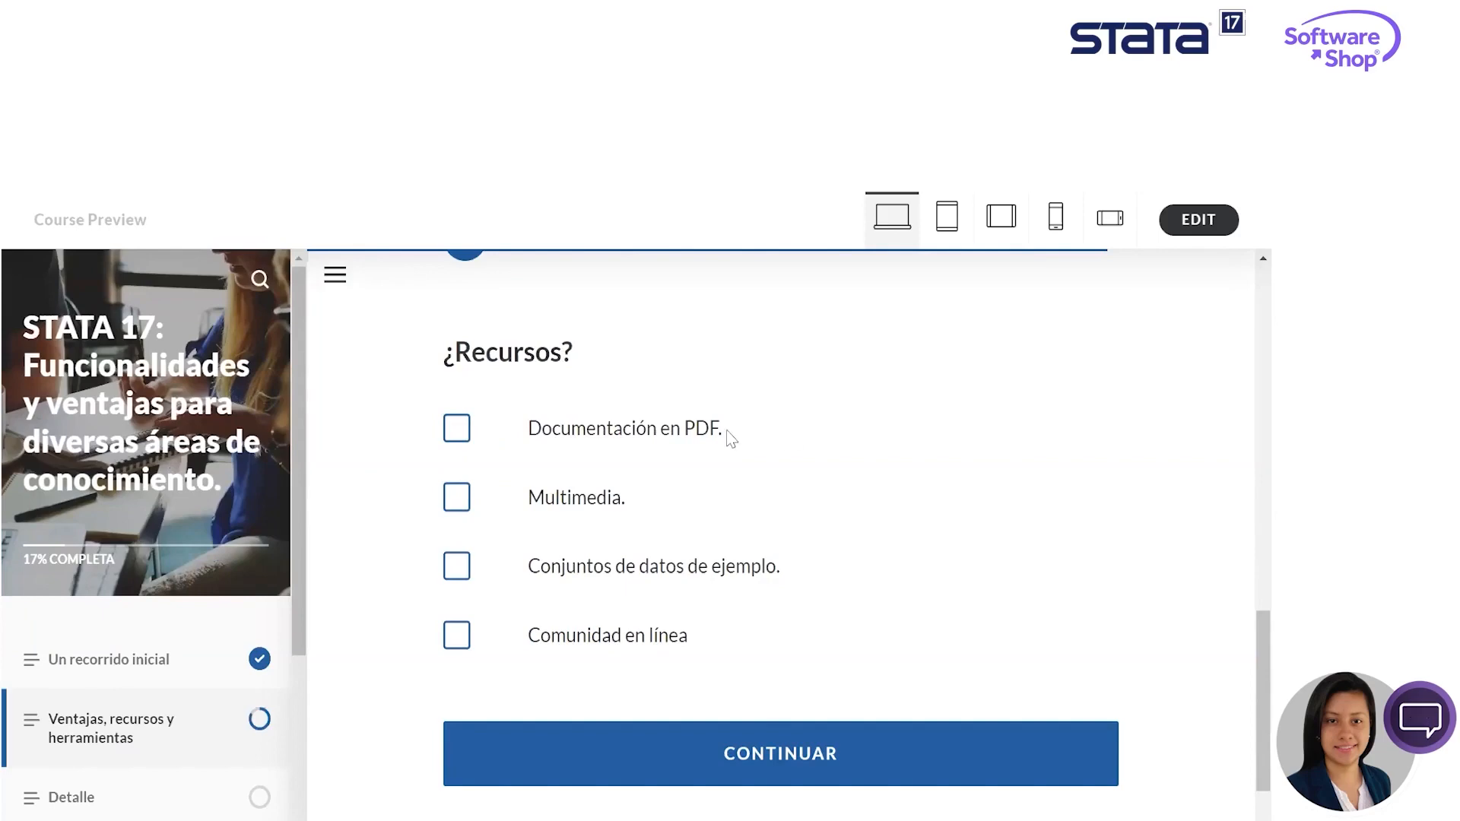
pyautogui.click(465, 435)
pyautogui.click(468, 504)
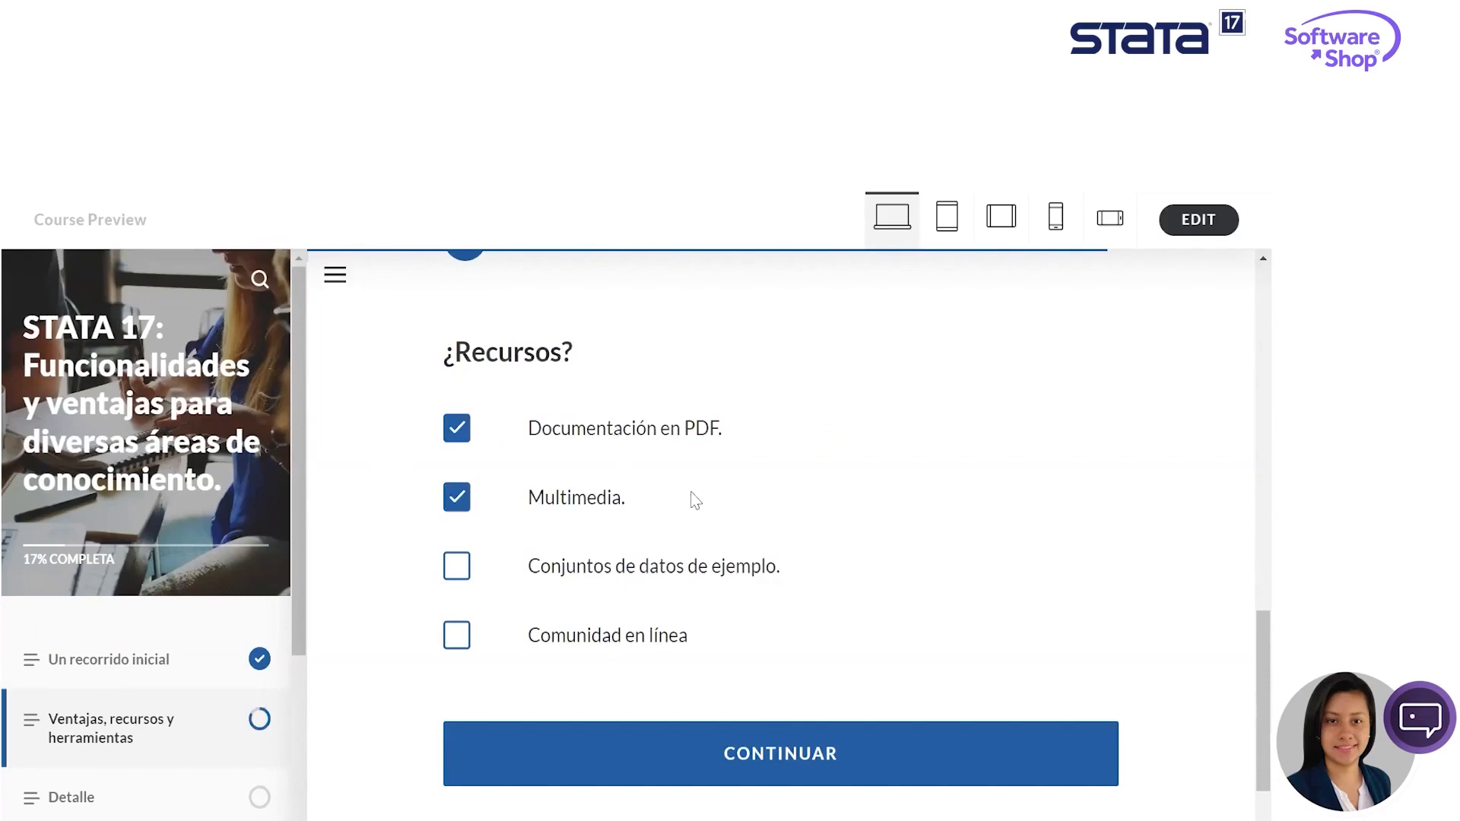
pyautogui.click(470, 576)
pyautogui.click(453, 639)
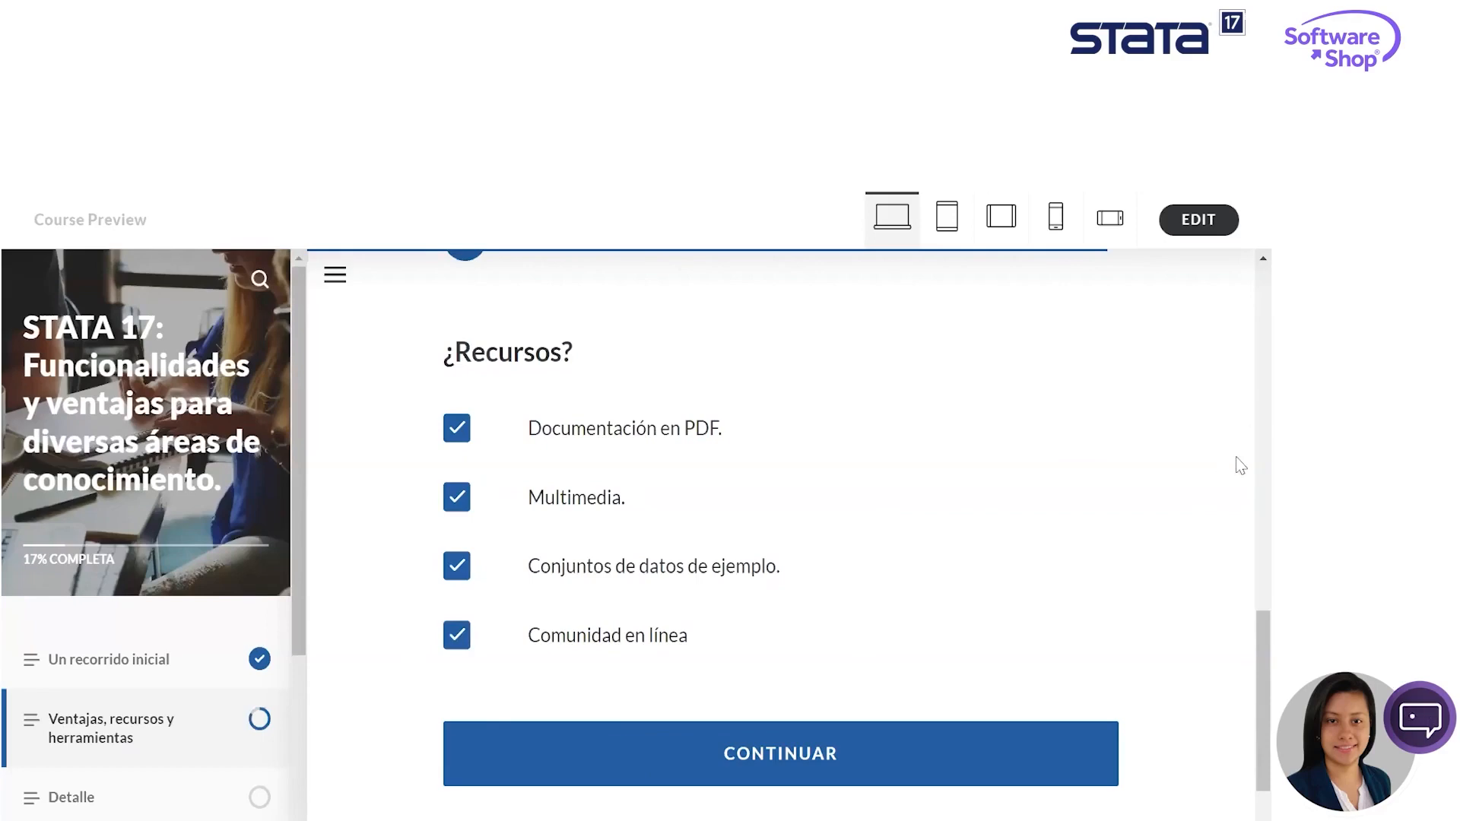
# - Continue to the "Detalle" lesson and bring its Documentación section into view
pyautogui.scroll(-1, 776, 643)
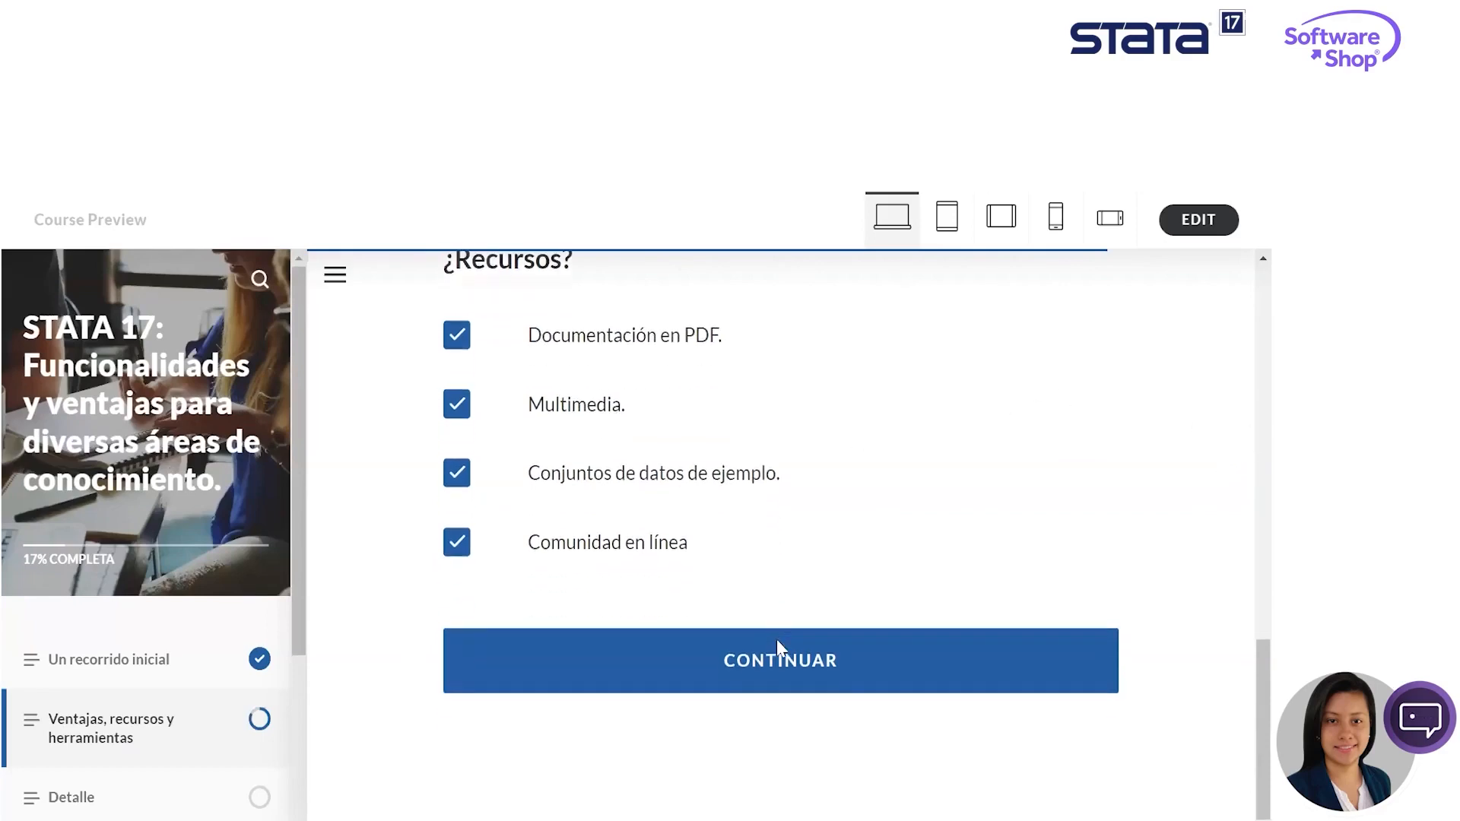
pyautogui.scroll(1, 959, 605)
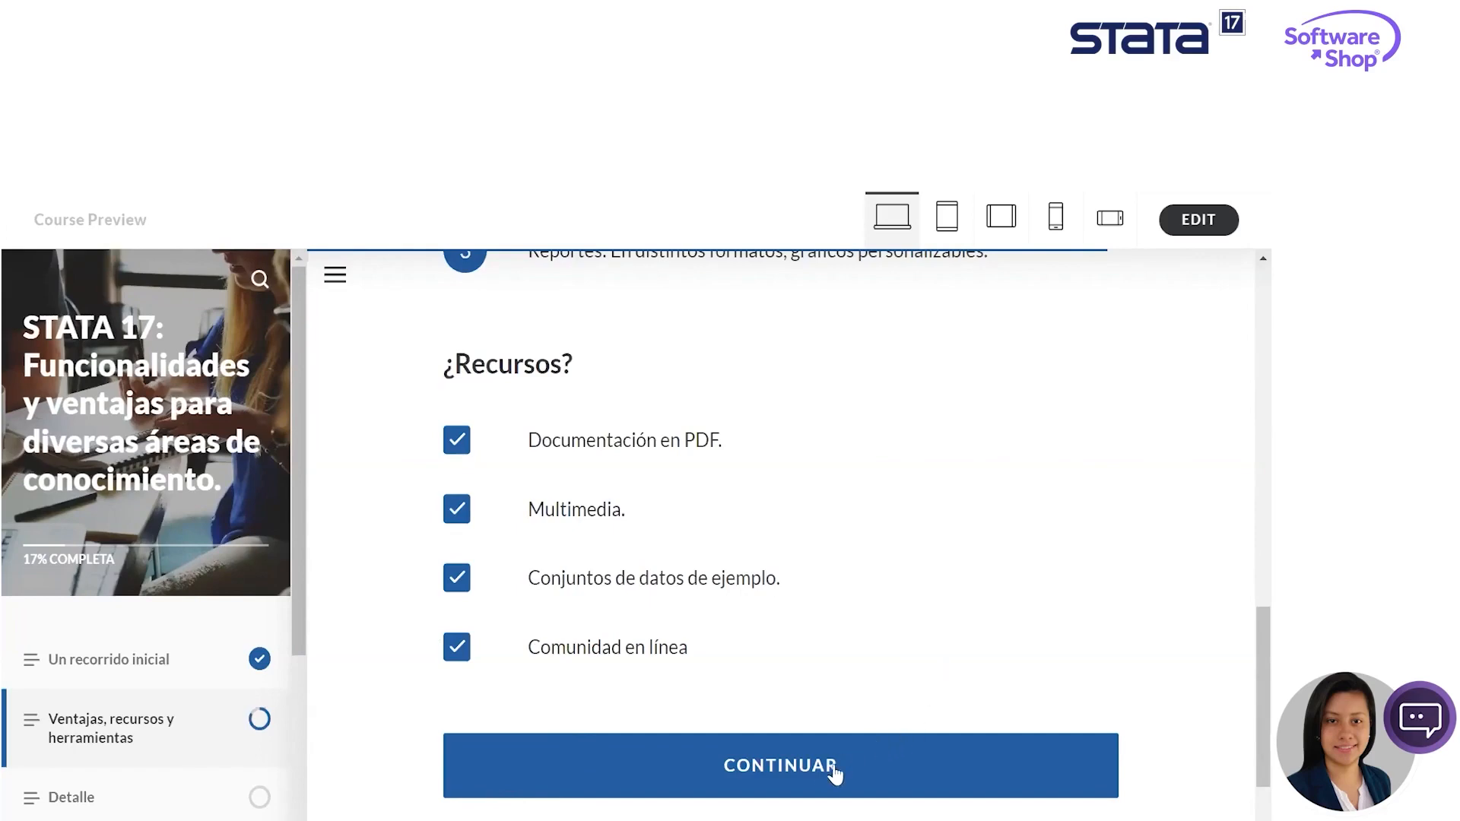
pyautogui.click(795, 772)
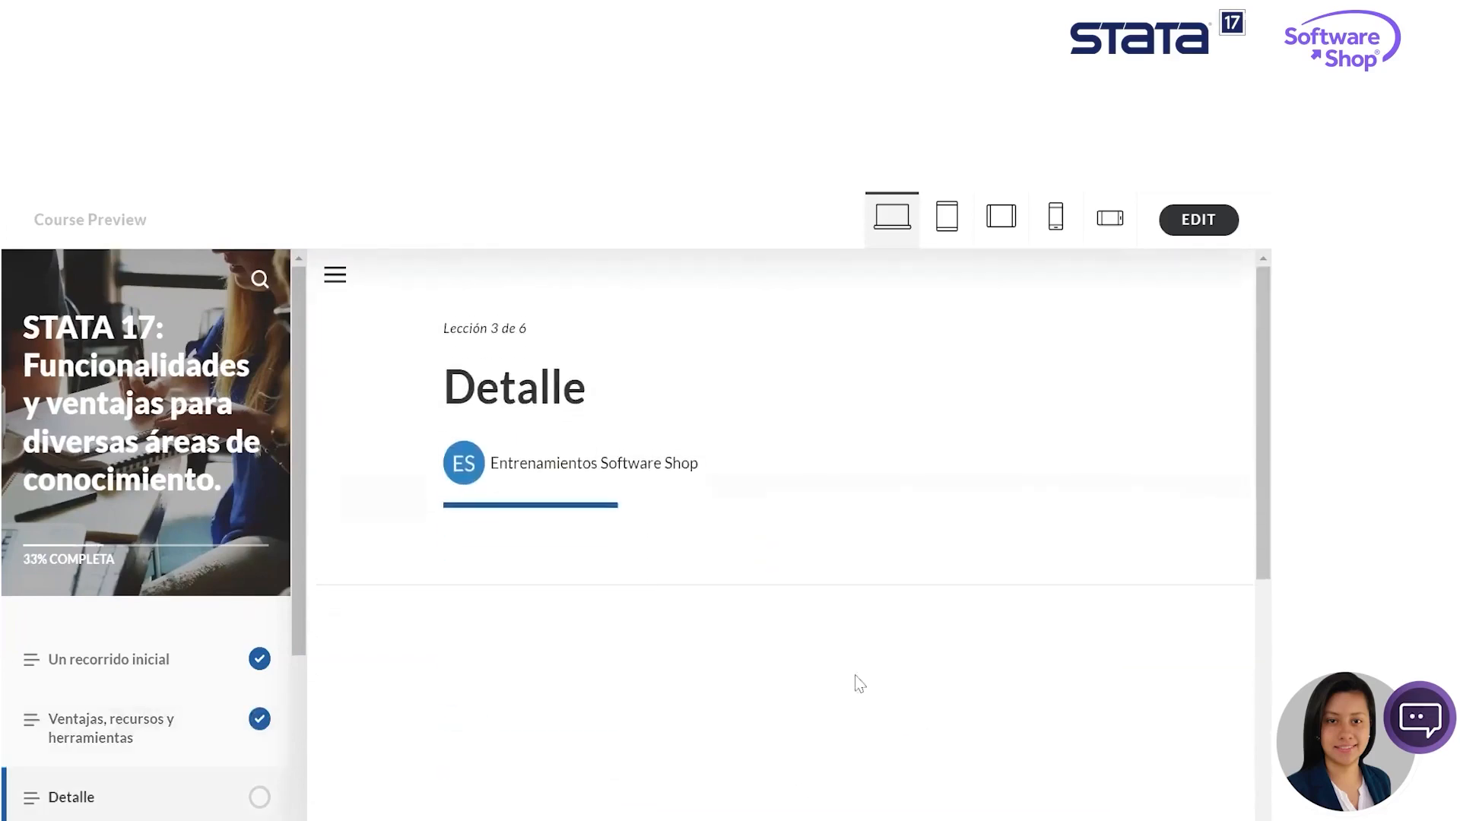
pyautogui.scroll(-3, 880, 599)
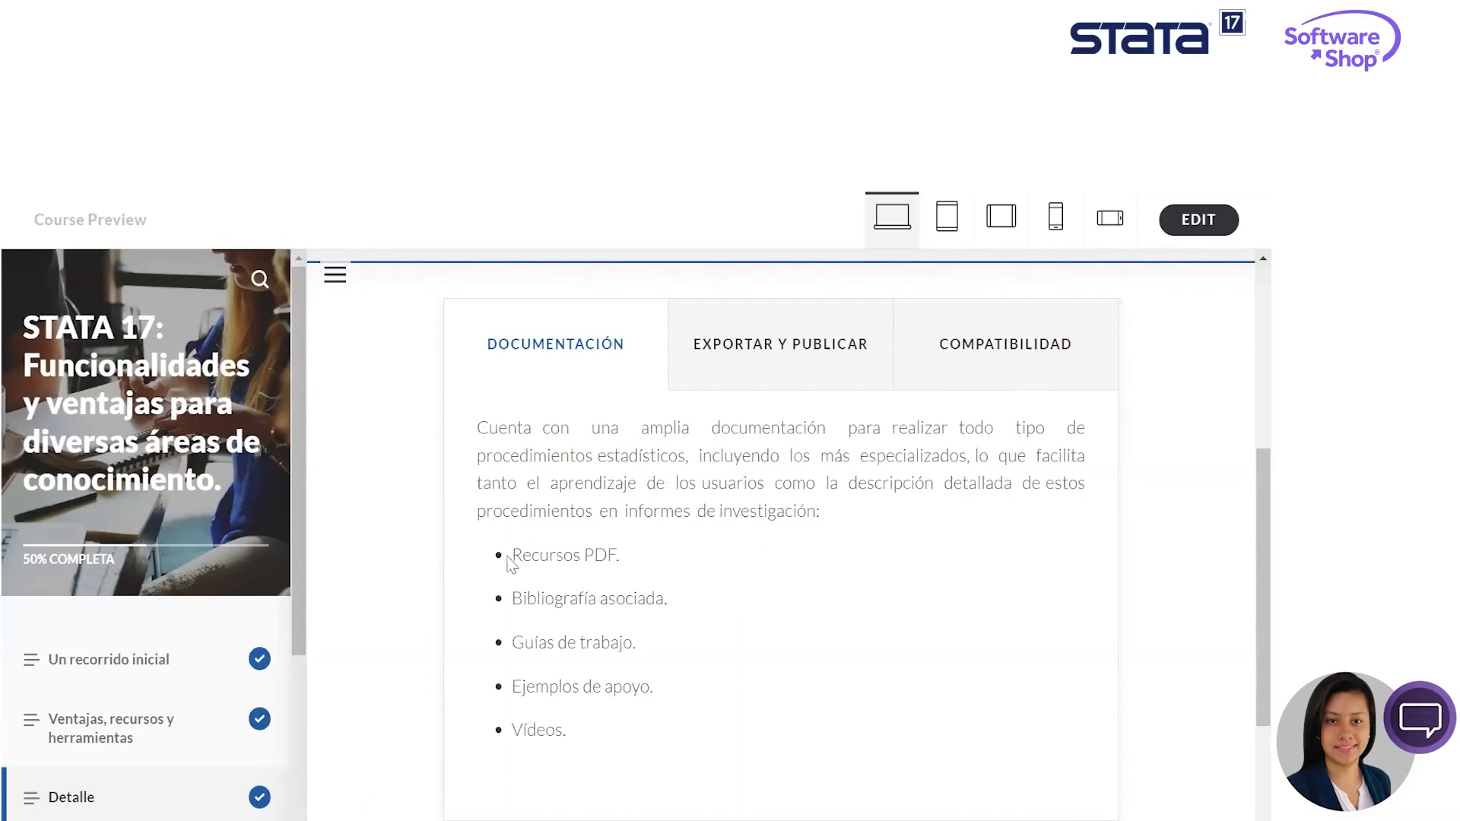
# - Highlight the Documentación bullets in turn, from "Recursos PDF" through "Vídeos", then clear the text selection
pyautogui.moveTo(512, 555); pyautogui.dragTo(645, 558)
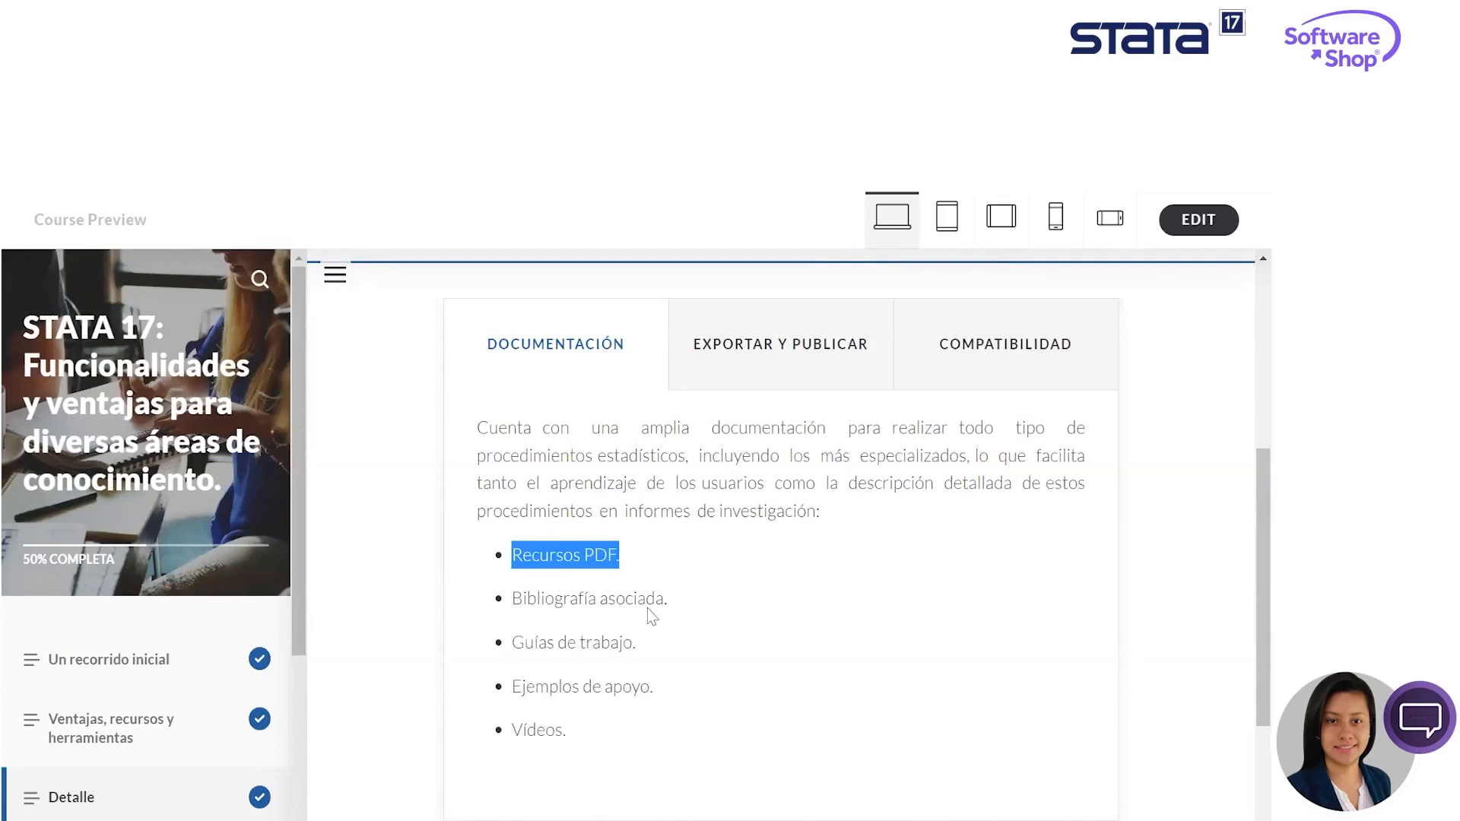
pyautogui.moveTo(514, 605); pyautogui.dragTo(677, 606)
pyautogui.moveTo(516, 642); pyautogui.dragTo(663, 649)
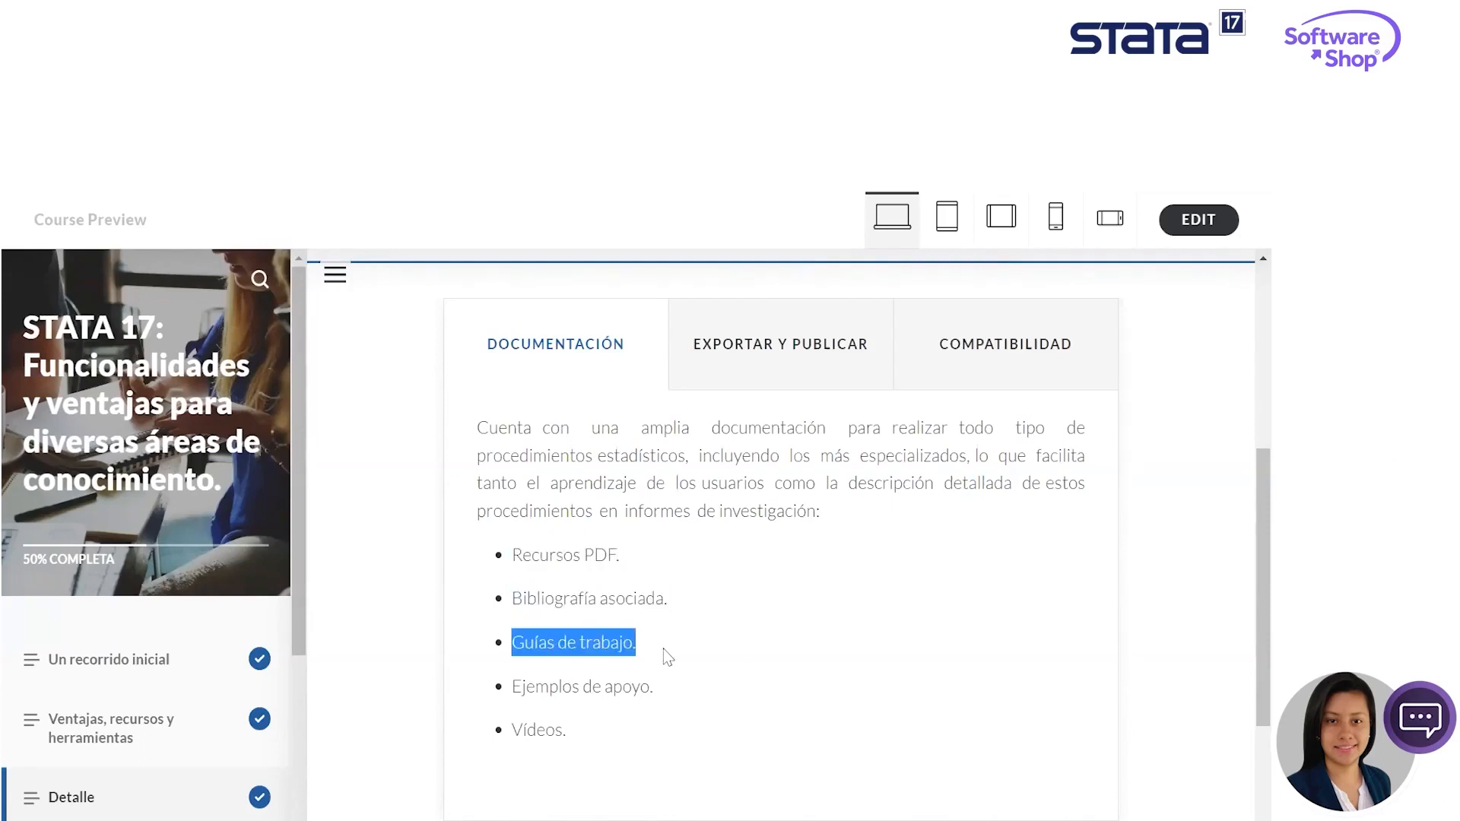
pyautogui.click(514, 693)
pyautogui.moveTo(514, 693); pyautogui.dragTo(690, 691)
pyautogui.moveTo(506, 724); pyautogui.dragTo(547, 742)
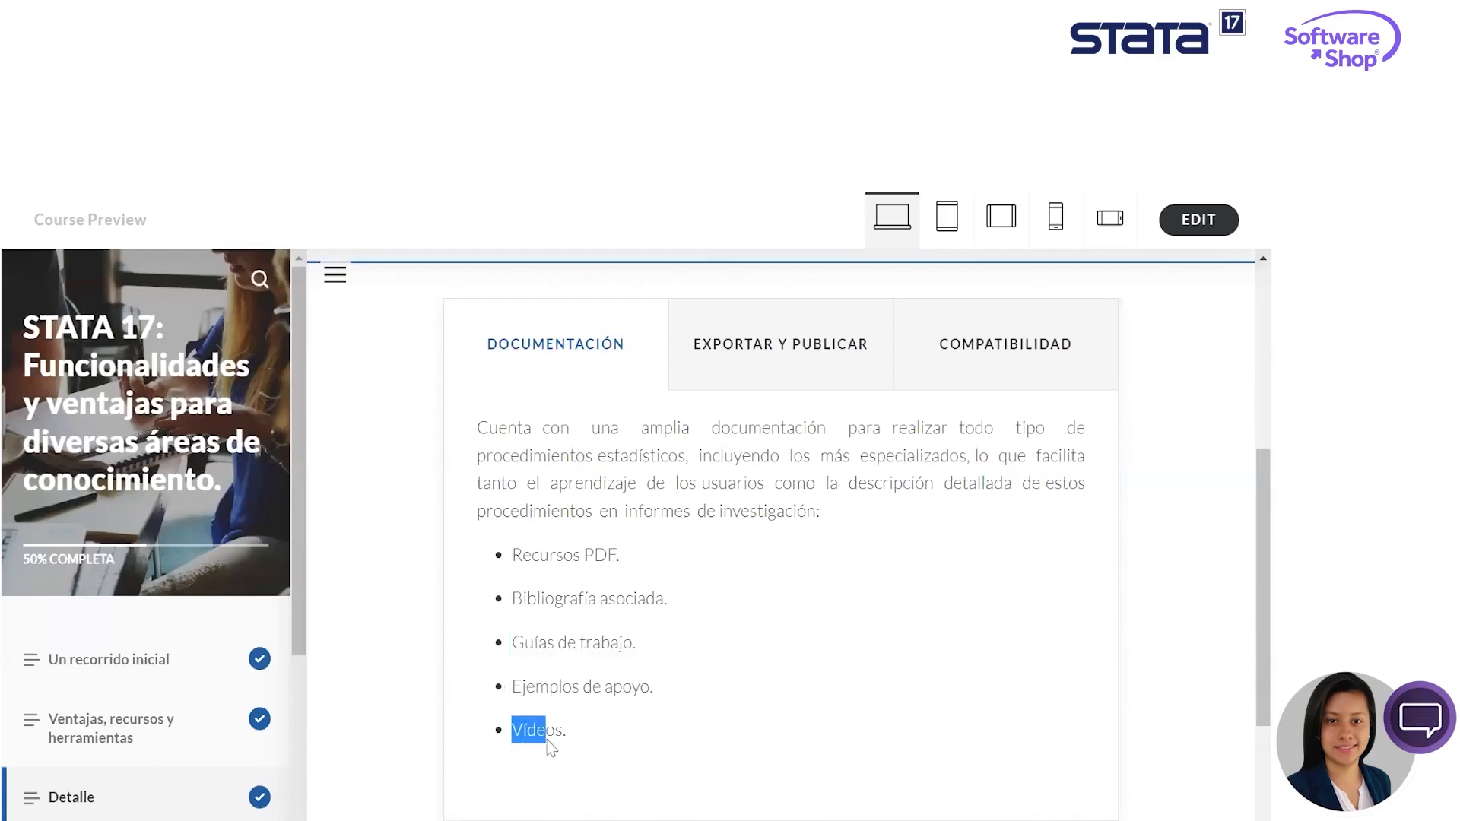
pyautogui.click(1026, 575)
# - Show the Compatibilidad section of the Detalle lesson and read its text on versions and platforms
pyautogui.click(1051, 344)
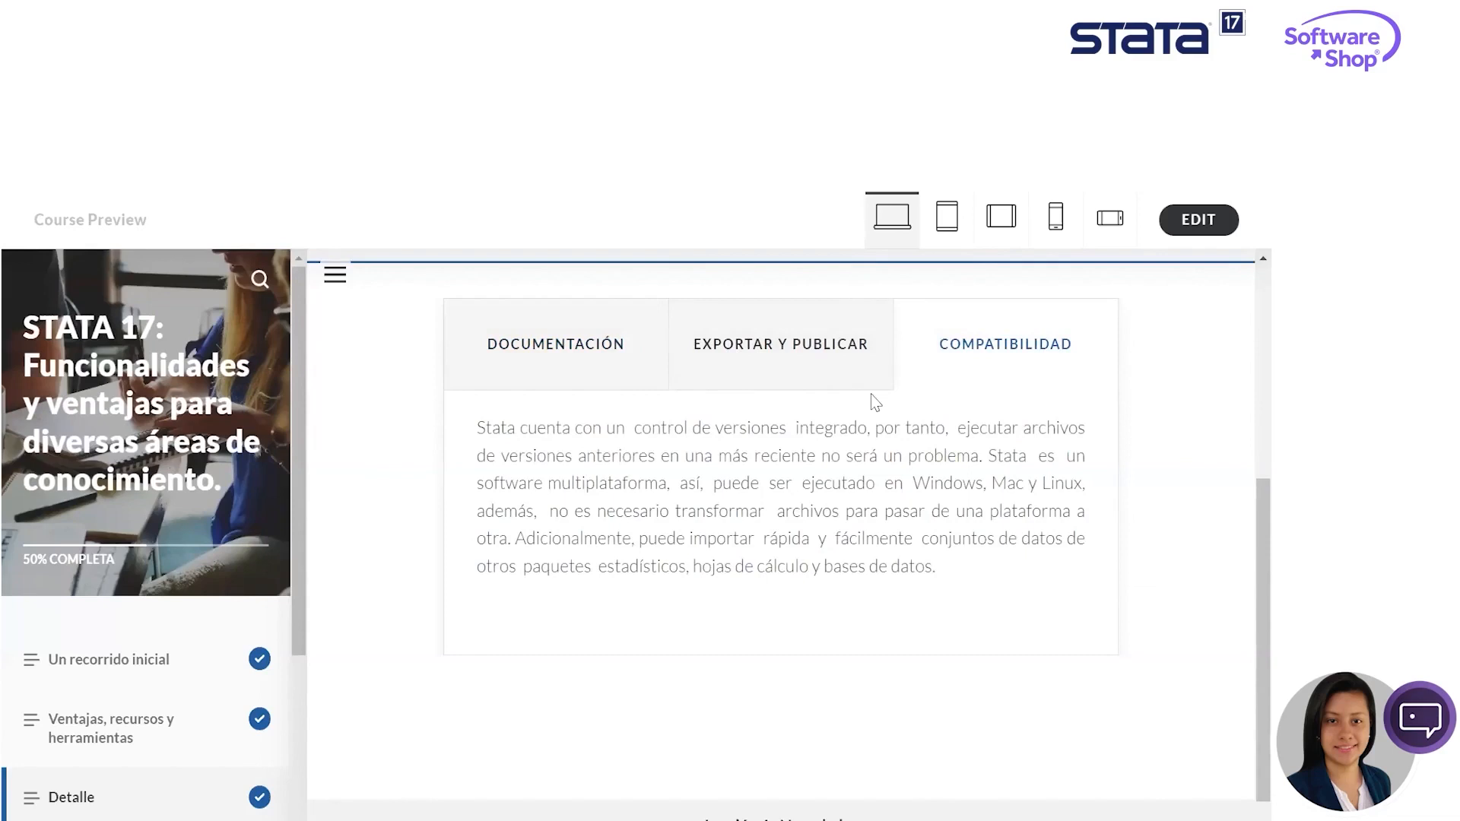
pyautogui.scroll(3, 874, 401)
pyautogui.scroll(1, 1244, 477)
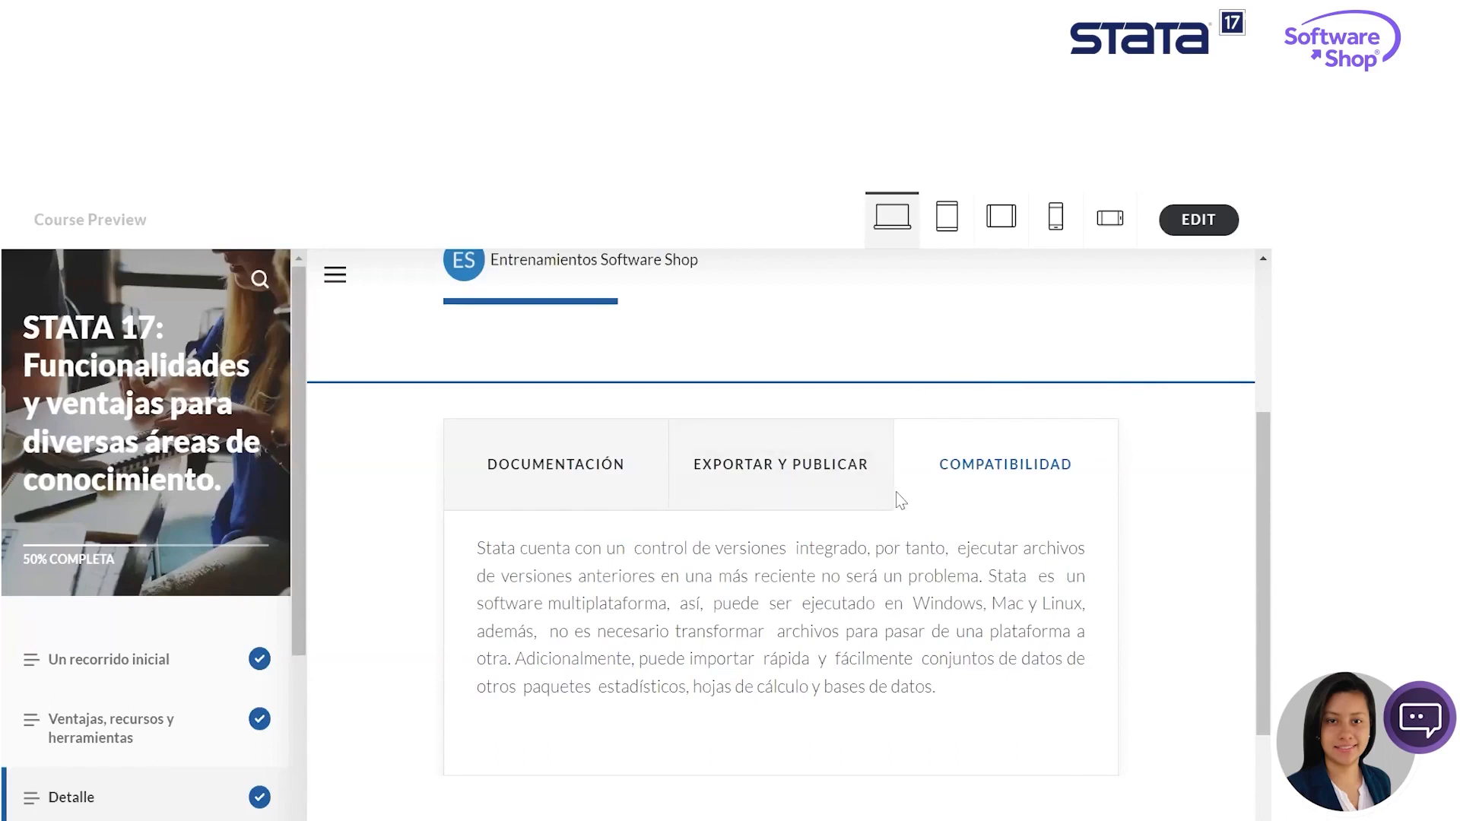
# - Show the "Exportar y publicar" section and examine its text and the screenshot of exported graphs and code
pyautogui.click(821, 465)
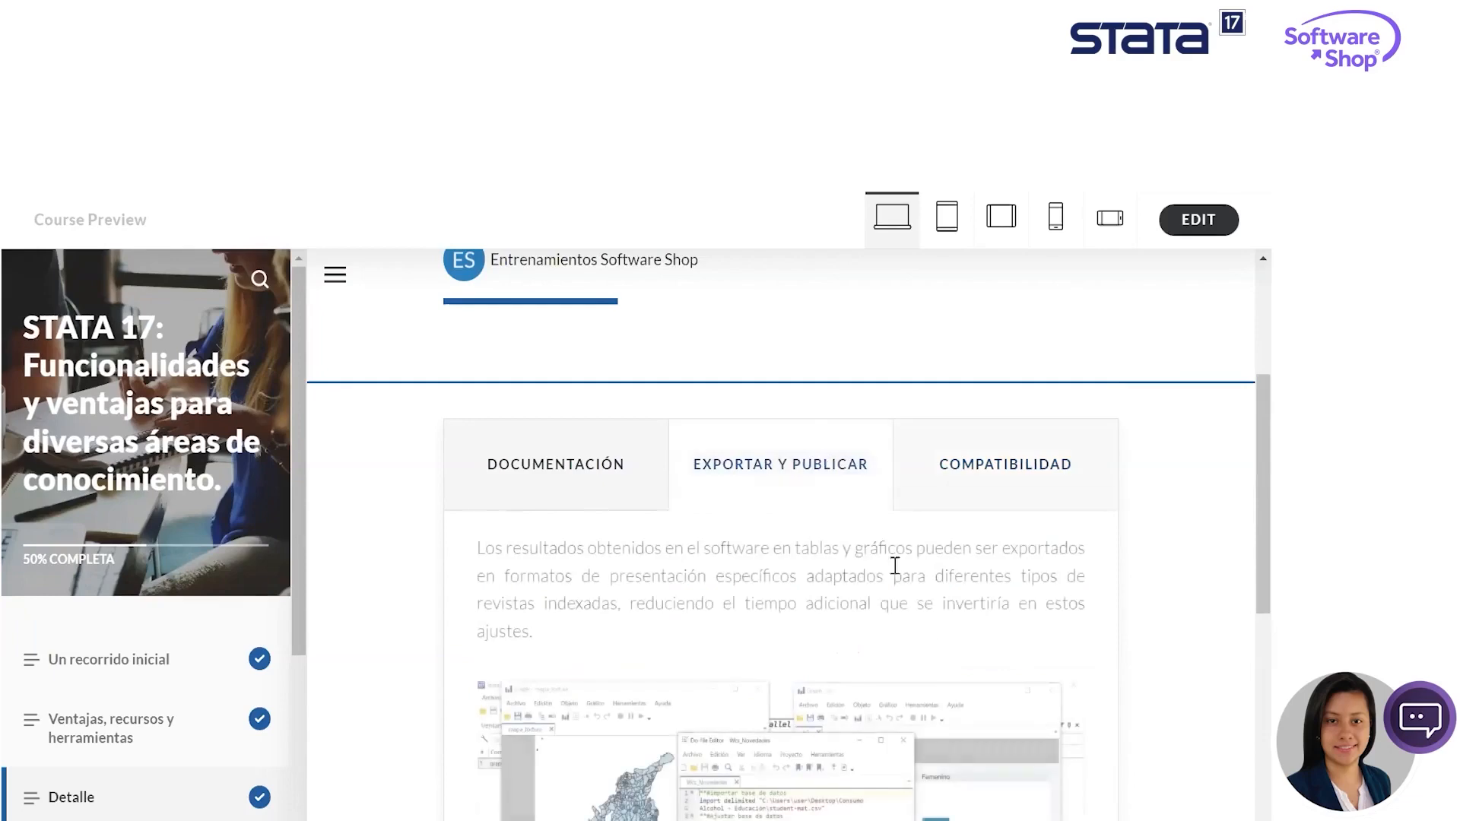
pyautogui.scroll(-3, 1133, 677)
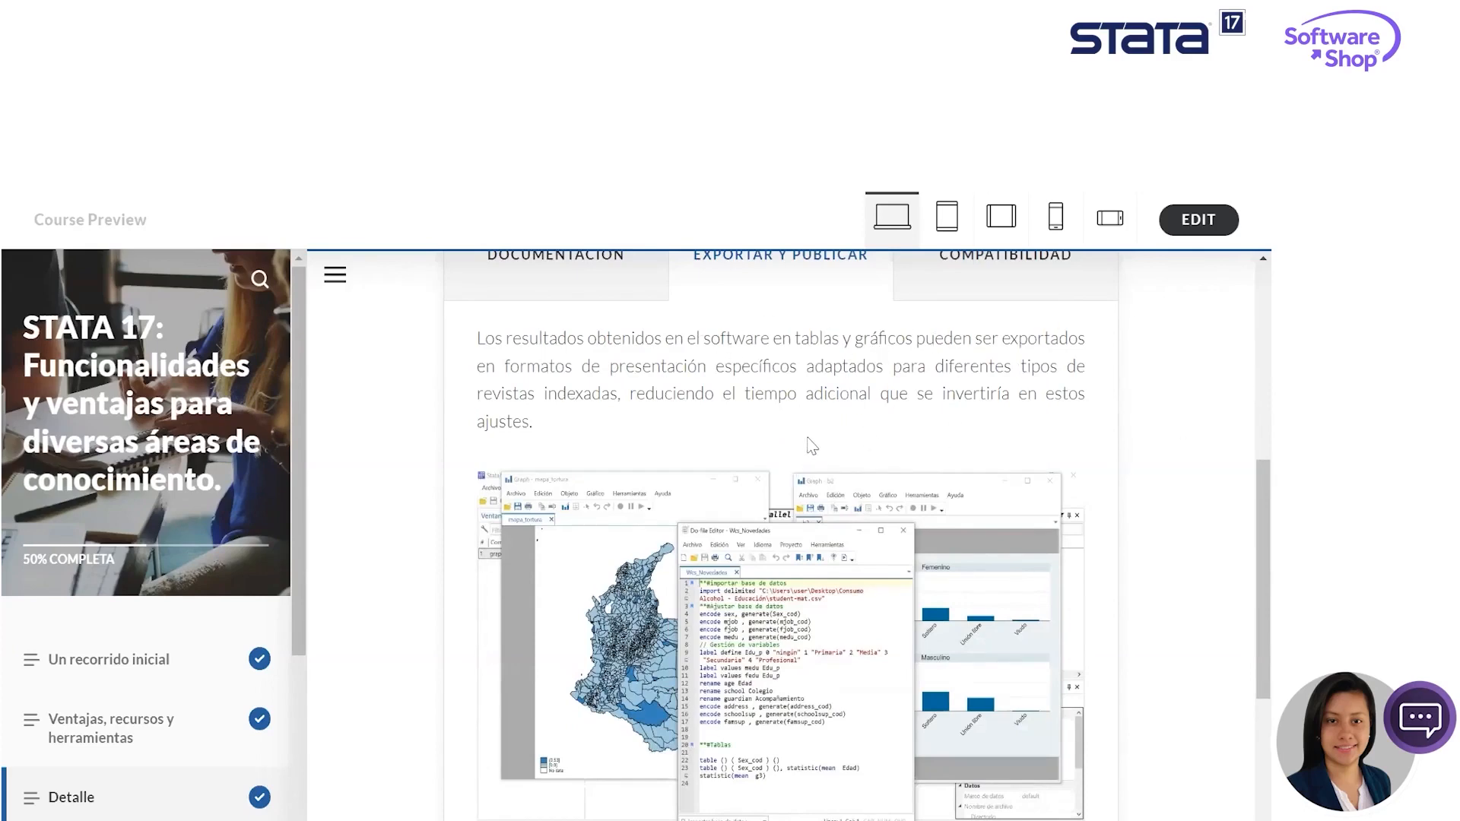
pyautogui.scroll(-1, 816, 441)
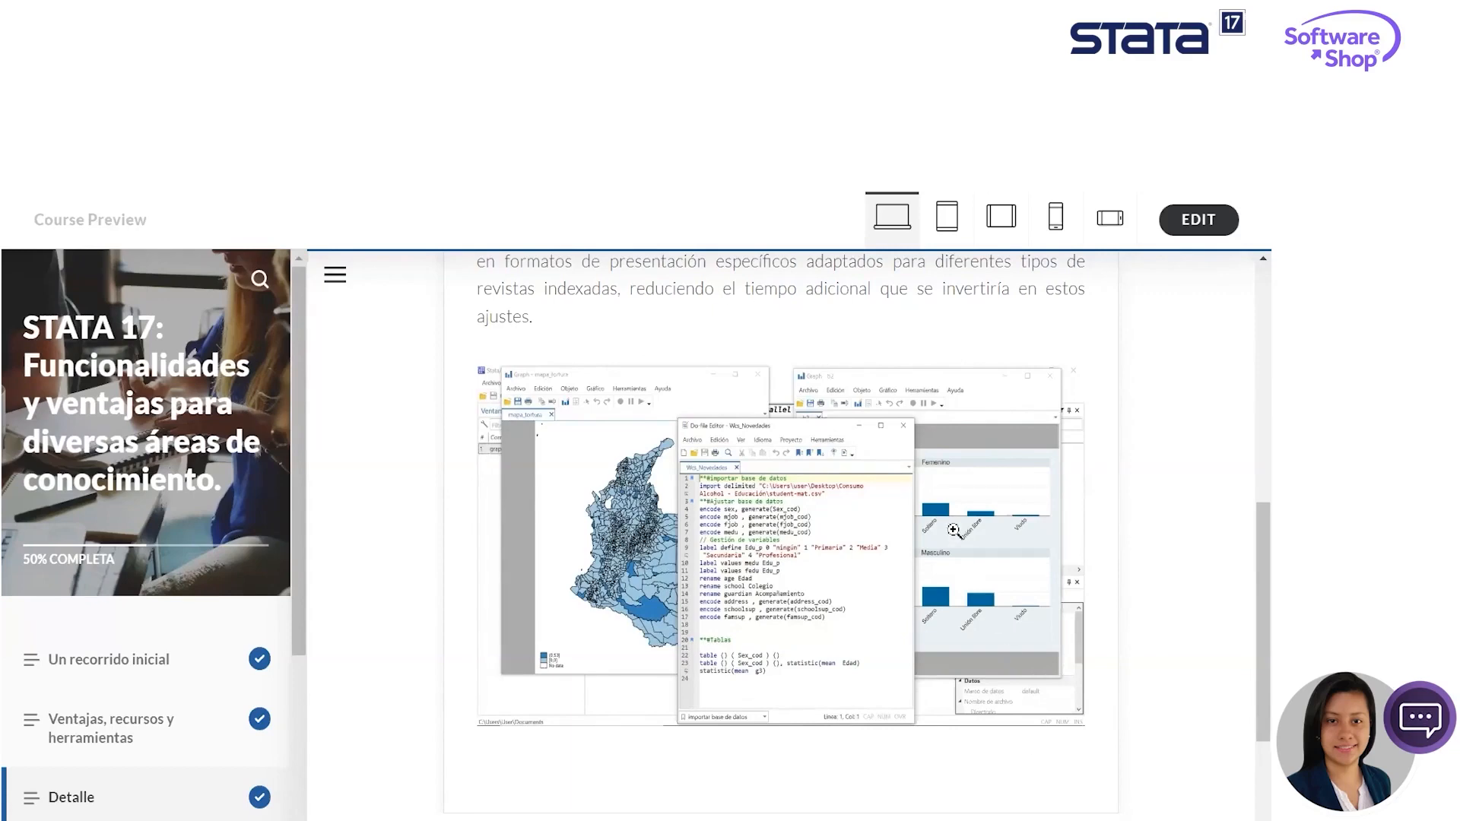
pyautogui.scroll(-3, 954, 531)
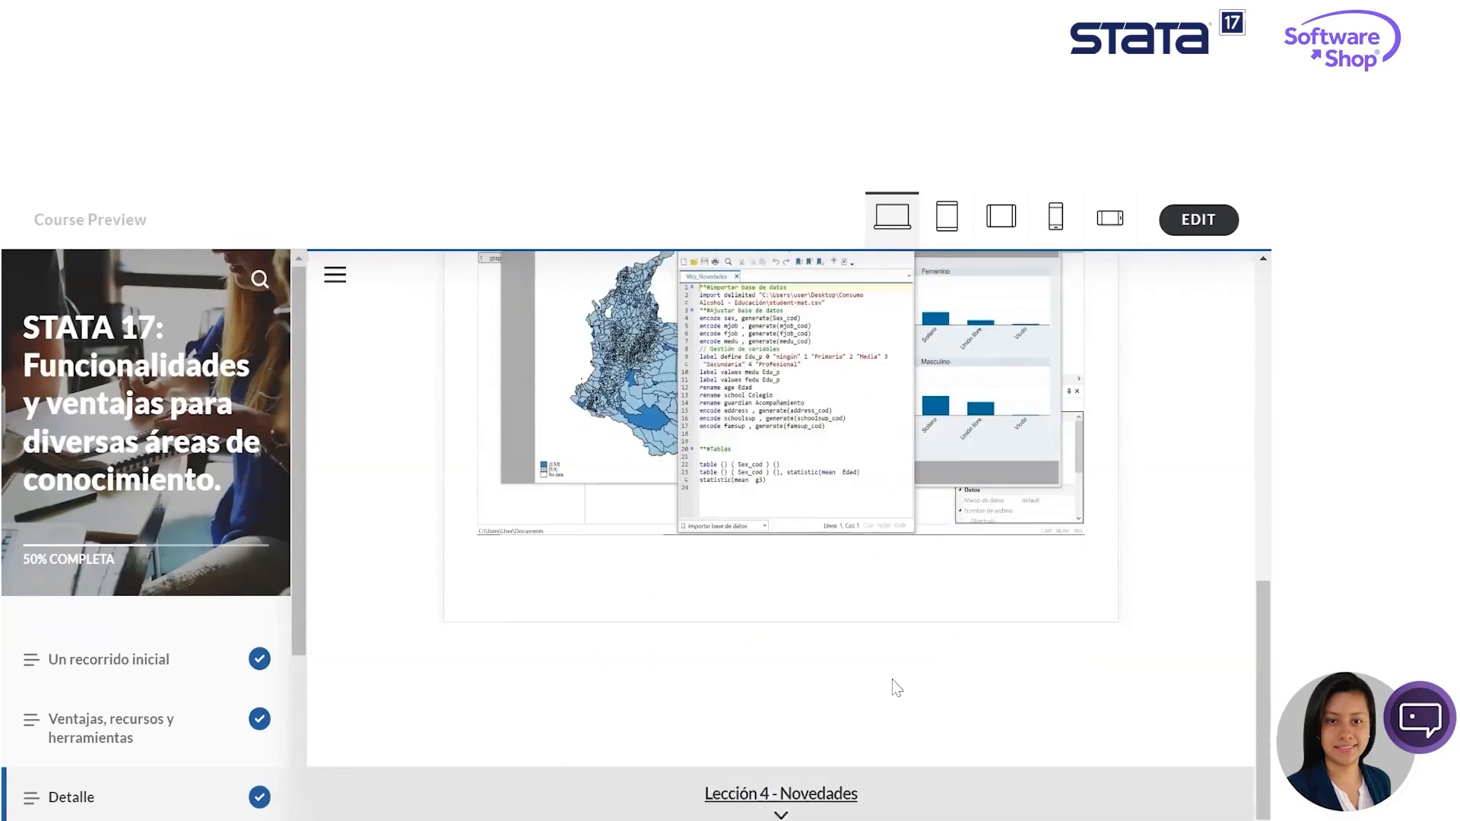
# - Open the "Novedades" lesson and read its introduction slide through to the "A destacar..." slide
pyautogui.click(781, 793)
pyautogui.scroll(-3, 973, 394)
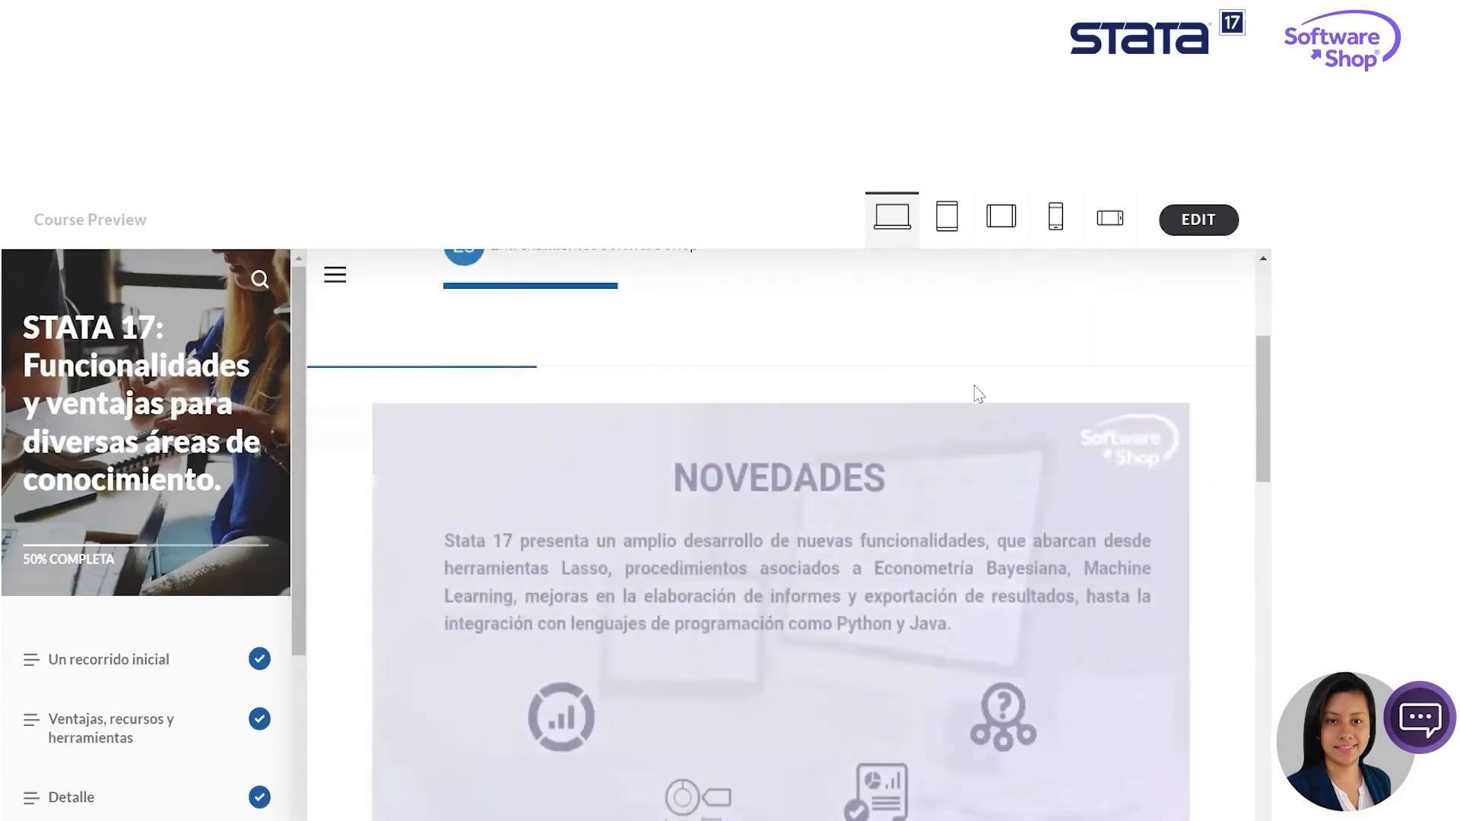
pyautogui.scroll(-3, 966, 382)
pyautogui.scroll(2, 964, 373)
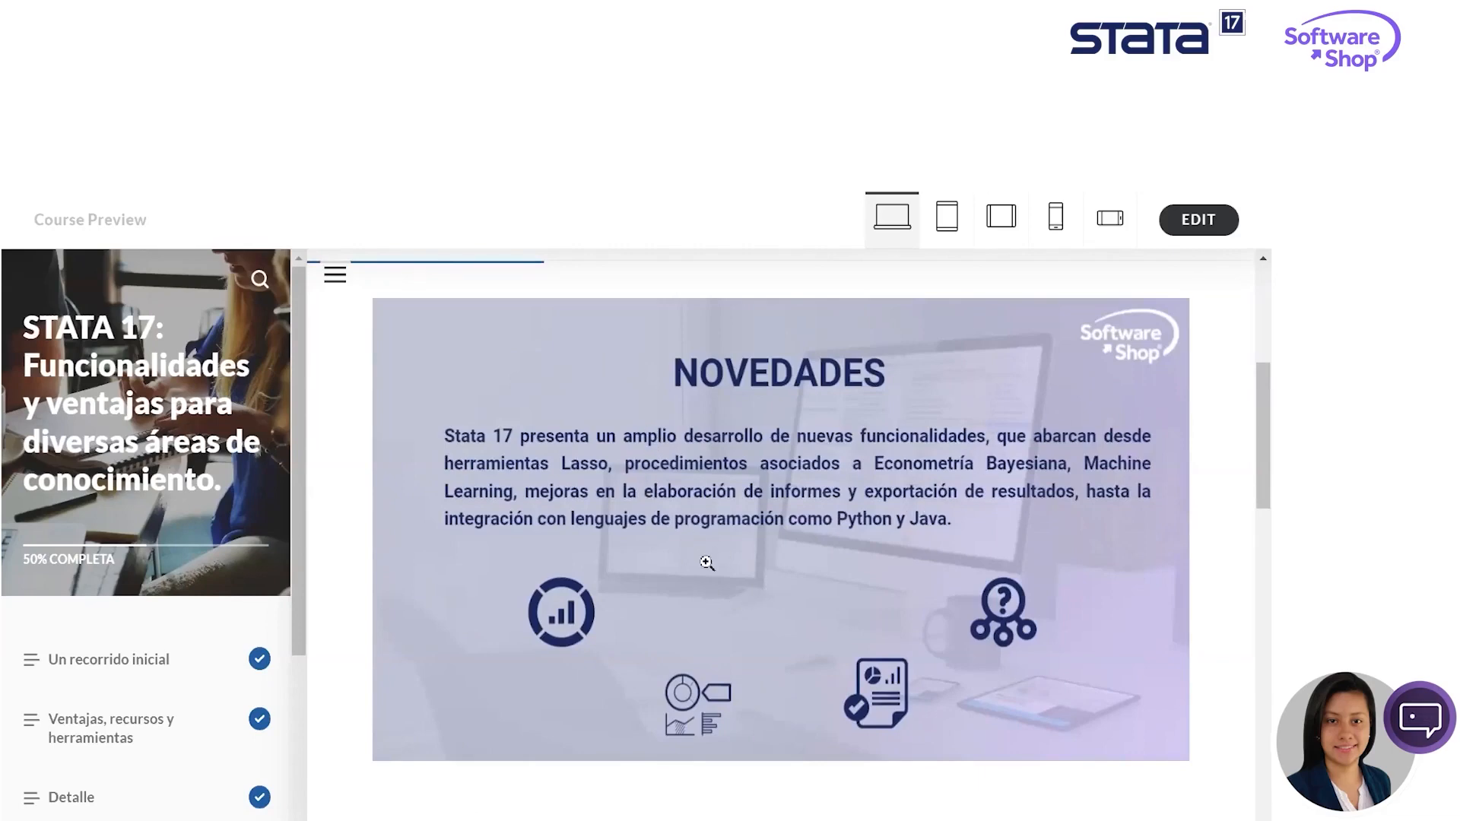
pyautogui.scroll(-2, 707, 563)
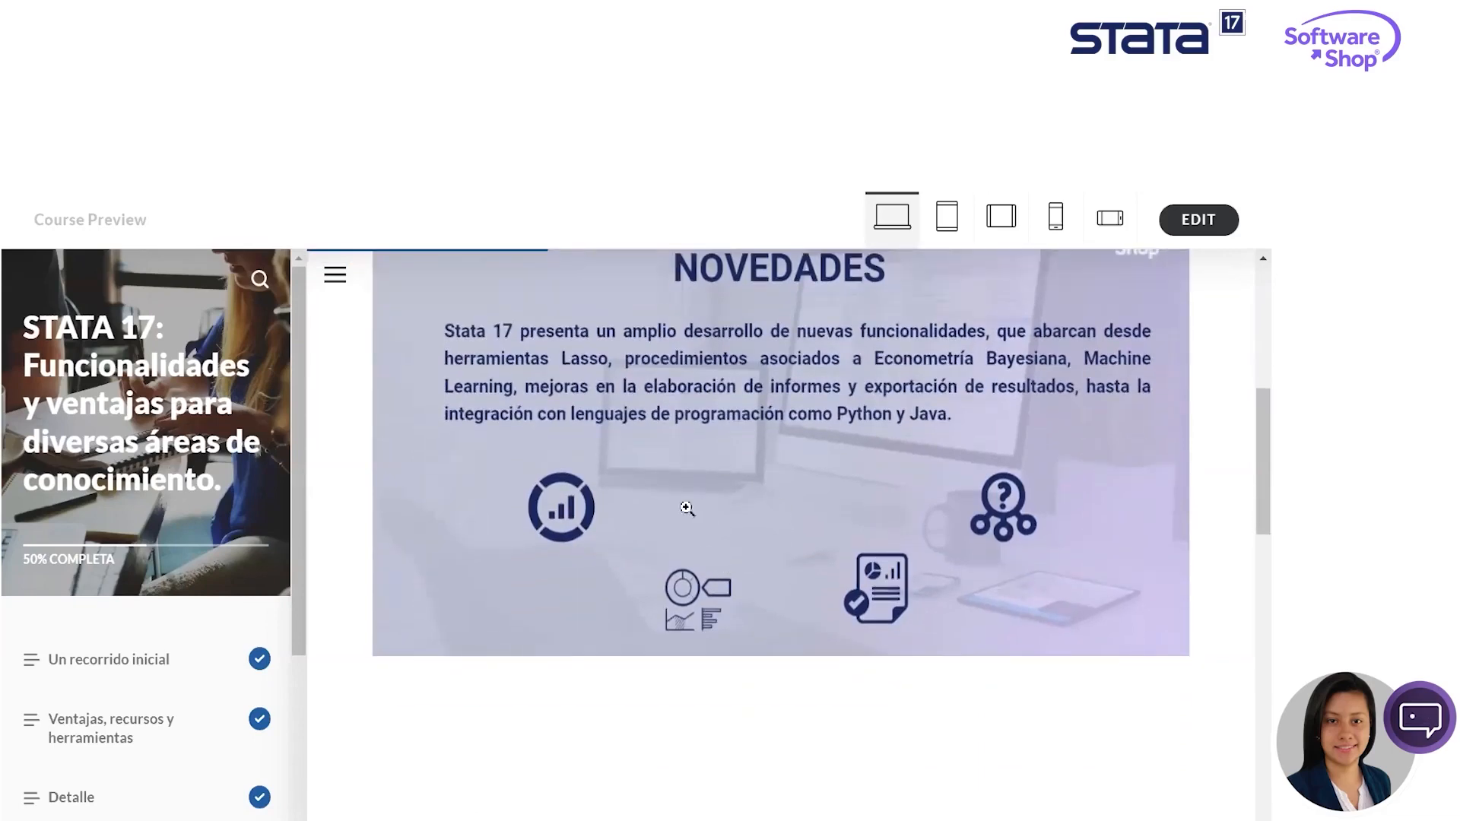
pyautogui.scroll(-5, 869, 497)
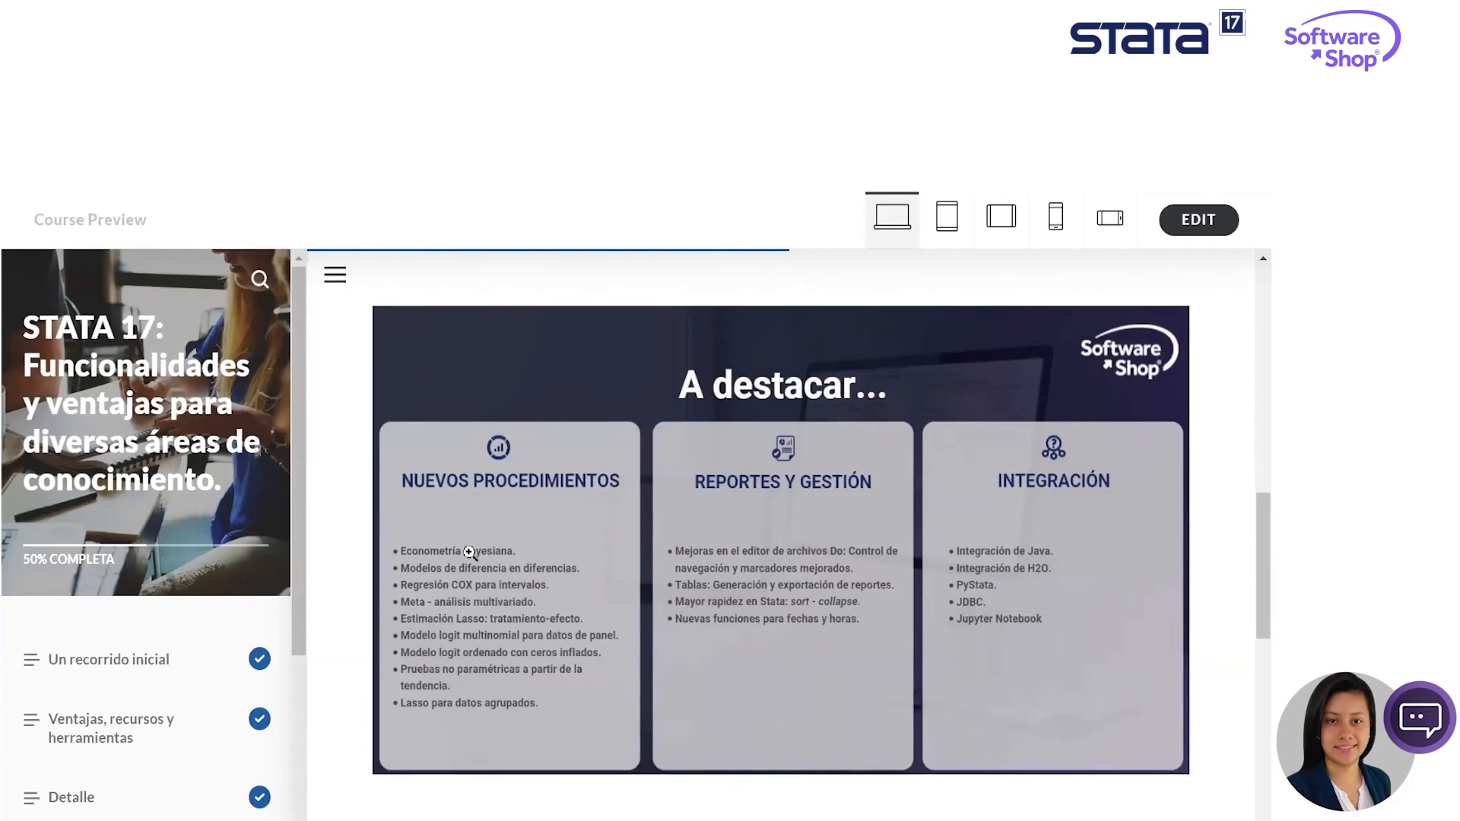
# - Show the rest of the Novedades lesson through the slide with the Java, H2O.ai, Python and Jupyter logos
pyautogui.scroll(-10, 1244, 529)
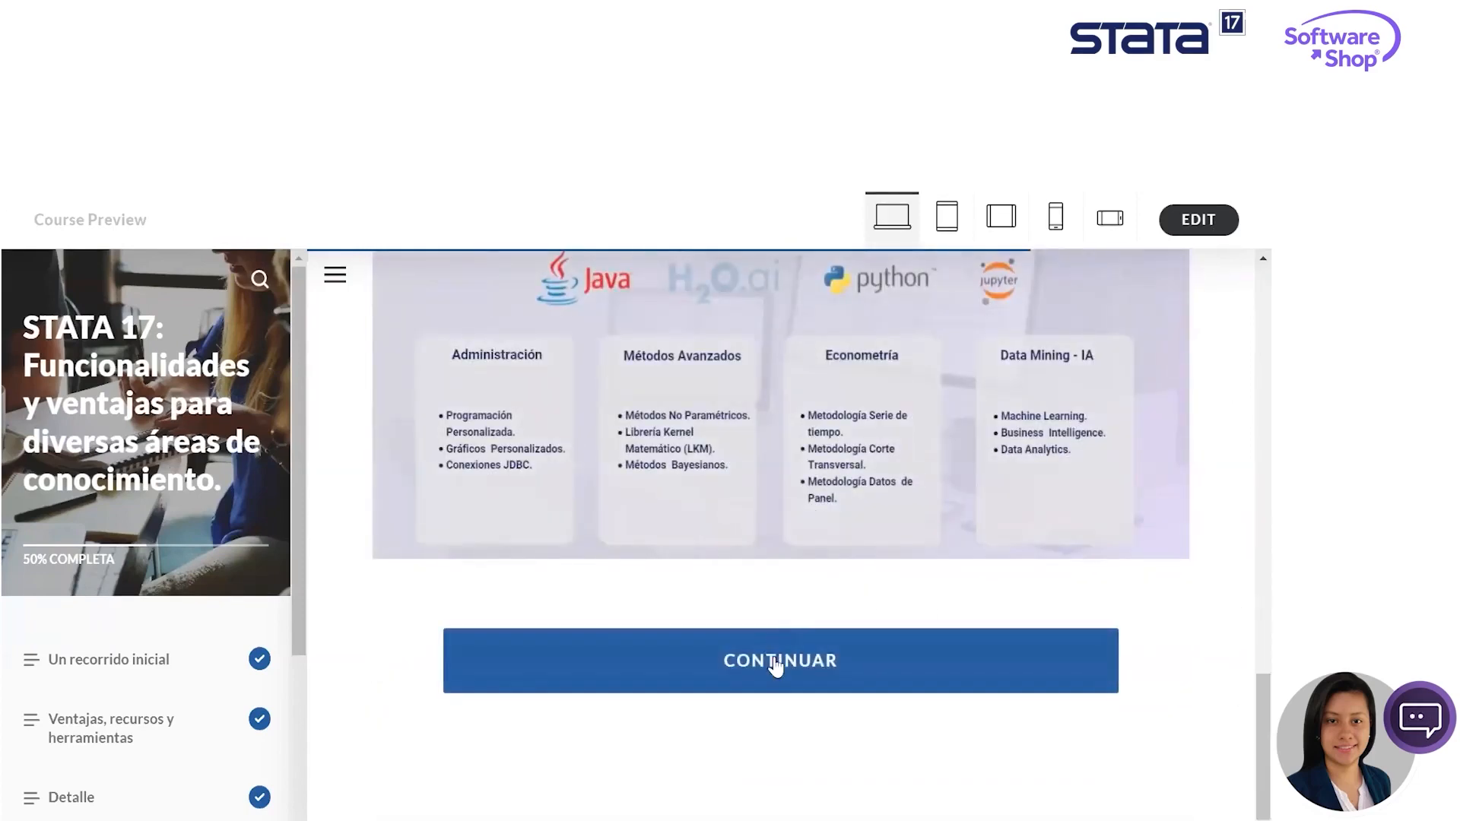
pyautogui.moveTo(760, 820)
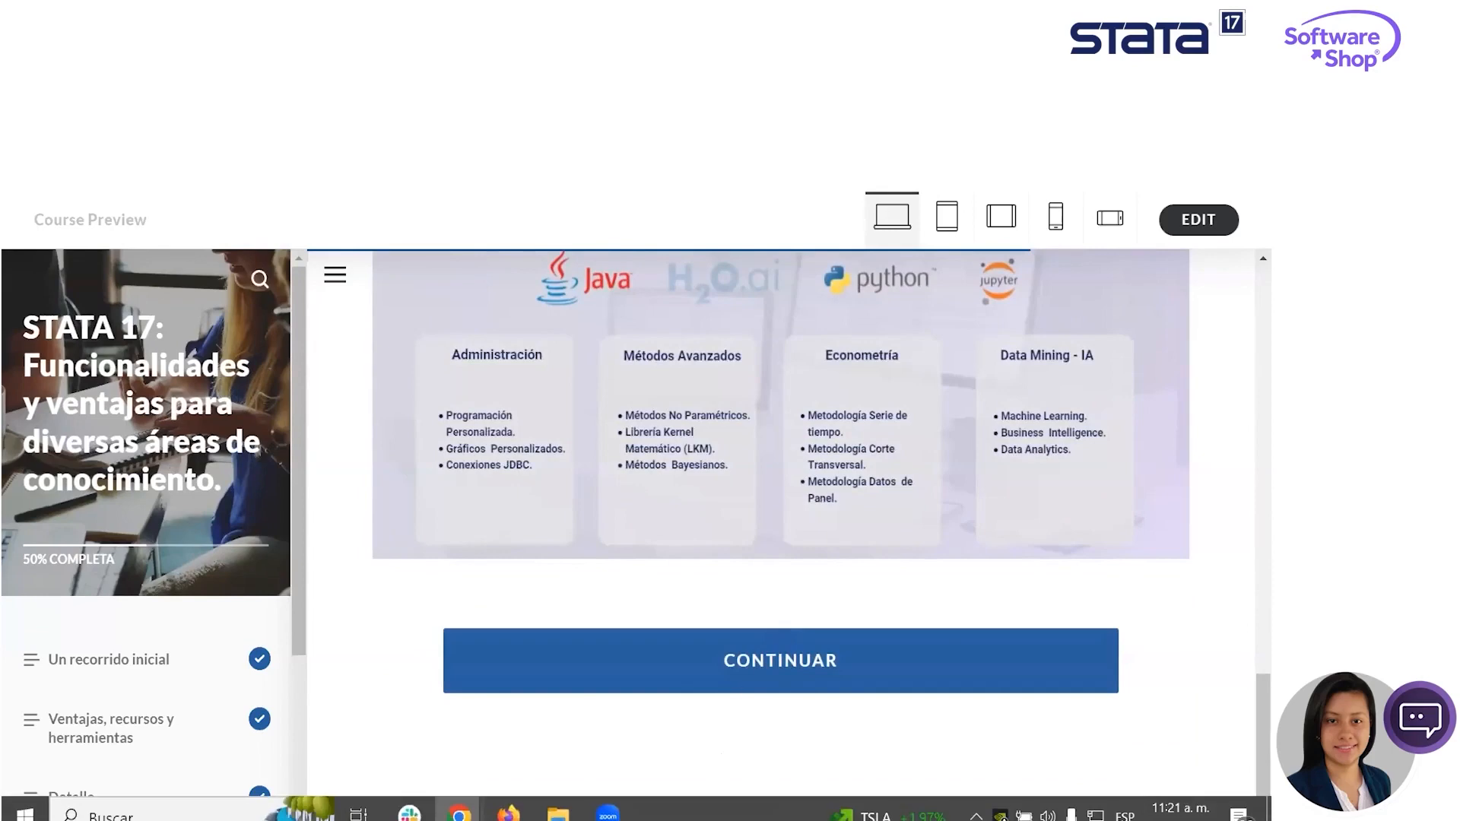
pyautogui.scroll(2, 1111, 391)
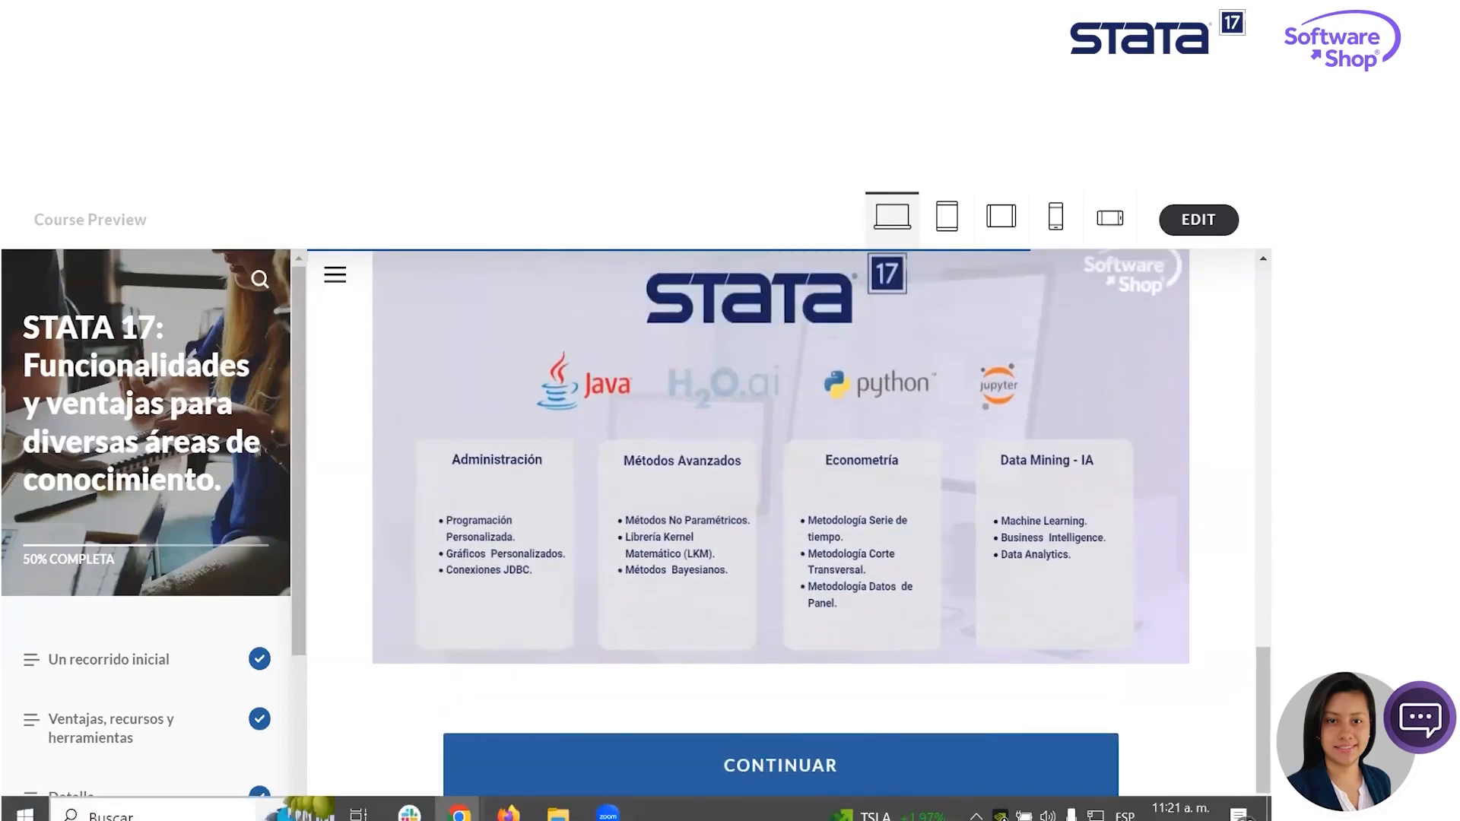
# - Launch StataMP 17 (64-bit) and point out the results area of its main window
pyautogui.click(24, 812)
pyautogui.write('st')
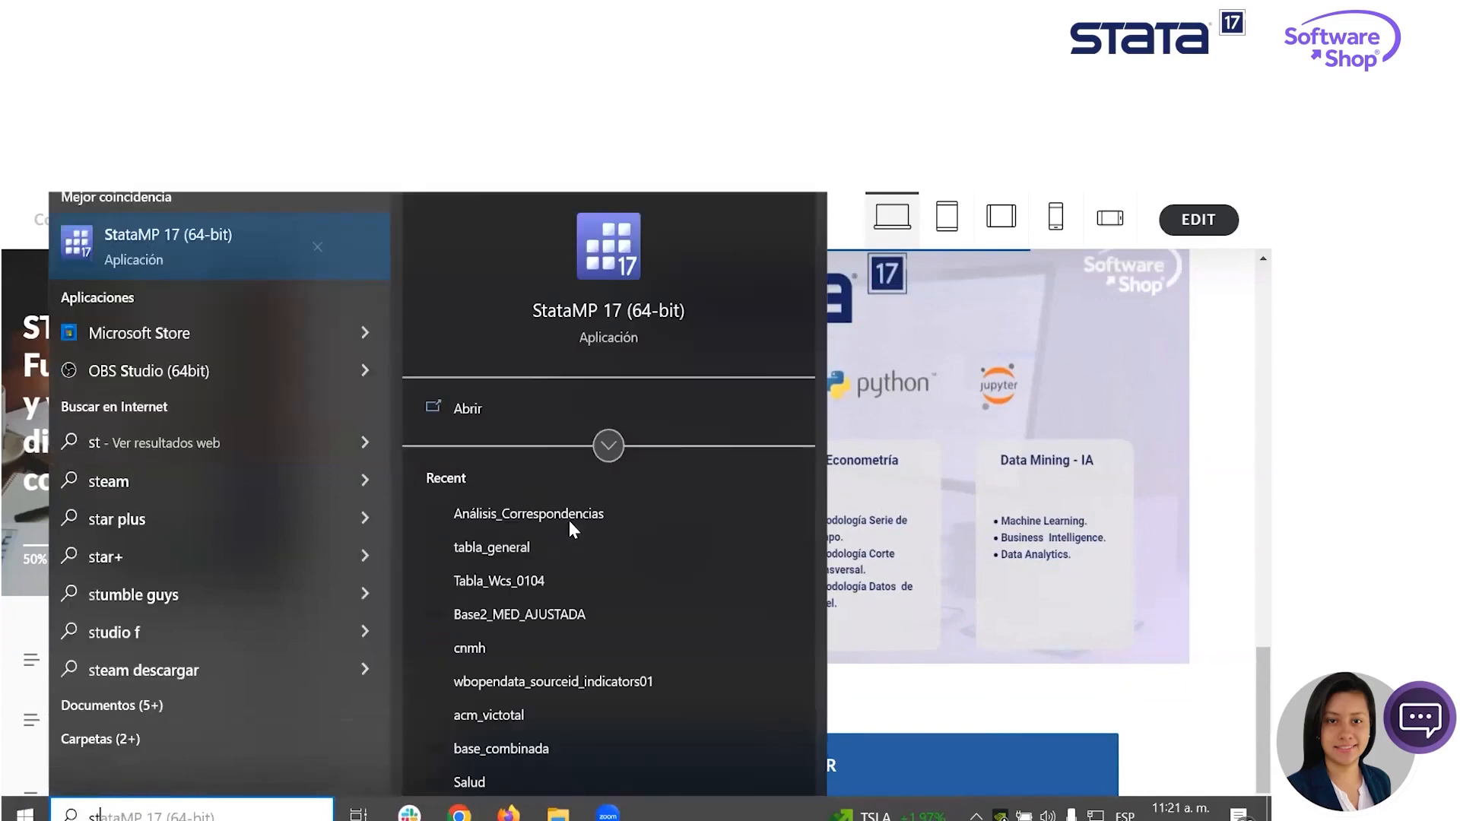
pyautogui.press('Return')
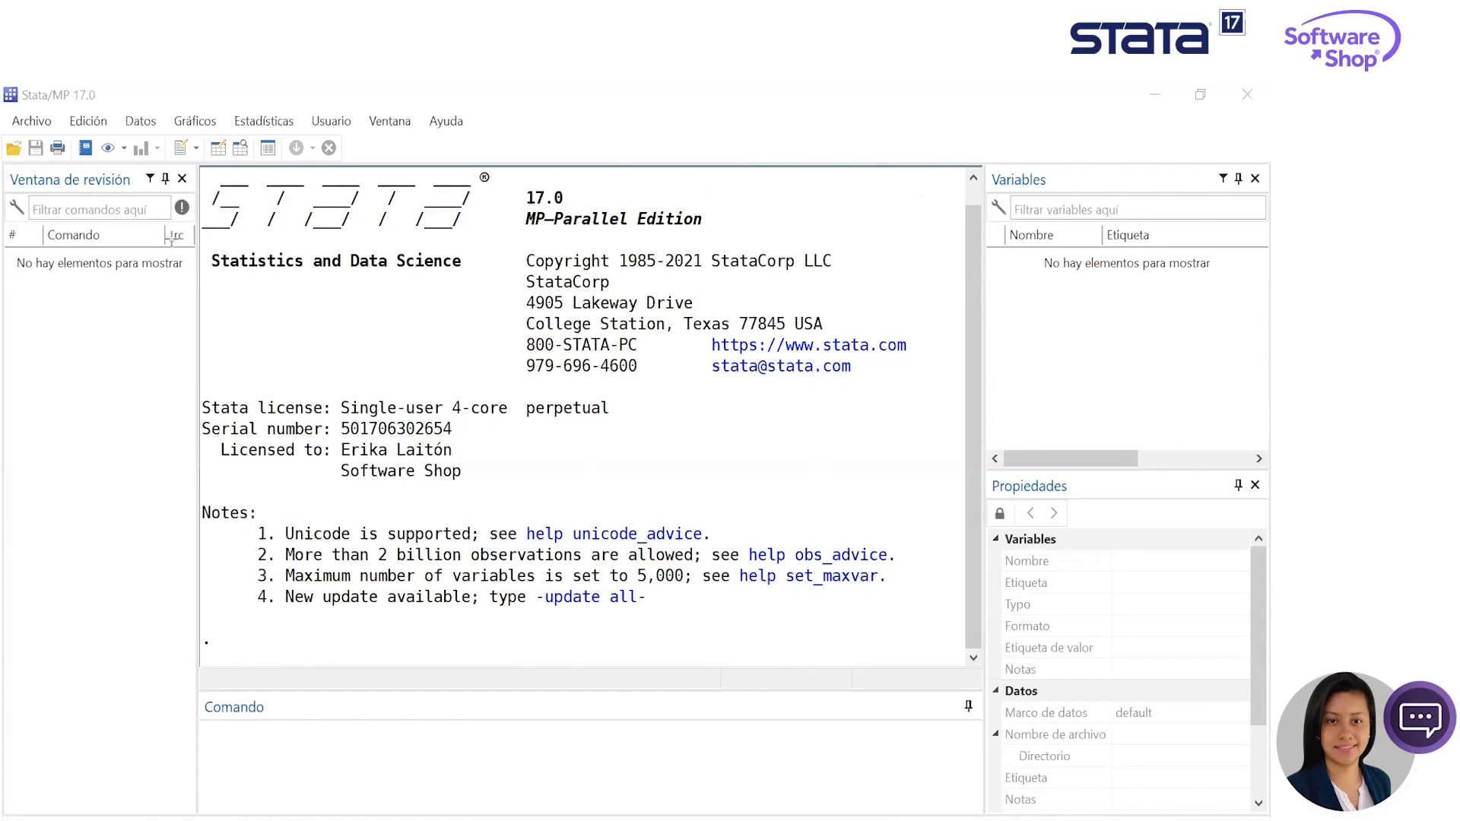
pyautogui.moveTo(206, 171)
pyautogui.mouseDown()
pyautogui.moveTo(206, 194)
pyautogui.moveTo(666, 554)
pyautogui.moveTo(947, 656)
pyautogui.mouseUp()
# - Start a log file for the session output, saved as Sesión_WCS in the Stata_transversal folder in formatted *.smcl type
pyautogui.click(28, 120)
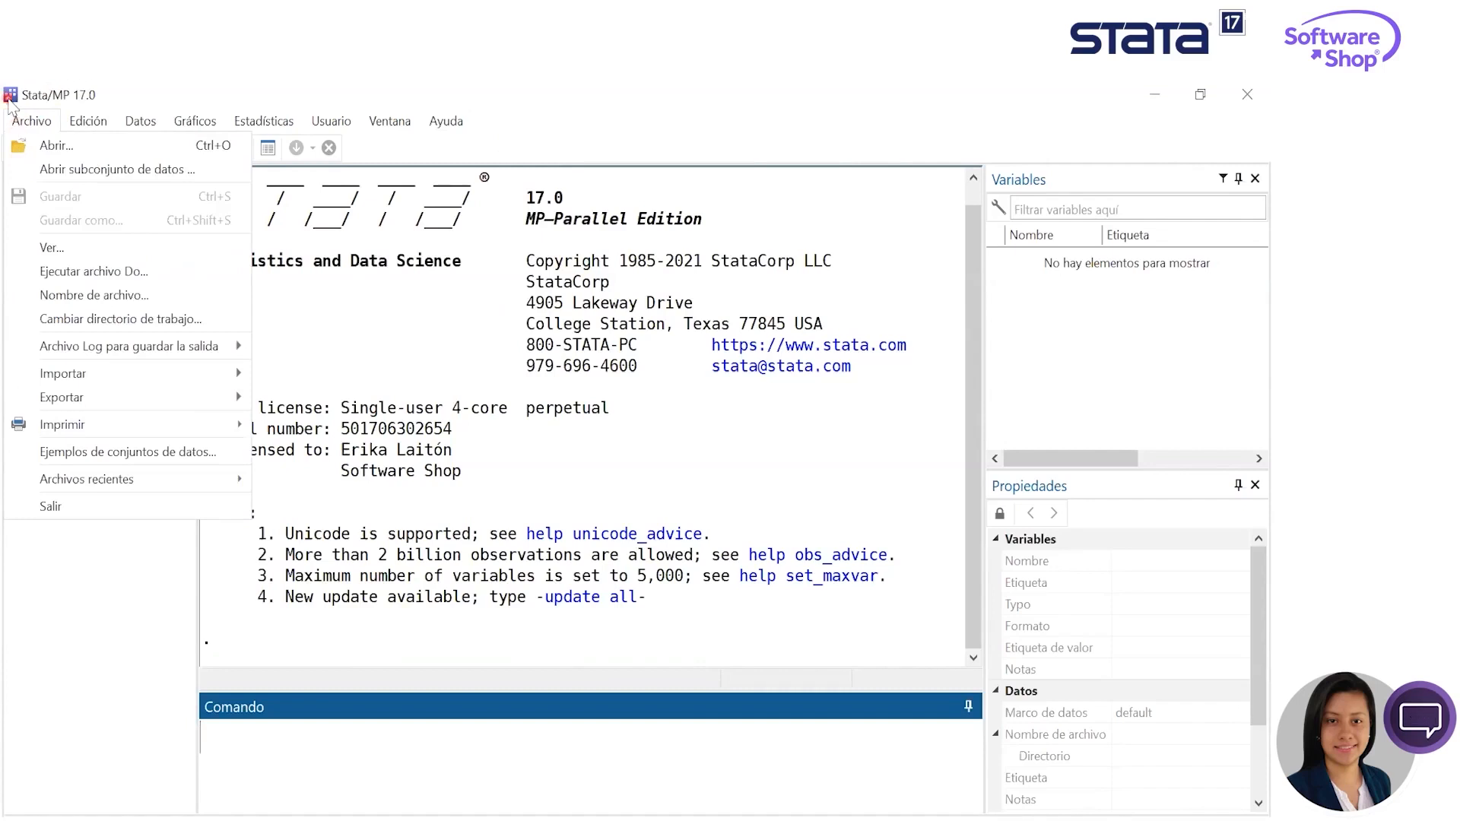
pyautogui.moveTo(145, 352)
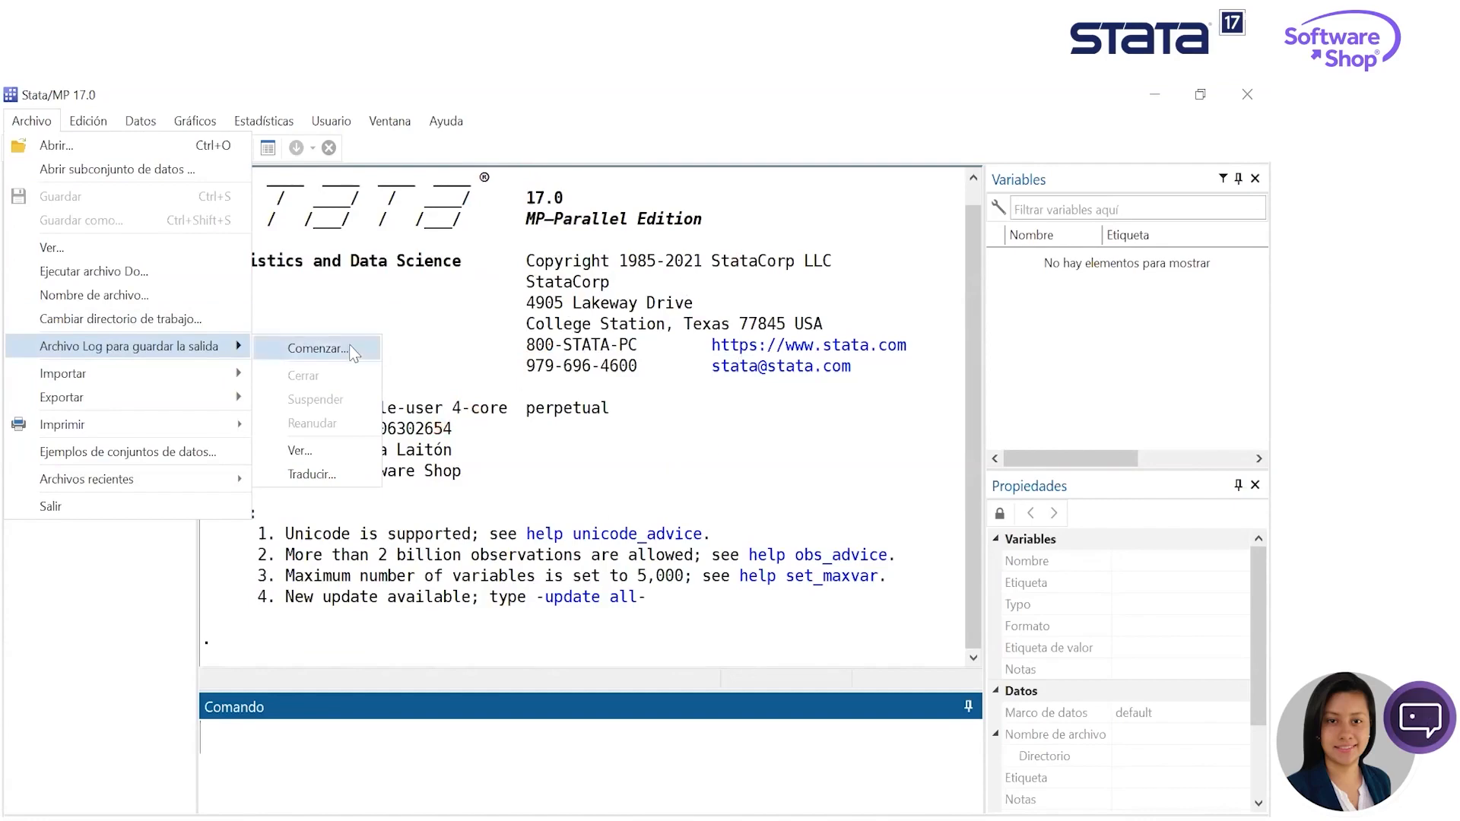
pyautogui.click(331, 352)
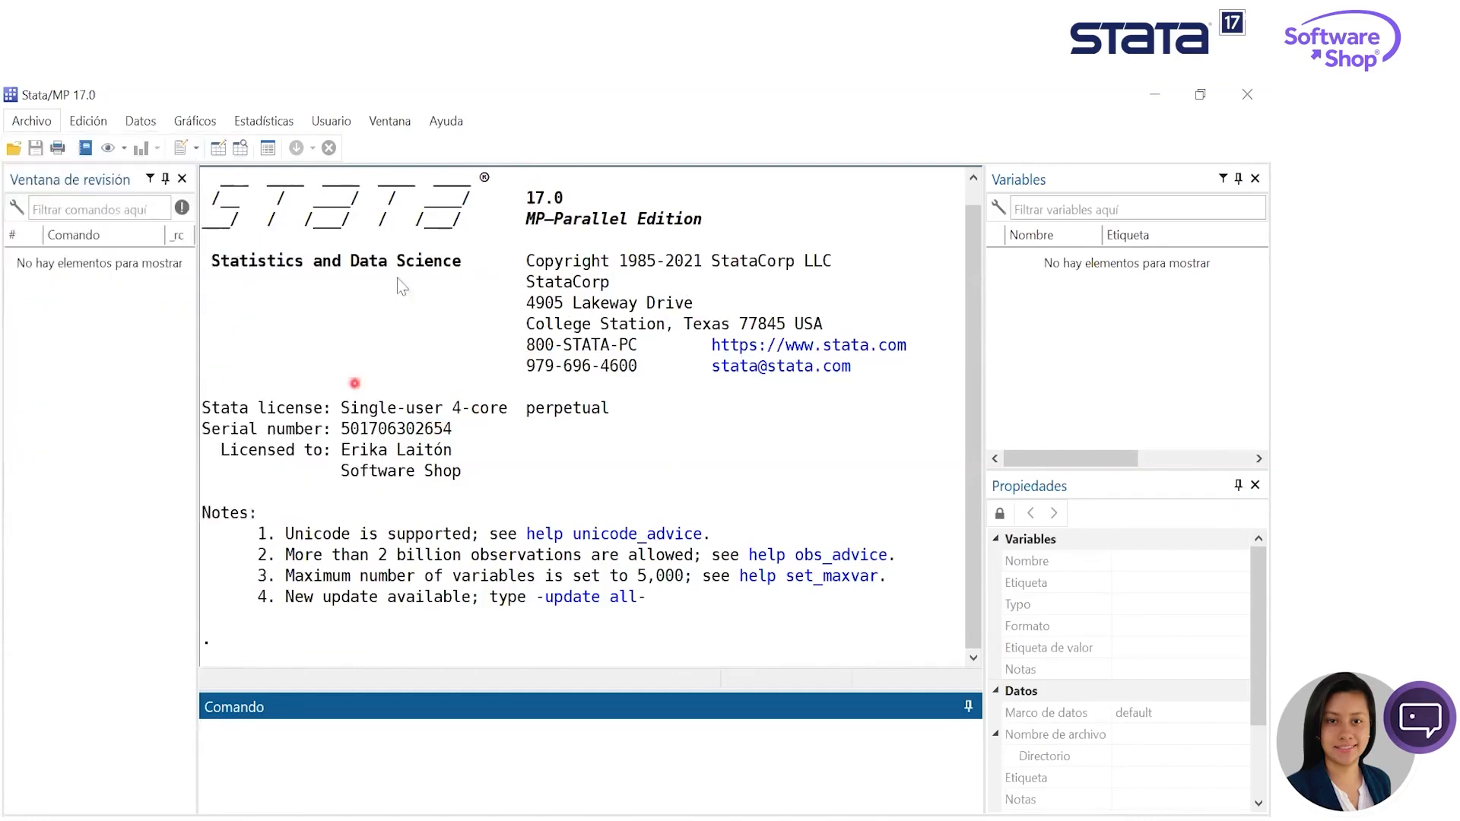
pyautogui.click(319, 160)
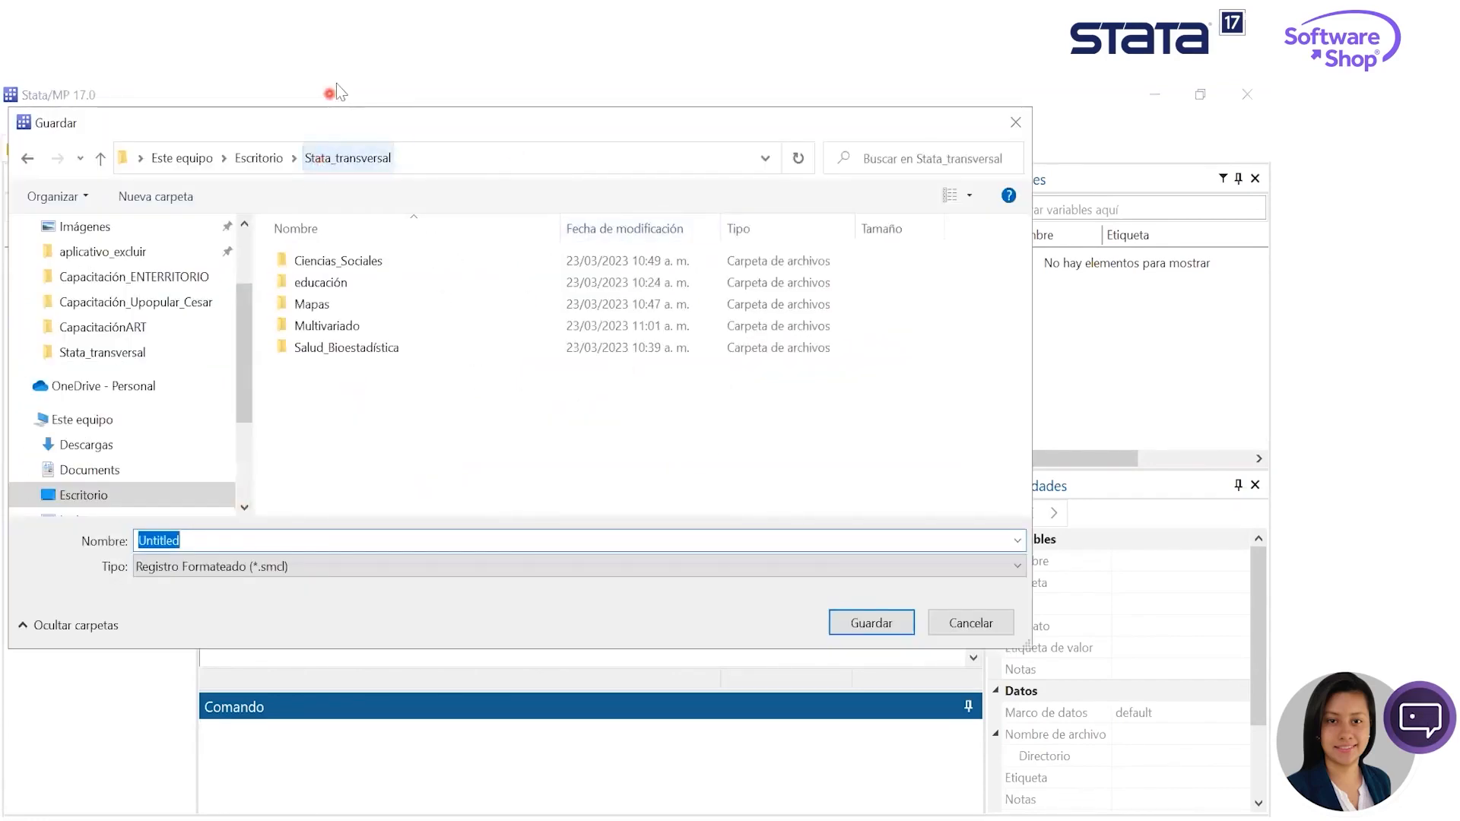
pyautogui.click(247, 536)
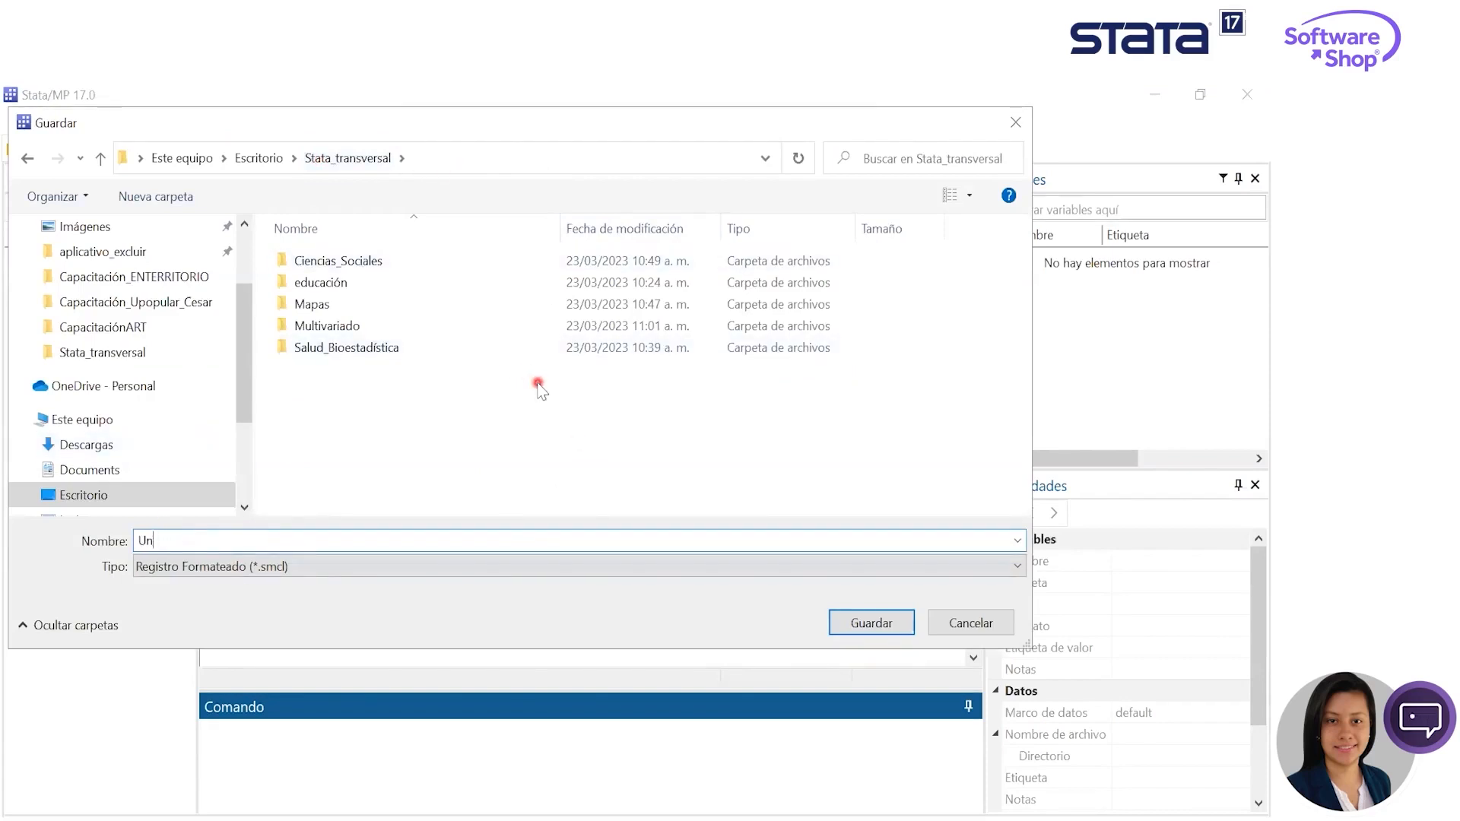
pyautogui.write('Sesión_WCS')
pyautogui.press('Return')
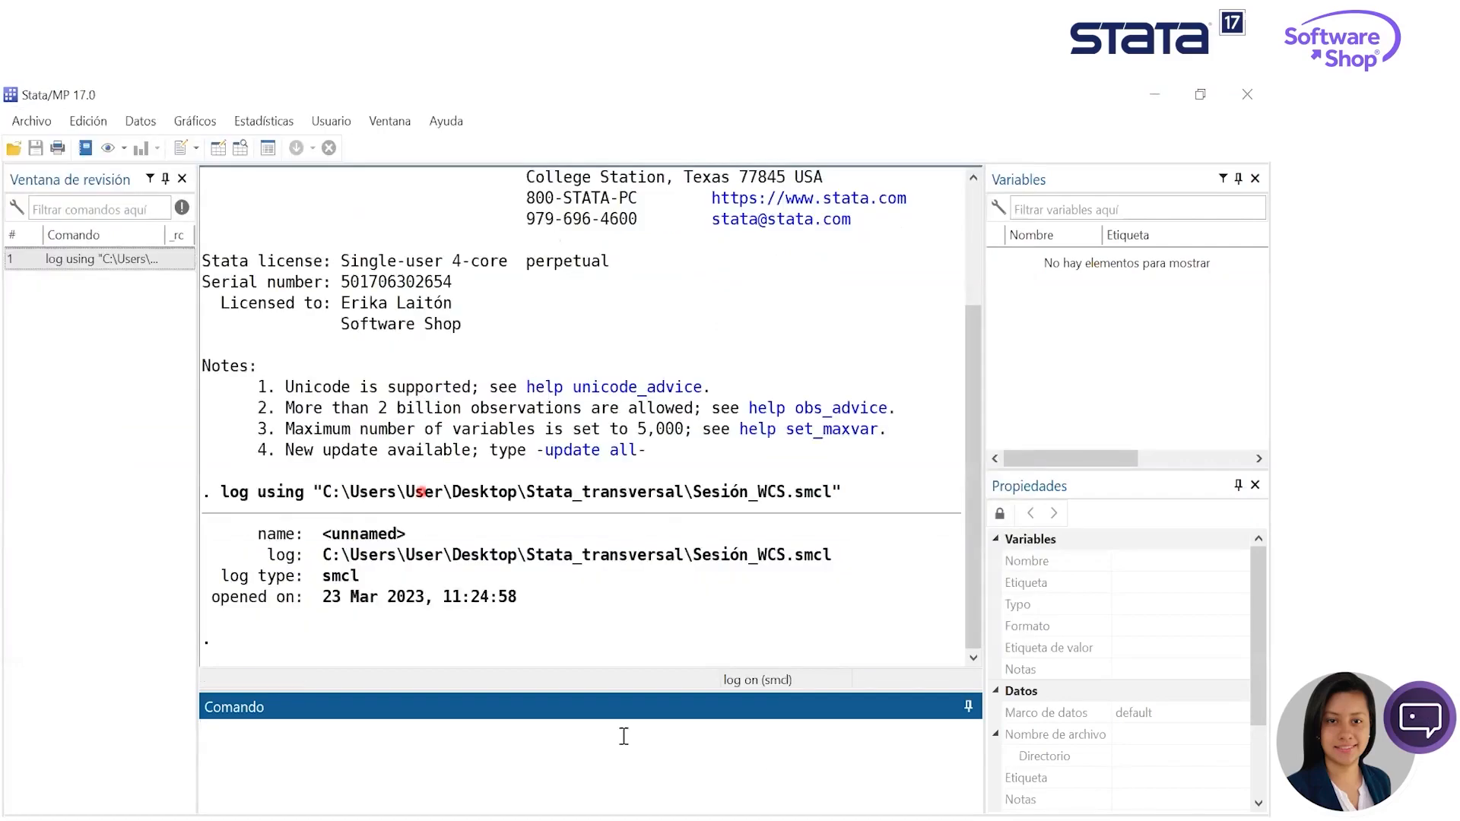
pyautogui.moveTo(446, 597); pyautogui.dragTo(526, 608)
pyautogui.click(570, 619)
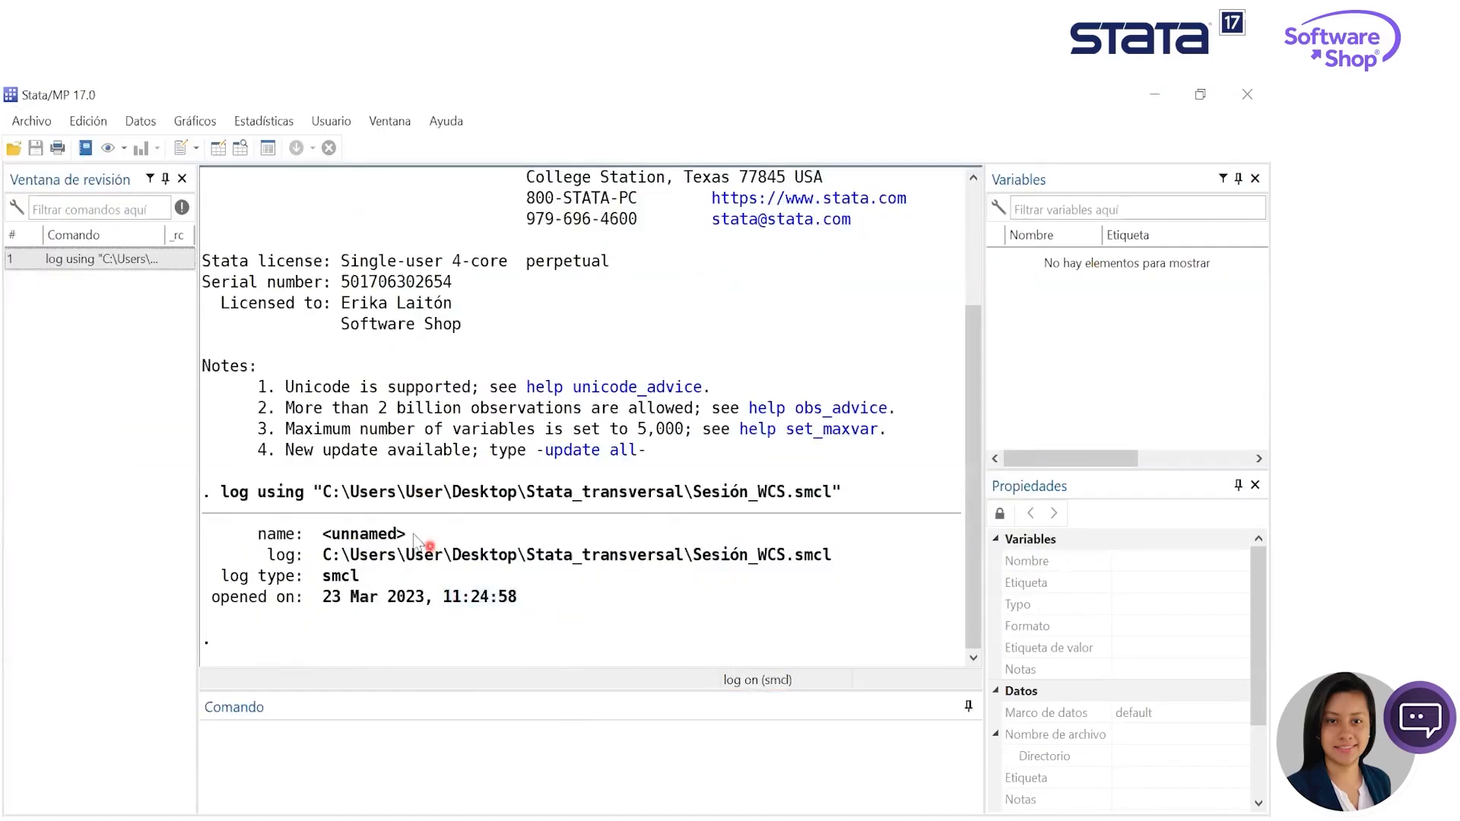
# - Change the working directory to the Stata_transversal folder on the desktop
pyautogui.click(31, 121)
pyautogui.moveTo(195, 348)
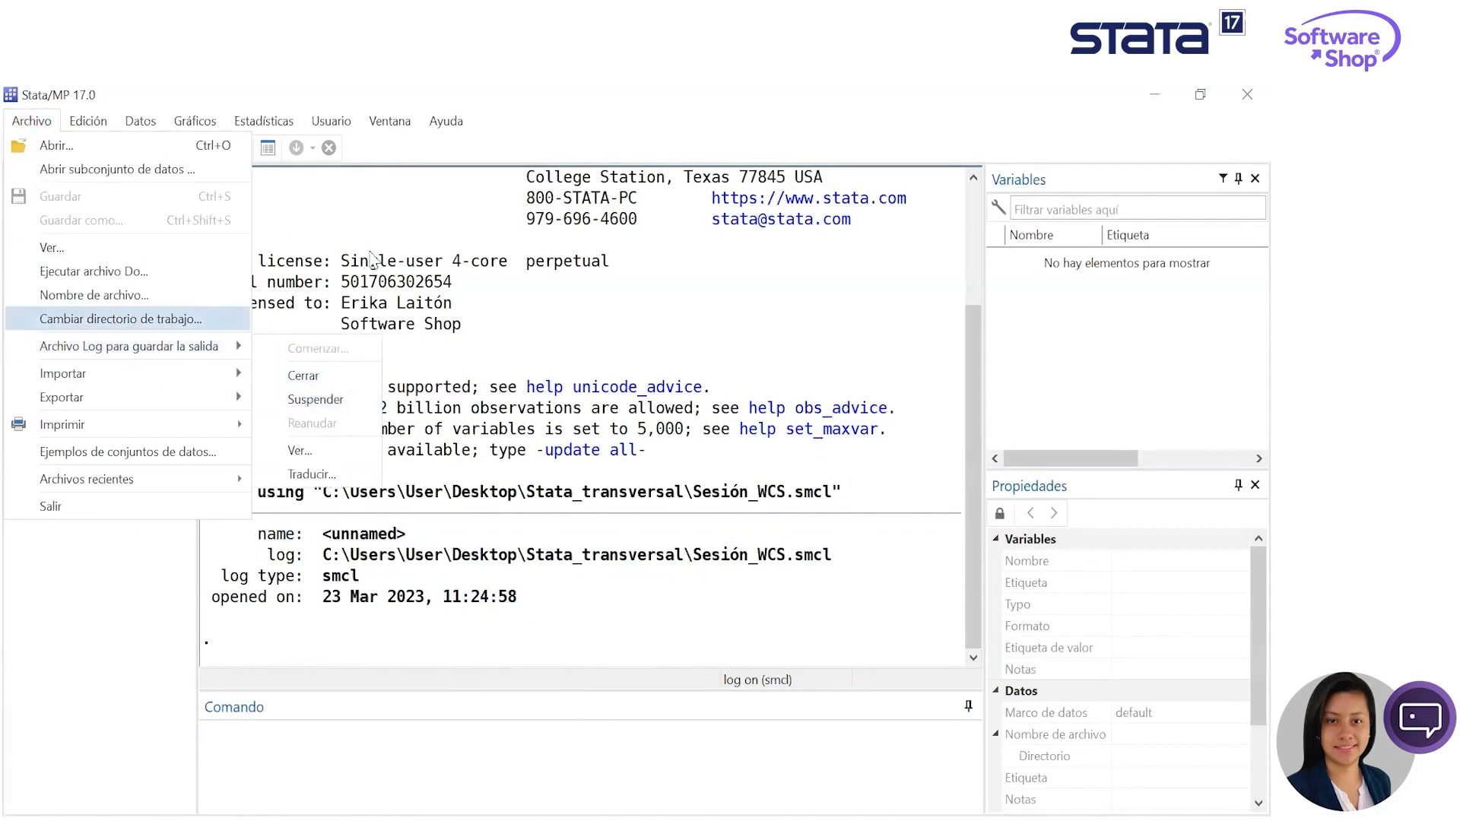
pyautogui.click(139, 317)
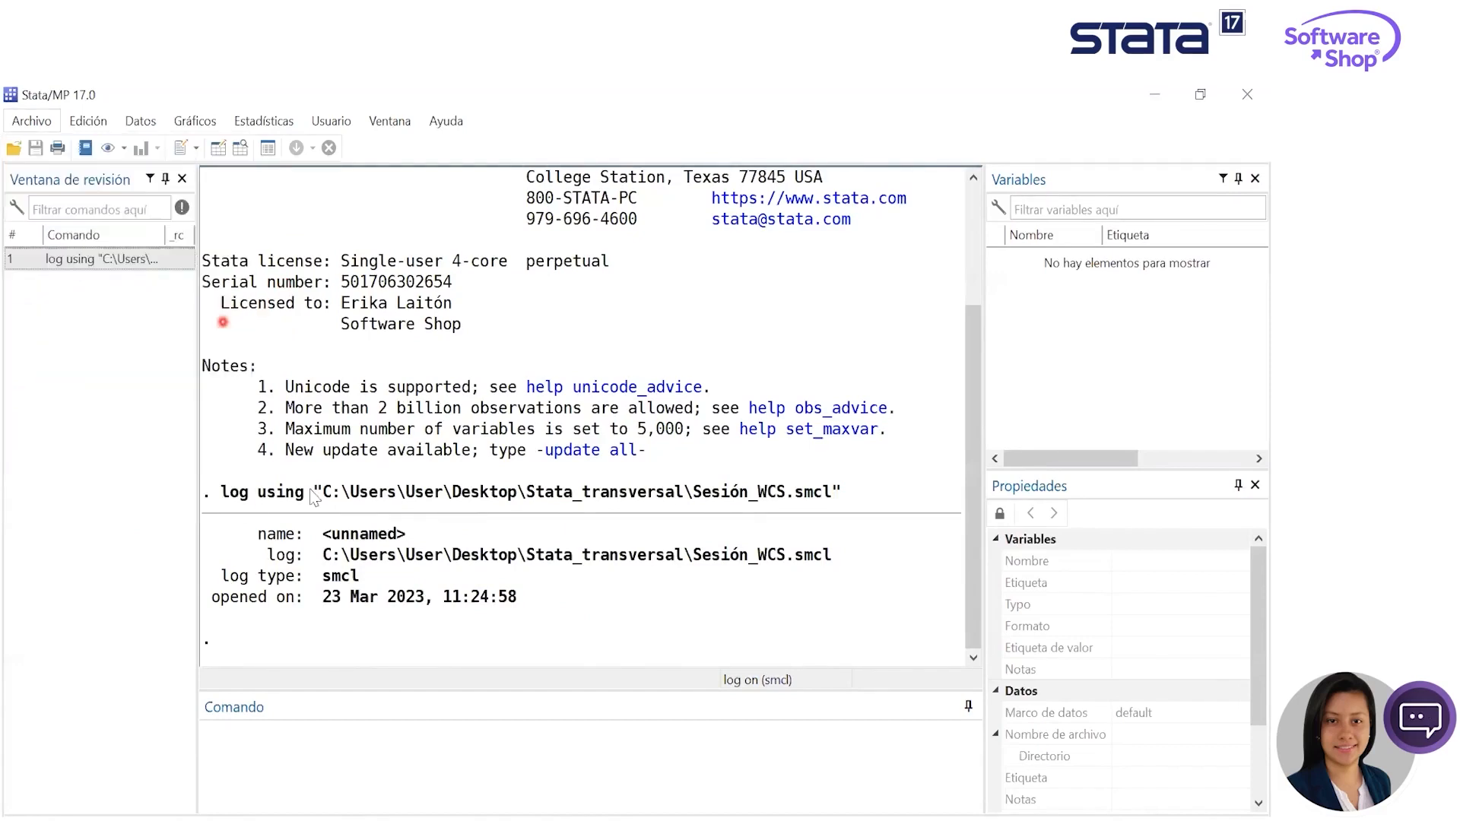
pyautogui.moveTo(569, 245); pyautogui.dragTo(391, 181)
pyautogui.scroll(-1, 456, 466)
pyautogui.scroll(-2, 447, 431)
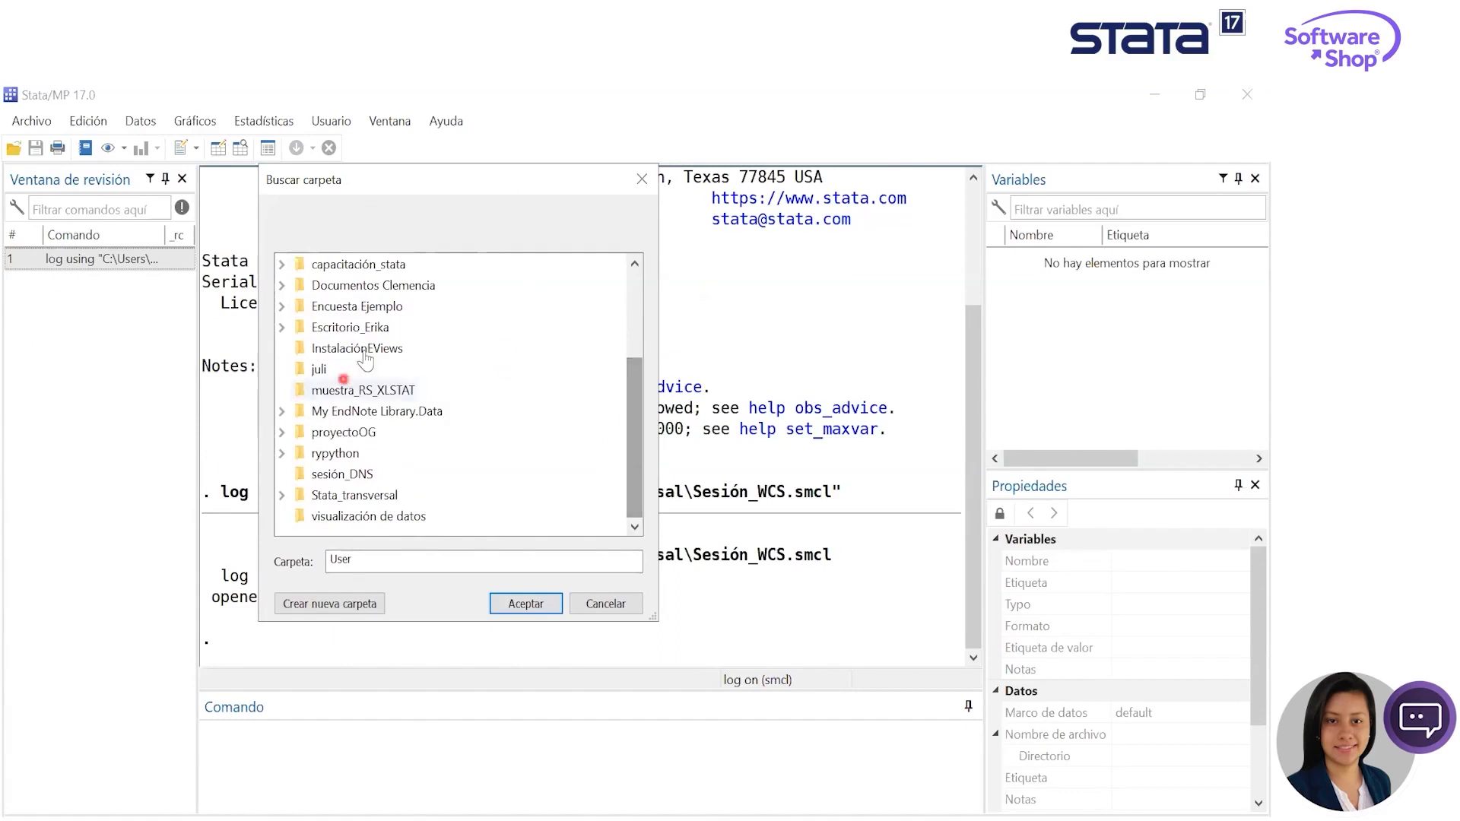
pyautogui.click(349, 500)
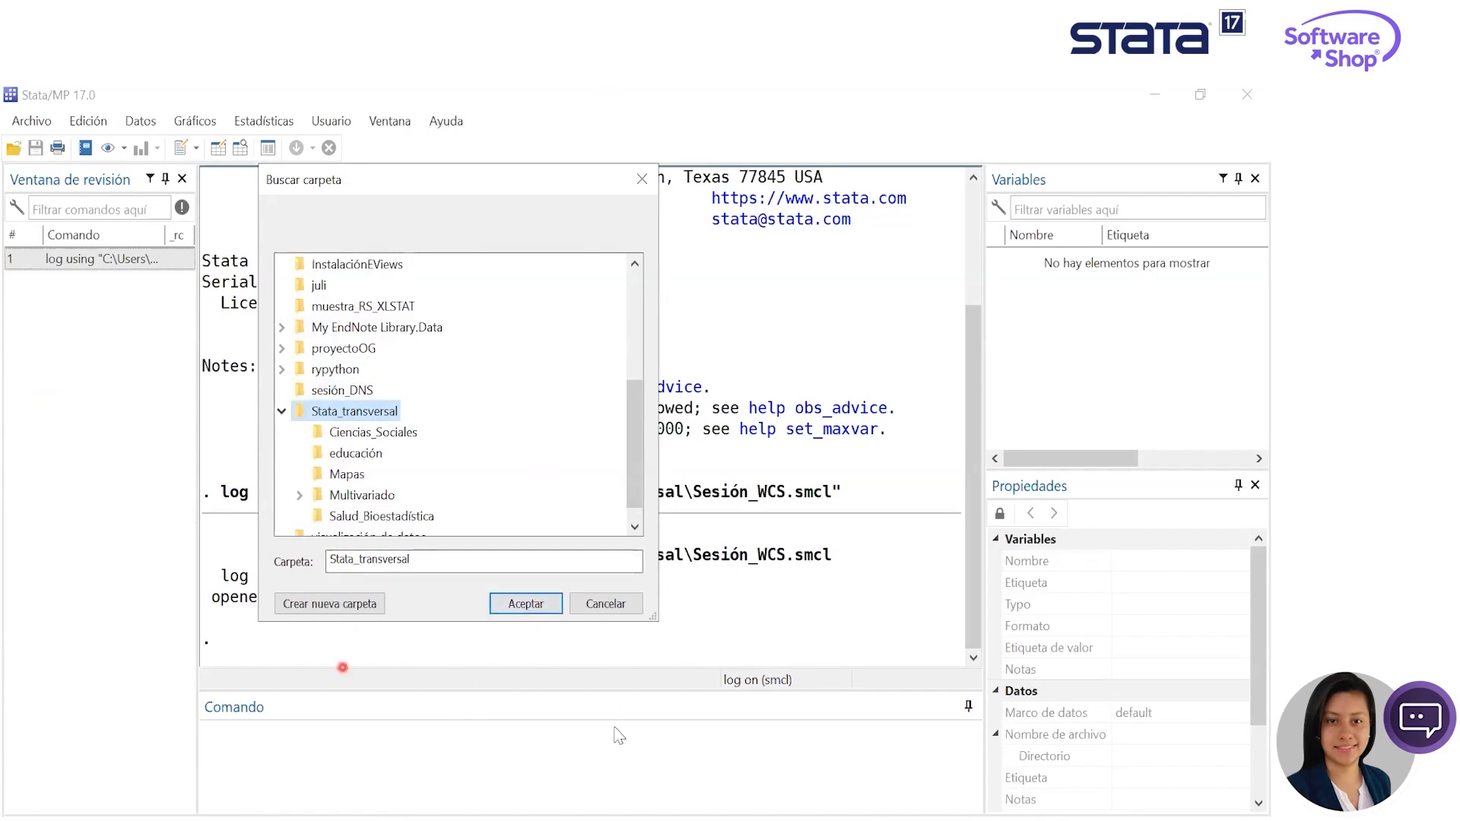
pyautogui.click(528, 608)
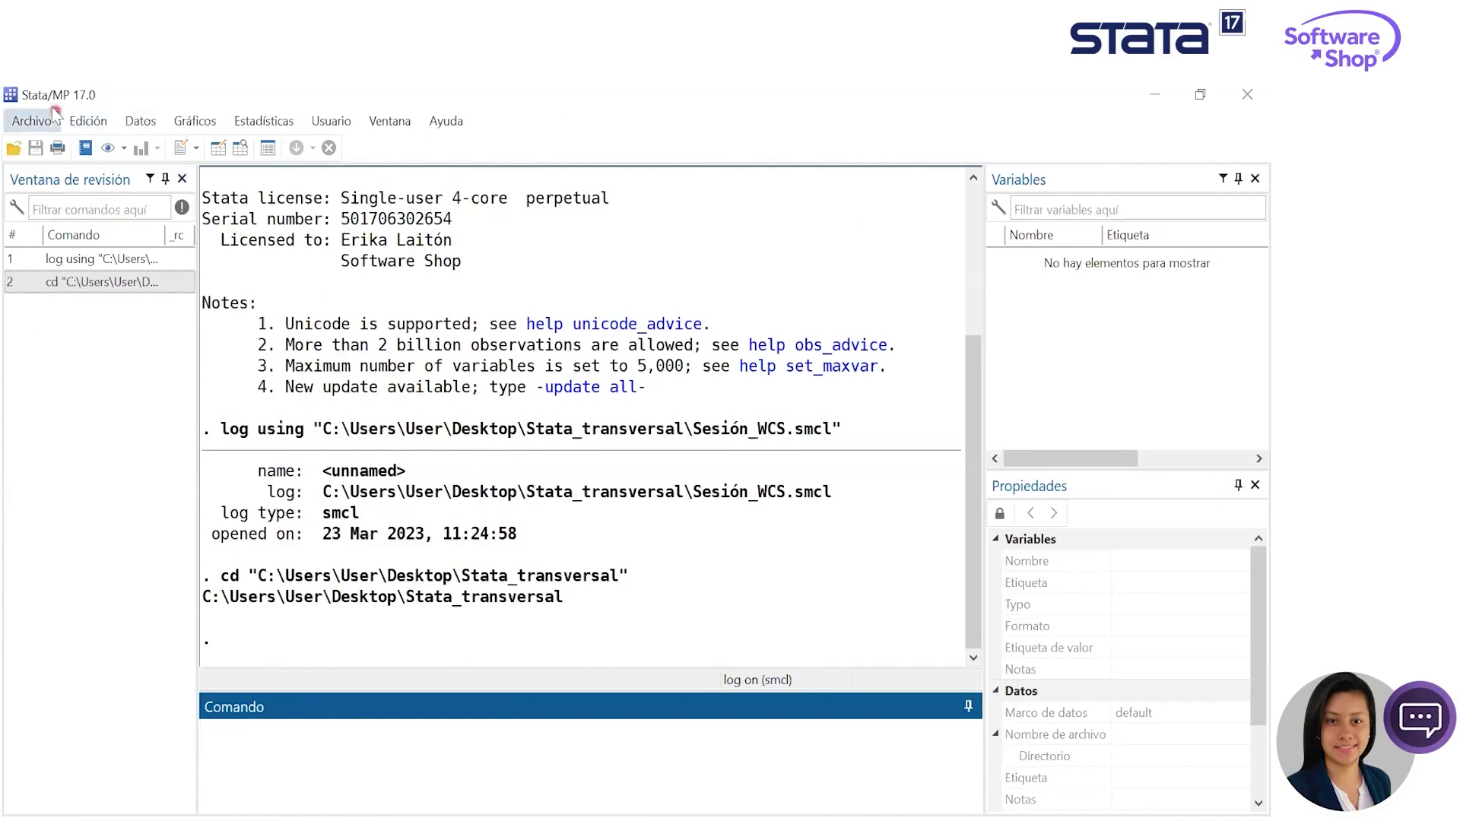
# - Review the file formats available for importing data and the export option, without choosing any
pyautogui.click(30, 121)
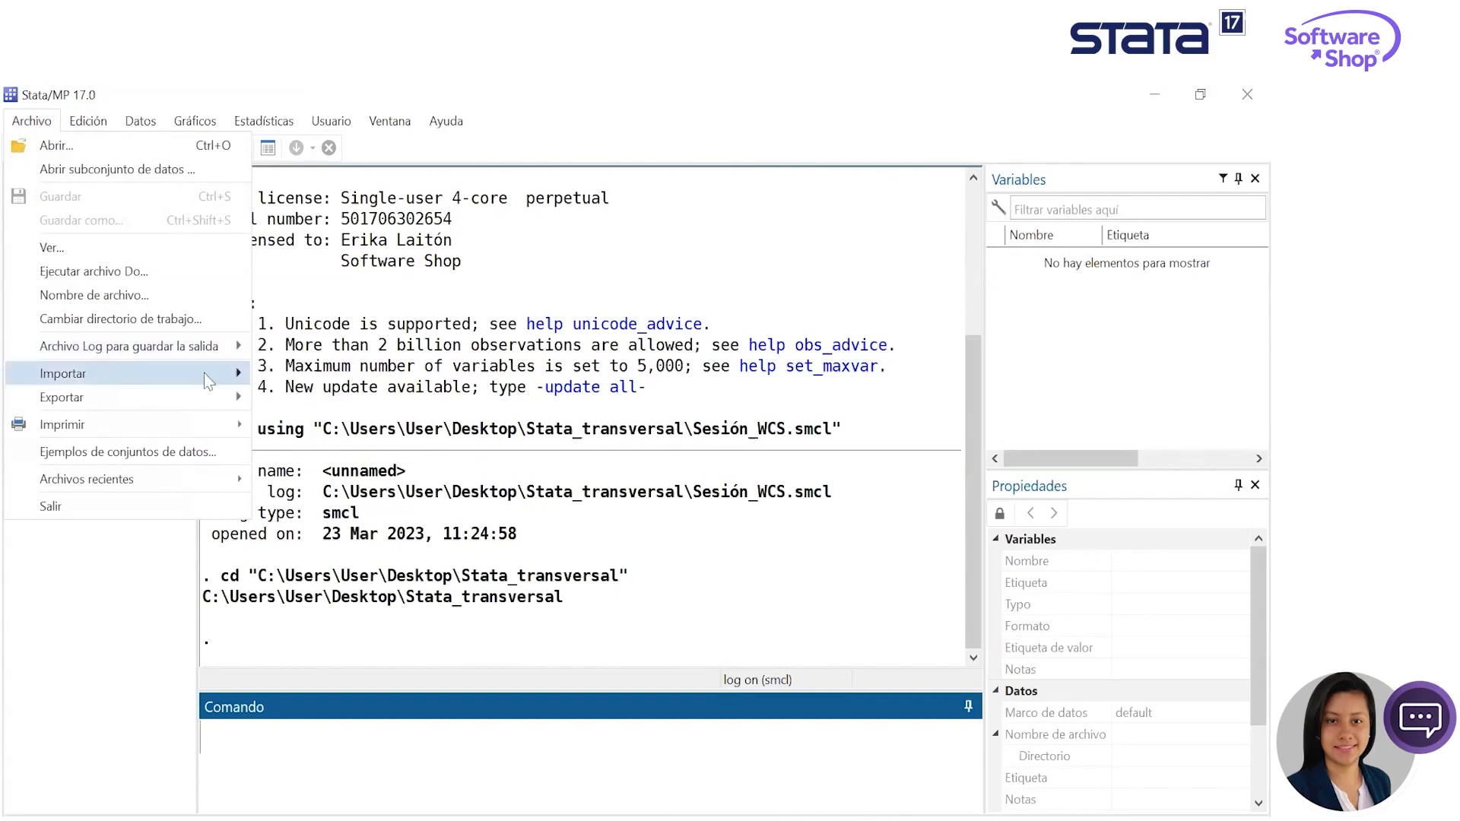
pyautogui.moveTo(207, 380)
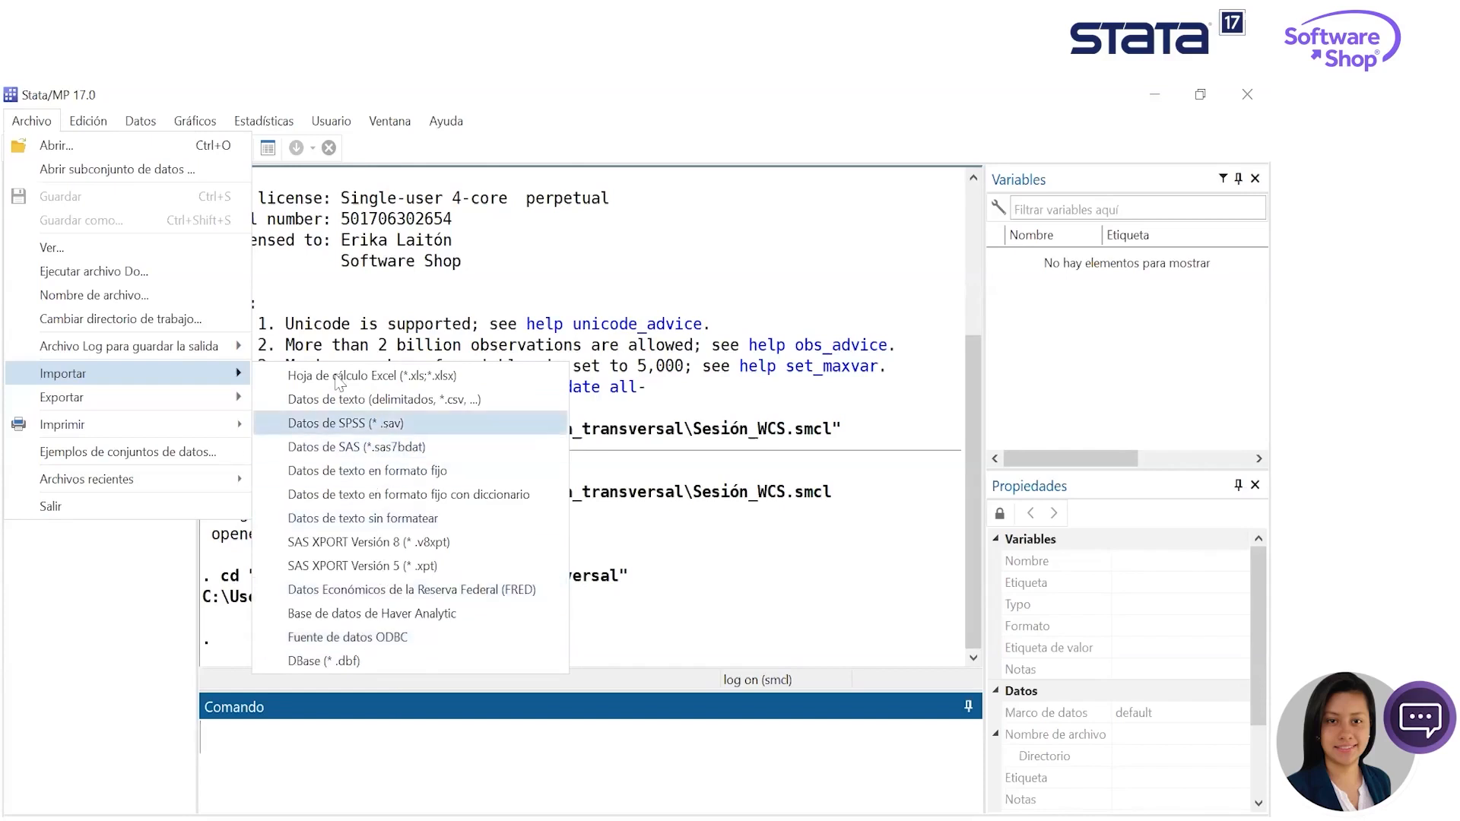
pyautogui.moveTo(185, 405)
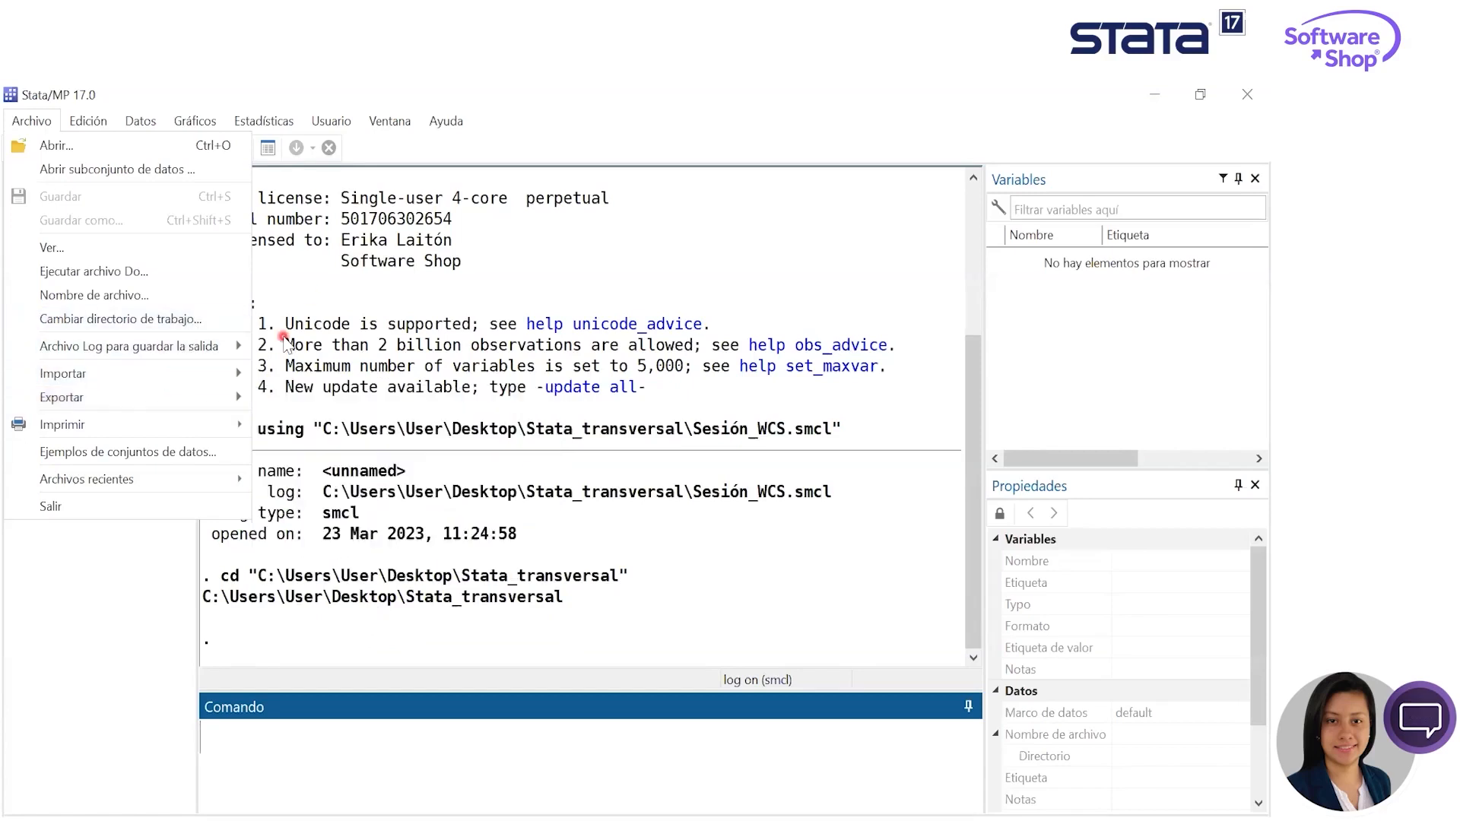
pyautogui.click(277, 313)
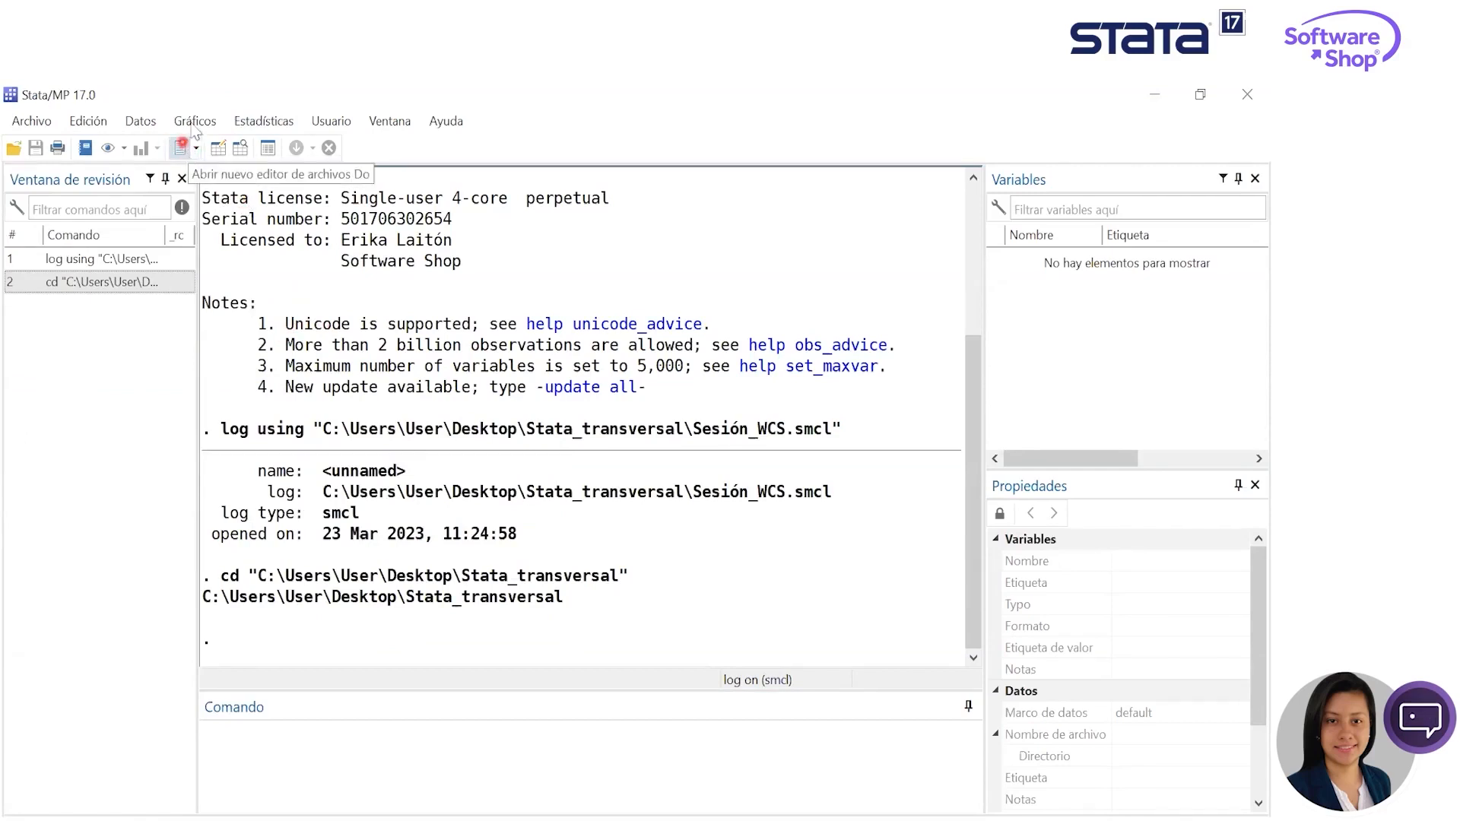
# - Open a new, empty Do-file Editor window
pyautogui.click(183, 149)
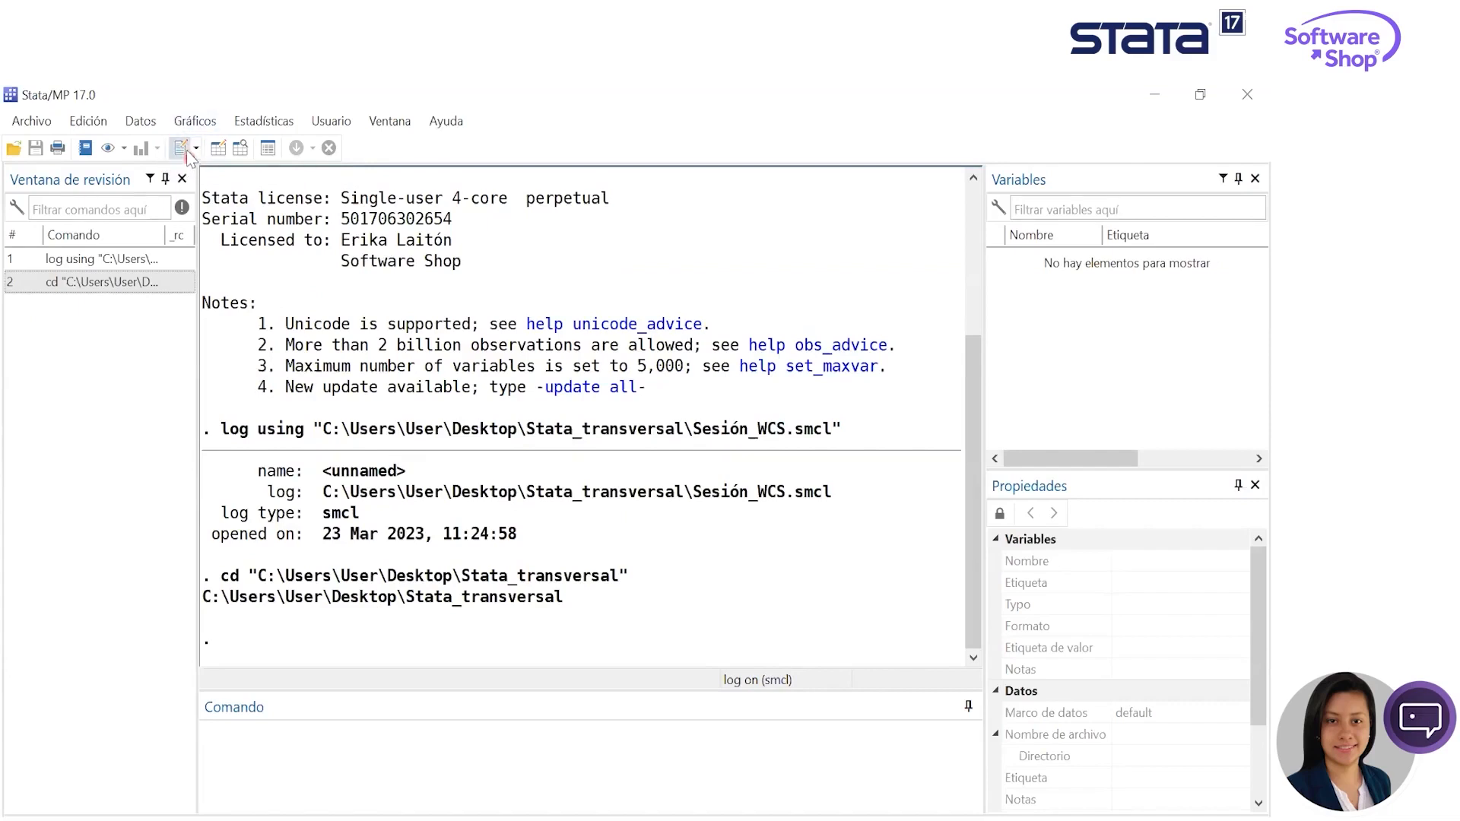
pyautogui.click(181, 148)
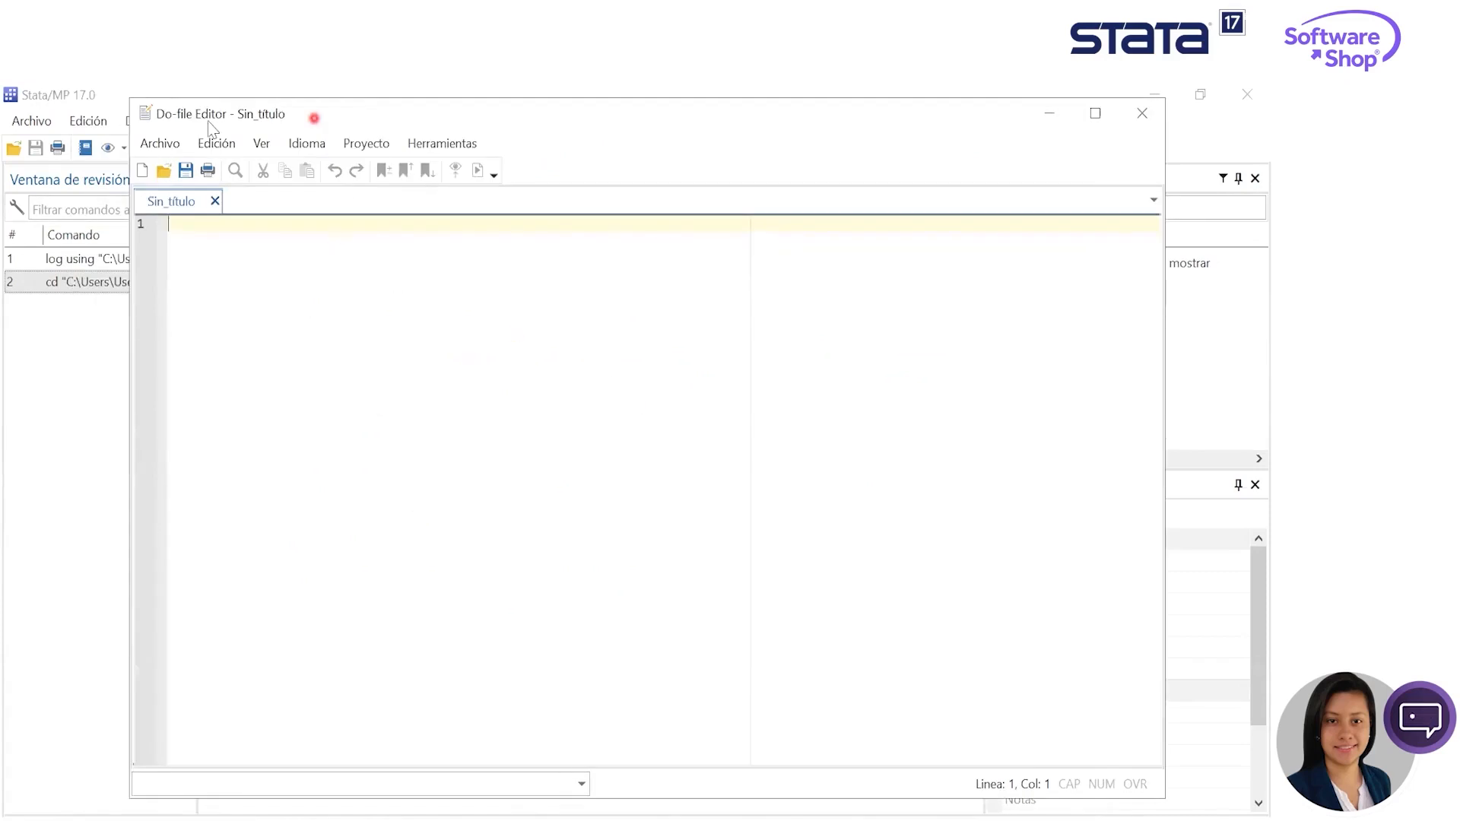
pyautogui.click(175, 146)
pyautogui.click(673, 467)
# - Create a new Stata project named wcs_stata in the Stata_transversal folder
pyautogui.click(174, 145)
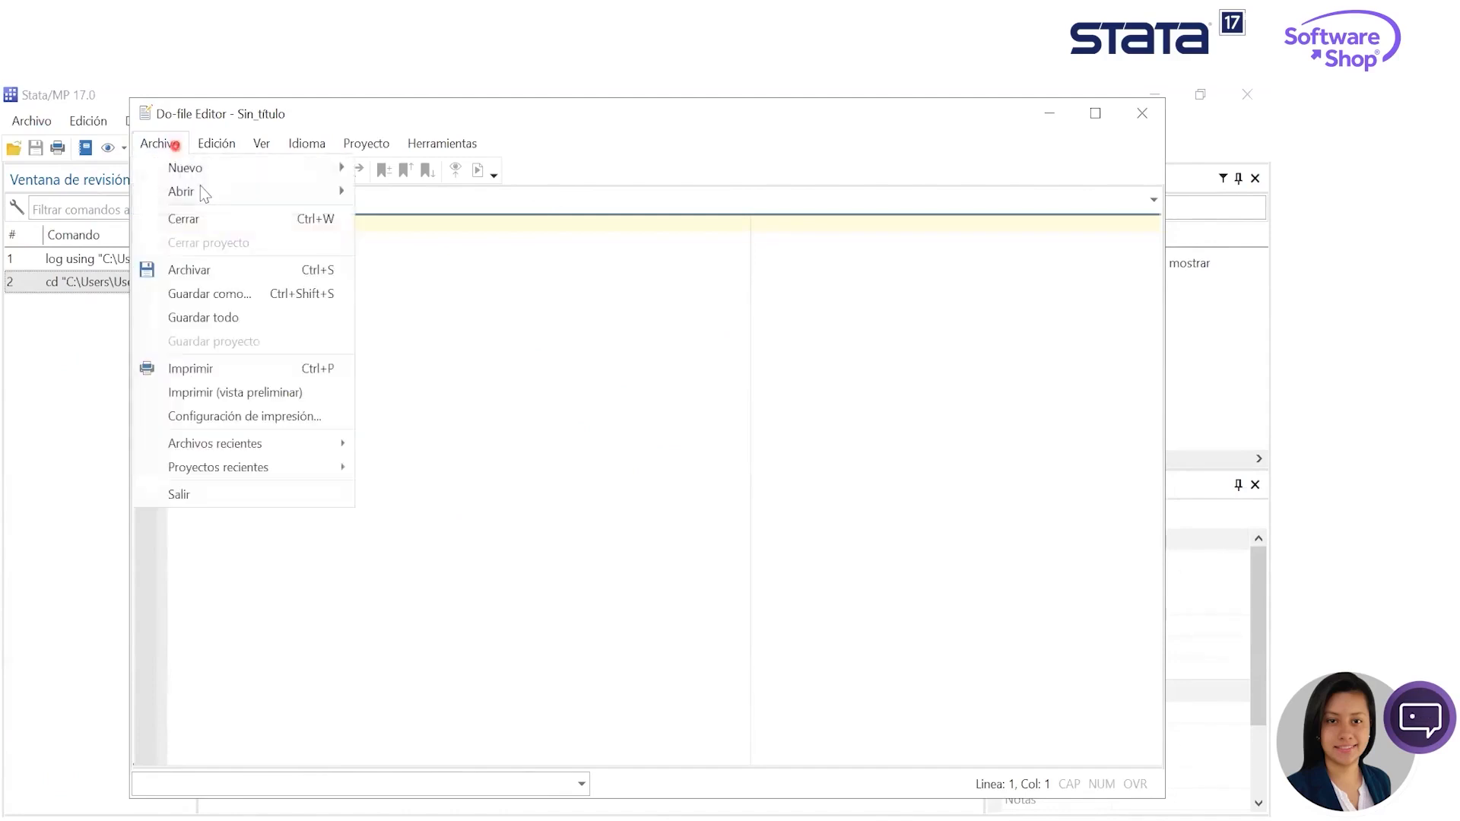
pyautogui.moveTo(211, 174)
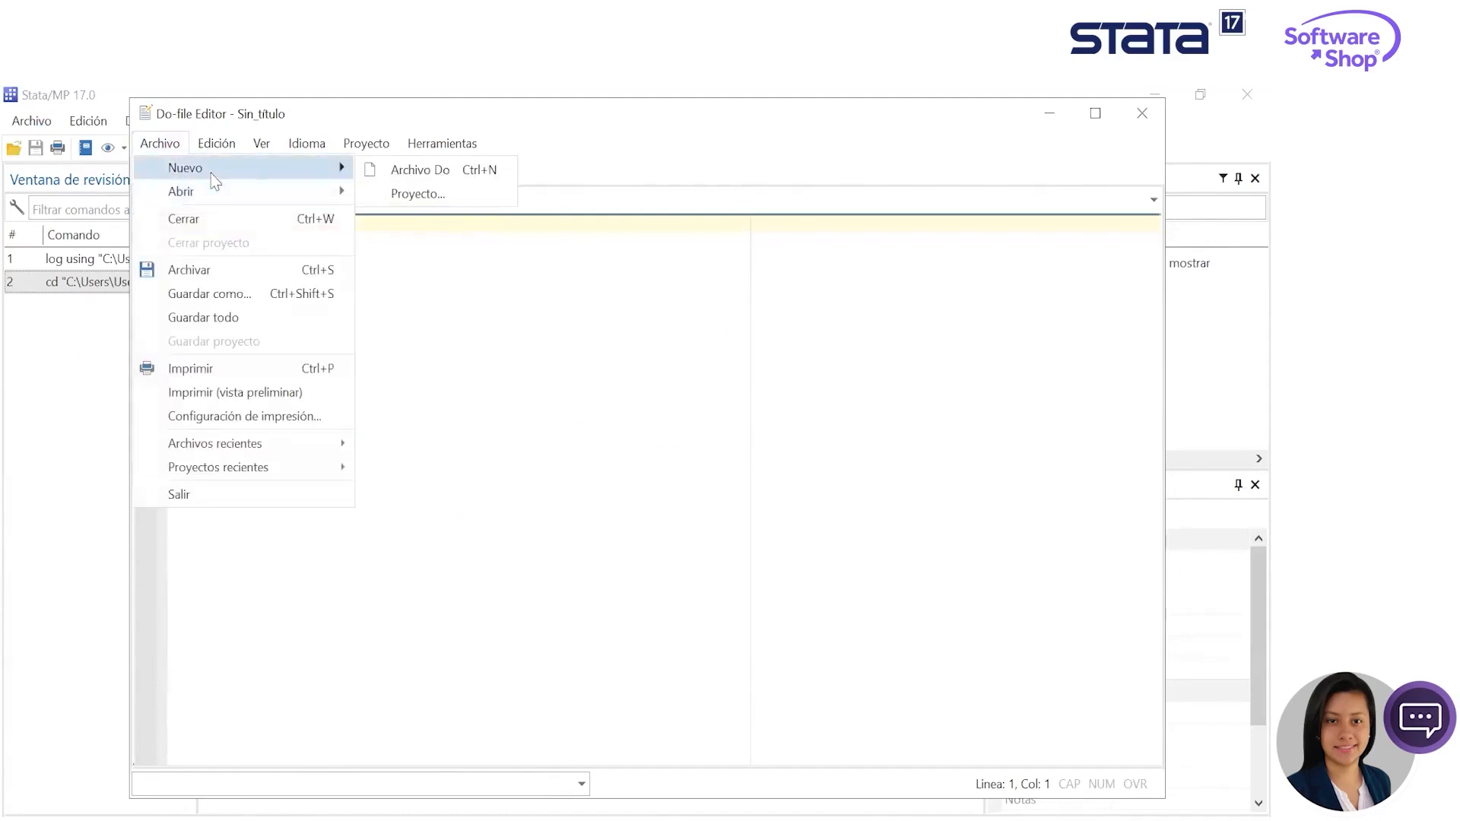
pyautogui.click(454, 199)
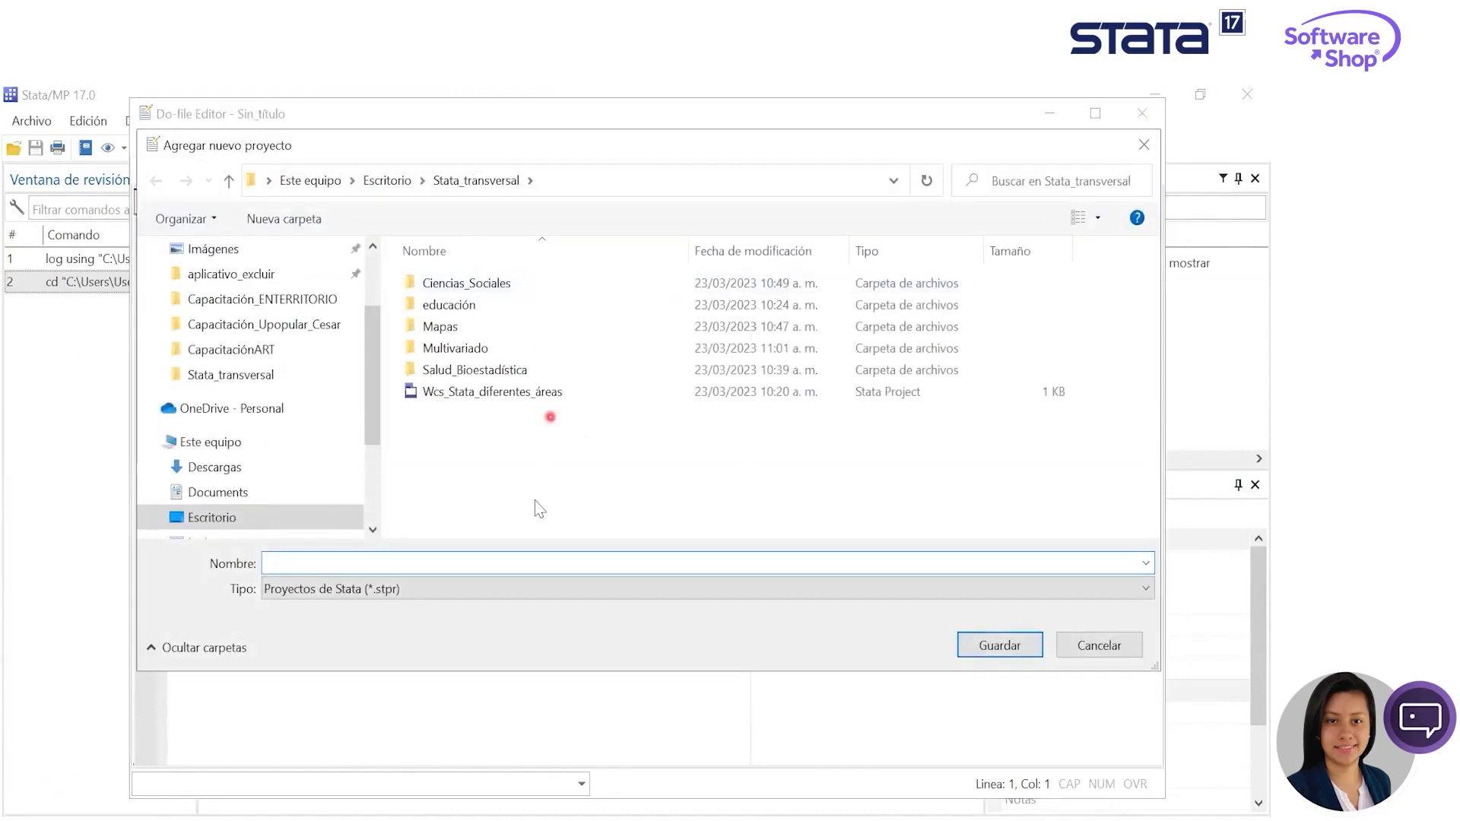
pyautogui.write('wcs')
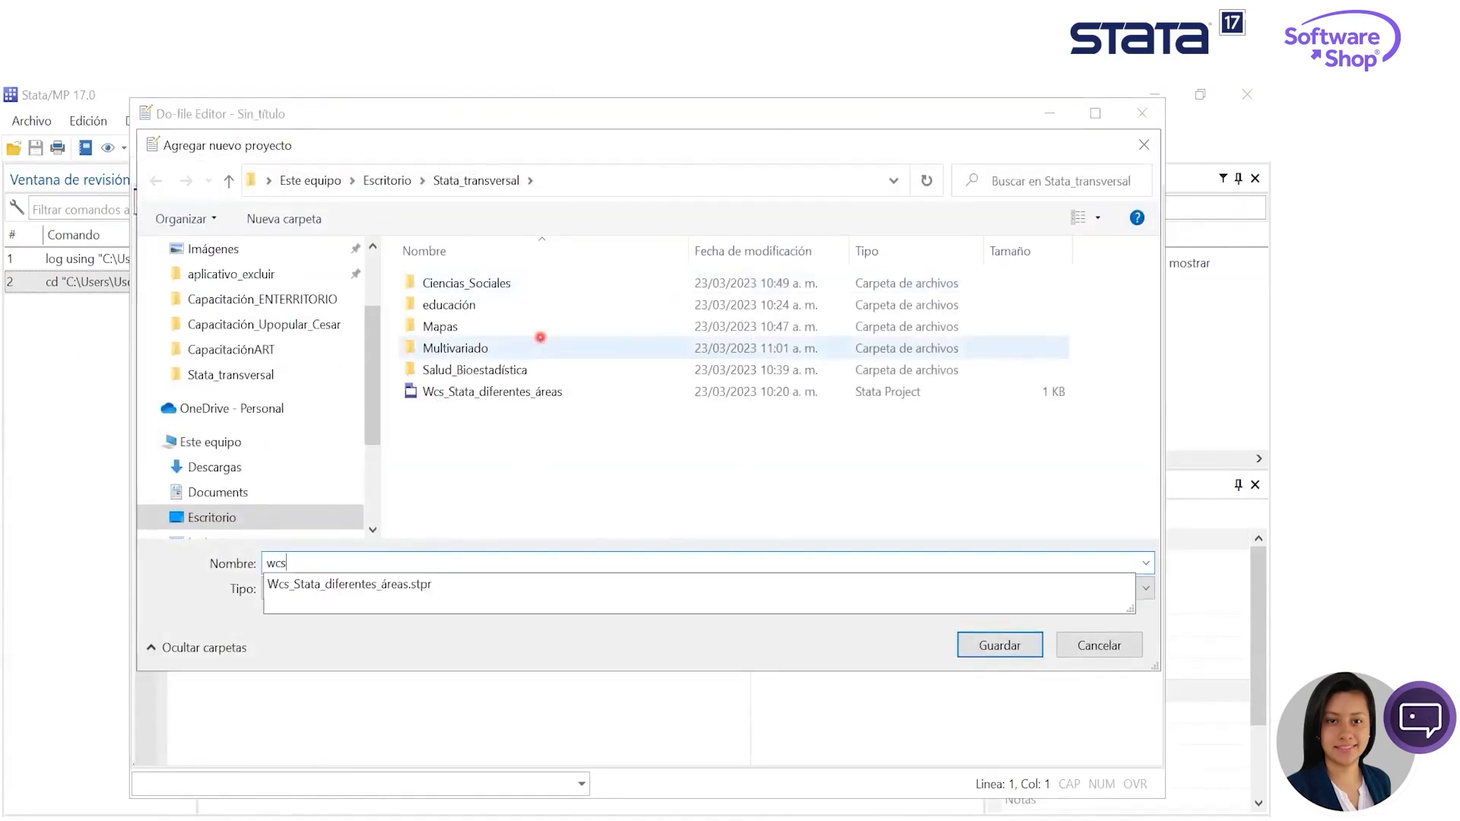
pyautogui.write('_satat')
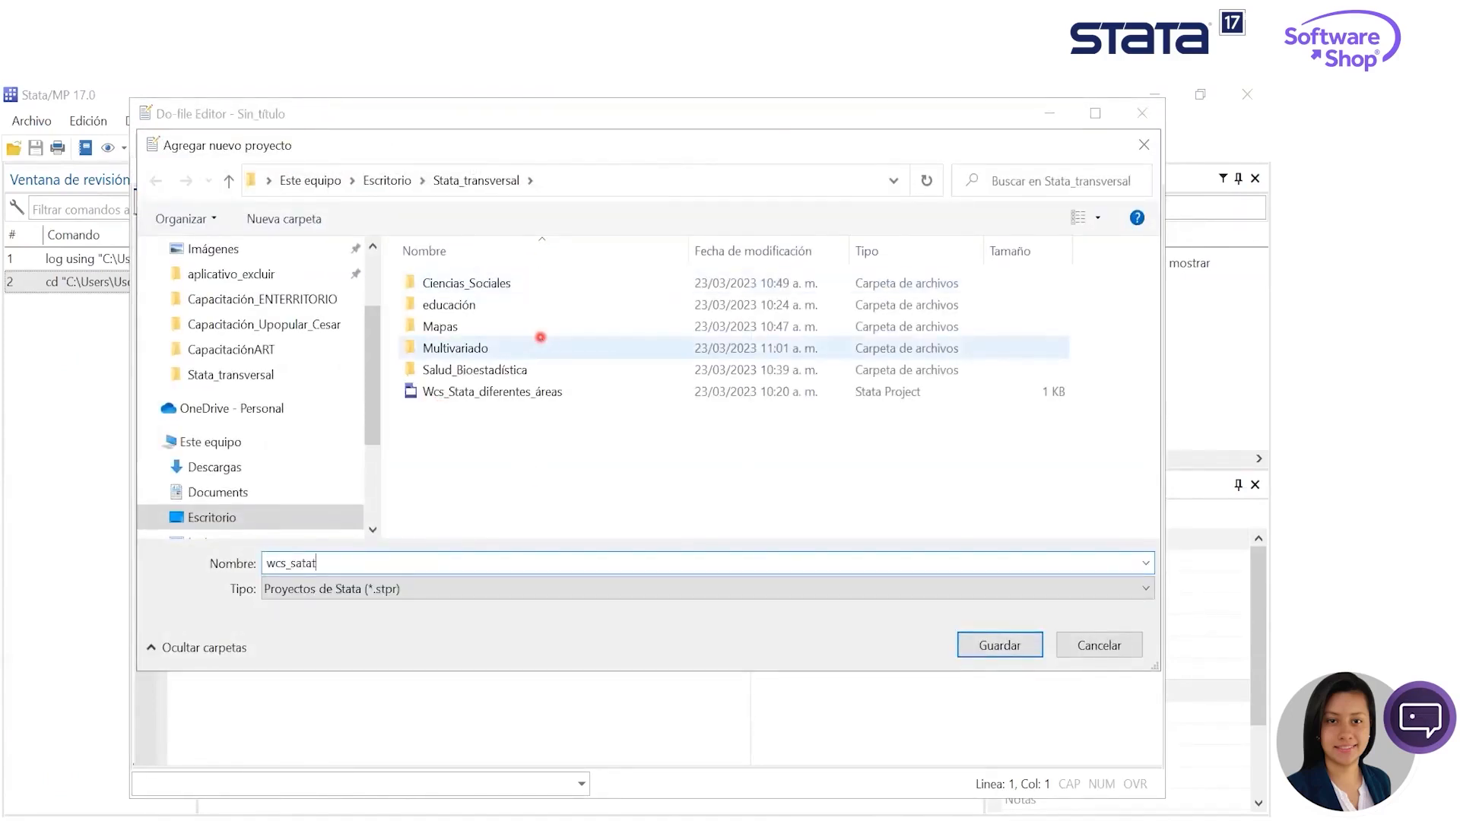
pyautogui.press('BackSpace')
pyautogui.press('BackSpace')
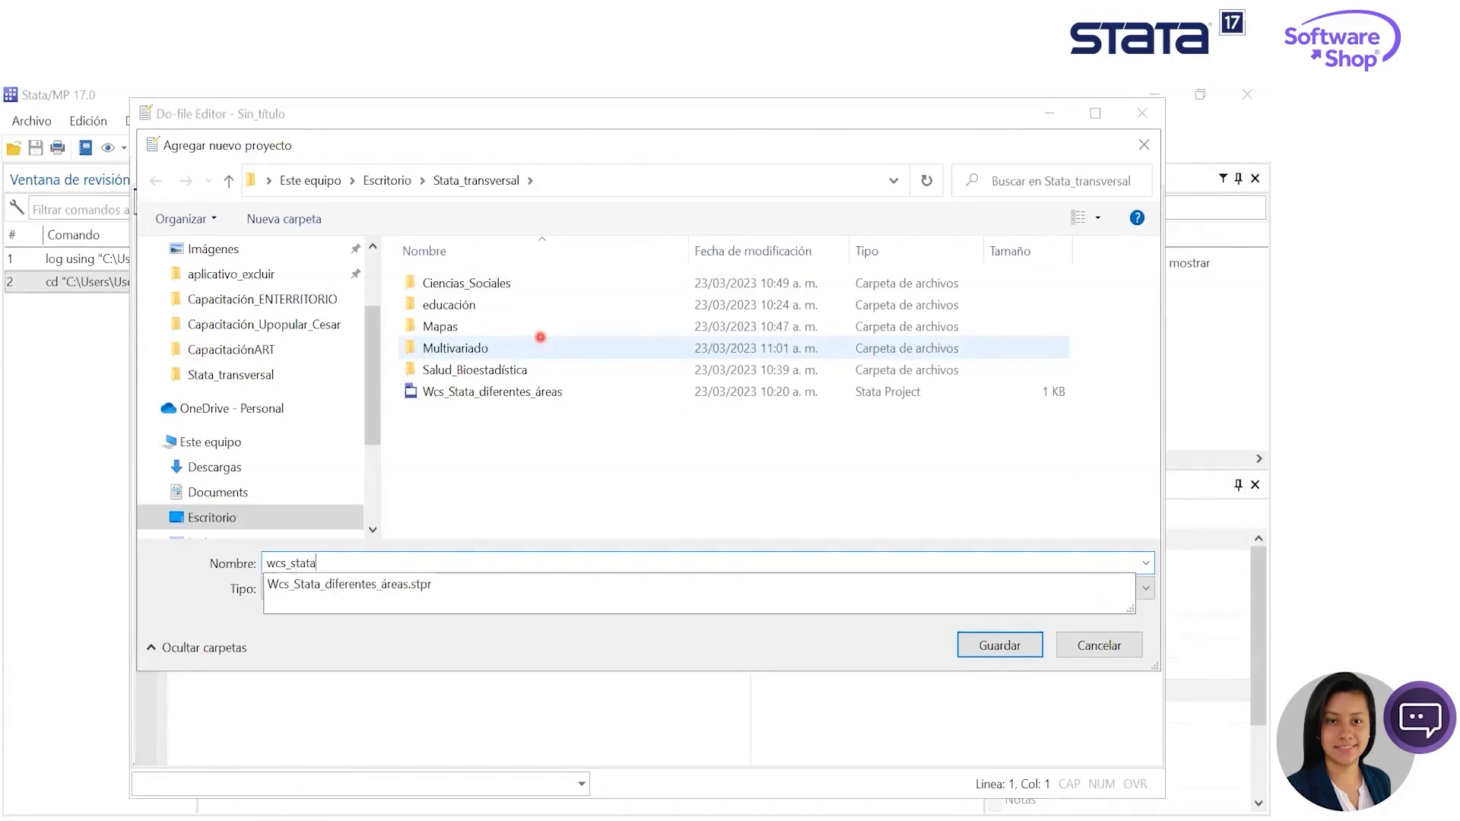
pyautogui.write('tata')
pyautogui.press('Return')
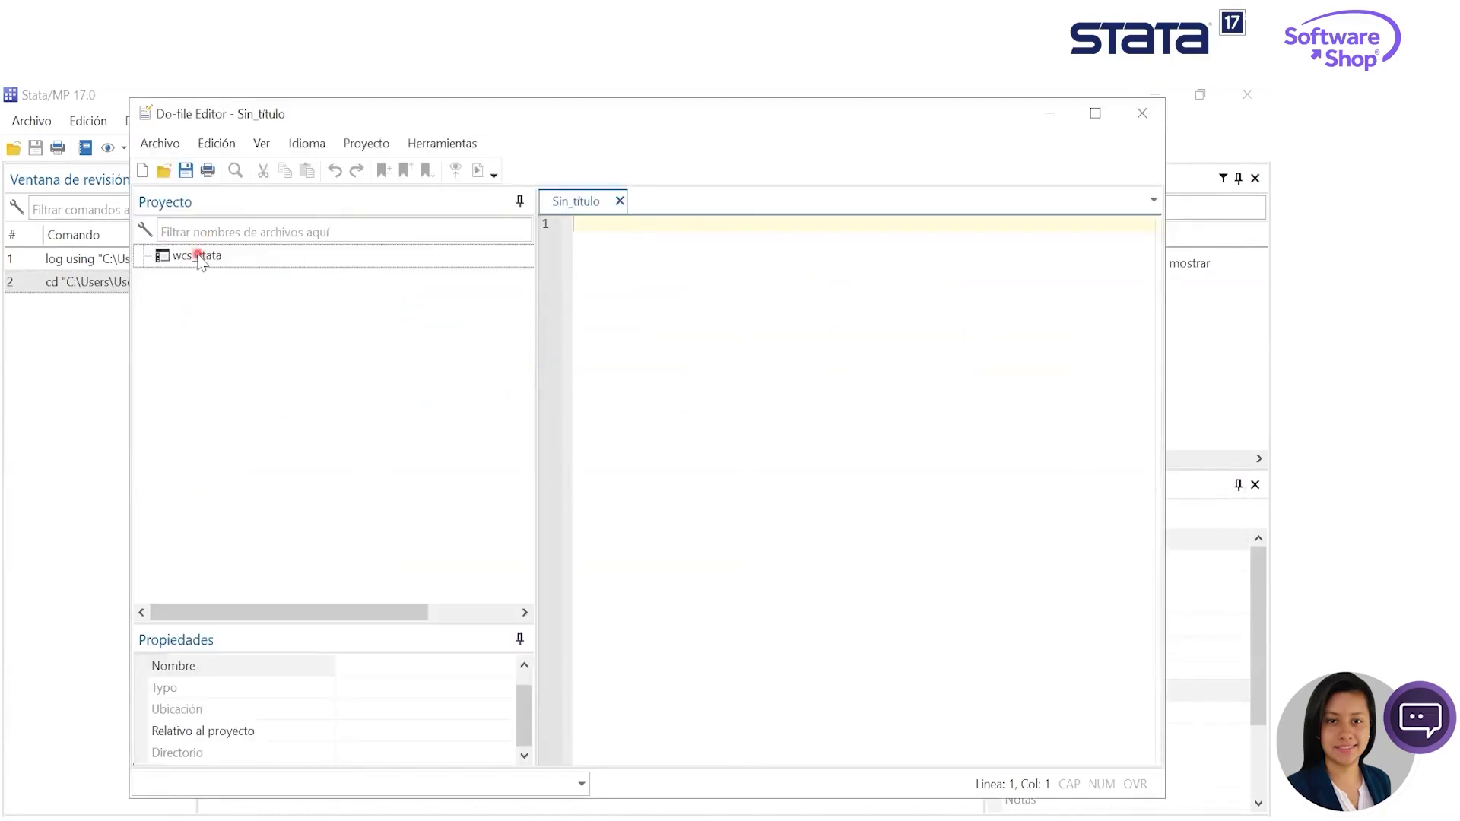
# - Add the existing Stata_transversal directory to the wcs_stata project and expand its Ciencias_Sociales folder
pyautogui.rightClick(201, 258)
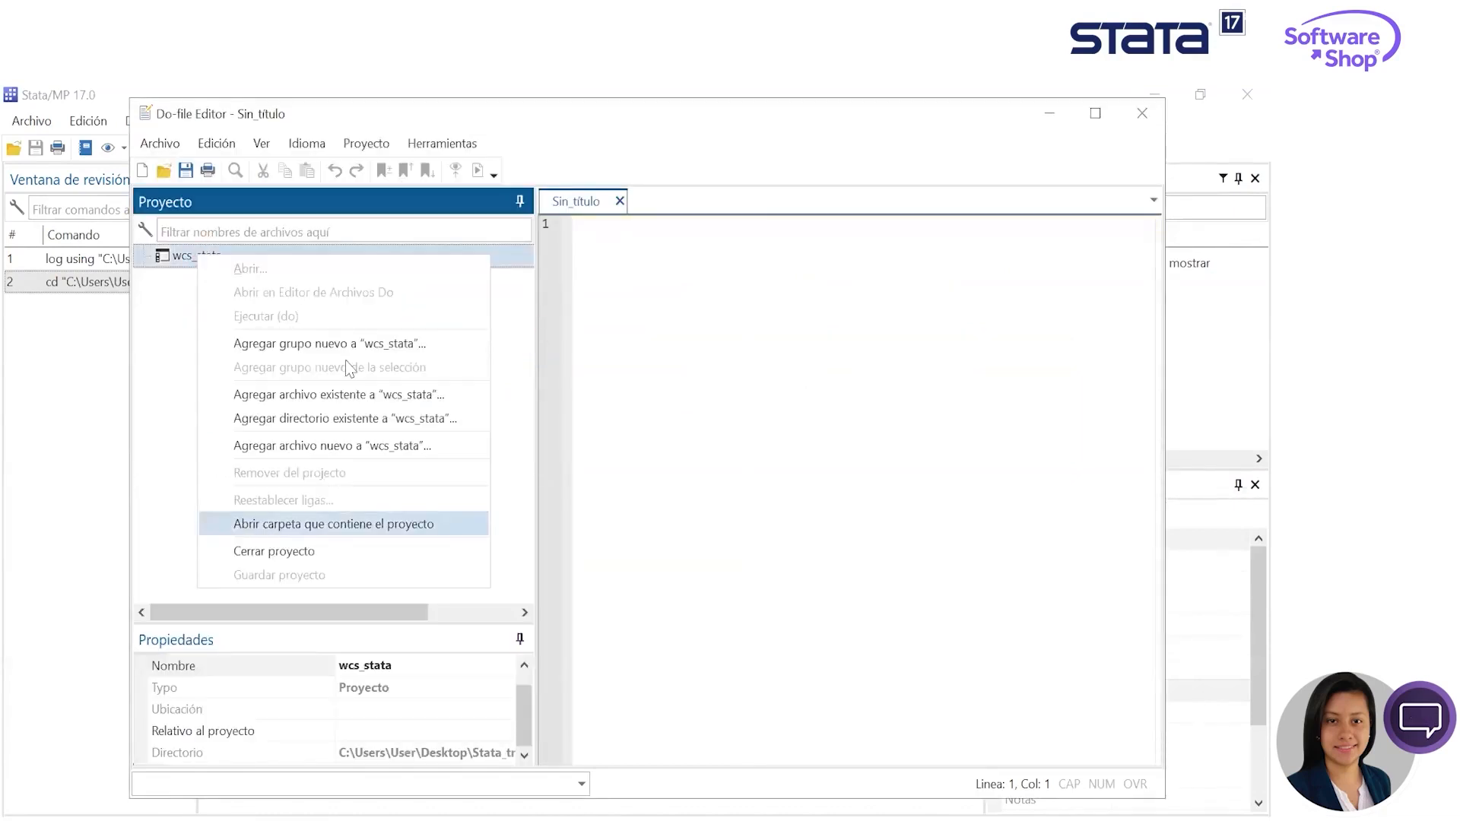
pyautogui.click(391, 417)
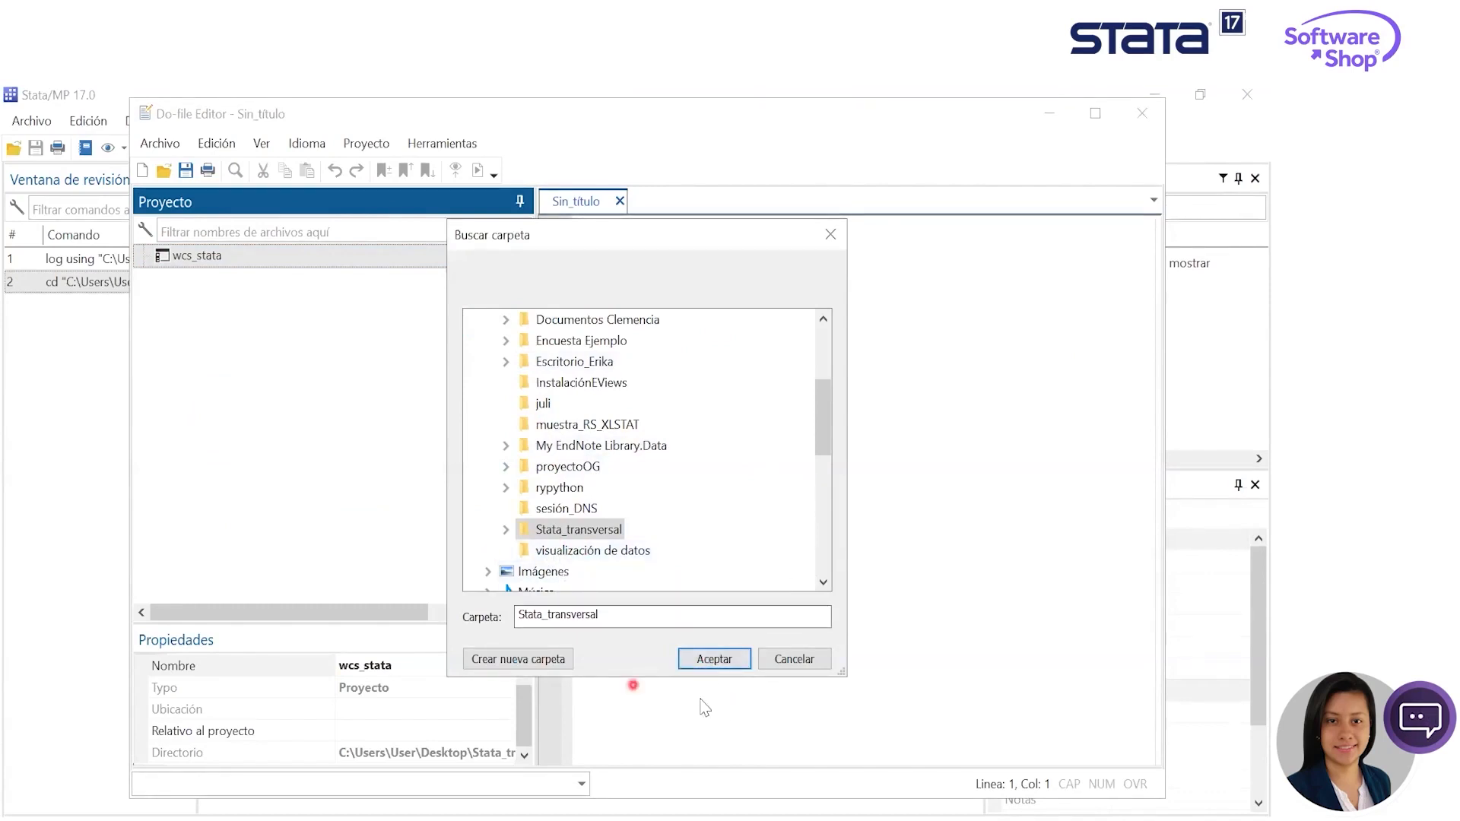
pyautogui.click(713, 659)
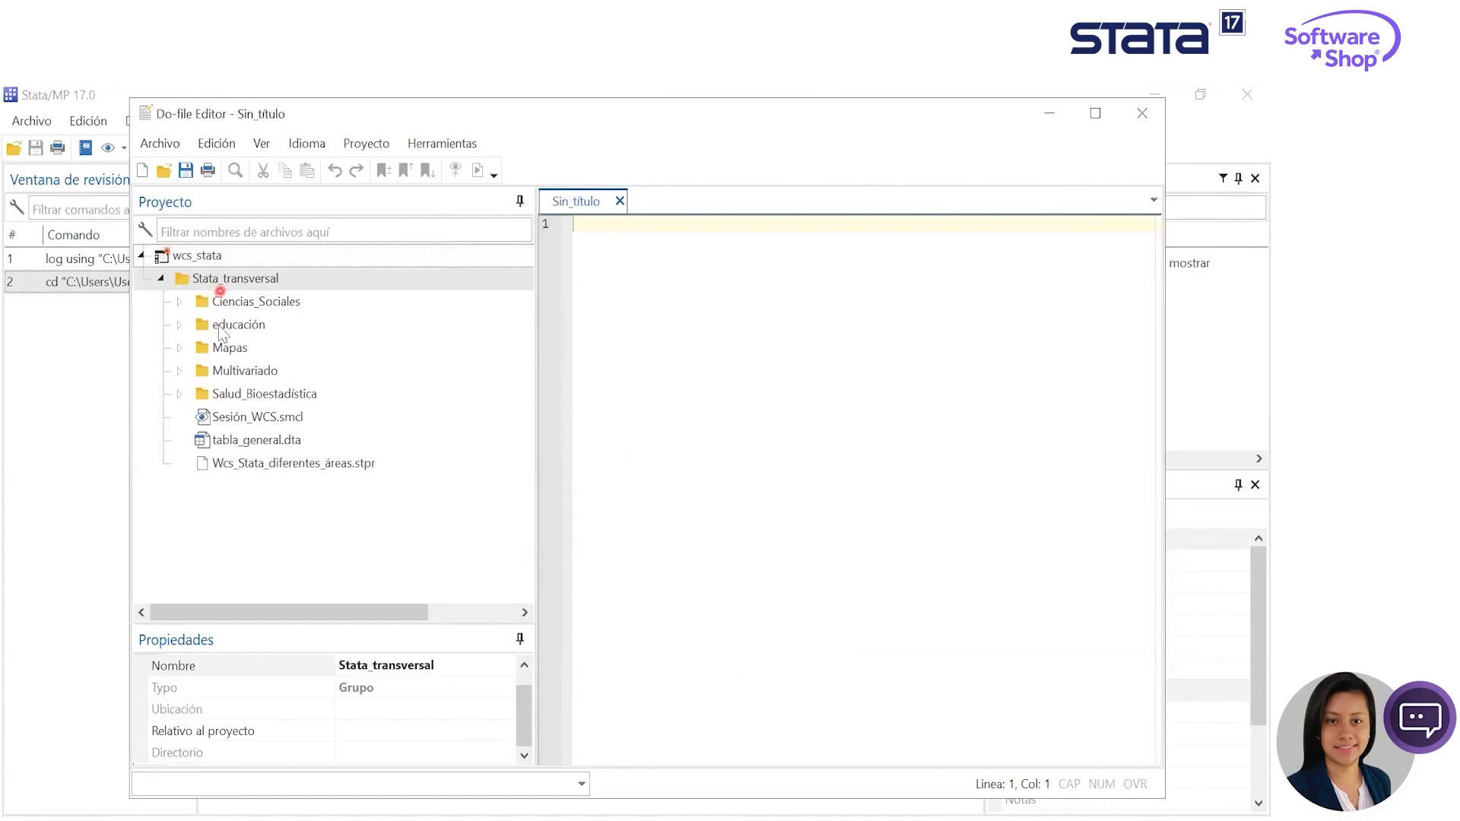
pyautogui.click(191, 306)
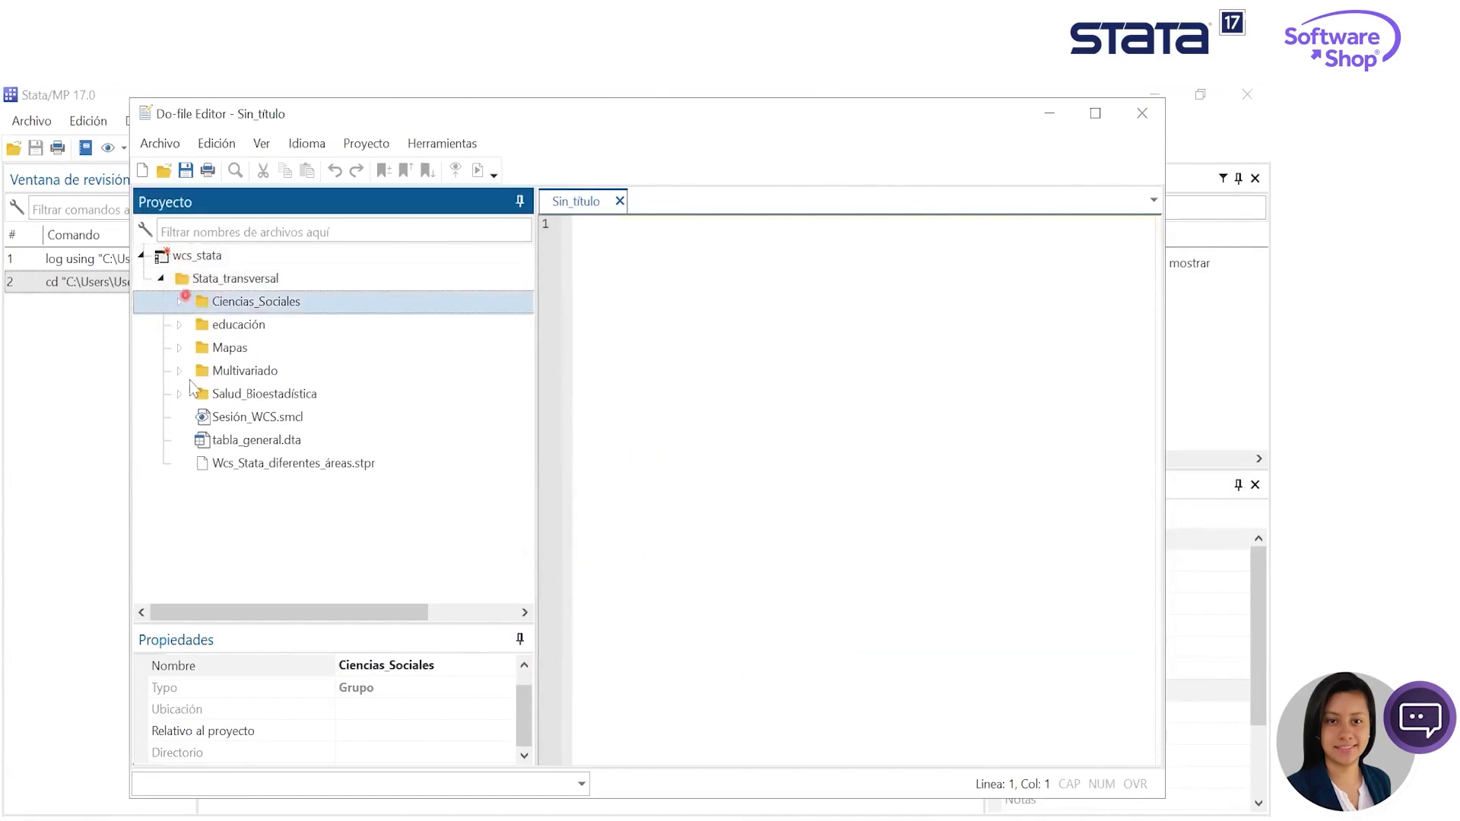
pyautogui.click(180, 306)
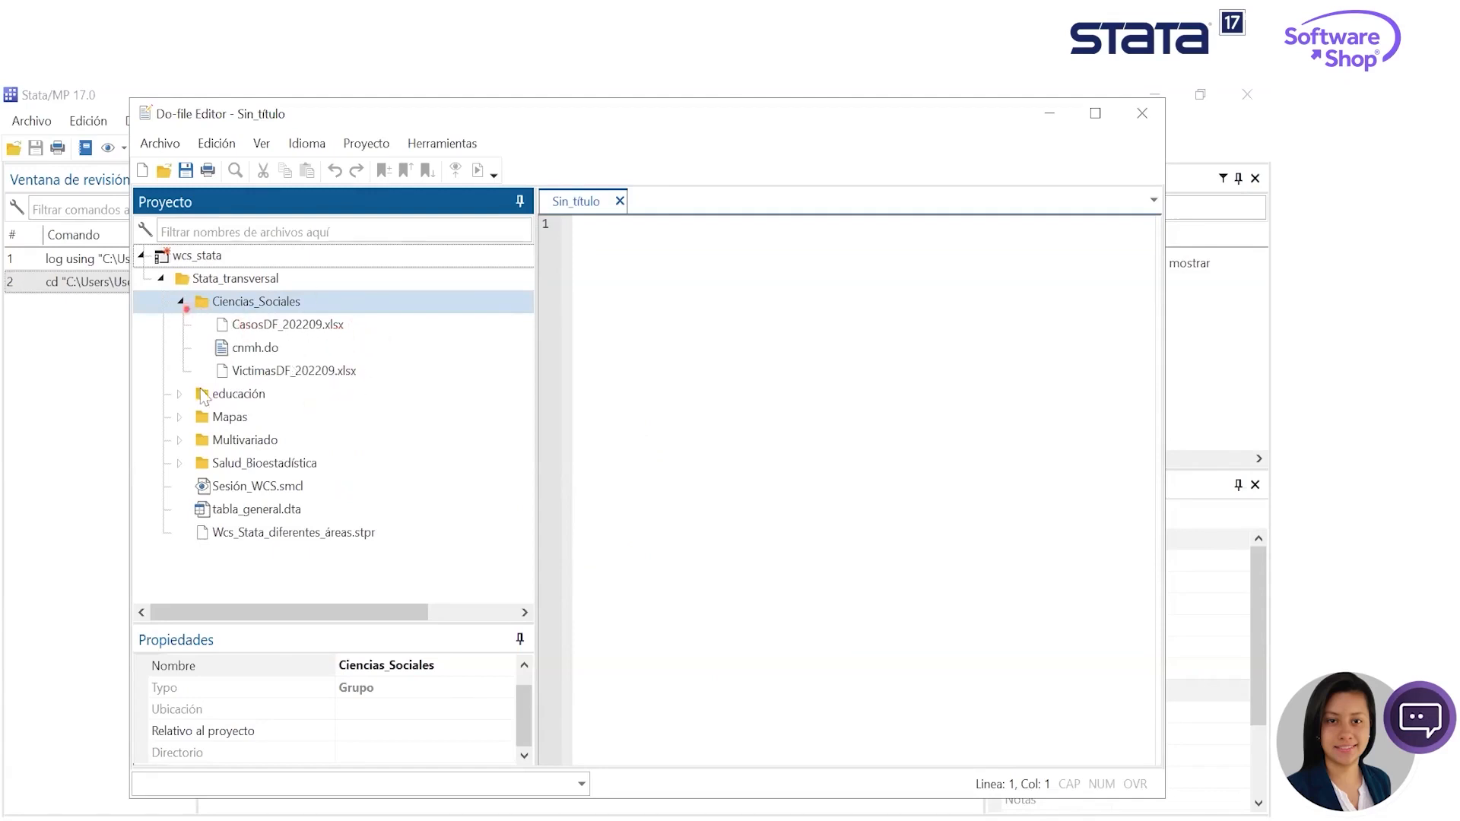
# - Look through the files in the educación, Mapas, Multivariado and Salud_Bioestadística folders of the wcs_stata project
pyautogui.click(187, 311)
pyautogui.doubleClick(336, 329)
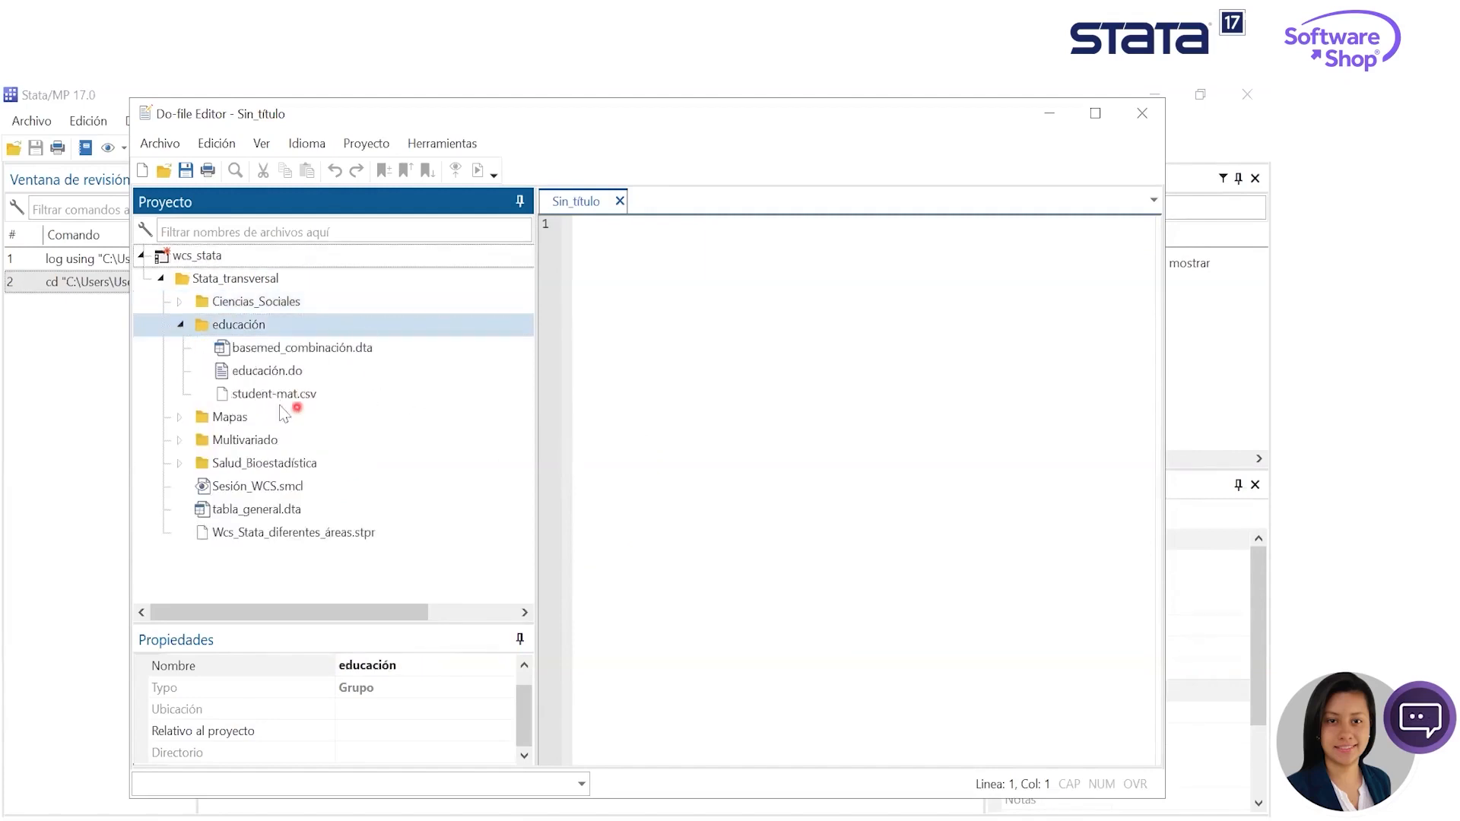
pyautogui.click(179, 416)
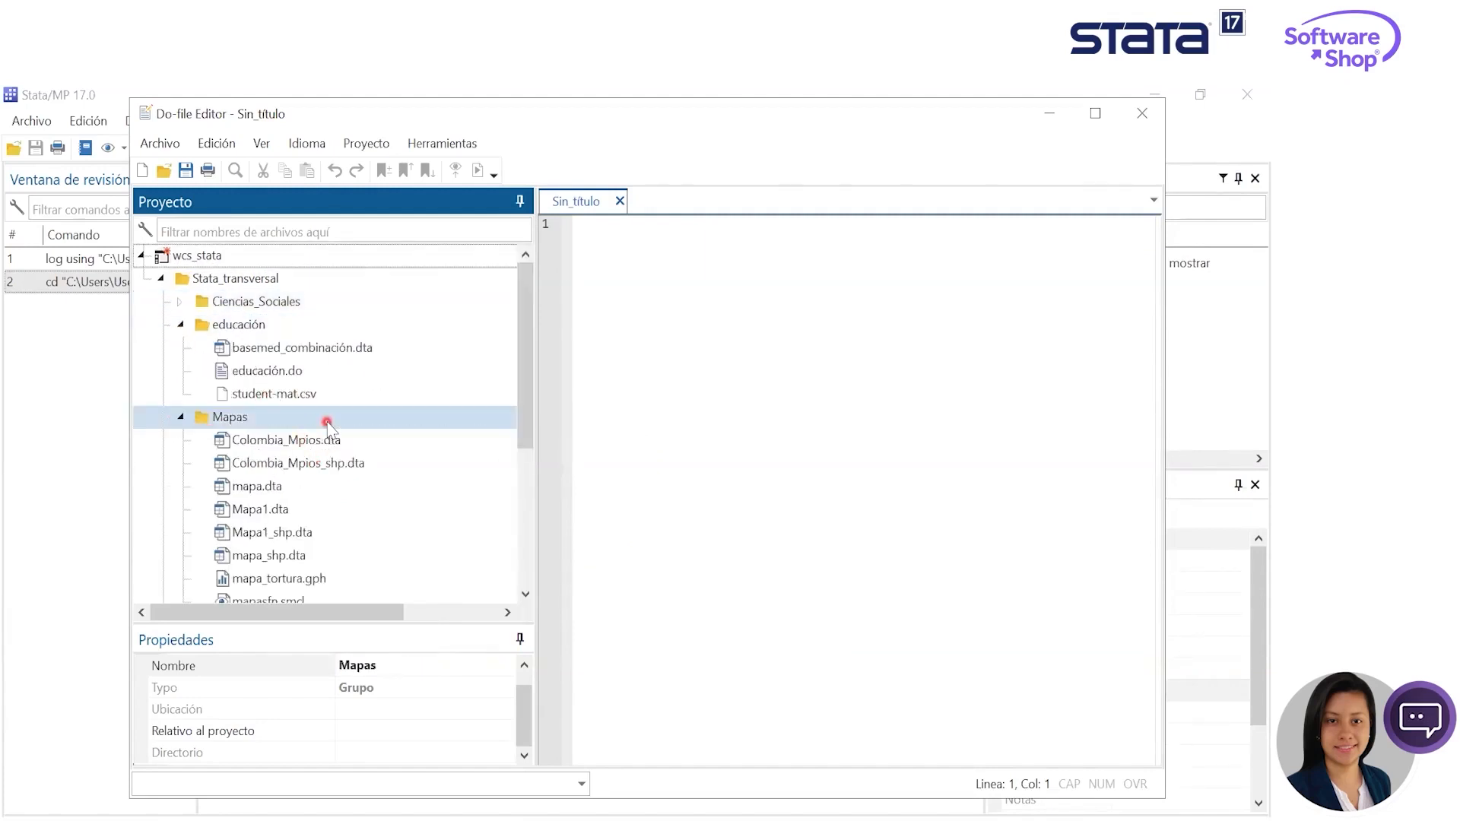
pyautogui.scroll(-4, 319, 418)
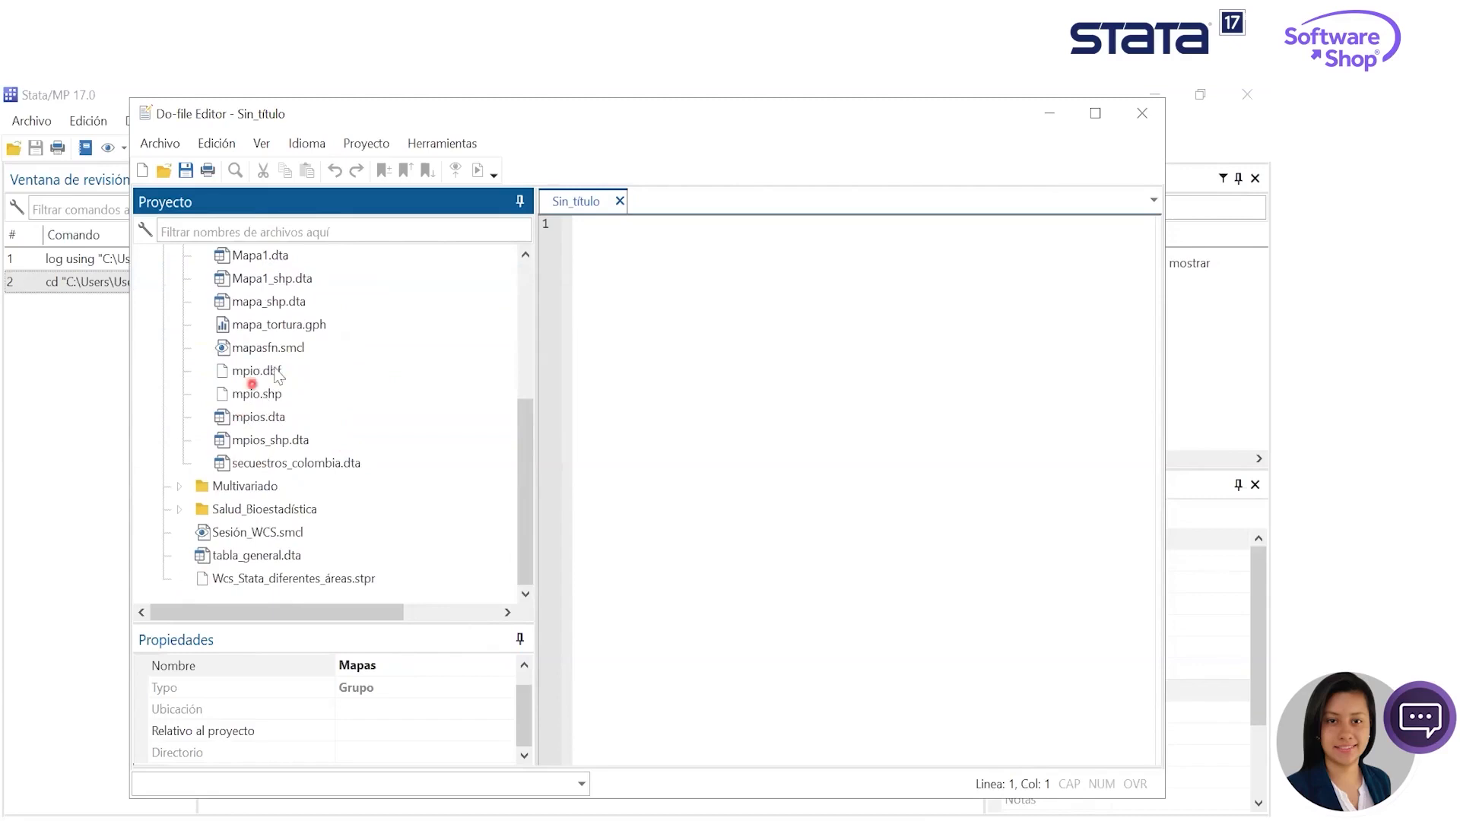
pyautogui.scroll(2, 301, 347)
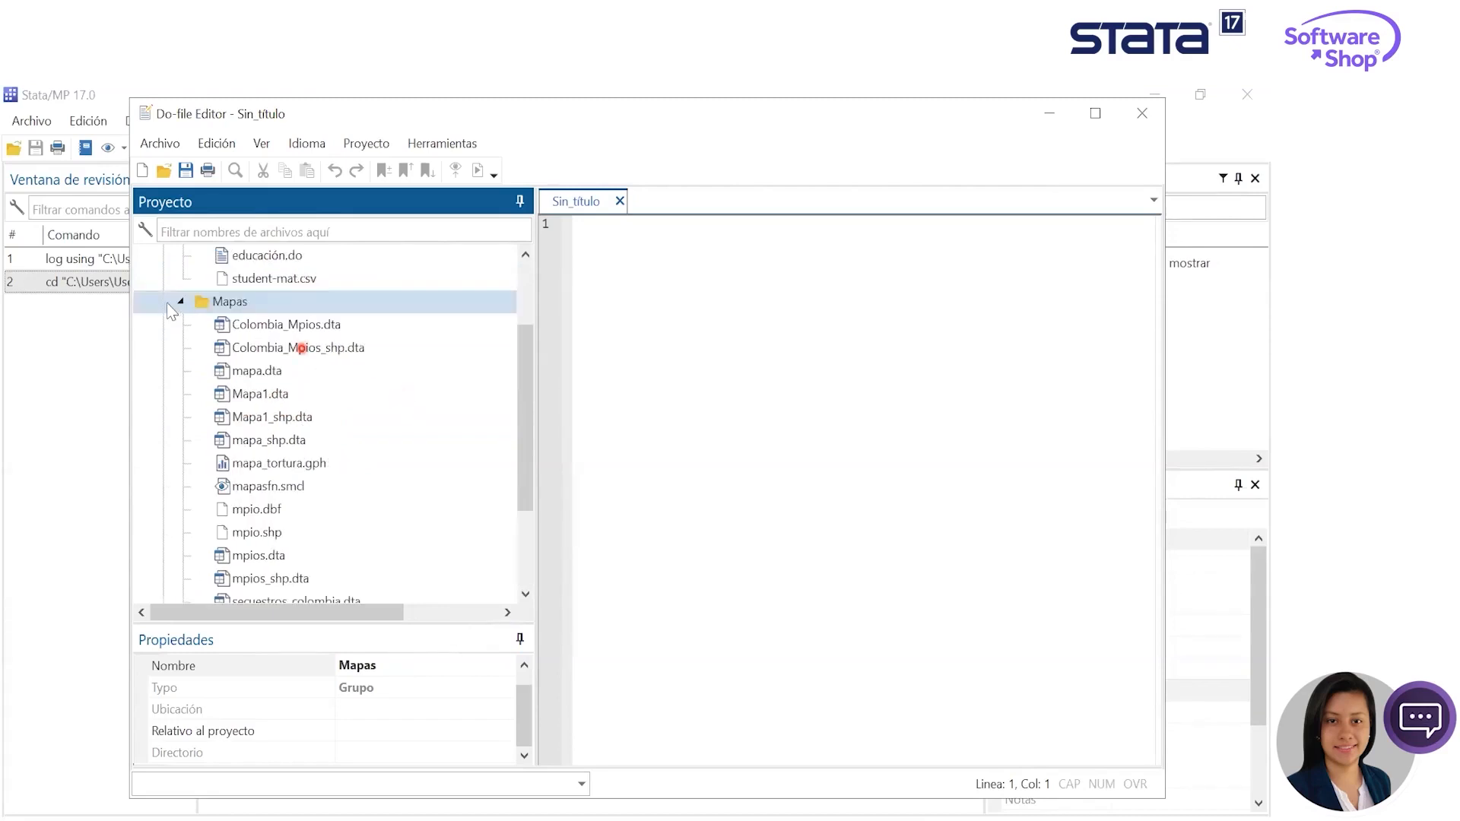
pyautogui.scroll(1, 185, 307)
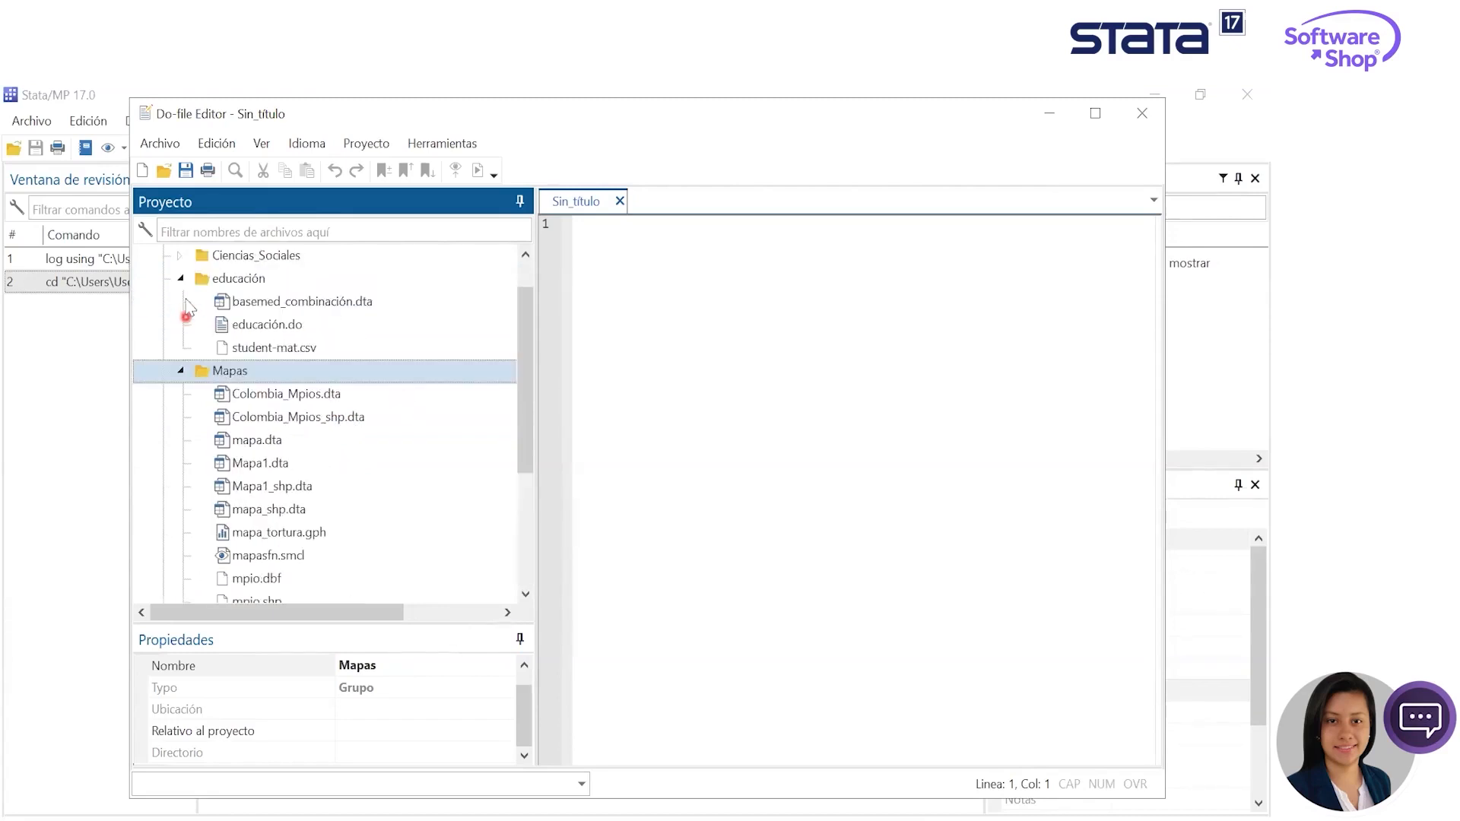
pyautogui.click(180, 280)
pyautogui.doubleClick(199, 347)
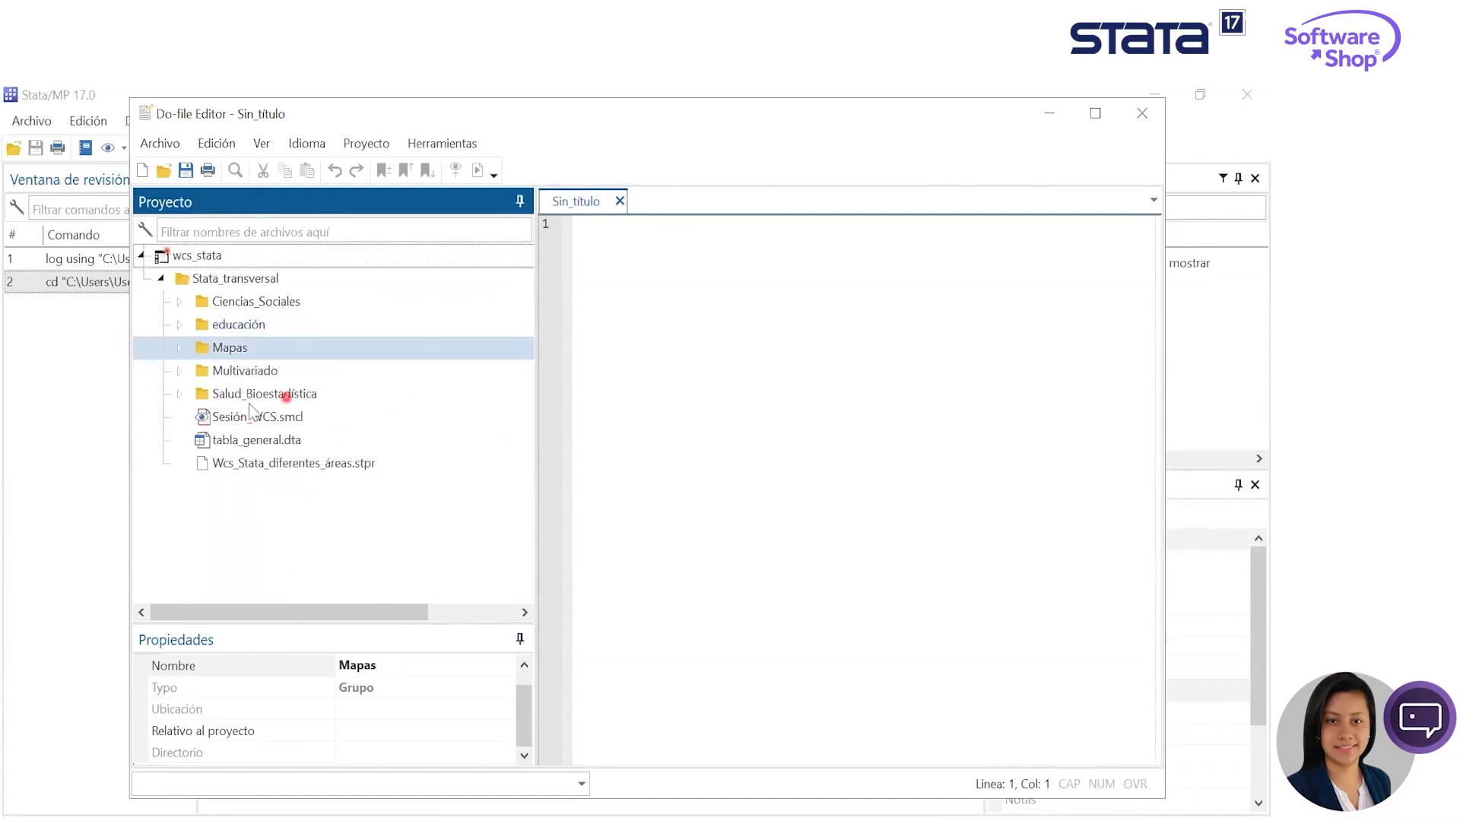
pyautogui.click(180, 394)
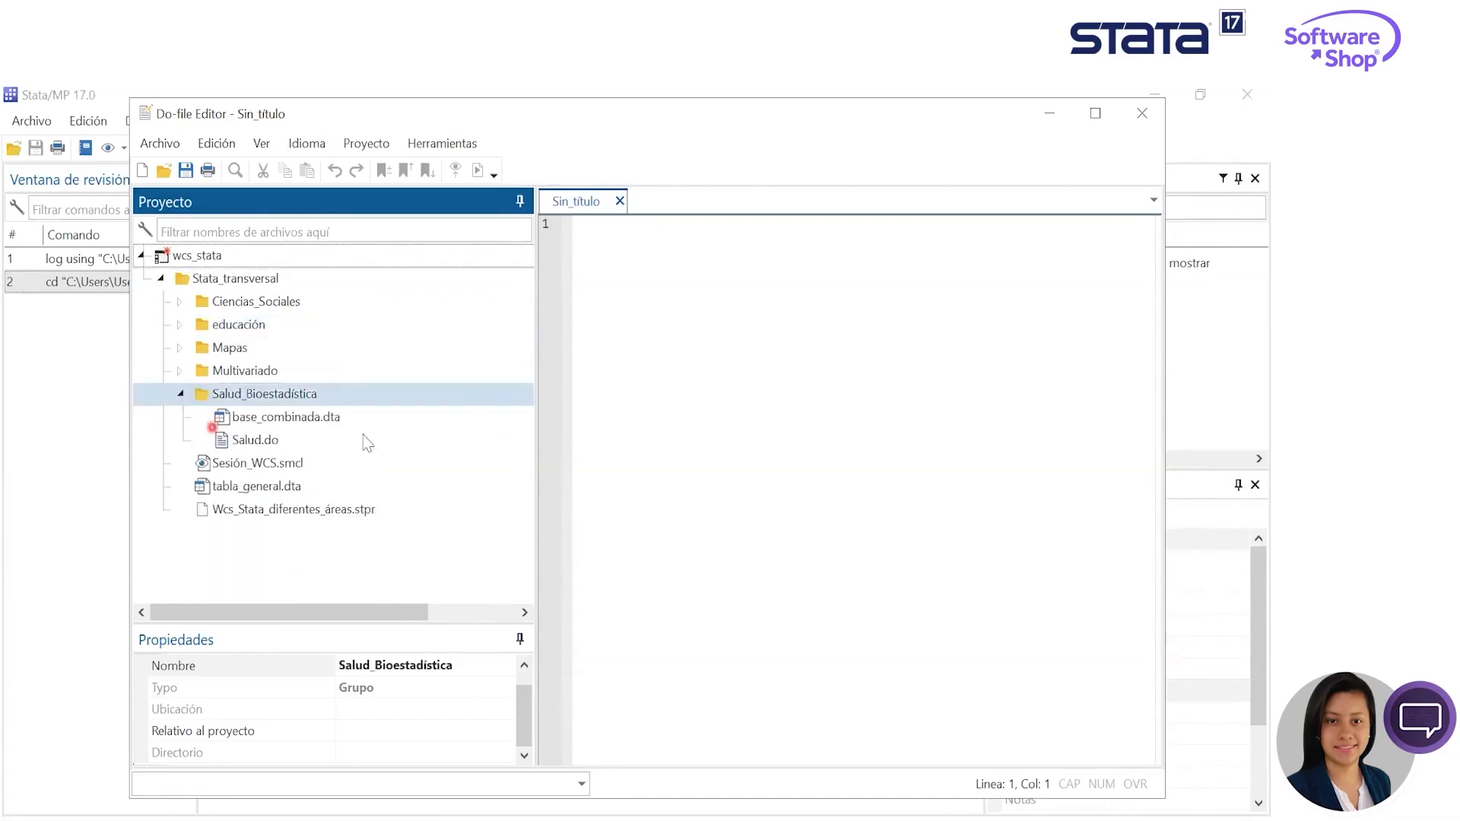
pyautogui.click(181, 371)
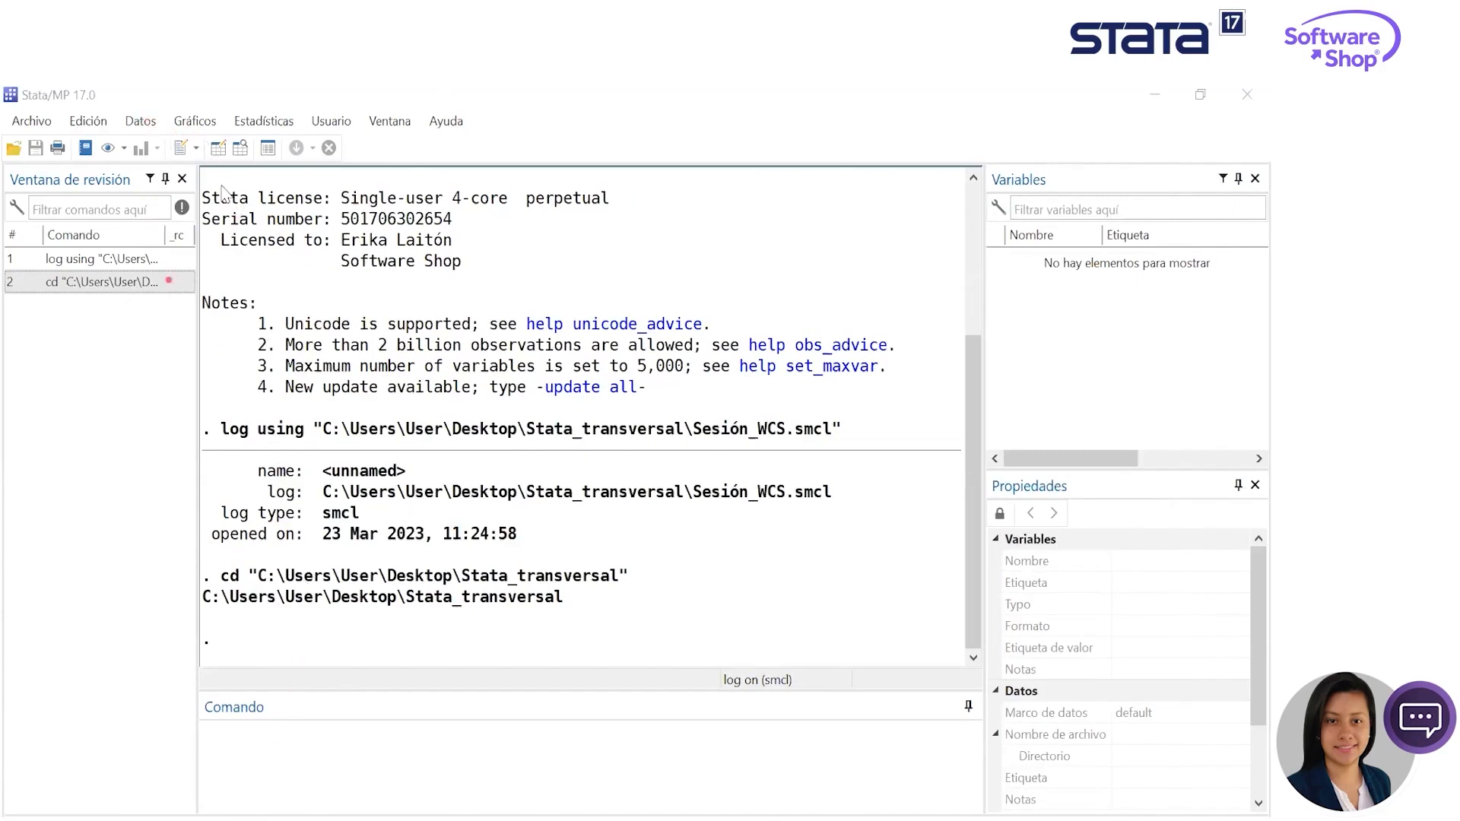
# - Review the data, statistics and graphics commands that Stata offers, without choosing any
pyautogui.click(140, 121)
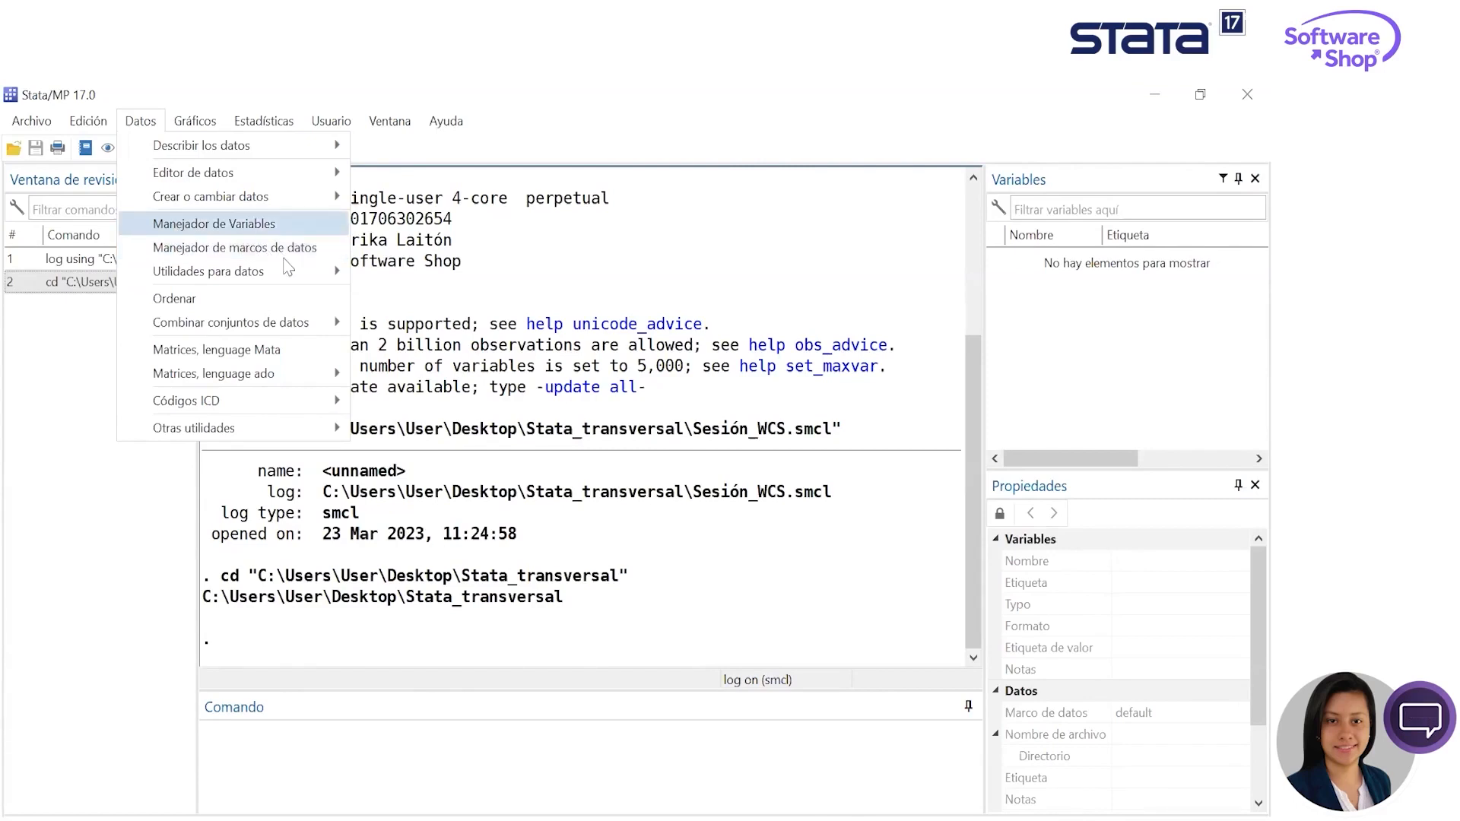
pyautogui.click(263, 122)
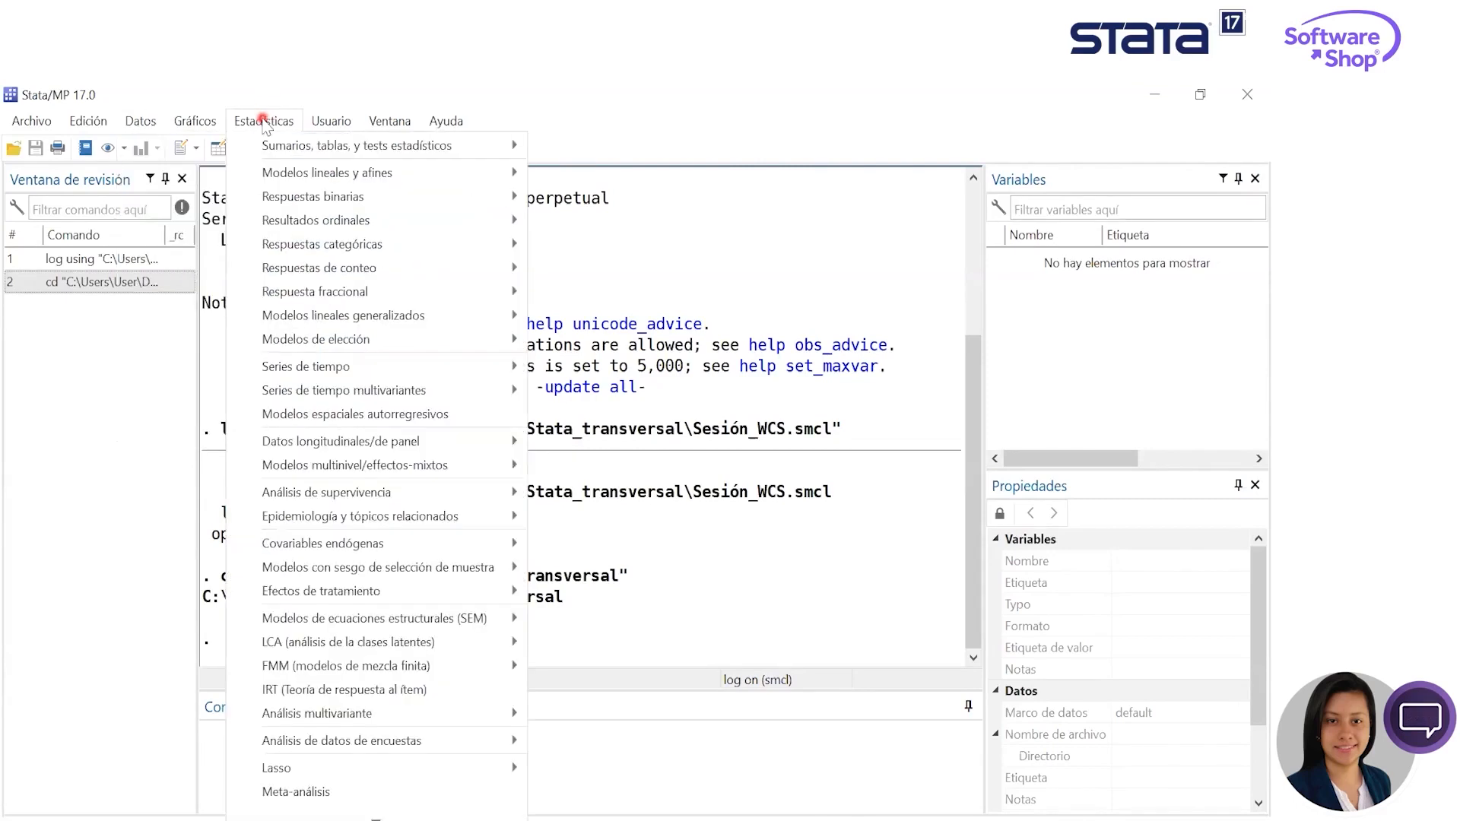
pyautogui.click(273, 123)
pyautogui.click(279, 123)
pyautogui.click(270, 123)
pyautogui.click(215, 124)
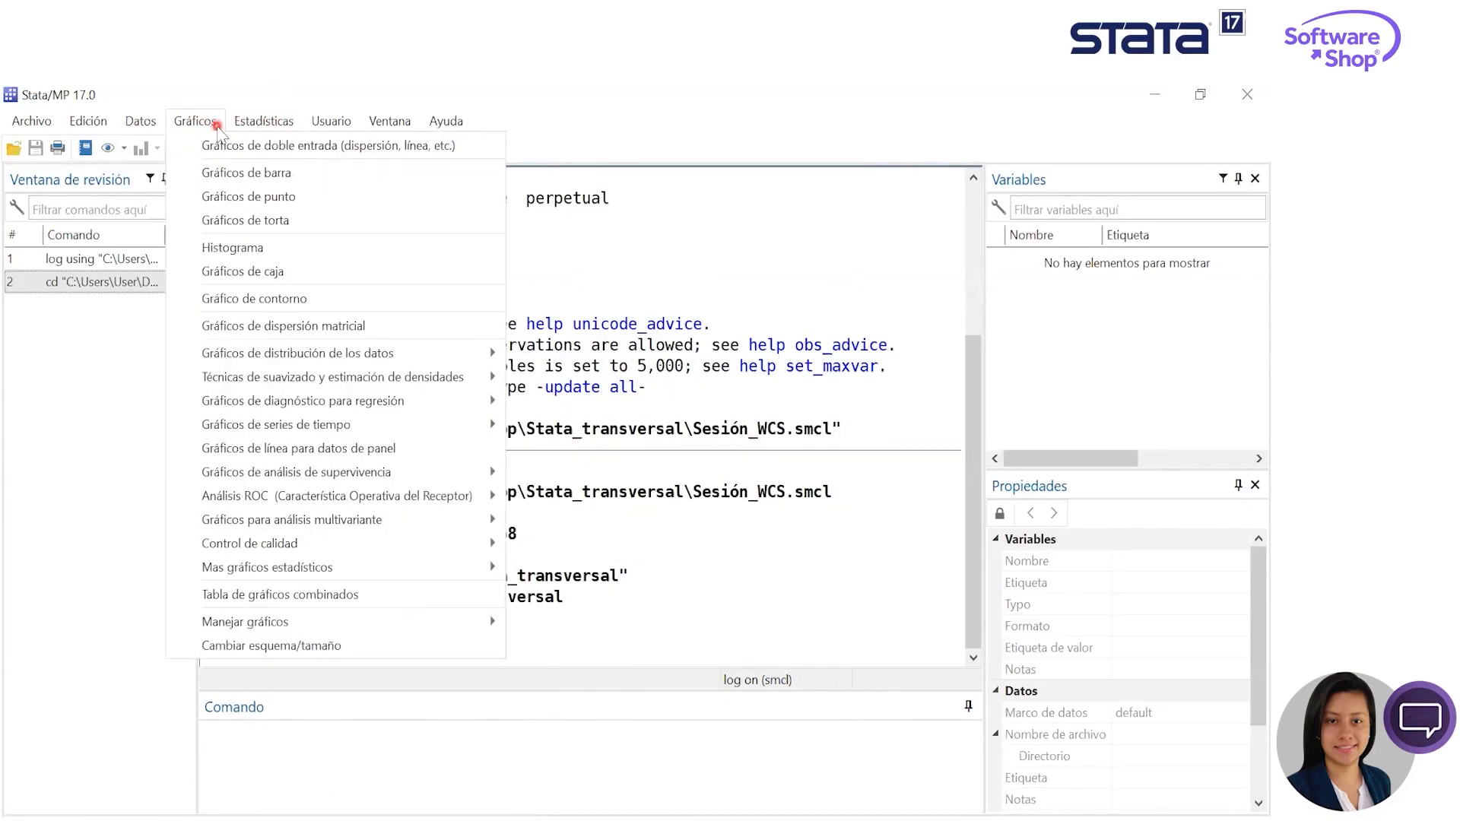
# - Open the data frames manager and rename the default frame as b1
pyautogui.click(148, 123)
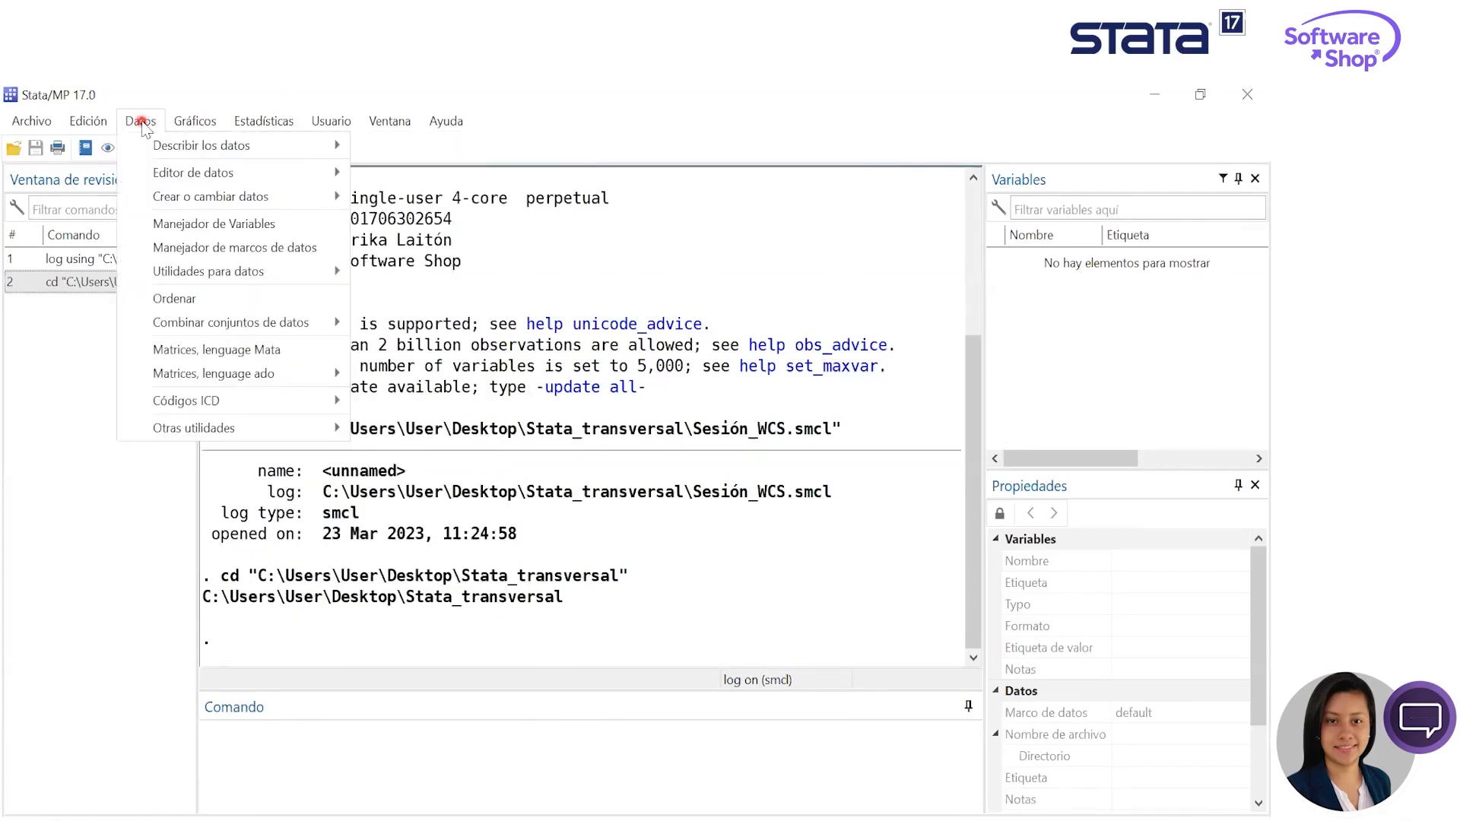
pyautogui.click(296, 248)
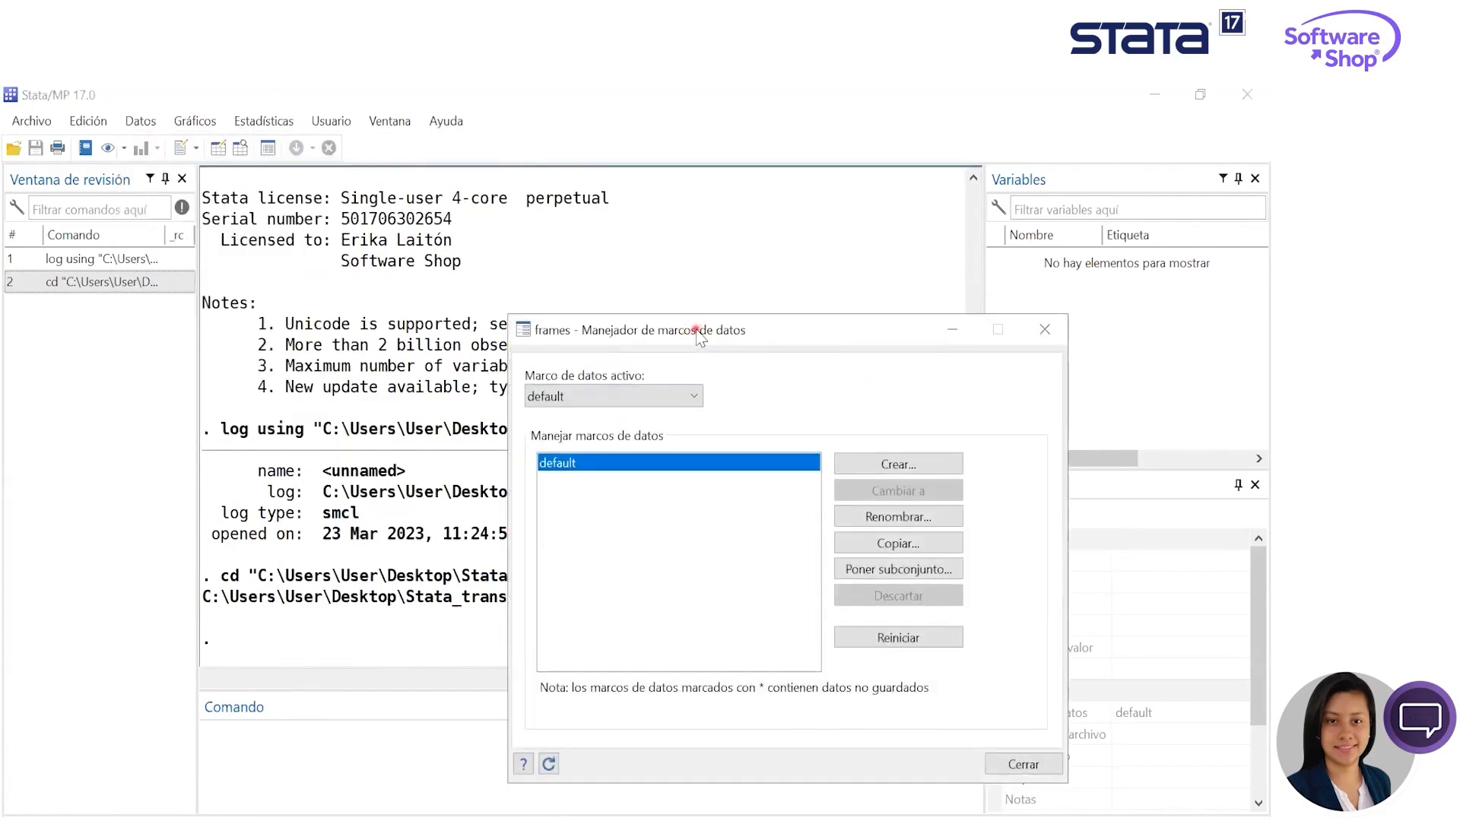
pyautogui.moveTo(695, 329); pyautogui.dragTo(471, 198)
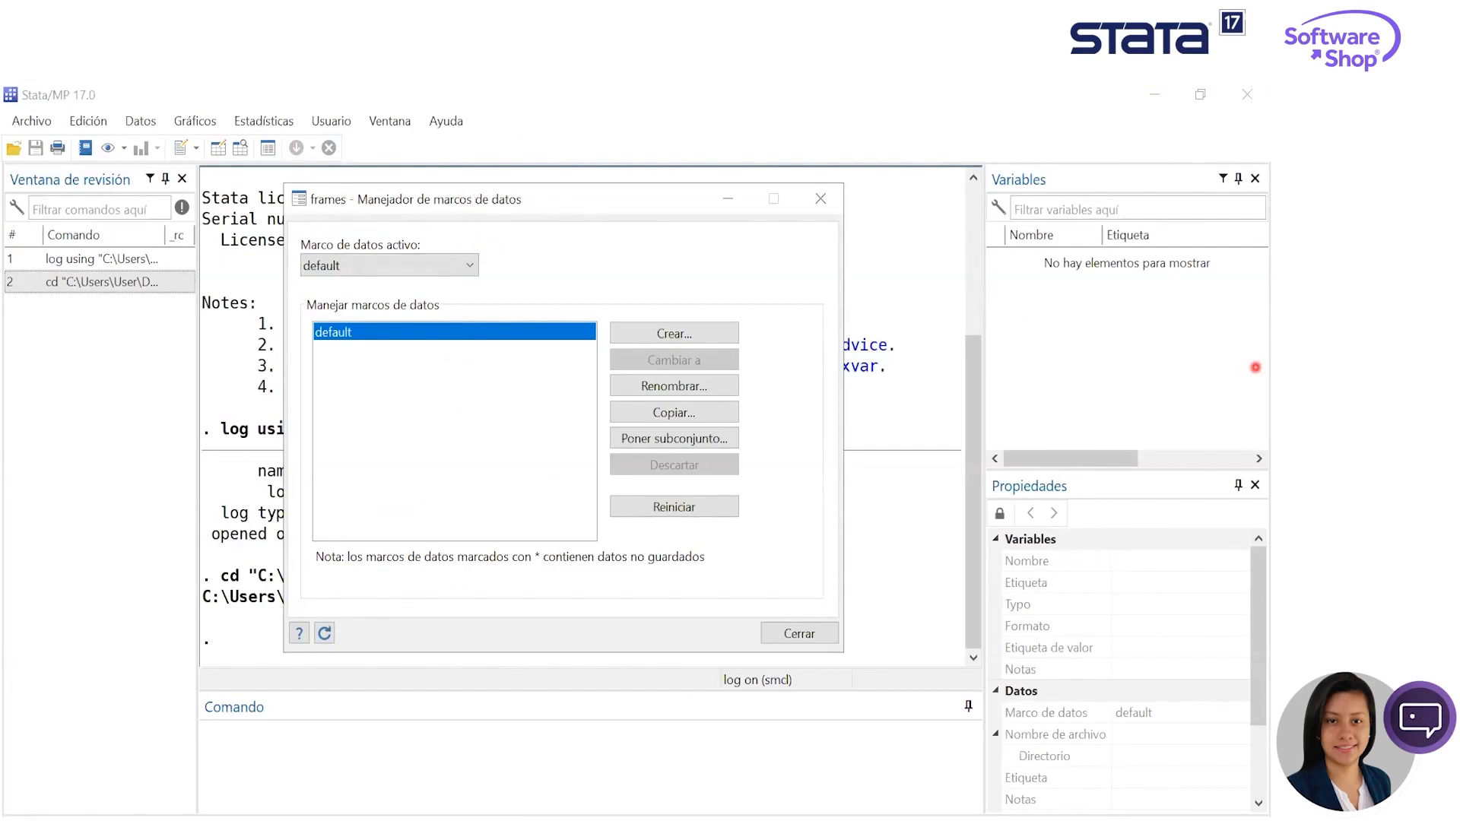
pyautogui.click(1256, 367)
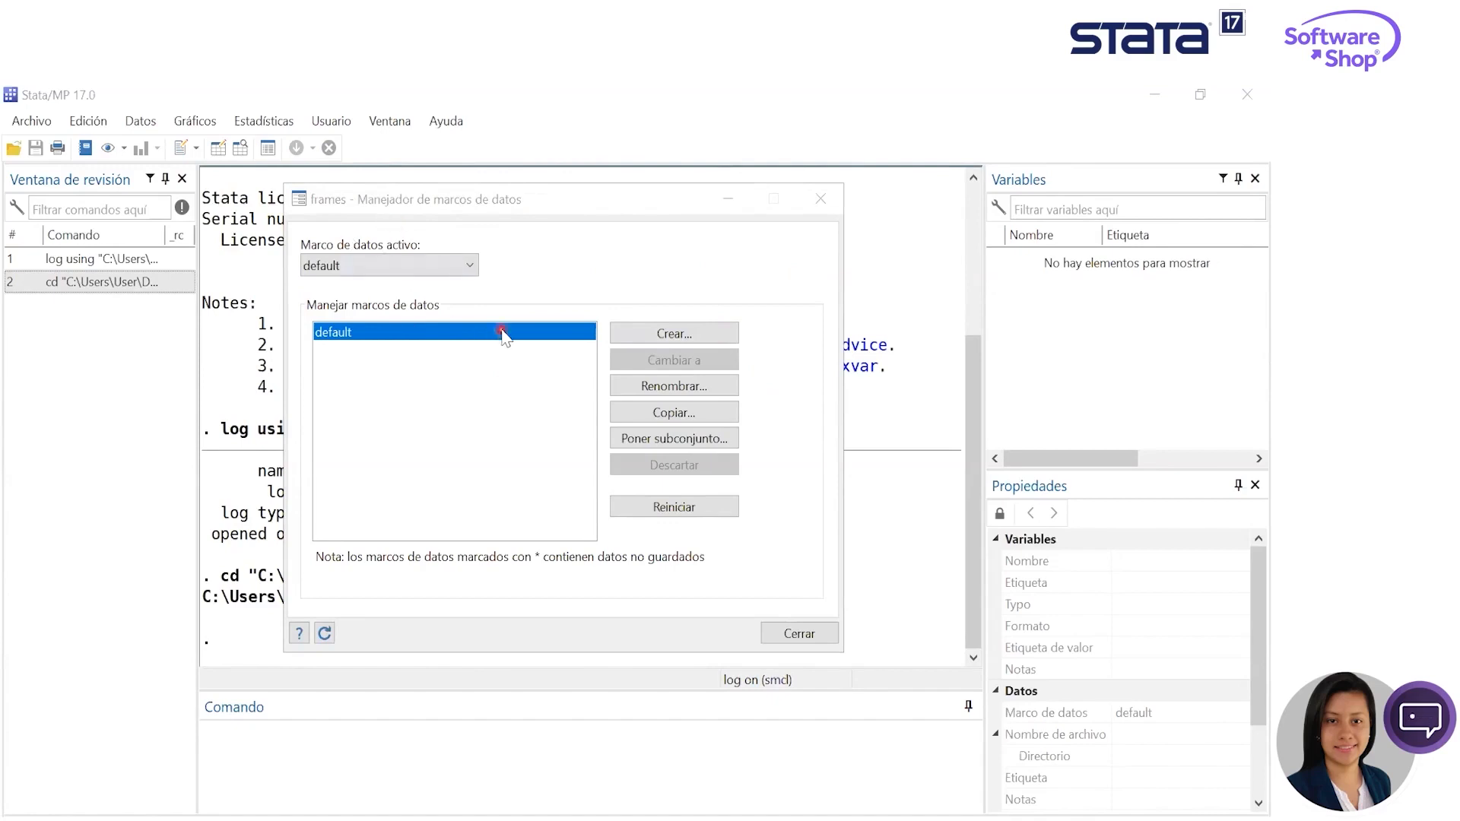
pyautogui.click(532, 280)
pyautogui.click(668, 386)
pyautogui.write('b1')
pyautogui.press('Return')
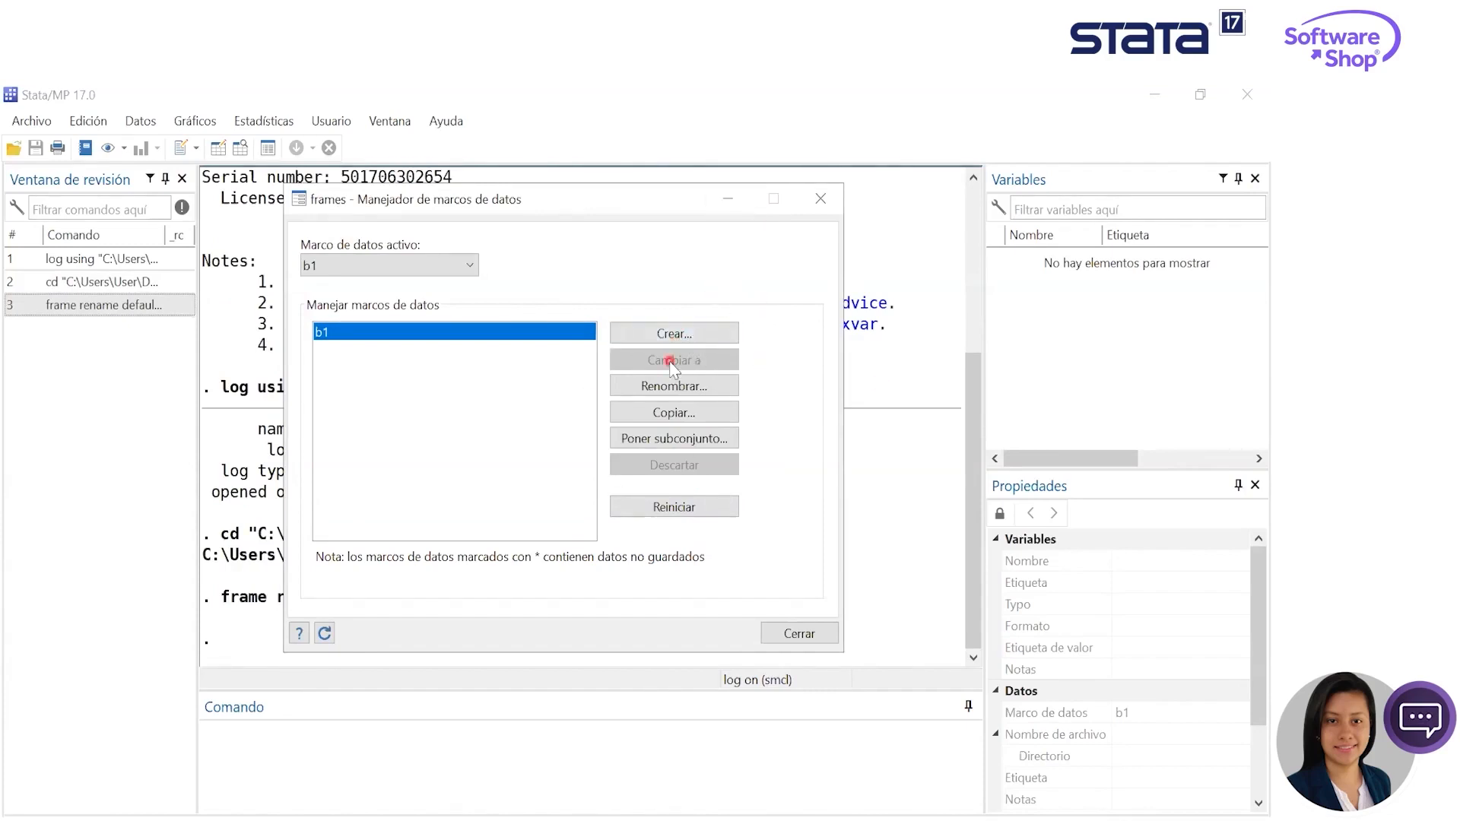
# - Create two new data frames named b2 and b3, check the list of selectable frames and minimize the frames manager
pyautogui.click(692, 335)
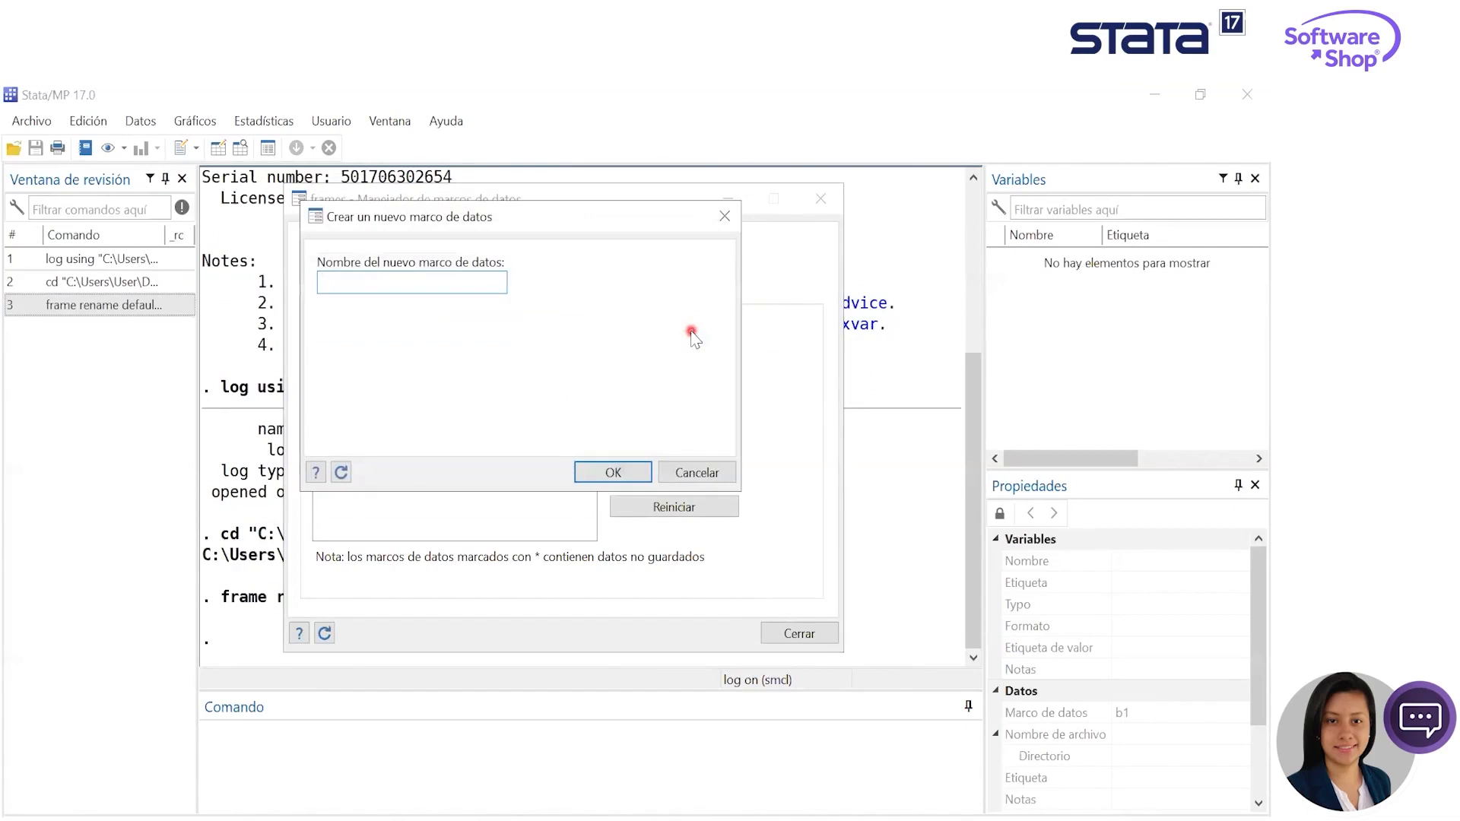
pyautogui.press('Return')
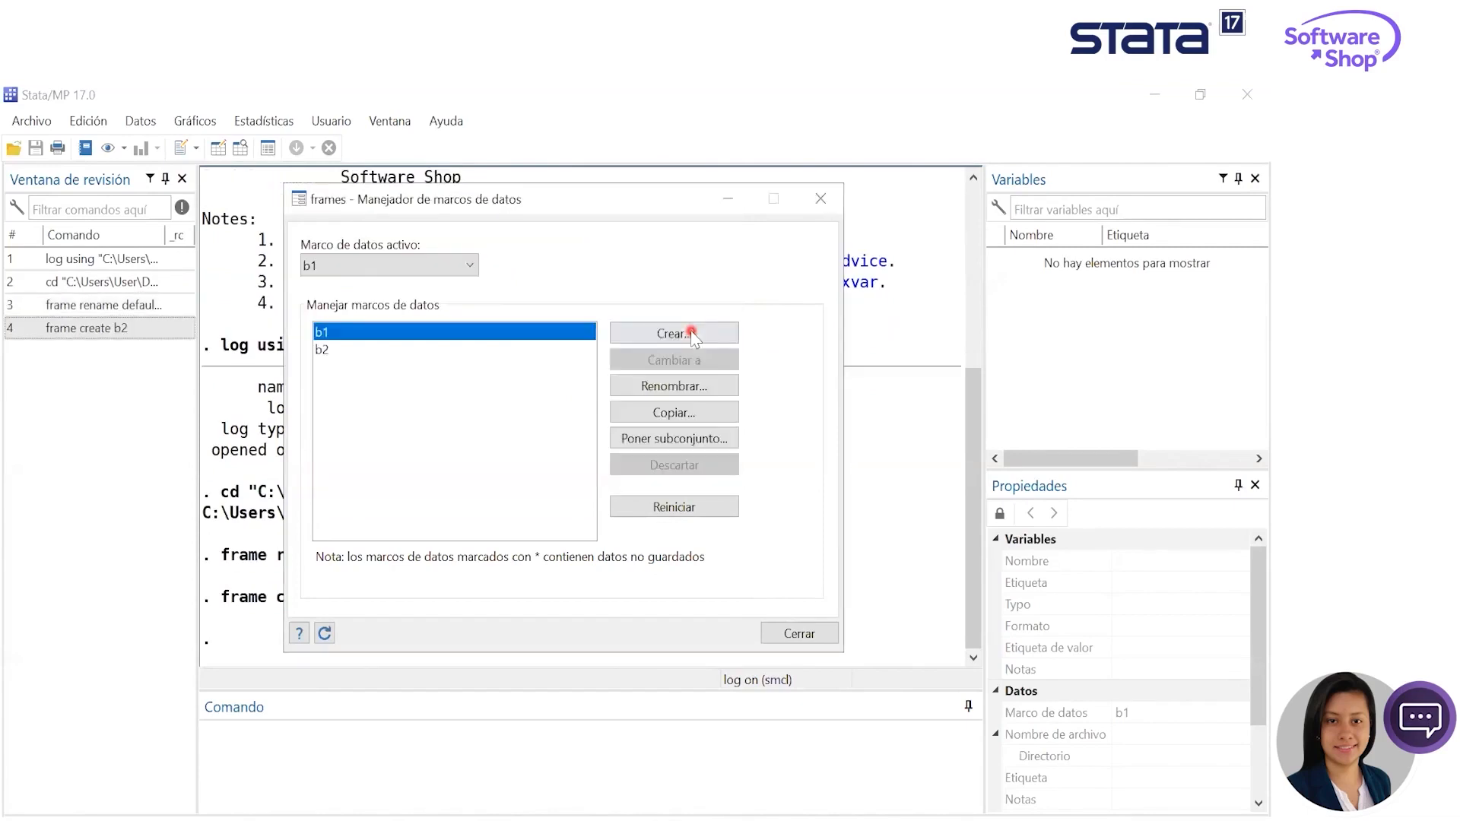
pyautogui.click(691, 335)
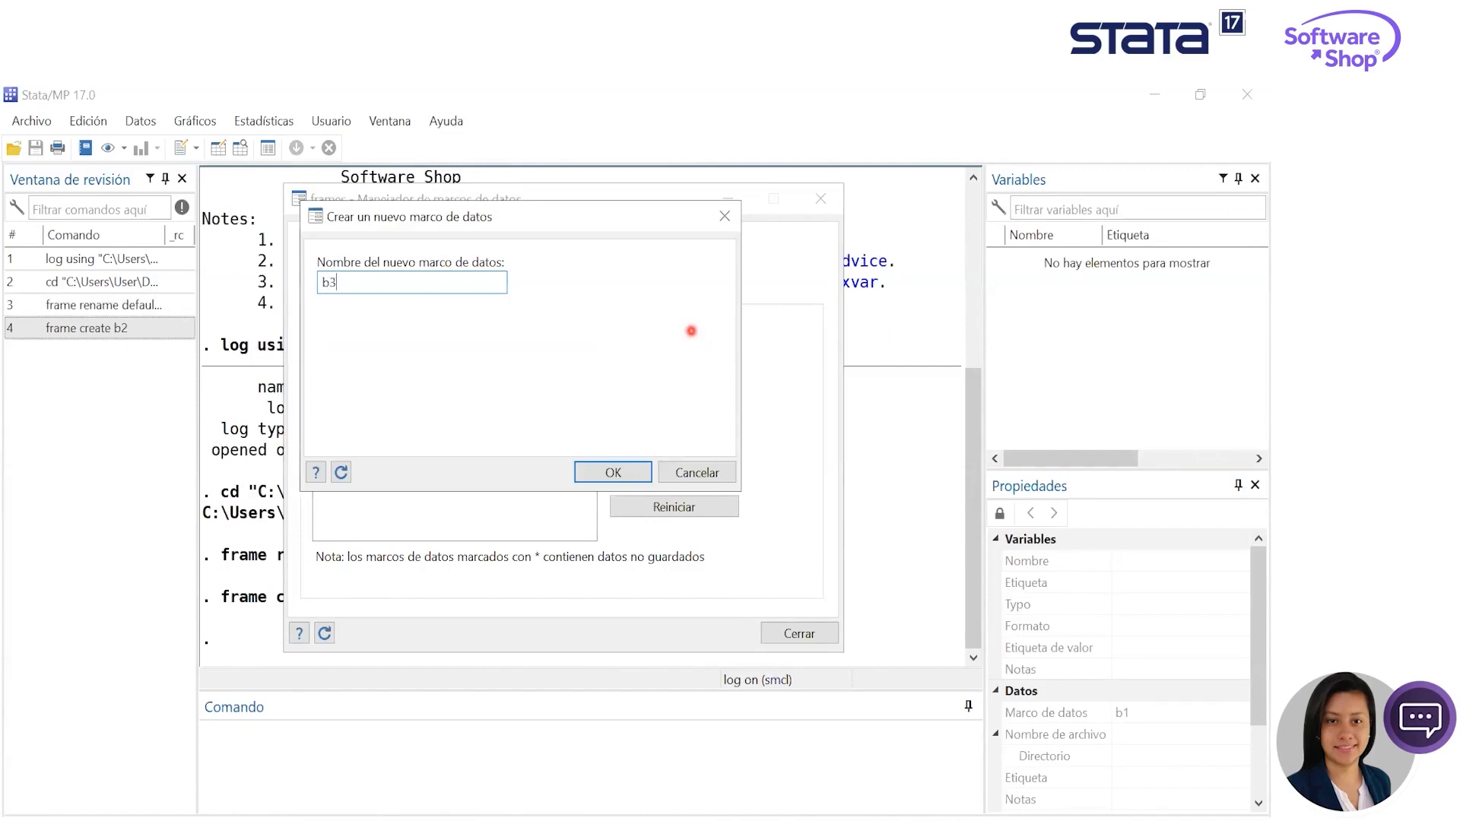
pyautogui.press('Return')
pyautogui.click(453, 268)
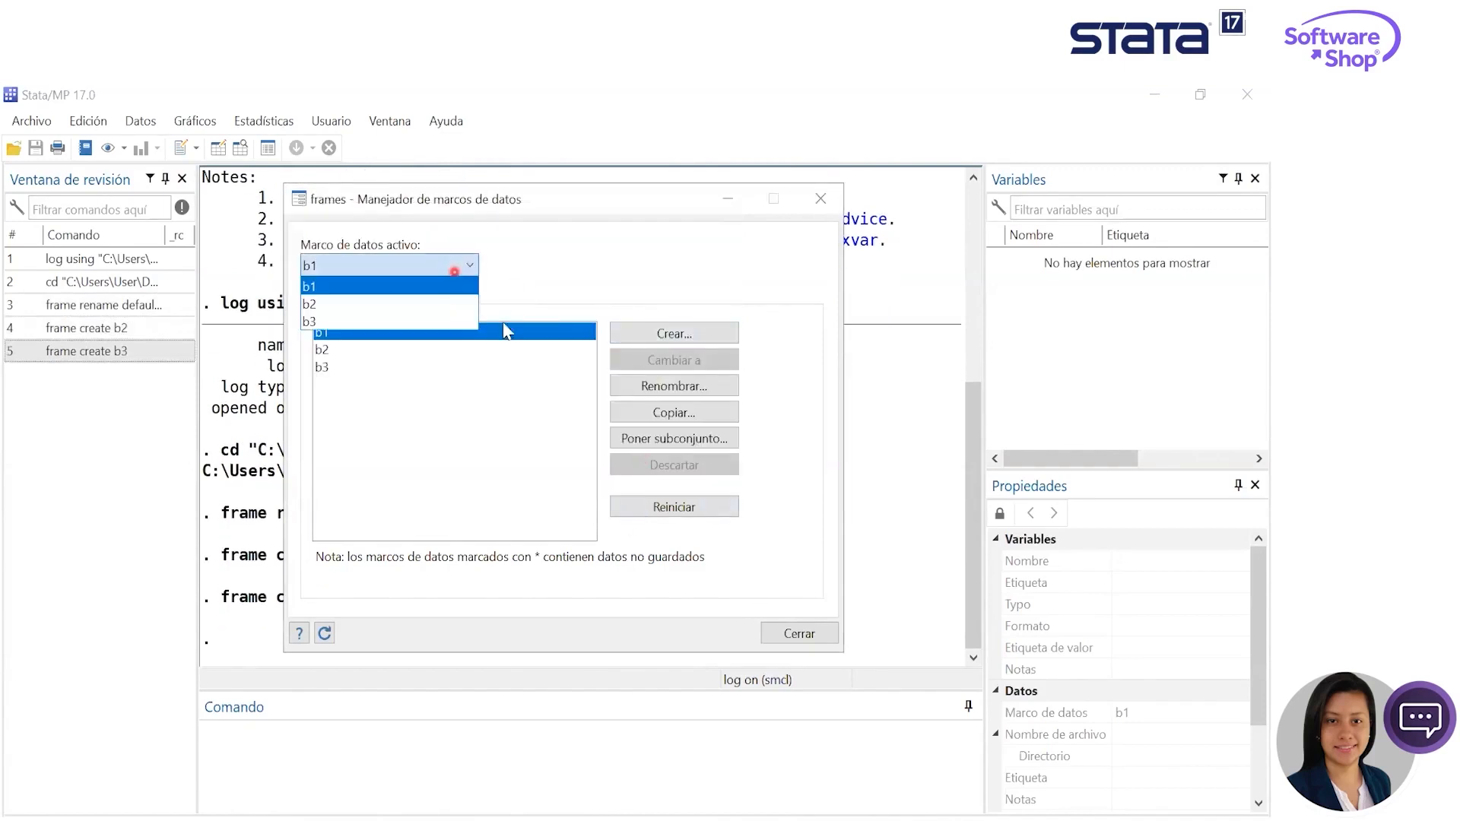
pyautogui.click(530, 233)
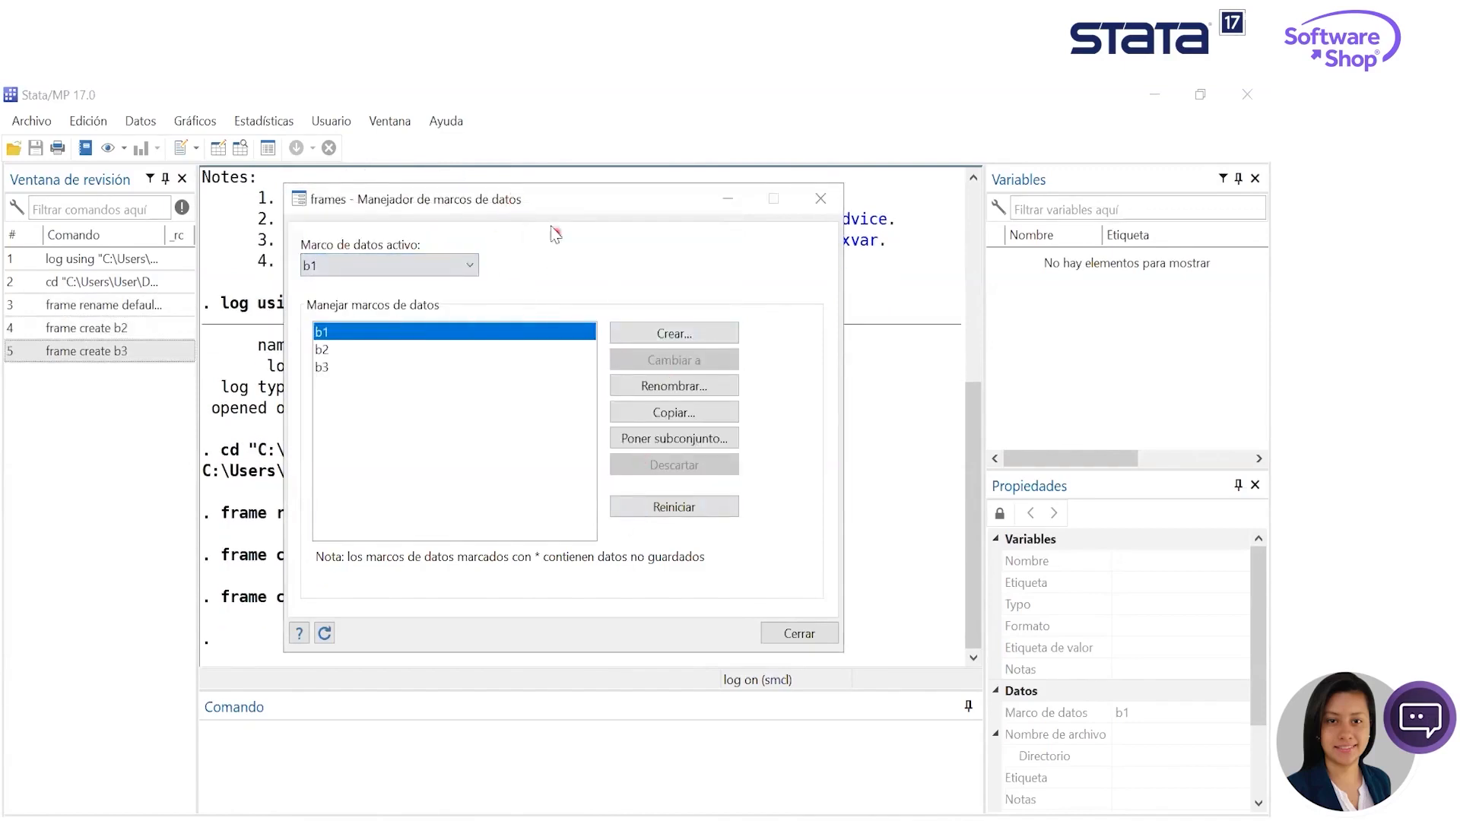
pyautogui.click(728, 201)
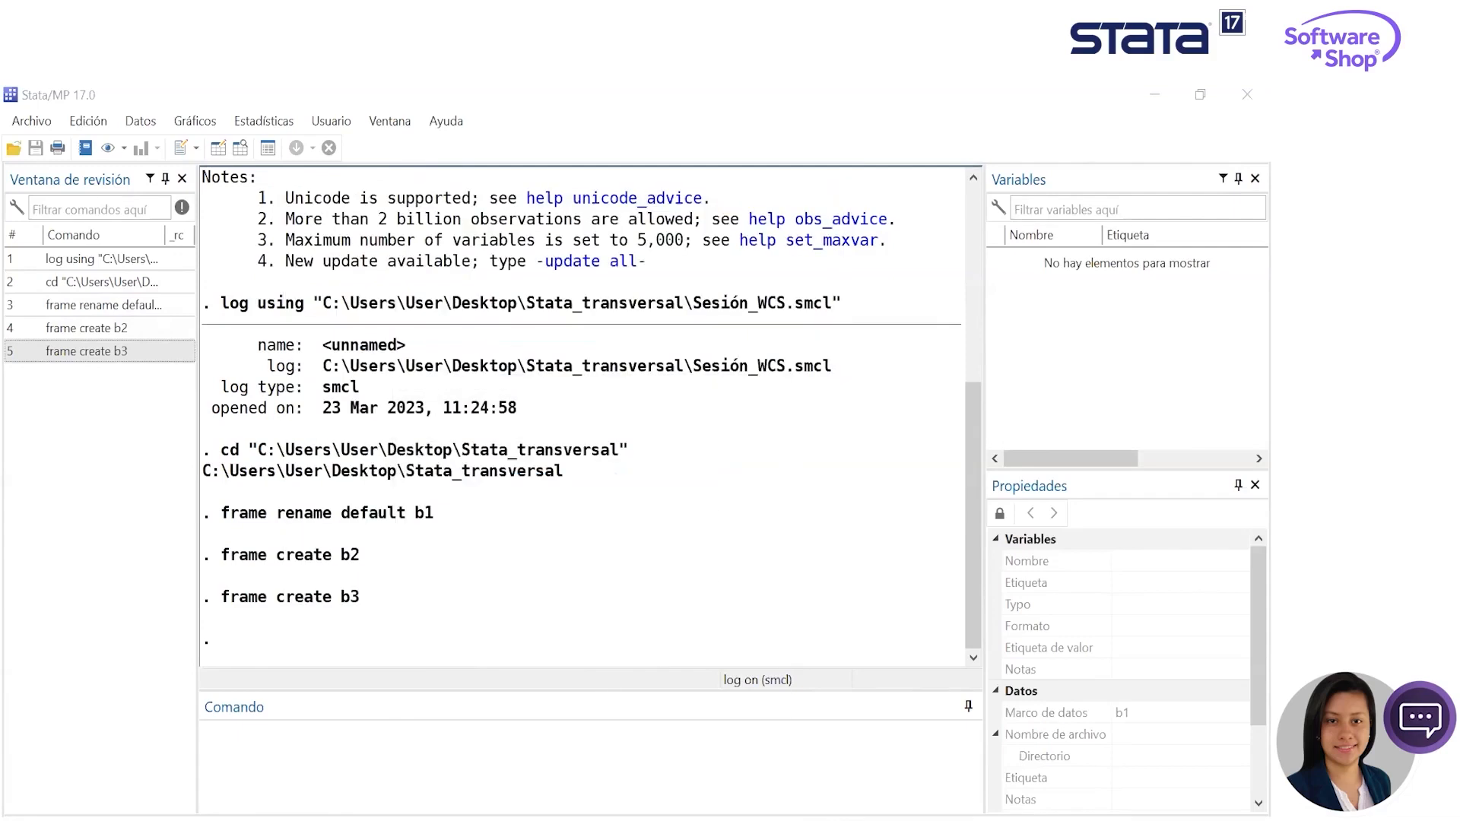
# - Load tabla_general.dta from the wcs_stata project into frame b1 and review its variables and data properties
pyautogui.hotkey('ctrl', '9')
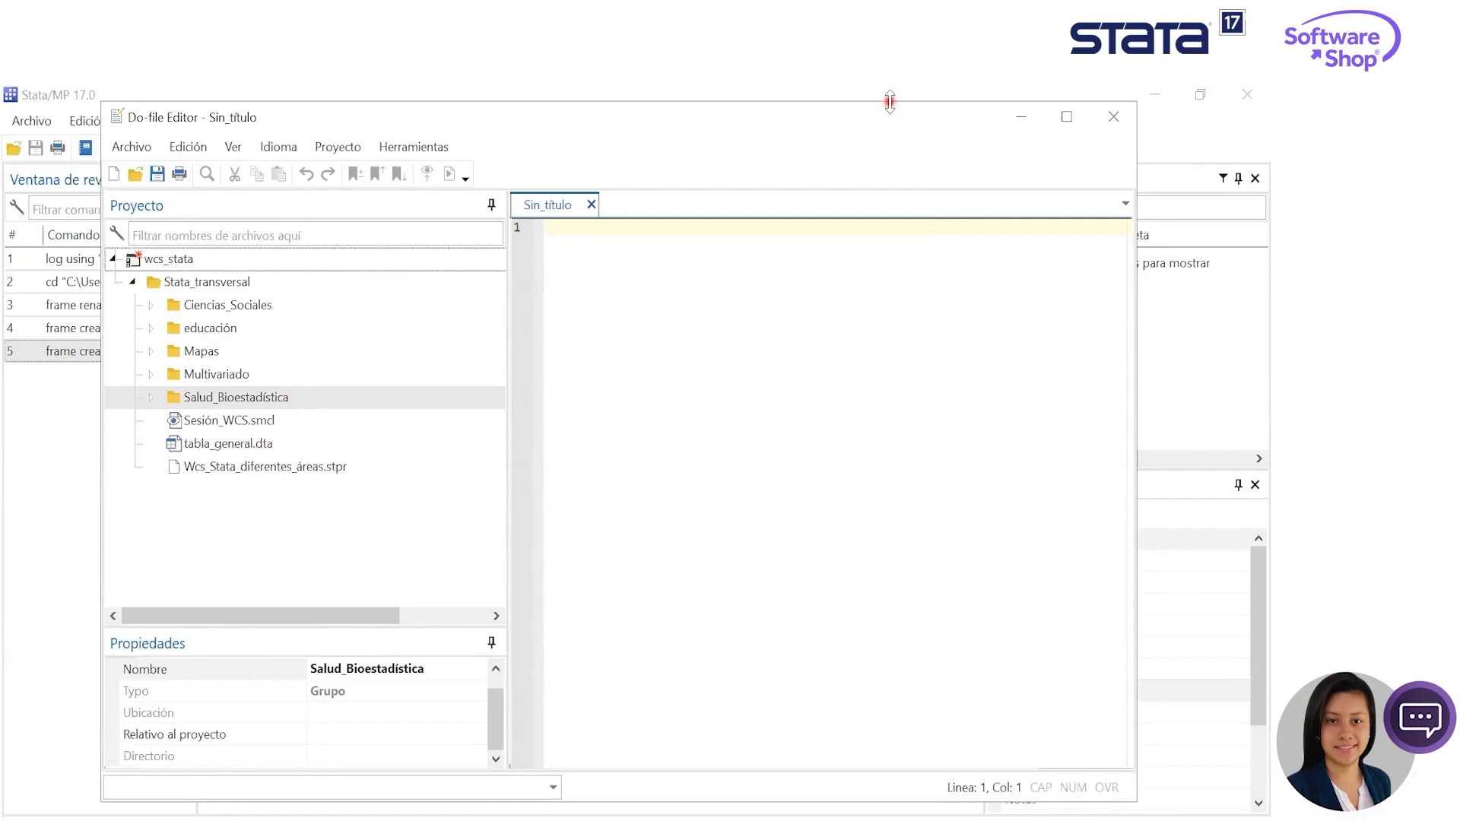
pyautogui.moveTo(890, 101); pyautogui.dragTo(842, 192)
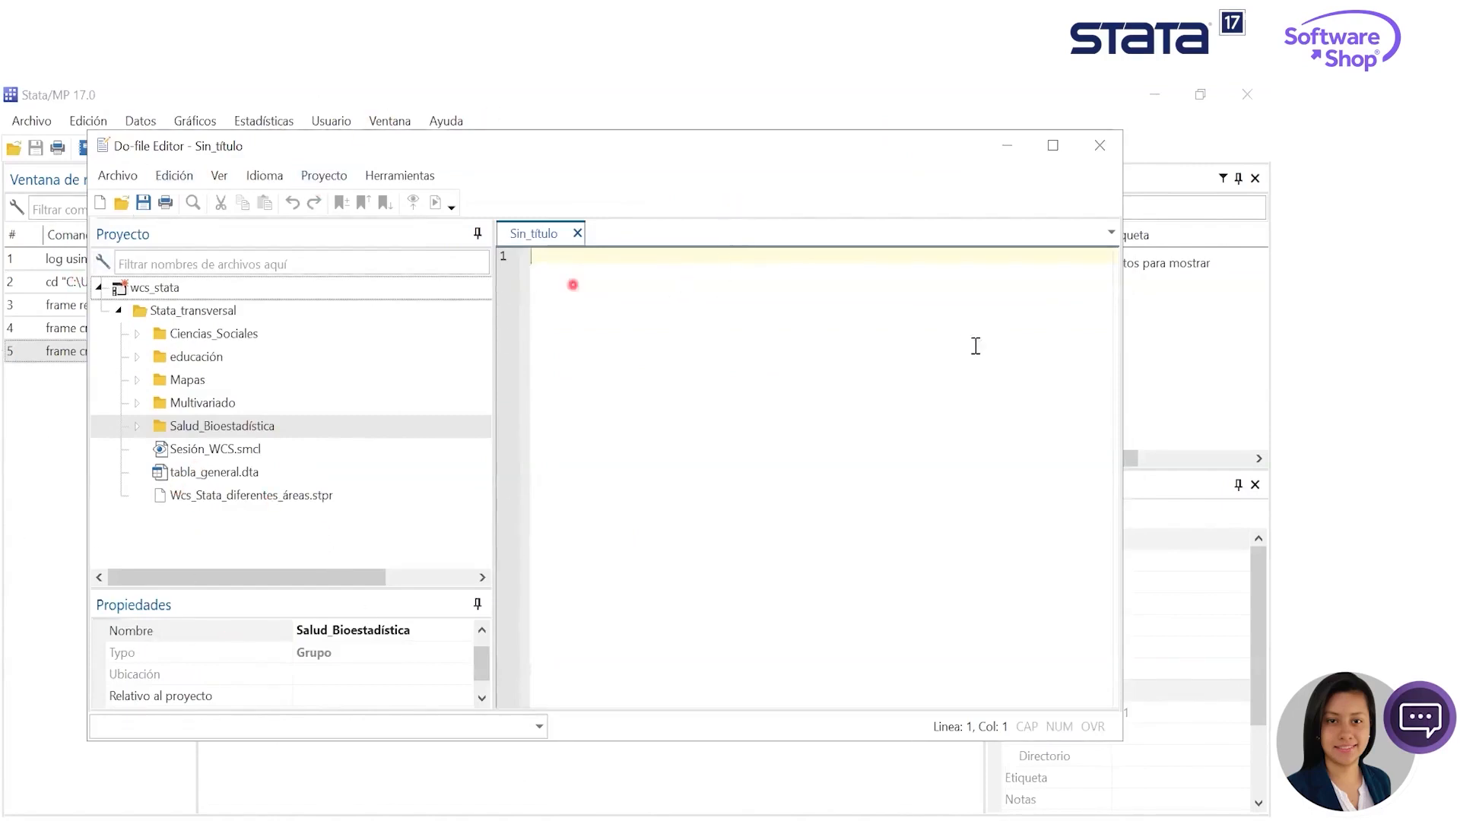
pyautogui.moveTo(1123, 369); pyautogui.dragTo(873, 370)
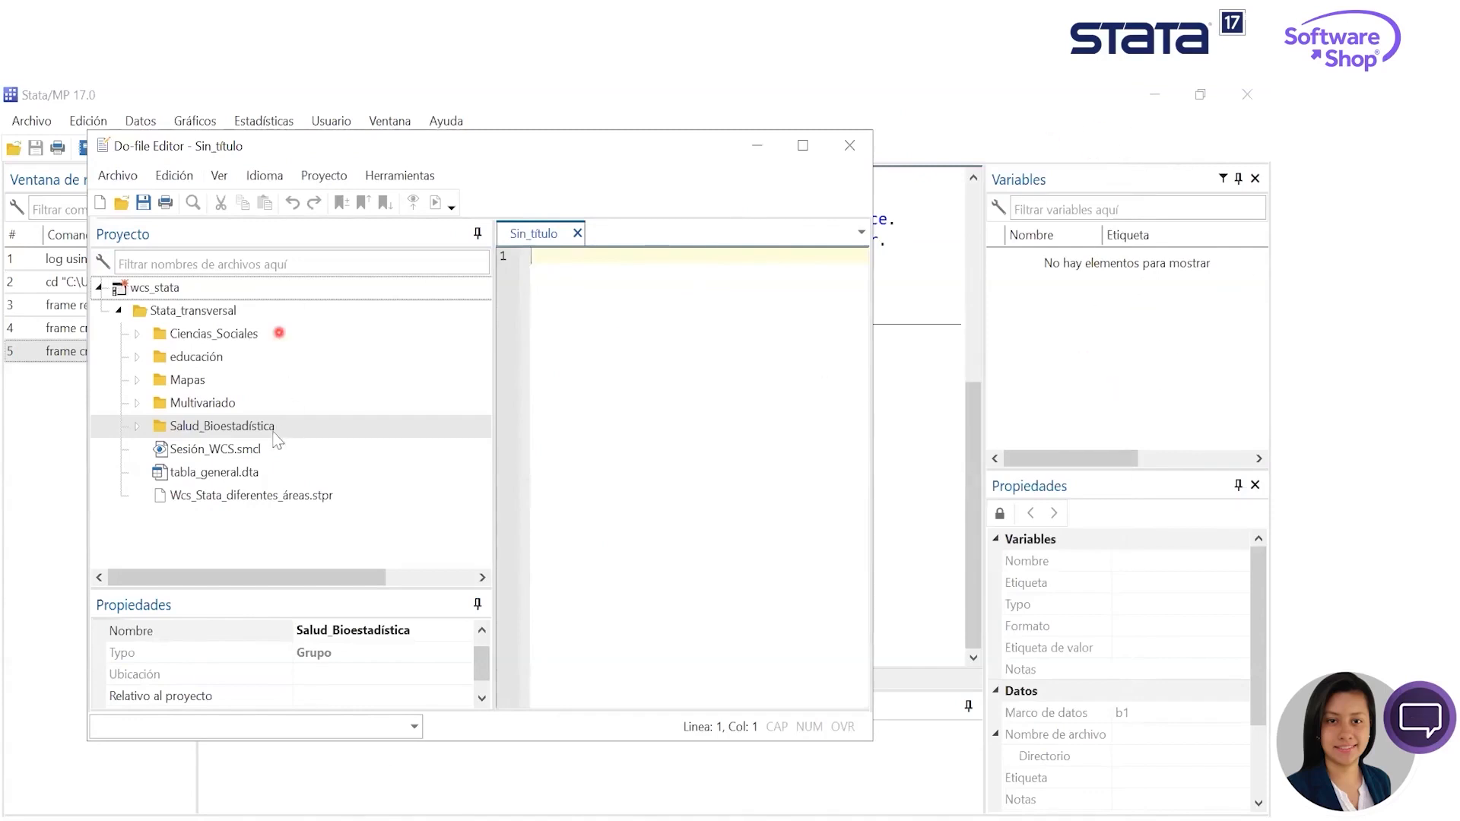
pyautogui.doubleClick(216, 473)
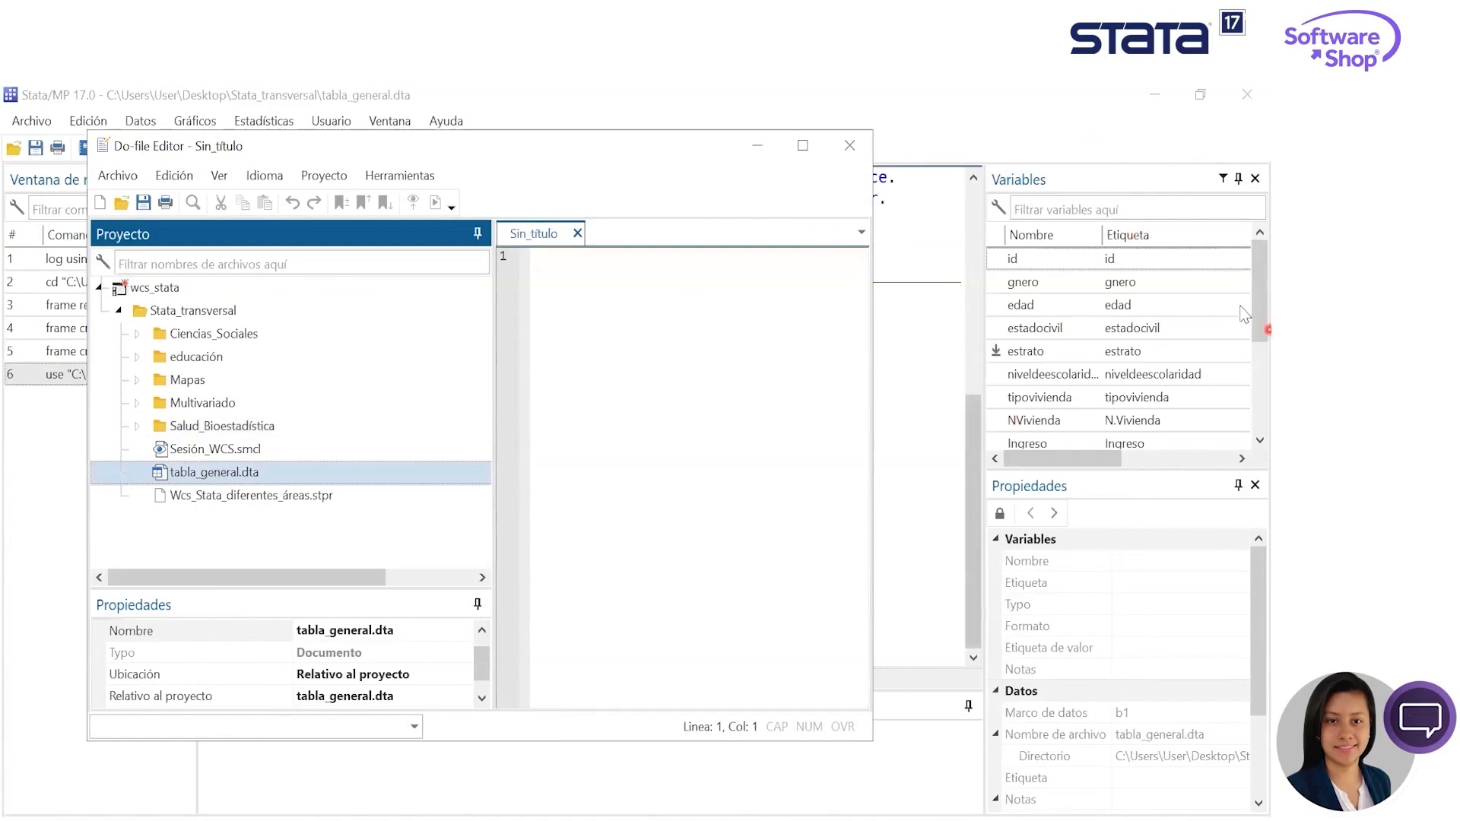
pyautogui.moveTo(1258, 267); pyautogui.dragTo(1247, 456)
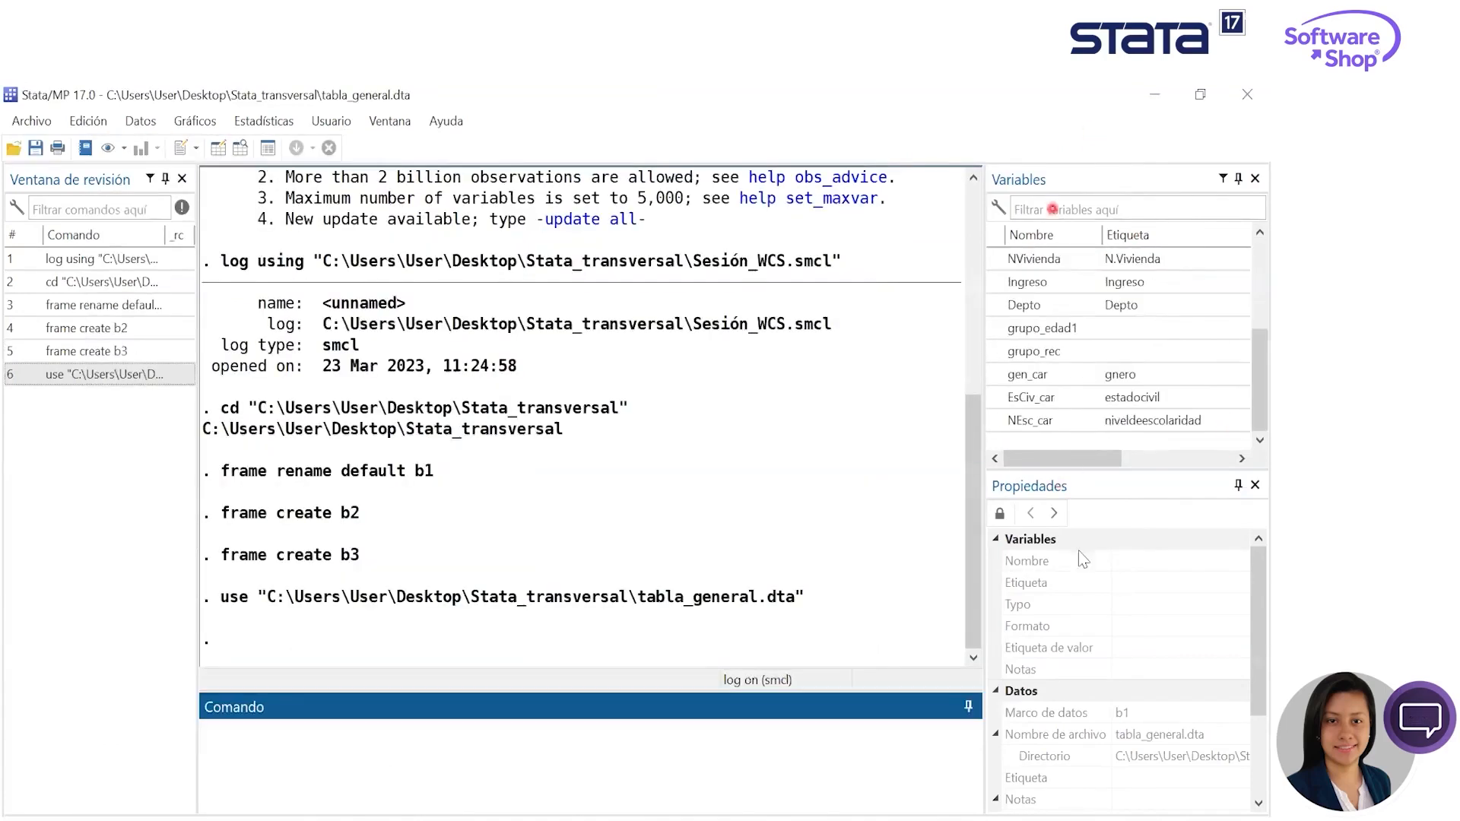
pyautogui.scroll(-2, 1072, 547)
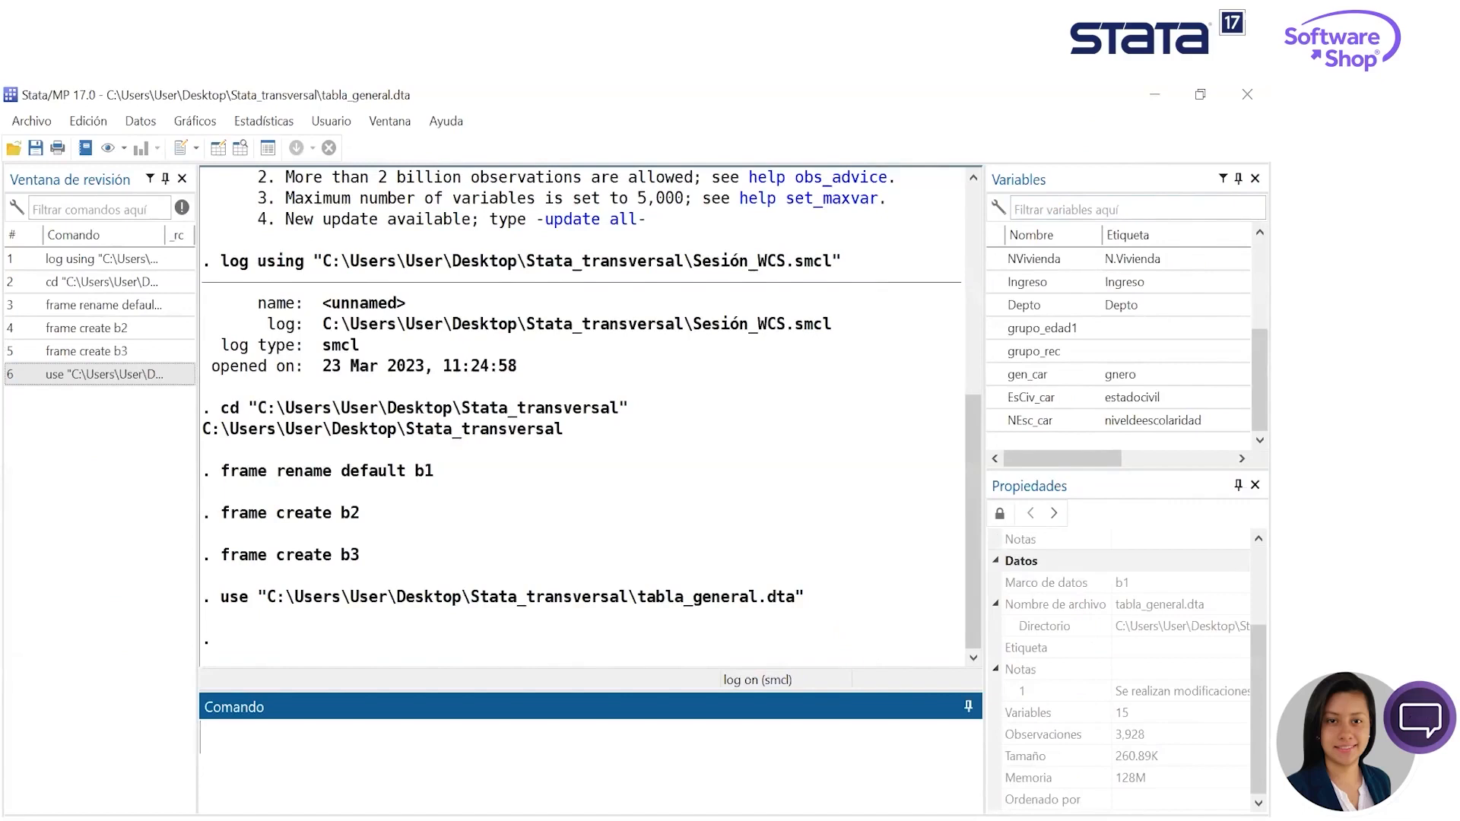
# - Bring the Do-file Editor with the wcs_stata project back to the front and expand its Ciencias_Sociales folder
pyautogui.press('super')
pyautogui.moveTo(657, 812)
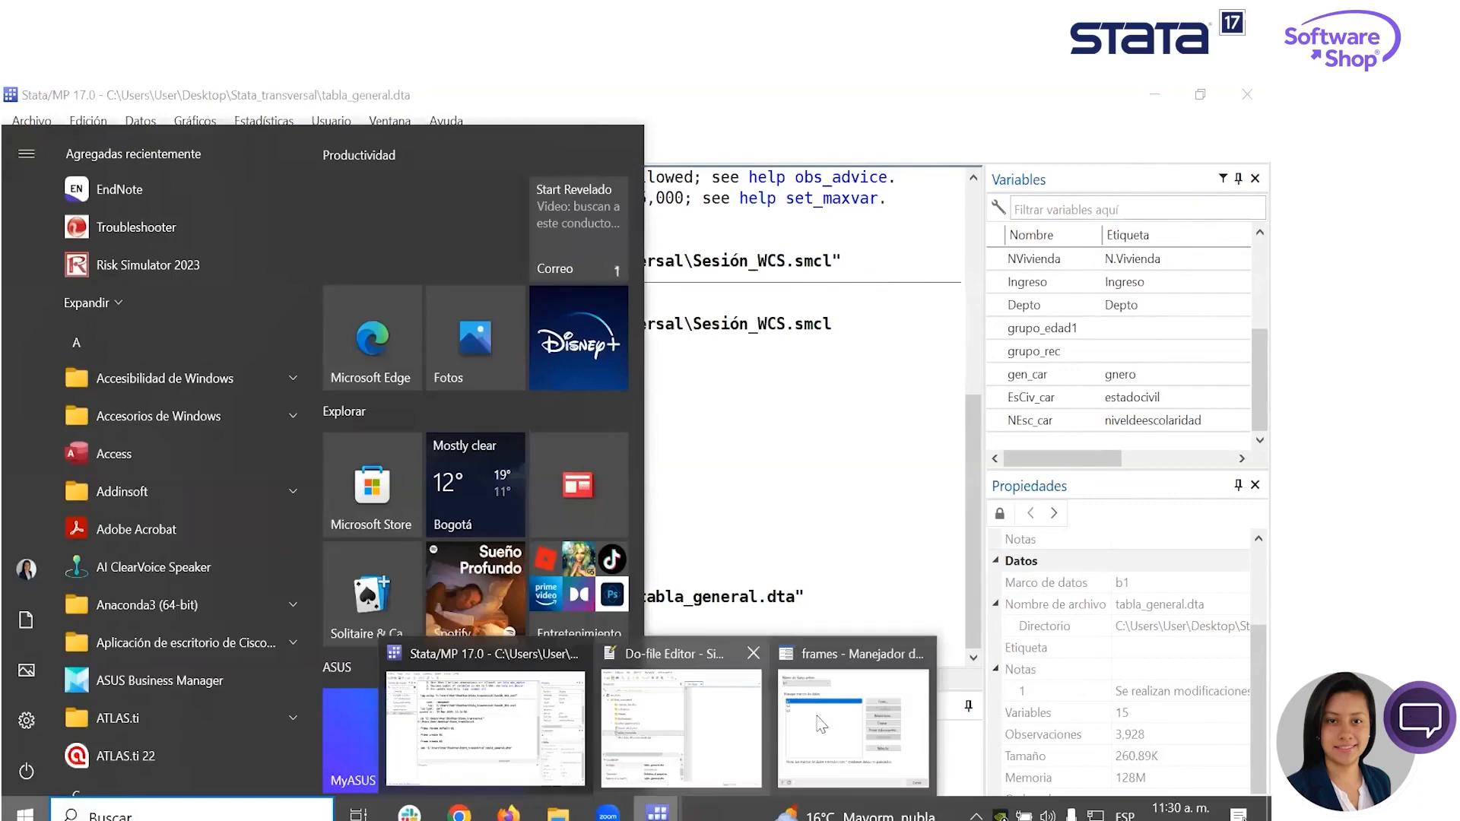
pyautogui.click(669, 724)
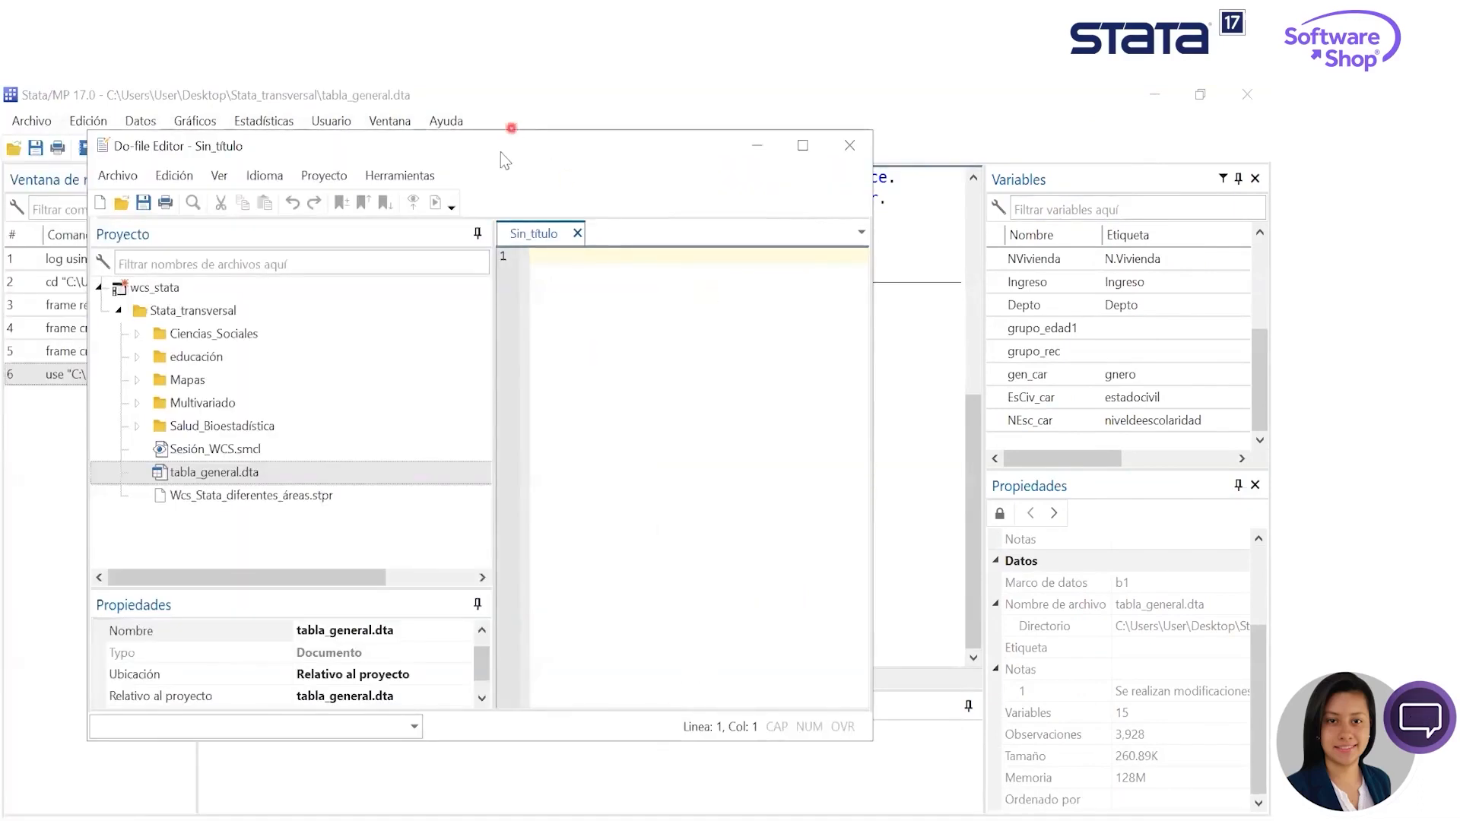
pyautogui.moveTo(509, 151); pyautogui.dragTo(653, 142)
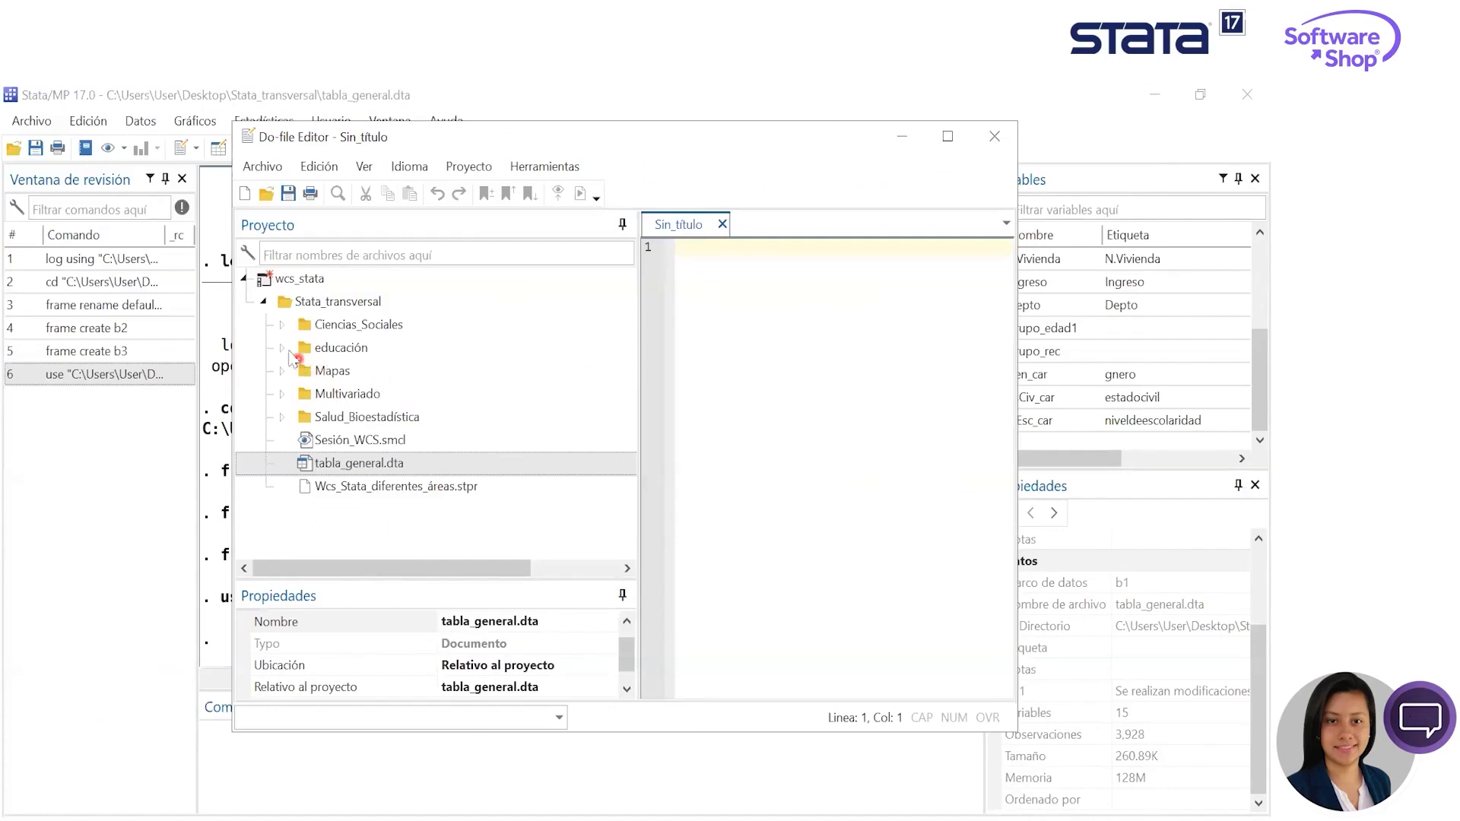
pyautogui.click(282, 325)
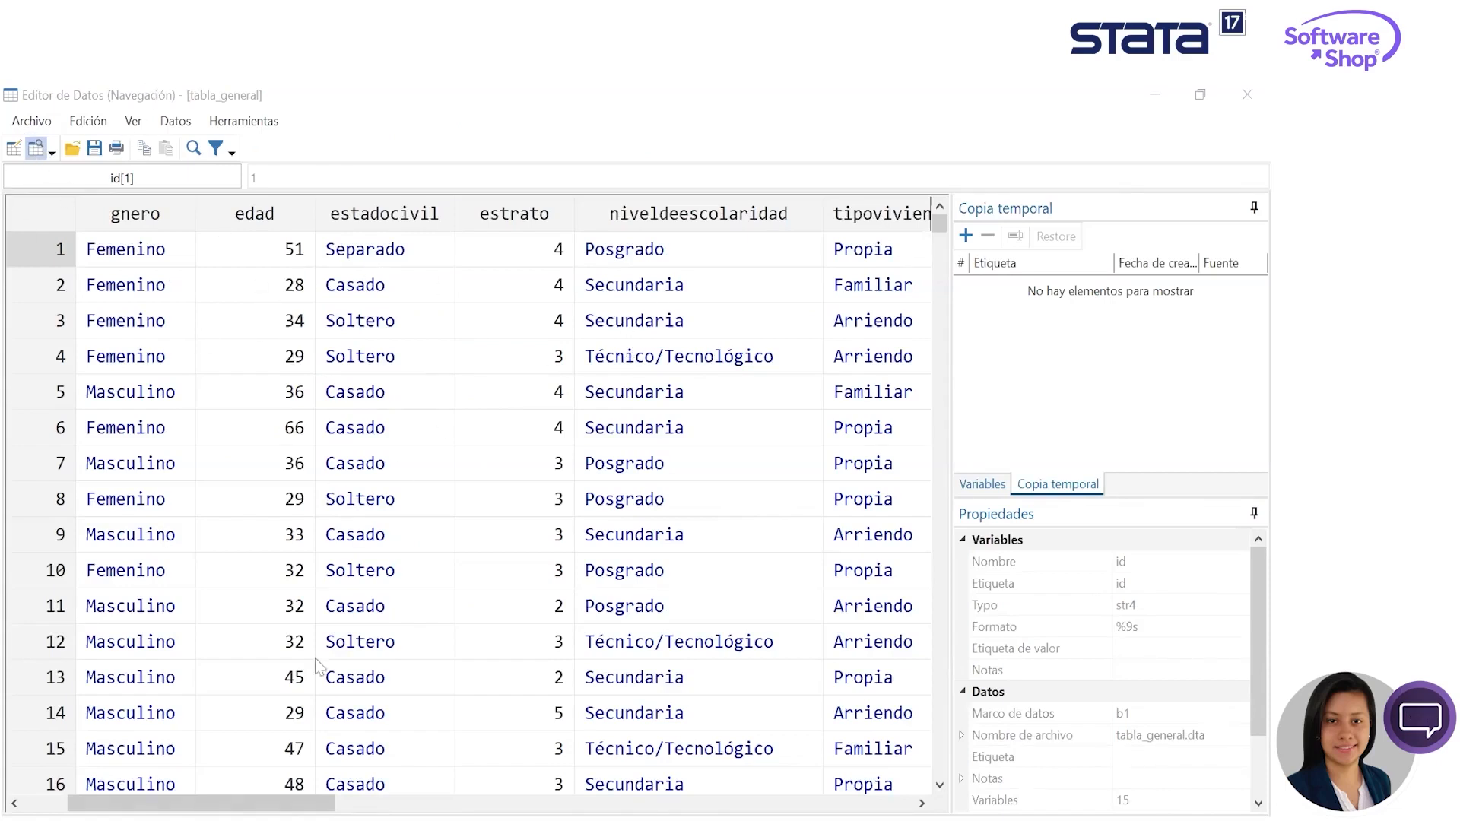
# - Examine the tabla_general columns in the Data Editor's browse mode, from id and gnero to estadocivil
pyautogui.moveTo(202, 803)
pyautogui.mouseDown()
pyautogui.moveTo(540, 803)
pyautogui.moveTo(196, 803)
pyautogui.mouseUp()
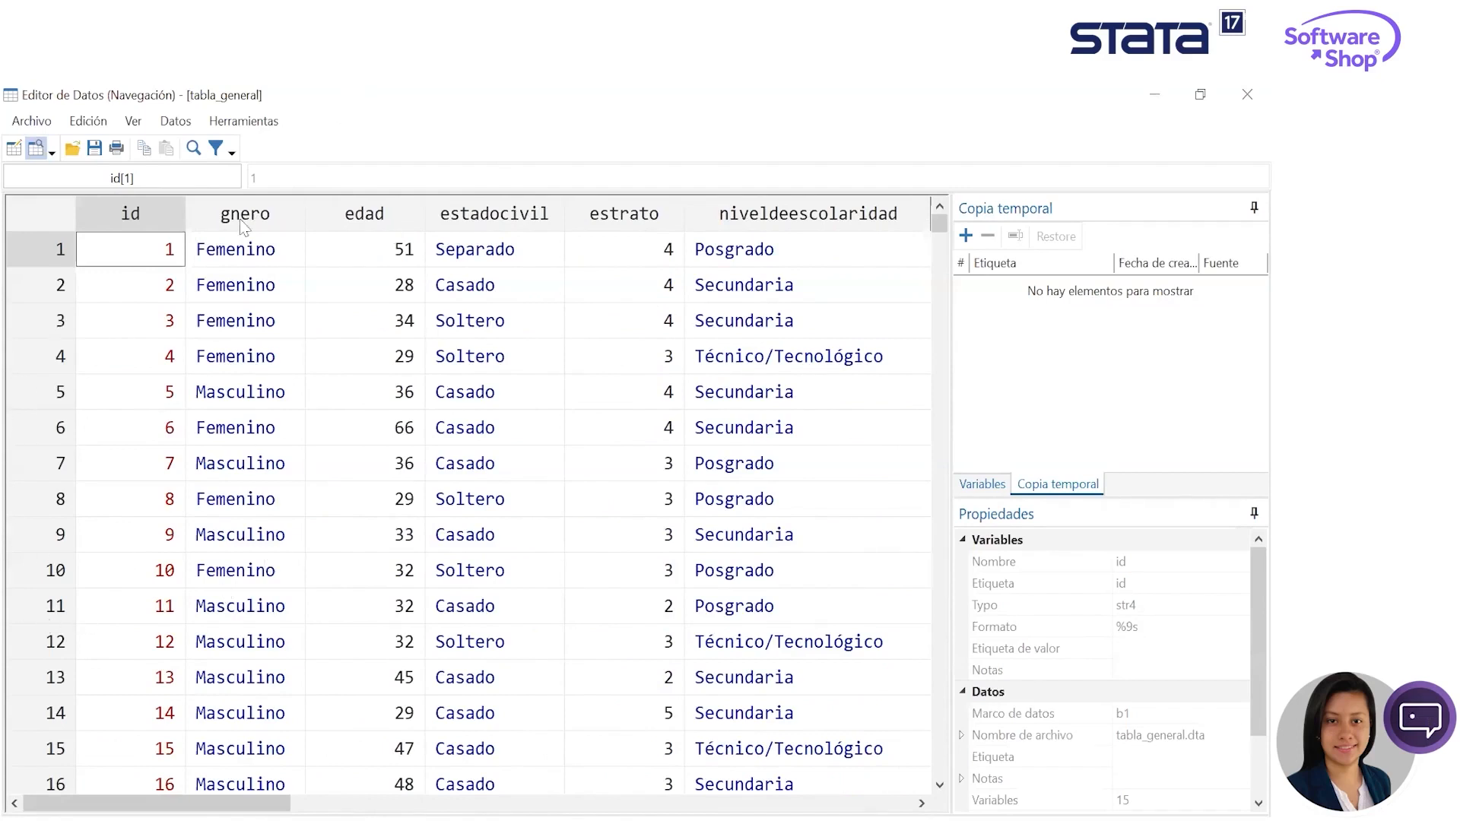
pyautogui.click(257, 240)
pyautogui.click(447, 225)
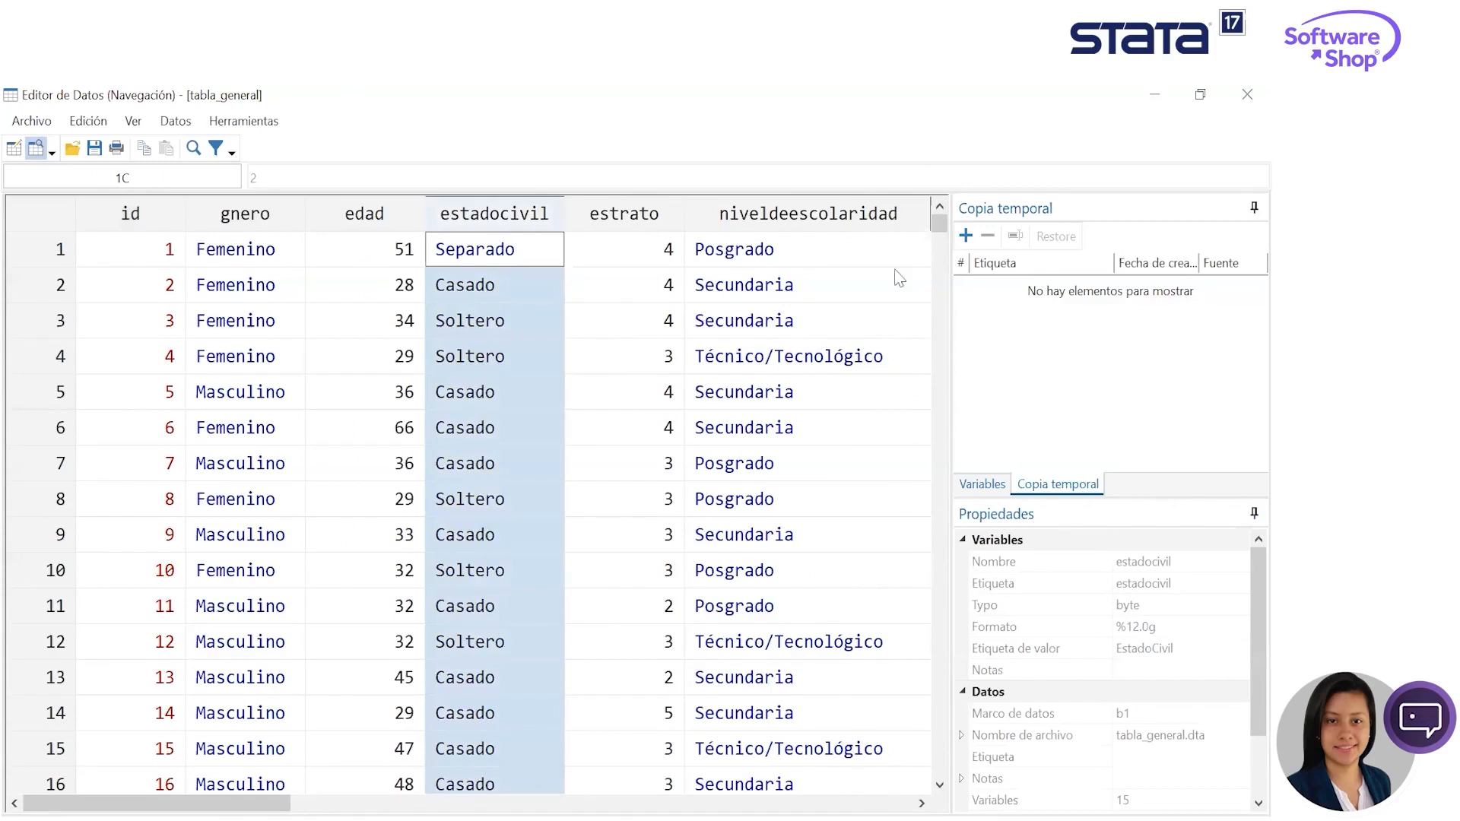
# - Save a temporary snapshot of the tabla_general dataset, keeping the suggested label
pyautogui.click(966, 236)
pyautogui.click(535, 552)
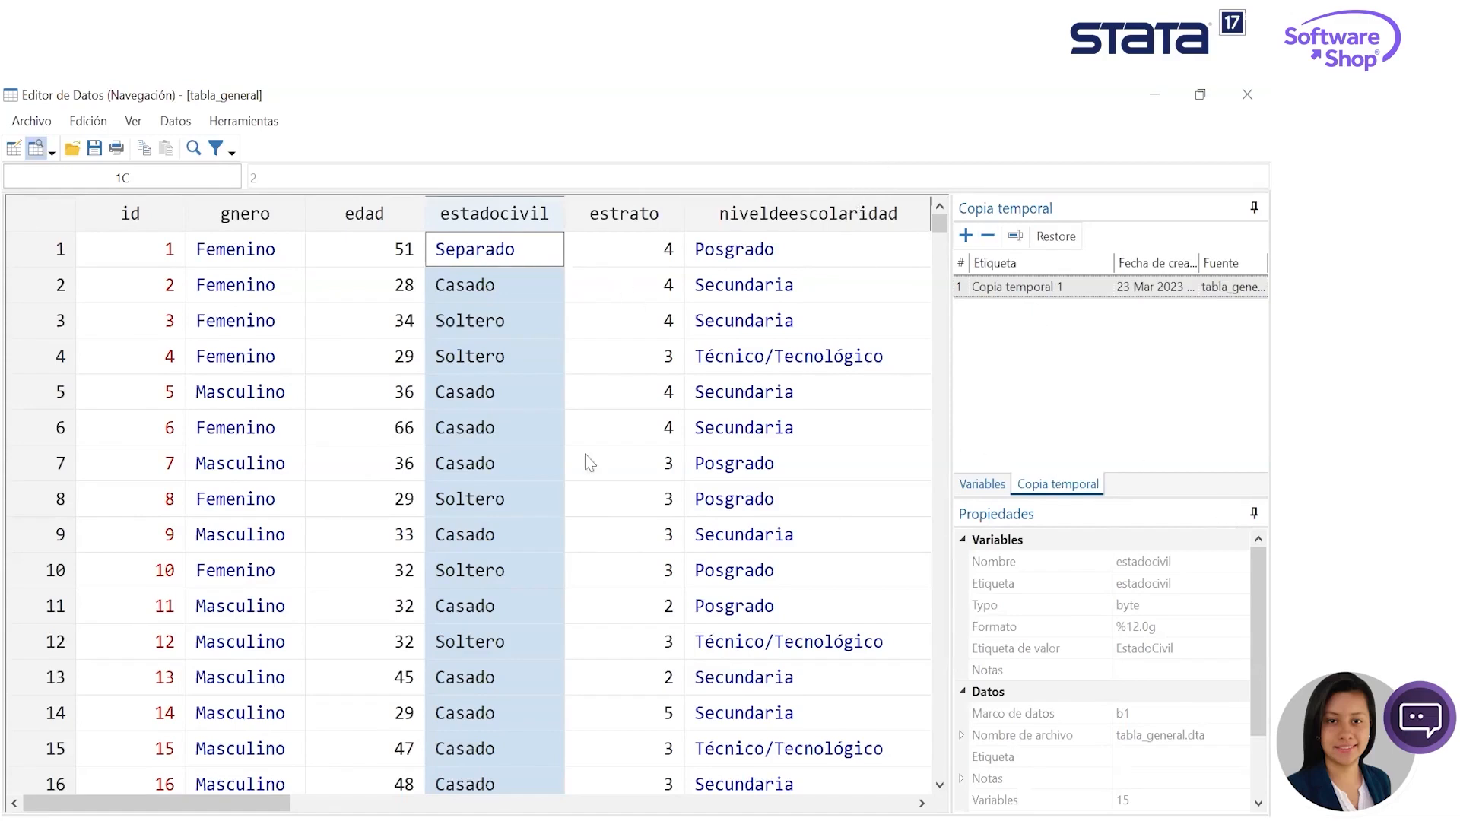
# - Examine the niveldeescolaridad values and their properties, and look over the neighbouring housing columns
pyautogui.click(772, 328)
pyautogui.click(782, 473)
pyautogui.click(728, 580)
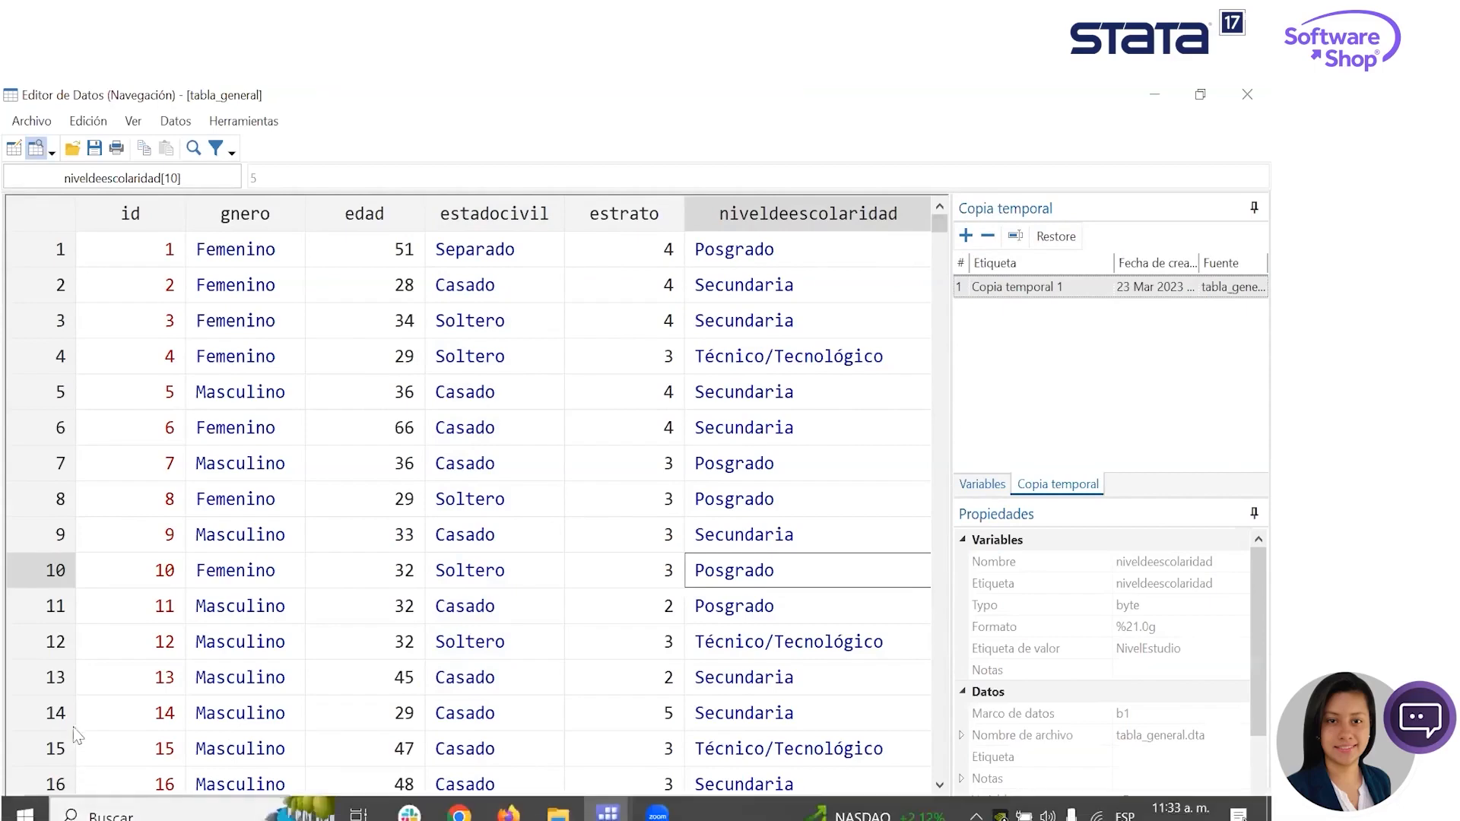
pyautogui.moveTo(157, 804)
pyautogui.mouseDown()
pyautogui.moveTo(579, 803)
pyautogui.moveTo(157, 803)
pyautogui.mouseUp()
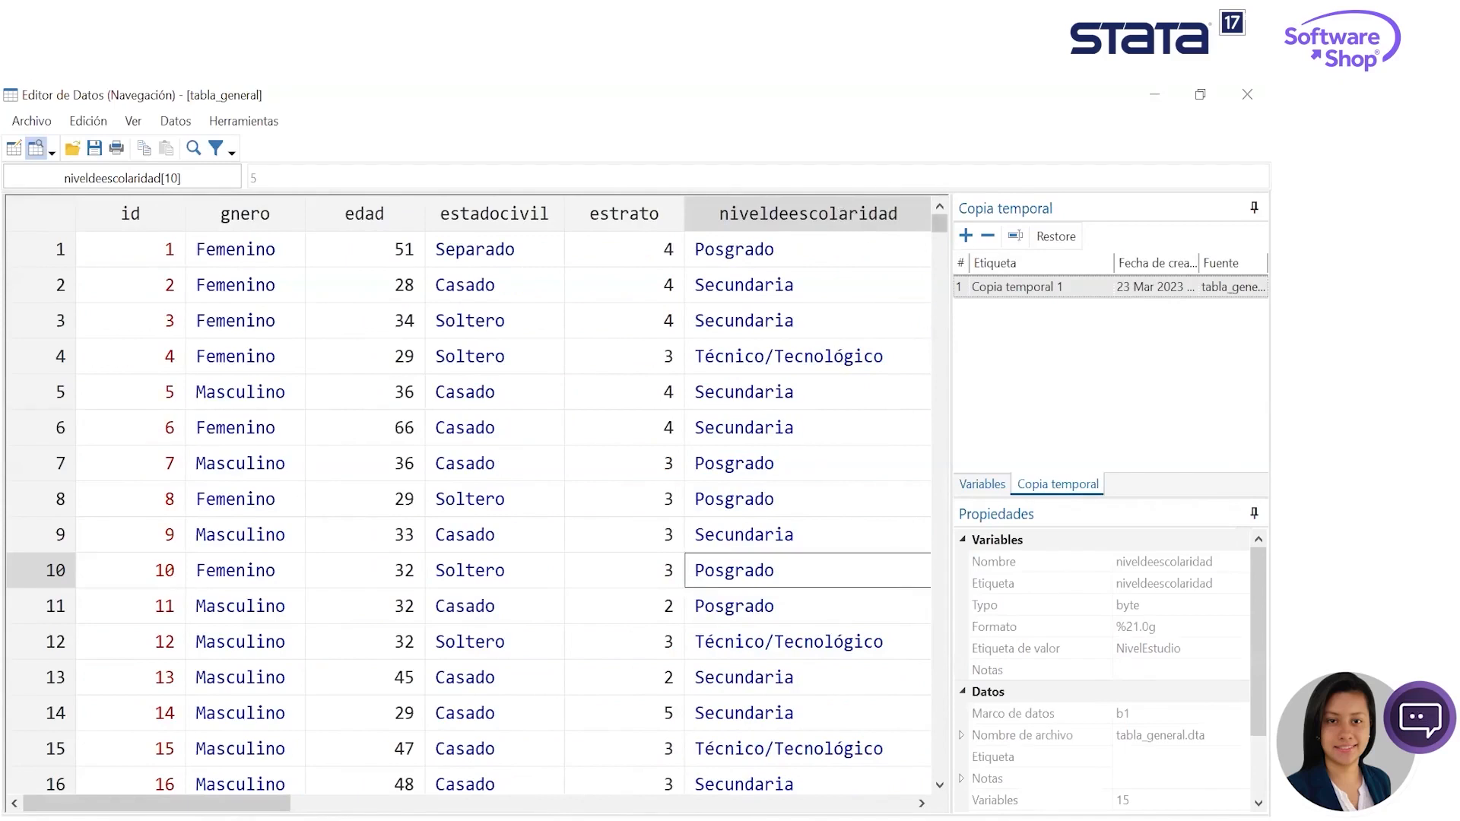
pyautogui.moveTo(156, 803); pyautogui.dragTo(356, 804)
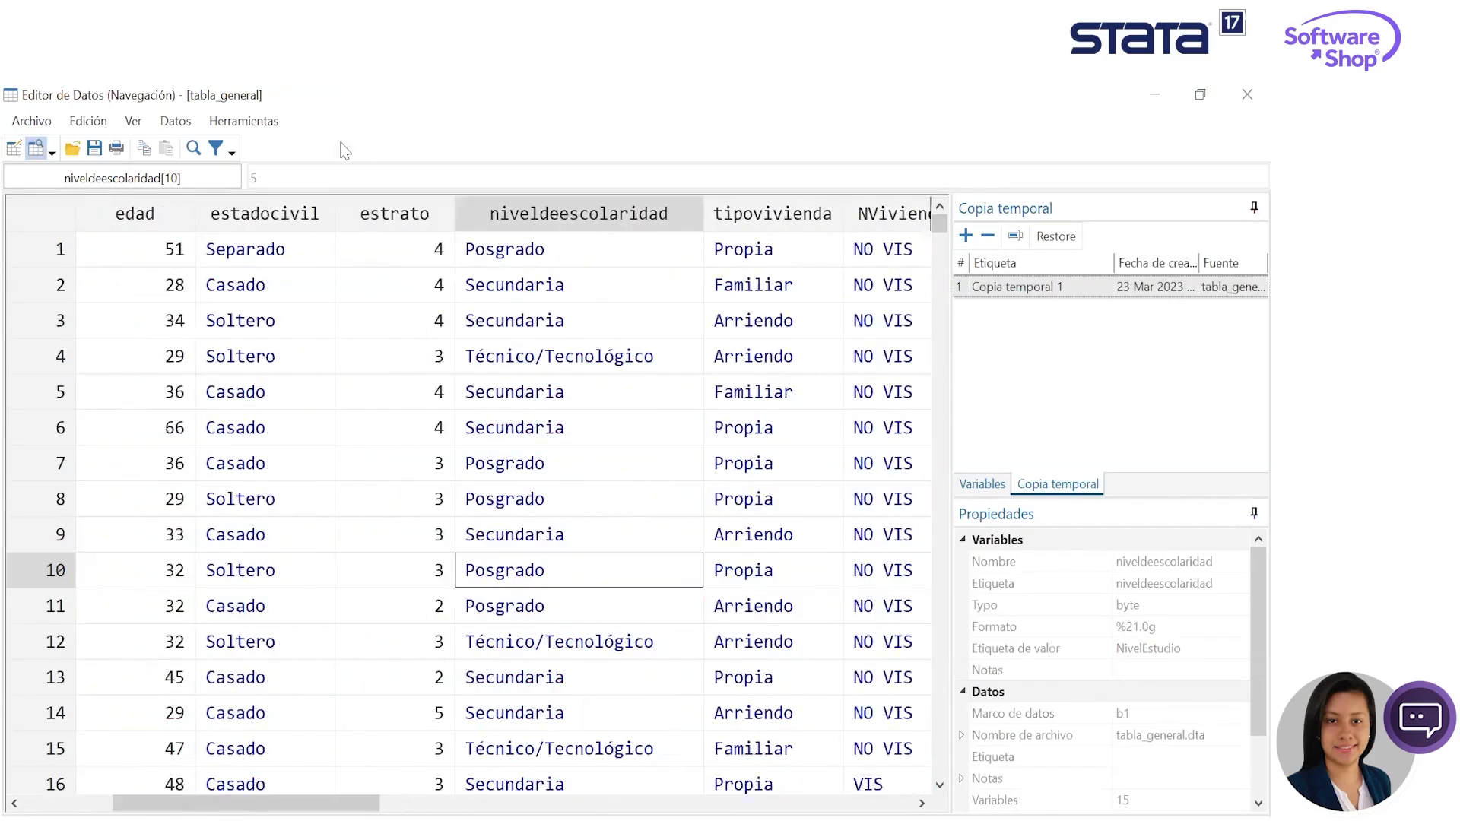
pyautogui.moveTo(316, 803); pyautogui.dragTo(272, 803)
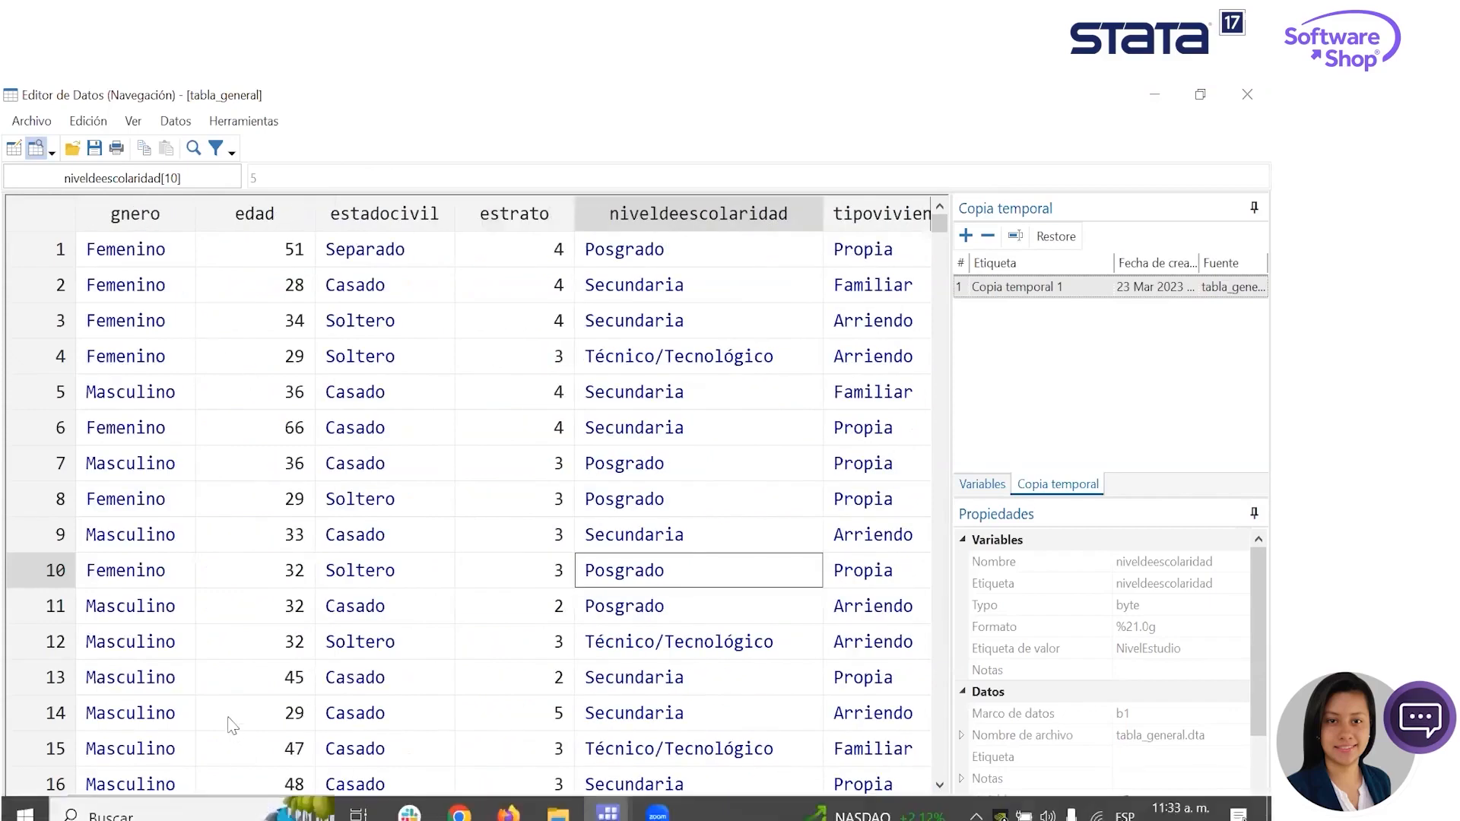
pyautogui.moveTo(169, 802); pyautogui.dragTo(126, 798)
# - Inspect the gnero, edad, estadocivil, estrato and niveldeescolaridad columns one after another
pyautogui.click(262, 215)
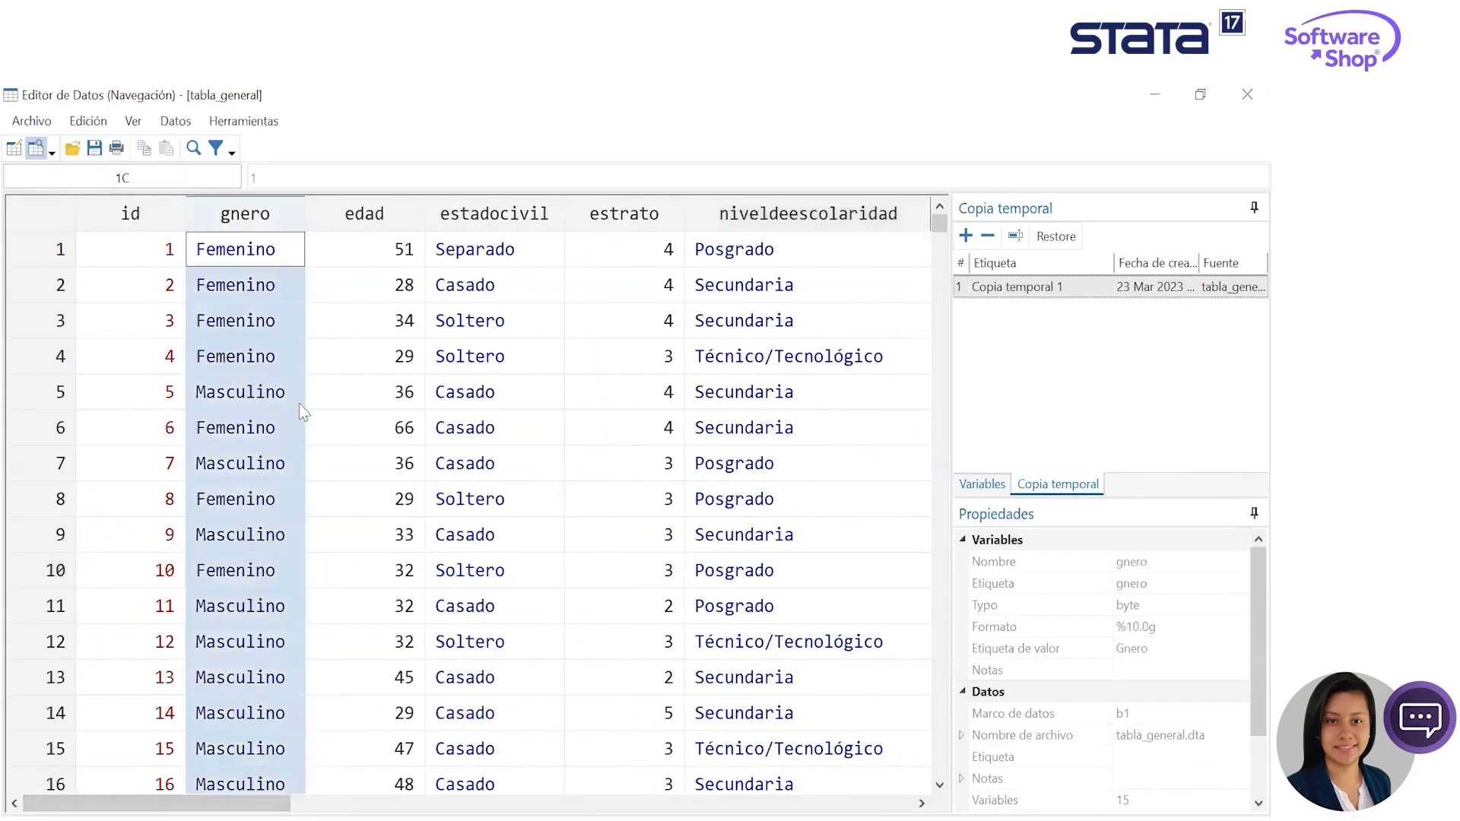
pyautogui.click(395, 215)
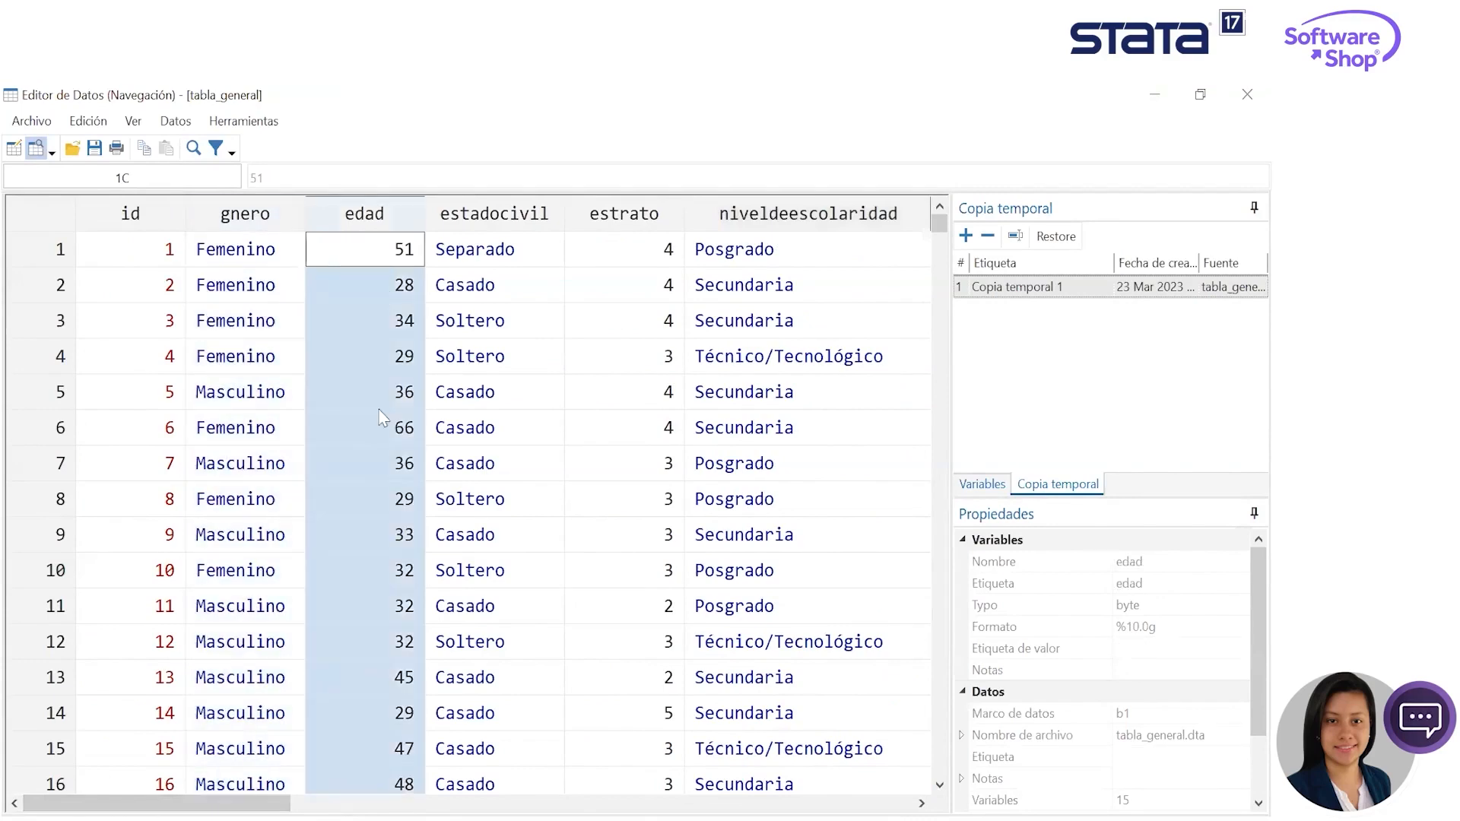
pyautogui.click(485, 217)
pyautogui.click(585, 239)
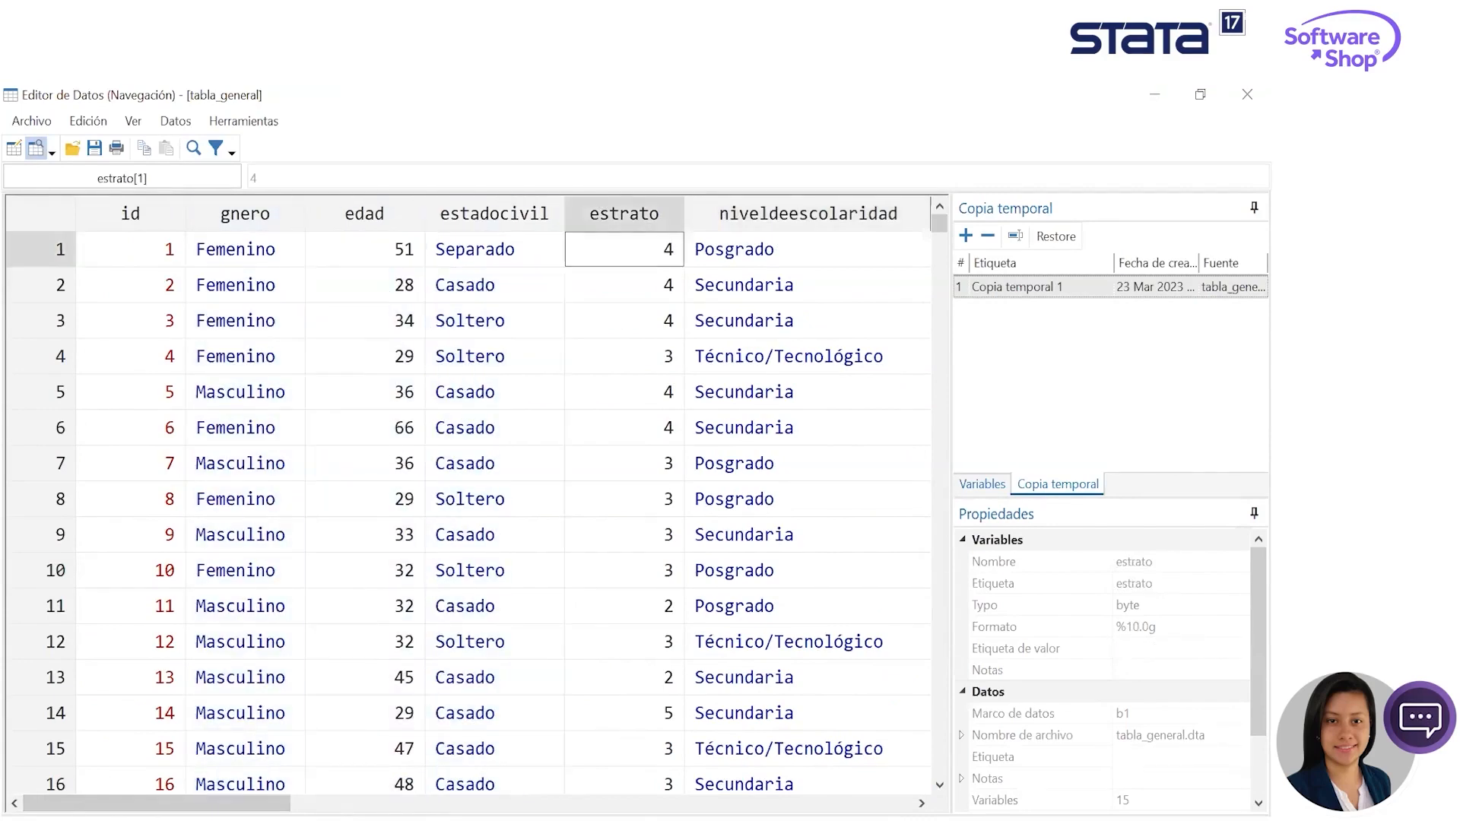
pyautogui.moveTo(279, 803); pyautogui.dragTo(334, 801)
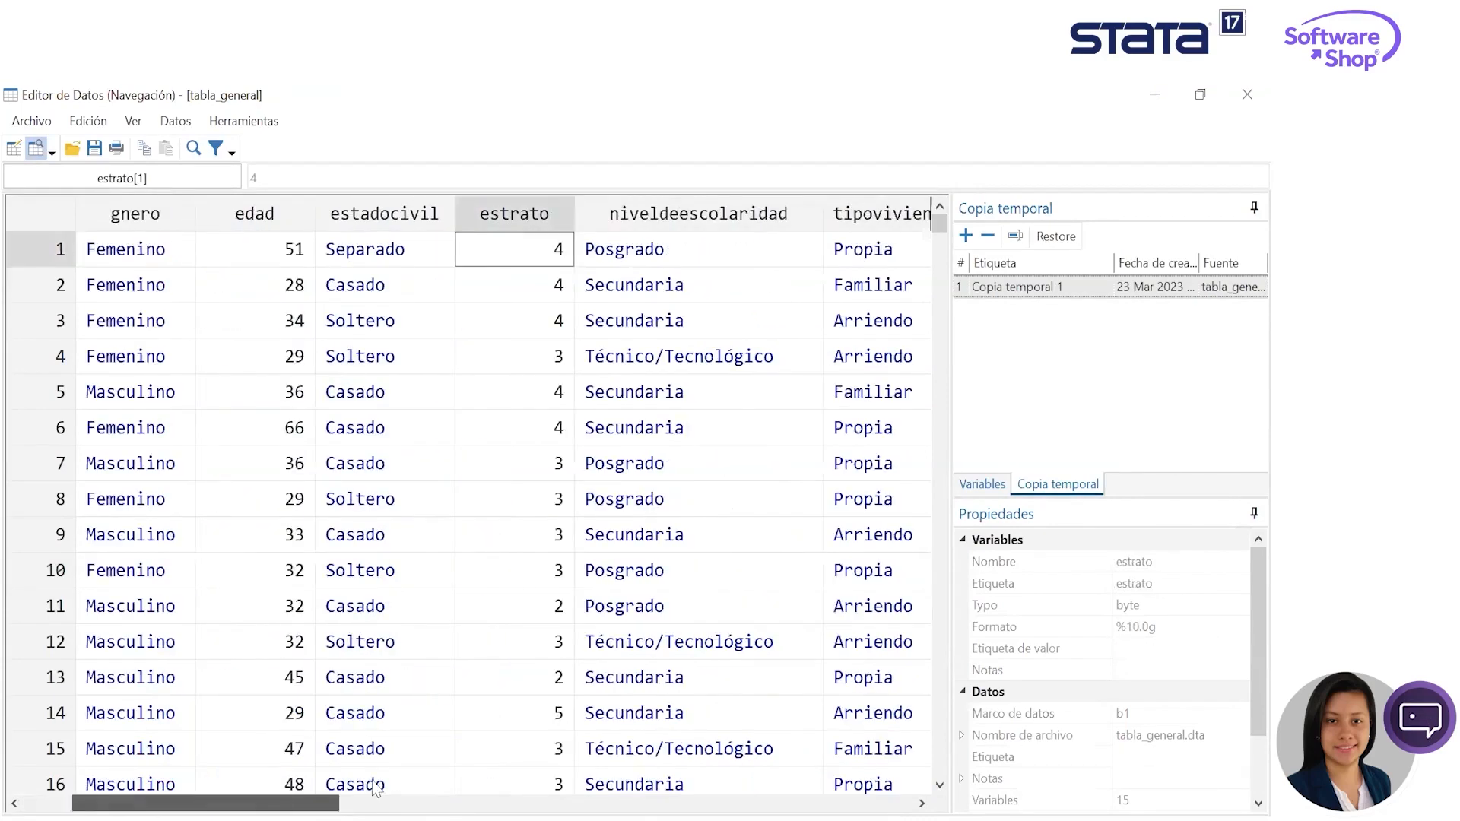
pyautogui.click(690, 222)
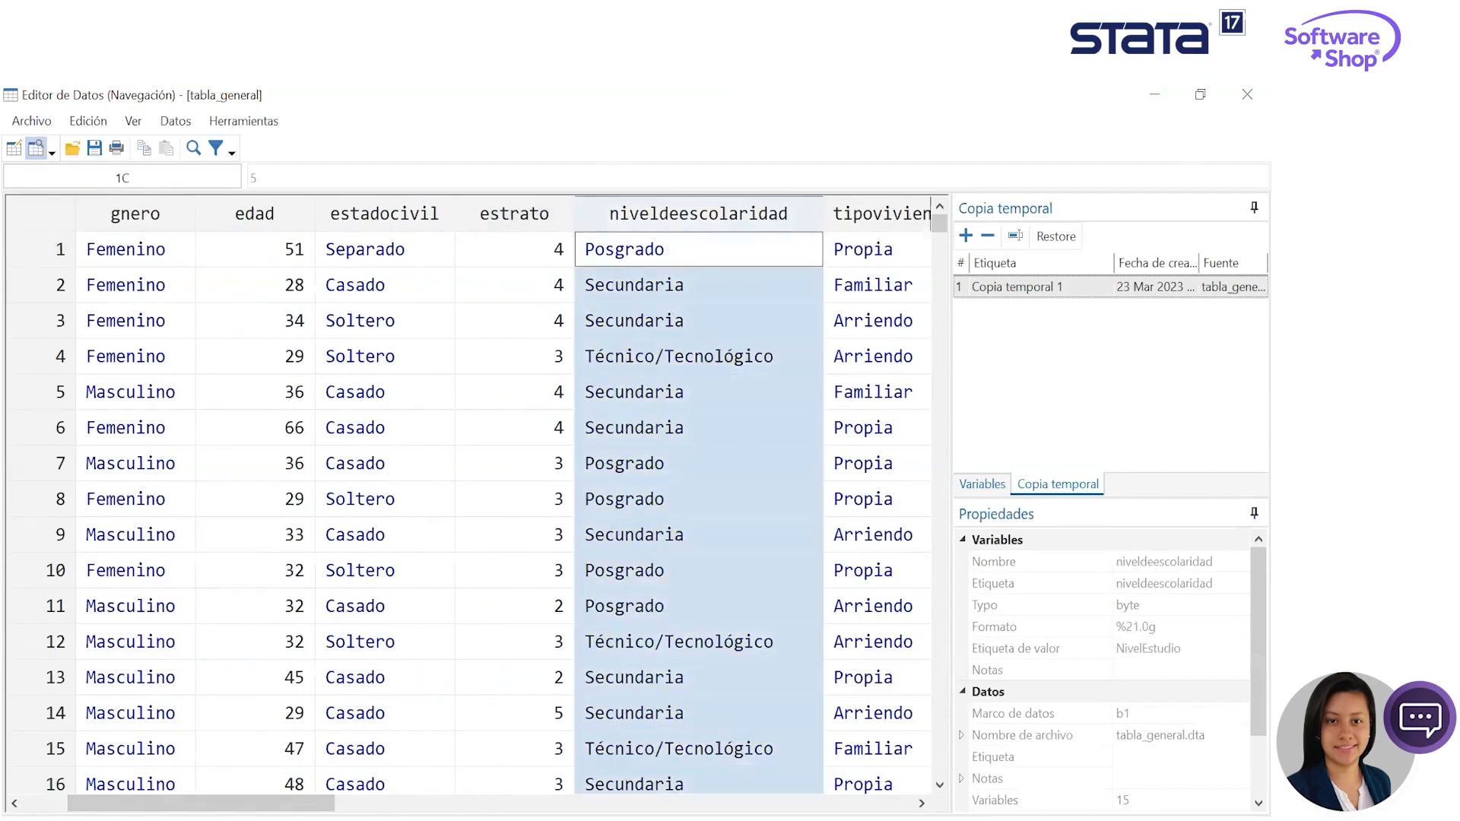
# - Inspect the tipovivienda, NVivienda and Ingreso columns, dismissing the notice about stored column sizes
pyautogui.click(472, 799)
pyautogui.moveTo(517, 199); pyautogui.dragTo(688, 212)
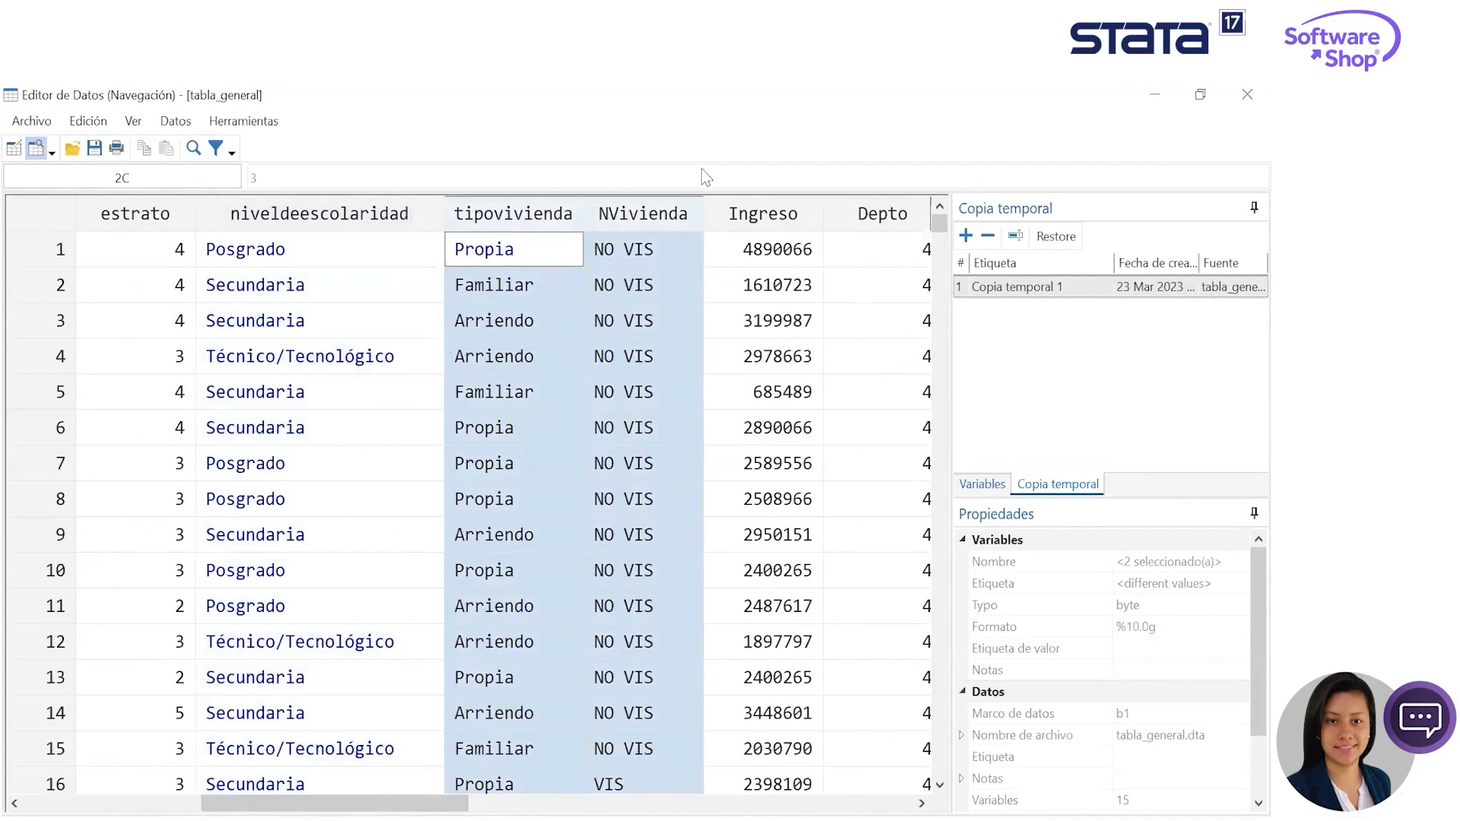
pyautogui.click(686, 220)
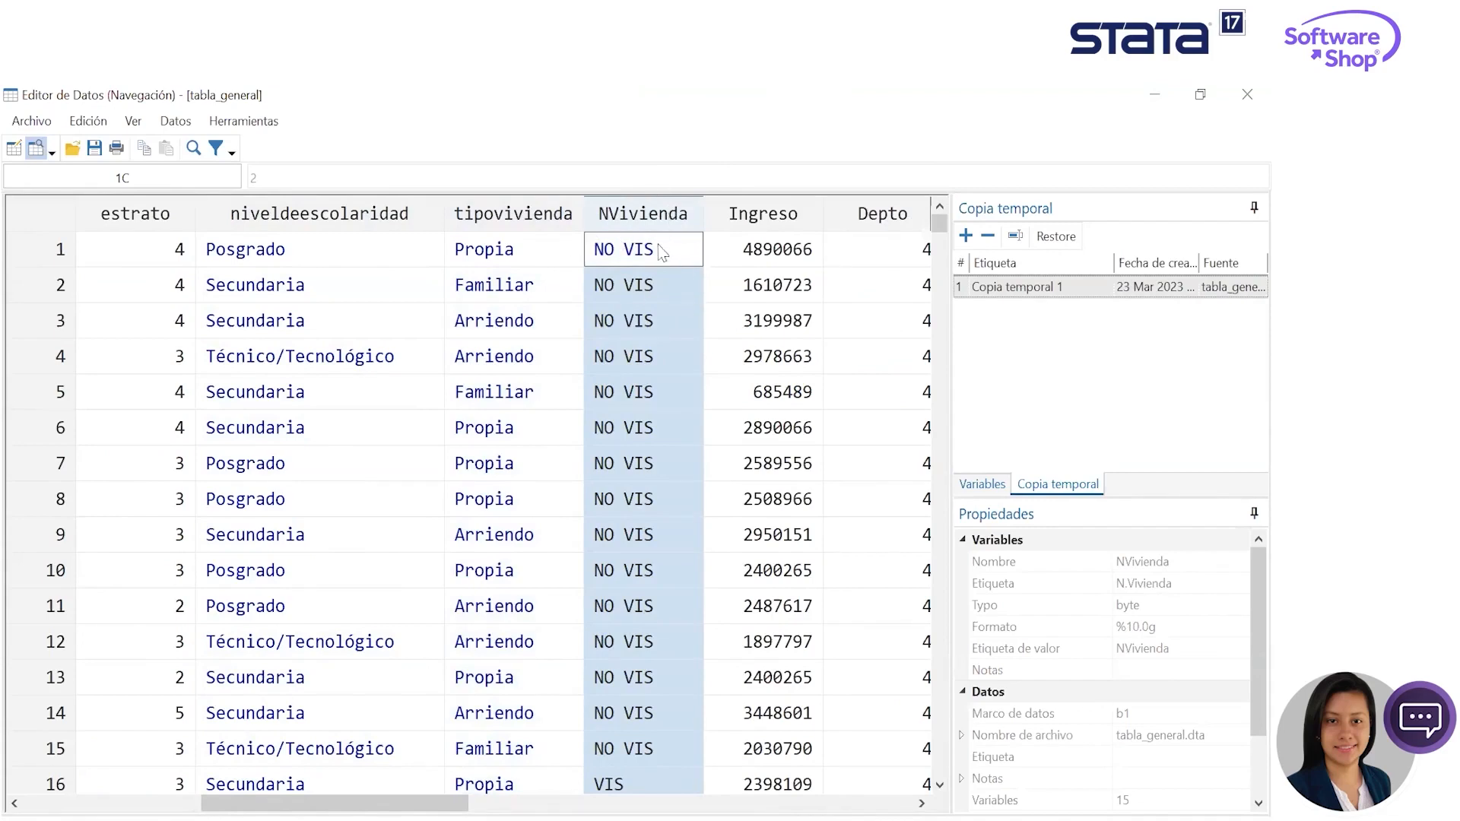
pyautogui.click(654, 358)
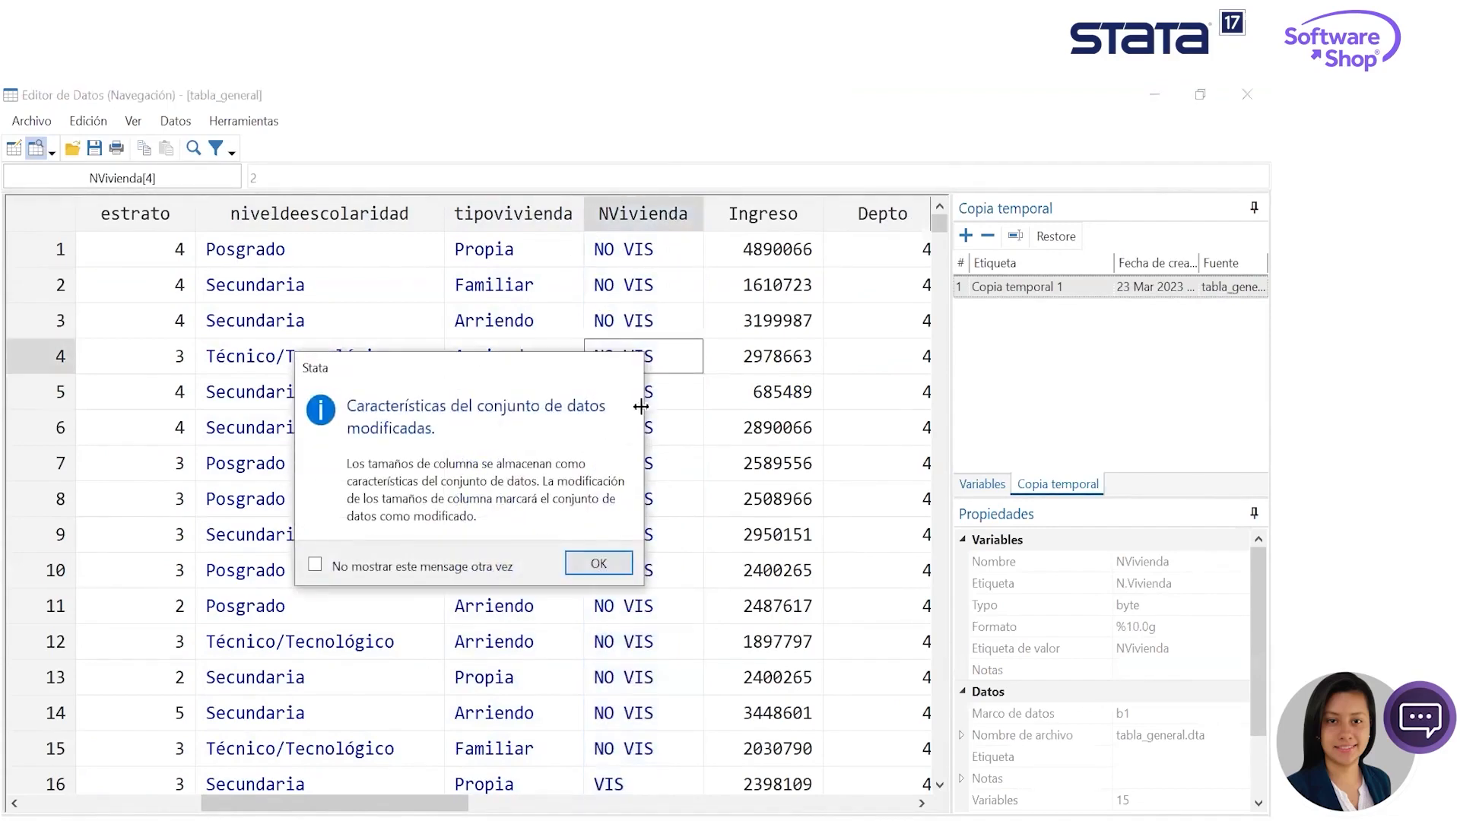
pyautogui.click(597, 559)
pyautogui.click(546, 221)
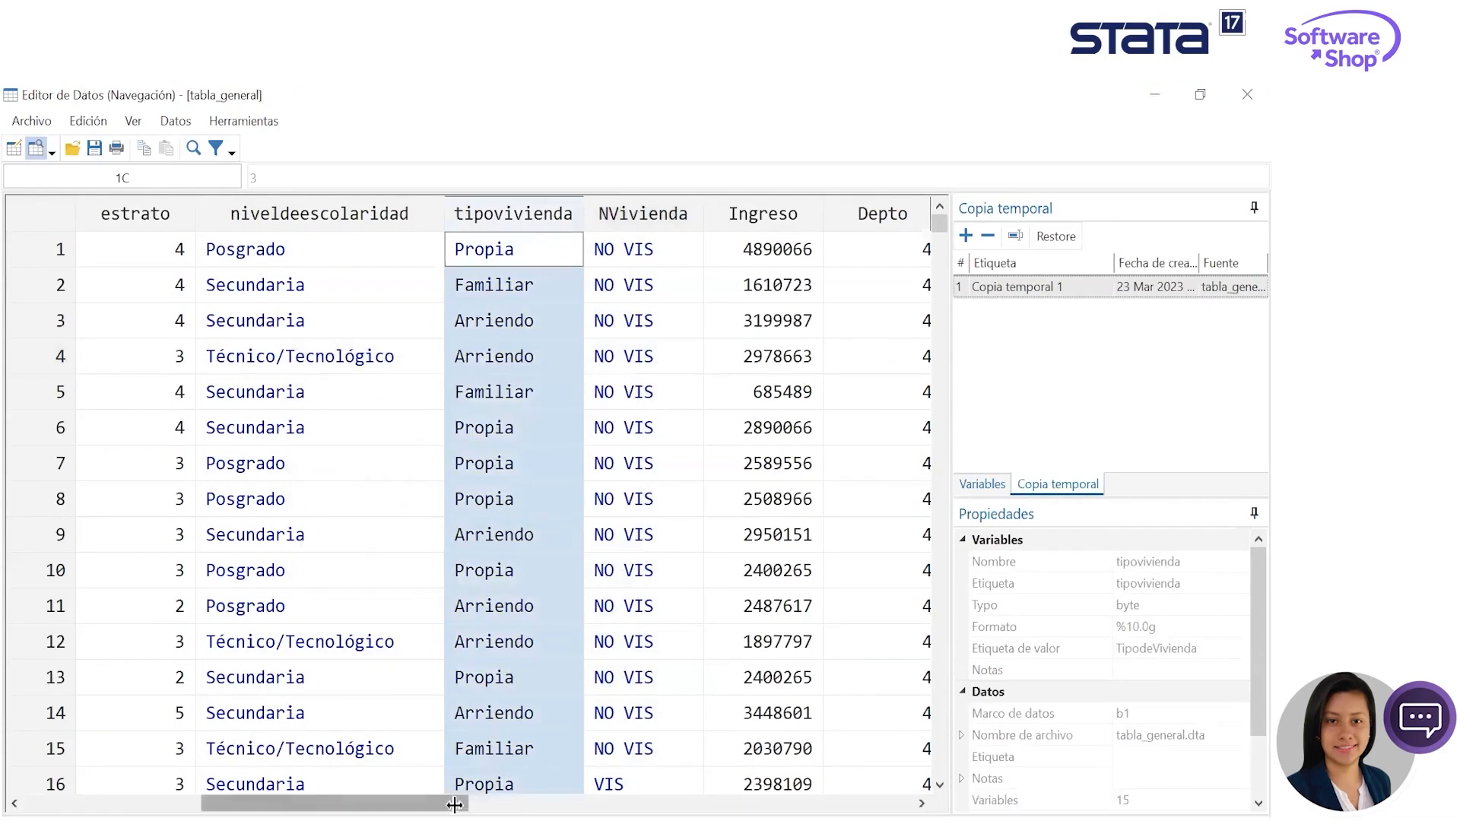
pyautogui.moveTo(455, 805); pyautogui.dragTo(505, 799)
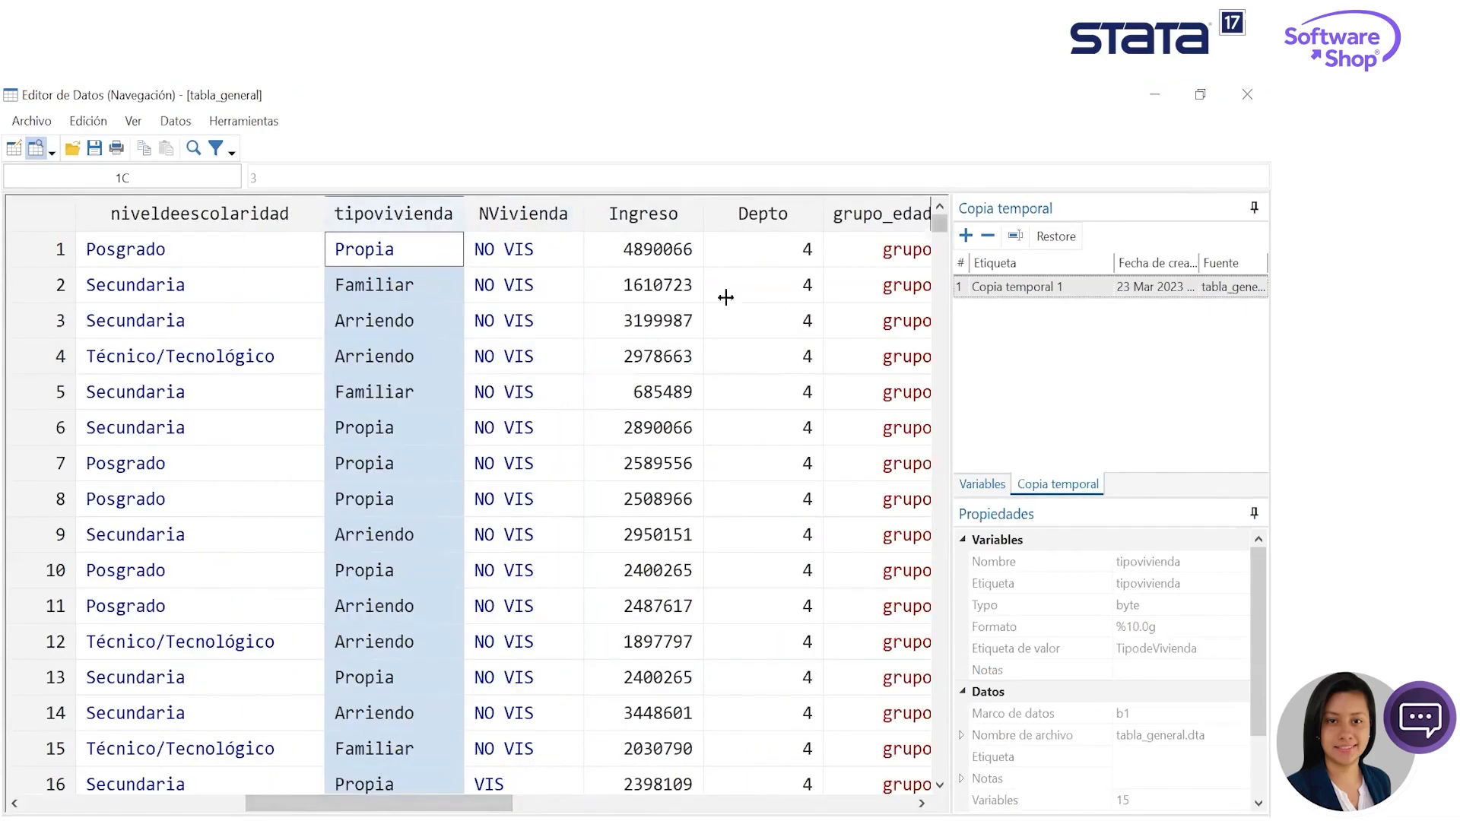
pyautogui.click(643, 213)
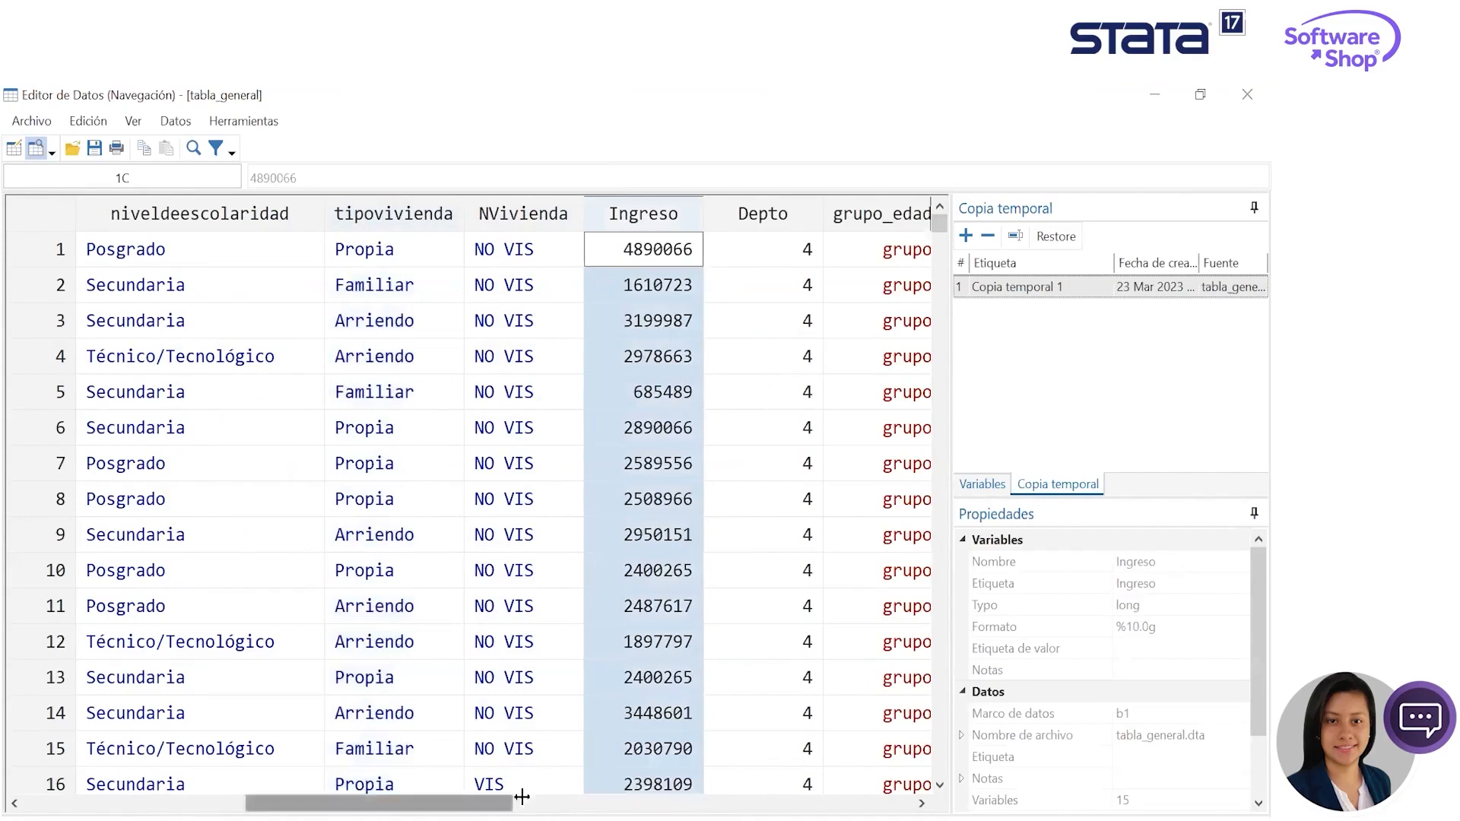
# - Examine the Depto, grupo_edad1, grupo_rec and gen_car columns, comparing text variables with value-labelled ones
pyautogui.moveTo(508, 804); pyautogui.dragTo(553, 803)
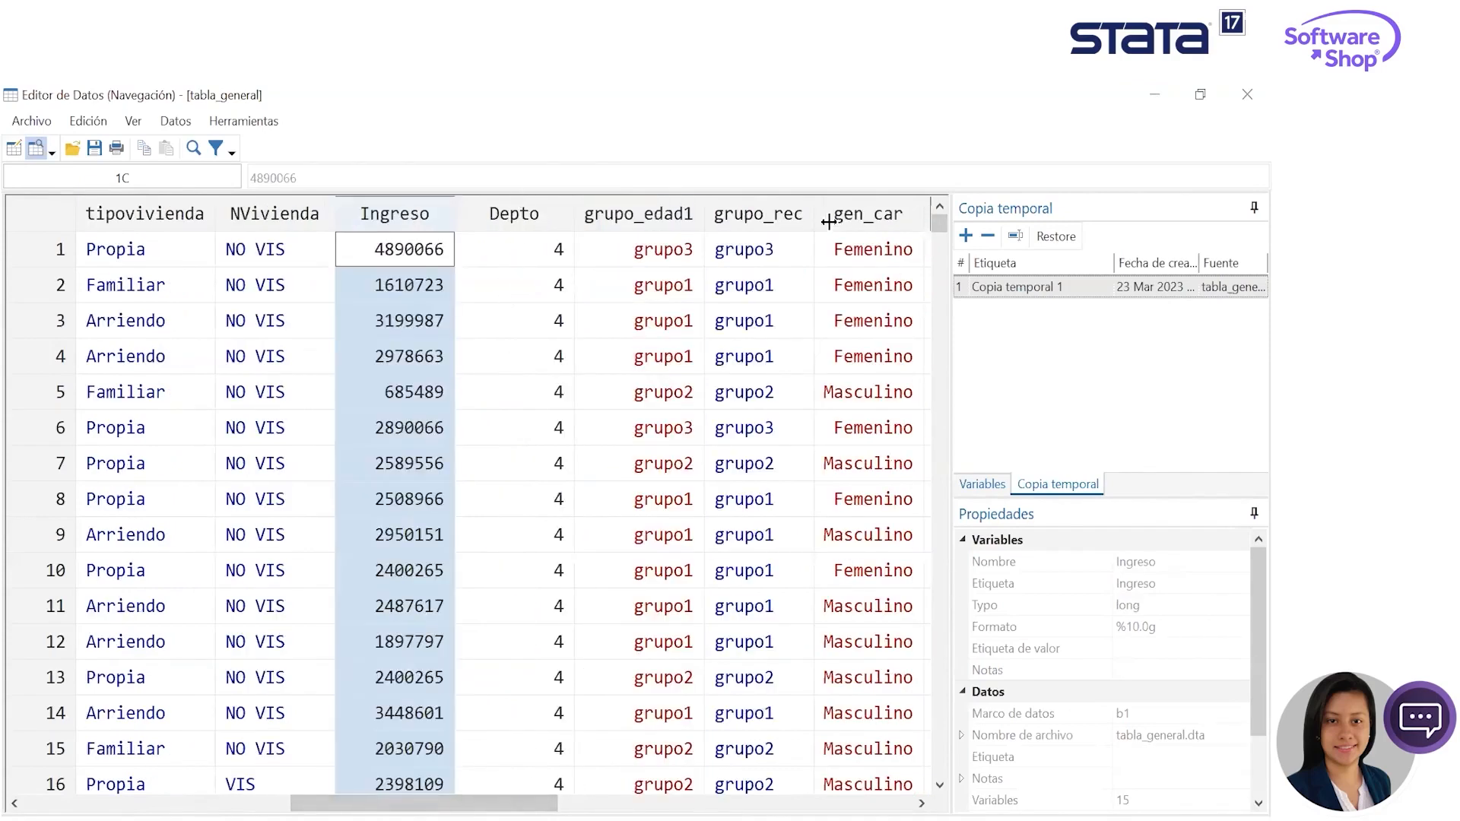
pyautogui.click(542, 222)
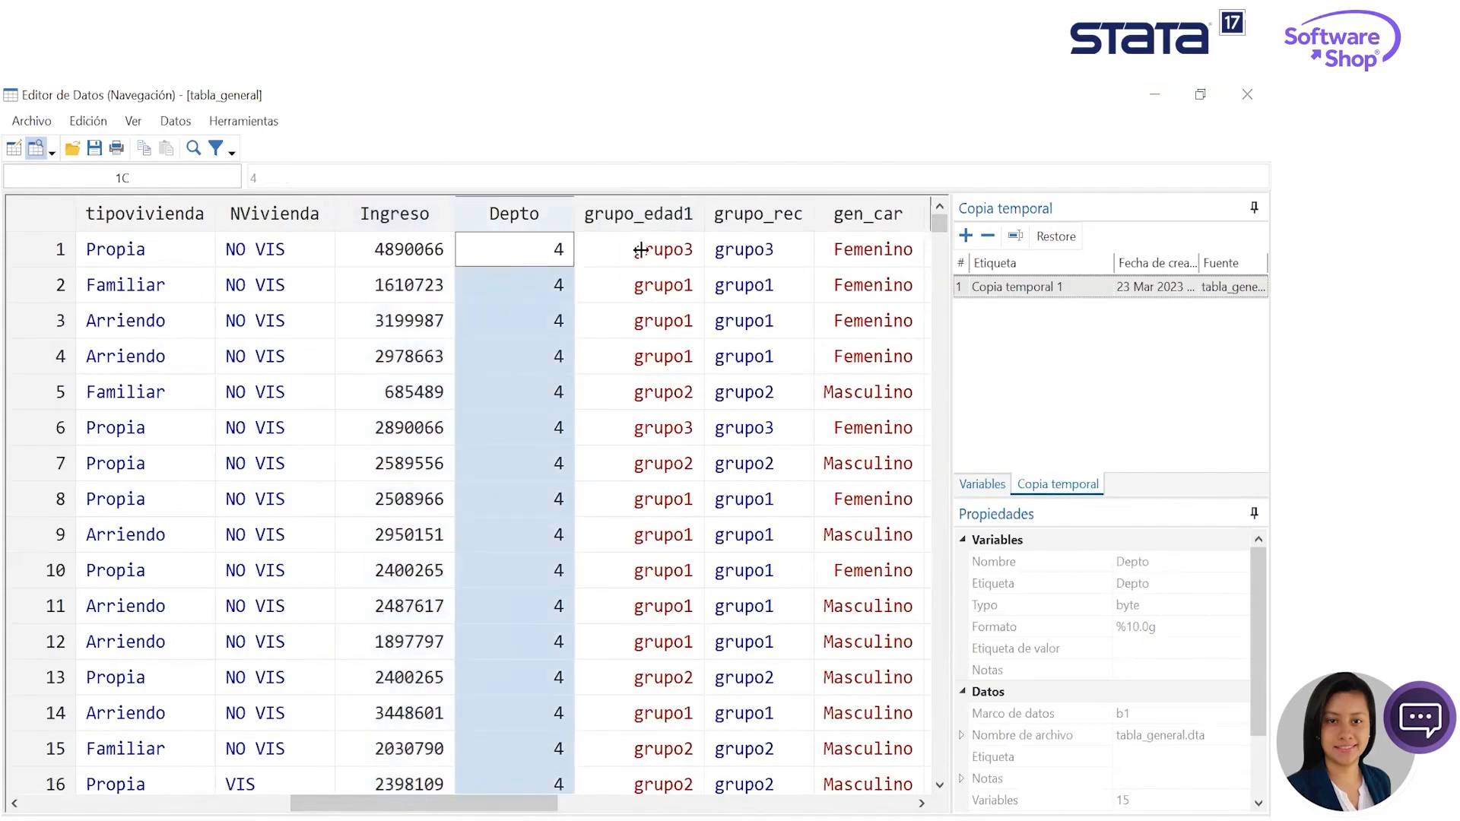
pyautogui.click(655, 213)
pyautogui.click(741, 220)
pyautogui.moveTo(517, 803); pyautogui.dragTo(333, 482)
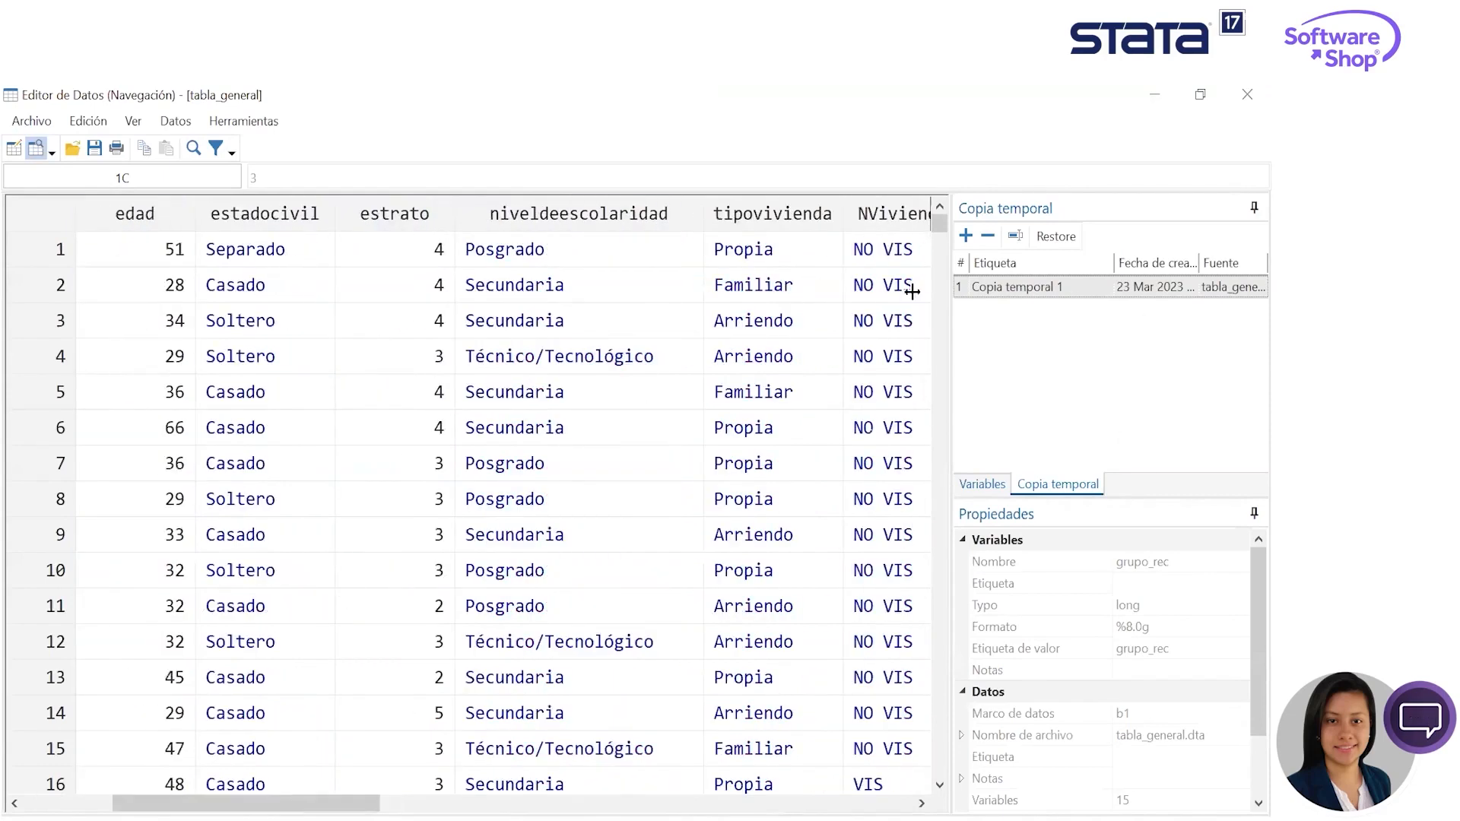
pyautogui.moveTo(476, 804); pyautogui.dragTo(684, 804)
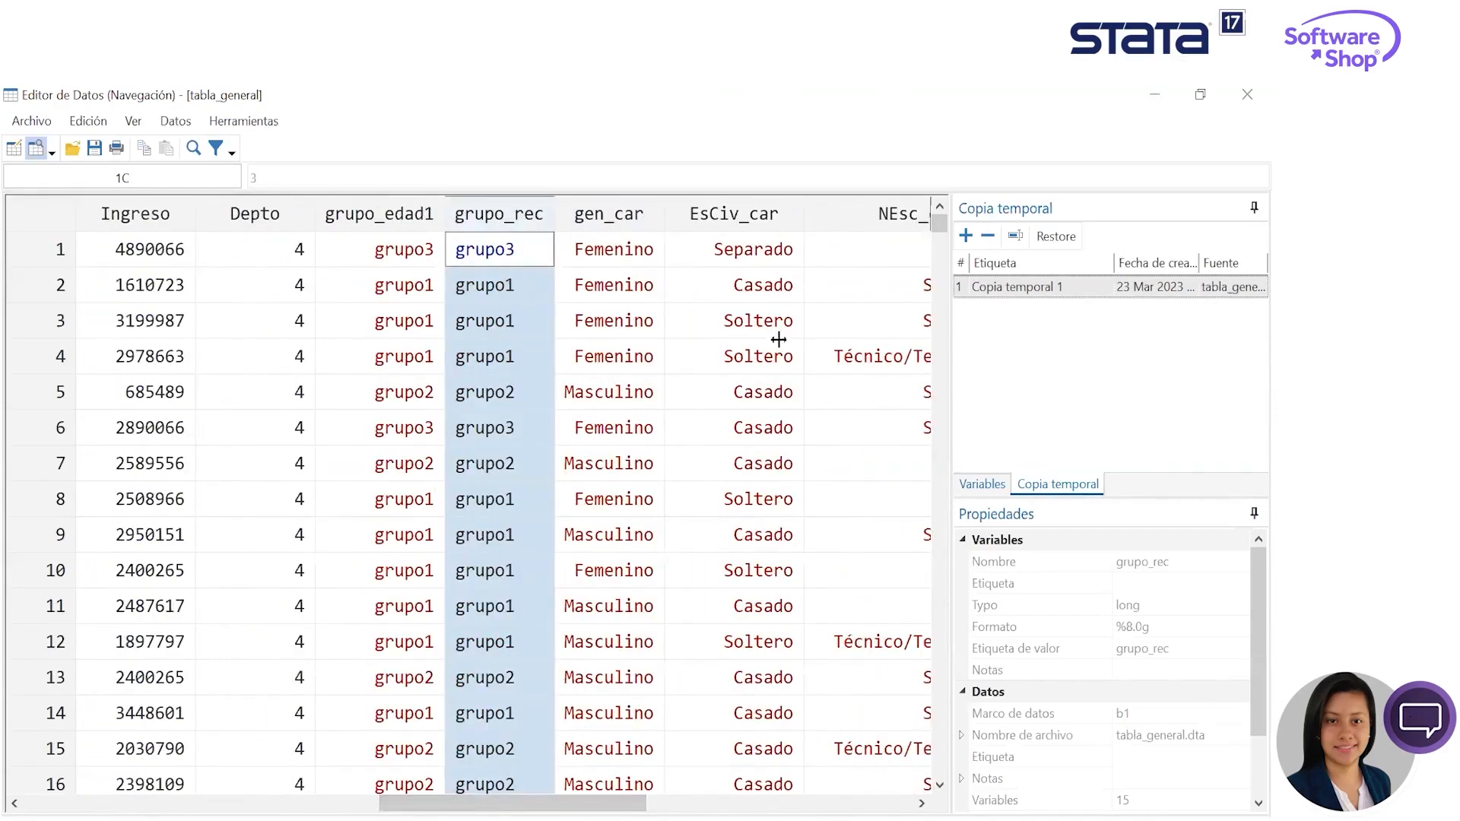
pyautogui.click(651, 327)
pyautogui.click(506, 250)
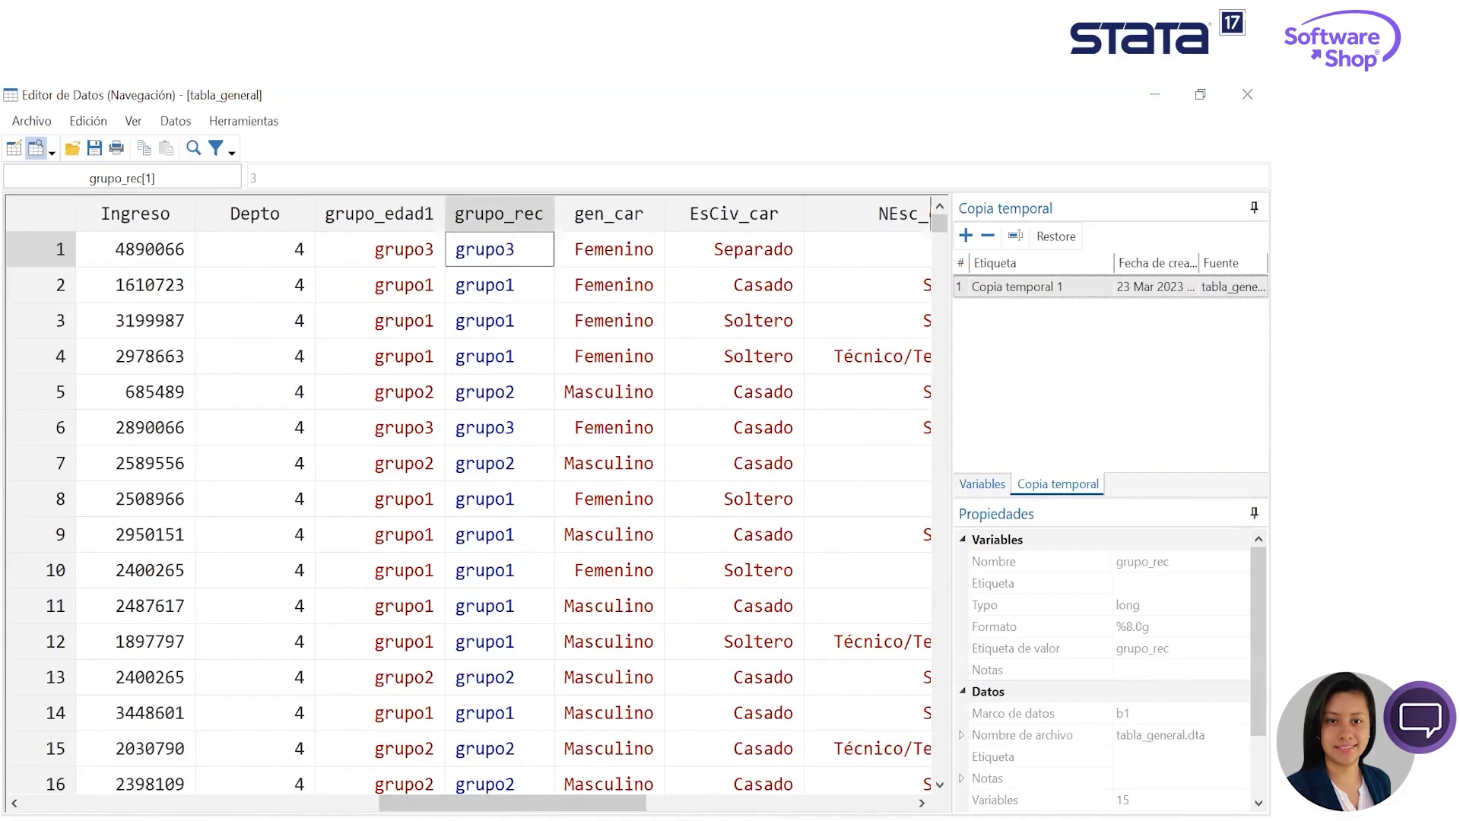
pyautogui.hotkey('alt', 'Tab')
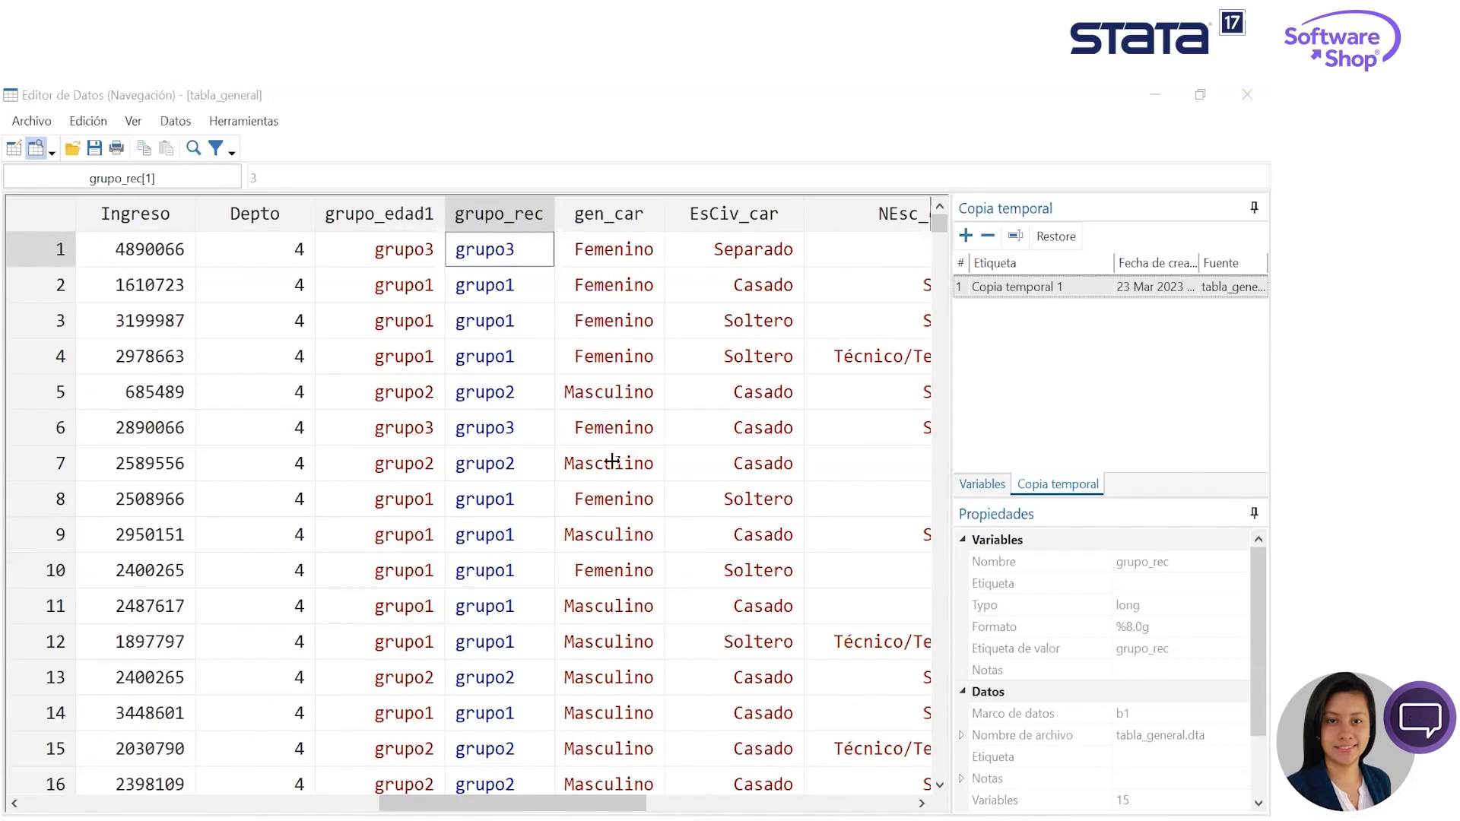
pyautogui.click(632, 356)
pyautogui.click(621, 476)
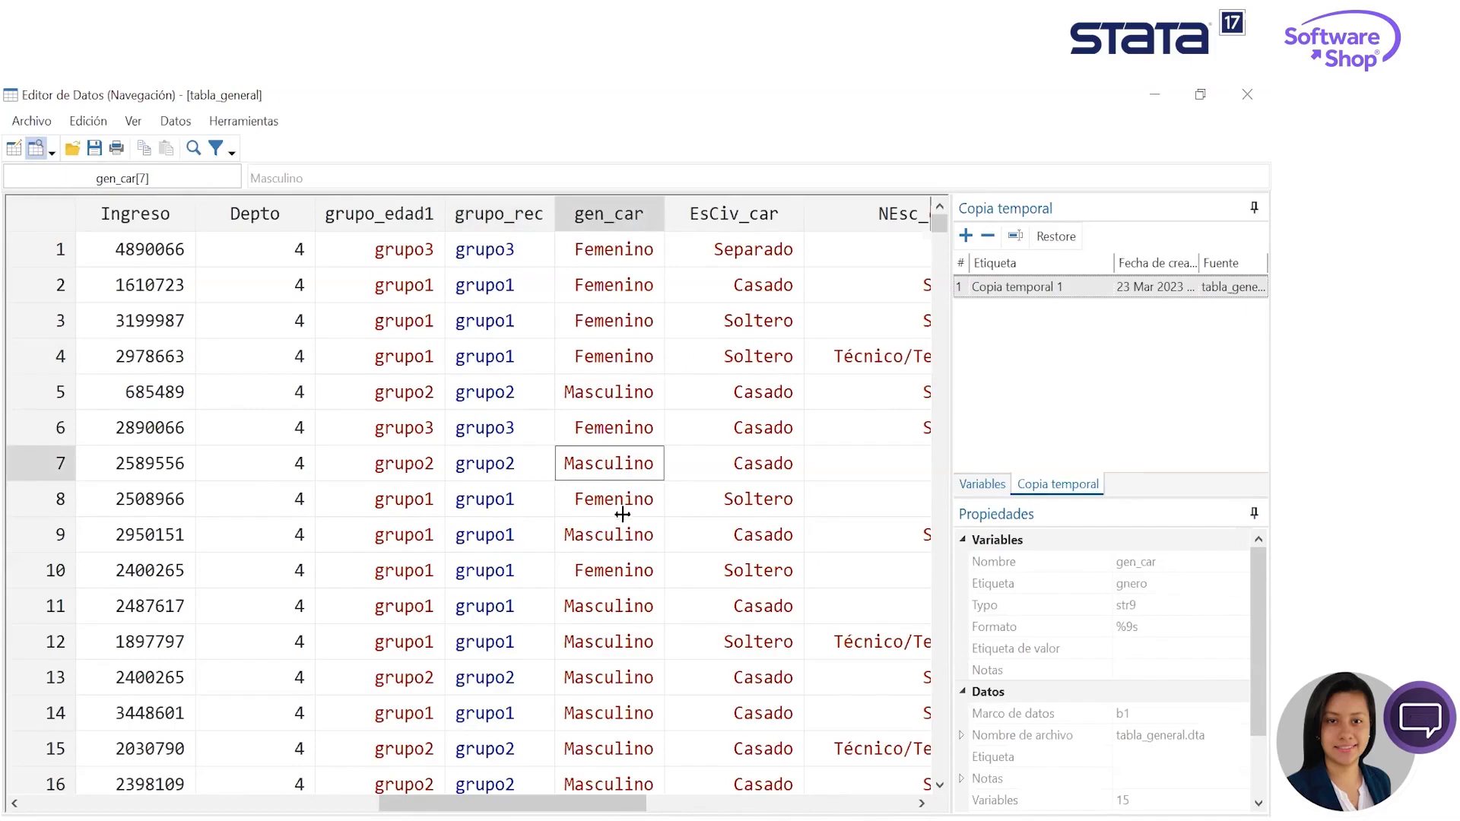
# - Examine the numeric values and properties of the Ingreso and edad variables
pyautogui.click(150, 283)
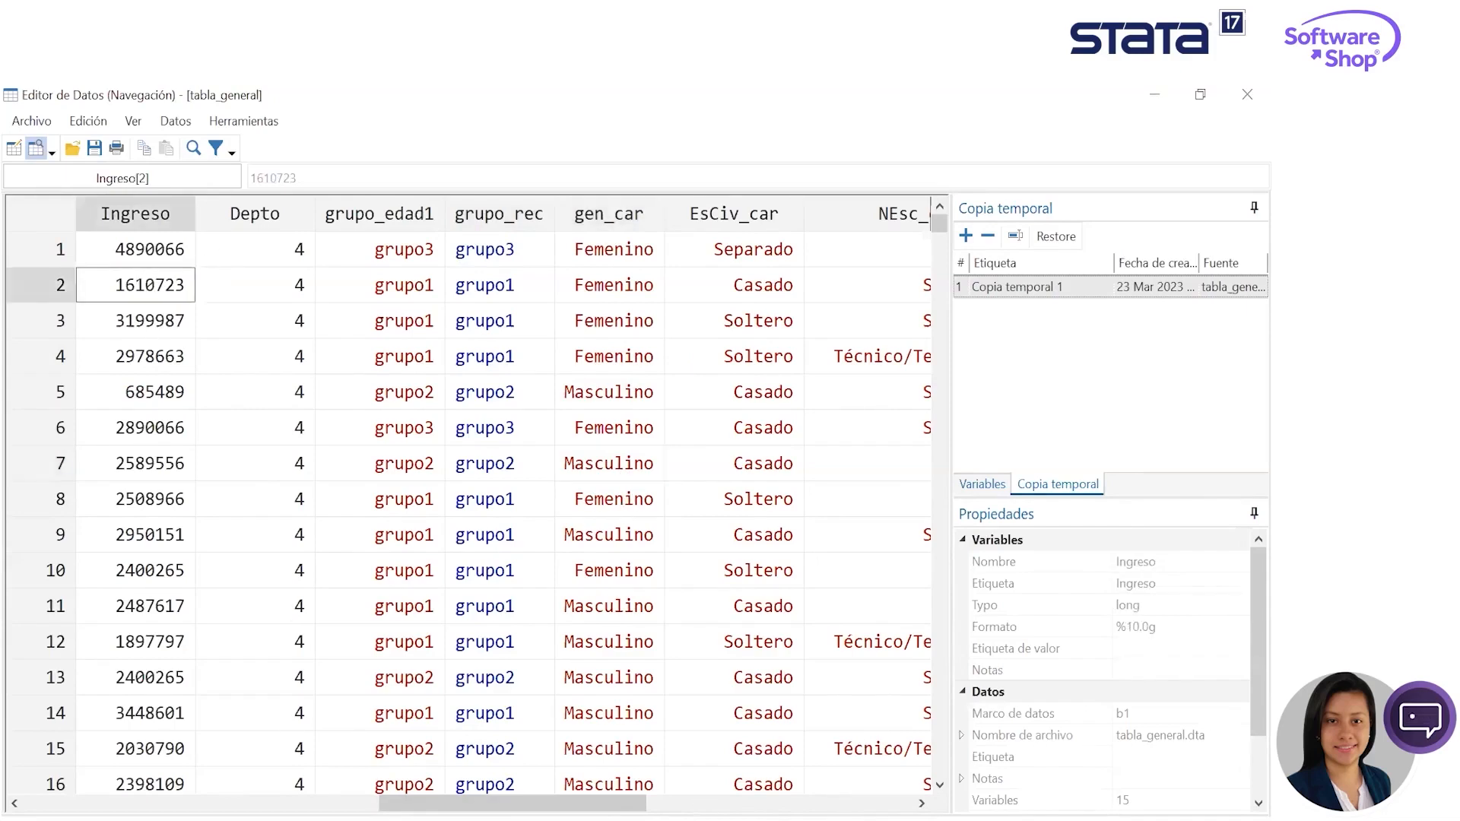
pyautogui.moveTo(526, 802); pyautogui.dragTo(440, 797)
pyautogui.click(420, 252)
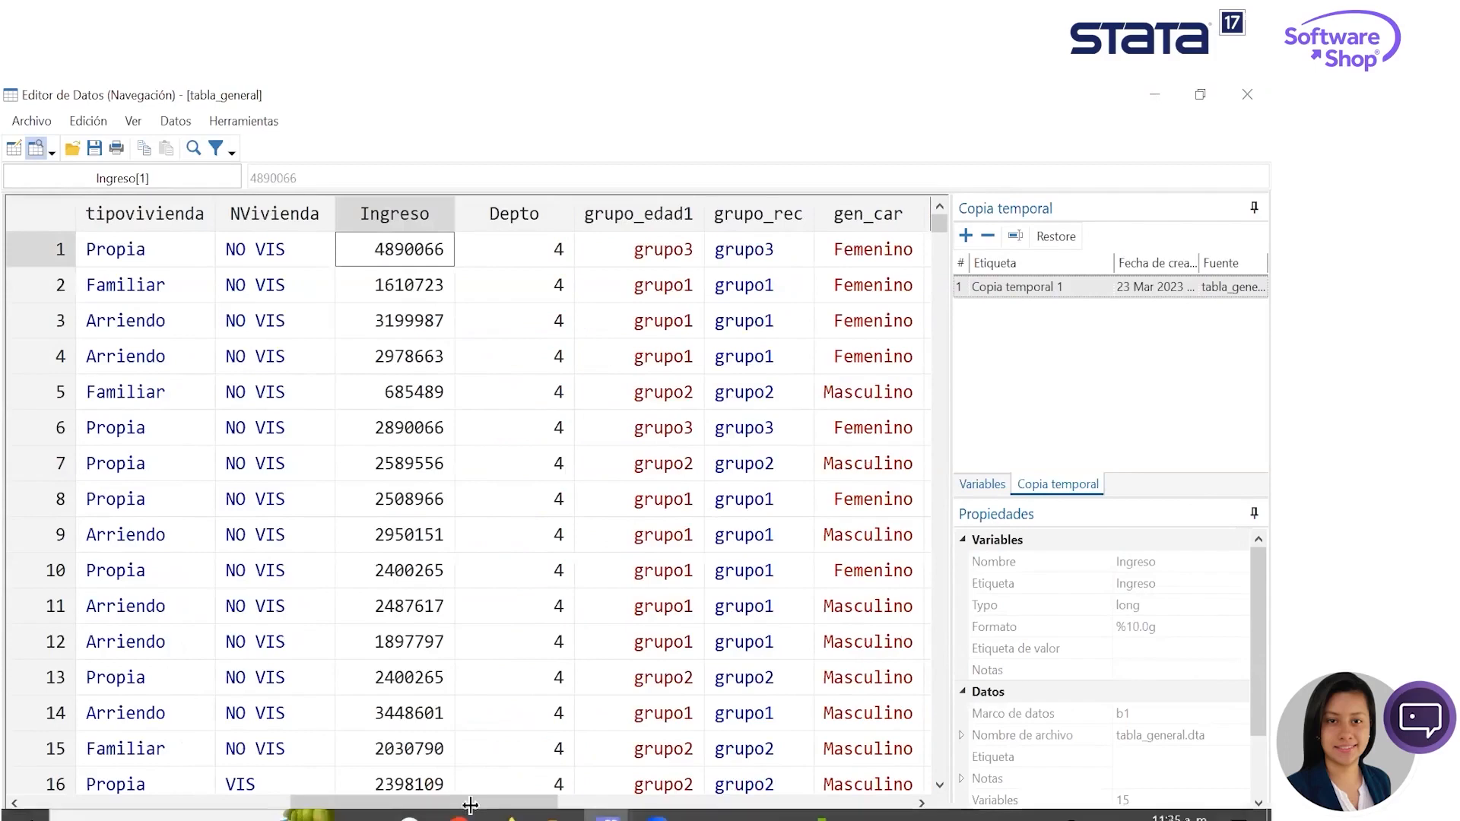
pyautogui.hscroll(-4, 231, 490)
pyautogui.click(158, 283)
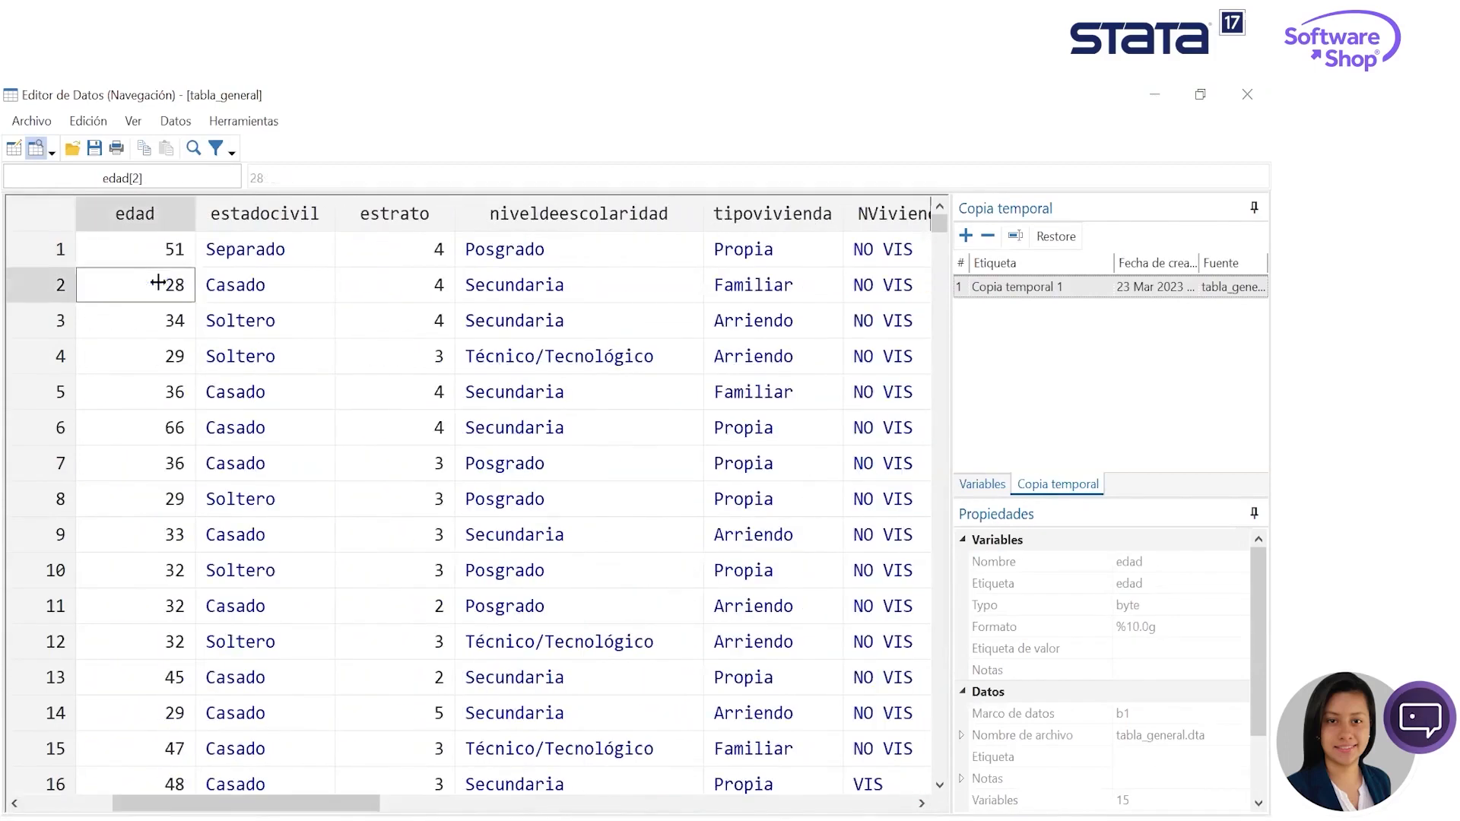
pyautogui.click(131, 581)
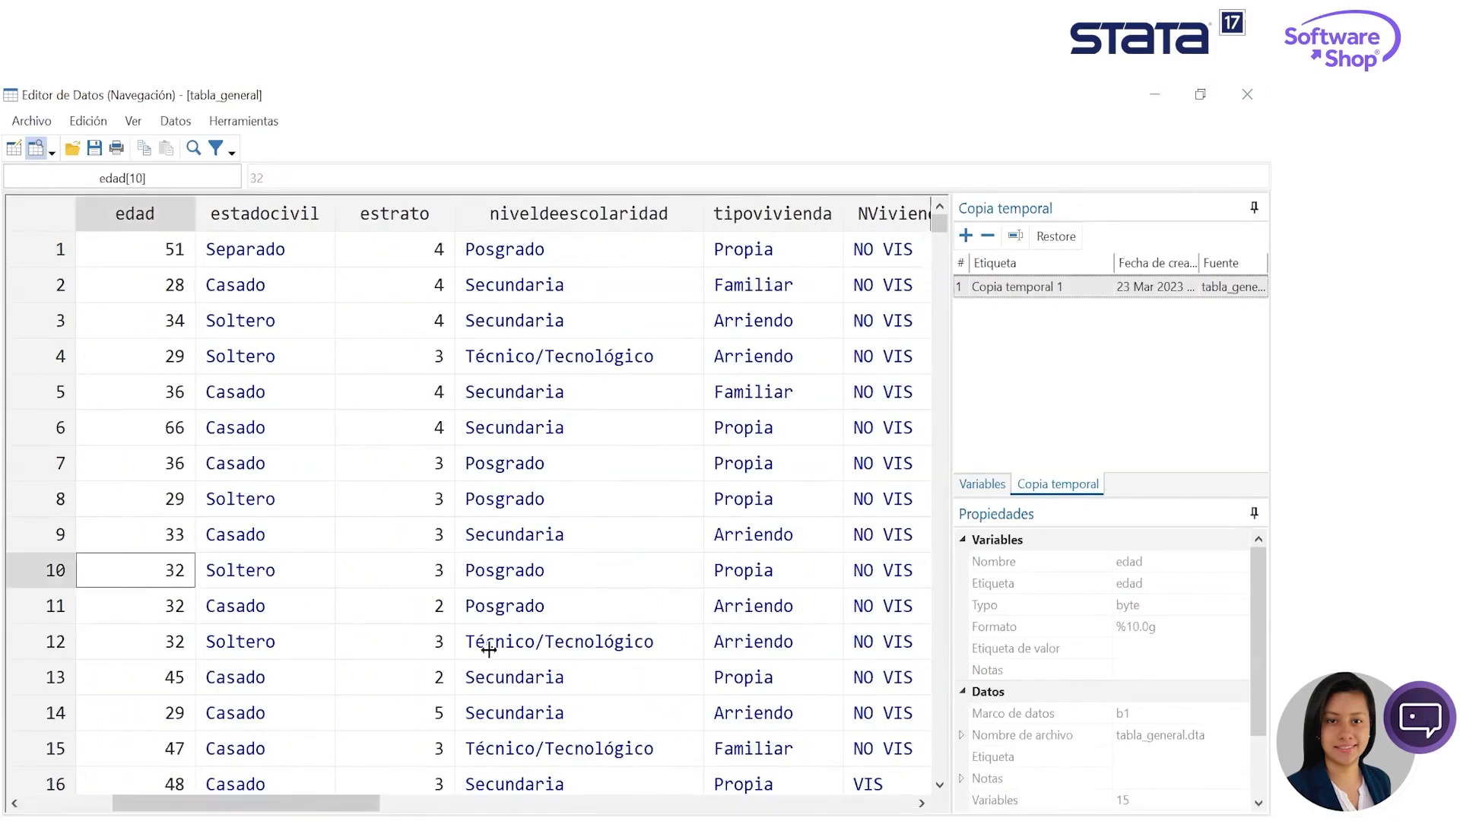
pyautogui.moveTo(294, 802); pyautogui.dragTo(240, 799)
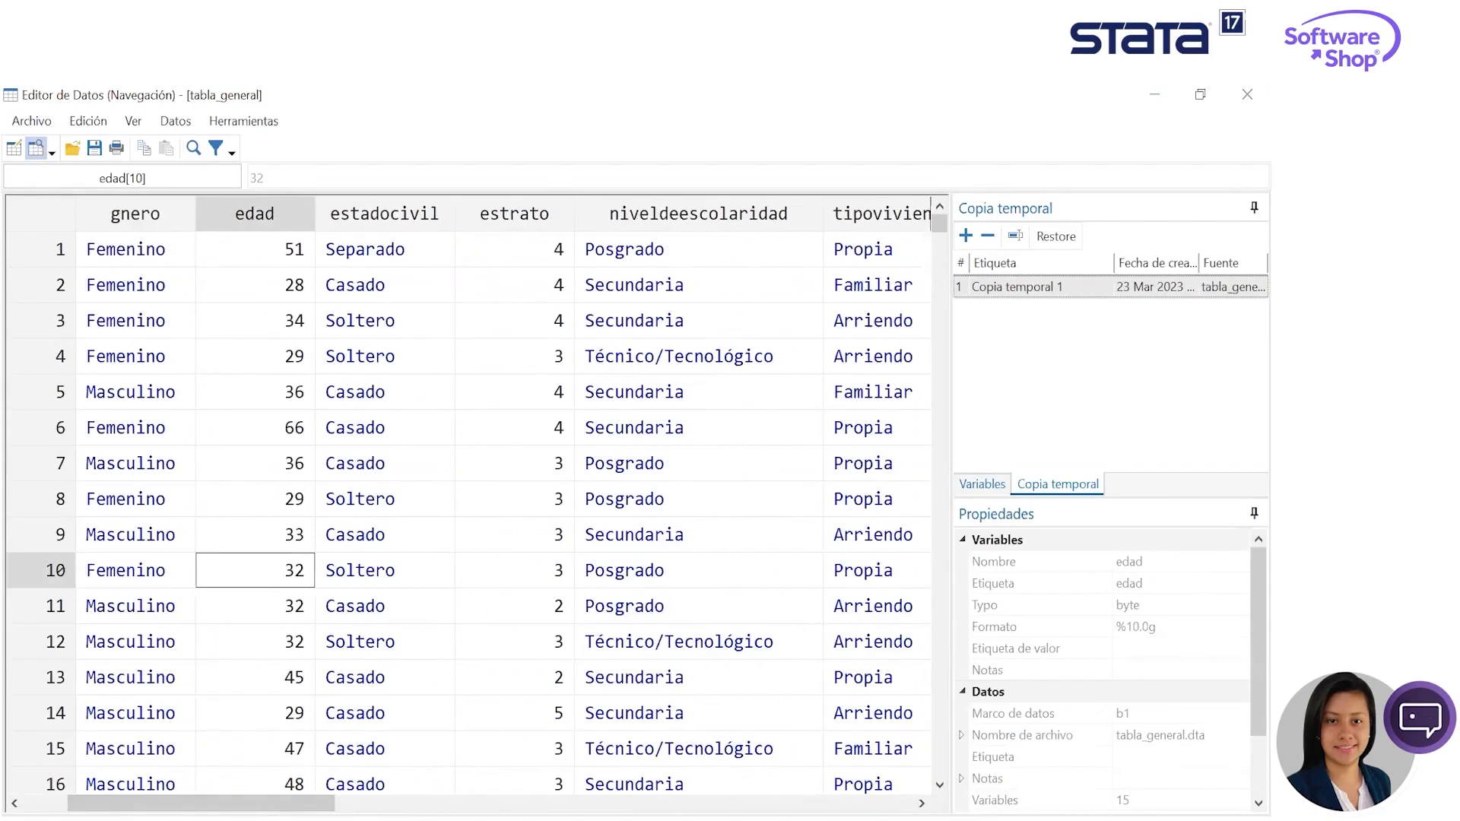
# - Review the estadocivil and estrato columns and several labelled values of niveldeescolaridad
pyautogui.click(394, 213)
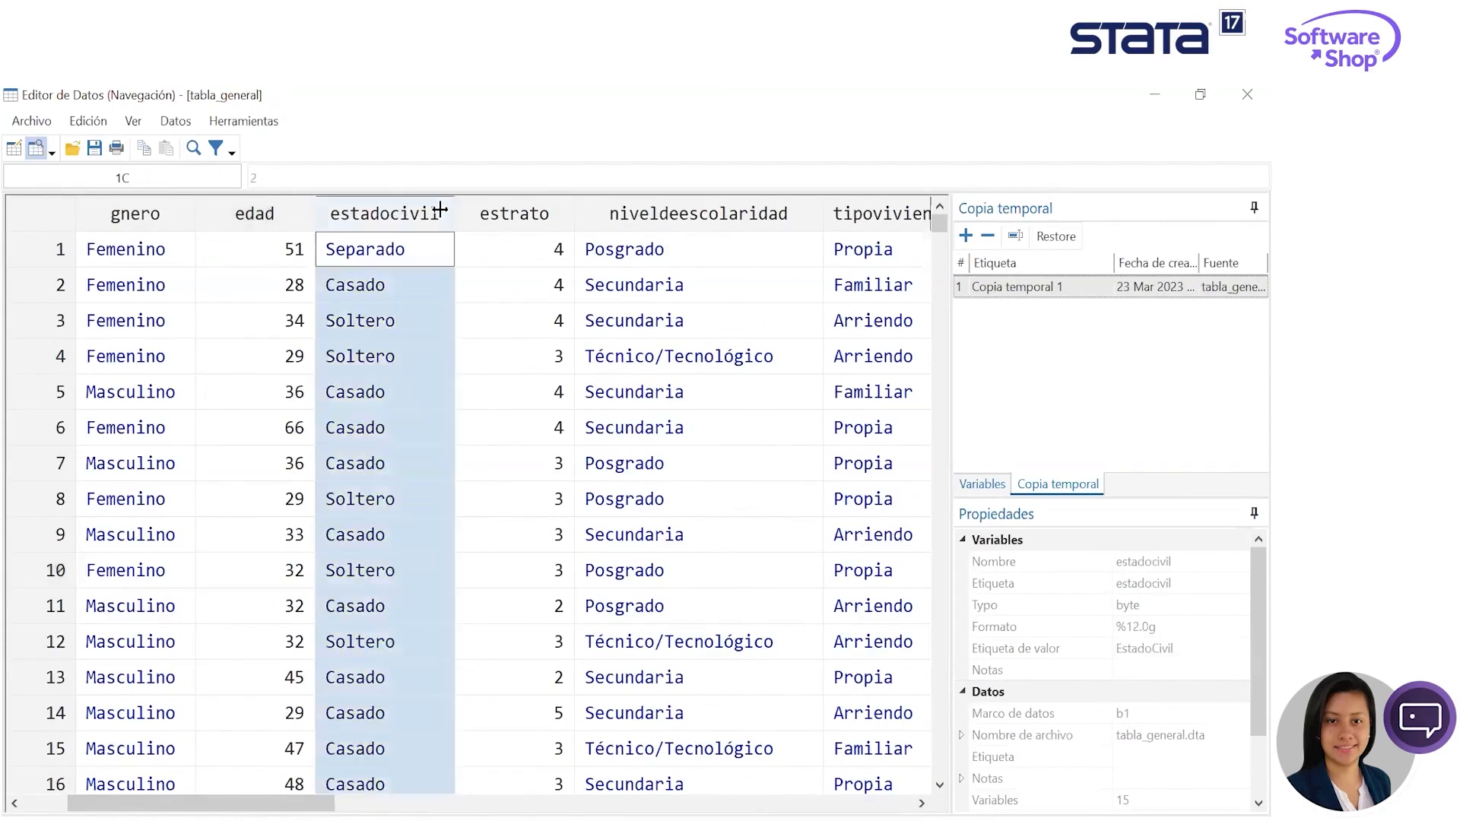
pyautogui.click(543, 214)
pyautogui.click(643, 430)
pyautogui.click(646, 513)
pyautogui.click(666, 323)
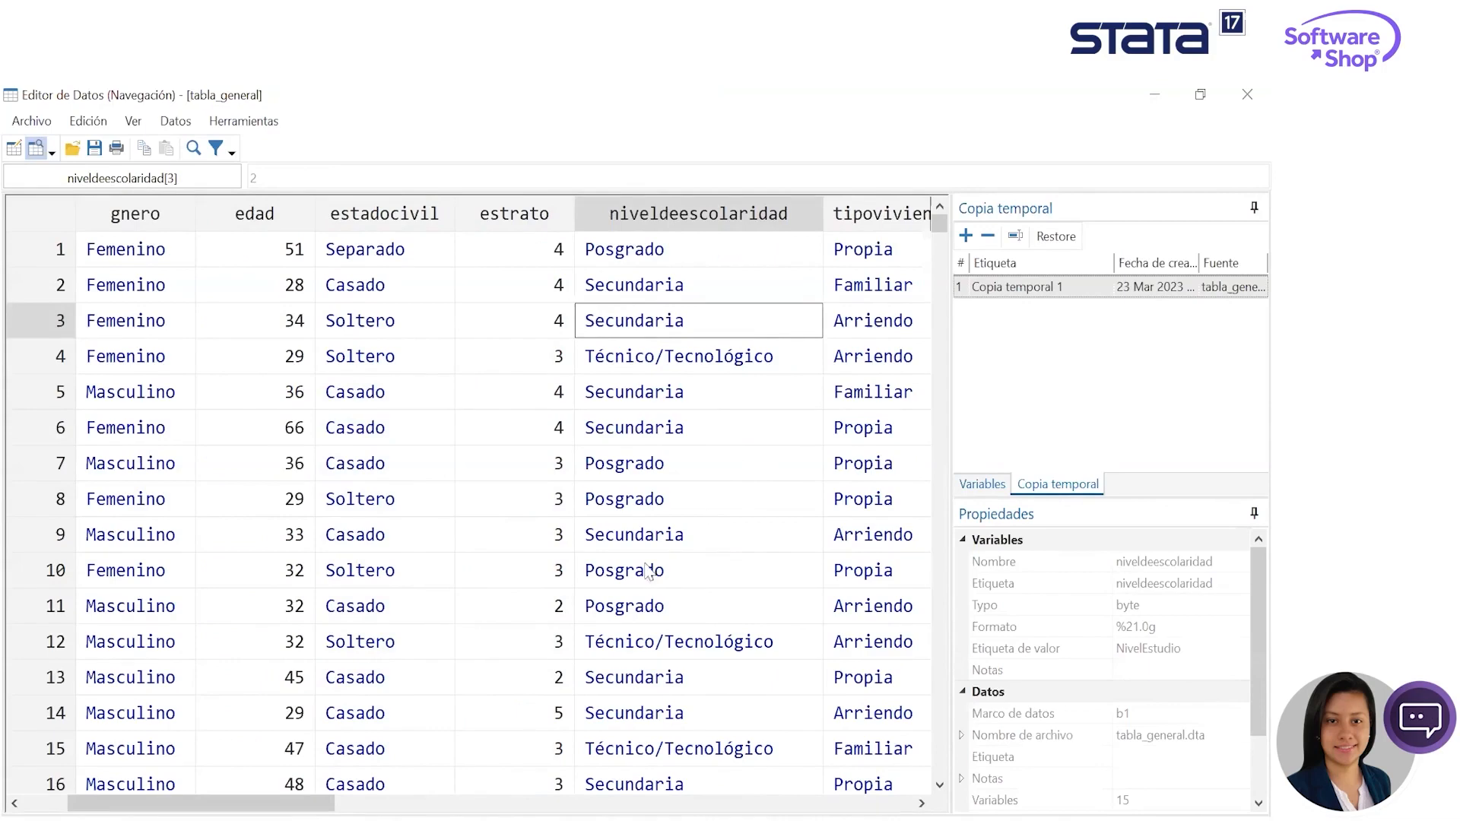
pyautogui.moveTo(327, 803); pyautogui.dragTo(503, 803)
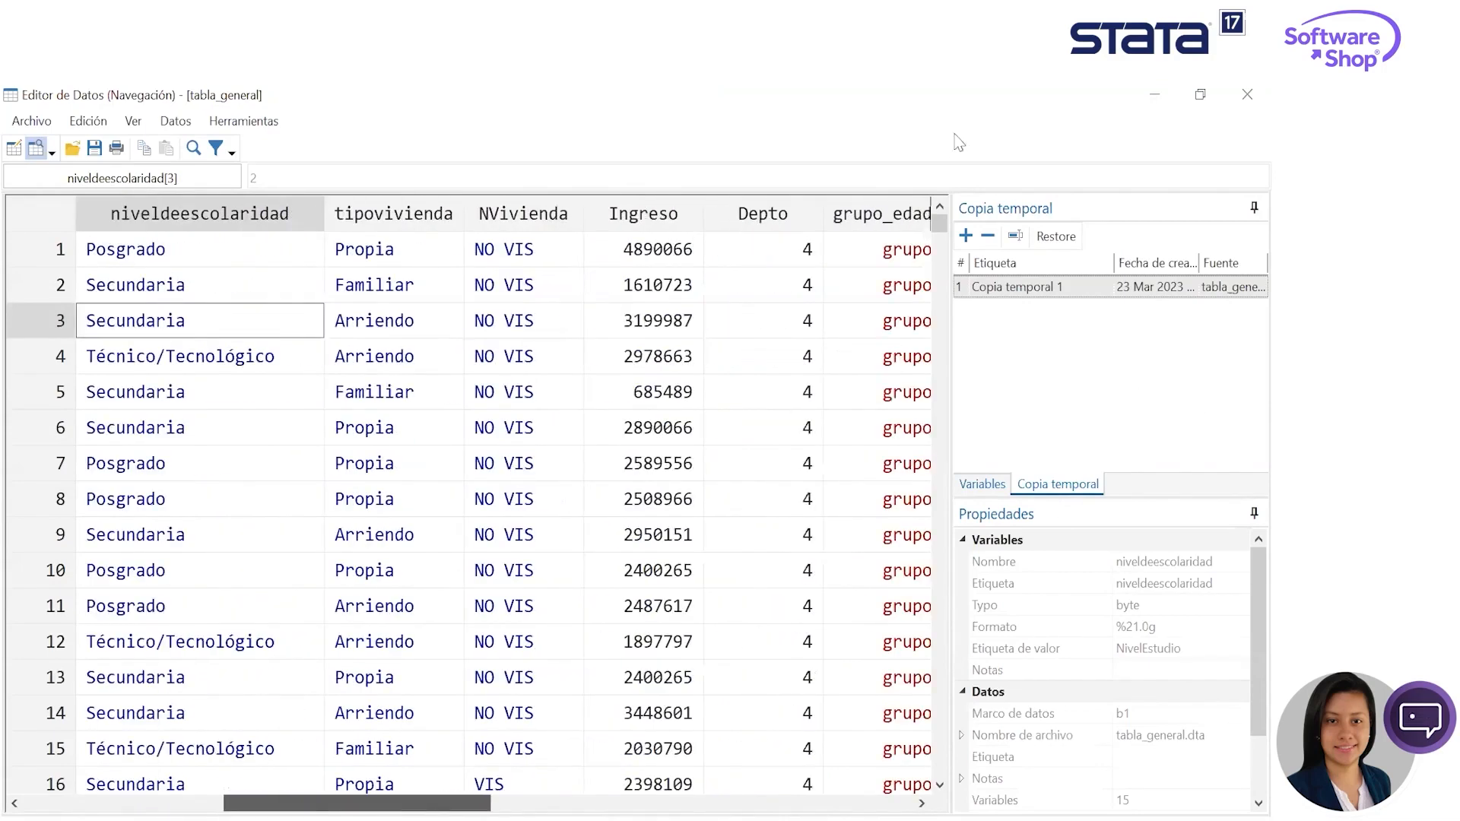
pyautogui.moveTo(292, 803); pyautogui.dragTo(159, 803)
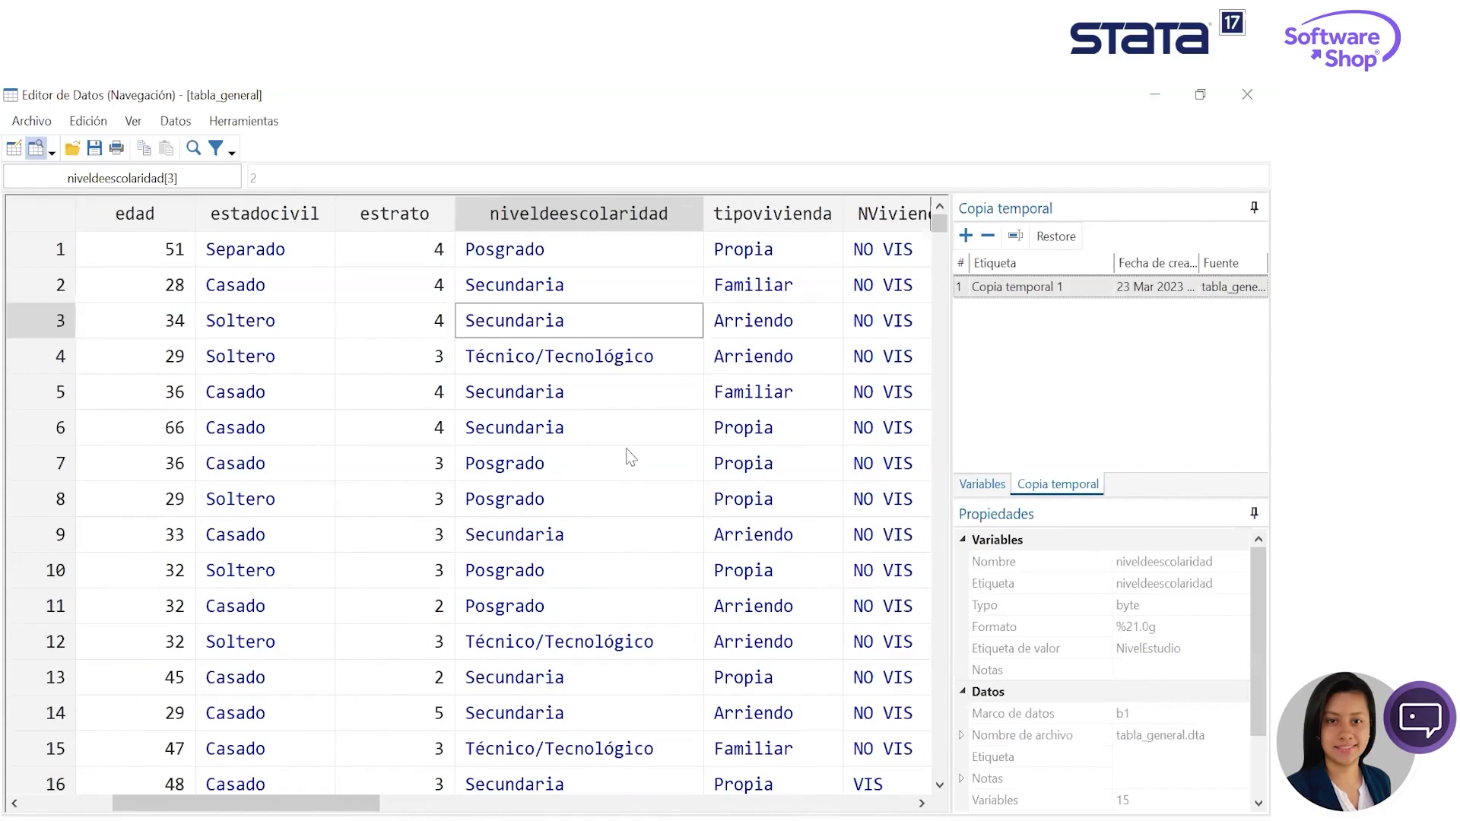
pyautogui.click(567, 431)
pyautogui.click(564, 572)
pyautogui.click(570, 657)
pyautogui.moveTo(578, 749); pyautogui.dragTo(581, 717)
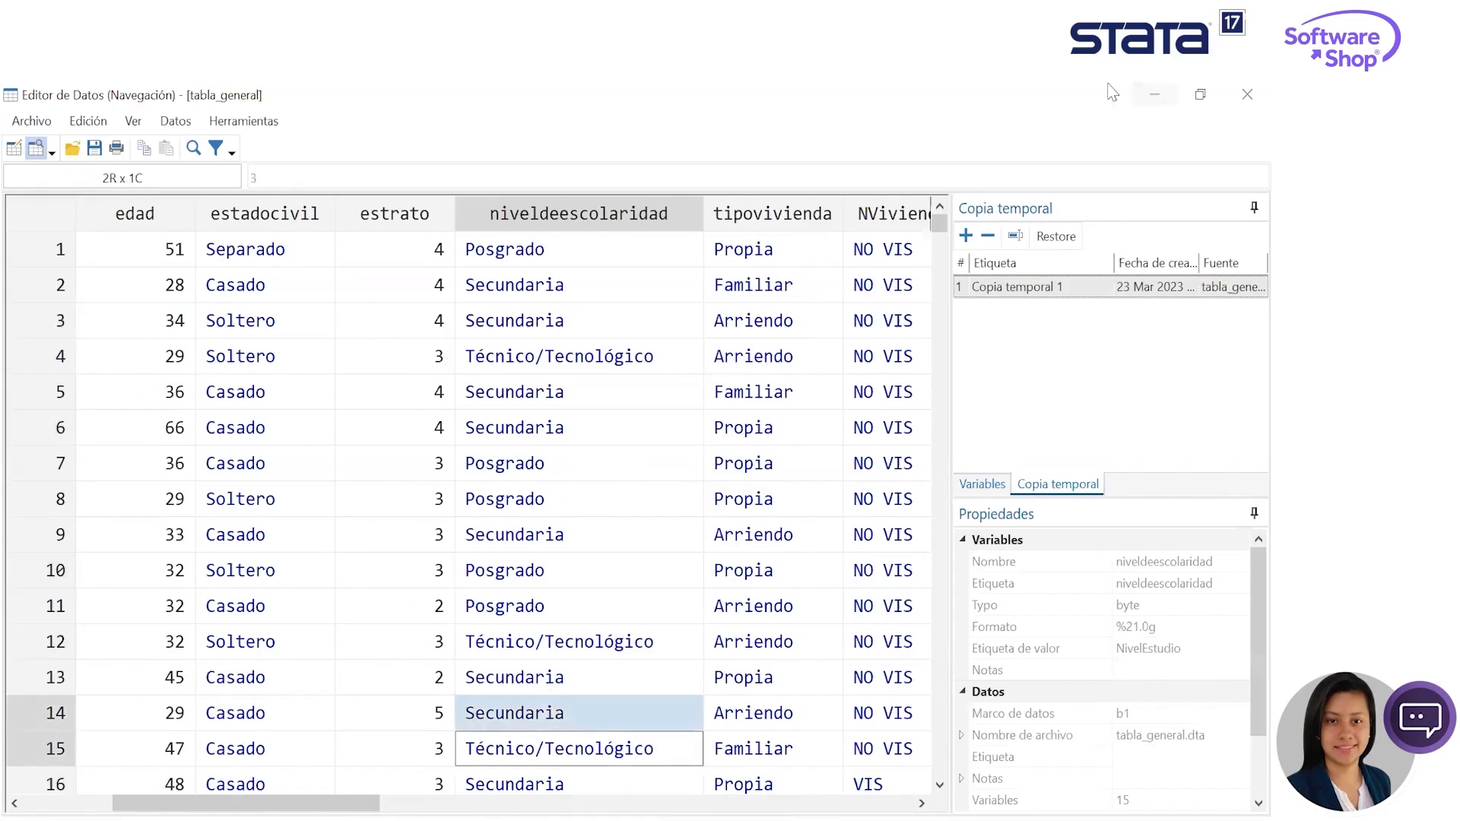
# - Minimize the Data Editor and open the Variables Manager for tabla_general
pyautogui.click(1158, 94)
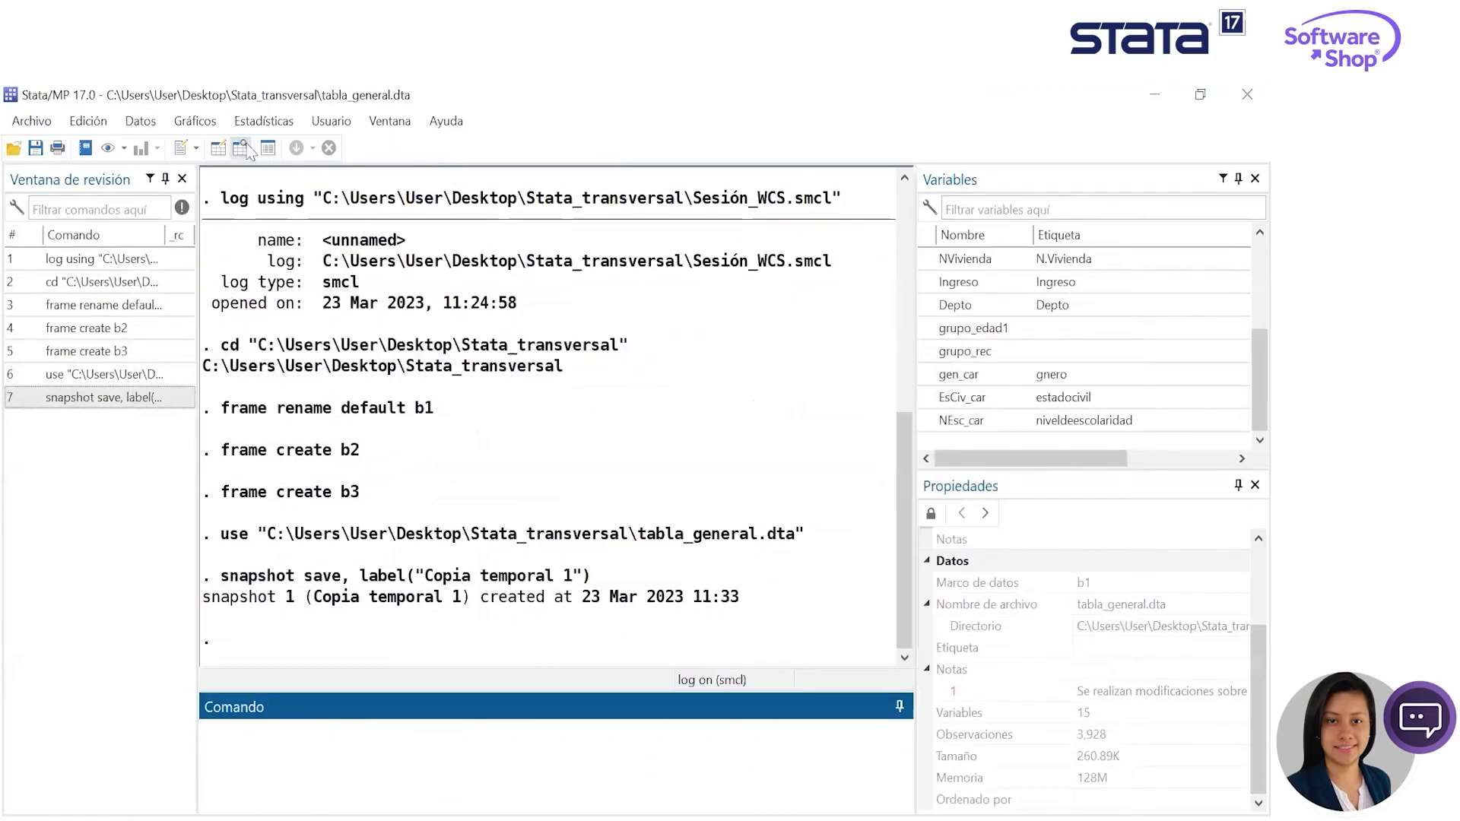
pyautogui.click(268, 149)
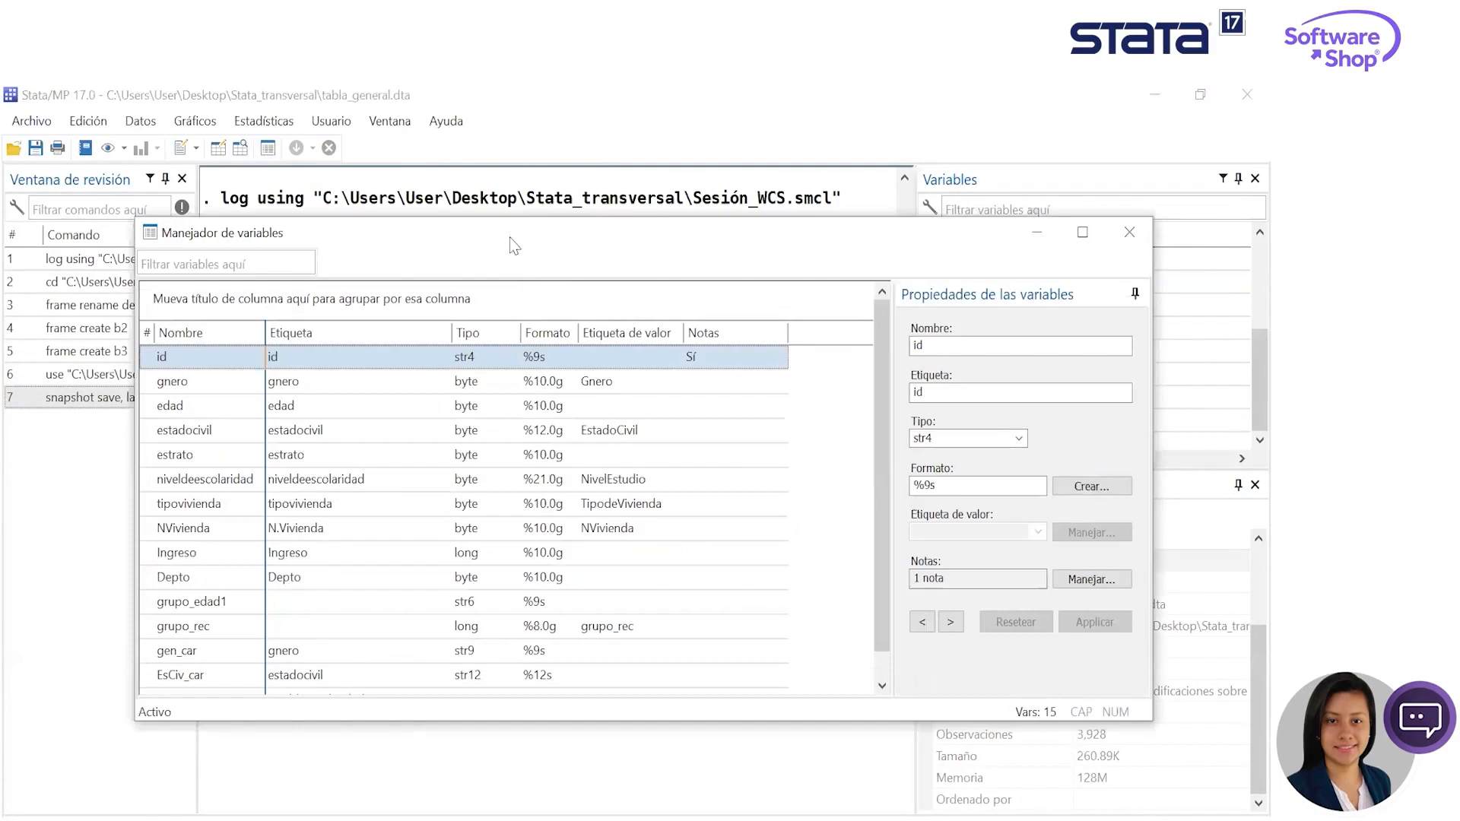
# - Open the value label manager for the estadocivil variable and expand EstadoCivil to review its categories
pyautogui.moveTo(524, 232); pyautogui.dragTo(532, 176)
pyautogui.moveTo(887, 320); pyautogui.dragTo(883, 376)
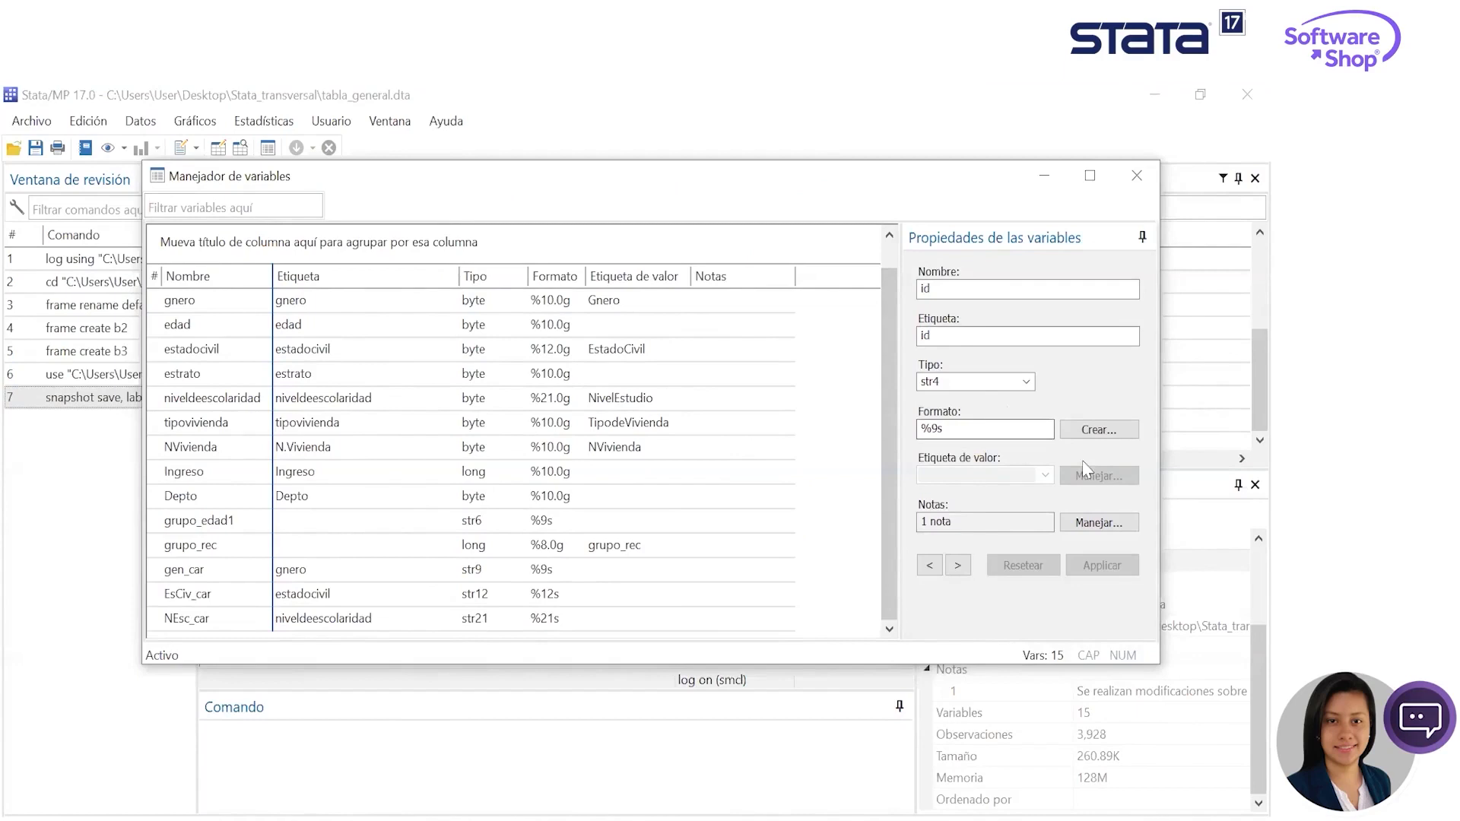
pyautogui.click(635, 355)
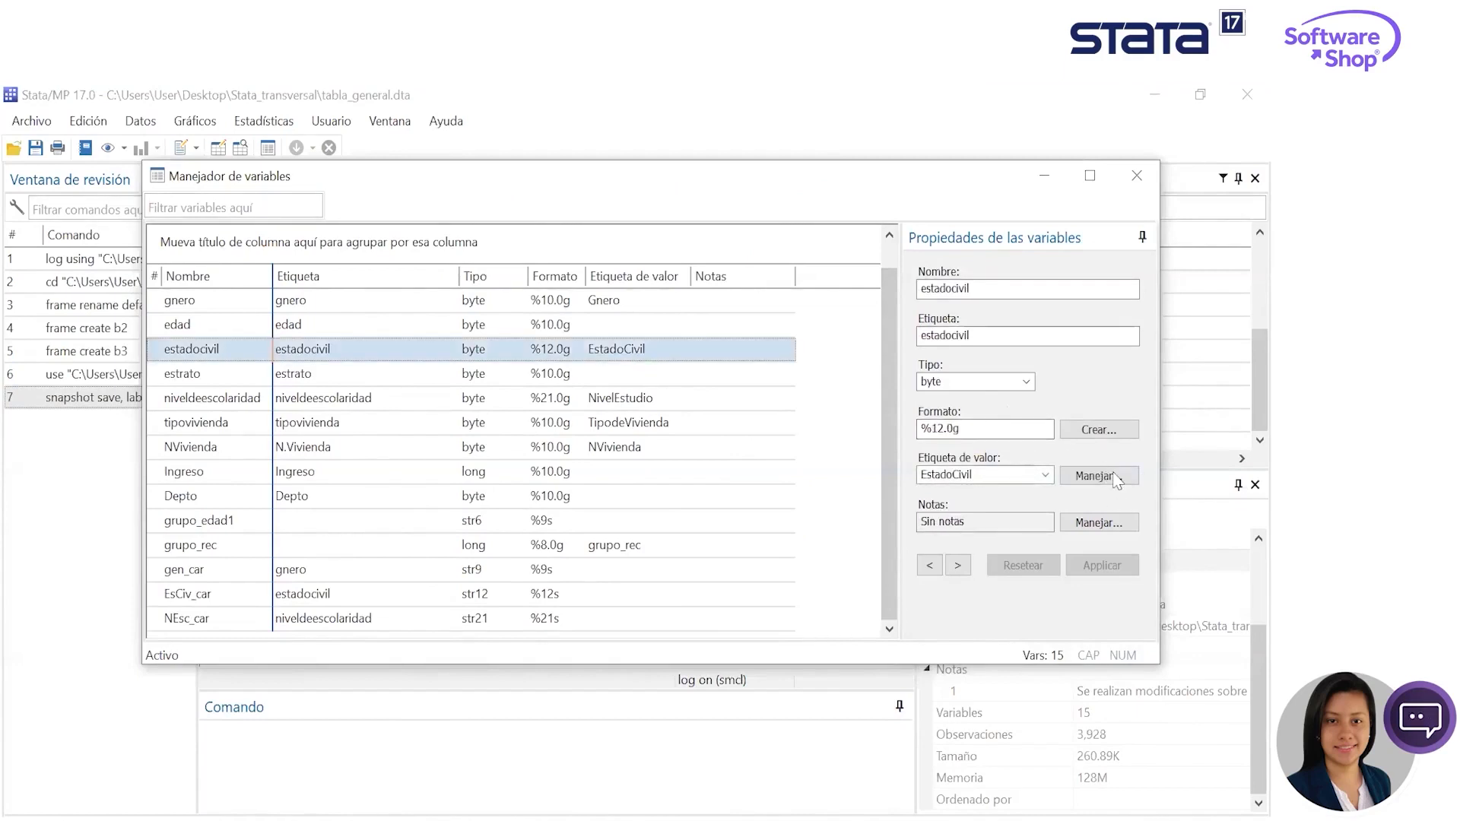
pyautogui.click(1083, 479)
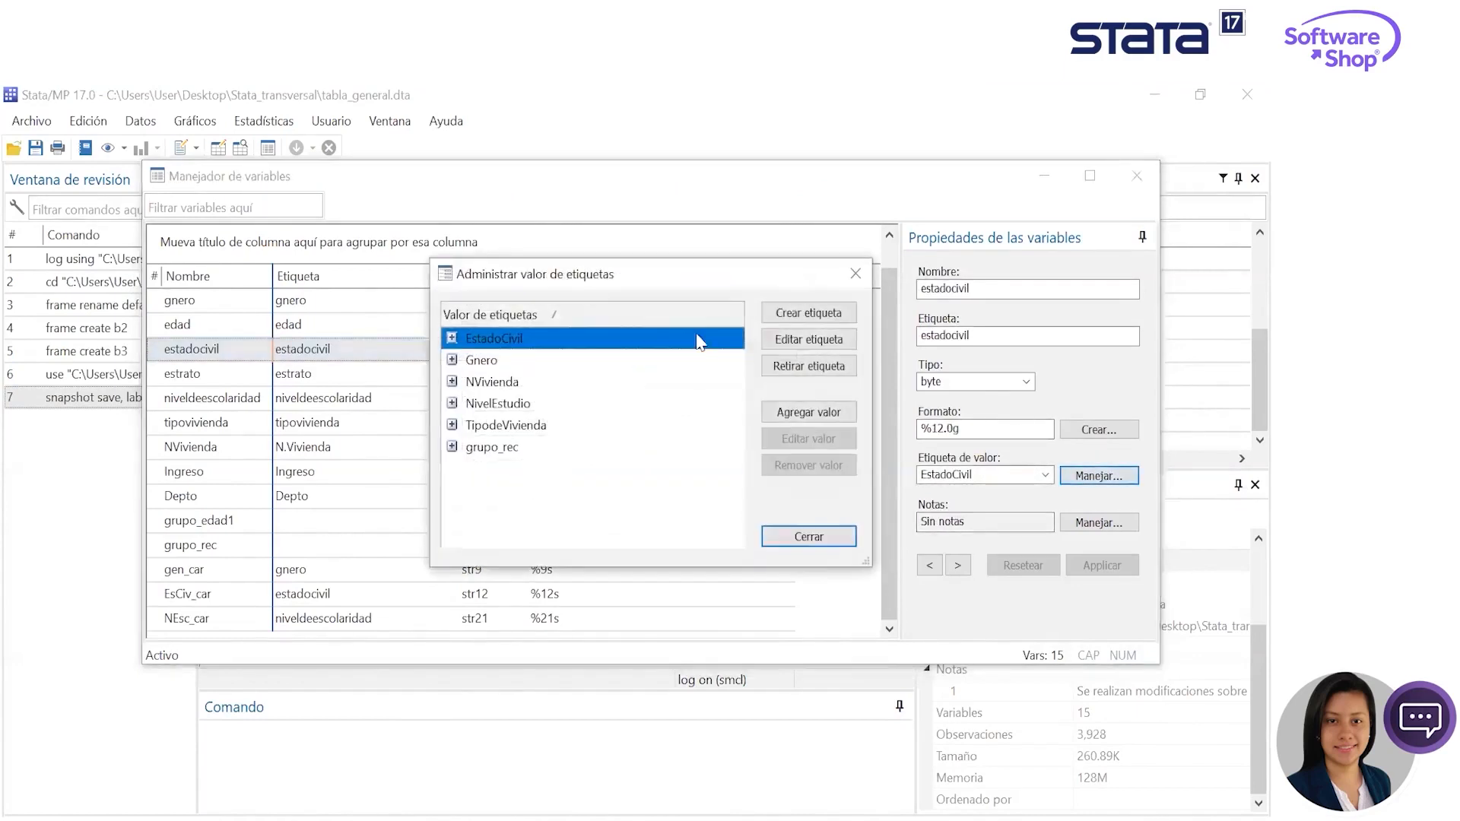
pyautogui.click(451, 337)
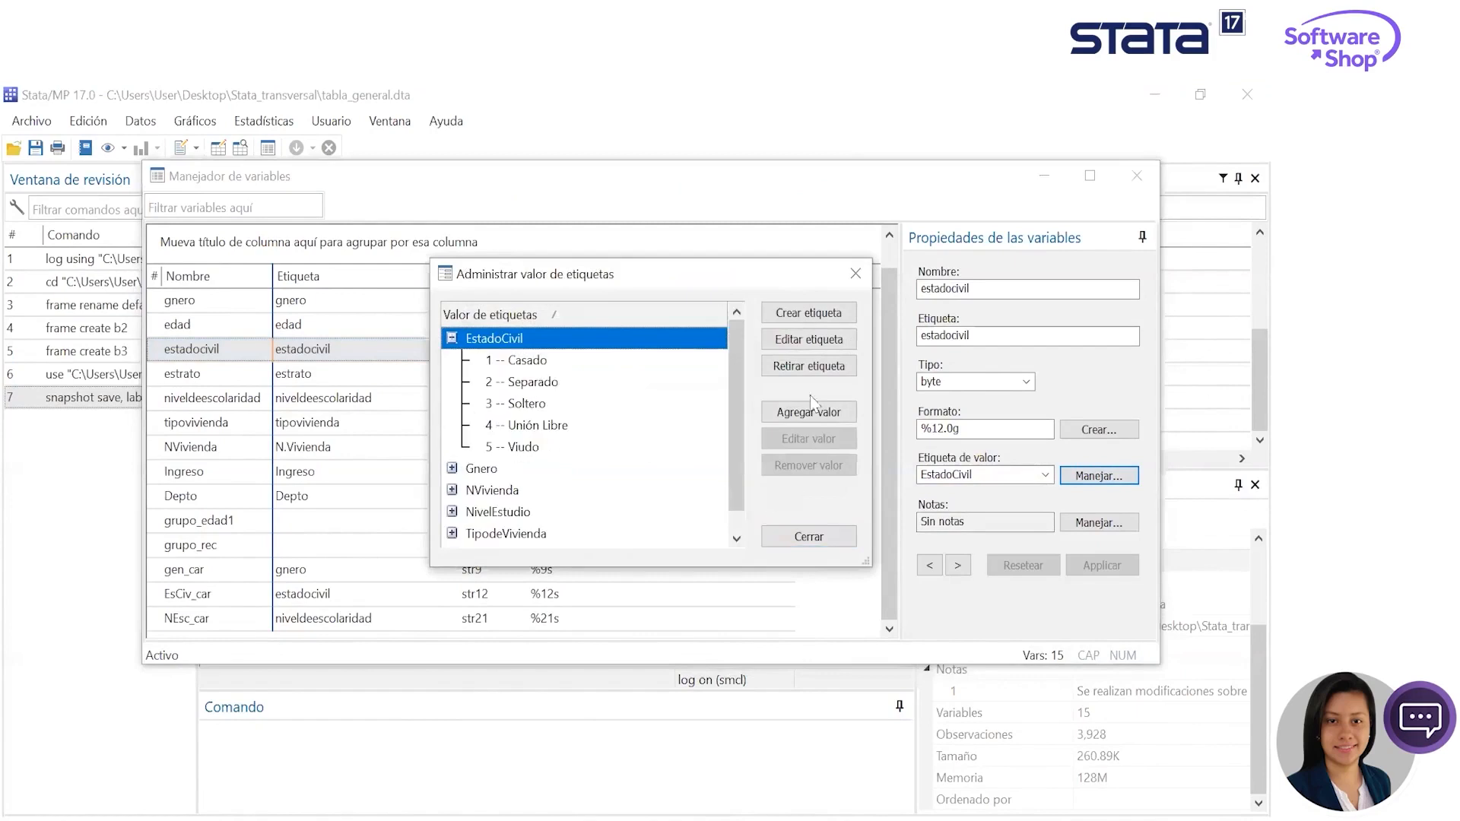
# - Create a value label named ejemplo with 1 as femenino and 2 as Masculino
pyautogui.click(817, 314)
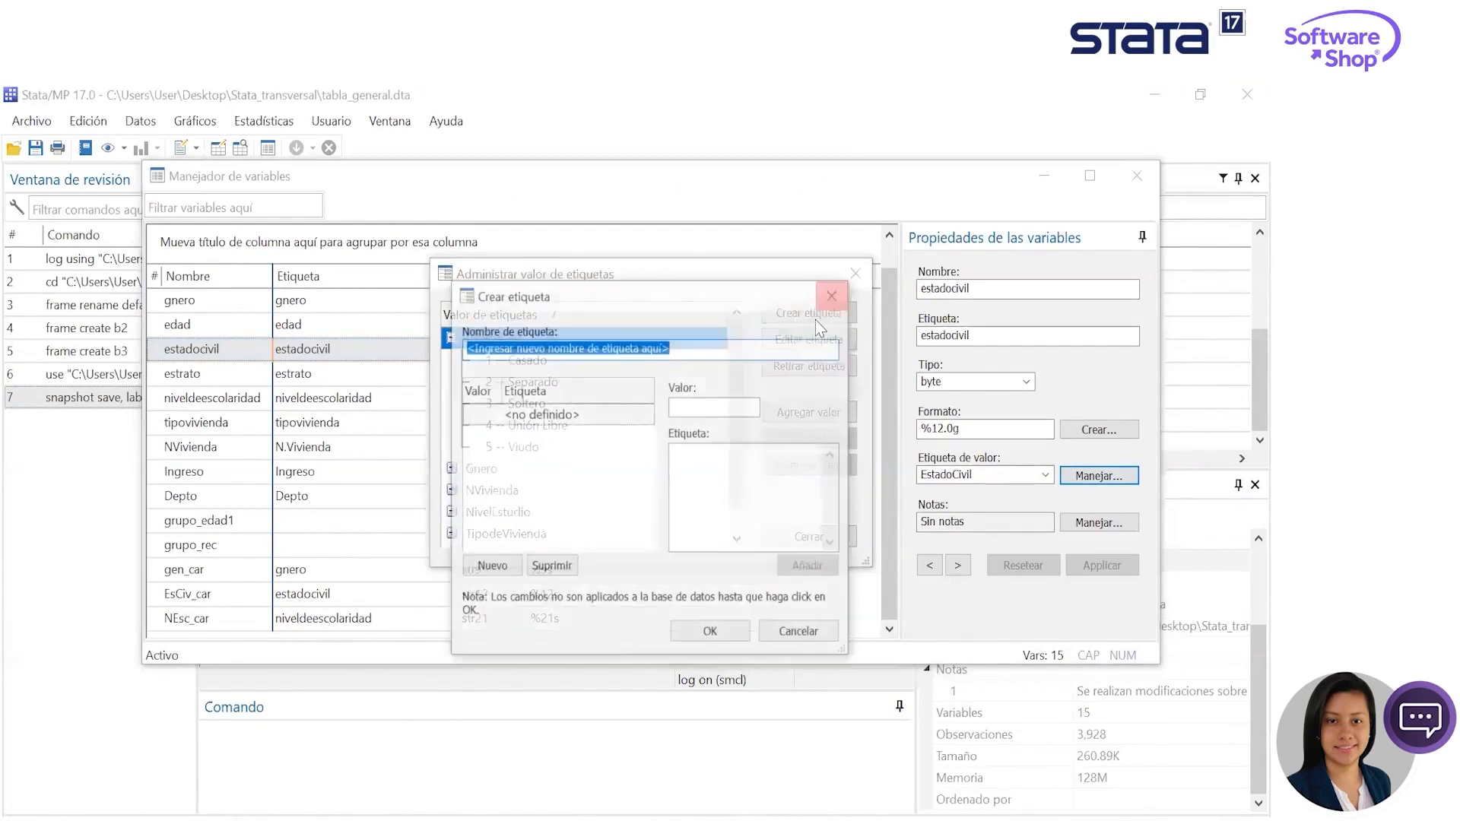
pyautogui.write('ejemplo')
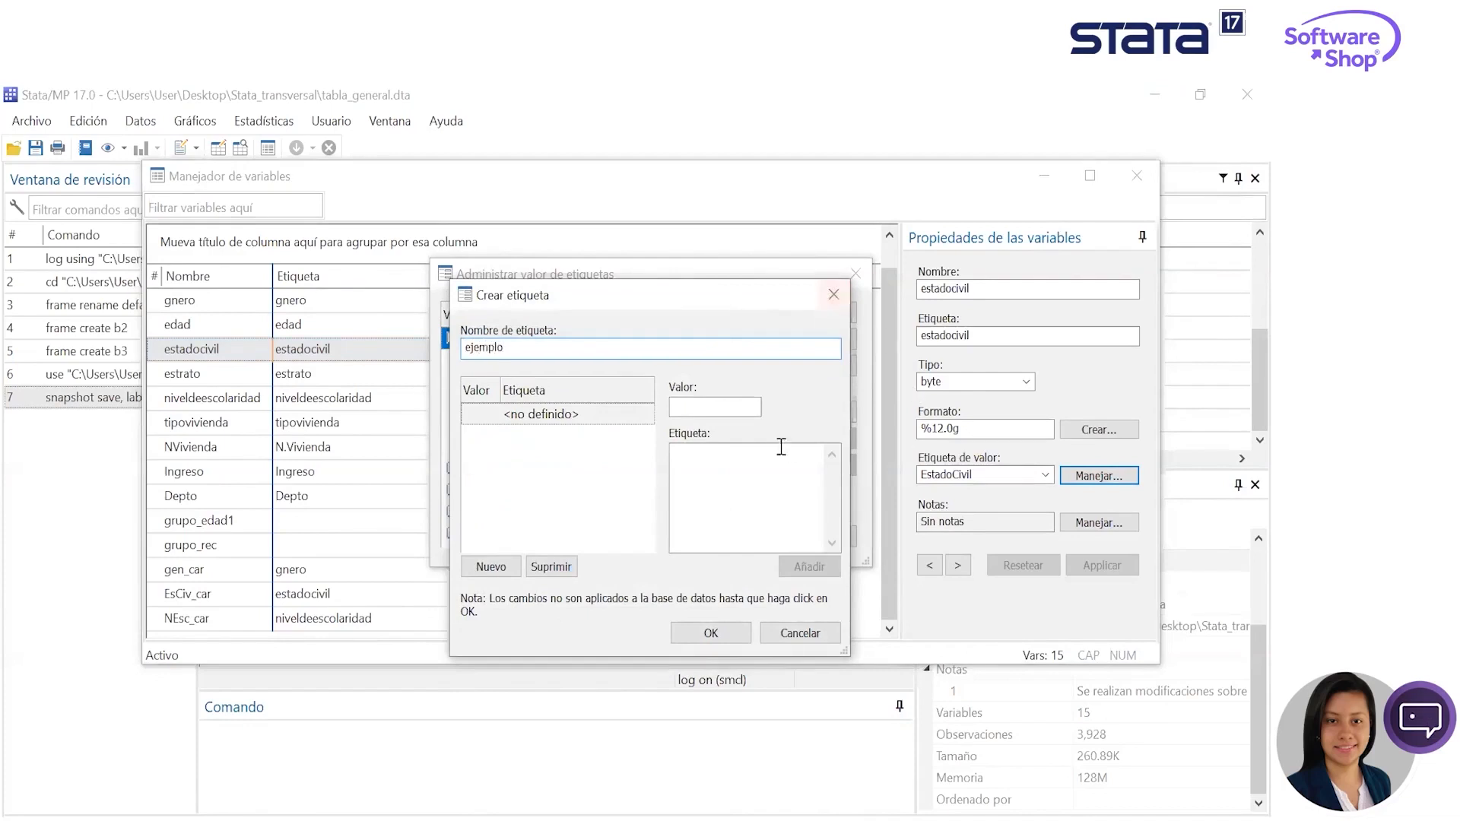
pyautogui.click(726, 405)
pyautogui.write('1')
pyautogui.click(725, 487)
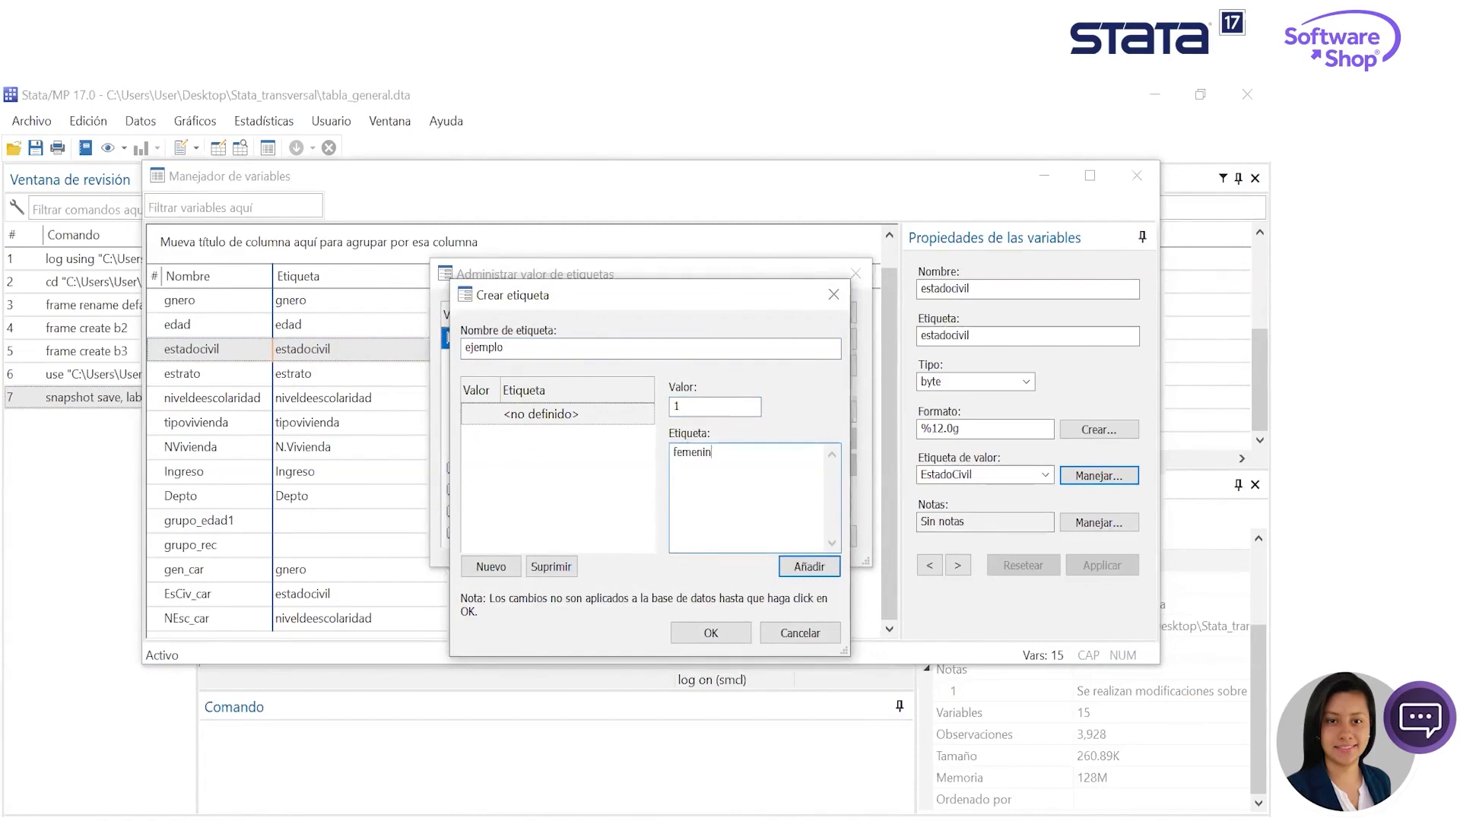
pyautogui.click(810, 576)
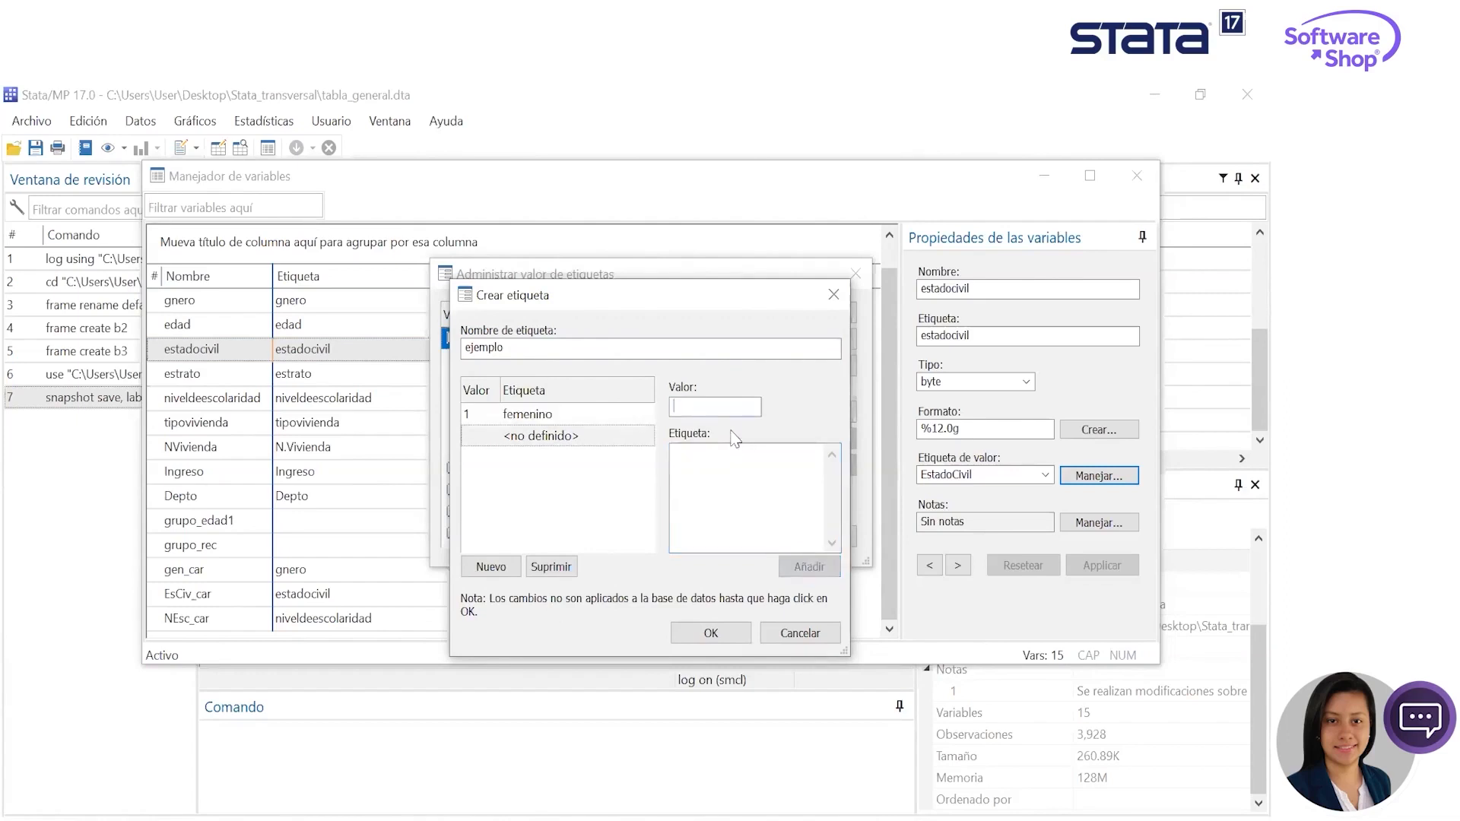
pyautogui.click(738, 467)
pyautogui.write('Masculino')
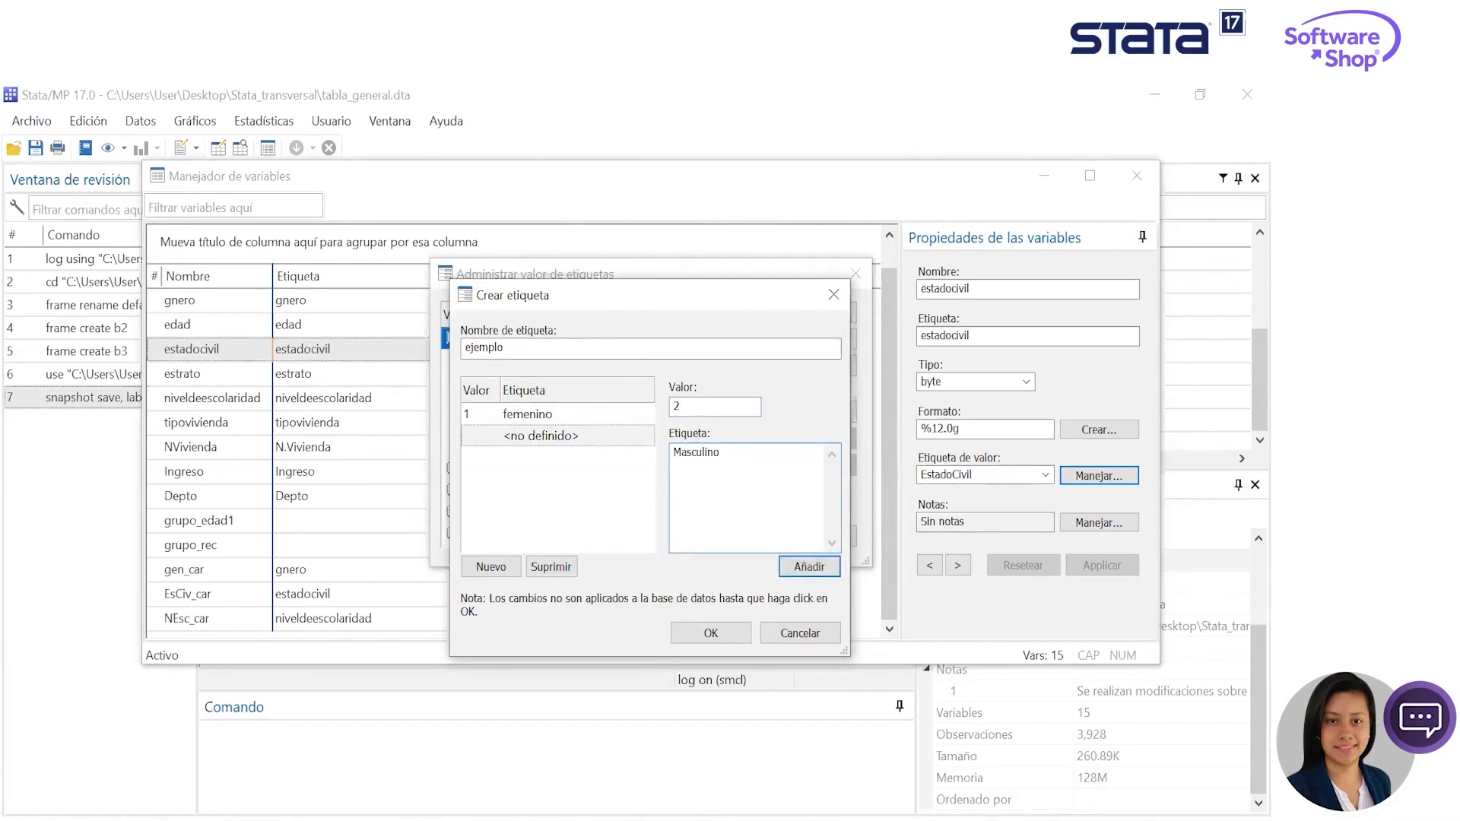
pyautogui.click(809, 566)
pyautogui.click(711, 633)
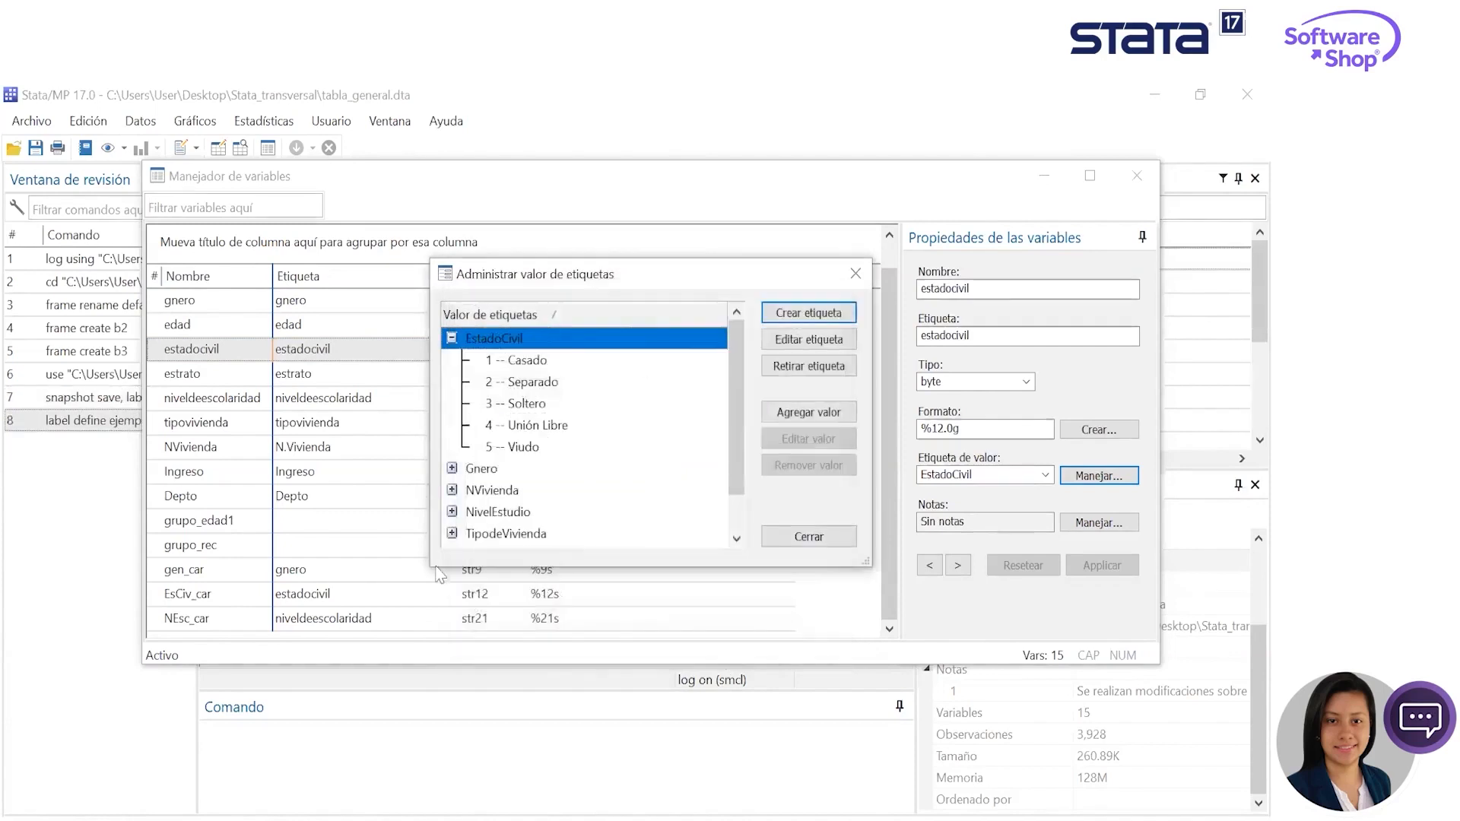
# - Review the categories of the ejemplo value label and close the value label manager
pyautogui.click(451, 339)
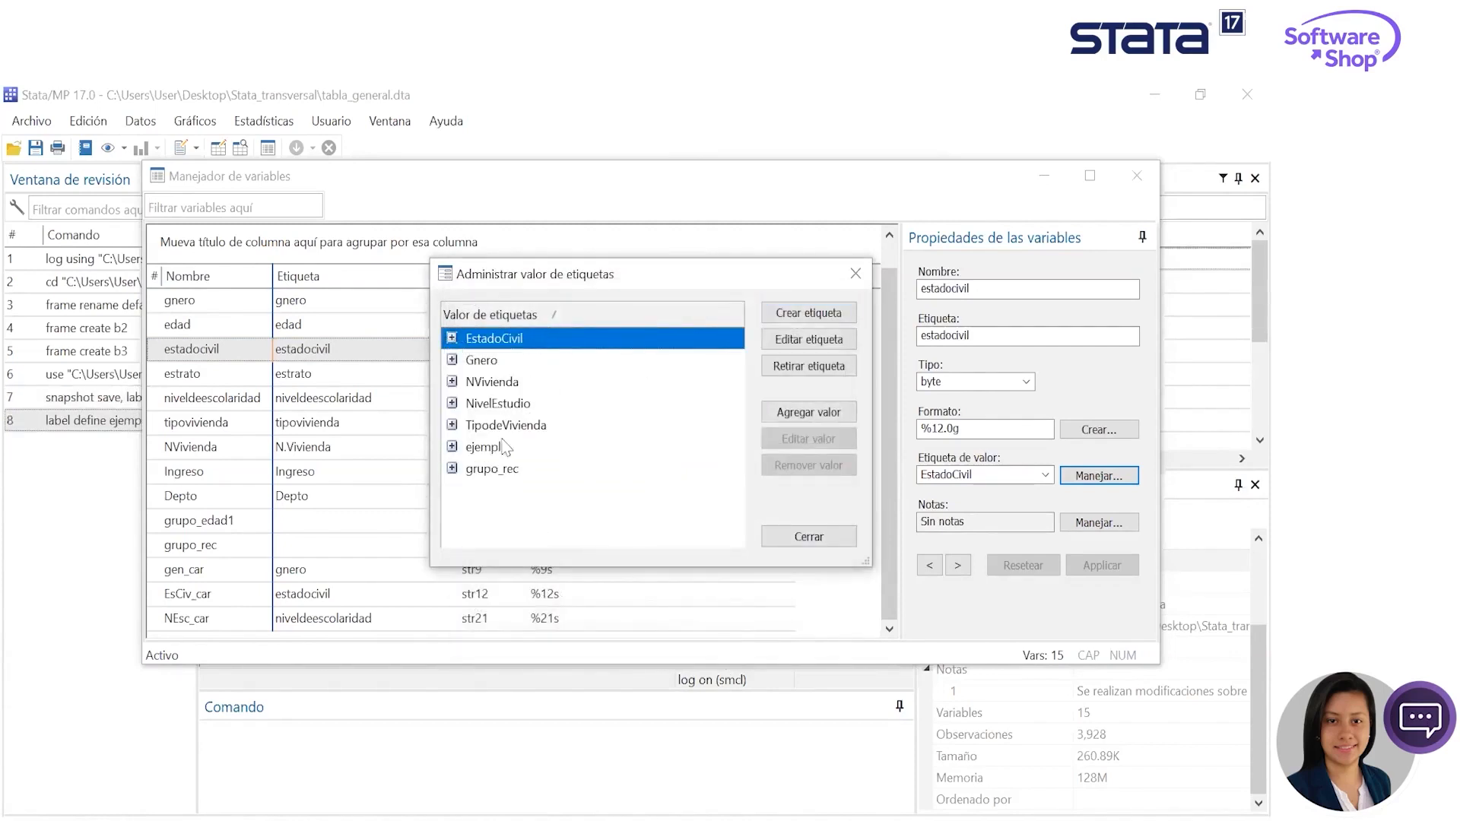
pyautogui.click(453, 450)
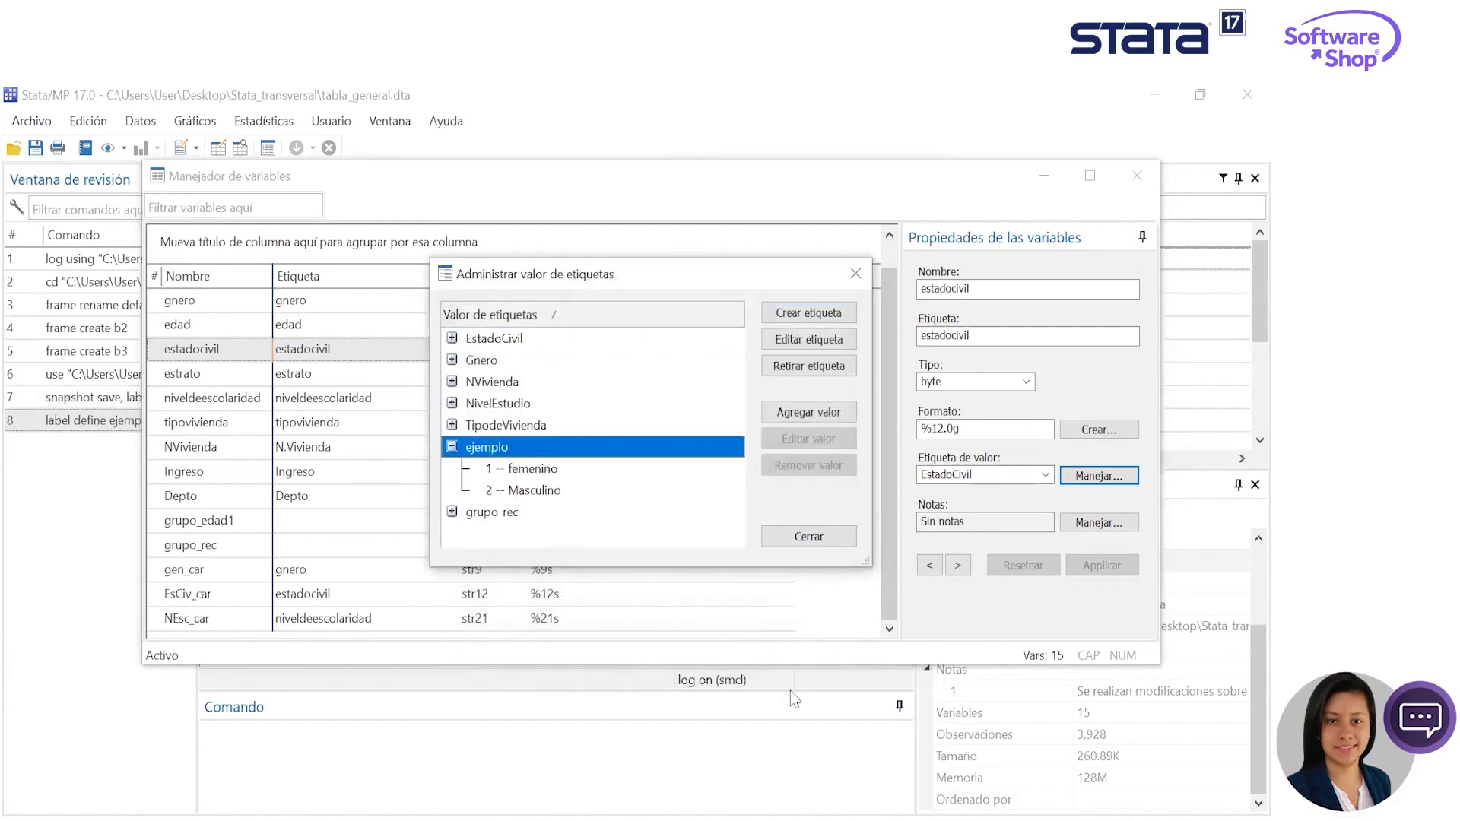
pyautogui.click(452, 447)
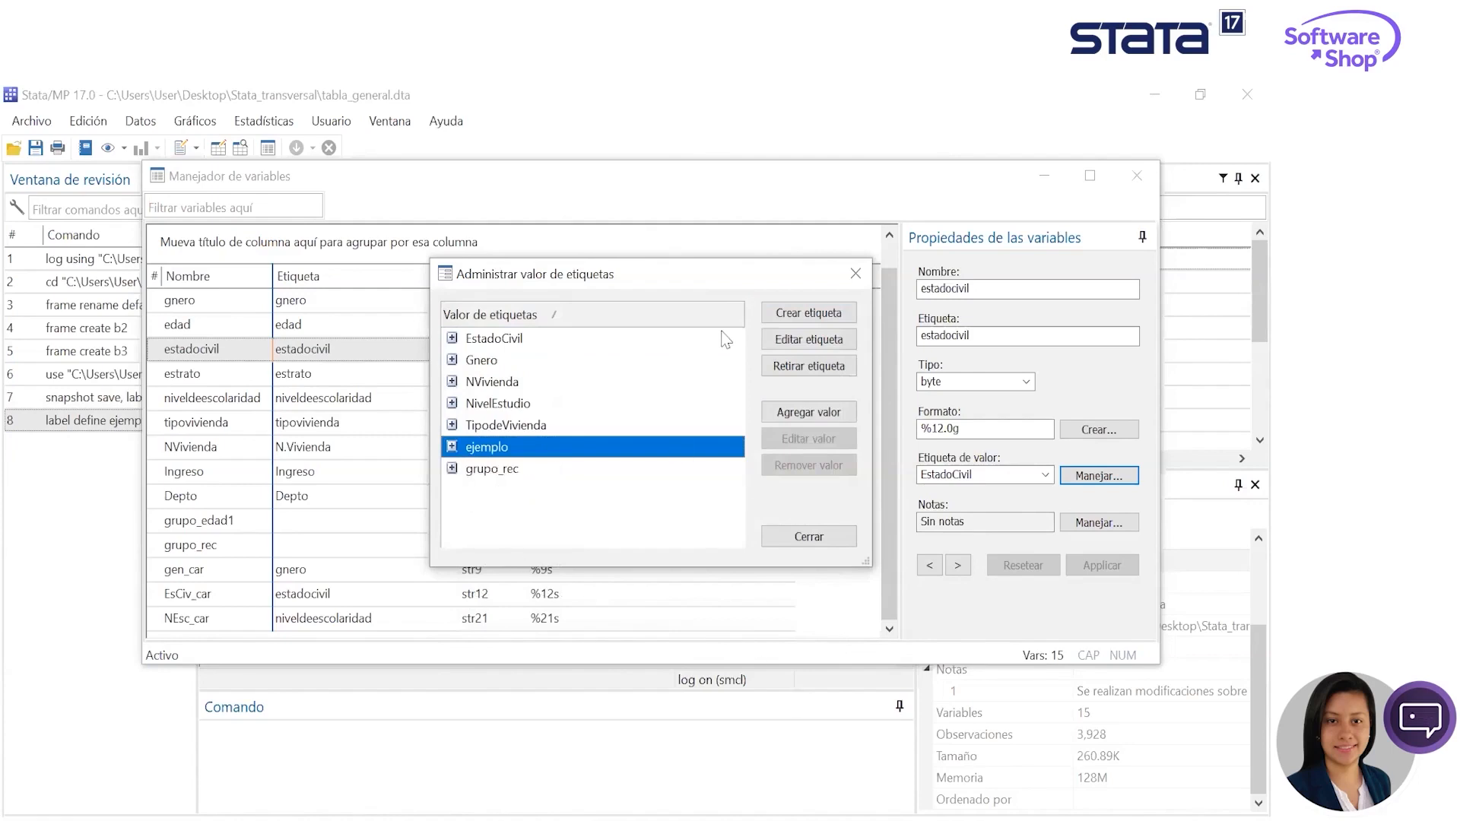
pyautogui.click(853, 283)
# - Review the types, formats and value labels of NVivienda, estrato, edad and gnero, and close the Variables Manager
pyautogui.click(371, 449)
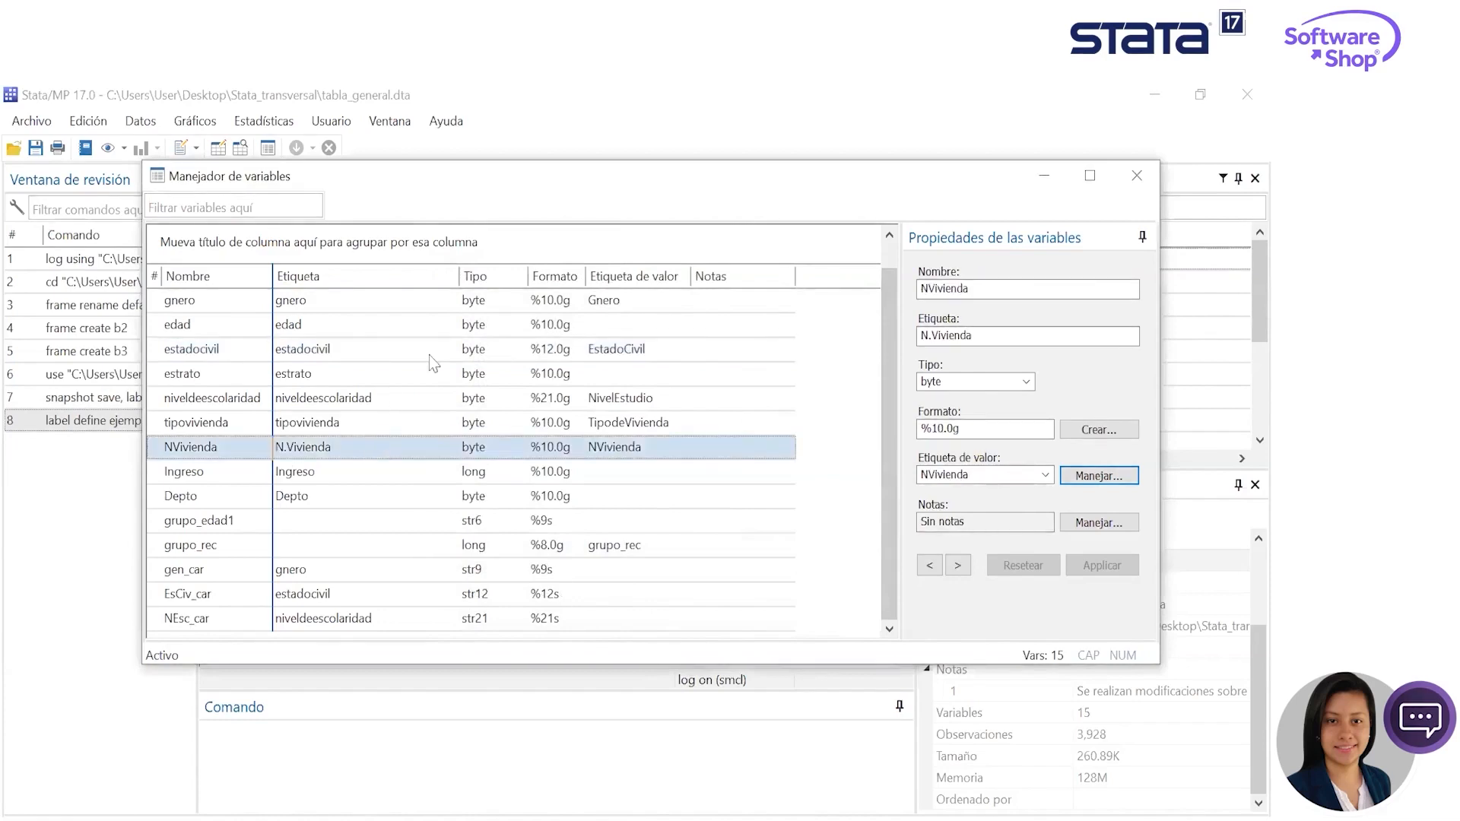
pyautogui.click(401, 375)
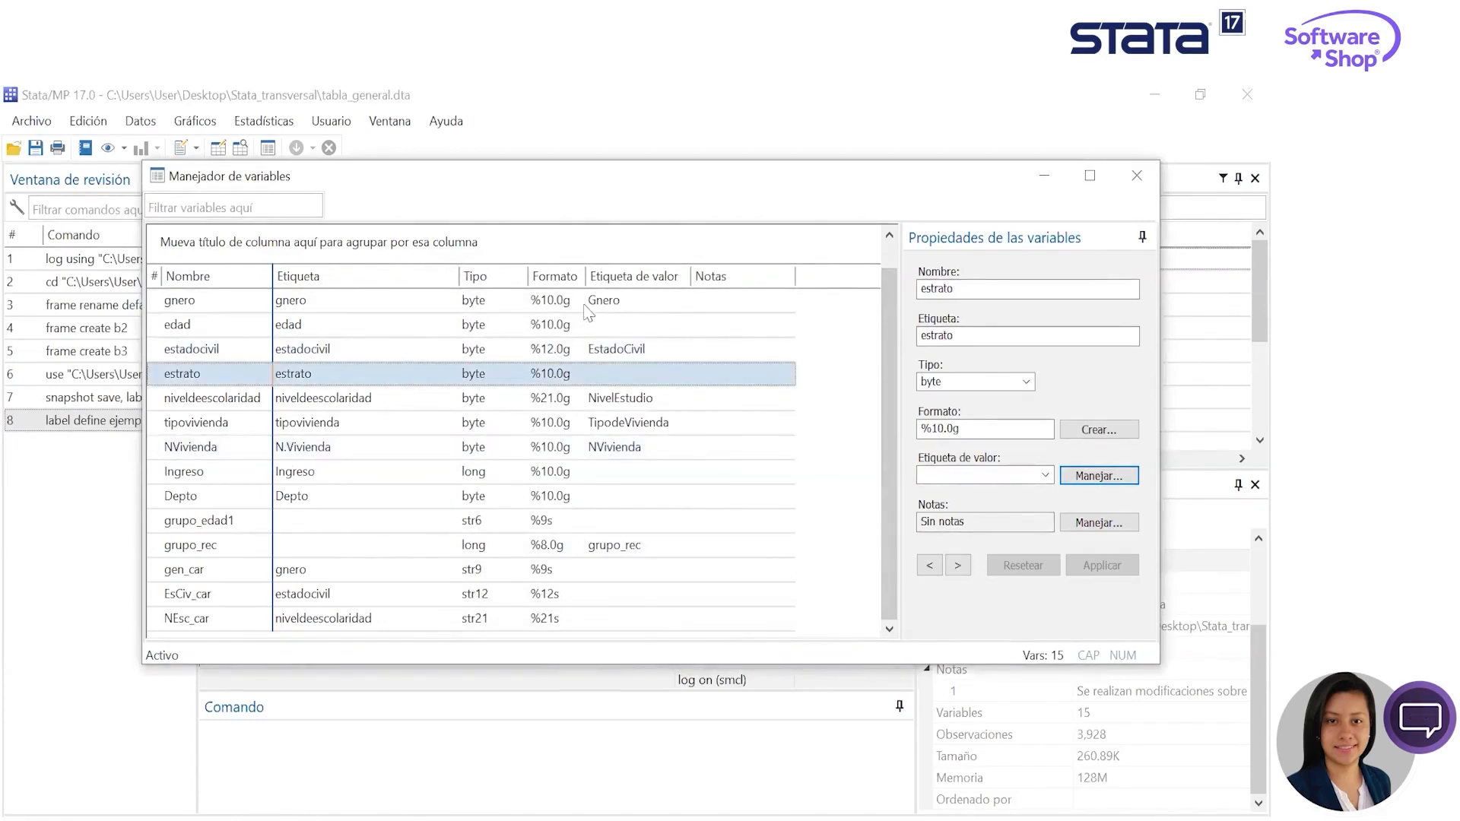
pyautogui.click(422, 329)
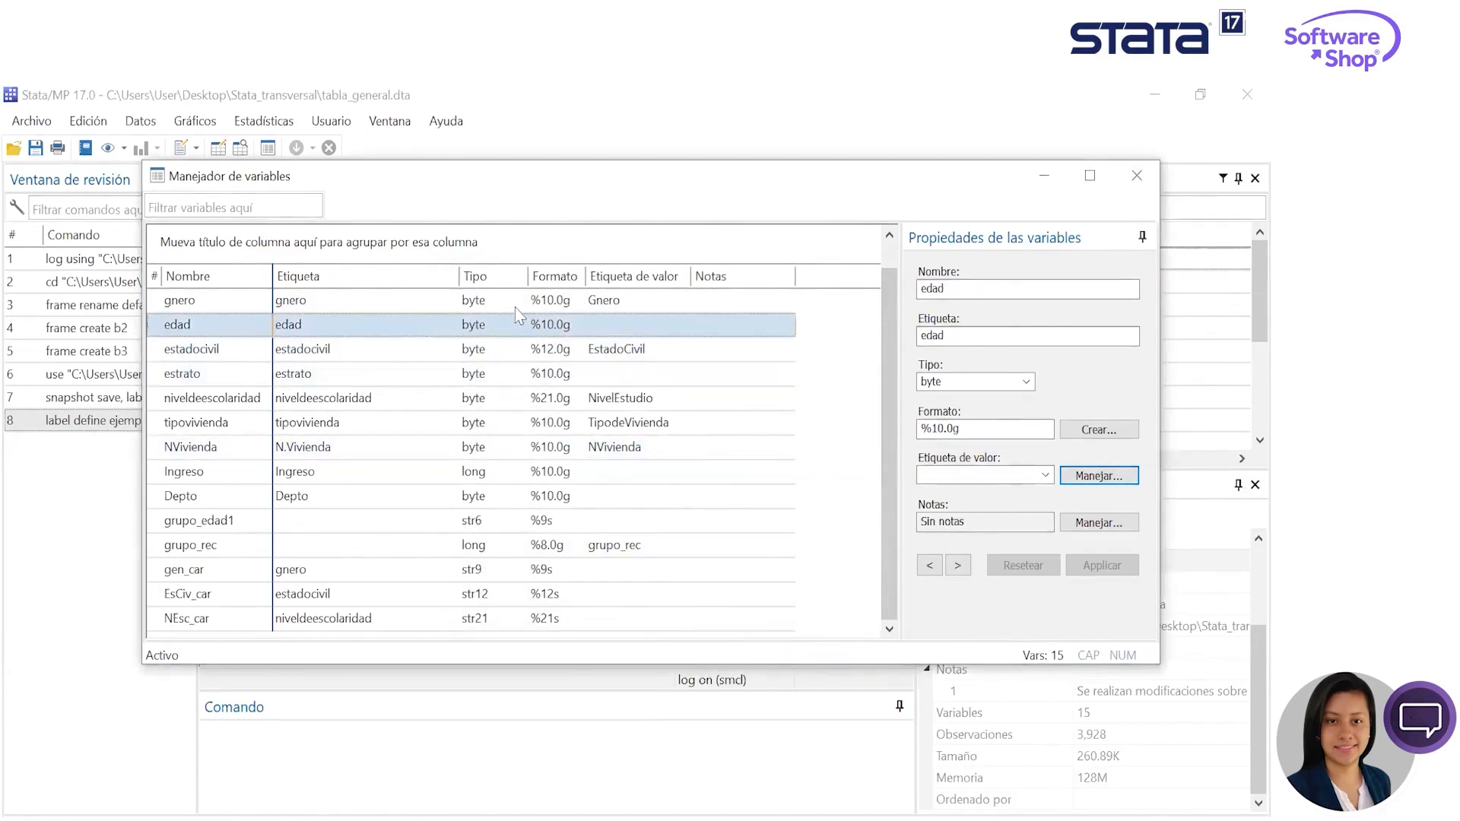
pyautogui.click(537, 301)
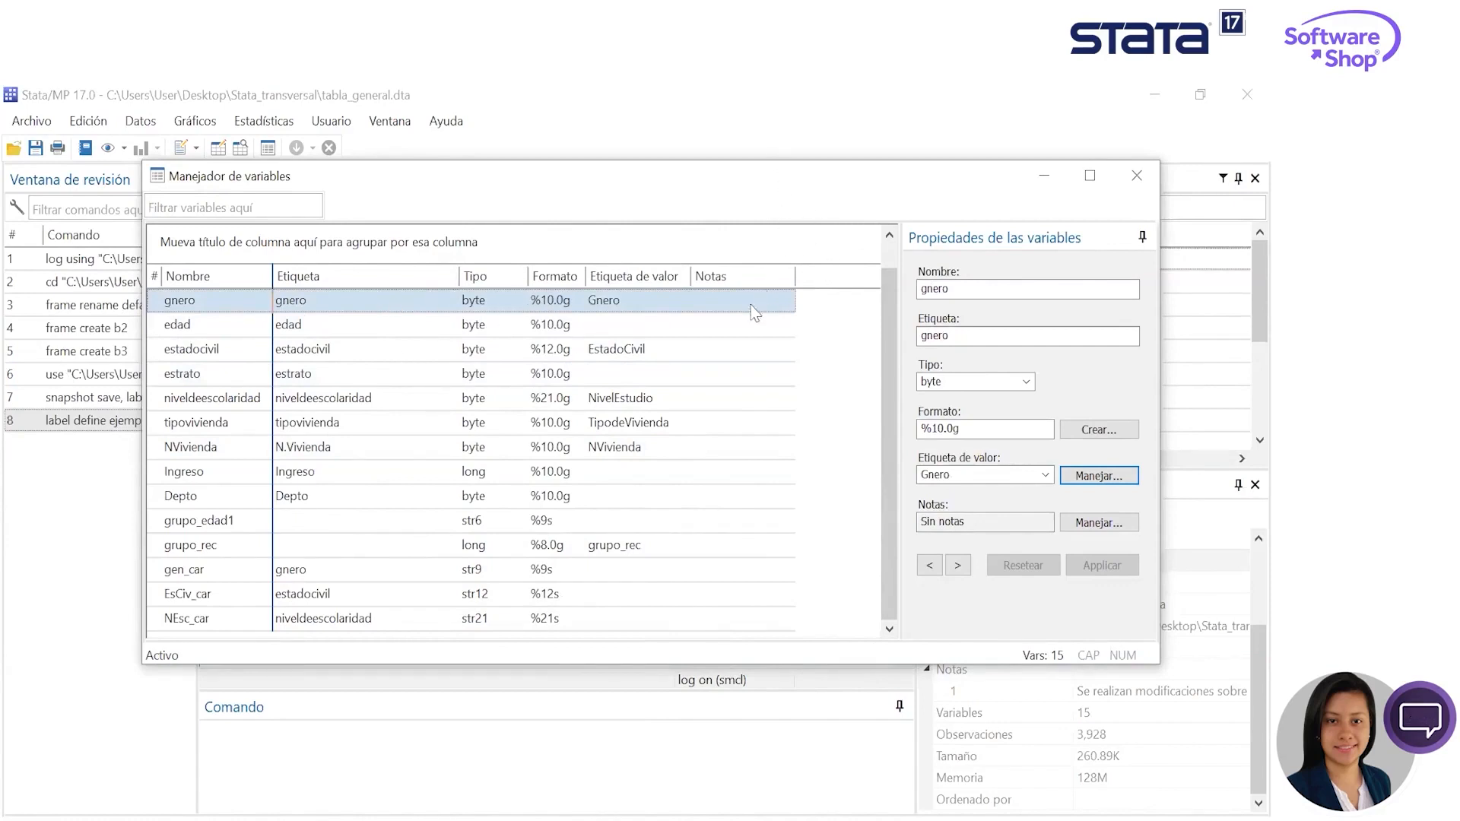
pyautogui.scroll(1, 760, 372)
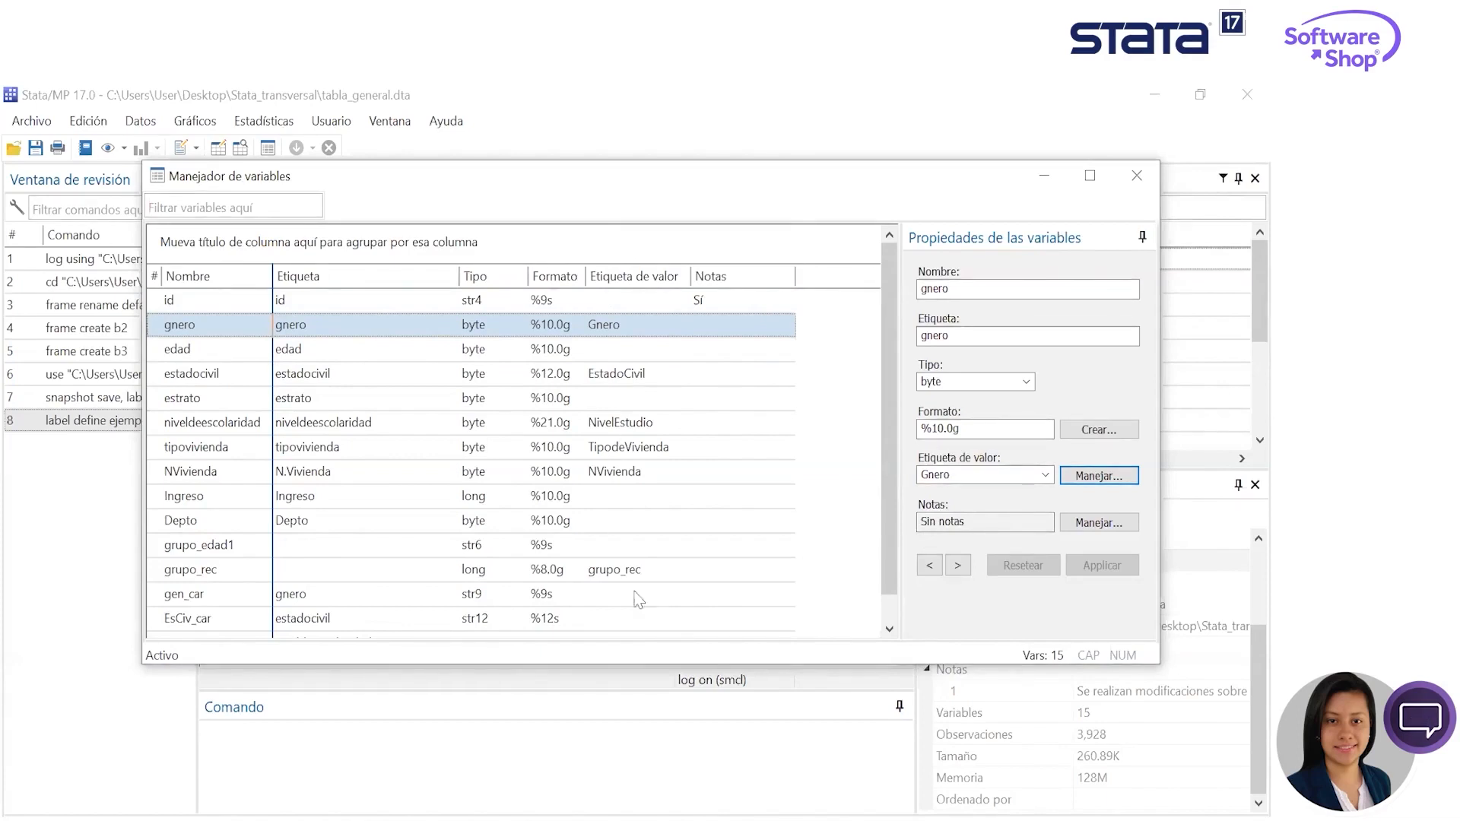
pyautogui.moveTo(888, 400); pyautogui.dragTo(888, 449)
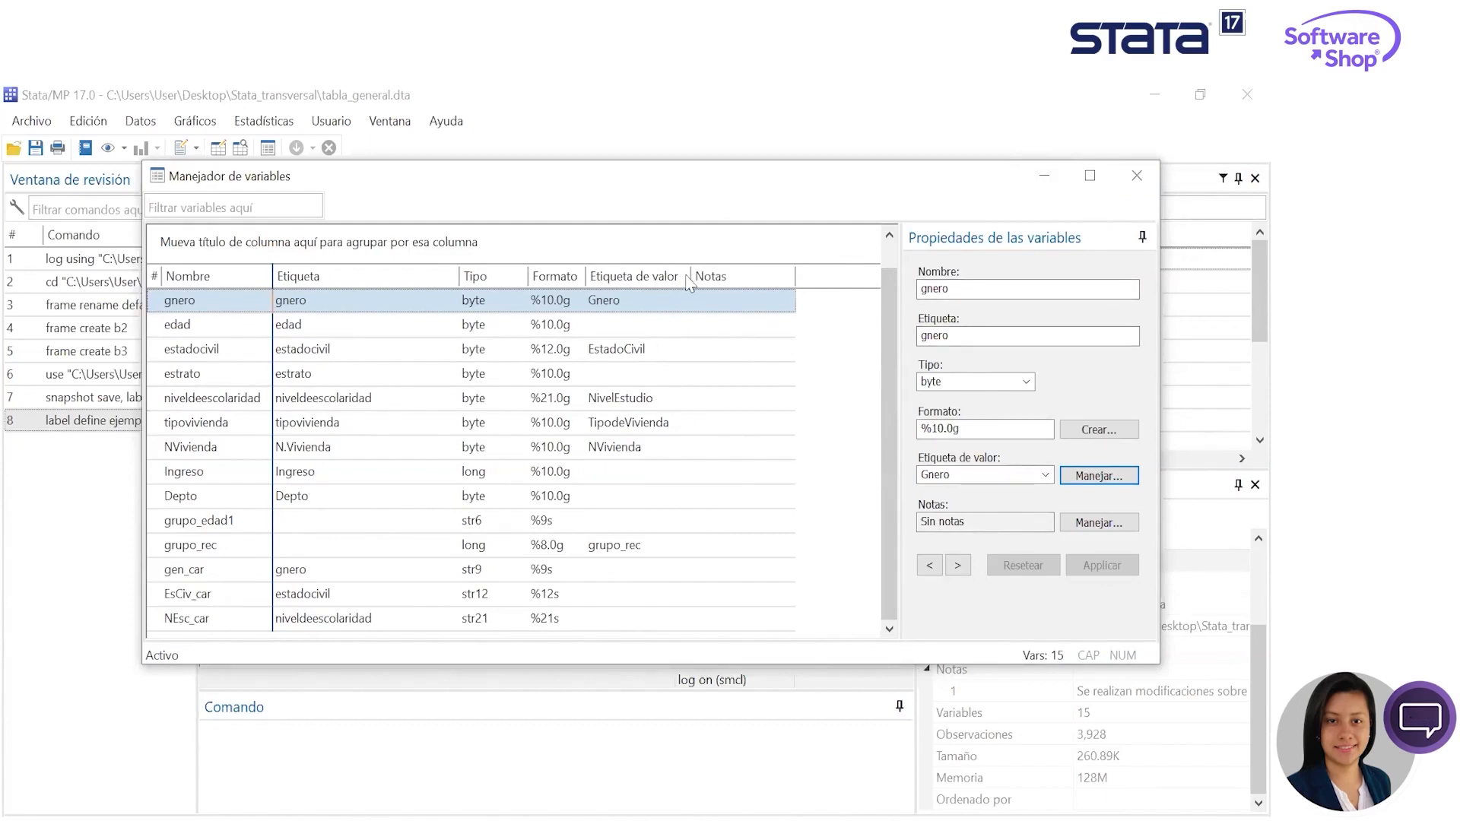
pyautogui.moveTo(689, 276); pyautogui.dragTo(672, 277)
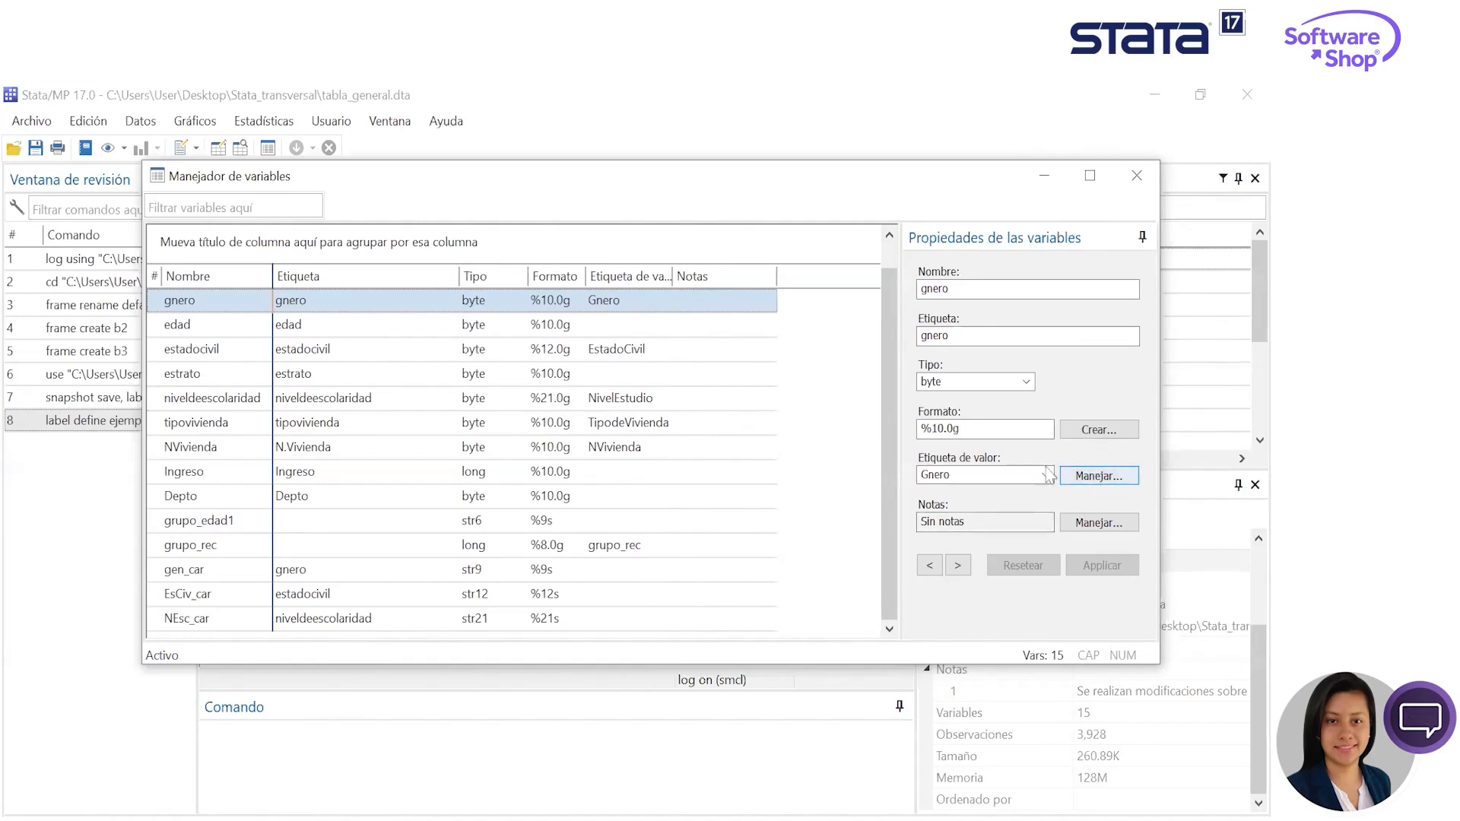
pyautogui.click(1136, 176)
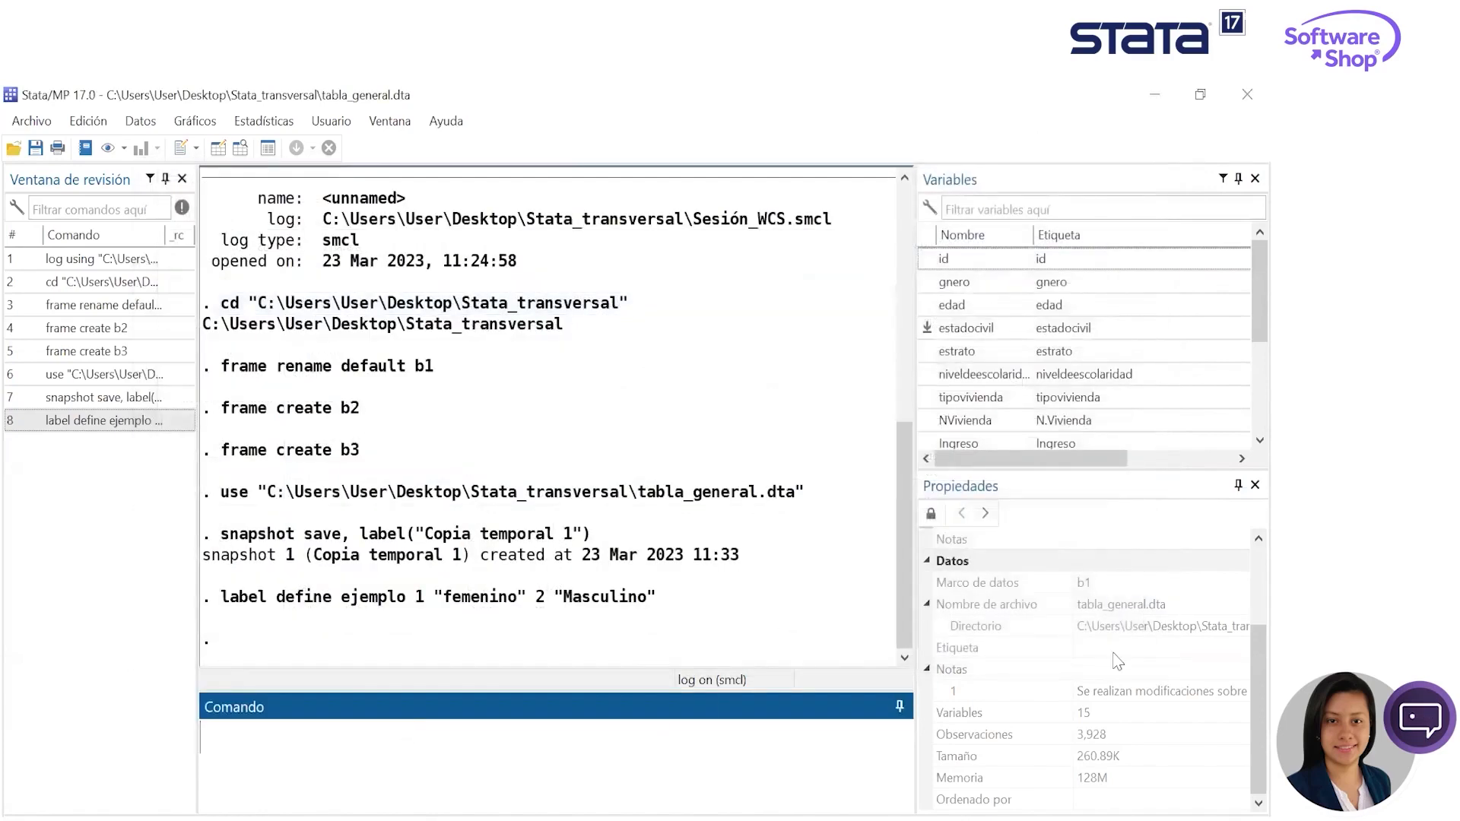
# - Run codebook on all variables, look over the output and minimize the codebook dialog
pyautogui.scroll(-3, 1103, 415)
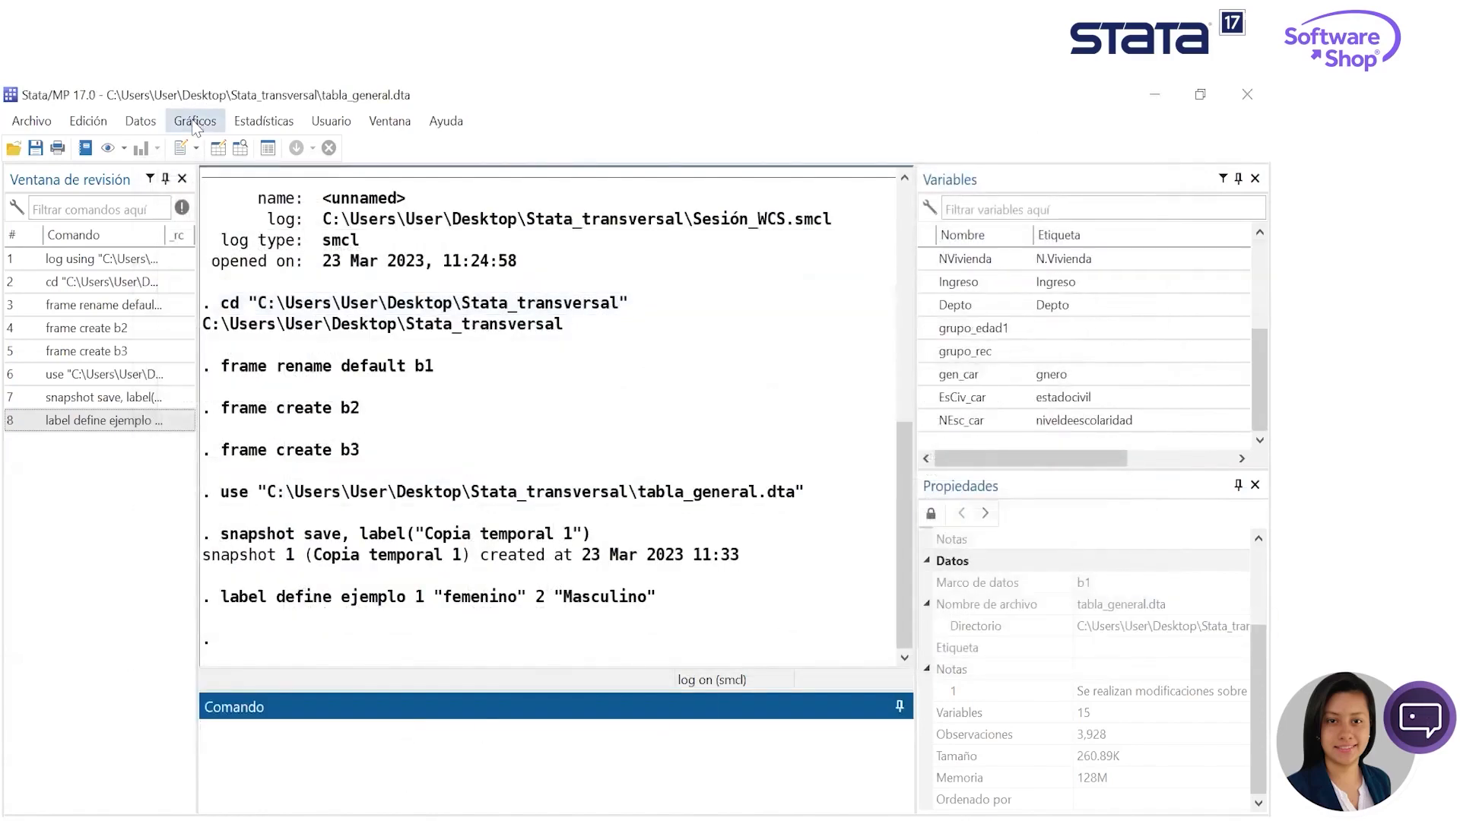
pyautogui.click(156, 124)
pyautogui.moveTo(304, 145)
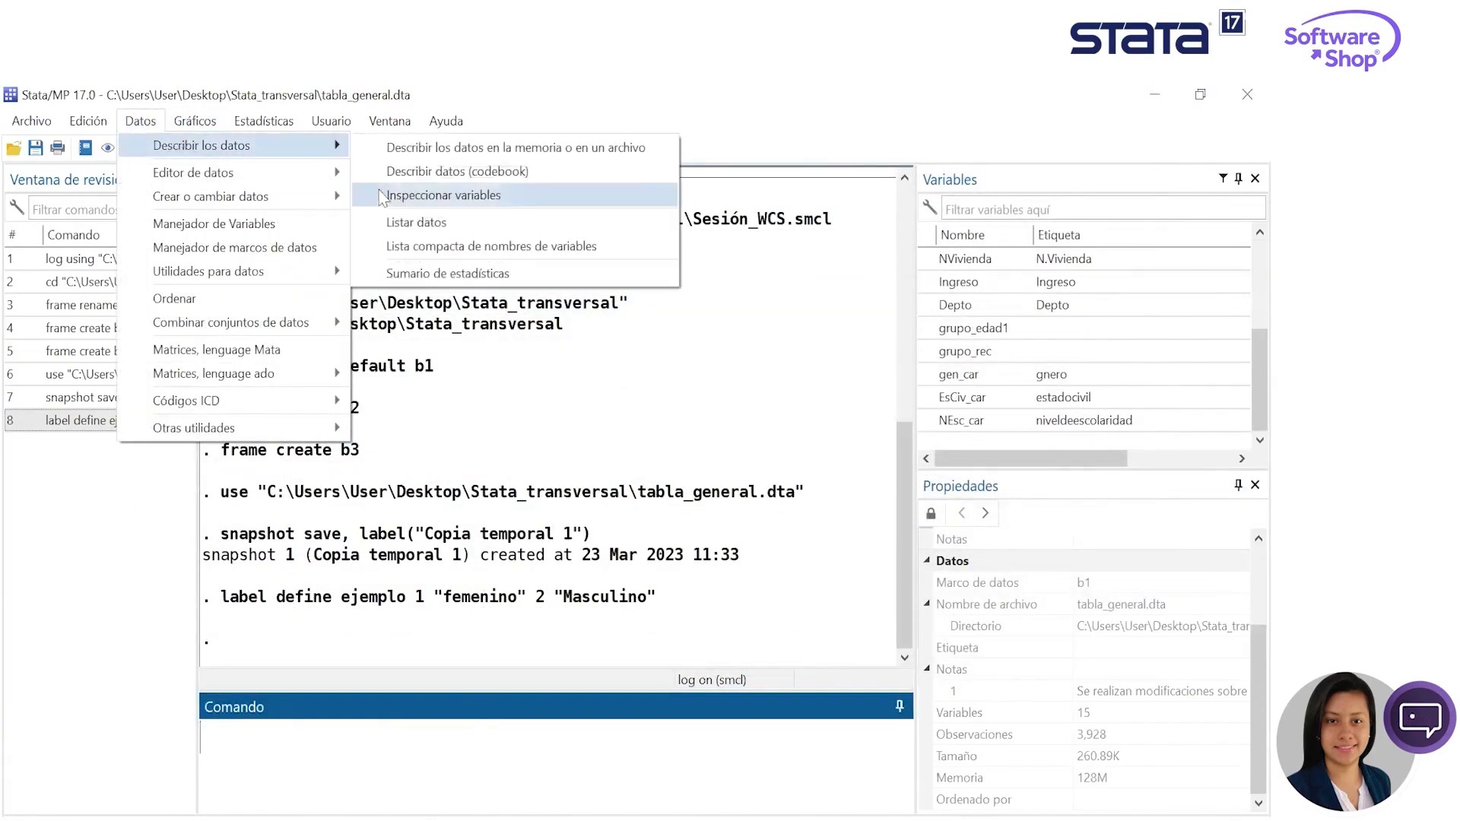
pyautogui.click(405, 172)
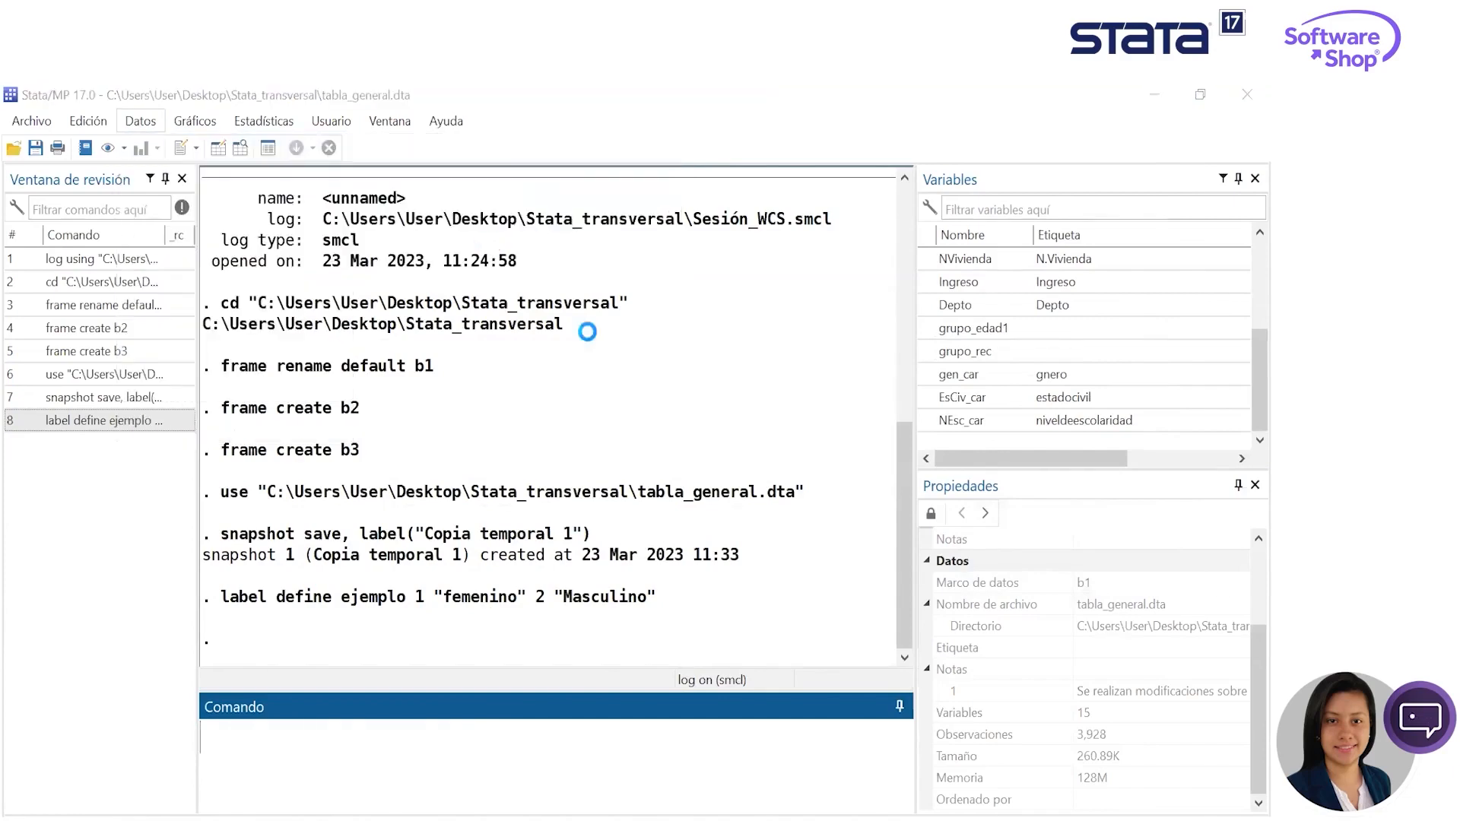
pyautogui.moveTo(181, 97); pyautogui.dragTo(693, 257)
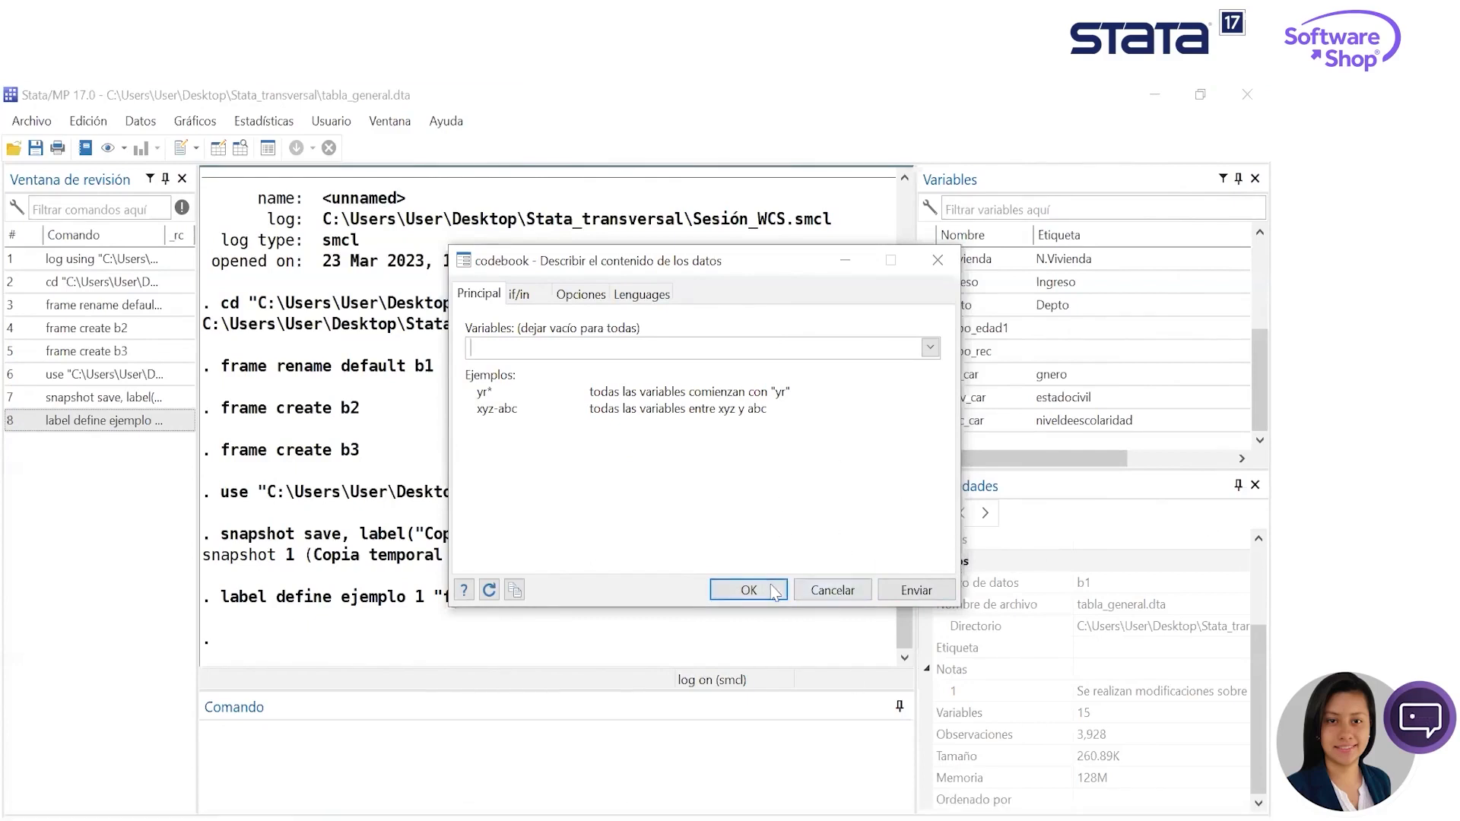
pyautogui.click(916, 590)
pyautogui.moveTo(722, 260); pyautogui.dragTo(1076, 323)
pyautogui.scroll(11, 782, 496)
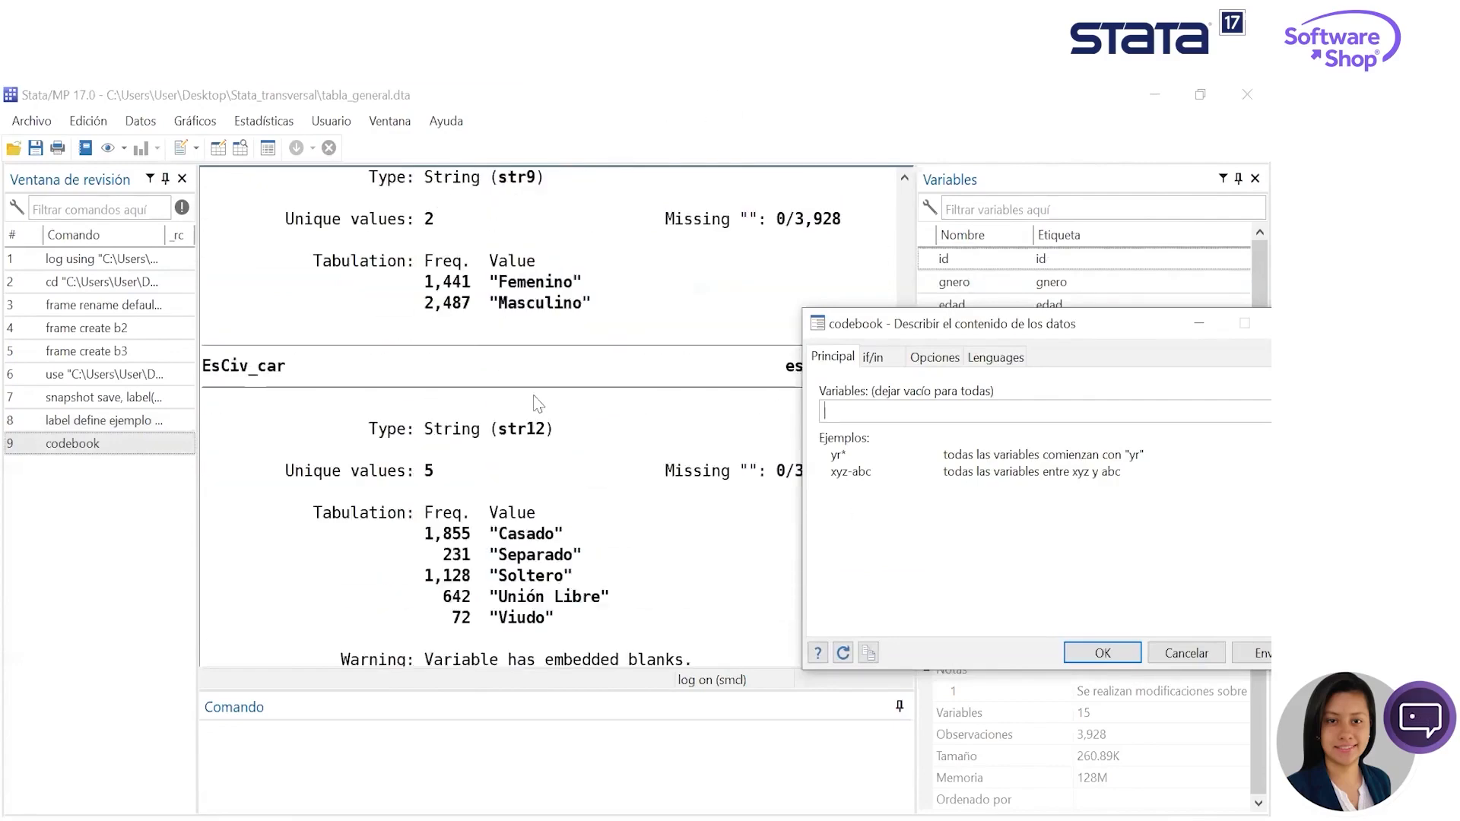
pyautogui.click(1199, 325)
# - Collapse the Ciencias_Sociales folder of the wcs_stata project and minimize the Do-file Editor
pyautogui.moveTo(608, 815)
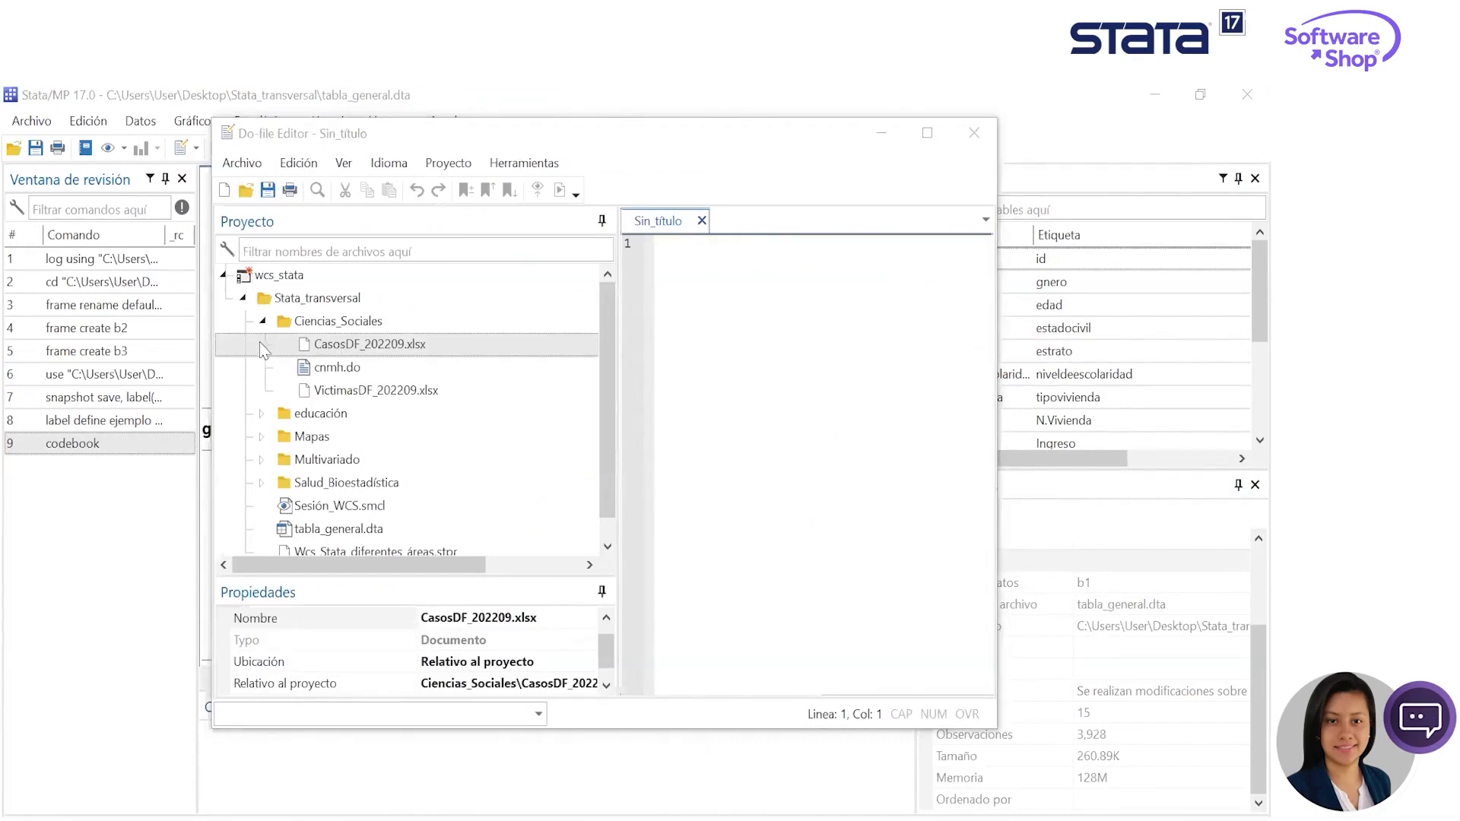
pyautogui.click(263, 320)
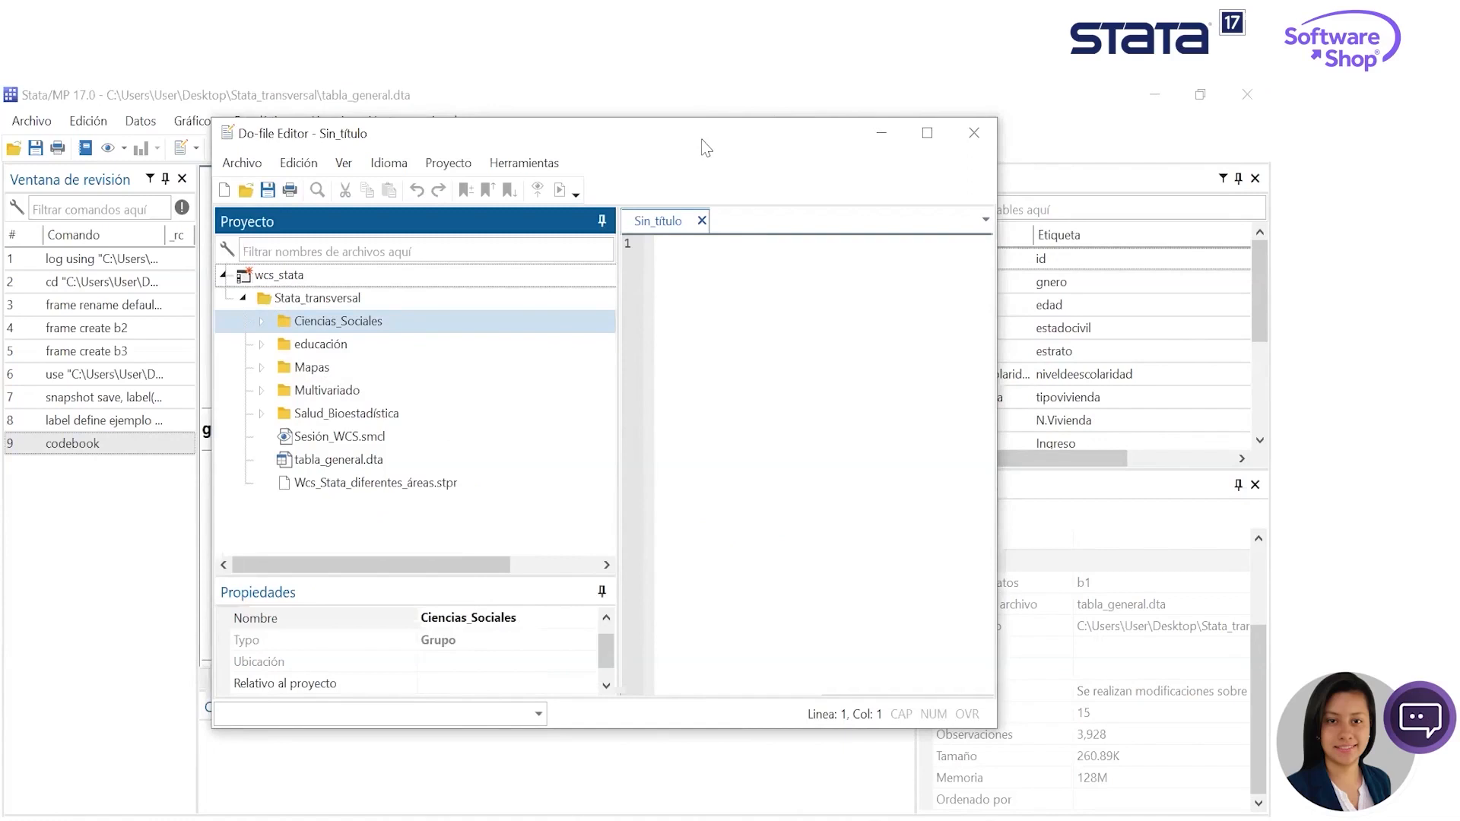
pyautogui.click(881, 133)
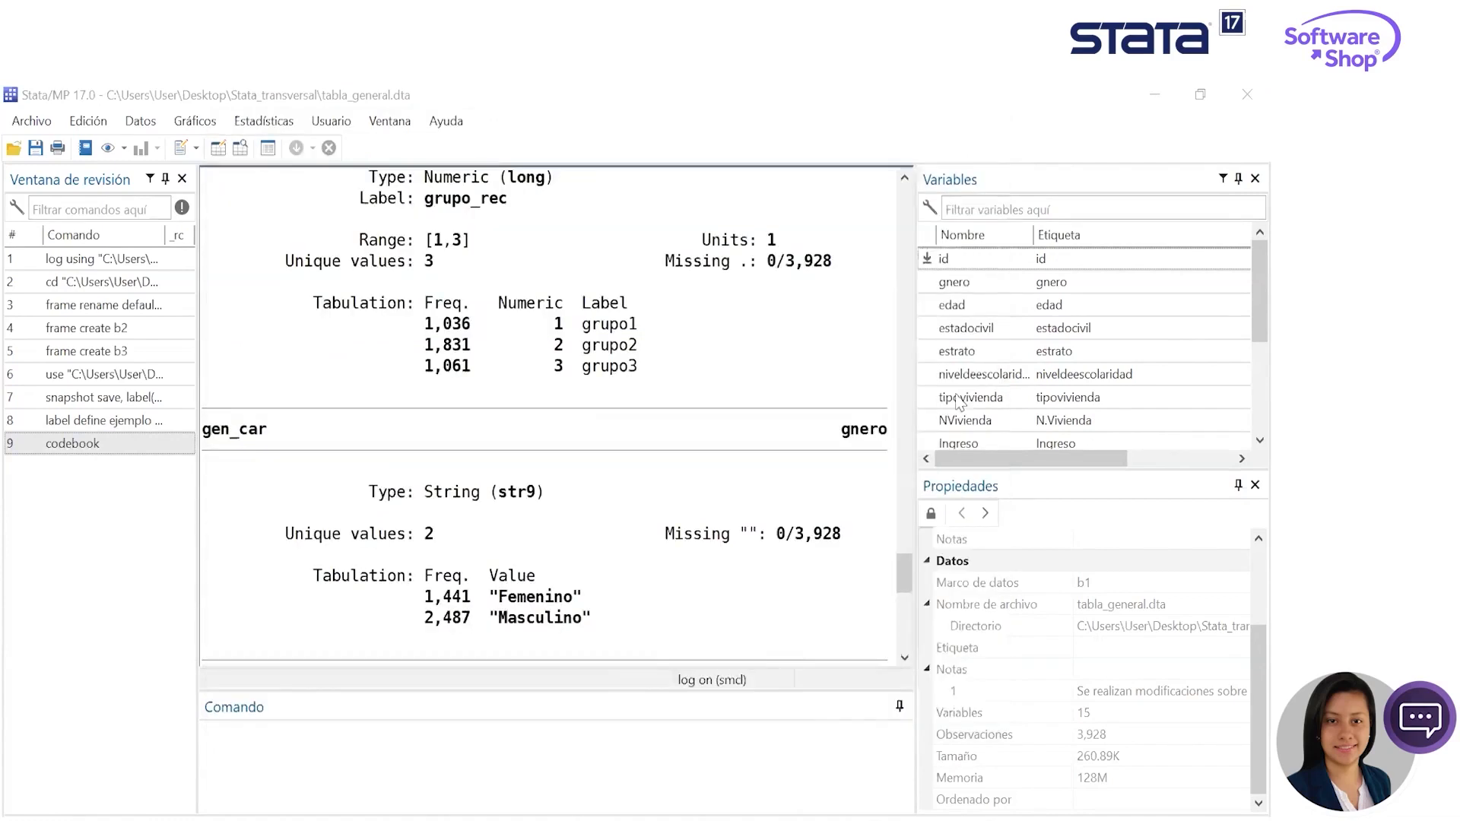
# - Open the data frames manager and close the Data Editor window
pyautogui.click(140, 122)
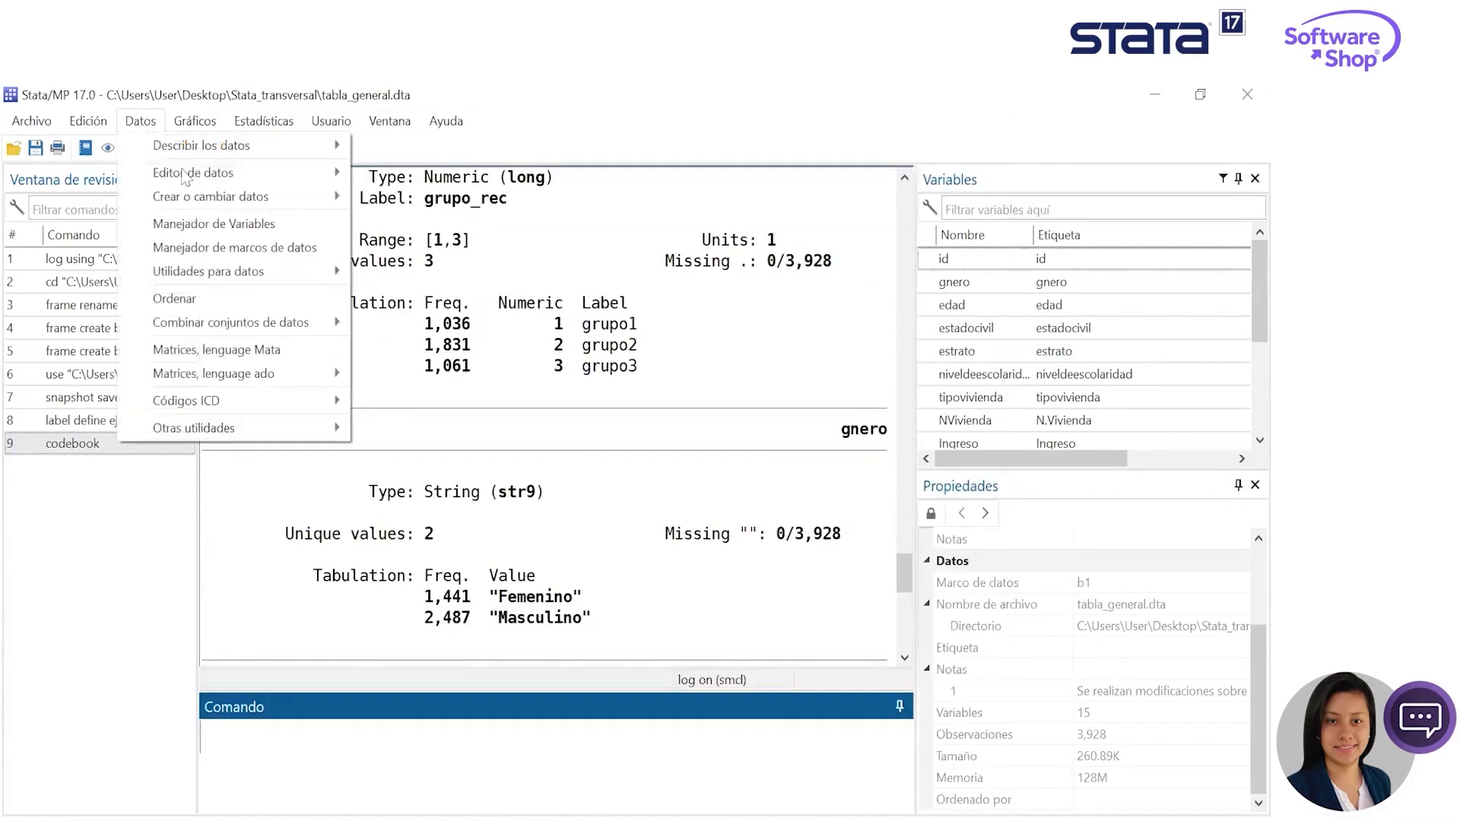
pyautogui.click(268, 248)
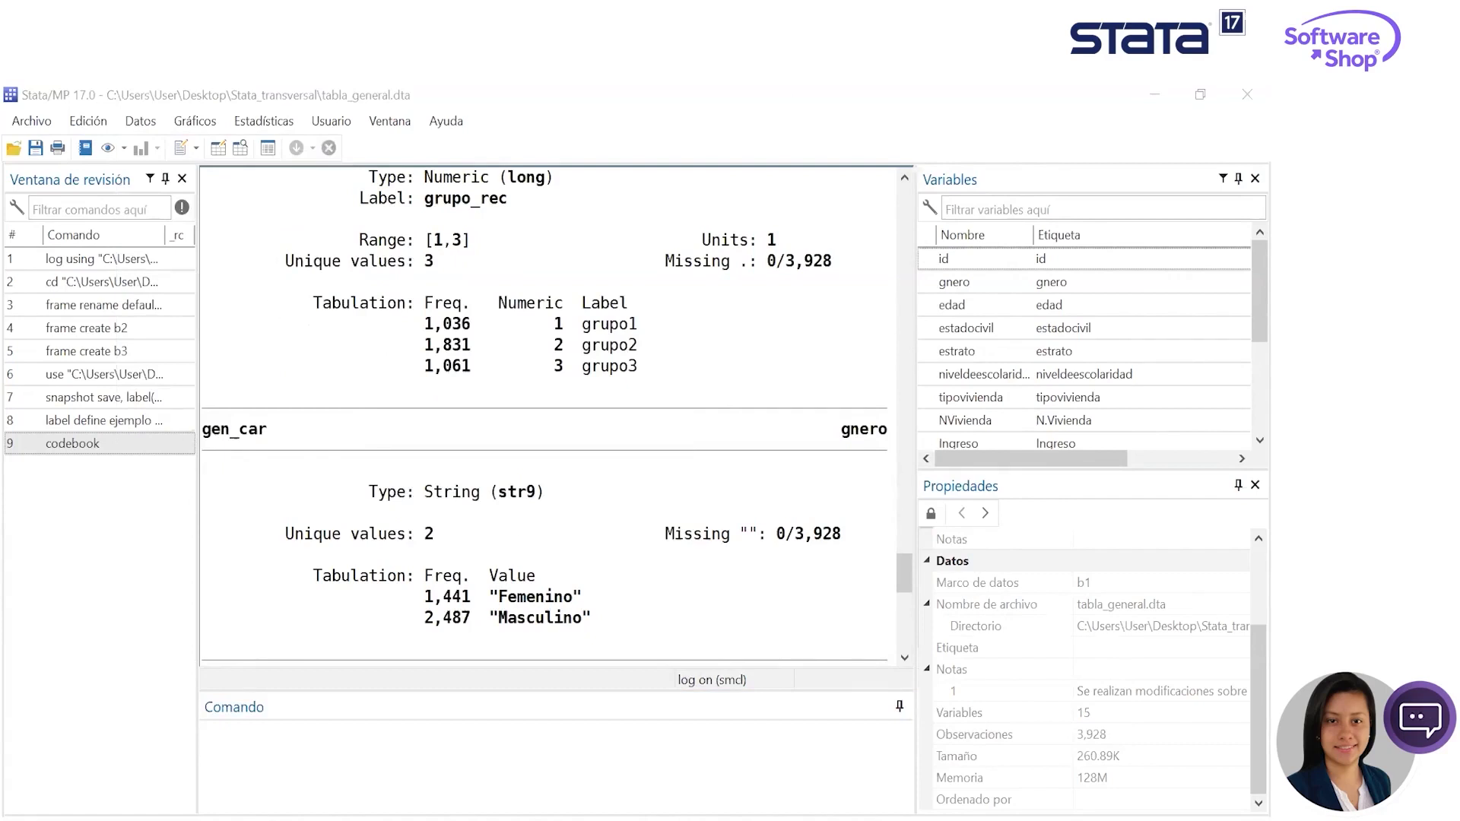
pyautogui.moveTo(607, 811)
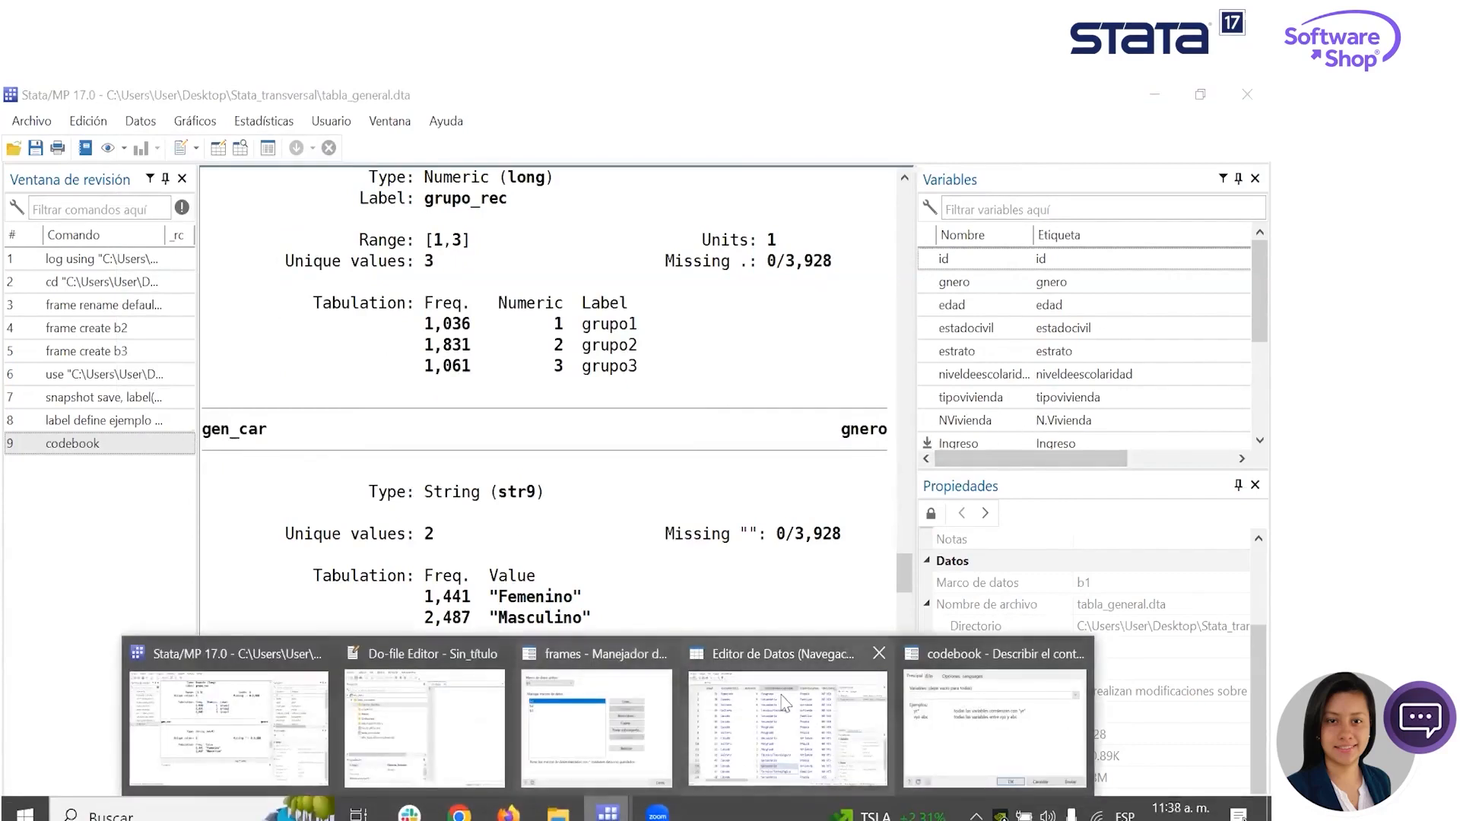
pyautogui.click(1245, 95)
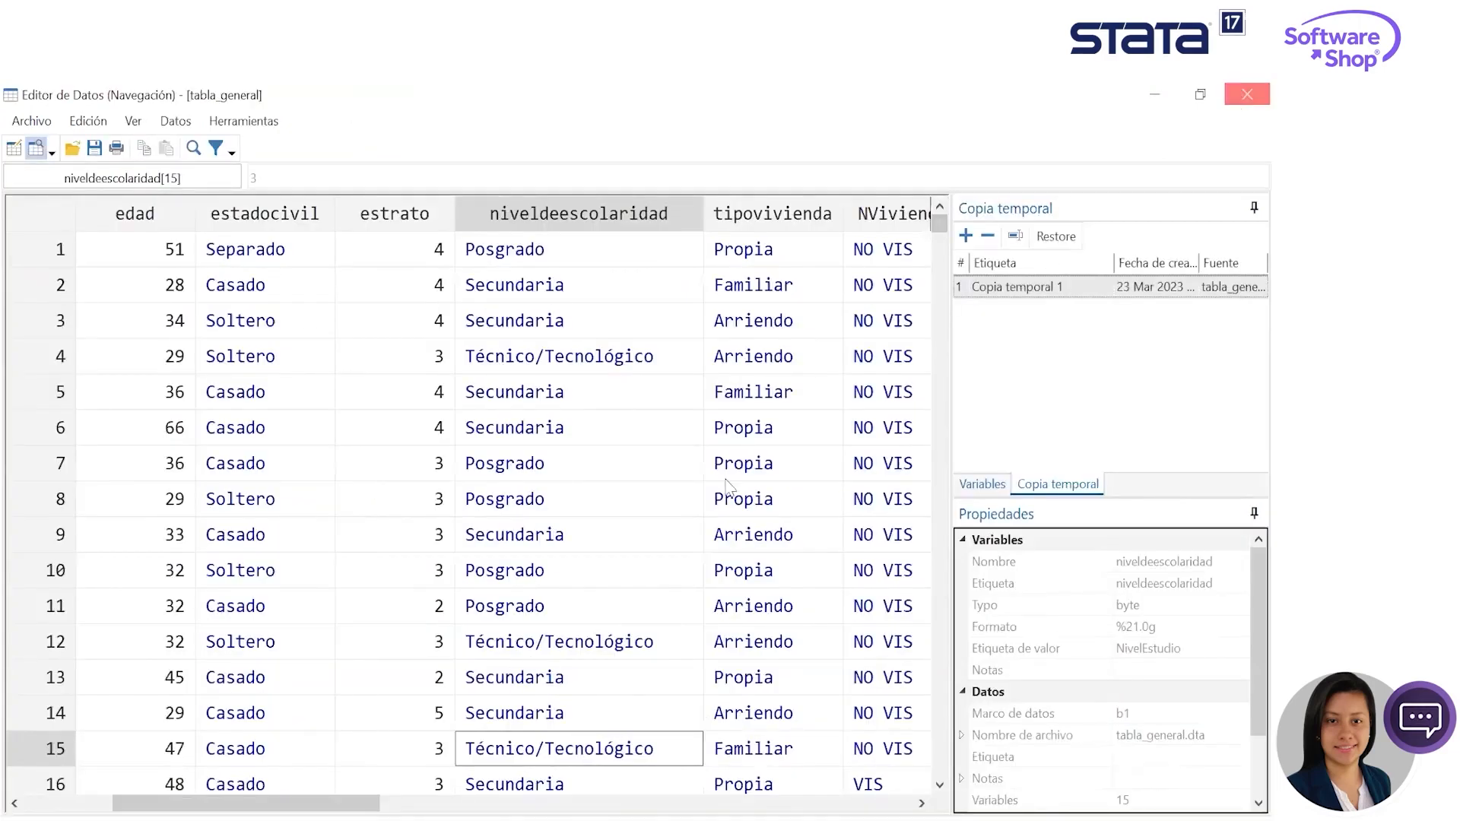
# - Bring back the minimized codebook dialog and close it
pyautogui.moveTo(608, 811)
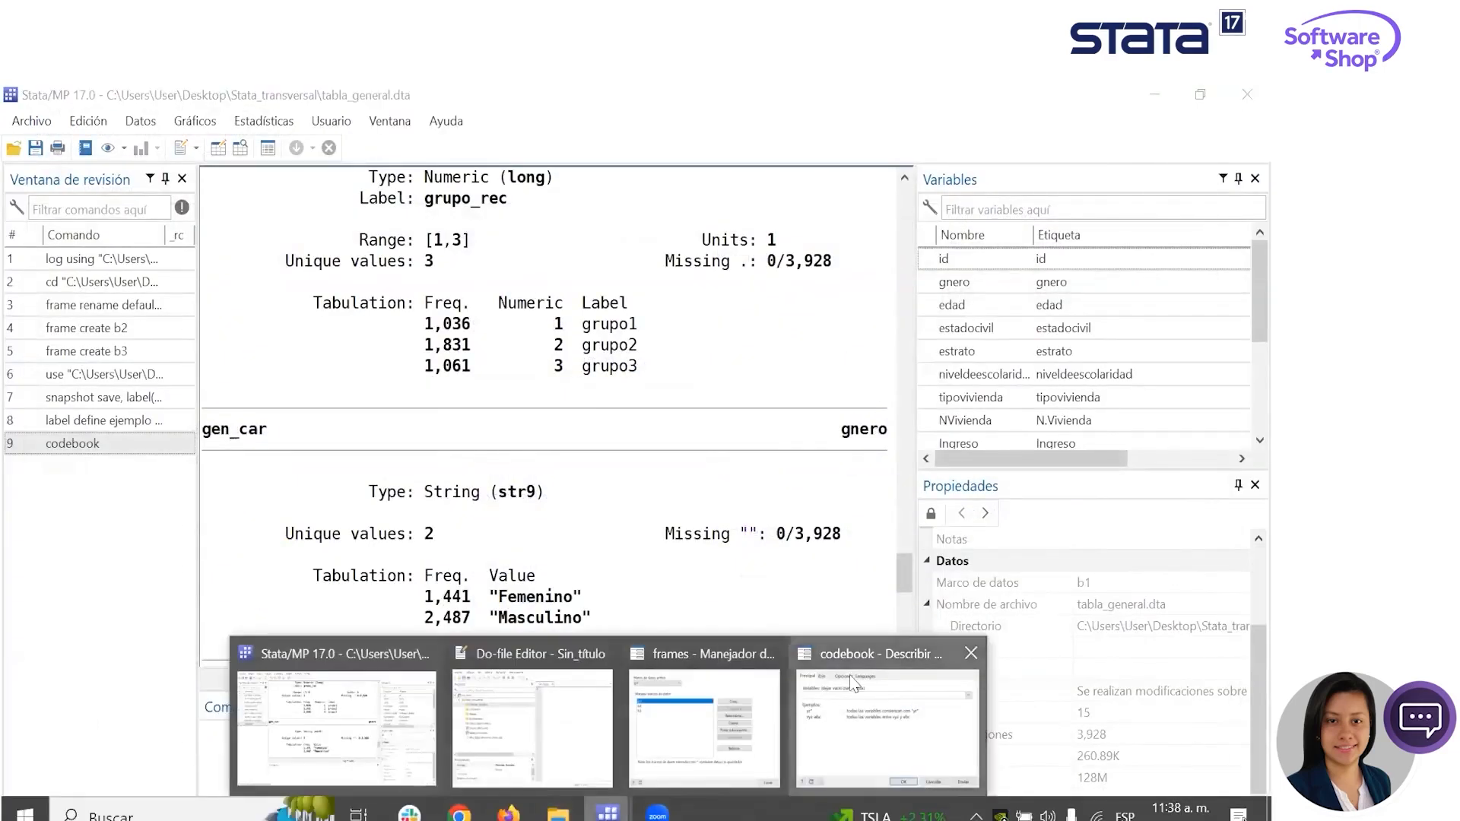
pyautogui.click(882, 764)
pyautogui.moveTo(1137, 324); pyautogui.dragTo(954, 261)
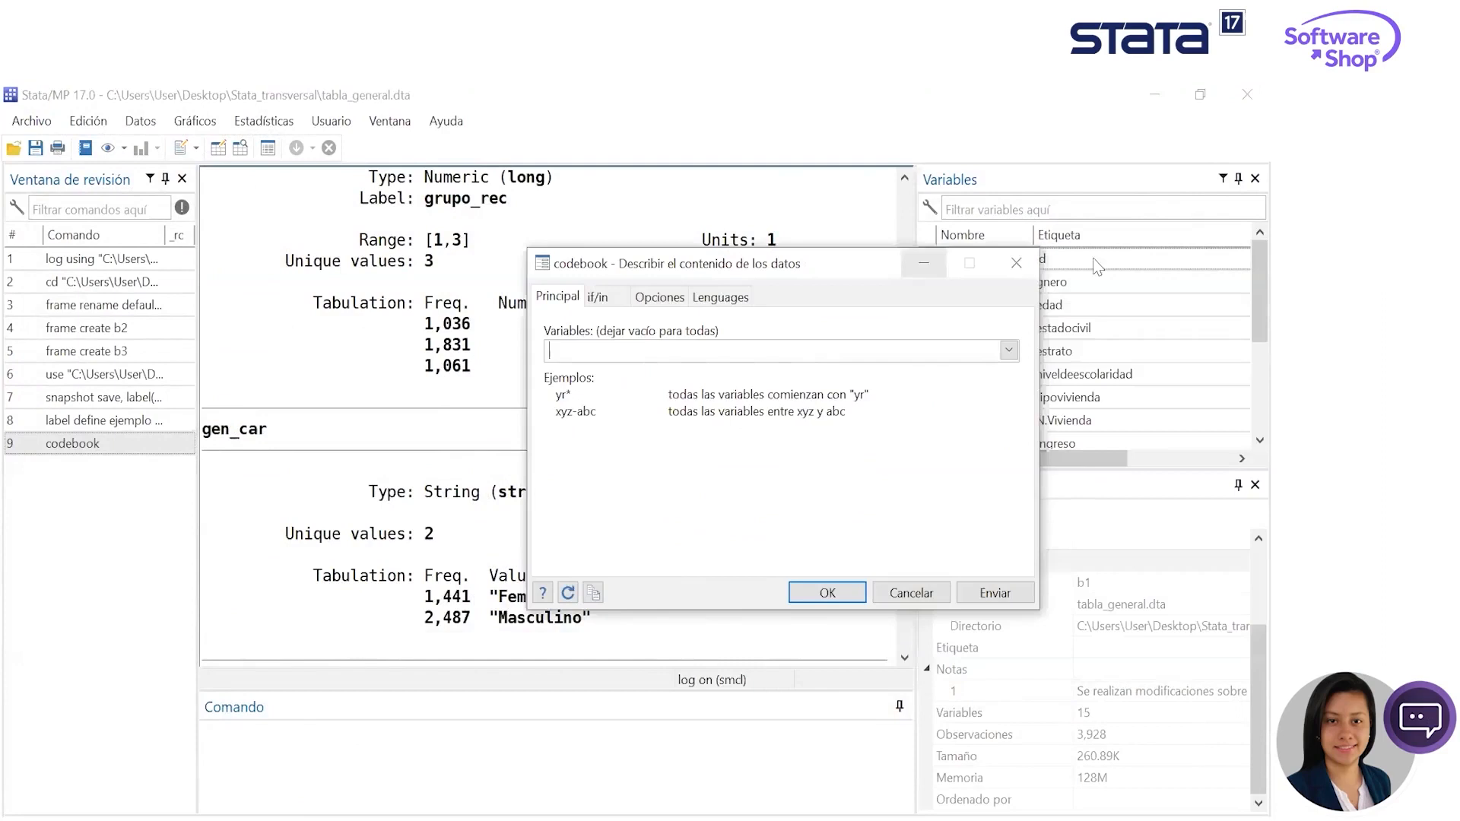
pyautogui.click(1016, 261)
# - Make b2 the active data frame and minimize the frames manager
pyautogui.moveTo(608, 812)
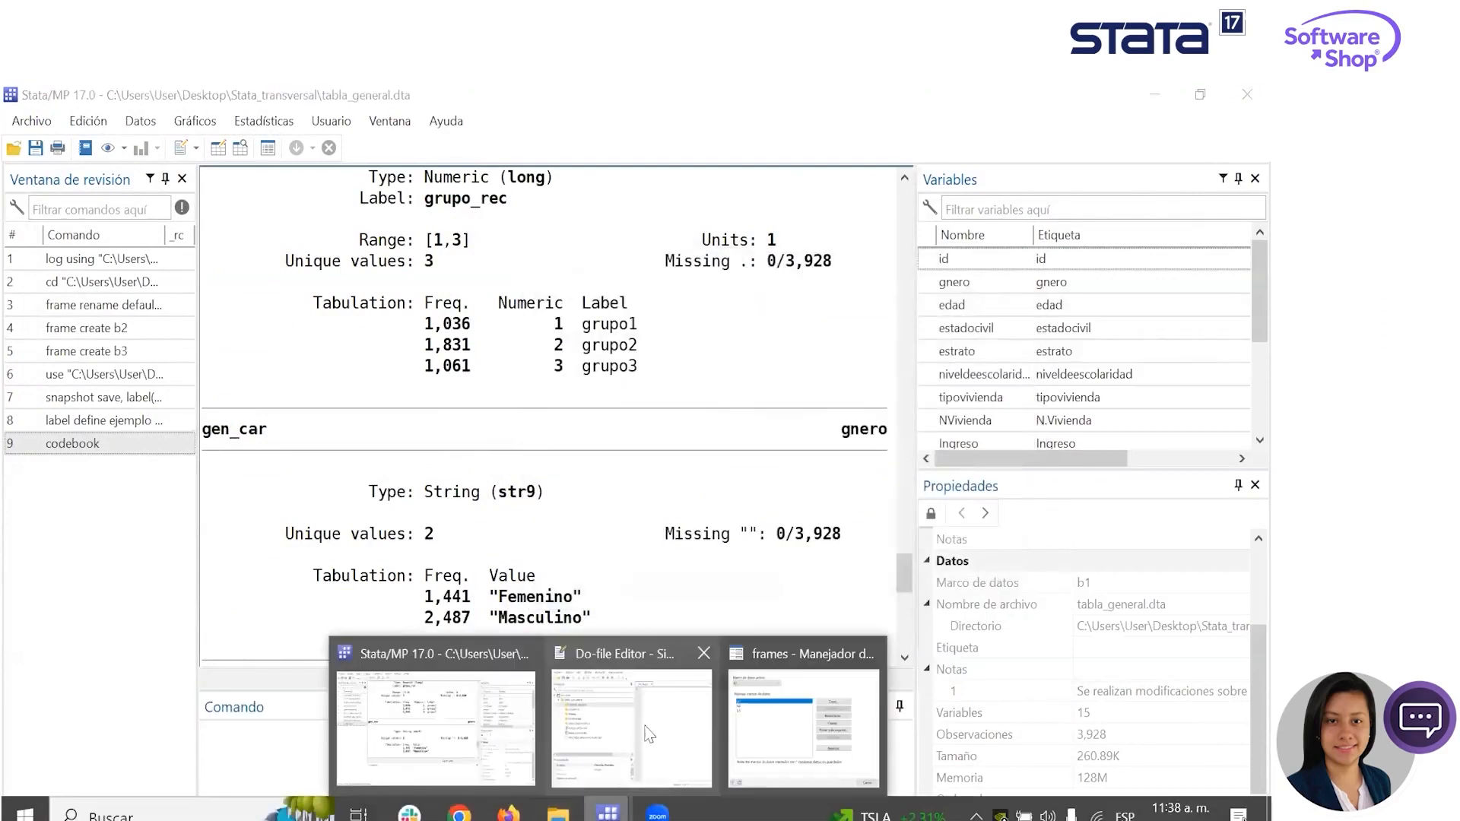
pyautogui.click(783, 743)
pyautogui.click(440, 266)
pyautogui.click(430, 304)
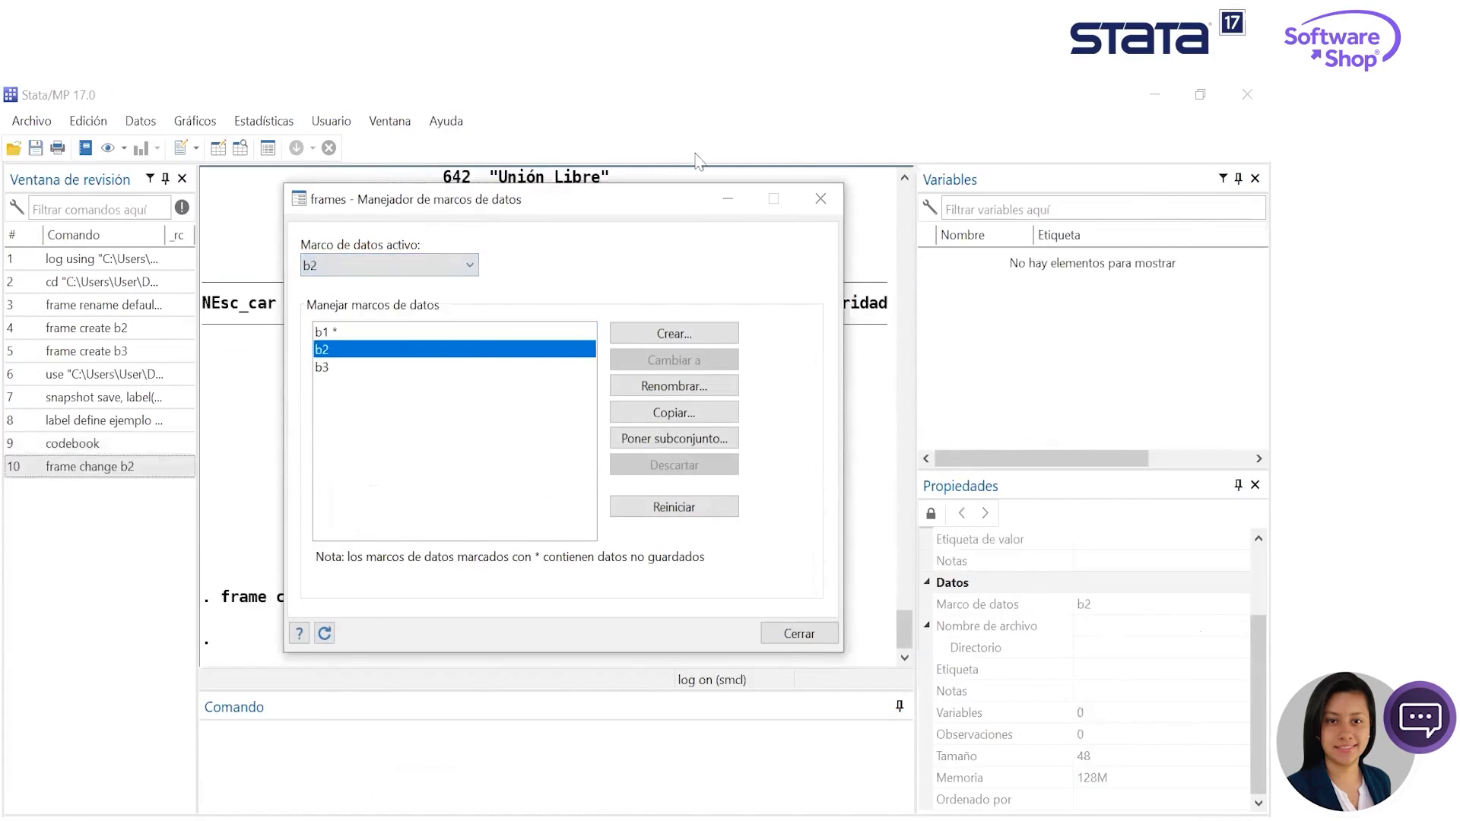
pyautogui.click(741, 199)
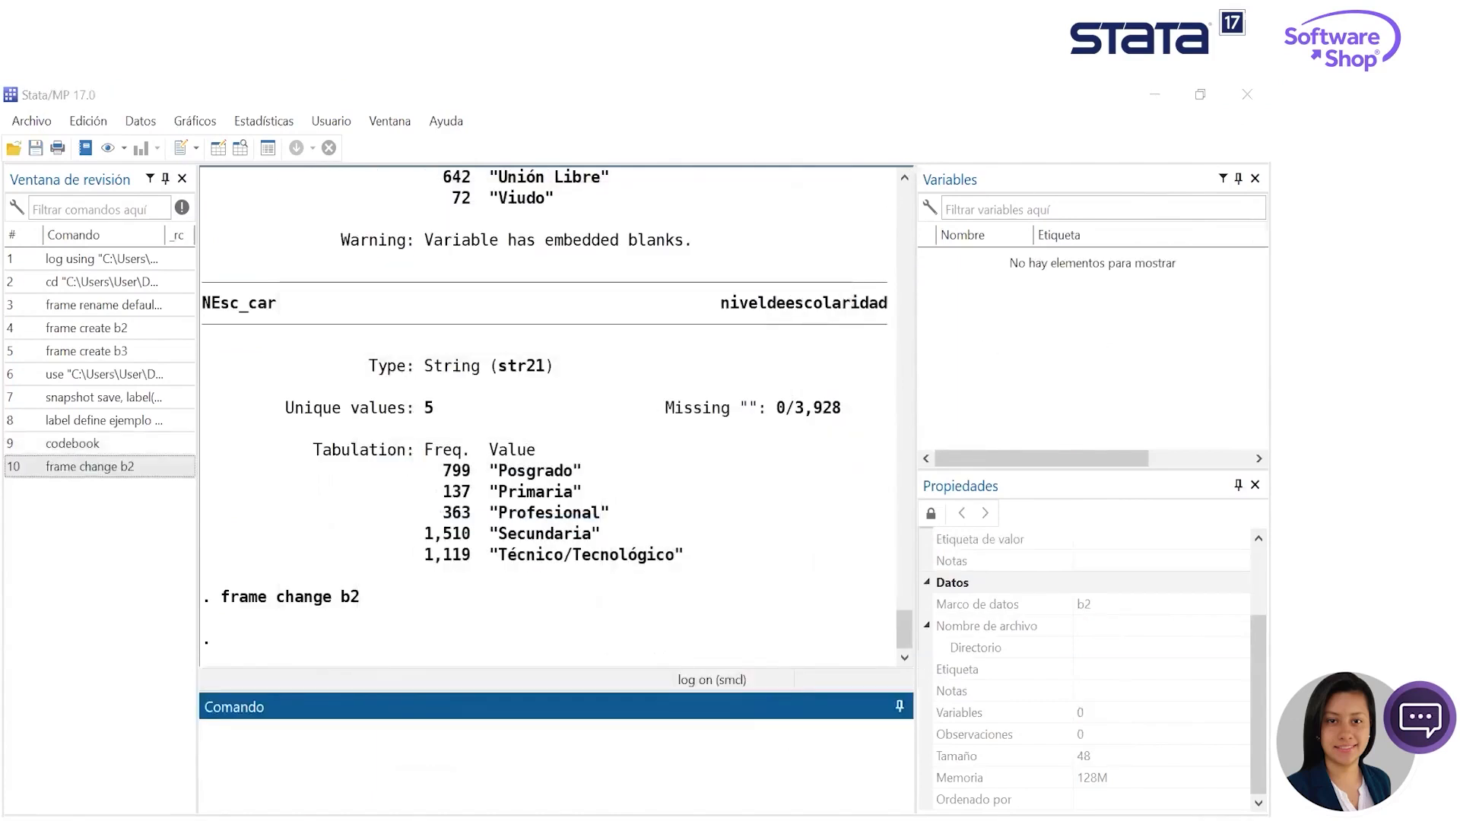
# - Open educación.do from the educación folder of the wcs_stata project in the Do-file Editor
pyautogui.hotkey('ctrl', '9')
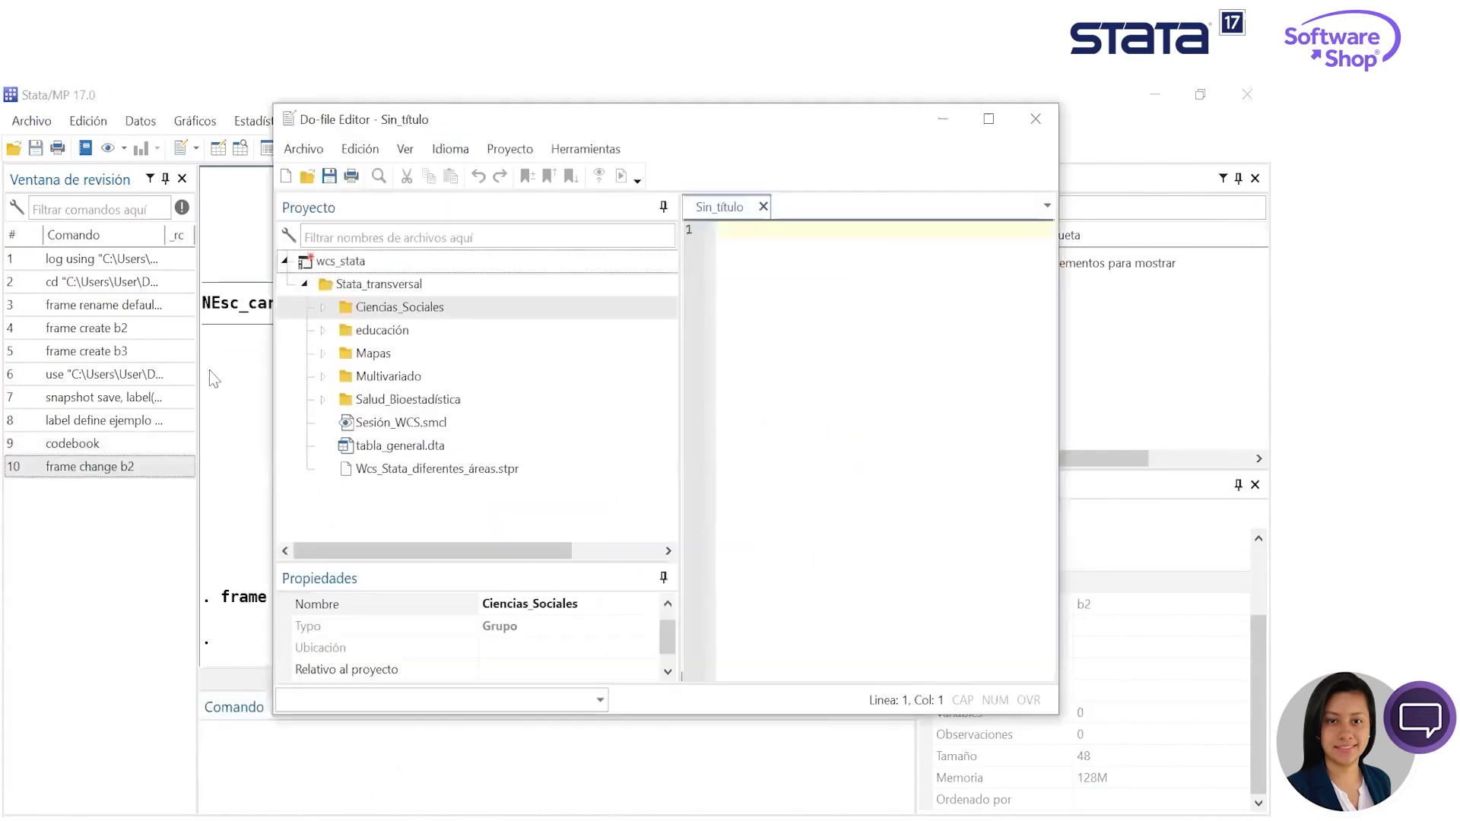
pyautogui.click(321, 332)
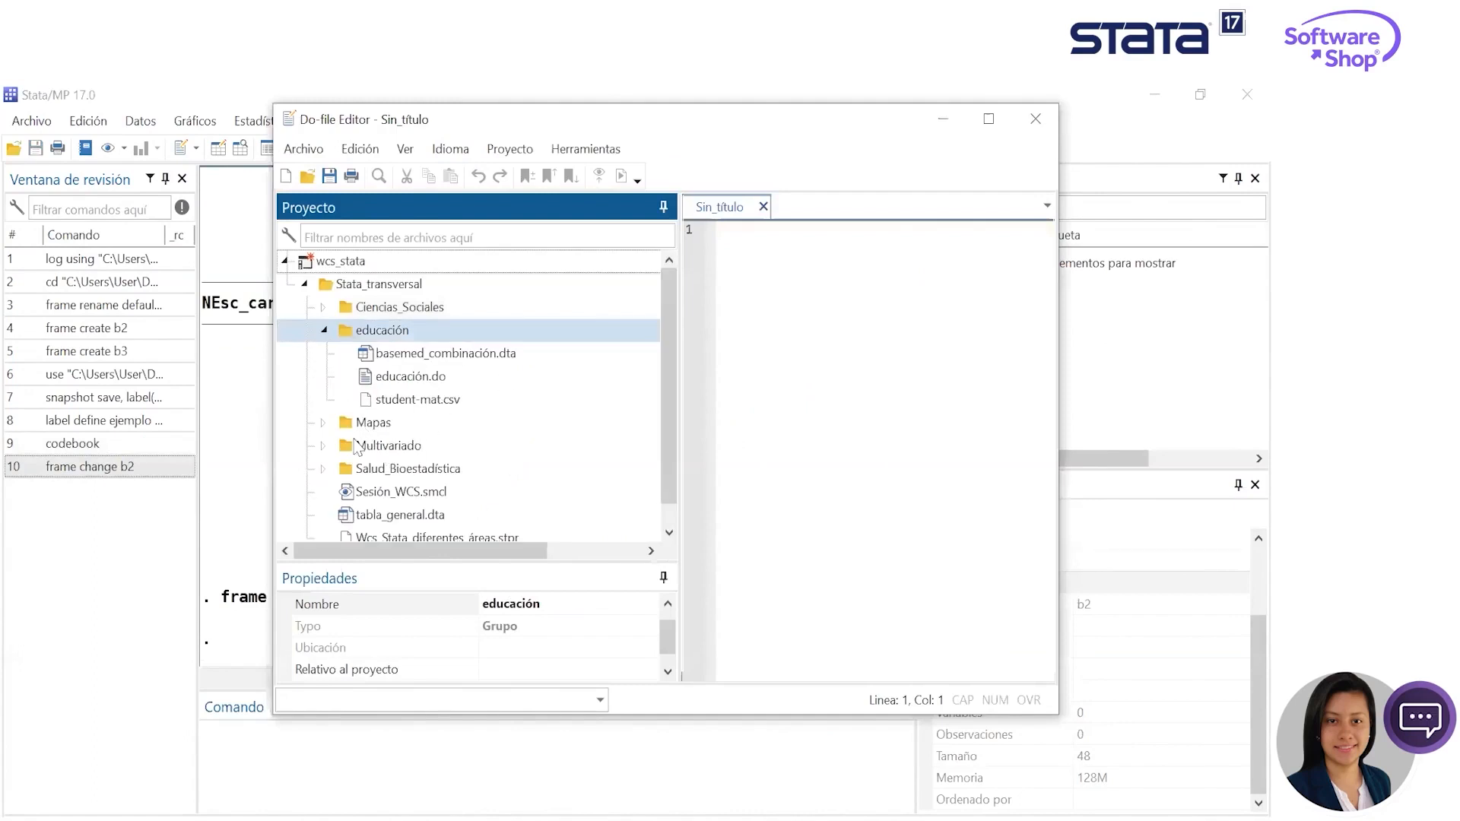
pyautogui.click(446, 407)
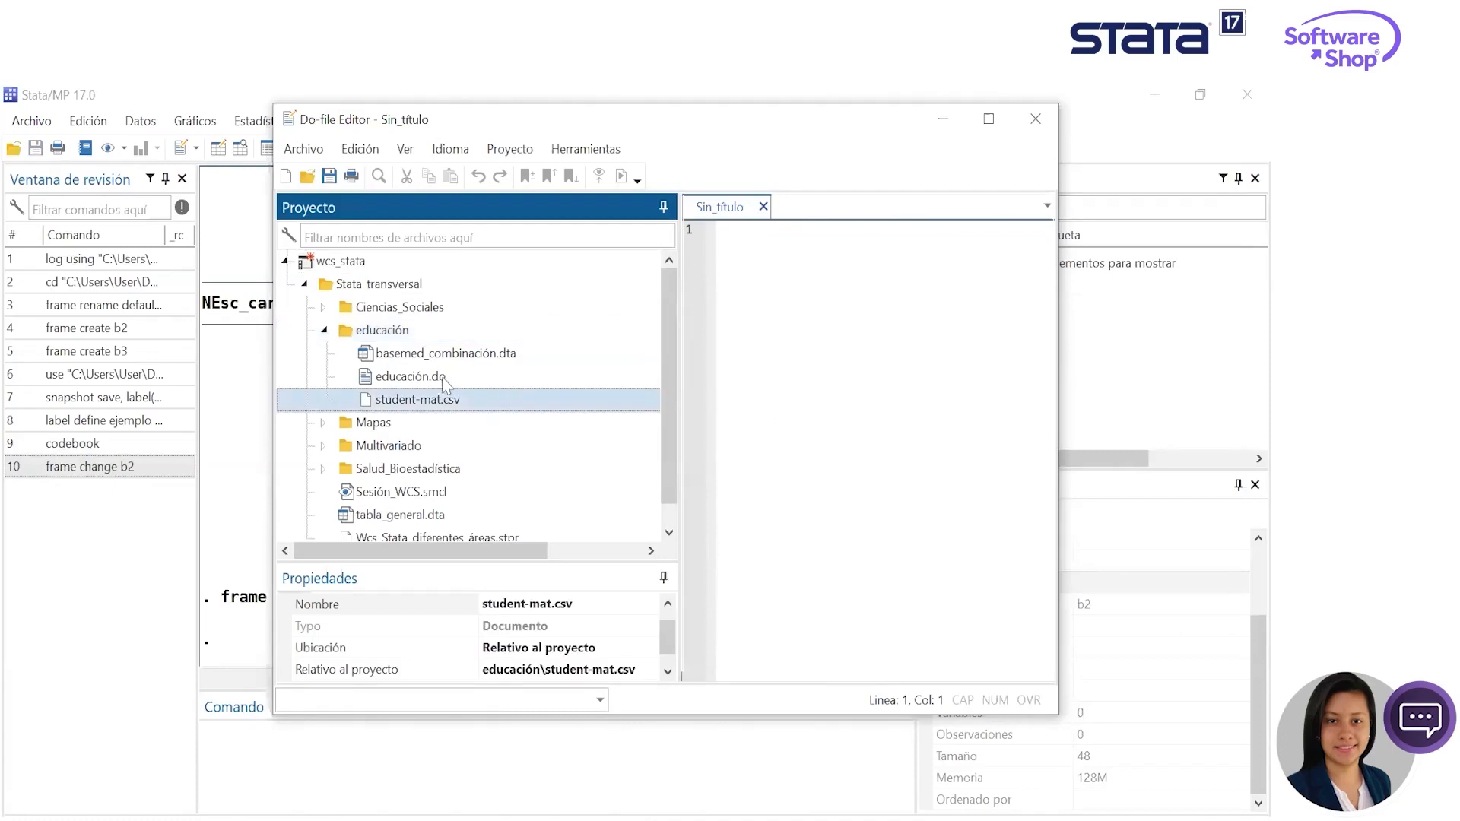
pyautogui.click(444, 380)
pyautogui.doubleClick(383, 384)
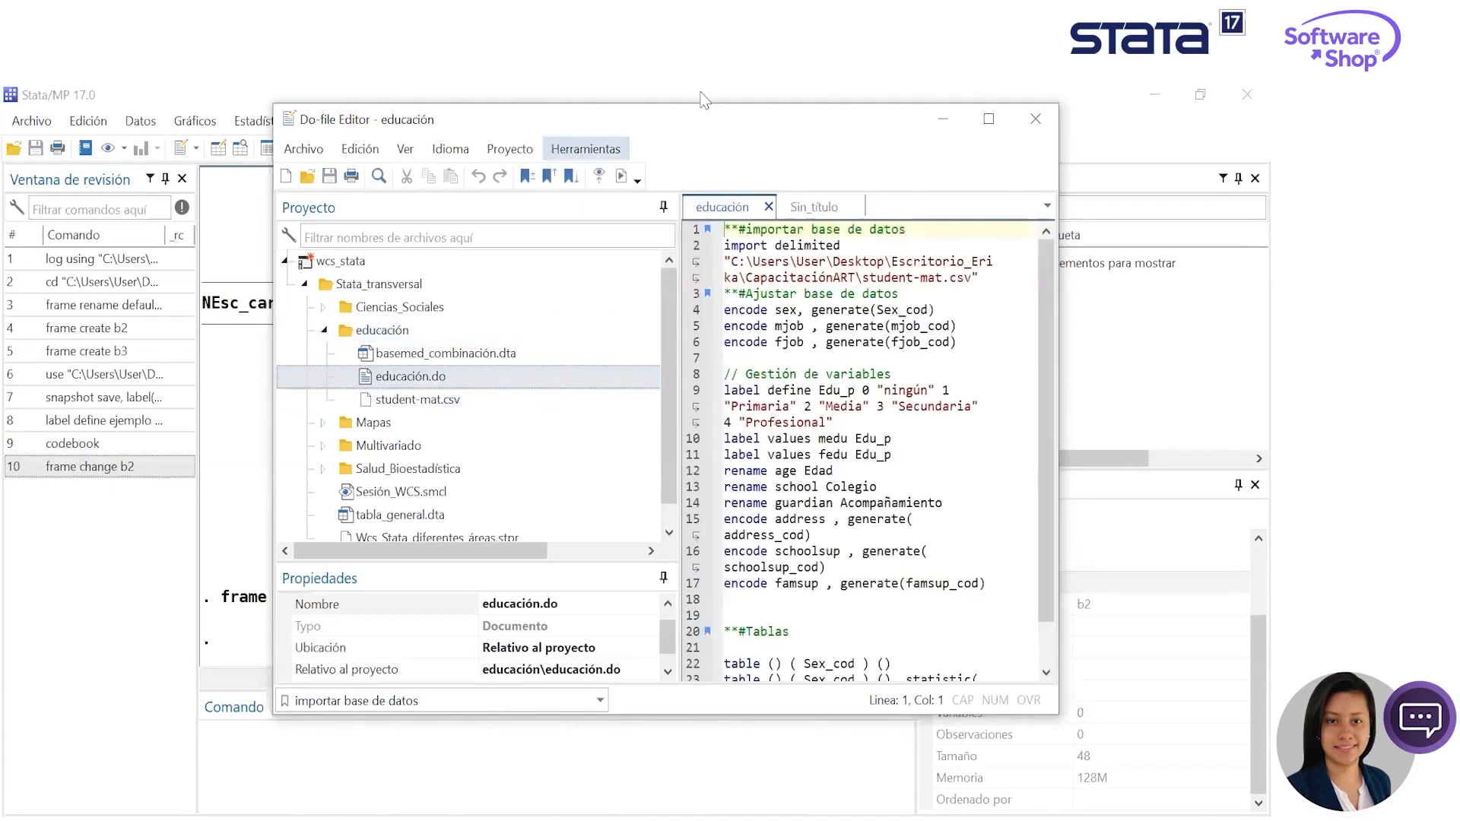
# - Run only the import delimited command in educación.do to load student-mat.csv into frame b2
pyautogui.moveTo(590, 113); pyautogui.dragTo(710, 155)
pyautogui.moveTo(1092, 318); pyautogui.dragTo(840, 282)
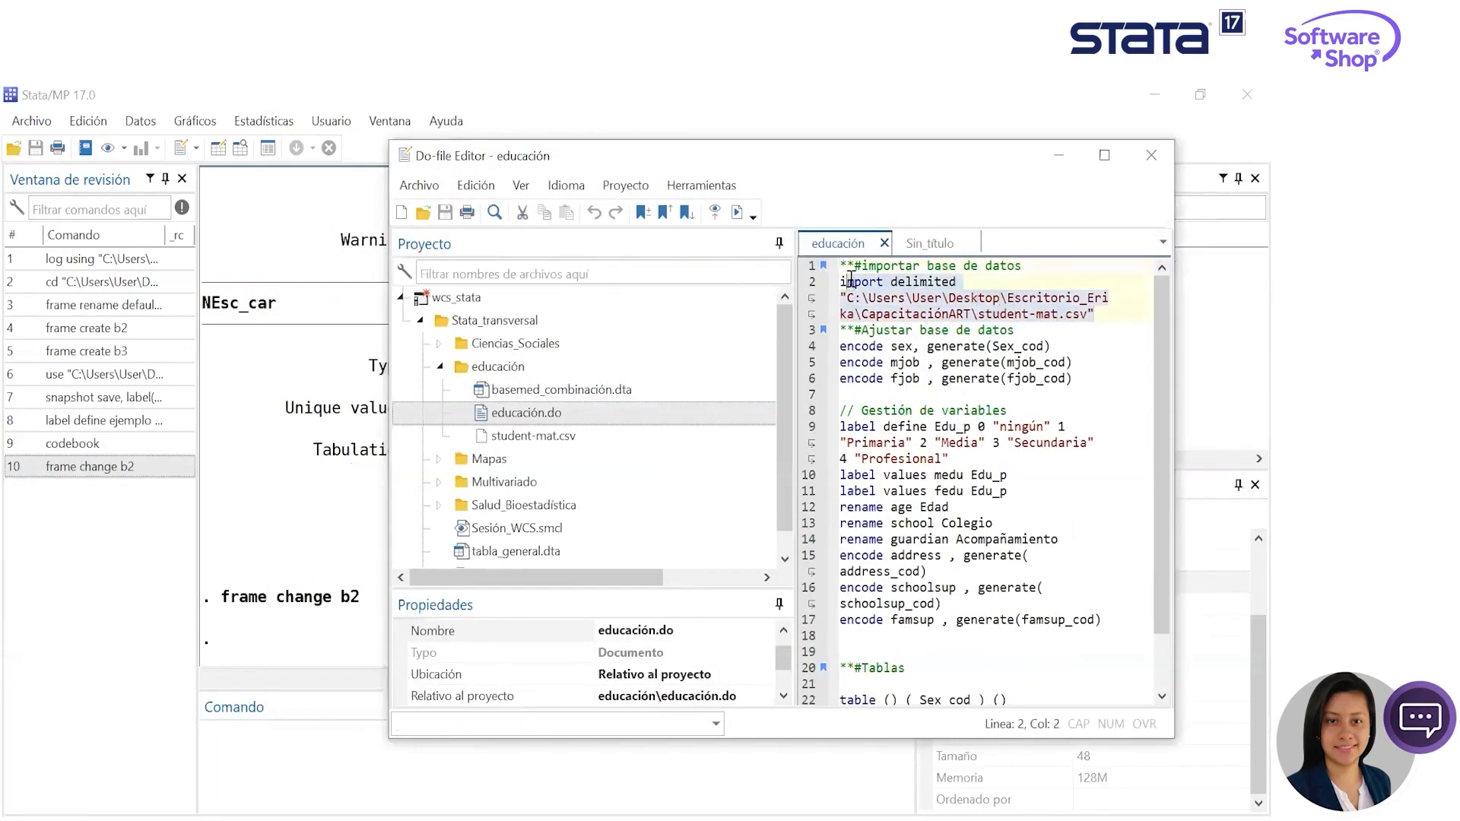
pyautogui.click(737, 215)
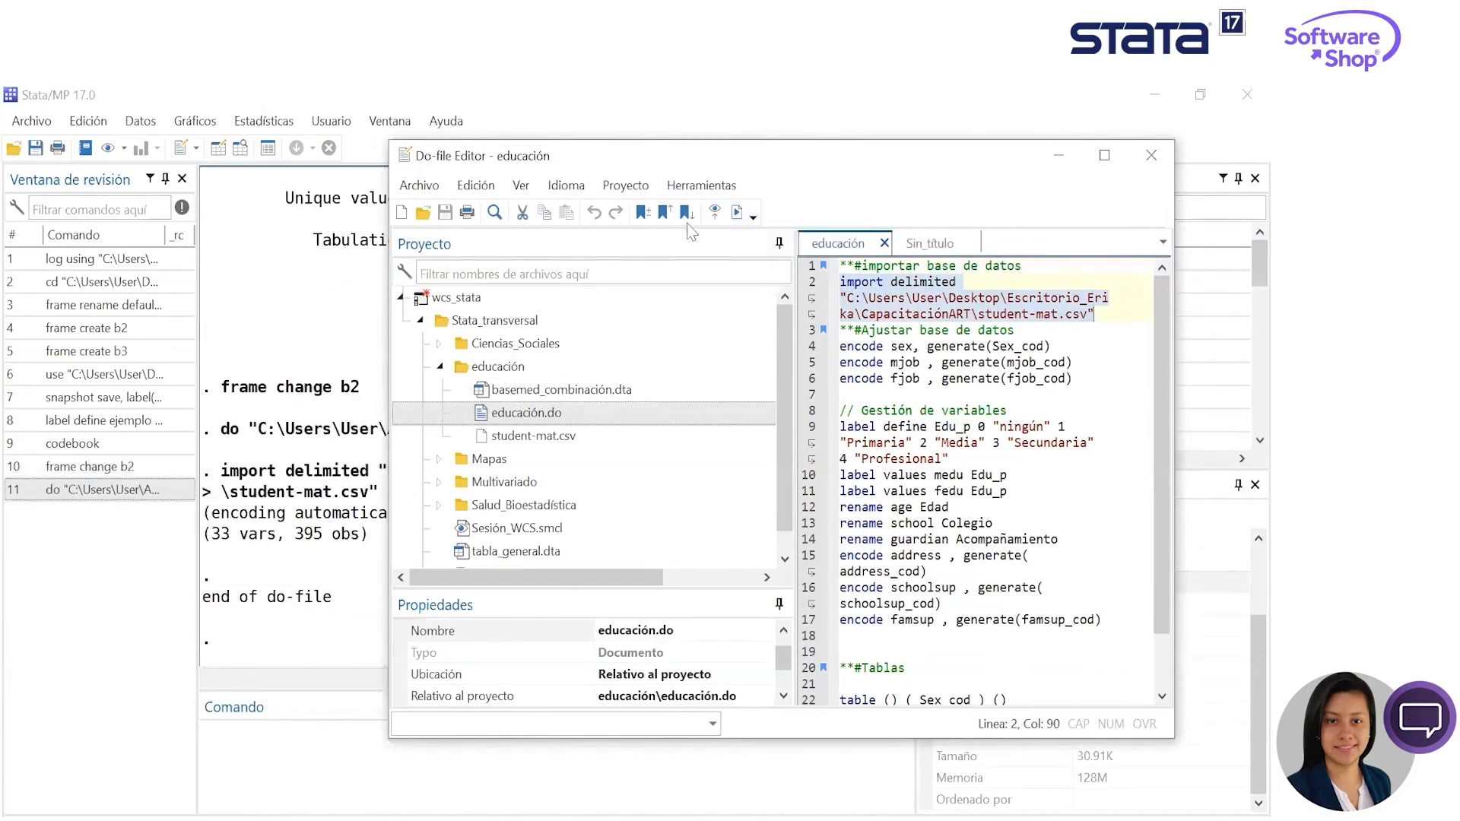
# - Set the Do-file Editor aside and look over the import output and the list of imported variables
pyautogui.moveTo(684, 155); pyautogui.dragTo(534, 139)
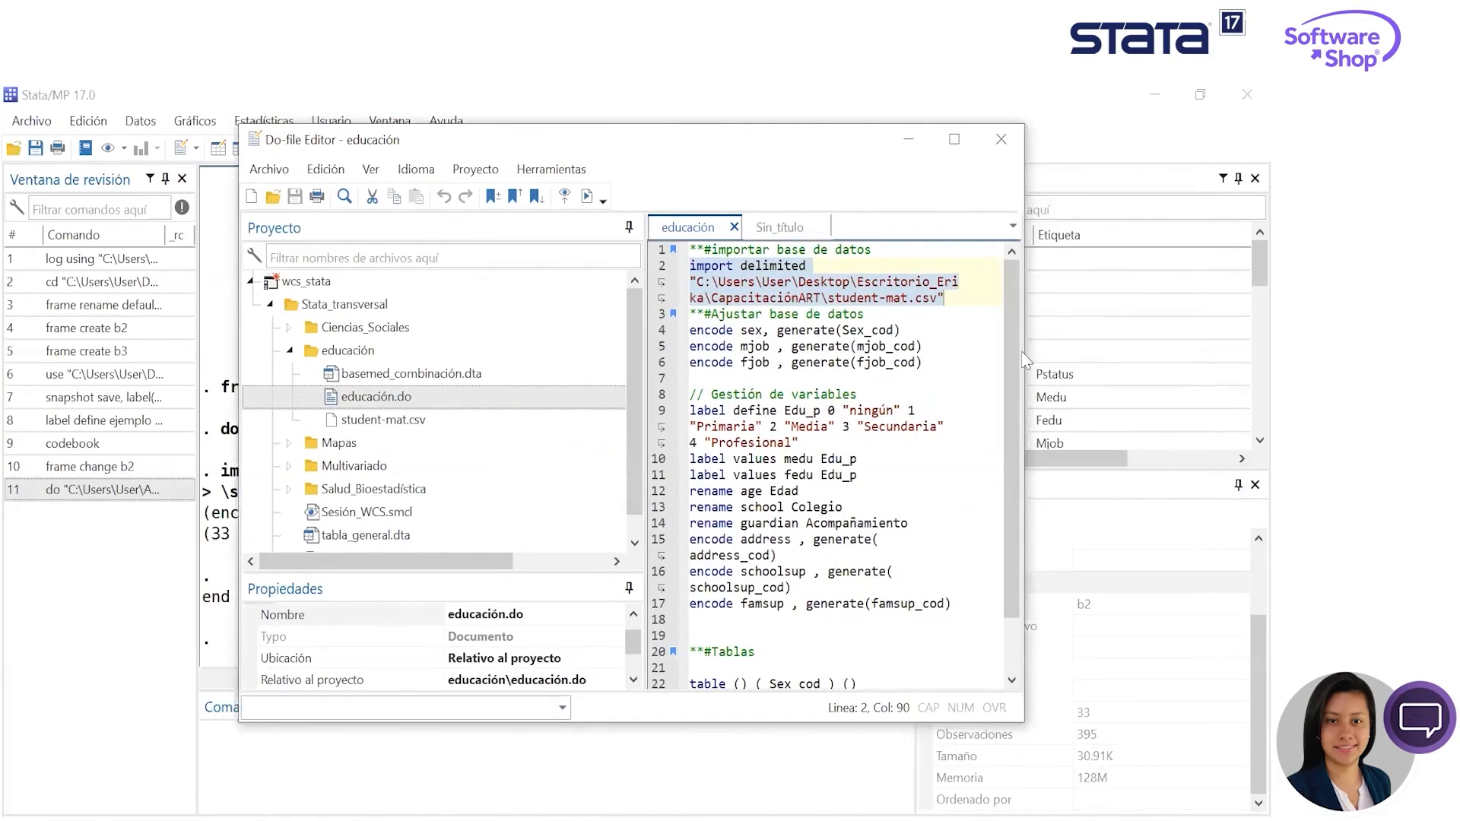
pyautogui.scroll(-2, 988, 380)
pyautogui.scroll(2, 950, 456)
pyautogui.moveTo(657, 151); pyautogui.dragTo(1456, 303)
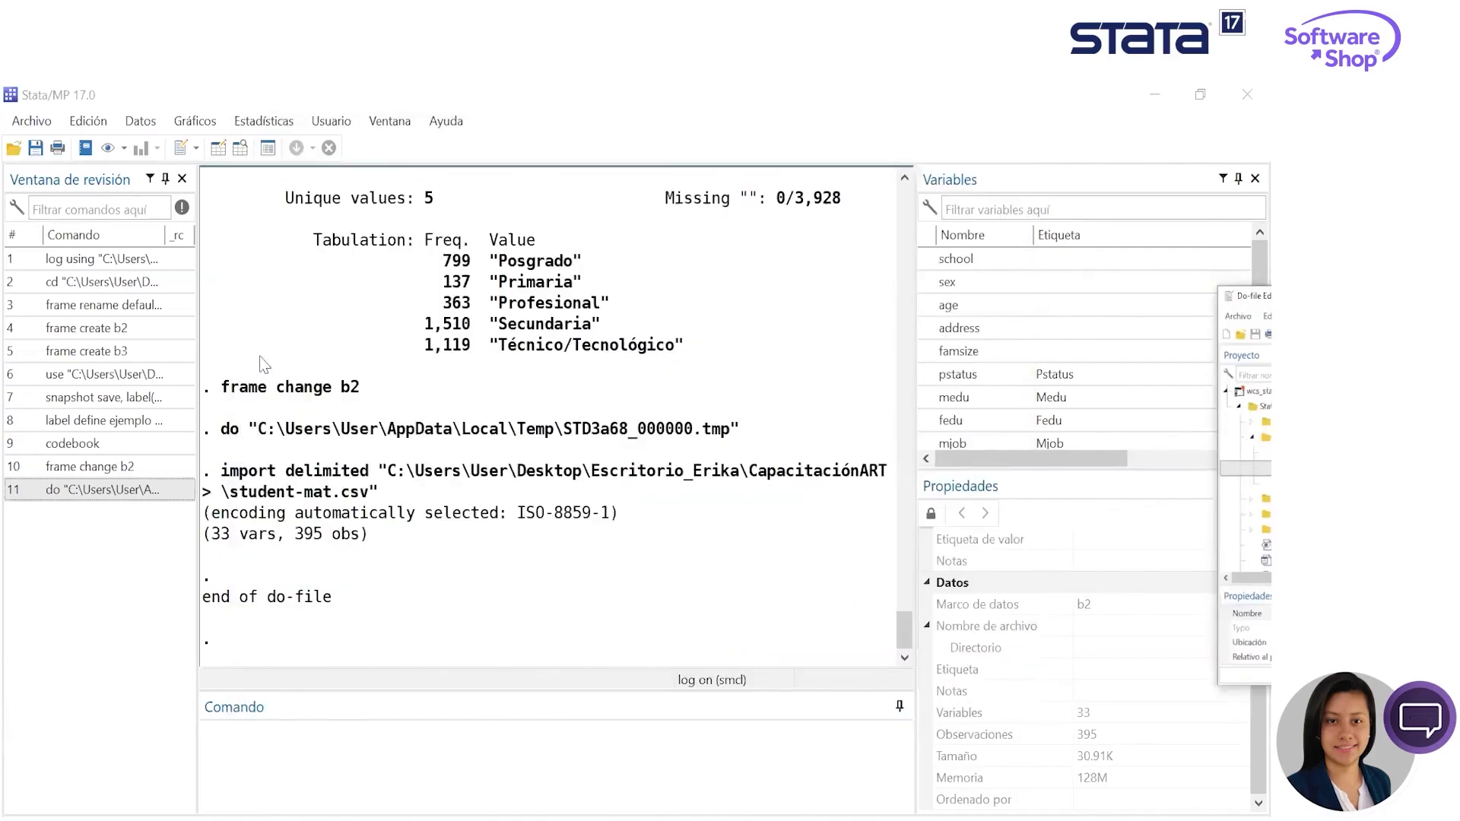
pyautogui.scroll(7, 611, 360)
pyautogui.scroll(-7, 614, 353)
# - Browse the imported student data in the Data Editor and close it
pyautogui.click(240, 150)
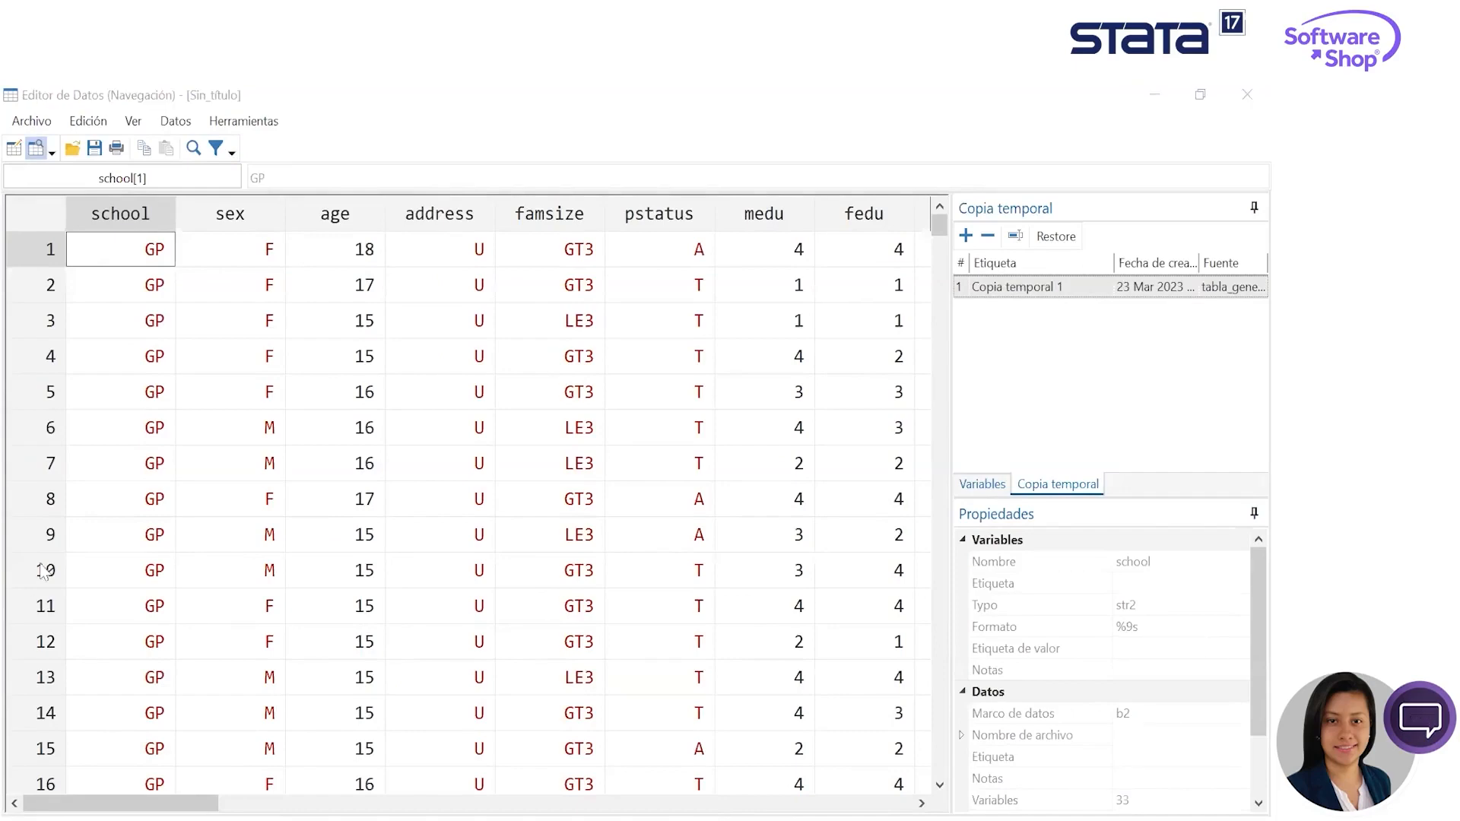
pyautogui.moveTo(120, 802)
pyautogui.mouseDown()
pyautogui.moveTo(618, 803)
pyautogui.moveTo(121, 803)
pyautogui.mouseUp()
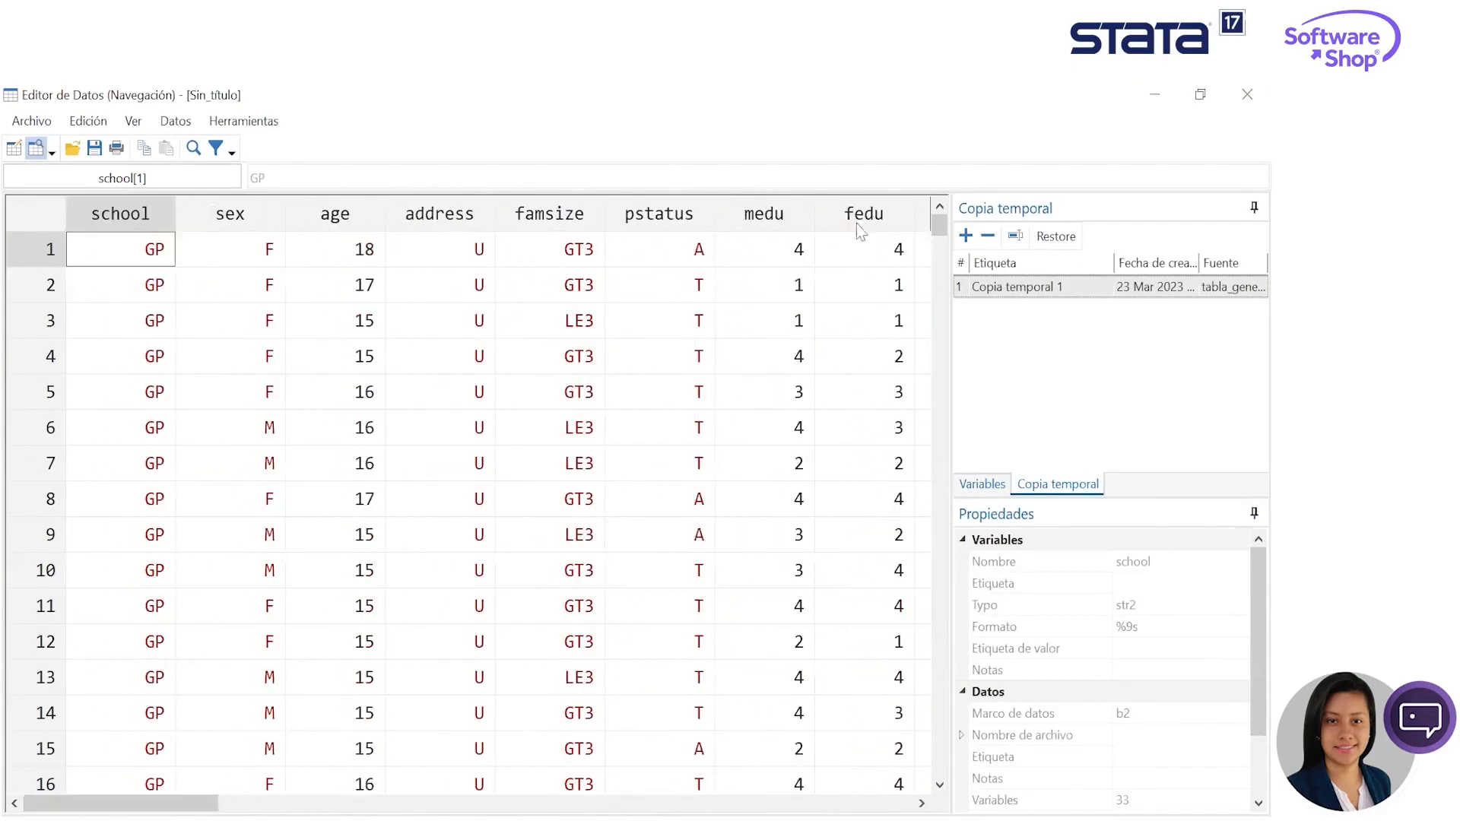
pyautogui.click(1245, 95)
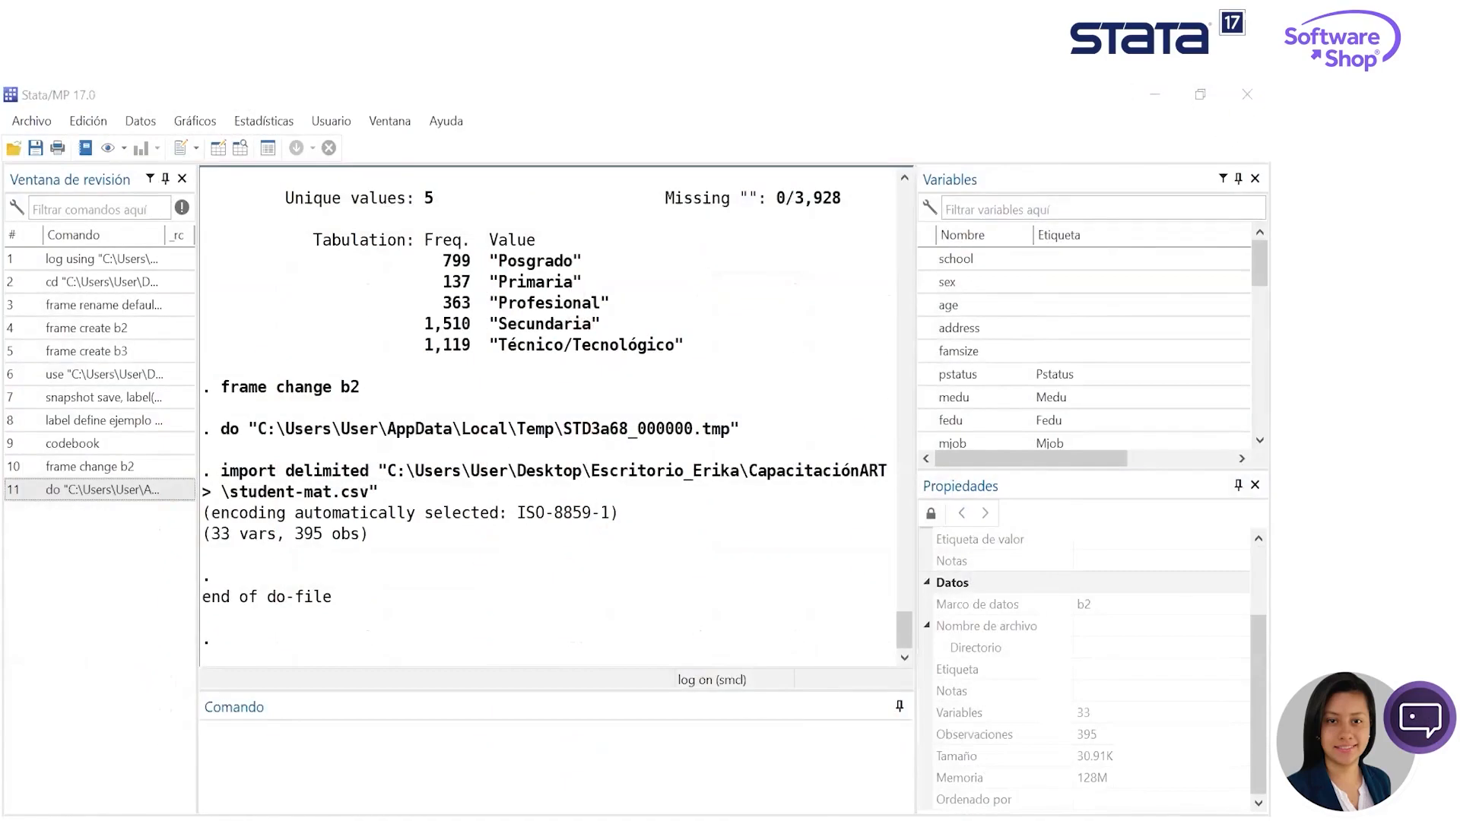
# - Run the "Ajustar base de datos" block of educación.do, encoding sex, mjob and fjob as Sex_cod, mjob_cod and fjob_cod
pyautogui.moveTo(1444, 299); pyautogui.dragTo(1369, 299)
pyautogui.moveTo(874, 341); pyautogui.dragTo(628, 306)
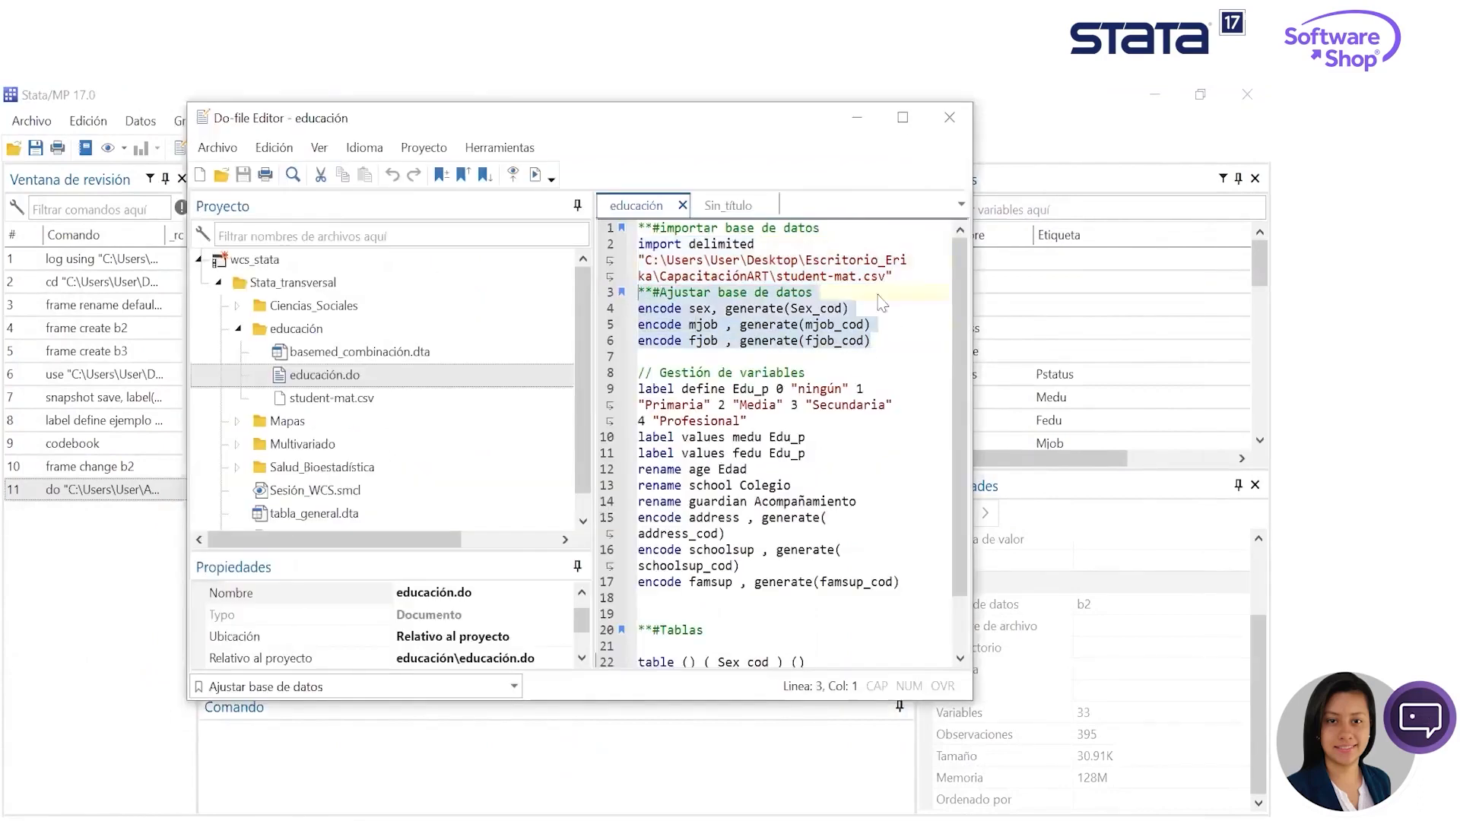
pyautogui.click(534, 175)
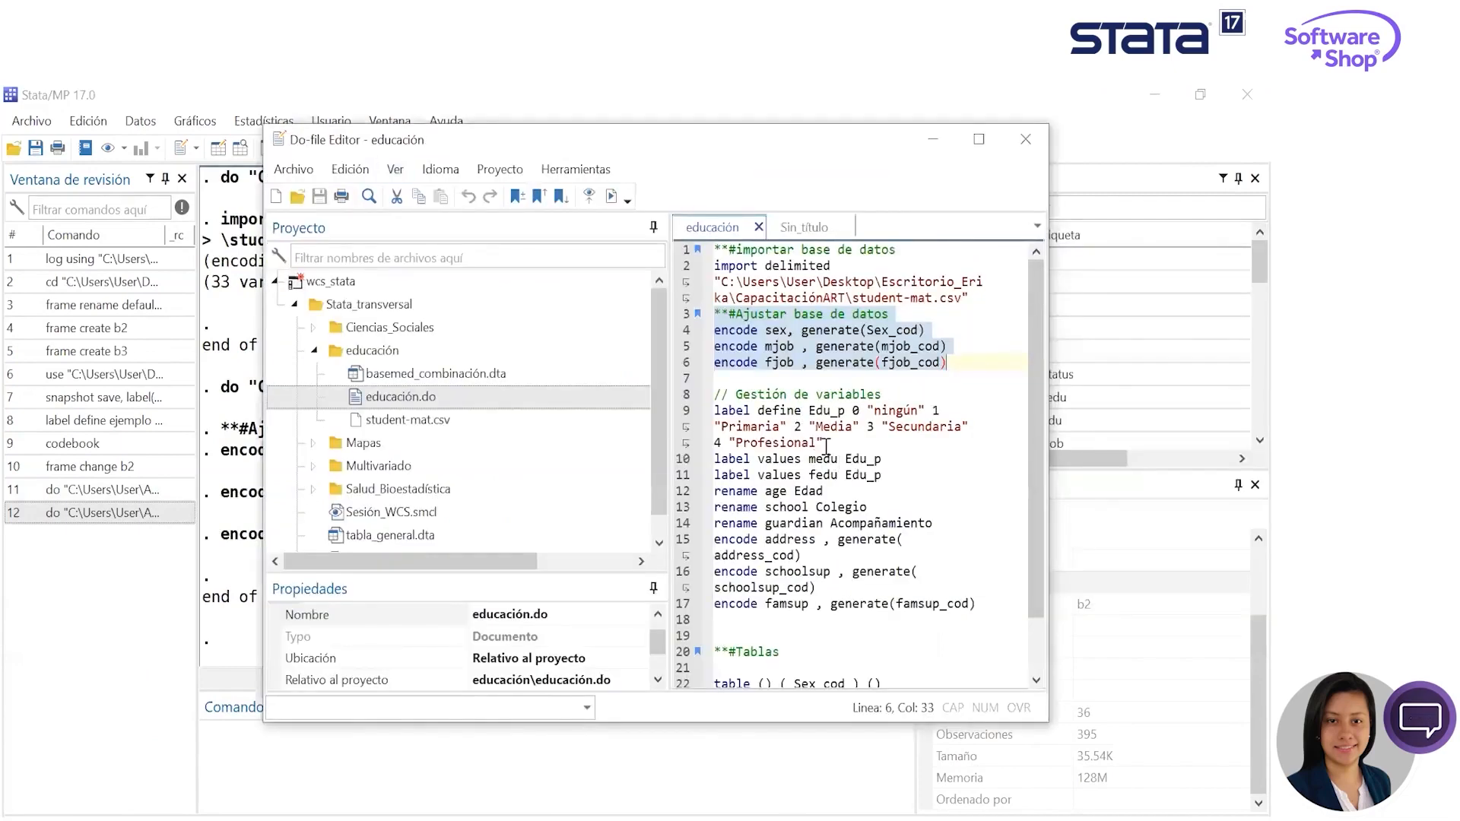
# - Run lines 9 to 17 of educación.do, from defining the Edu_p label through the renames to encoding famsup as famsup_cod
pyautogui.click(781, 449)
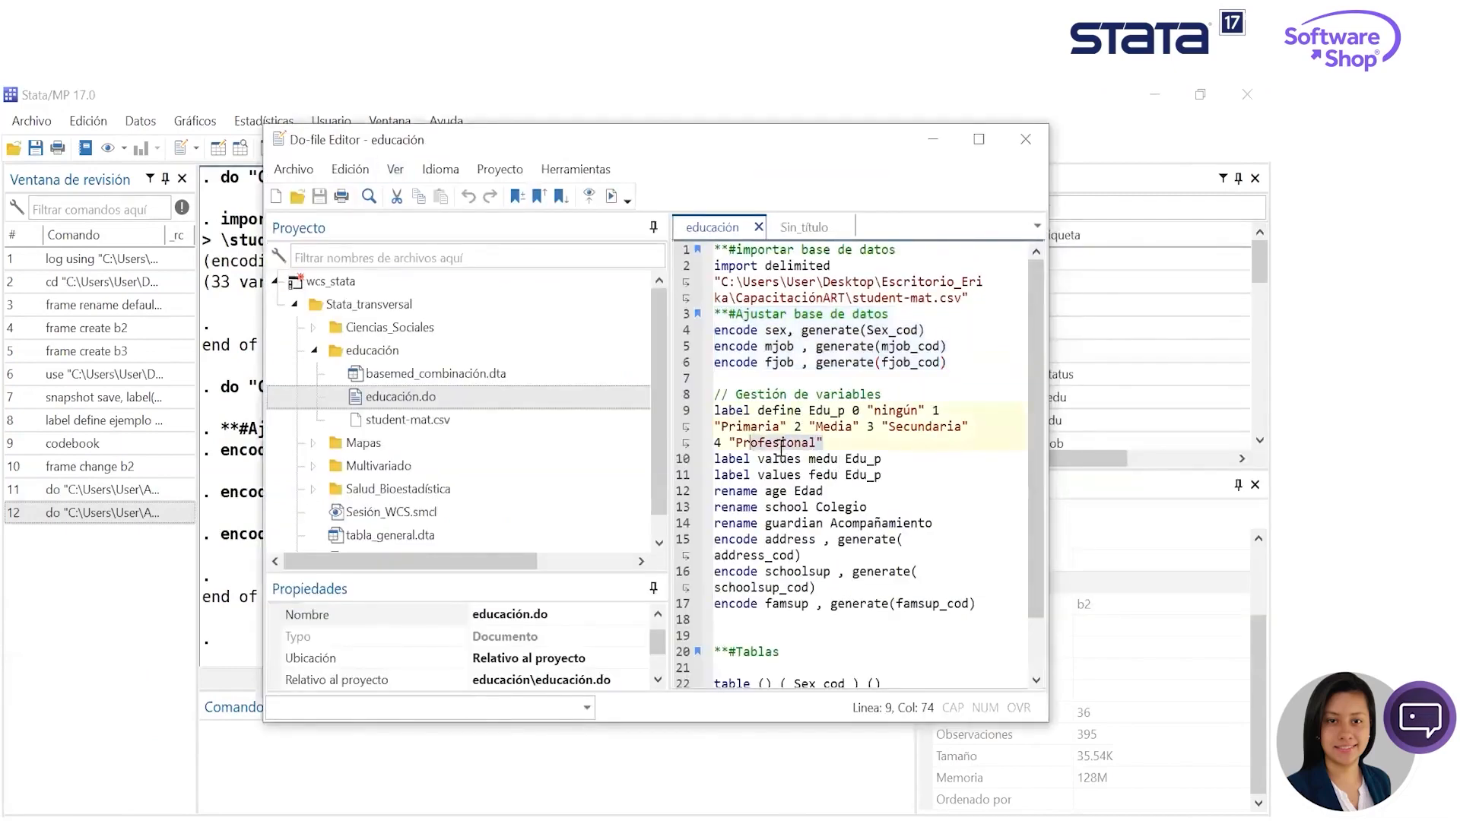
pyautogui.moveTo(984, 615); pyautogui.dragTo(704, 418)
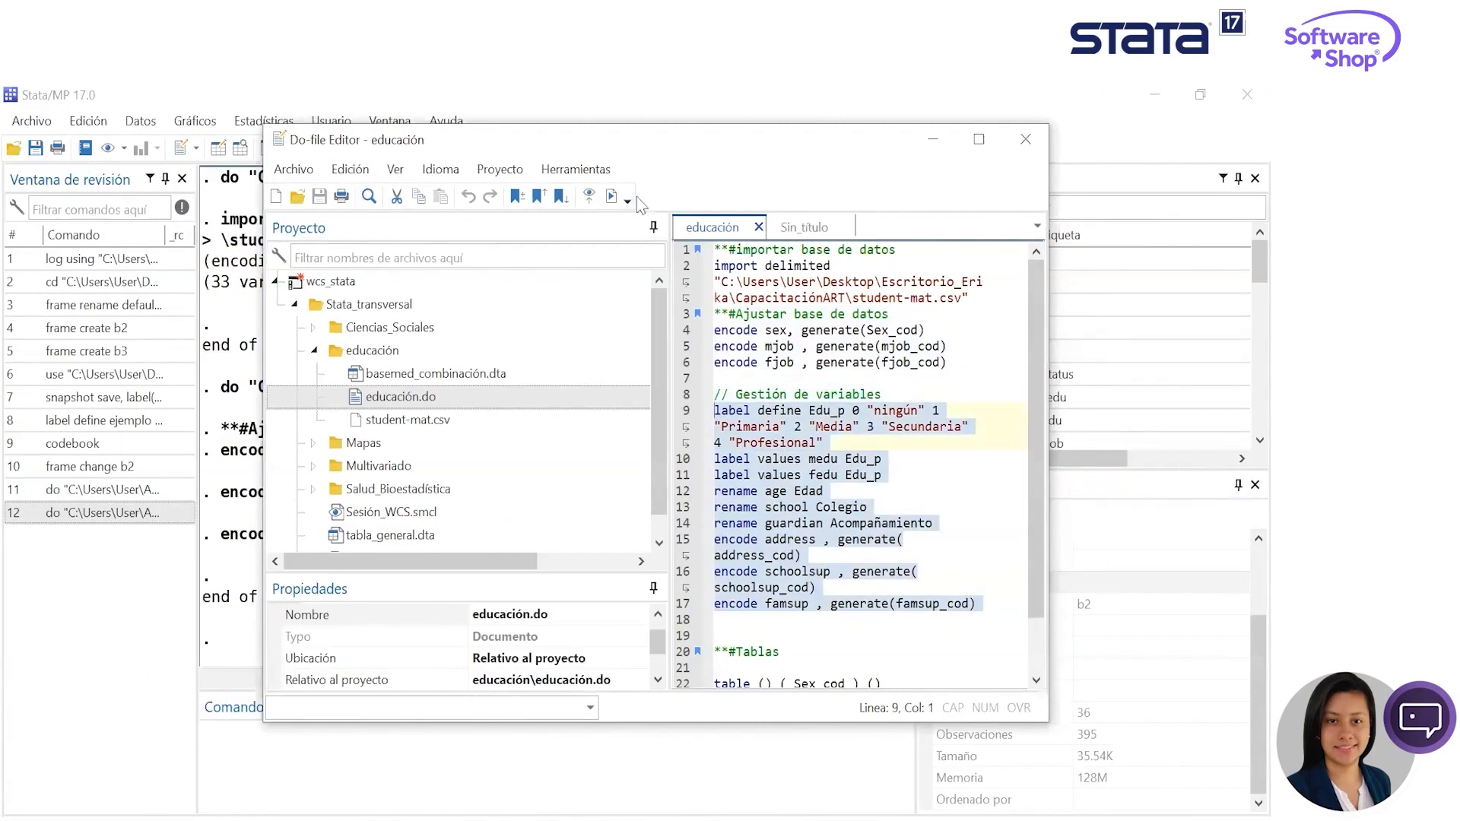
pyautogui.click(612, 199)
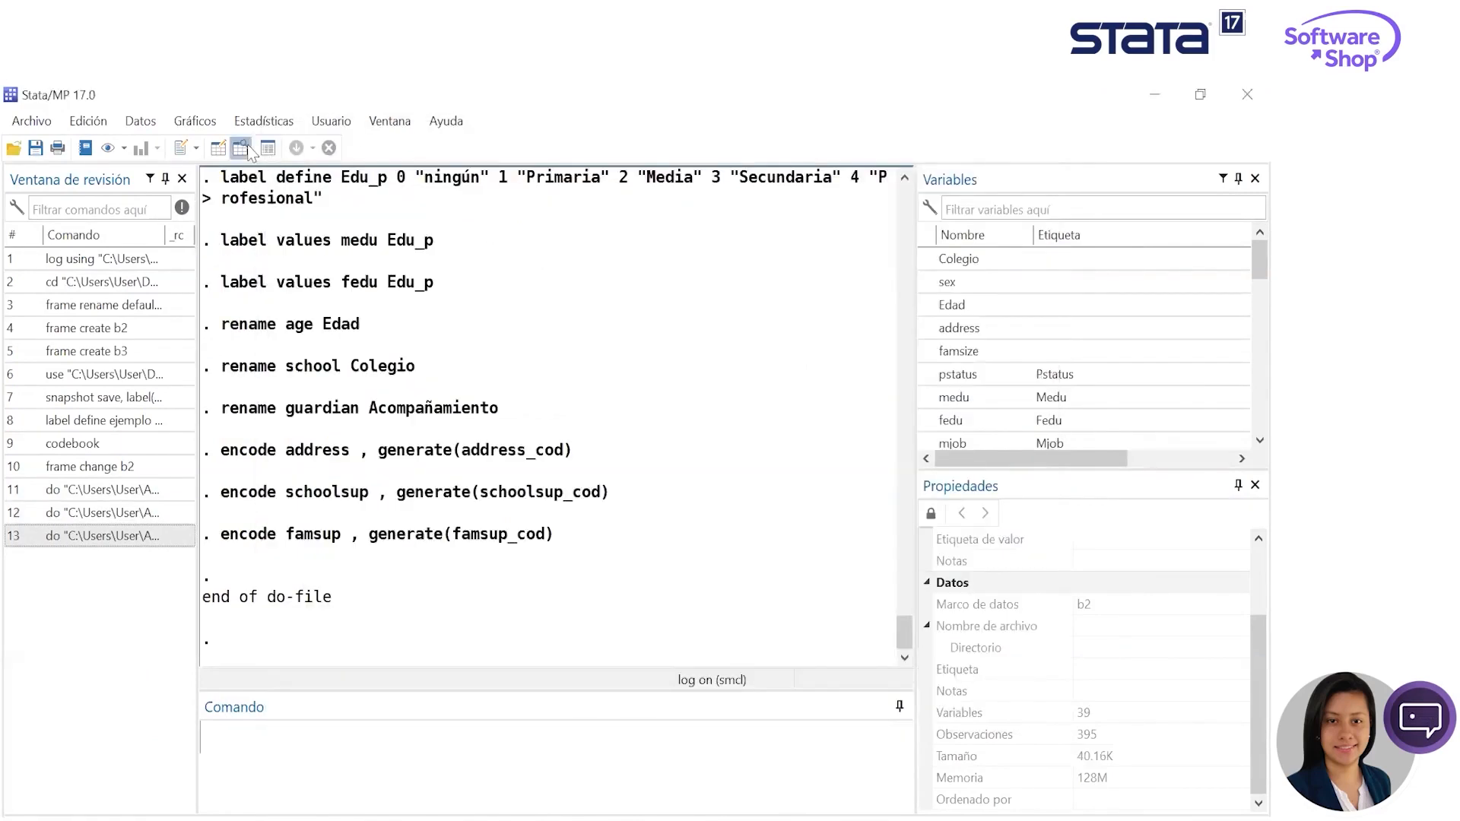
# - Browse the labelled, renamed and encoded variables in the Data Editor through famsup_cod, and minimize it
pyautogui.click(241, 148)
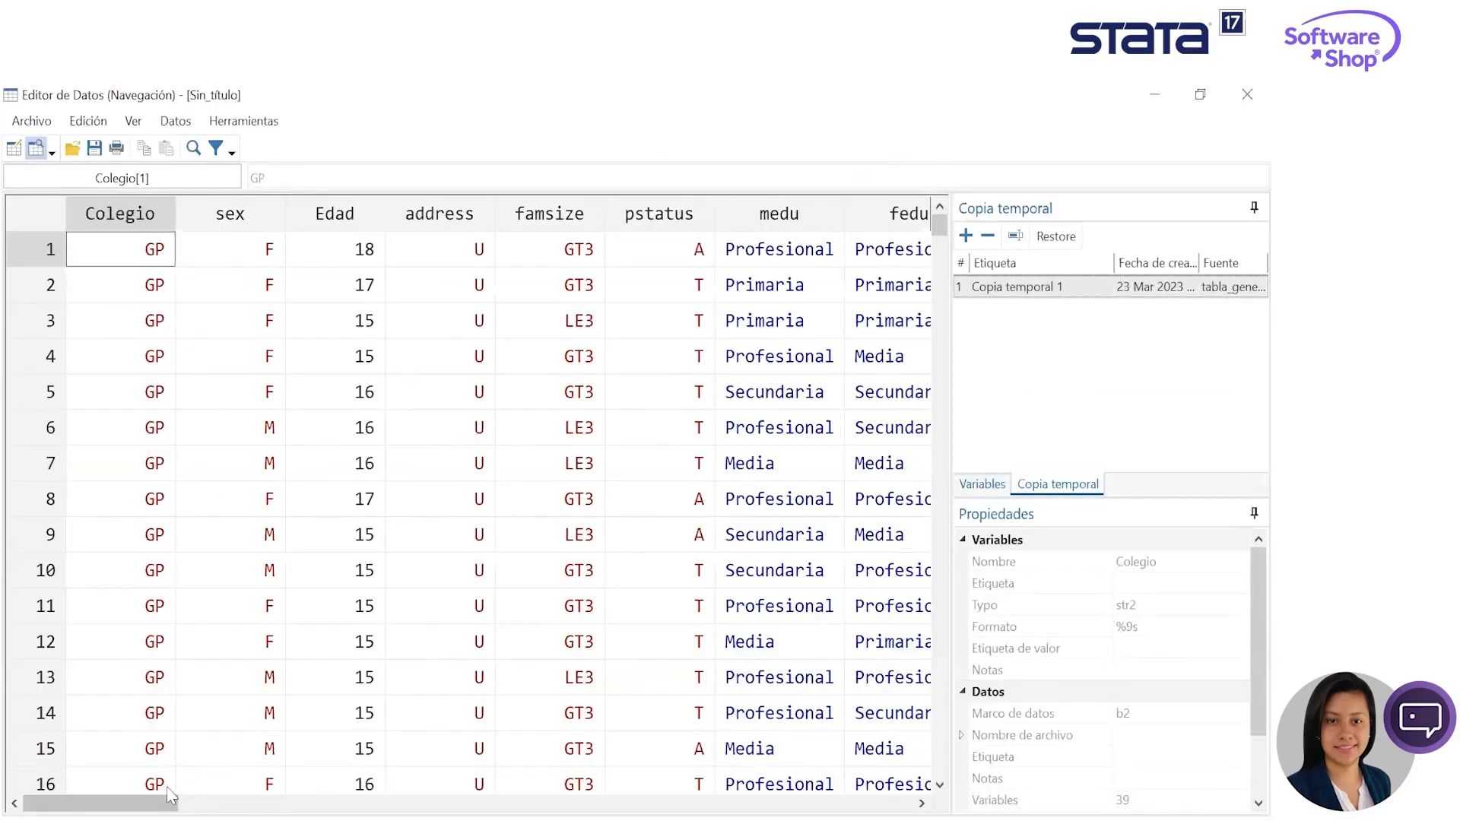
pyautogui.moveTo(158, 802); pyautogui.dragTo(797, 802)
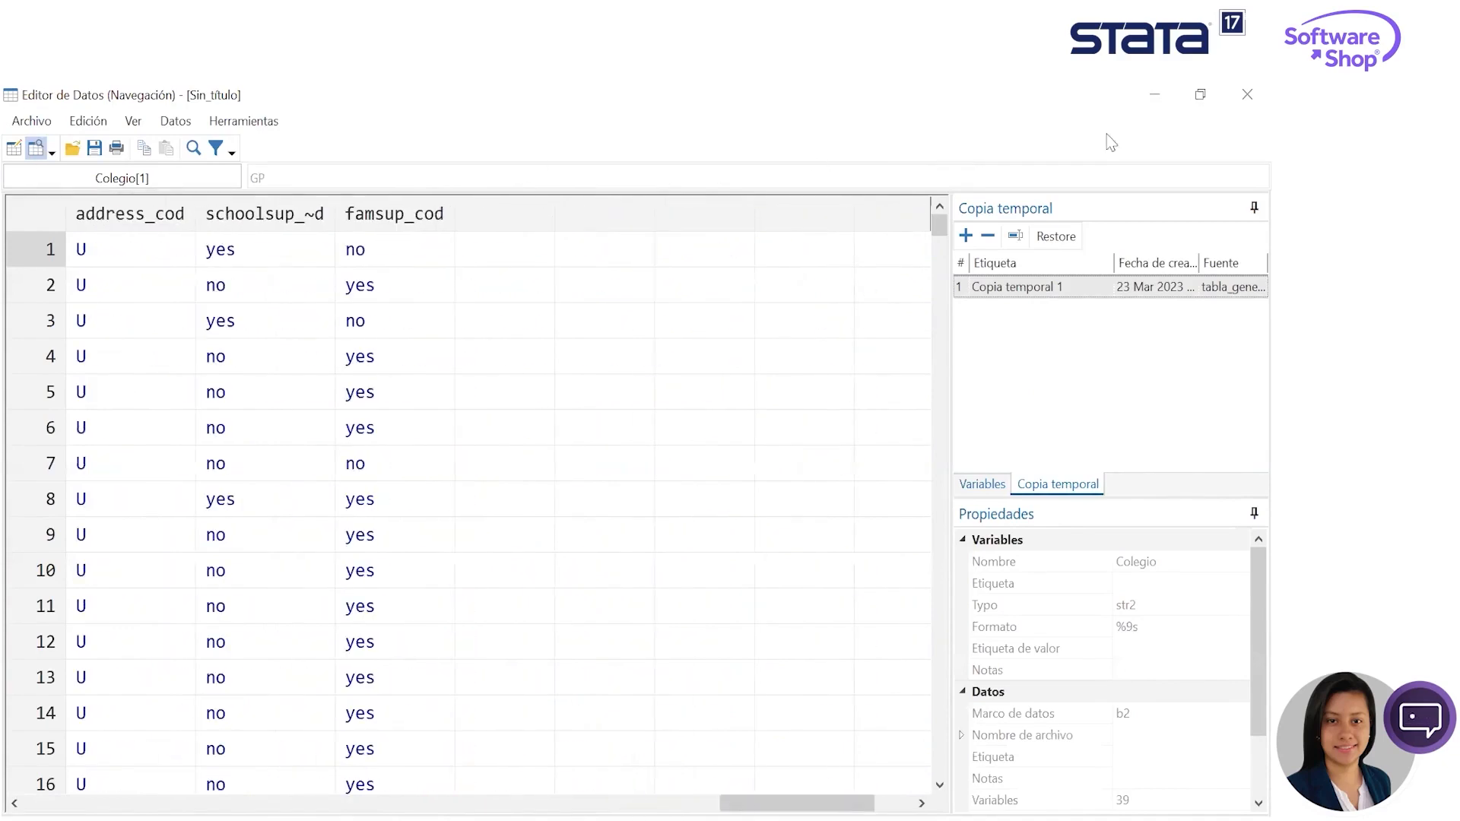
pyautogui.click(1143, 86)
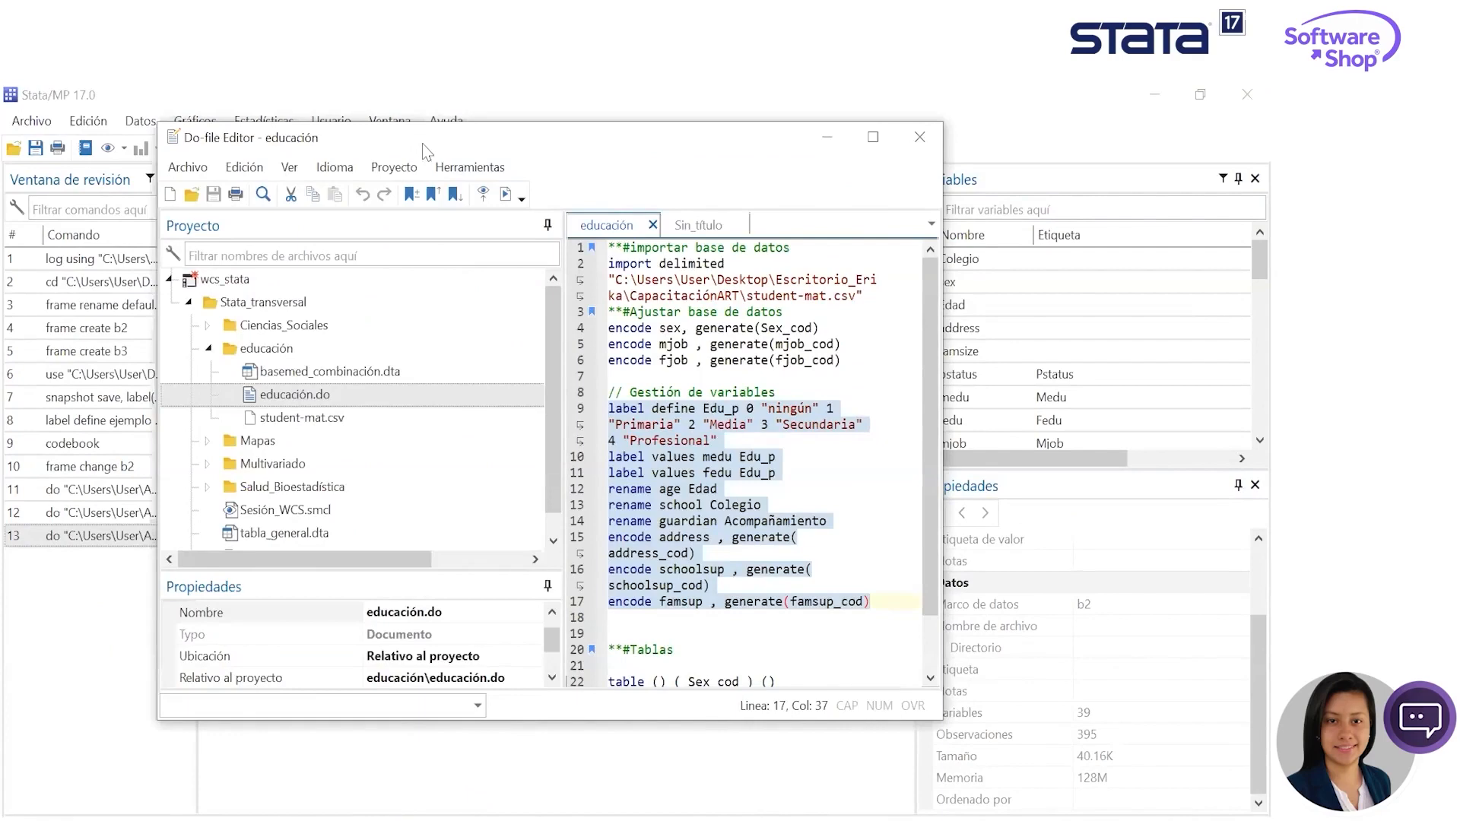
# - Return to the main window, widen the command history pane to read the full commands, and narrow it again
pyautogui.moveTo(423, 143); pyautogui.dragTo(443, 156)
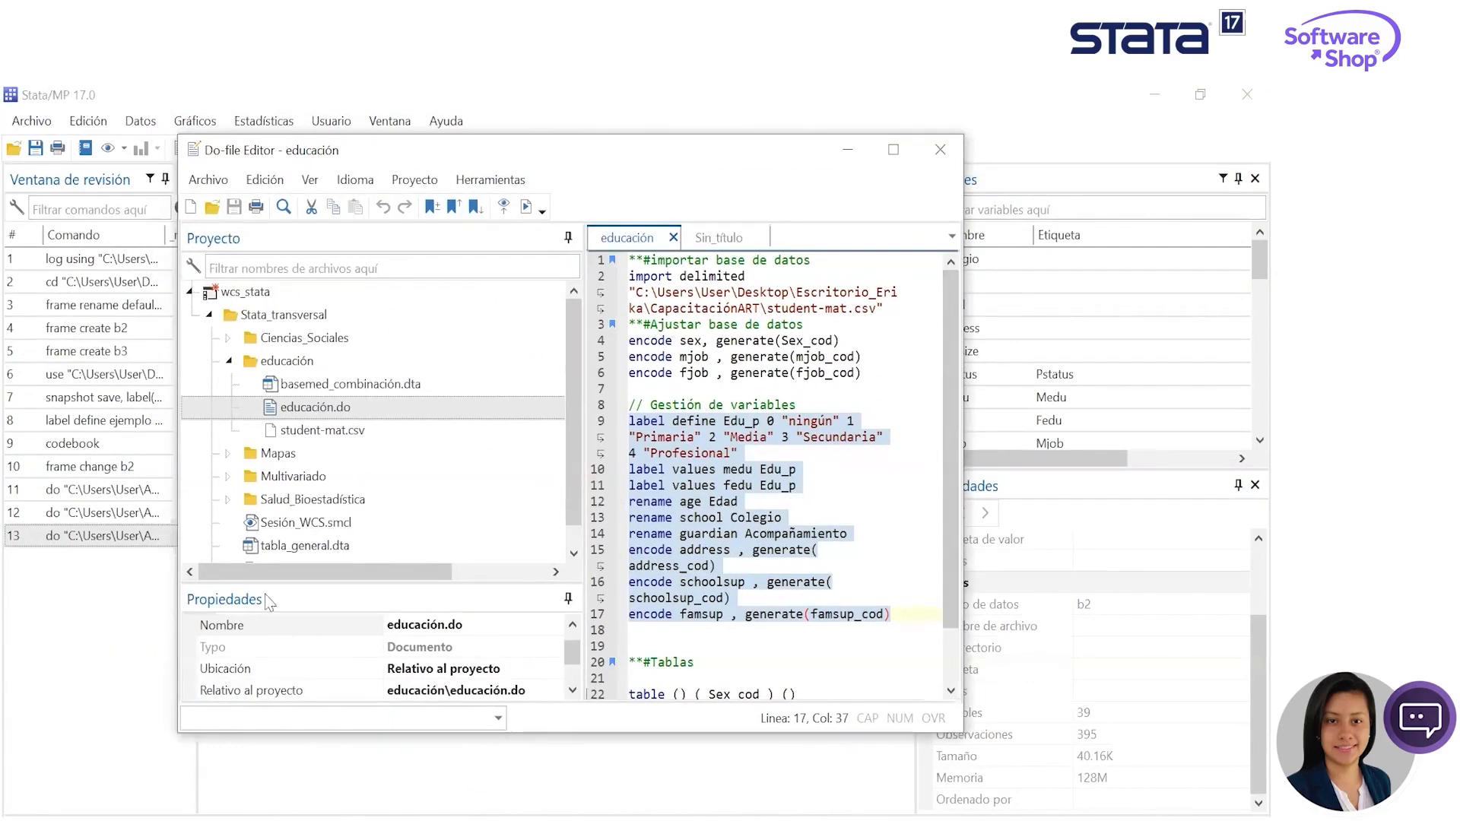
pyautogui.hotkey('ctrl', 'd')
pyautogui.moveTo(198, 380); pyautogui.dragTo(335, 391)
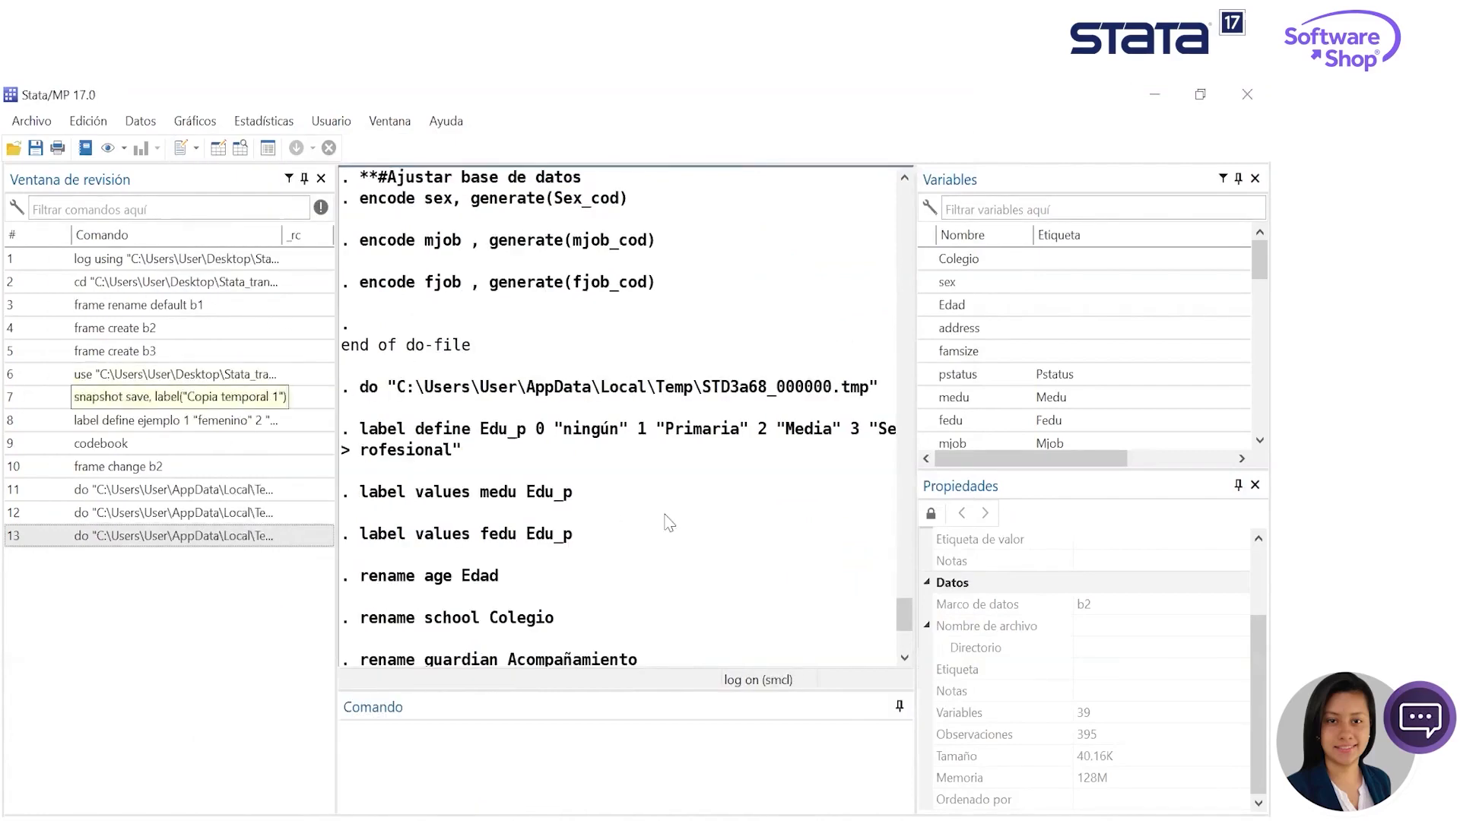
pyautogui.scroll(10, 668, 523)
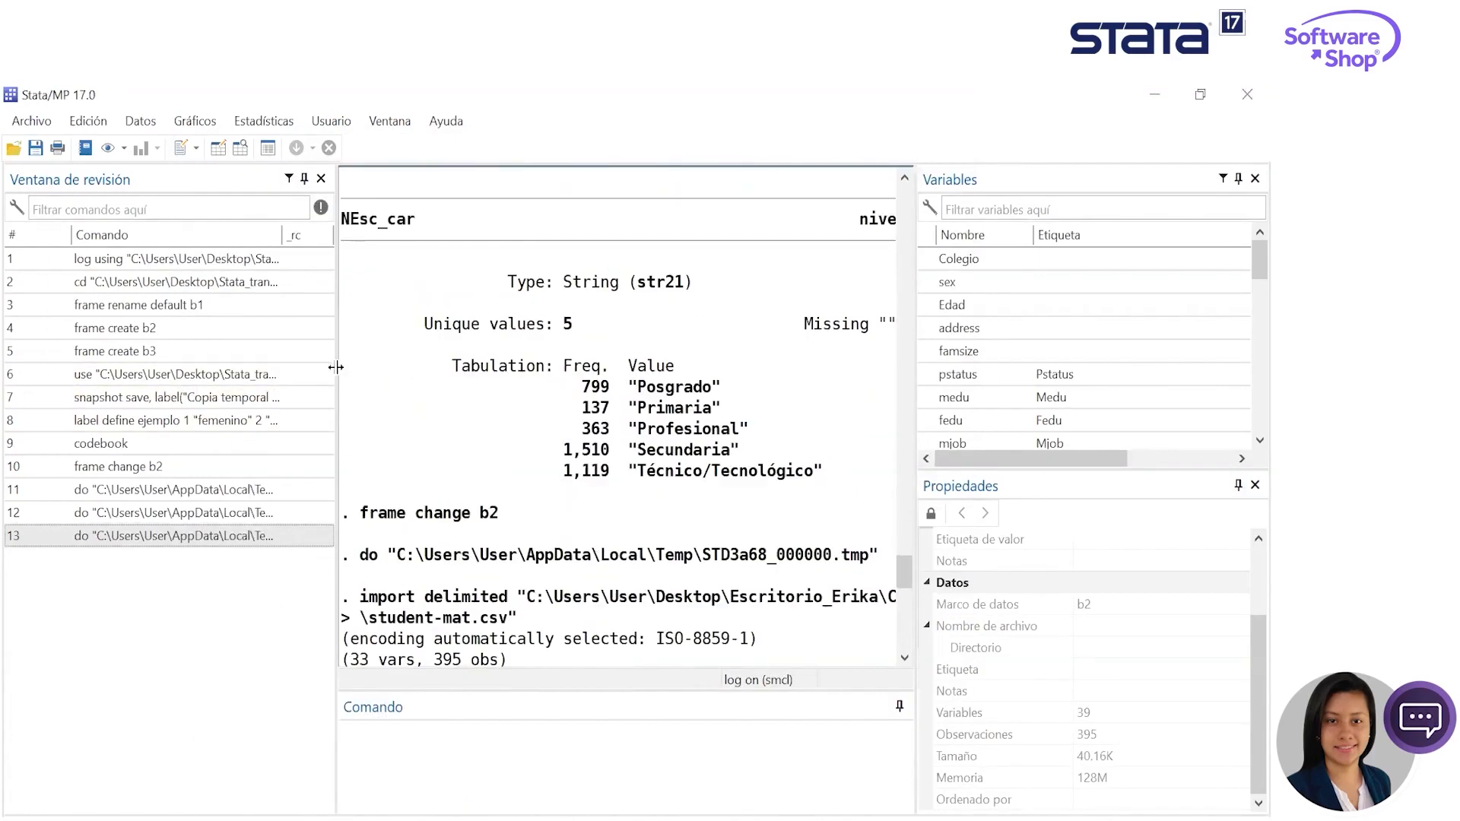
pyautogui.moveTo(335, 367); pyautogui.dragTo(191, 405)
# - Review the results from the codebook output to the executed label, rename and encode commands, highlighting the fedu label assignment
pyautogui.scroll(10, 464, 484)
pyautogui.scroll(10, 464, 484)
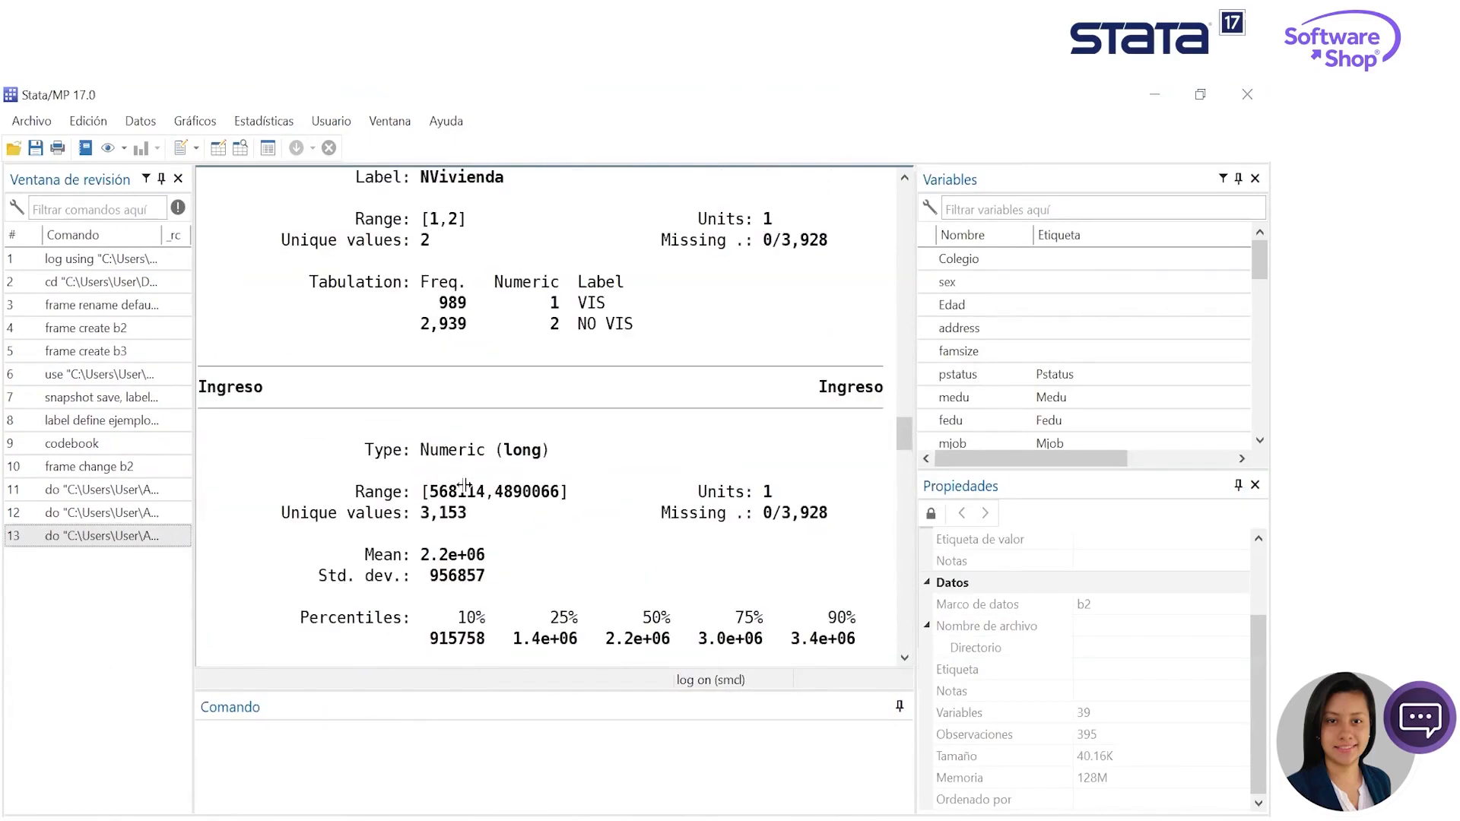
pyautogui.scroll(10, 472, 411)
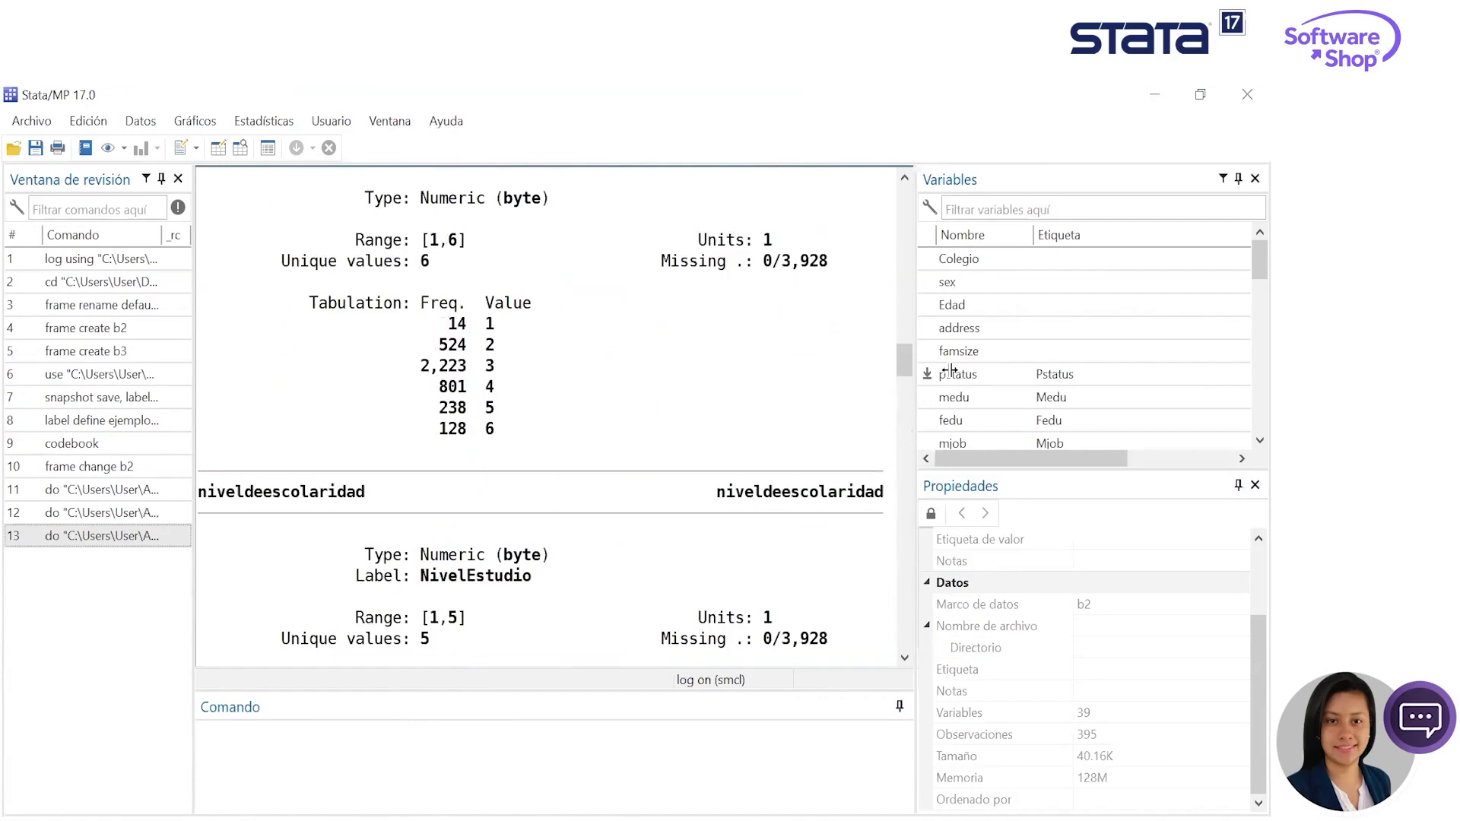
pyautogui.moveTo(905, 360); pyautogui.dragTo(893, 388)
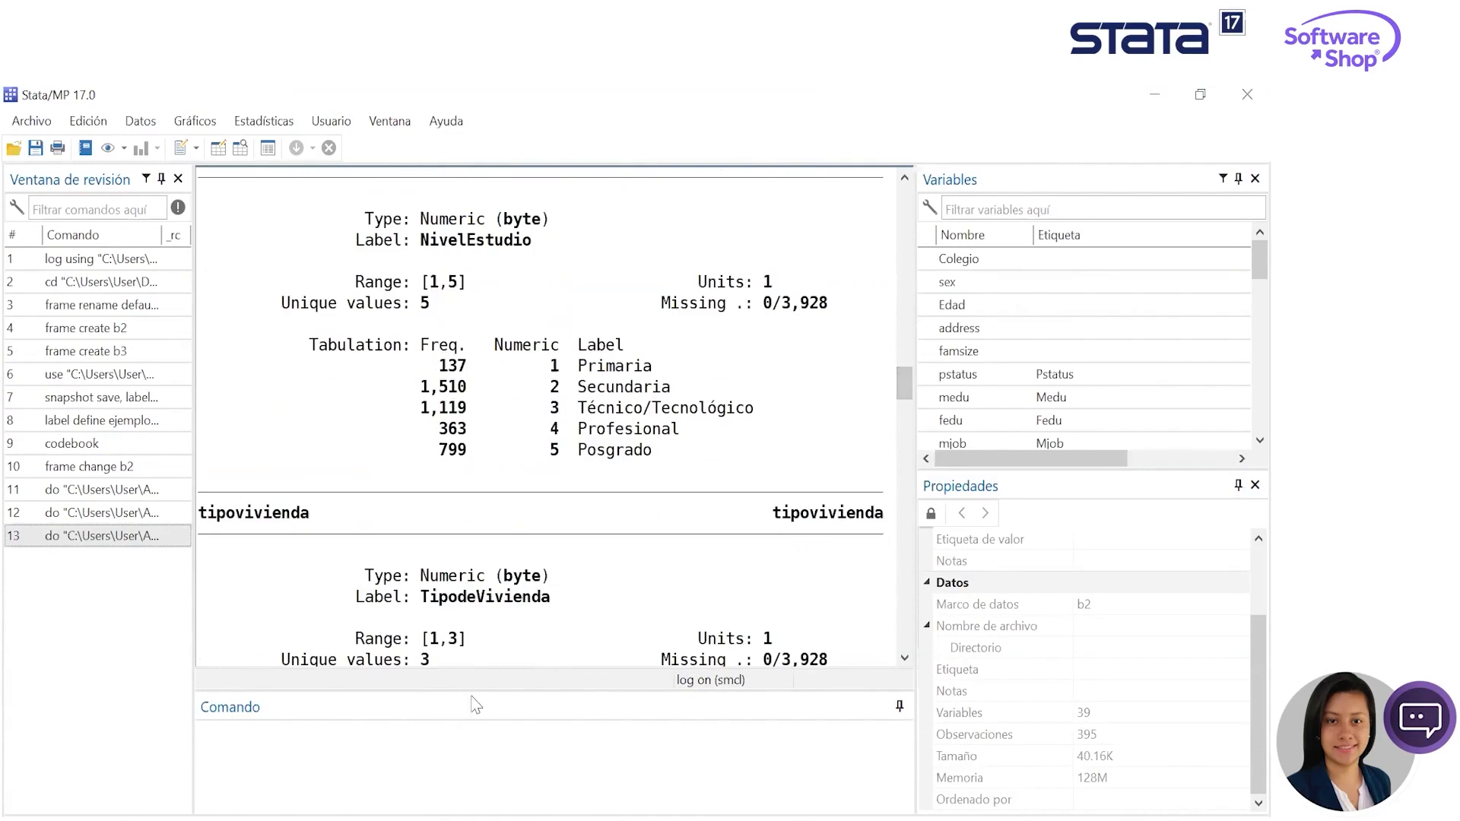
pyautogui.scroll(-15, 548, 608)
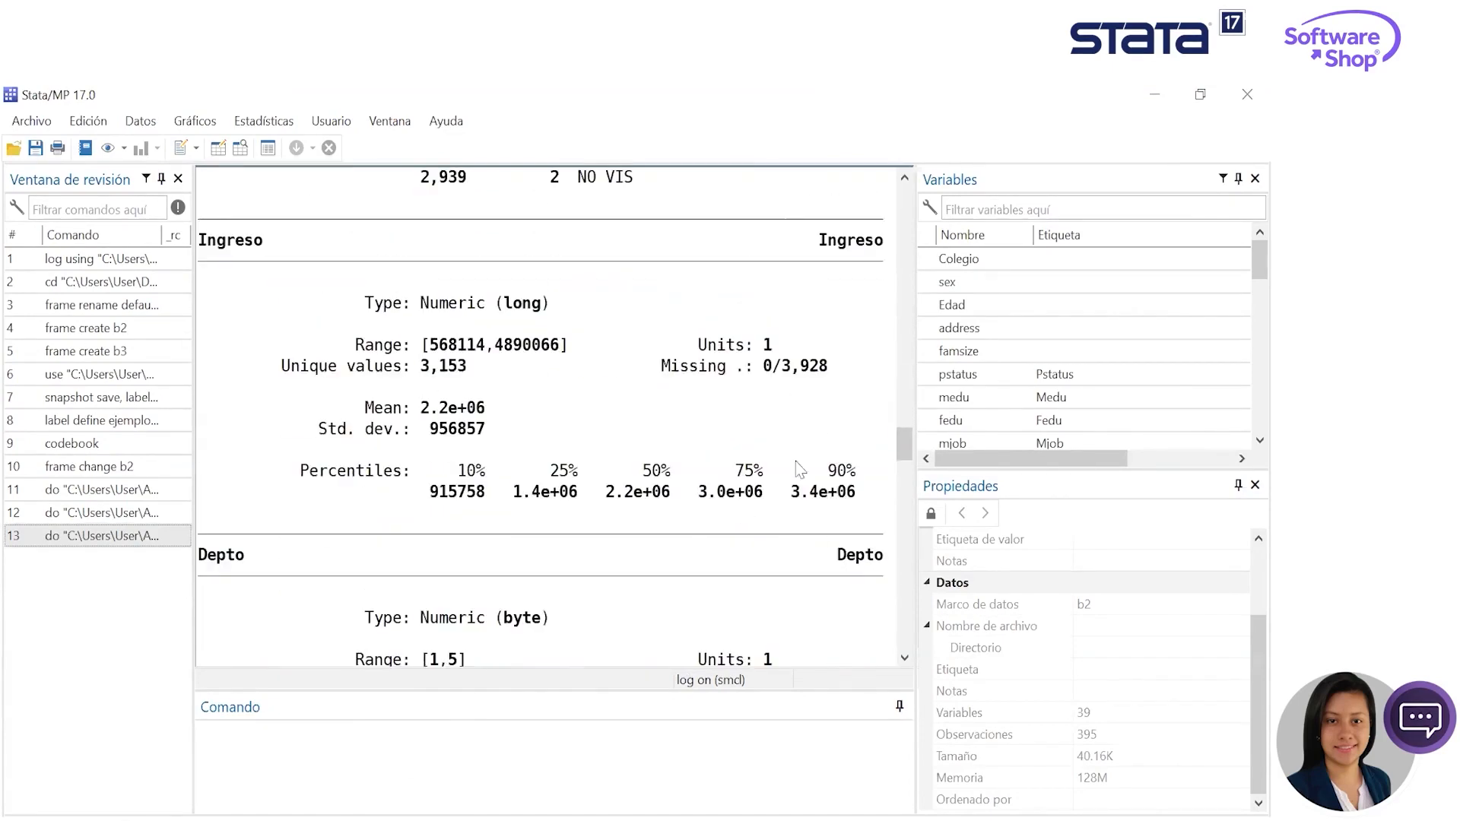
pyautogui.scroll(-20, 851, 502)
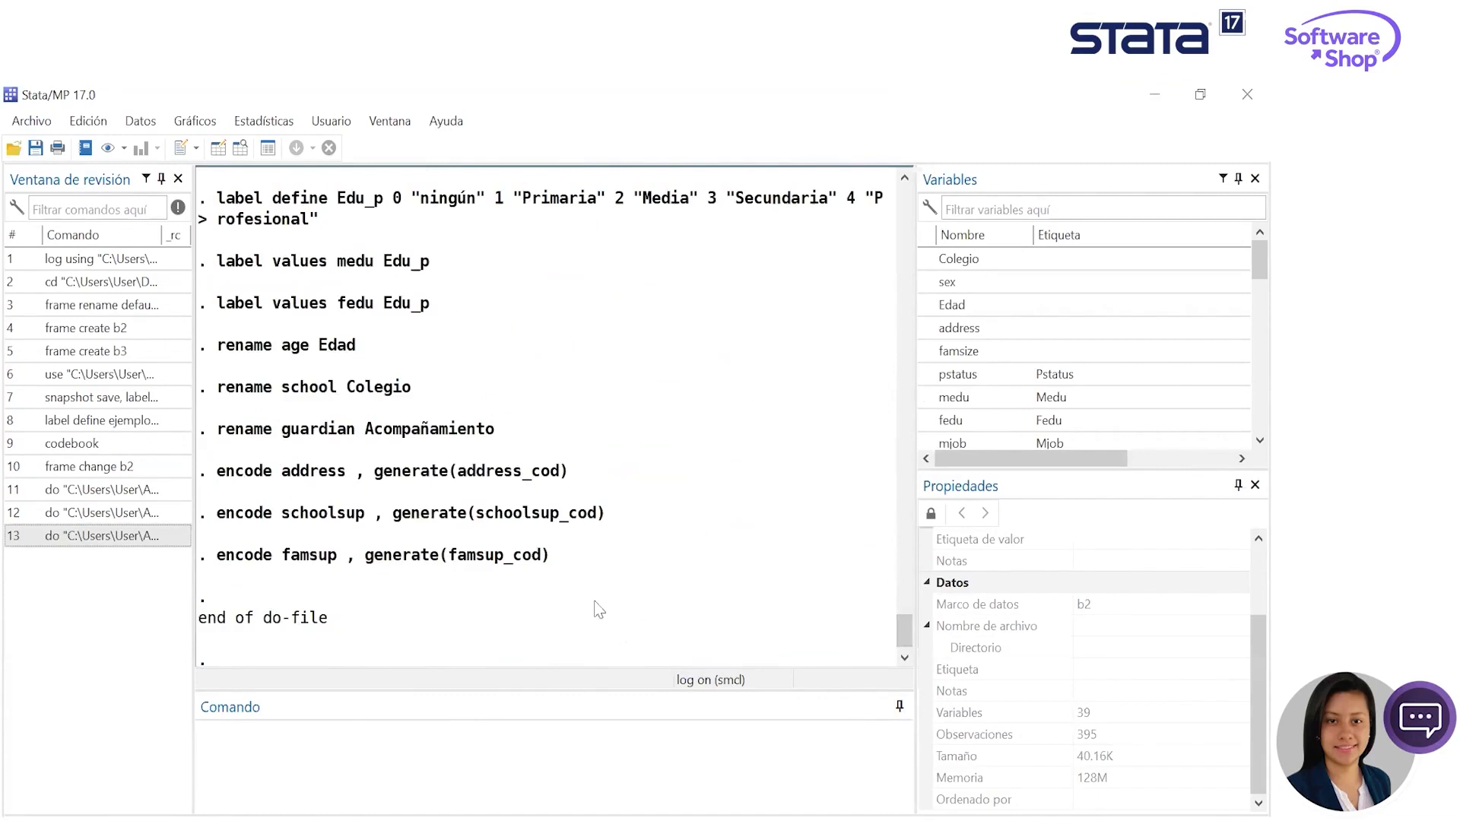
pyautogui.scroll(3, 791, 502)
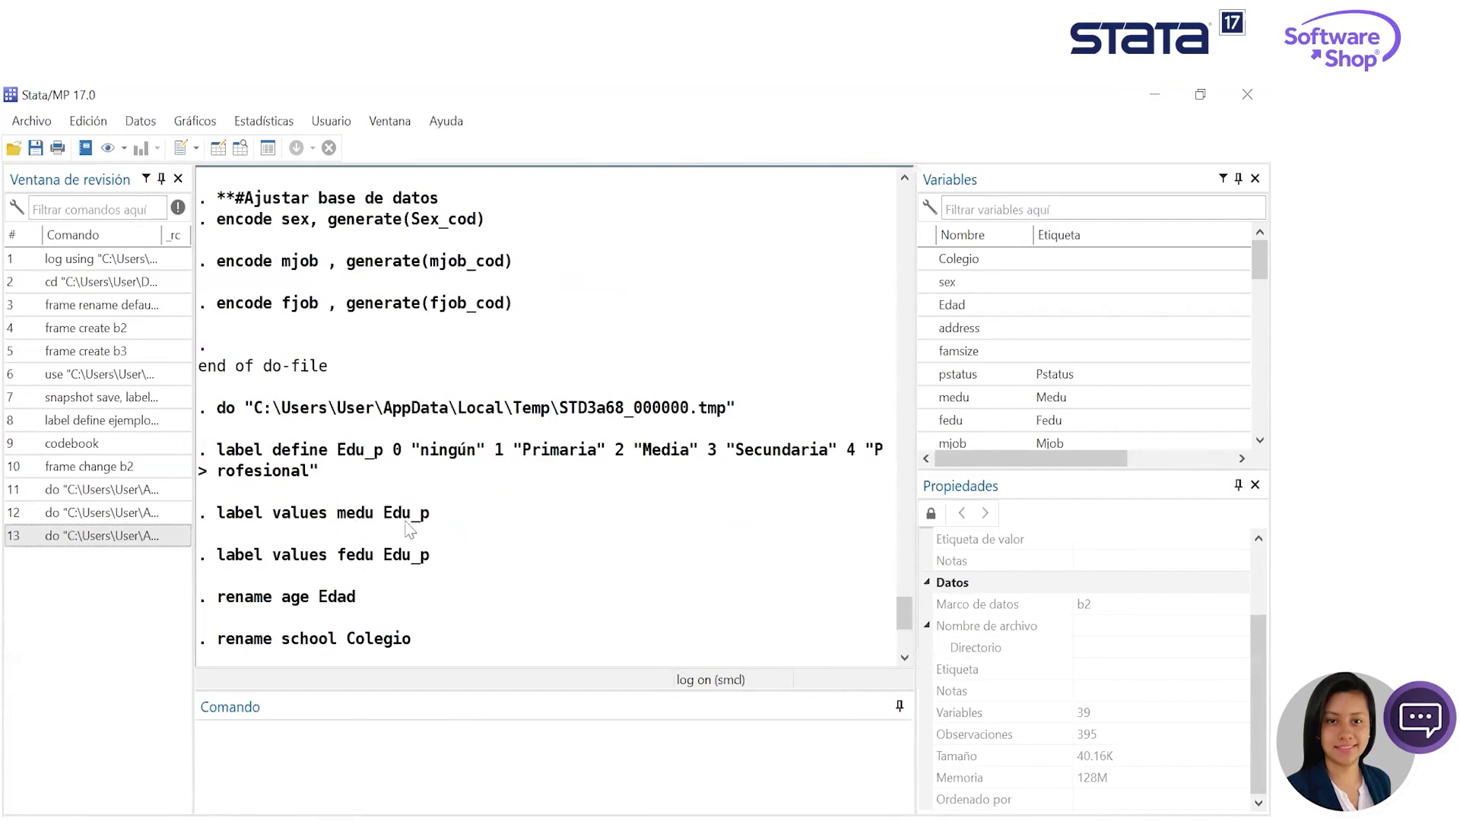
pyautogui.moveTo(217, 514); pyautogui.dragTo(393, 570)
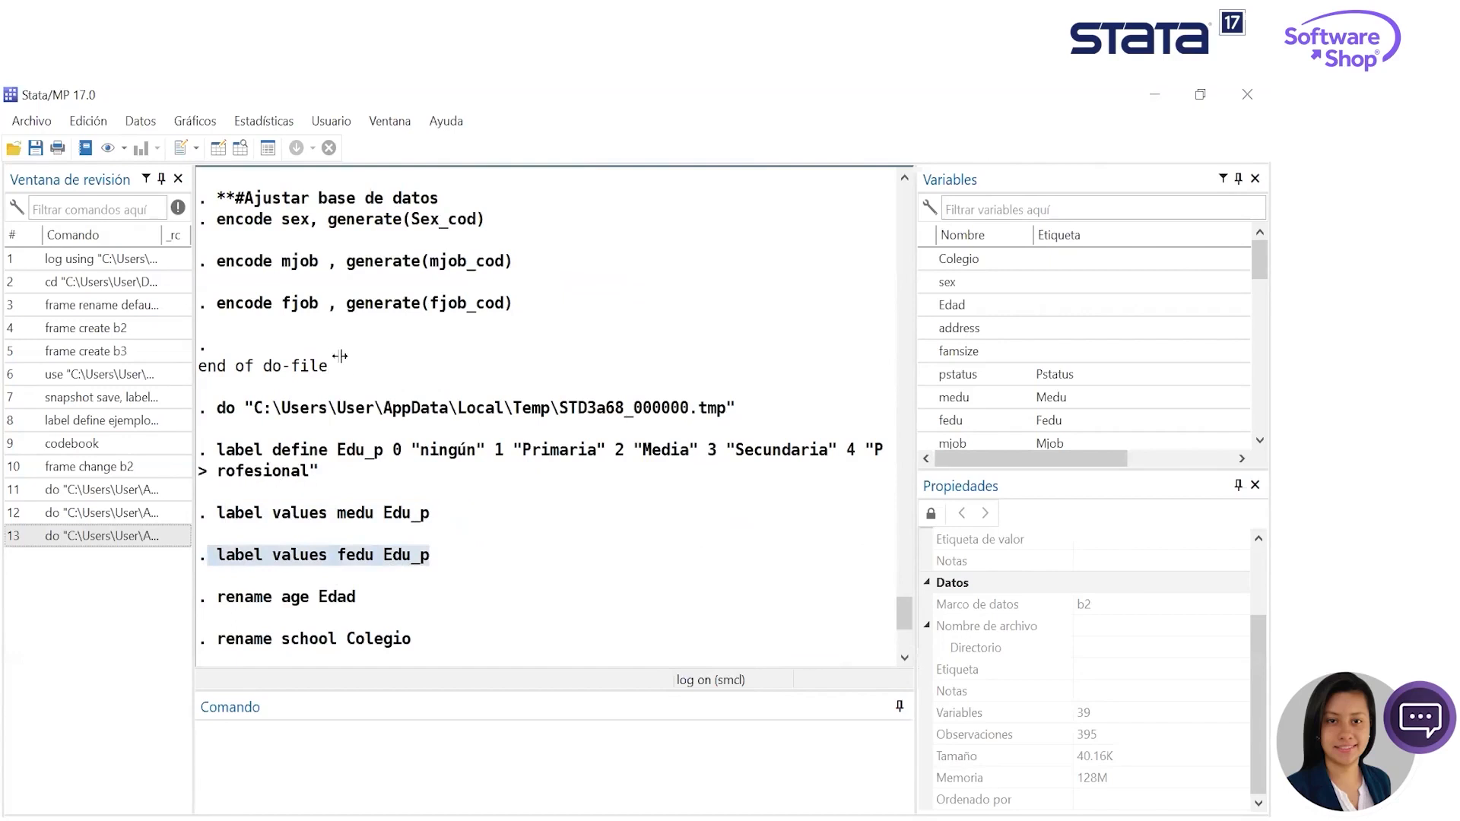
pyautogui.scroll(-4, 352, 365)
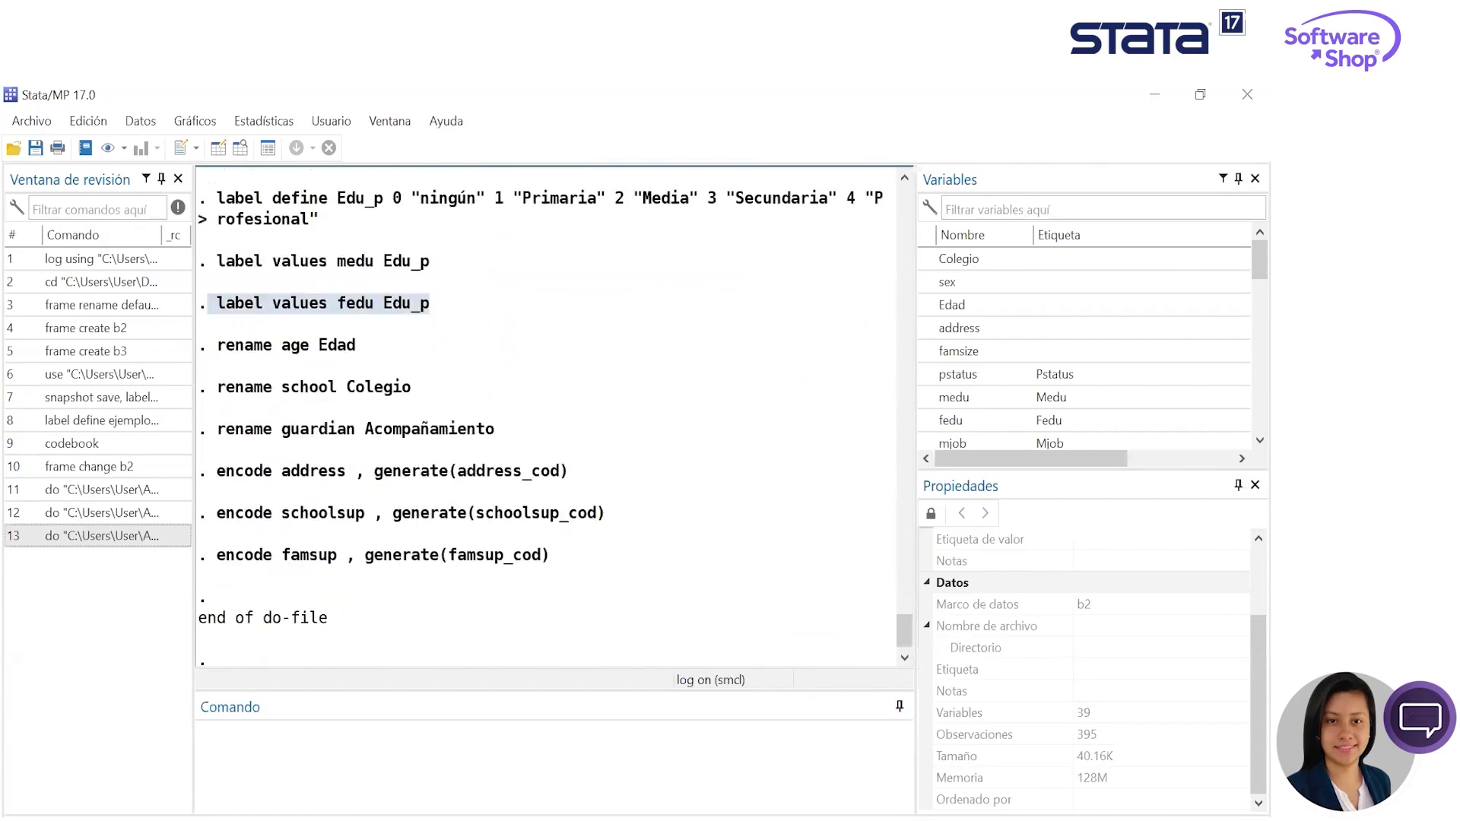
# - Return to the Do-file Editor project, collapse the educación group, expand Salud_Bioestadística, and move the editor aside from the main window
pyautogui.hotkey('alt', 'Tab')
pyautogui.hotkey('alt', 'Tab')
pyautogui.scroll(-1, 664, 459)
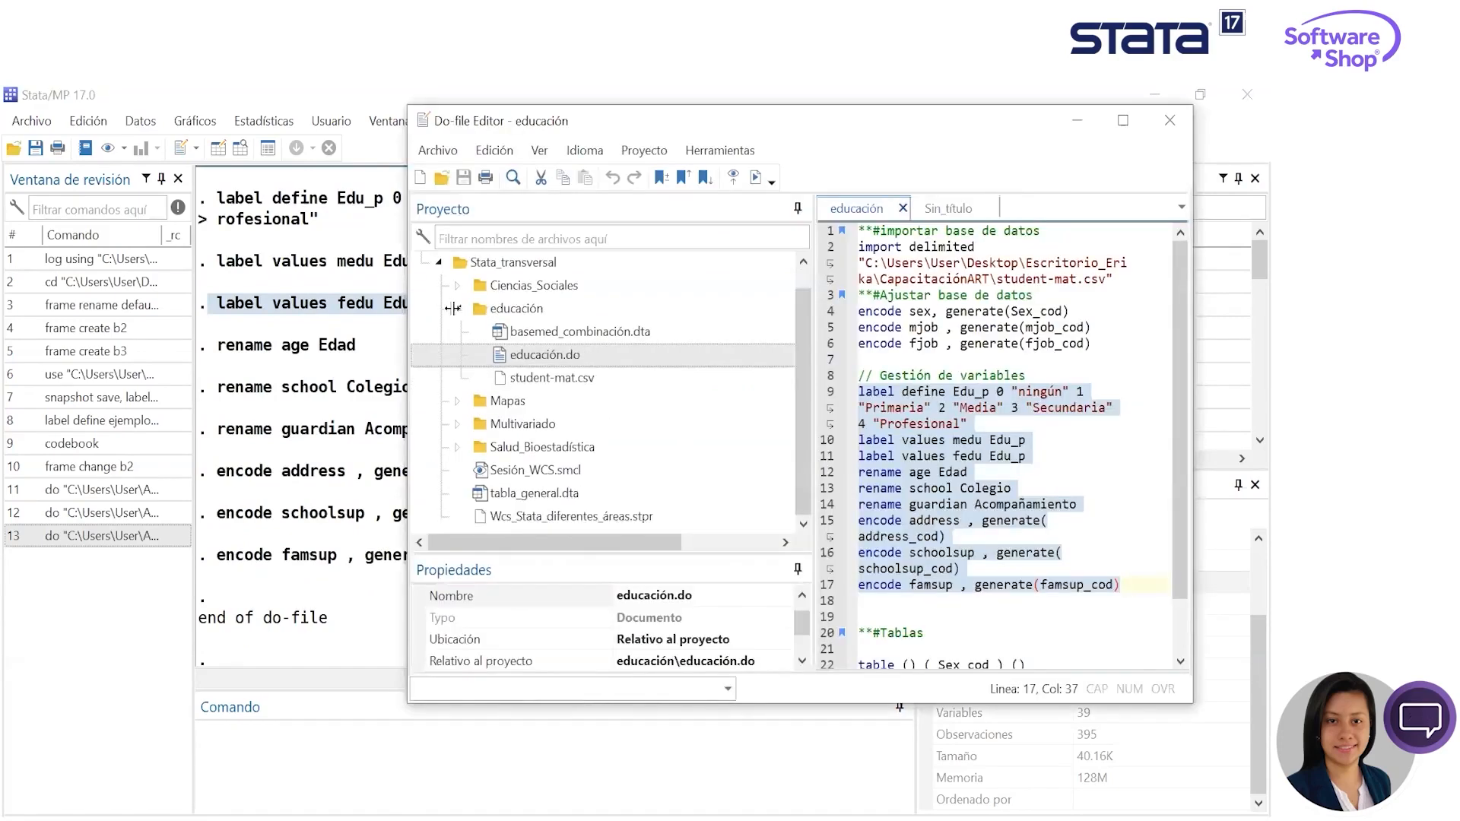
pyautogui.click(458, 310)
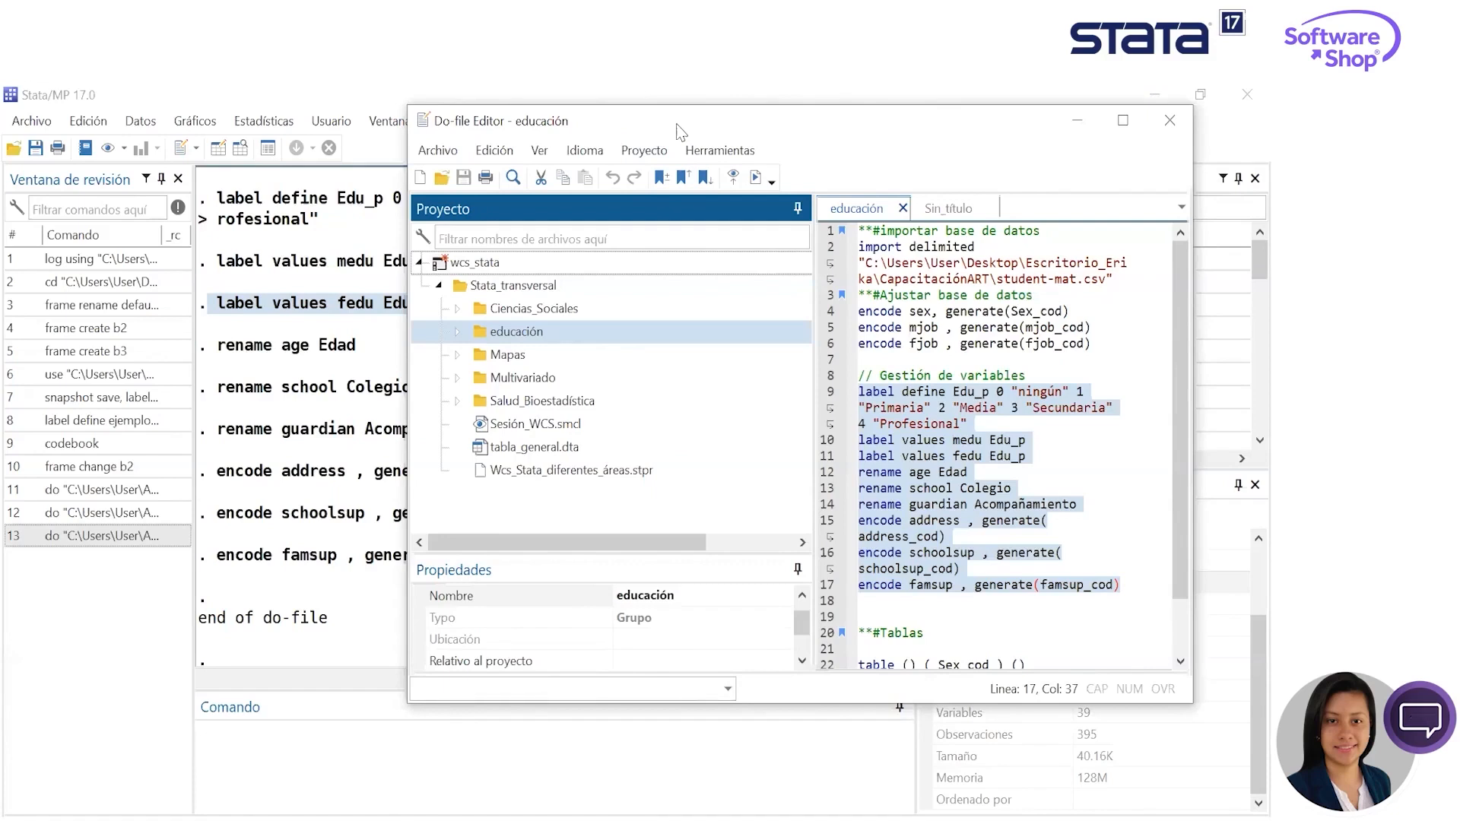
pyautogui.moveTo(679, 131); pyautogui.dragTo(647, 131)
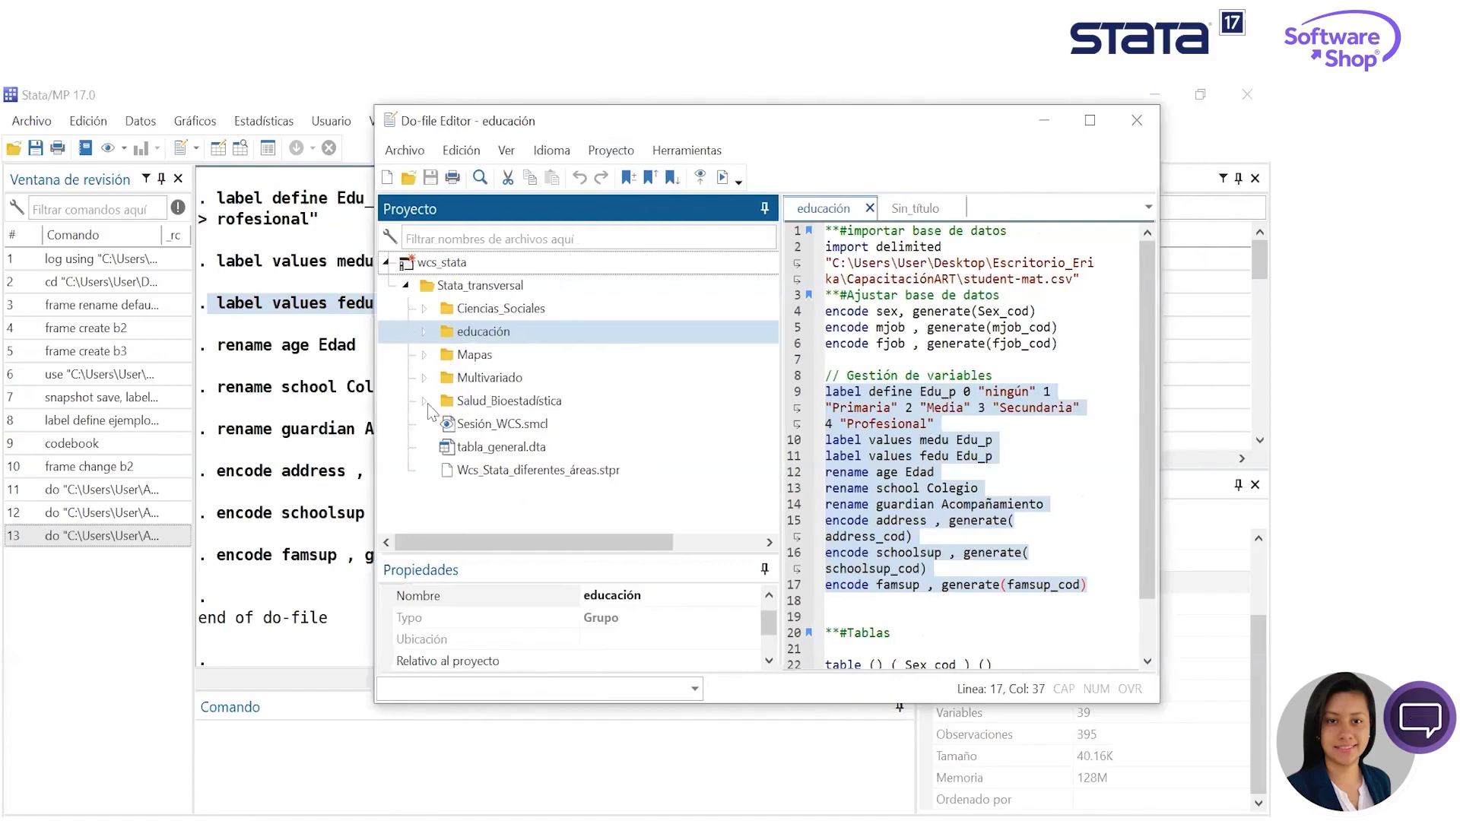
pyautogui.click(424, 402)
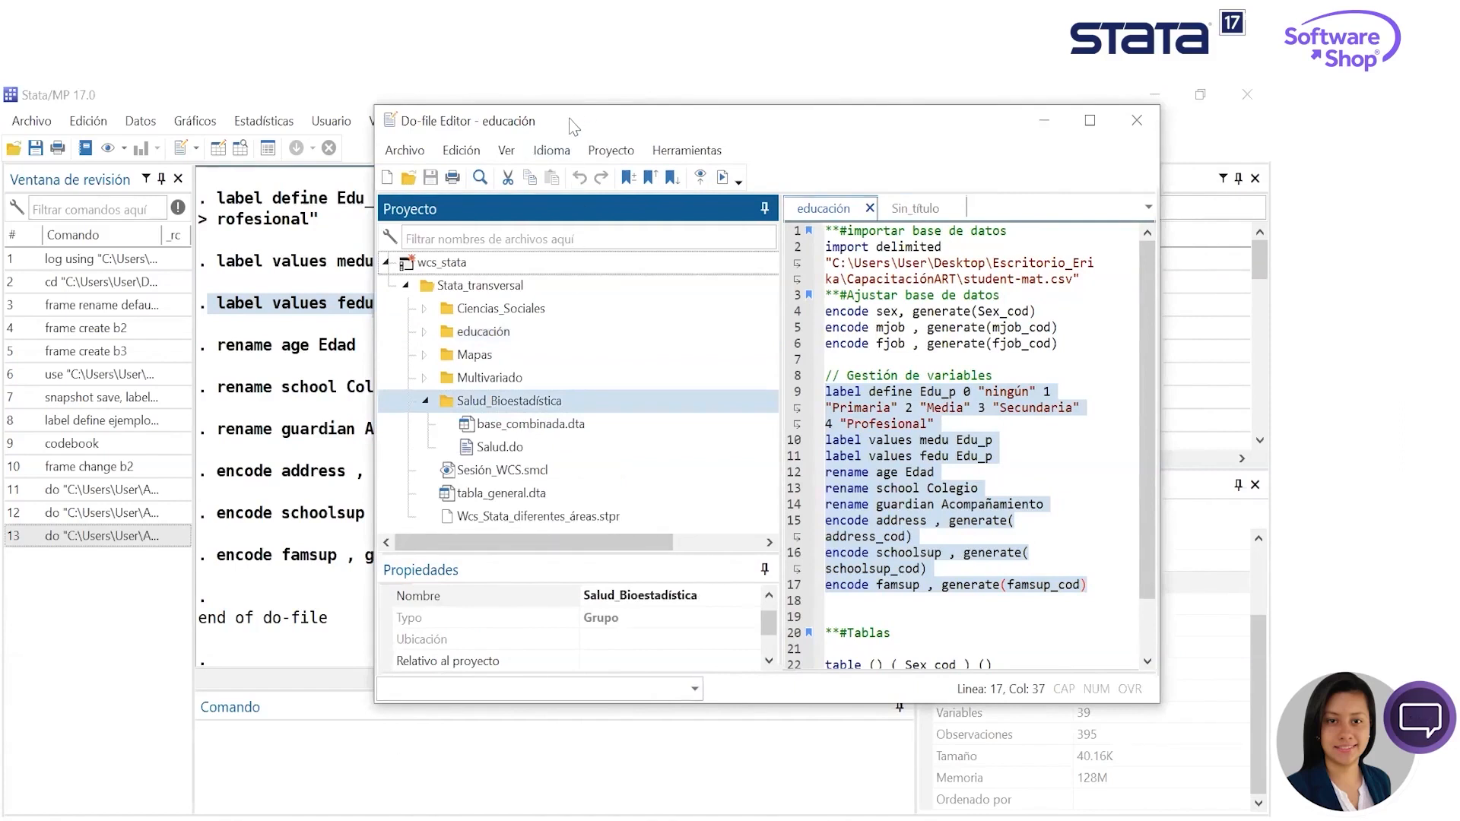
pyautogui.moveTo(569, 118); pyautogui.dragTo(1301, 246)
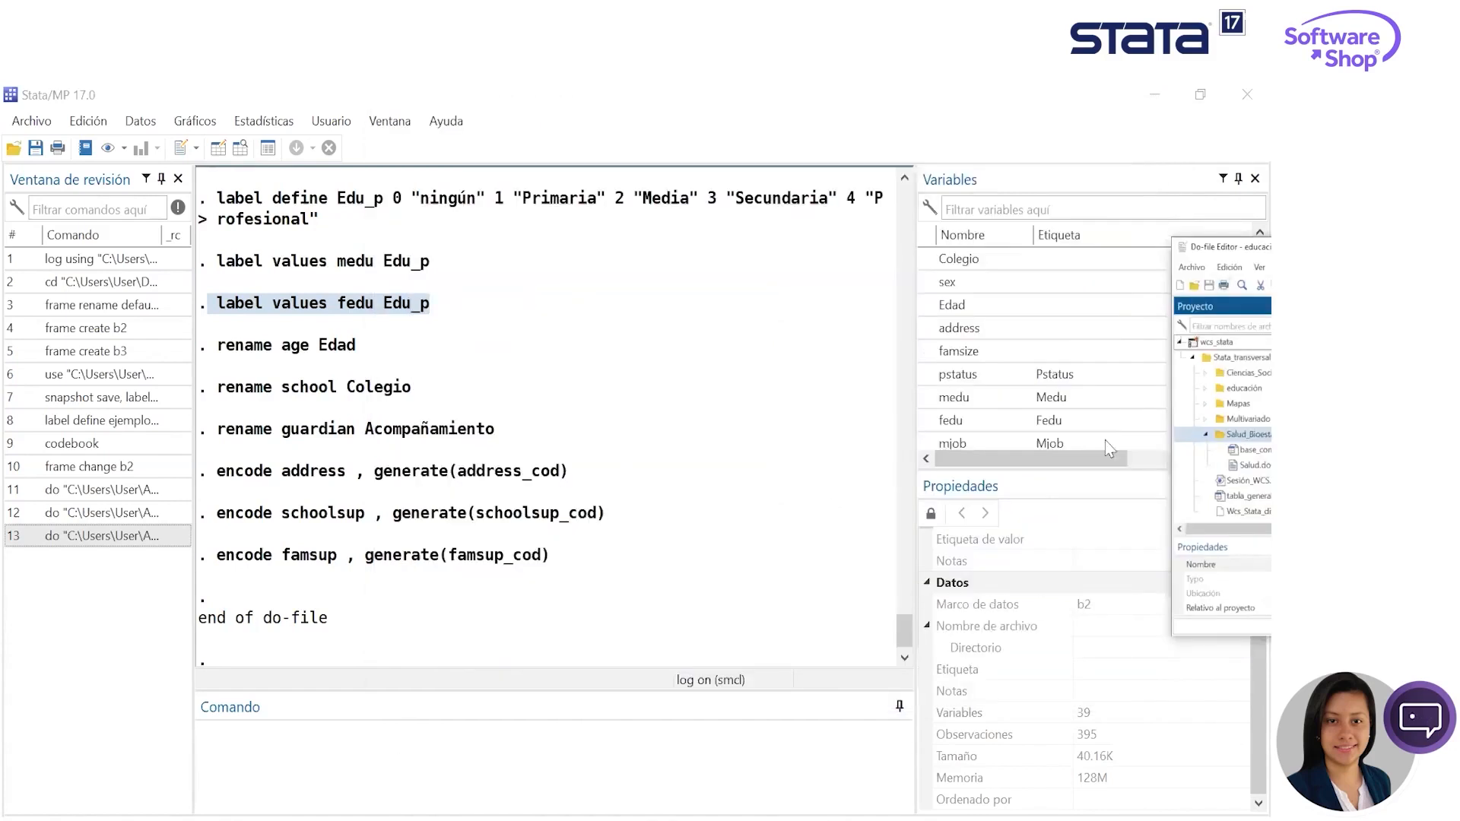
# - Open the data frames manager and make b3 the active frame
pyautogui.click(143, 122)
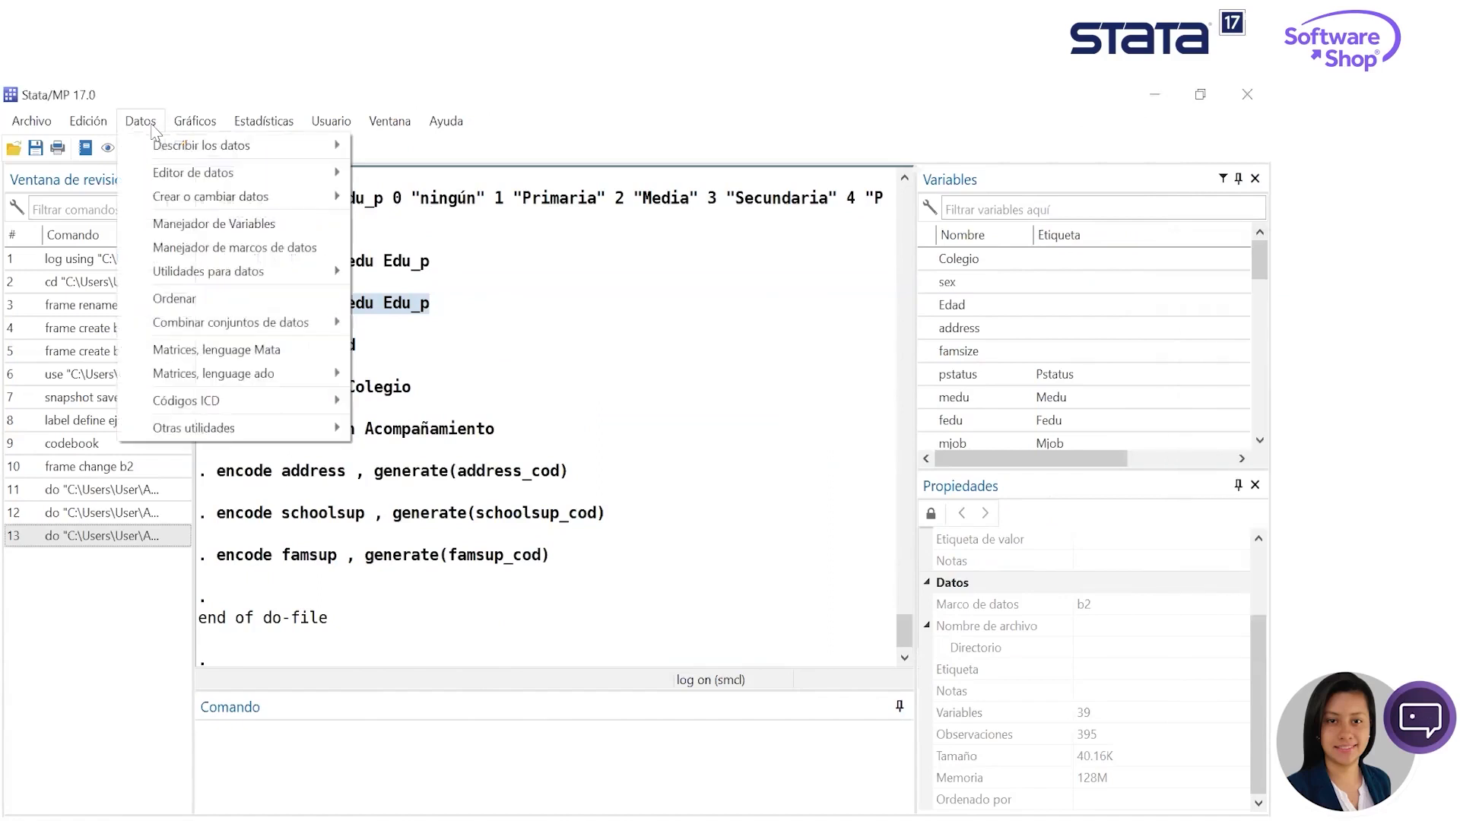
pyautogui.click(280, 251)
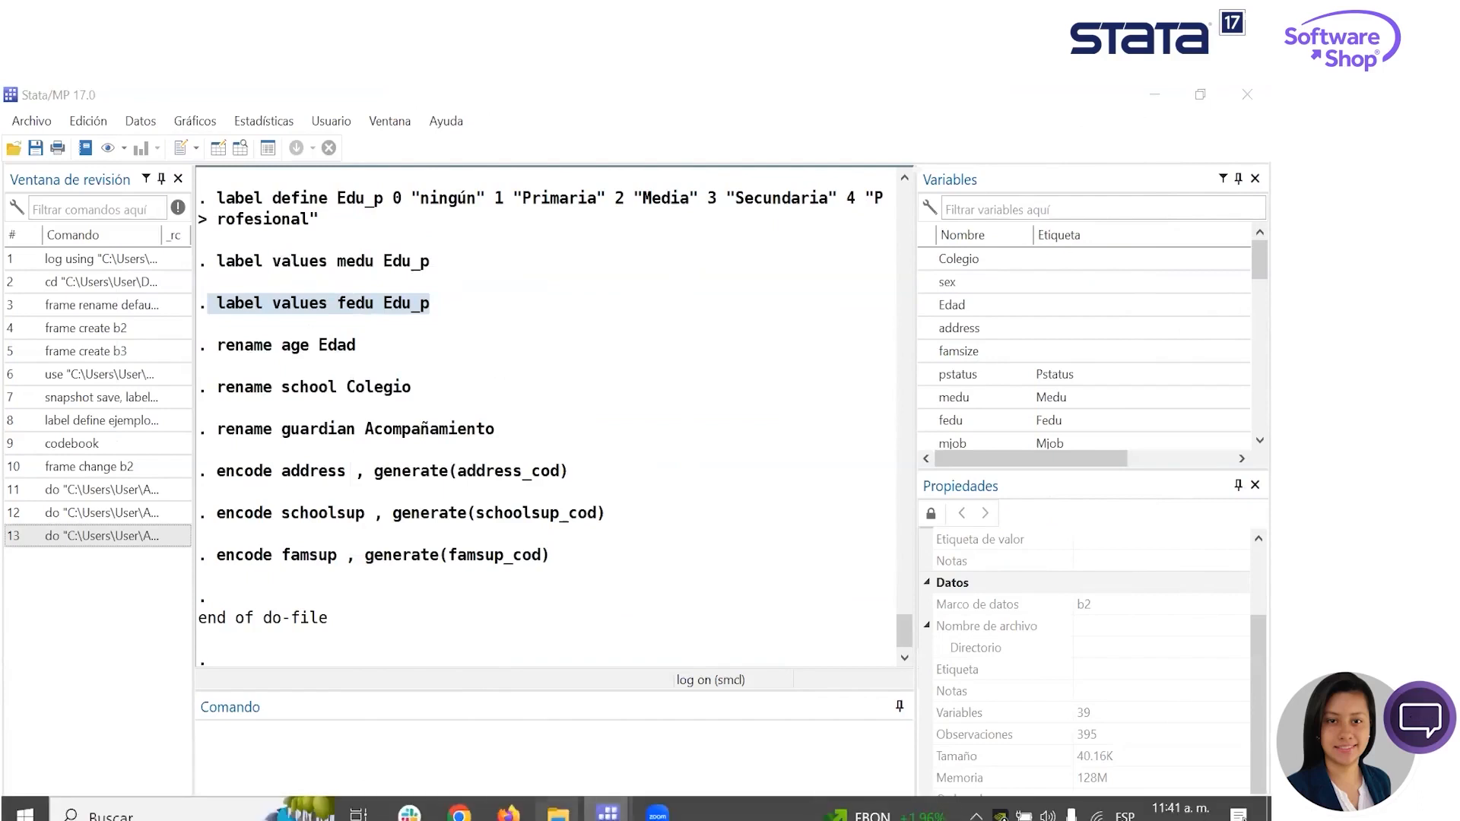
pyautogui.moveTo(607, 812)
pyautogui.click(682, 667)
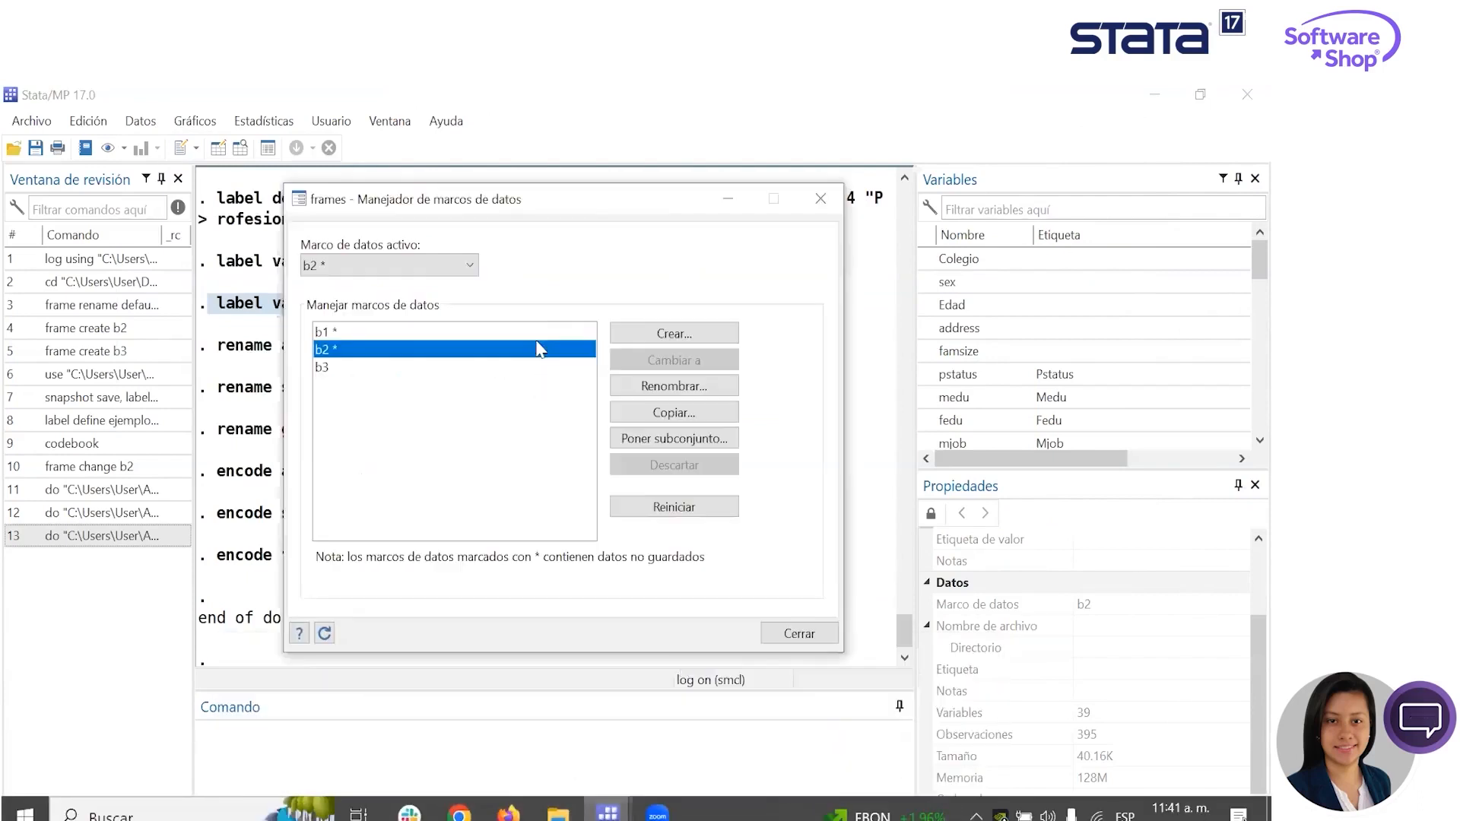
pyautogui.click(322, 368)
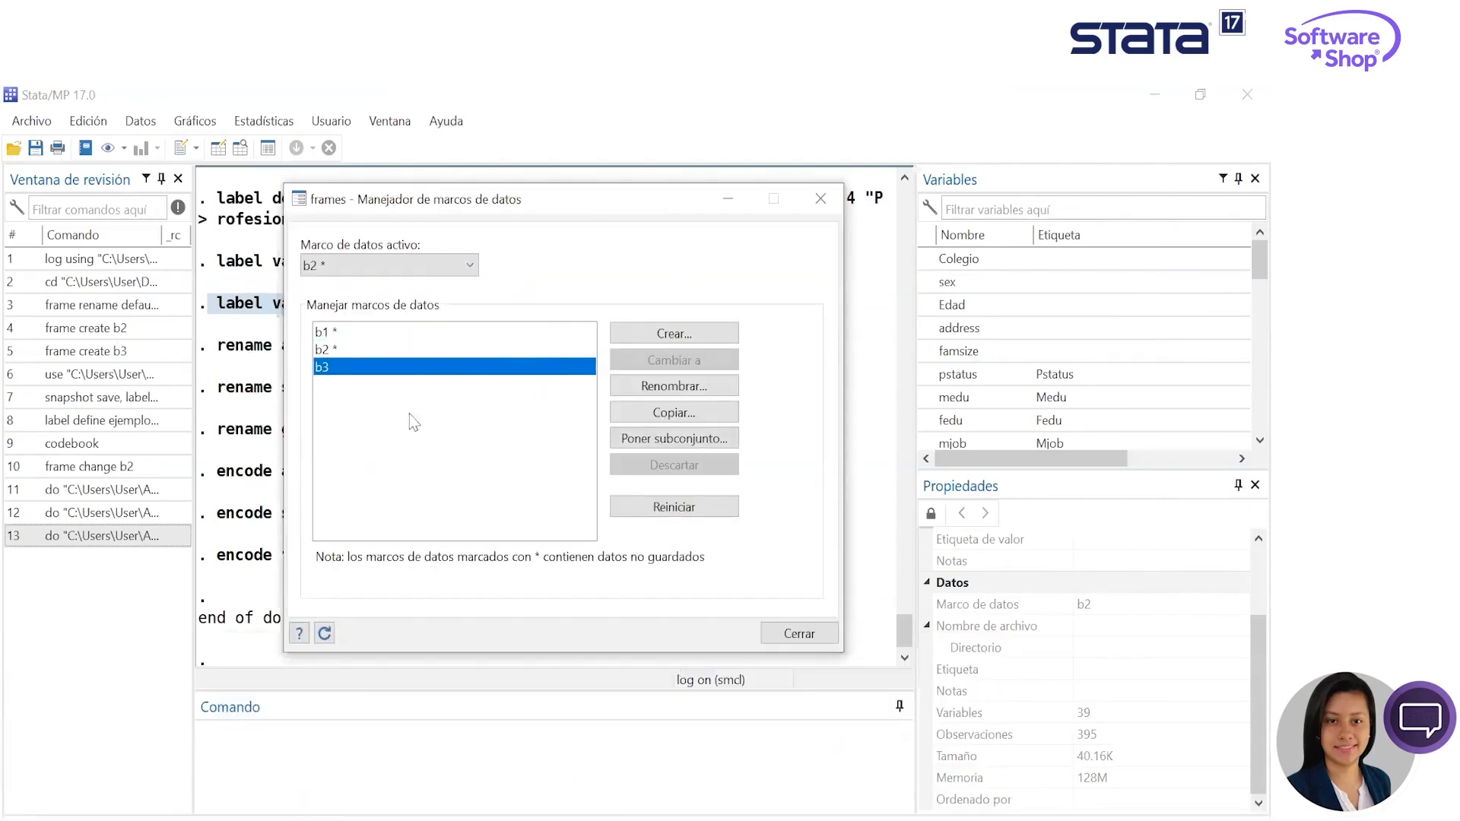
pyautogui.click(469, 266)
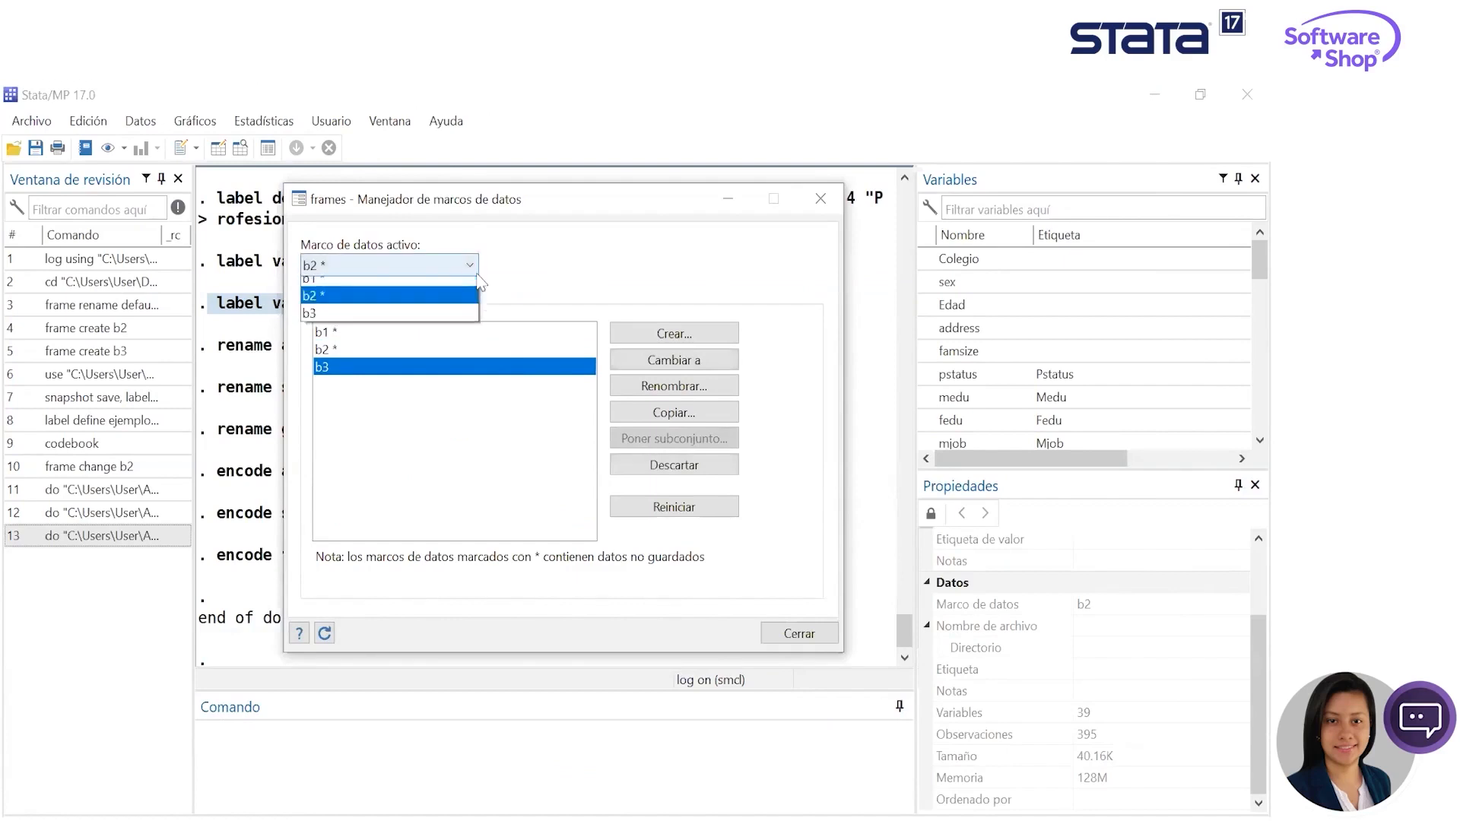
pyautogui.click(380, 323)
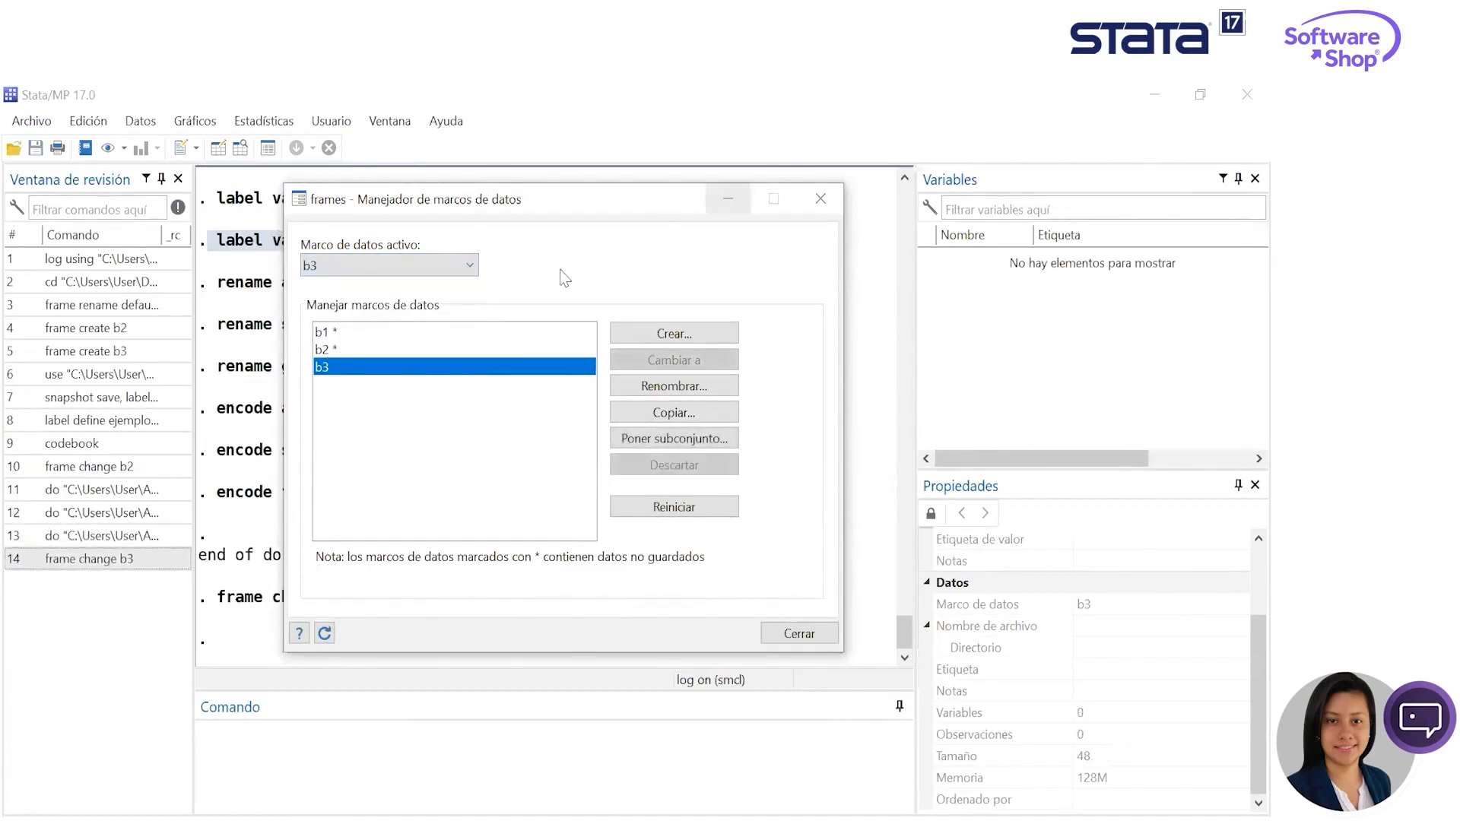
# - Switch the active frame to b1 and b2 to view their variables, return to b3, and minimize the frames manager
pyautogui.click(441, 263)
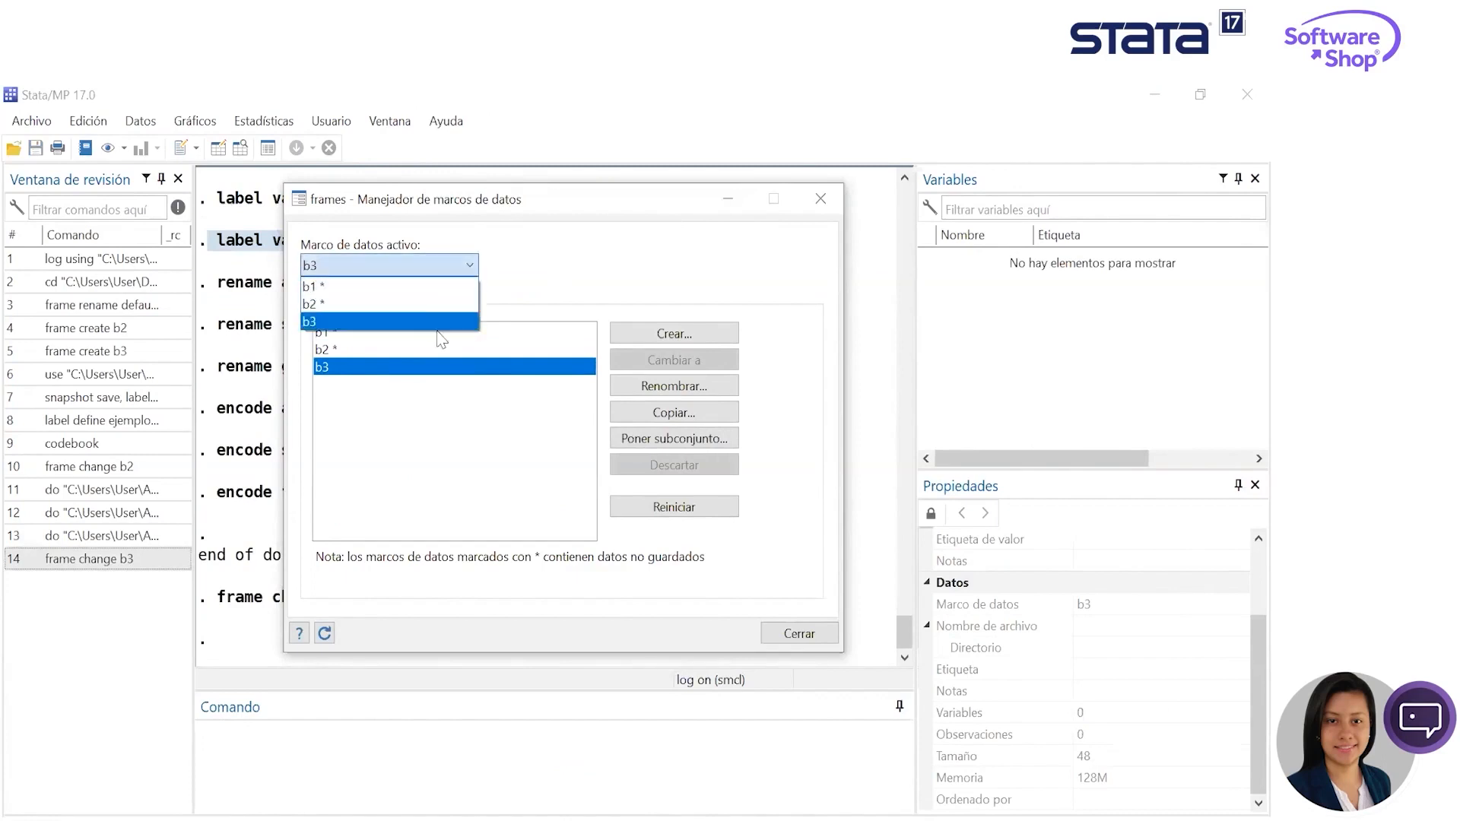
pyautogui.click(343, 288)
pyautogui.click(434, 265)
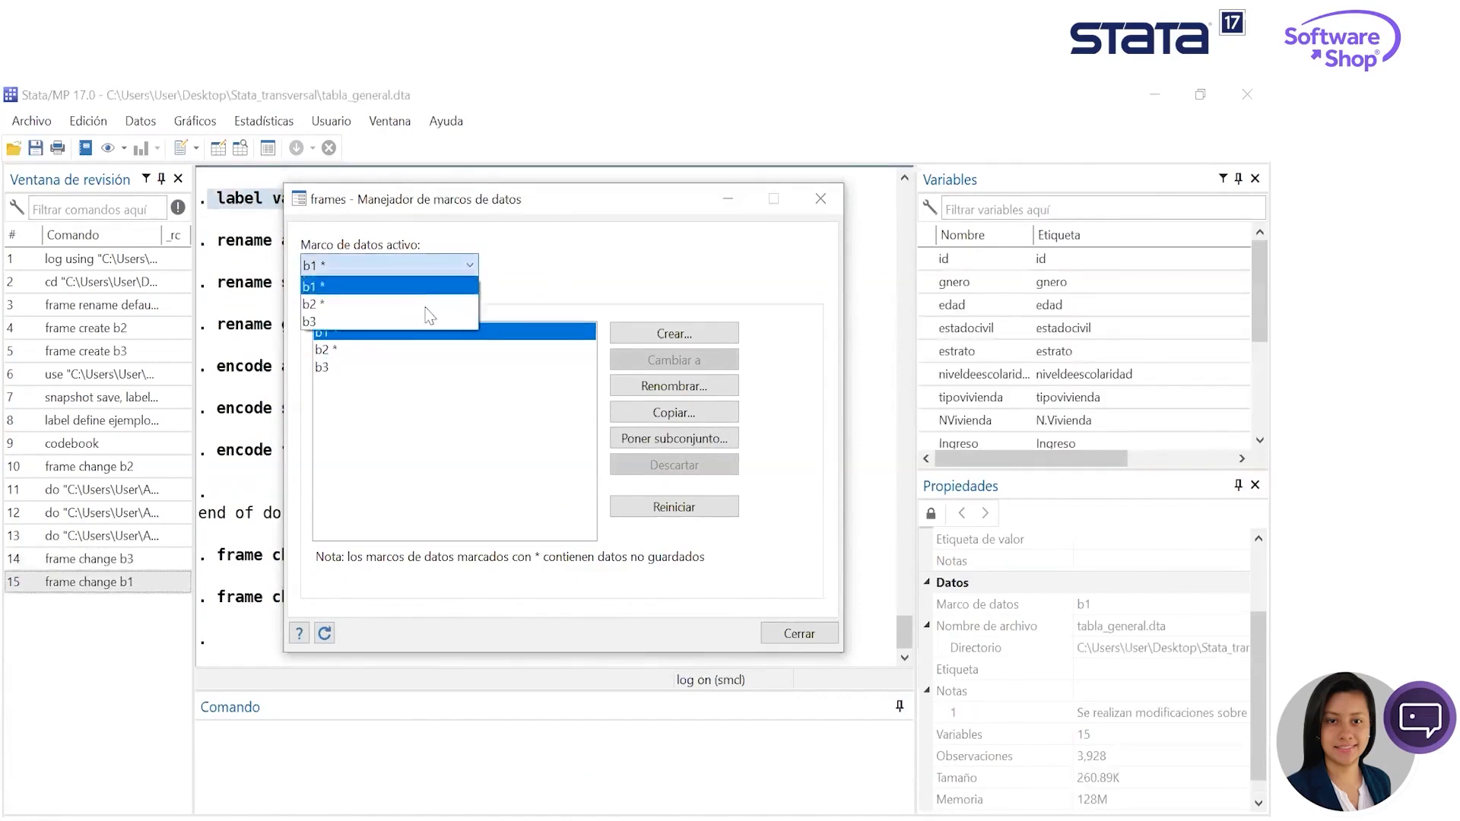
pyautogui.click(426, 304)
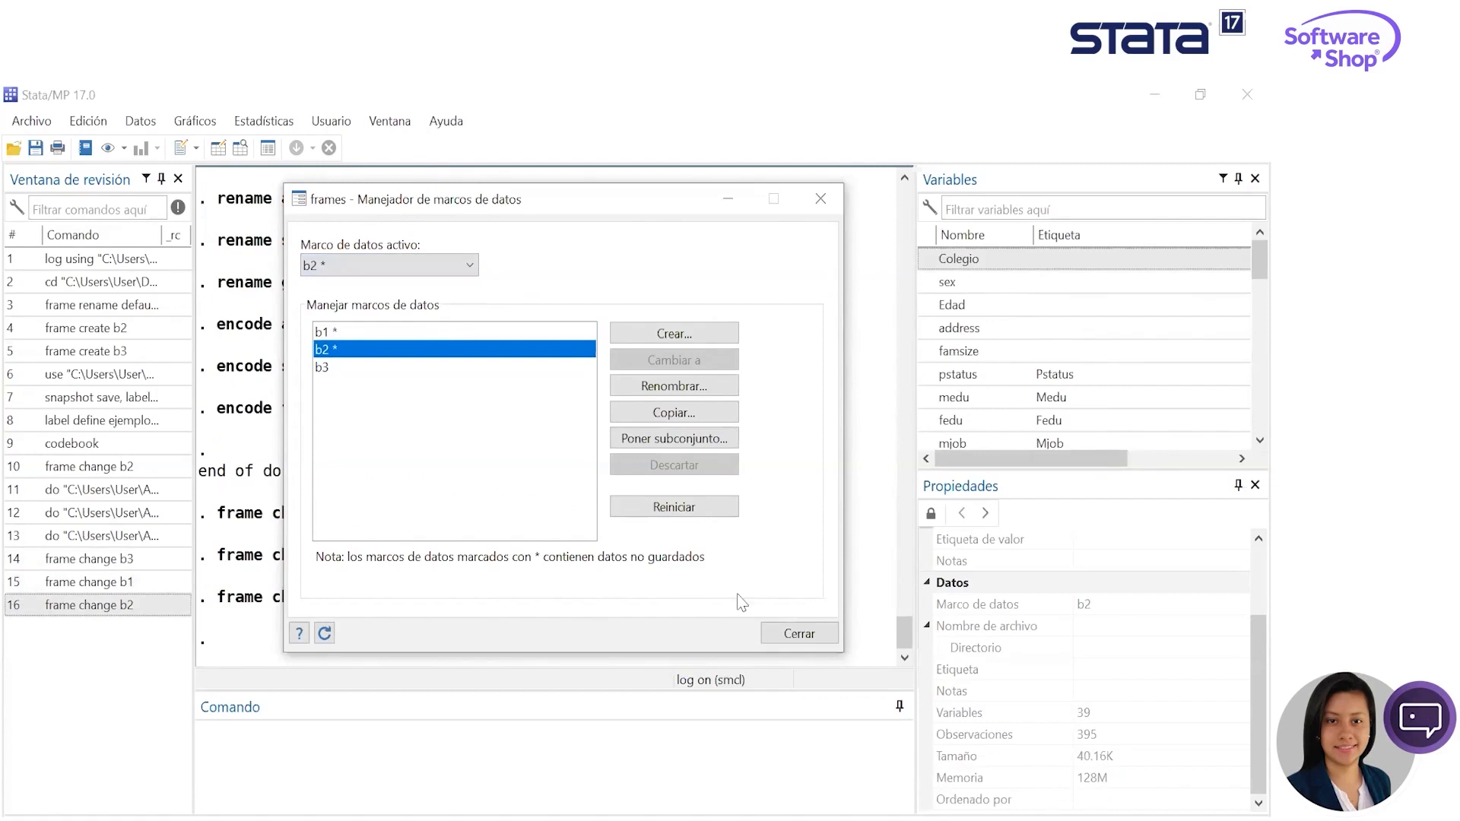
pyautogui.click(454, 269)
pyautogui.click(423, 320)
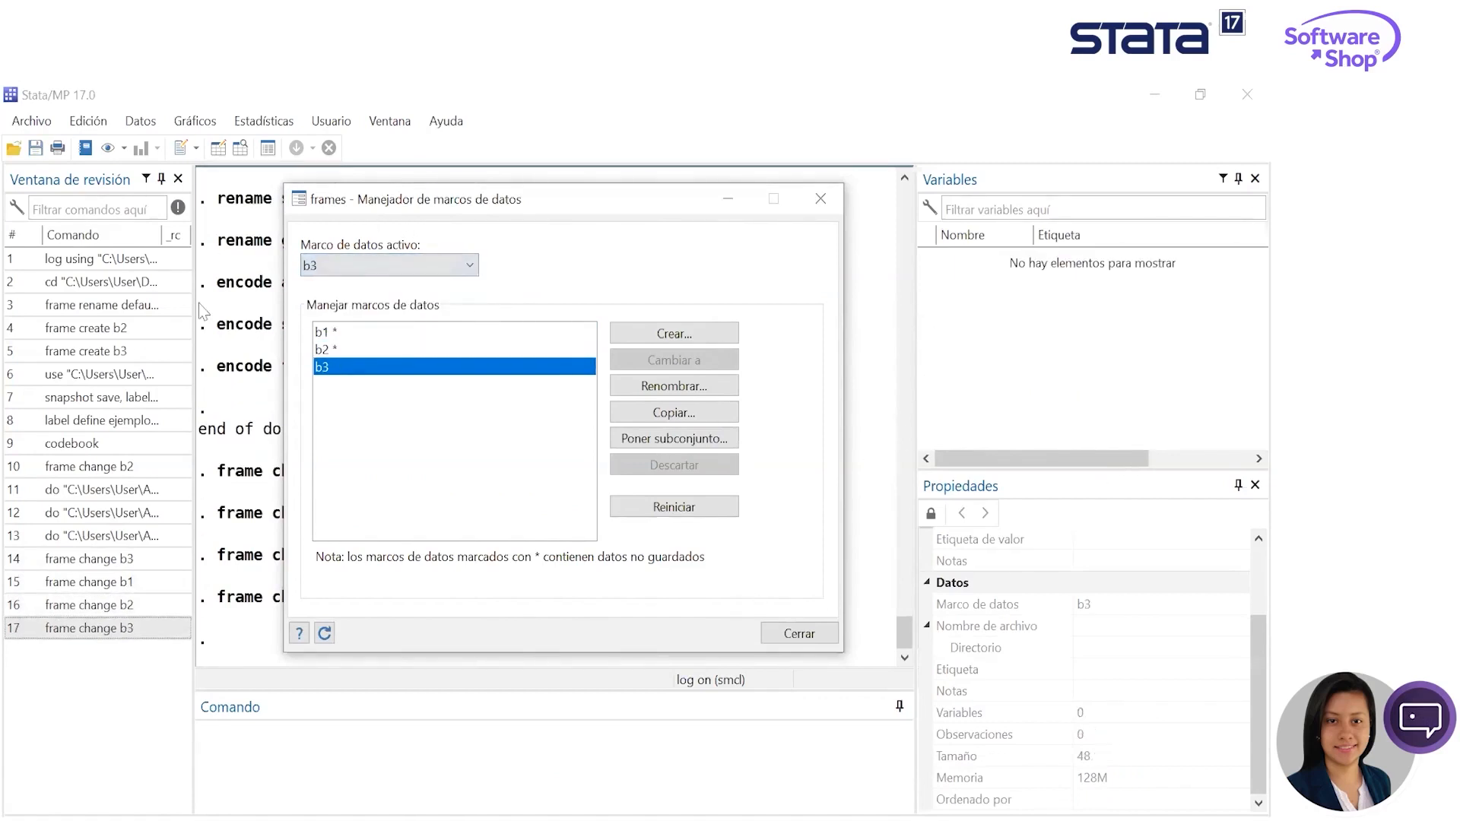
pyautogui.click(728, 201)
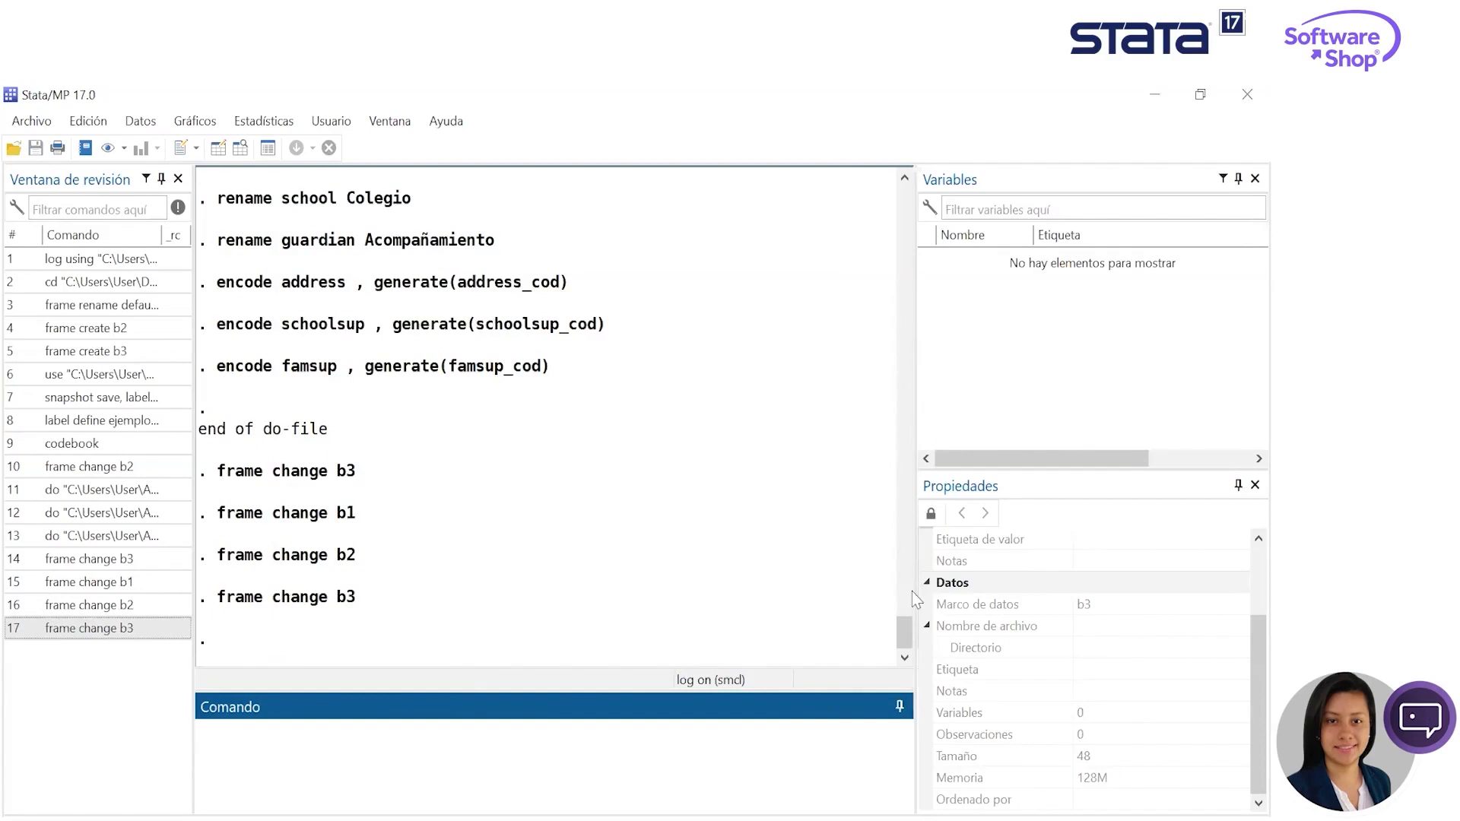
# - Load base_combinada.dta from the project's Salud_Bioestadística group into frame b3, and minimize the Do-file Editor
pyautogui.moveTo(916, 606); pyautogui.dragTo(906, 606)
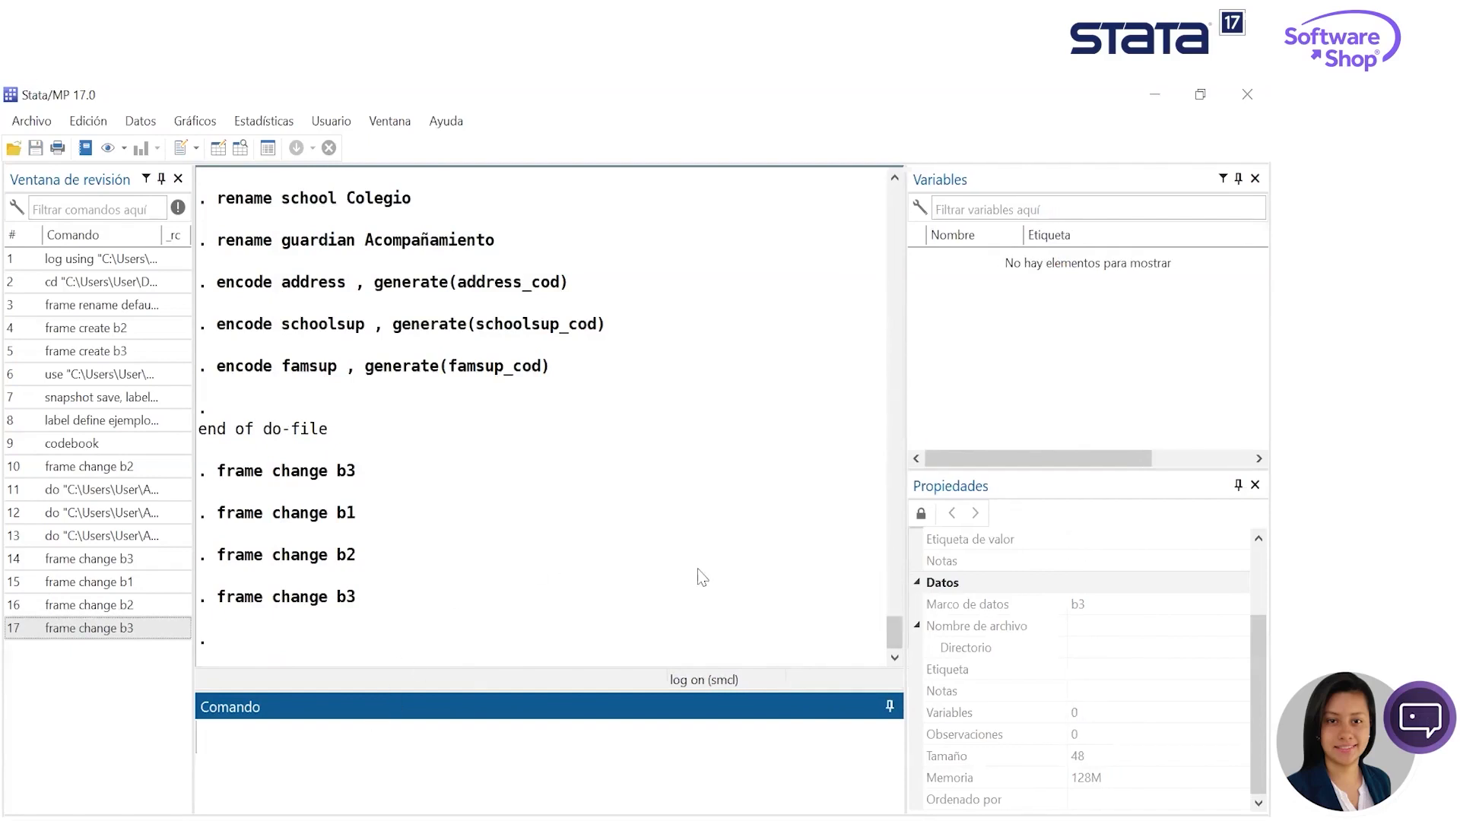
pyautogui.hotkey('alt', 'Tab')
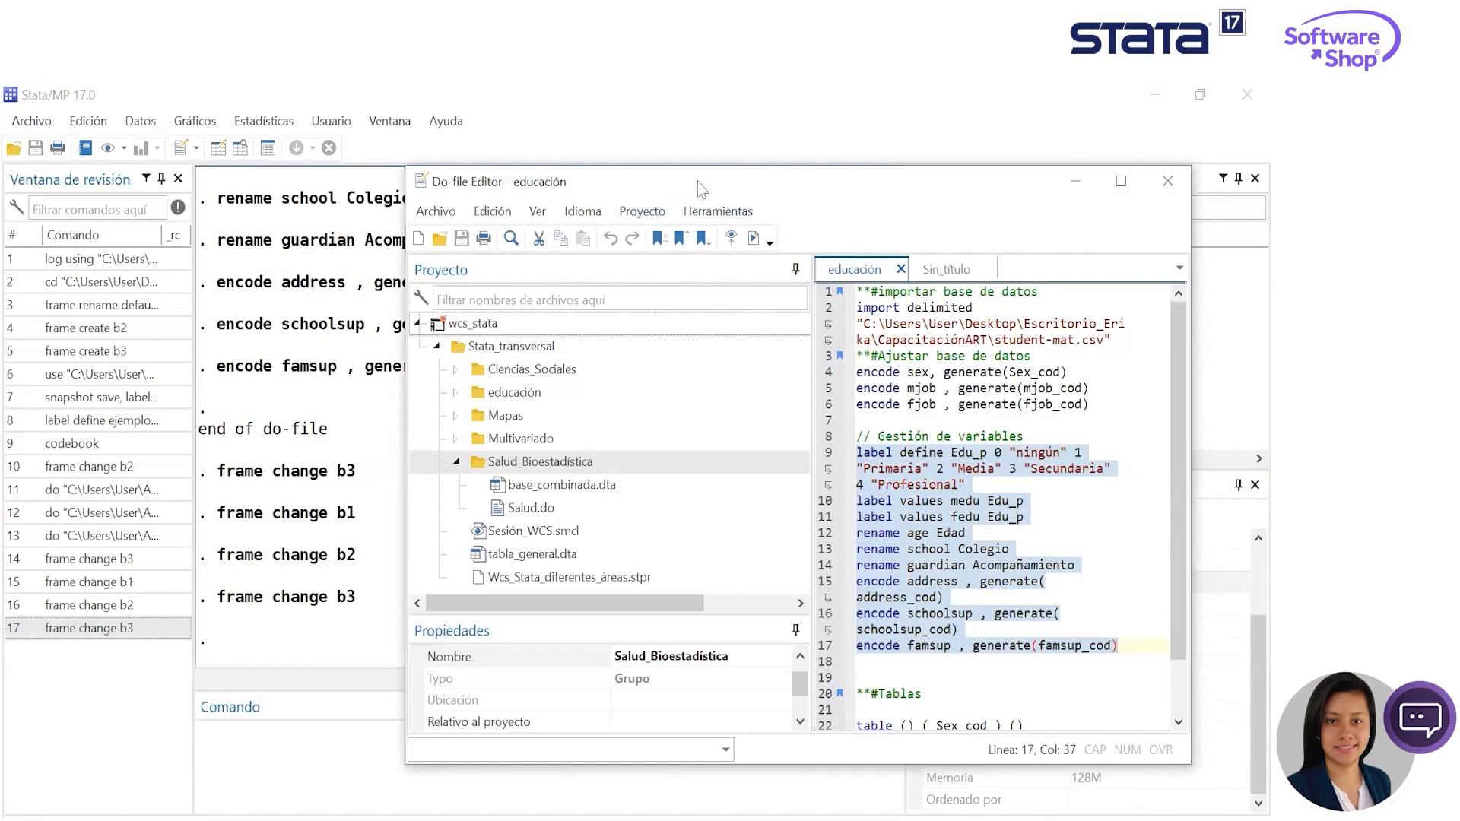
pyautogui.moveTo(542, 196); pyautogui.dragTo(326, 155)
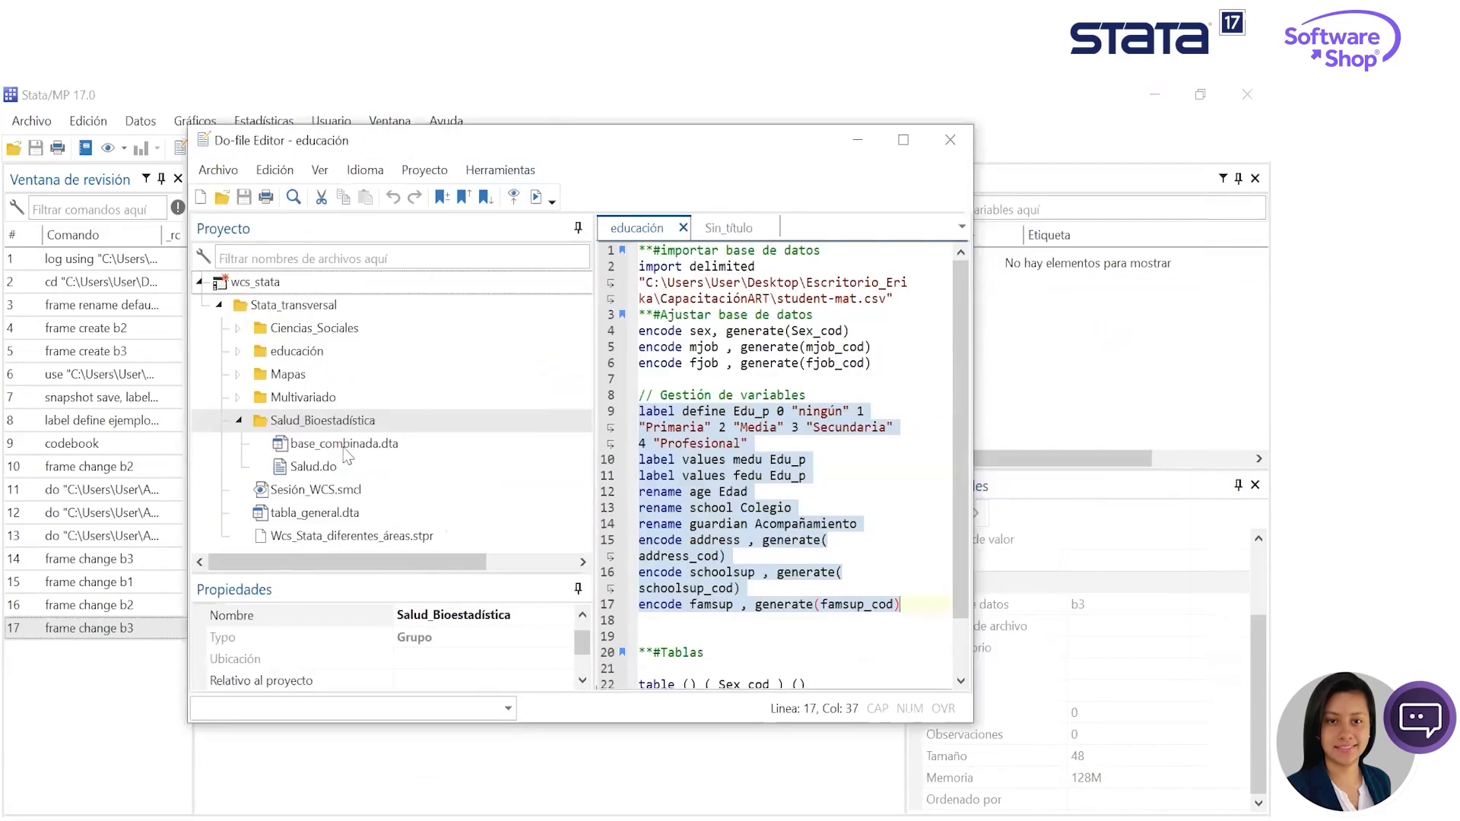
pyautogui.doubleClick(345, 448)
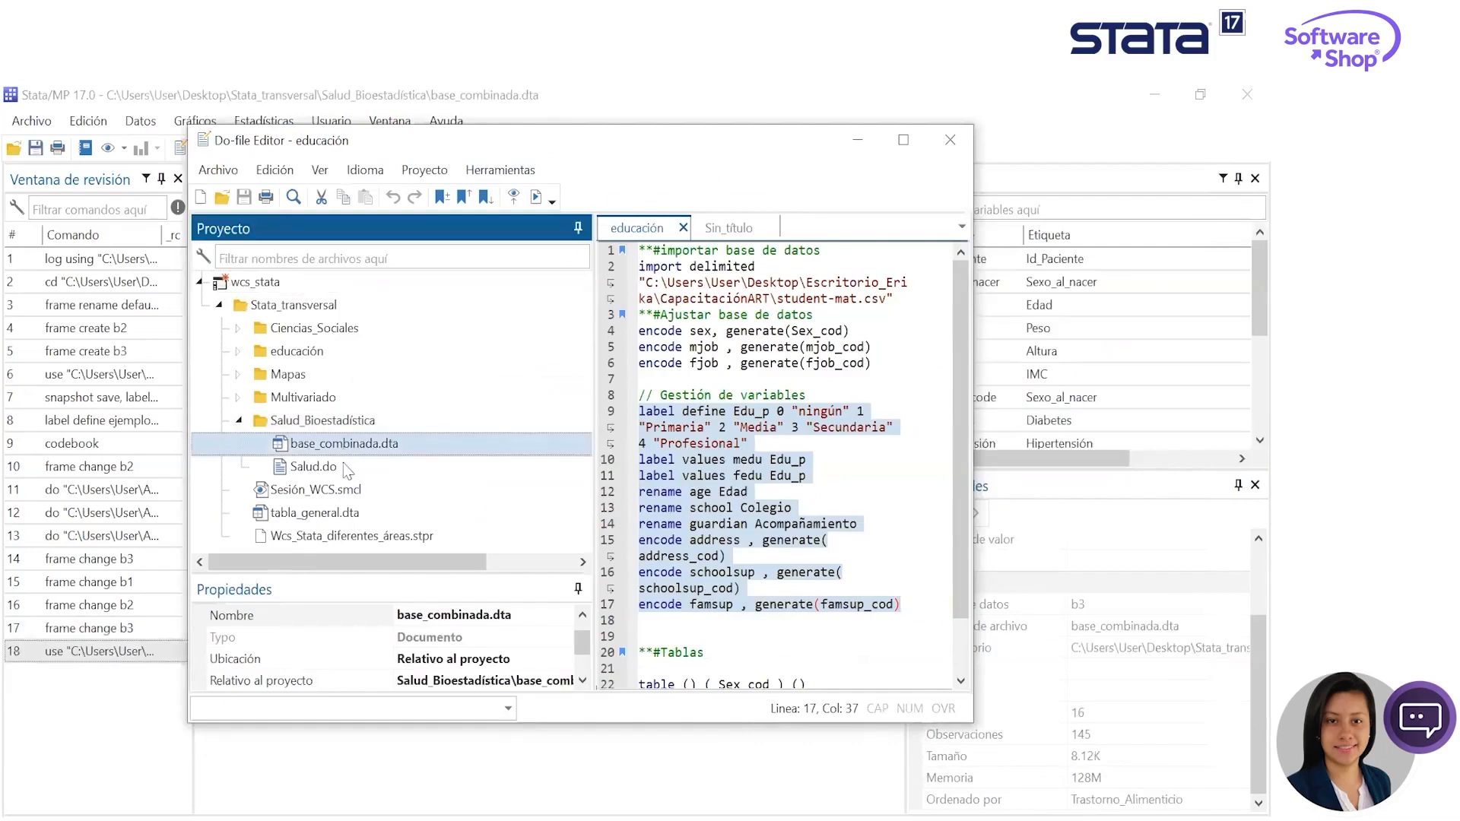
pyautogui.moveTo(440, 127); pyautogui.dragTo(477, 157)
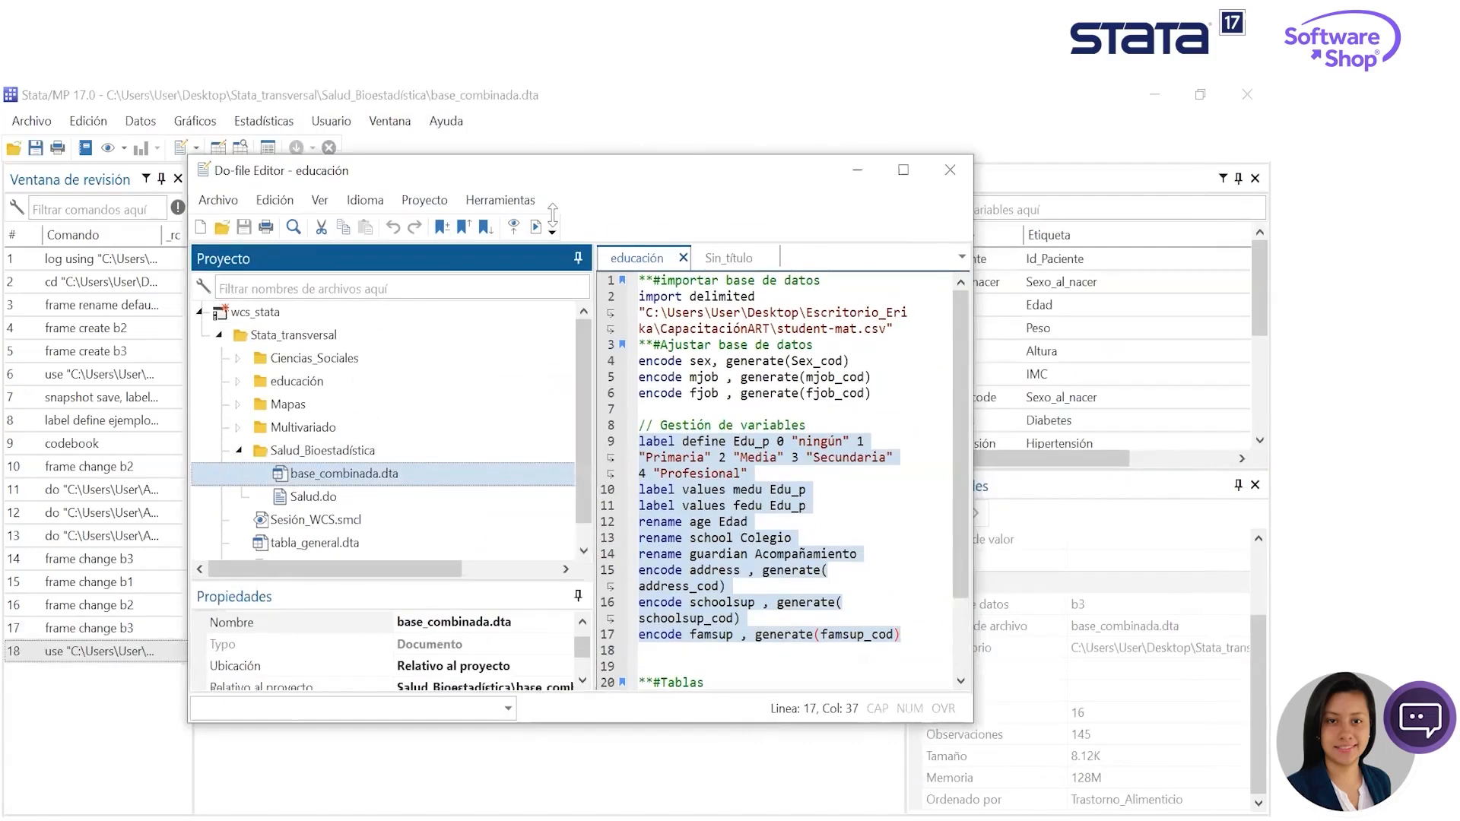
pyautogui.click(858, 170)
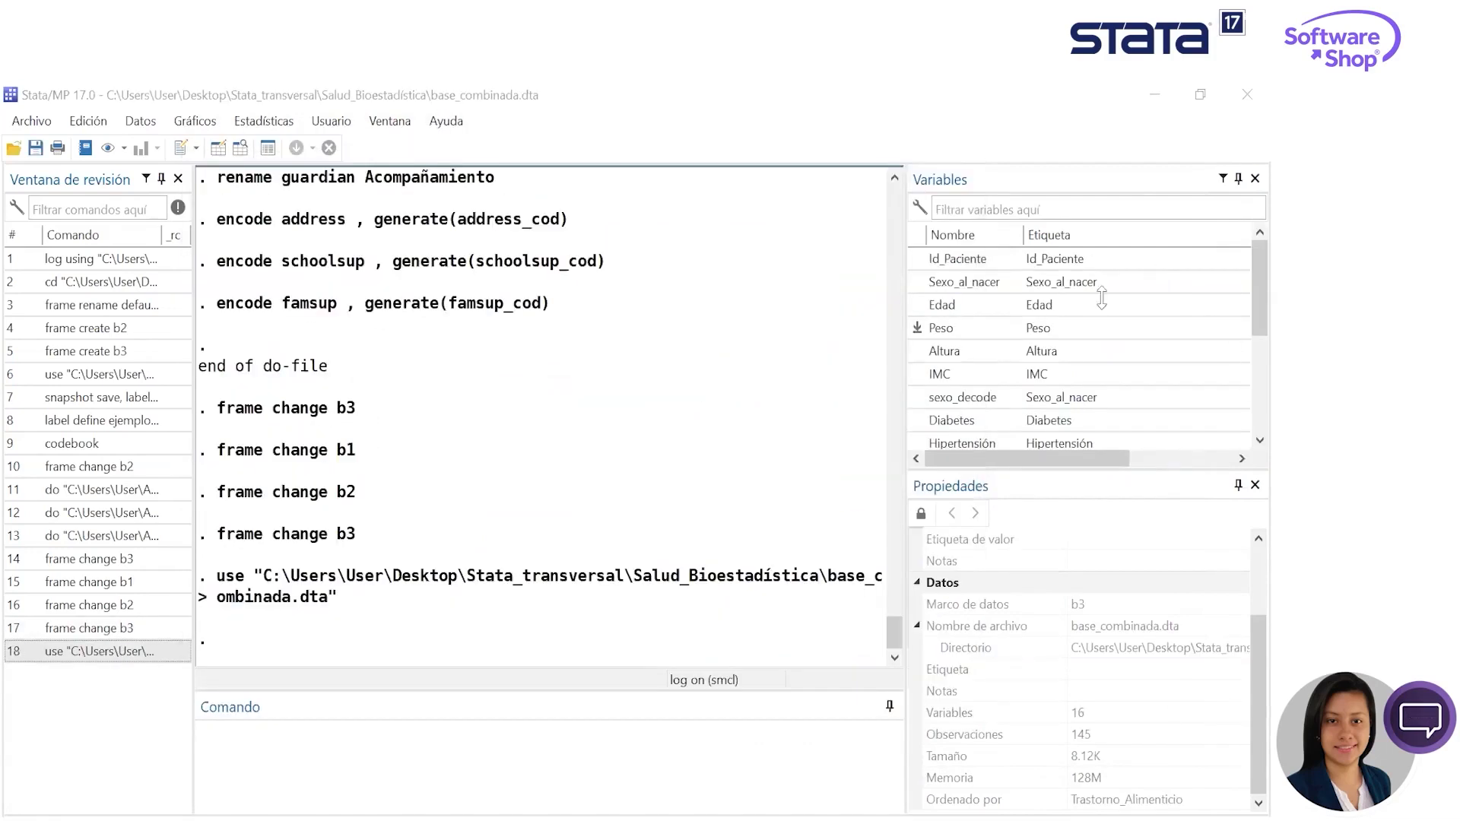
# - Browse base_combinada in the Data Editor from Id_Paciente to the health condition variables, selecting the Hipertensión column
pyautogui.click(241, 149)
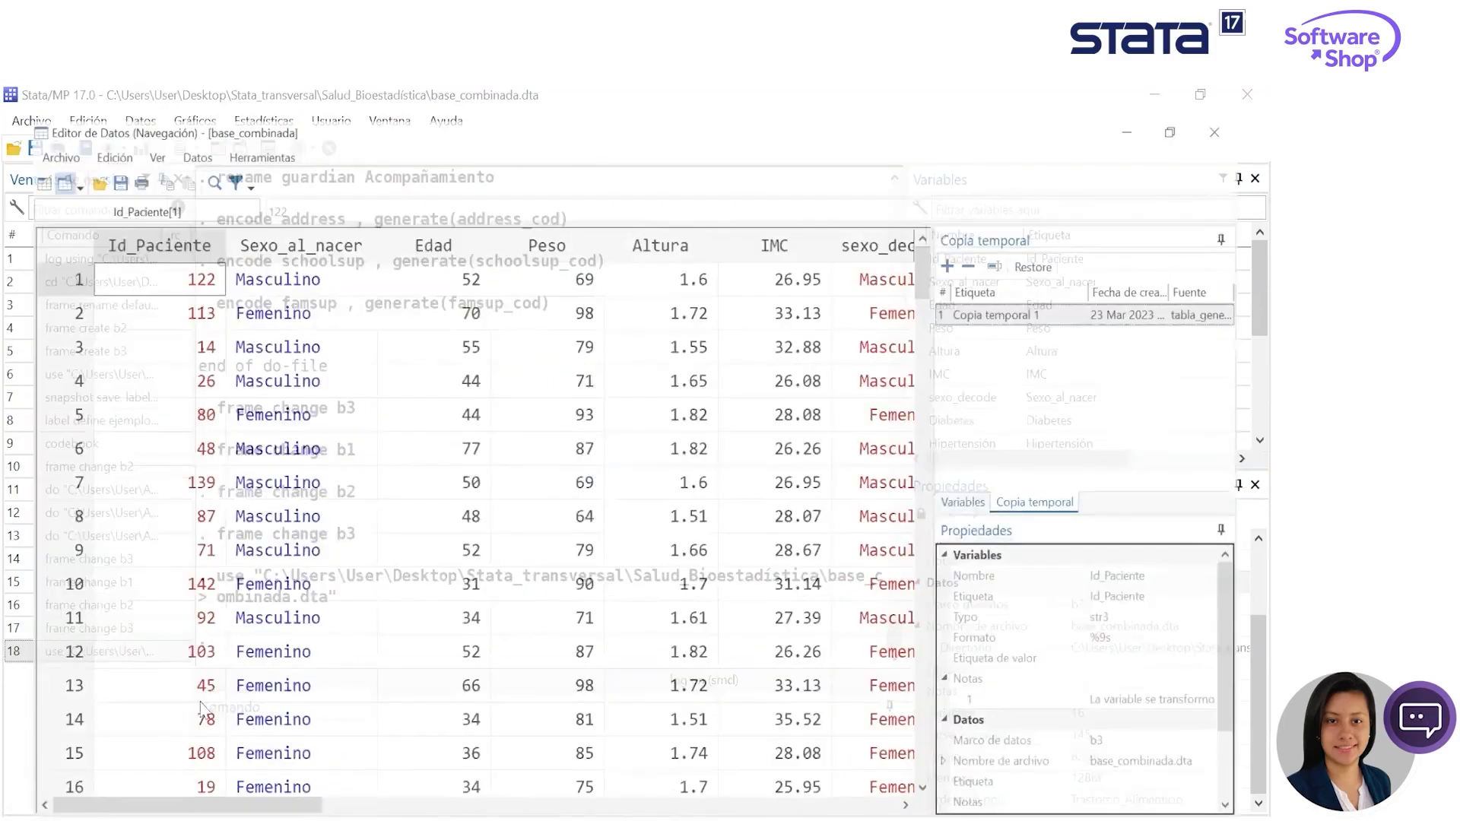
pyautogui.moveTo(161, 803); pyautogui.dragTo(192, 804)
pyautogui.moveTo(192, 231); pyautogui.dragTo(242, 240)
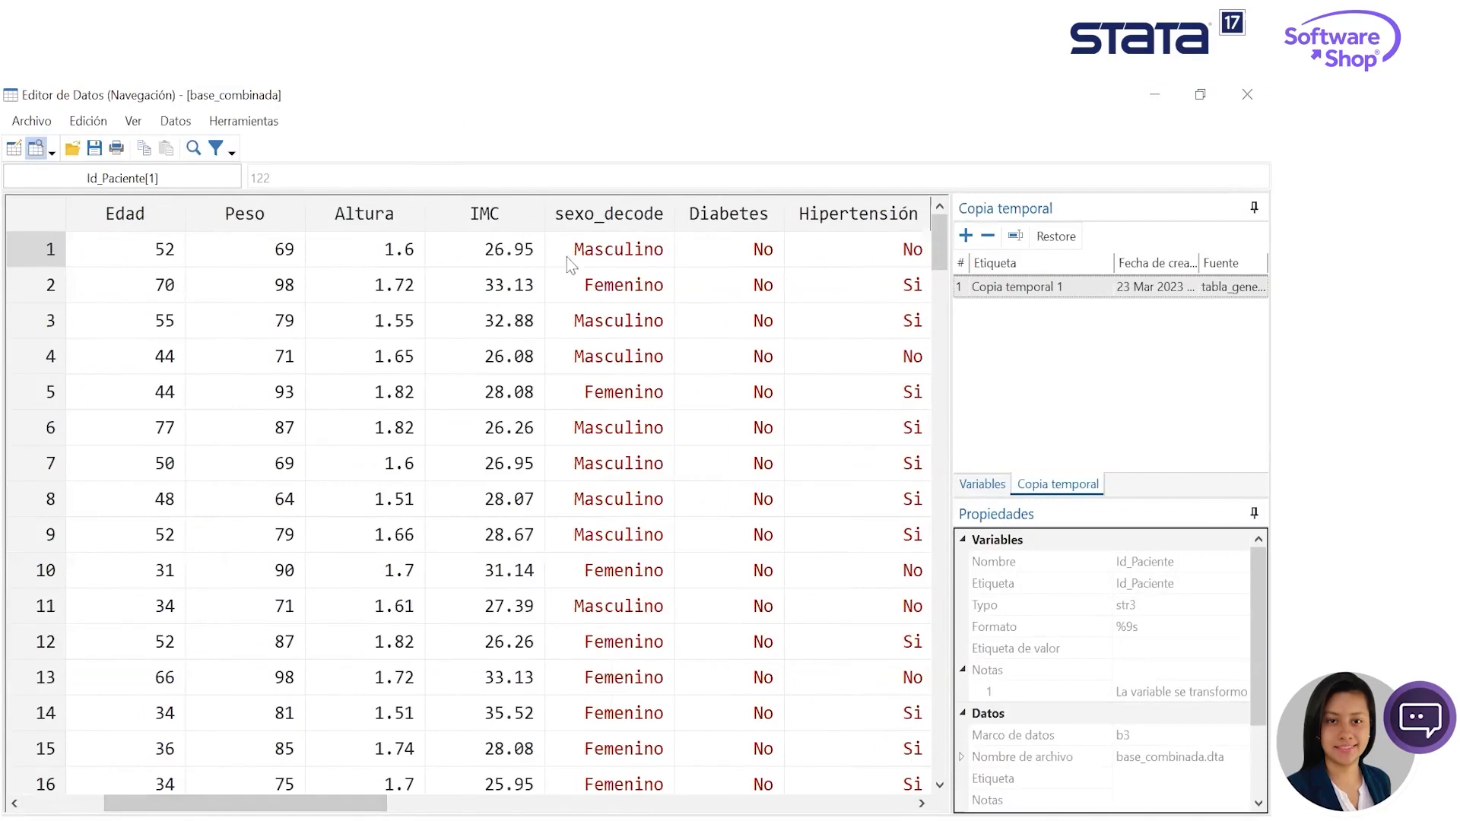
pyautogui.moveTo(377, 804); pyautogui.dragTo(494, 804)
pyautogui.click(609, 213)
pyautogui.click(517, 214)
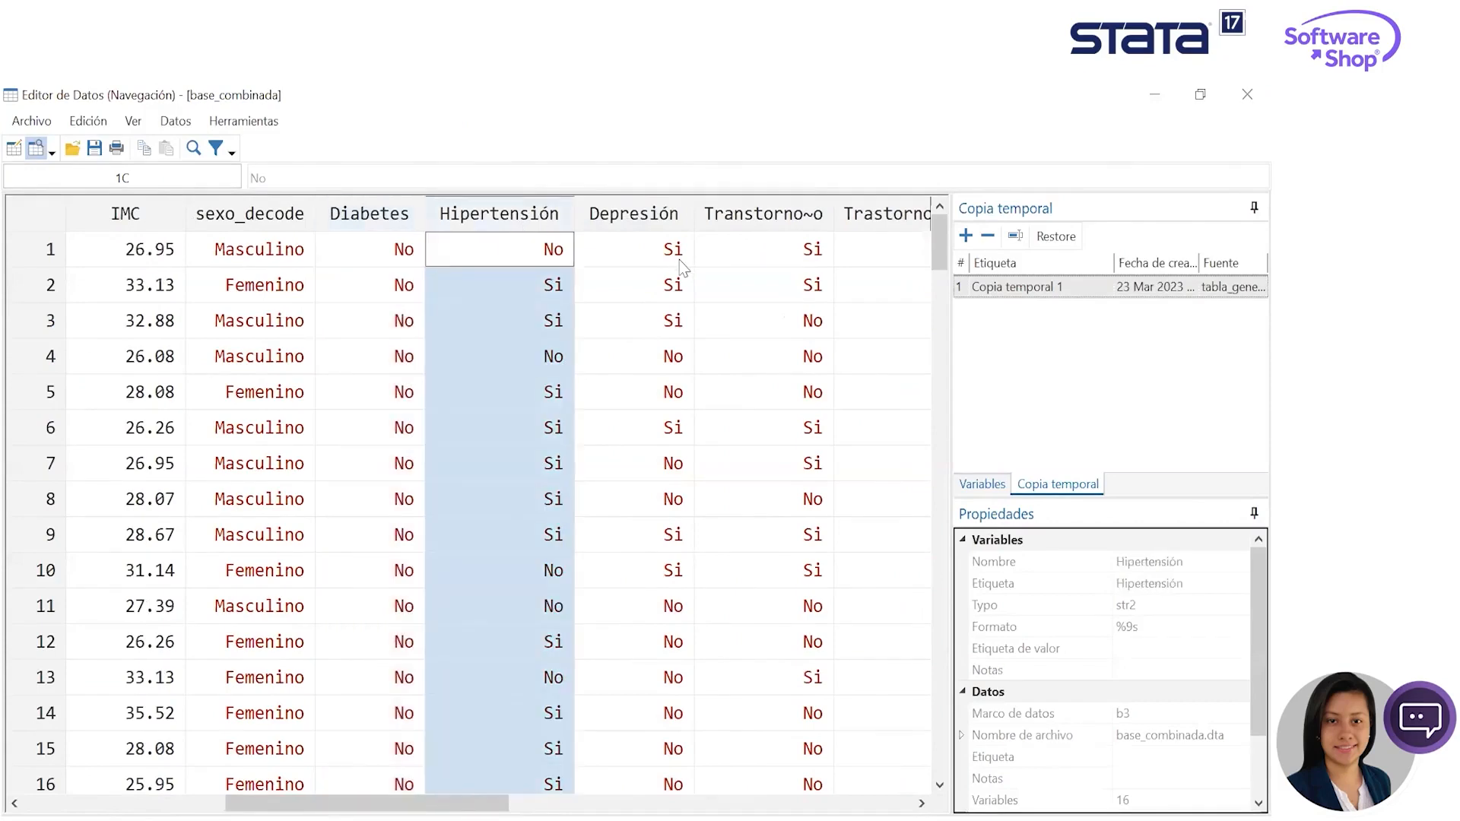
# - Examine the columns after Hipertensión in the Data Editor, through diabetes_rec, Hiper_rec and grupoedad to edad_rec
pyautogui.press('Right')
pyautogui.press('Right')
pyautogui.press('Right')
pyautogui.press('Right')
pyautogui.press('Right')
pyautogui.press('Right')
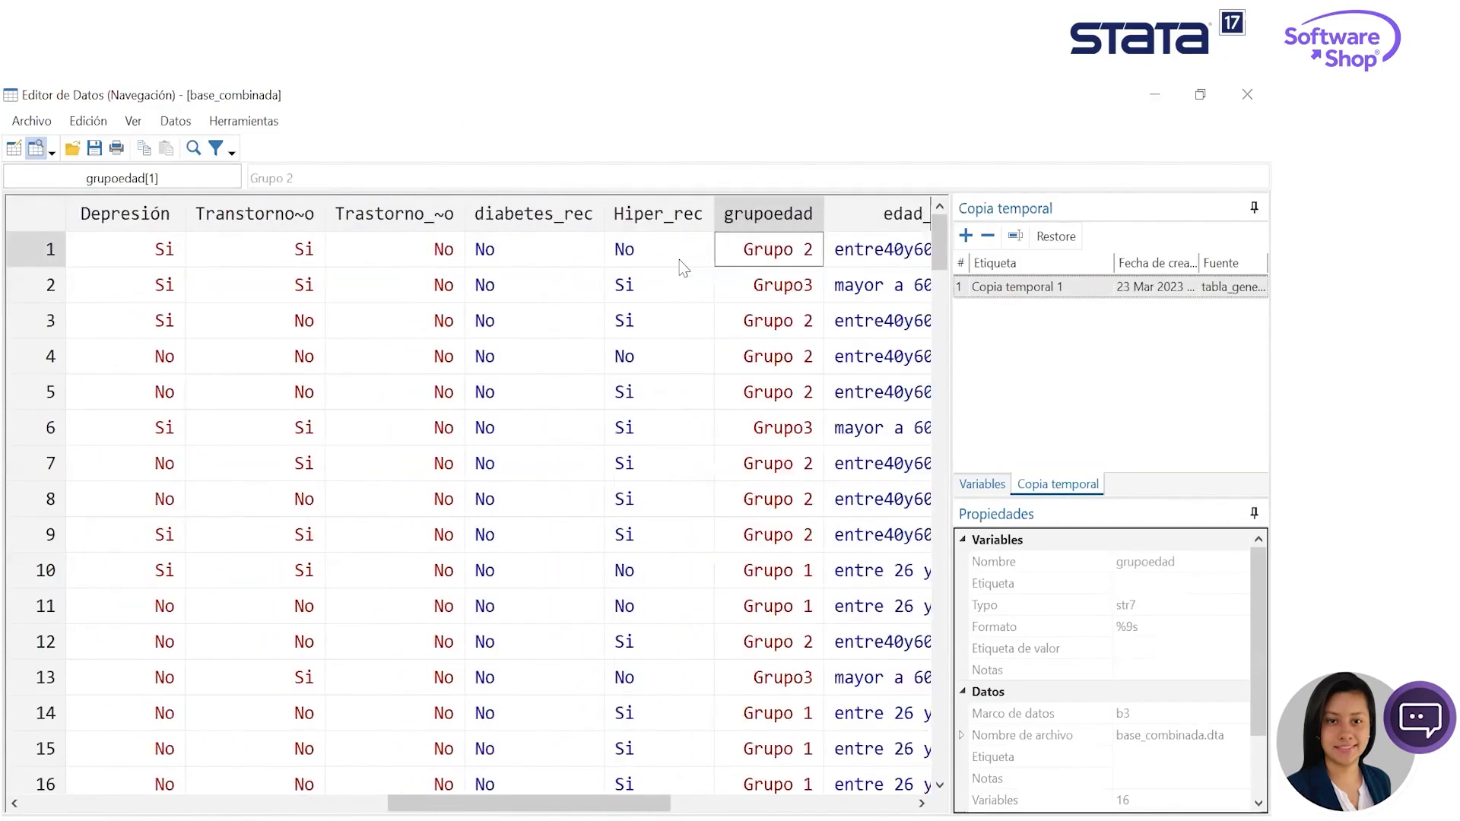
pyautogui.press('Right')
pyautogui.press('Right')
pyautogui.press('Right')
pyautogui.press('Left')
pyautogui.press('Left')
pyautogui.press('Left')
pyautogui.press('Left')
pyautogui.press('Left')
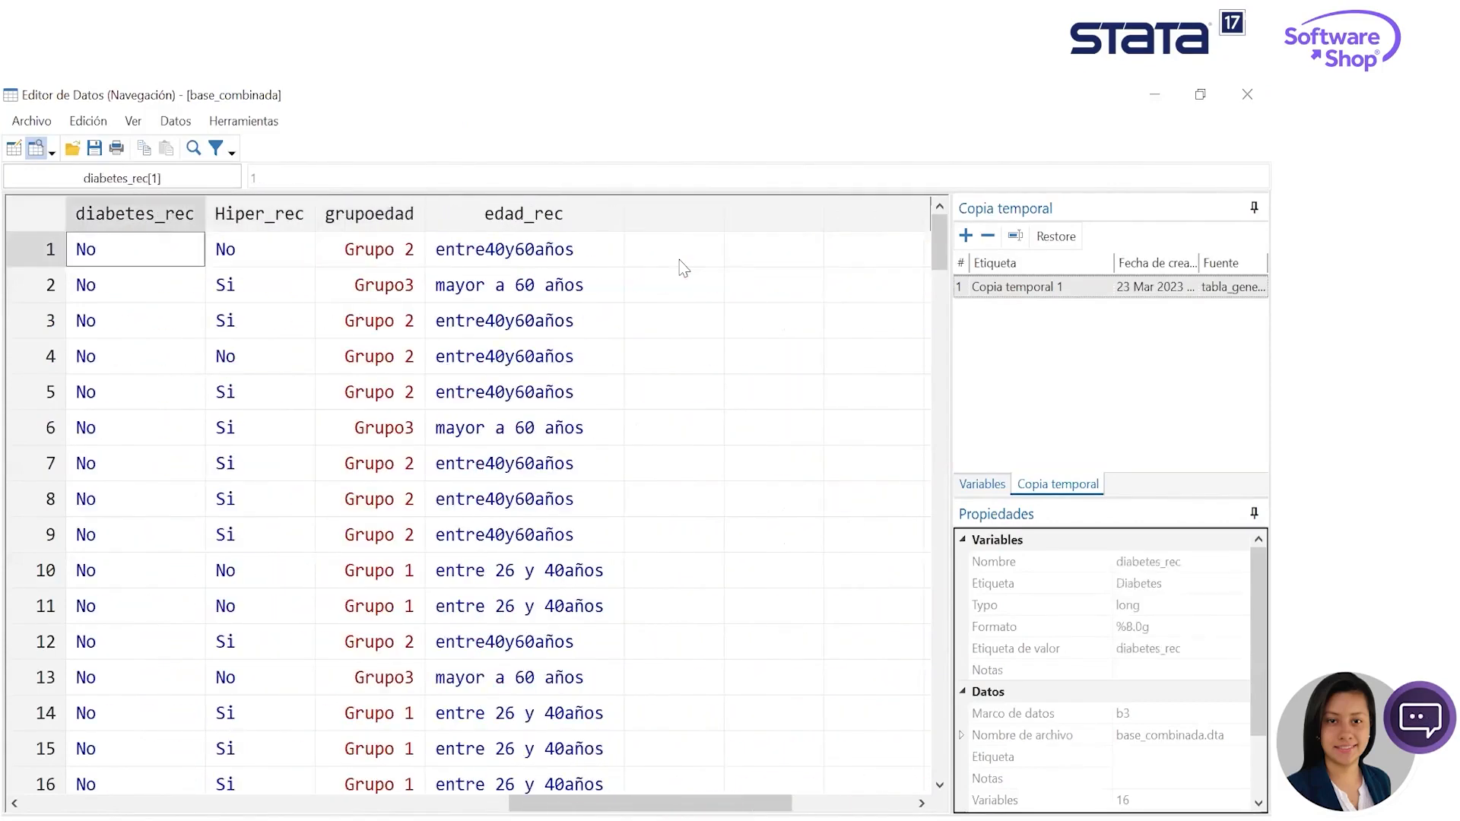
pyautogui.press('Right')
pyautogui.press('Right')
pyautogui.press('Right')
pyautogui.press('Right')
pyautogui.press('Right')
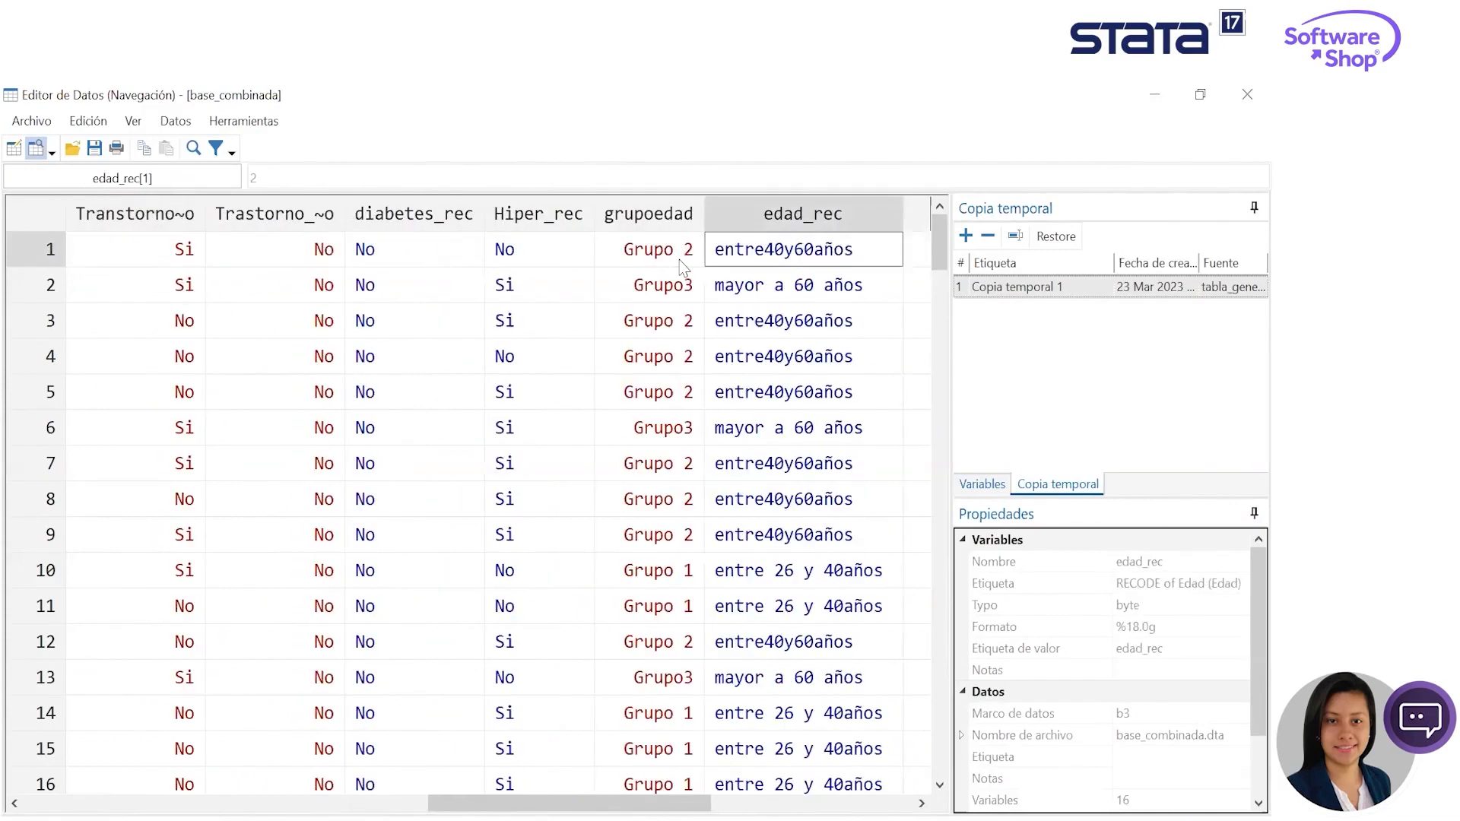
# - Go back to Hipertensión, compare the original condition variables with diabetes_rec, and minimize the Data Editor
pyautogui.press('Left')
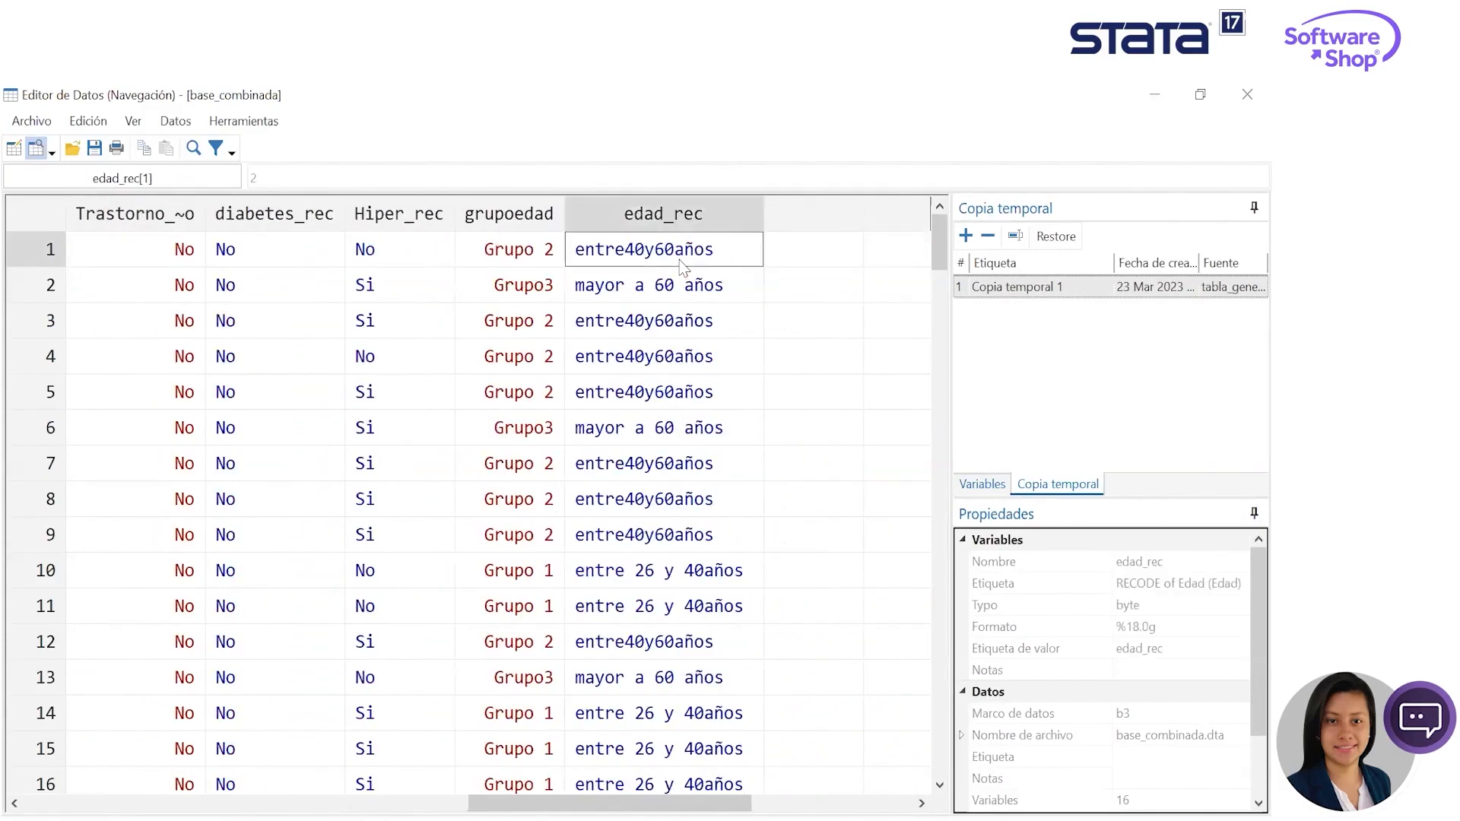
pyautogui.press('Left')
pyautogui.press('Left')
pyautogui.press('Left')
pyautogui.press('Left')
pyautogui.press('Left')
pyautogui.press('Left')
pyautogui.press('Left')
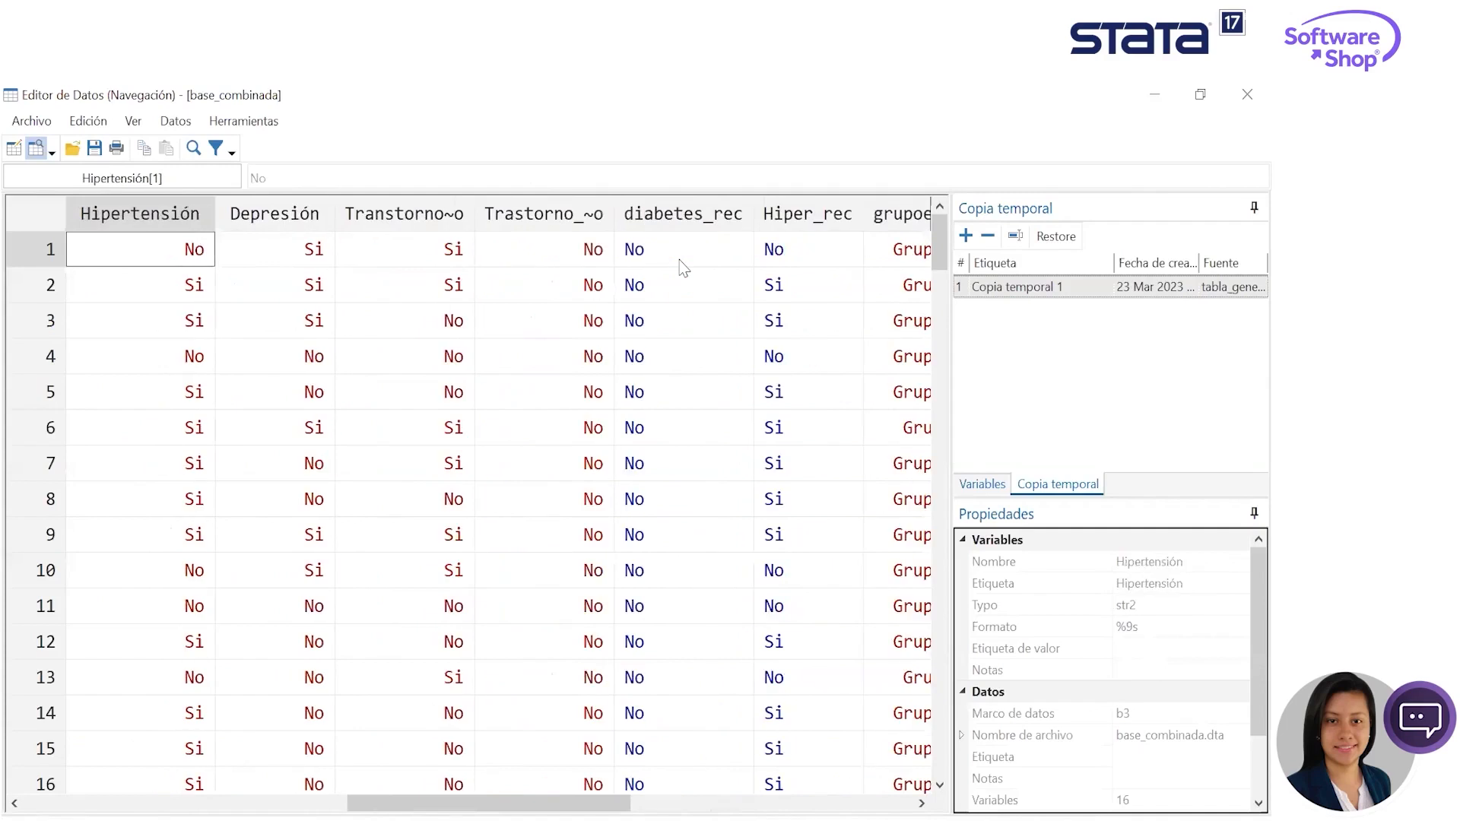
pyautogui.press('Right')
pyautogui.press('Right')
pyautogui.press('Right')
pyautogui.press('Right')
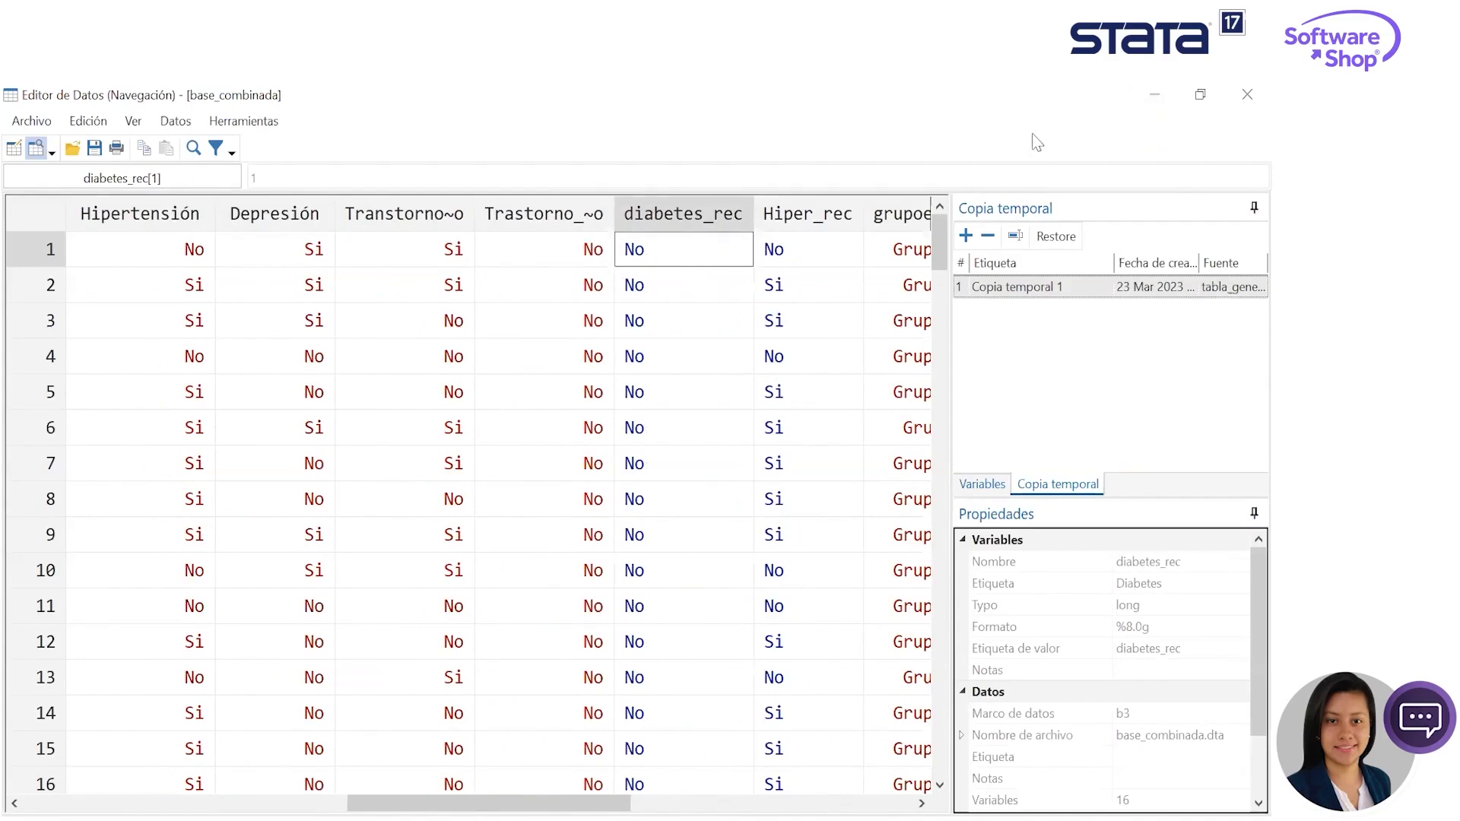
pyautogui.click(1154, 95)
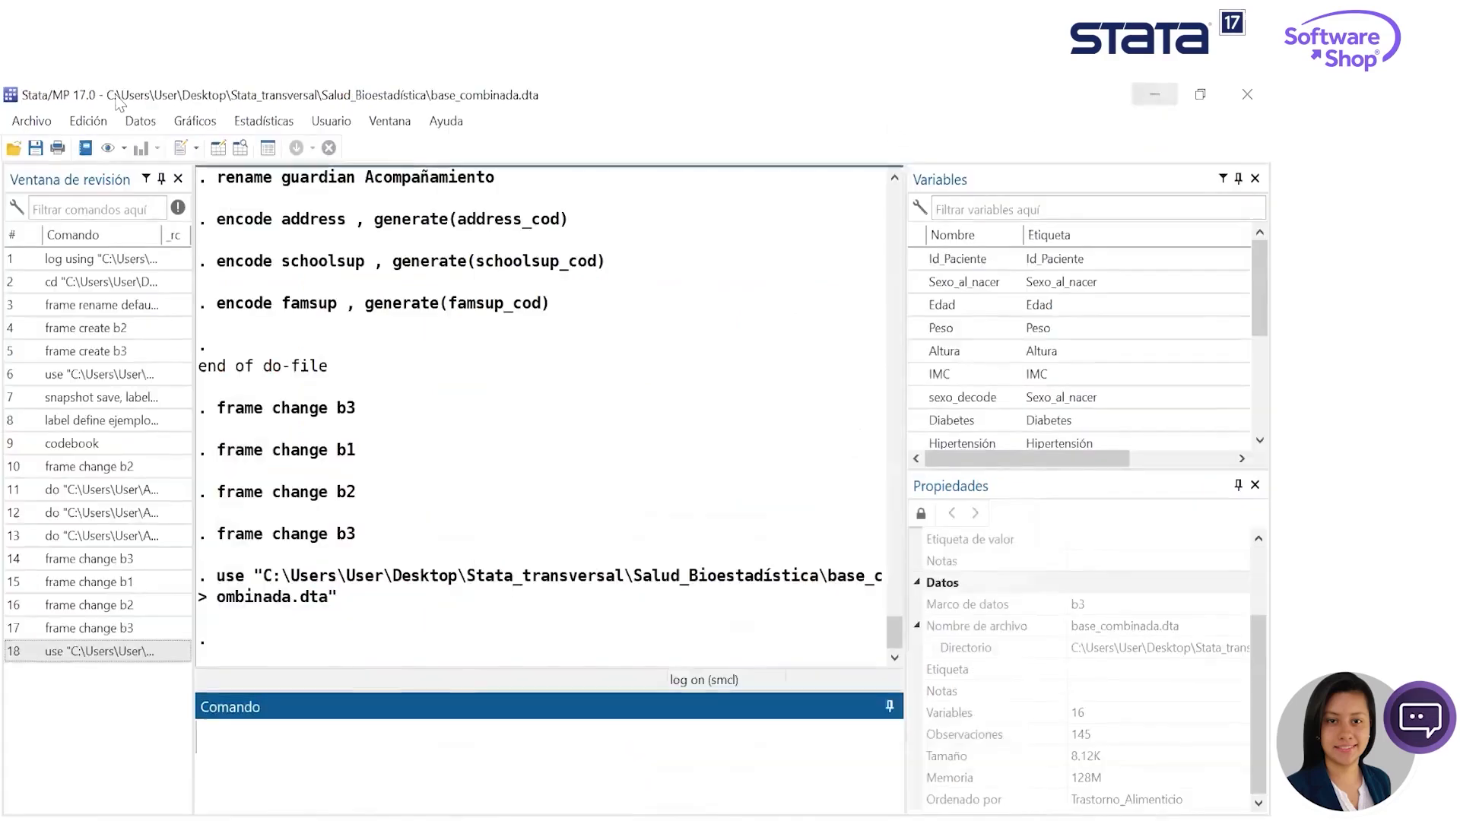
# - Bring up the additional variable-transformation commands for creating or changing data
pyautogui.click(152, 124)
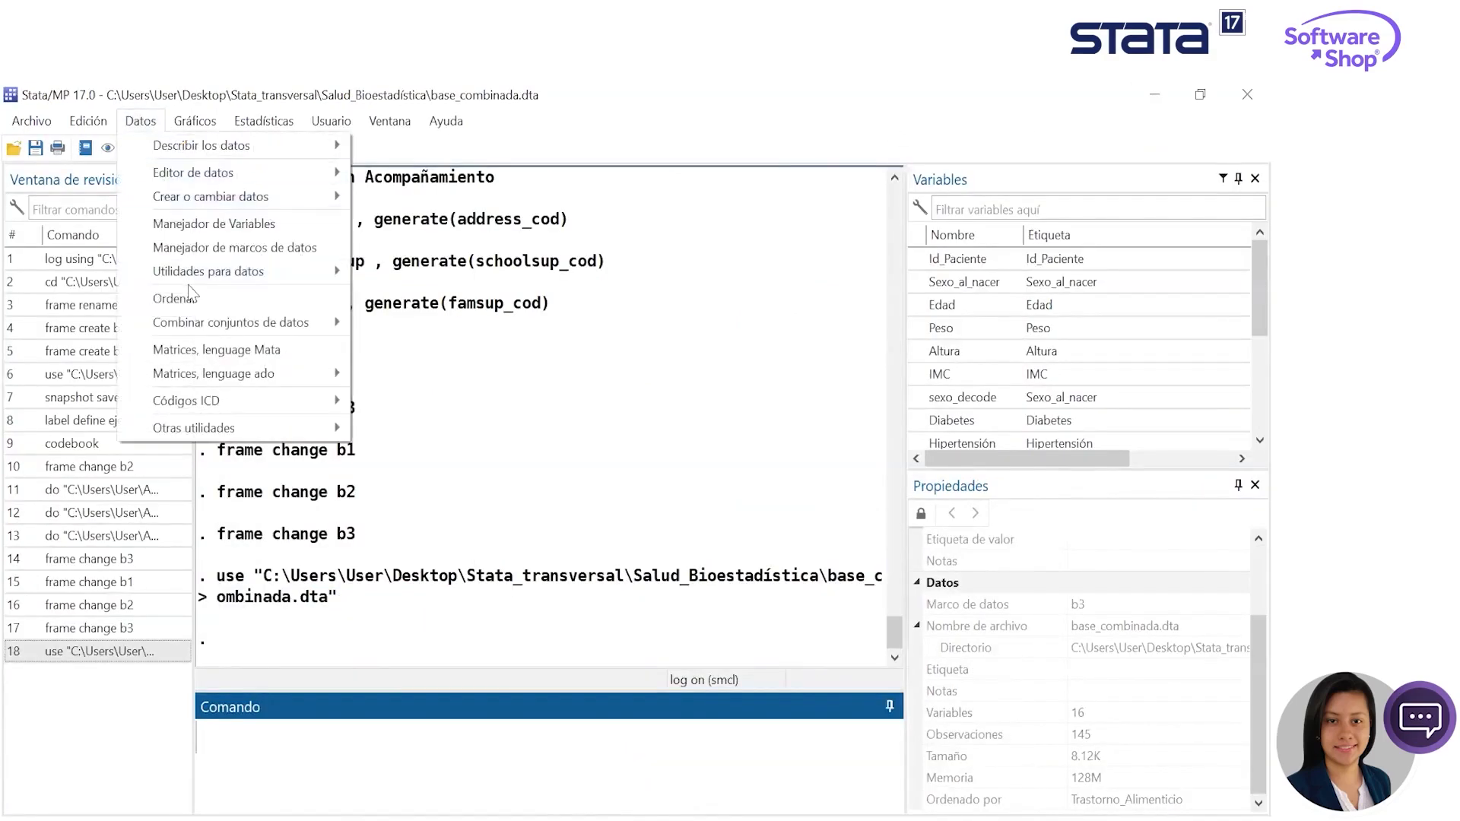
pyautogui.moveTo(244, 273)
pyautogui.moveTo(253, 206)
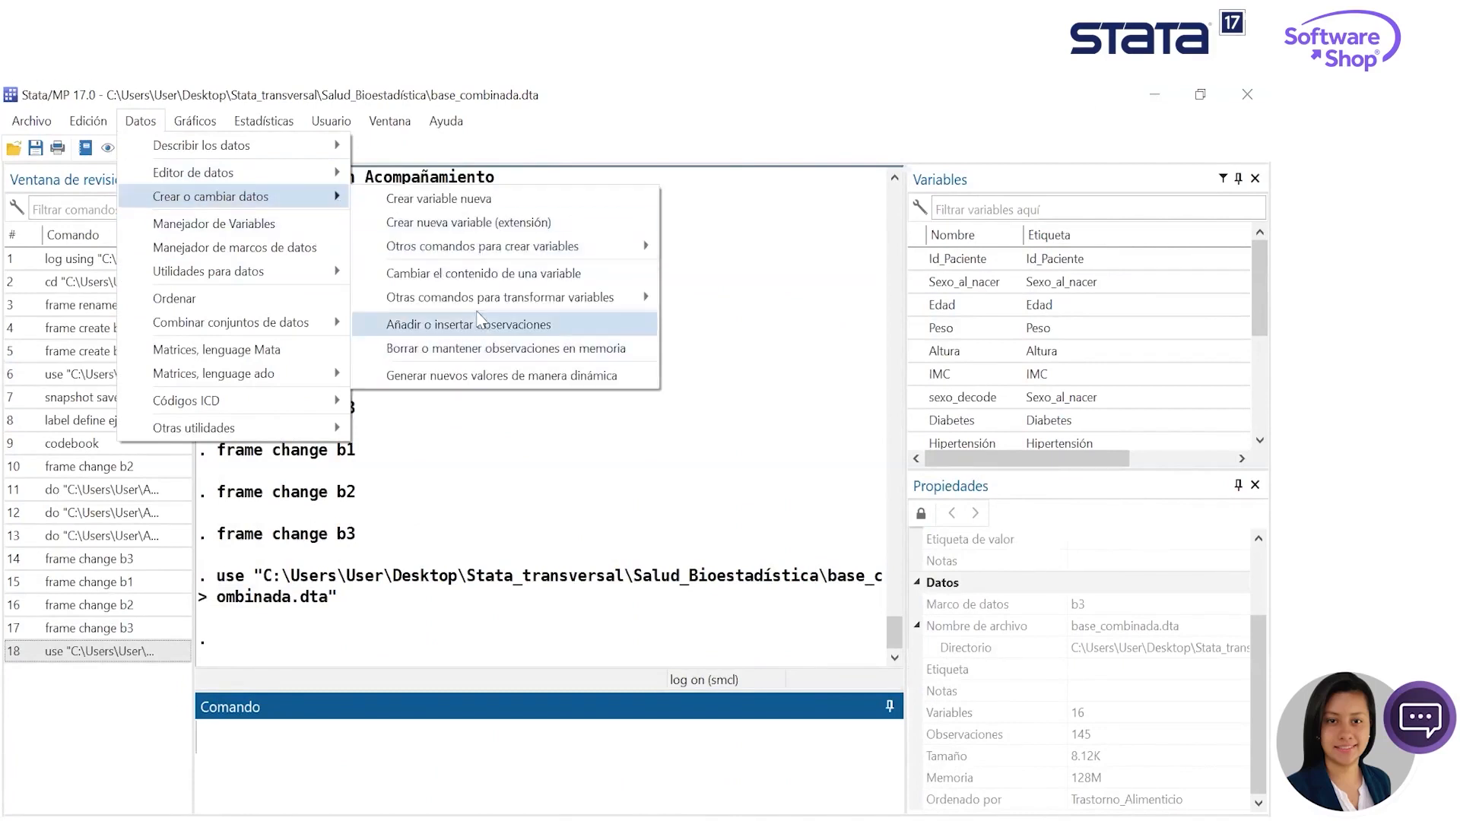
pyautogui.moveTo(483, 298)
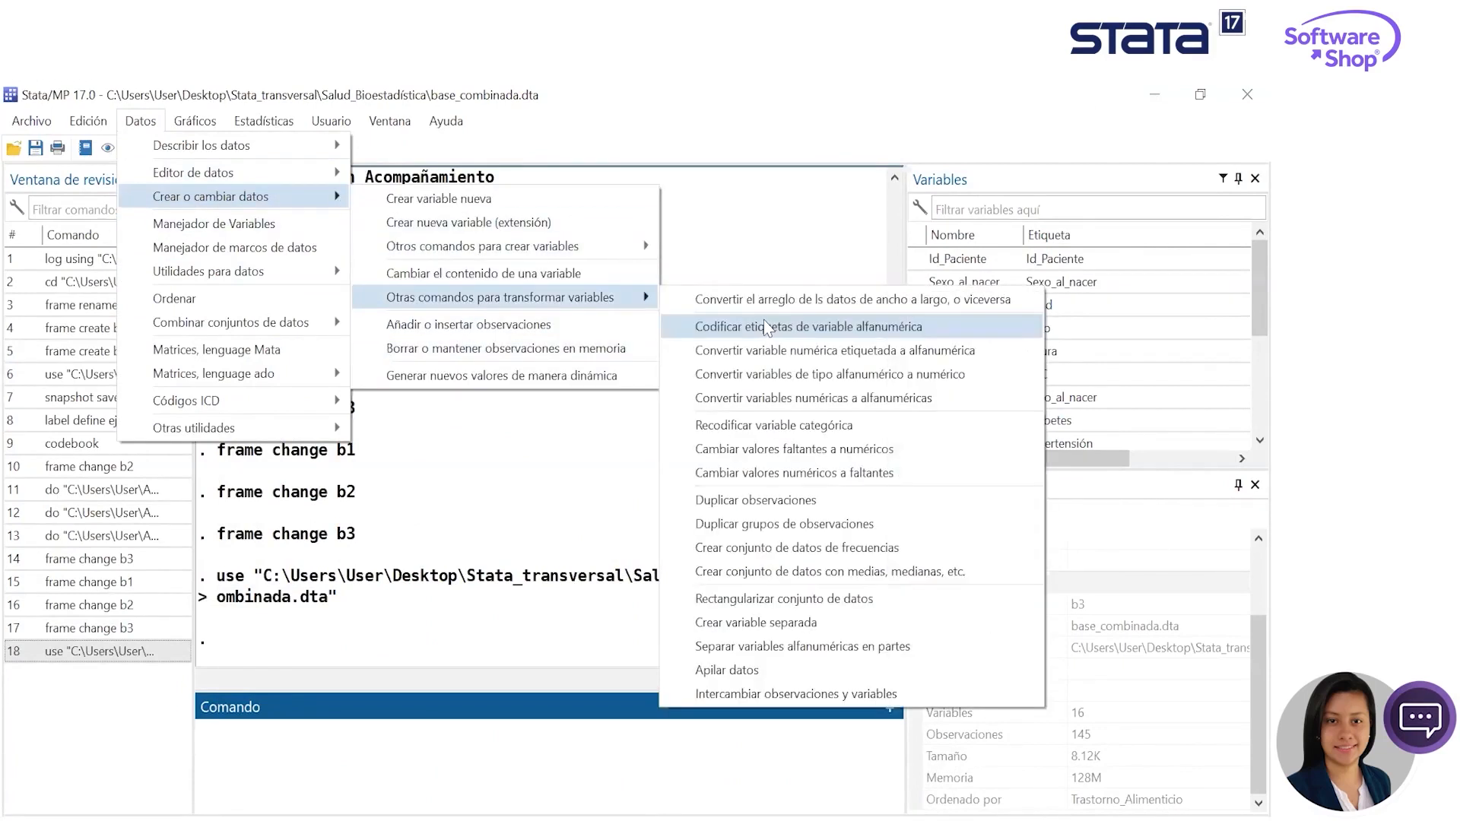
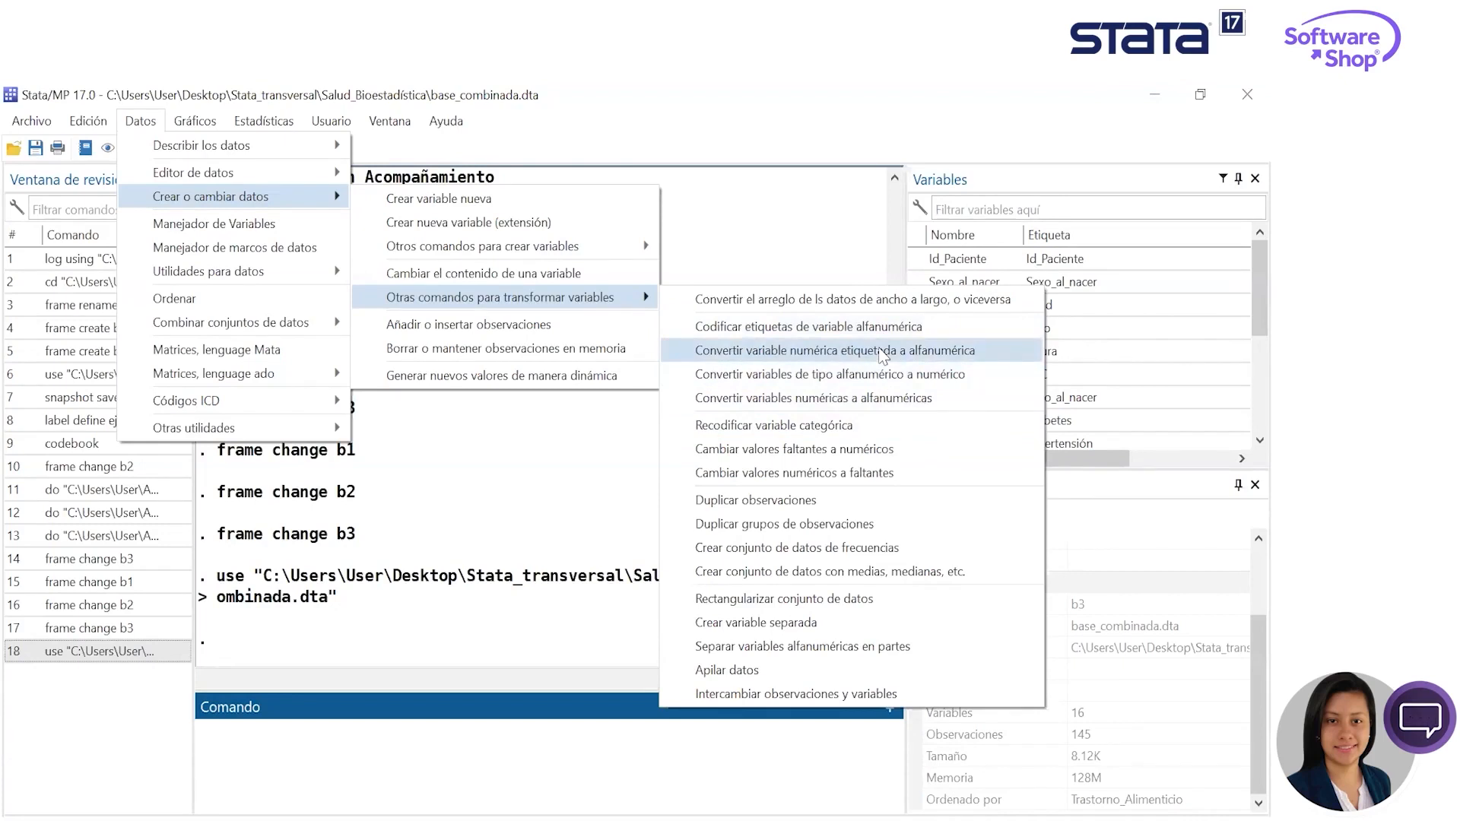
# - Bring up the summary statistics dialog from the descriptive statistics commands, reposition it, and minimize it
pyautogui.click(574, 512)
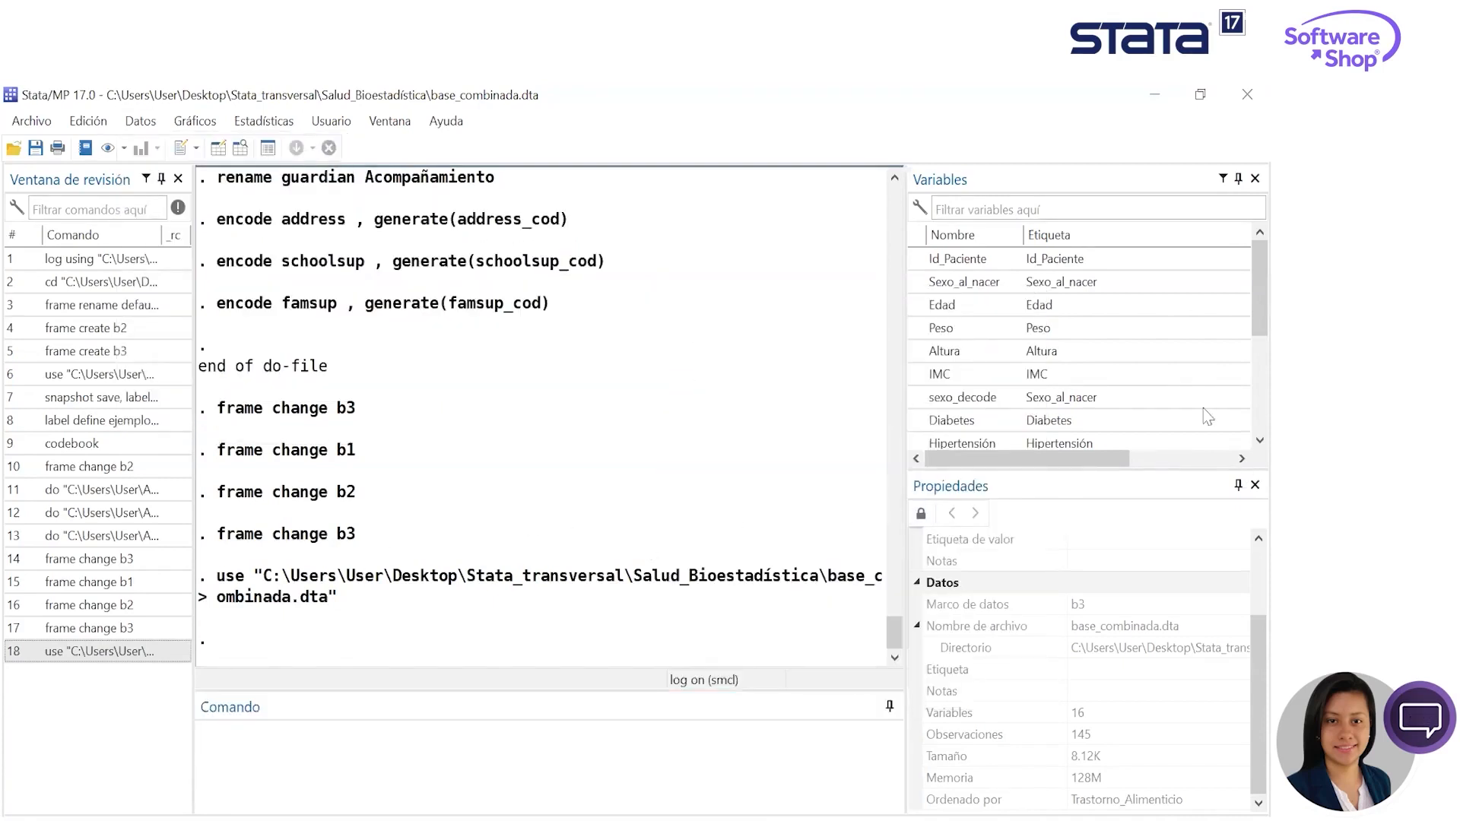
pyautogui.click(268, 124)
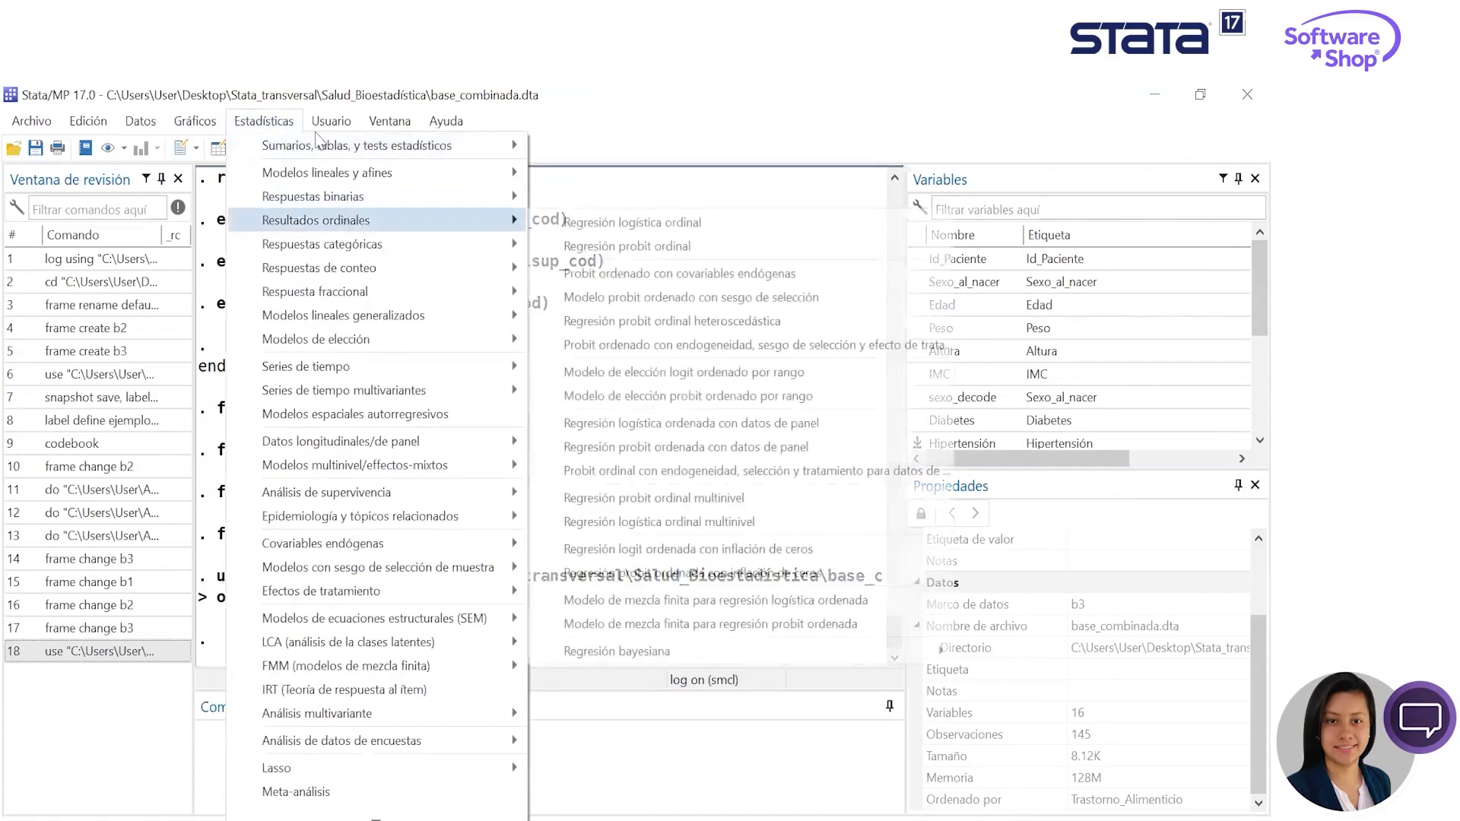
pyautogui.moveTo(321, 147)
pyautogui.moveTo(742, 147)
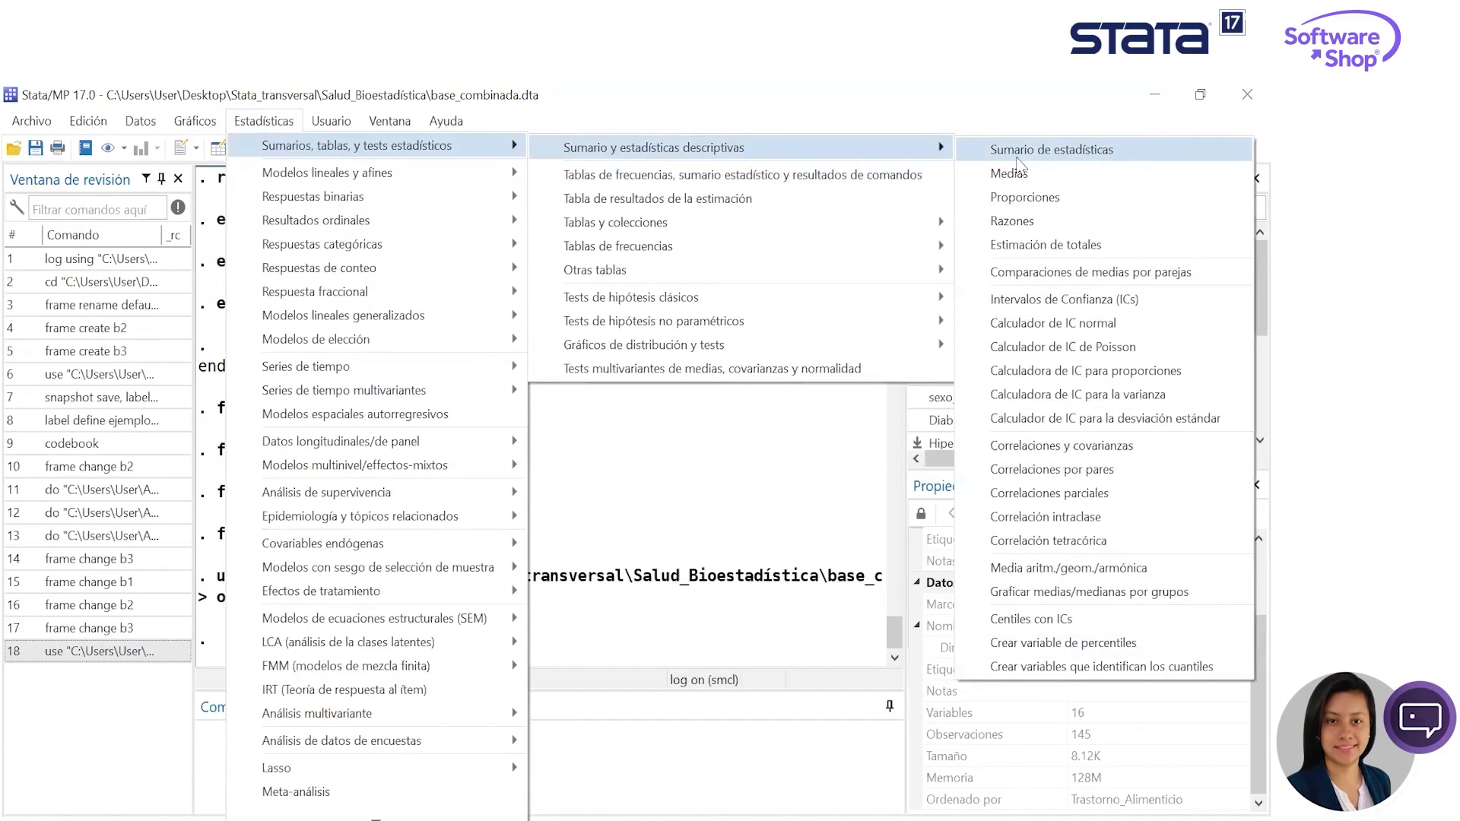
pyautogui.click(1018, 150)
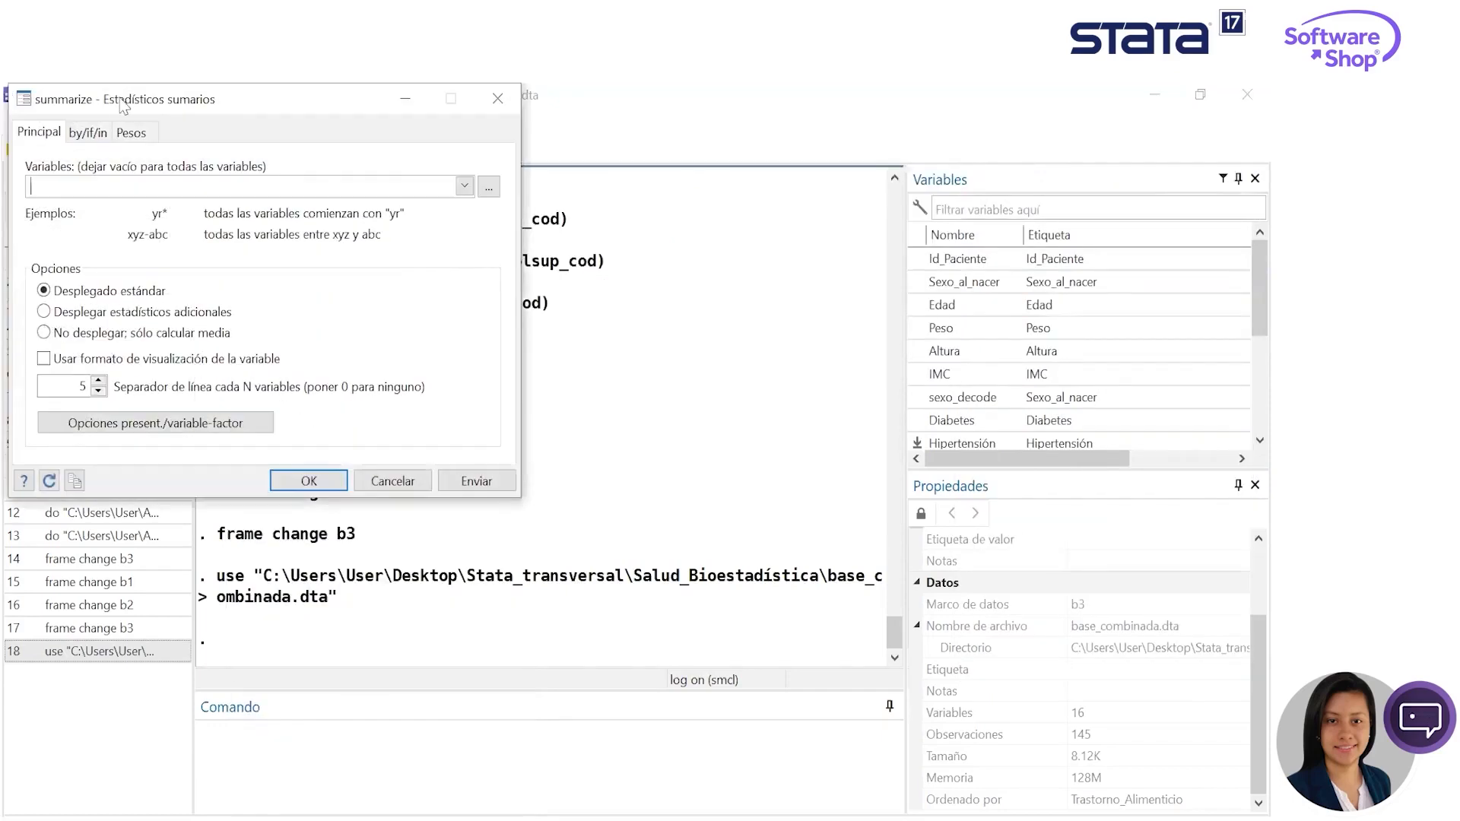
pyautogui.moveTo(143, 118); pyautogui.dragTo(378, 229)
pyautogui.click(645, 210)
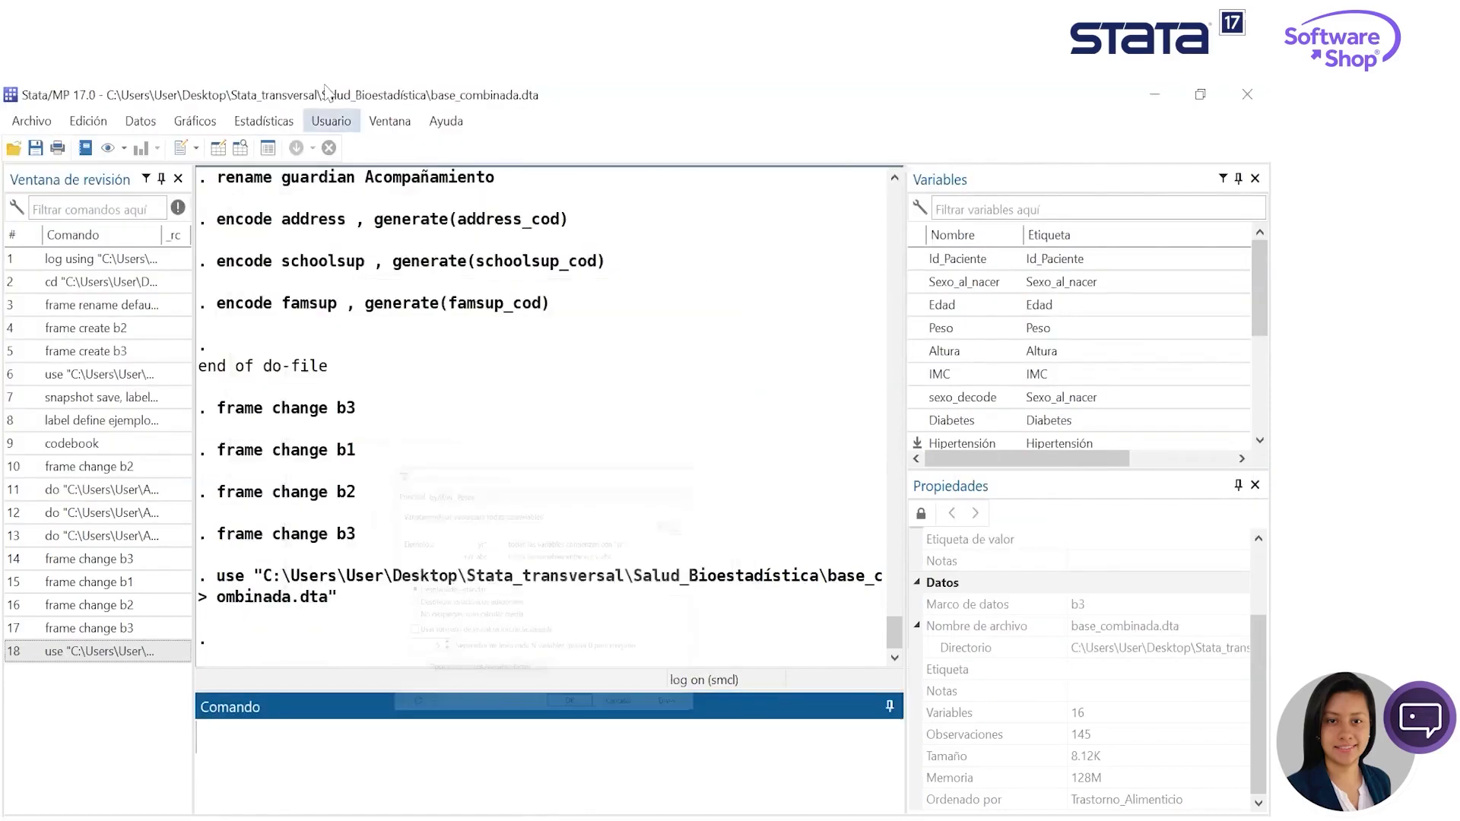
# - Examine the available statistical analysis categories, from time series and multilevel models through epidemiology, multivariate and Bayesian analysis to quality control
pyautogui.click(297, 122)
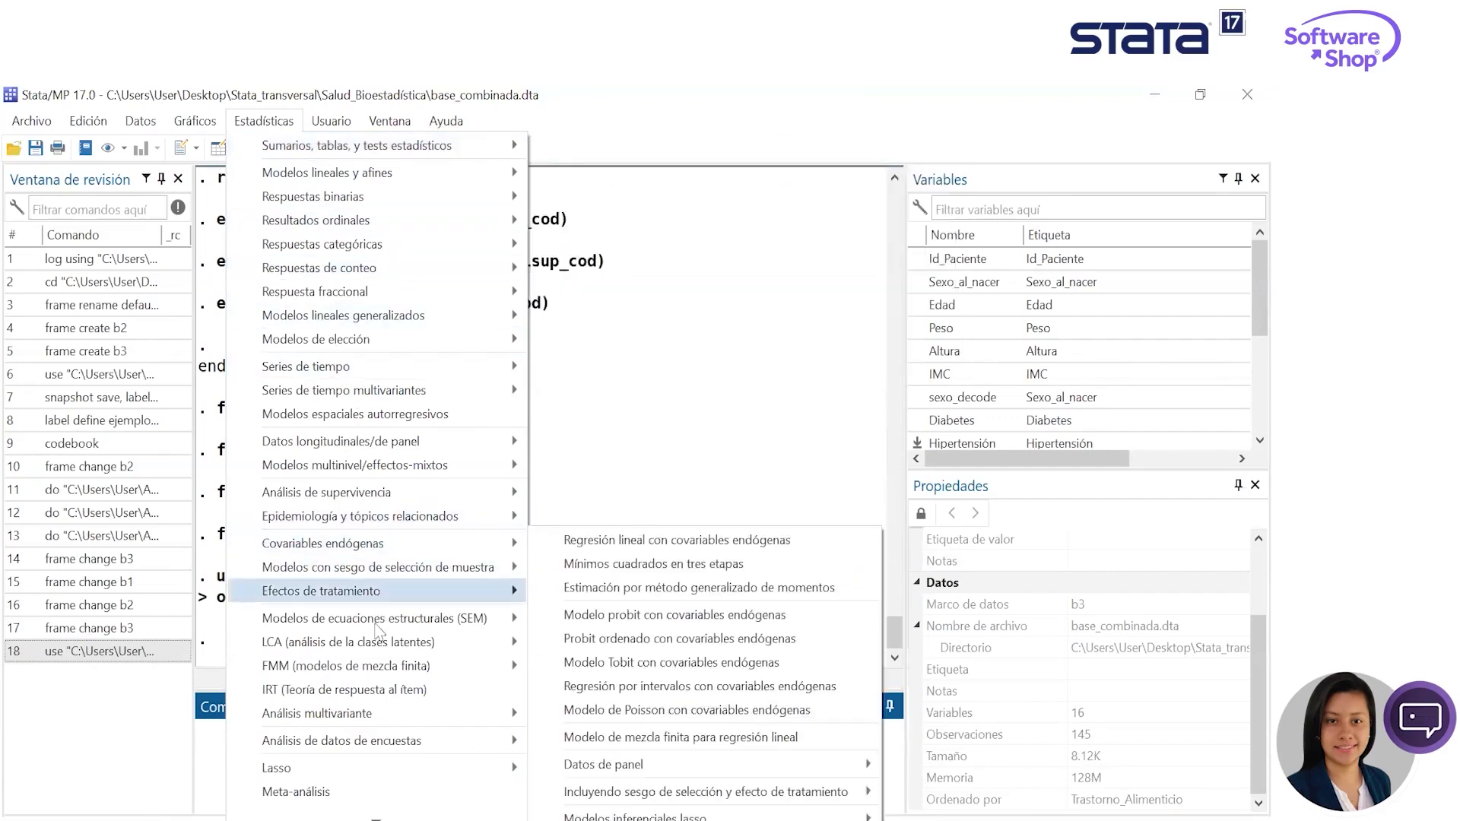
pyautogui.moveTo(373, 627)
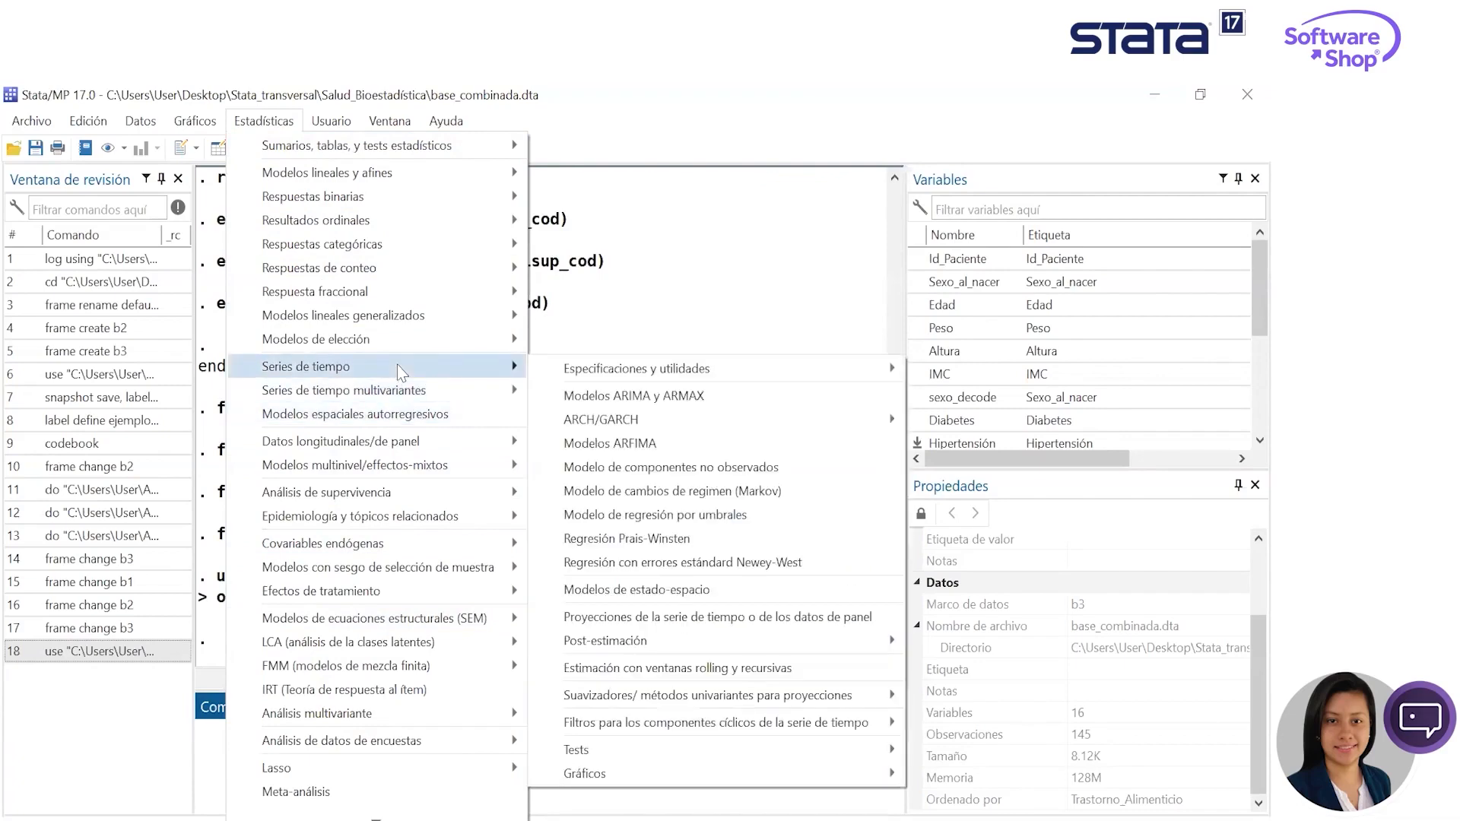
pyautogui.moveTo(426, 466)
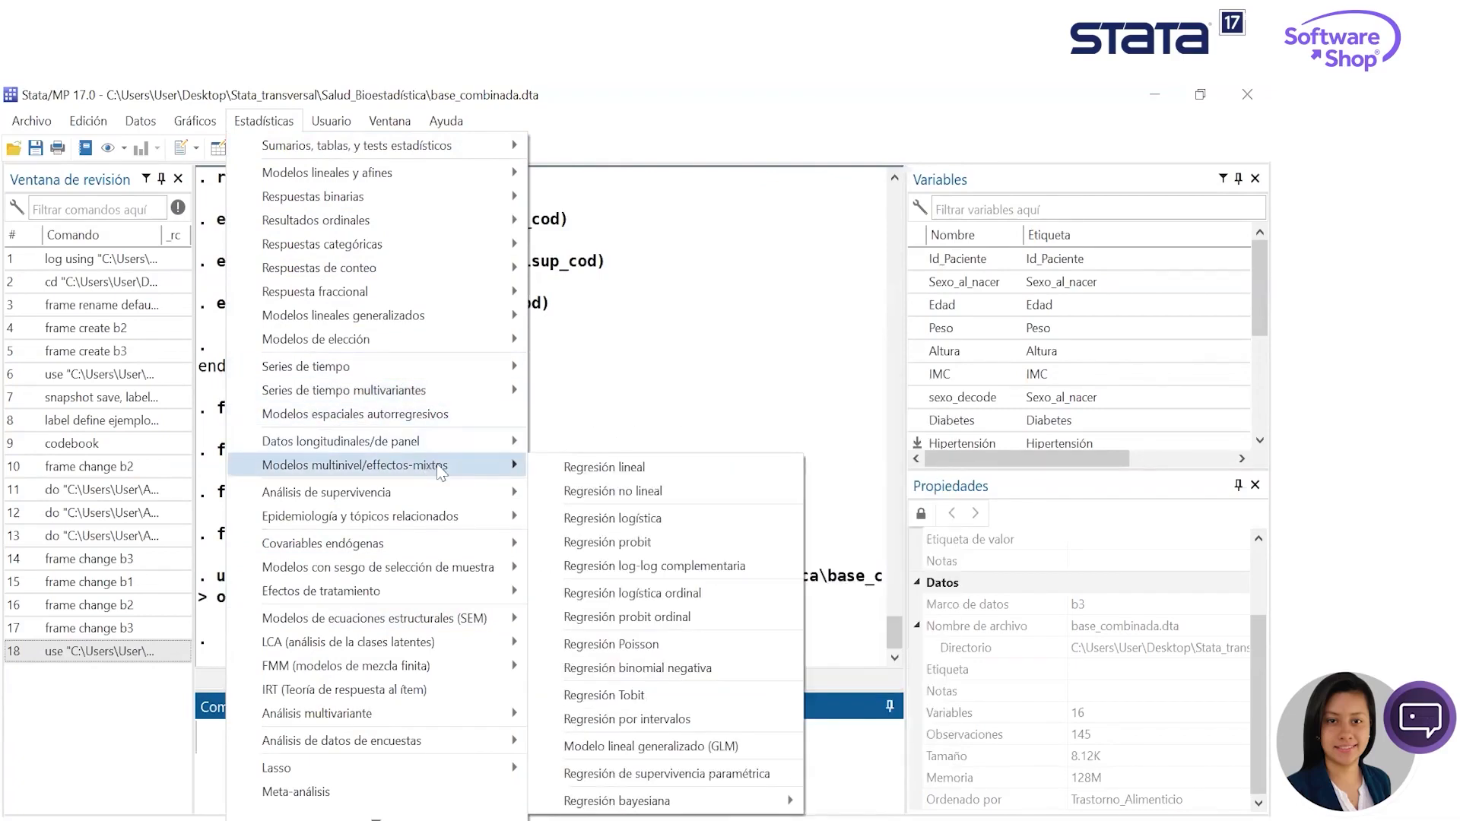
pyautogui.moveTo(395, 523)
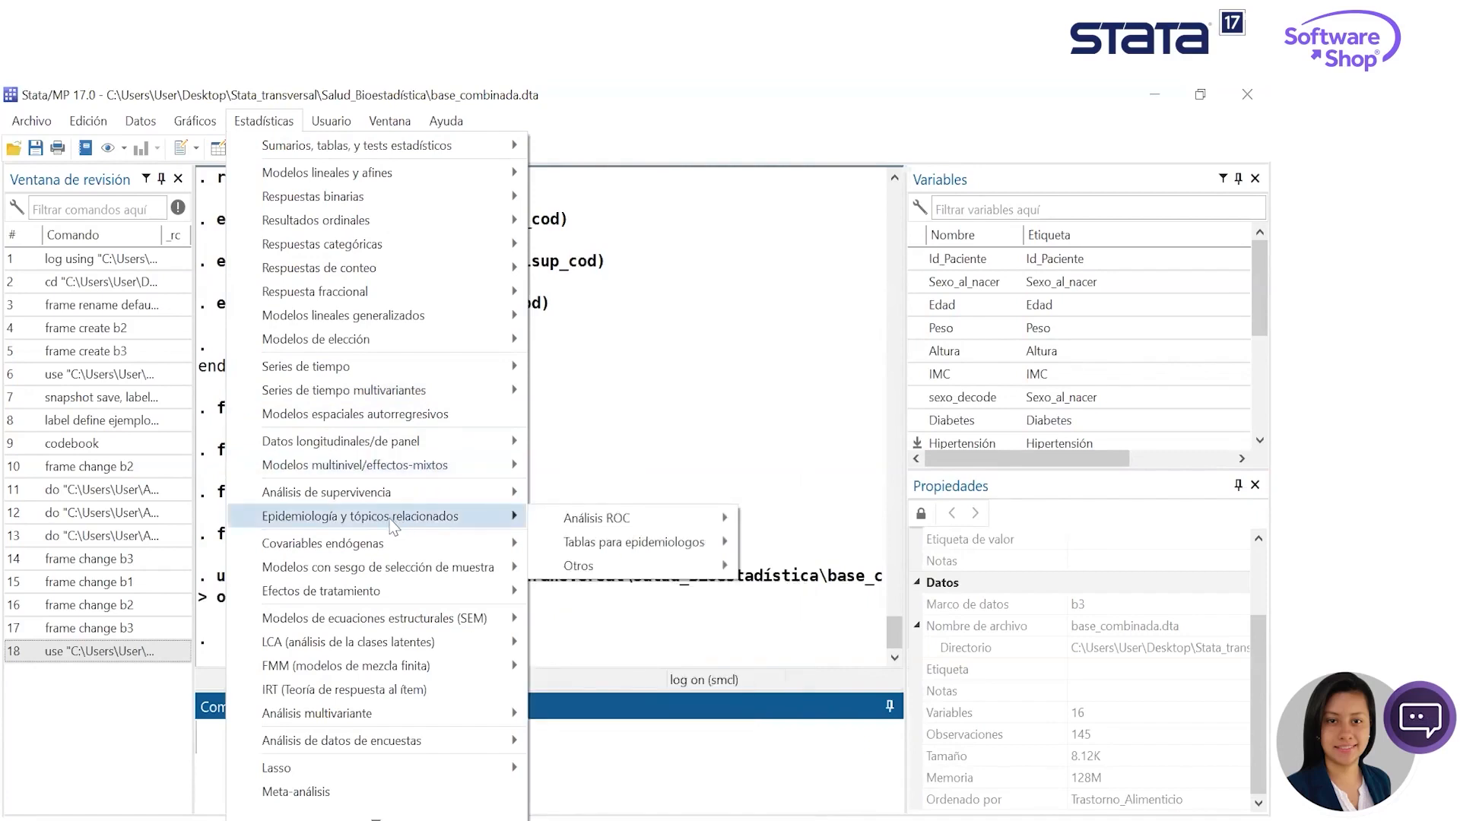
pyautogui.moveTo(395, 601)
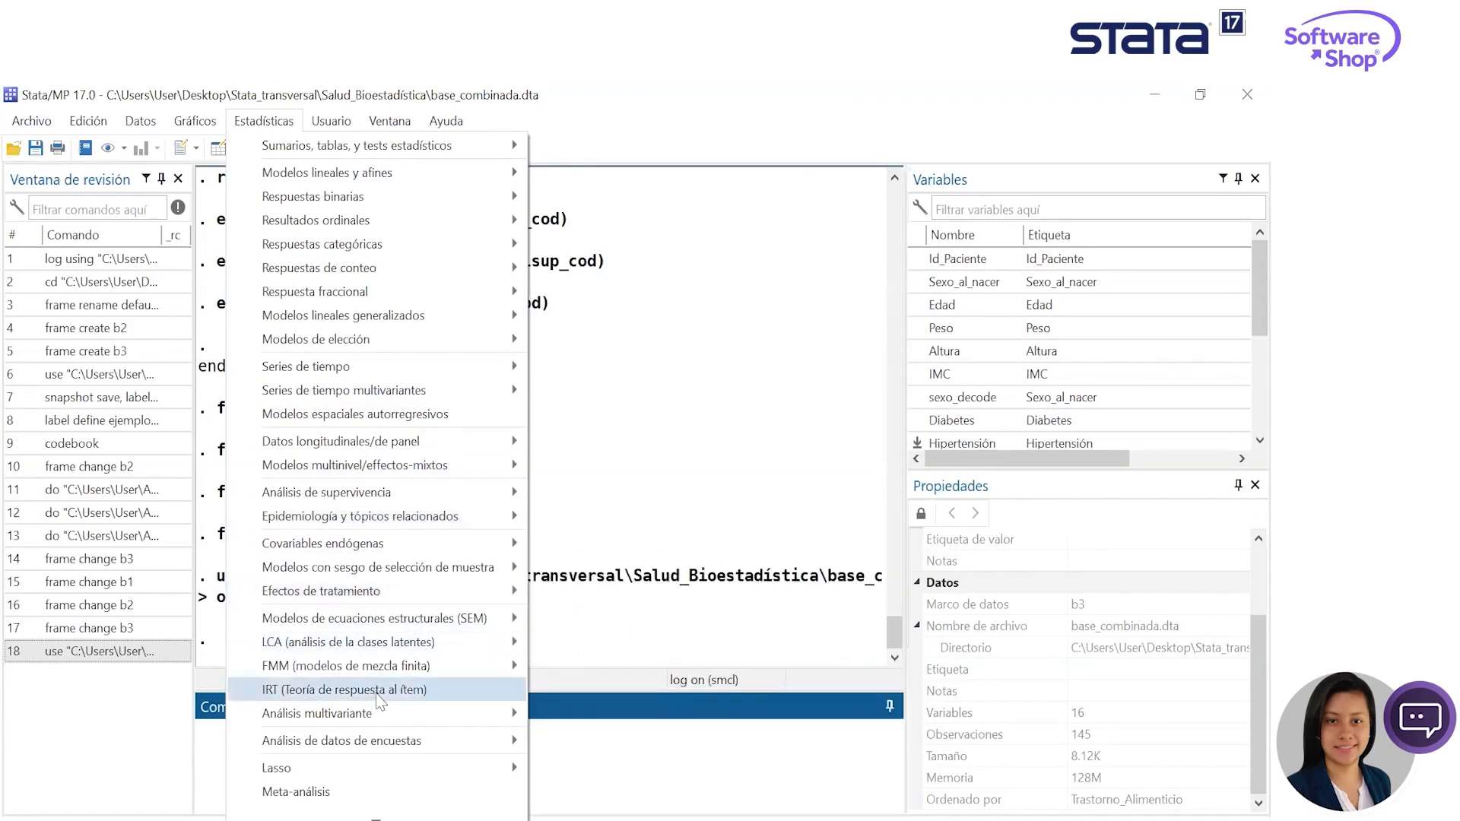
pyautogui.moveTo(388, 724)
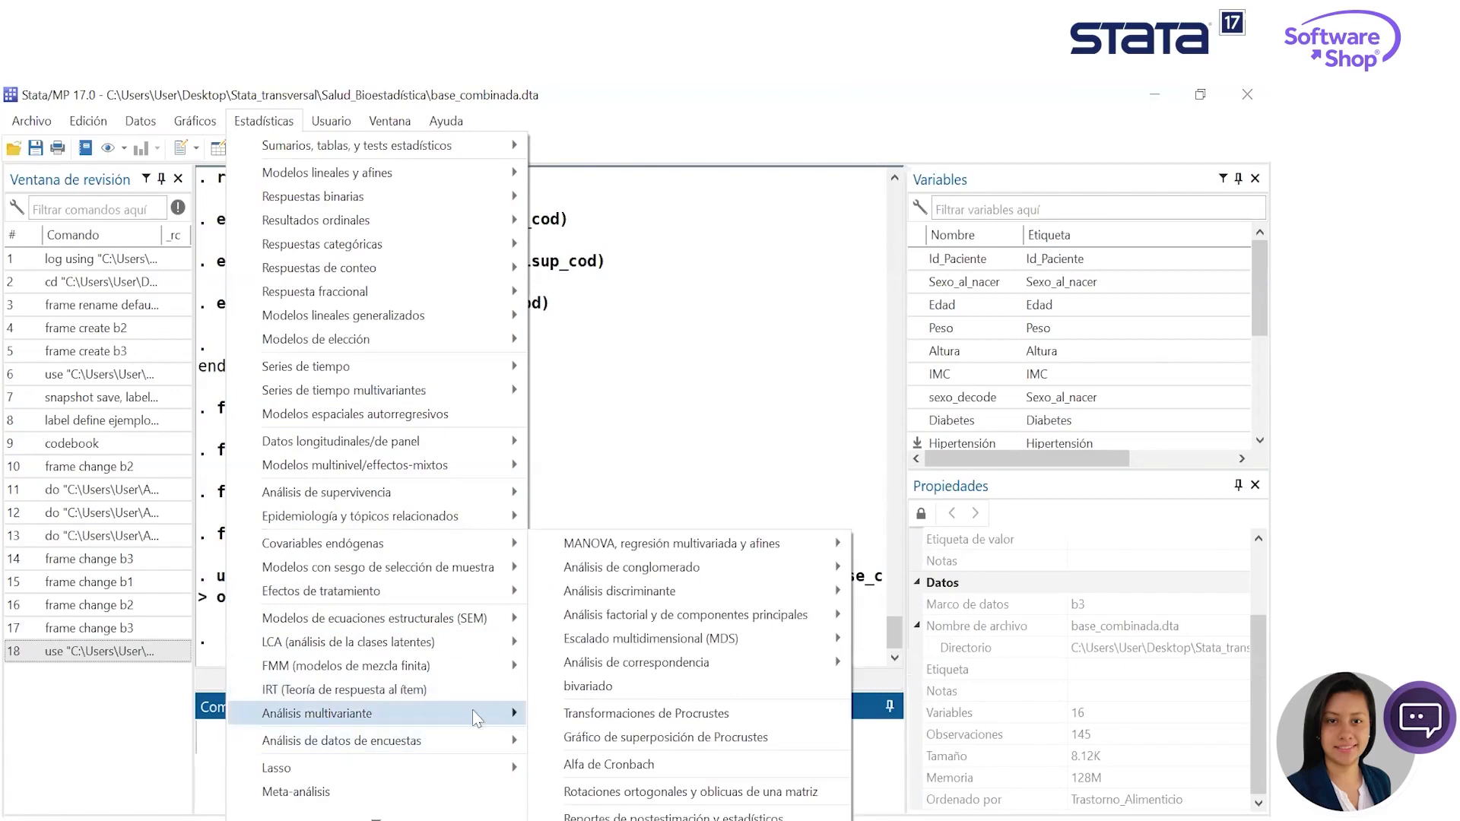
pyautogui.moveTo(384, 818)
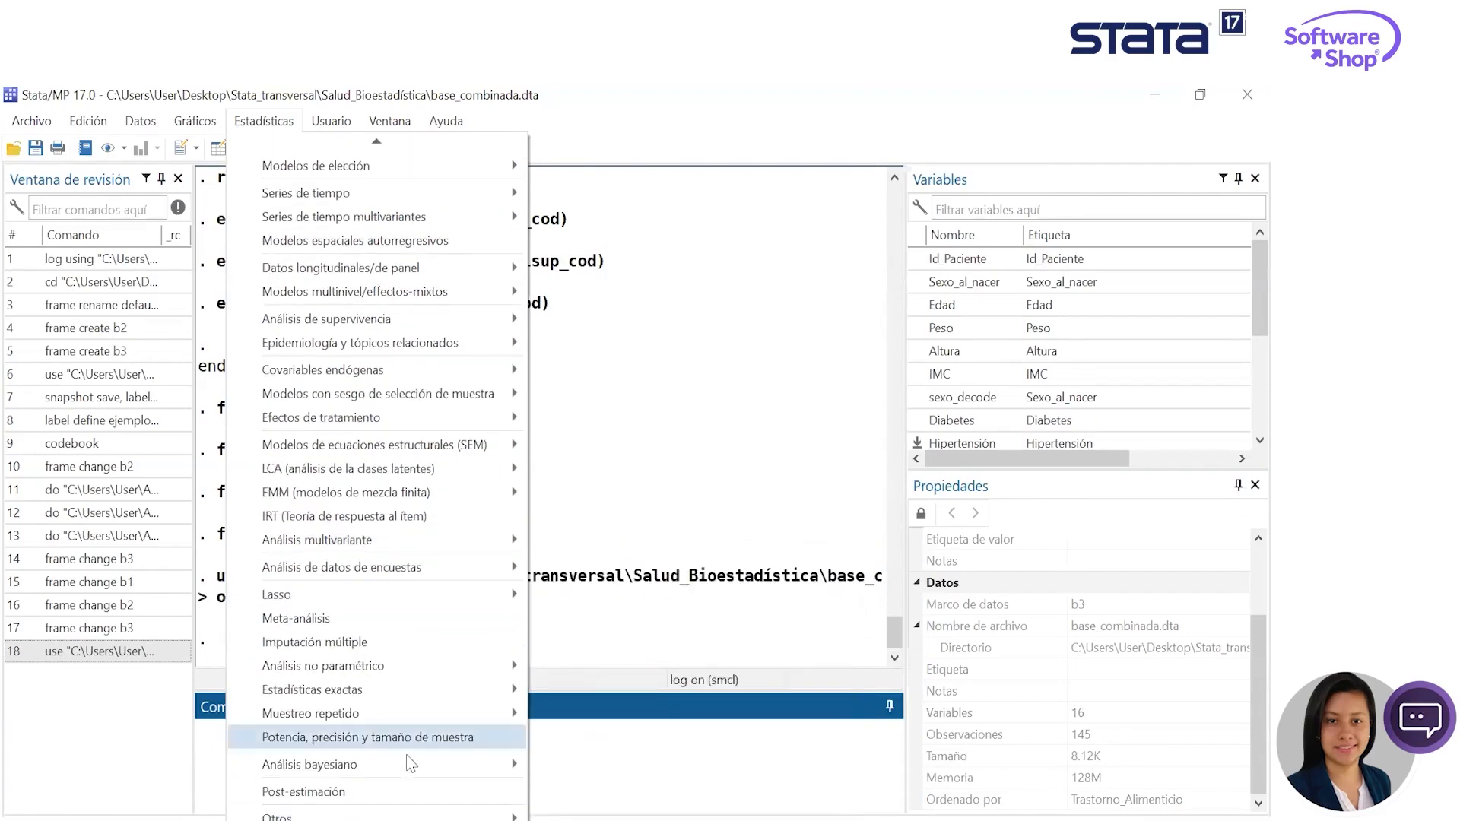
pyautogui.moveTo(408, 773)
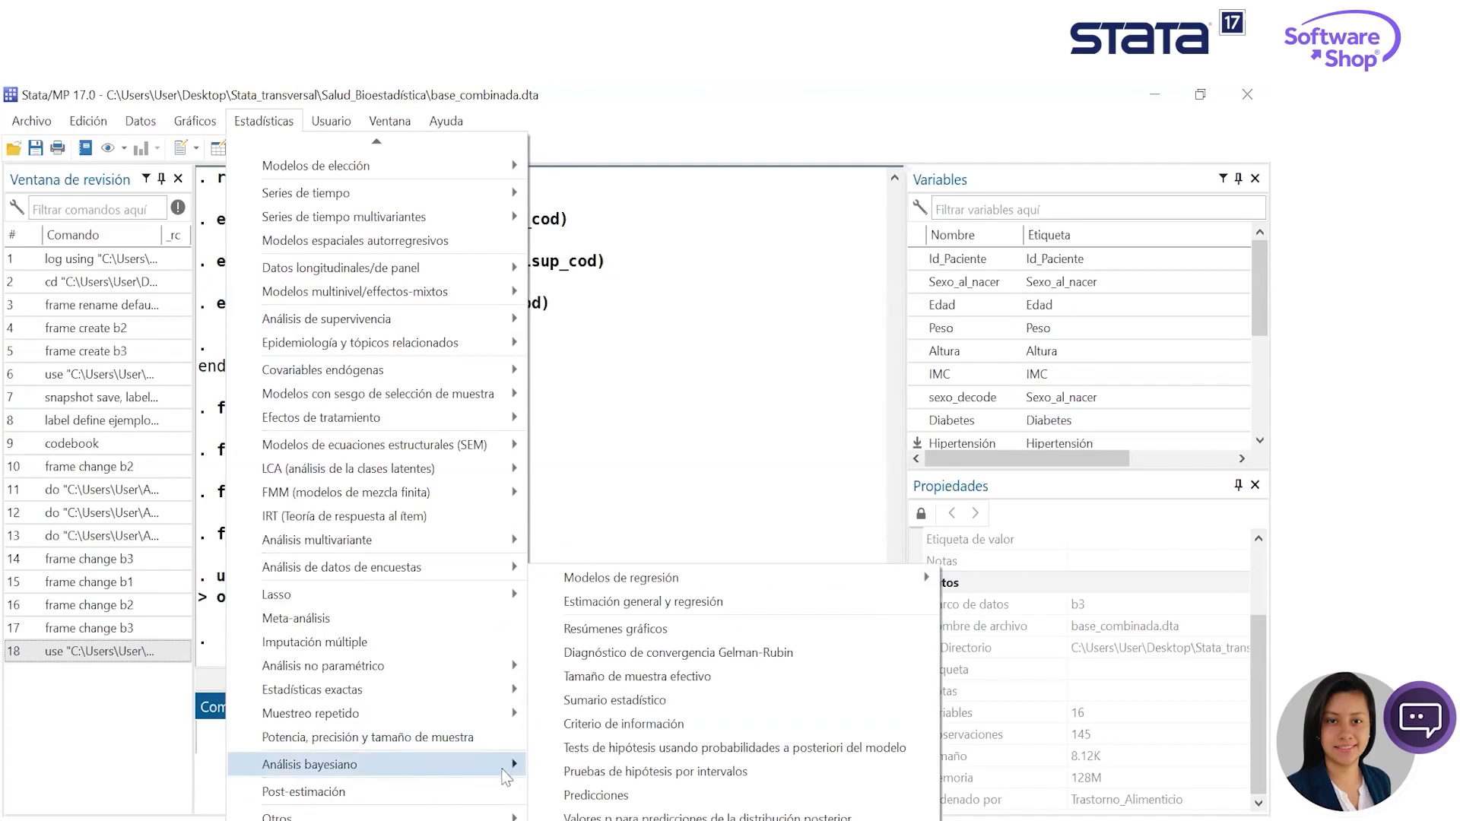
pyautogui.moveTo(456, 816)
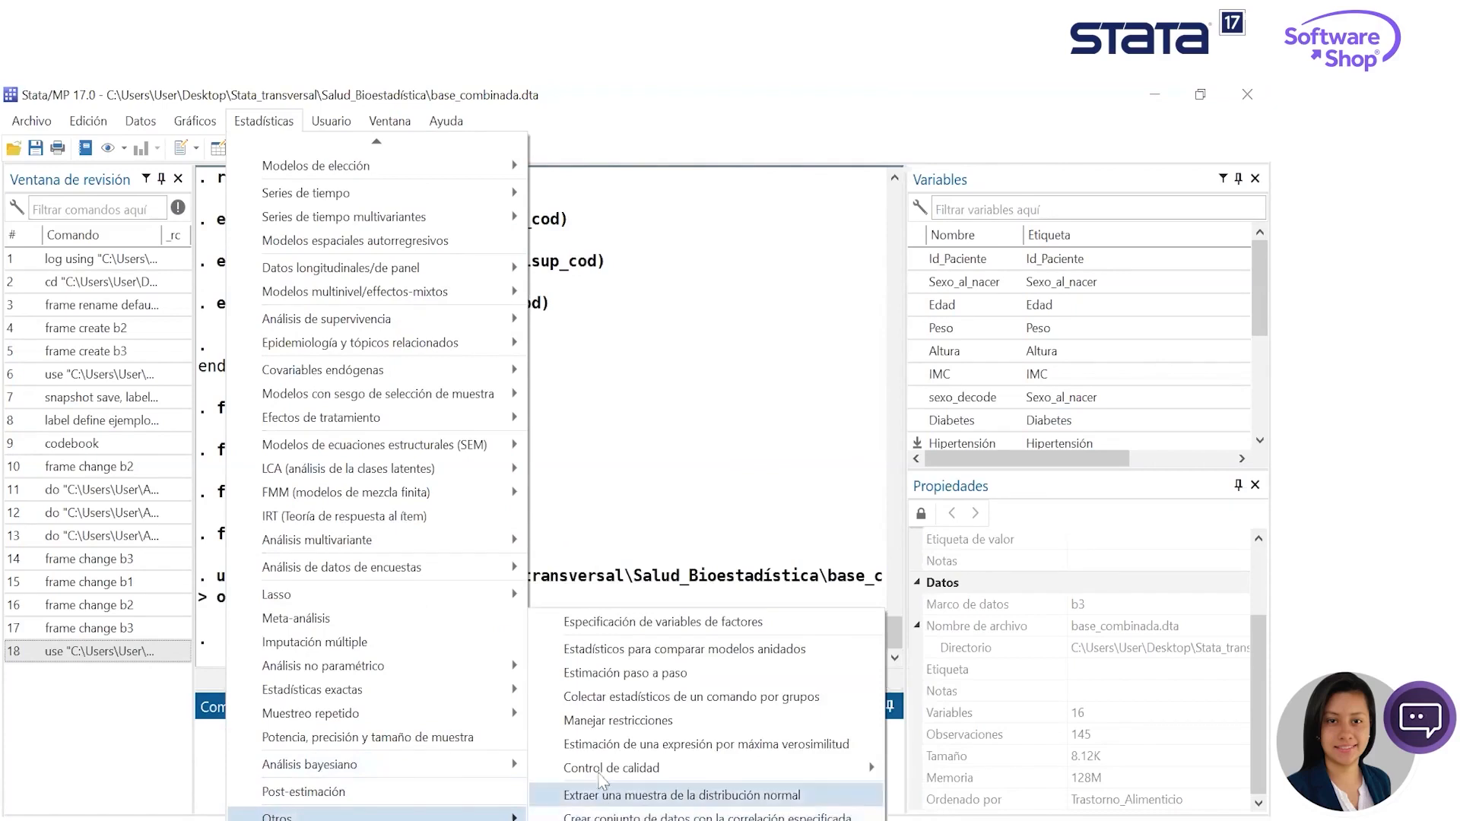
pyautogui.moveTo(598, 774)
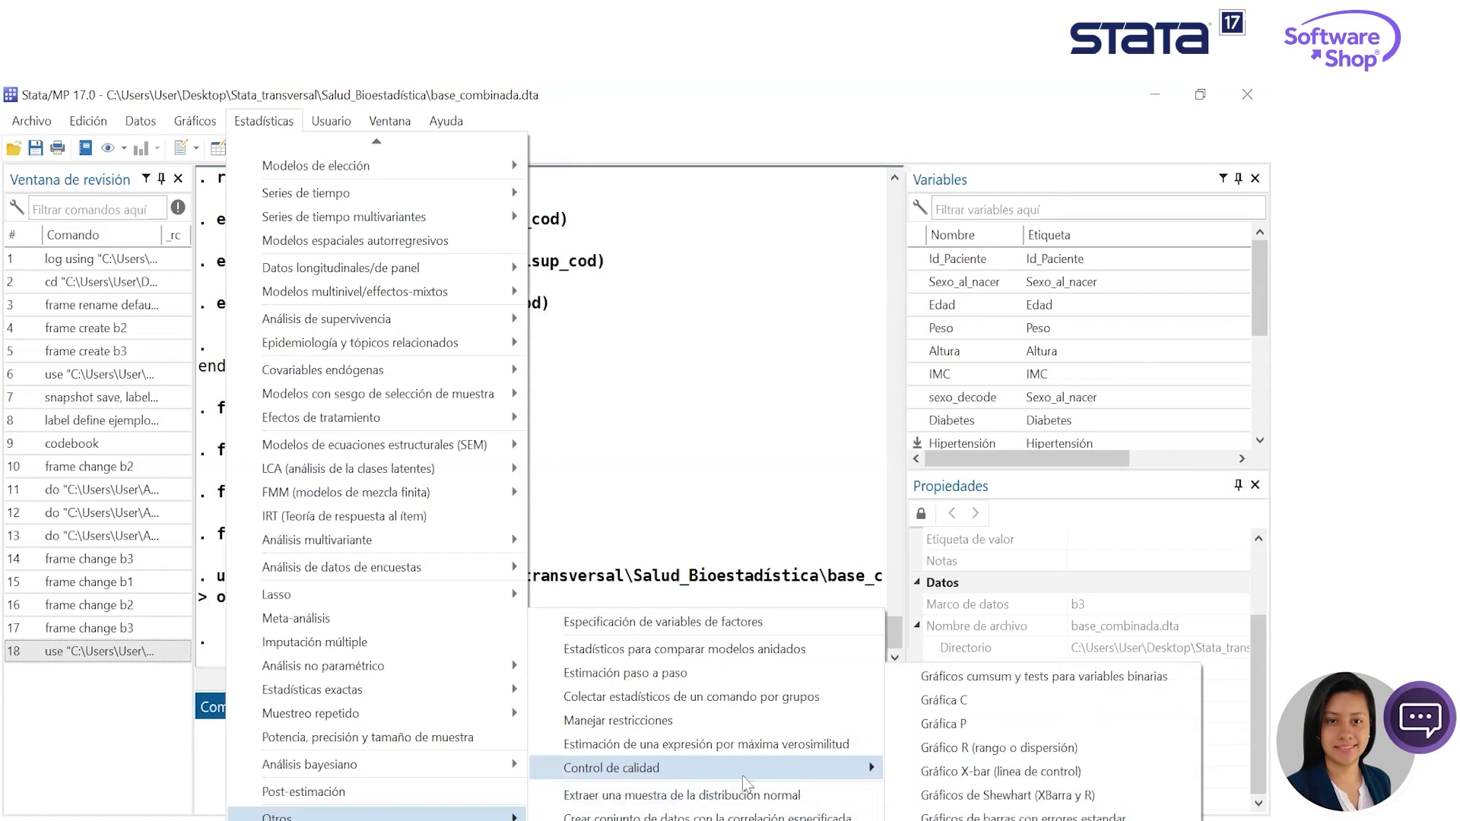
# - Return to the summary statistics dialog and choose Edad as the variable to summarize
pyautogui.moveTo(376, 142)
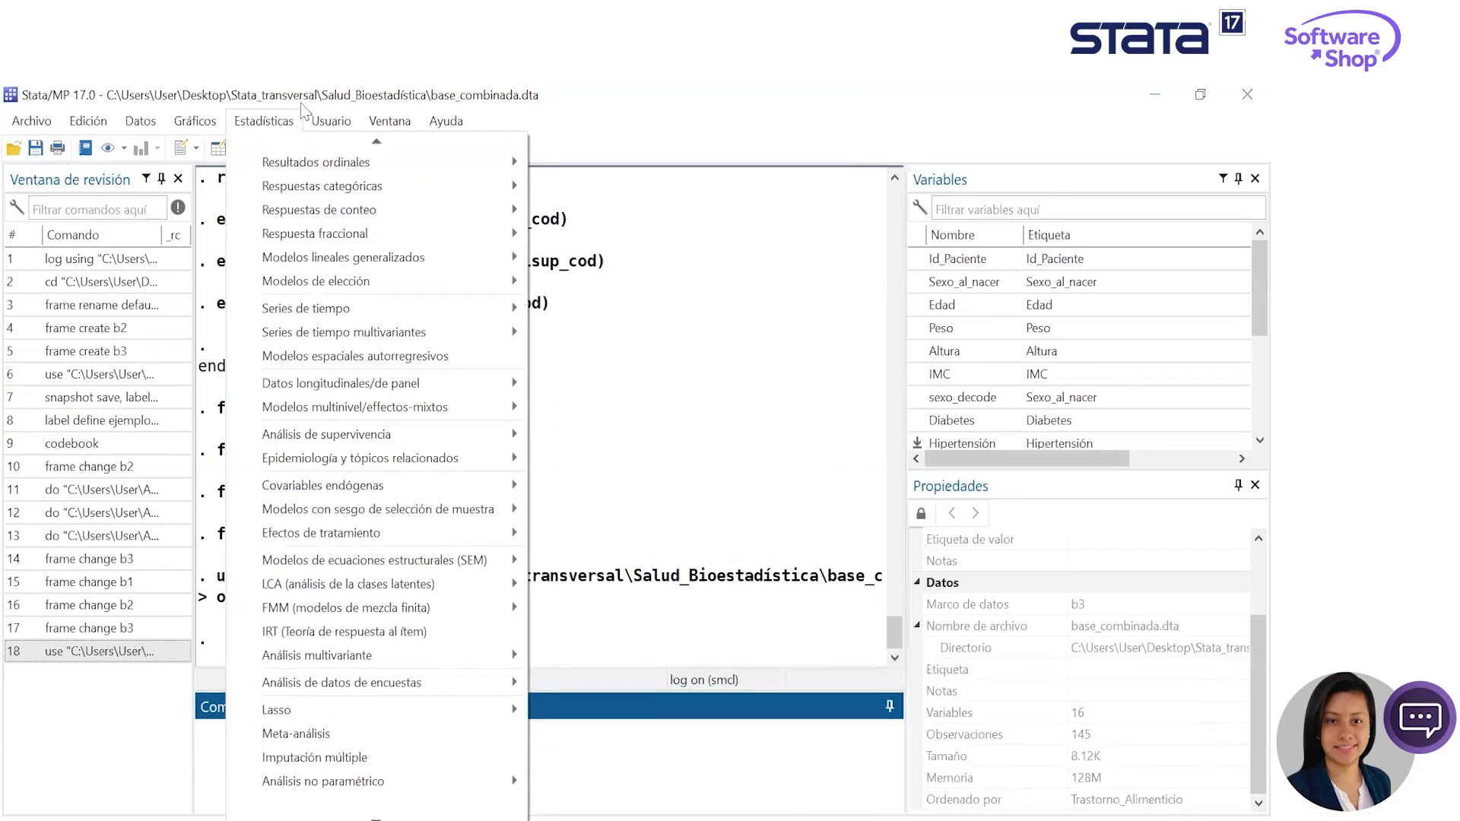
pyautogui.moveTo(848, 140)
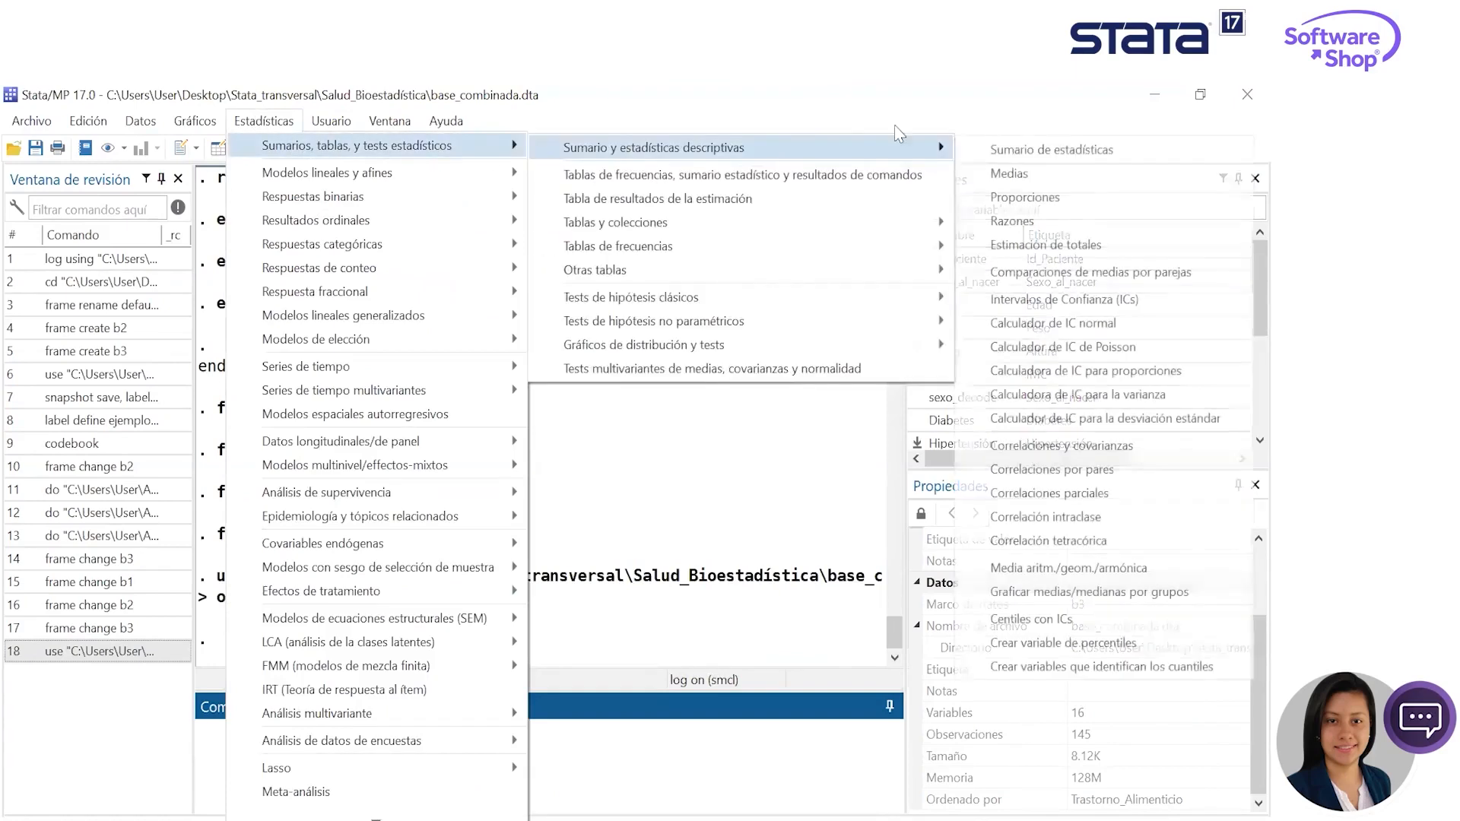
pyautogui.click(1018, 150)
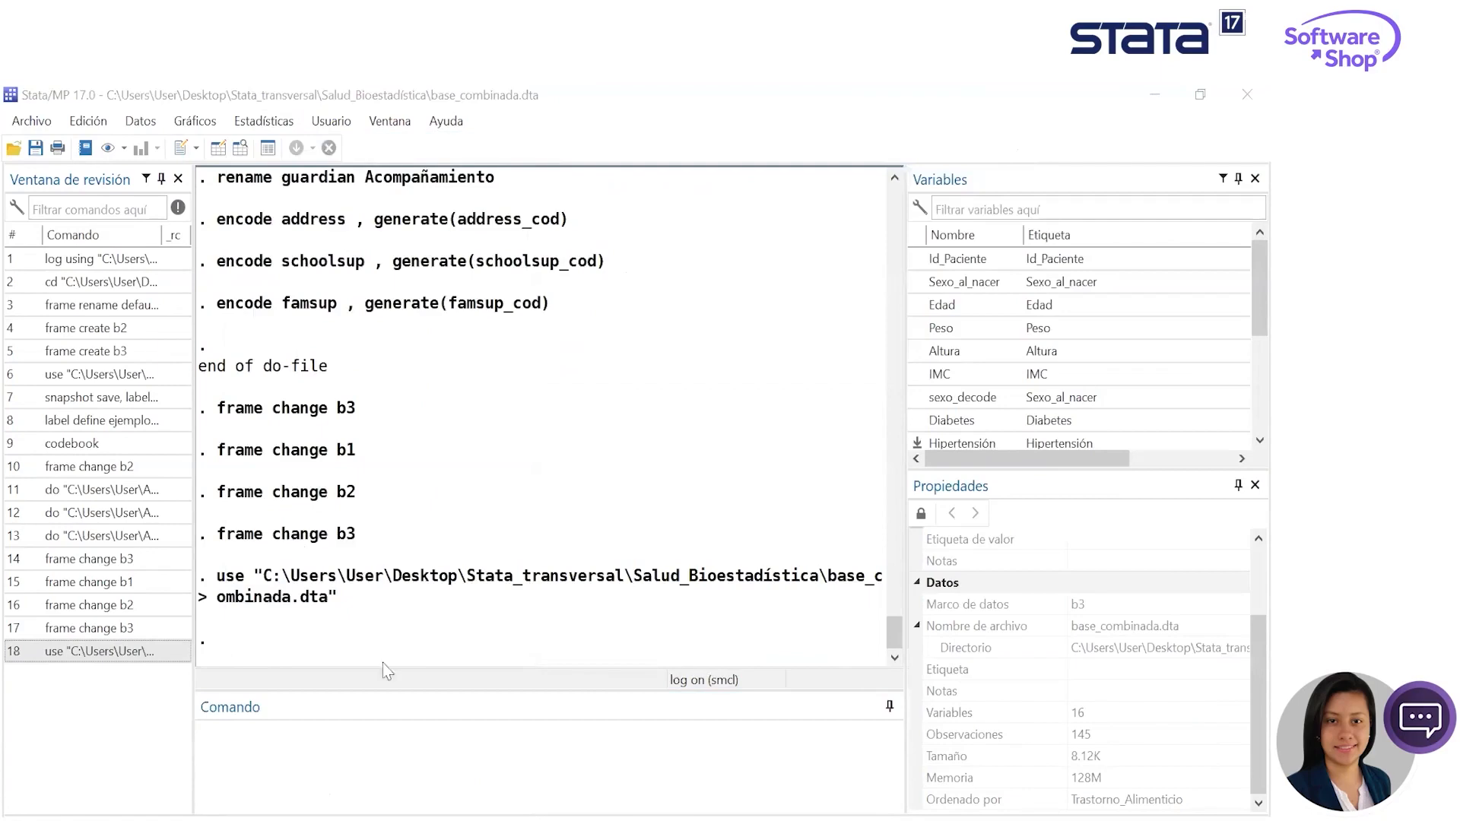
pyautogui.moveTo(607, 812)
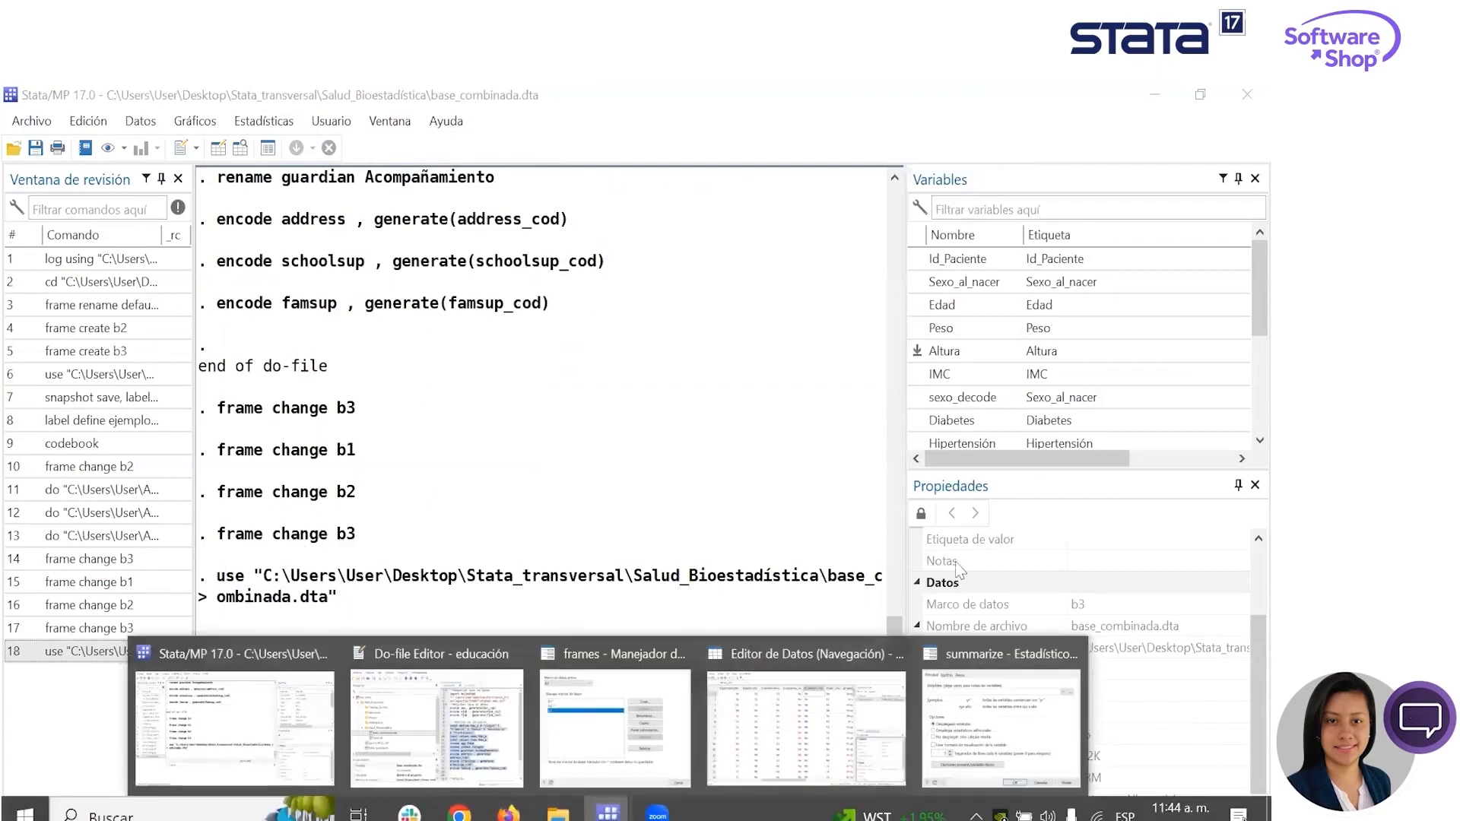
pyautogui.click(1000, 718)
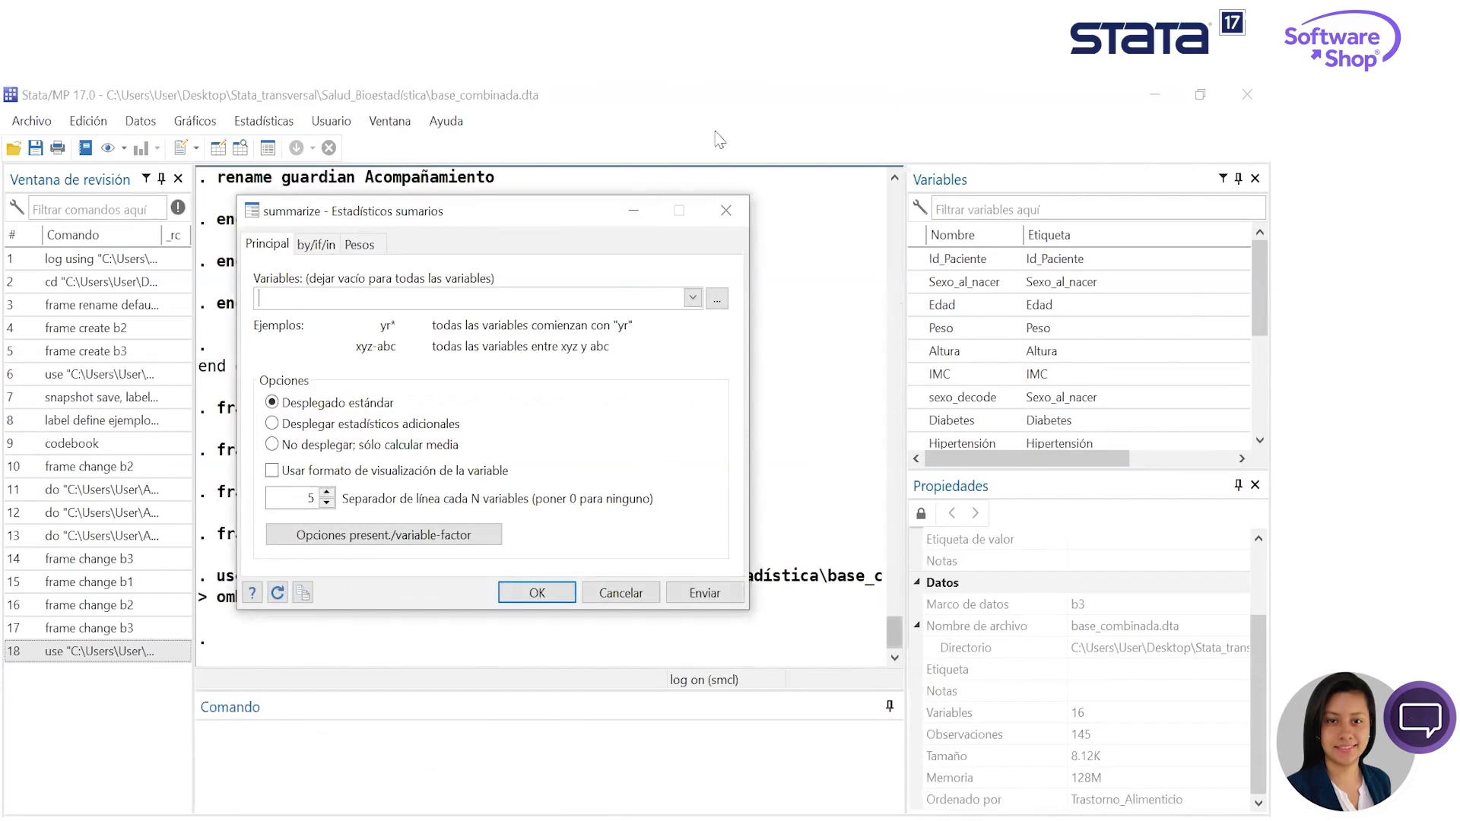
pyautogui.click(693, 299)
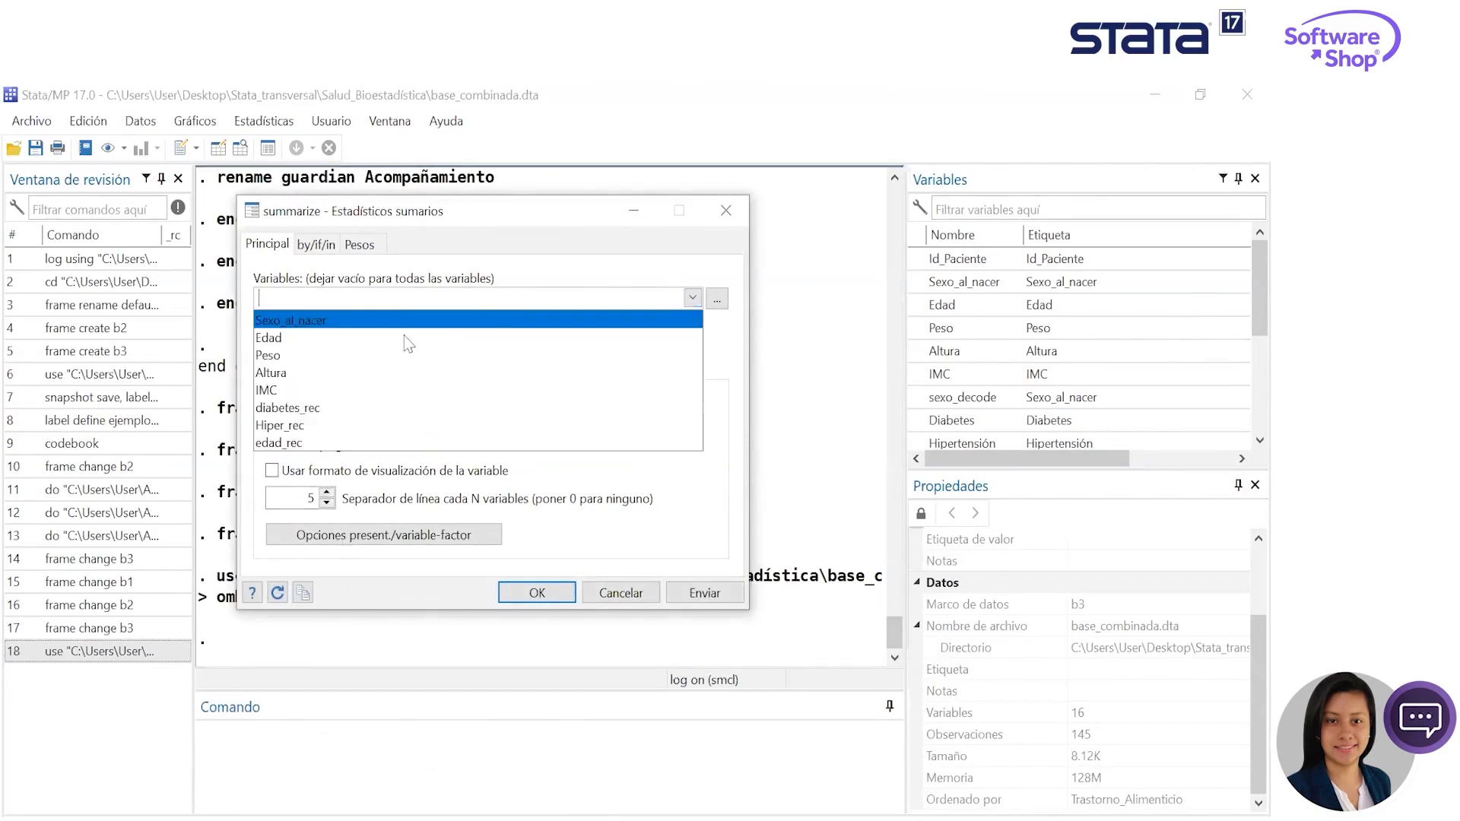
pyautogui.press('Down')
pyautogui.press('Down')
pyautogui.press('Down')
pyautogui.press('Return')
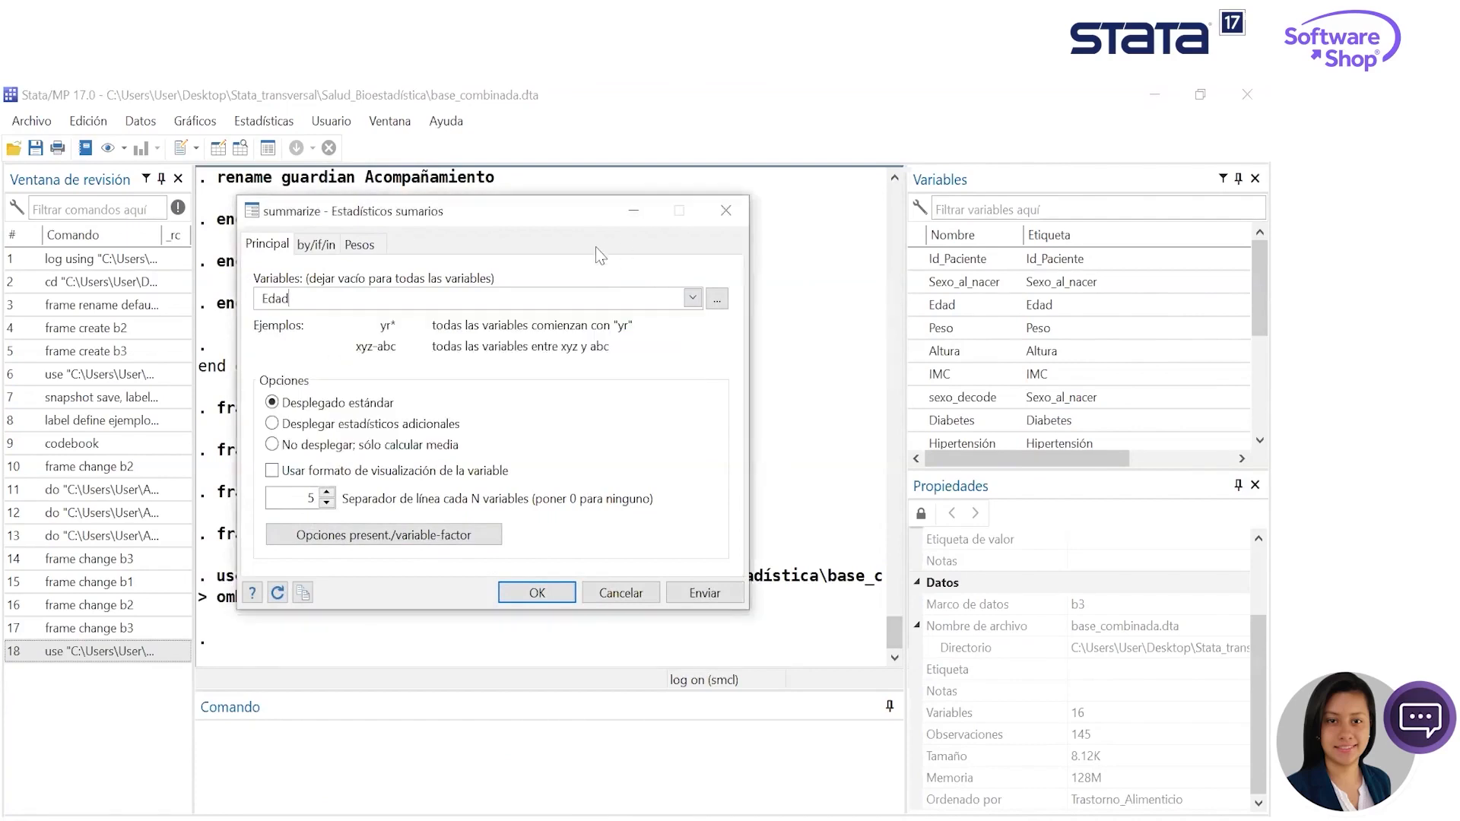
# - Repeat the summary by groups of Sexo_al_nacer and submit it with the standard display, keeping the dialog open
pyautogui.click(326, 244)
pyautogui.click(275, 275)
pyautogui.click(703, 319)
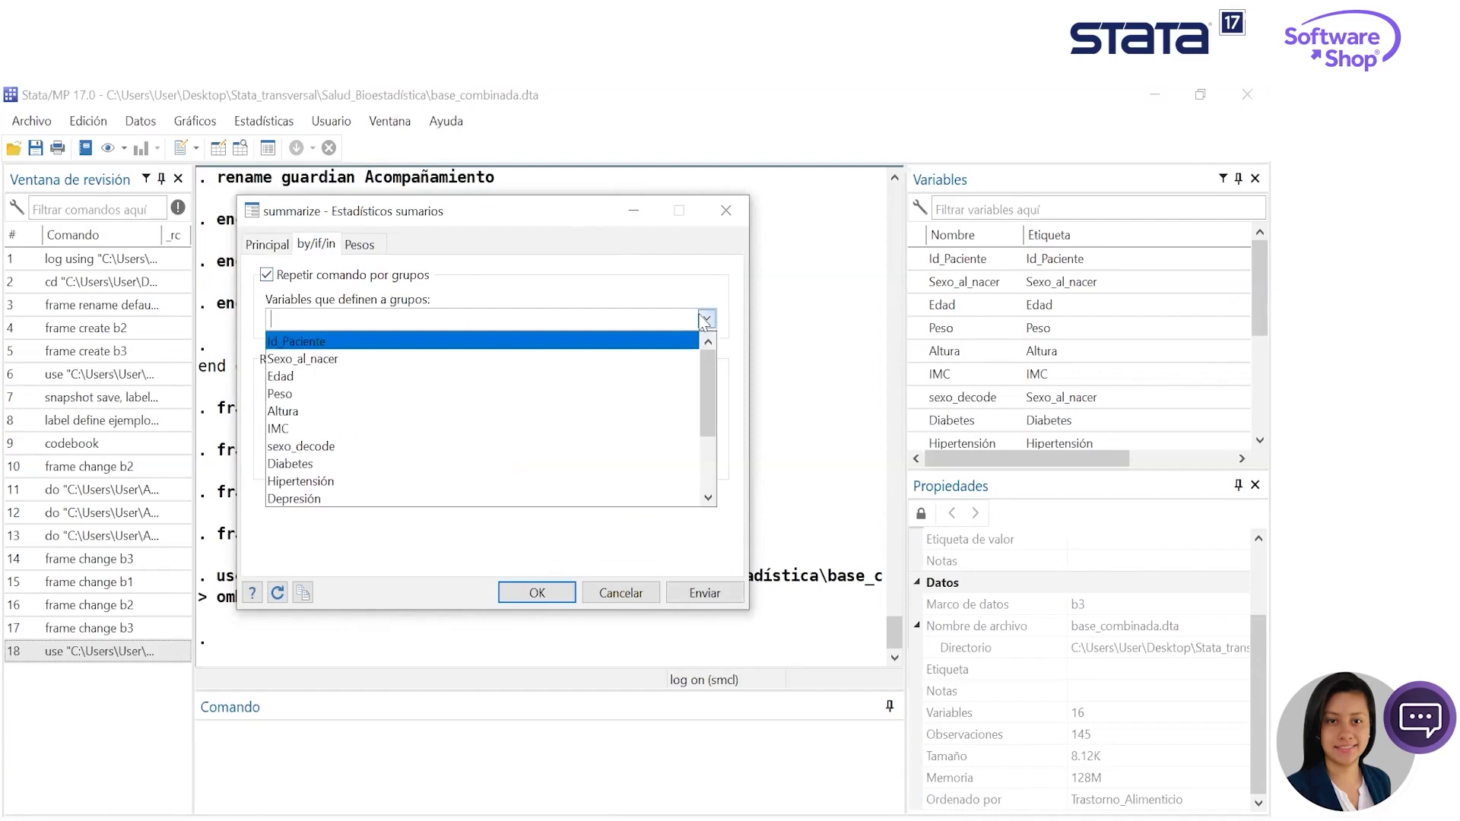
pyautogui.click(411, 358)
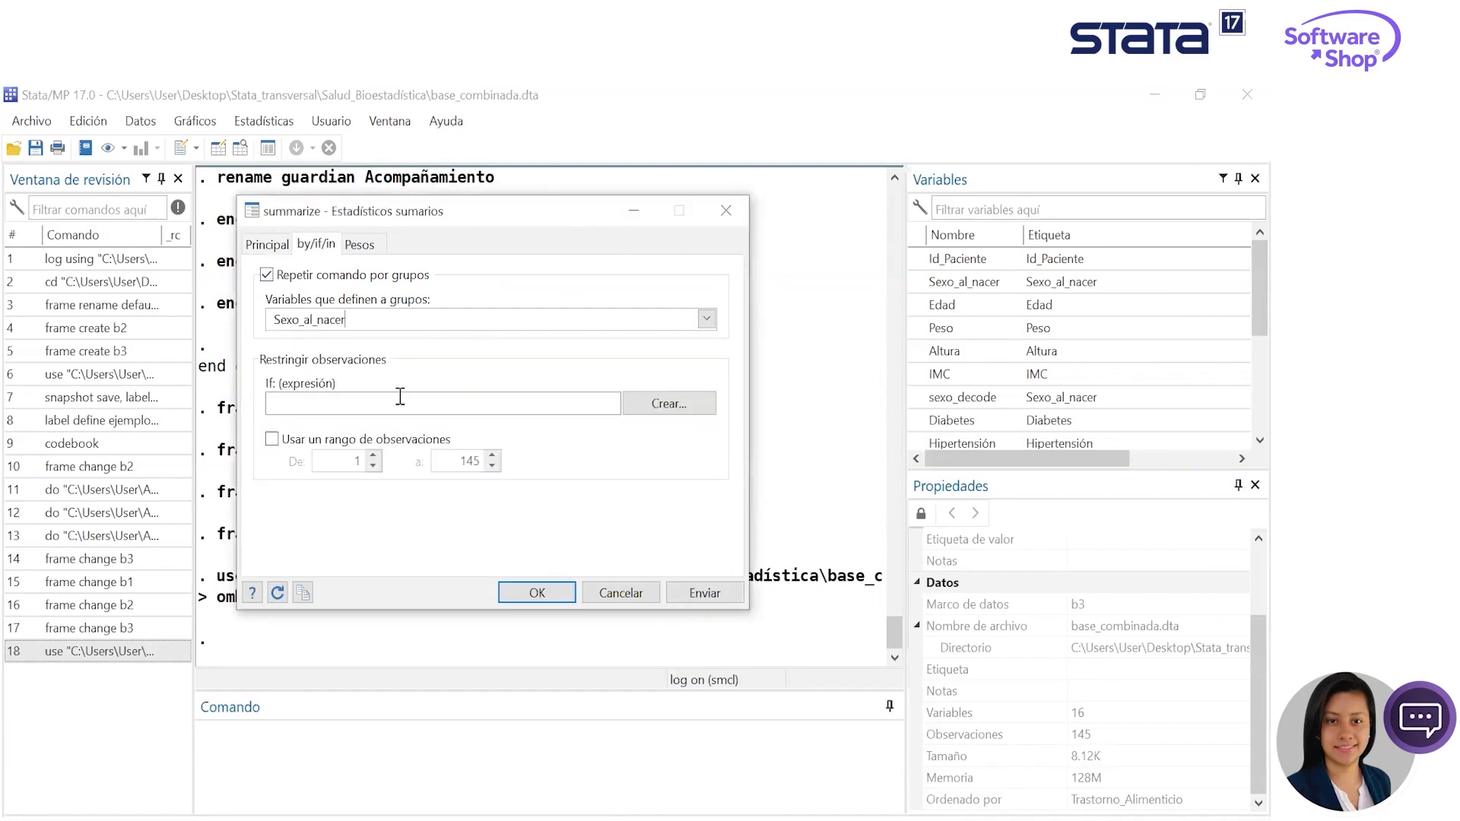
pyautogui.click(268, 244)
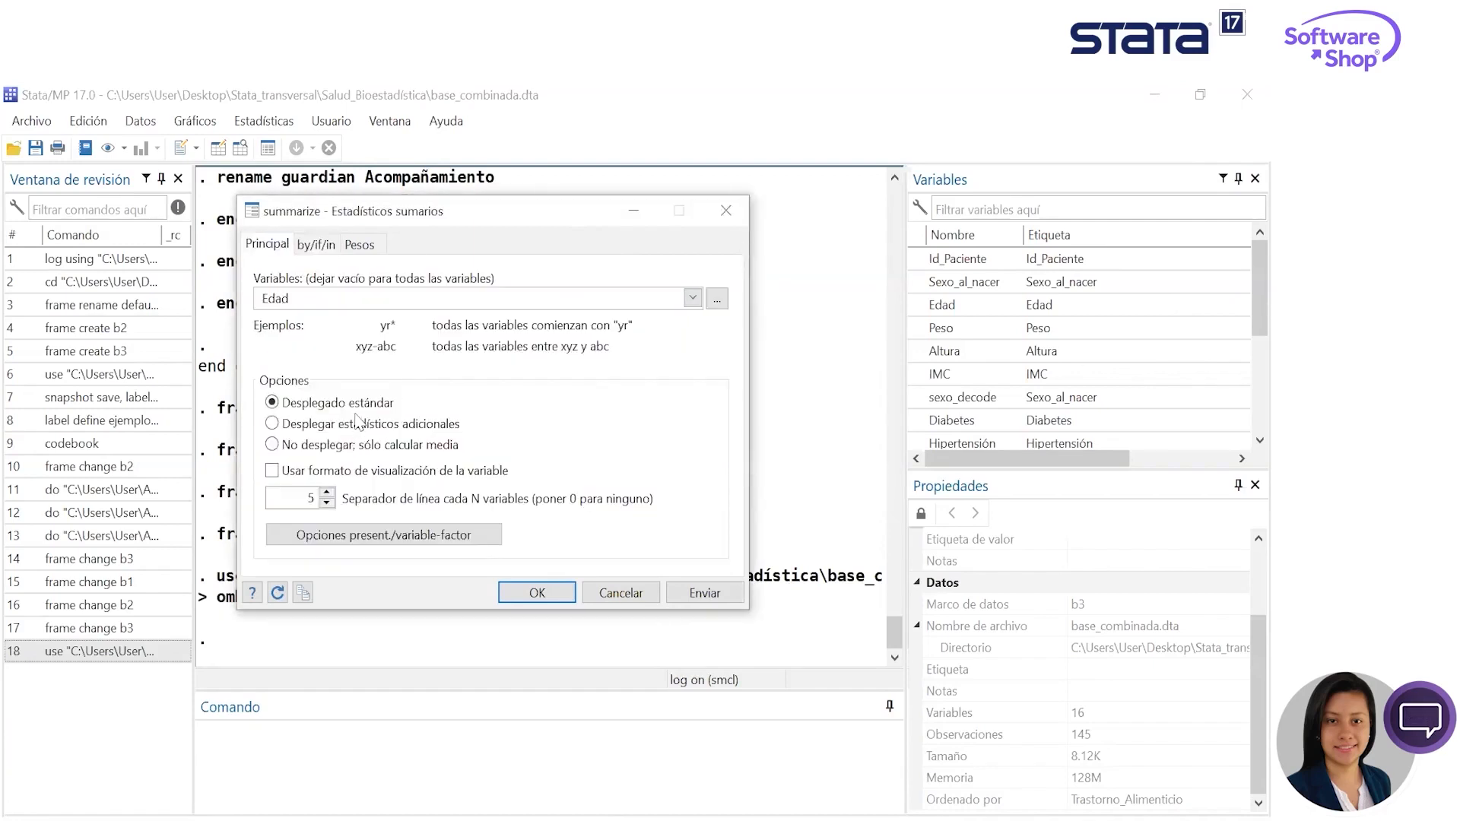
pyautogui.click(704, 592)
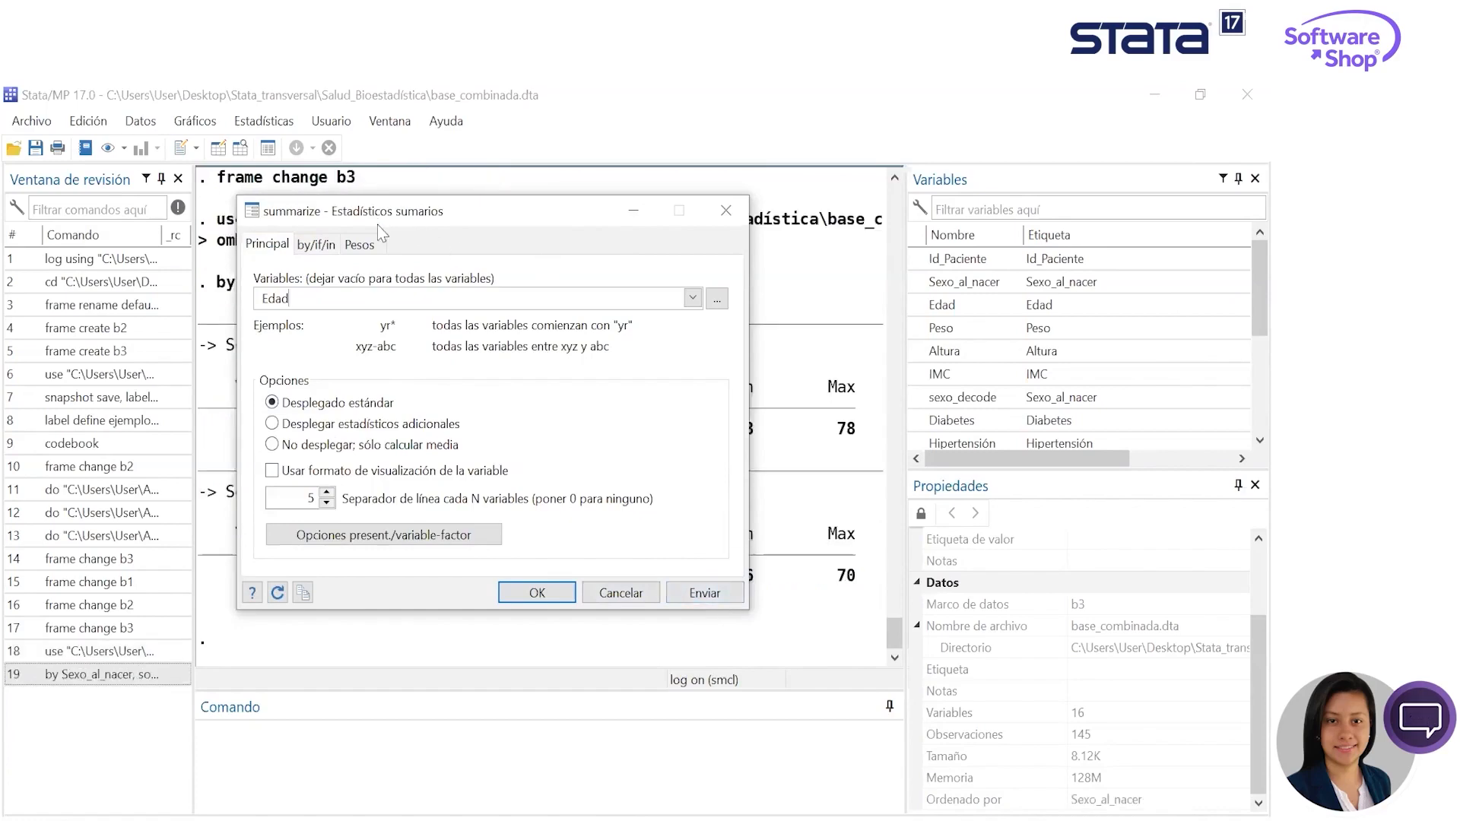
# - Move the summarize dialog aside and review the executed command and the Edad statistics by sex
pyautogui.moveTo(384, 221); pyautogui.dragTo(970, 296)
pyautogui.scroll(2, 398, 415)
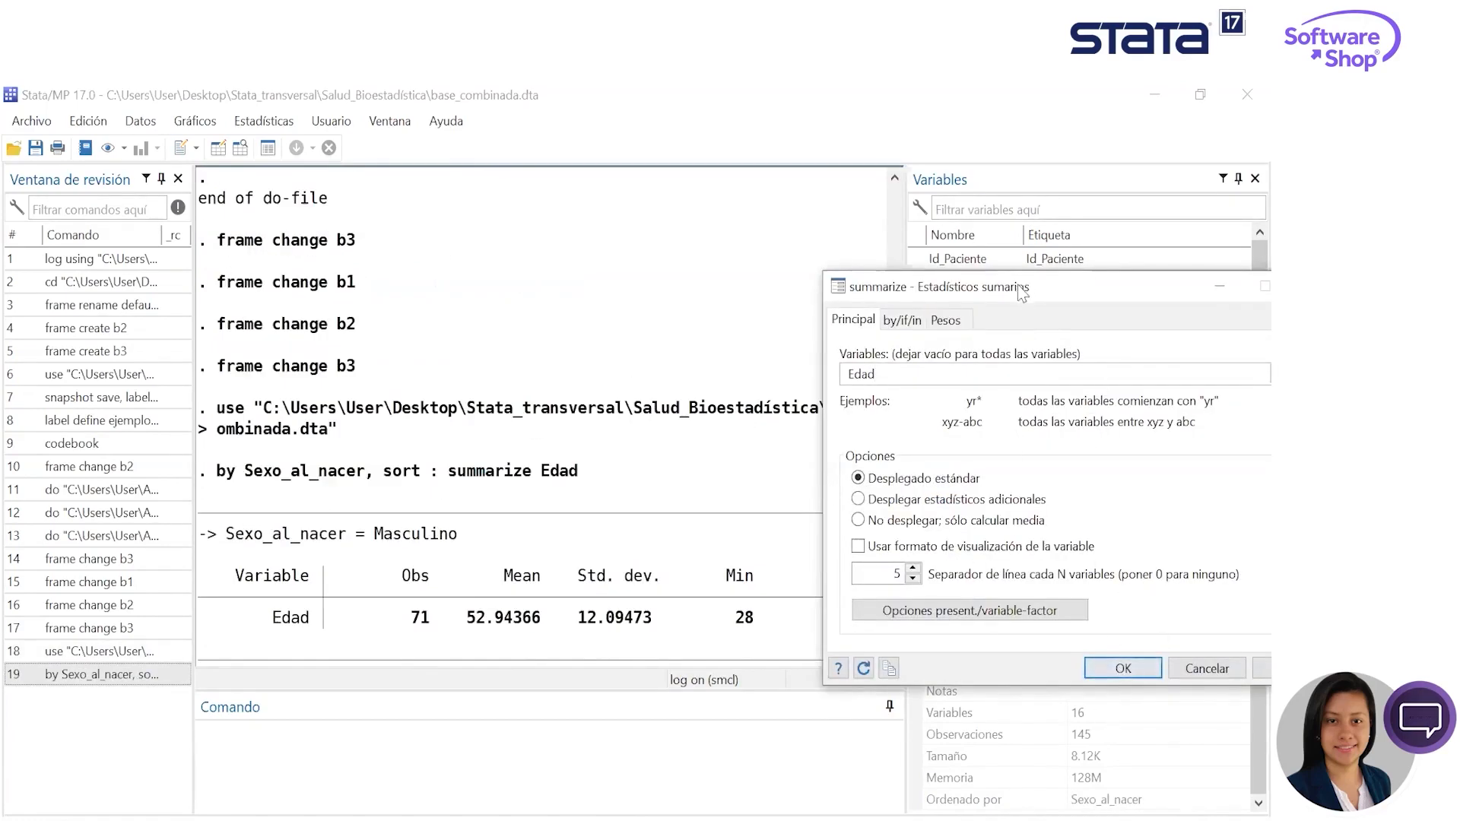
pyautogui.moveTo(1023, 292); pyautogui.dragTo(830, 287)
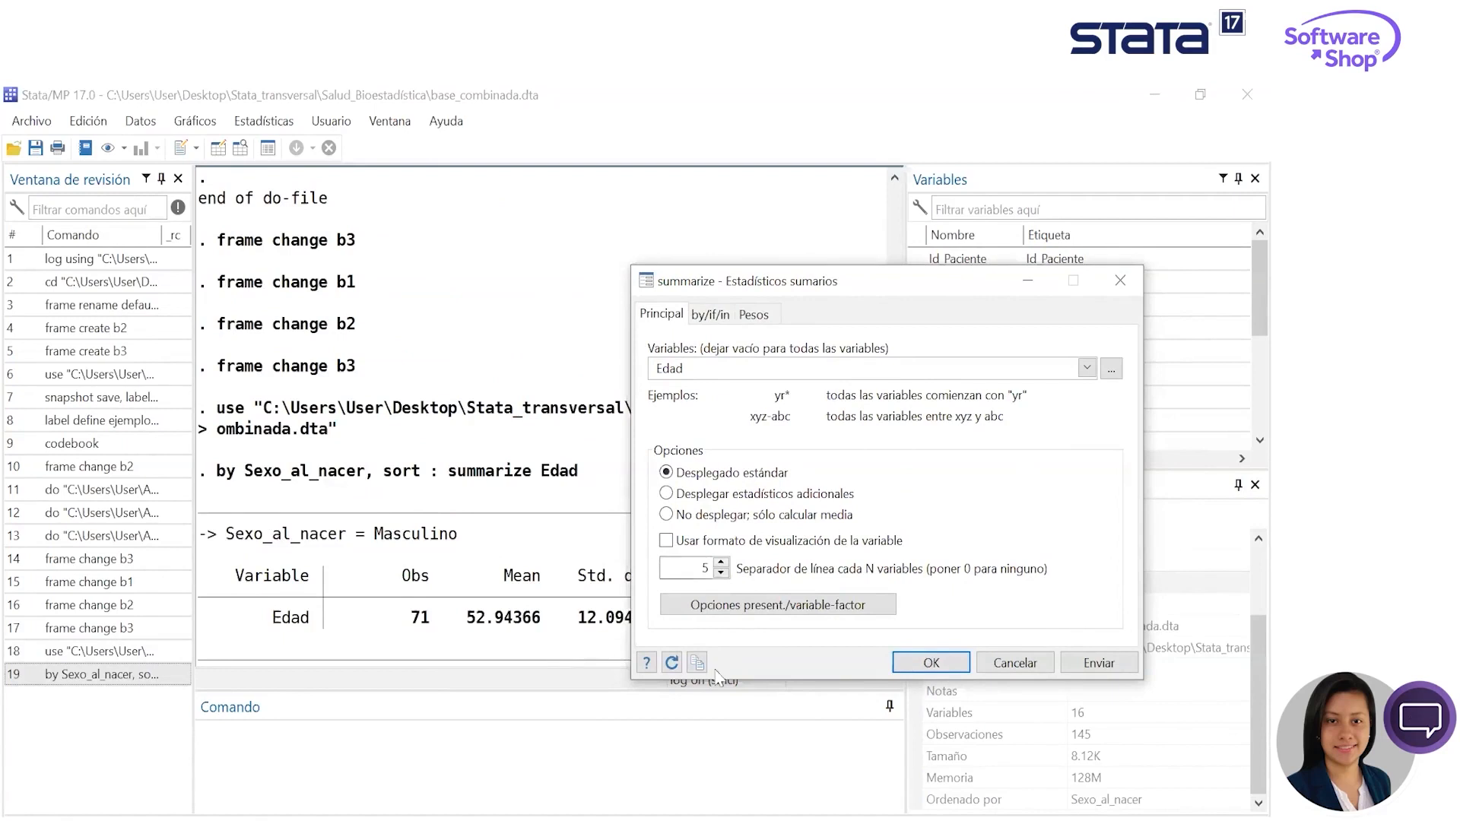
# - Open the help for the summarize command and its complete PDF manual entry
pyautogui.click(641, 669)
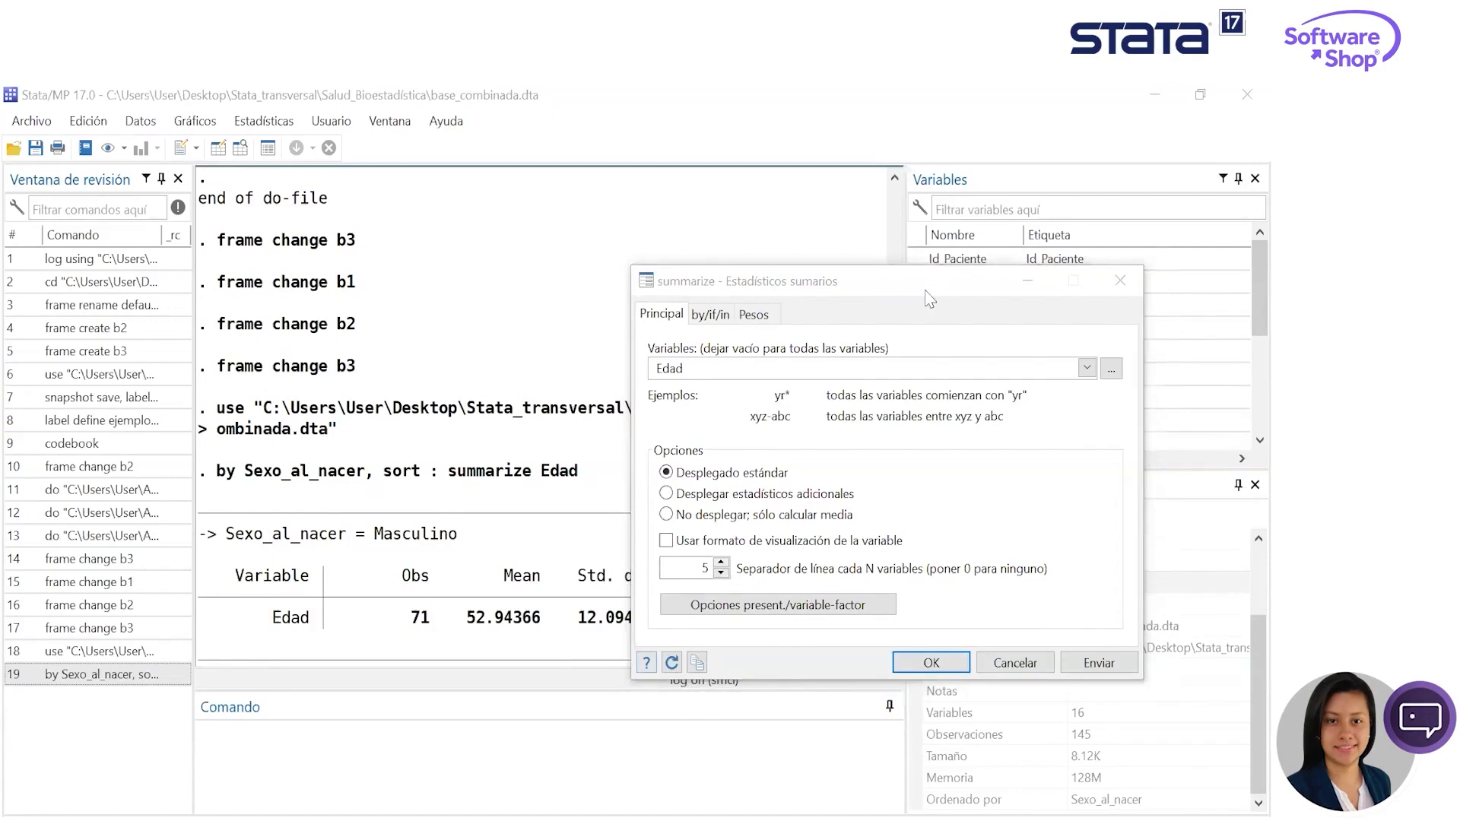
pyautogui.click(1008, 99)
pyautogui.moveTo(1259, 361)
pyautogui.mouseDown()
pyautogui.moveTo(1247, 736)
pyautogui.moveTo(1247, 346)
pyautogui.mouseUp()
pyautogui.click(200, 272)
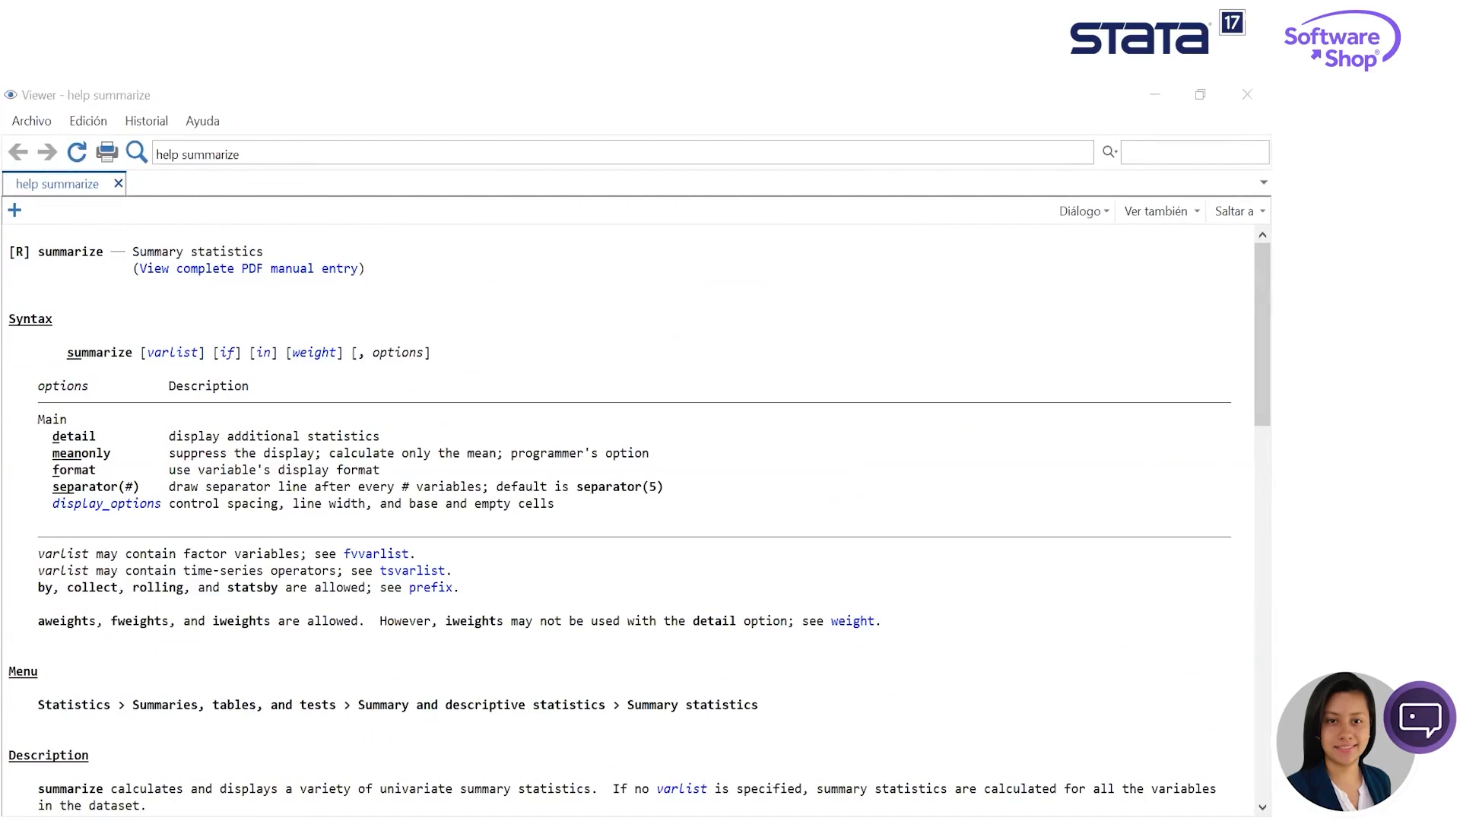
pyautogui.click(1065, 120)
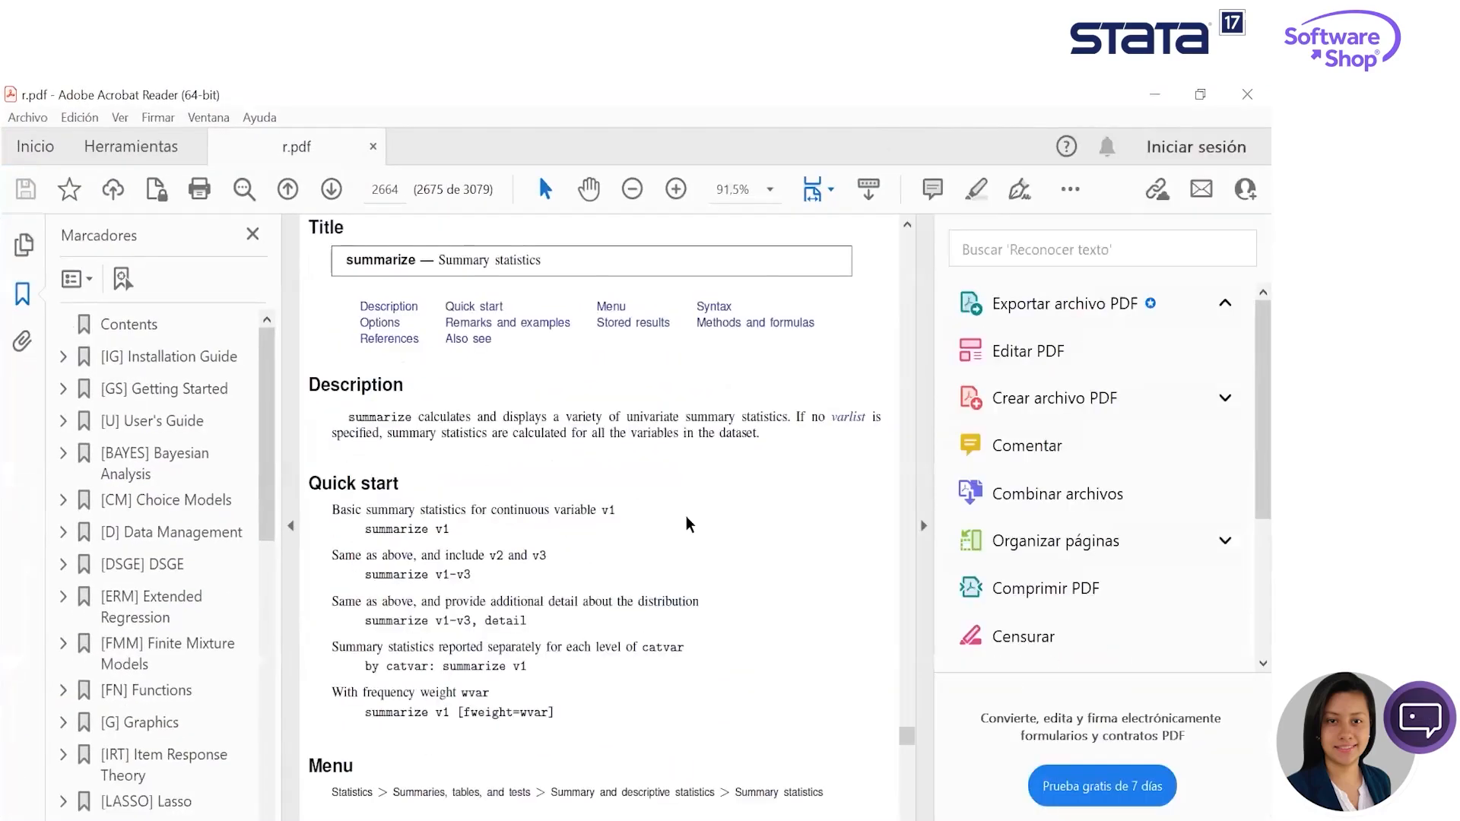
# - Go to Remarks and examples in the summarize manual entry and read the examples through the detail option
pyautogui.scroll(-1, 462, 310)
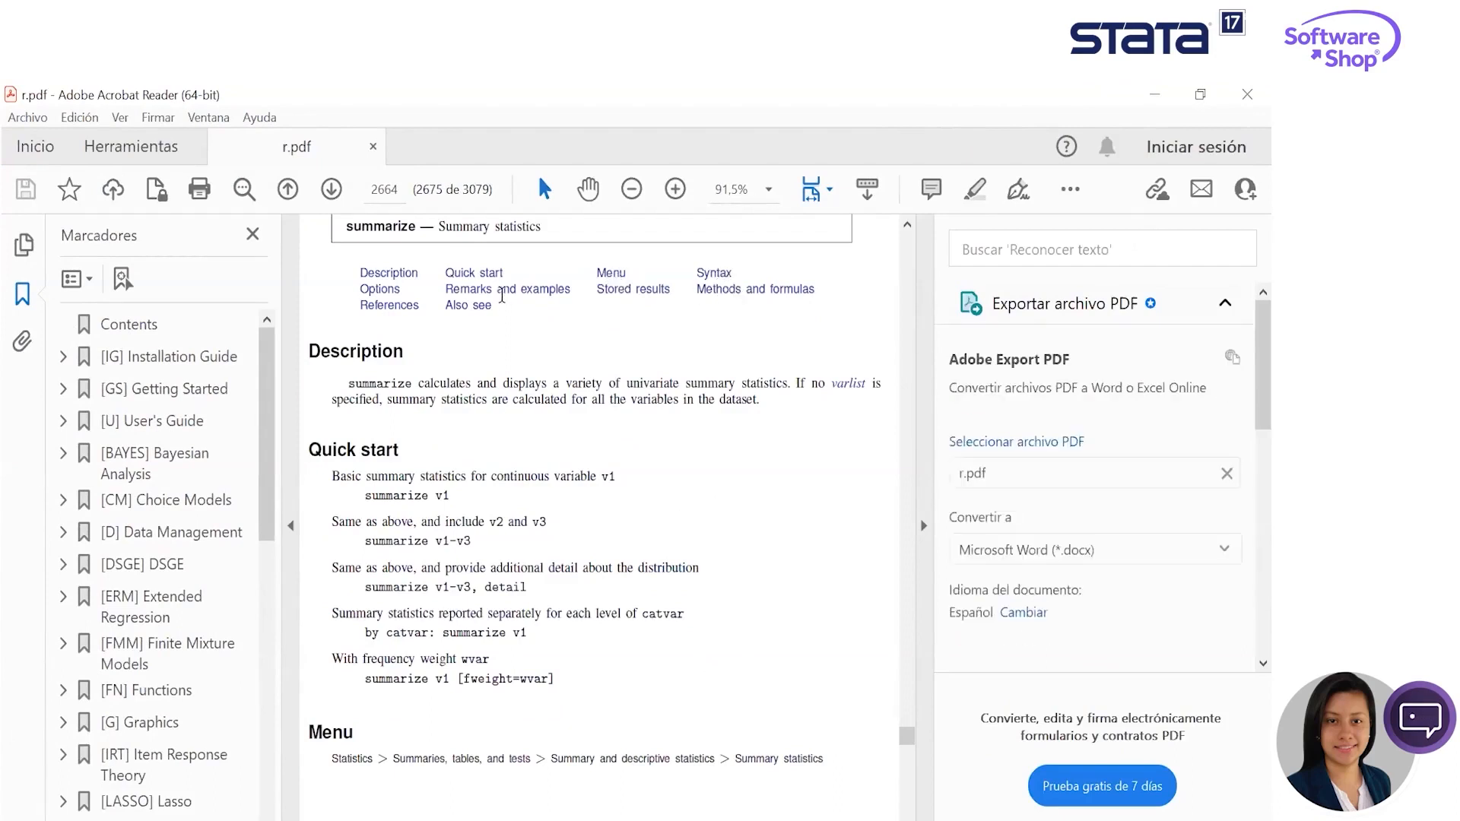
pyautogui.click(520, 296)
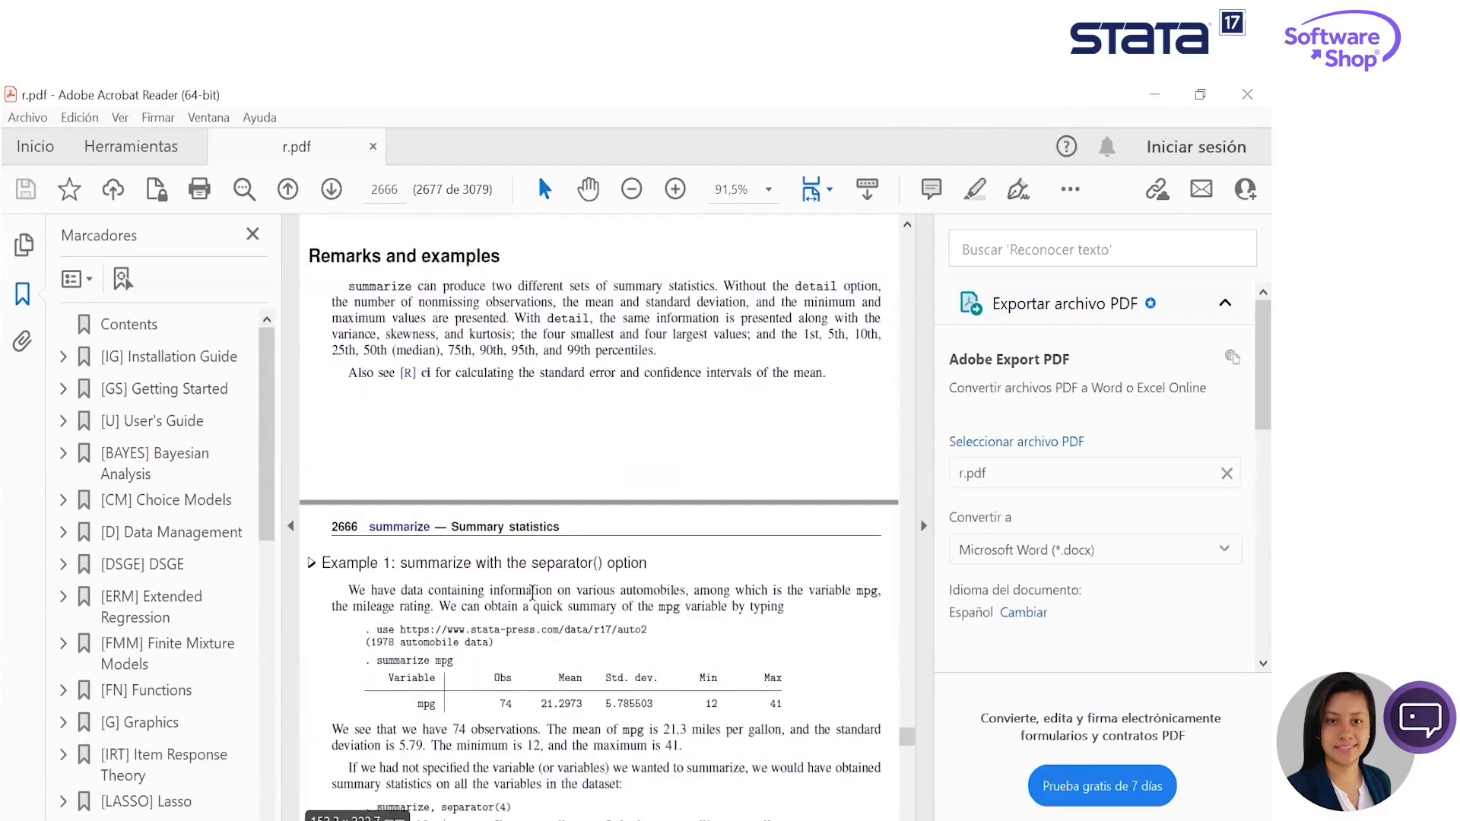
pyautogui.scroll(-15, 620, 650)
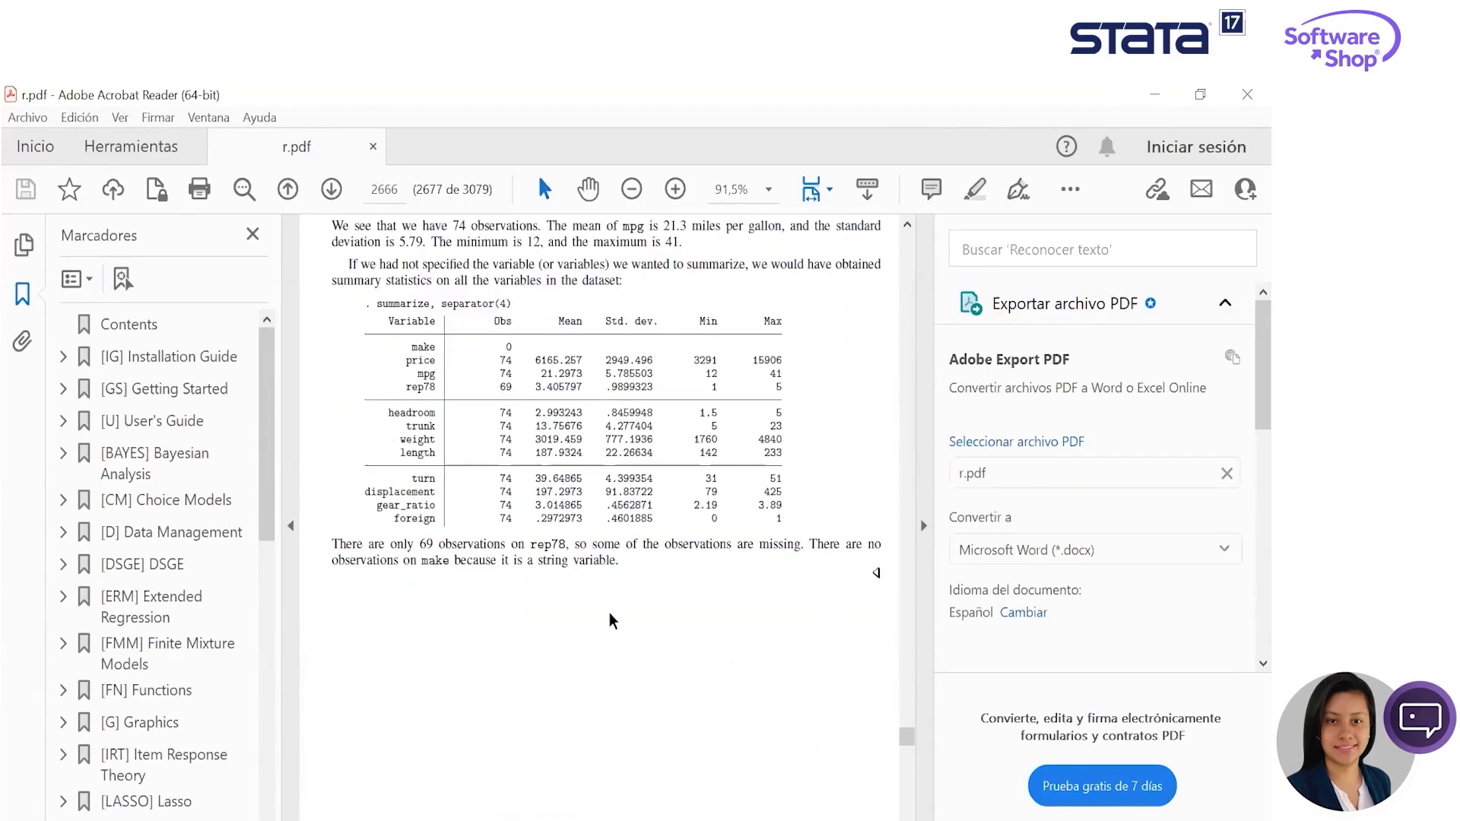
pyautogui.scroll(-15, 633, 673)
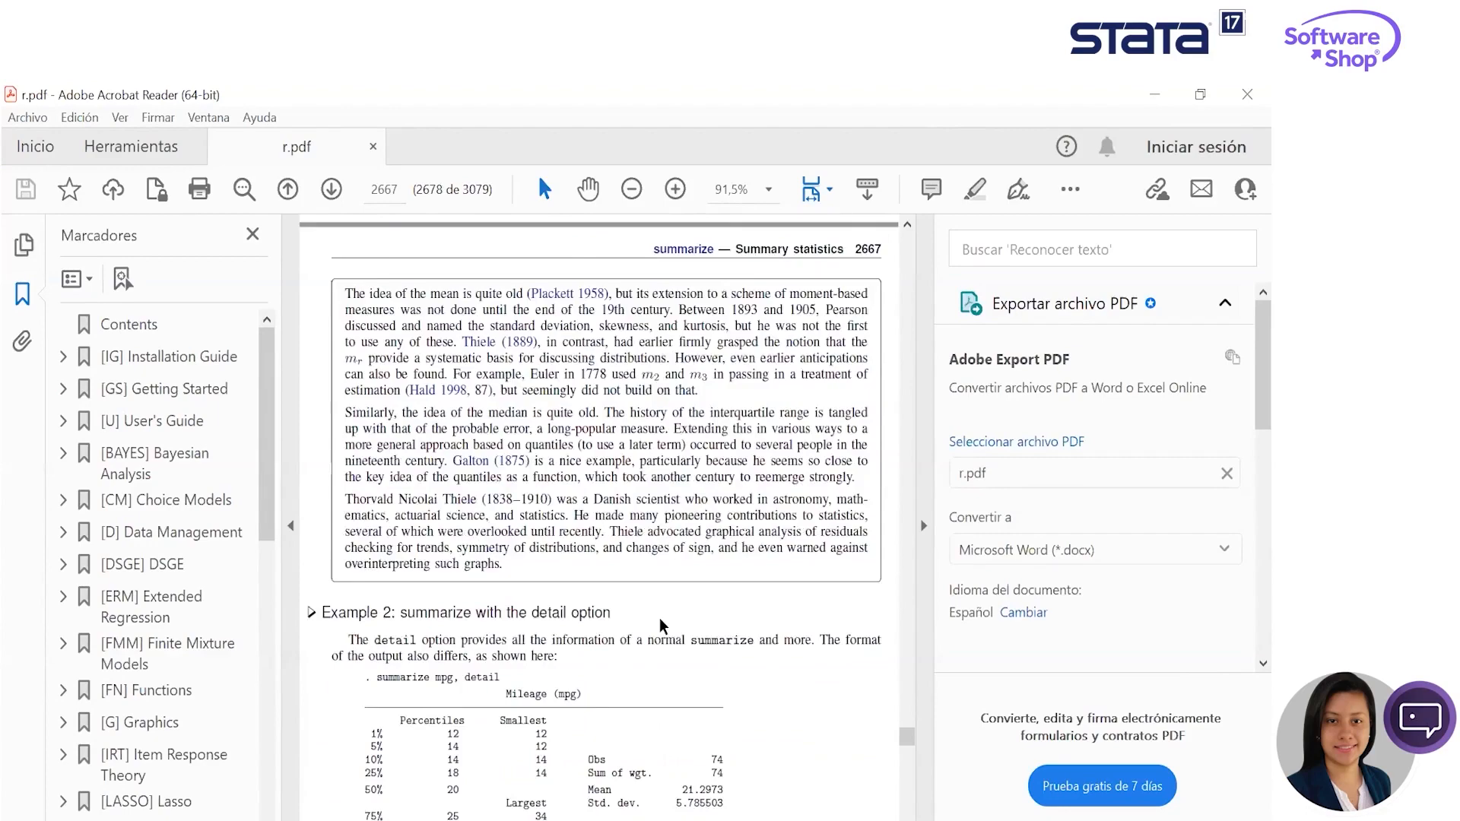
# - Read the summarize manual examples on the by prefix, display formats and factor variables
pyautogui.scroll(-15, 622, 611)
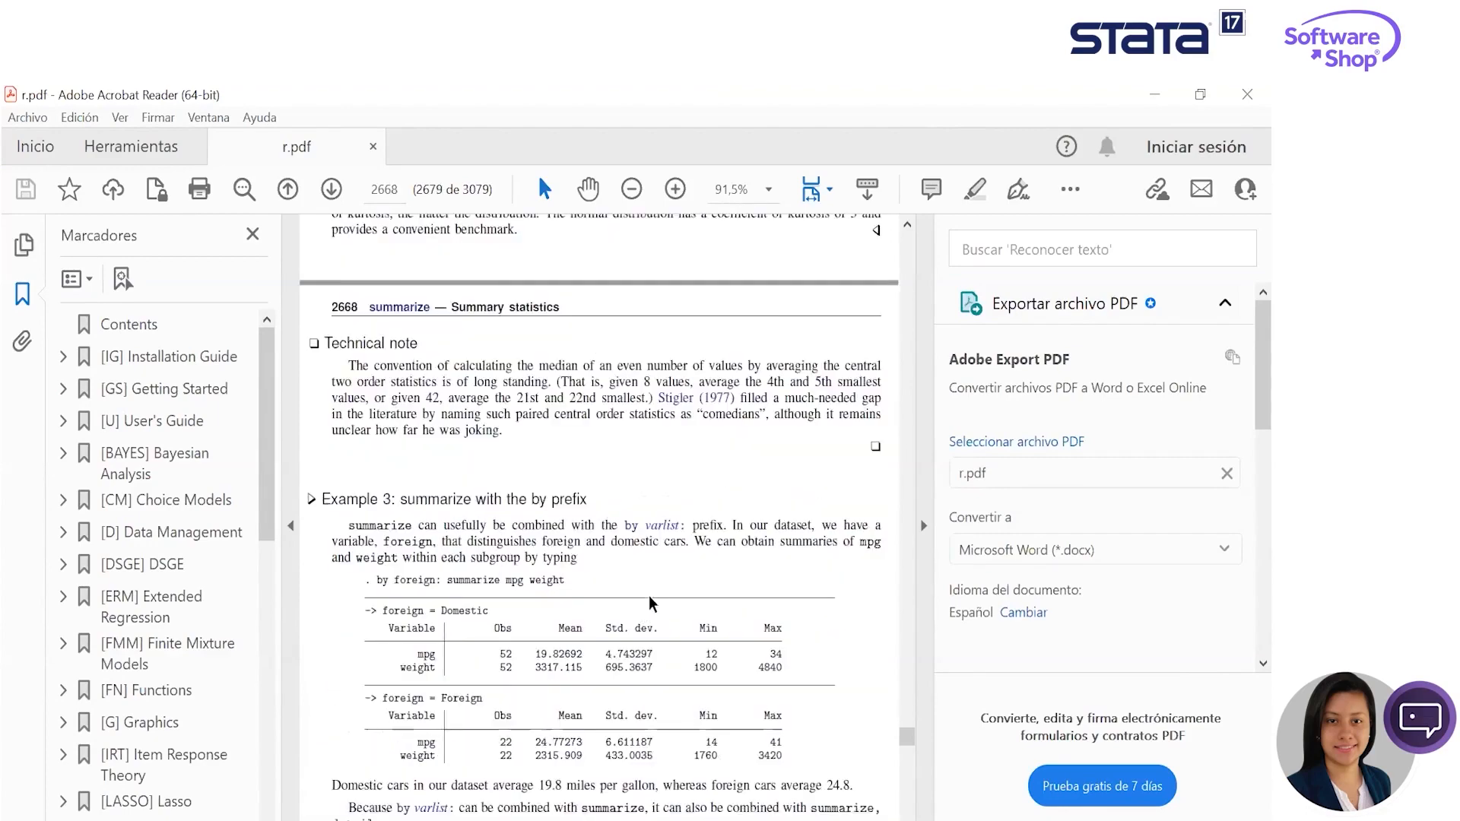
pyautogui.scroll(-15, 642, 650)
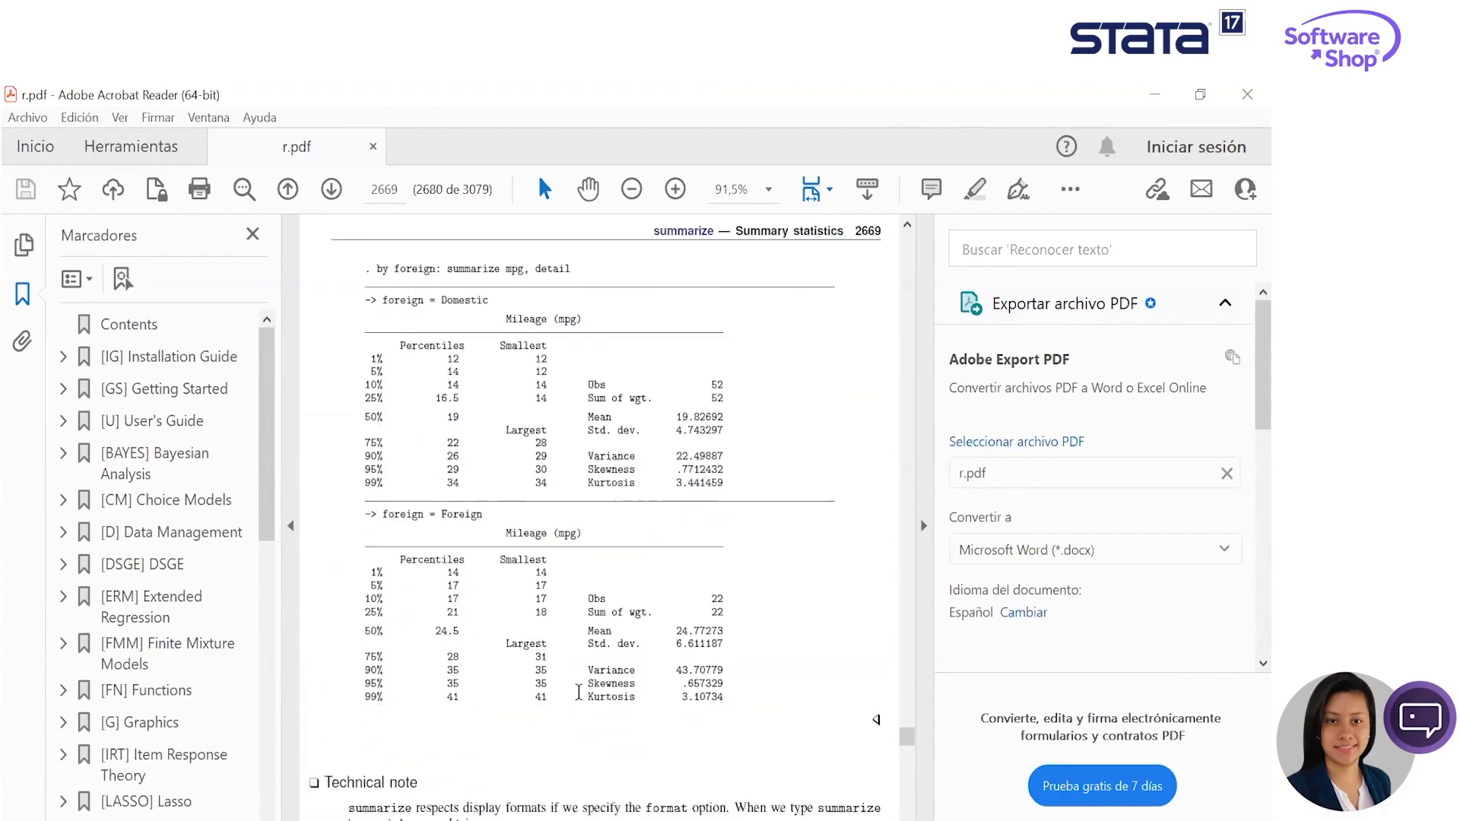
pyautogui.scroll(-8, 748, 647)
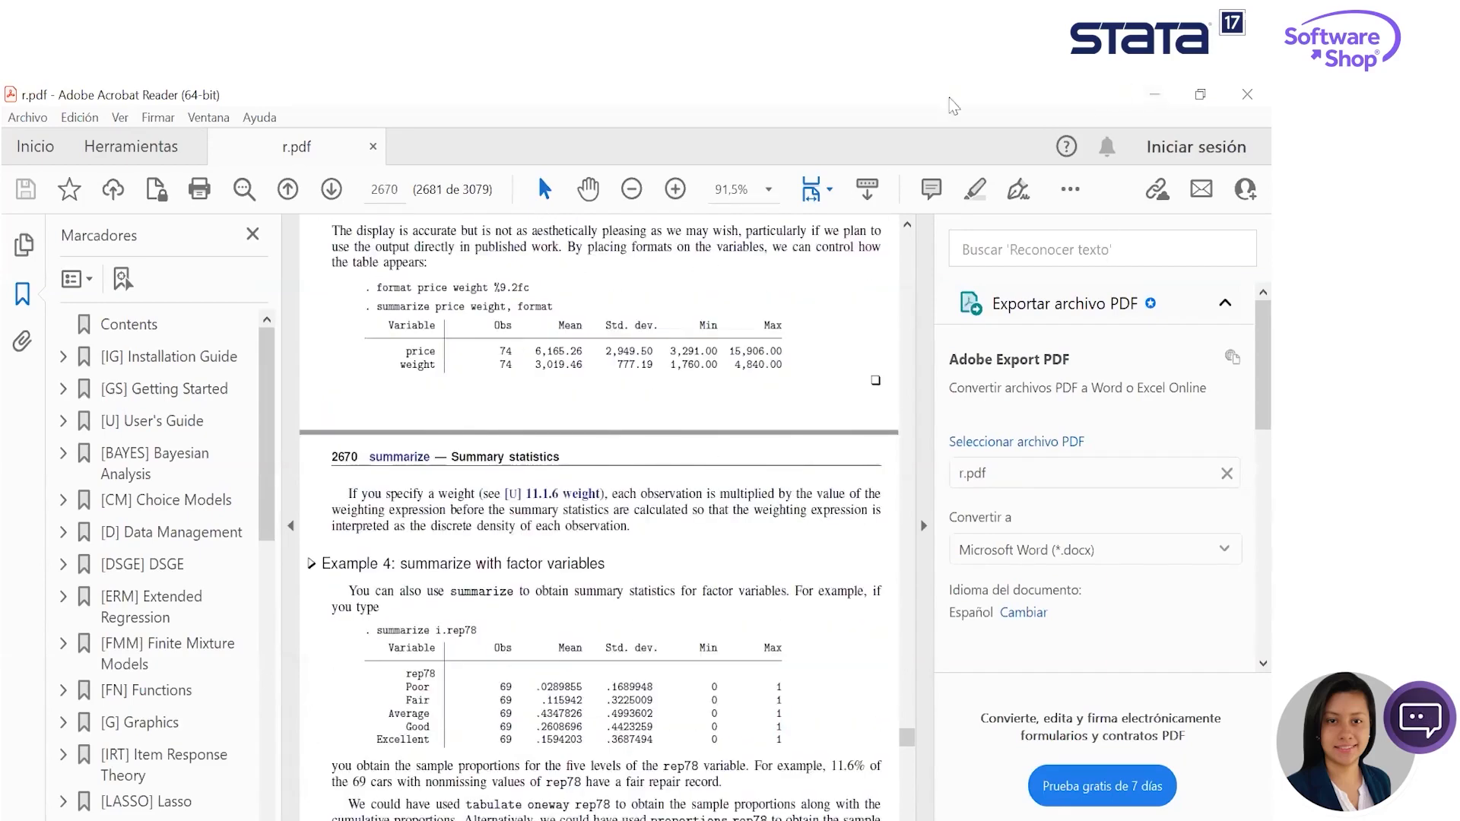
# - Minimize the PDF manual and the summarize help viewer, and close the summarize dialog in Stata
pyautogui.click(1167, 99)
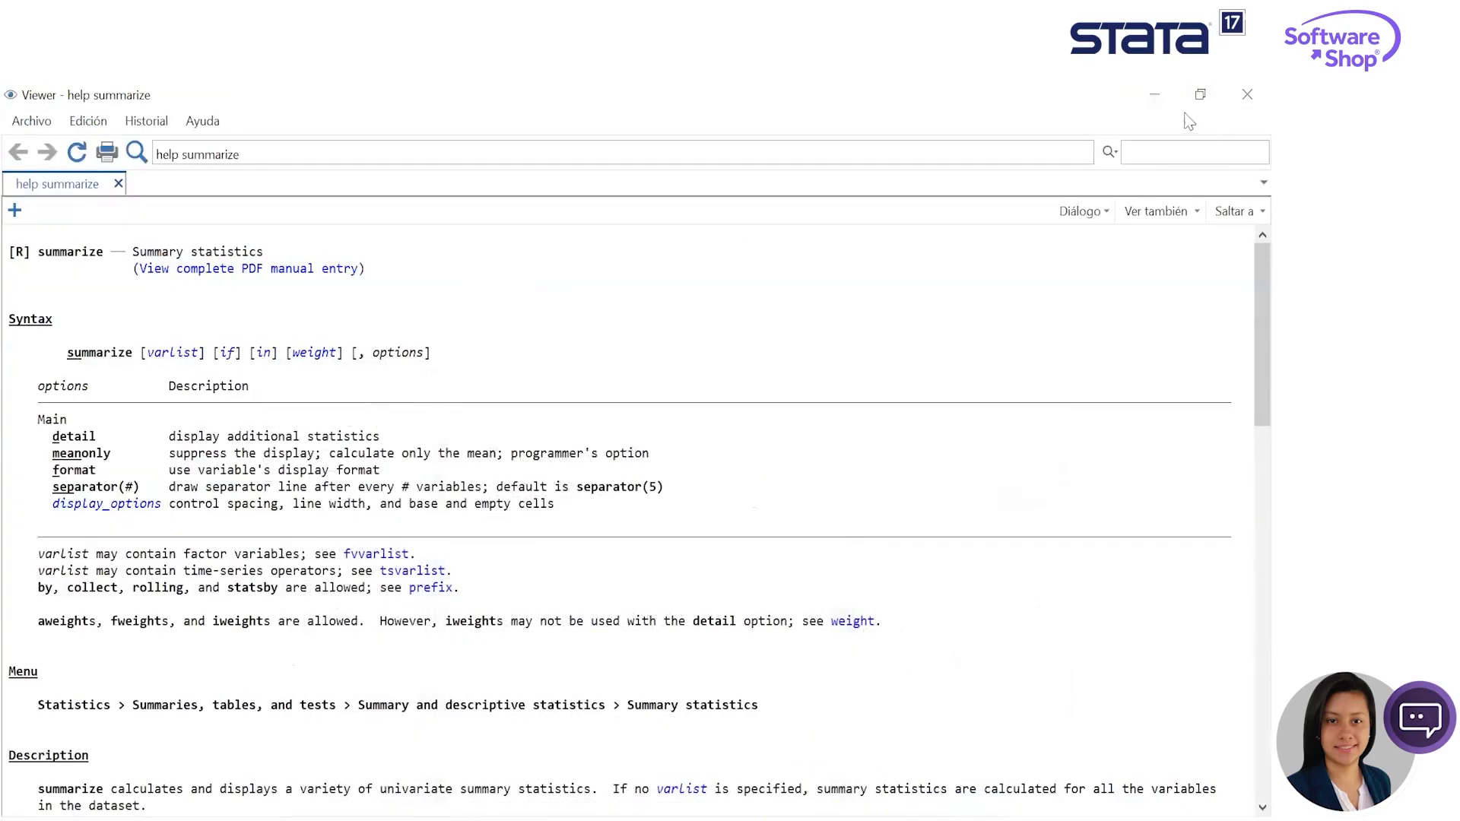
pyautogui.click(1175, 102)
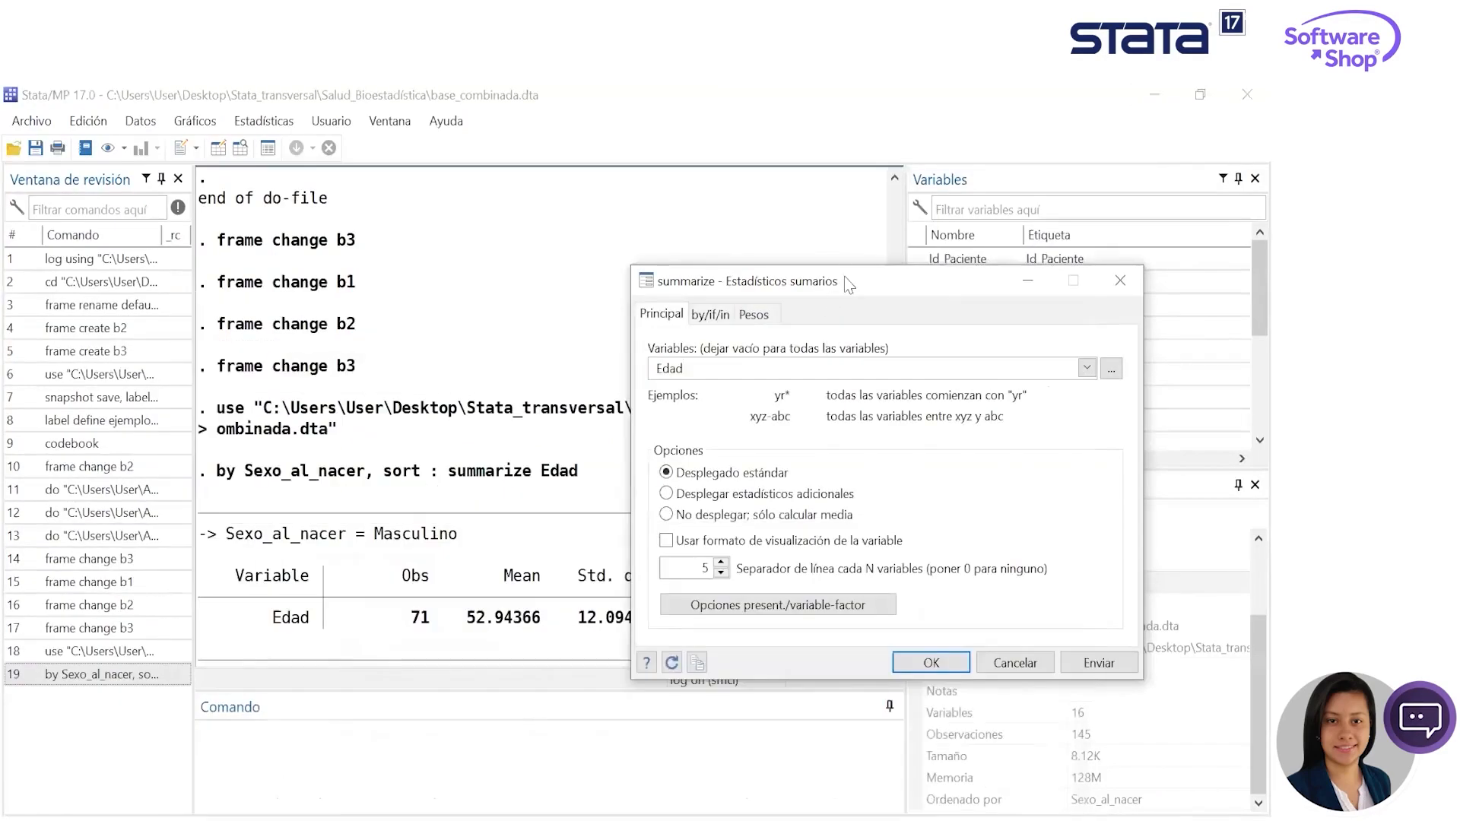
pyautogui.moveTo(840, 283); pyautogui.dragTo(643, 243)
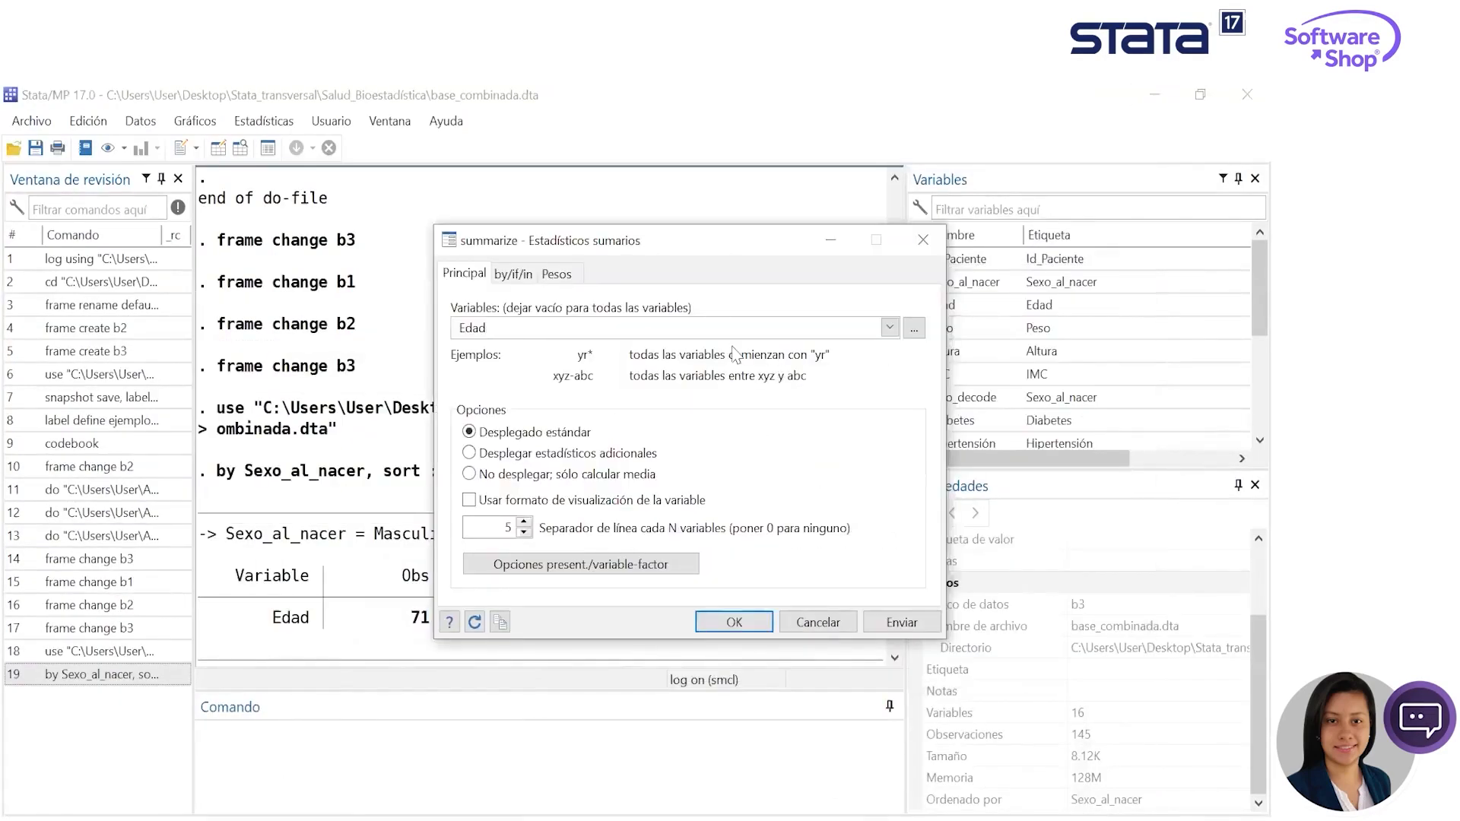
pyautogui.click(923, 240)
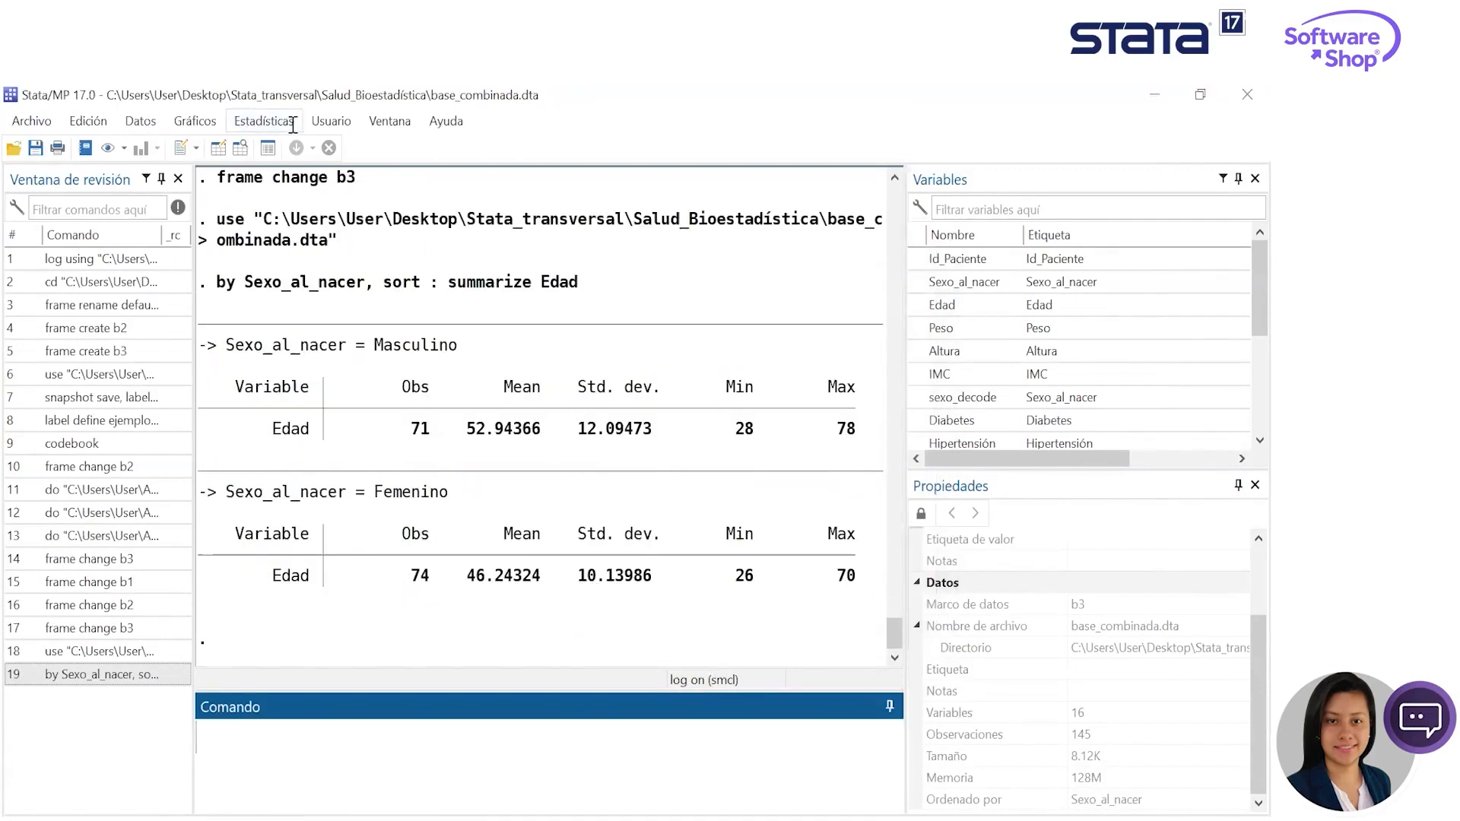
# - Submit a one-way frequency table of the categorical variable Diabetes, keeping the tabulate dialog open
pyautogui.click(263, 121)
pyautogui.moveTo(332, 147)
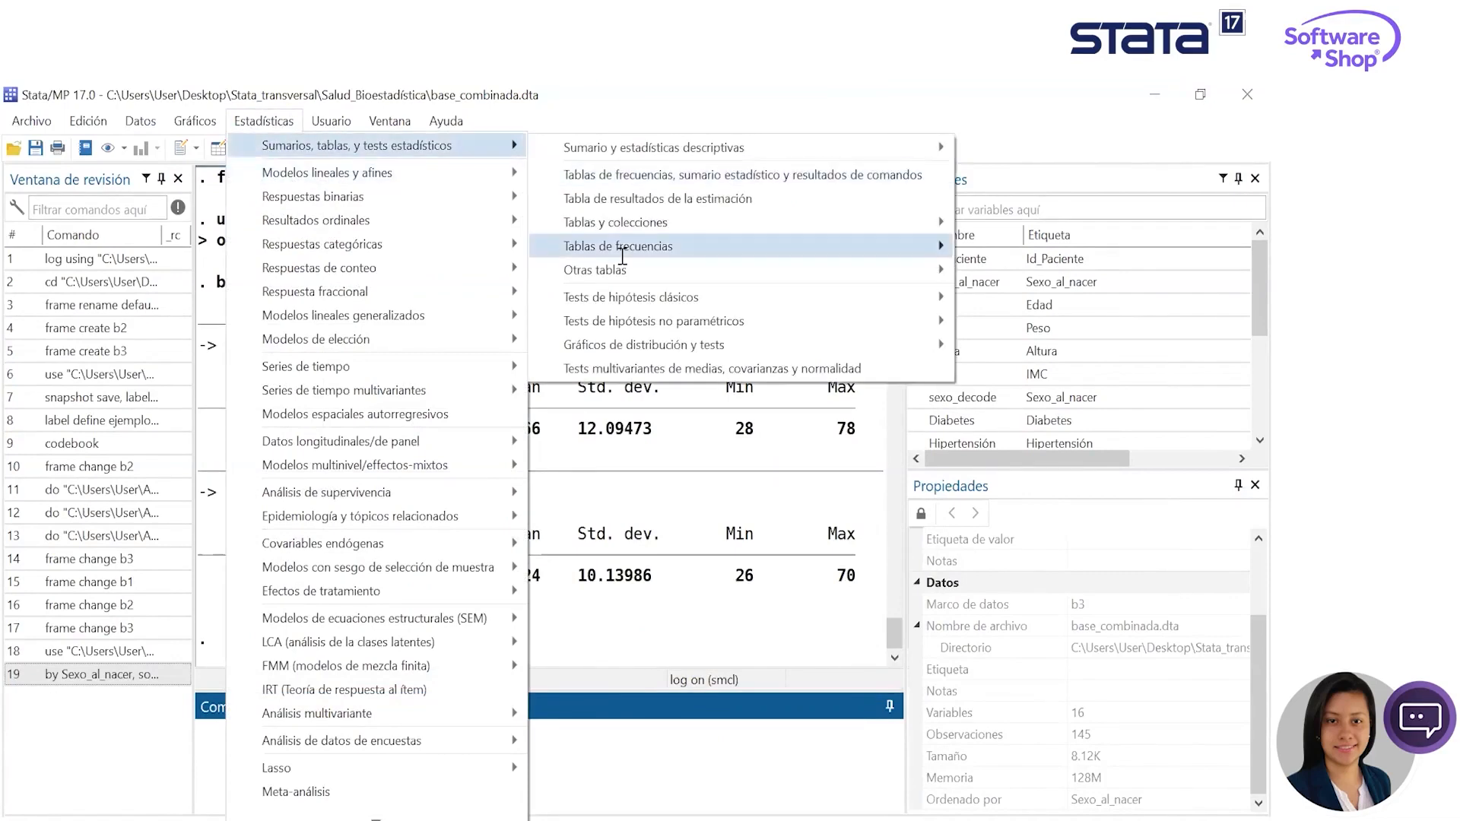
pyautogui.moveTo(619, 250)
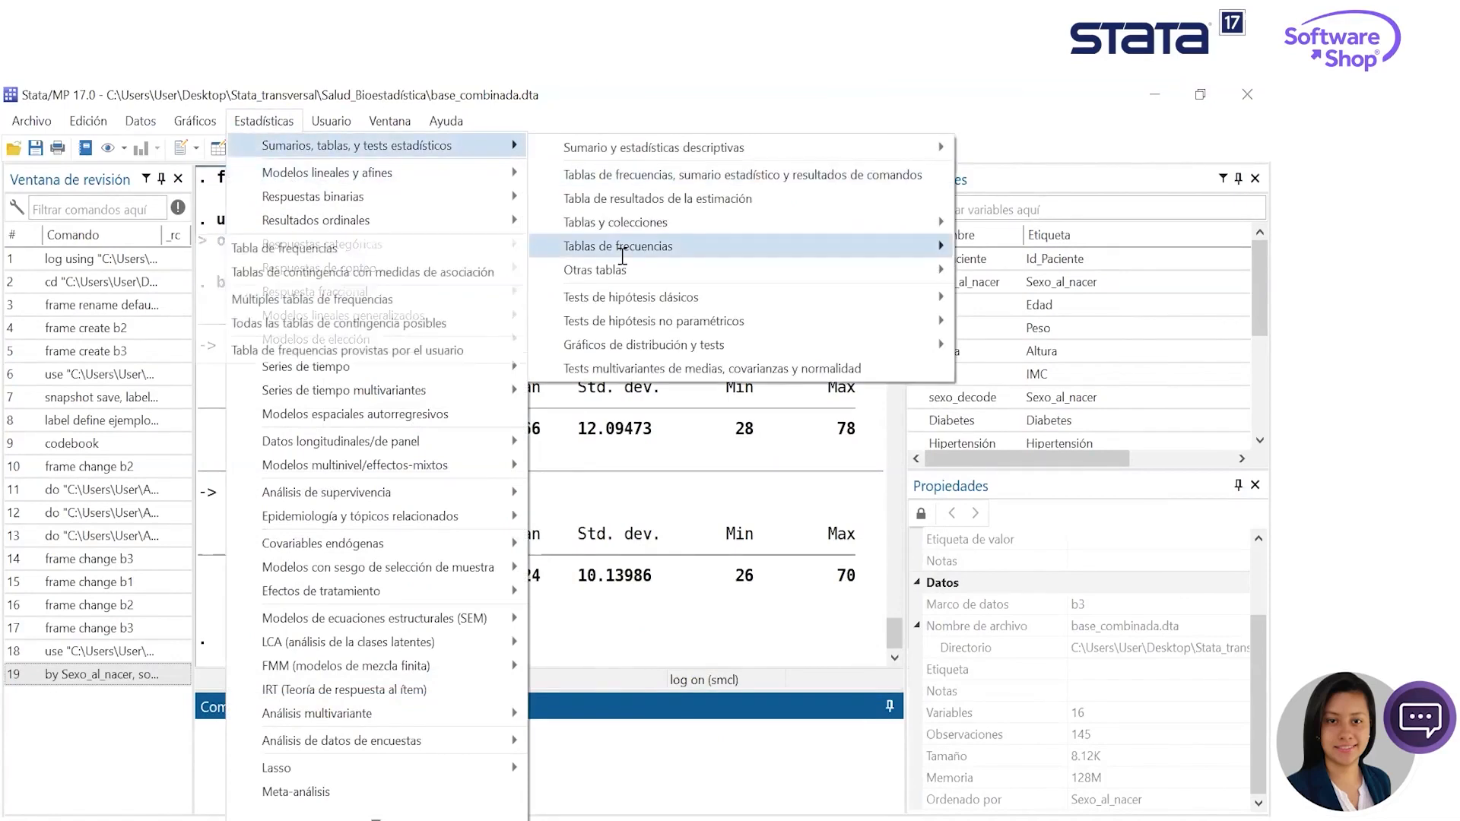
pyautogui.click(350, 251)
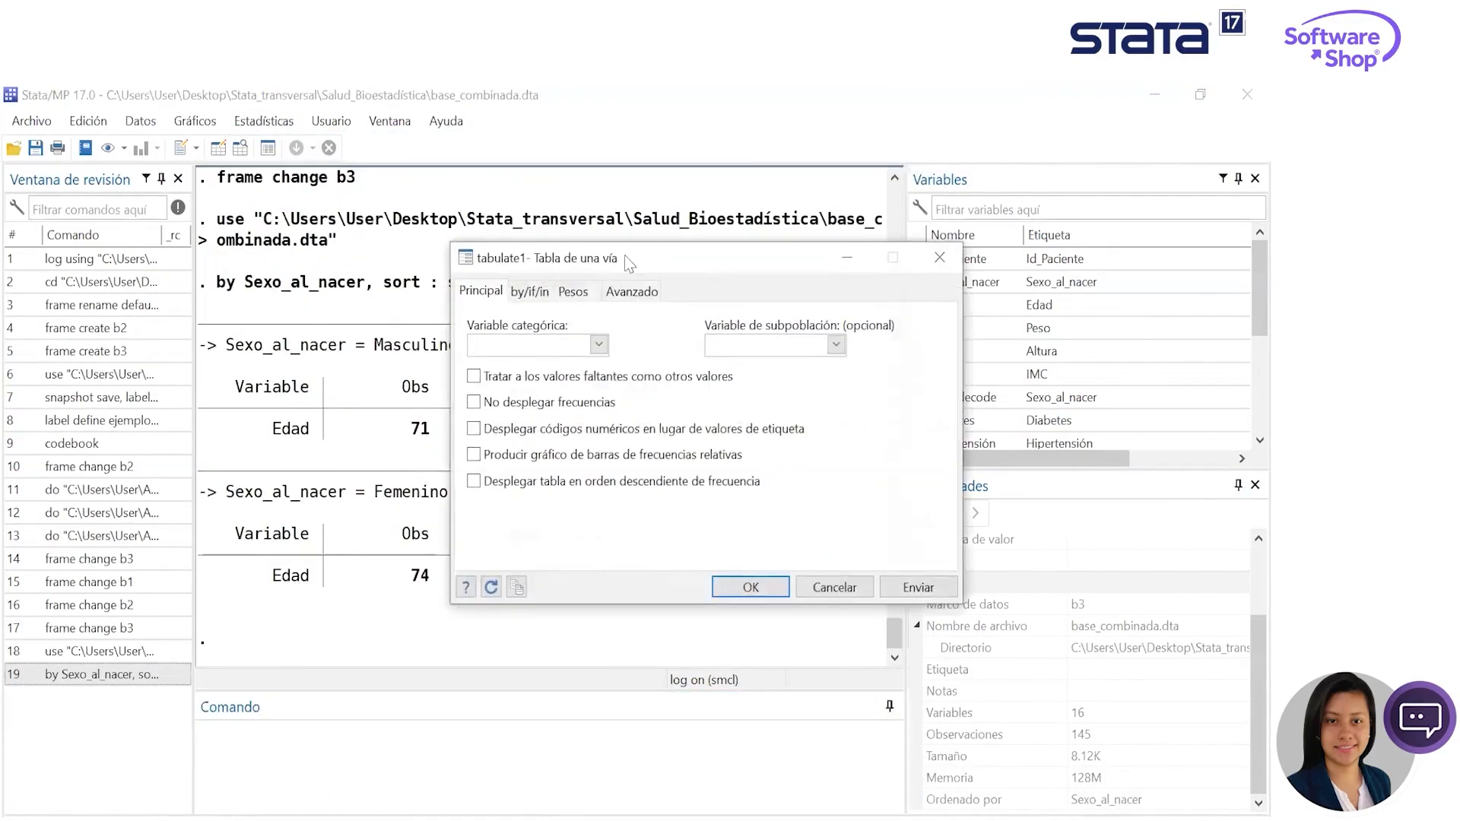
pyautogui.moveTo(623, 263); pyautogui.dragTo(509, 211)
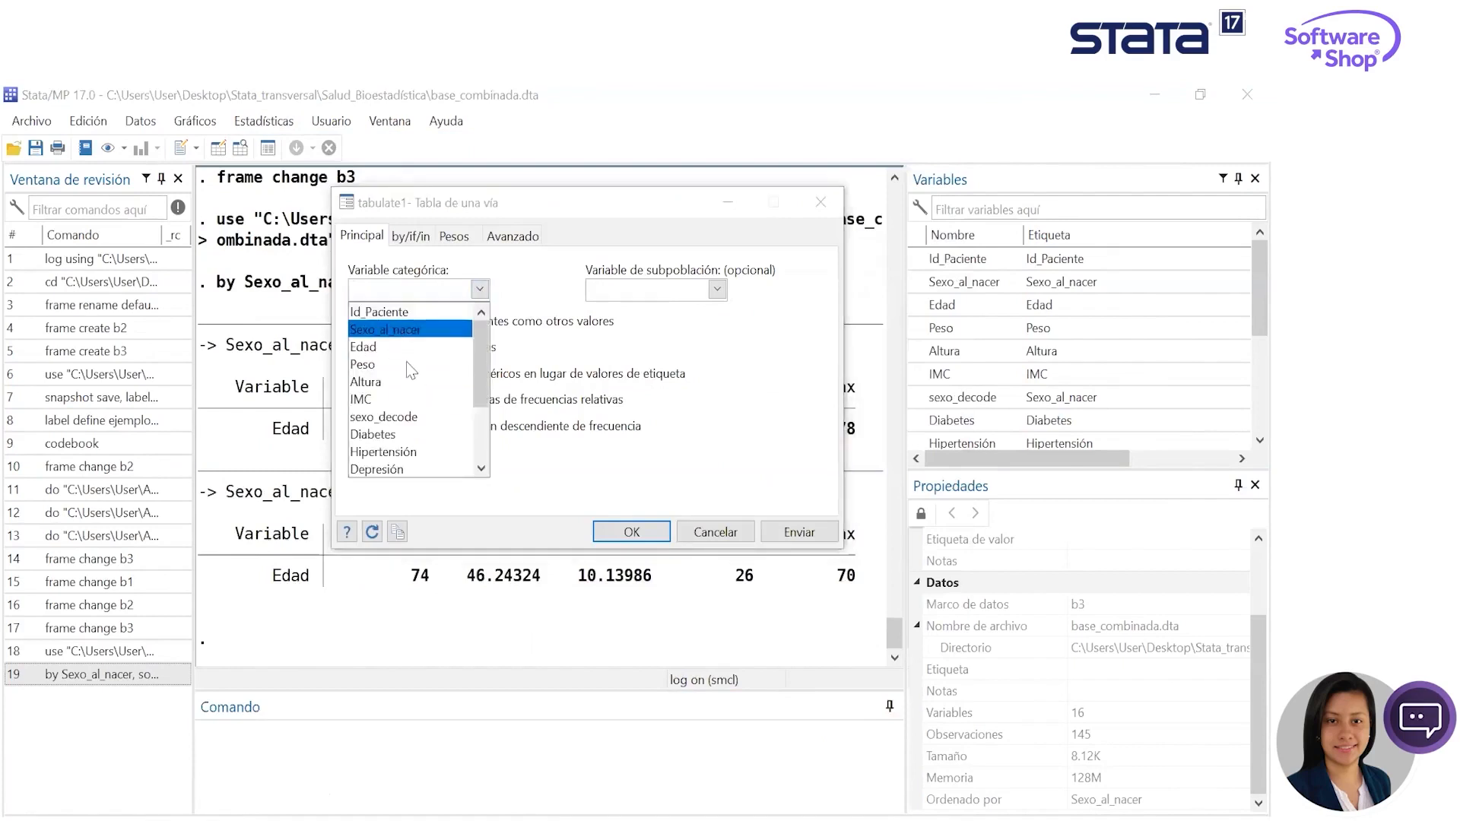
pyautogui.click(432, 439)
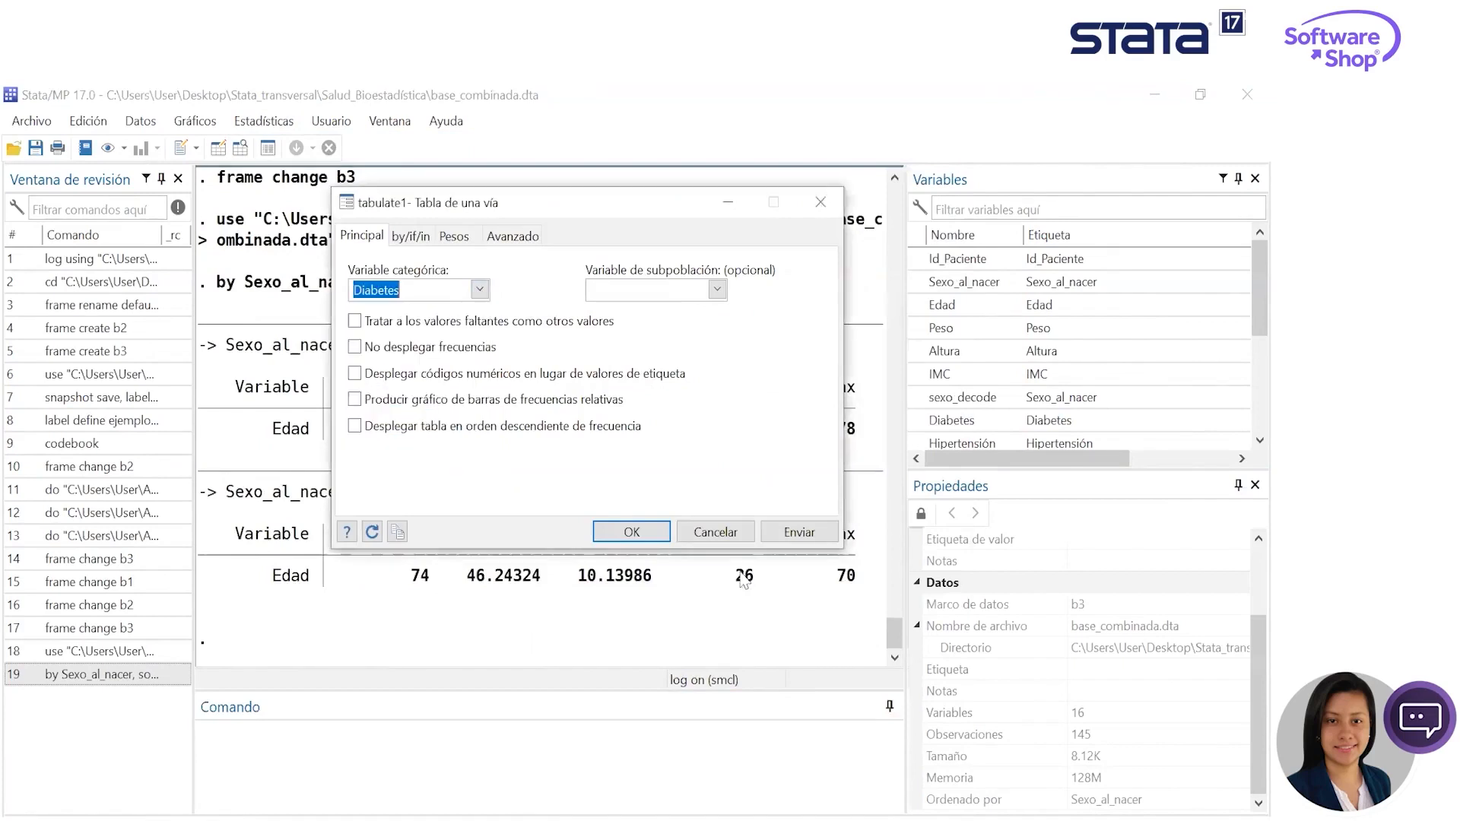
pyautogui.click(799, 531)
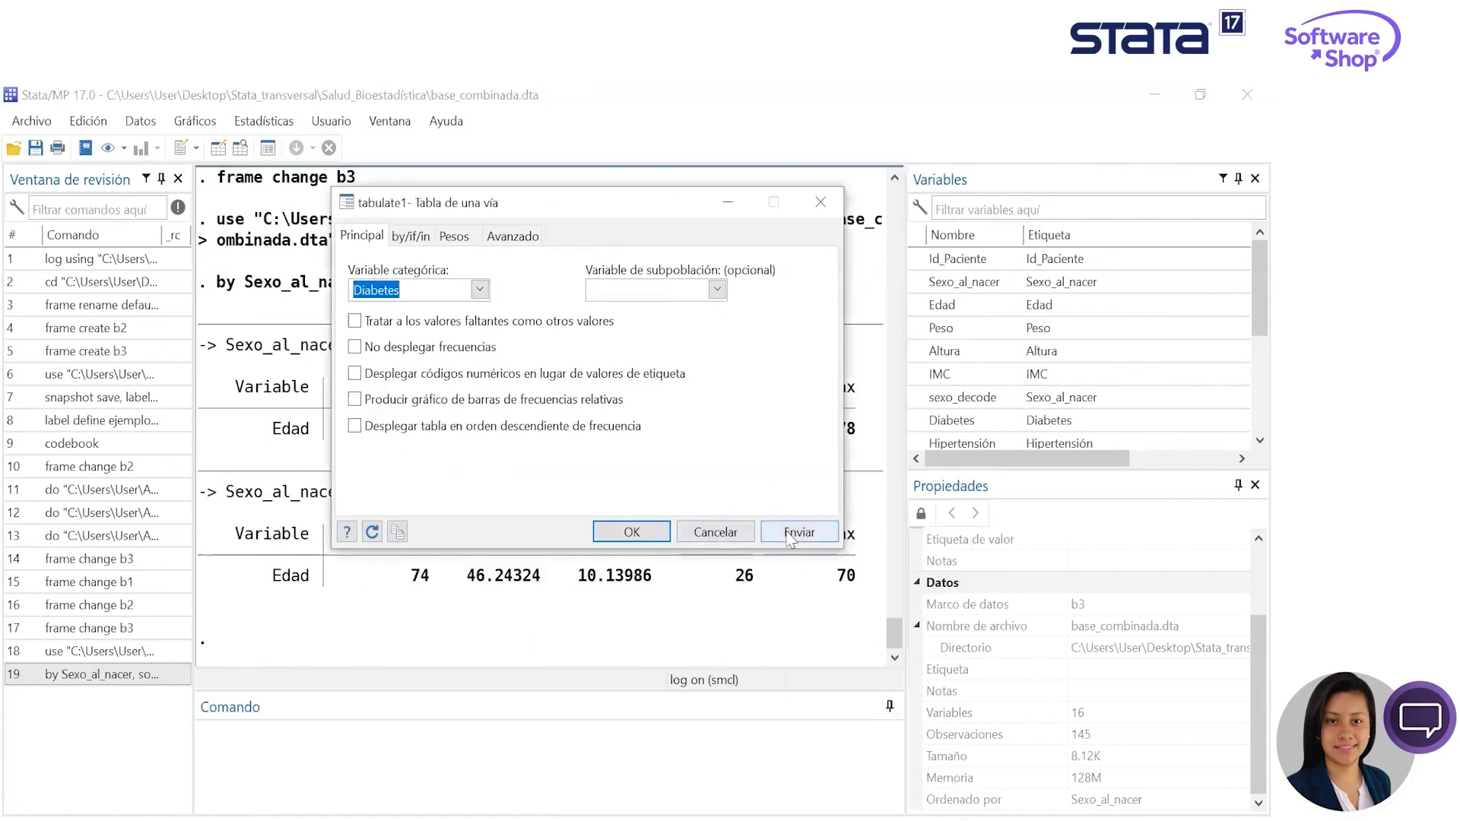
# - Submit a one-way frequency table of Hipertensión from the same tabulate dialog
pyautogui.click(479, 290)
pyautogui.click(422, 451)
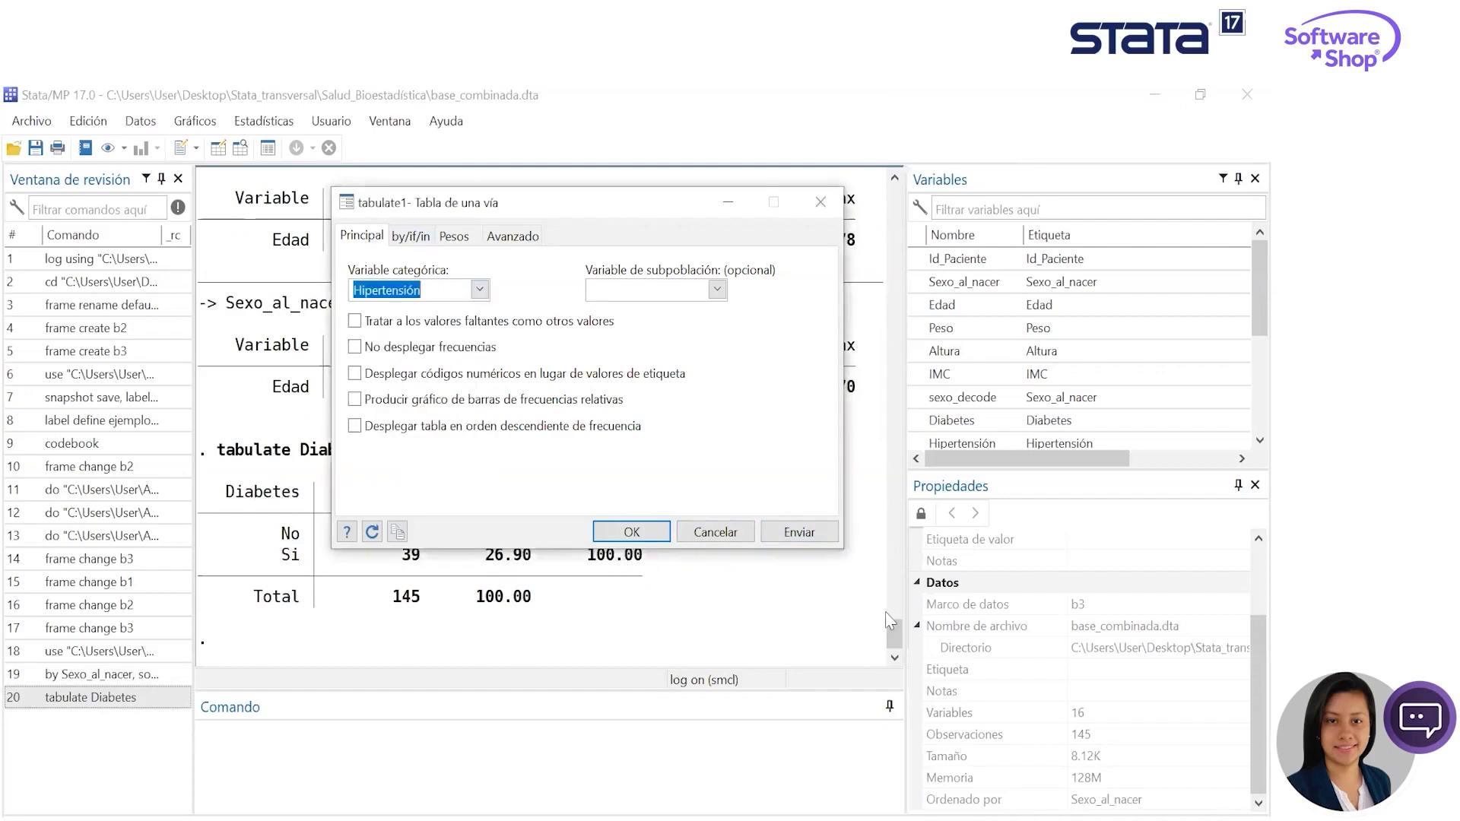
pyautogui.click(799, 532)
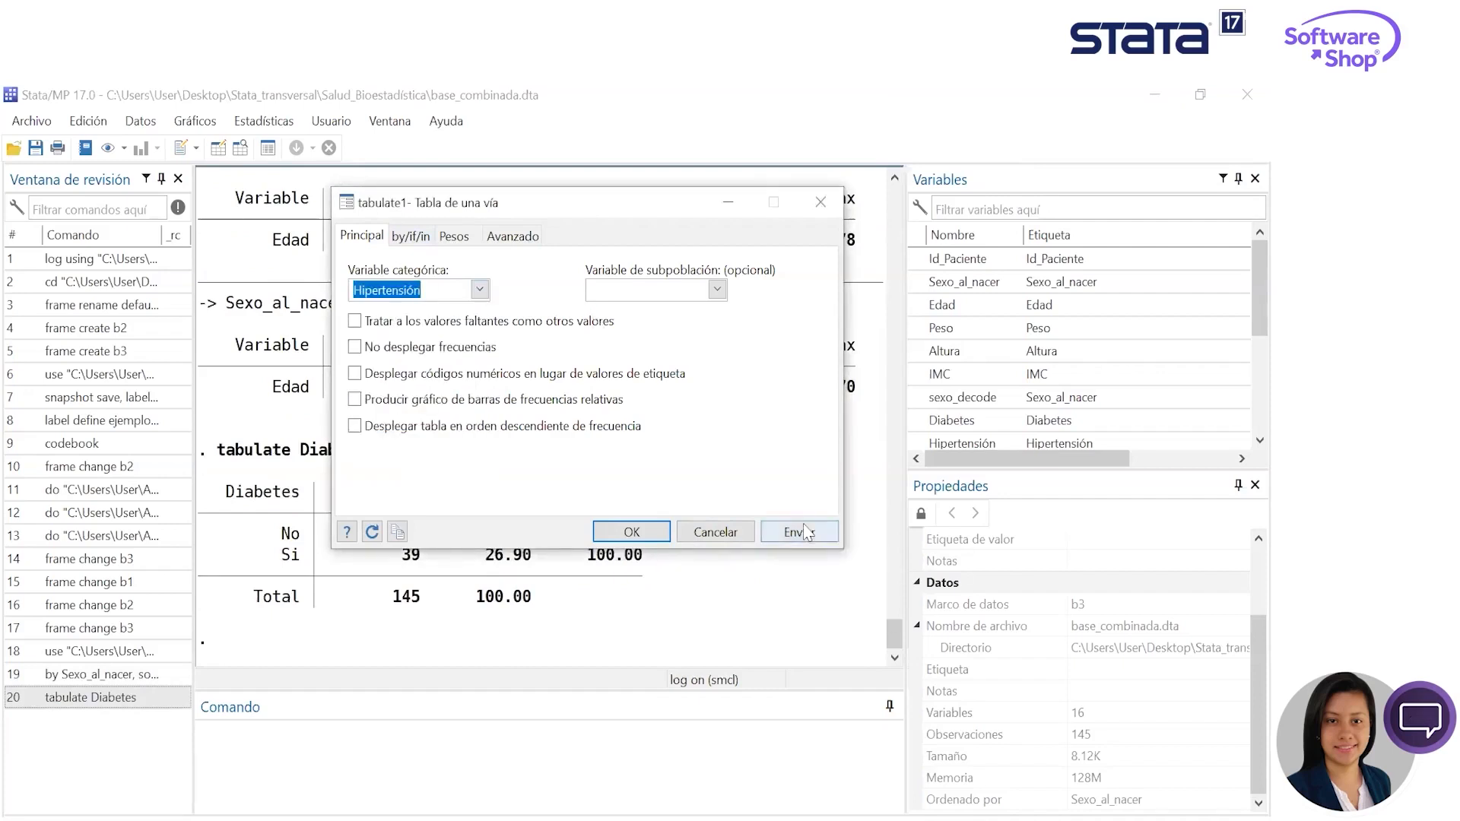
# - Submit a one-way frequency table of Depresión and put the tabulate dialog away
pyautogui.click(479, 290)
pyautogui.scroll(-2, 455, 439)
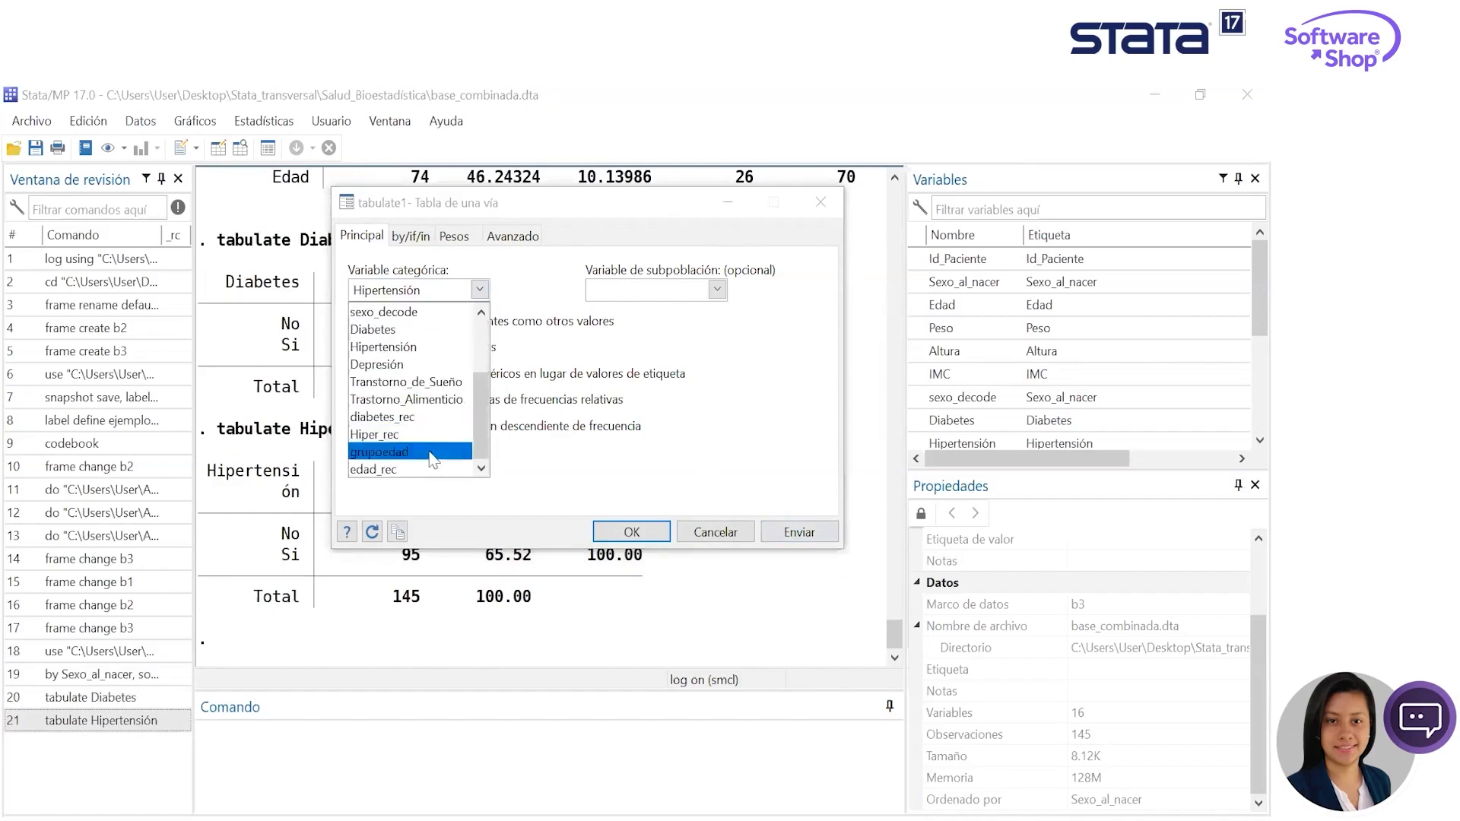
pyautogui.click(428, 367)
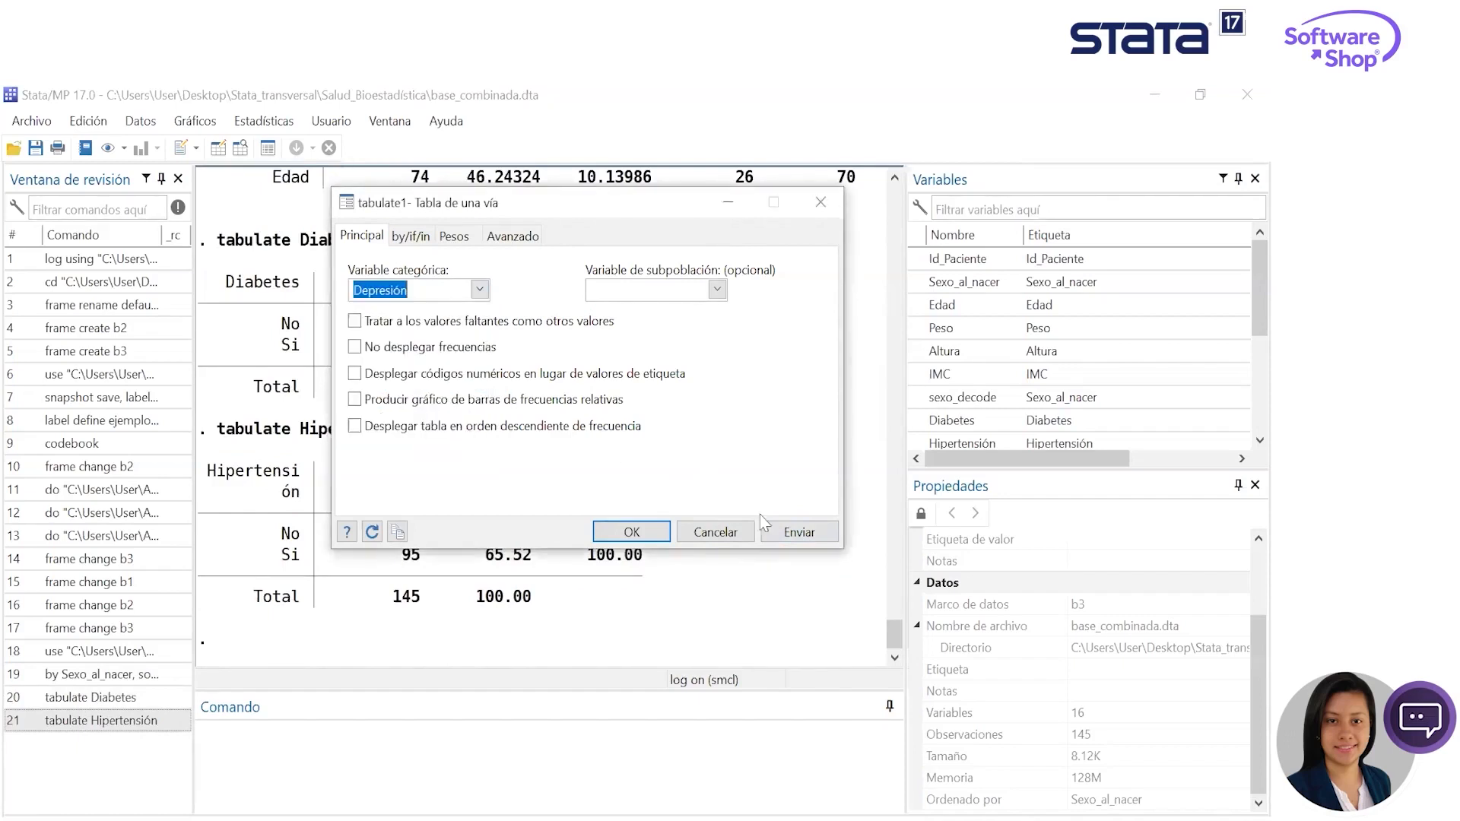
pyautogui.click(785, 536)
pyautogui.click(740, 200)
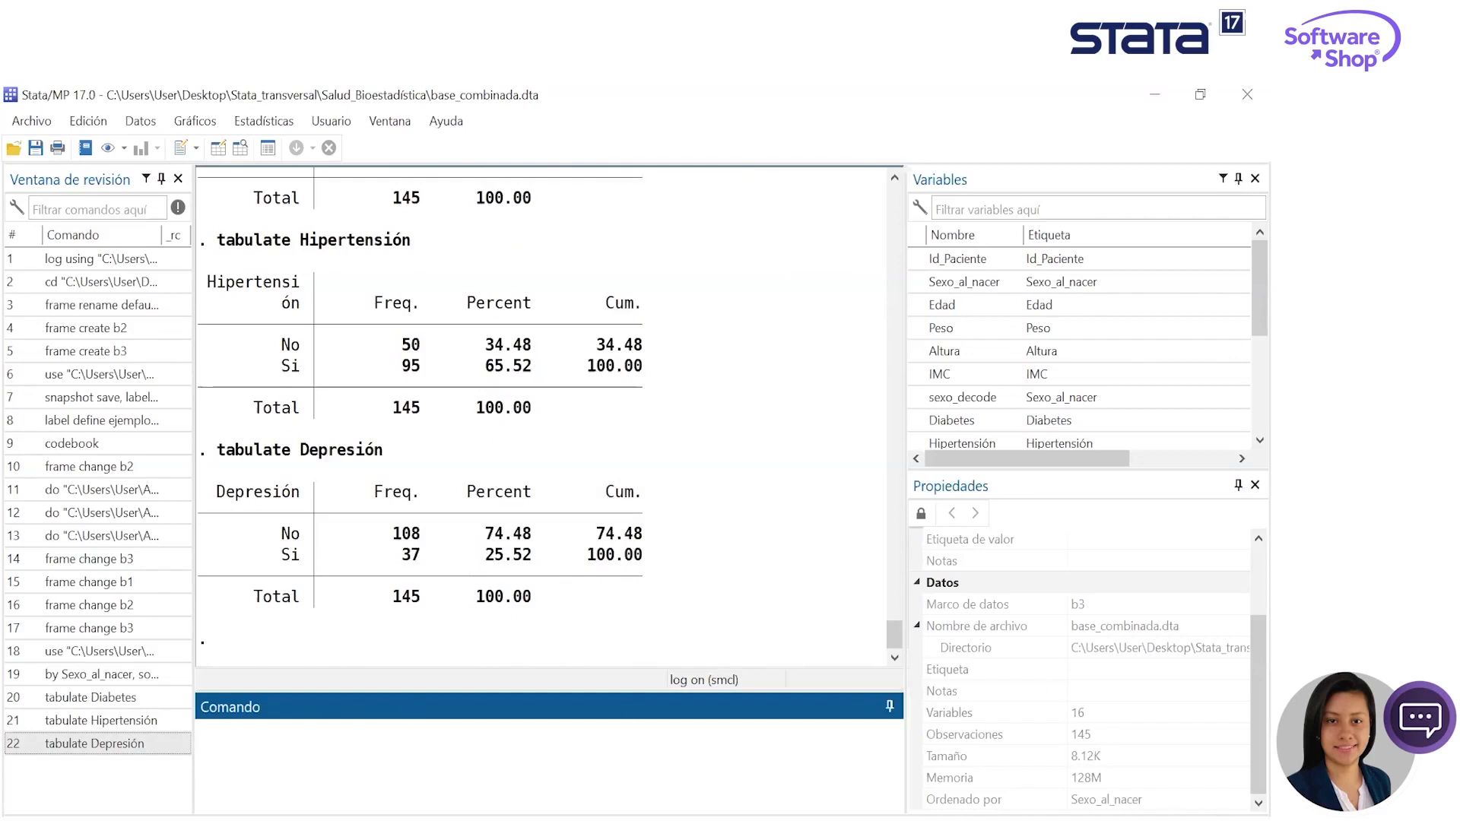
pyautogui.write('asdoc')
pyautogui.moveTo(285, 739); pyautogui.dragTo(157, 739)
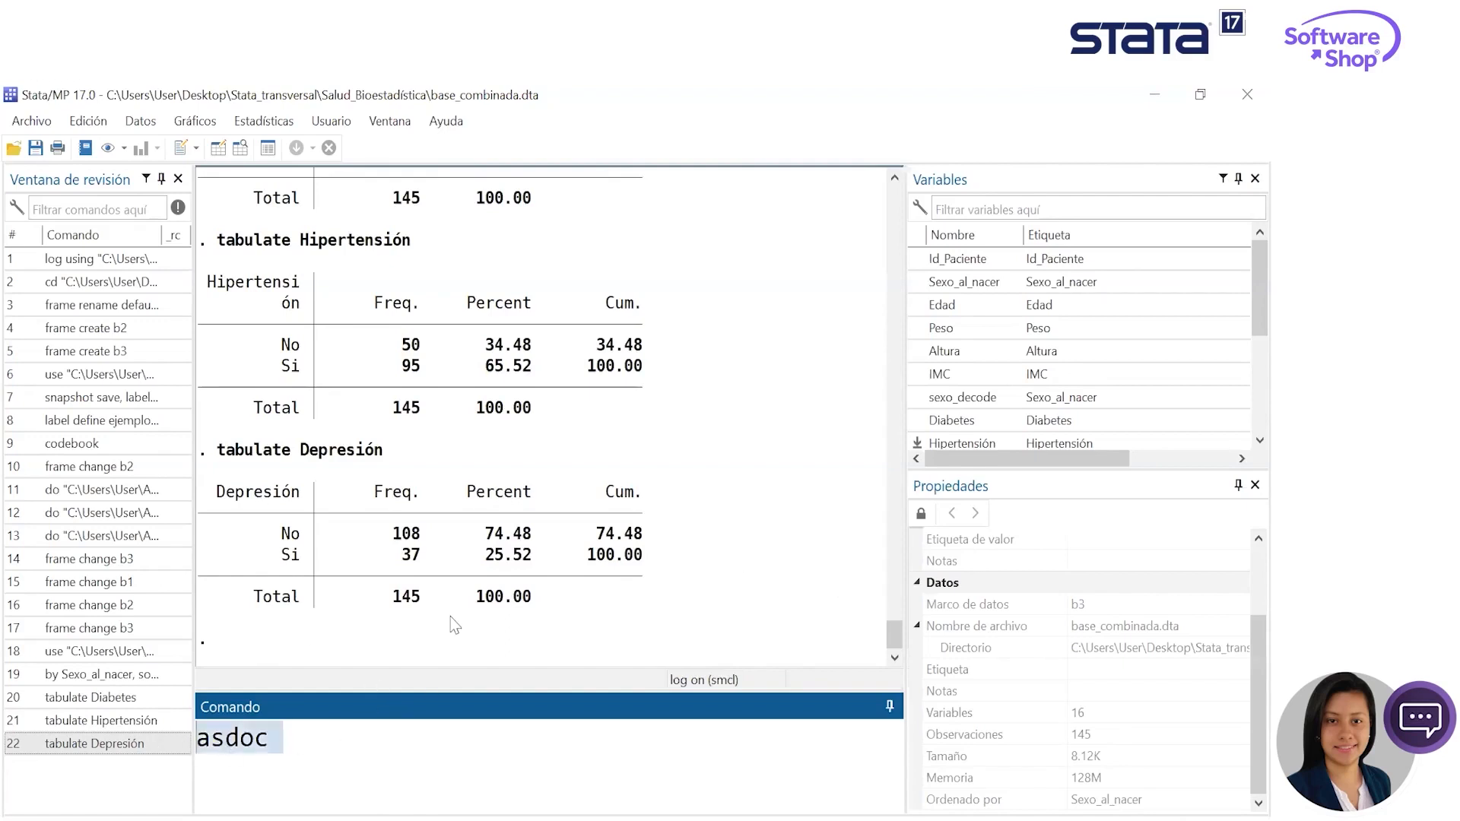
pyautogui.press('Delete')
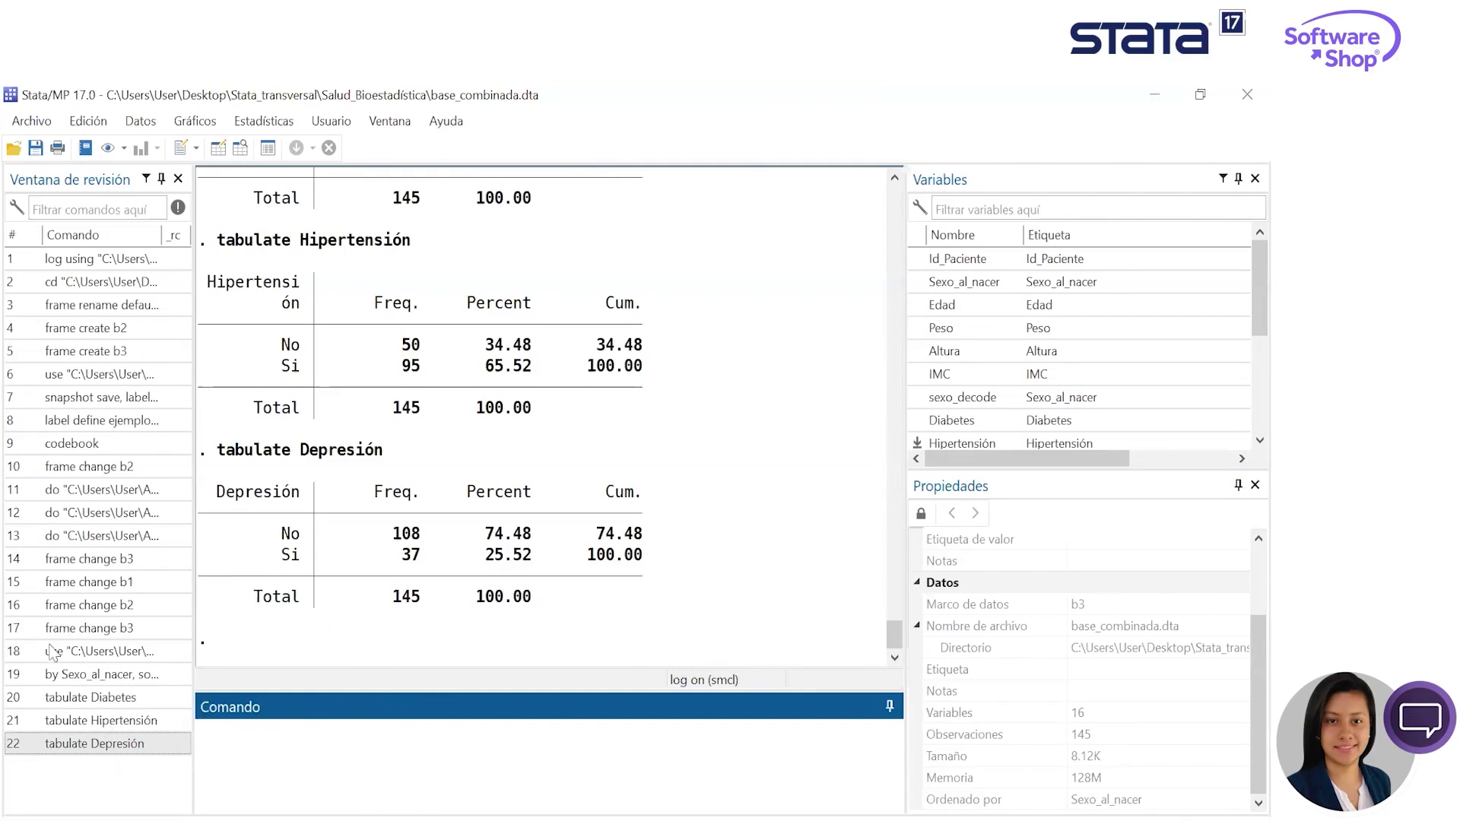
# - Recall the earlier Diabetes tabulation and run it as "asdoc tabulate Diabetes, replace" to export the table to Word
pyautogui.click(84, 696)
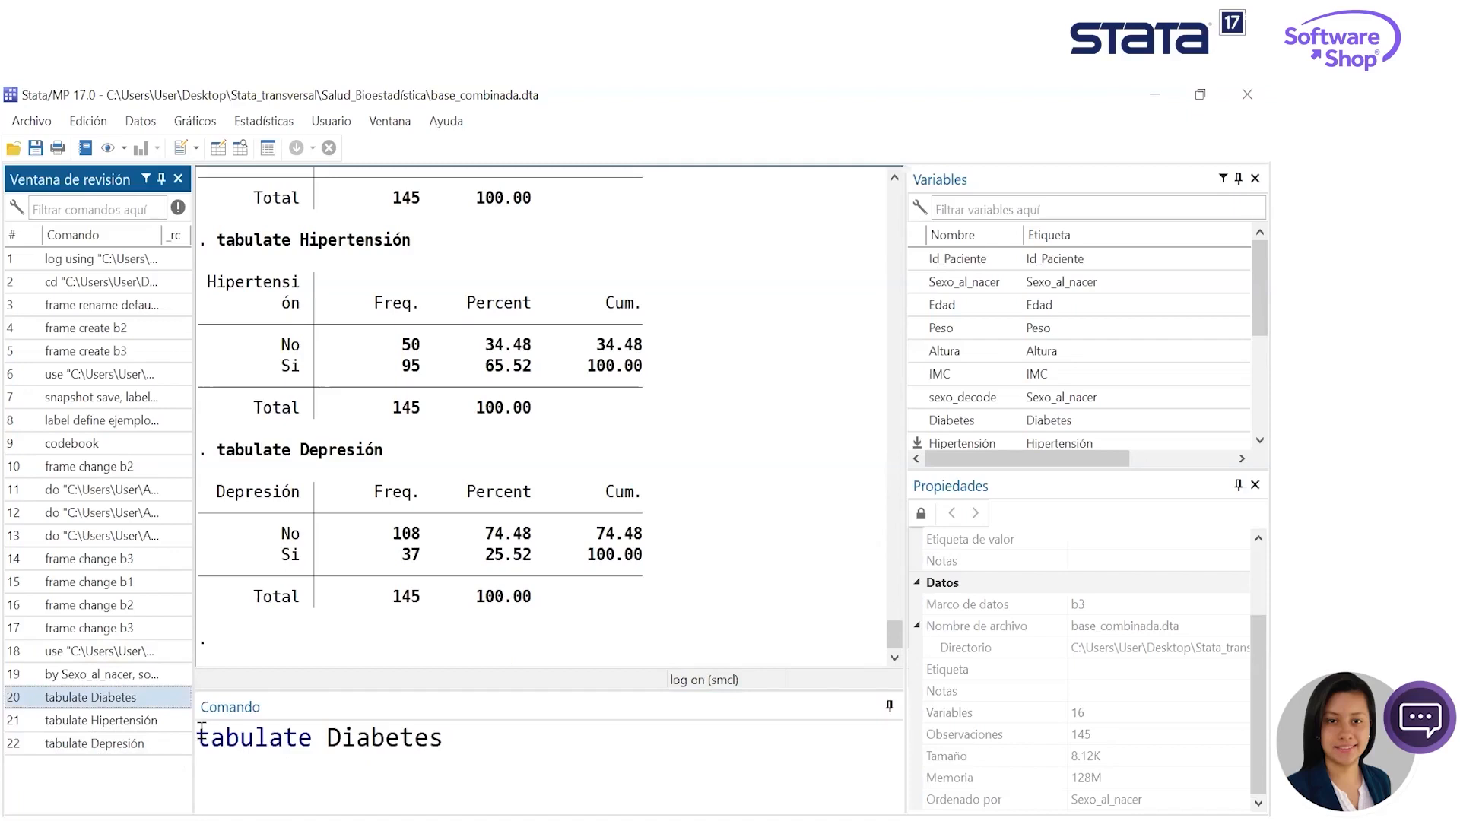
pyautogui.click(561, 748)
pyautogui.write('asdoc ')
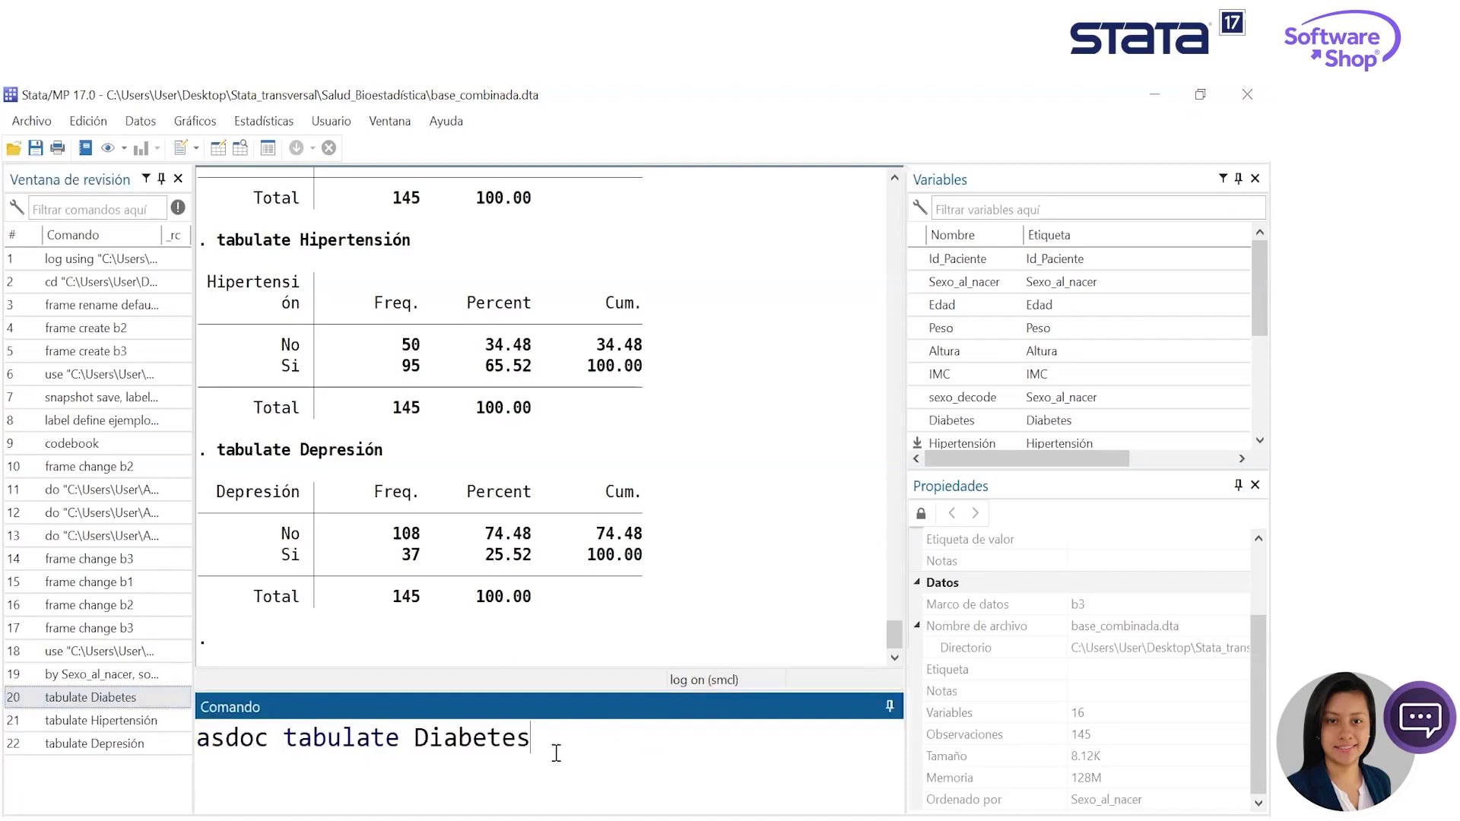
pyautogui.write(', replace')
pyautogui.press('Return')
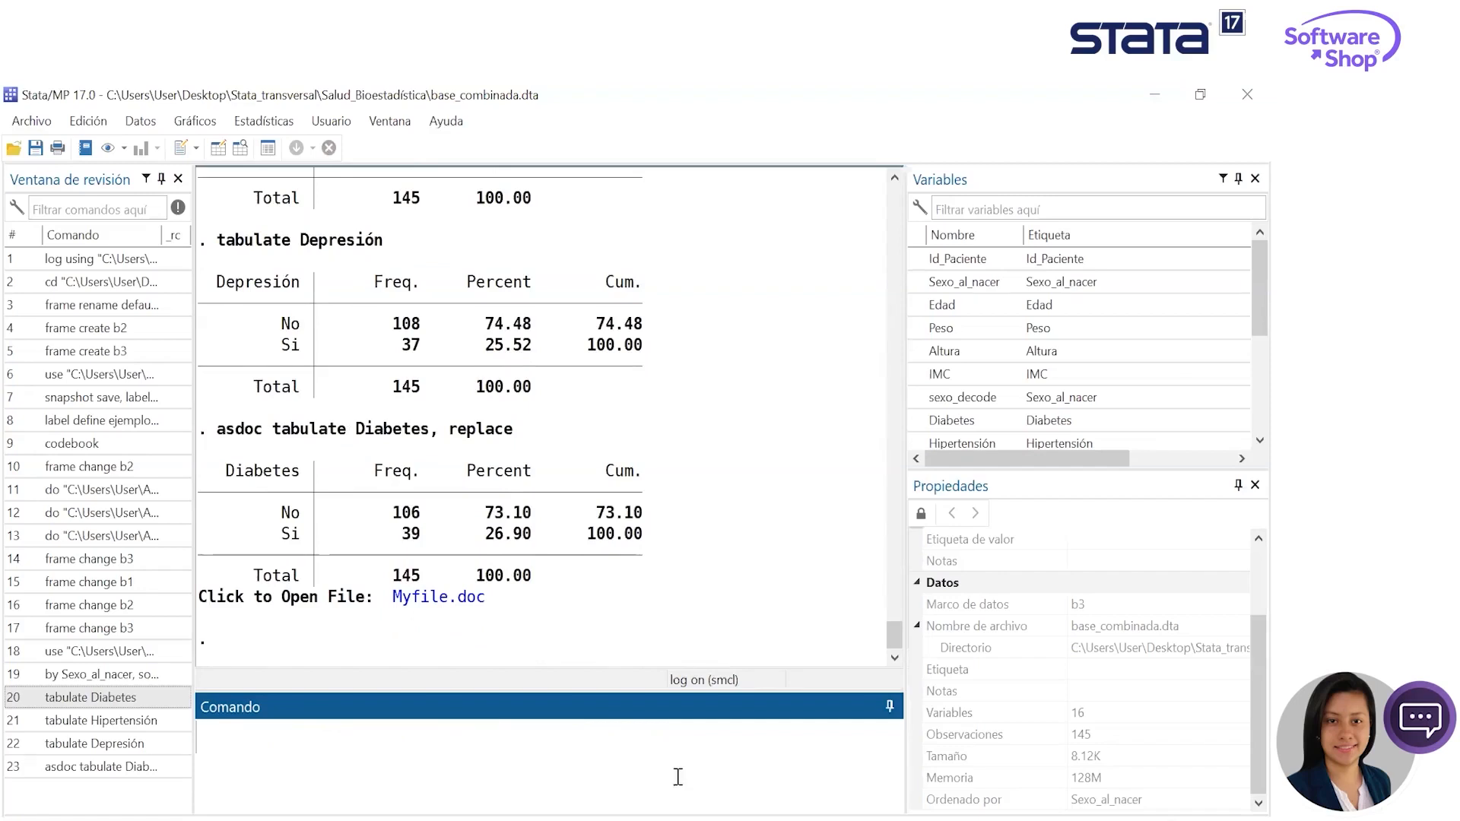
# - Open the exported Myfile.doc, check the Diabetes table and close the document
pyautogui.click(609, 814)
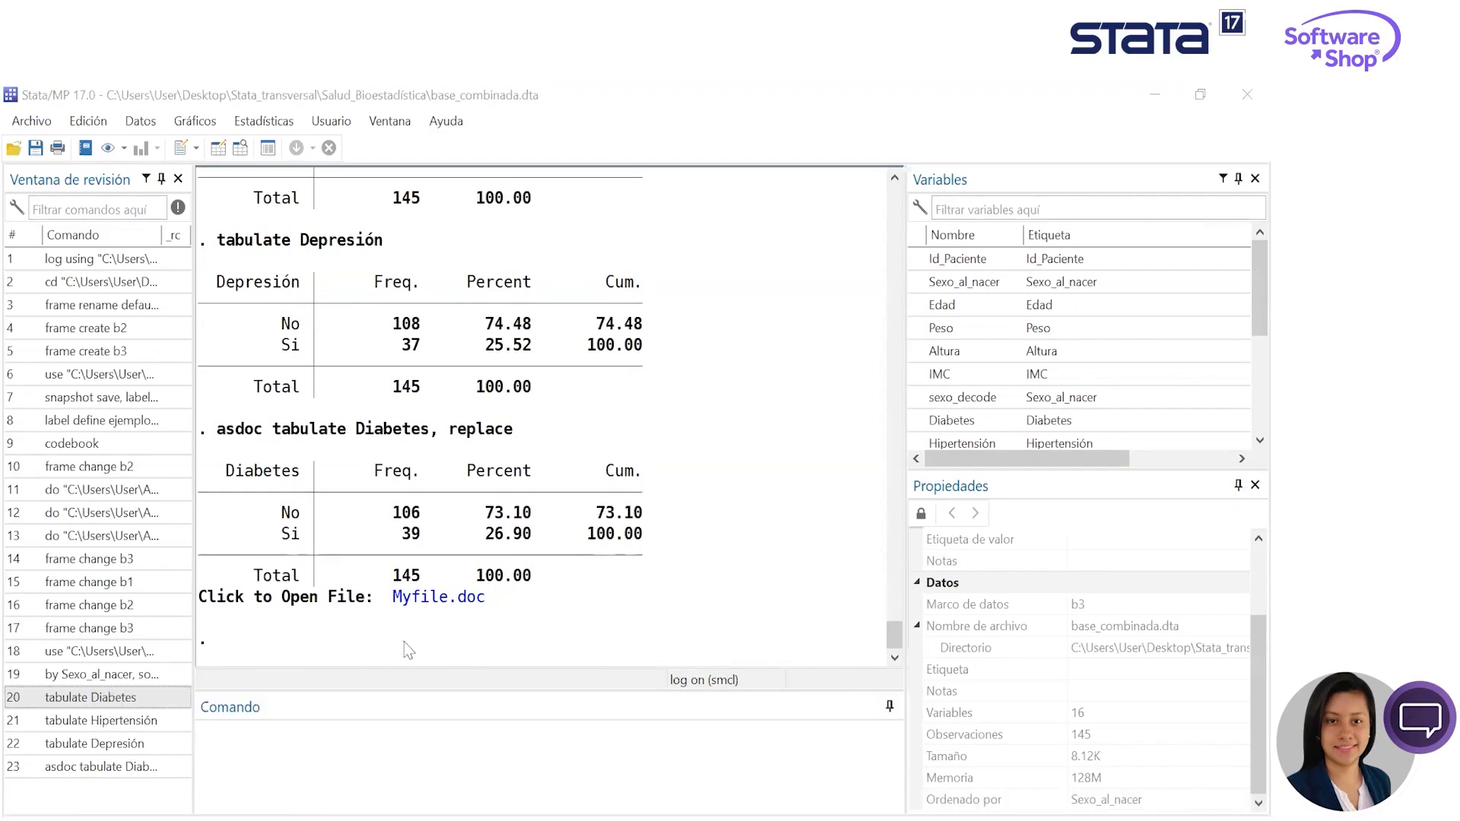
pyautogui.click(439, 596)
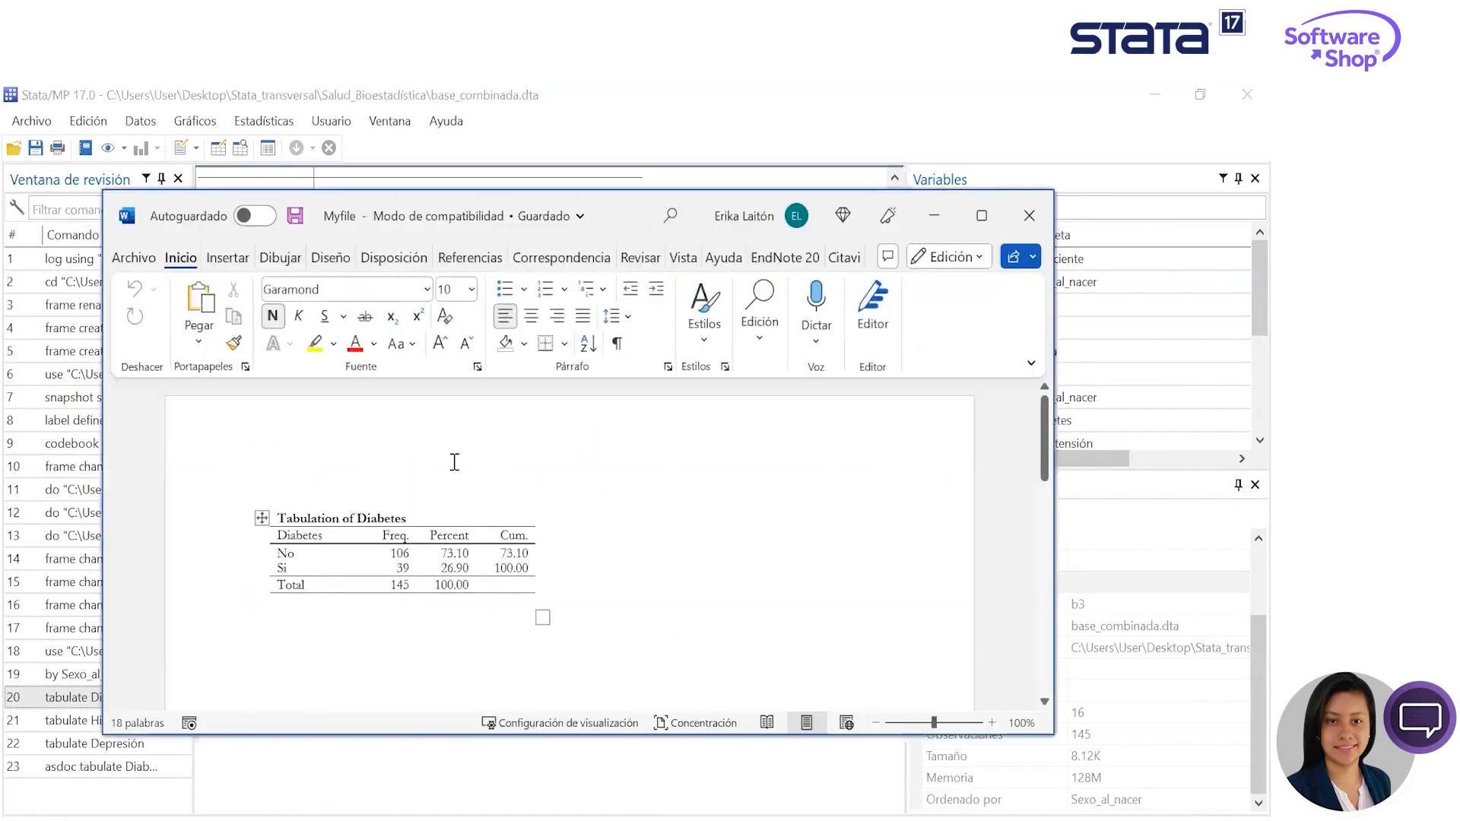
pyautogui.click(1017, 220)
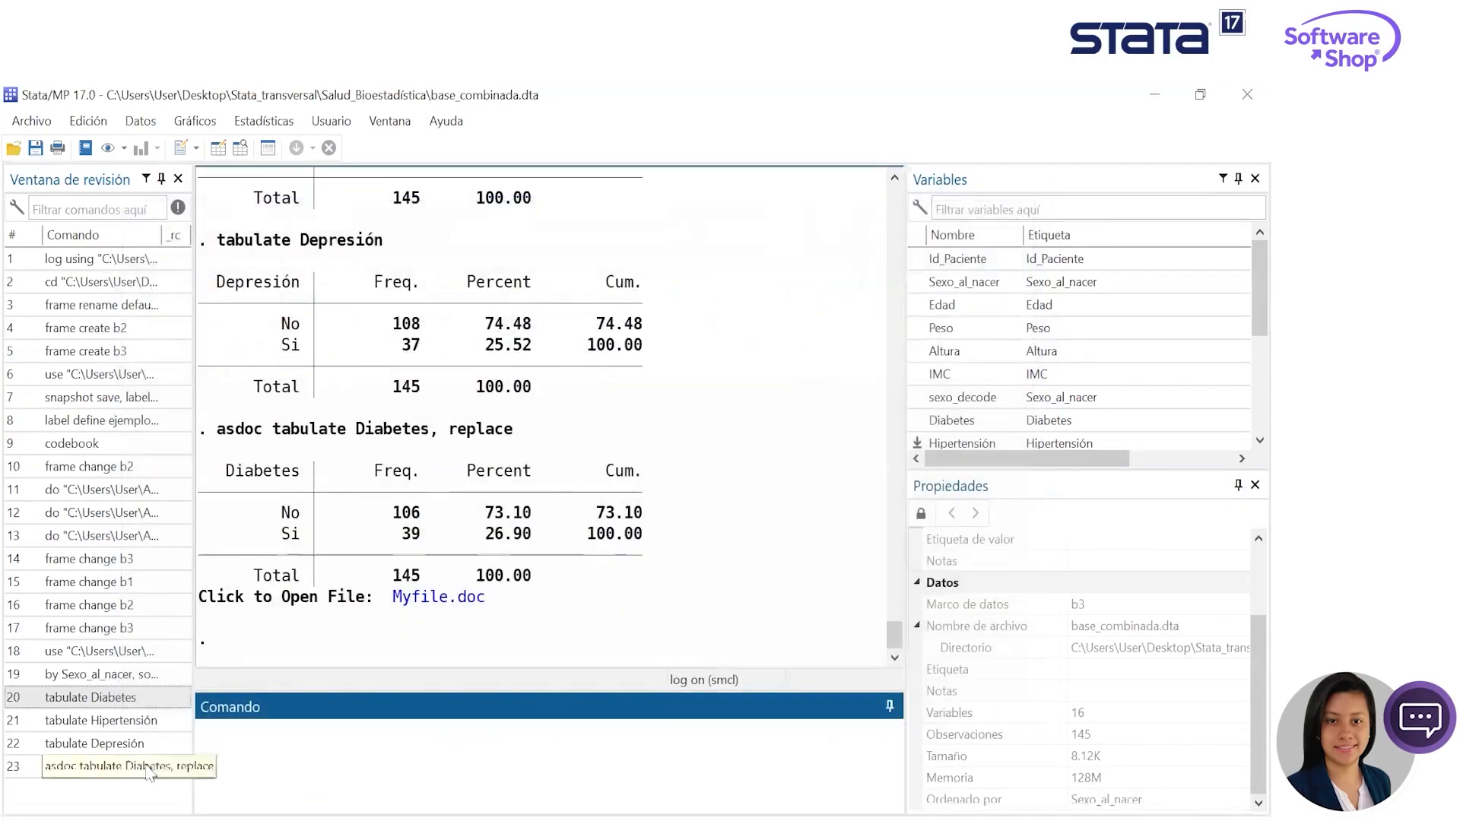
# - Recall the earlier Depresión tabulation and run it as "asdoc tabulate Depresión" to add the table to Myfile.doc
pyautogui.click(138, 721)
pyautogui.press('Down')
pyautogui.click(197, 738)
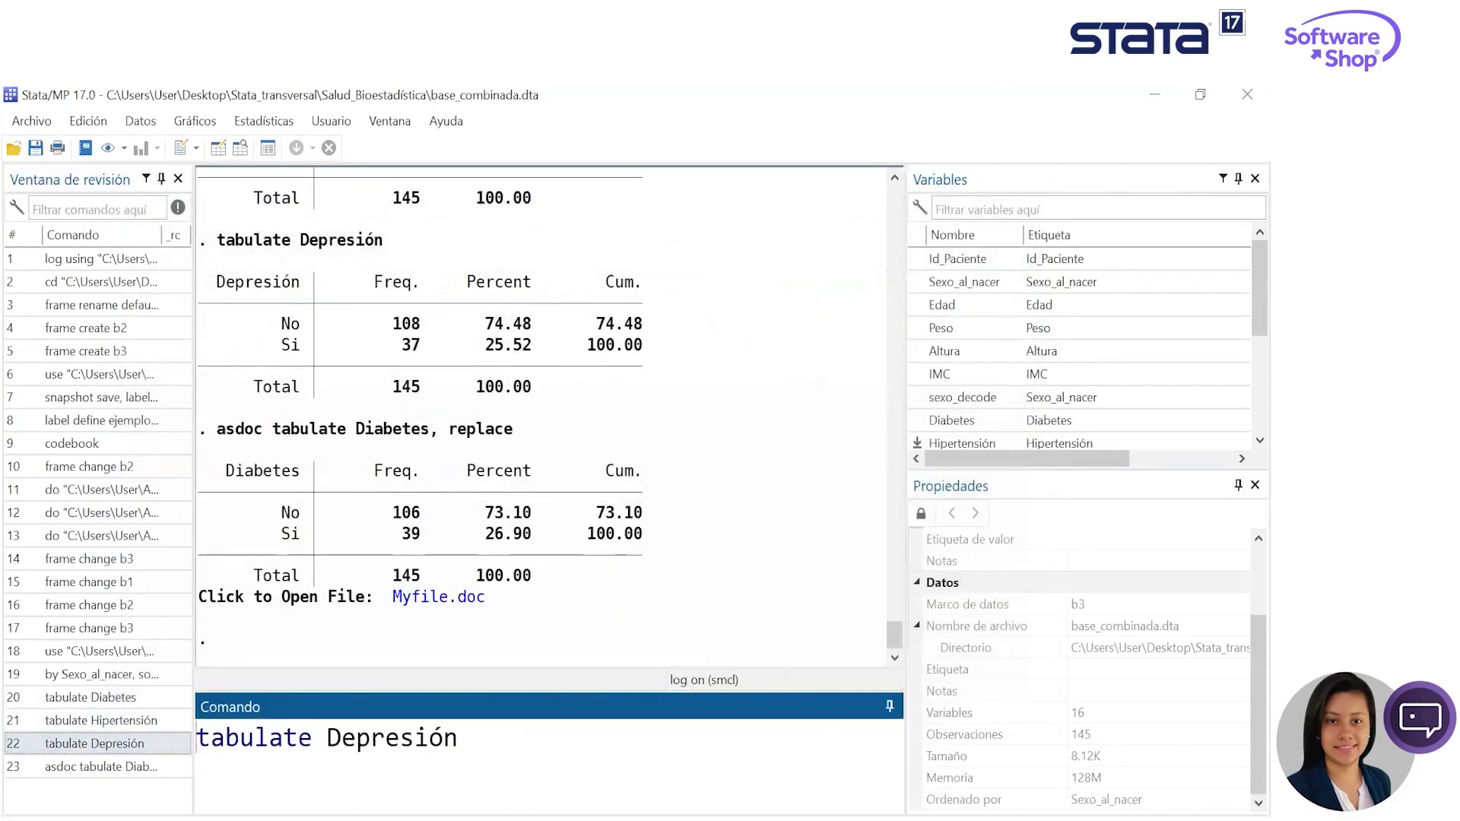
pyautogui.write('asdo')
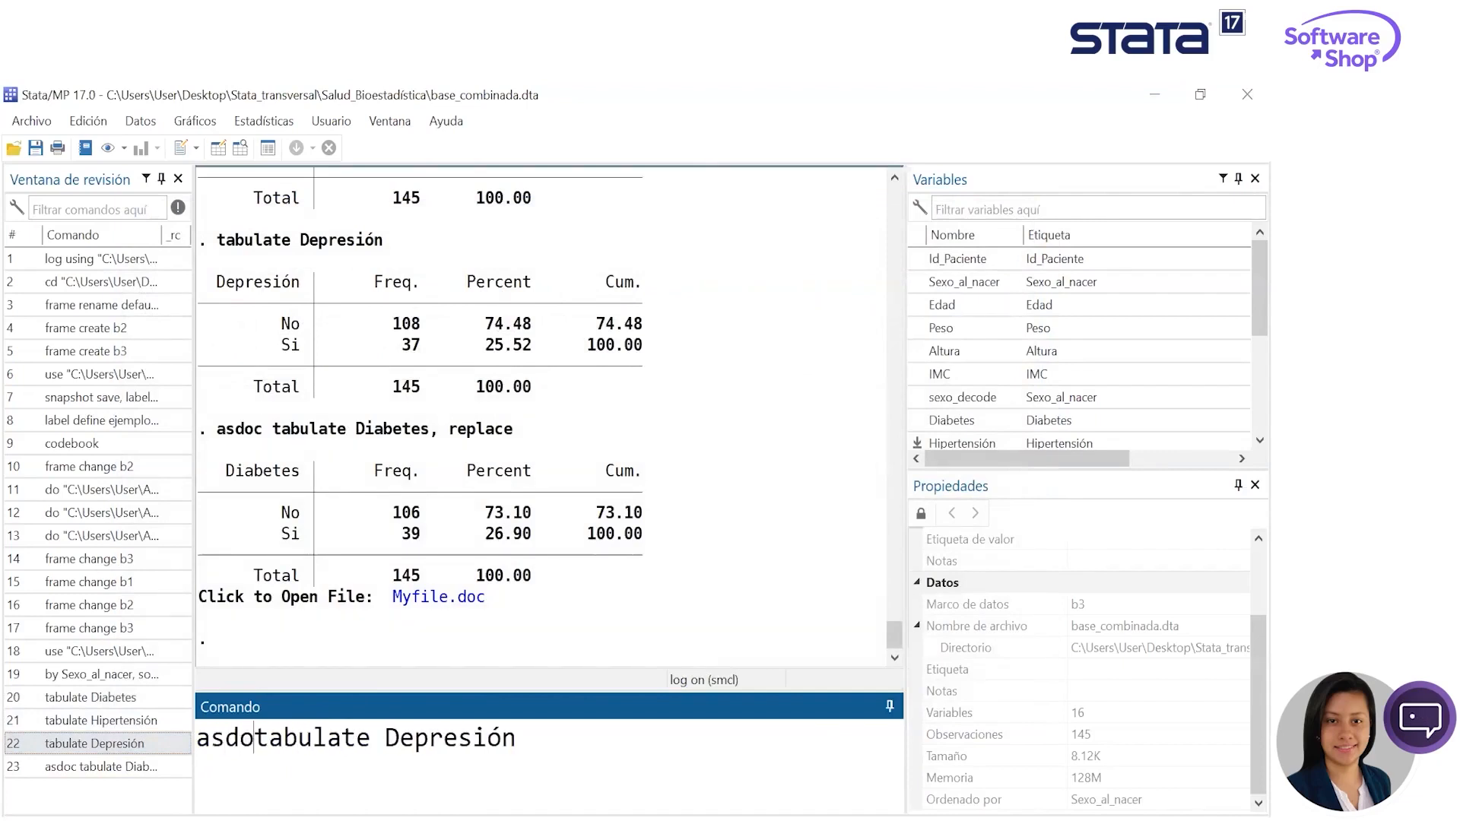
pyautogui.write('c')
pyautogui.press('Return')
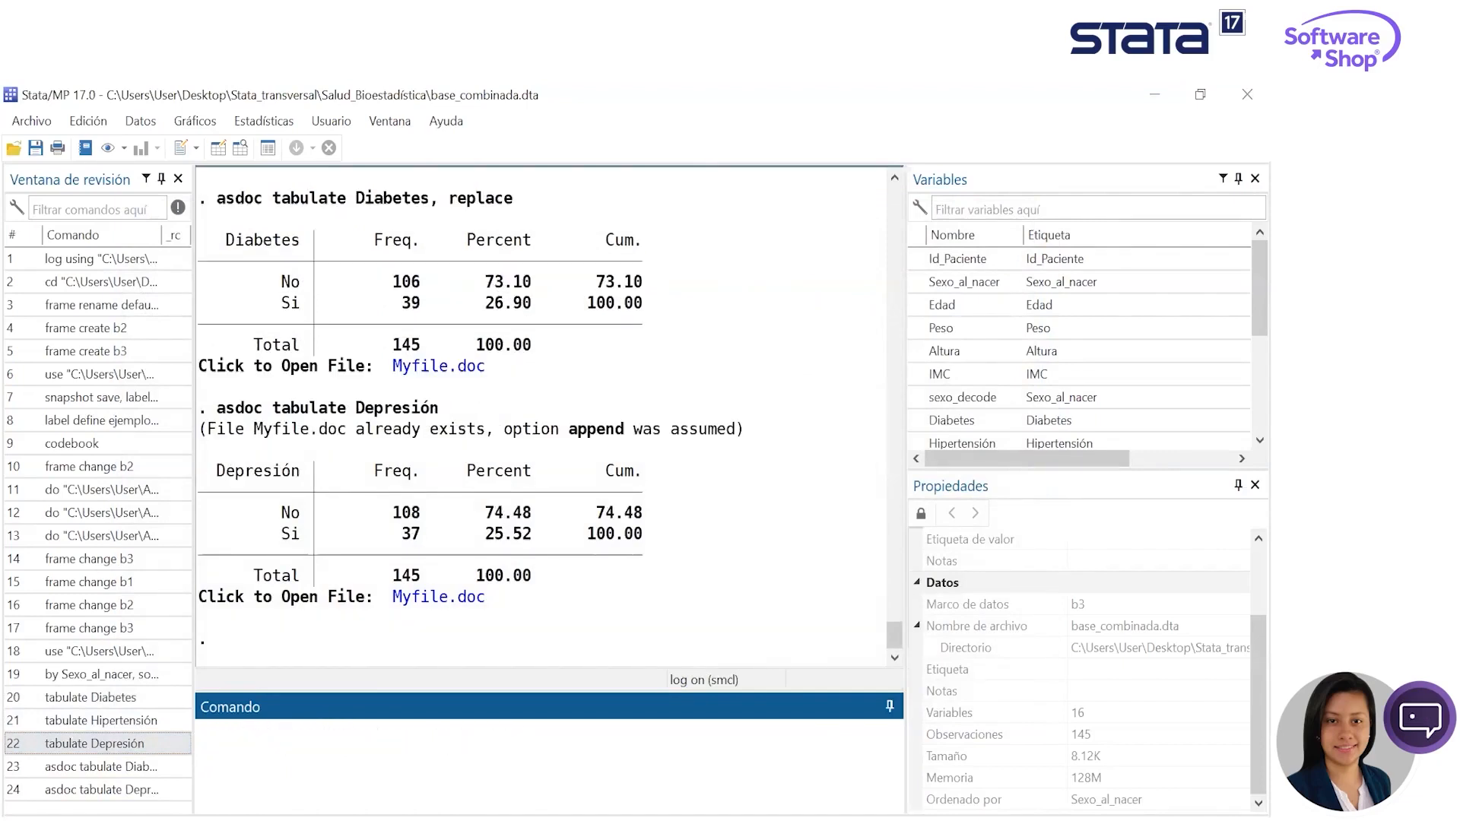
# - Recall the earlier Hipertensión tabulation and run it as "asdoc tabulate Hipertensión" to add its table to the Word file
pyautogui.click(107, 722)
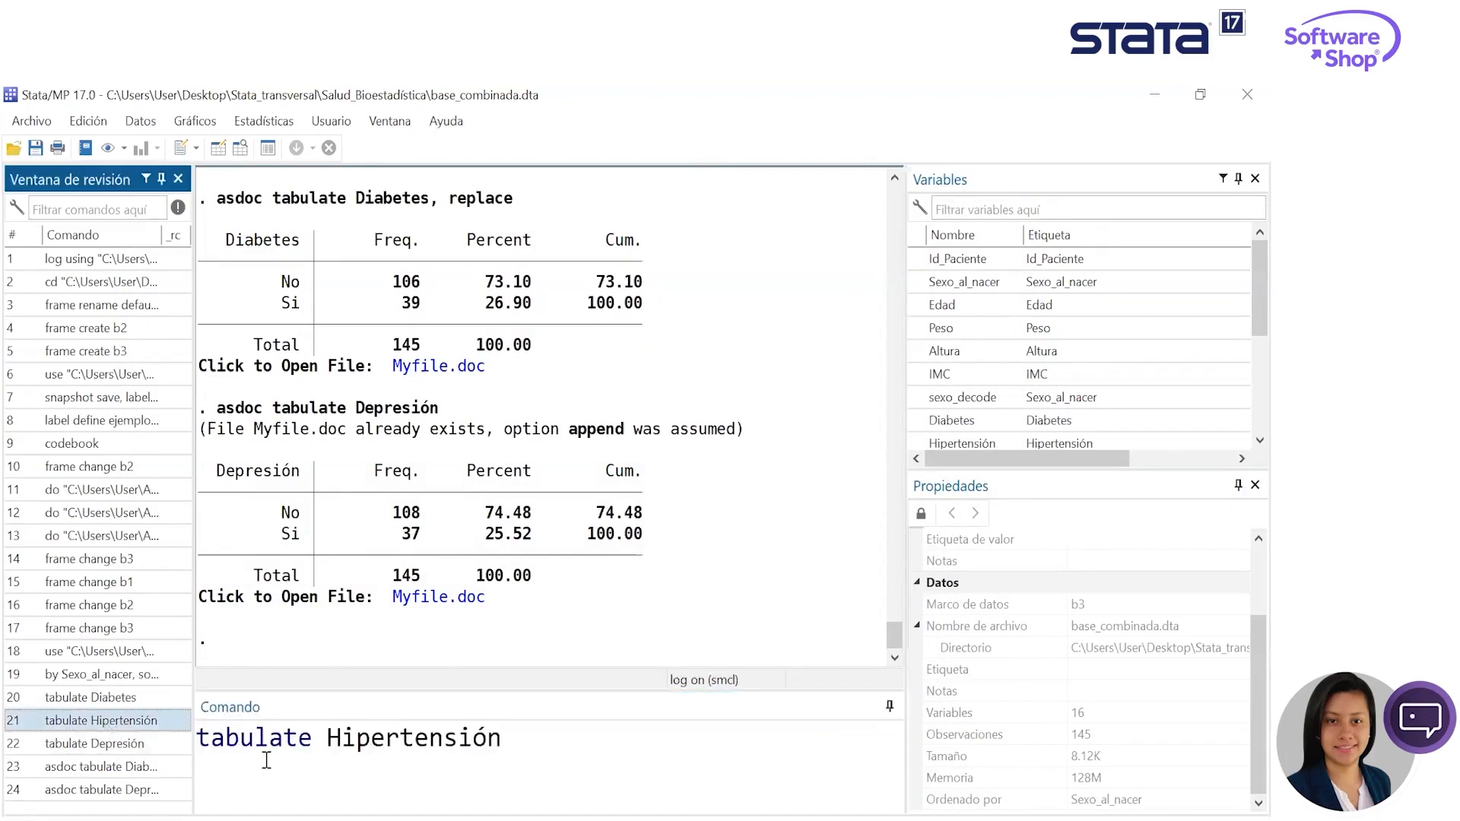
pyautogui.click(201, 734)
pyautogui.write('asdoc')
pyautogui.press('Return')
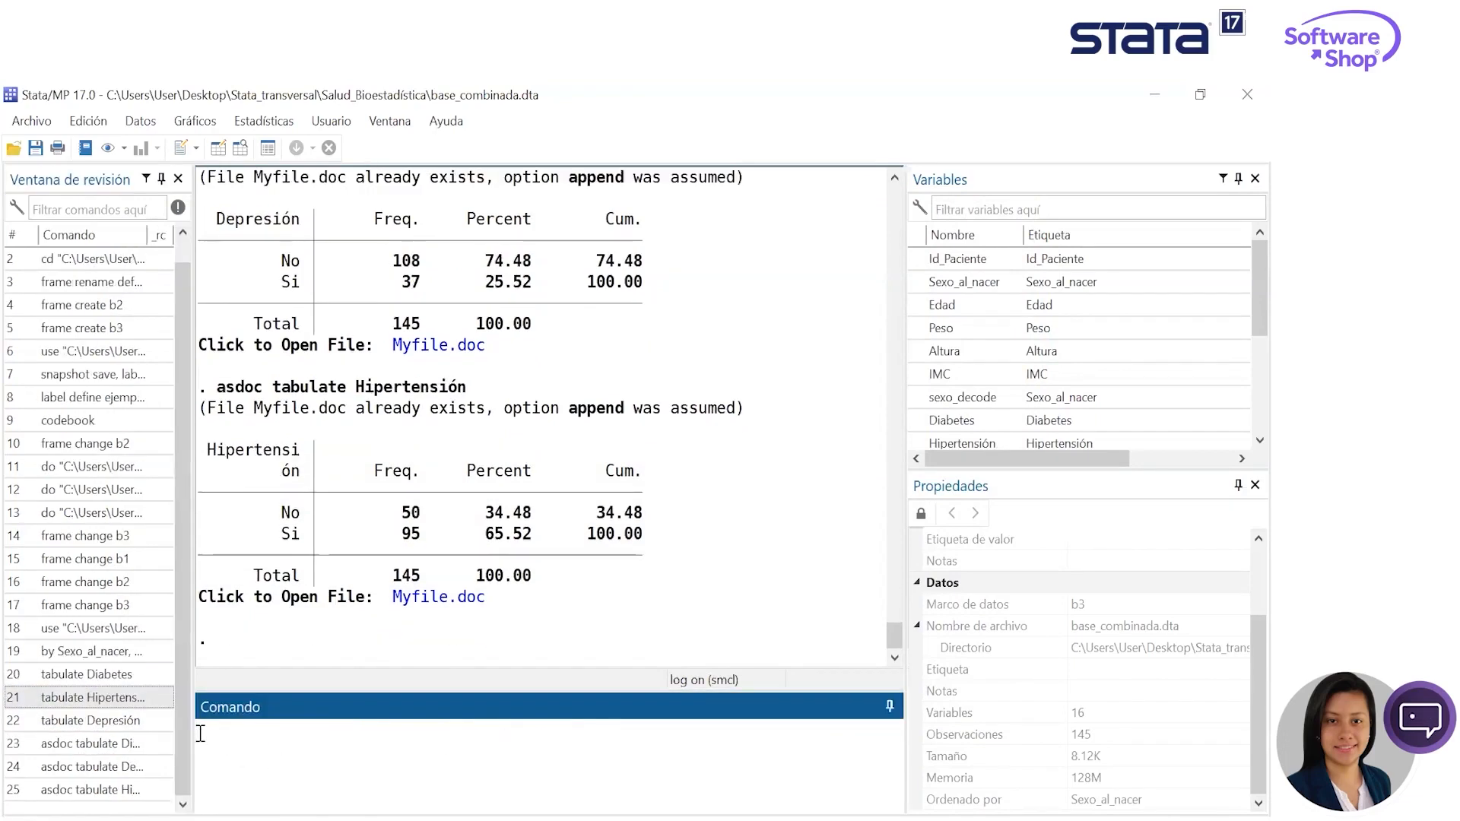
# - Open Myfile.doc, review the Diabetes, Depresión and Hipertensión tables and close the document
pyautogui.click(455, 597)
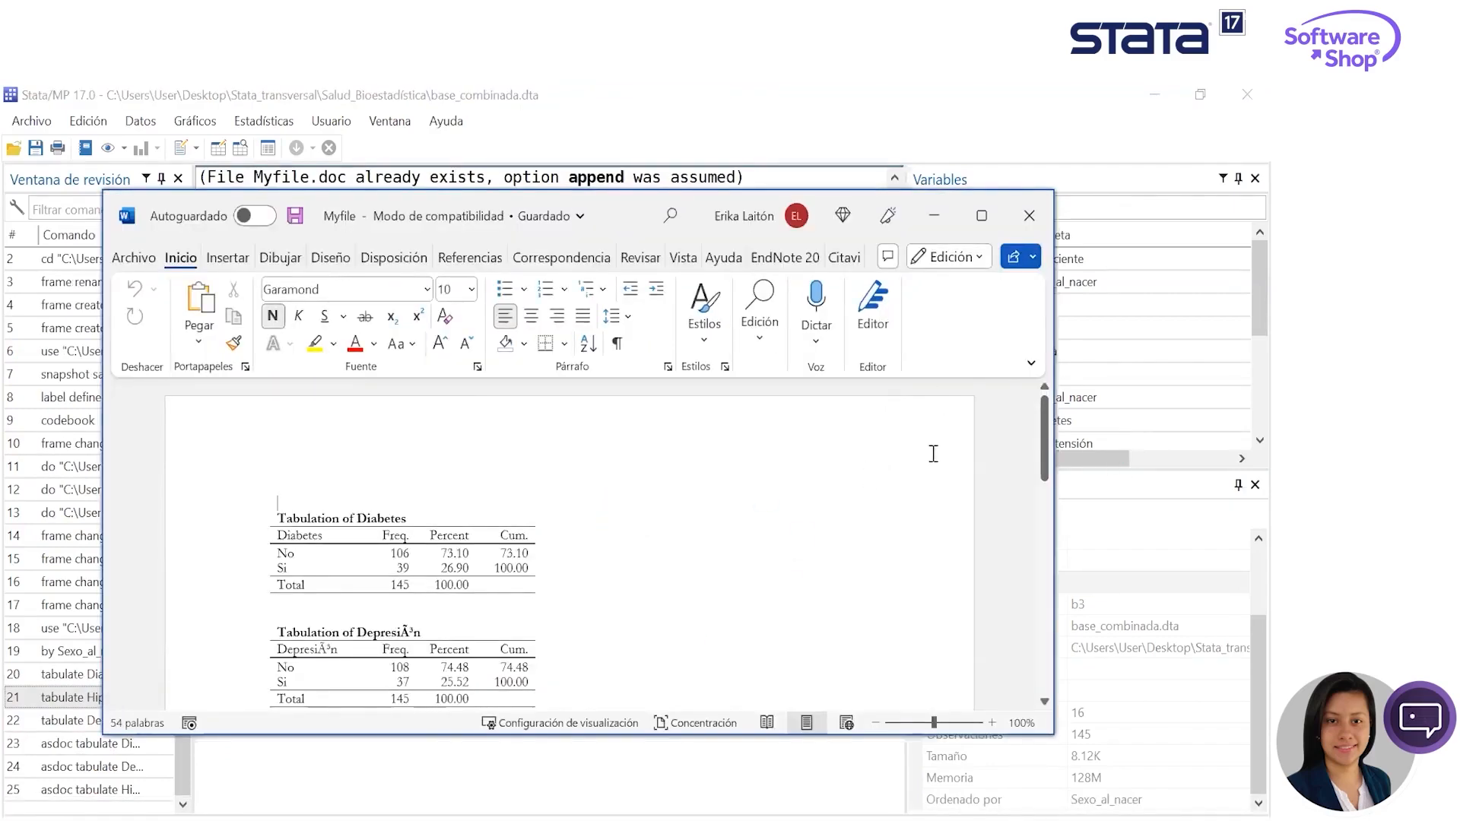
pyautogui.scroll(-5, 958, 515)
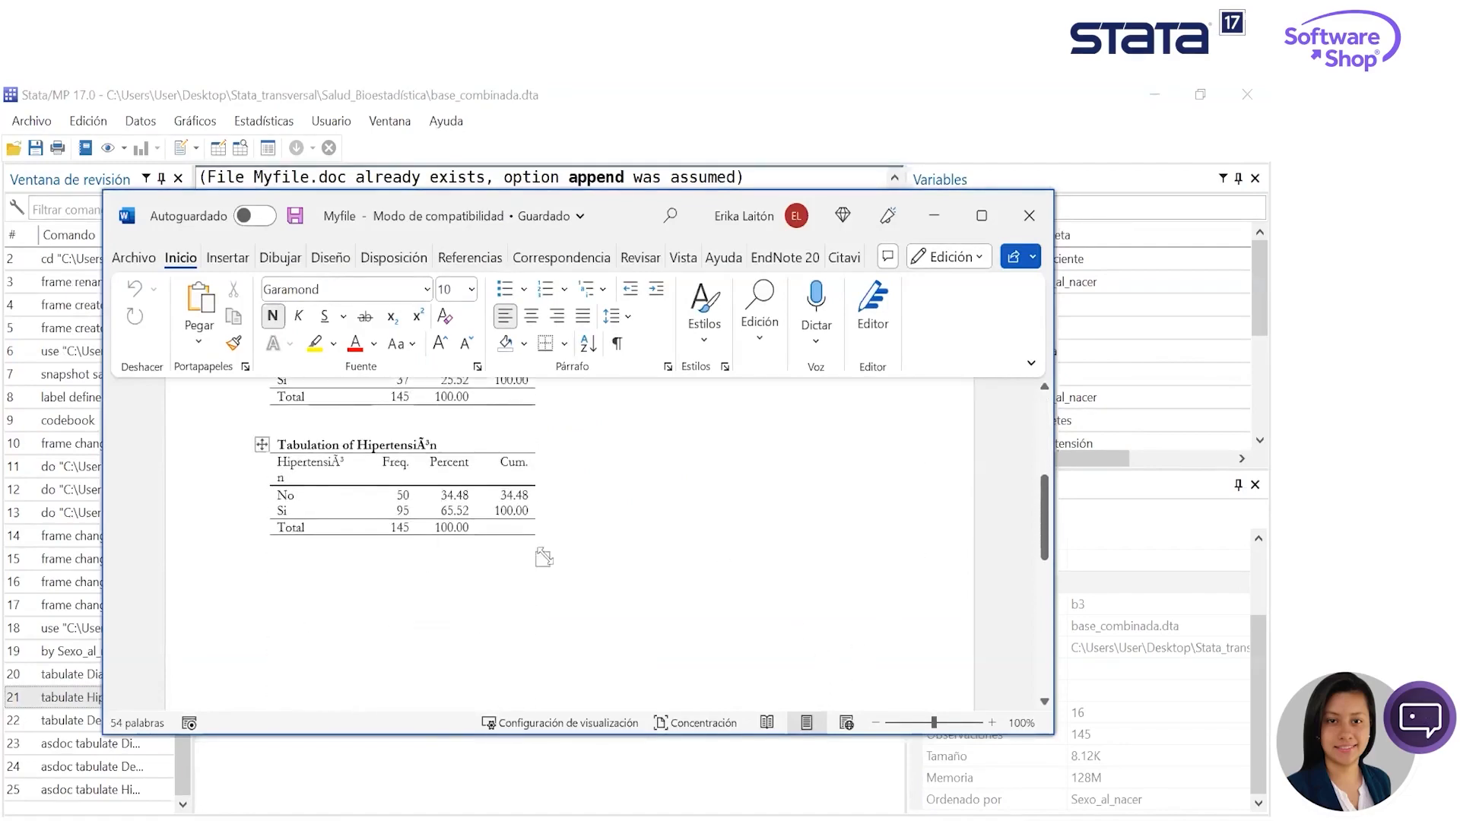
pyautogui.scroll(8, 502, 544)
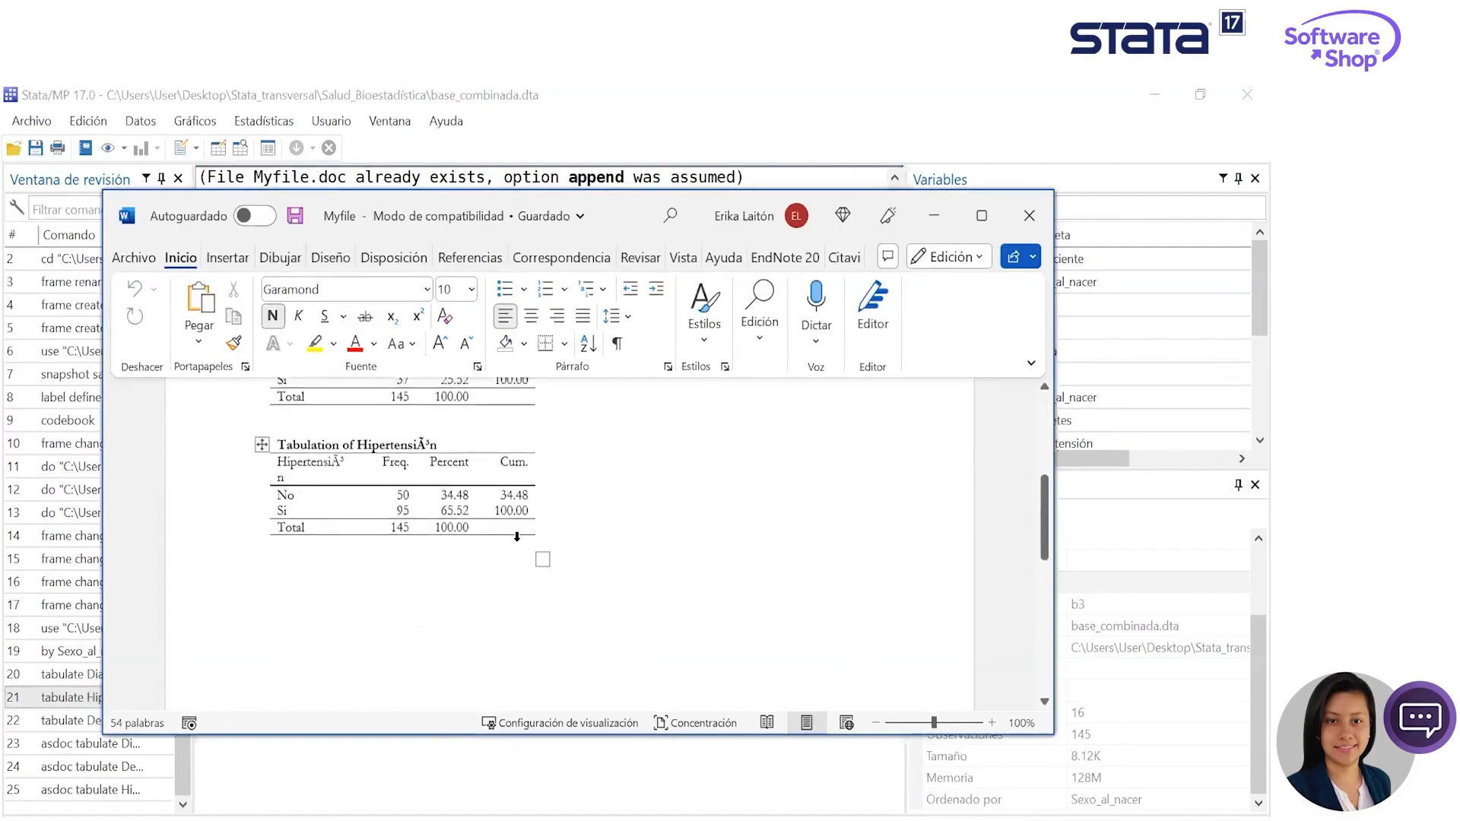
pyautogui.click(1029, 215)
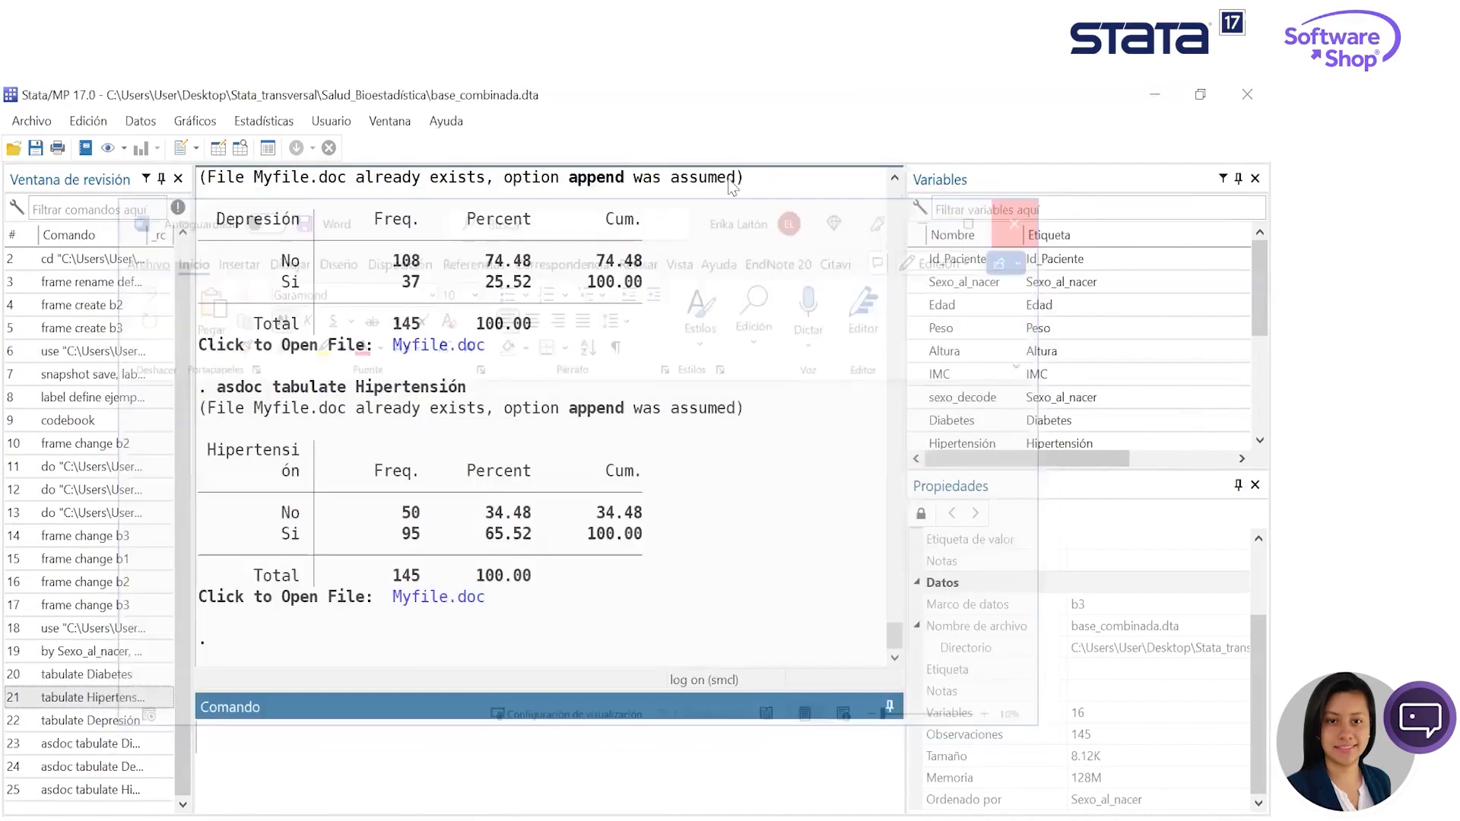
pyautogui.scroll(2, 621, 547)
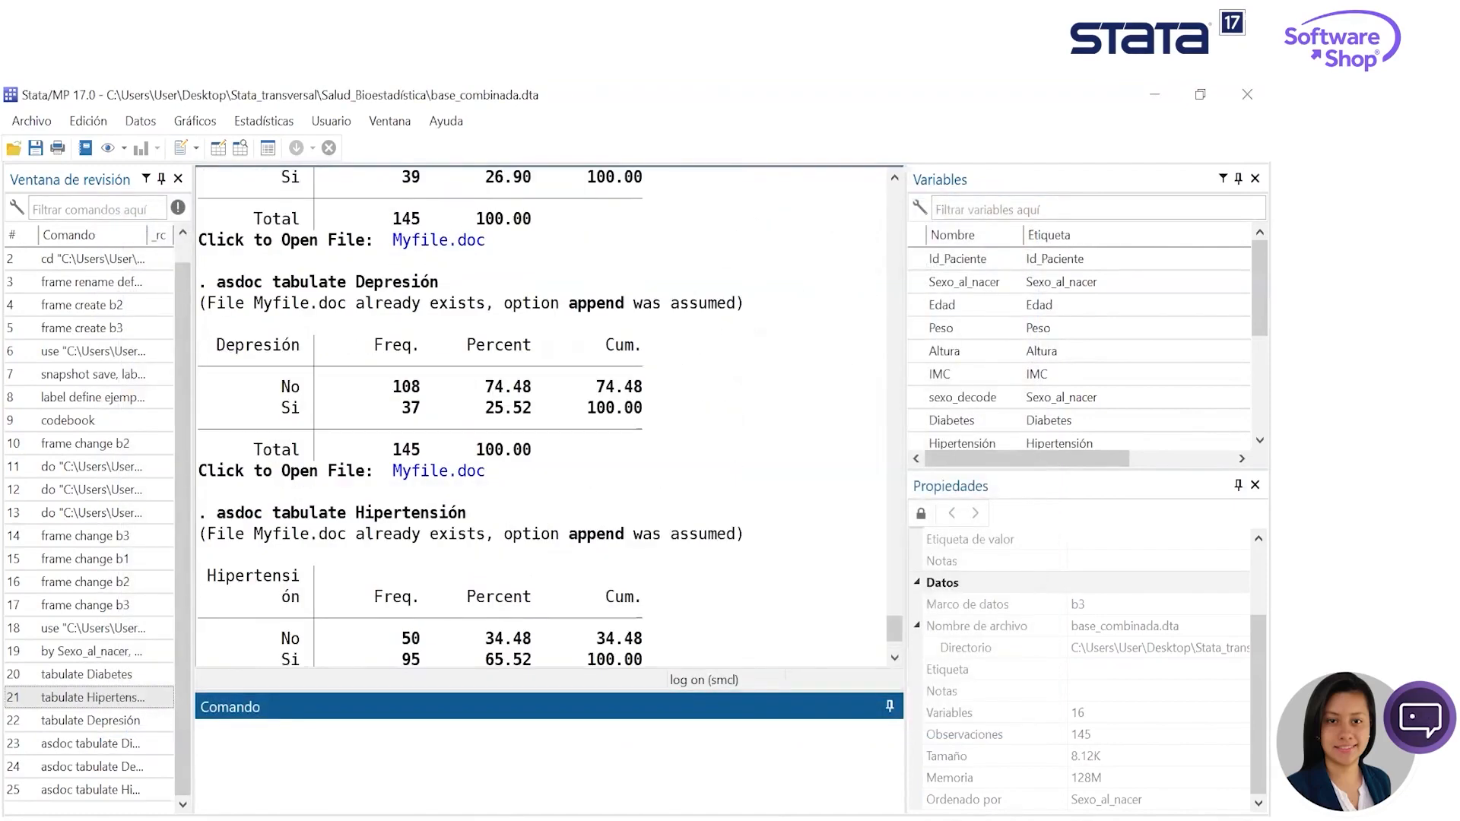
pyautogui.hotkey('alt', 'Tab')
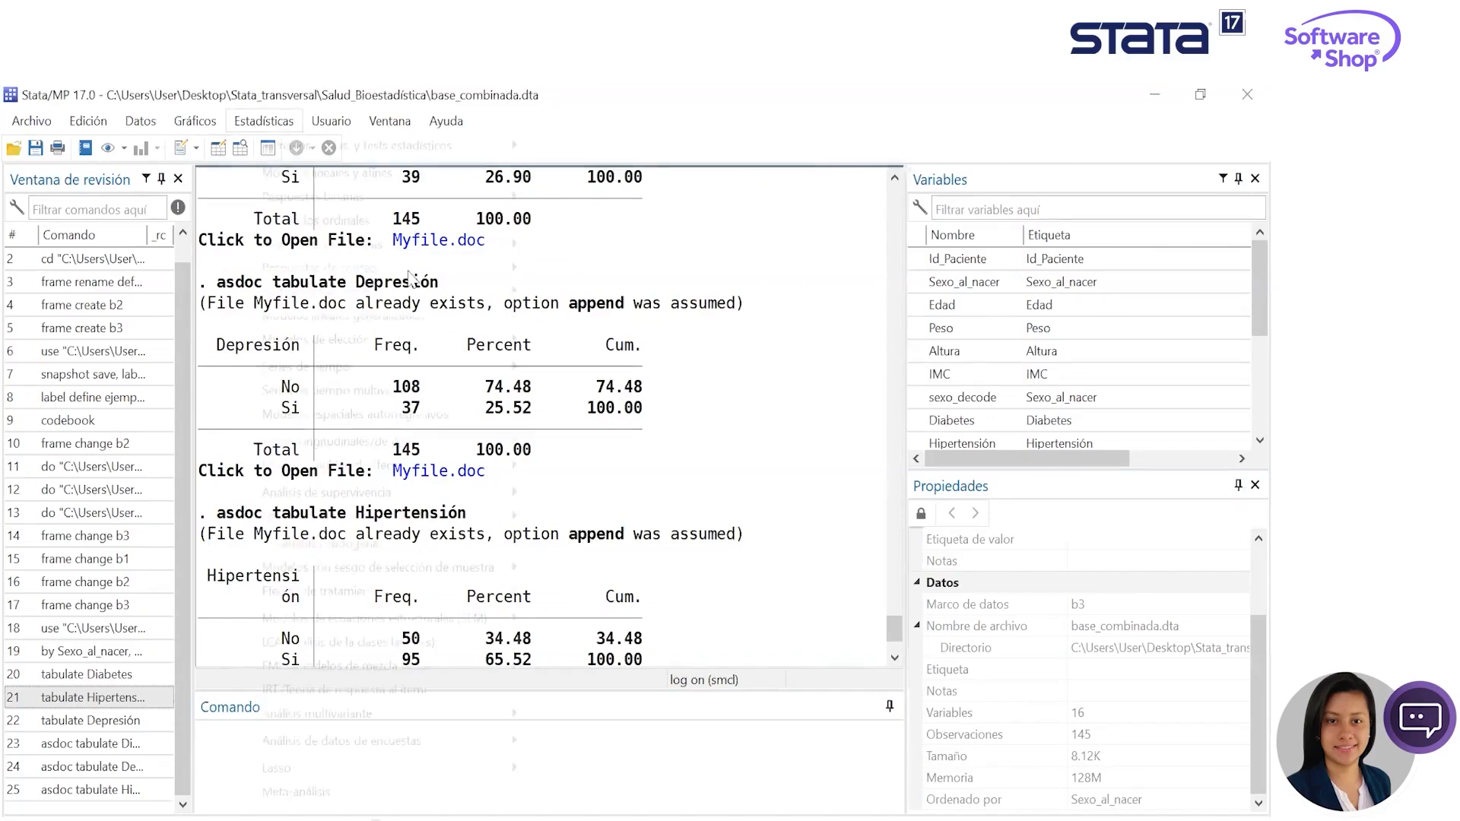
pyautogui.click(263, 121)
# - Run a duplicates report across all variables of the dataset and highlight its result row in the output
pyautogui.moveTo(132, 129)
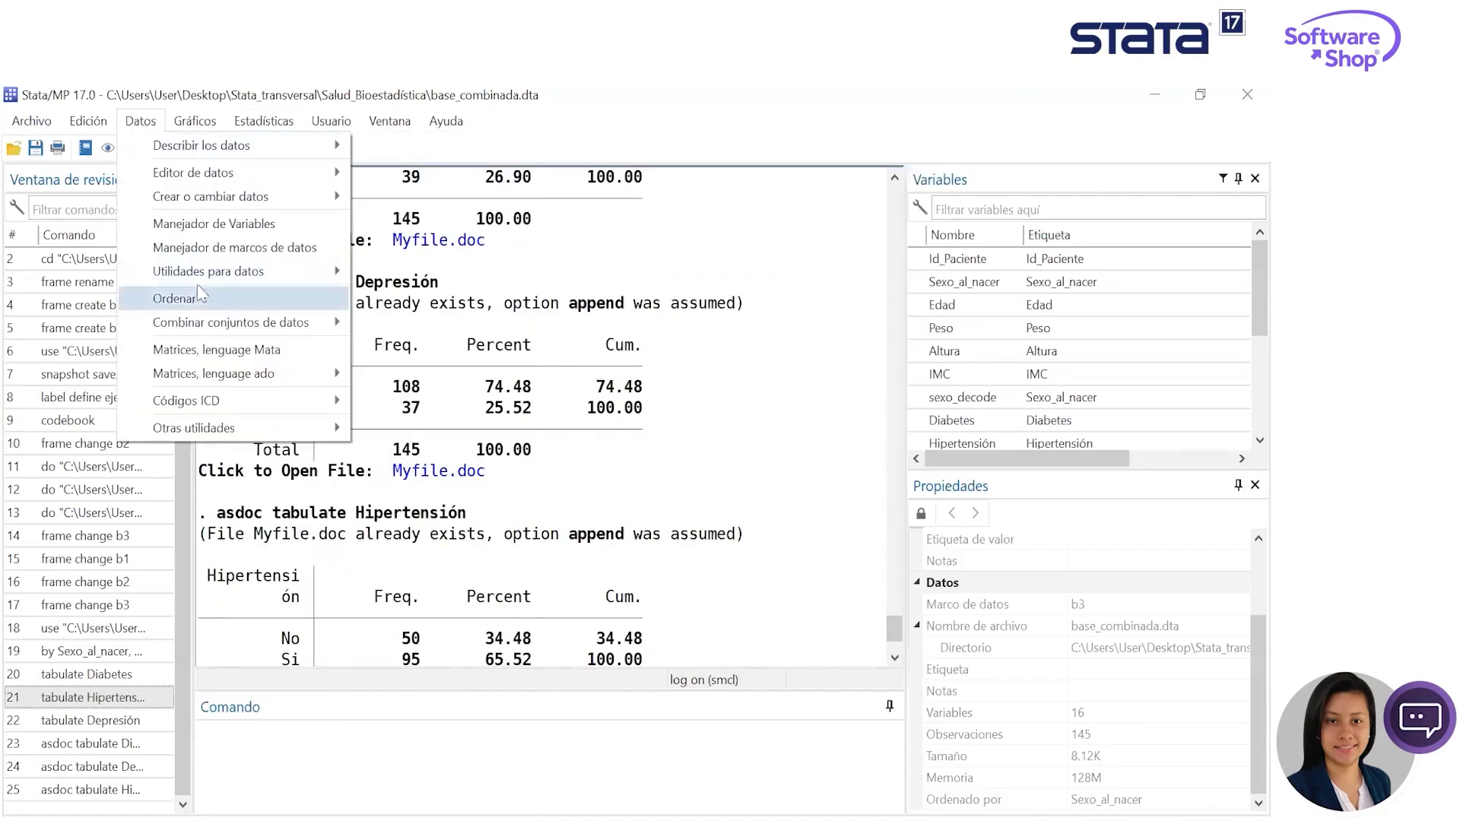
pyautogui.moveTo(334, 272)
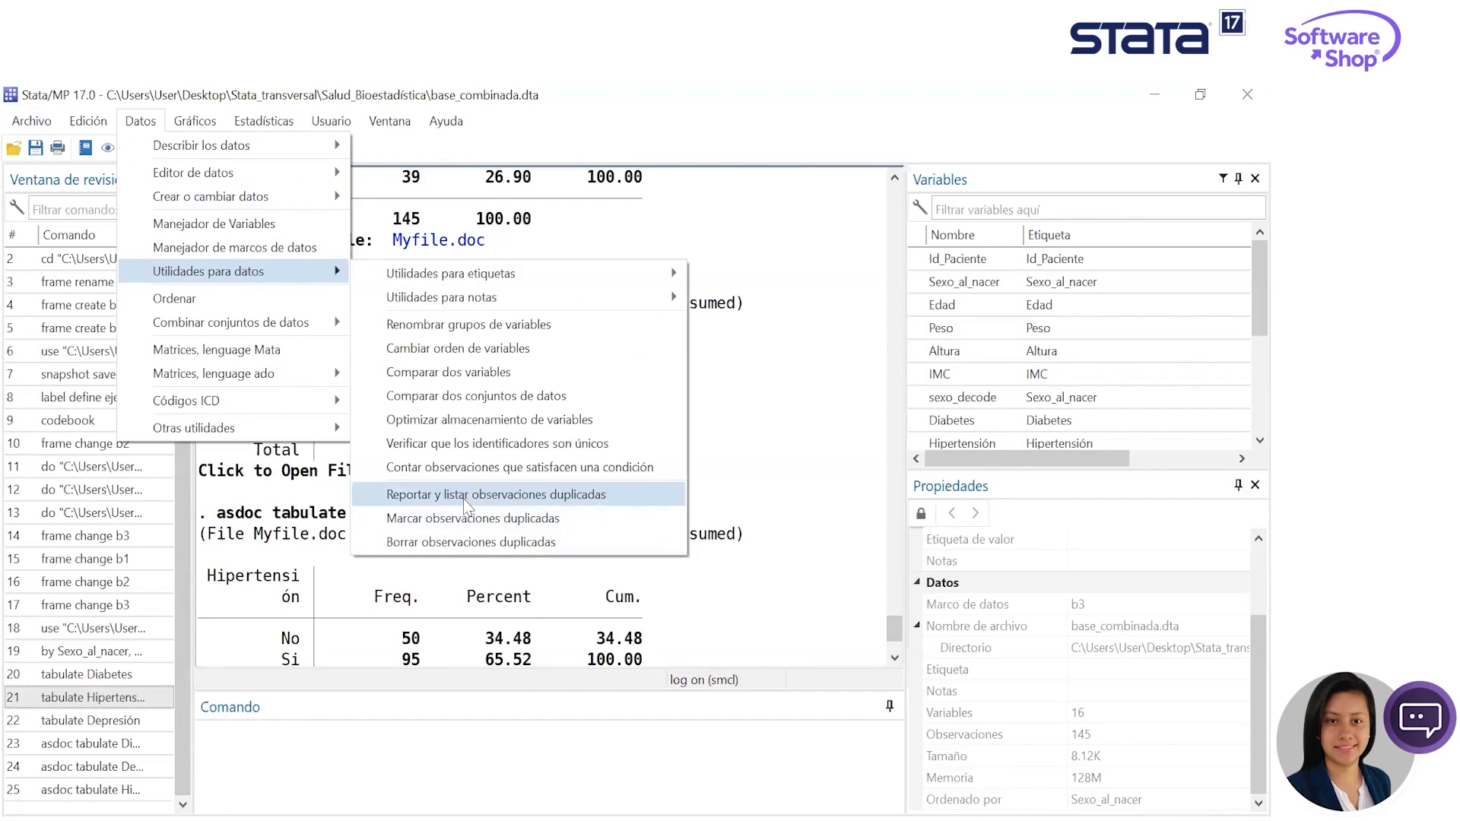
pyautogui.click(463, 499)
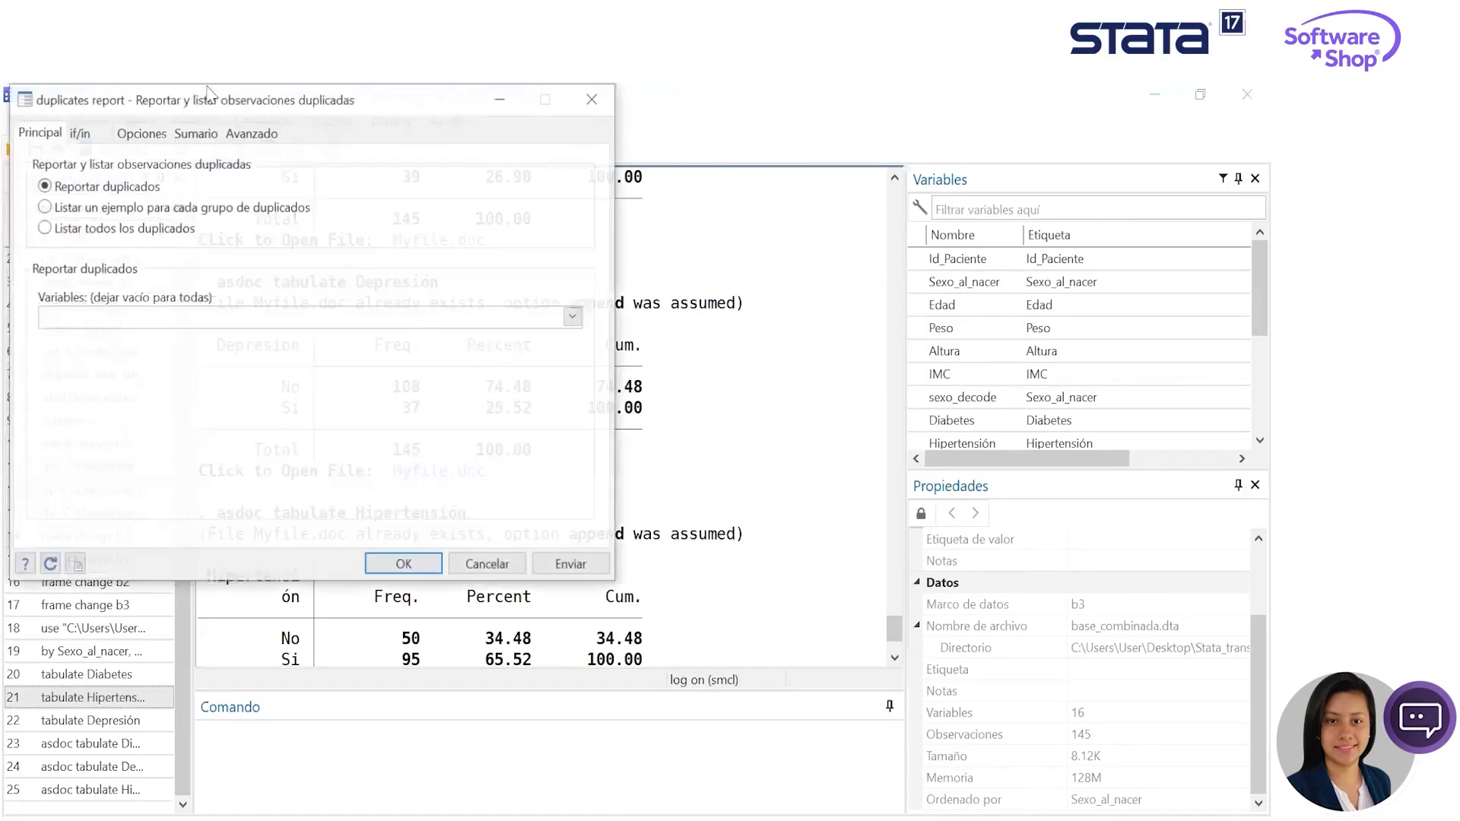
pyautogui.moveTo(210, 112); pyautogui.dragTo(498, 186)
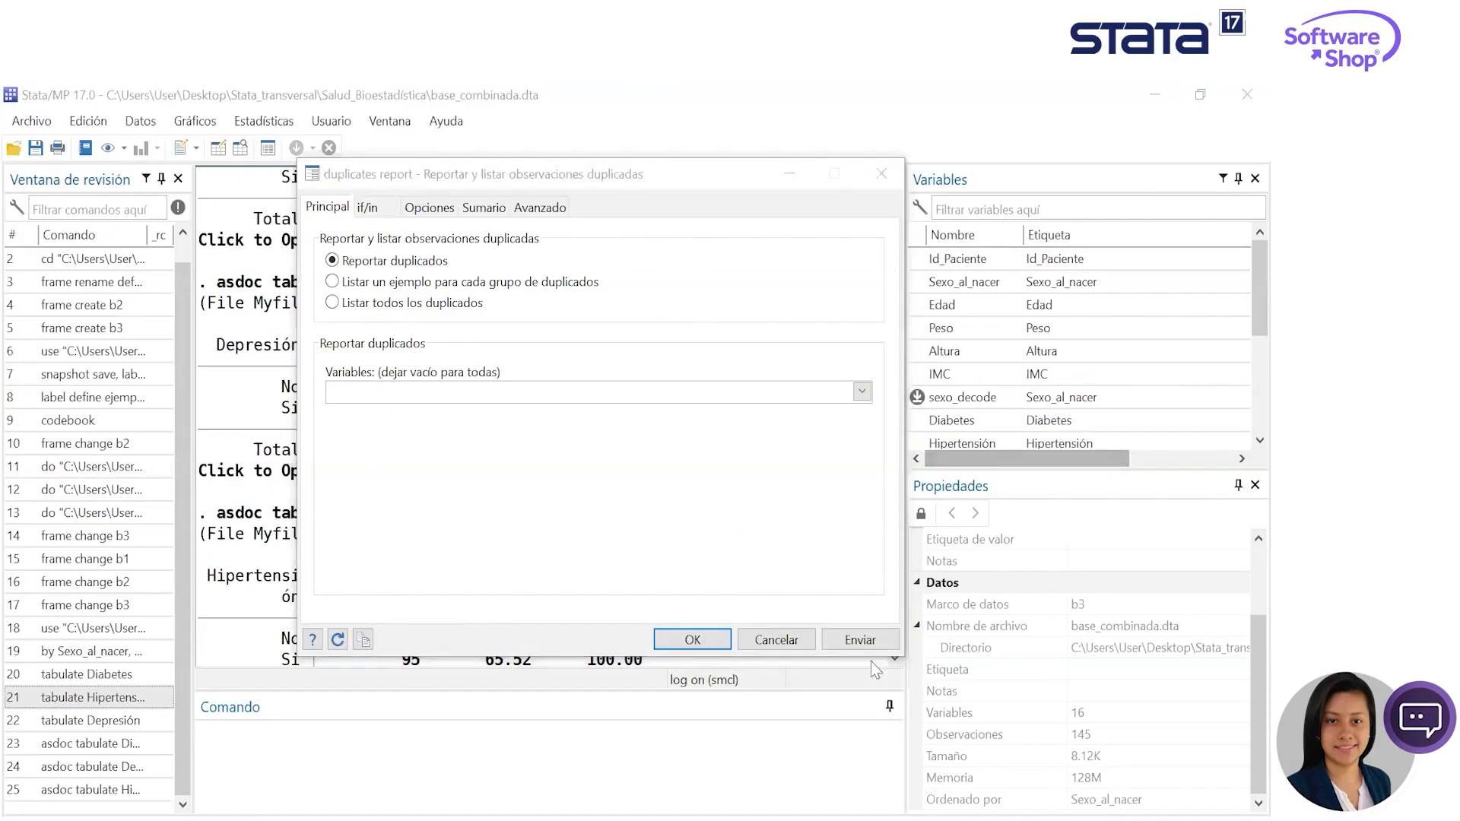
pyautogui.click(860, 639)
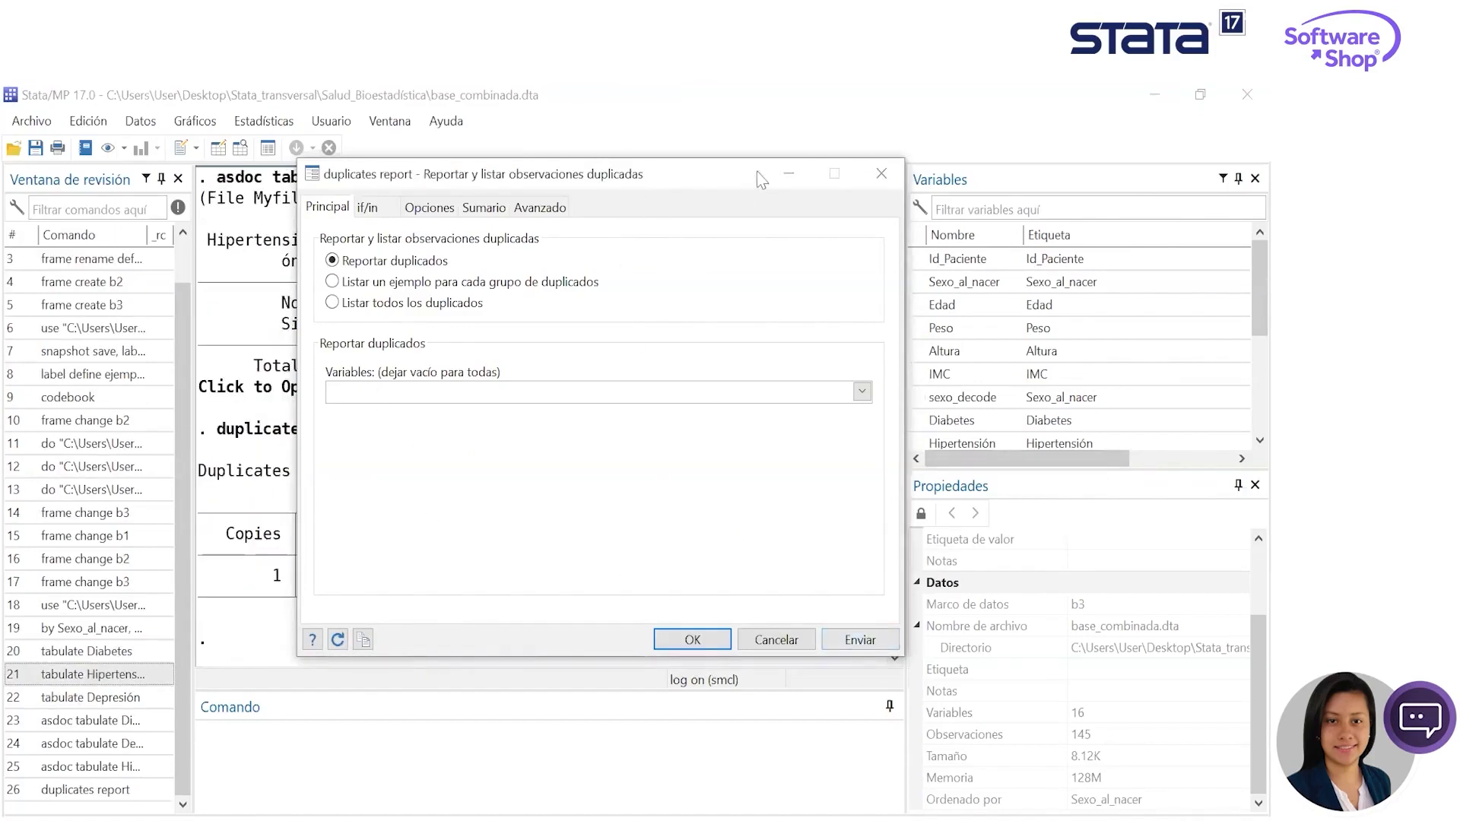
pyautogui.click(788, 173)
pyautogui.moveTo(555, 578); pyautogui.dragTo(218, 586)
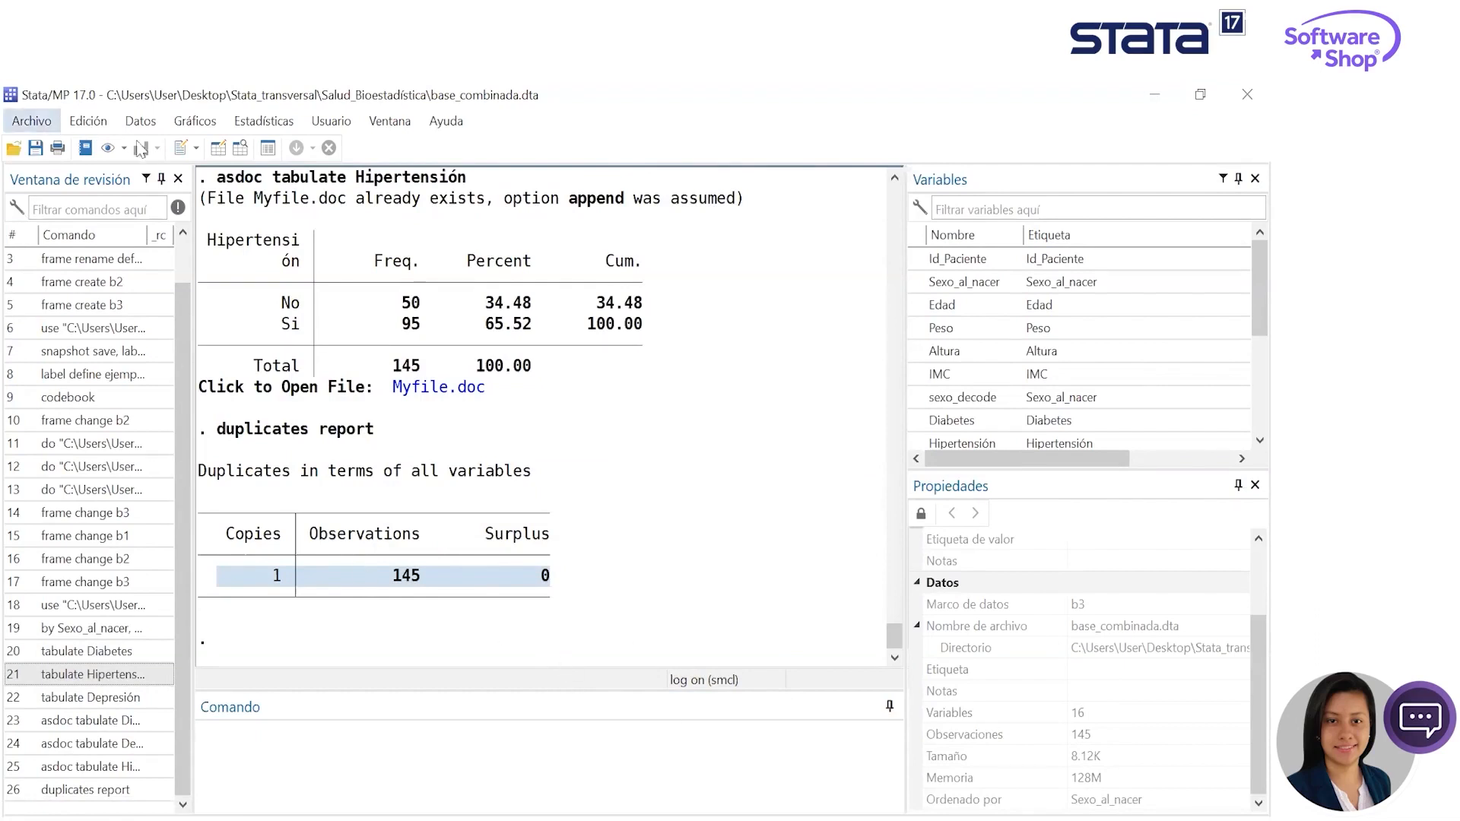
# - Run the codebook for all variables with the missing-values pattern report option enabled
pyautogui.click(150, 124)
pyautogui.moveTo(263, 148)
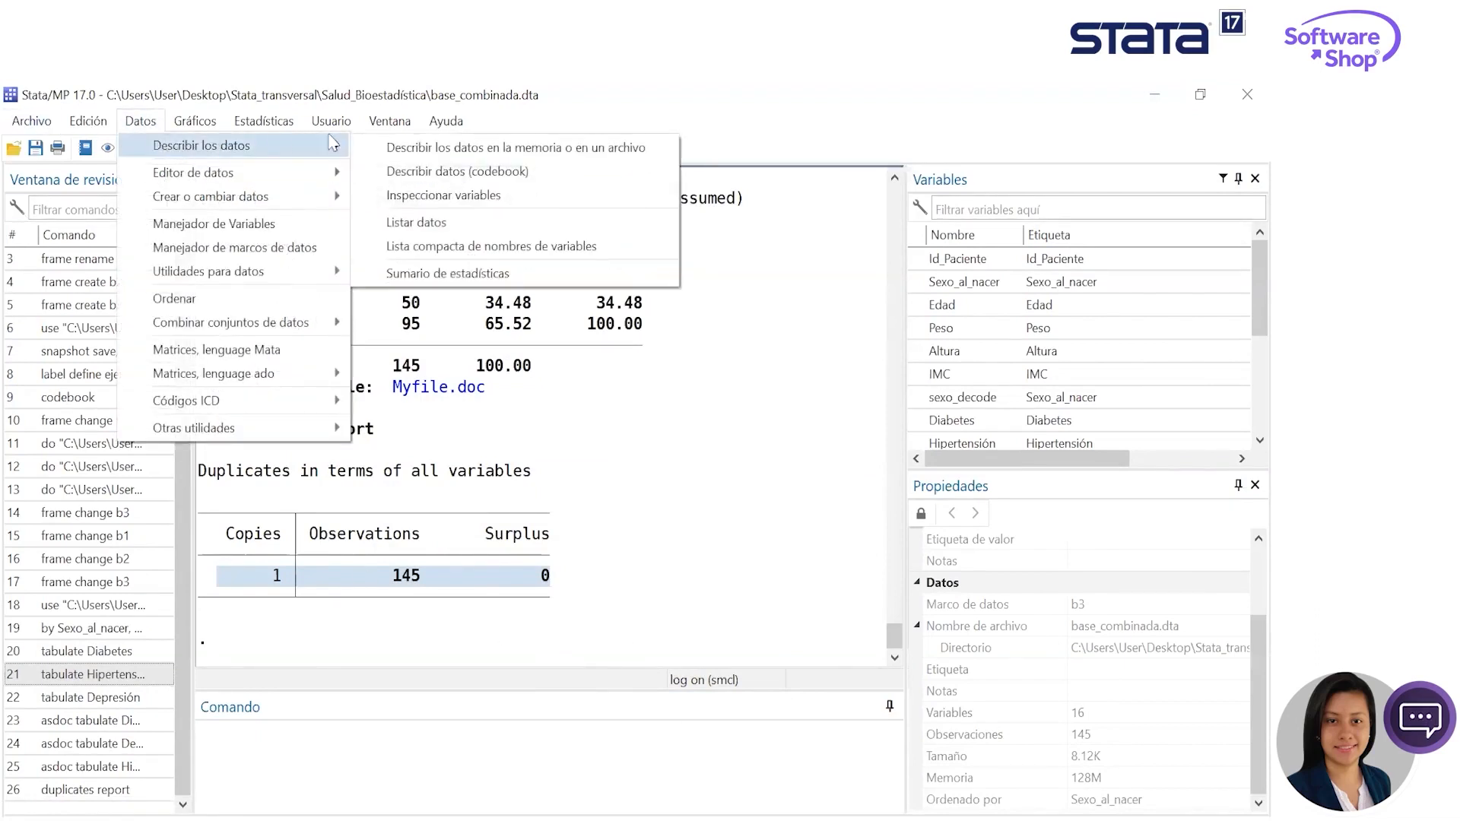
pyautogui.click(463, 173)
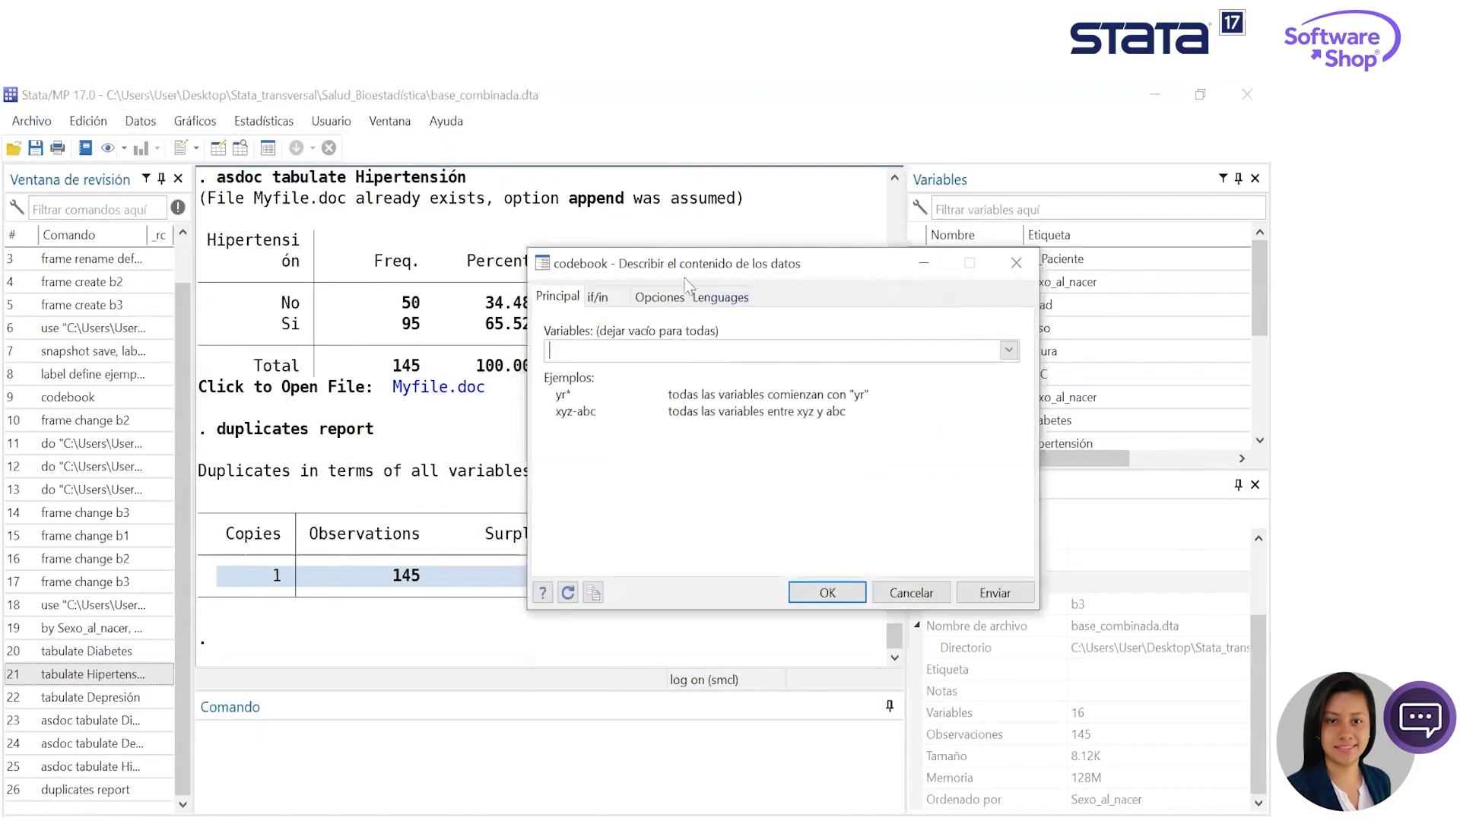
pyautogui.click(879, 329)
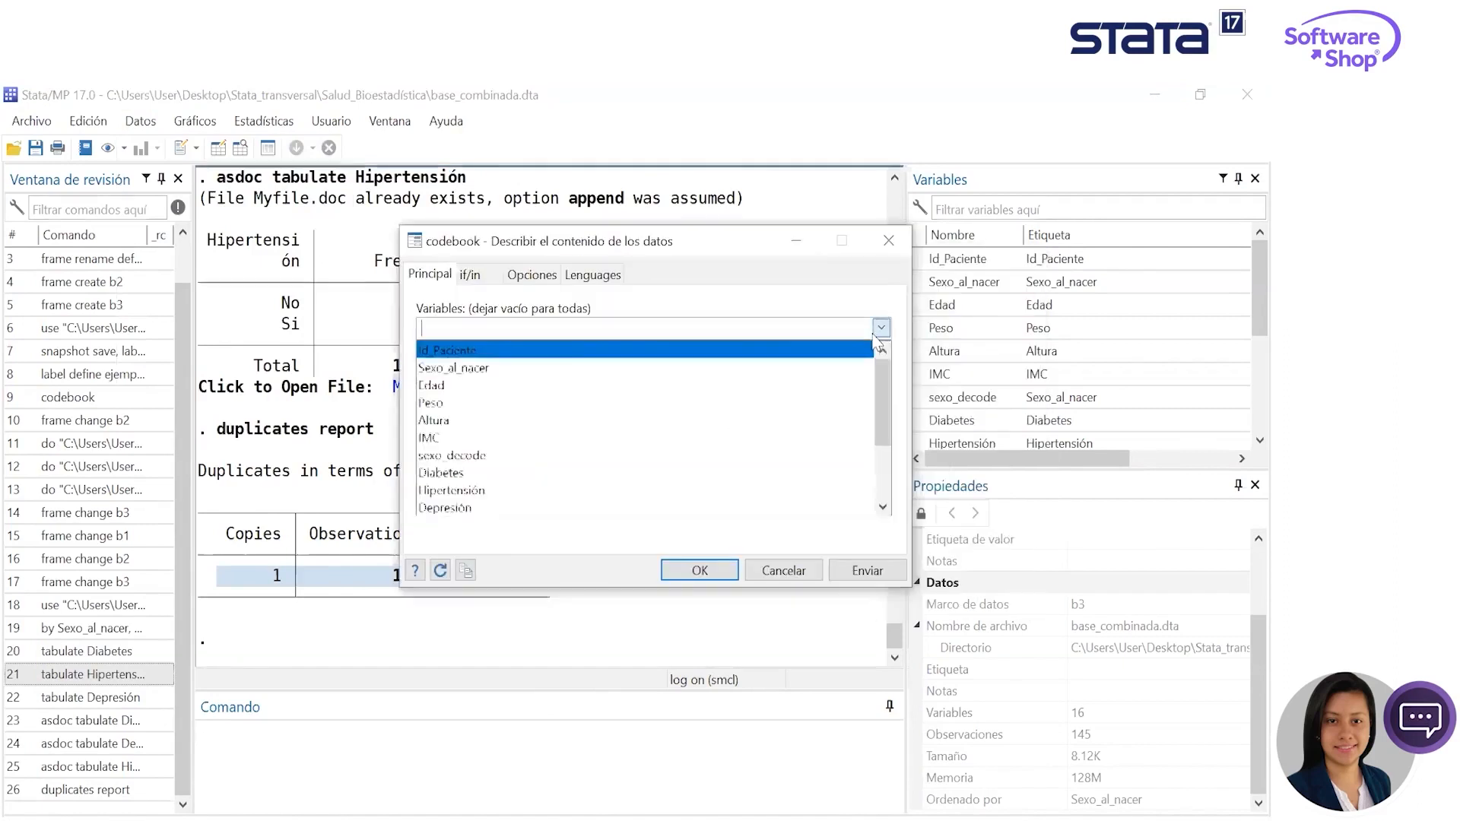
pyautogui.click(521, 286)
pyautogui.click(530, 275)
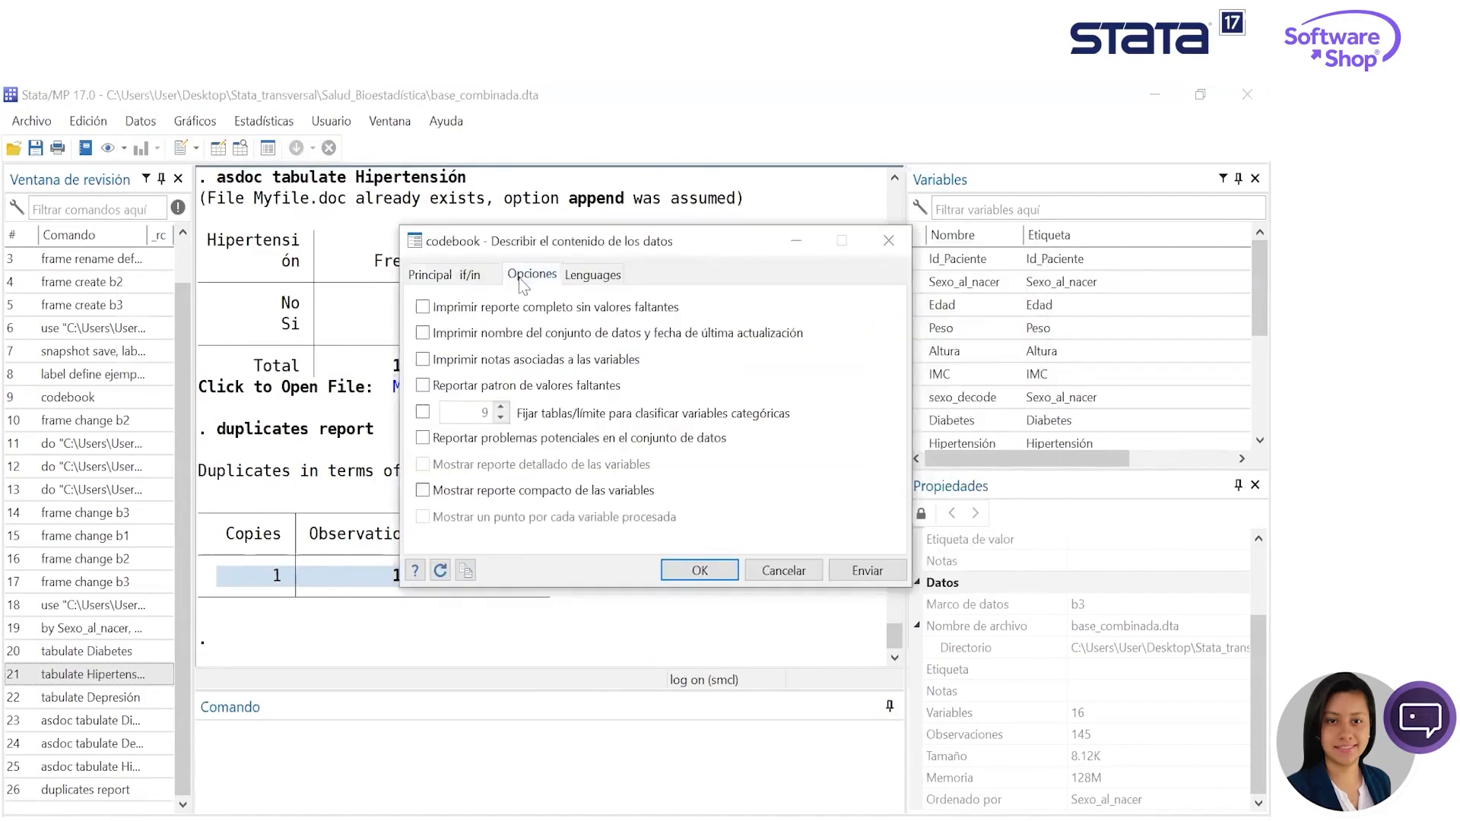
pyautogui.click(438, 390)
pyautogui.click(866, 570)
pyautogui.click(804, 244)
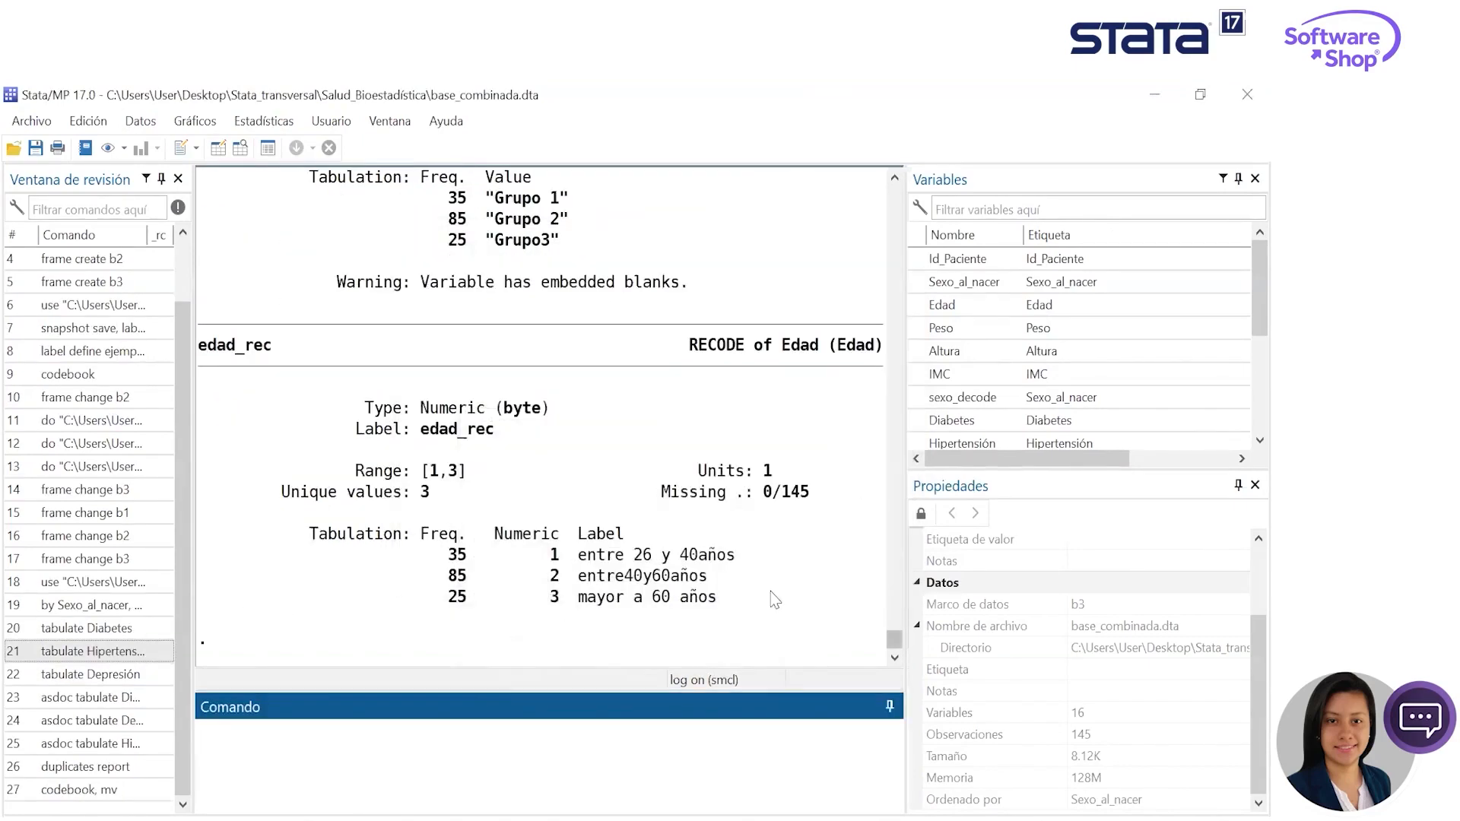
# - Review the codebook output, checking the missing values of each variable from edad_rec back to Id_Paciente
pyautogui.scroll(10, 768, 426)
pyautogui.scroll(15, 772, 385)
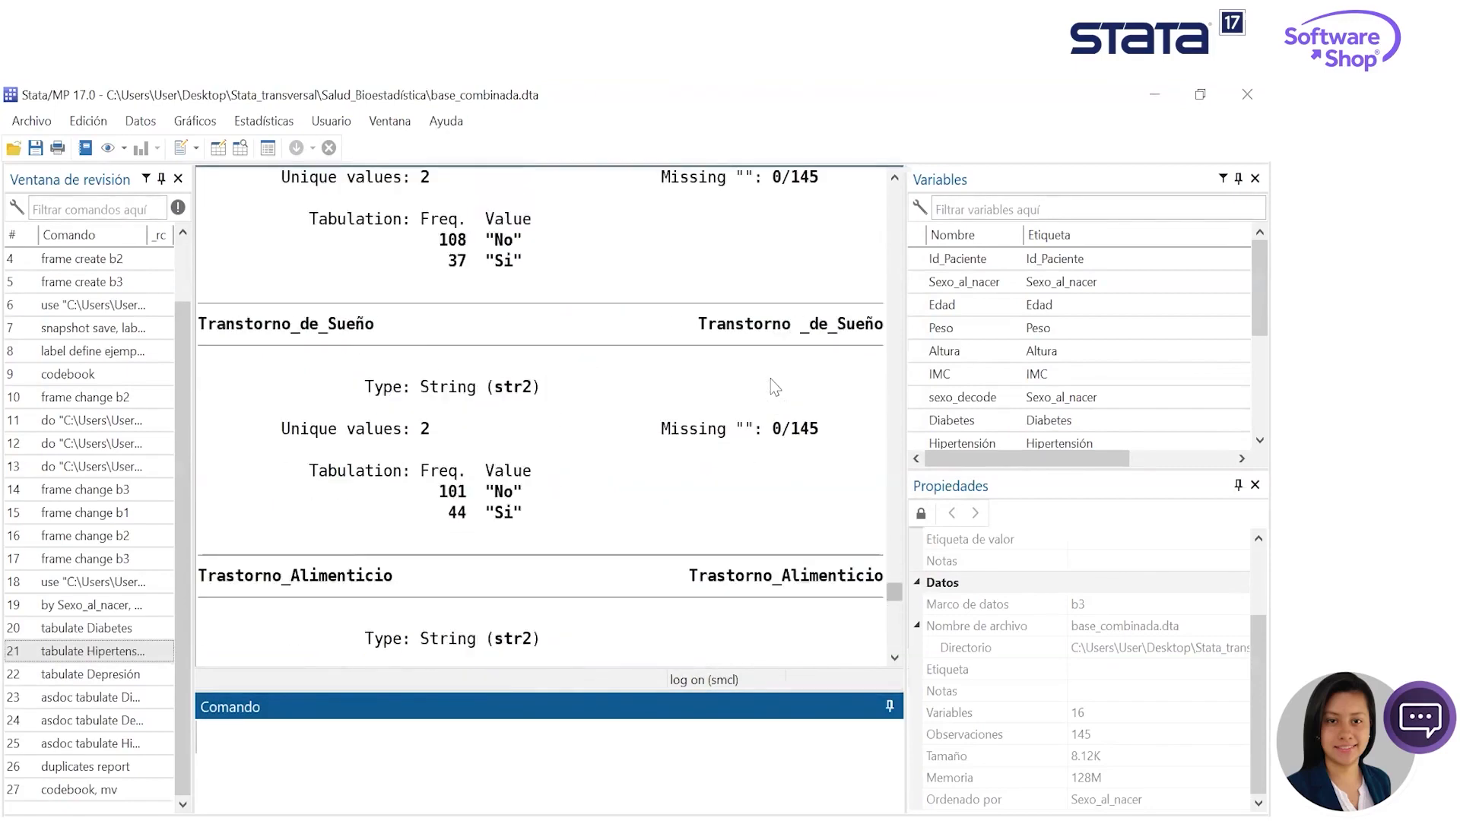
pyautogui.scroll(12, 770, 384)
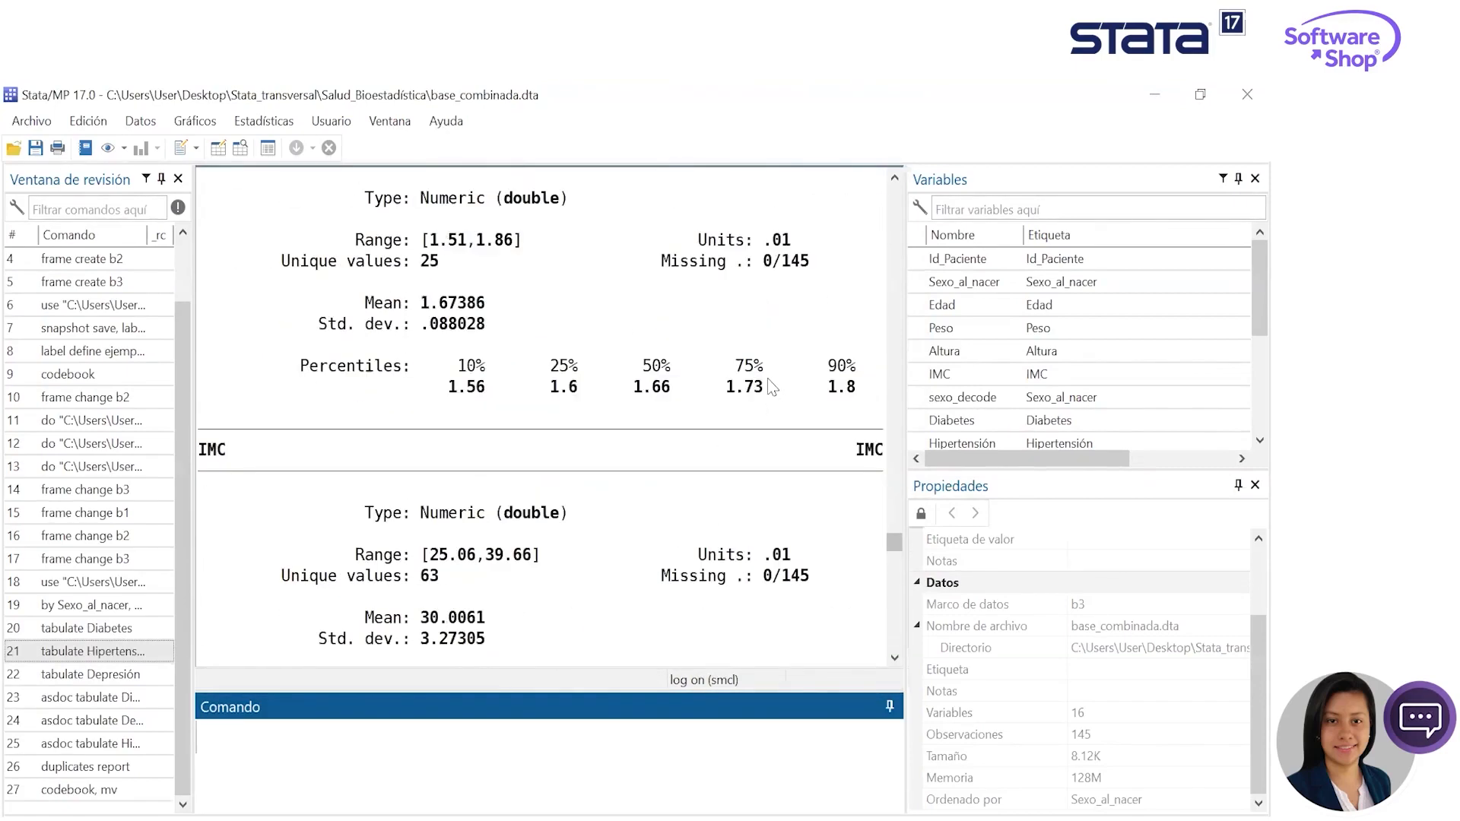
pyautogui.scroll(15, 554, 399)
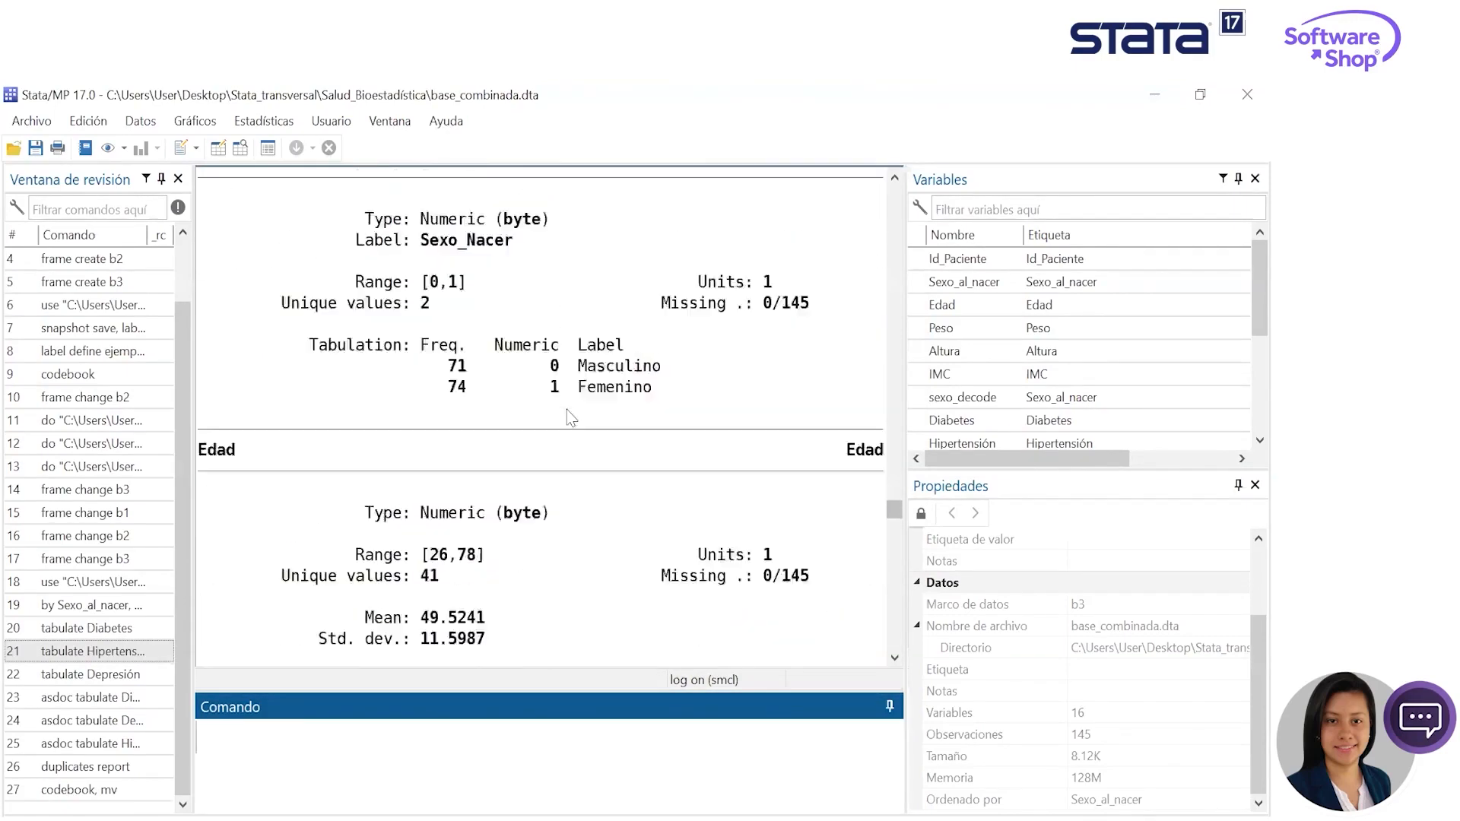
pyautogui.scroll(-3, 517, 486)
pyautogui.scroll(-4, 517, 490)
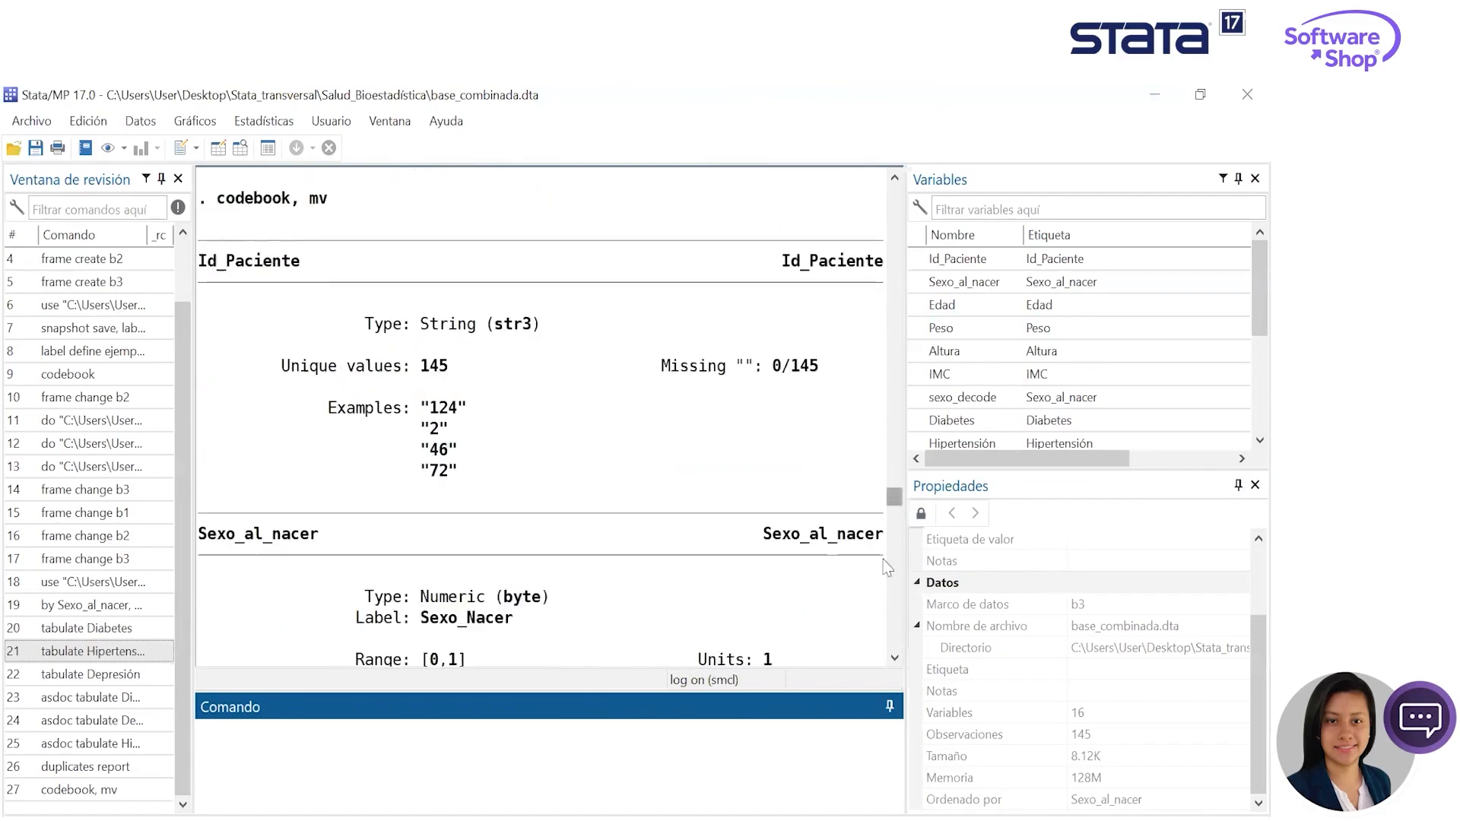
pyautogui.moveTo(894, 498); pyautogui.dragTo(894, 642)
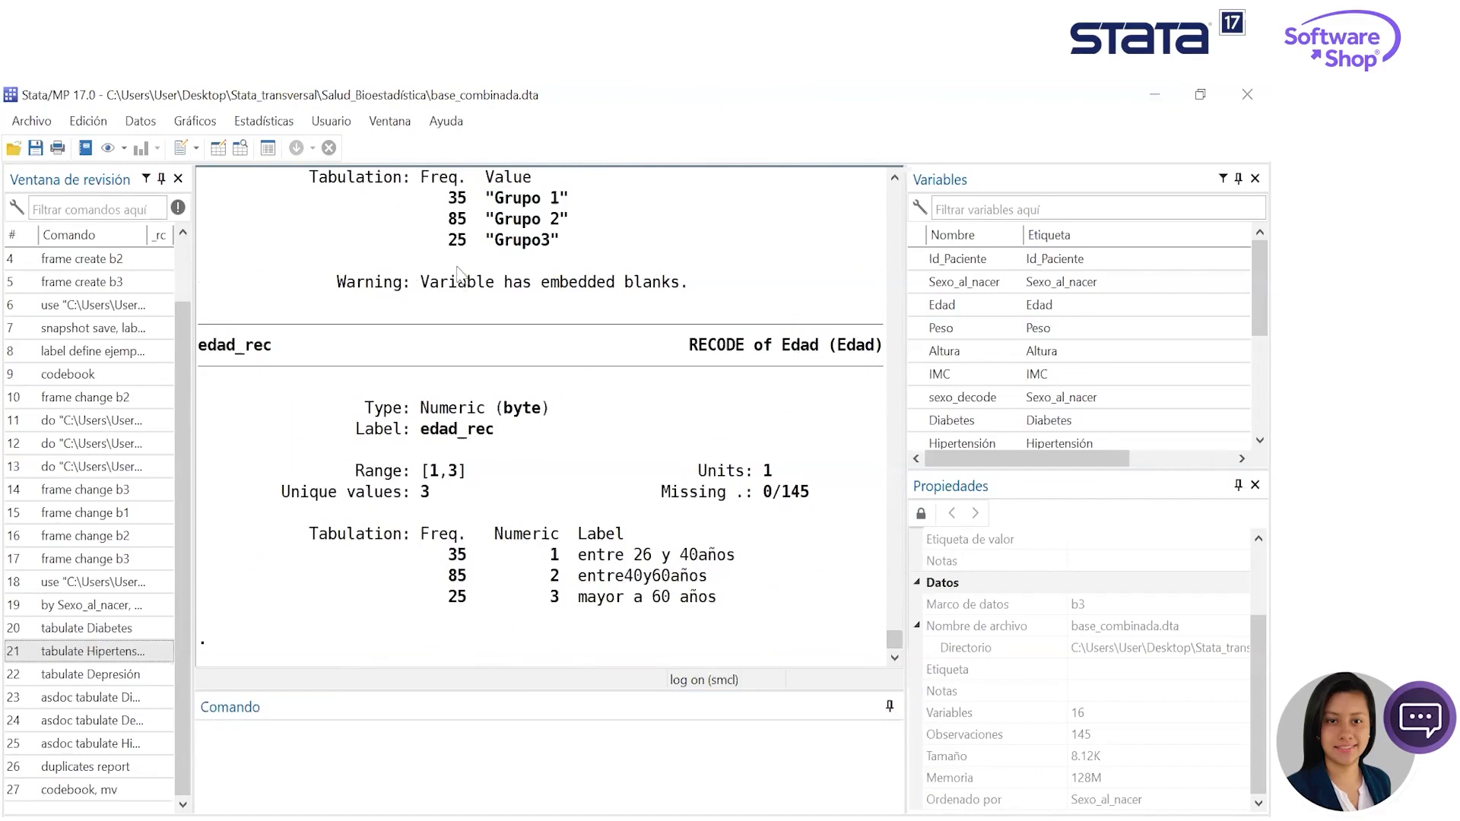
# - Start a compact summary statistics table (tabstat) with Peso as its variable
pyautogui.click(264, 122)
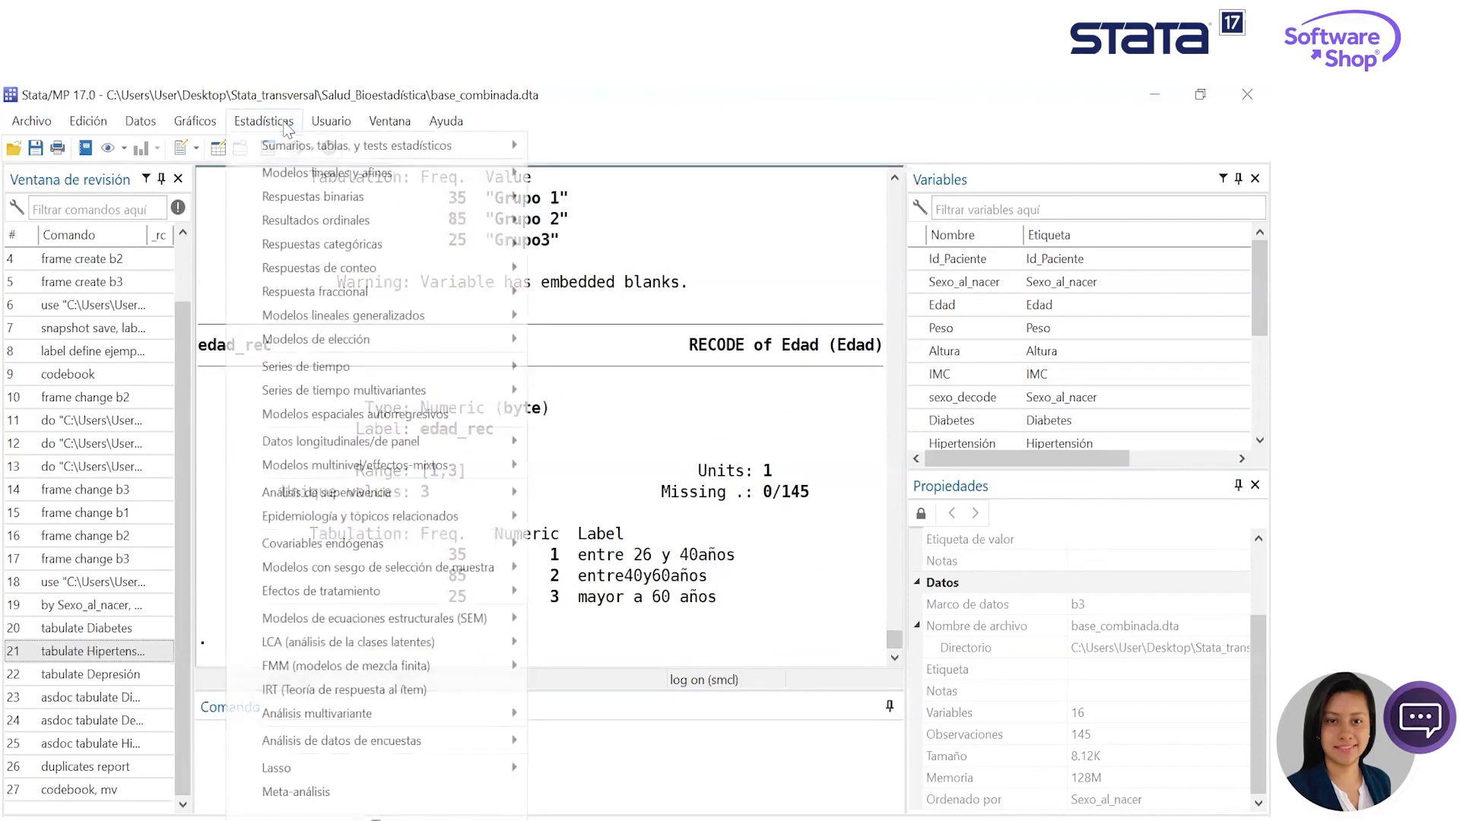
pyautogui.moveTo(357, 145)
pyautogui.moveTo(583, 243)
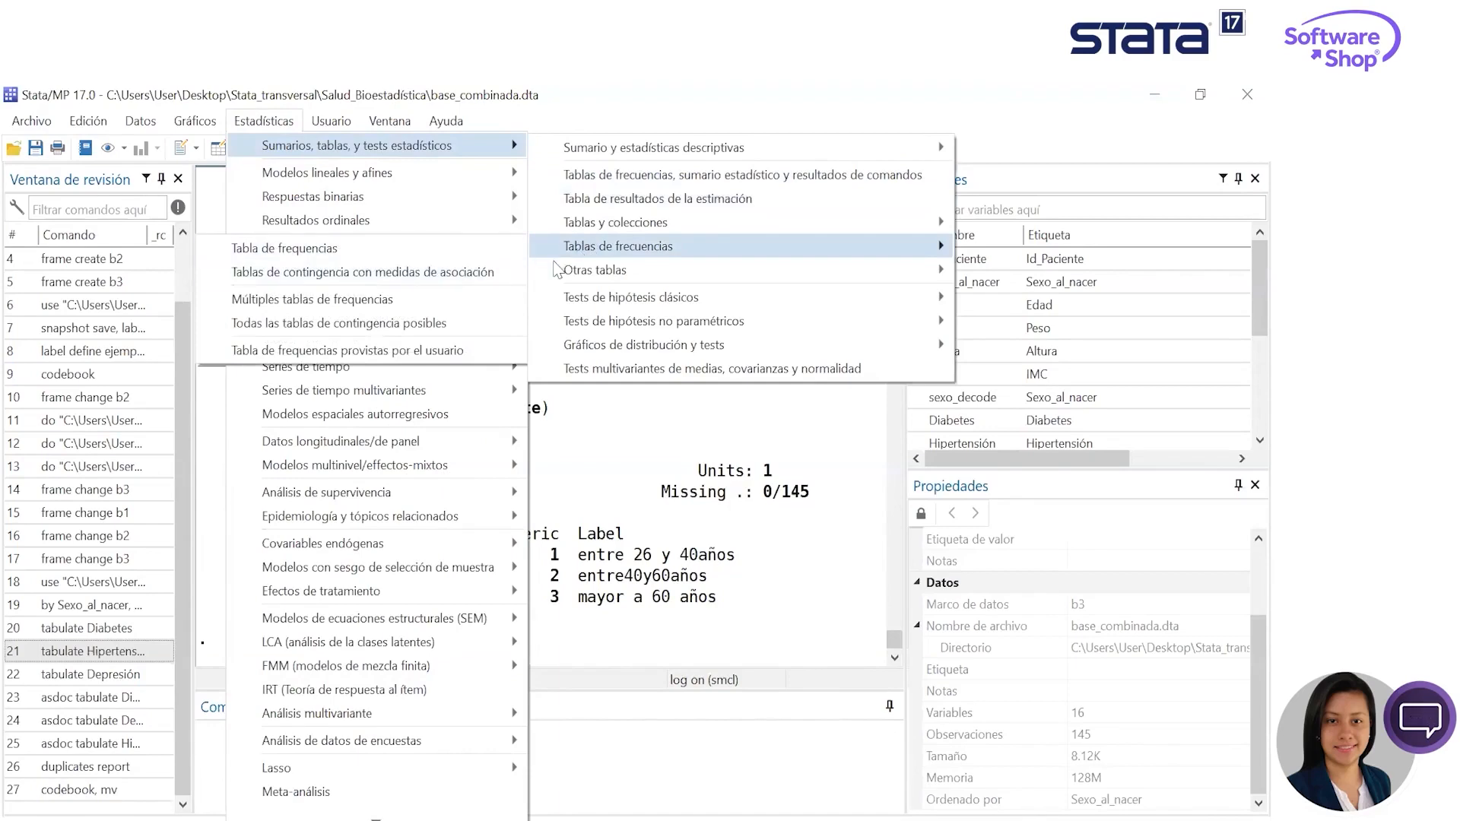
pyautogui.moveTo(563, 270)
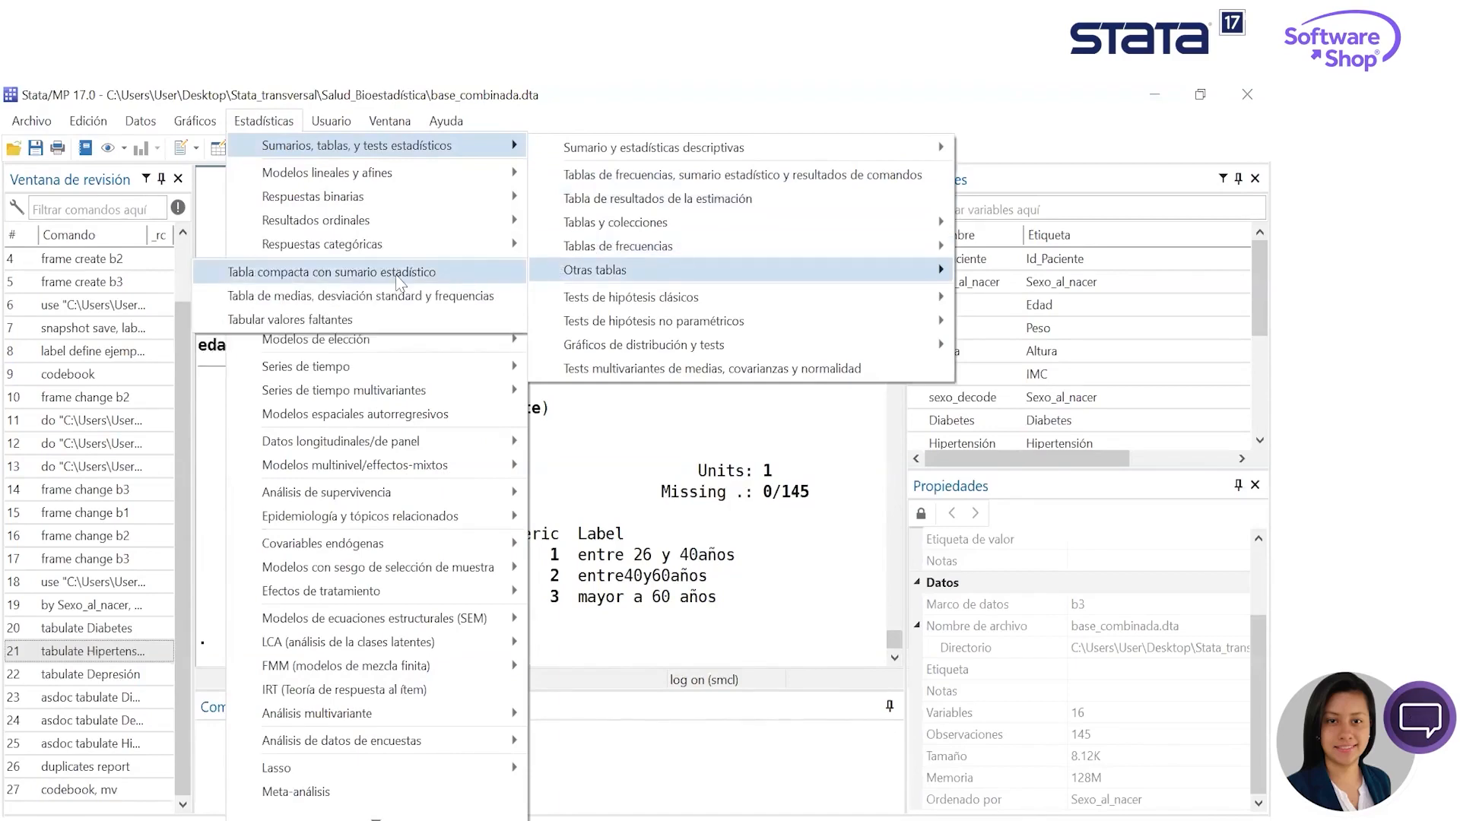
pyautogui.click(398, 284)
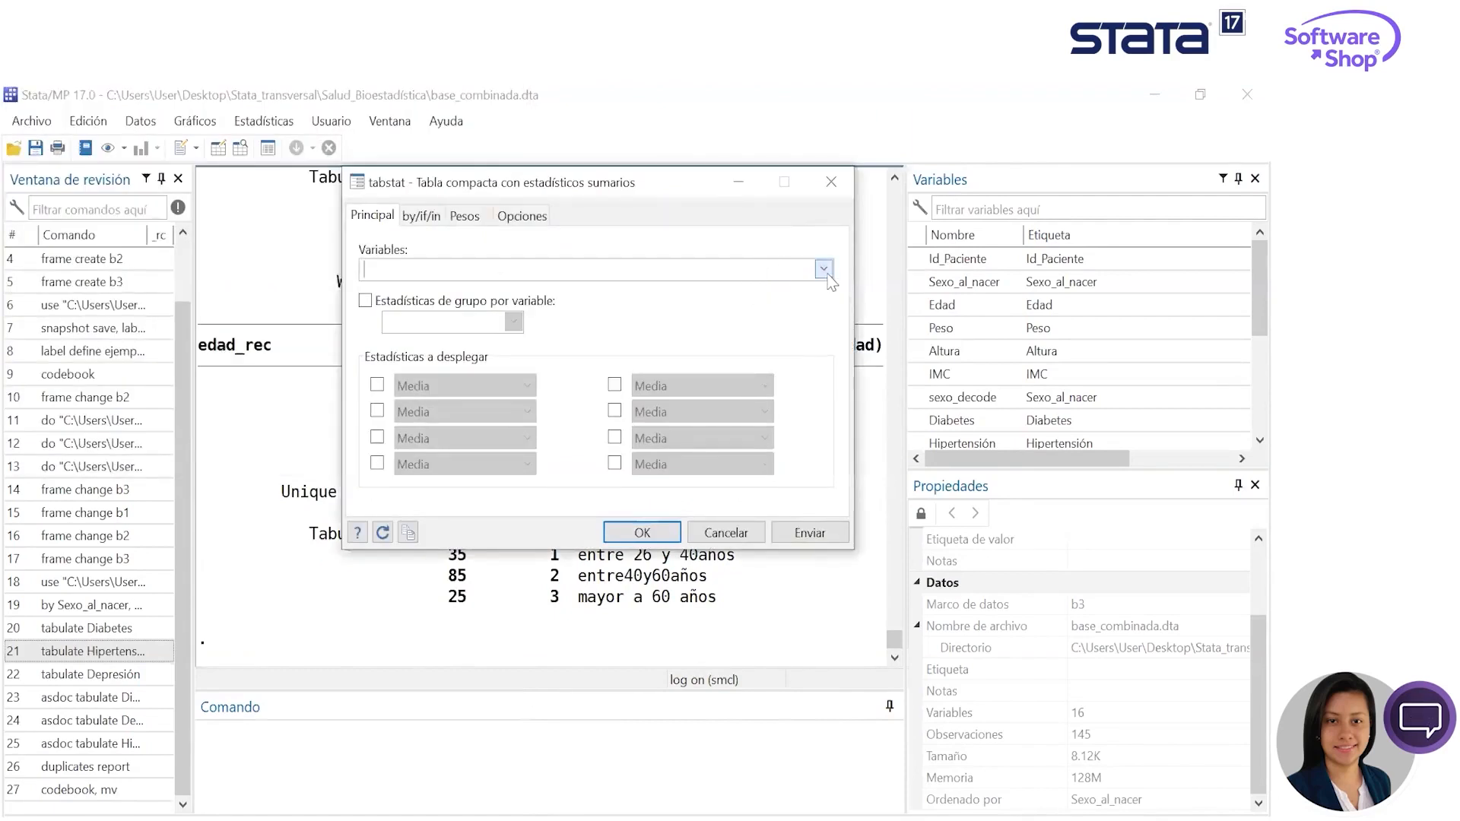
pyautogui.click(824, 270)
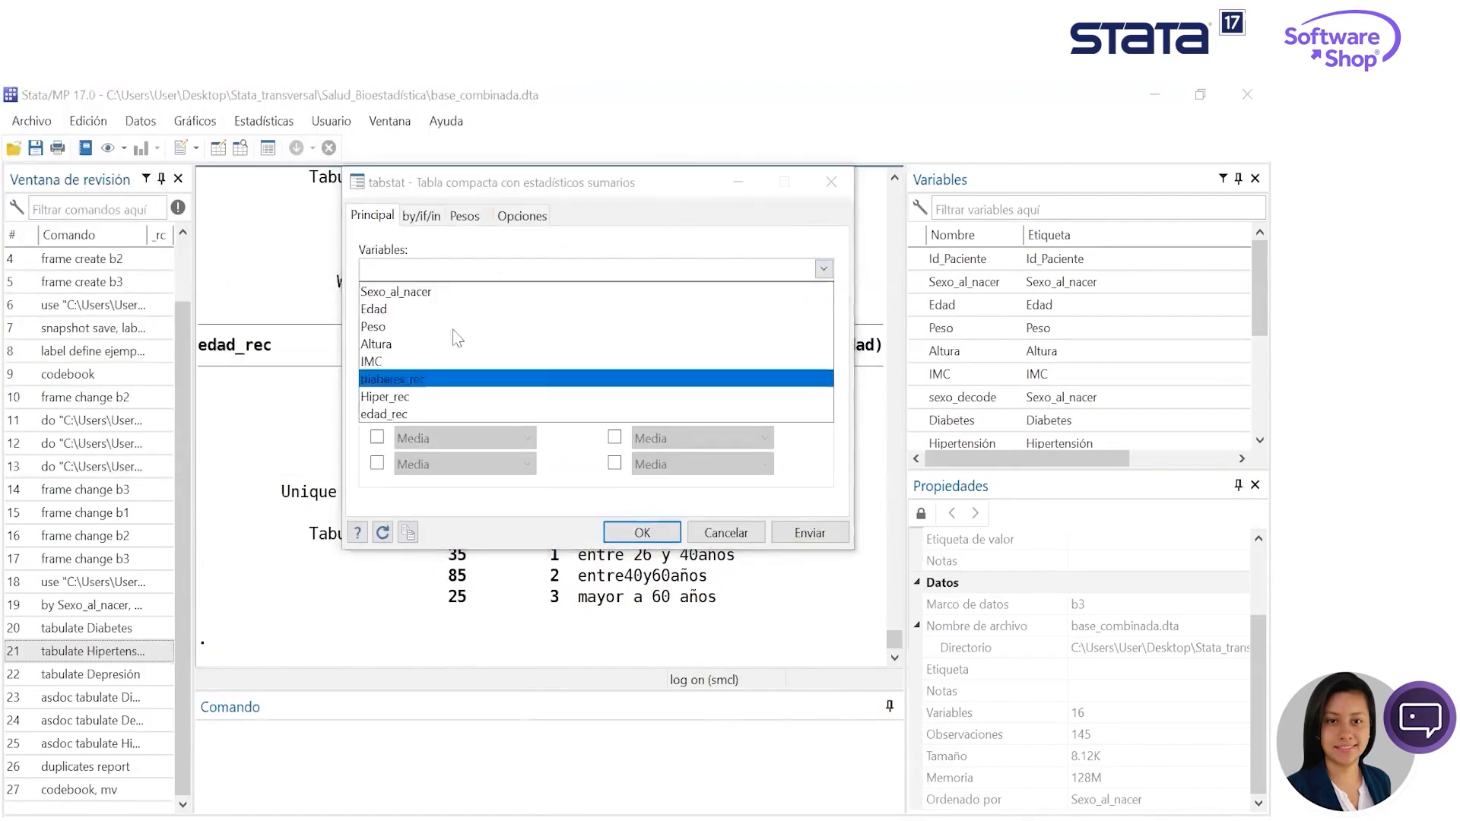
pyautogui.click(388, 326)
# - Group the table's statistics by the variable Diabetes
pyautogui.click(366, 300)
pyautogui.click(511, 323)
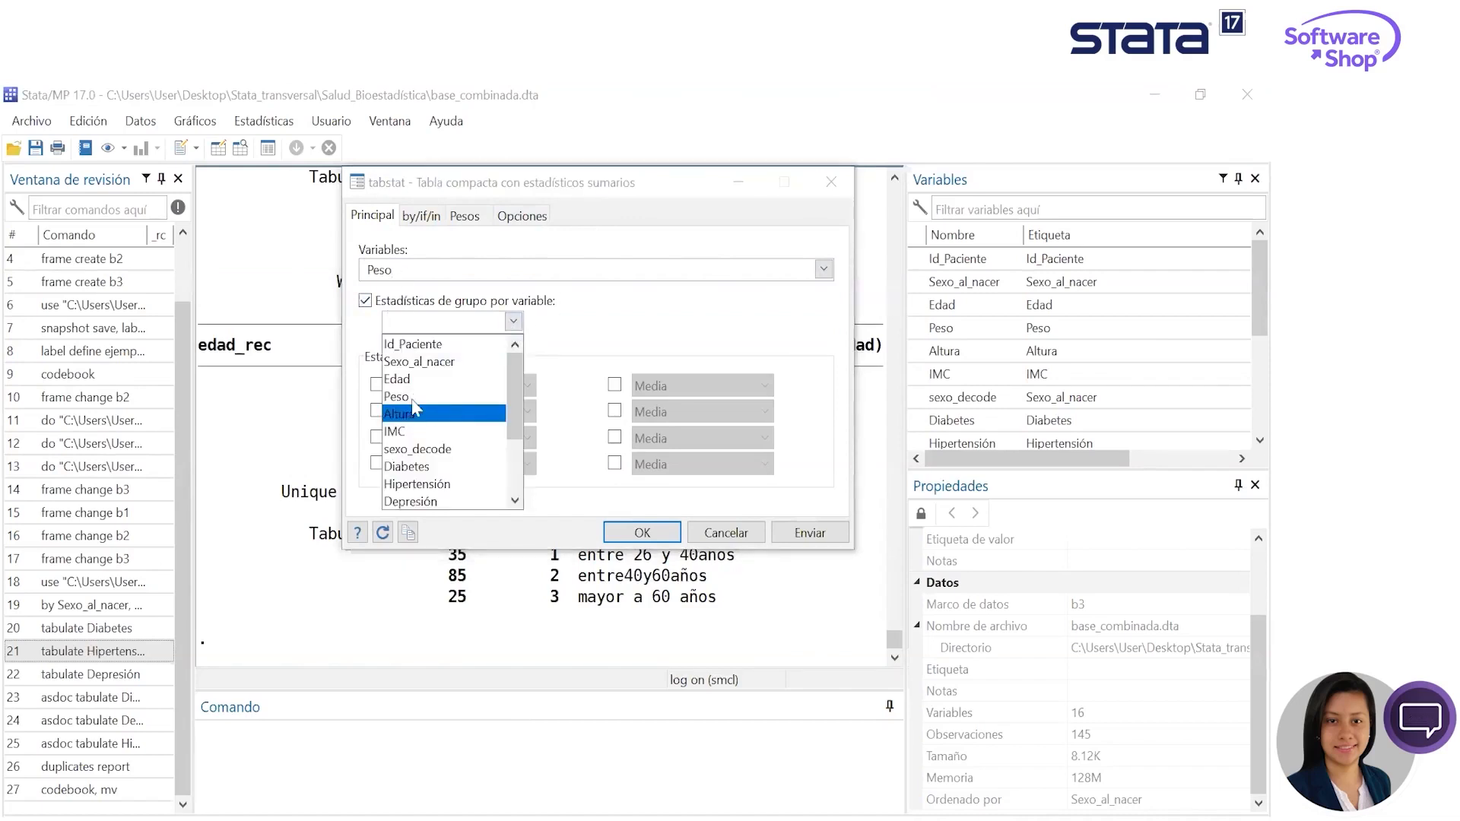
pyautogui.scroll(-1, 460, 441)
pyautogui.scroll(-1, 461, 445)
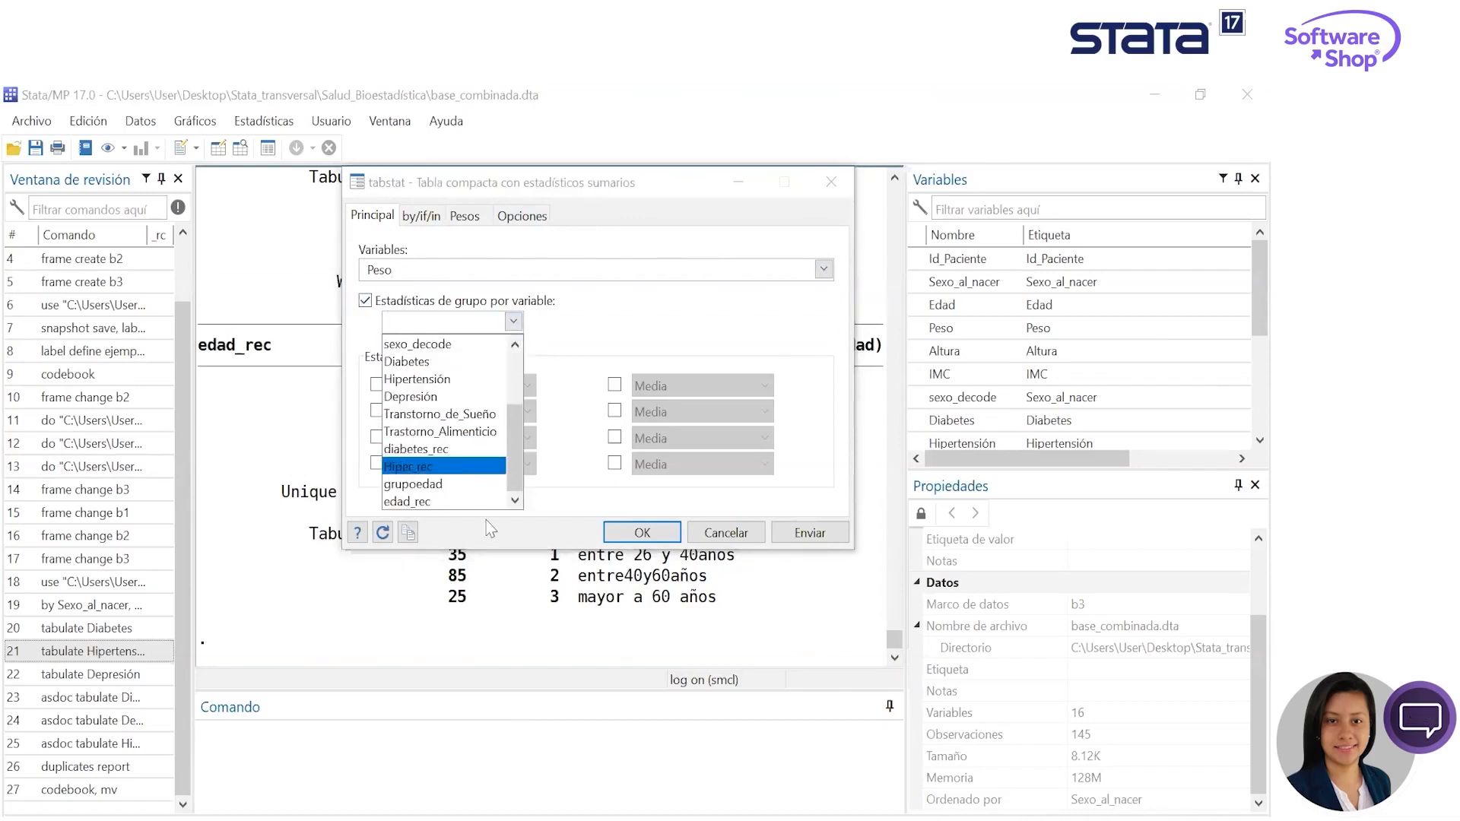
pyautogui.scroll(3, 456, 426)
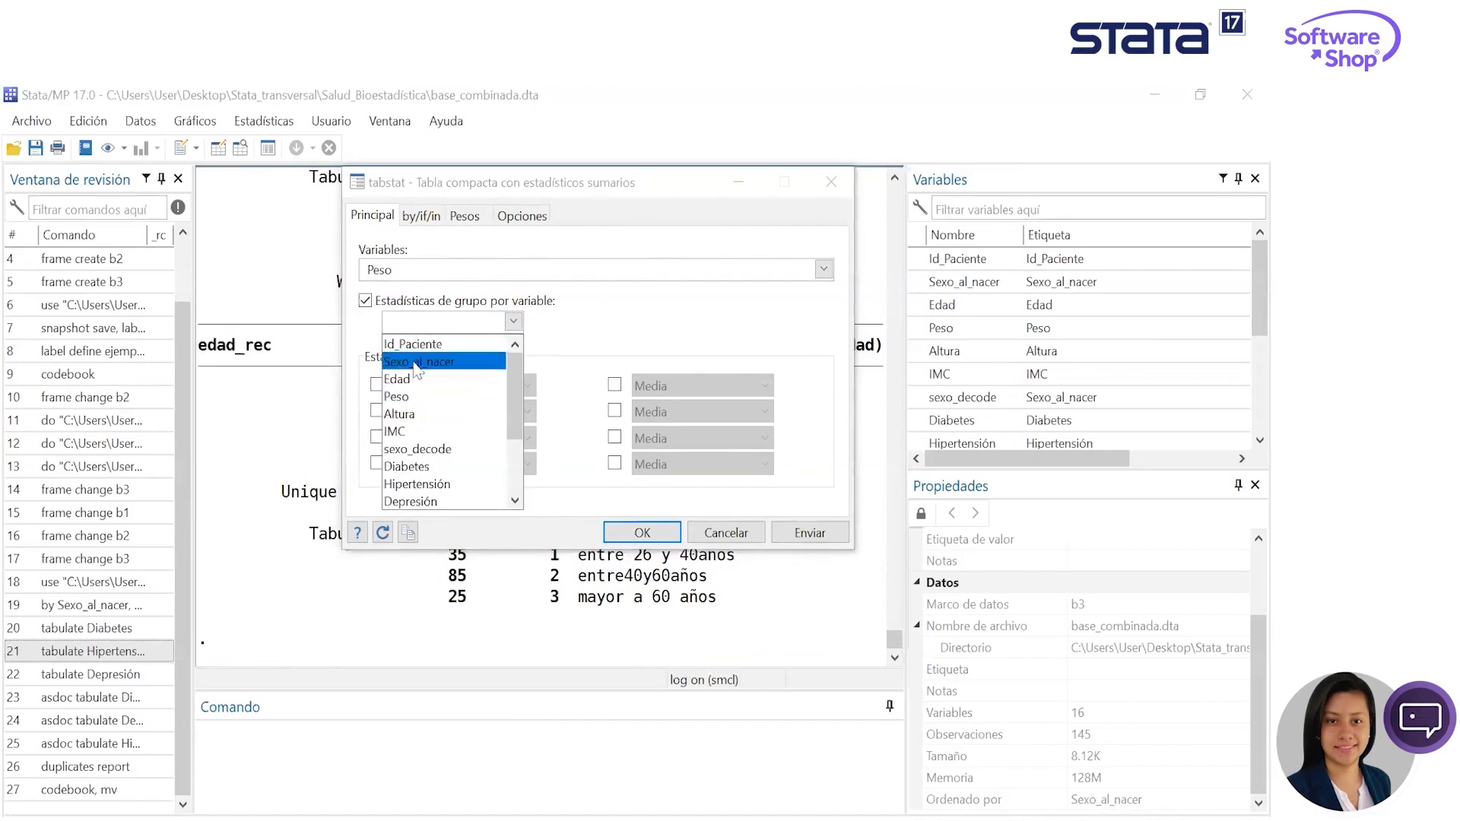
pyautogui.scroll(-1, 467, 429)
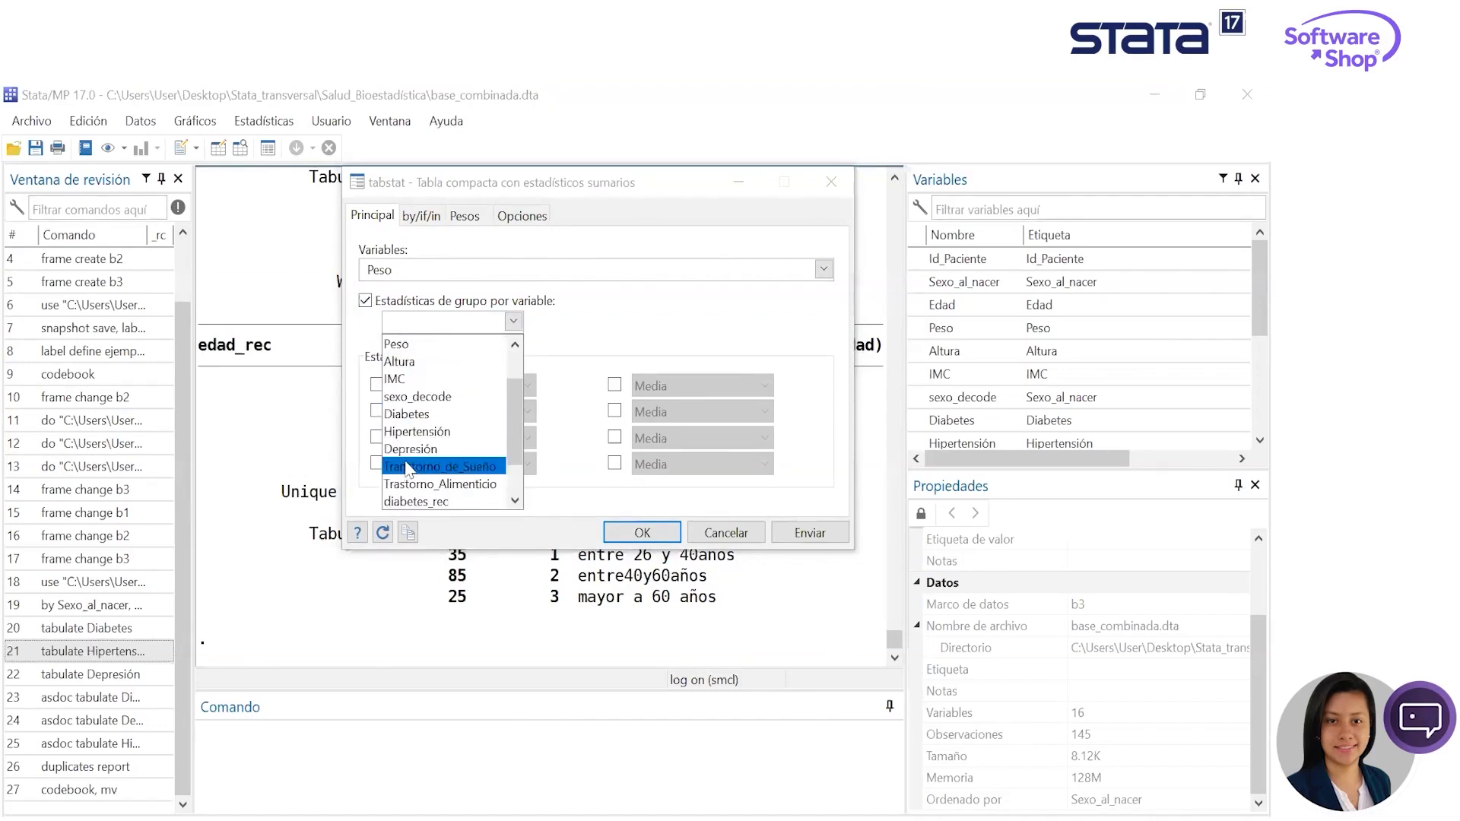
pyautogui.click(435, 415)
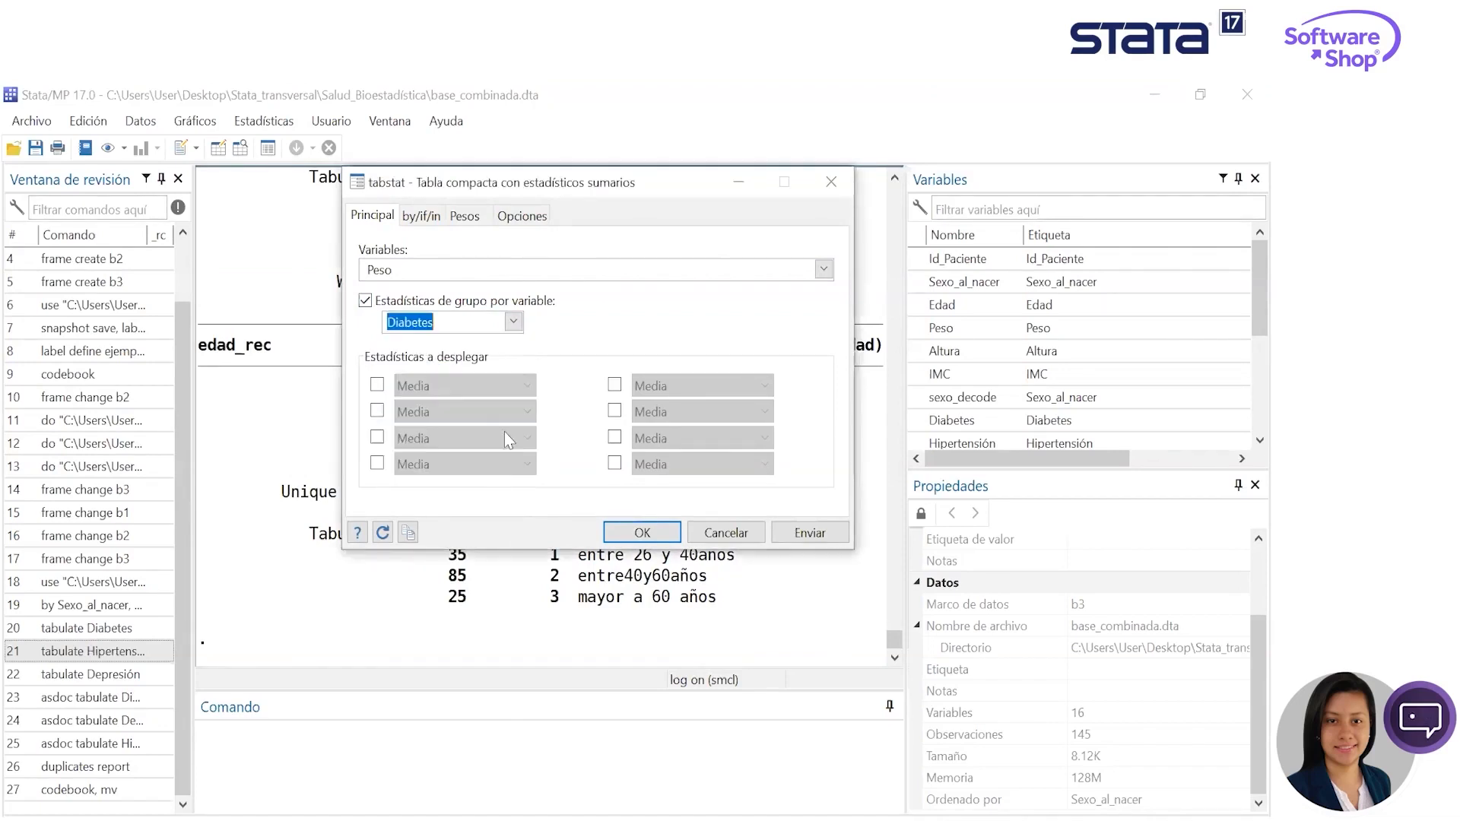
# - Enable six statistics to display: all four in the first column and the first two in the second
pyautogui.click(377, 385)
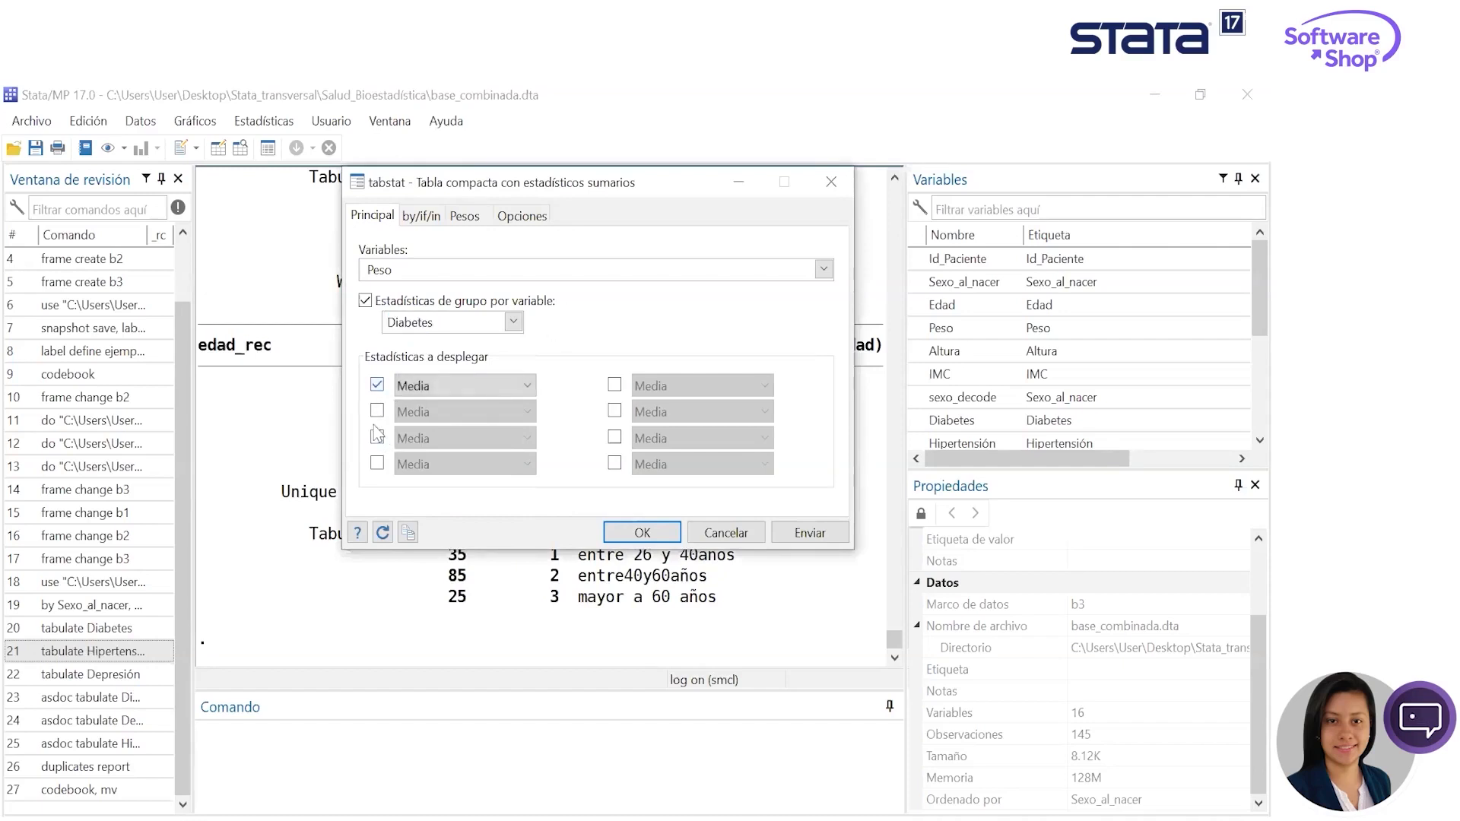
pyautogui.click(377, 411)
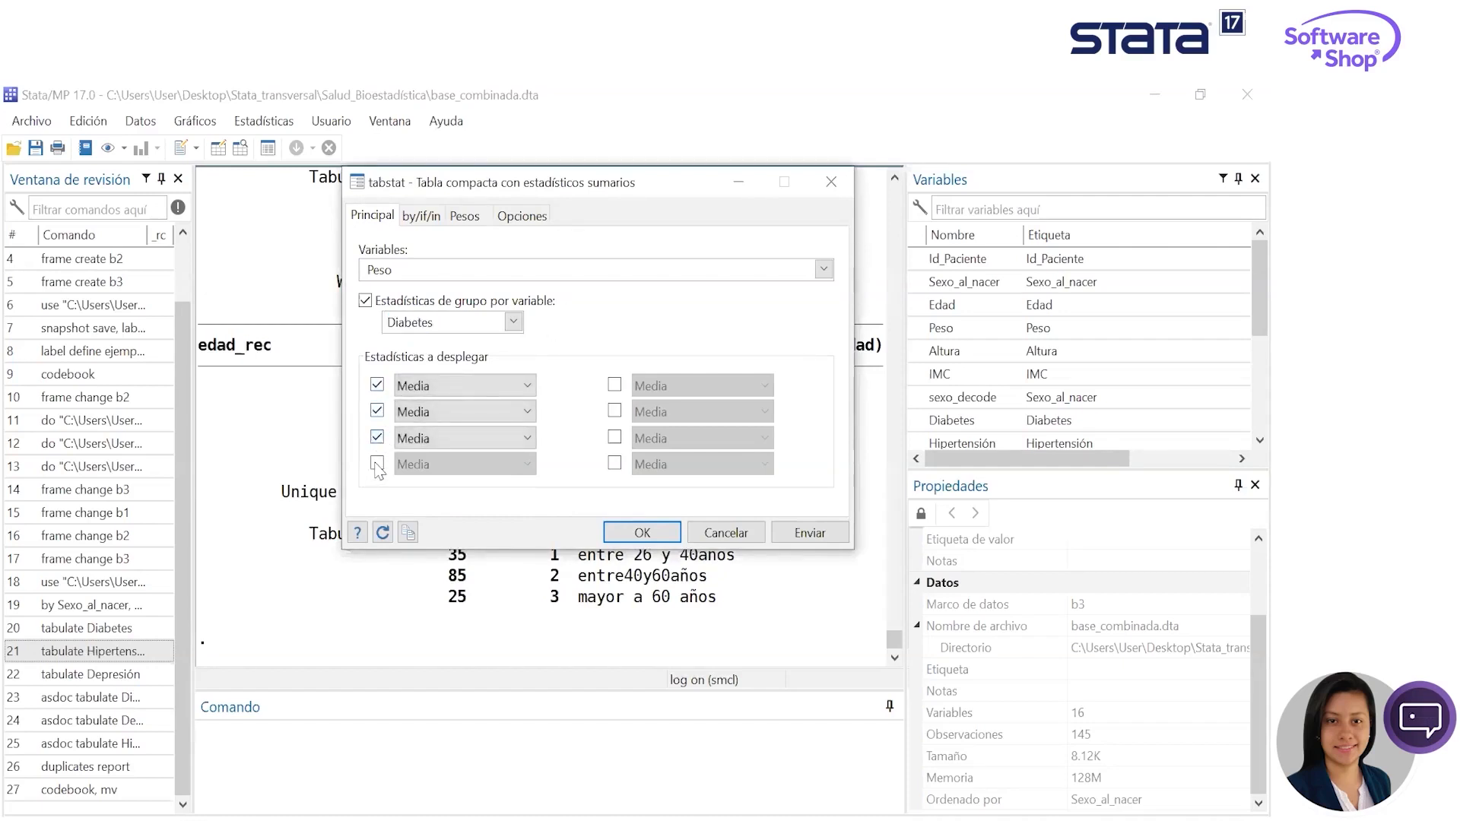
pyautogui.click(377, 463)
pyautogui.click(615, 386)
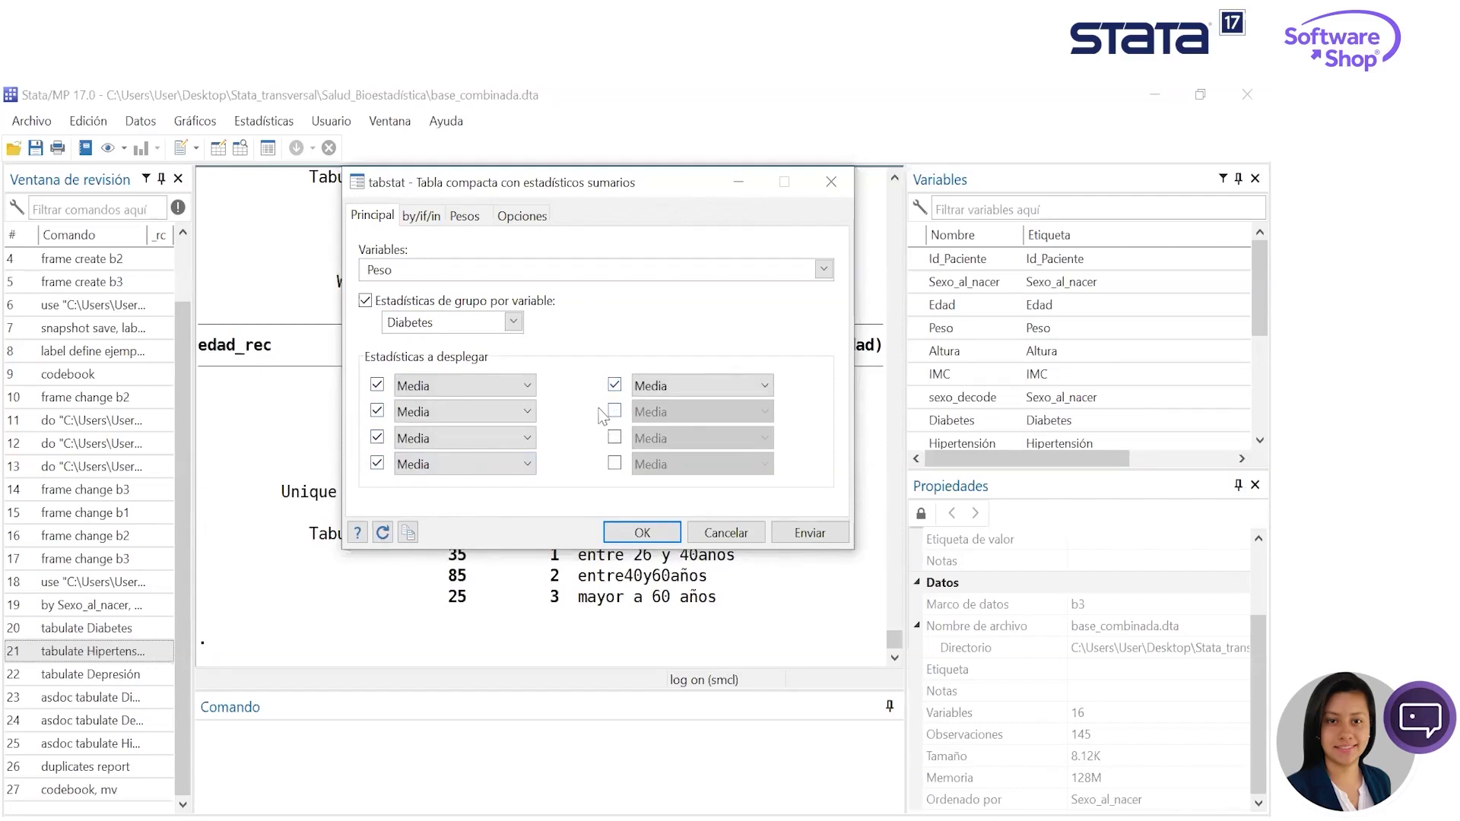
pyautogui.click(615, 411)
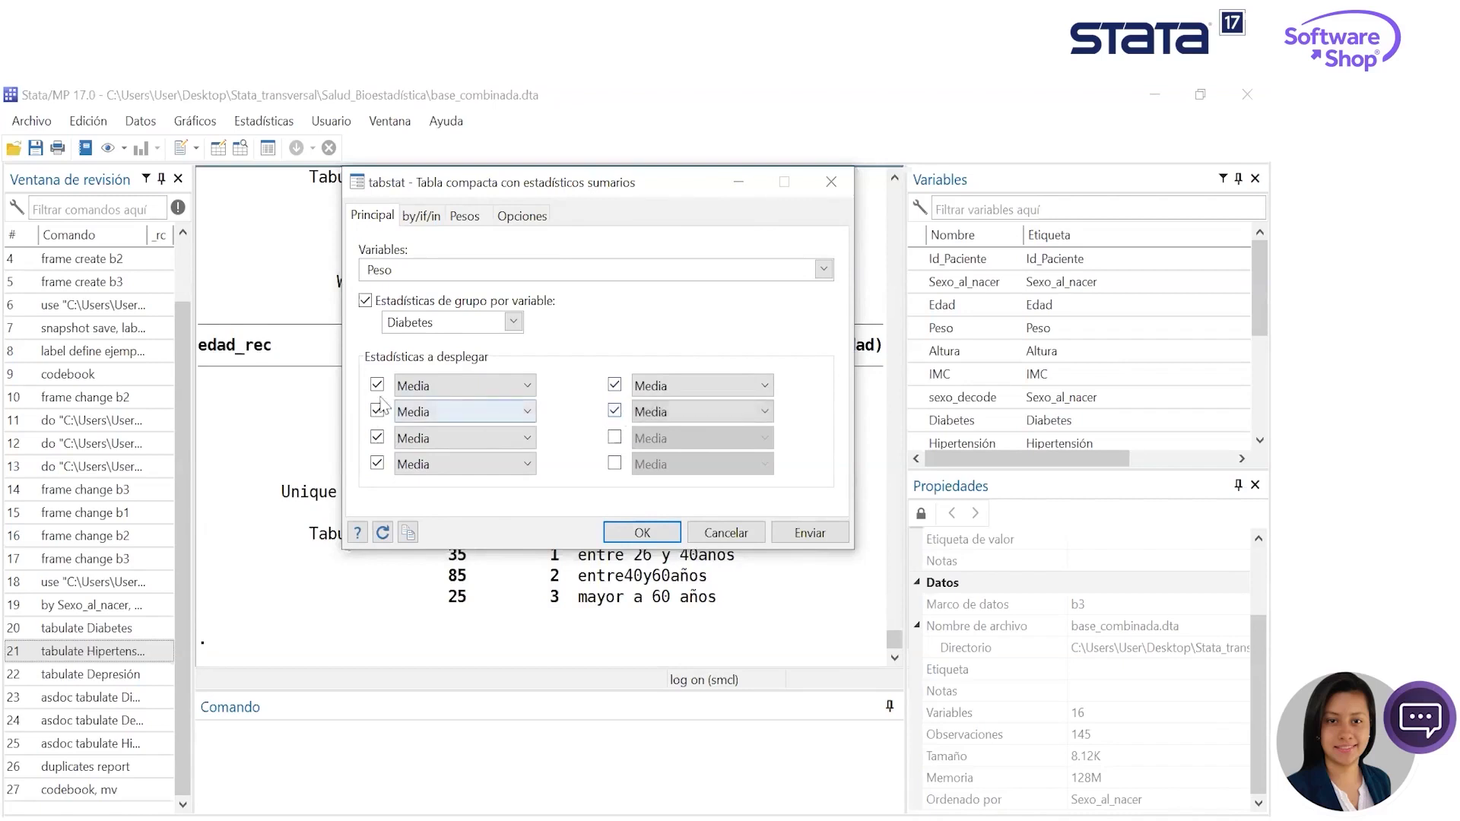
# - Set the second, third and fourth statistics of the first column to Máximo, Mínimo and Percentil 50
pyautogui.click(471, 416)
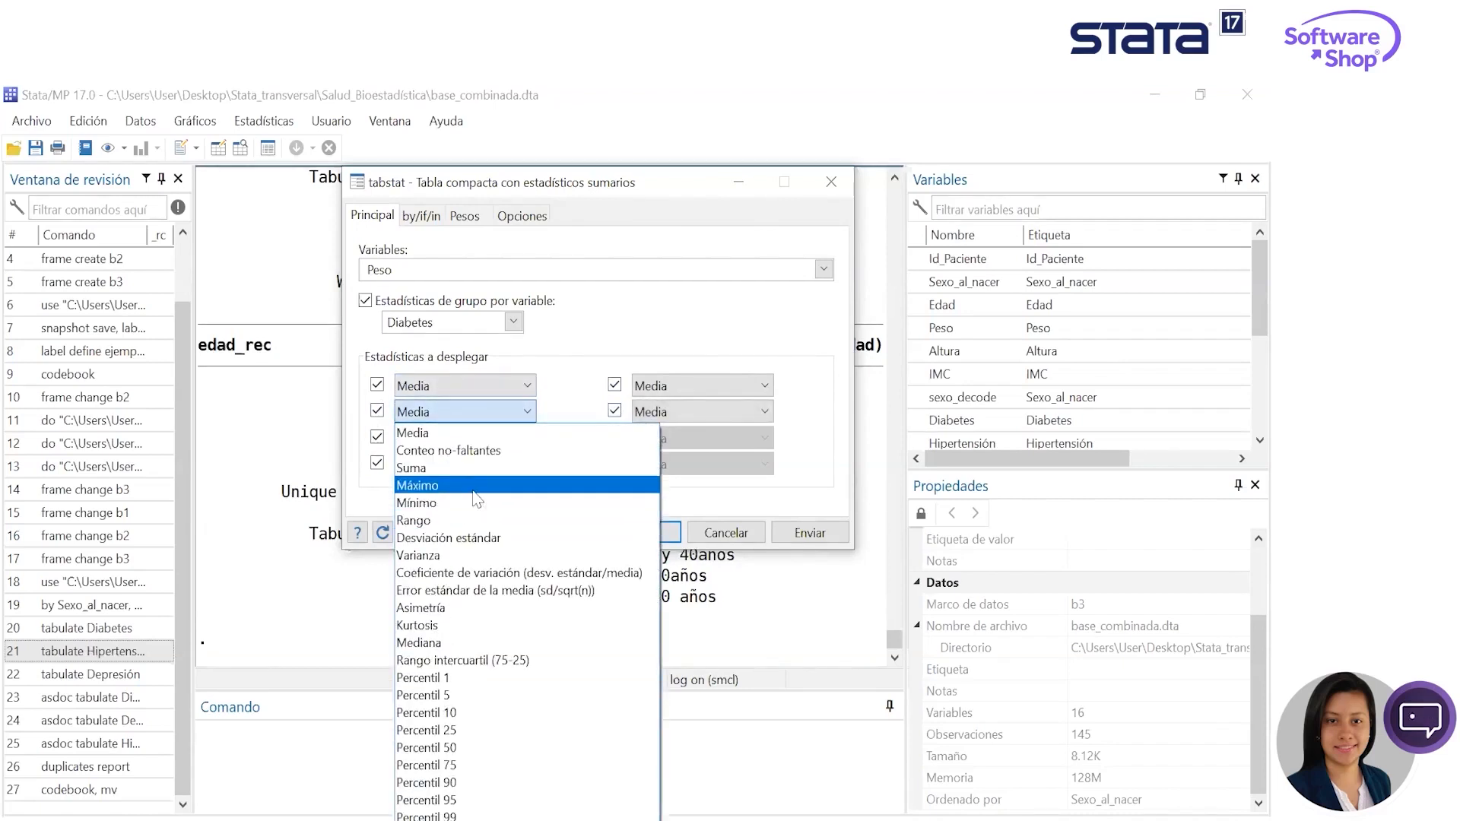
pyautogui.click(474, 490)
pyautogui.click(493, 439)
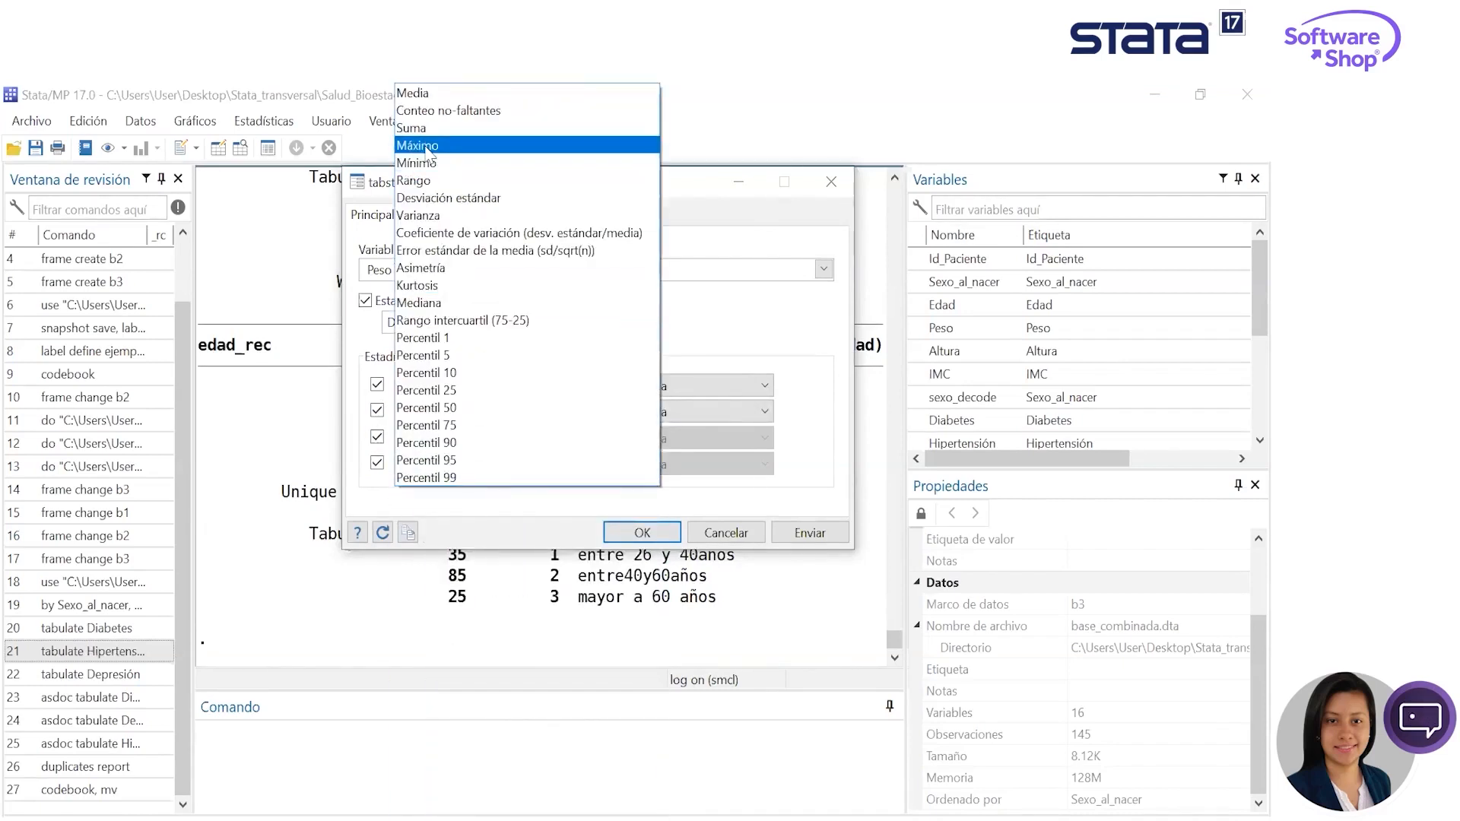
pyautogui.click(422, 162)
pyautogui.click(456, 464)
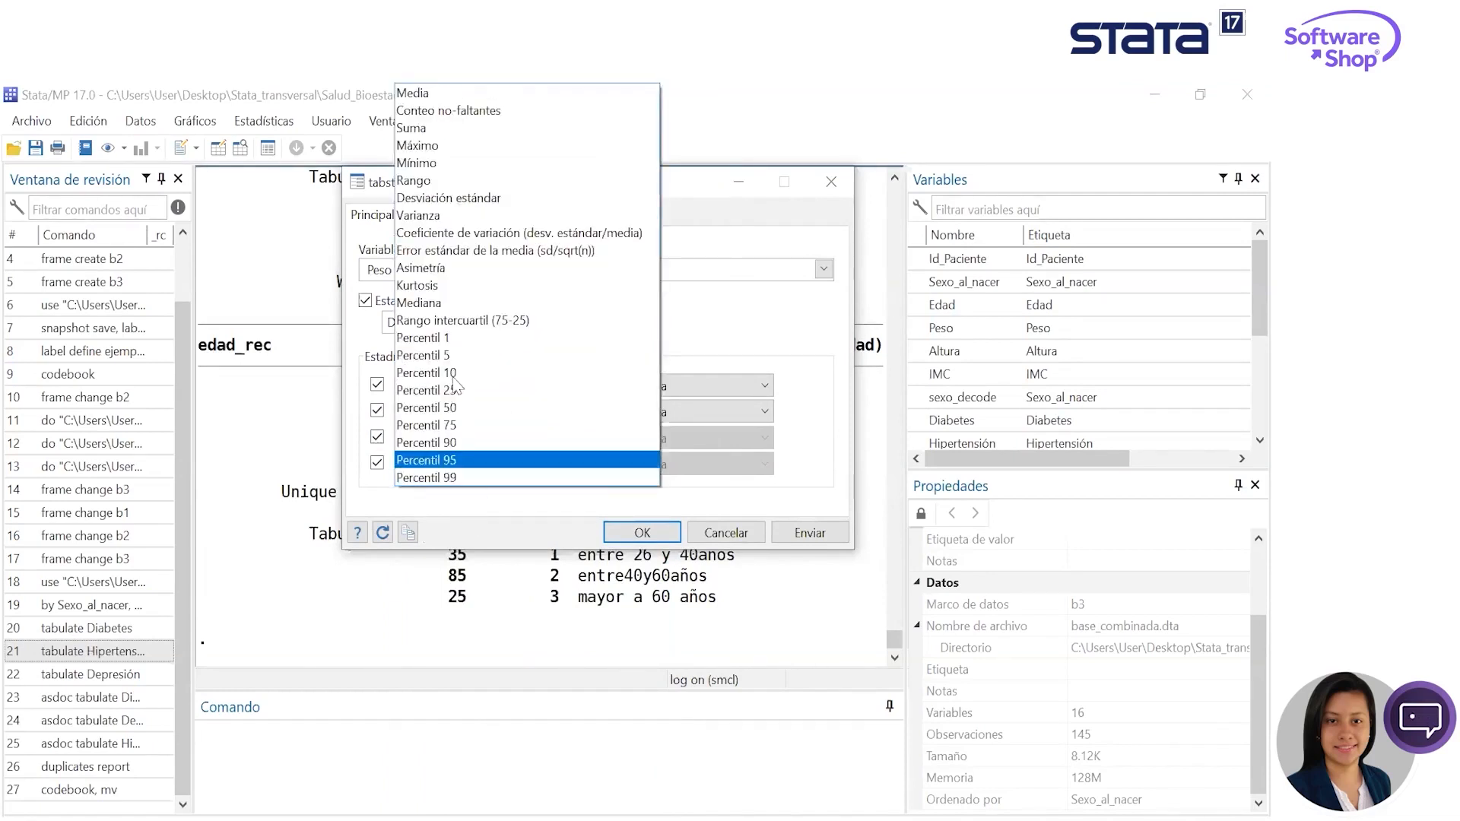
pyautogui.click(484, 408)
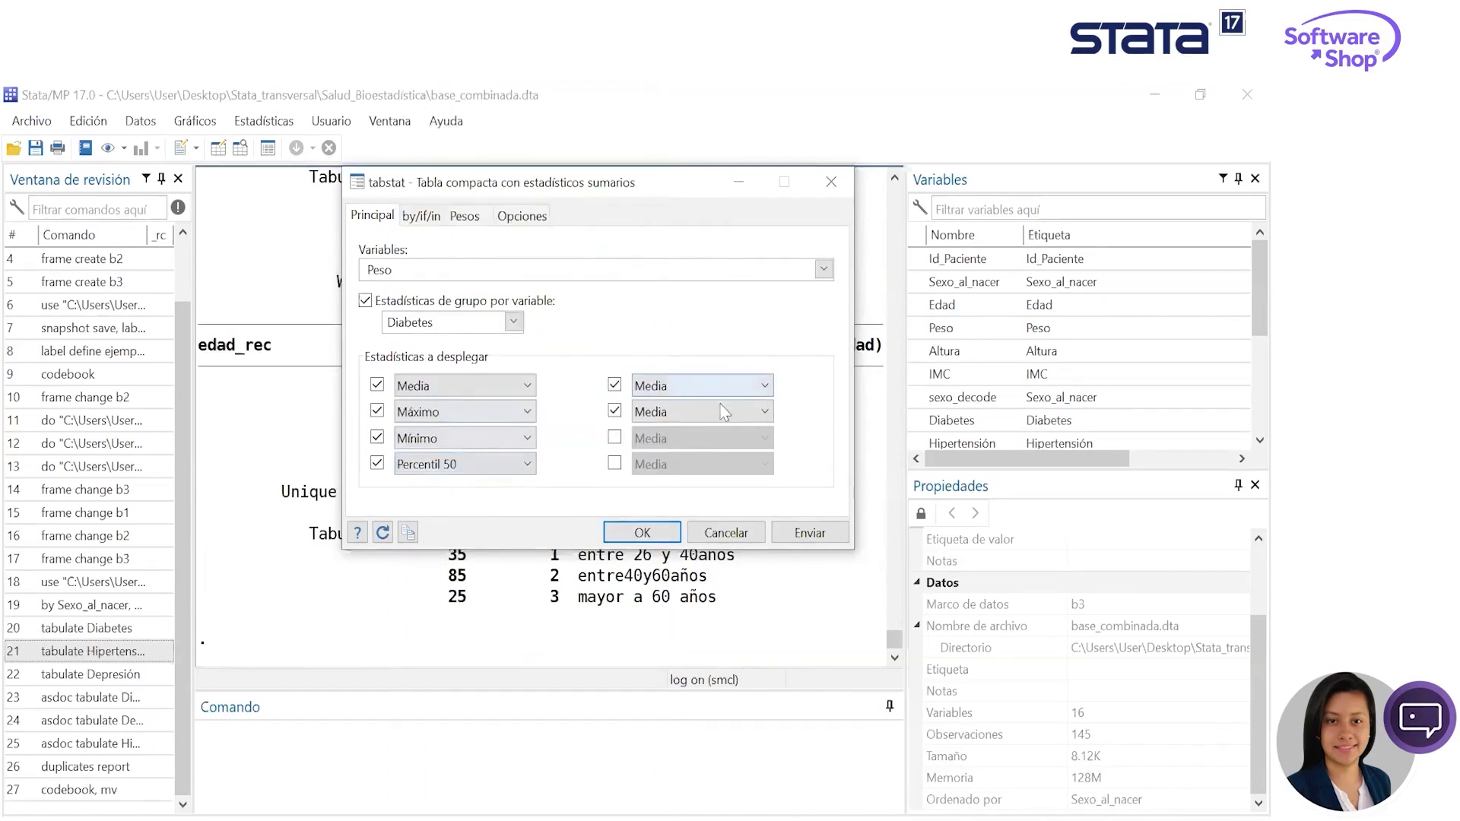
# - Set the second column's statistics to Varianza and Coeficiente de variación, and generate the Peso table without closing its dialog
pyautogui.click(707, 385)
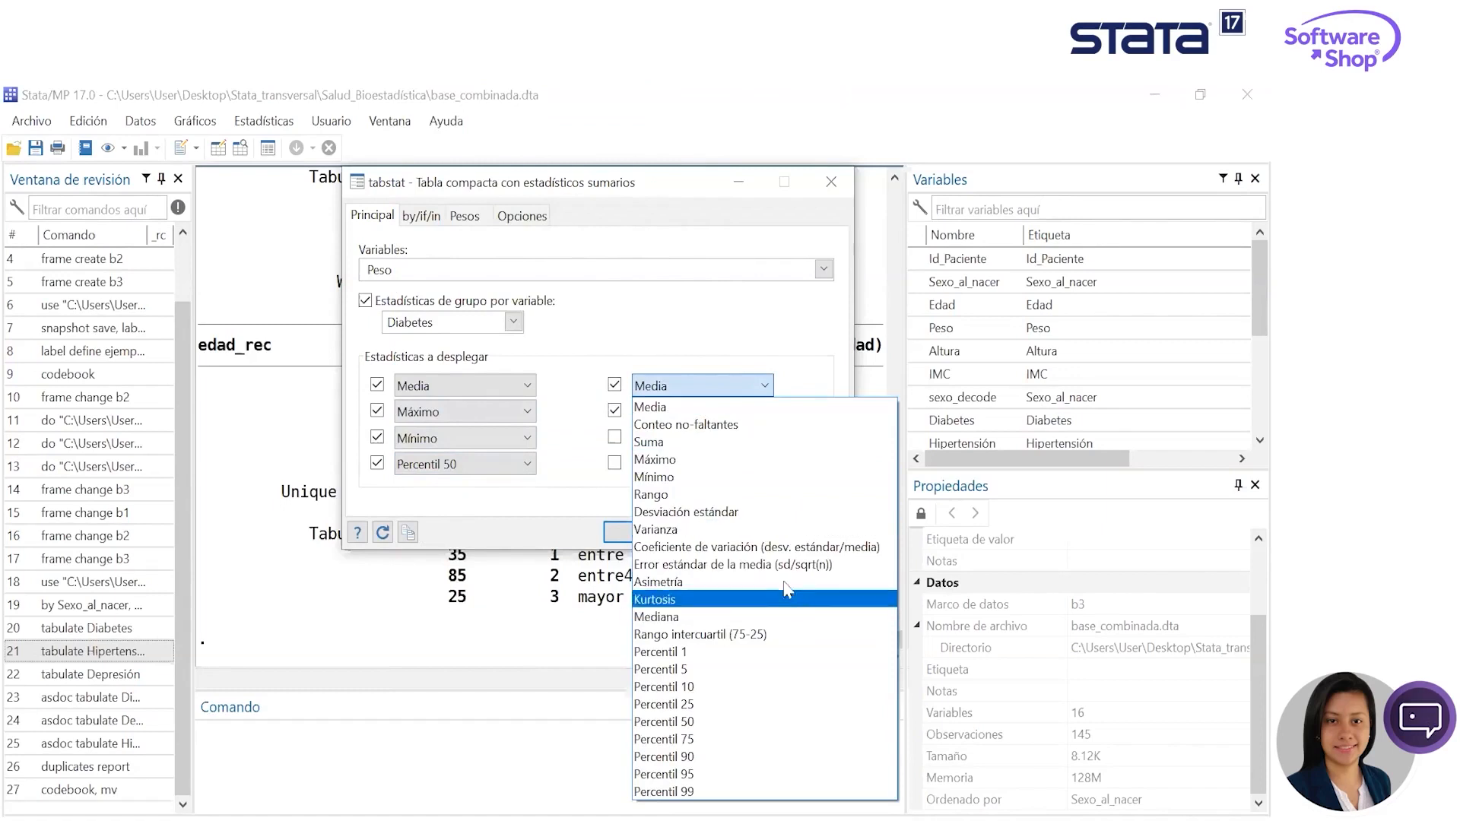
pyautogui.click(729, 530)
pyautogui.click(744, 411)
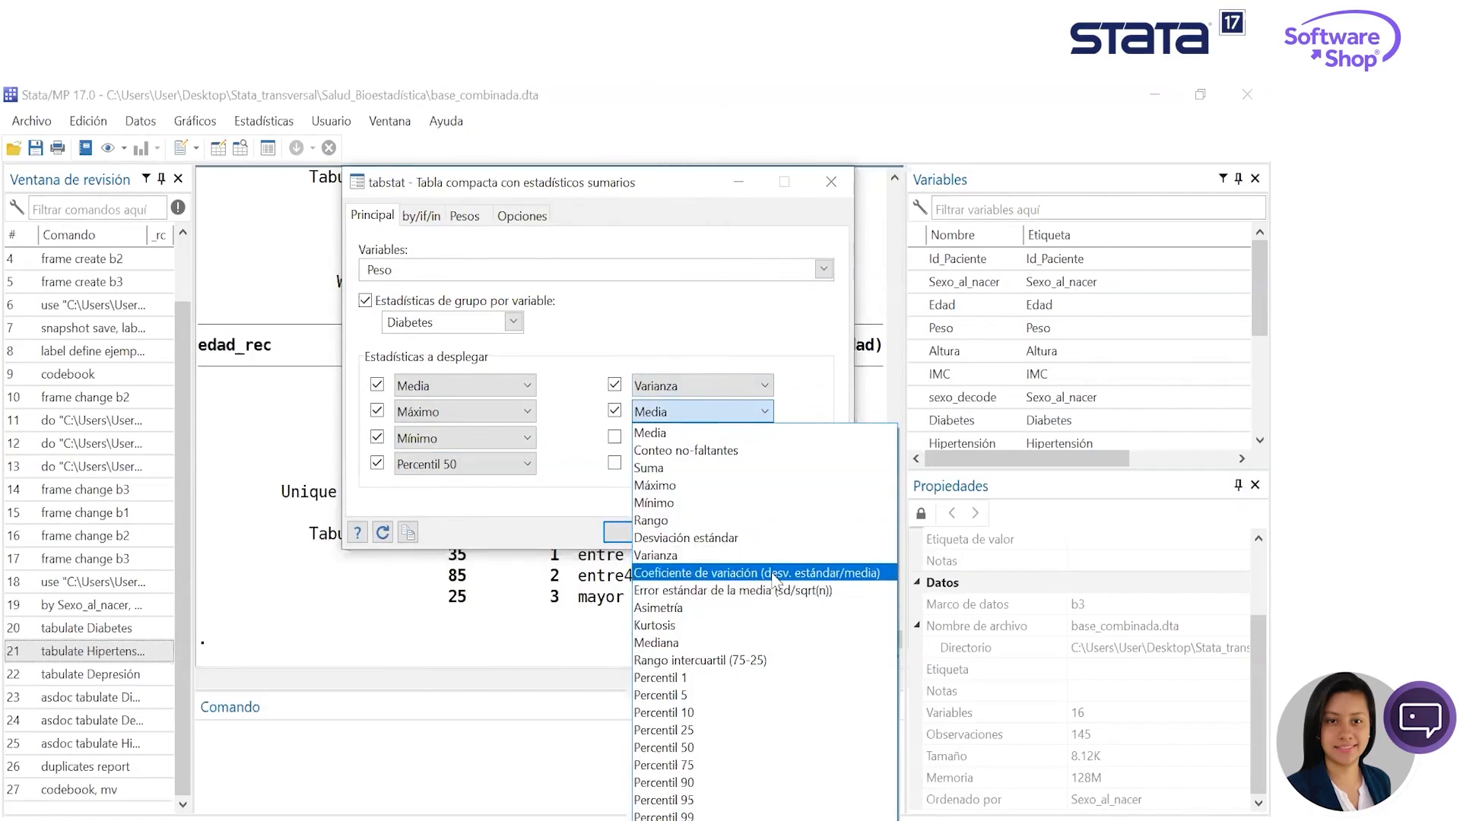
pyautogui.click(722, 572)
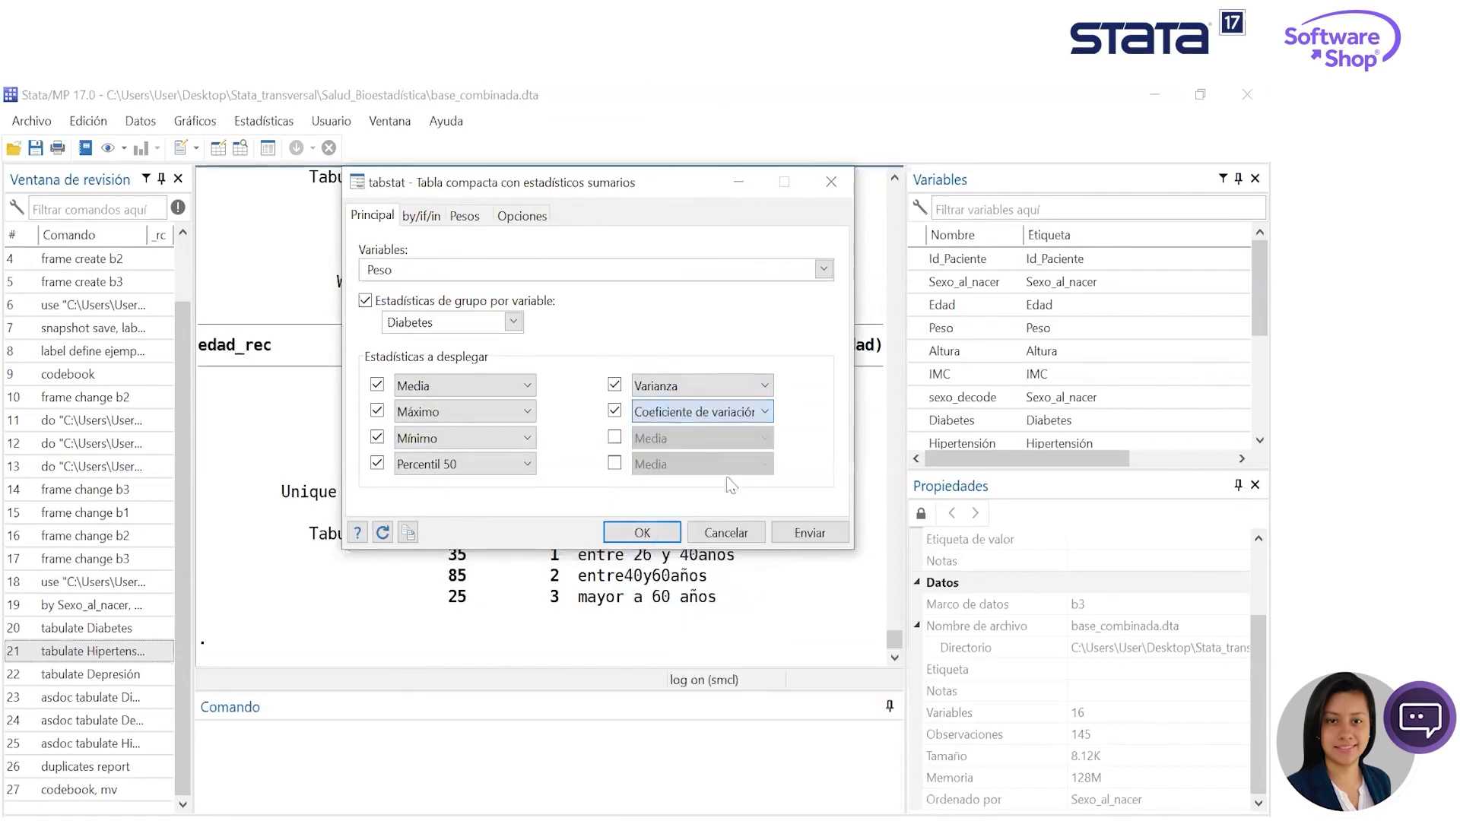
pyautogui.click(810, 533)
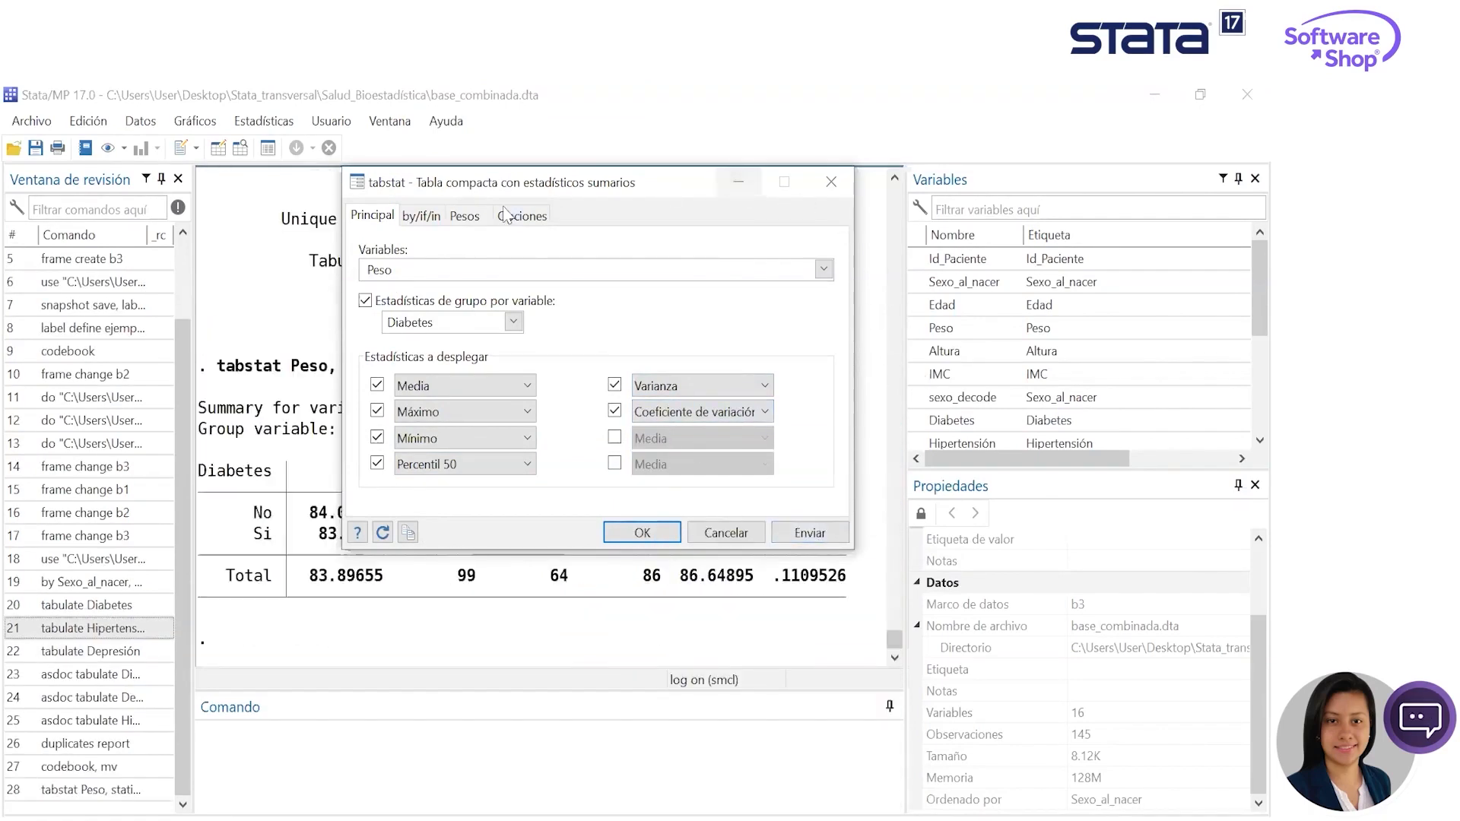
pyautogui.moveTo(524, 196); pyautogui.dragTo(1046, 302)
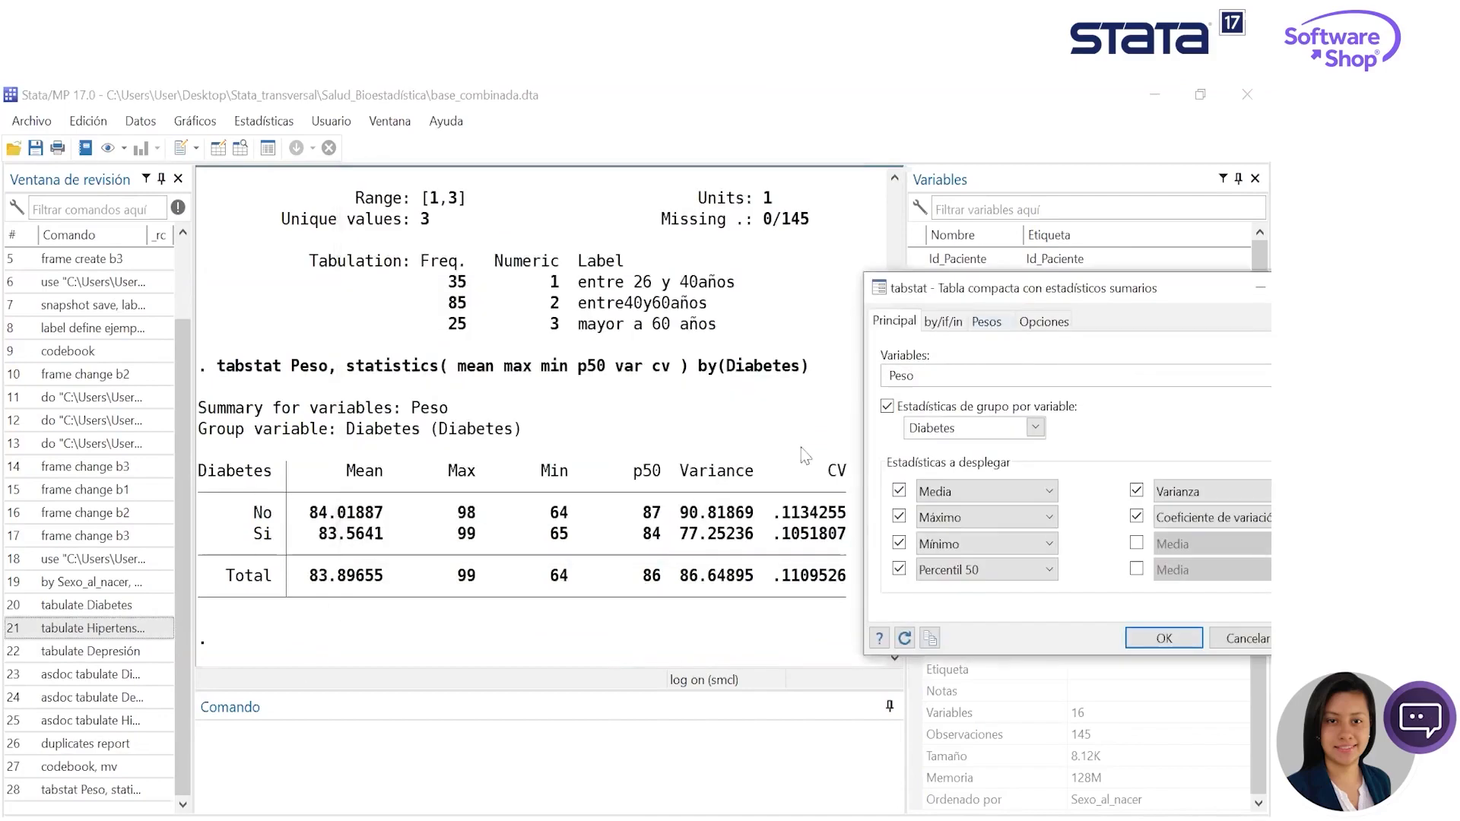
pyautogui.moveTo(954, 288); pyautogui.dragTo(773, 242)
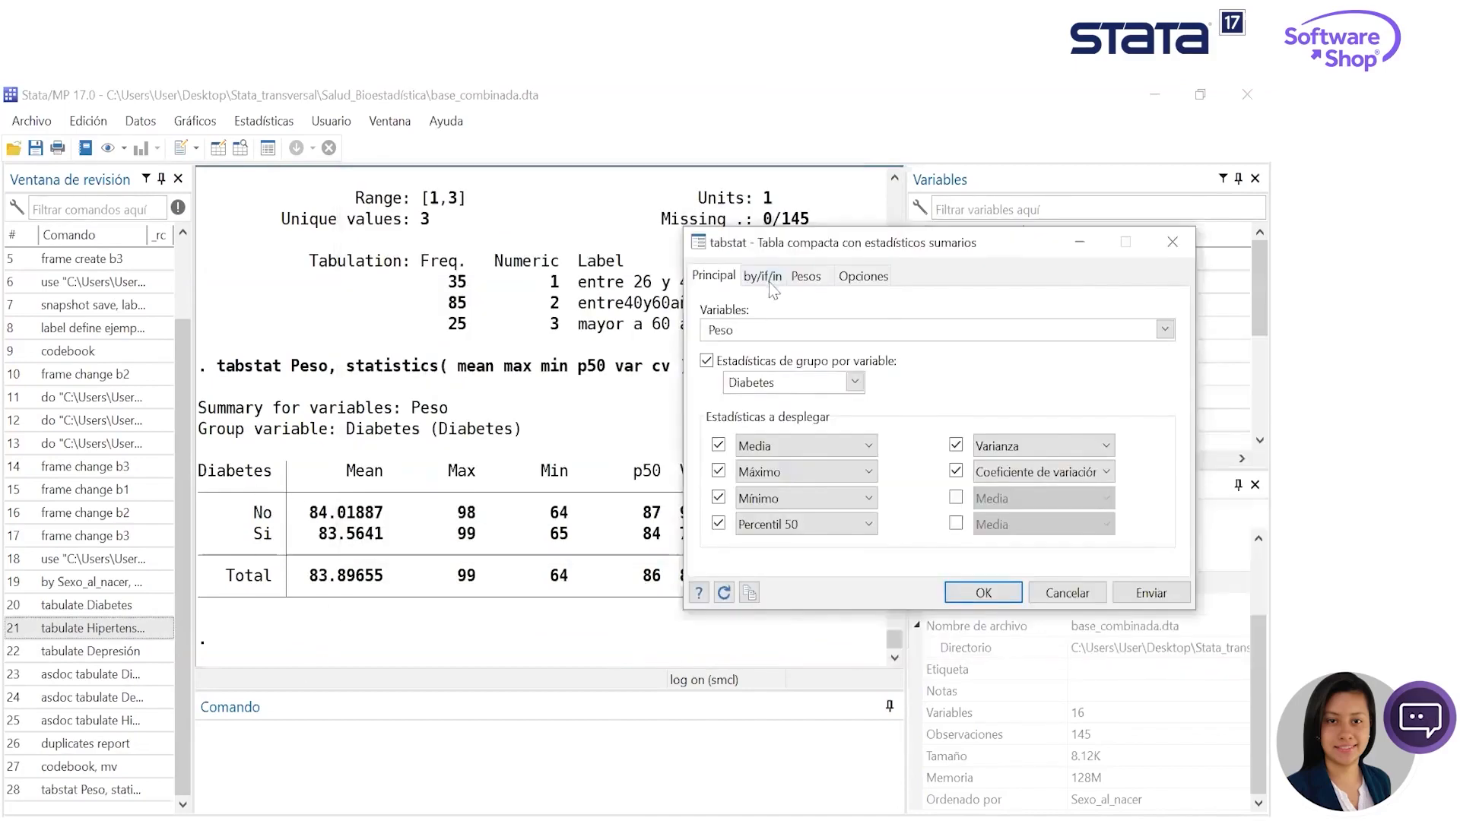
# - Repeat the Peso table by groups of Sexo_al_nacer, generate it, and close the dialog to view the output
pyautogui.click(769, 277)
pyautogui.click(728, 308)
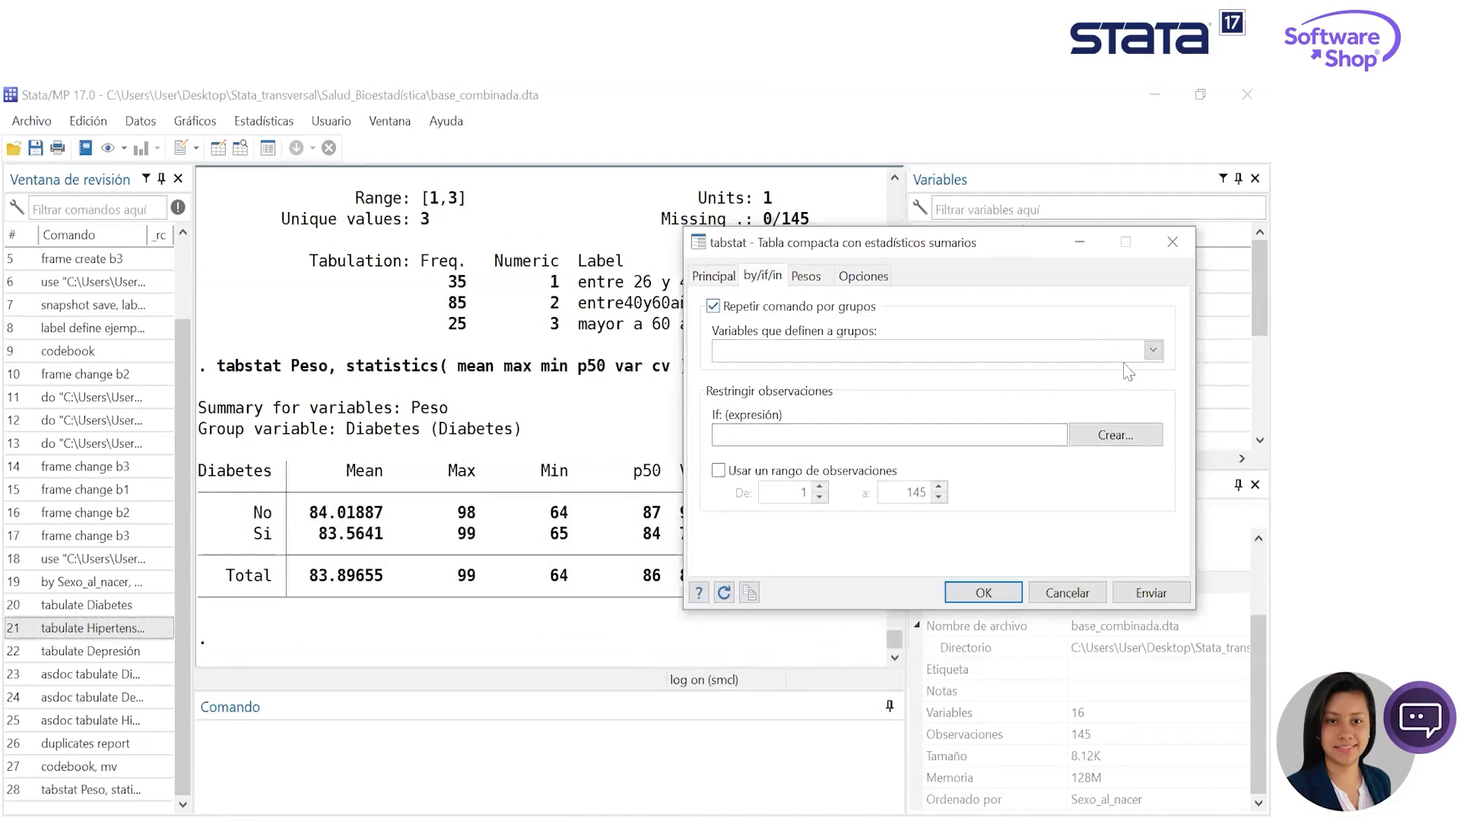
pyautogui.click(1152, 351)
pyautogui.click(774, 389)
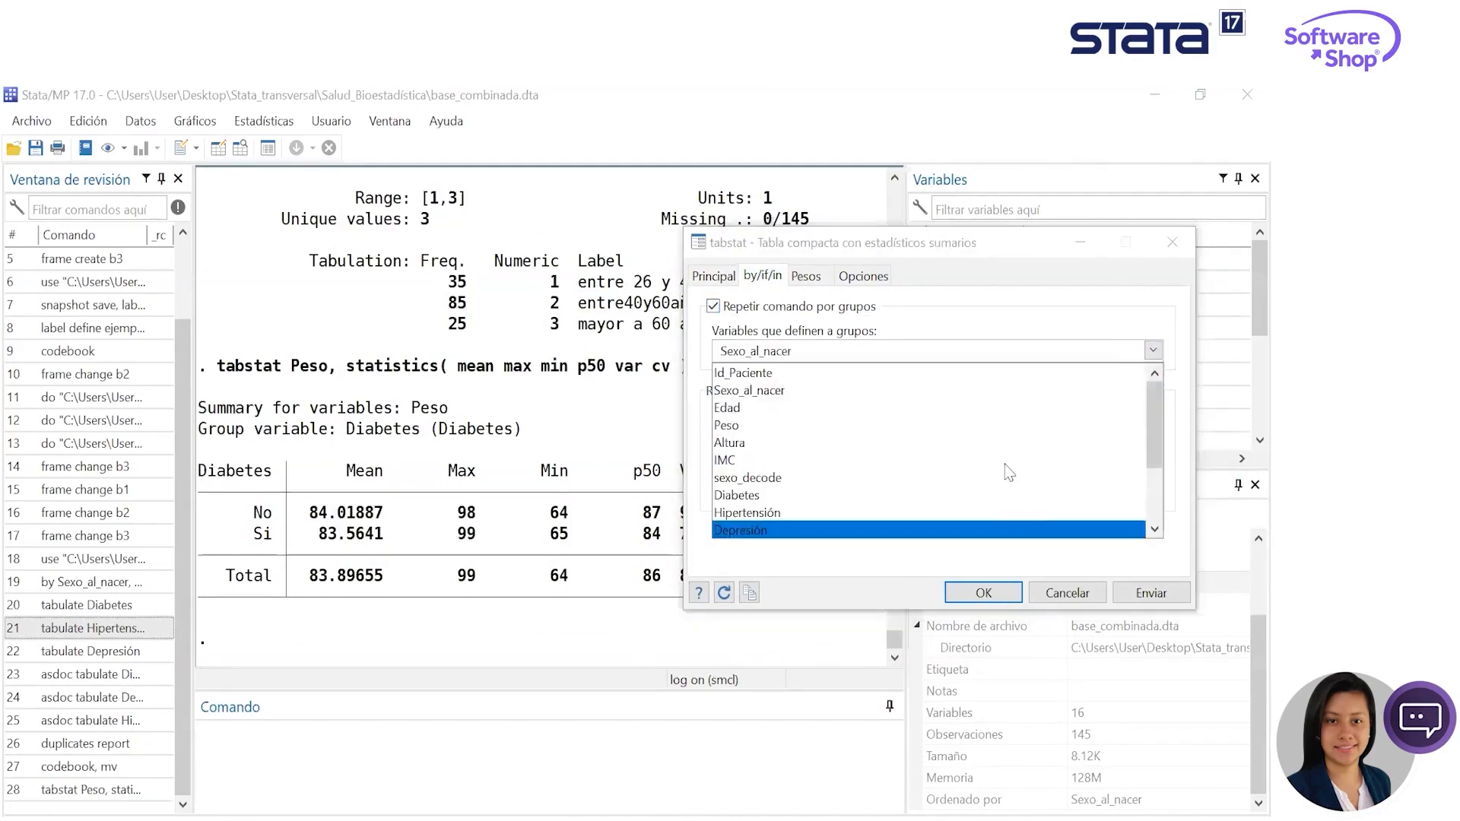
pyautogui.click(965, 328)
pyautogui.click(1139, 600)
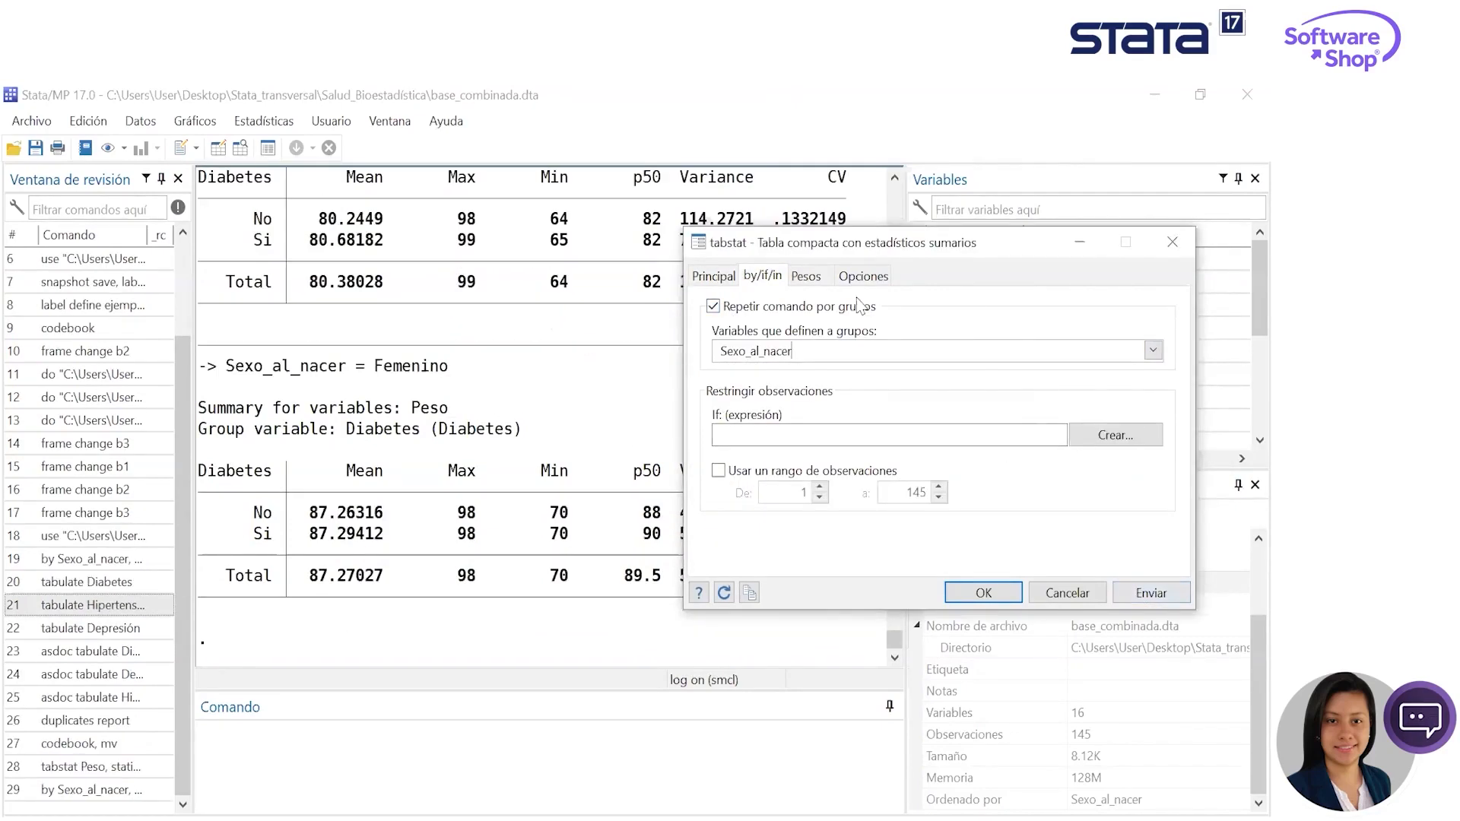
pyautogui.moveTo(823, 253); pyautogui.dragTo(775, 278)
pyautogui.click(1125, 269)
pyautogui.scroll(1, 451, 530)
pyautogui.scroll(8, 455, 537)
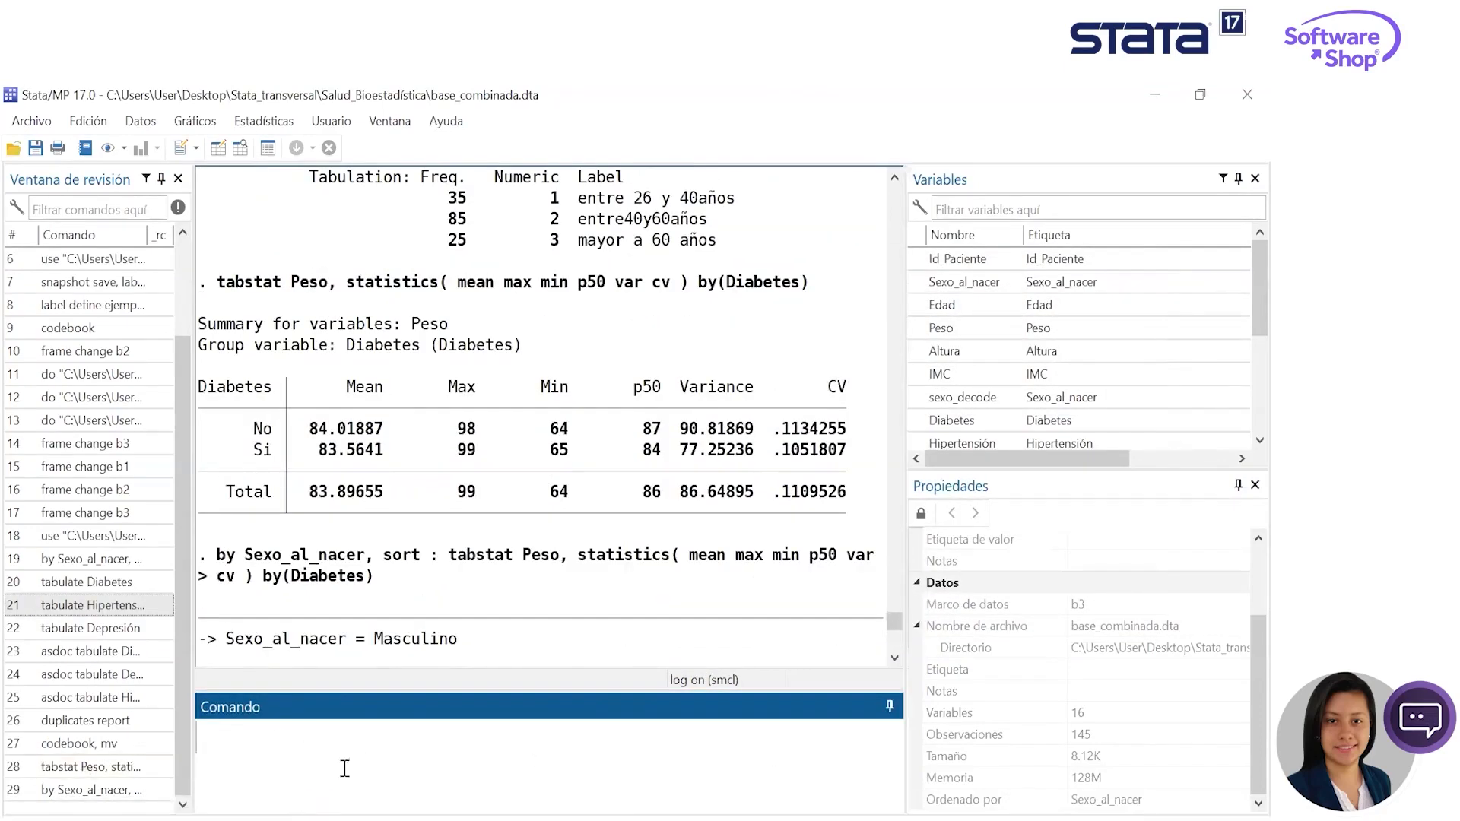
# - Recall the last grouped tabstat command, prefix it with asdoc, and run it to export the table
pyautogui.click(139, 794)
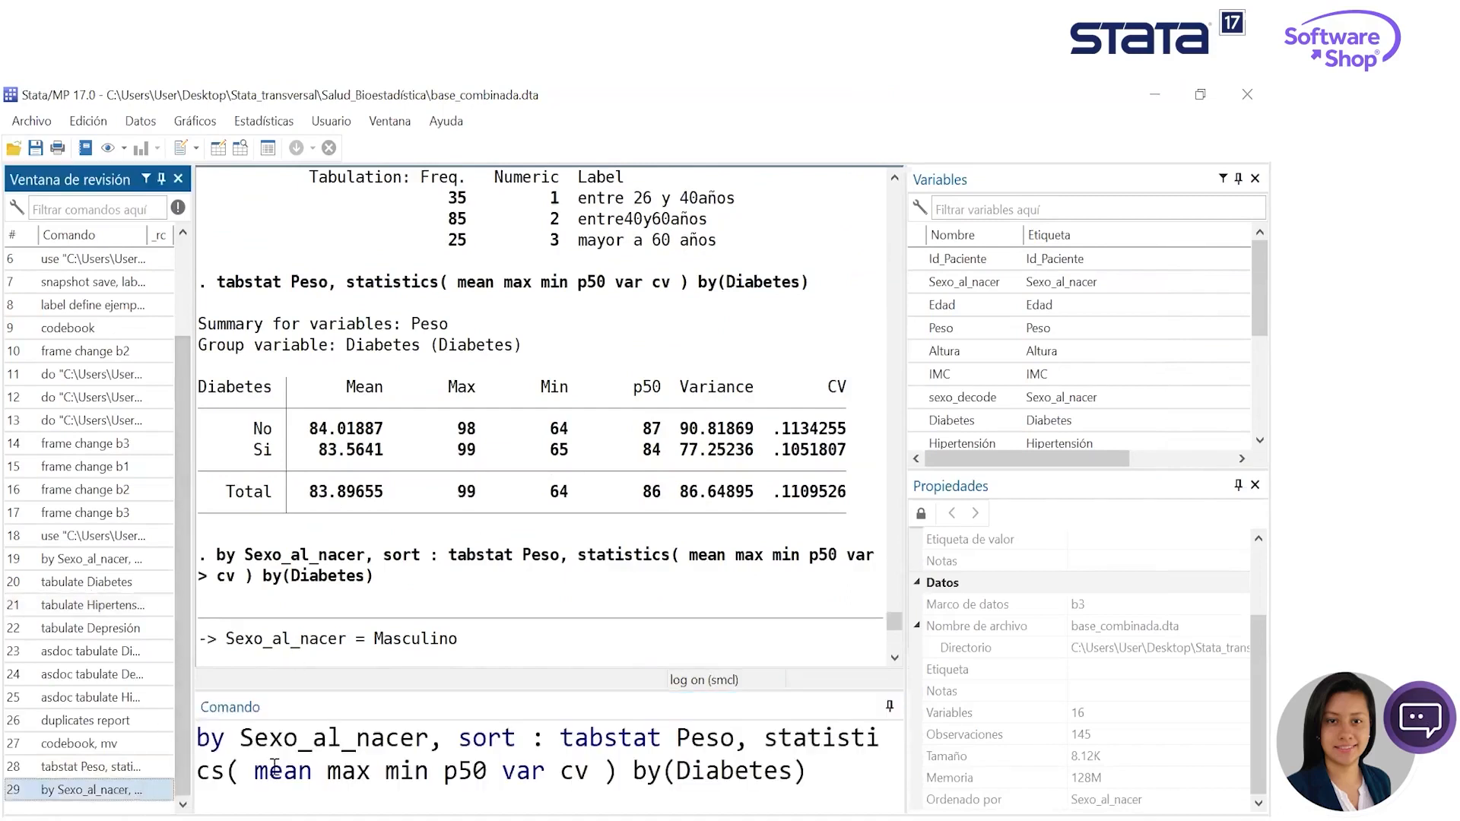
pyautogui.click(203, 739)
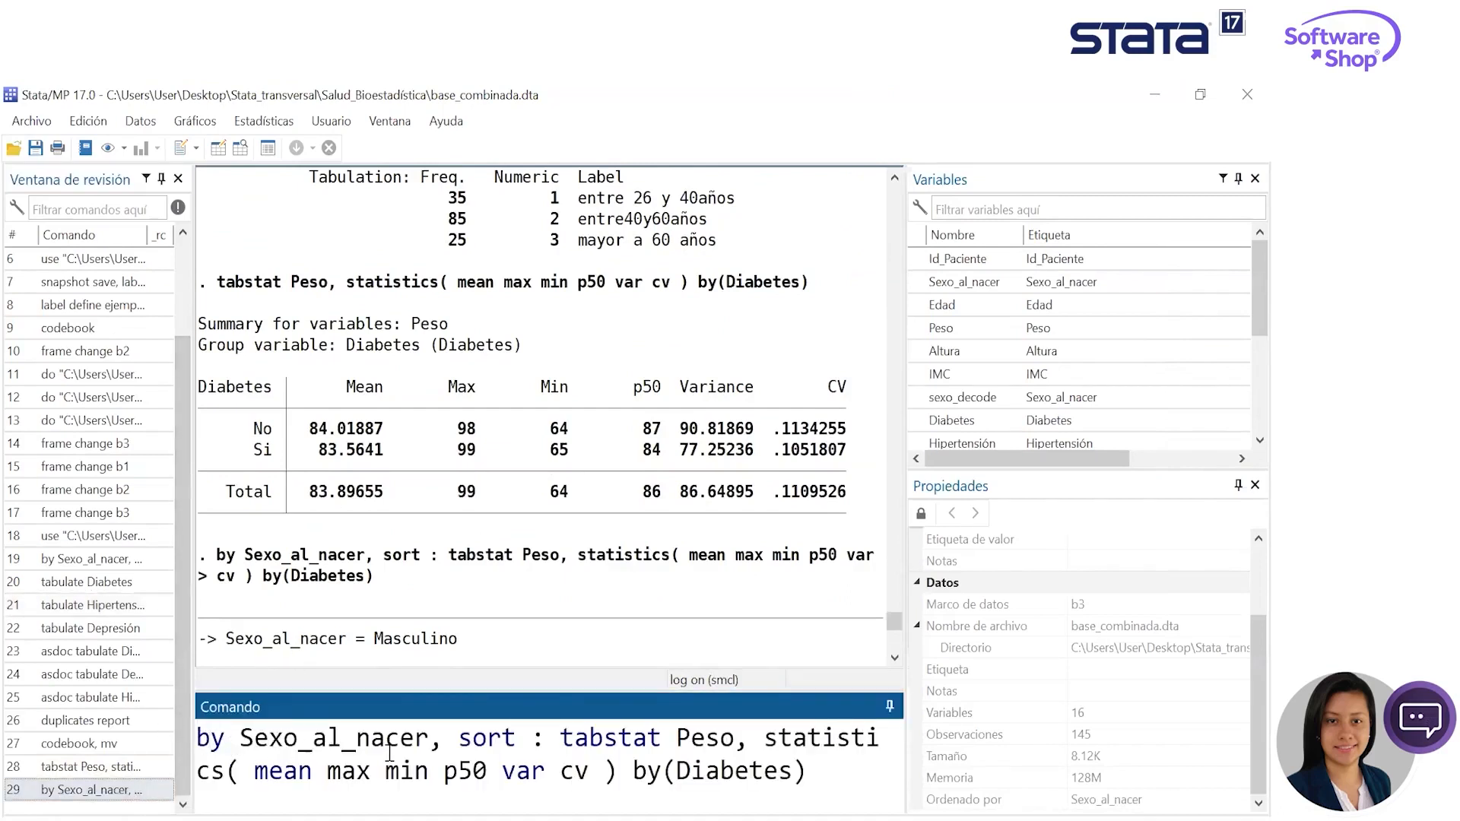
pyautogui.write('asdoc')
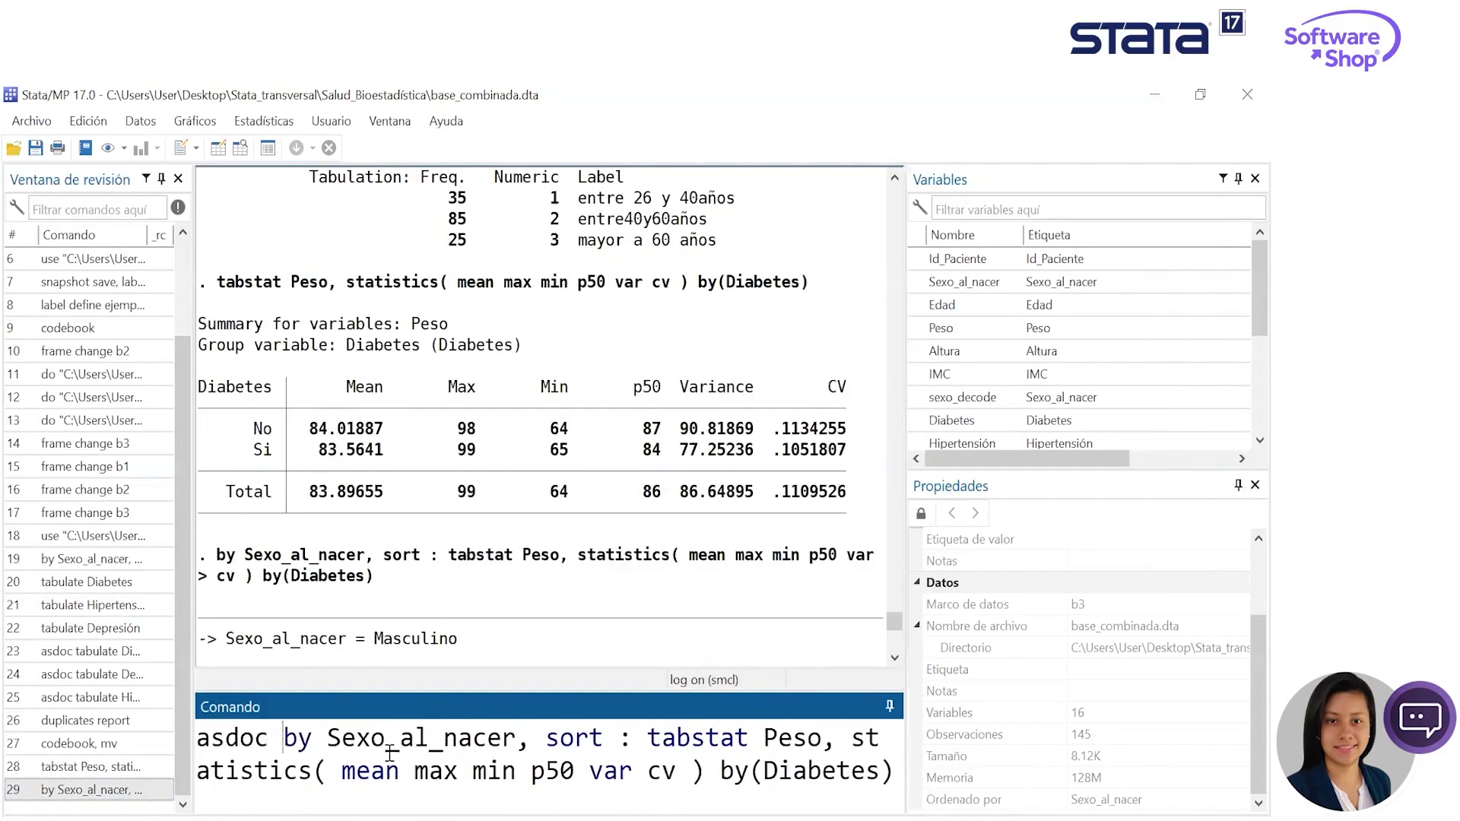
pyautogui.press('Return')
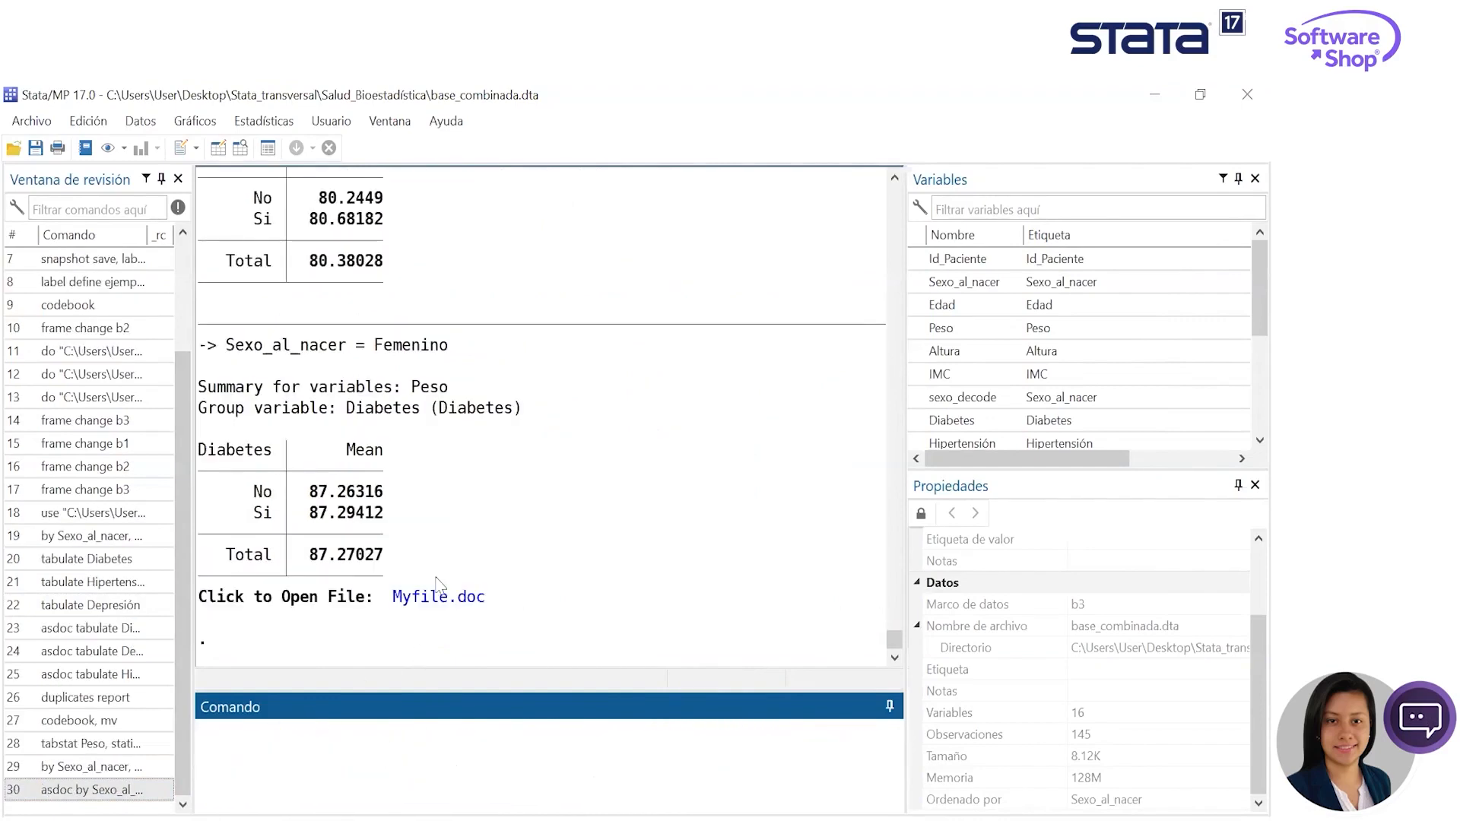
# - Open the exported Myfile.doc in Word, review the tables for each sex, and close the document
pyautogui.click(439, 595)
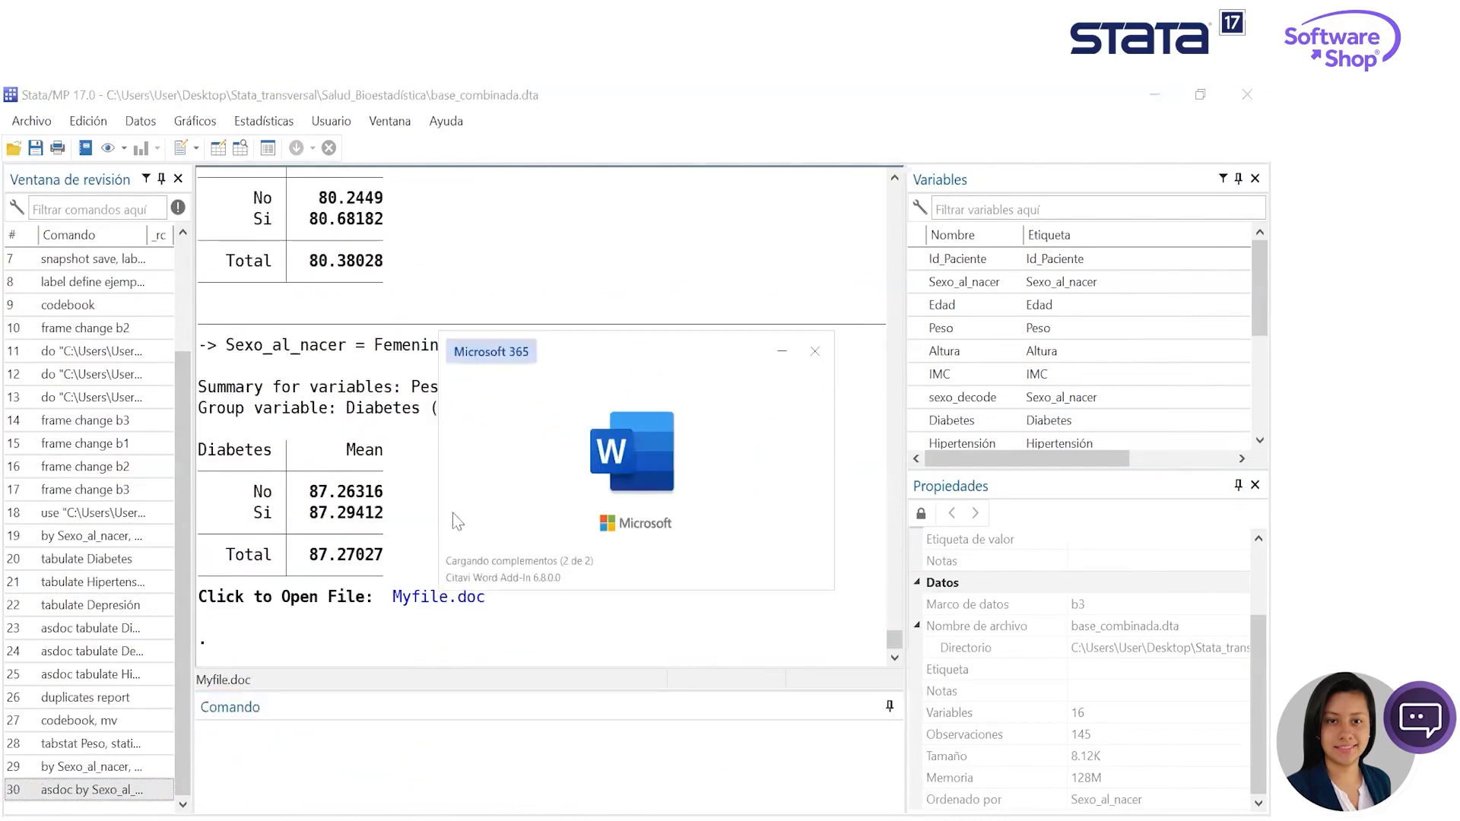
pyautogui.scroll(-10, 789, 528)
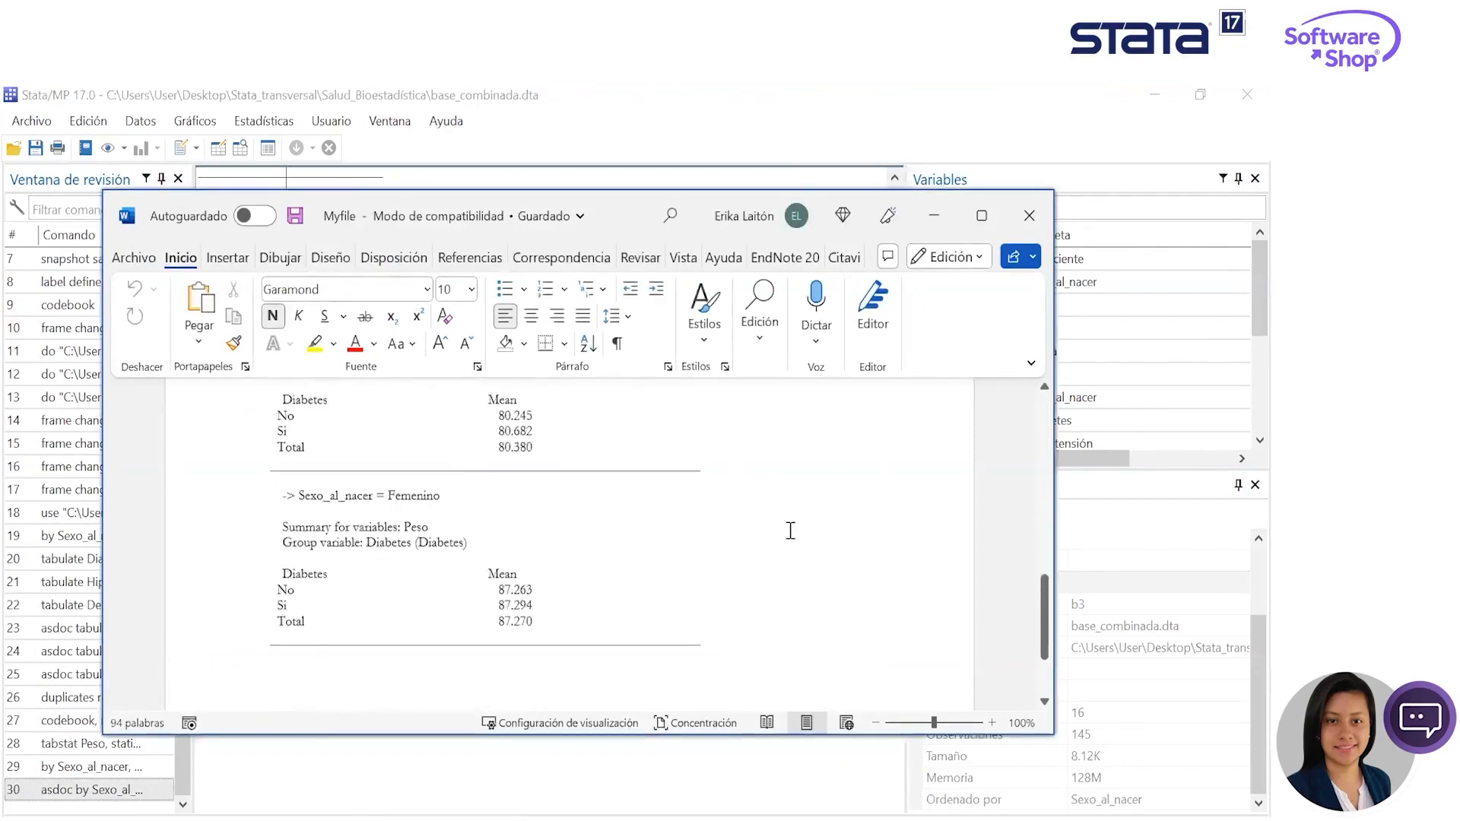
pyautogui.scroll(5, 790, 541)
pyautogui.click(1027, 216)
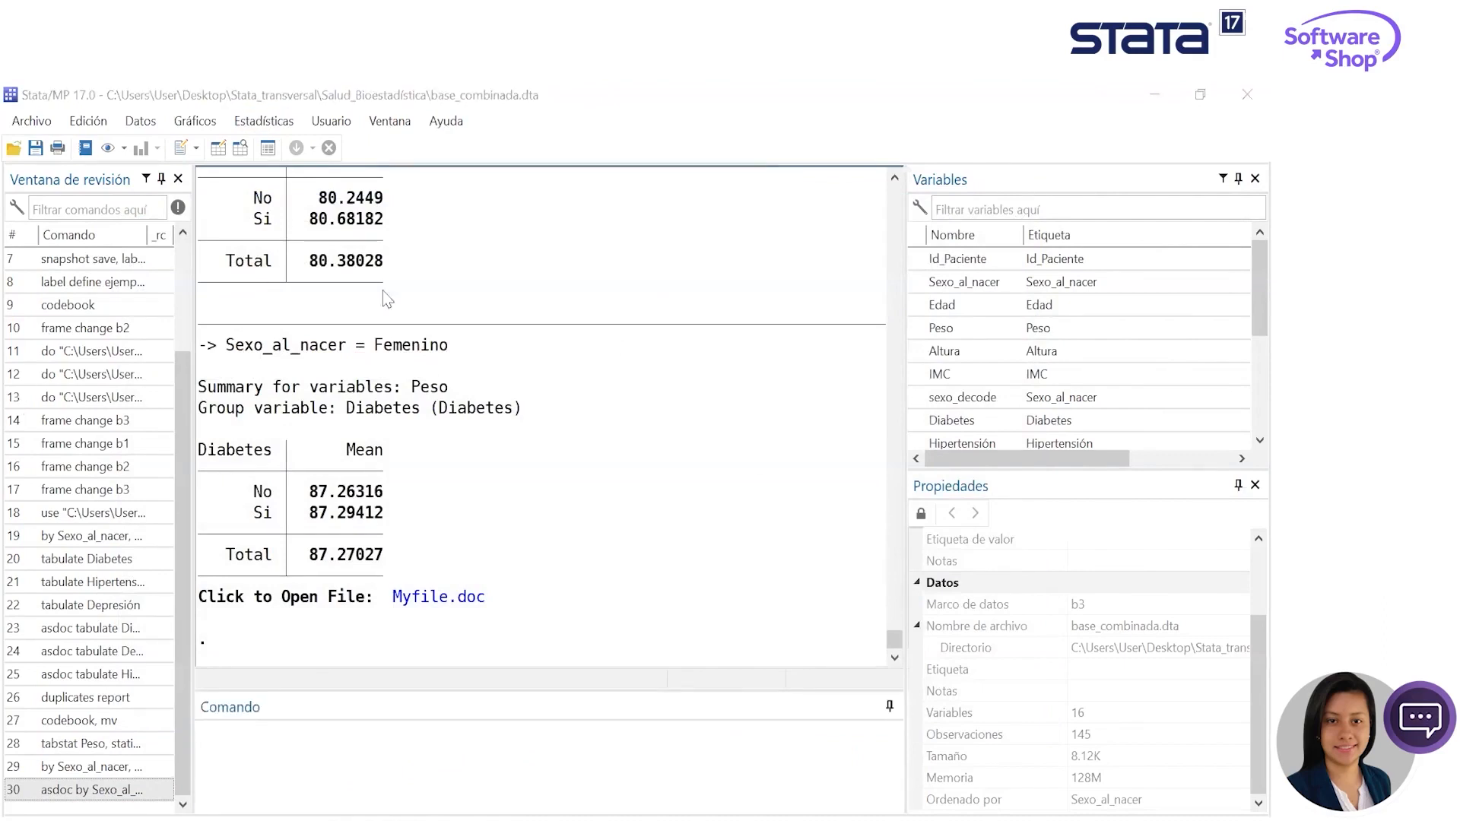
# - Create a frequency table with Sexo_al_nacer as the row variable, keeping its dialog open
pyautogui.click(266, 122)
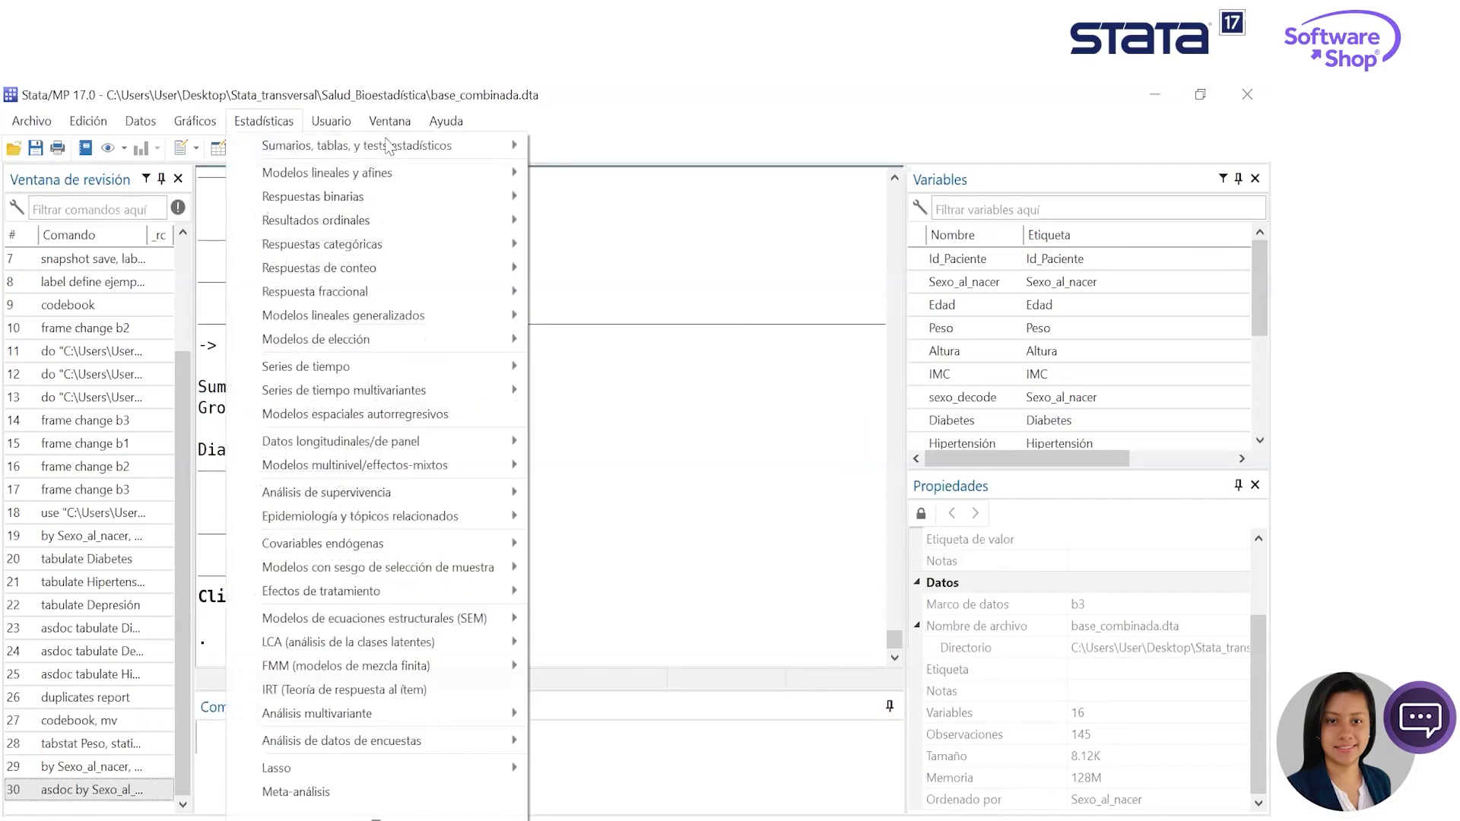
pyautogui.moveTo(388, 144)
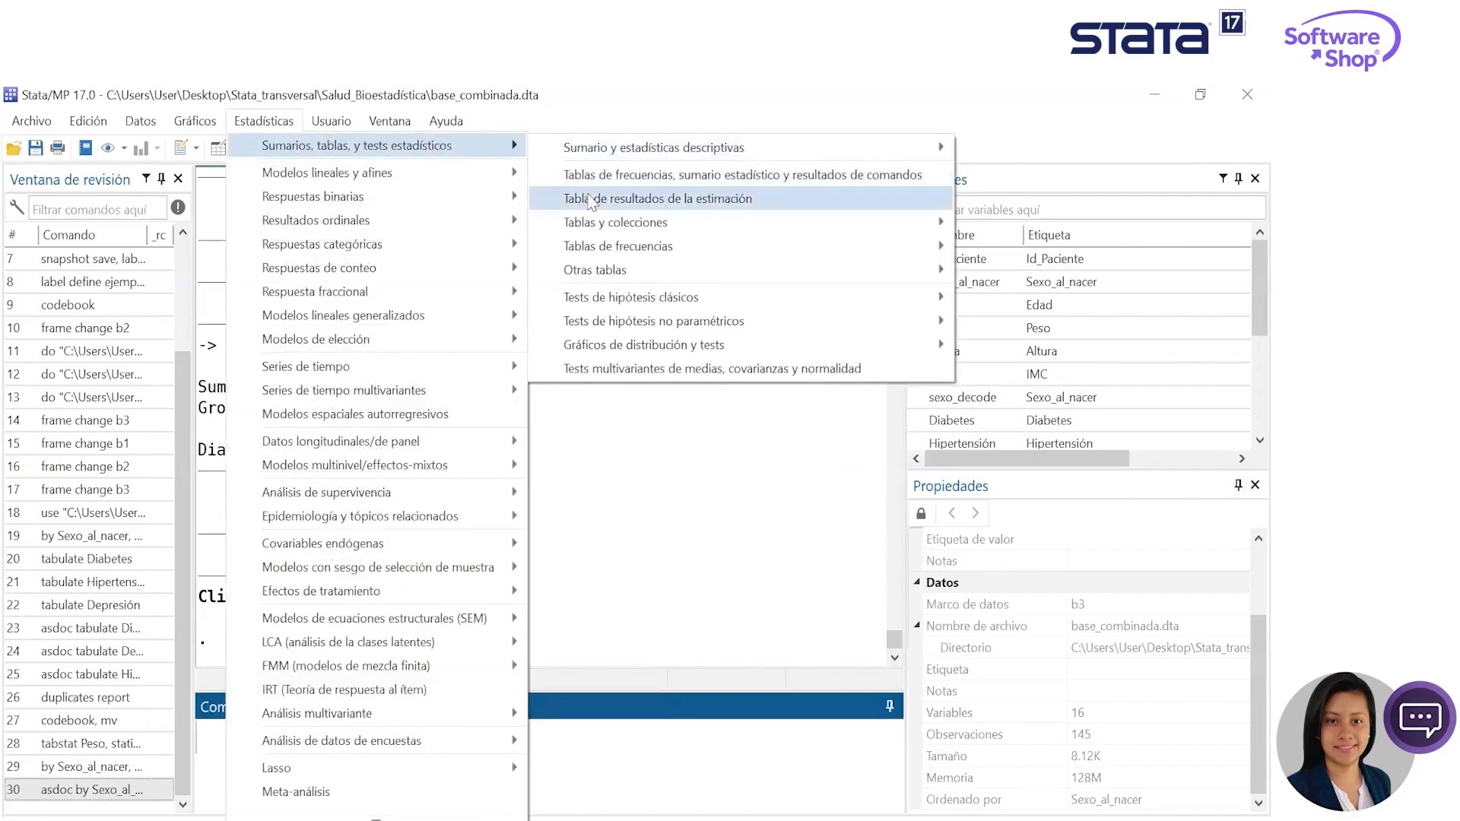
pyautogui.click(667, 176)
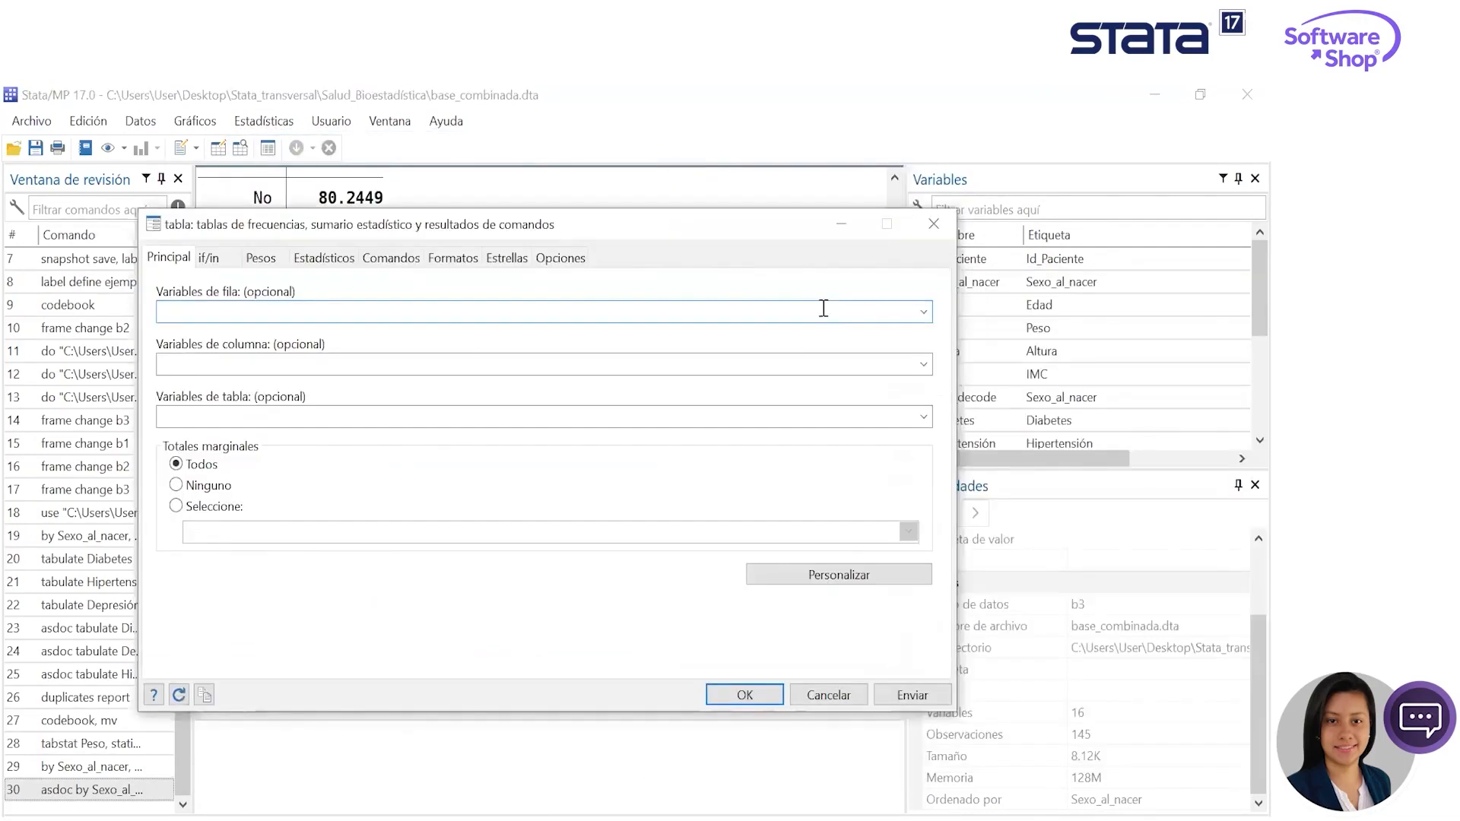
pyautogui.click(922, 313)
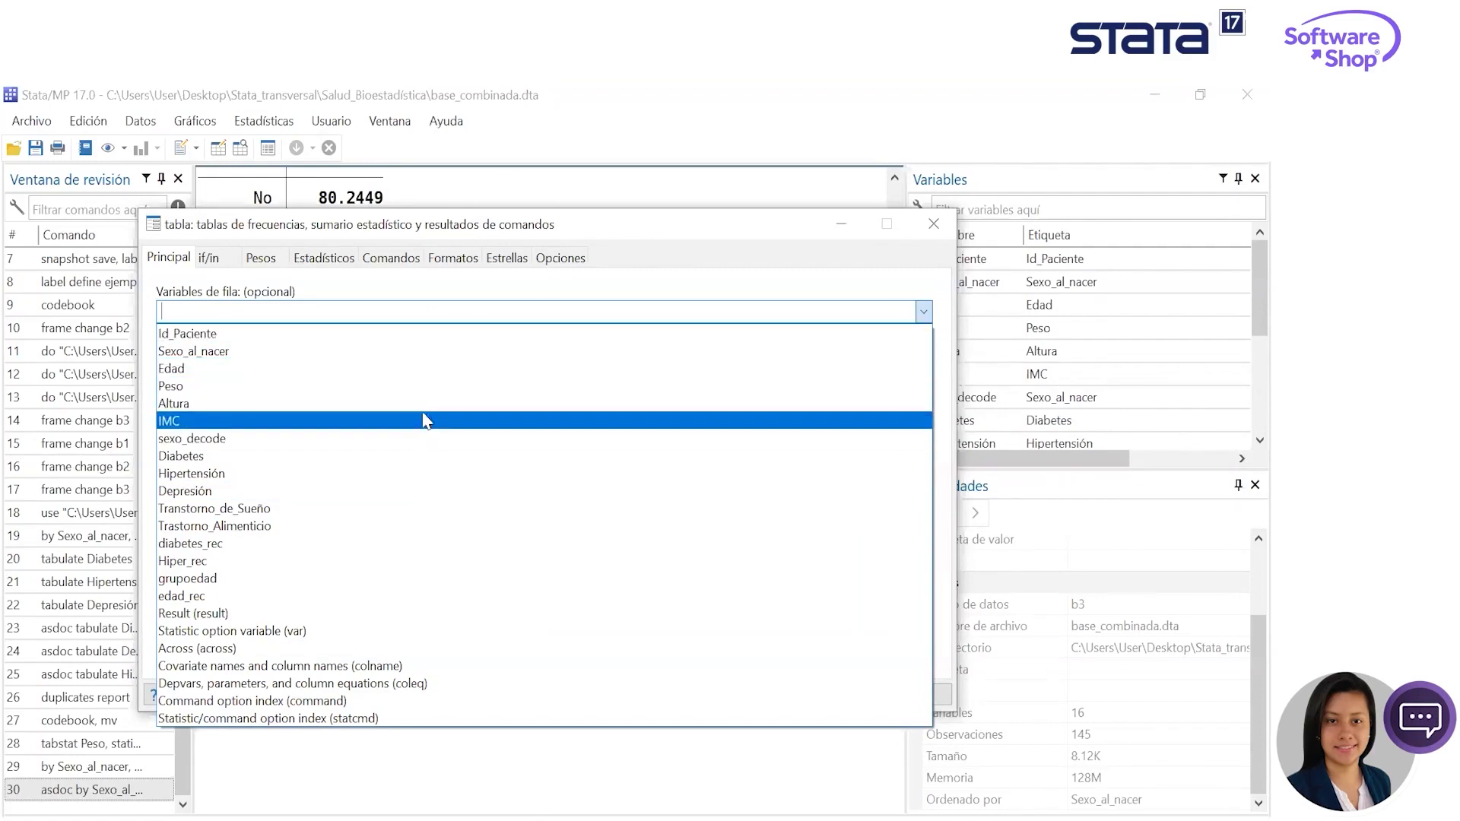
pyautogui.click(284, 352)
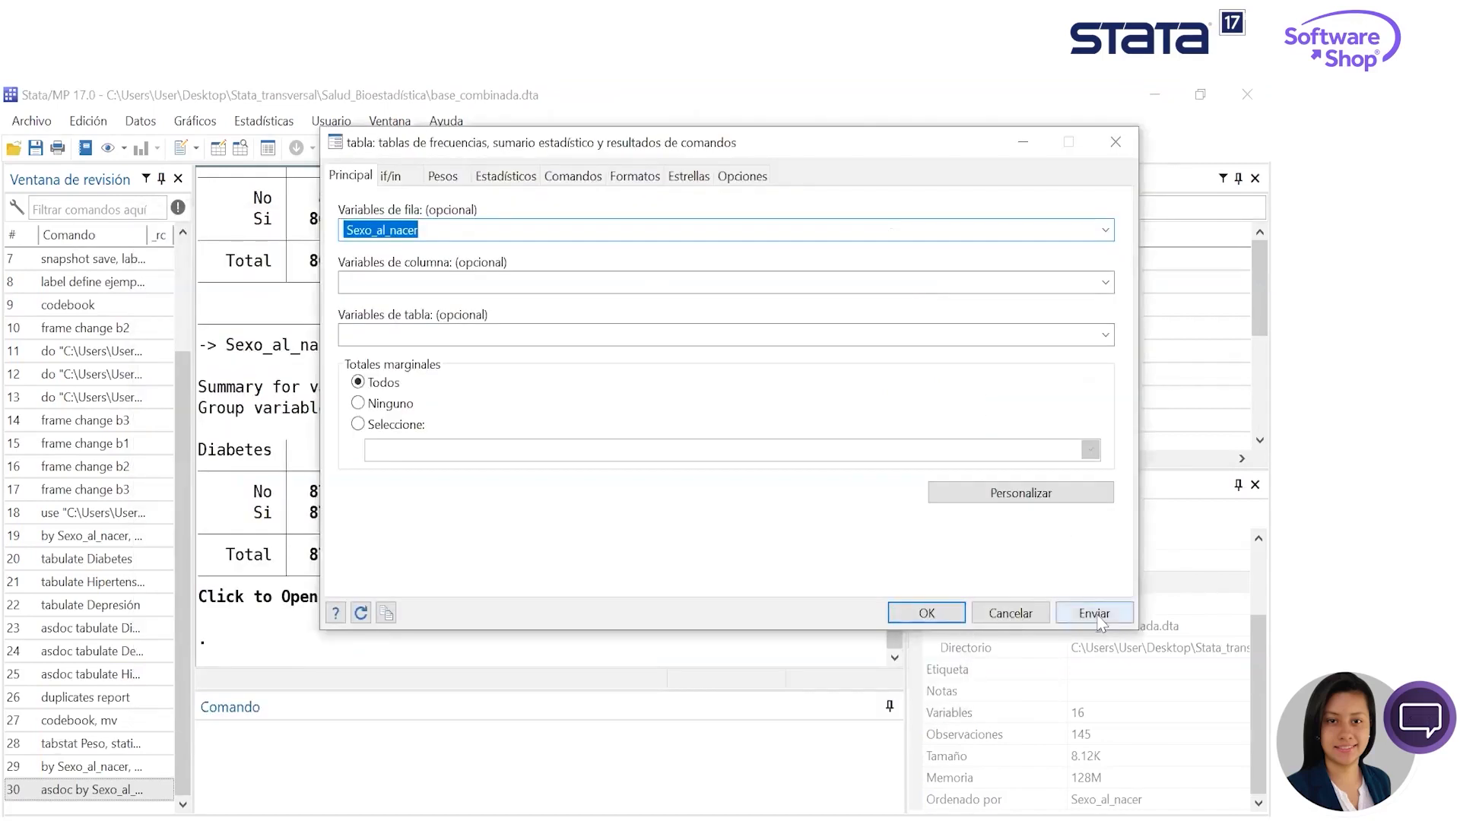
pyautogui.click(1097, 619)
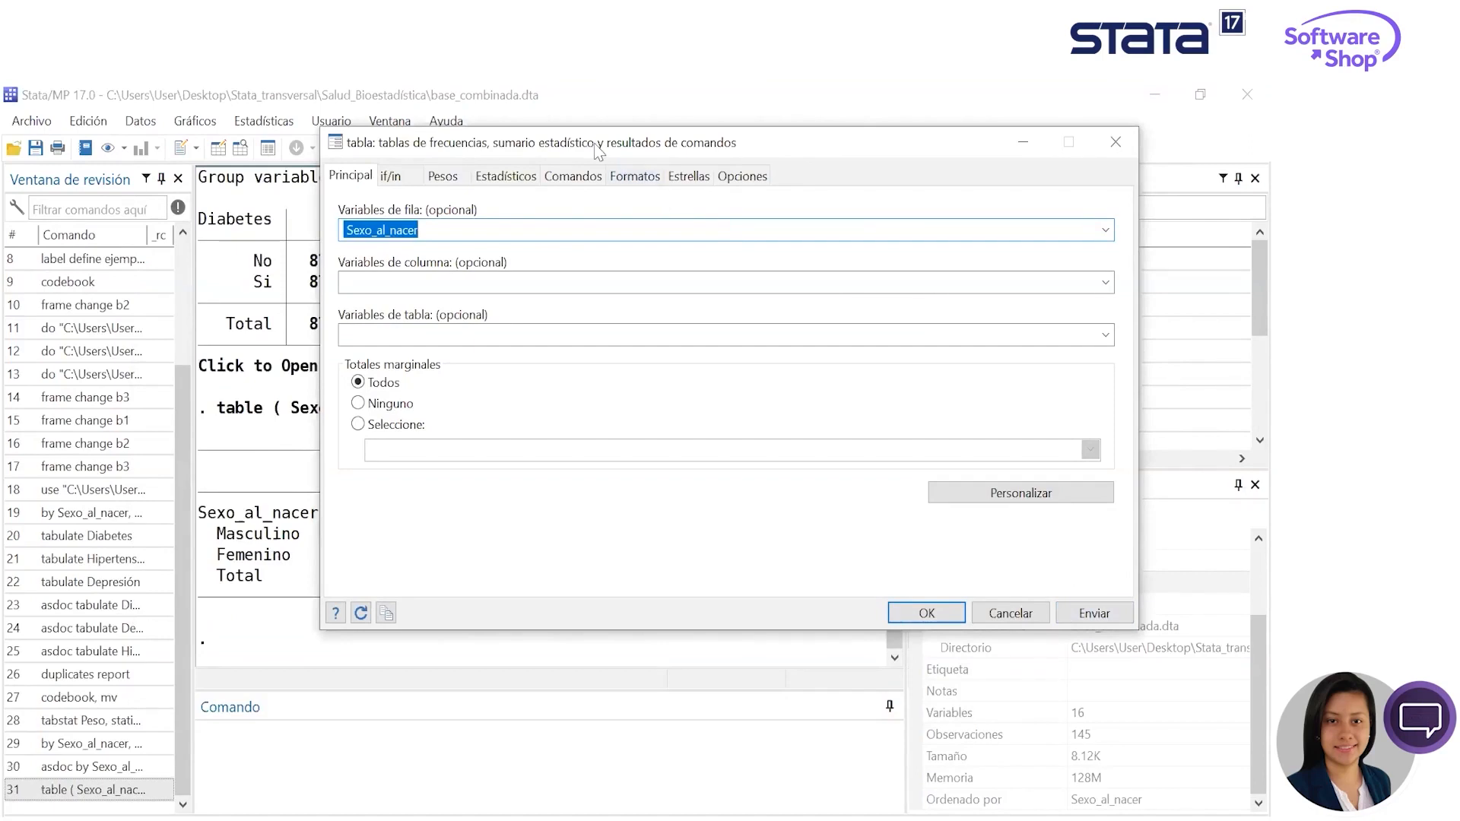
pyautogui.moveTo(598, 152); pyautogui.dragTo(677, 167)
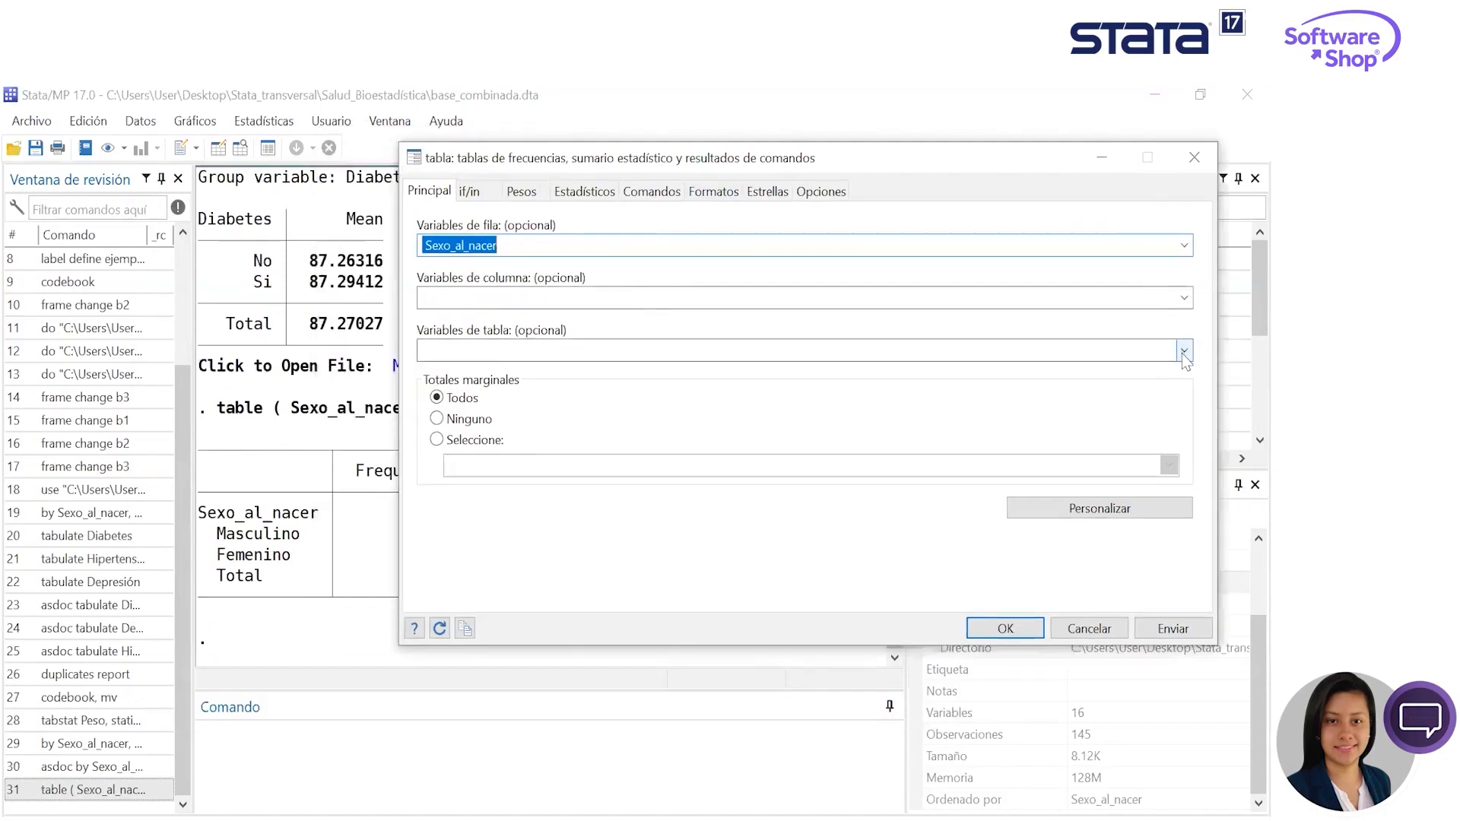
# - Add Diabetes as the table's column variable and generate the cross-tabulation with Sexo_al_nacer
pyautogui.click(1183, 349)
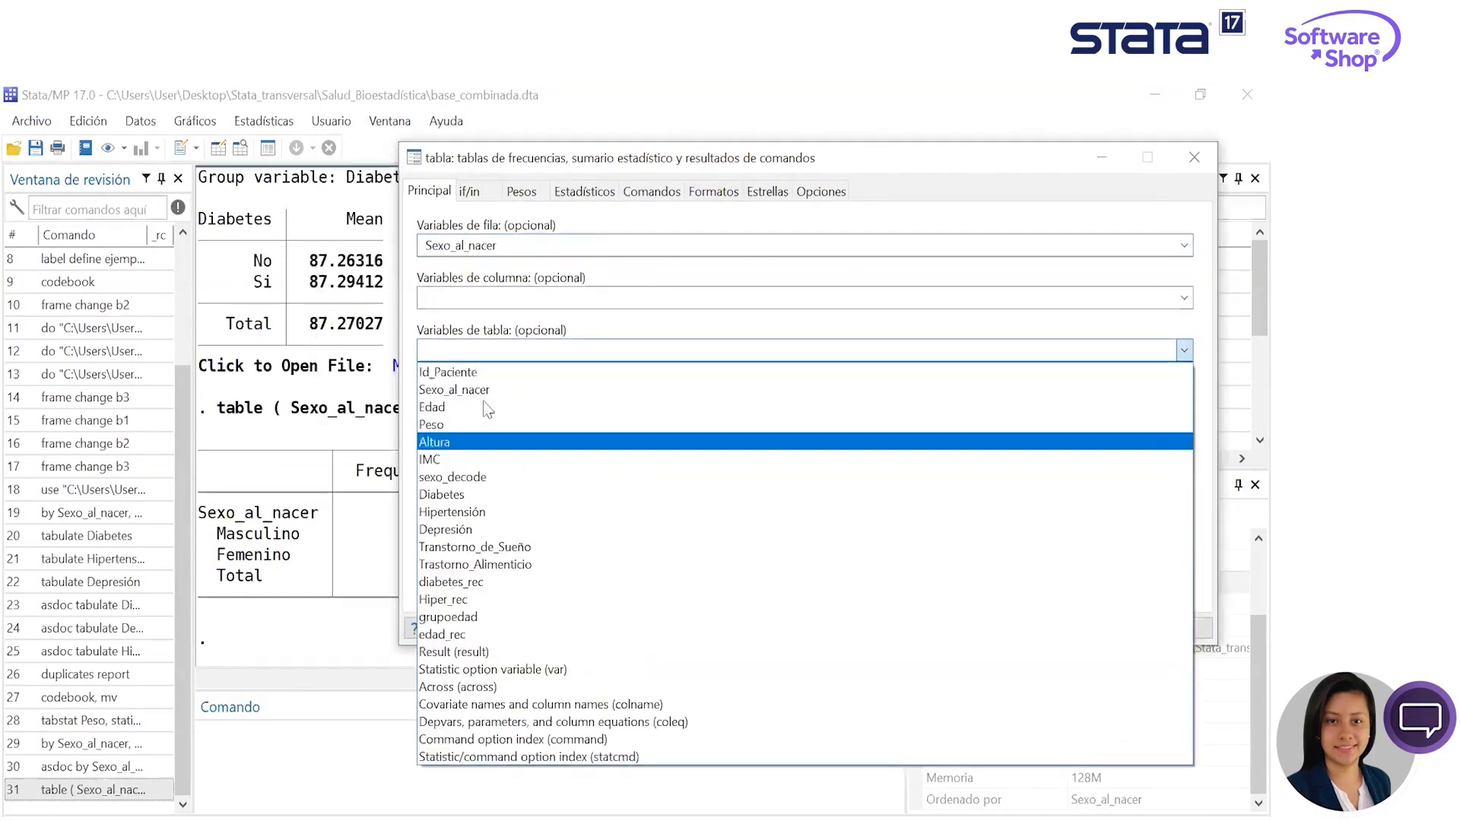
pyautogui.click(1140, 297)
pyautogui.click(1139, 296)
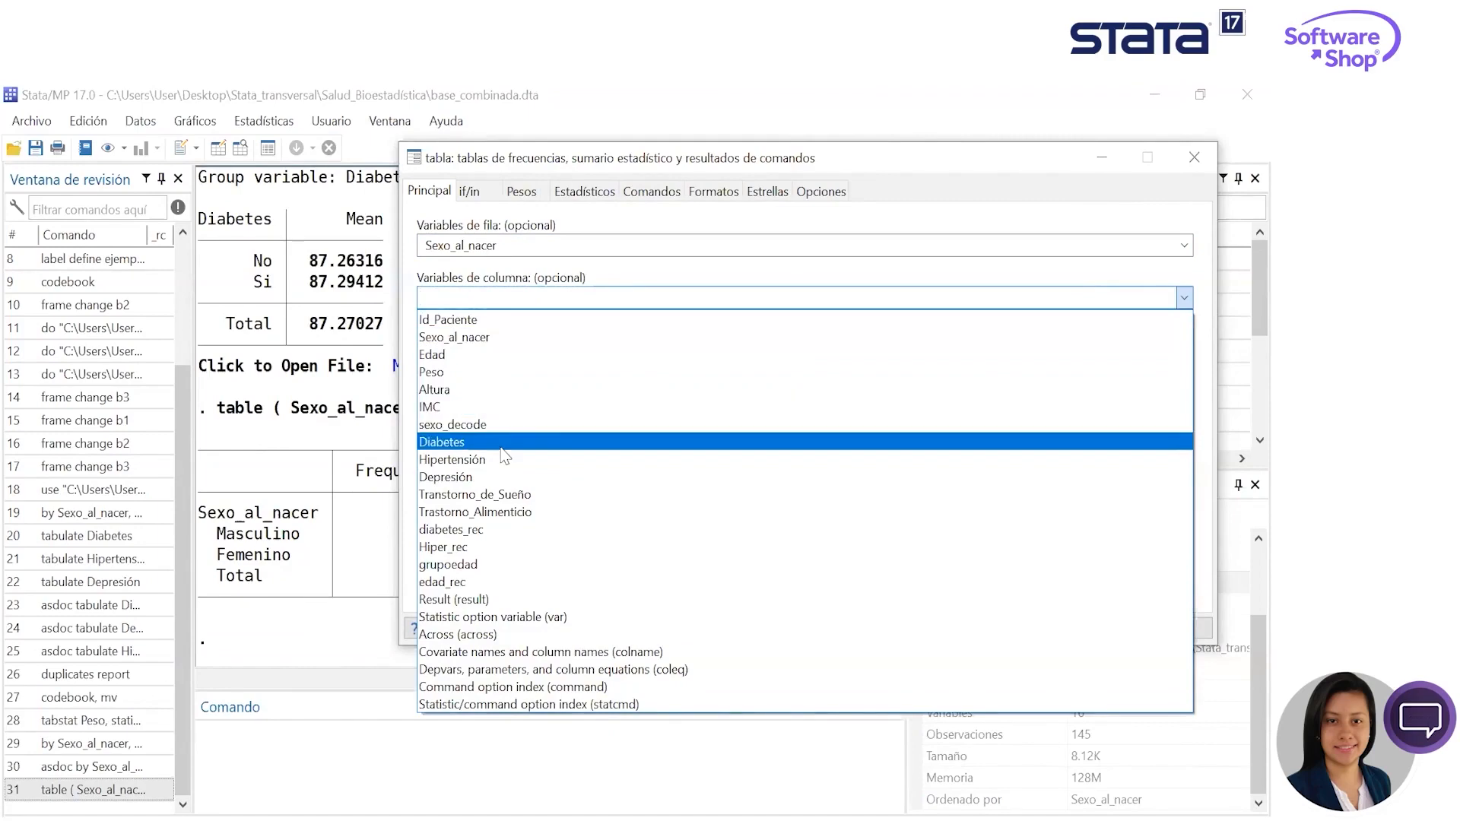
pyautogui.press('Return')
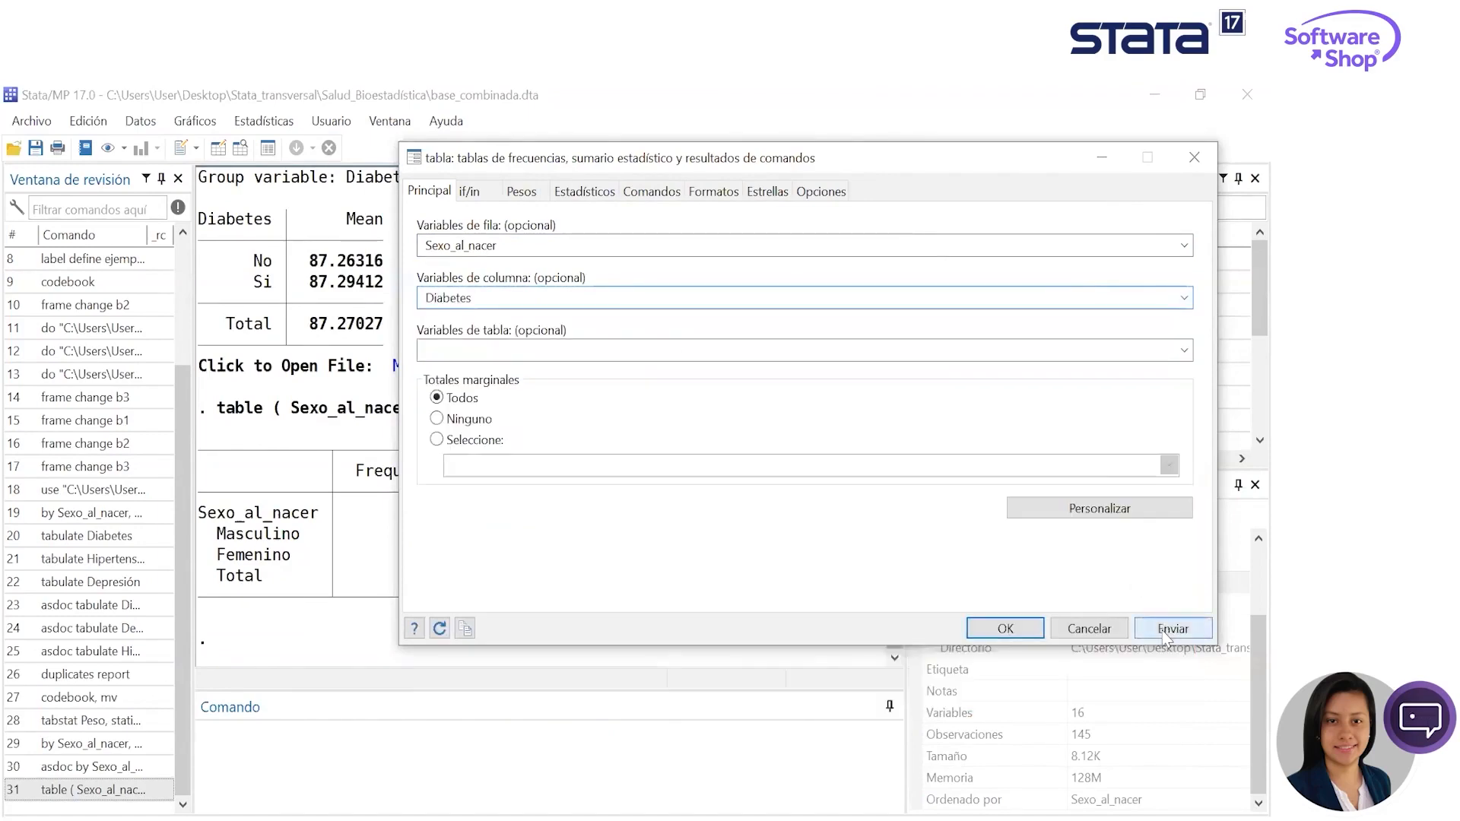
pyautogui.click(1172, 627)
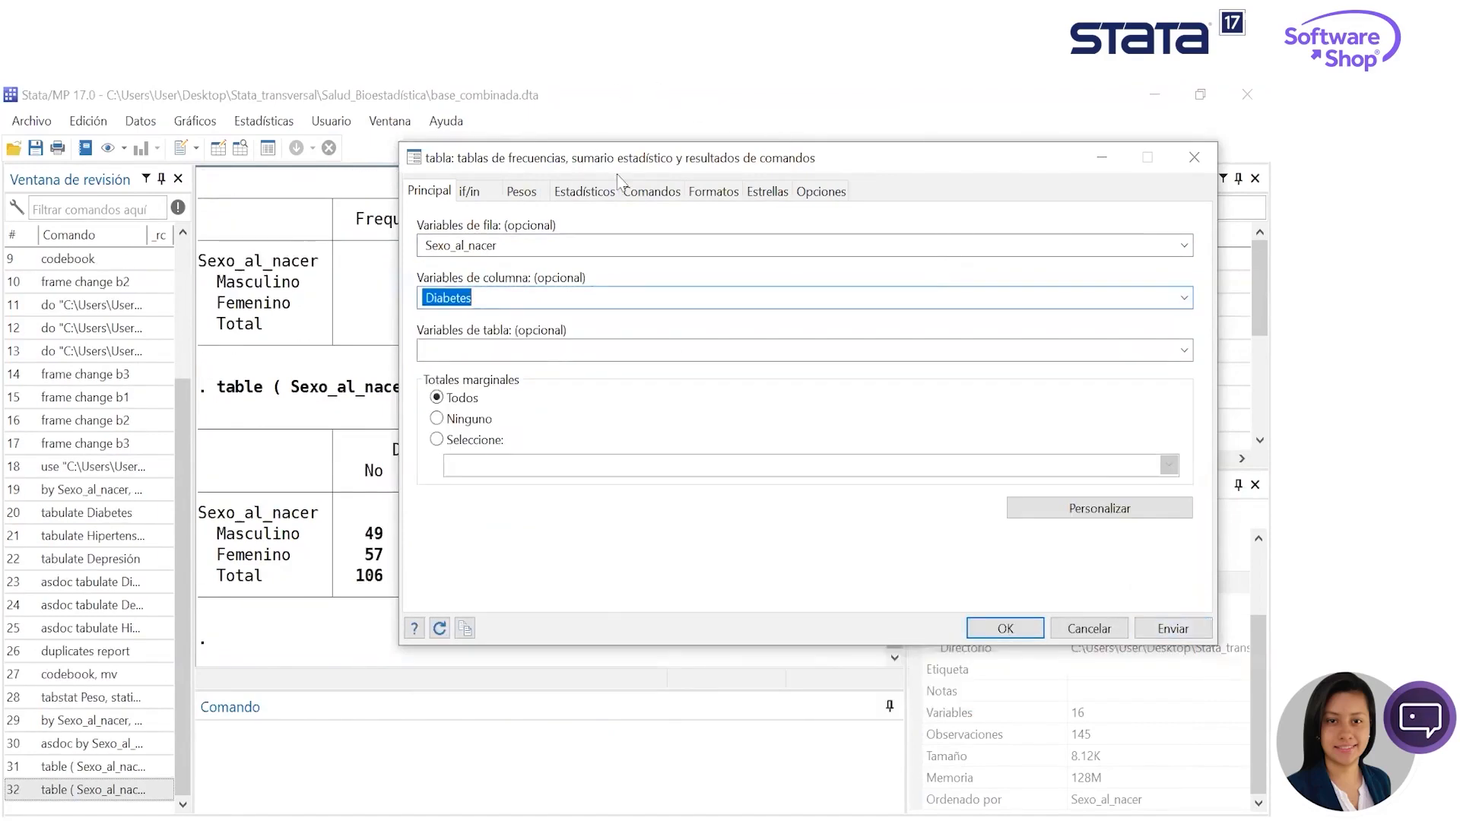
pyautogui.moveTo(617, 174); pyautogui.dragTo(751, 150)
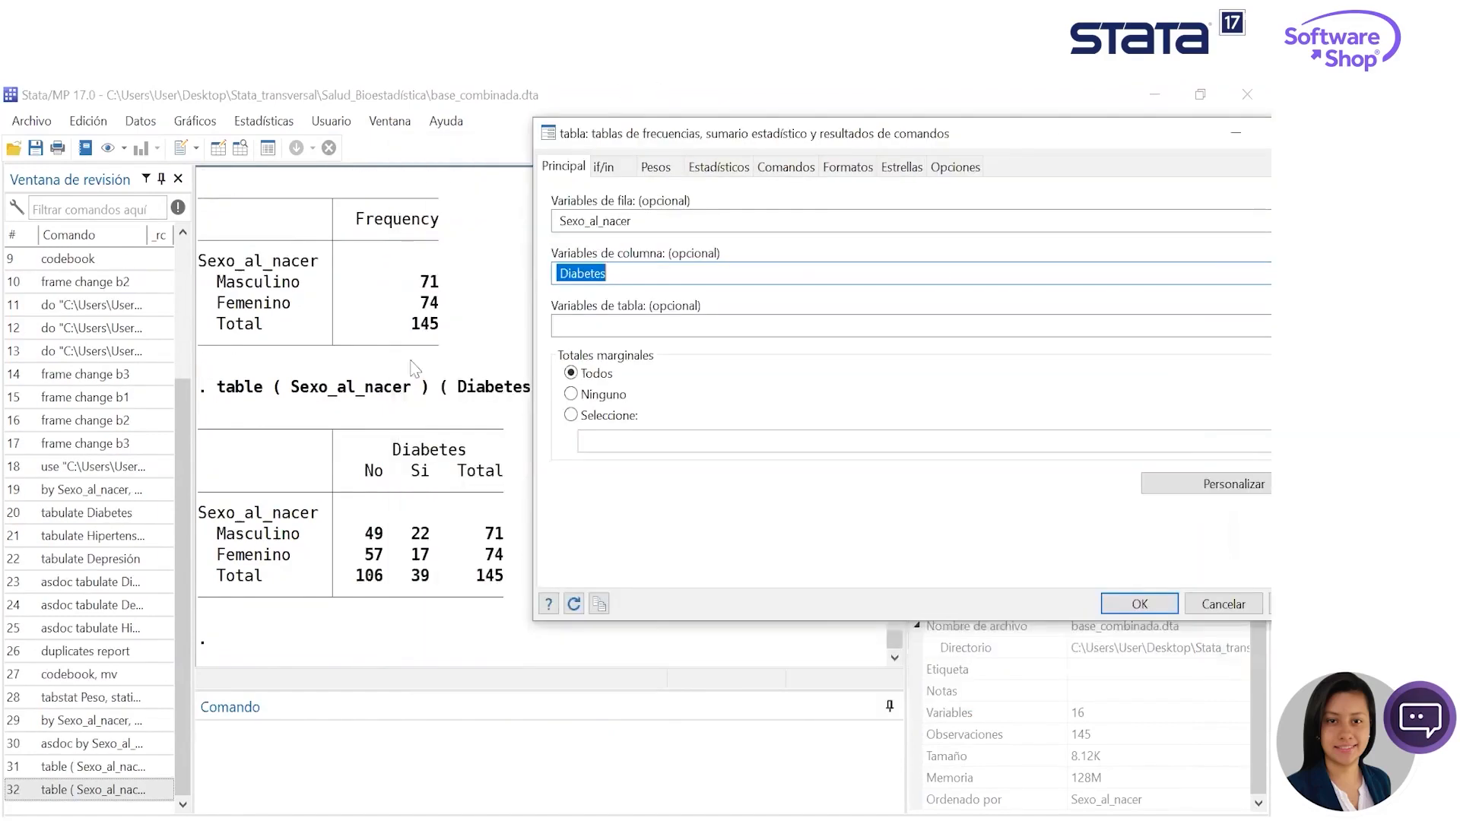
# - Add the mean of Peso as a summary statistic to the Sexo_al_nacer by Diabetes table and generate it
pyautogui.click(731, 168)
pyautogui.press('Escape')
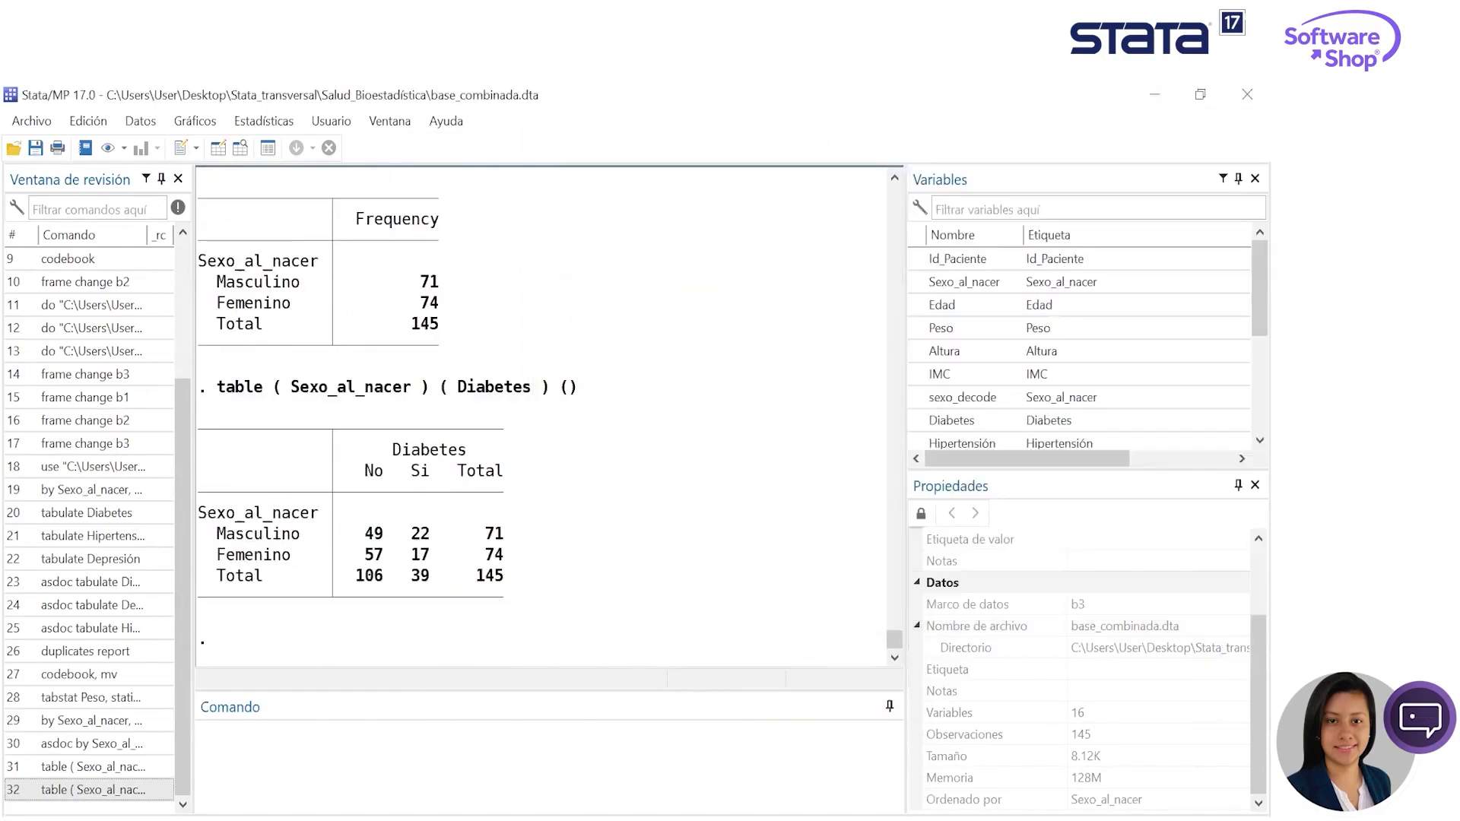
pyautogui.click(707, 808)
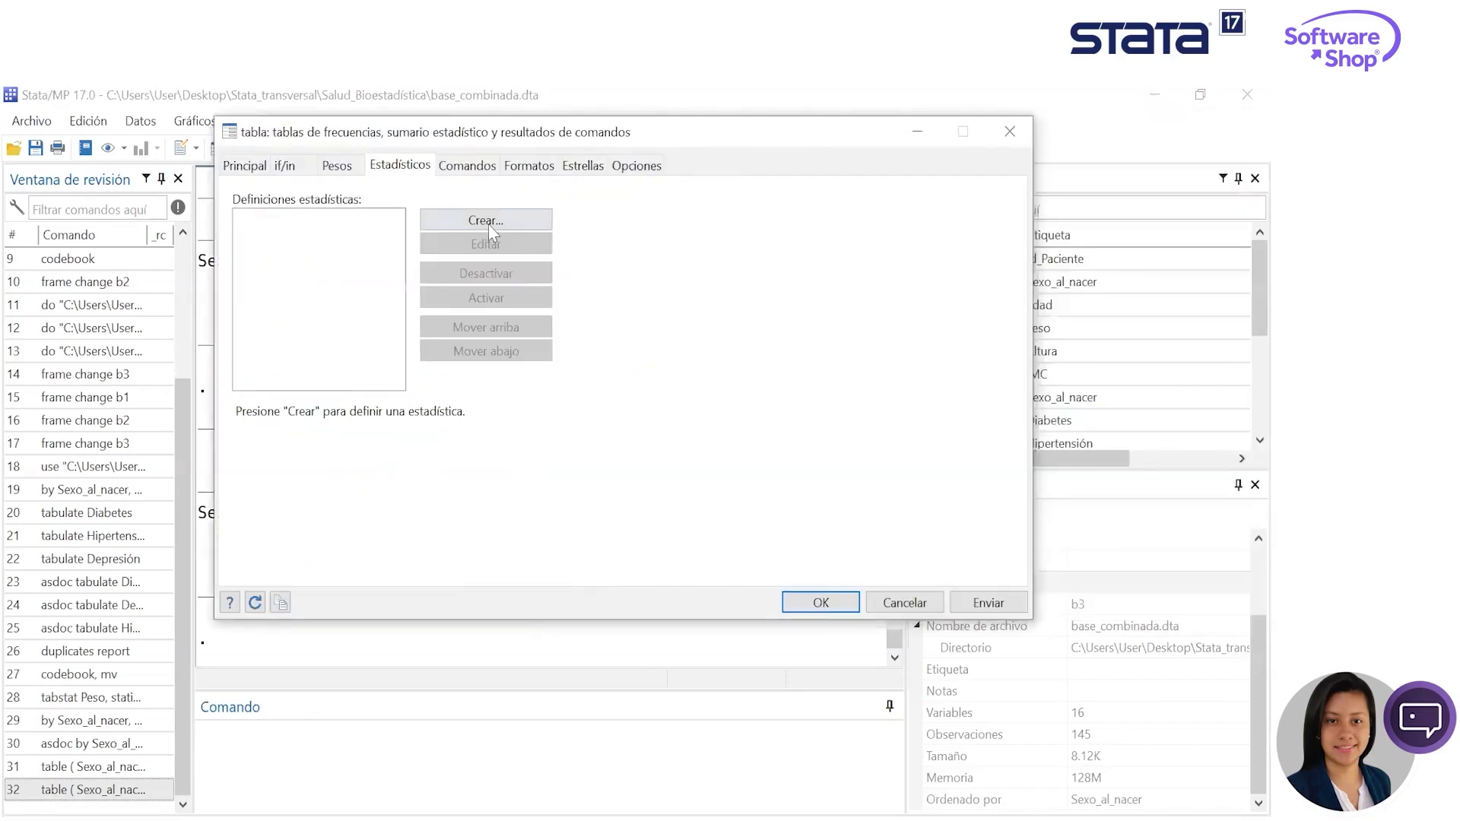
pyautogui.click(490, 224)
pyautogui.click(293, 240)
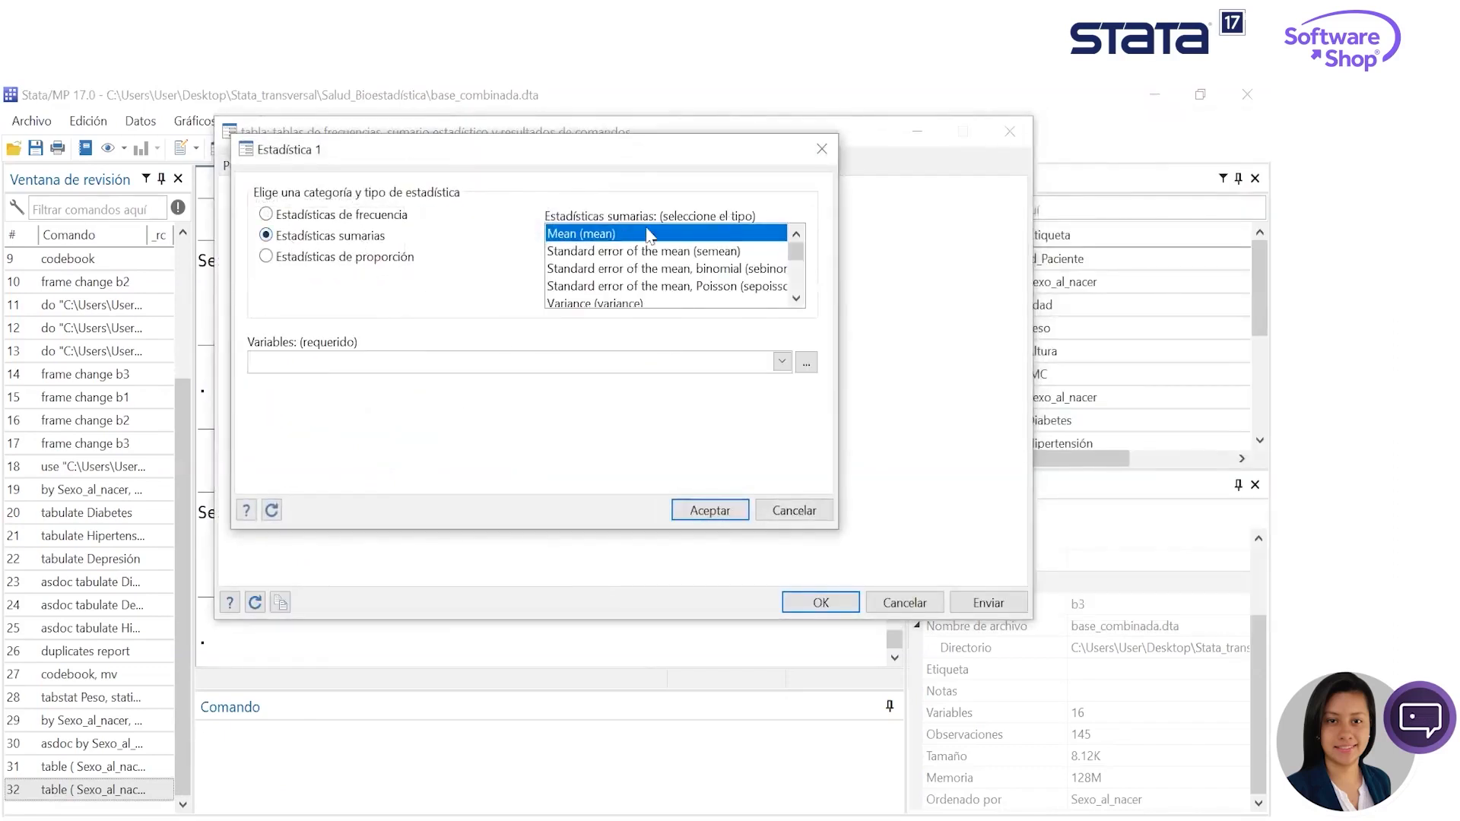
pyautogui.click(782, 363)
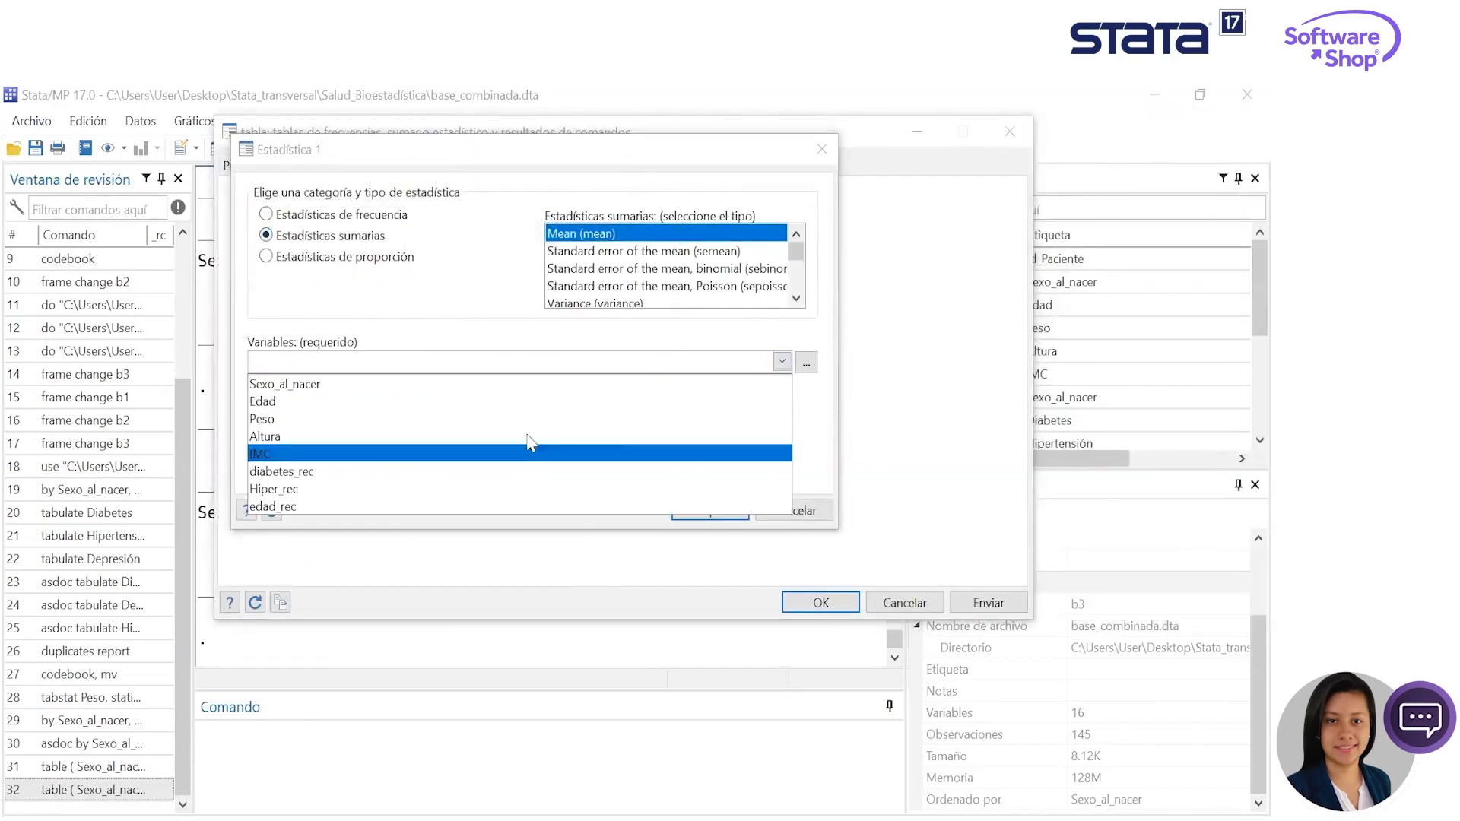
pyautogui.click(435, 422)
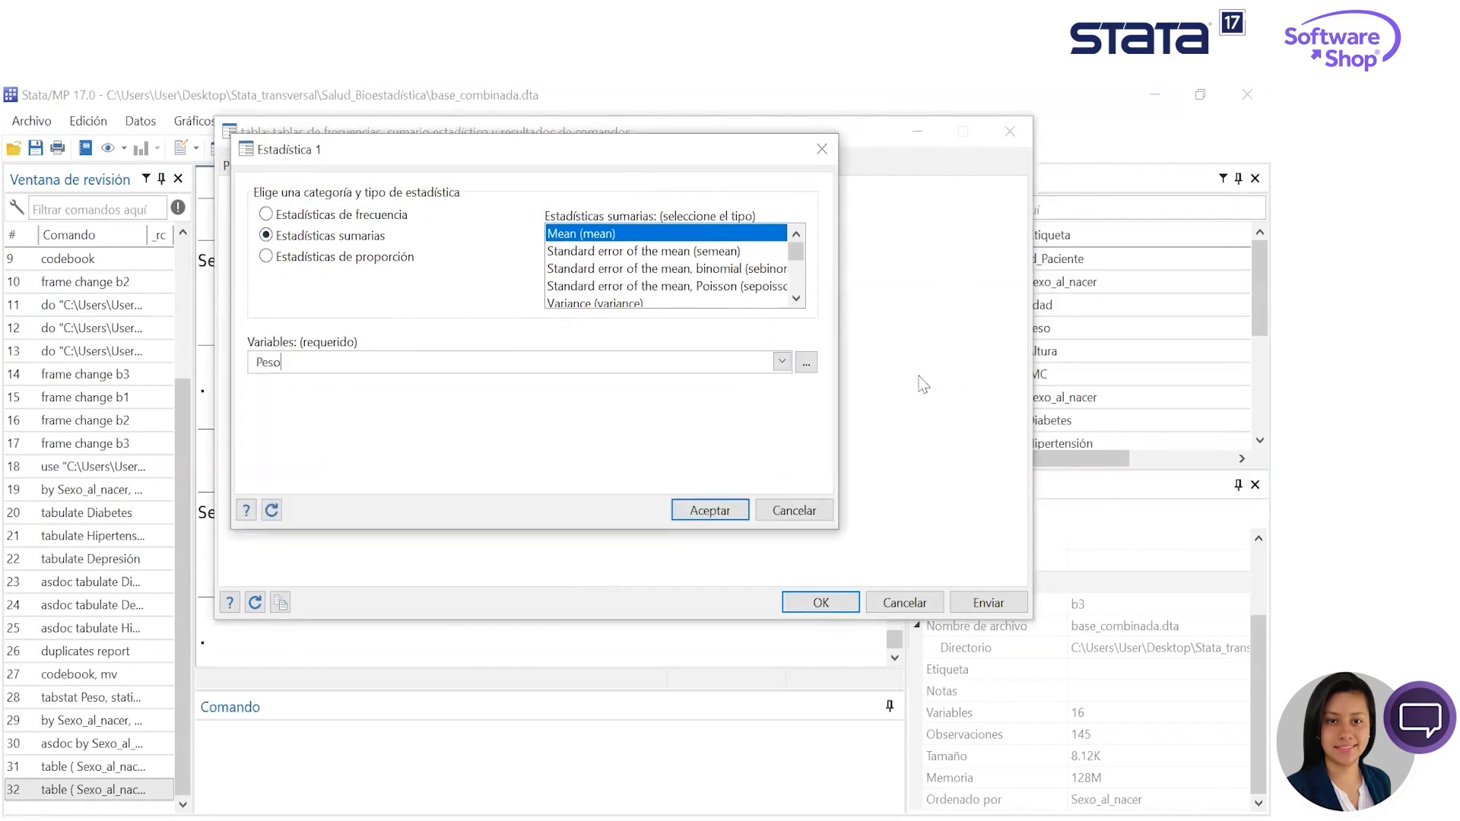
pyautogui.click(710, 511)
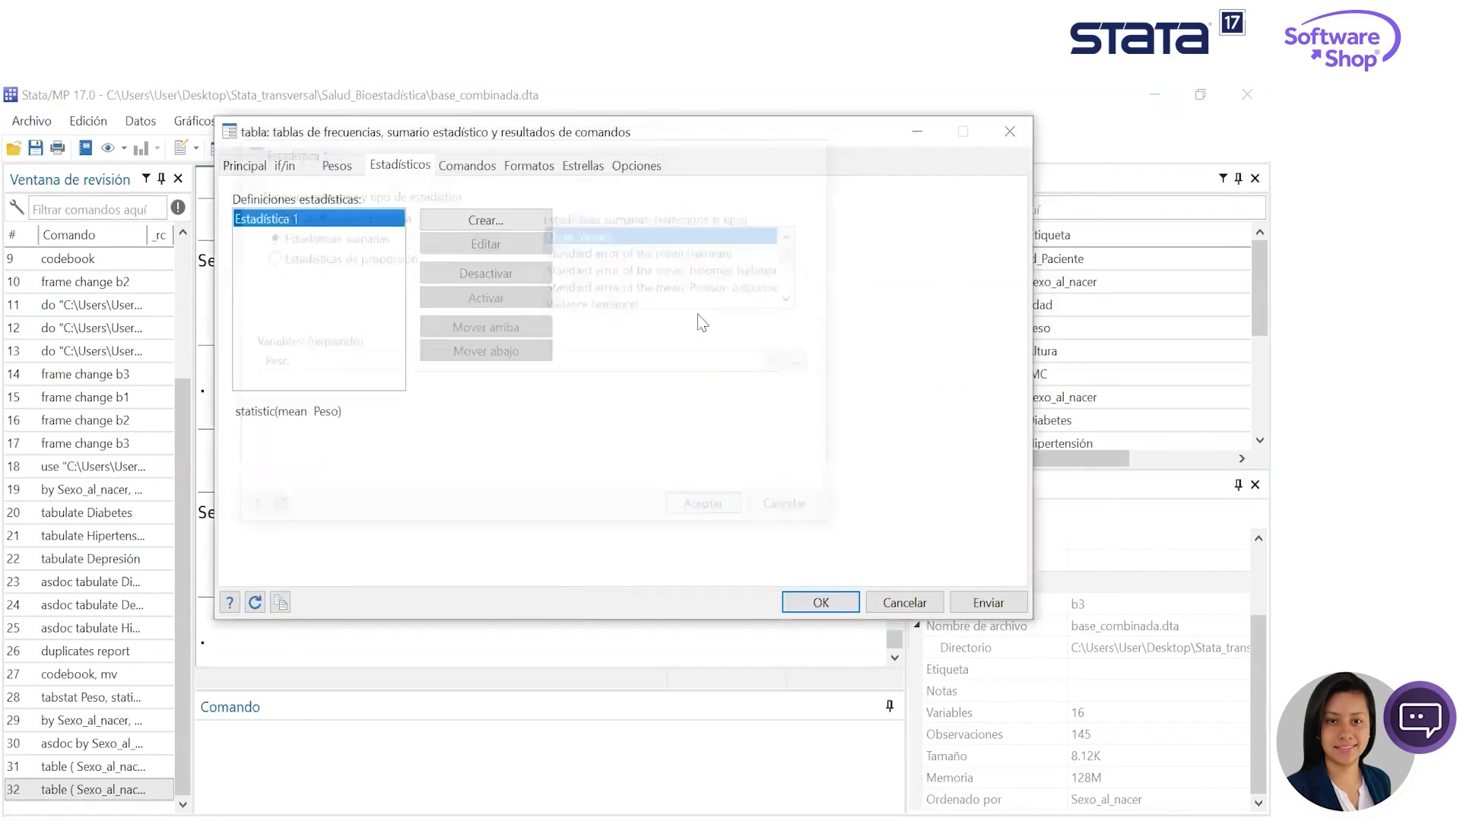
pyautogui.click(989, 603)
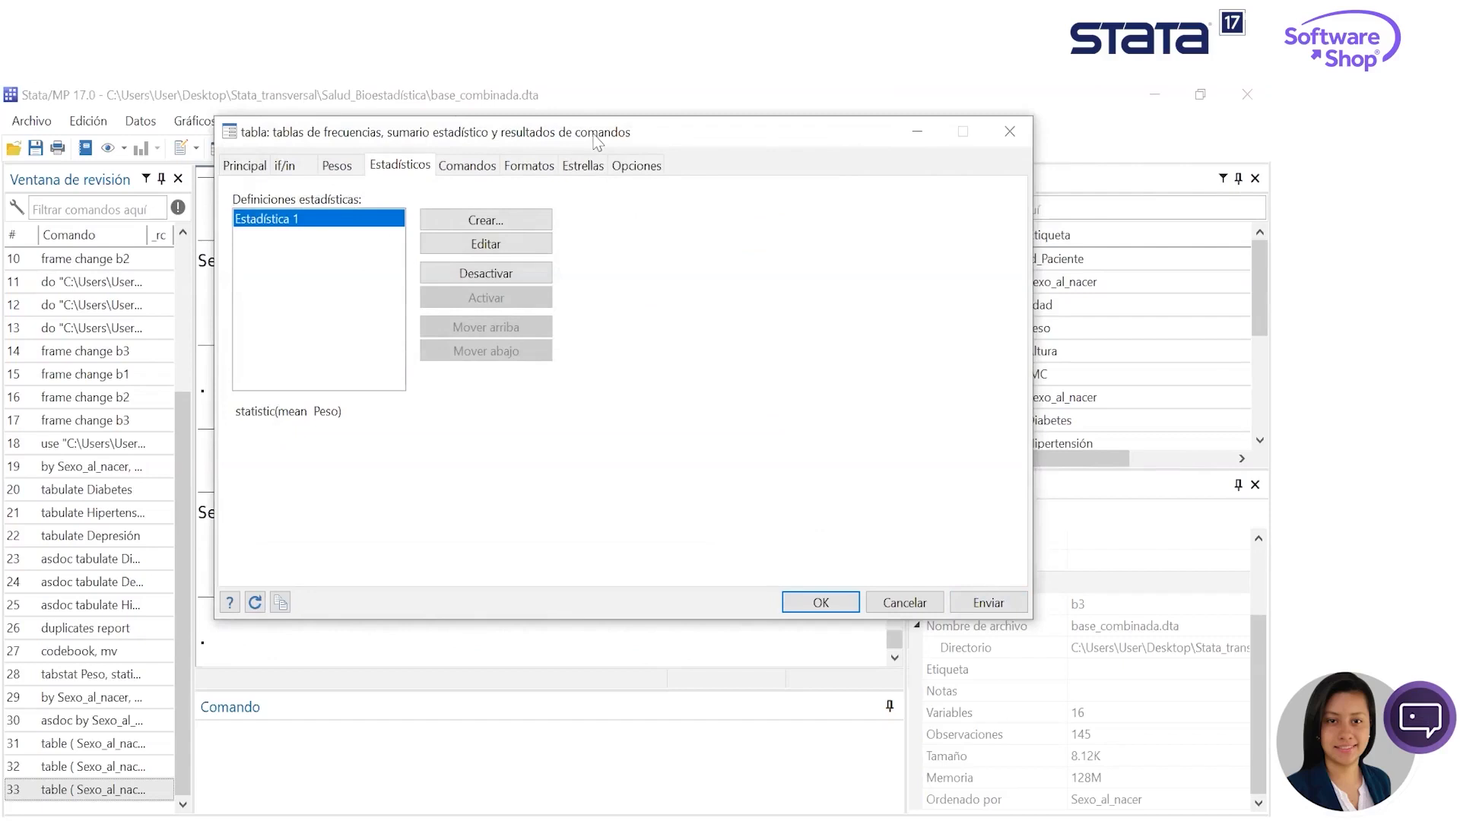
pyautogui.moveTo(597, 142); pyautogui.dragTo(759, 176)
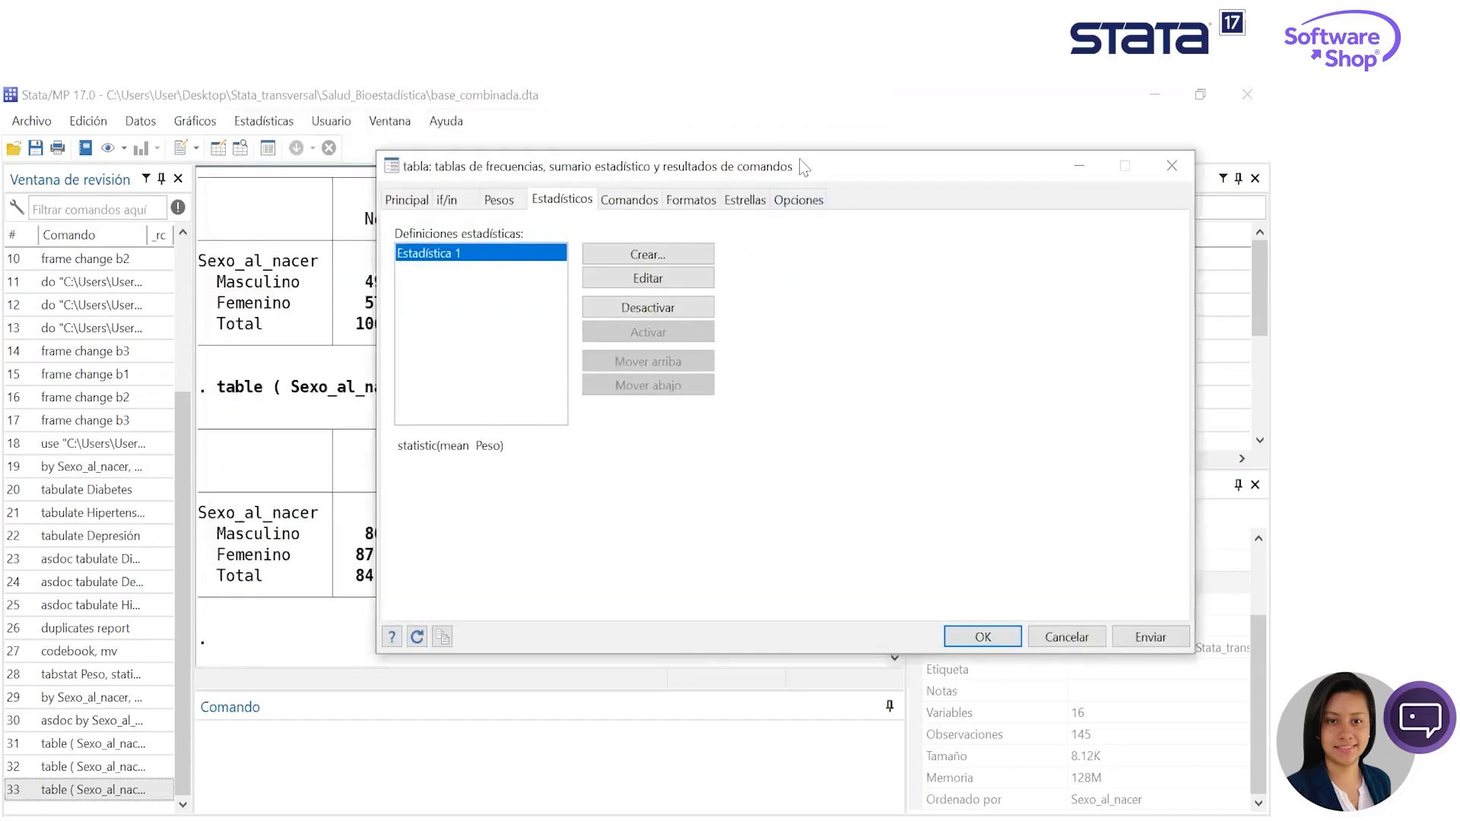
pyautogui.click(705, 204)
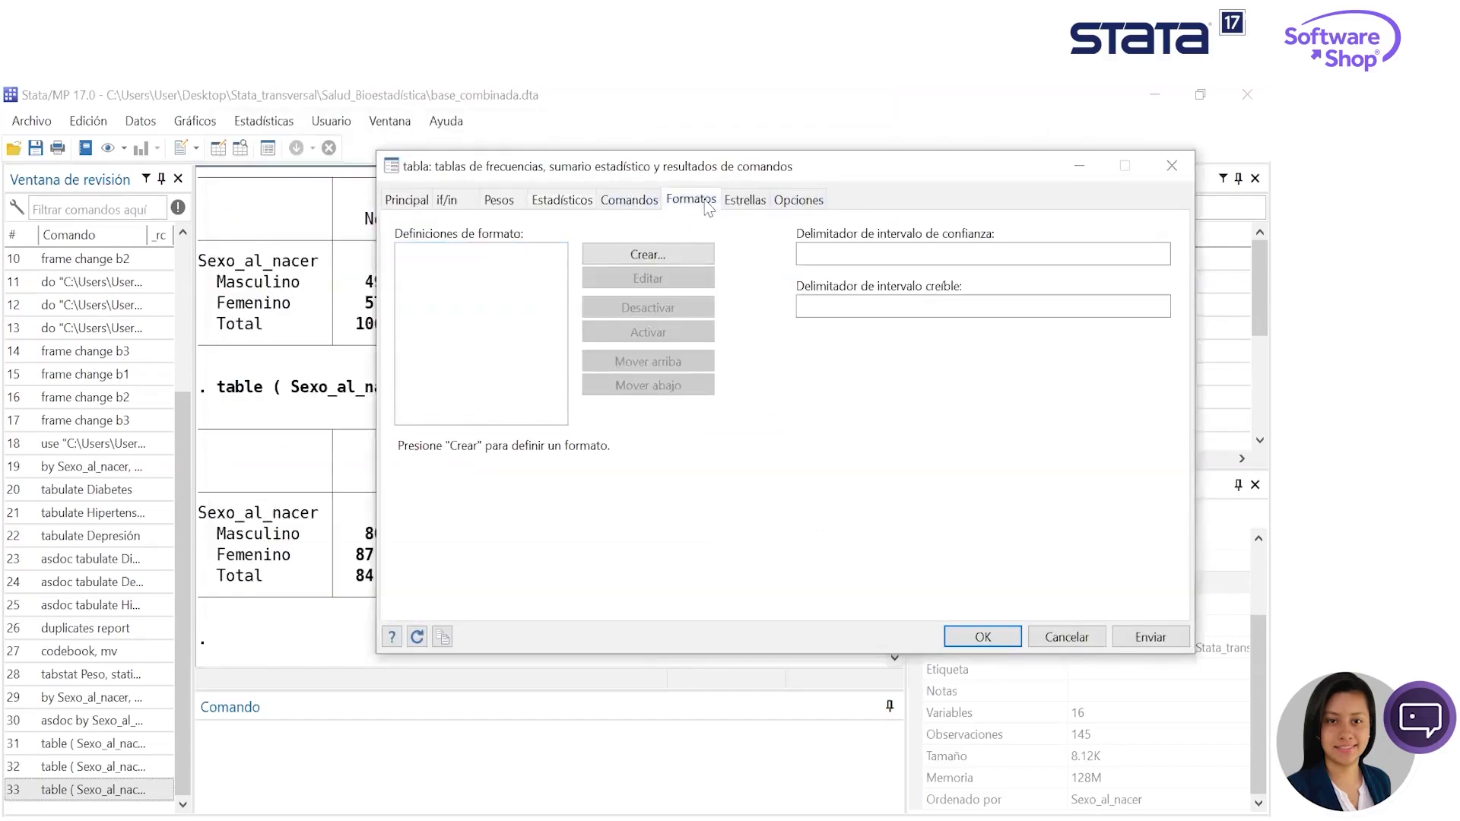
pyautogui.click(798, 200)
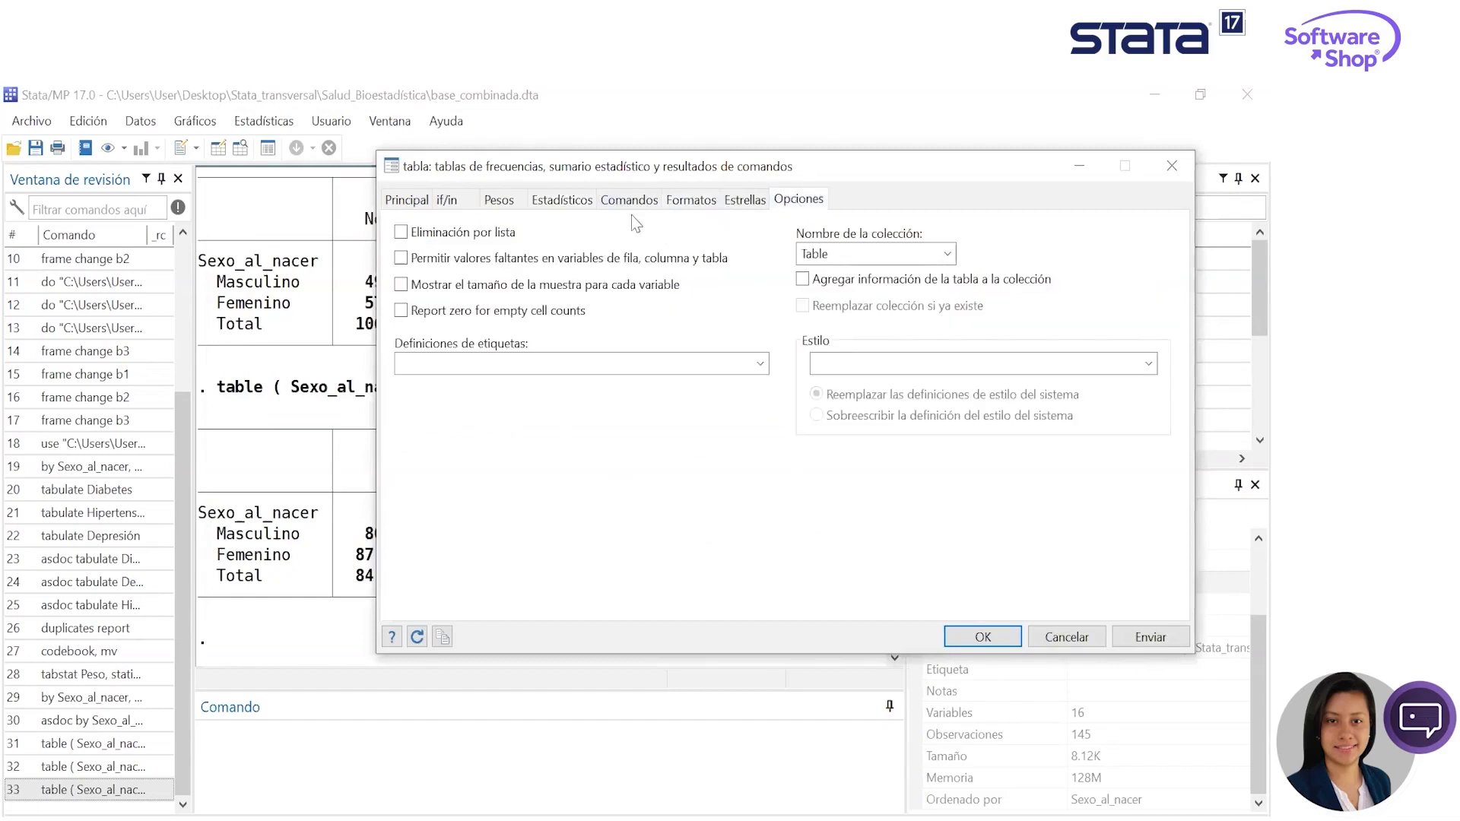
pyautogui.click(744, 202)
pyautogui.click(703, 204)
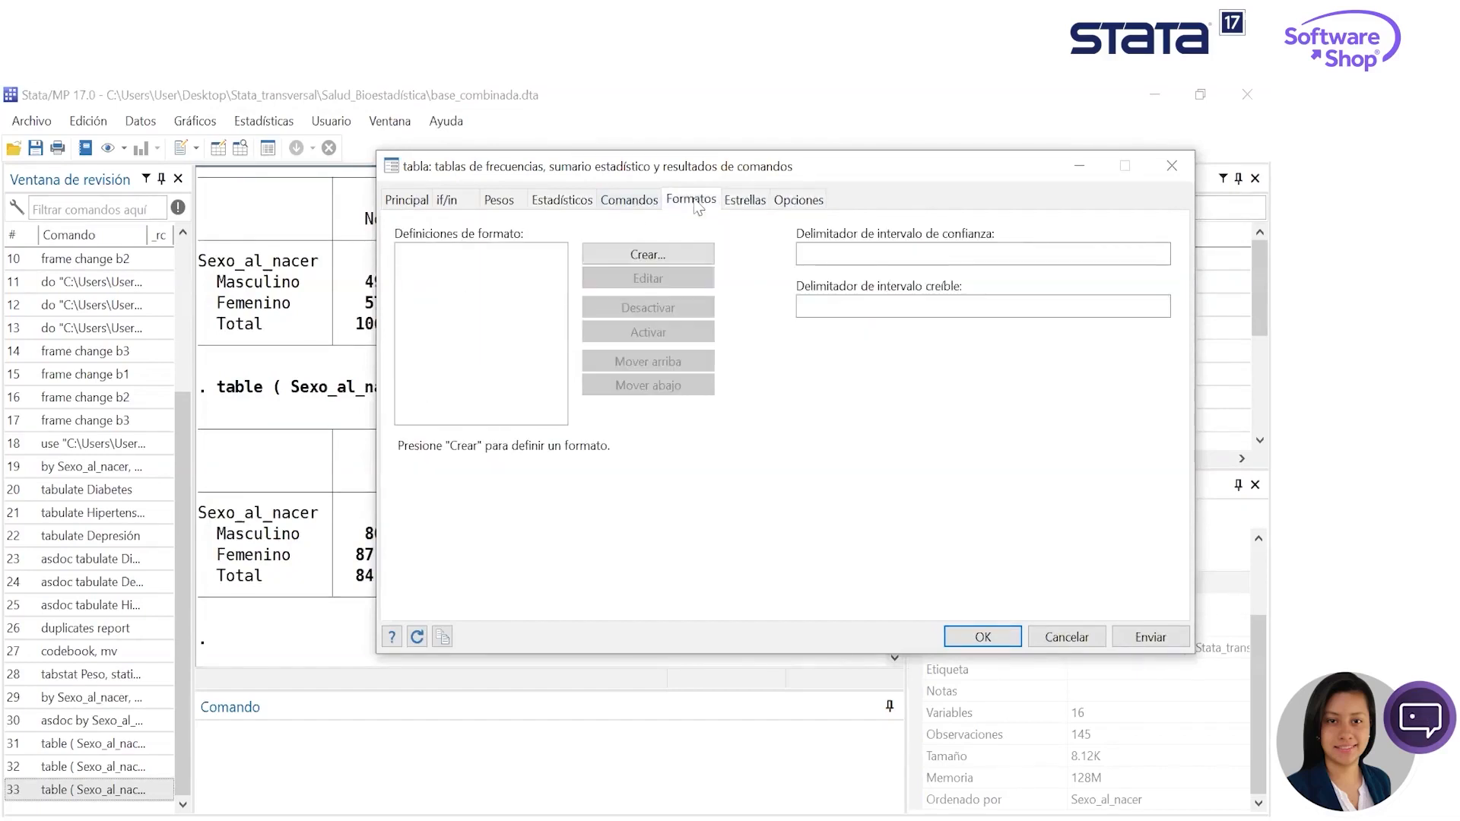
pyautogui.click(635, 202)
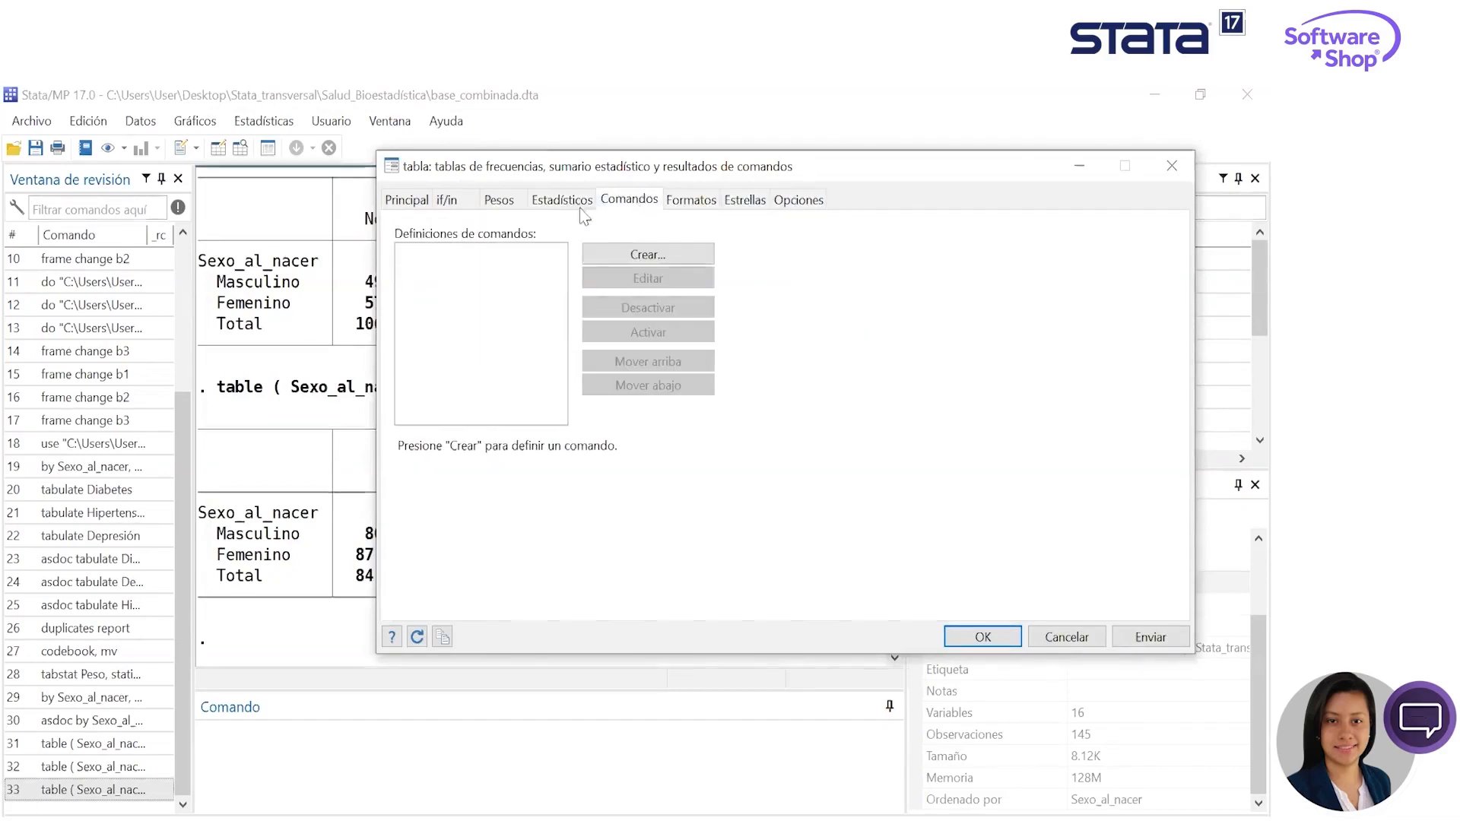
# - Add Percent as a second, proportion-type statistic to the table, generate it, and bring the results into view
pyautogui.click(532, 202)
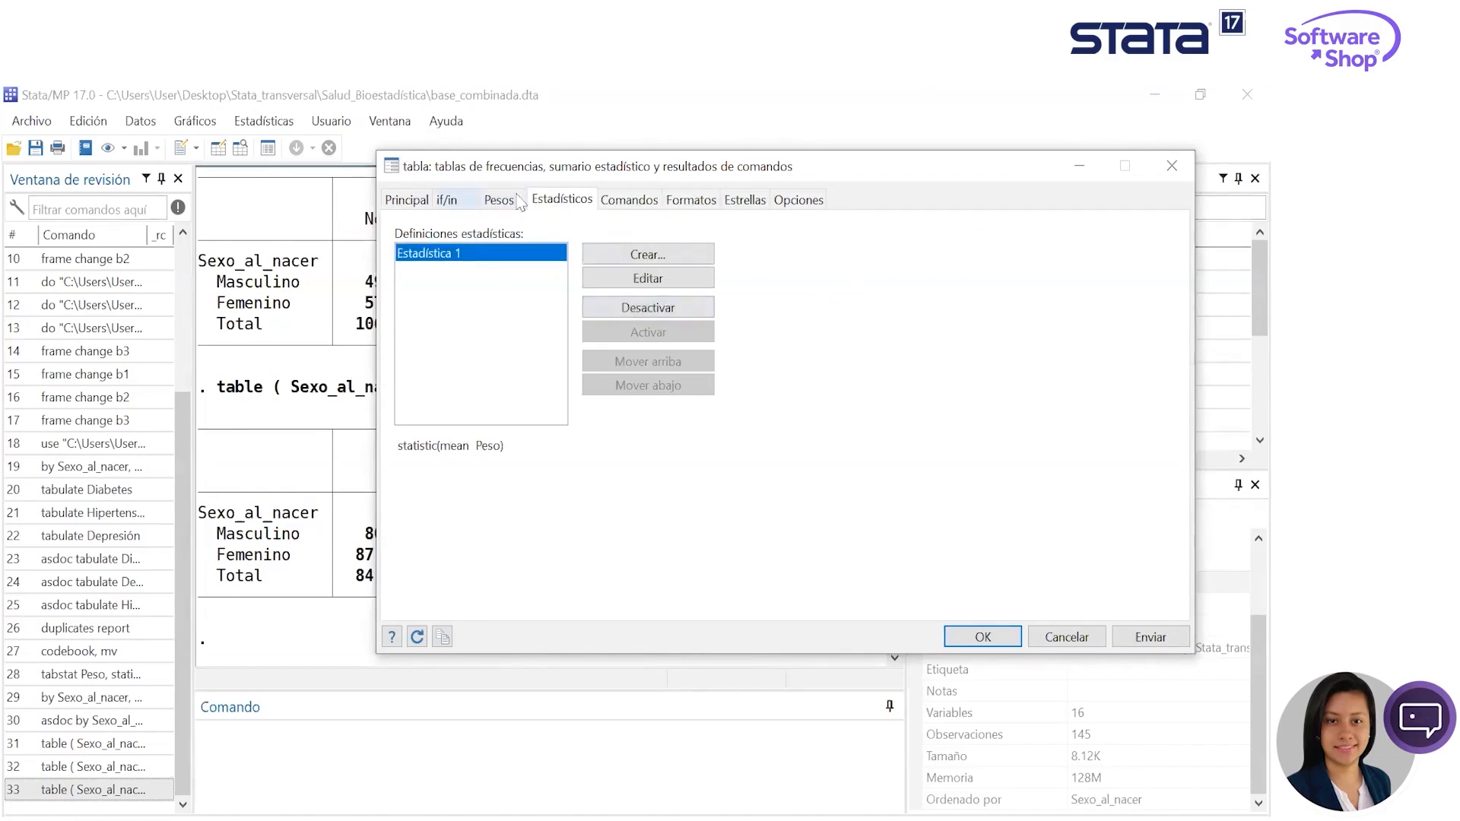
pyautogui.click(656, 255)
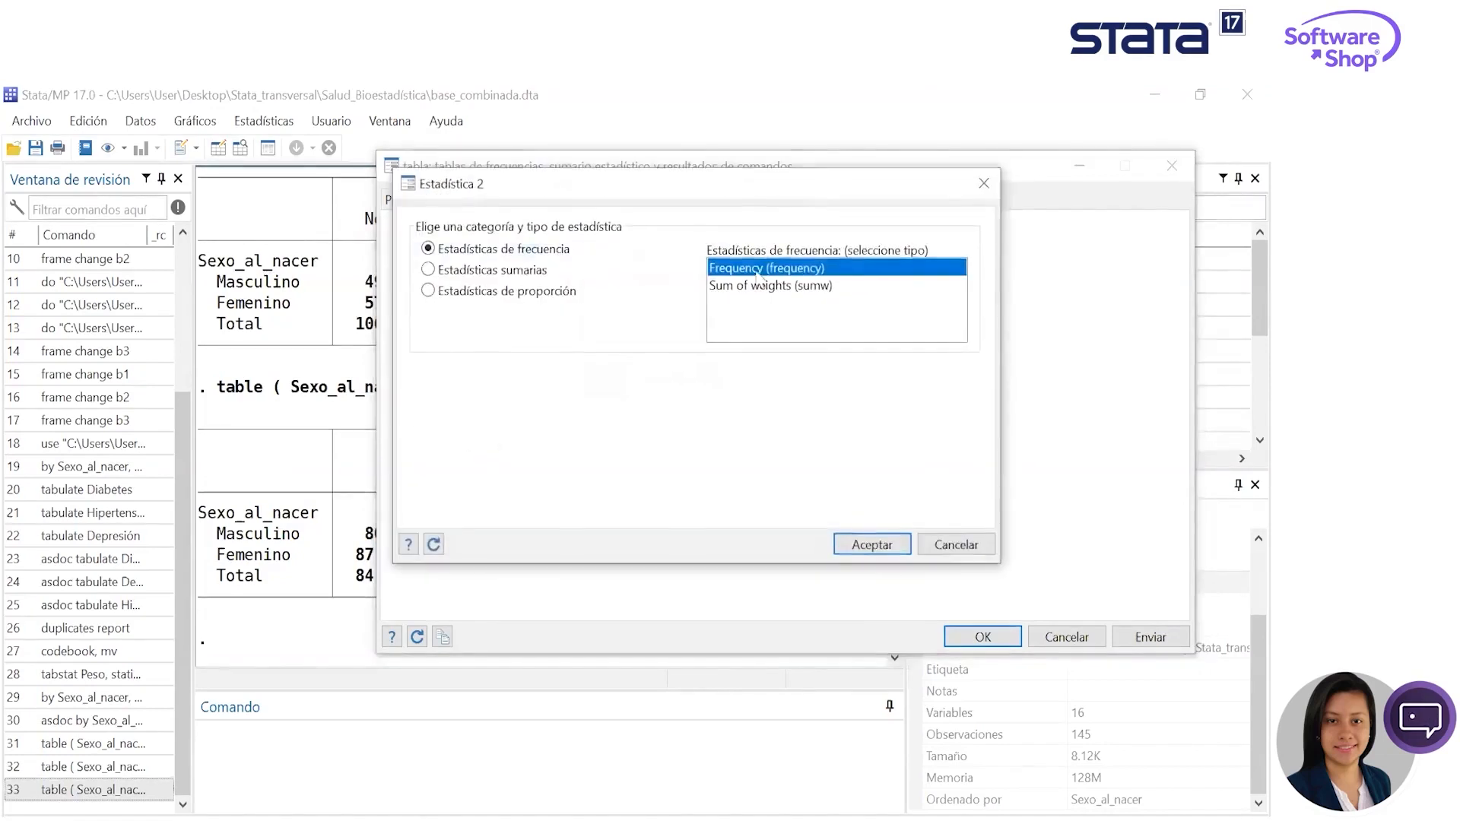
pyautogui.click(525, 291)
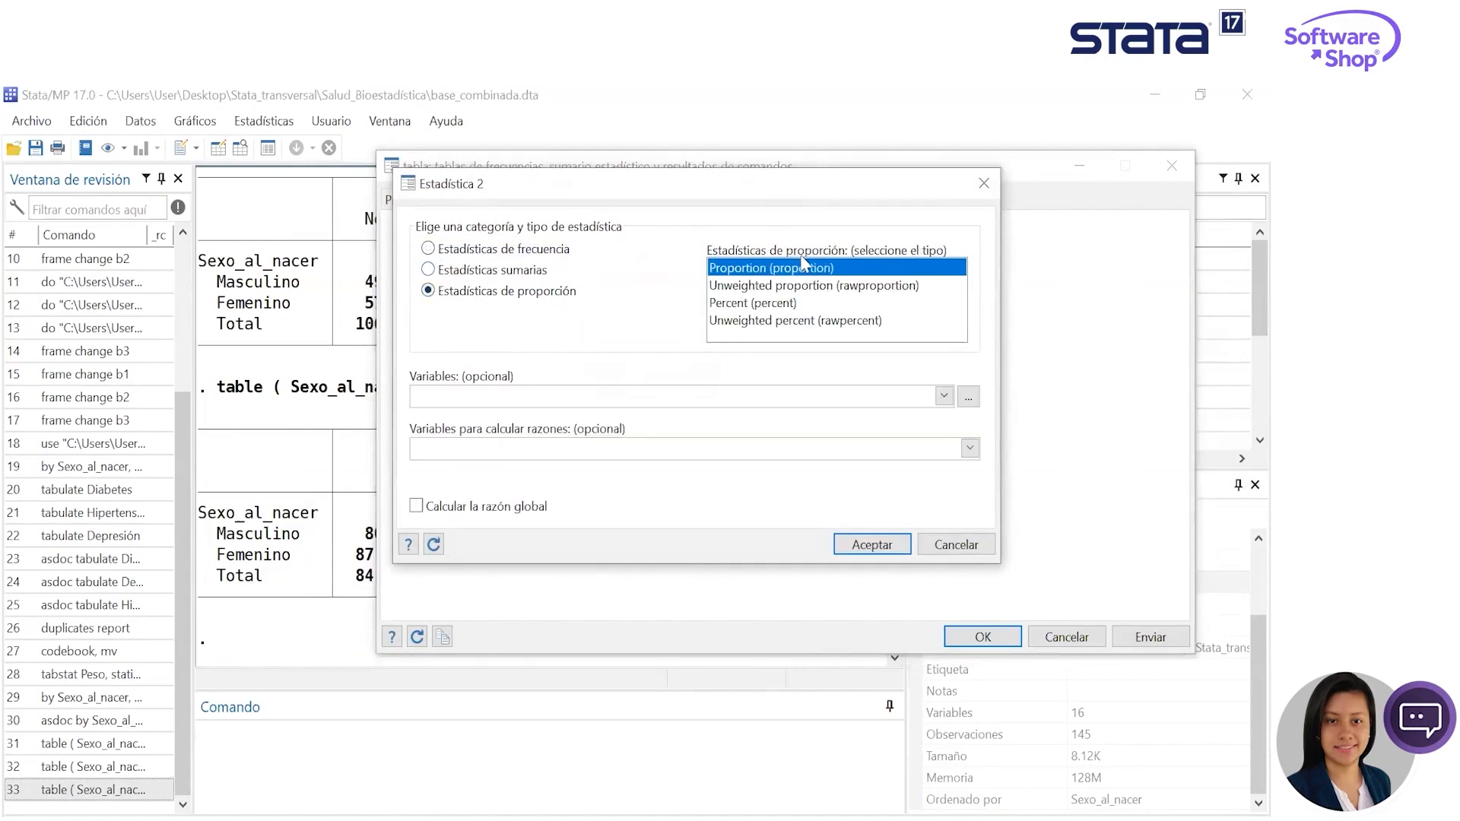
pyautogui.click(770, 304)
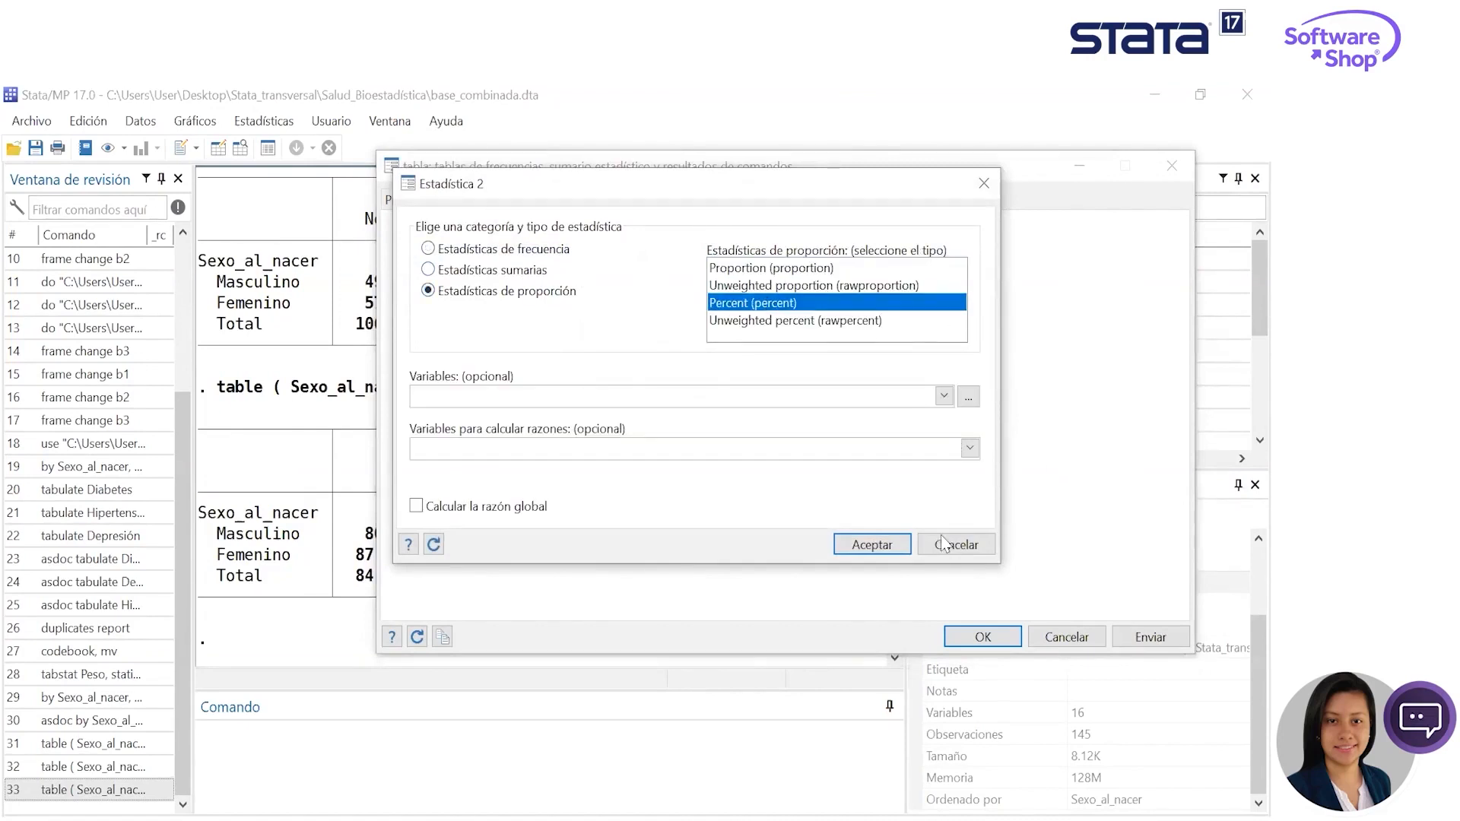
pyautogui.click(882, 546)
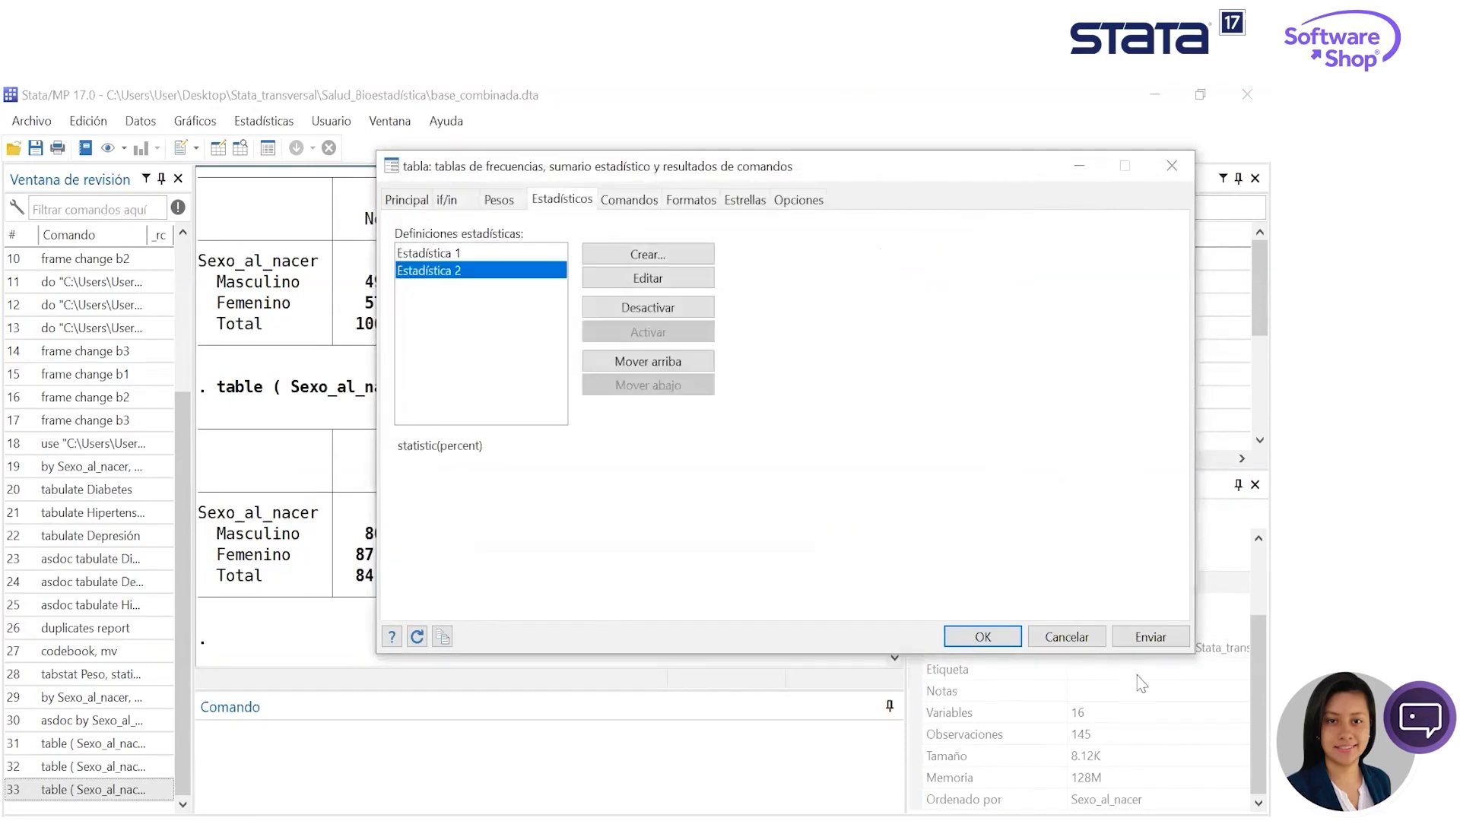
pyautogui.click(1166, 642)
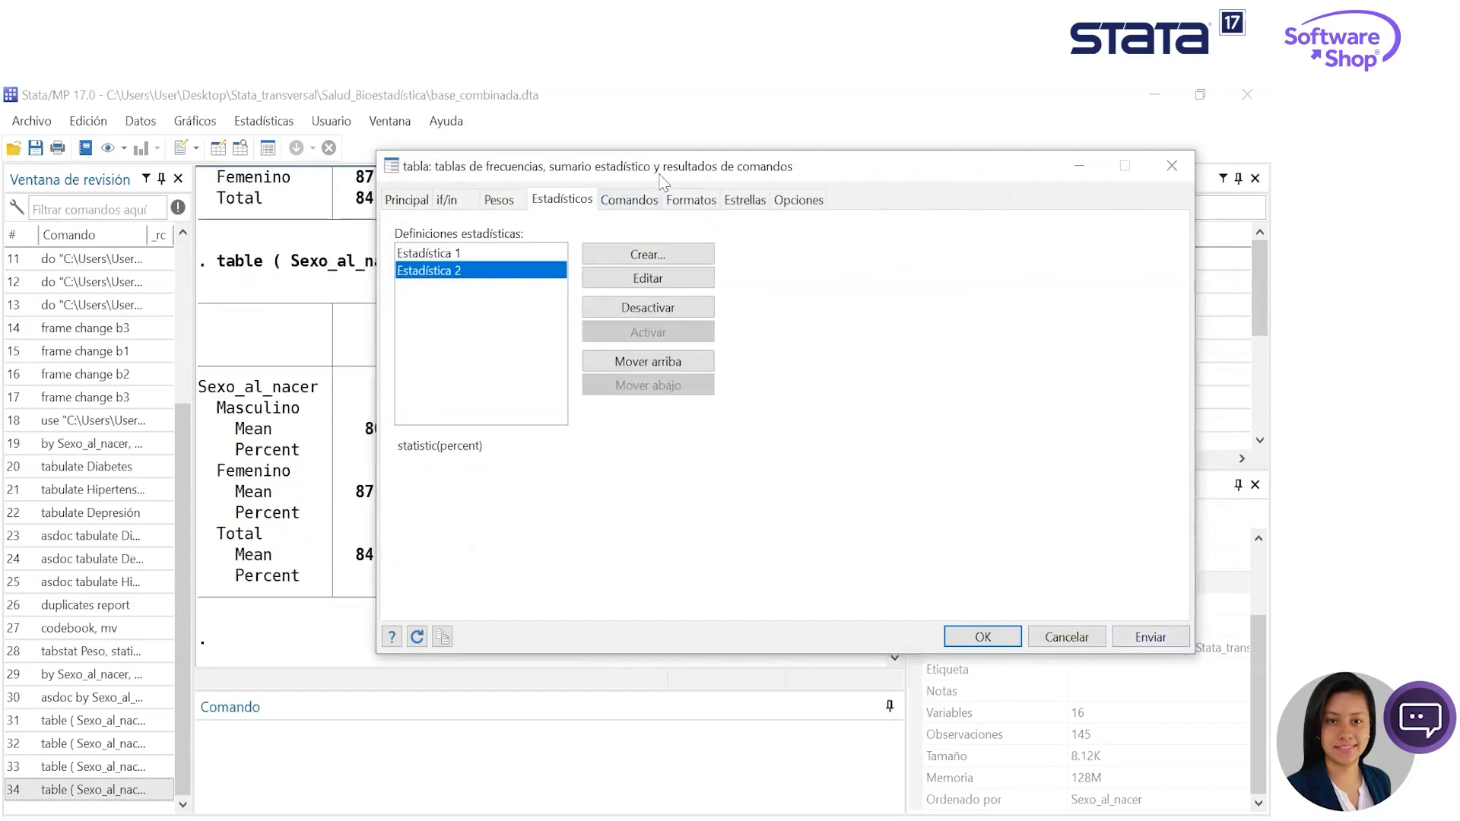
pyautogui.moveTo(662, 183); pyautogui.dragTo(1117, 288)
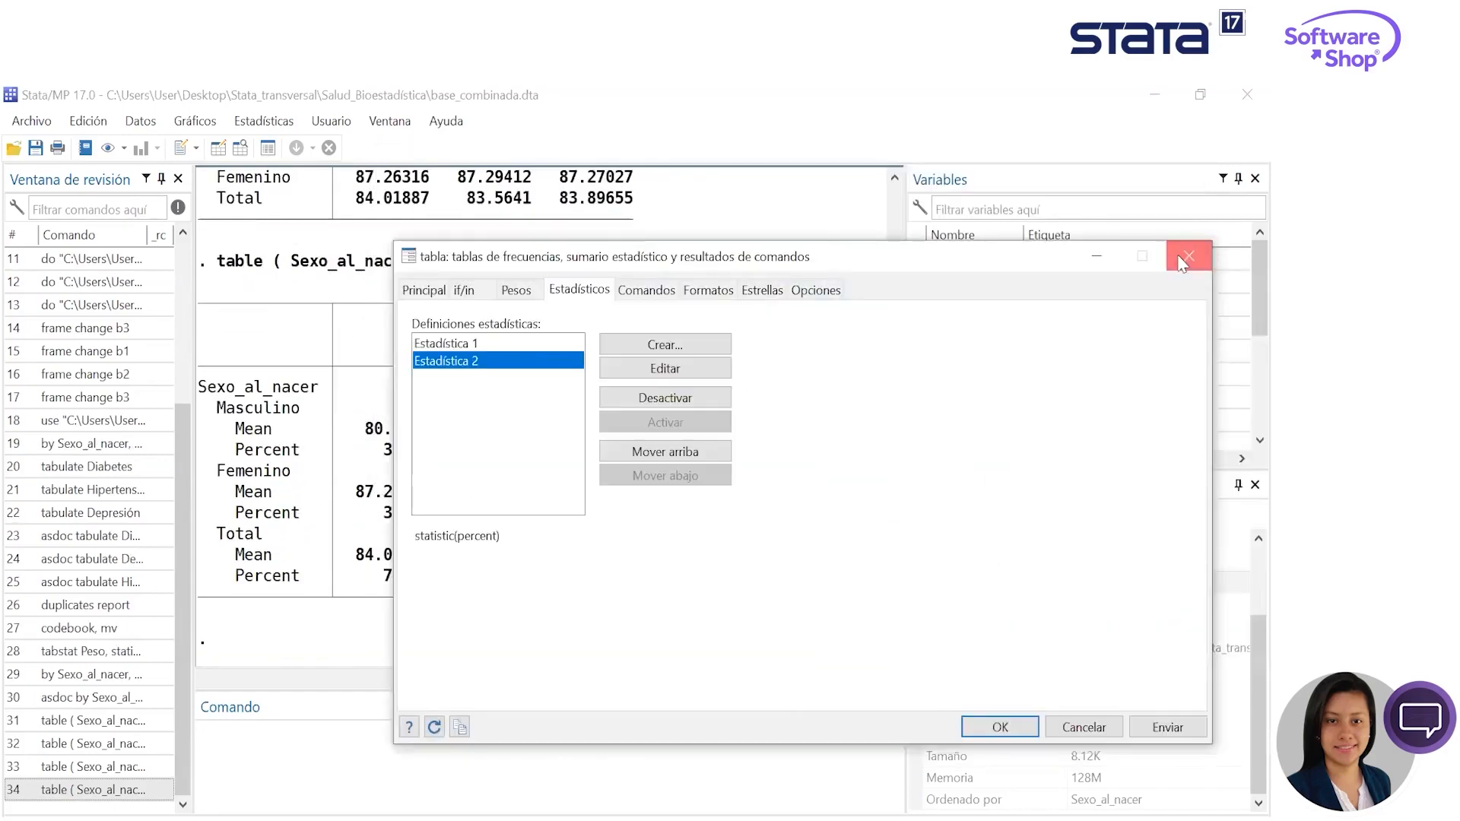
pyautogui.click(1111, 186)
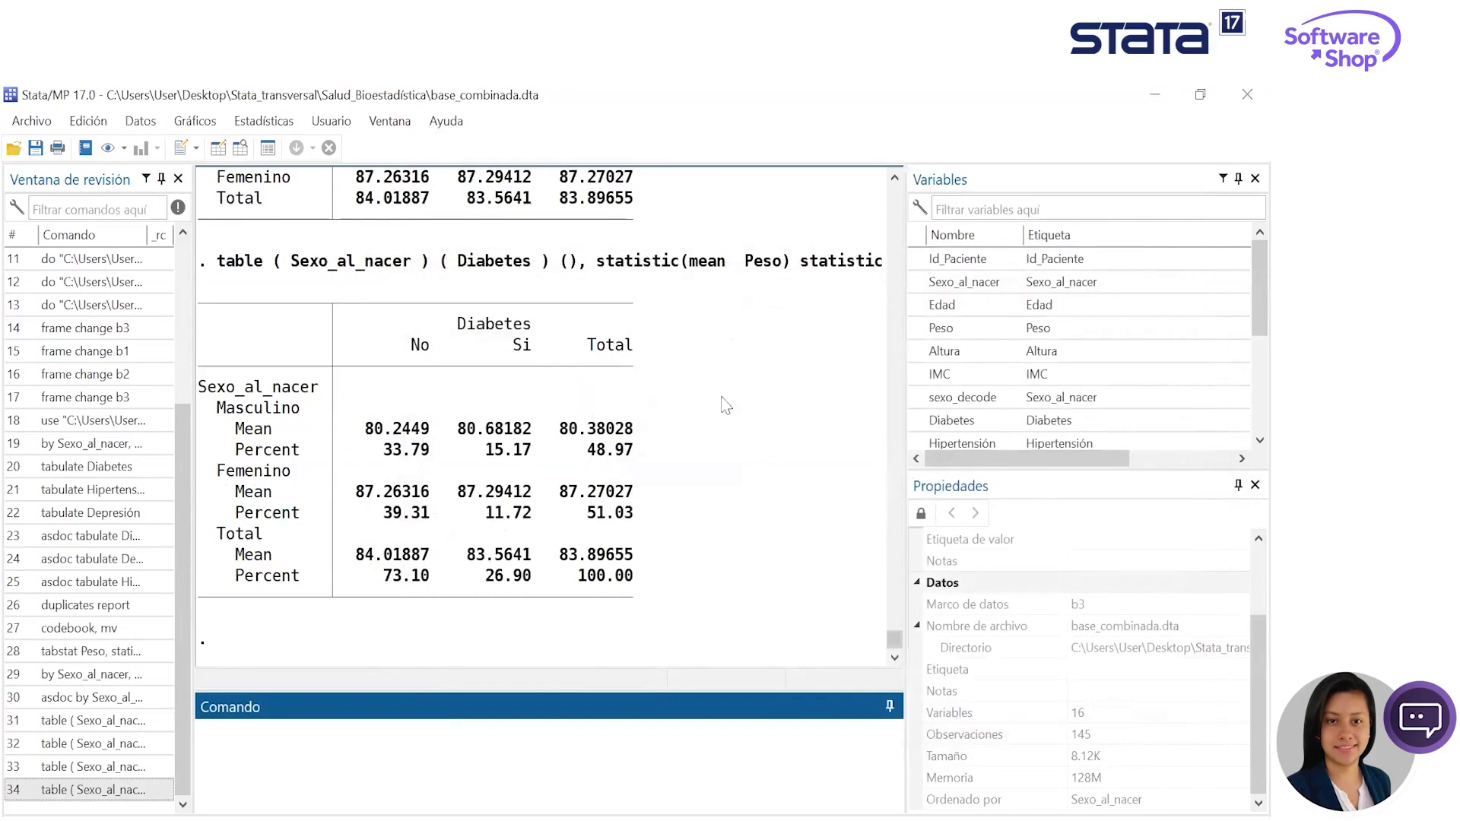
# - Open the table builder for creating and styling the current Sexo_al_nacer by Diabetes table
pyautogui.click(280, 121)
pyautogui.click(282, 120)
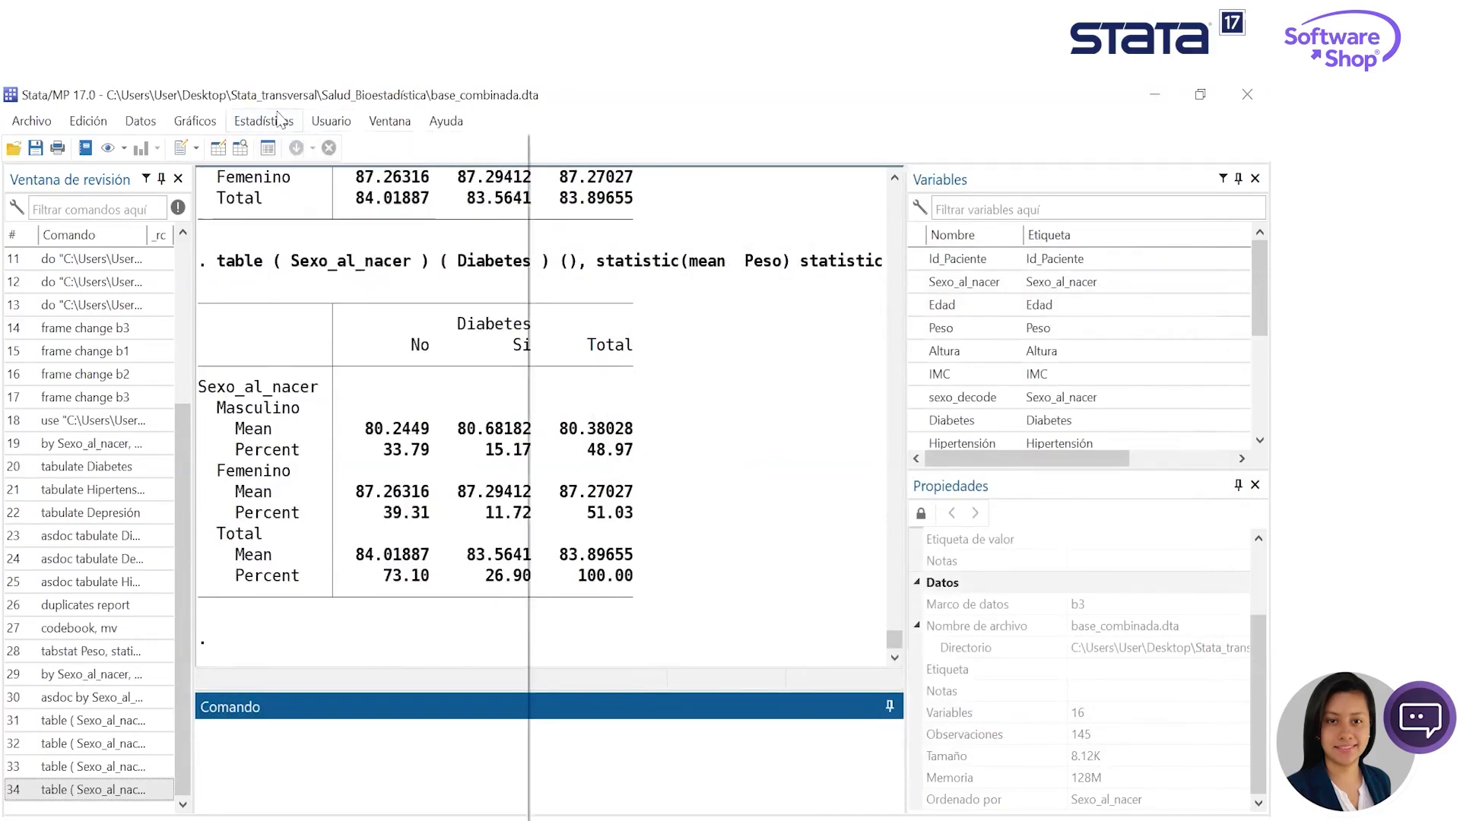
pyautogui.click(281, 120)
pyautogui.moveTo(514, 154)
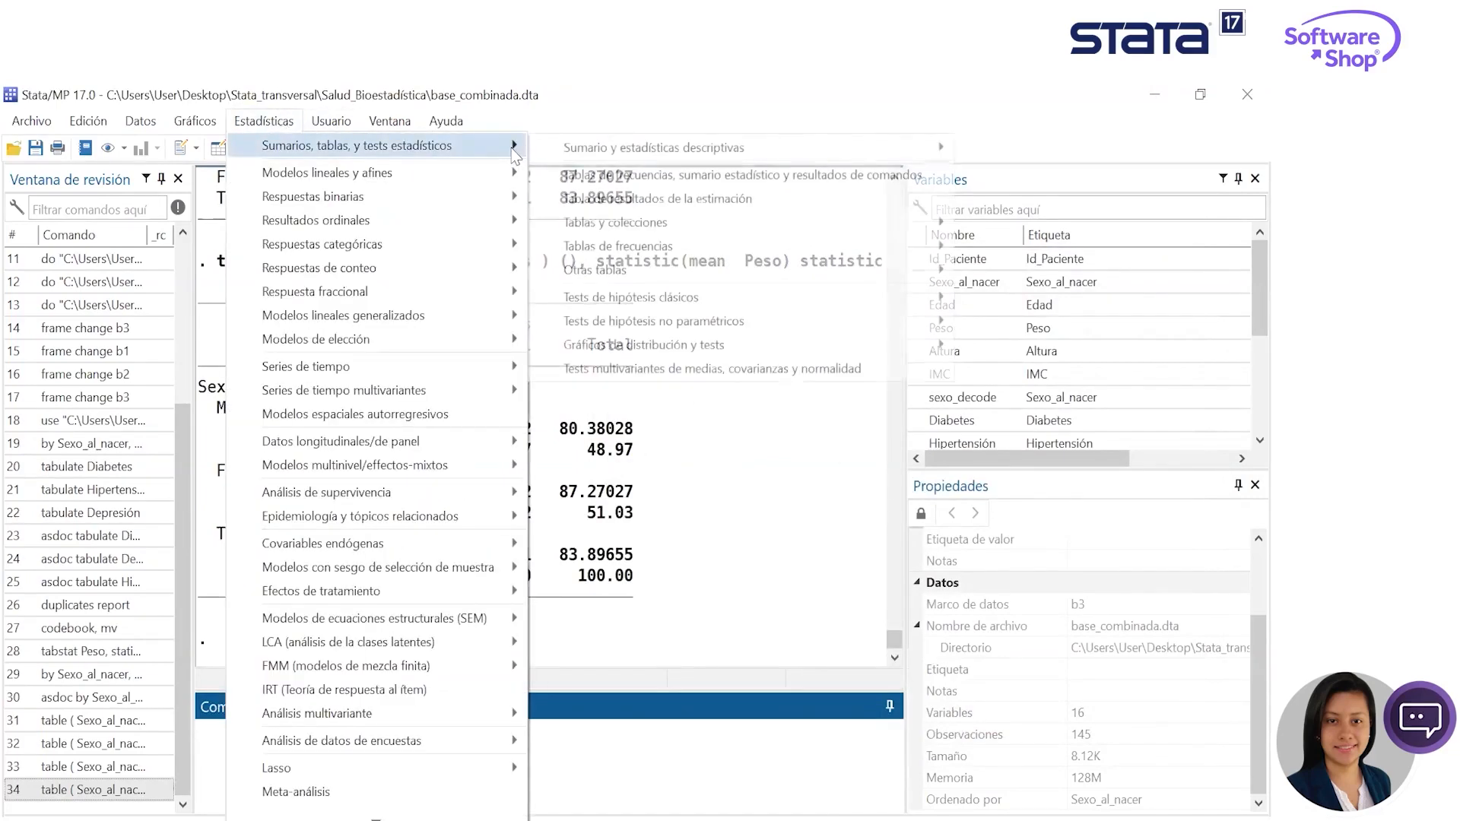
pyautogui.moveTo(652, 304)
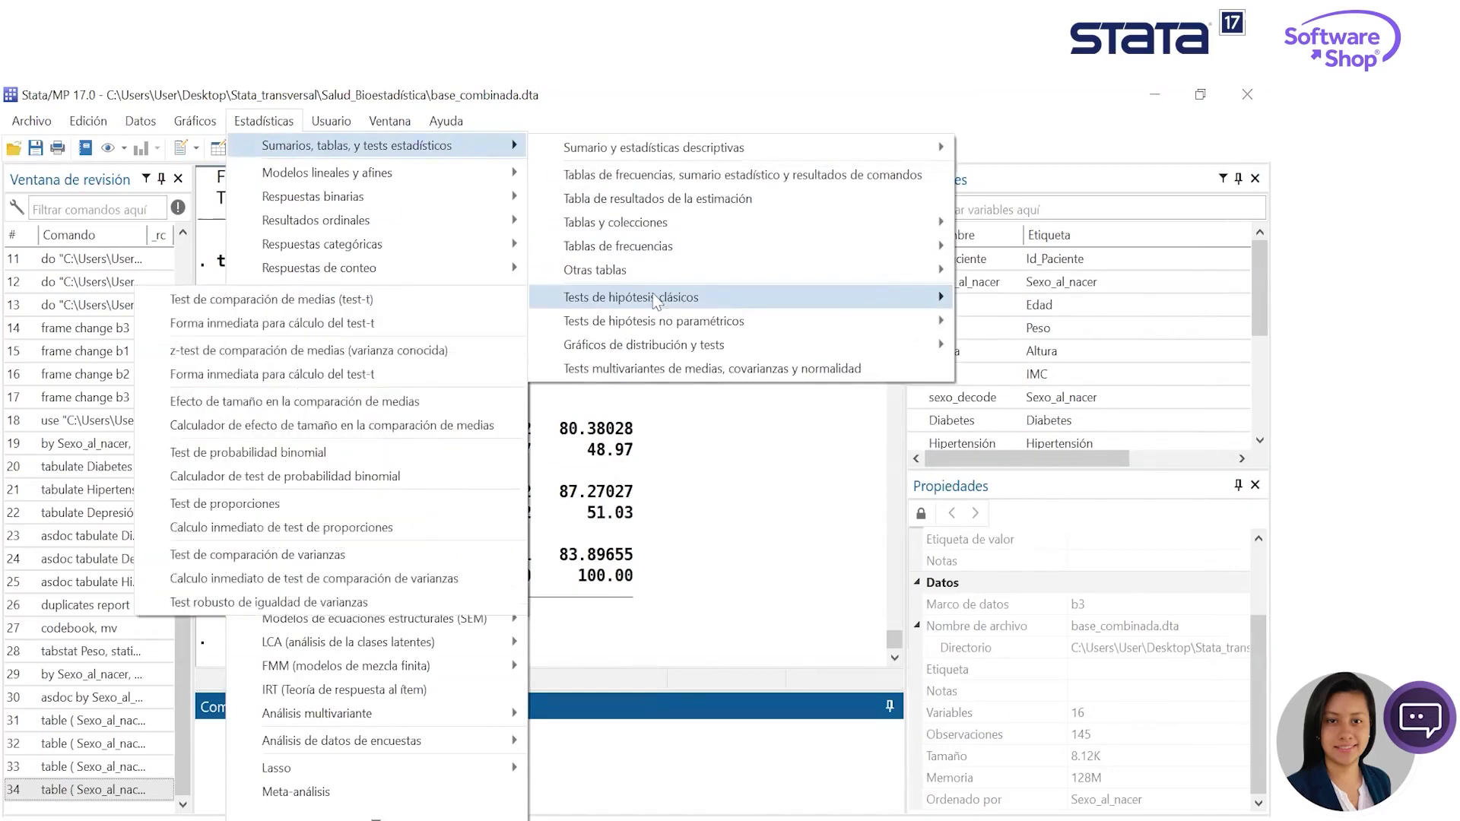
pyautogui.moveTo(838, 221)
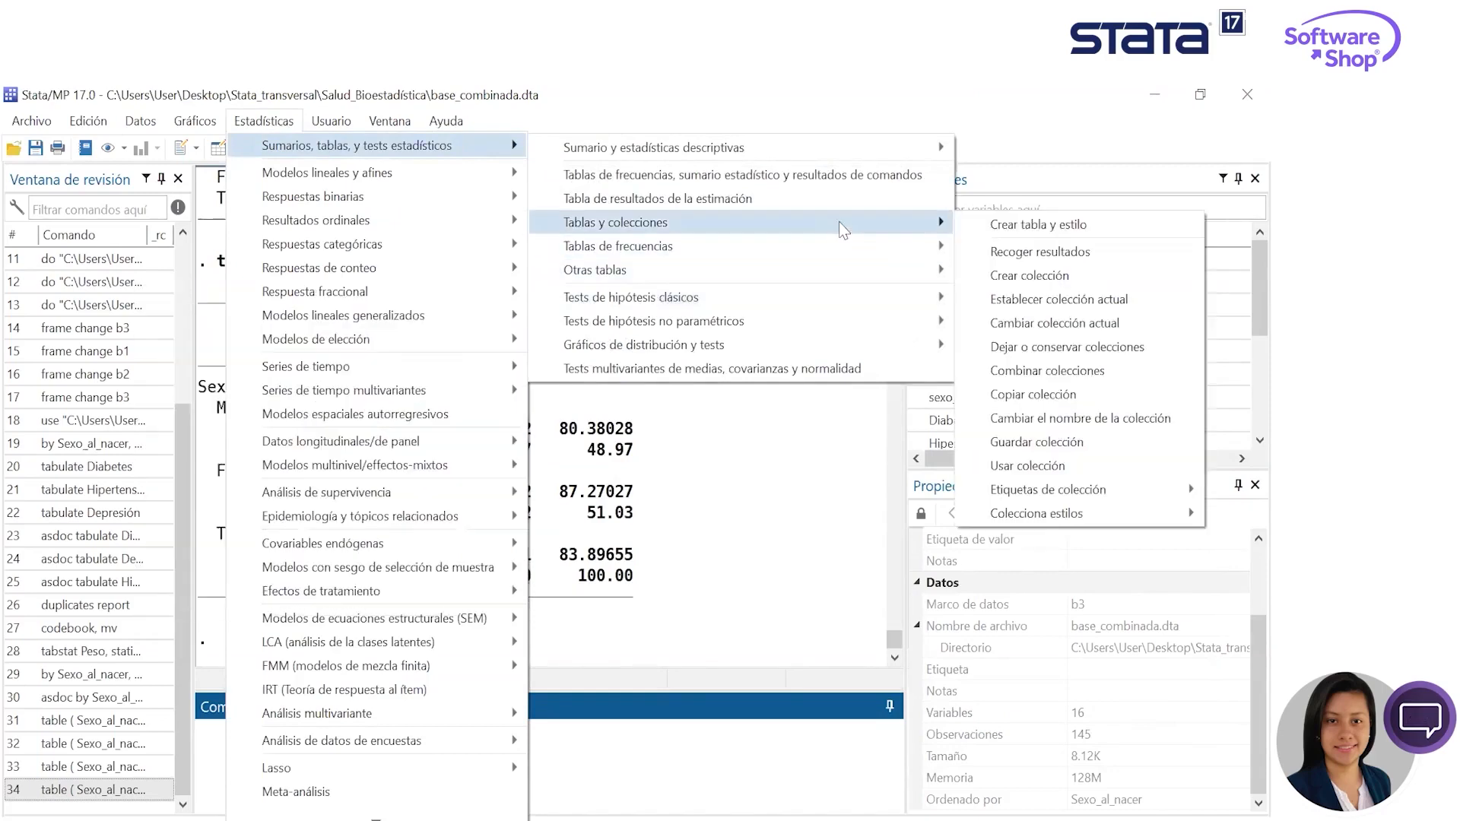
pyautogui.click(1021, 225)
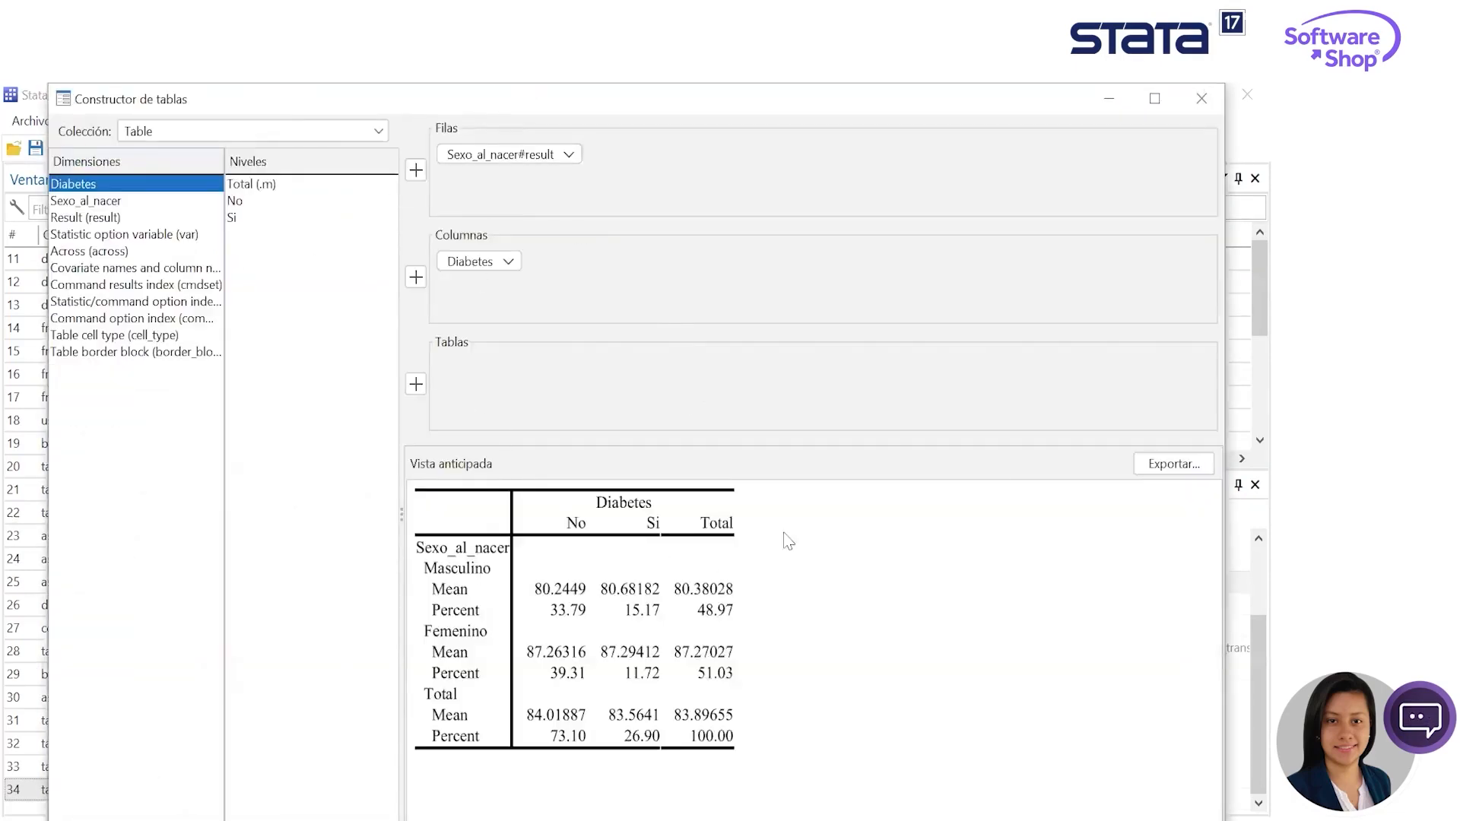
# - Export the built table as a LaTeX file named ta1 in the Stata_transversal folder
pyautogui.click(1141, 471)
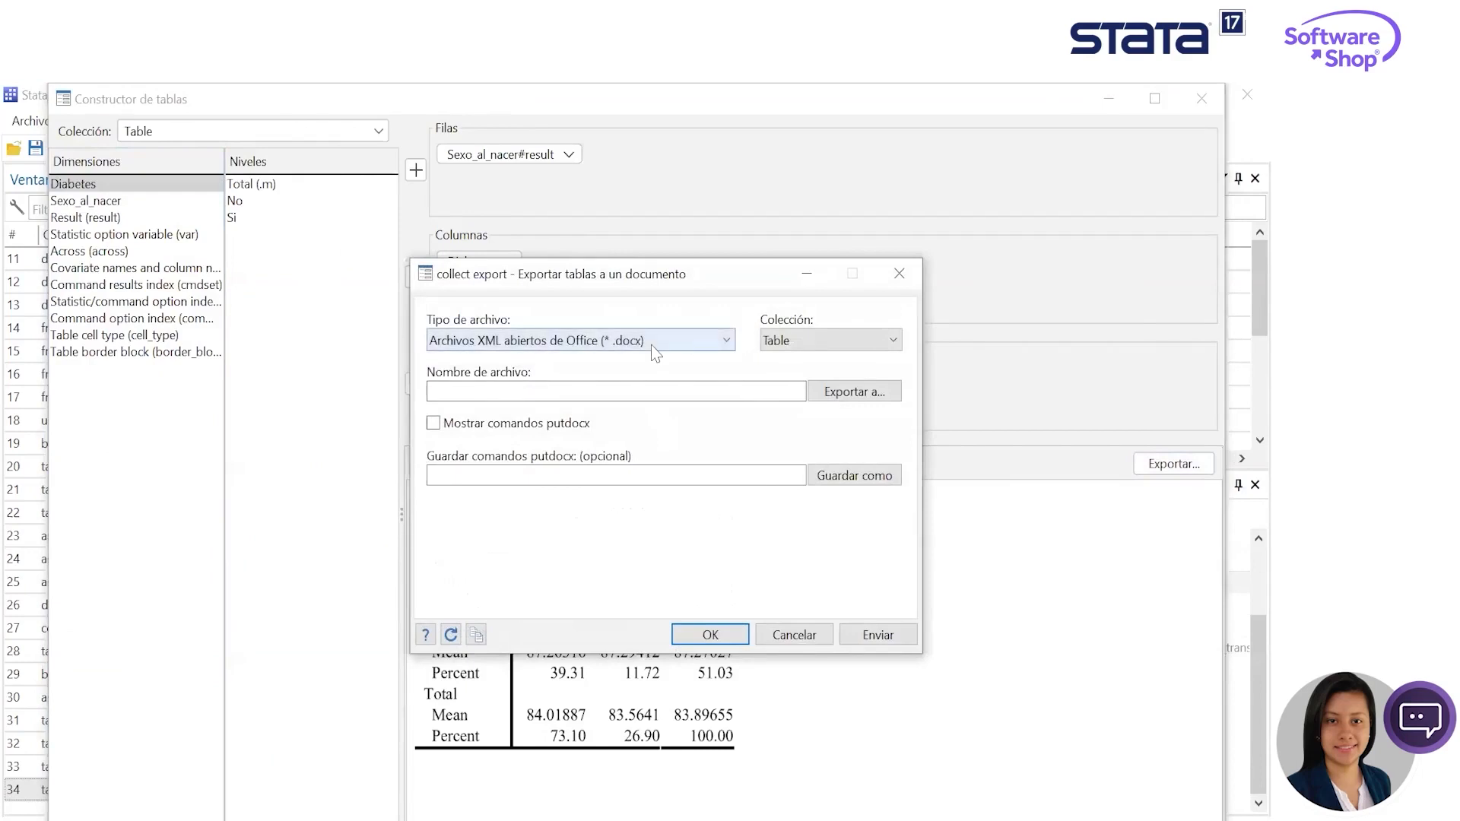
pyautogui.click(652, 342)
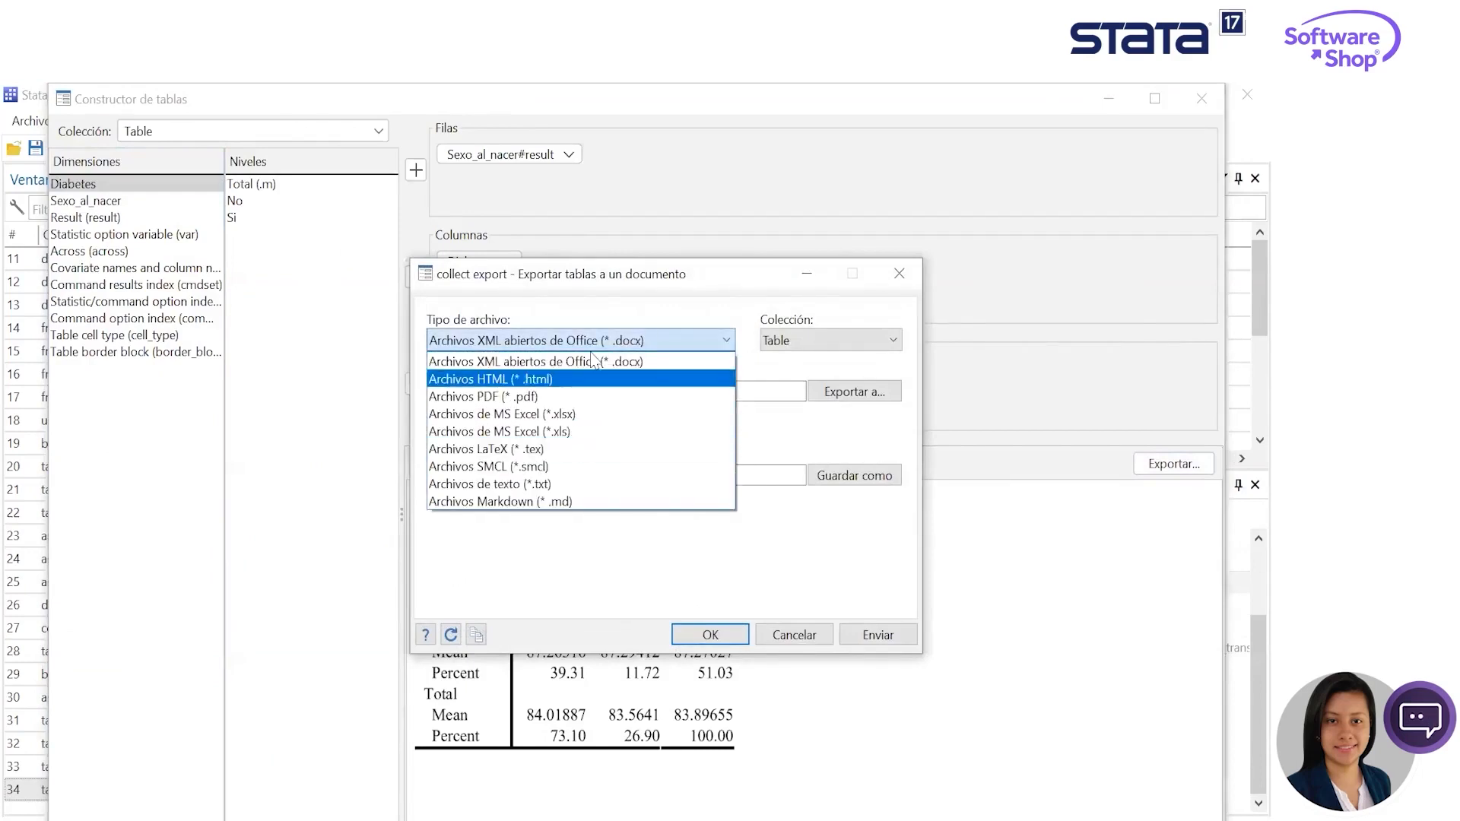
pyautogui.click(546, 450)
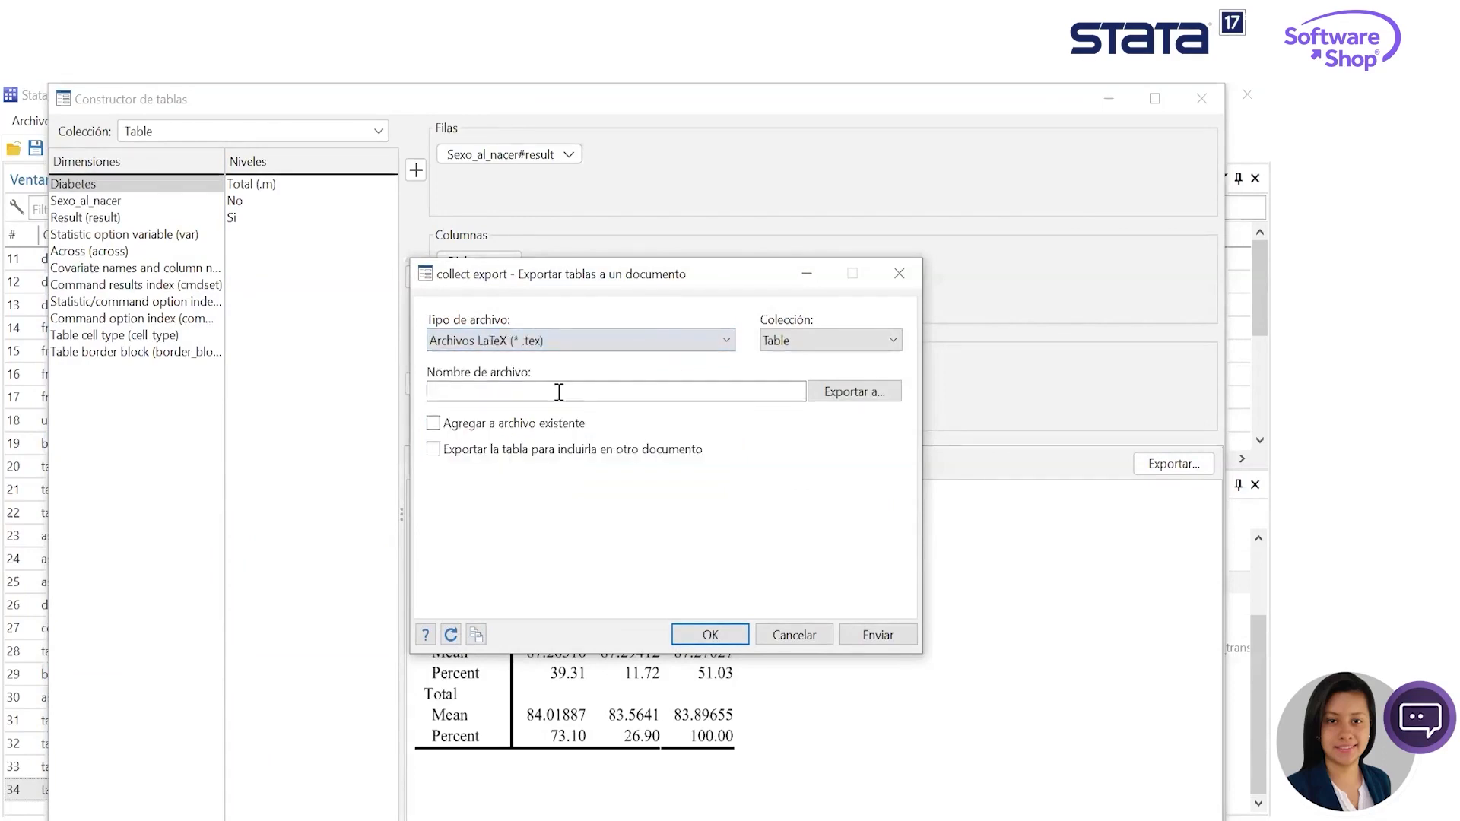
pyautogui.click(857, 397)
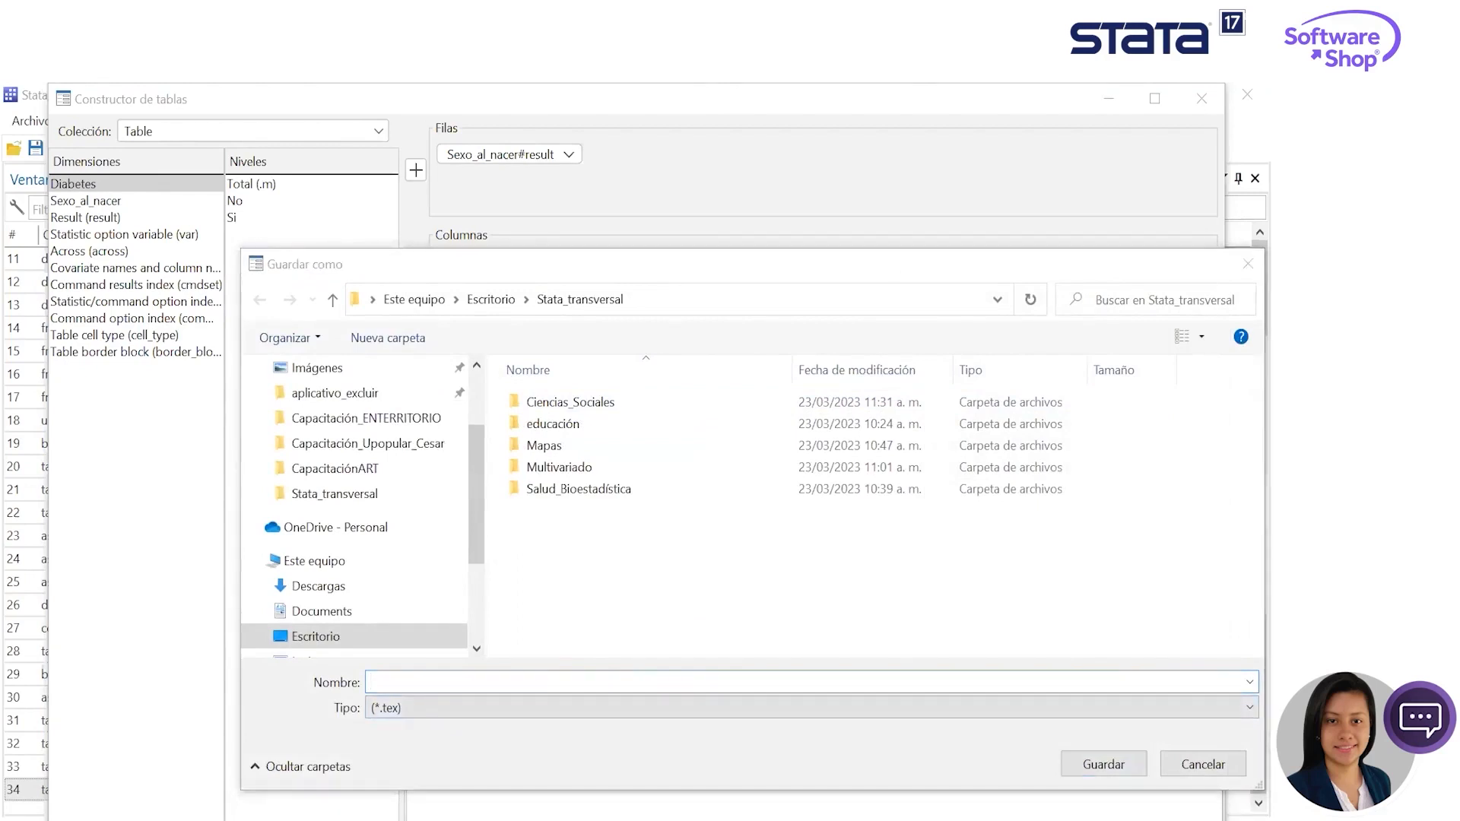
pyautogui.click(665, 685)
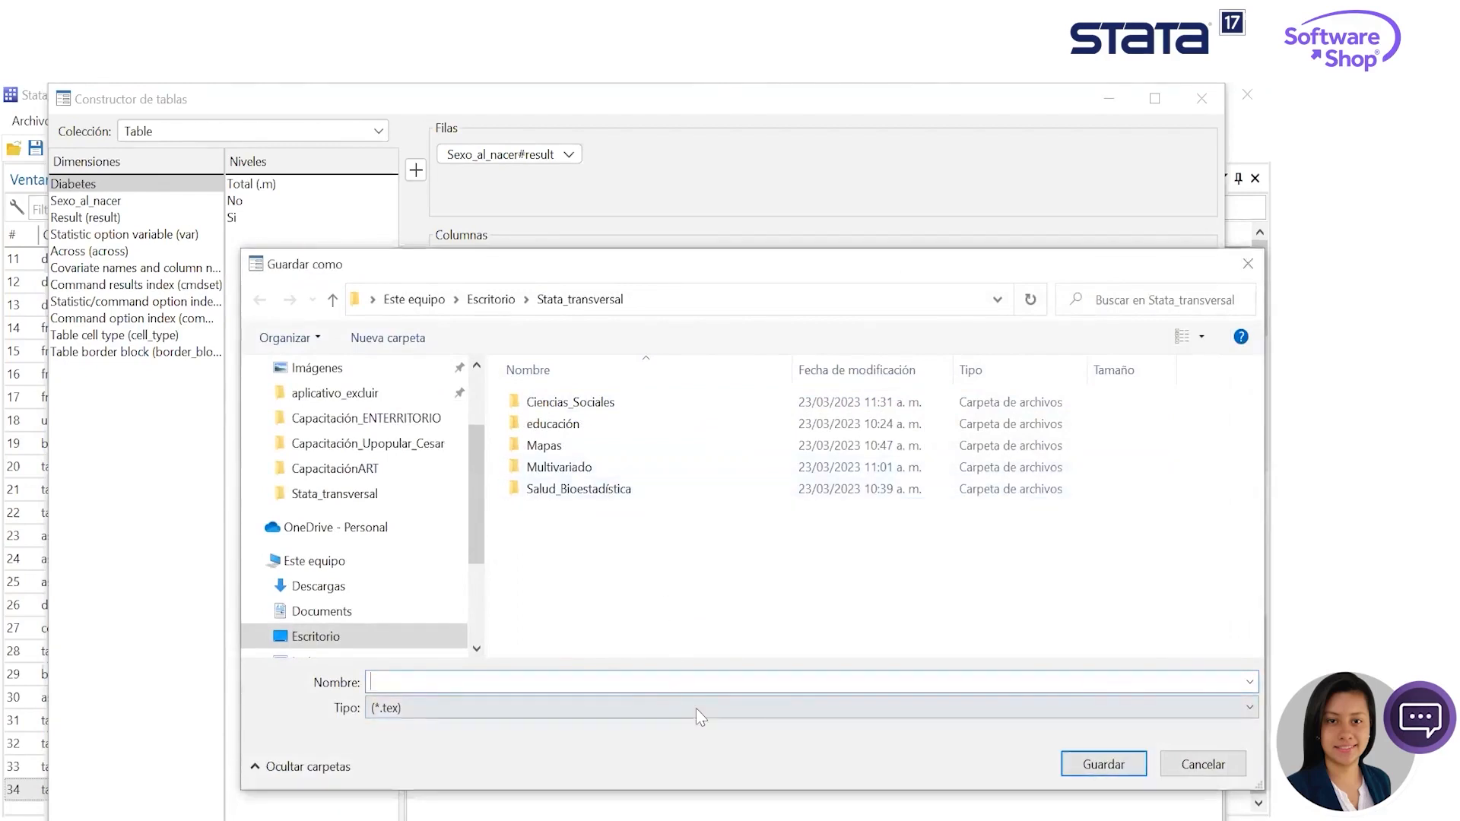
pyautogui.write('ta1')
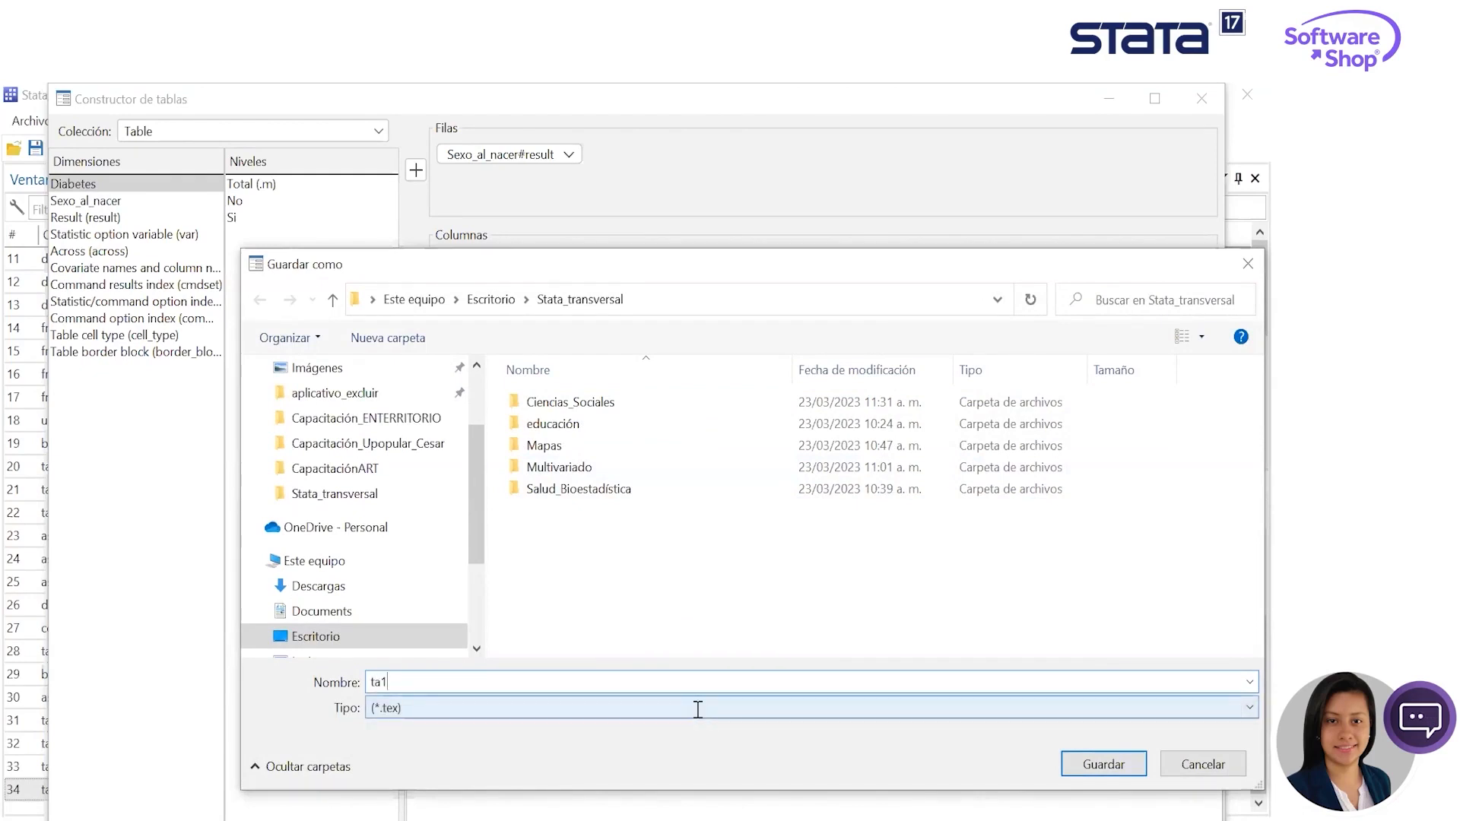
pyautogui.press('Return')
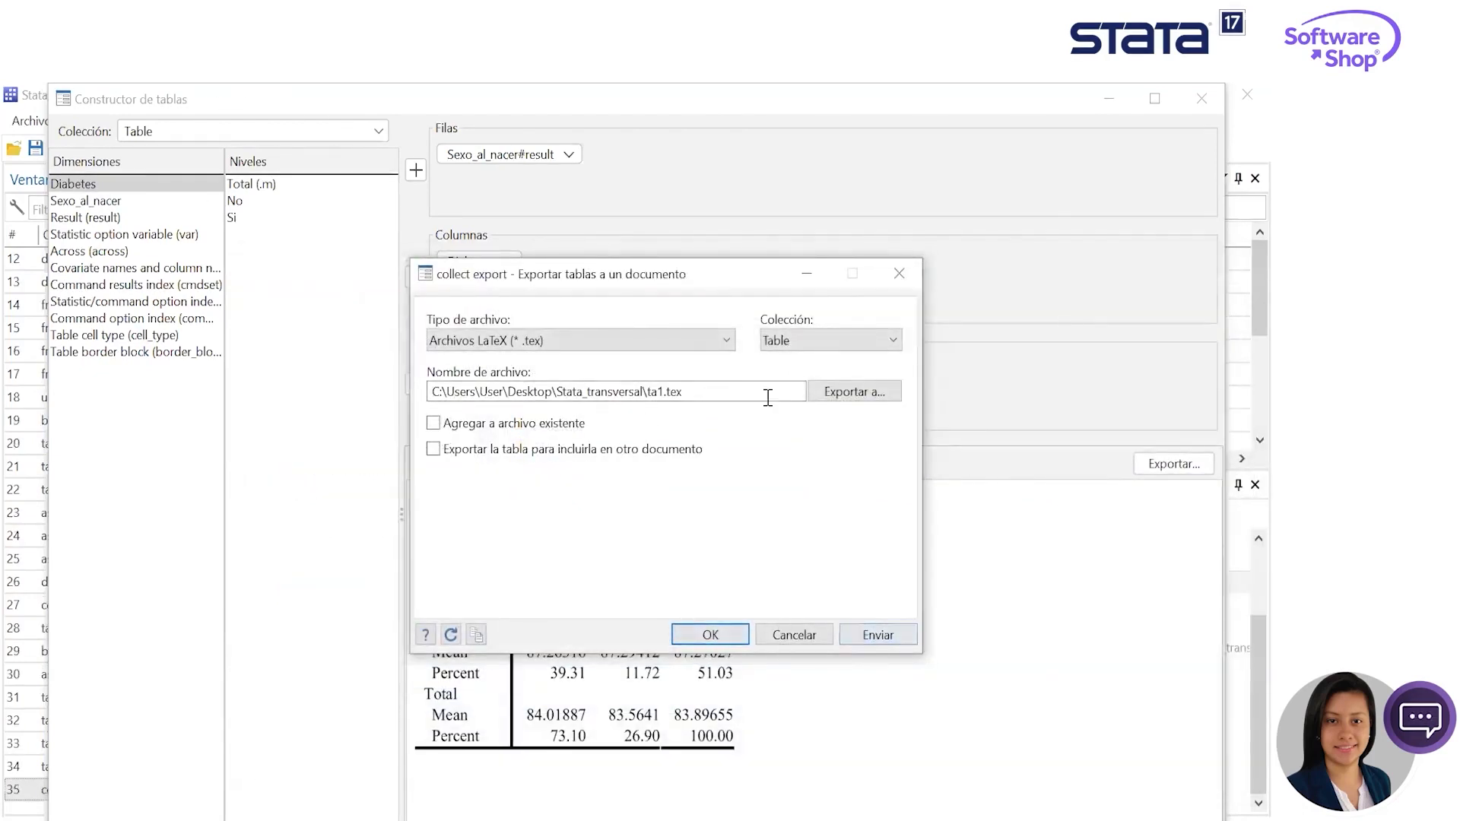
# - Export the table as an HTML file named ta2 in the Stata_transversal folder
pyautogui.click(676, 345)
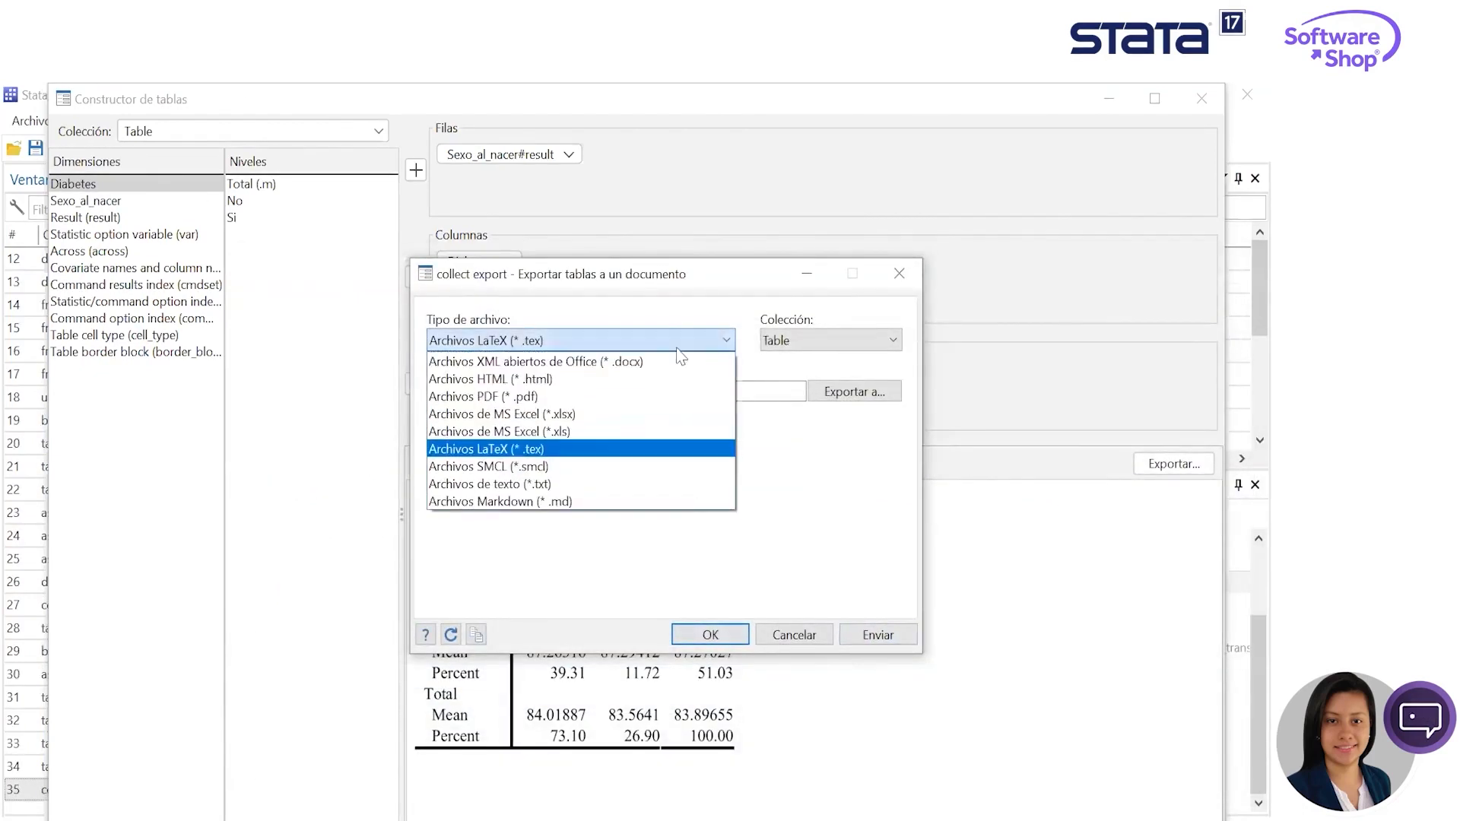
pyautogui.click(624, 379)
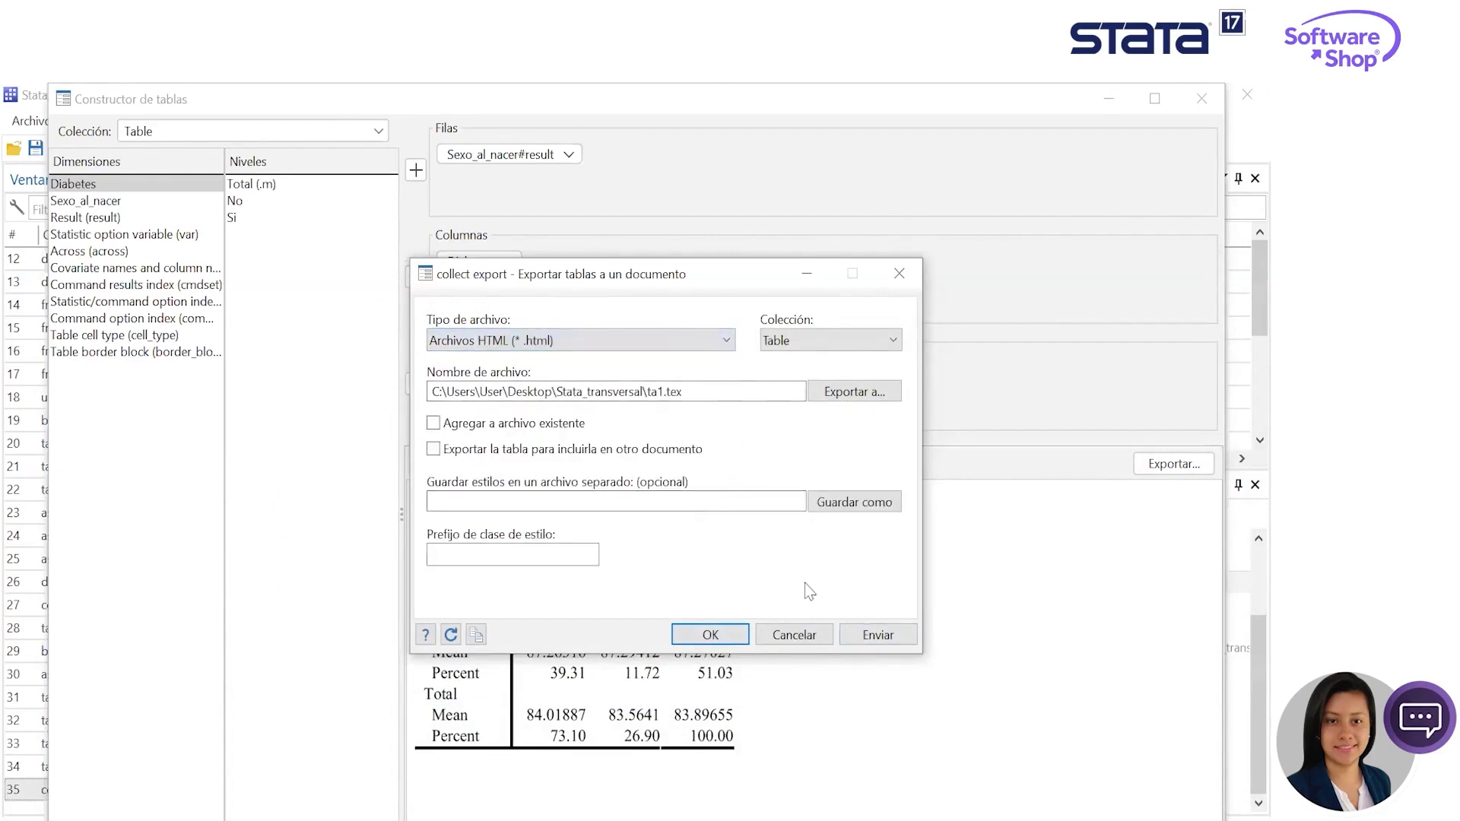
pyautogui.click(873, 399)
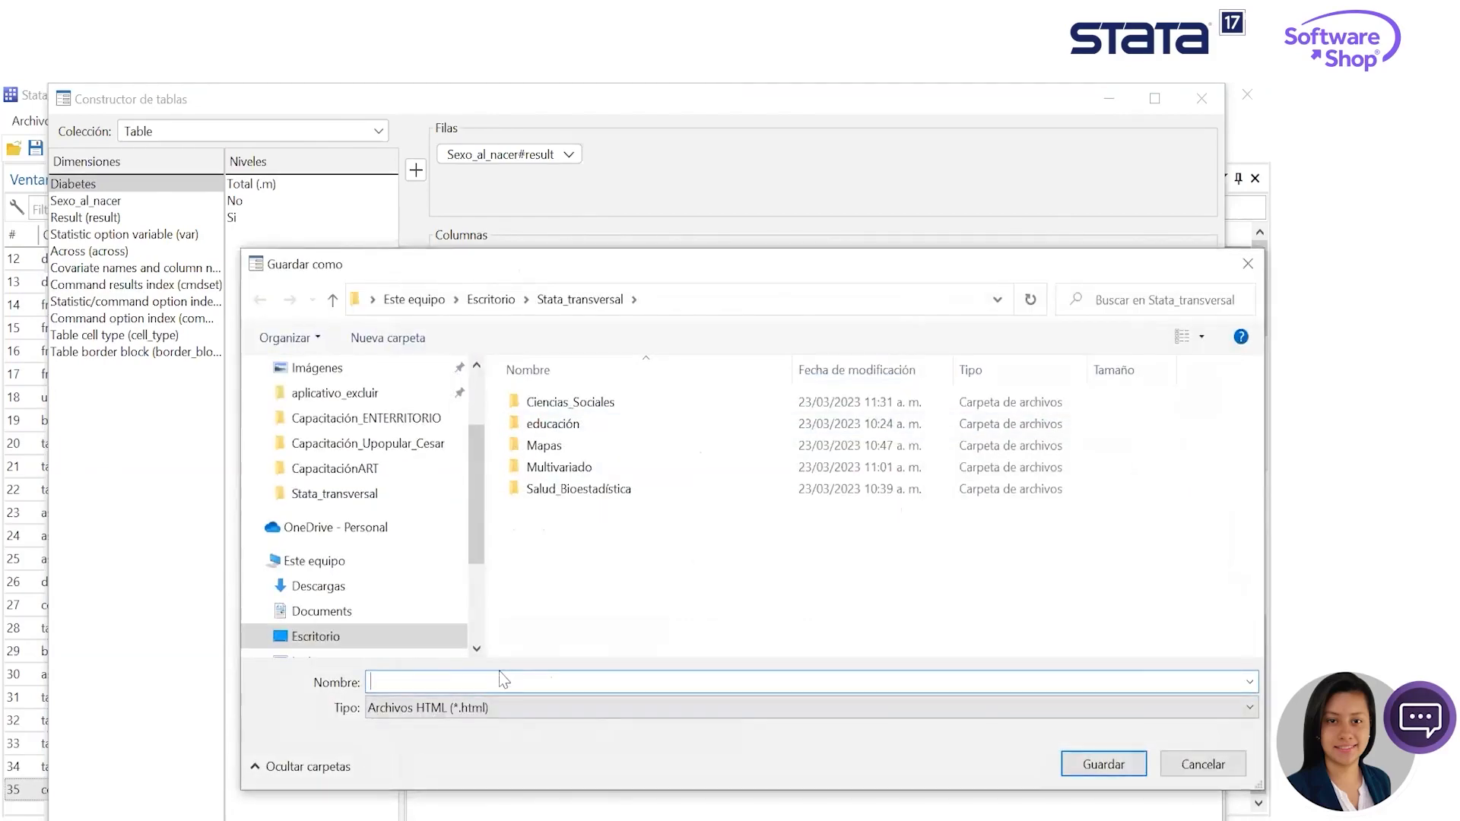
pyautogui.write('ta1')
pyautogui.click(536, 698)
pyautogui.press('Return')
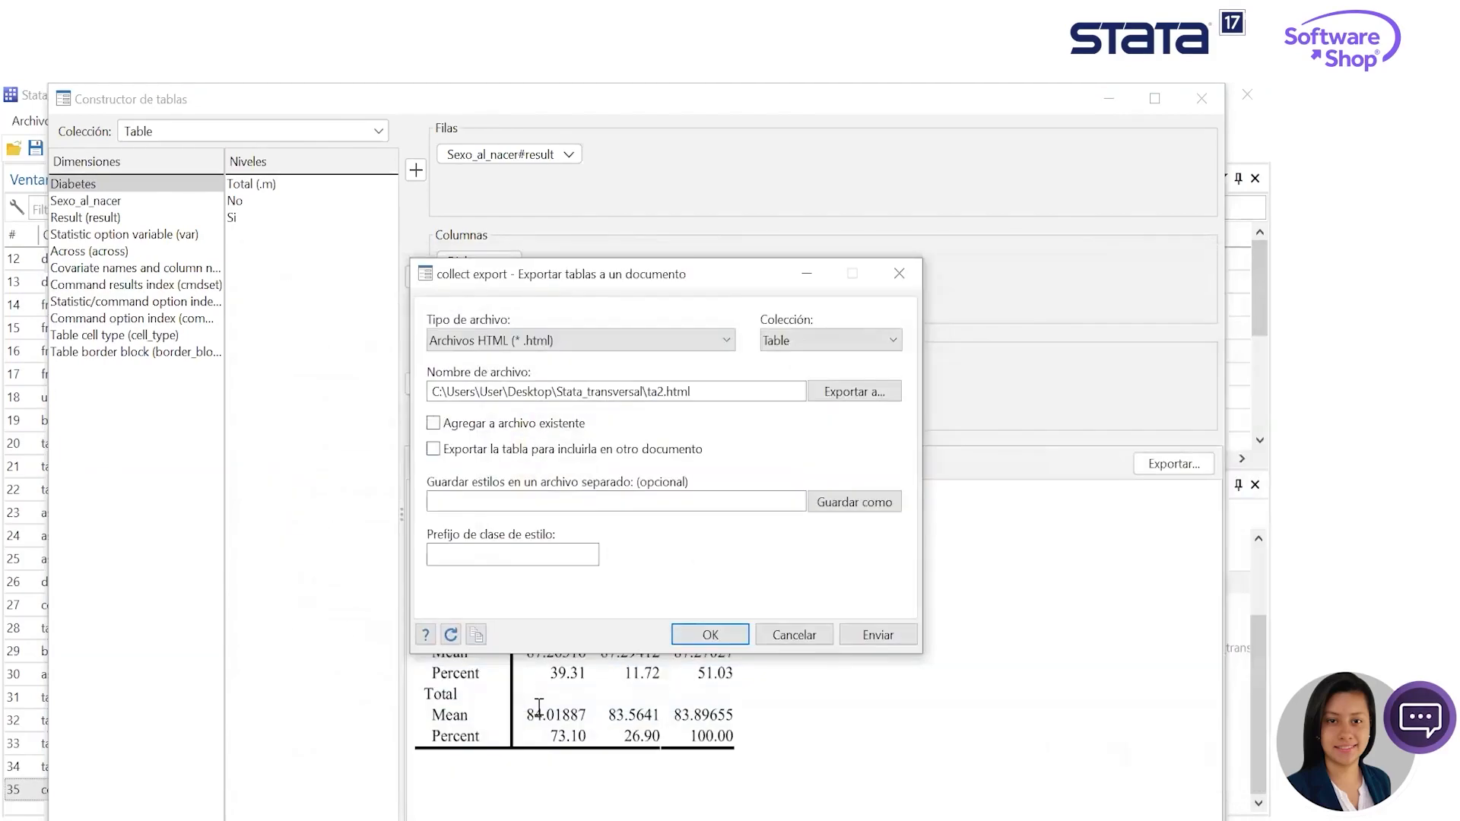
# - Export the table as a PDF file named ta3 in the Stata_transversal folder, replacing the existing file, and close the export dialog
pyautogui.click(696, 343)
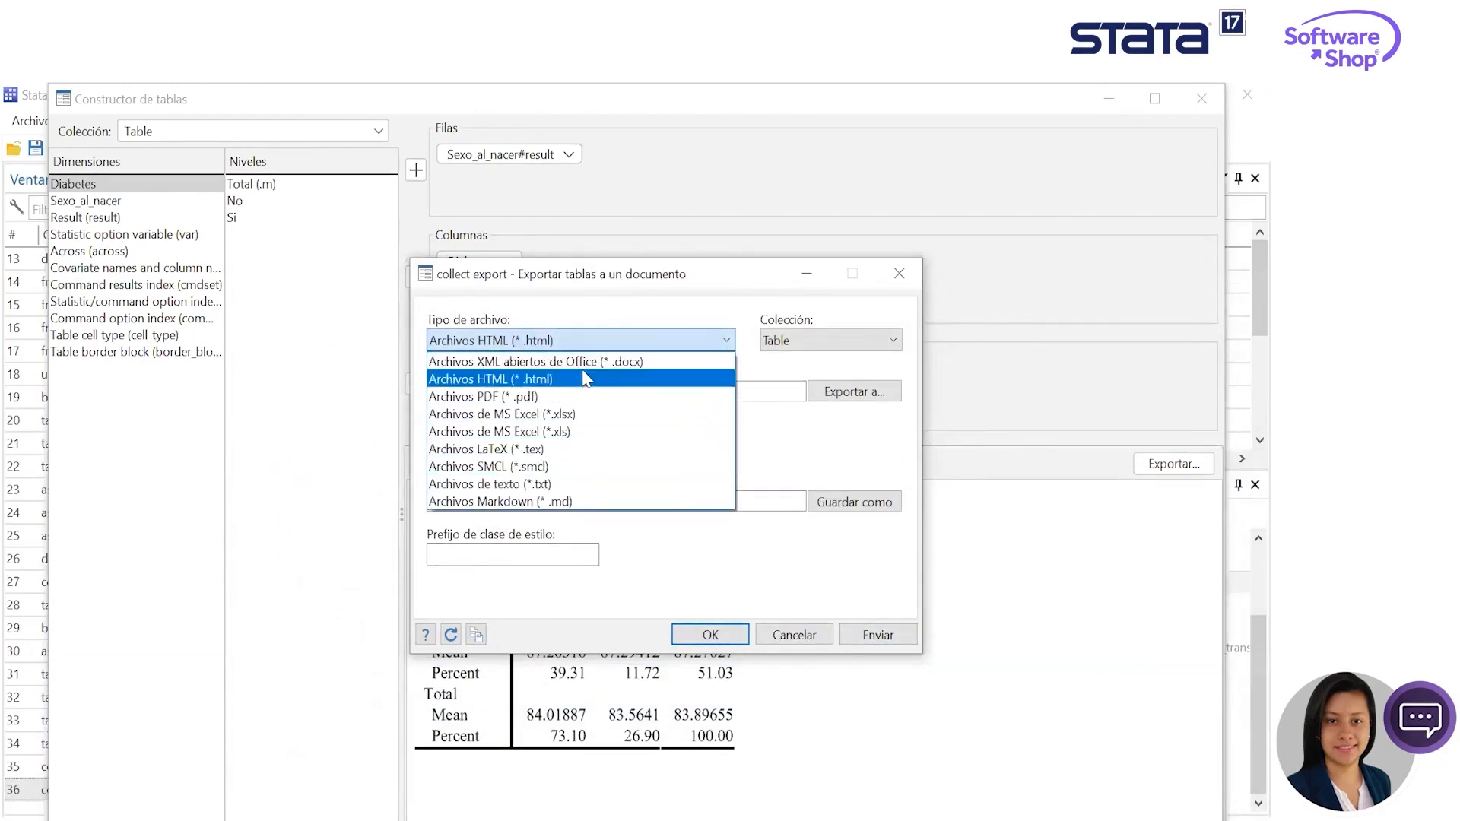
pyautogui.click(585, 396)
pyautogui.click(866, 397)
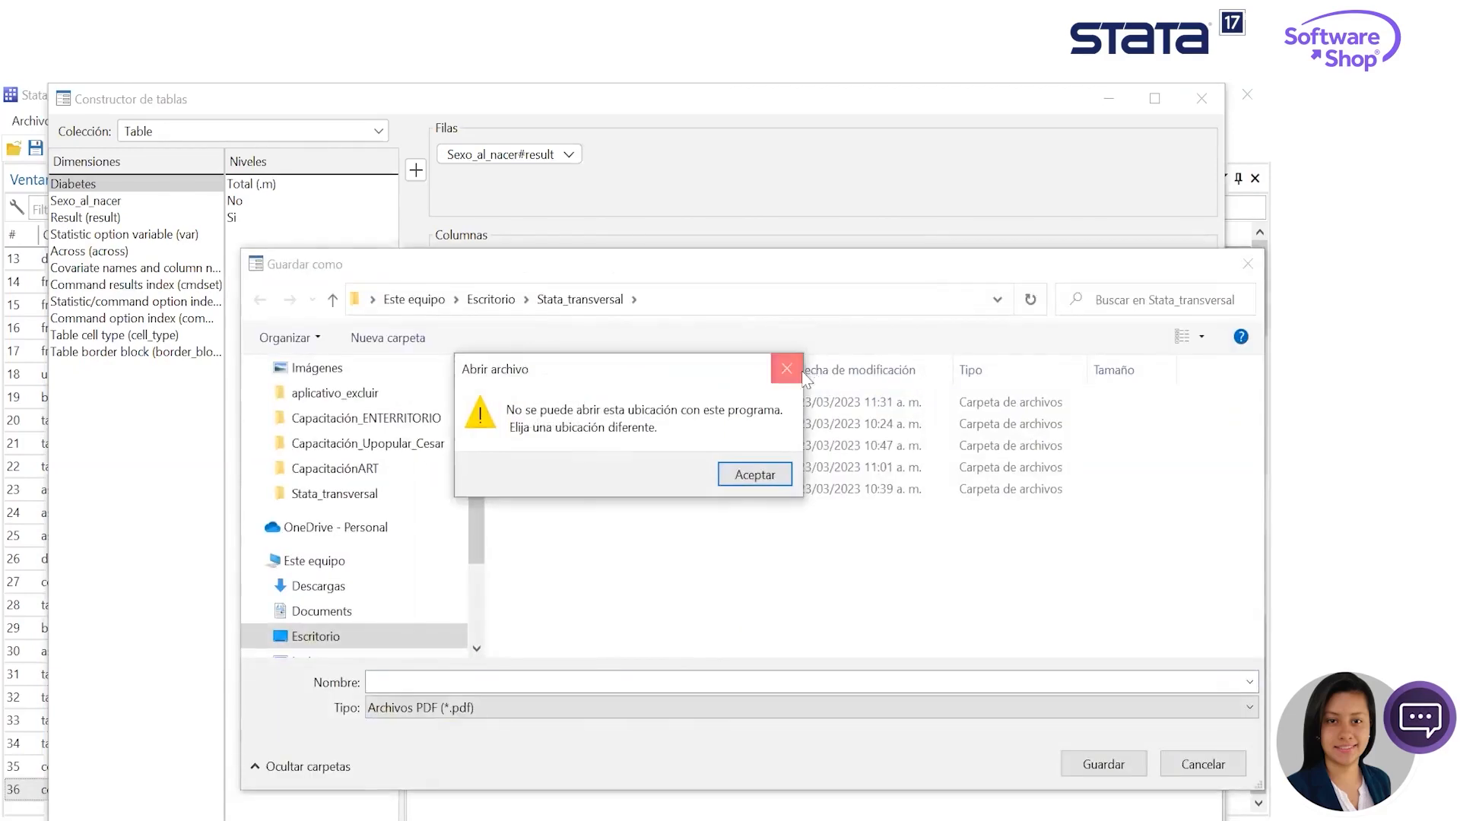
pyautogui.click(800, 373)
pyautogui.write('ta')
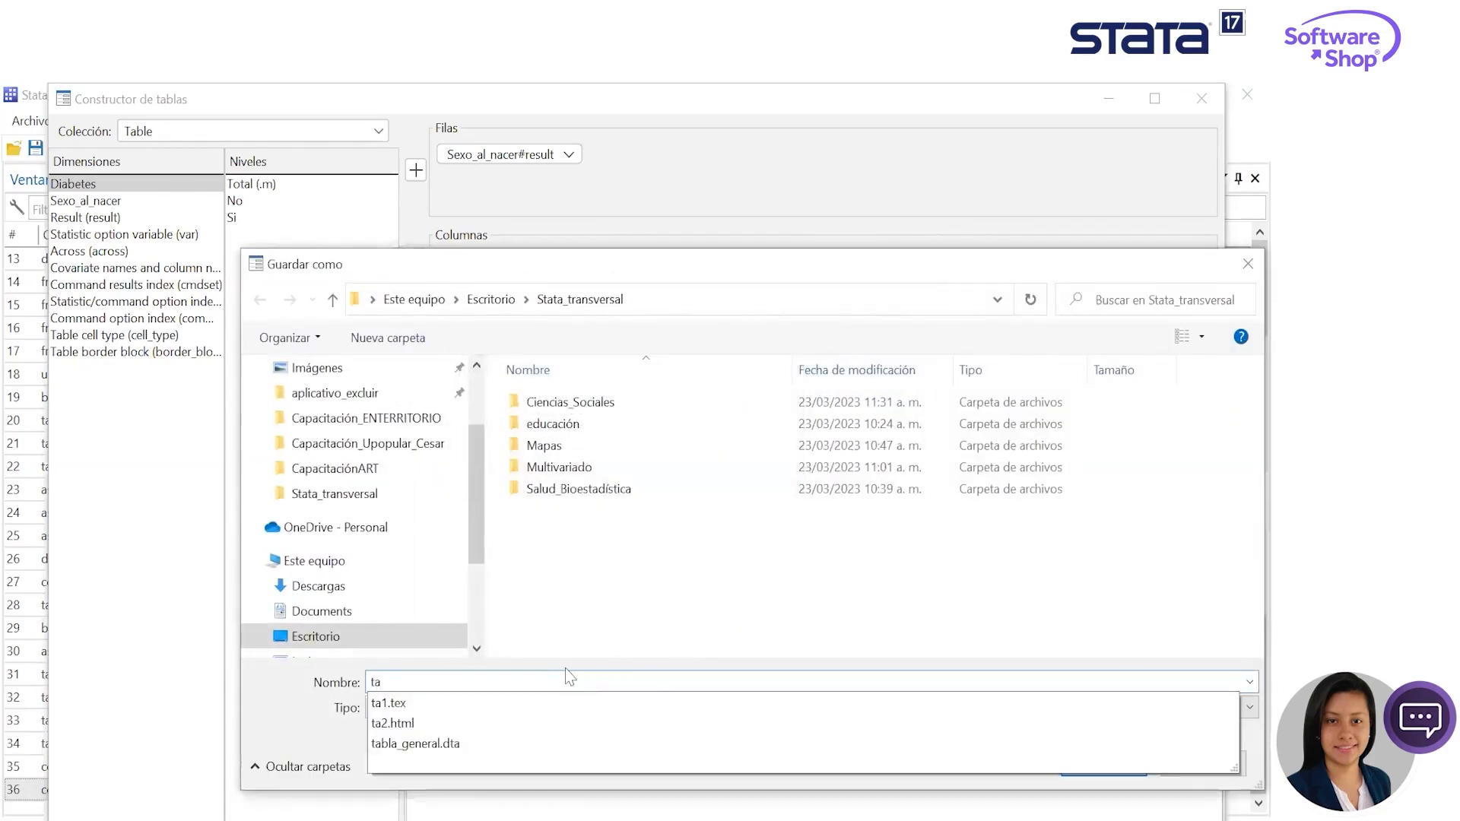
pyautogui.write('3')
pyautogui.press('Return')
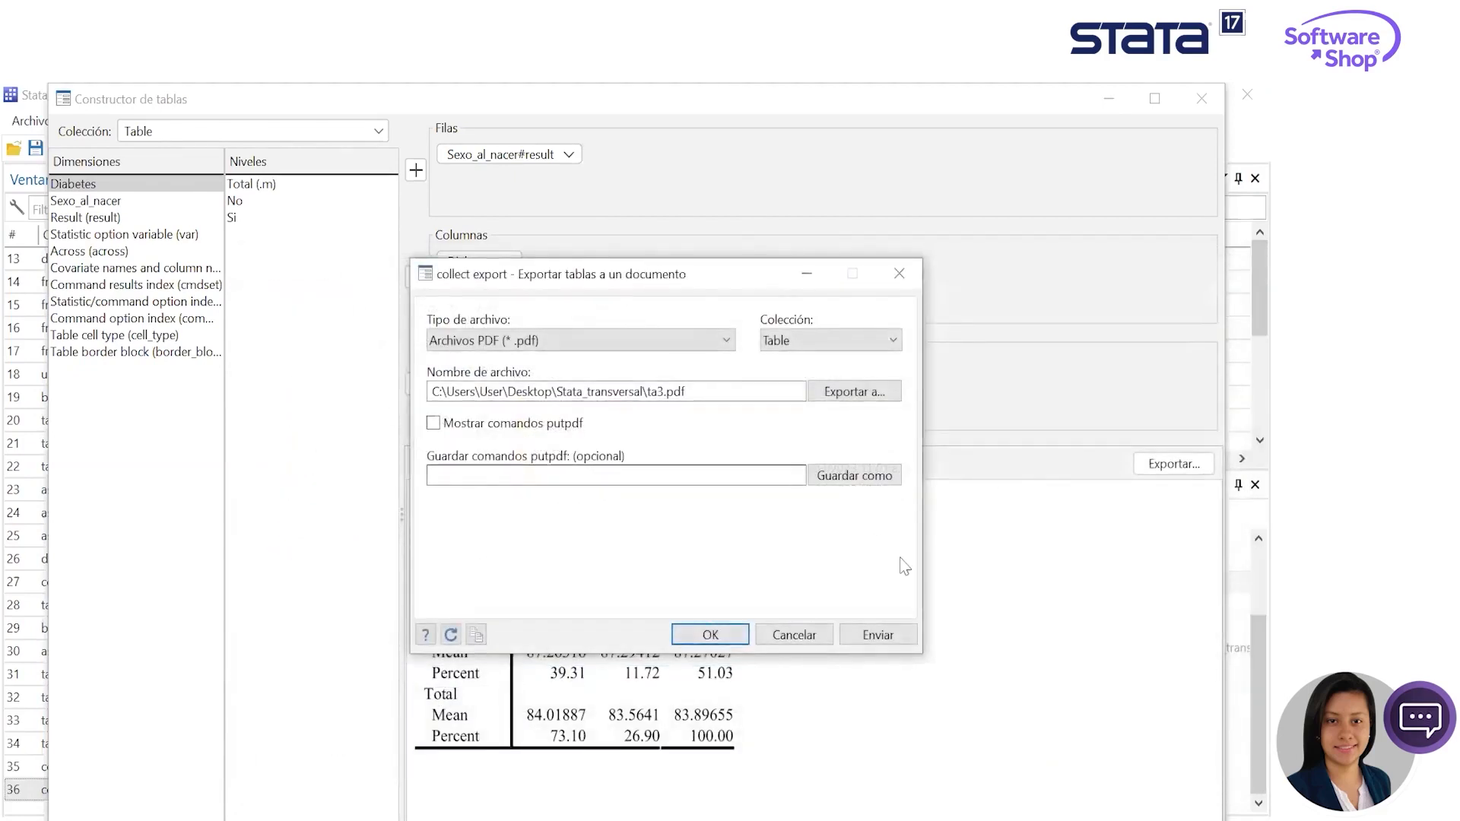
pyautogui.click(882, 632)
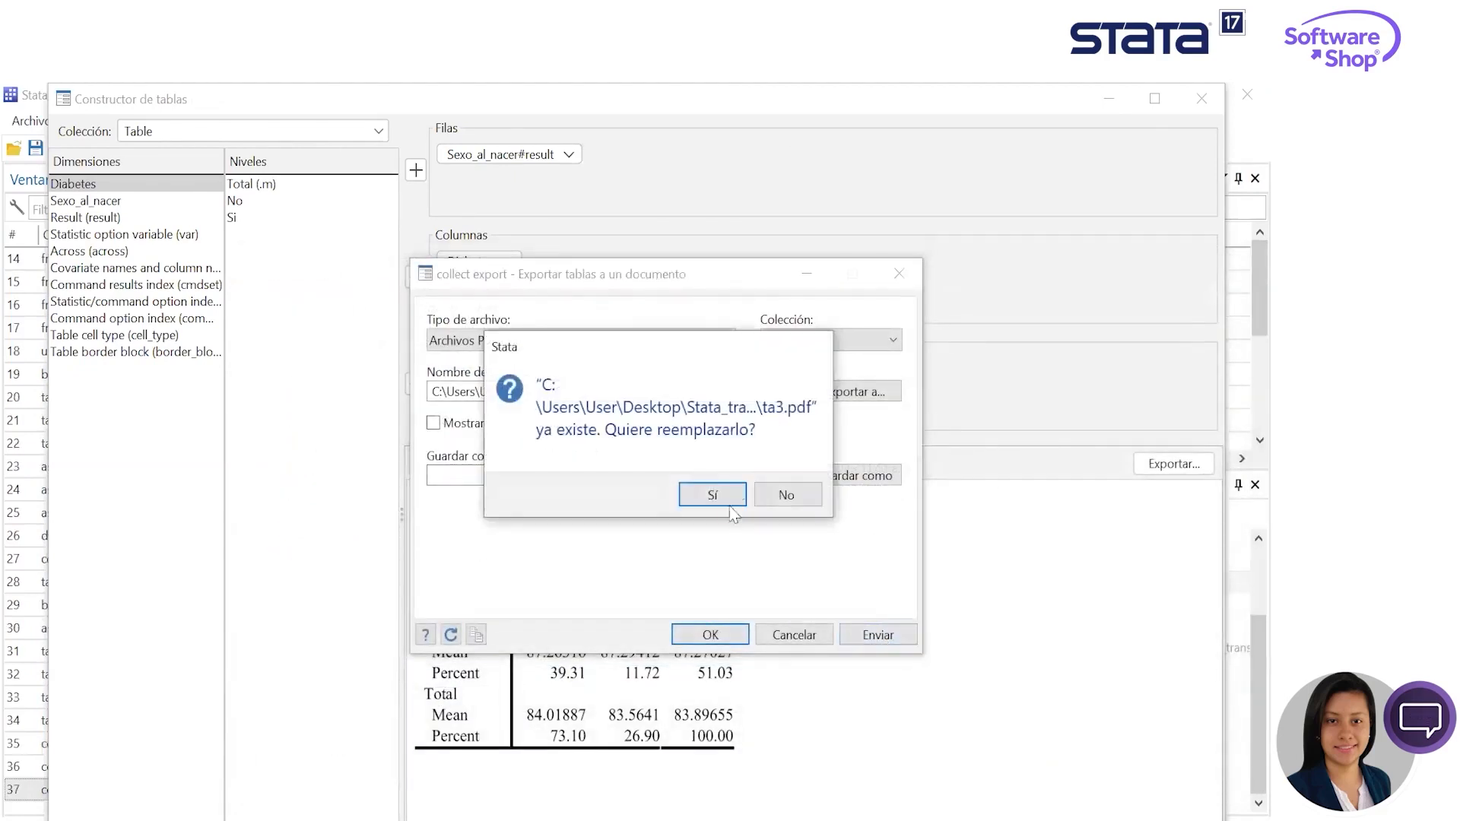
pyautogui.press('Return')
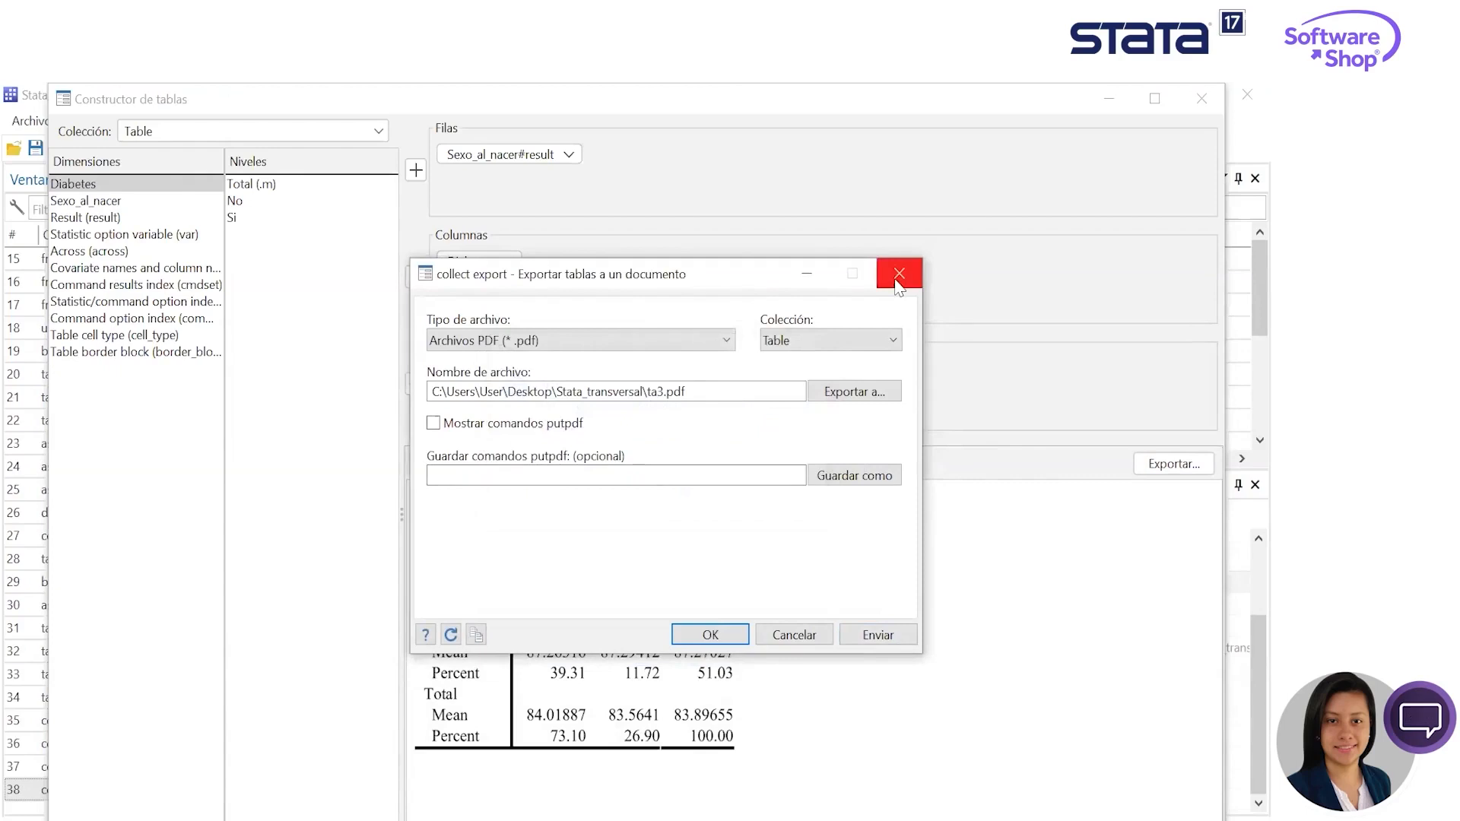
pyautogui.click(898, 275)
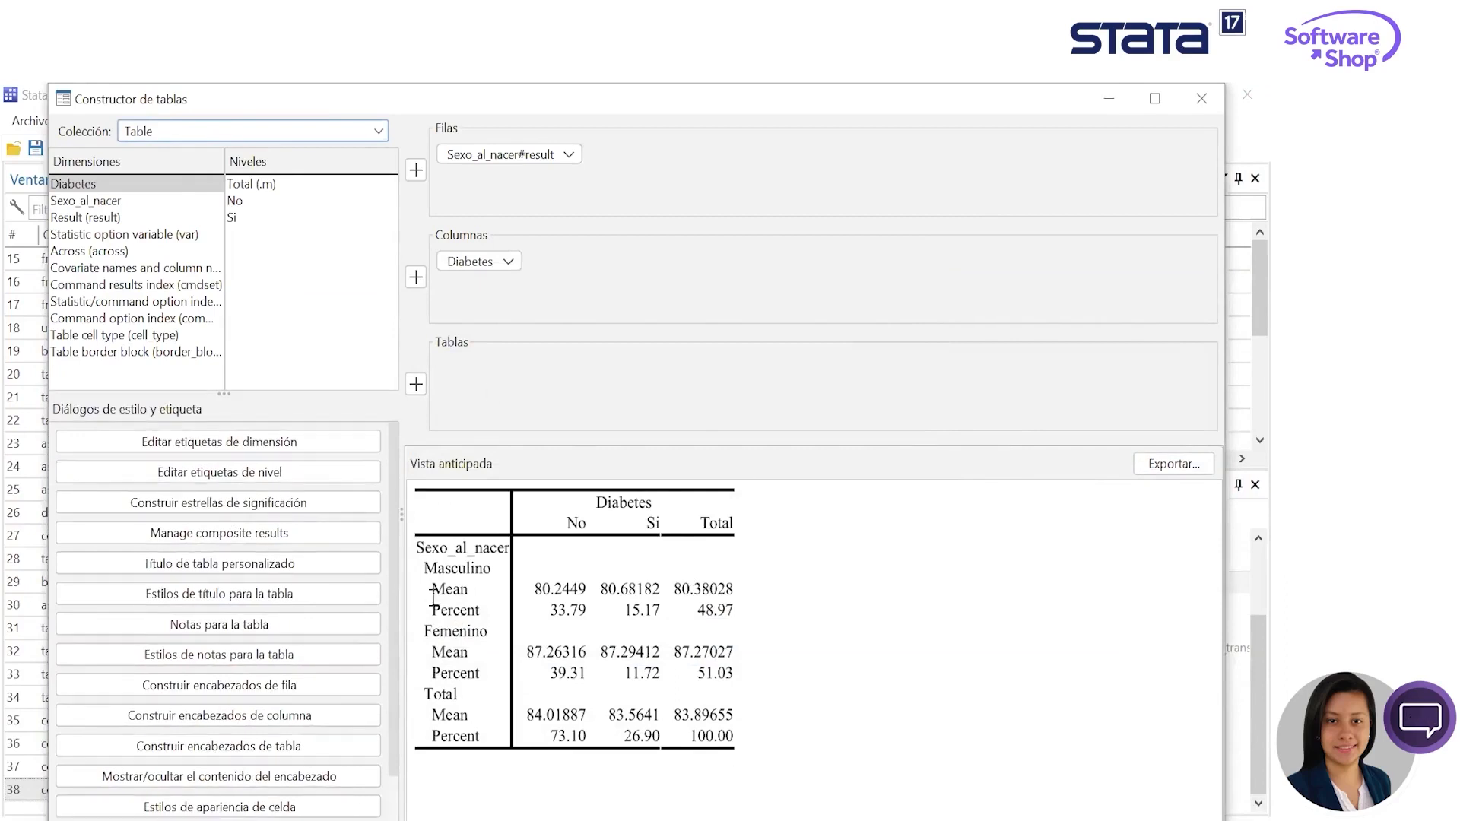
pyautogui.click(244, 657)
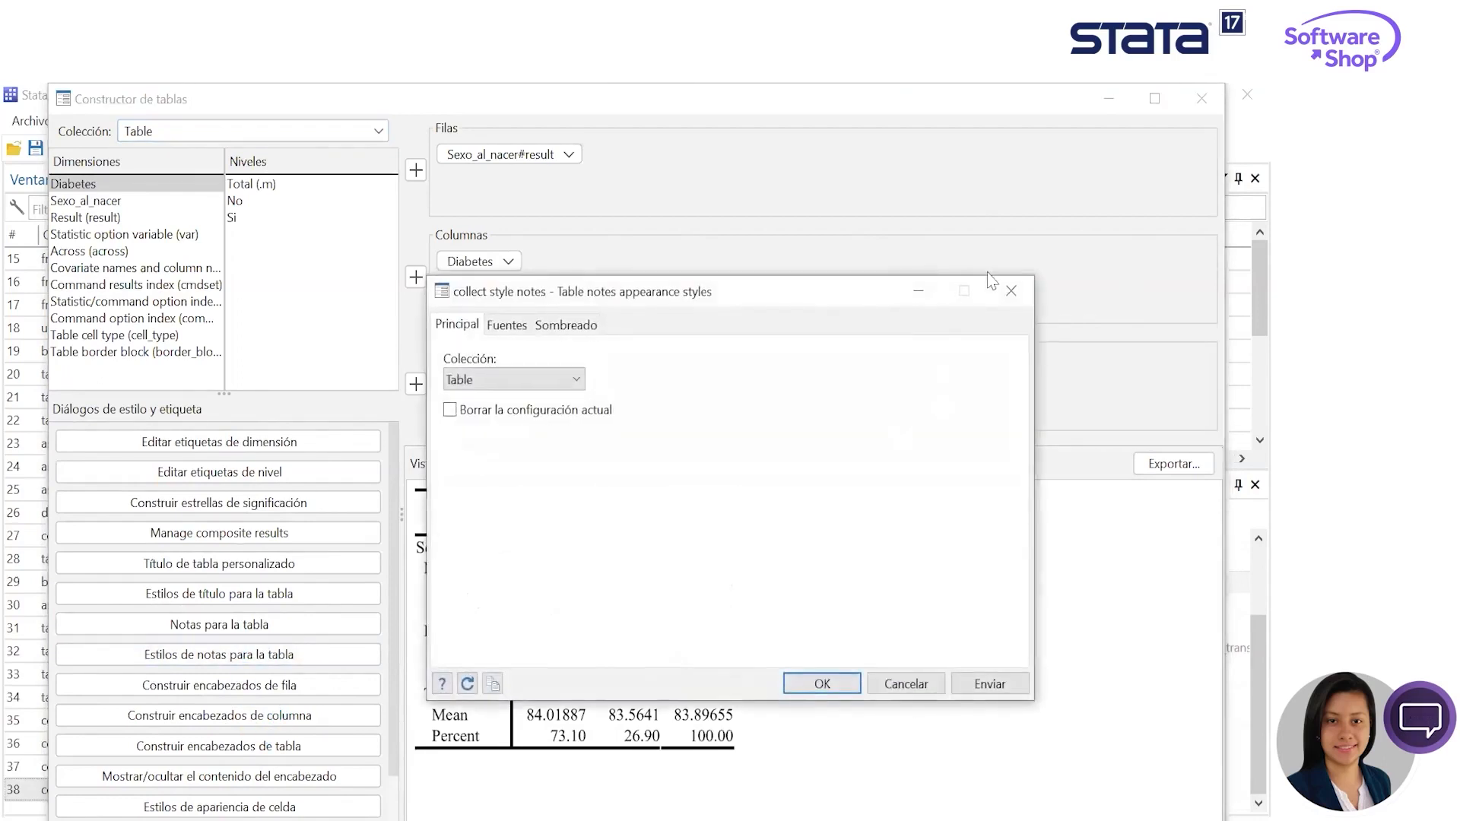
pyautogui.click(1011, 283)
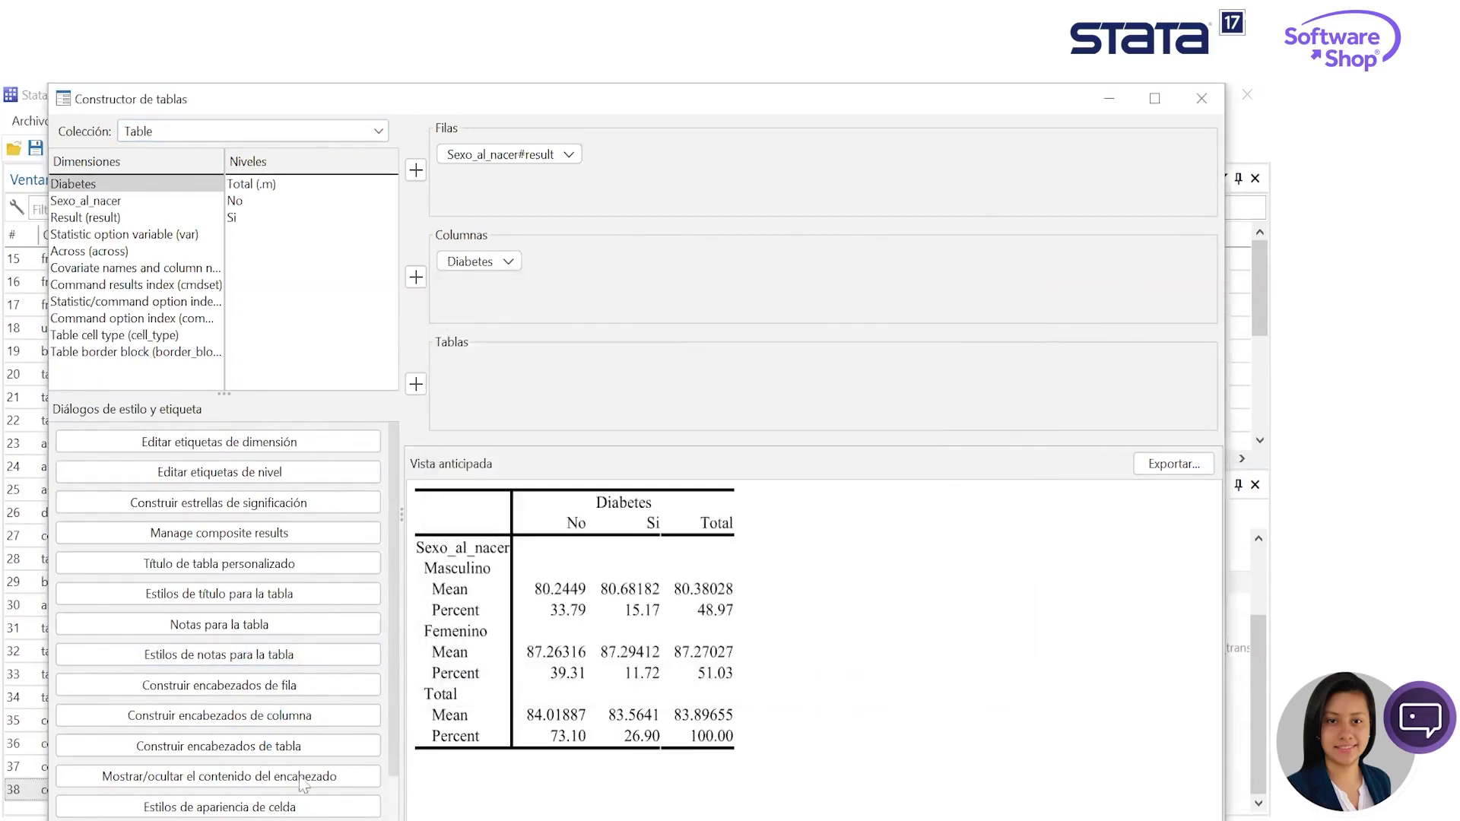
# - Apply a custom blue font color (RGB 43, 132, 213) to all table cells through the cell appearance styles
pyautogui.scroll(-1, 306, 794)
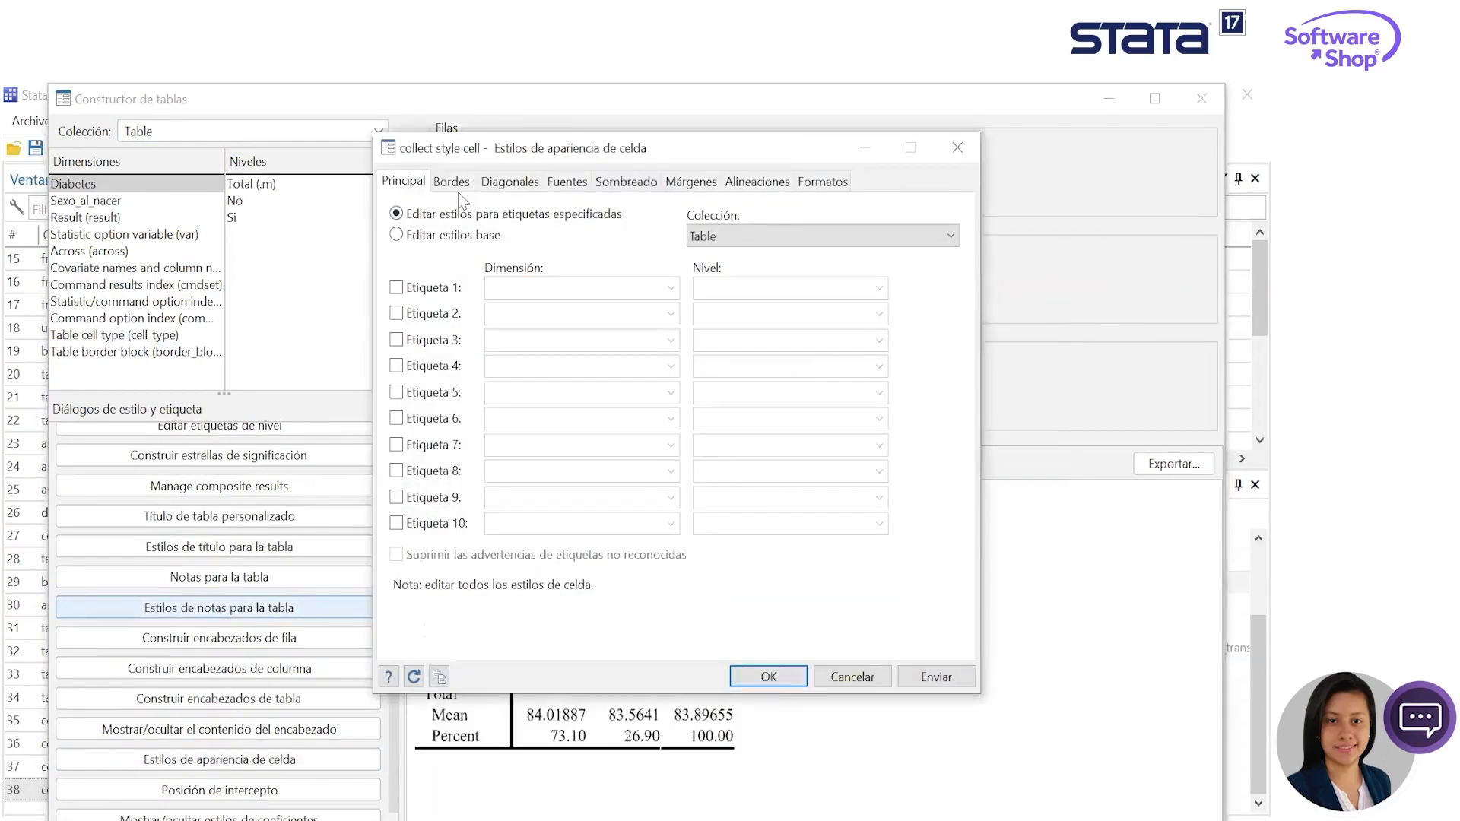
pyautogui.click(510, 182)
pyautogui.click(580, 183)
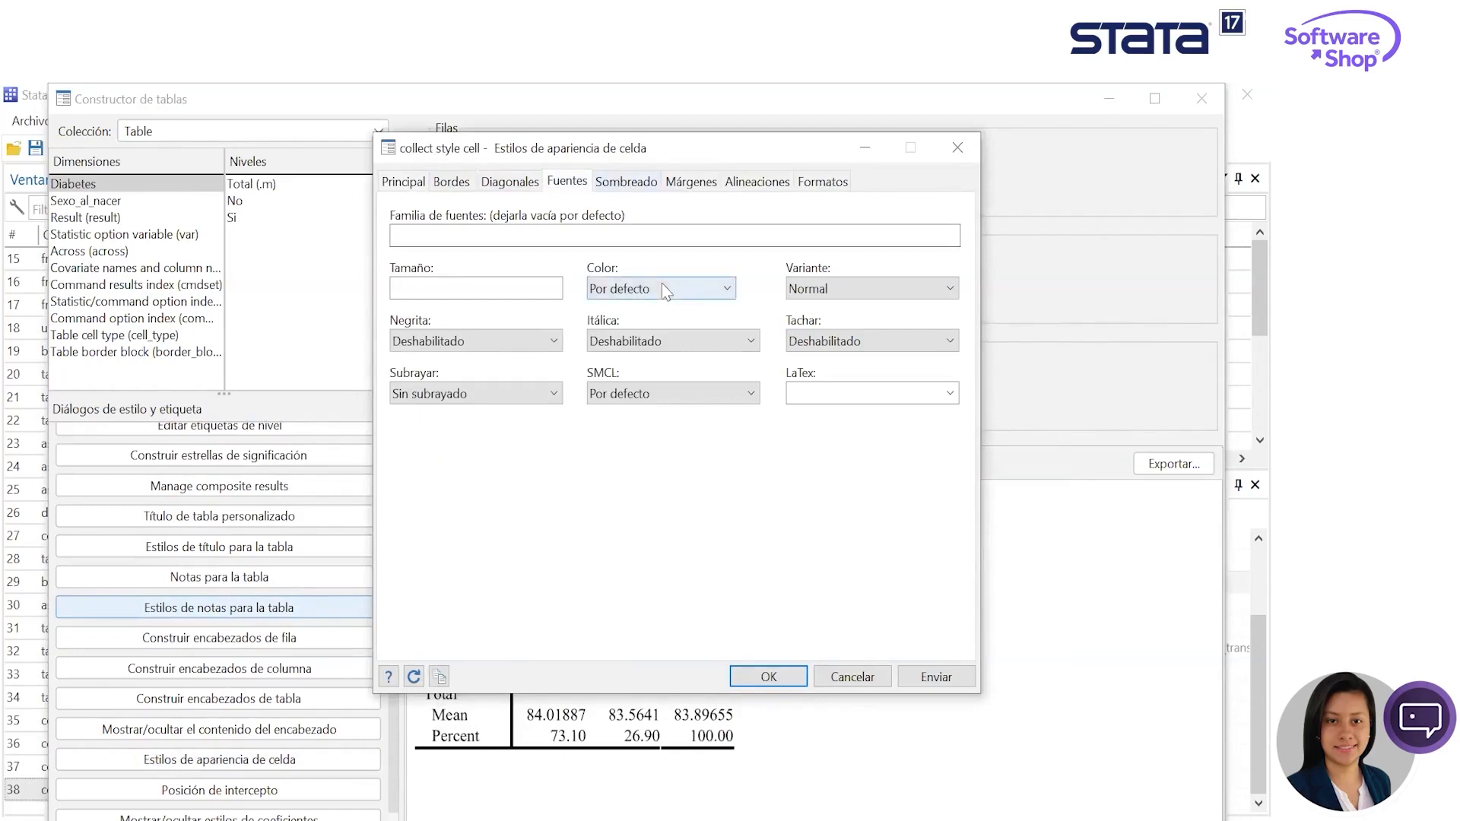
pyautogui.click(637, 290)
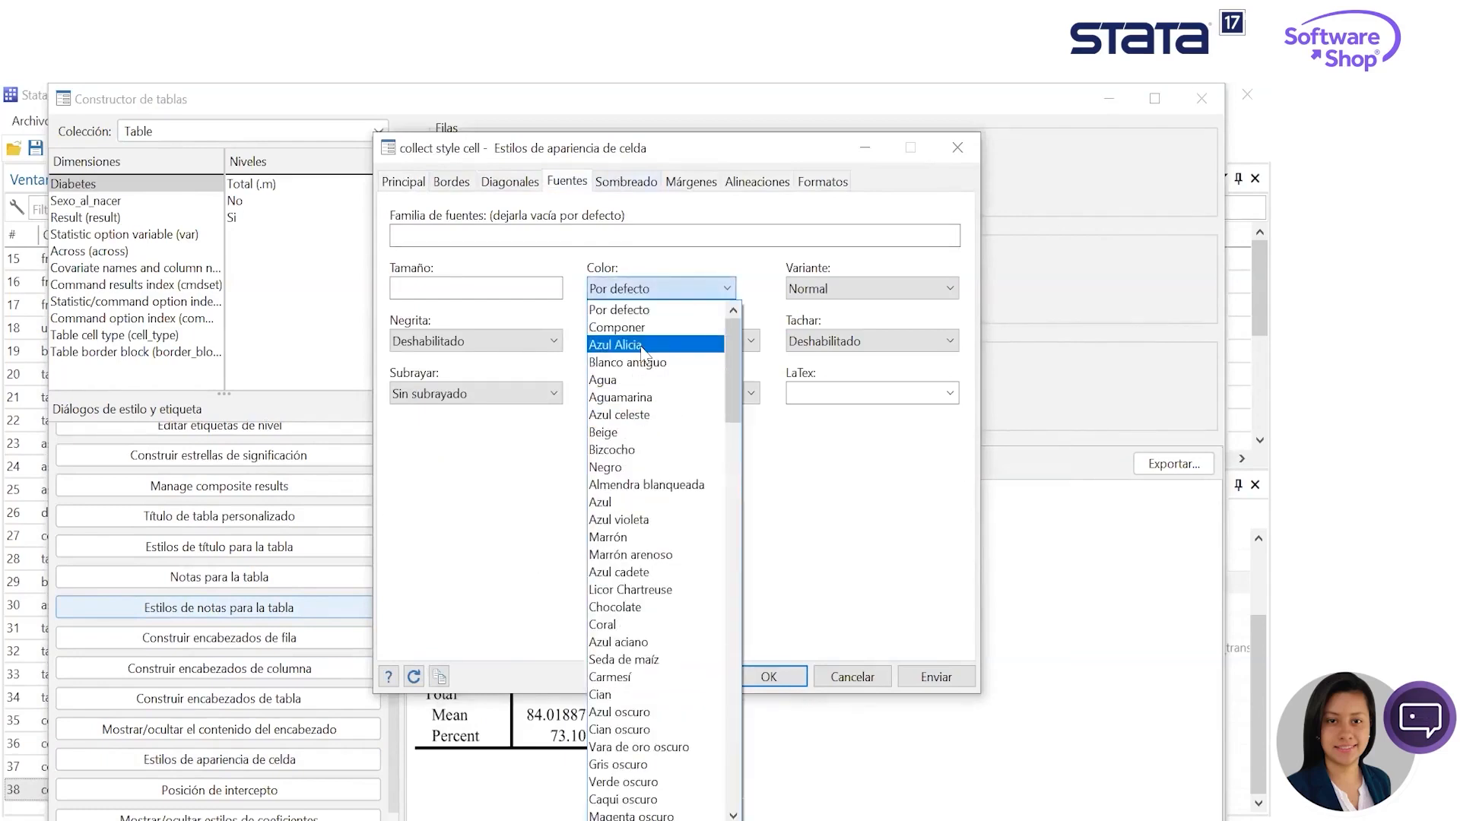
pyautogui.click(662, 328)
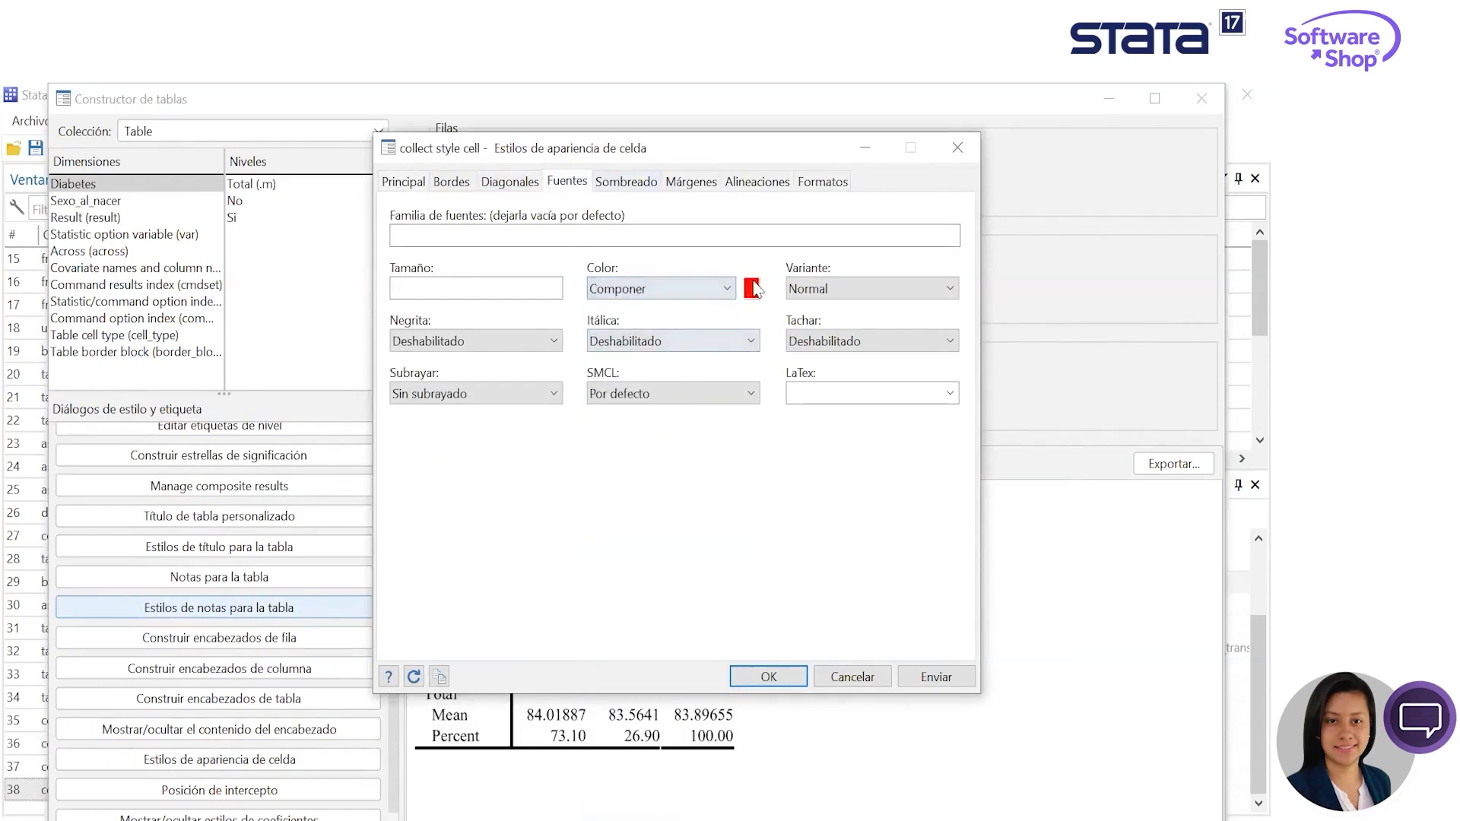
pyautogui.click(751, 289)
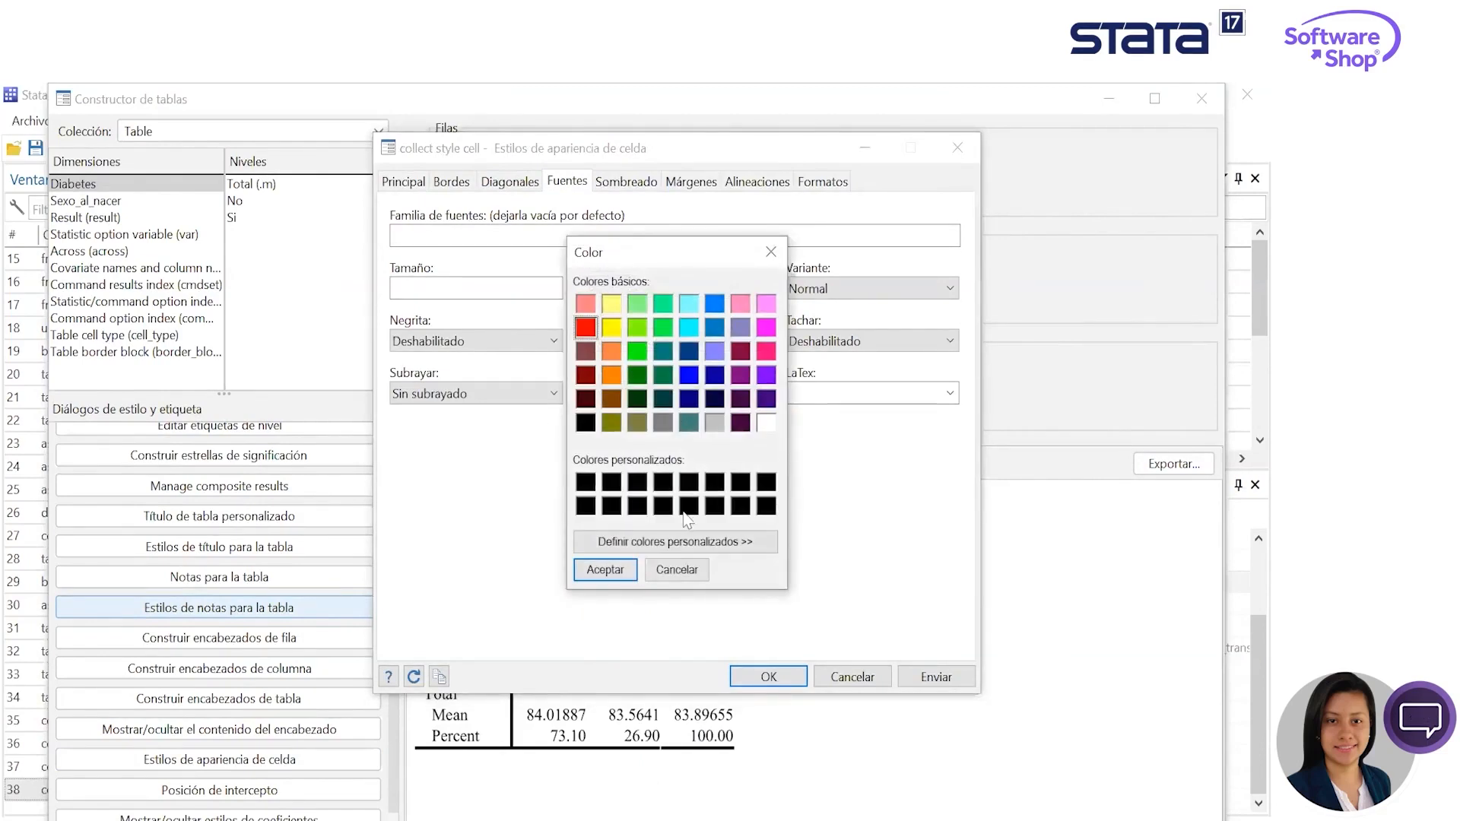
pyautogui.click(686, 543)
pyautogui.click(895, 327)
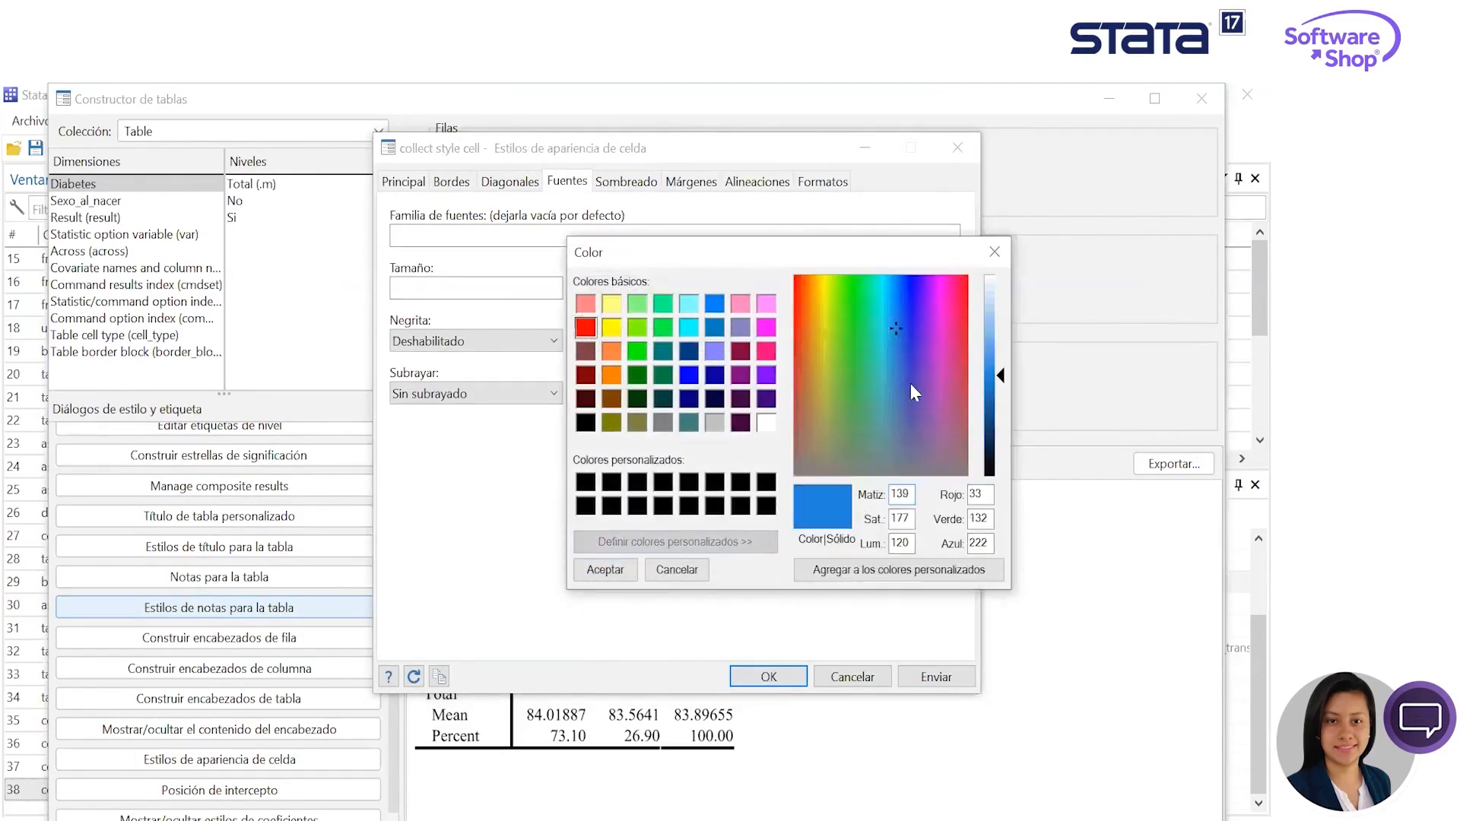
pyautogui.click(889, 334)
pyautogui.click(885, 340)
pyautogui.click(896, 344)
pyautogui.click(606, 570)
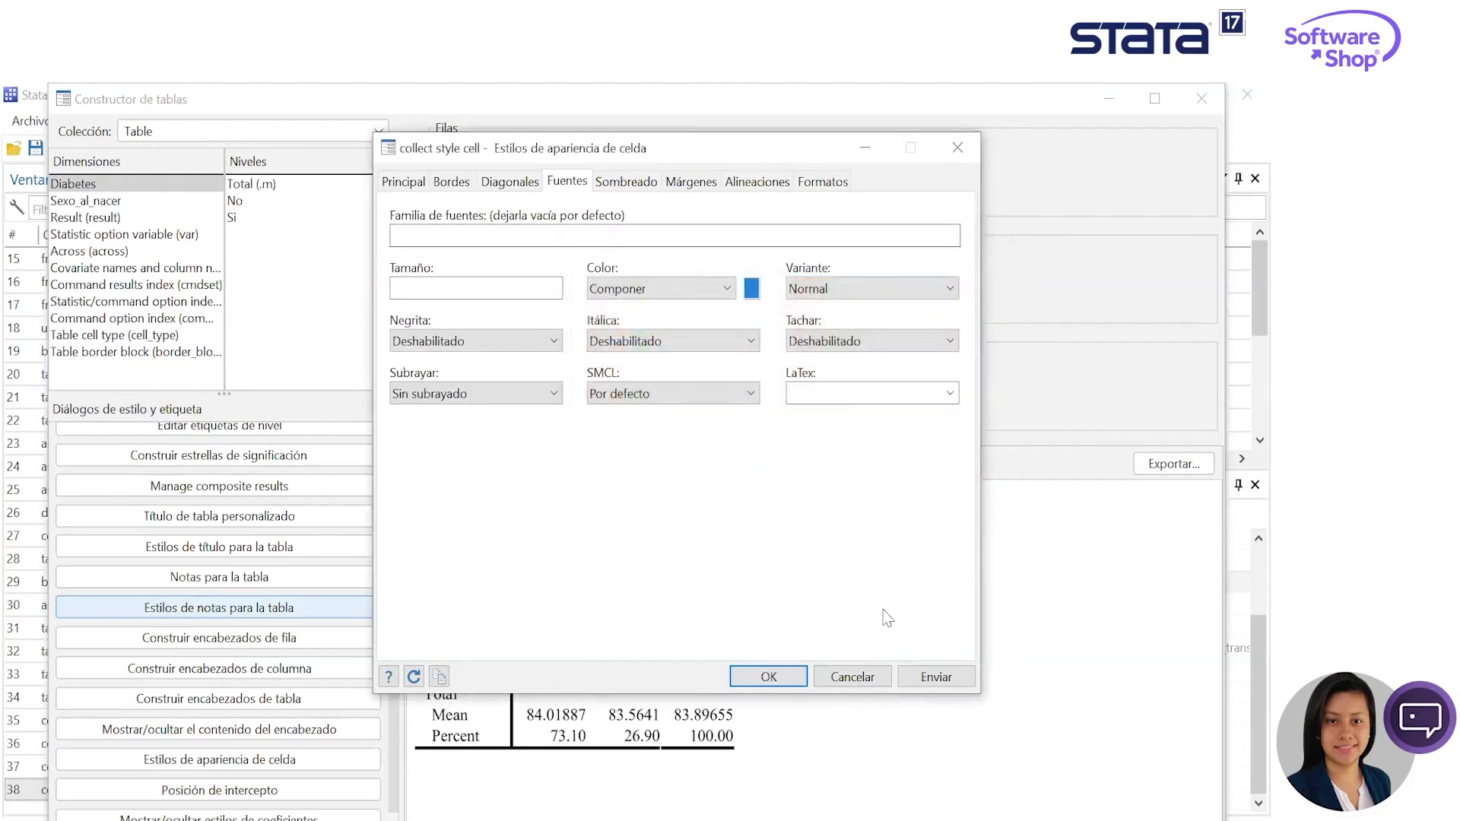
pyautogui.click(951, 685)
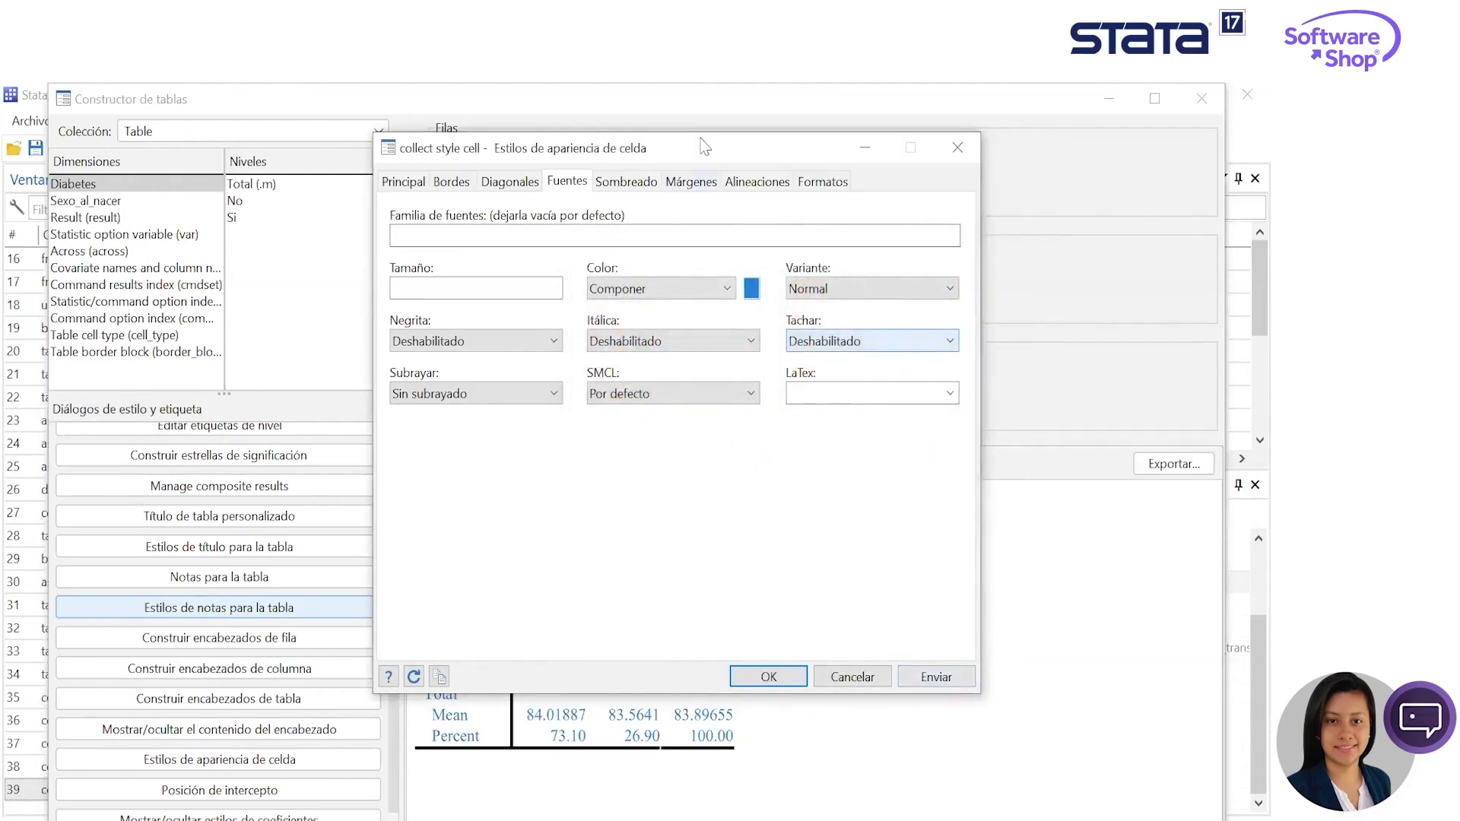
# - Review the margin, alignment and number format options of the cell styles, and close the table builder
pyautogui.moveTo(715, 158); pyautogui.dragTo(691, 138)
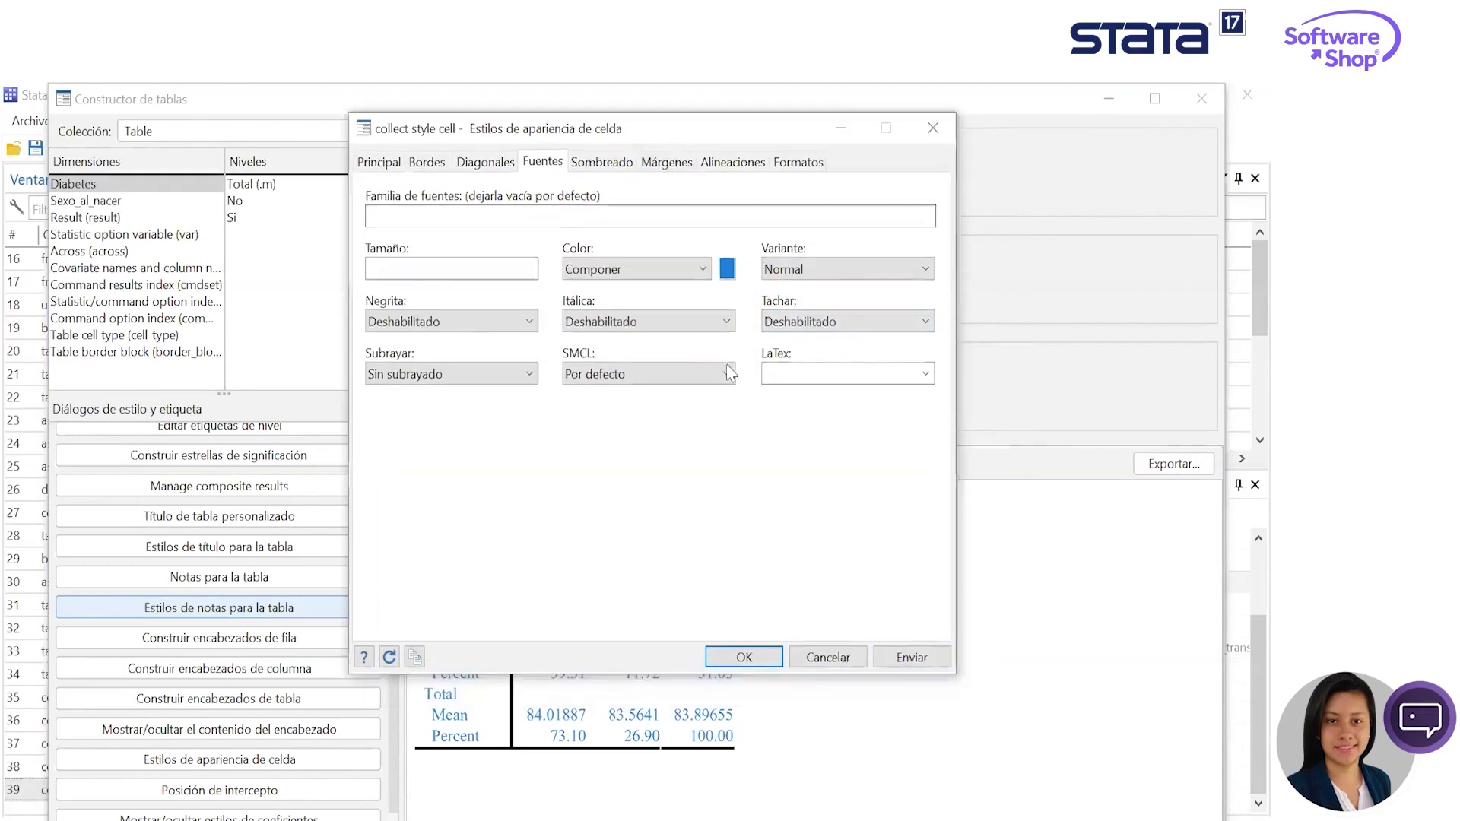
pyautogui.click(667, 162)
pyautogui.click(745, 164)
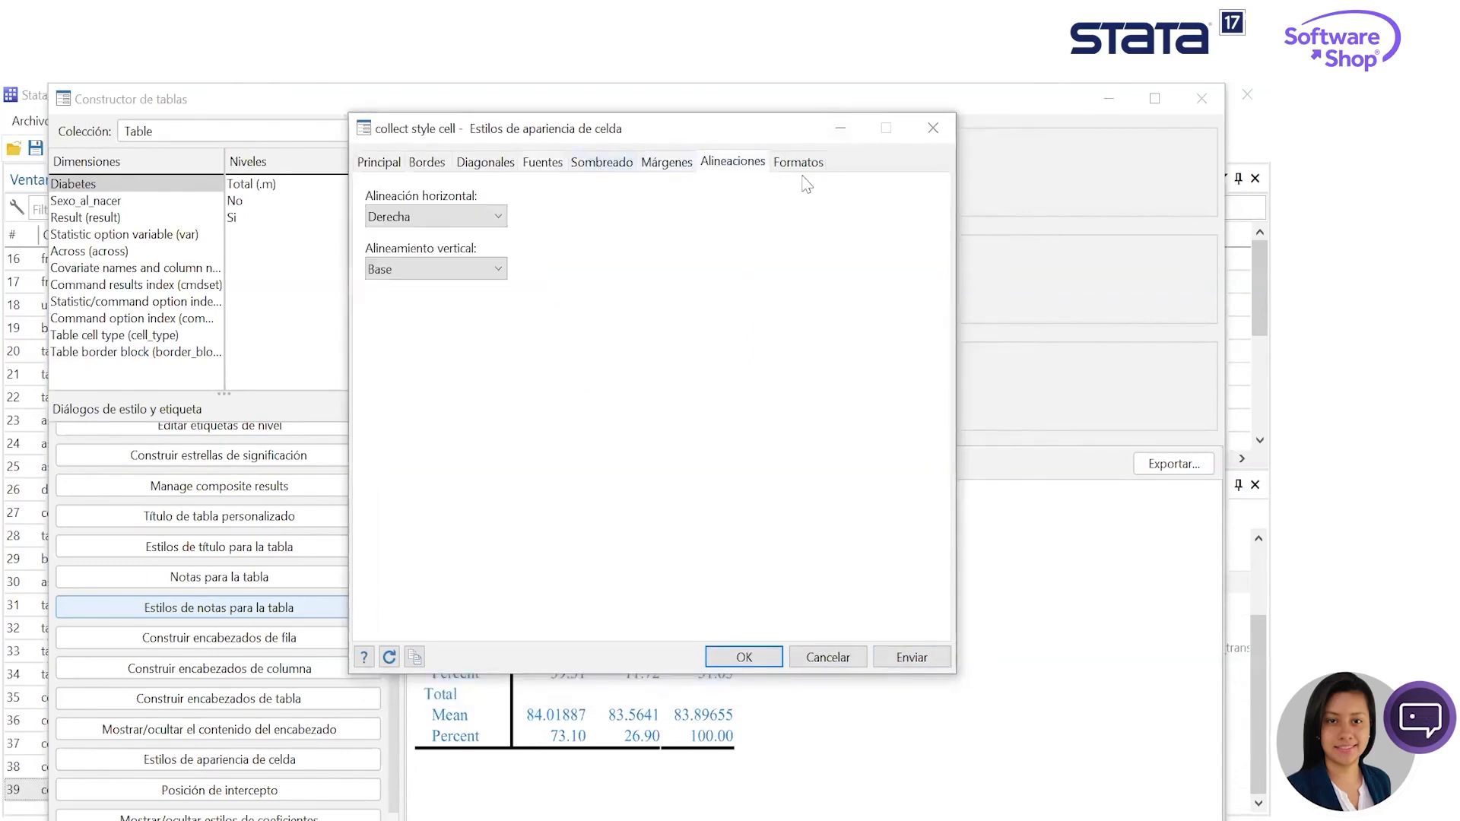
pyautogui.click(812, 174)
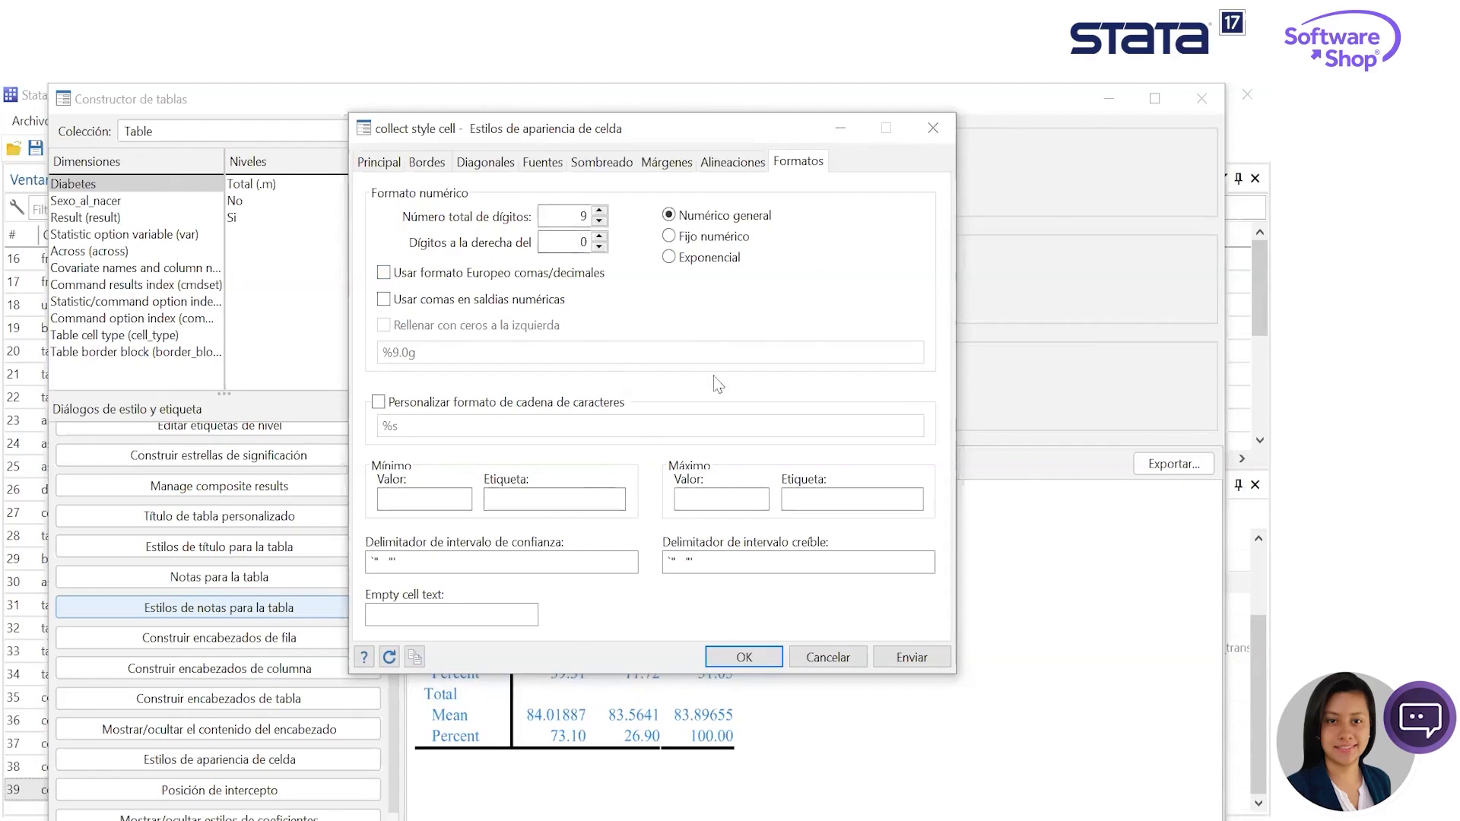
pyautogui.click(933, 128)
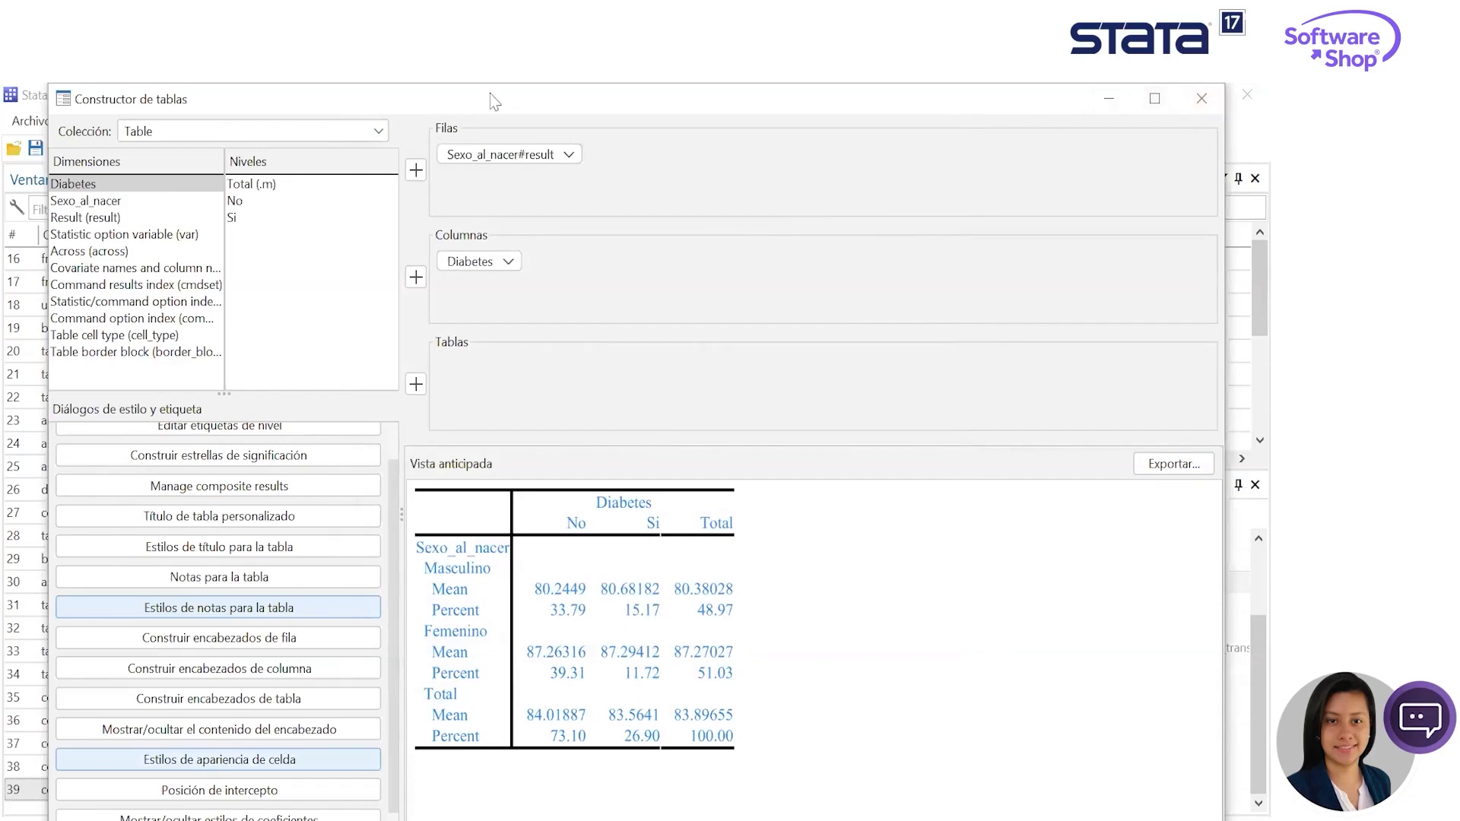
pyautogui.moveTo(504, 95); pyautogui.dragTo(504, 162)
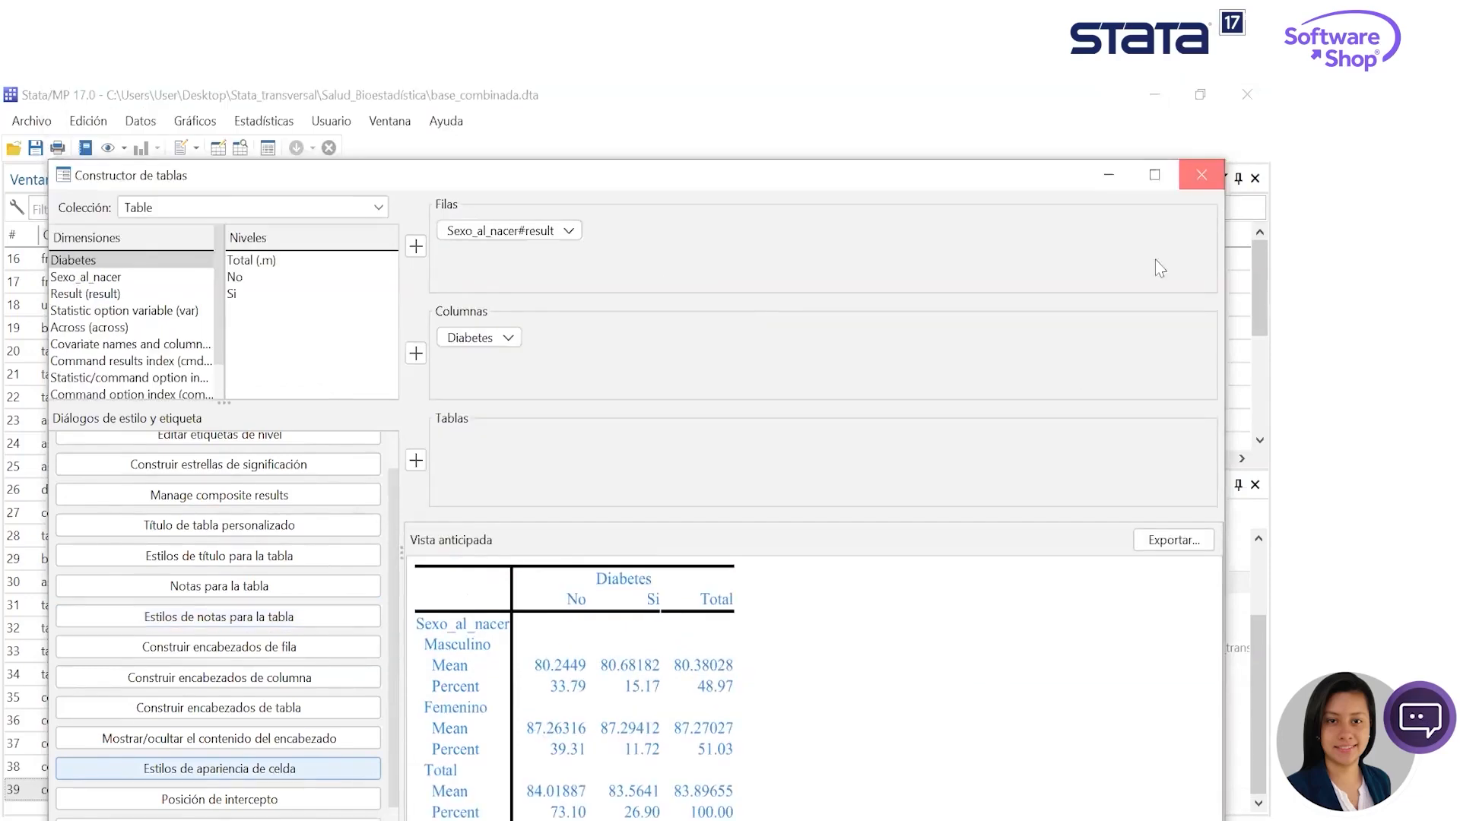
pyautogui.click(1199, 180)
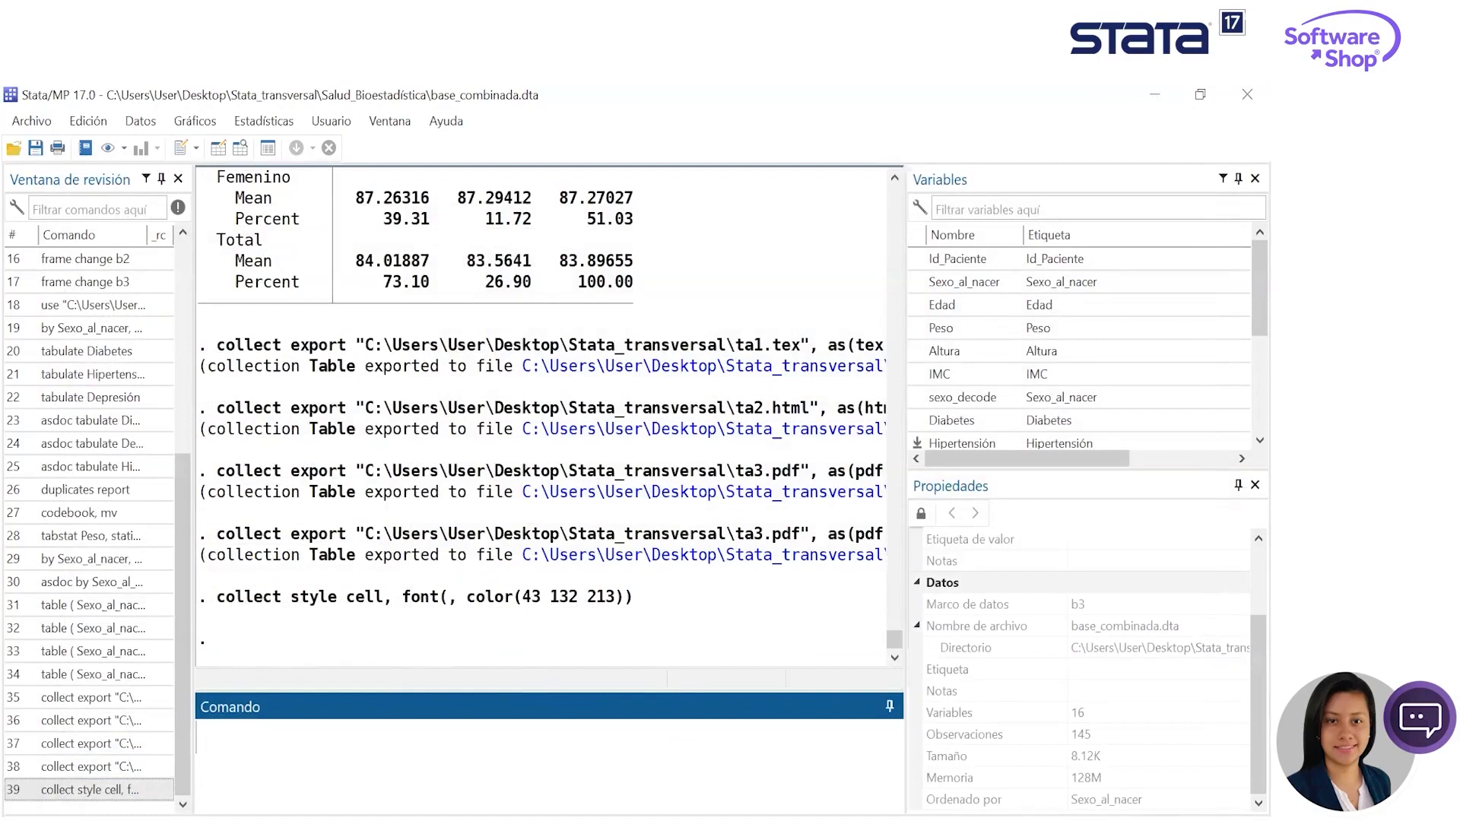
# - Switch the working frame to b1 with the cwf command and look through its variable list
pyautogui.scroll(-3, 947, 433)
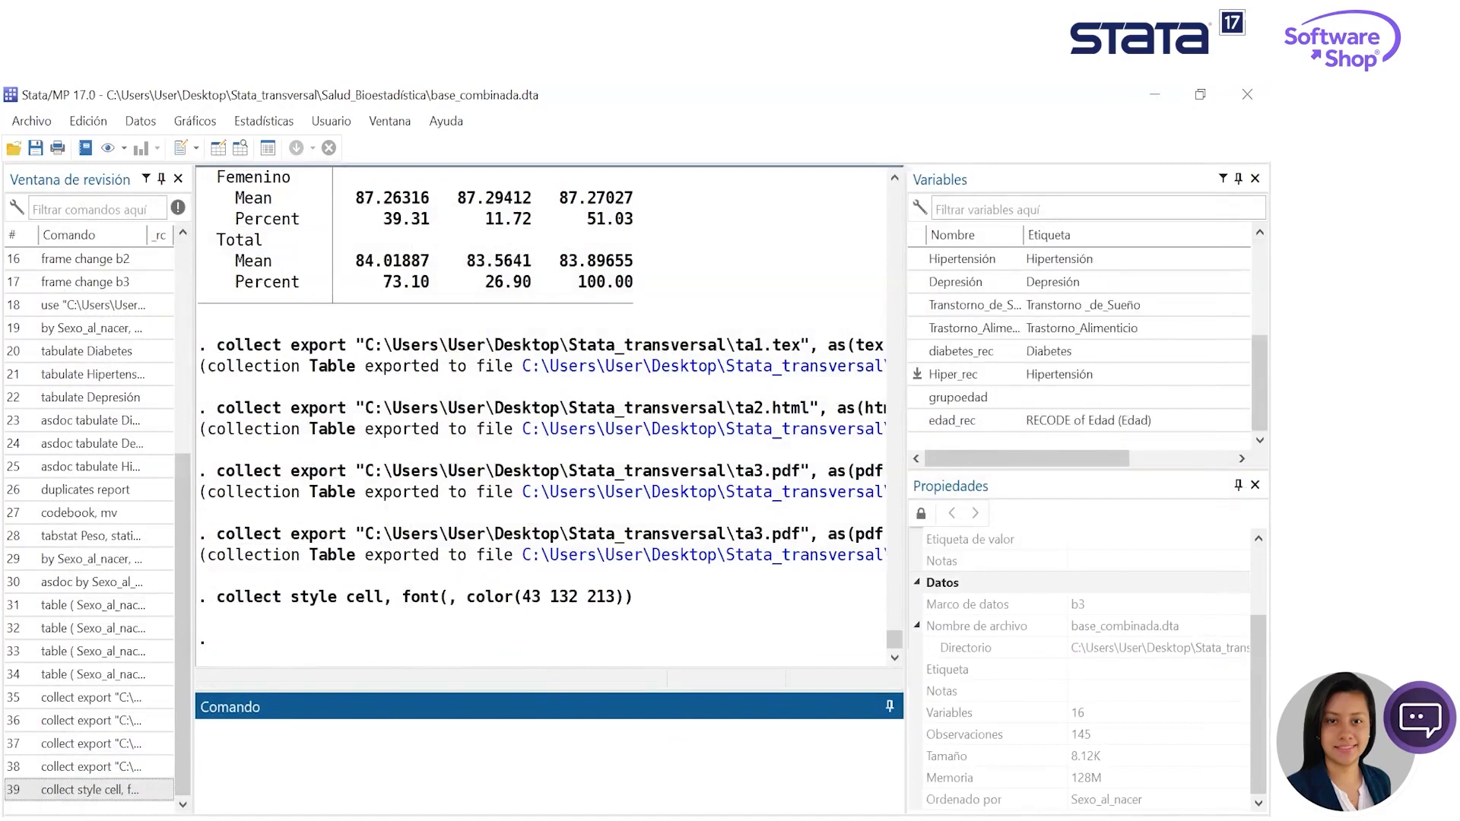
pyautogui.hotkey('alt', 'Tab')
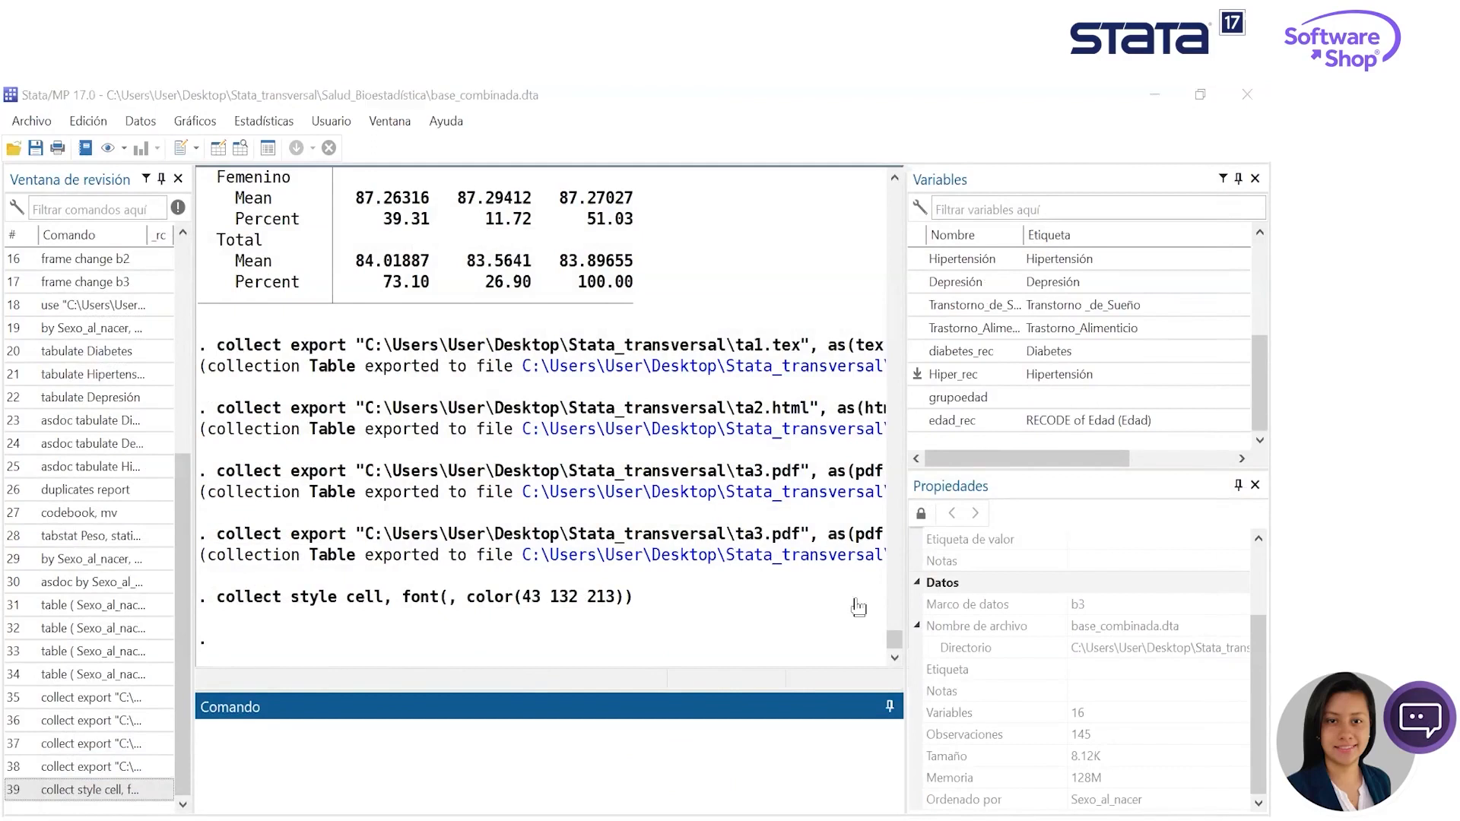
pyautogui.click(429, 796)
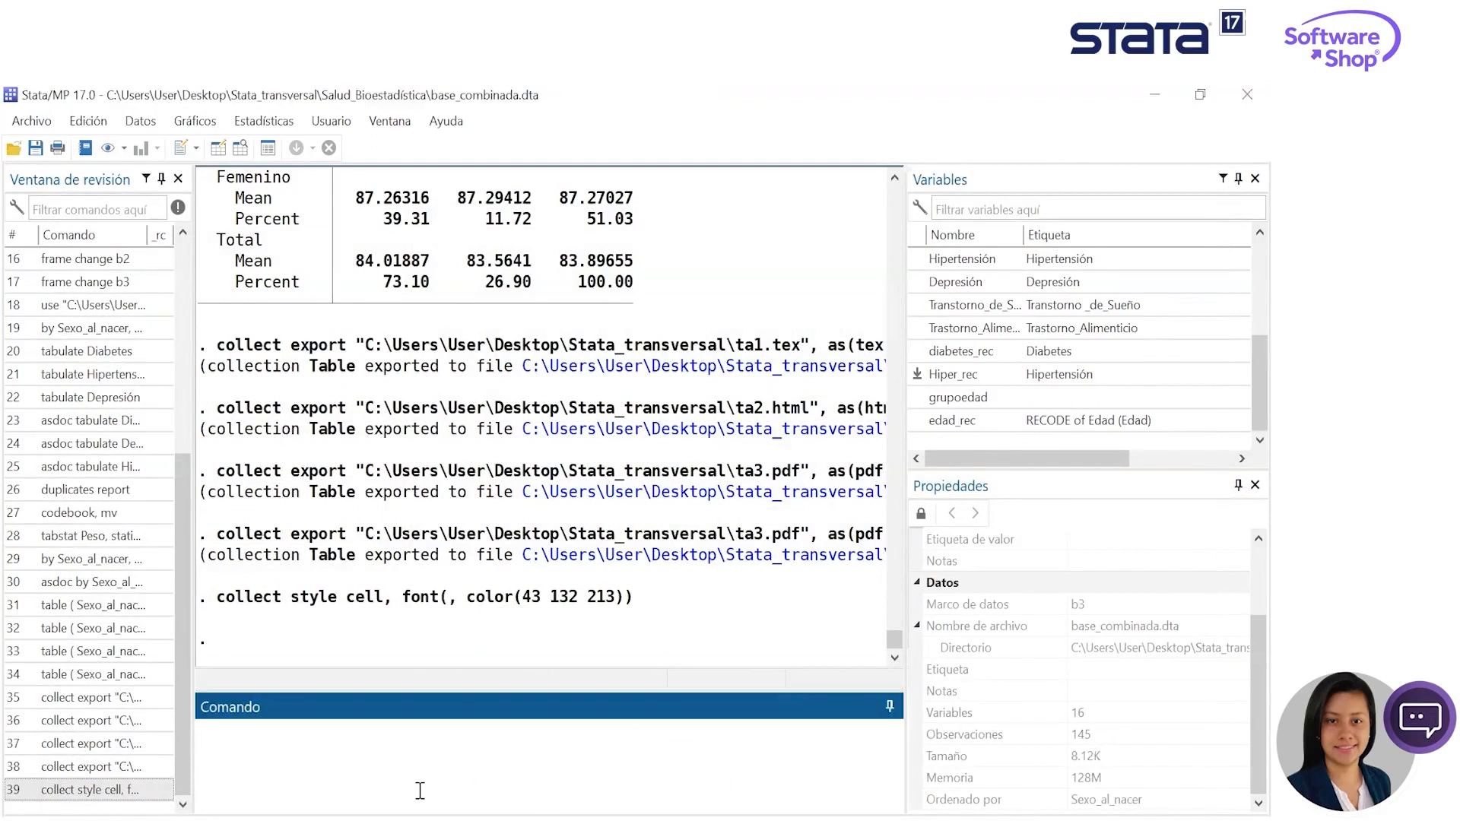
pyautogui.write('cwf ba')
pyautogui.press('BackSpace')
pyautogui.write('1')
pyautogui.press('Return')
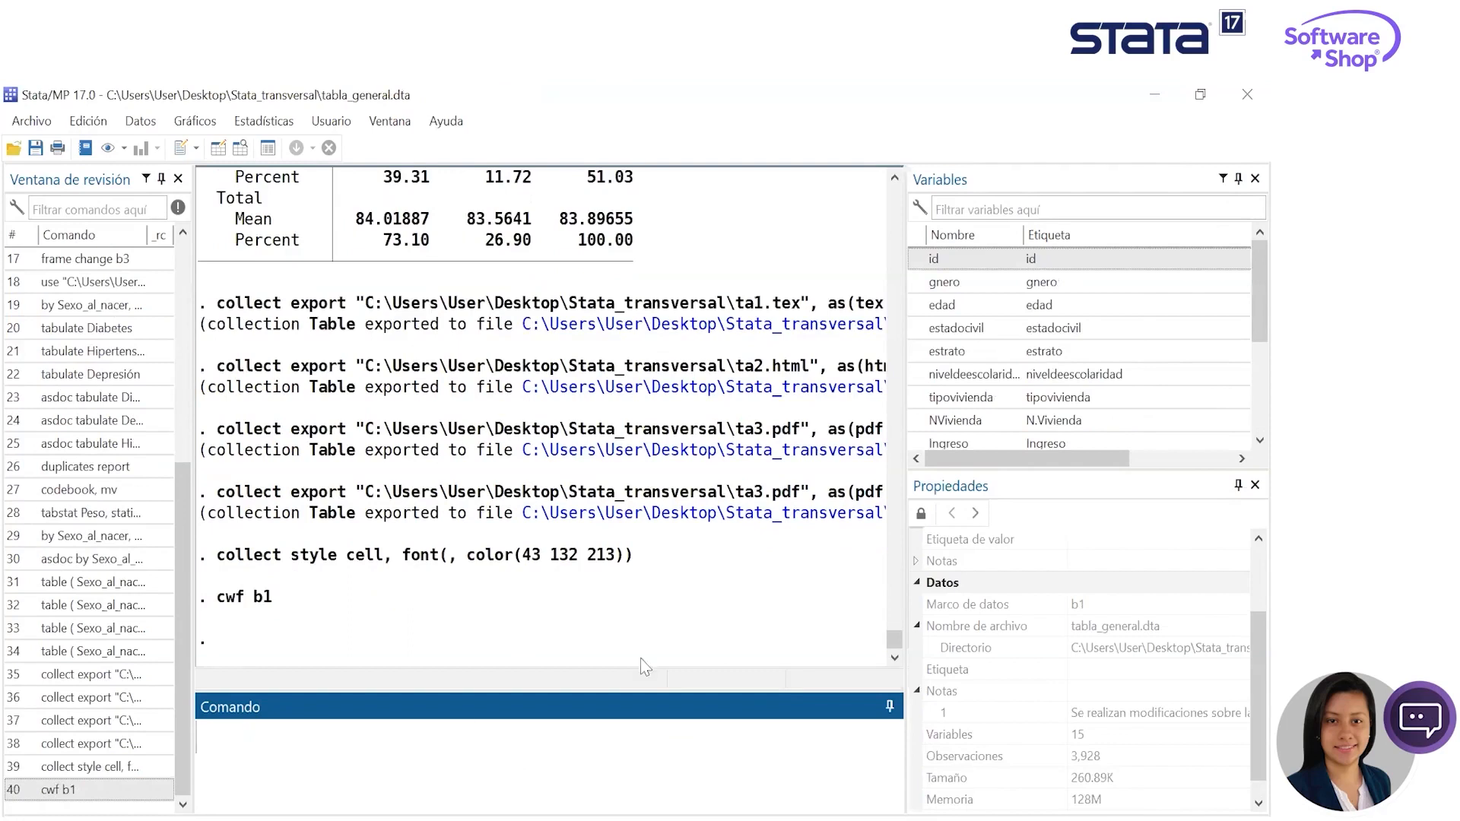
pyautogui.scroll(-3, 1097, 376)
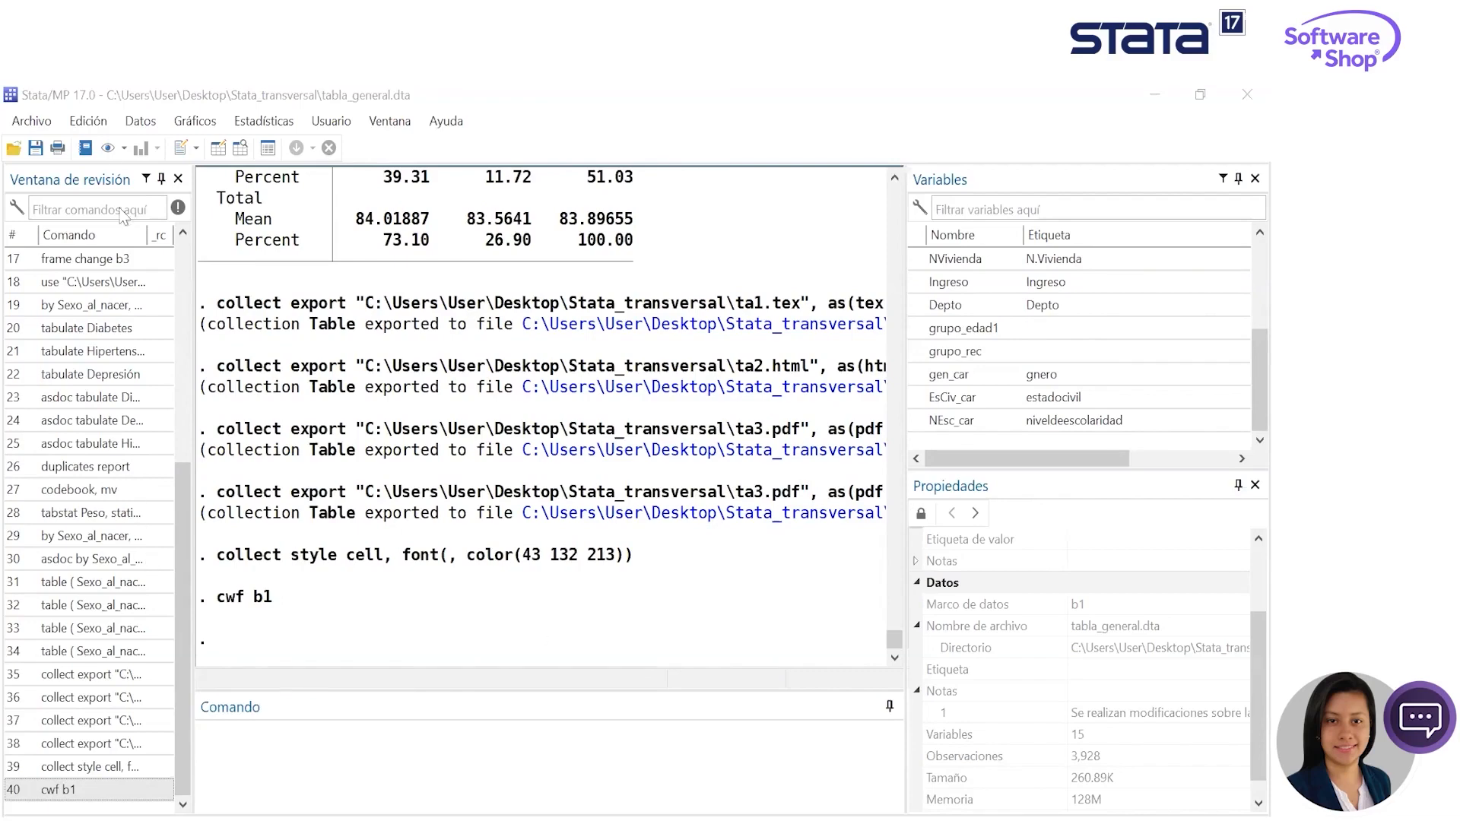
# - Set up a horizontal box plot of the variable edad, keeping it listed only once
pyautogui.click(199, 126)
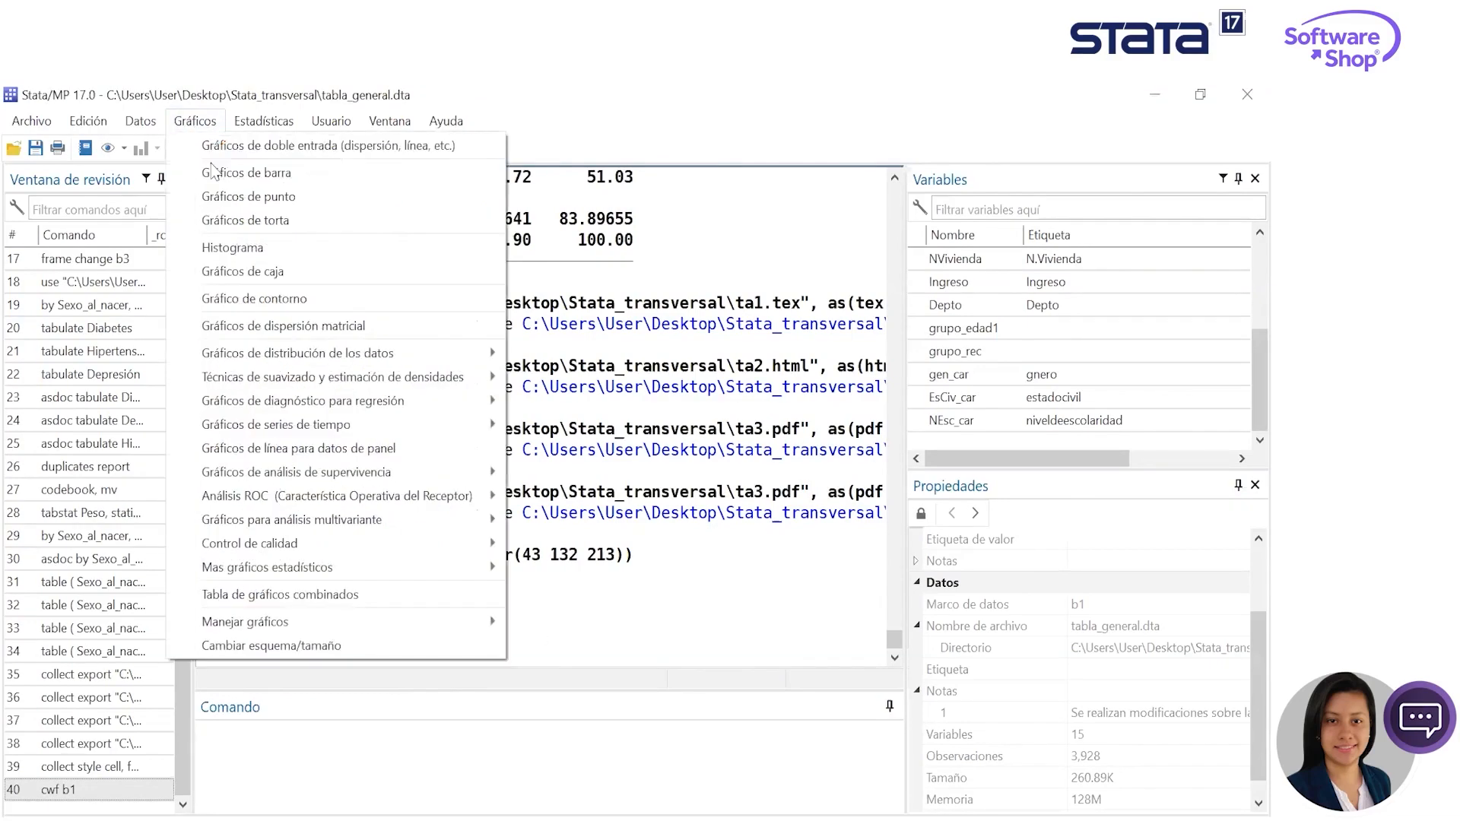
pyautogui.click(328, 280)
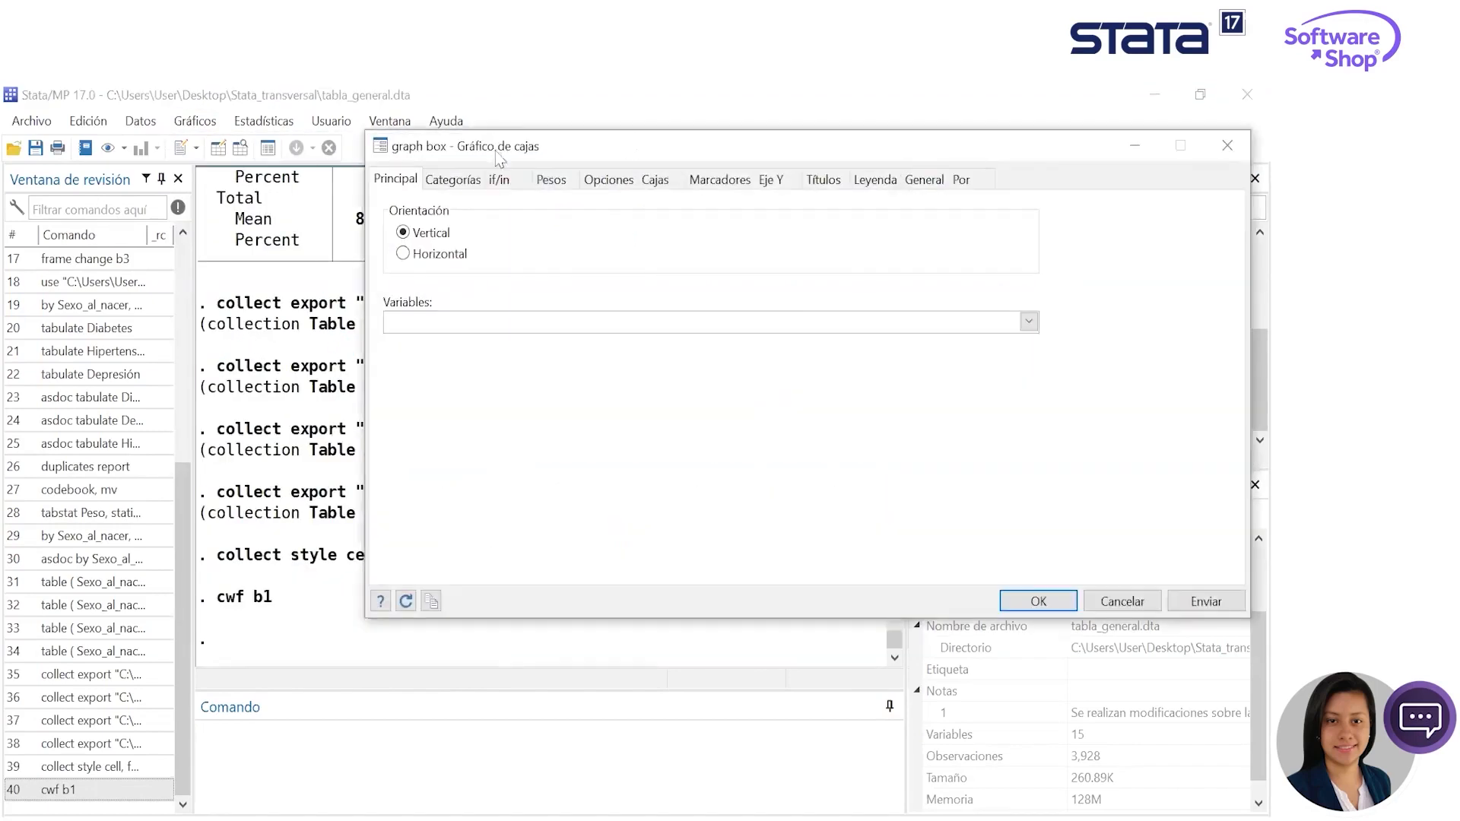
pyautogui.click(890, 317)
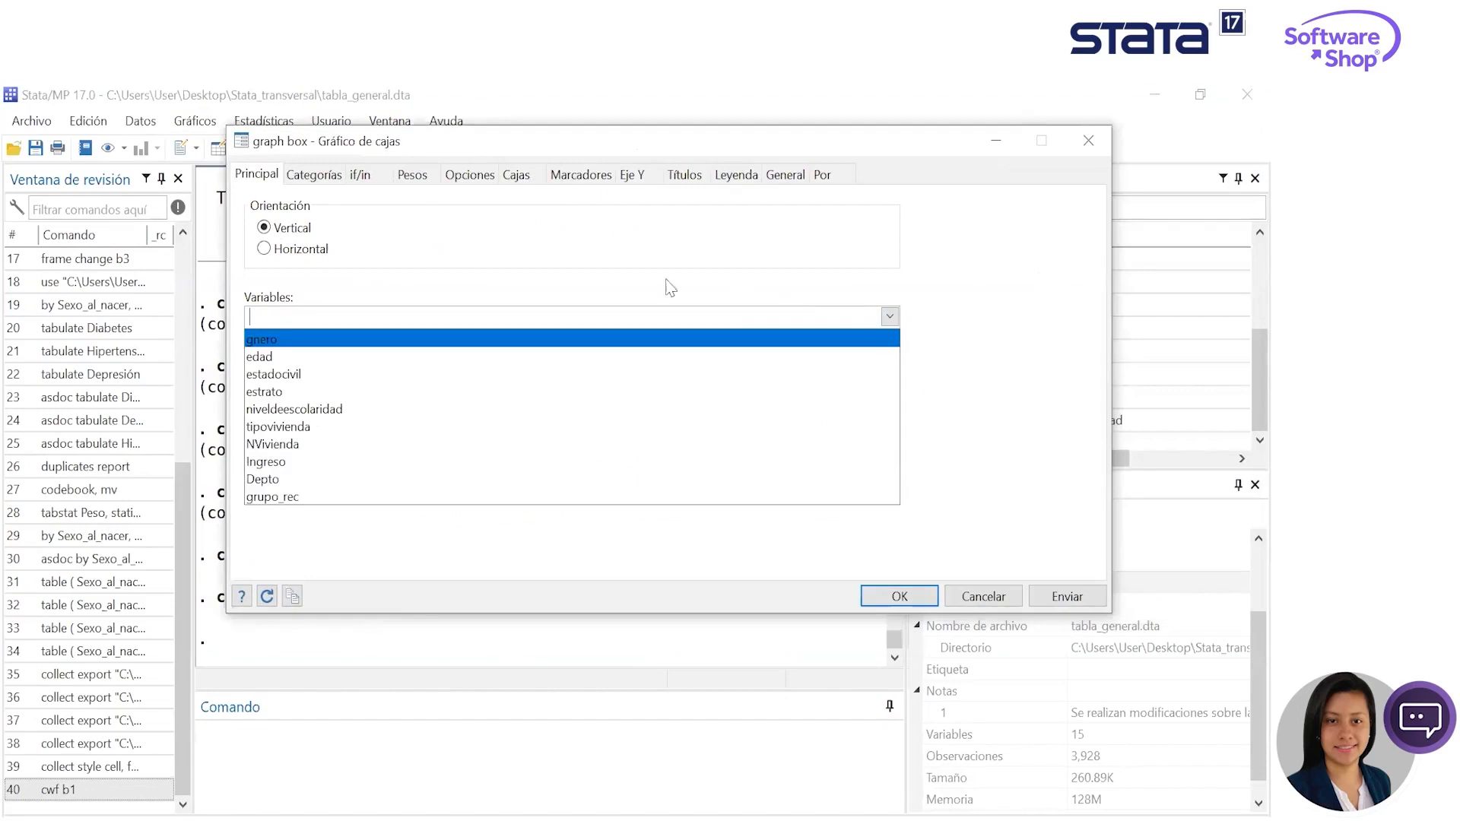
pyautogui.click(375, 357)
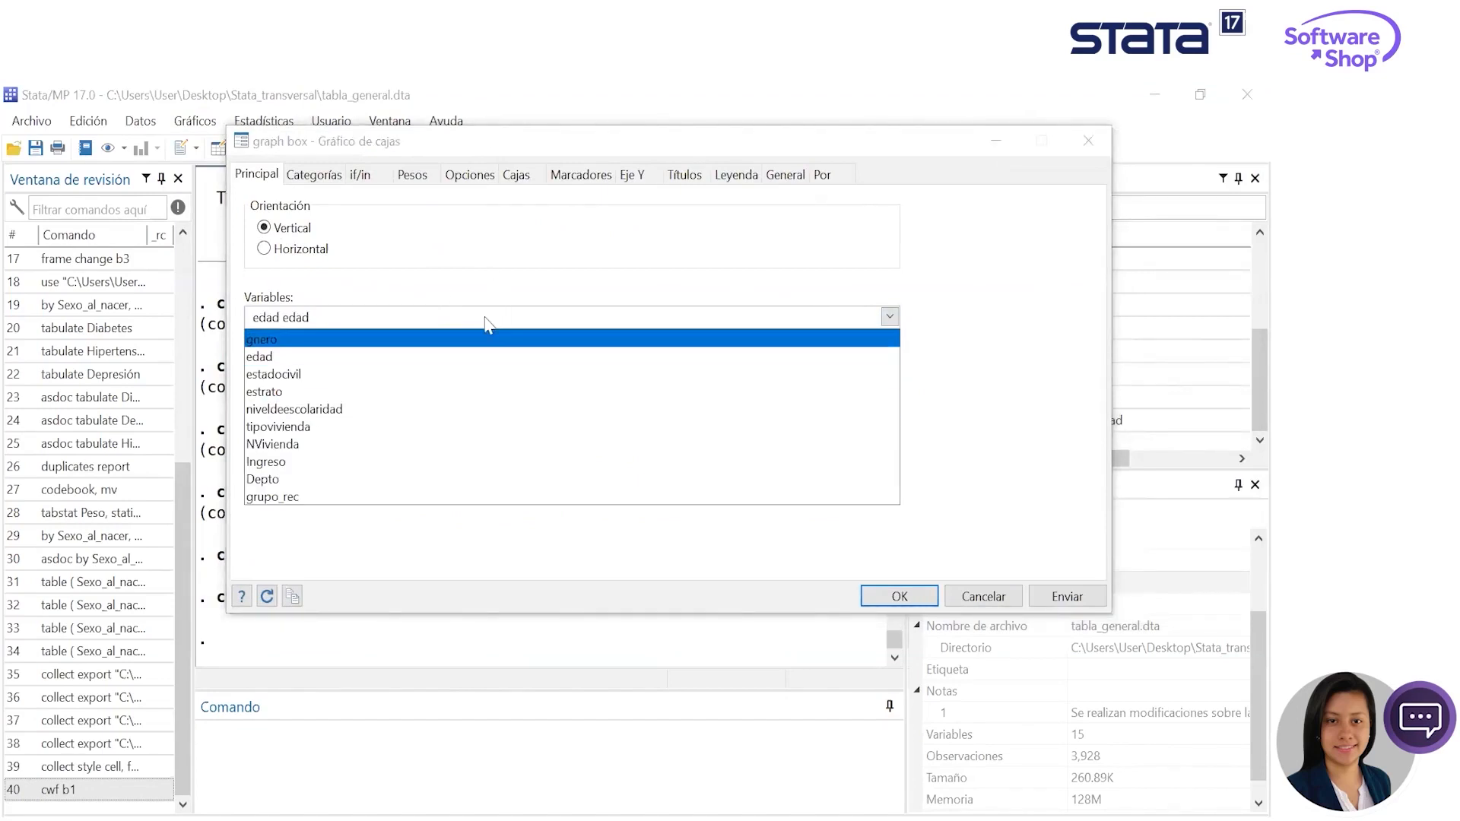
pyautogui.click(411, 316)
pyautogui.moveTo(411, 316); pyautogui.dragTo(275, 317)
pyautogui.press('BackSpace')
pyautogui.press('BackSpace')
pyautogui.press('BackSpace')
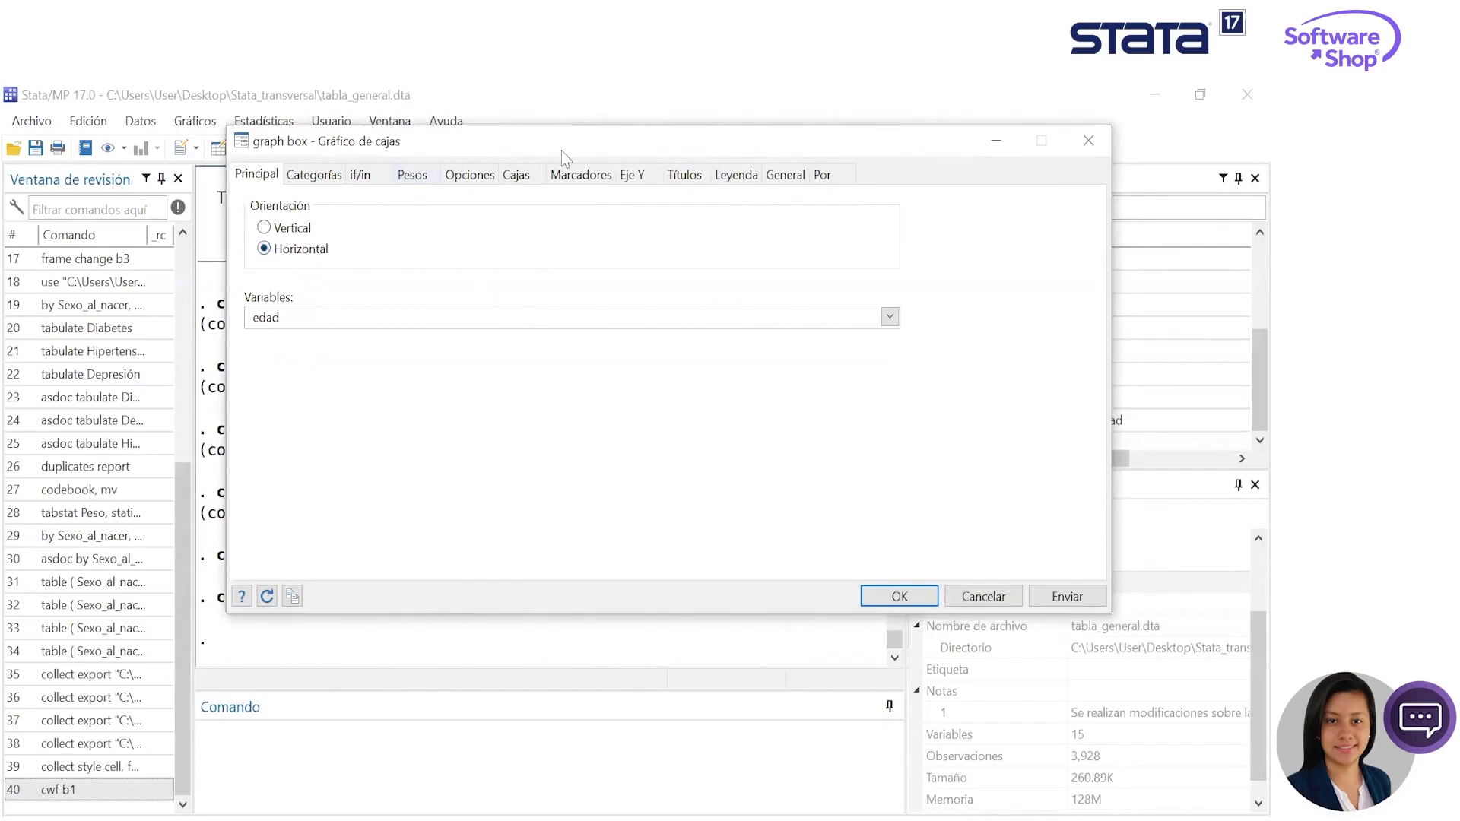
# - Group the box plot by the category variable estadocivil as Grupo 1
pyautogui.click(319, 176)
pyautogui.click(257, 205)
pyautogui.click(420, 248)
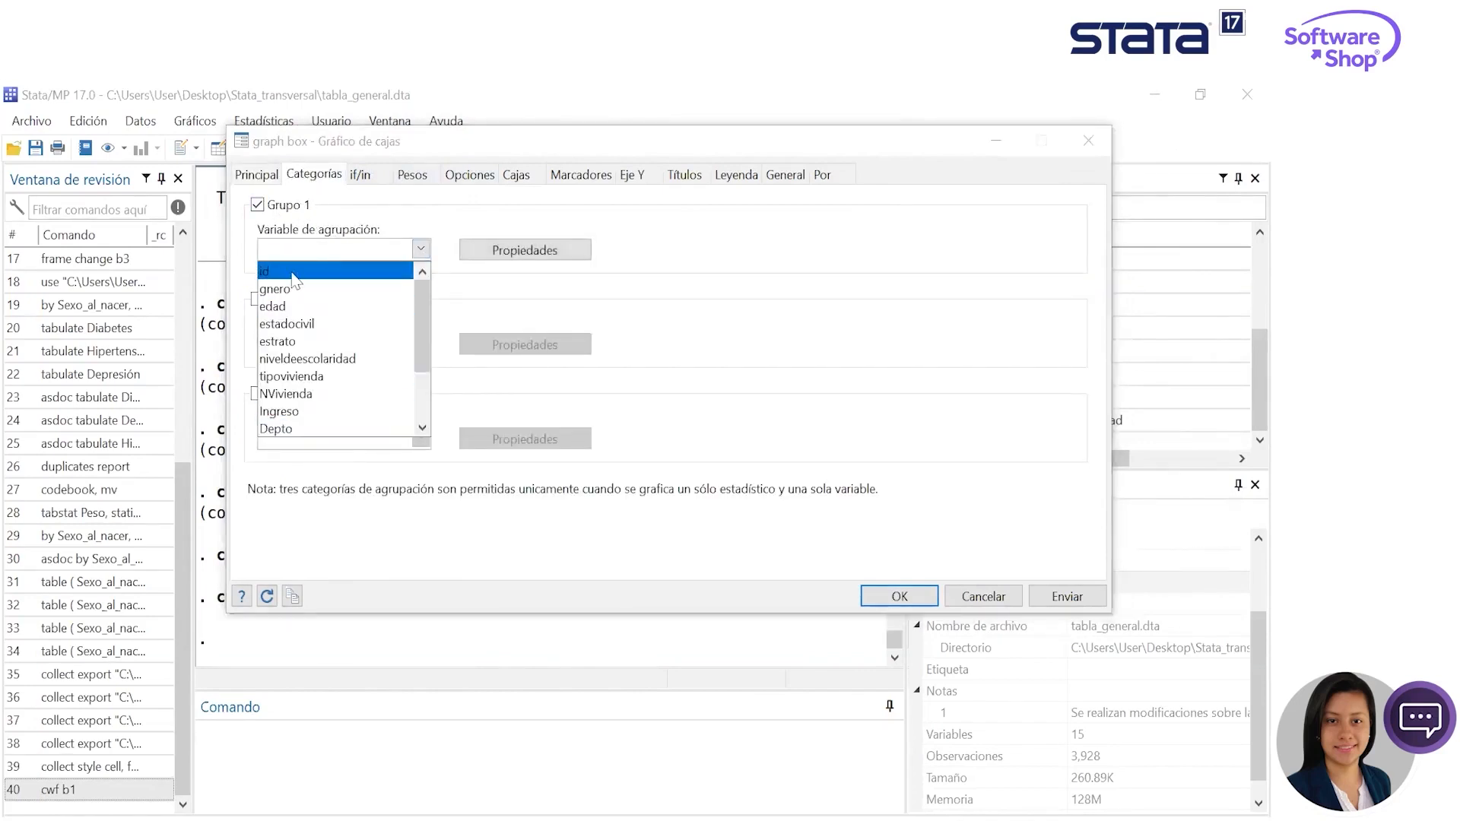
pyautogui.click(313, 325)
pyautogui.click(262, 174)
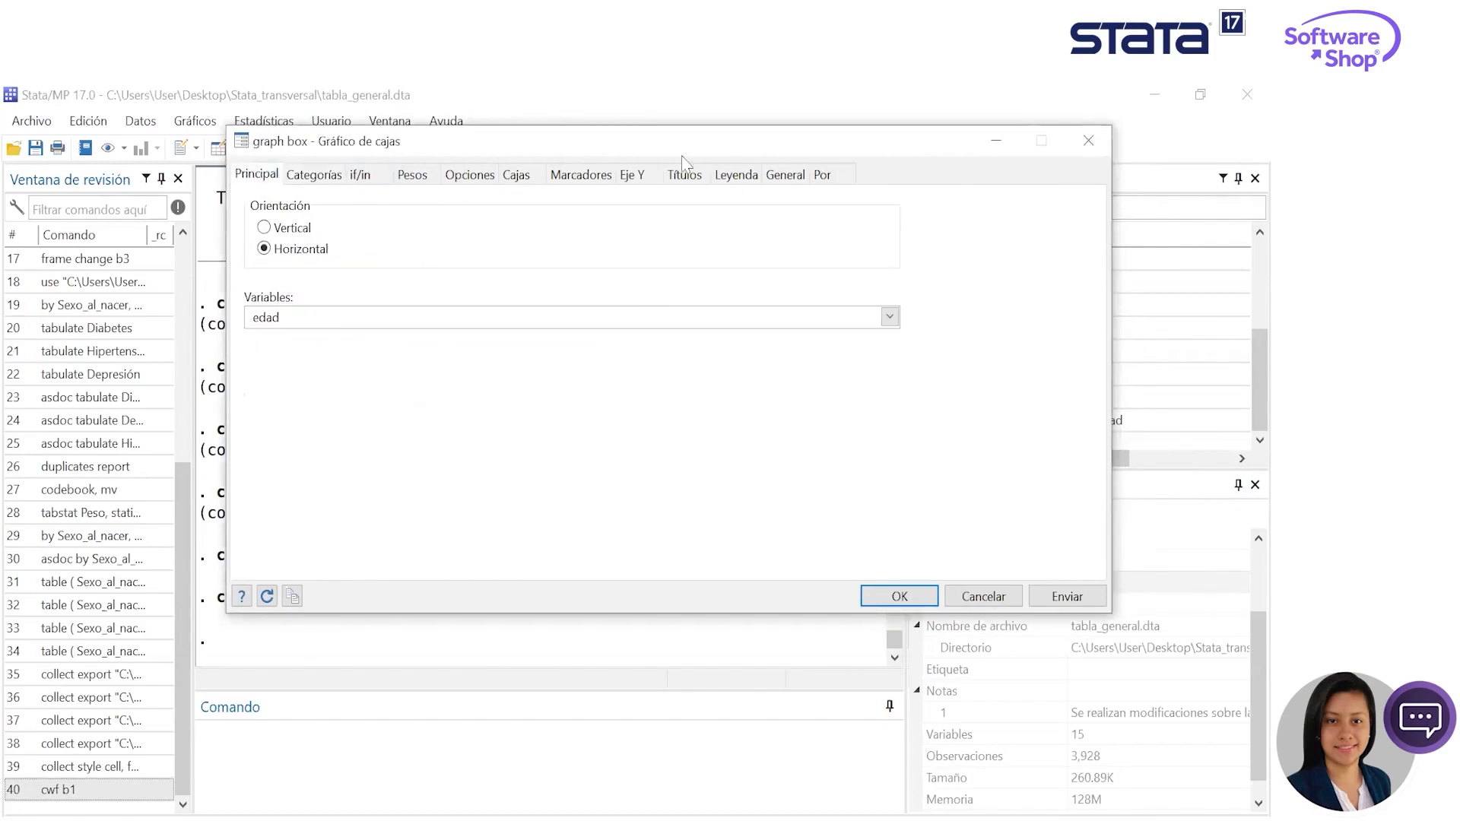
# - Draw subgraphs for each value of gnero, add a totals graph, and generate the box plot while keeping its dialog open
pyautogui.click(847, 177)
pyautogui.click(257, 205)
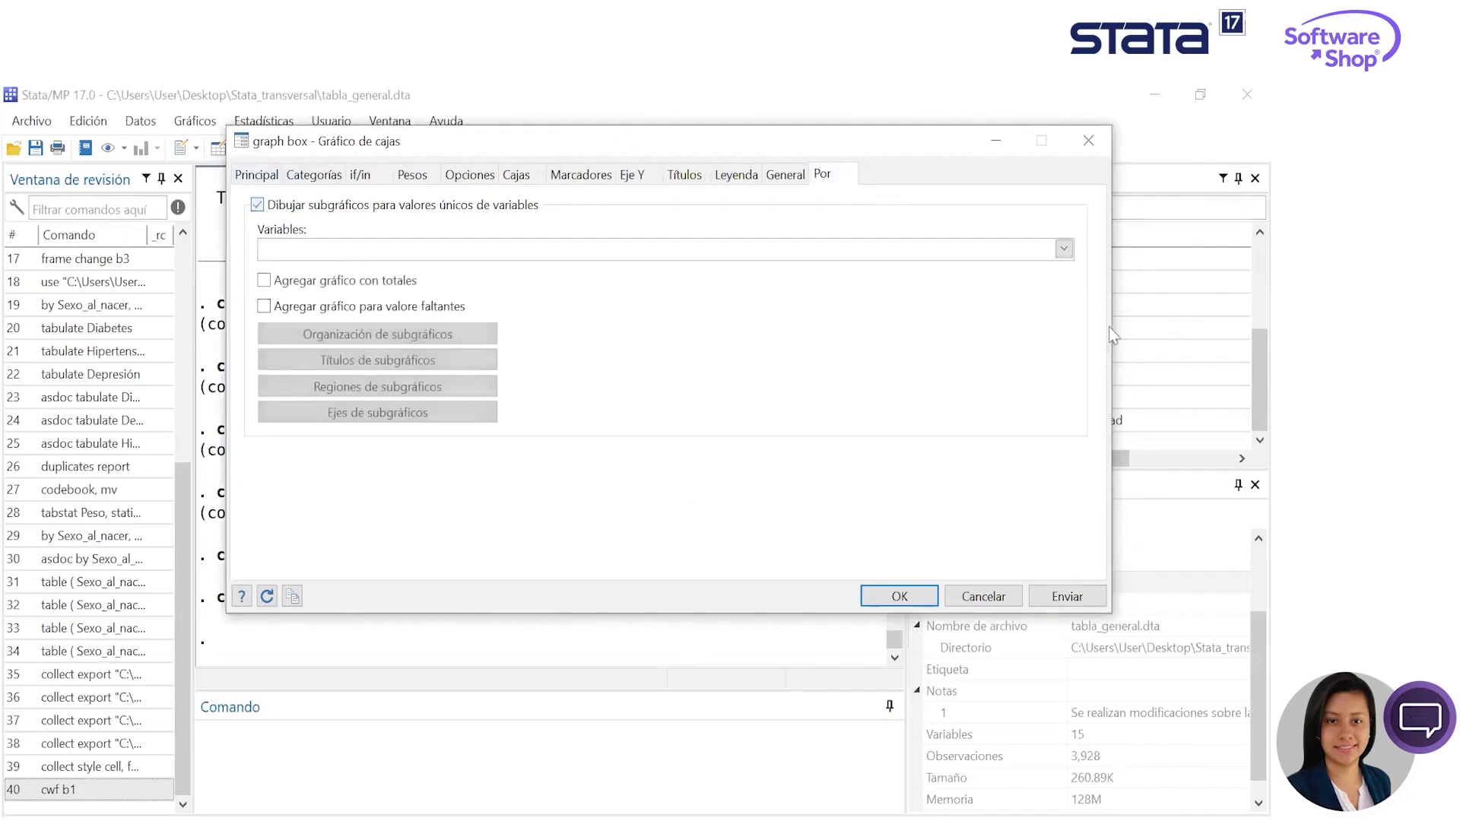
pyautogui.click(1063, 249)
pyautogui.click(482, 290)
pyautogui.click(381, 281)
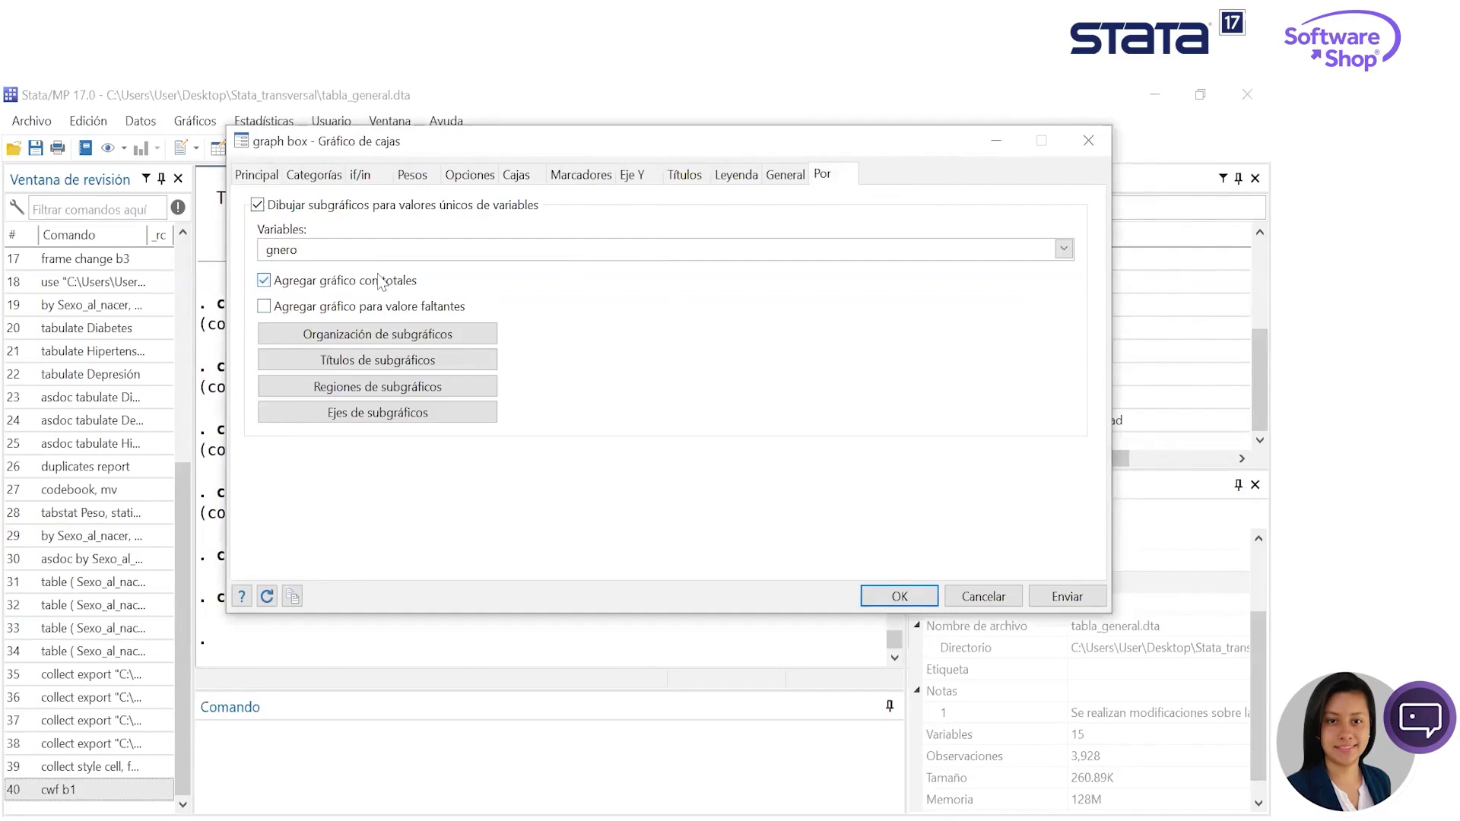
pyautogui.click(1089, 598)
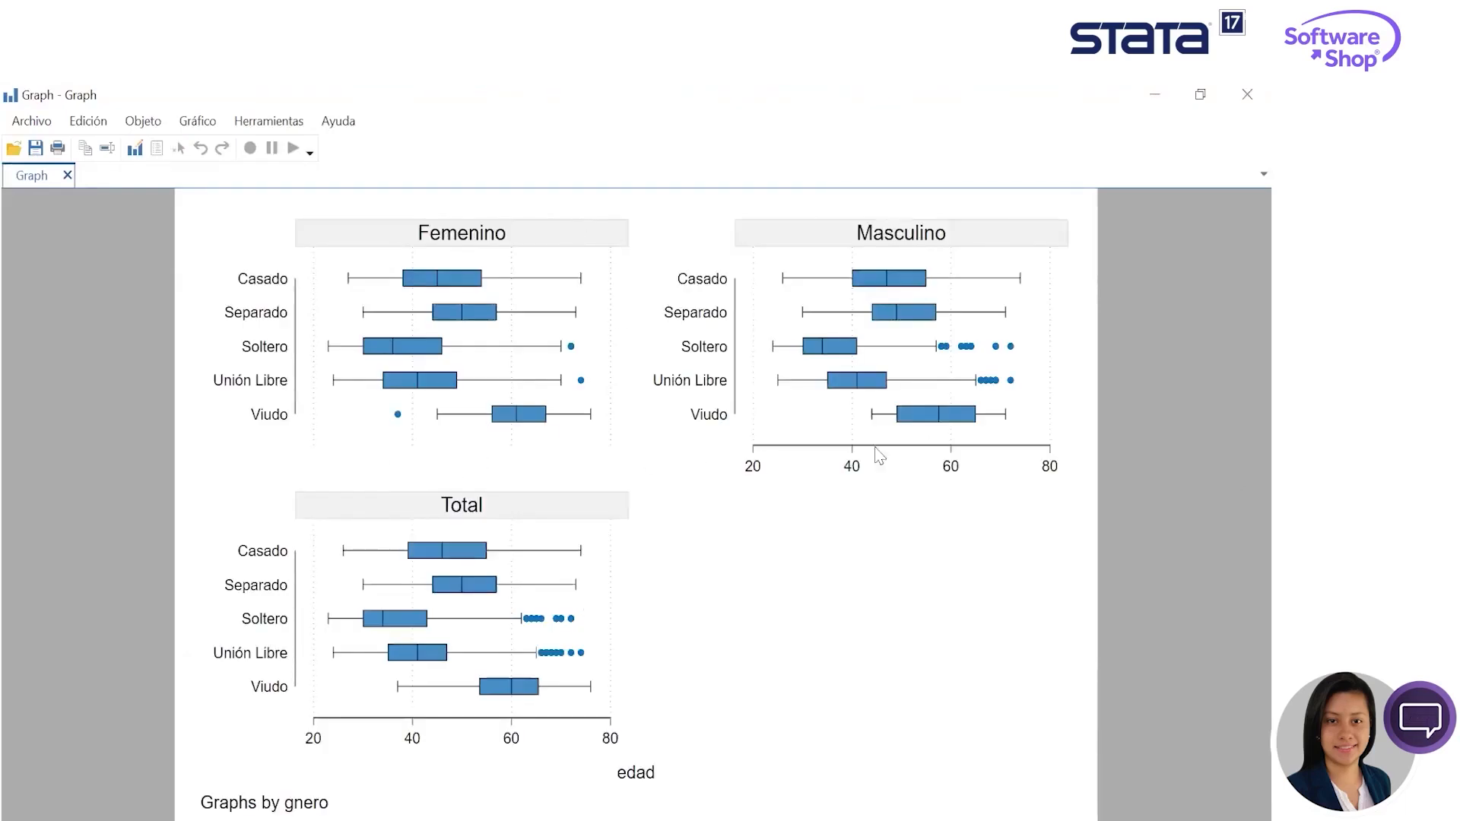
# - Start the graph editor and move the "Graphs by gnero" note to just below the edad axis title
pyautogui.click(142, 150)
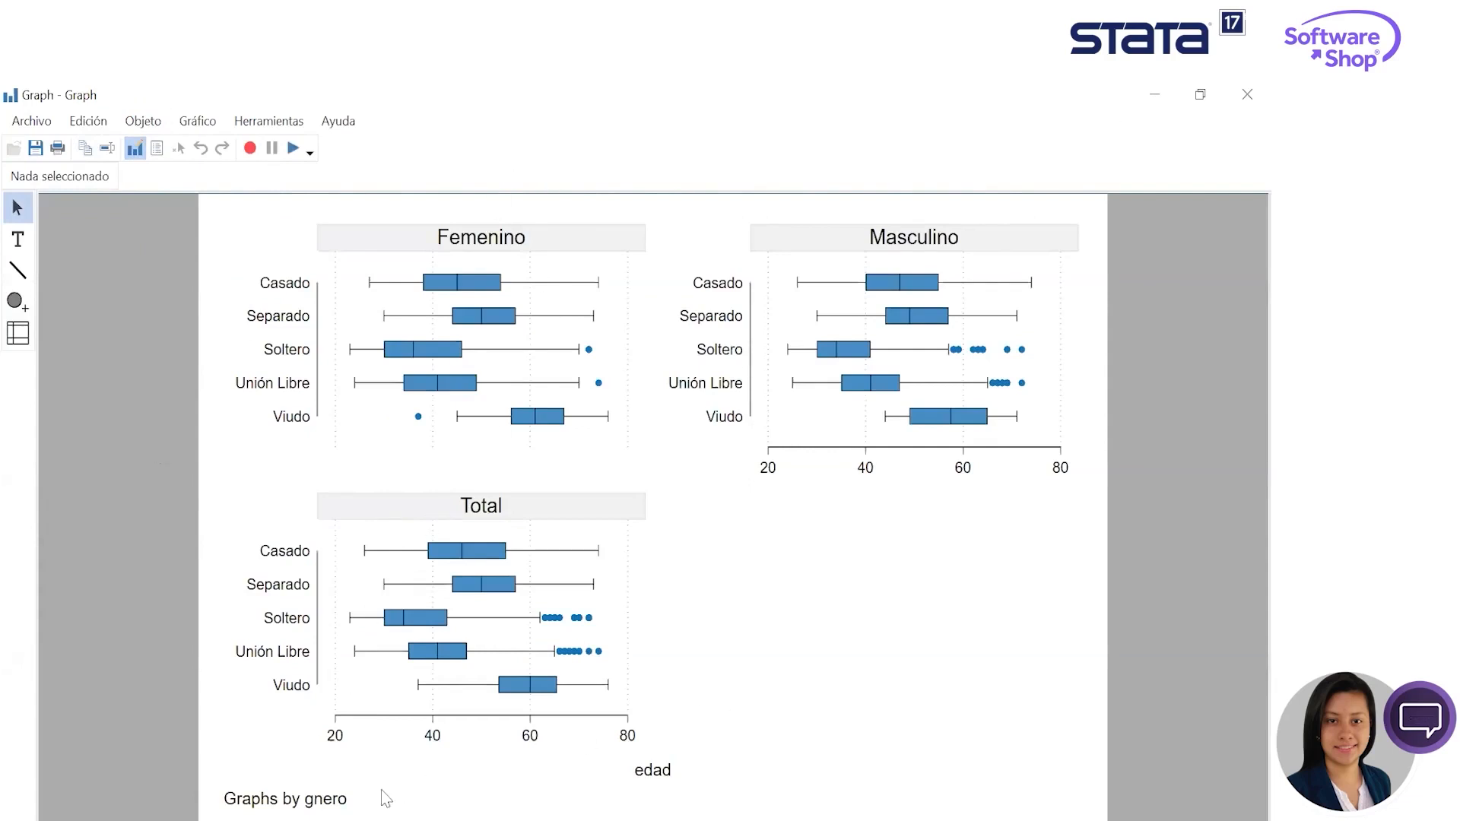
pyautogui.click(247, 798)
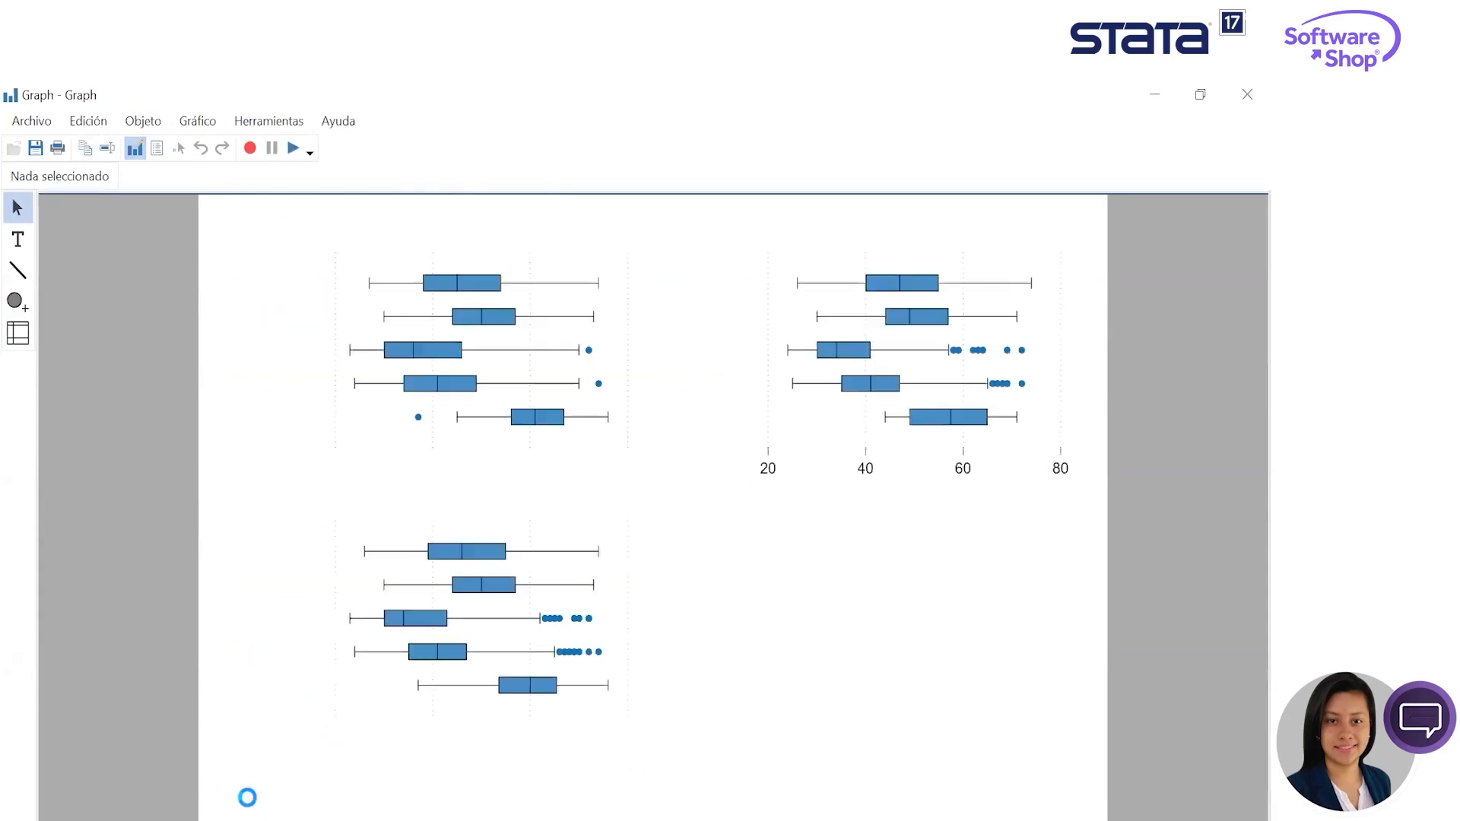
pyautogui.moveTo(247, 798); pyautogui.dragTo(622, 805)
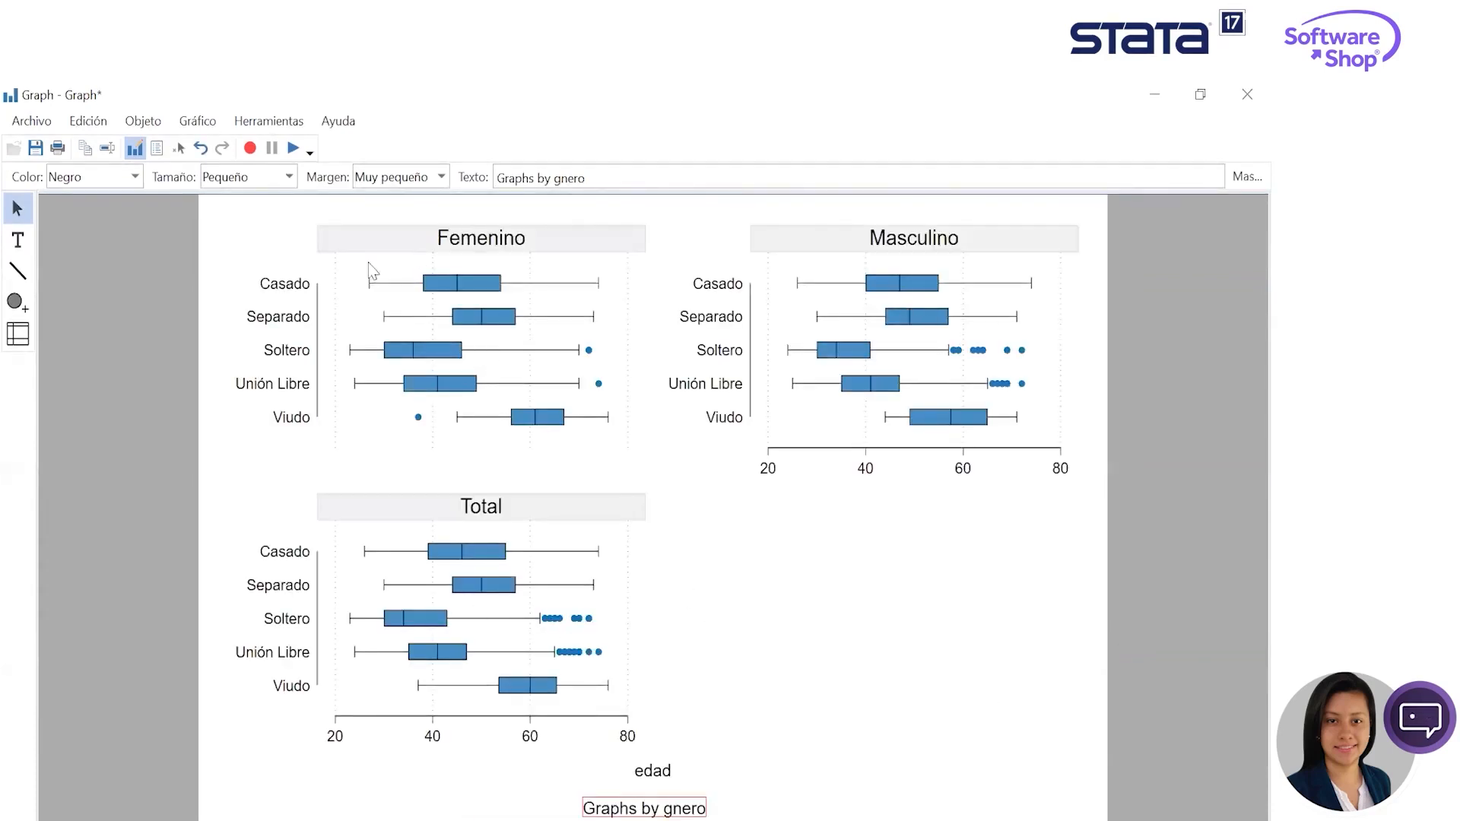
# - Set the label angle of the marital status category axis to 45° and deselect the axis
pyautogui.click(314, 332)
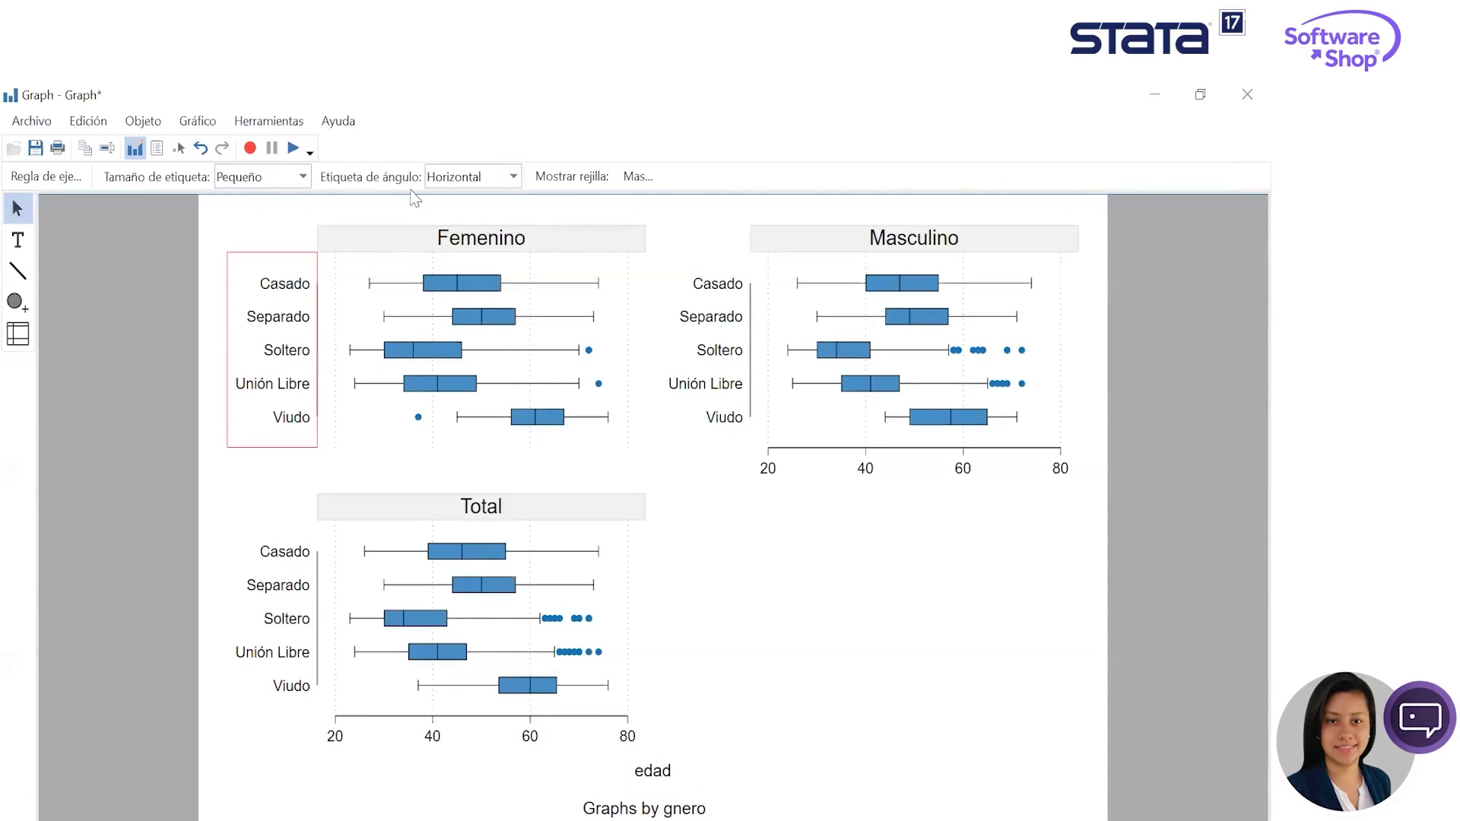
pyautogui.click(516, 176)
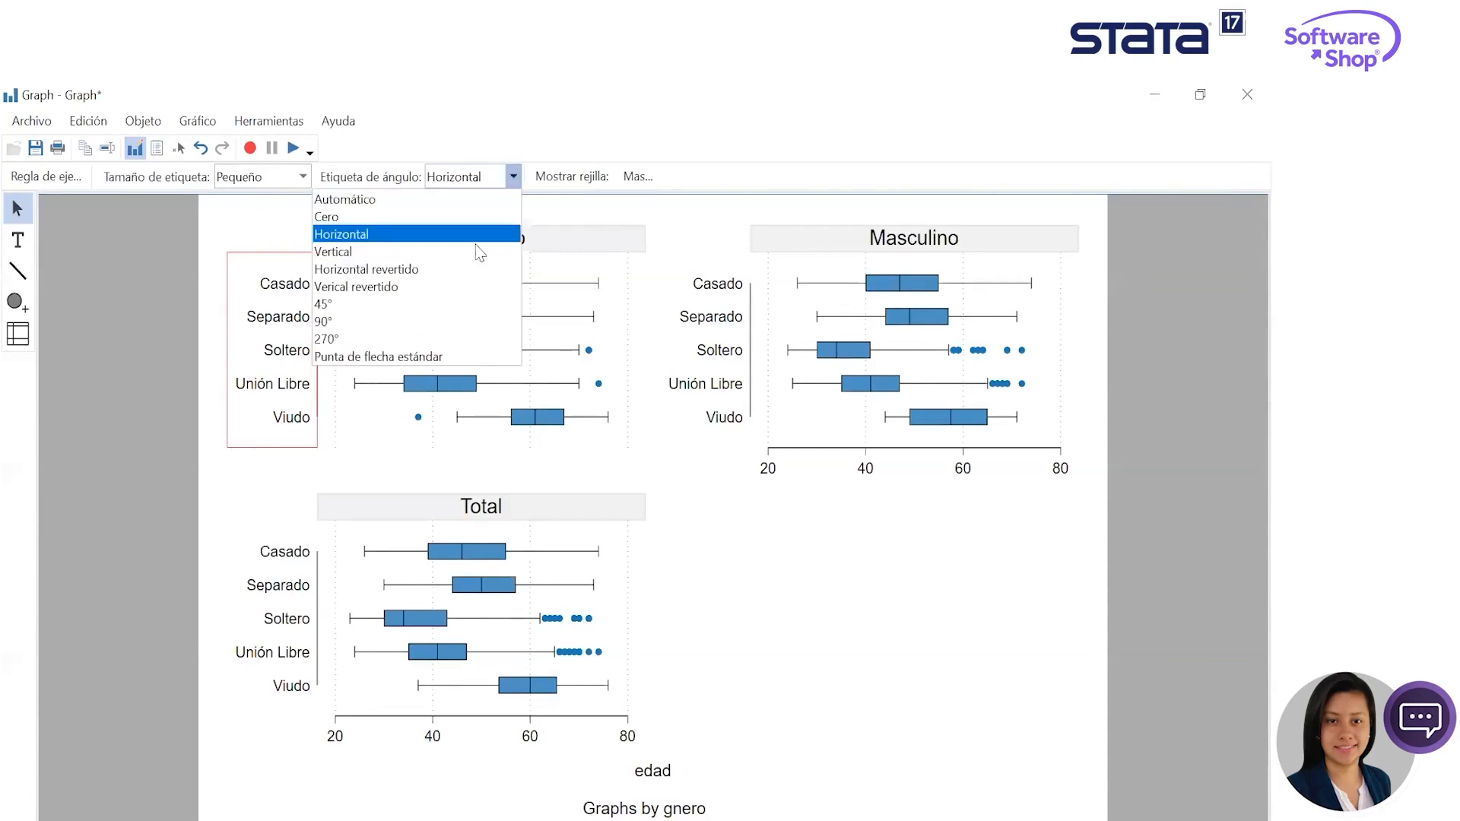
pyautogui.click(378, 300)
pyautogui.click(478, 514)
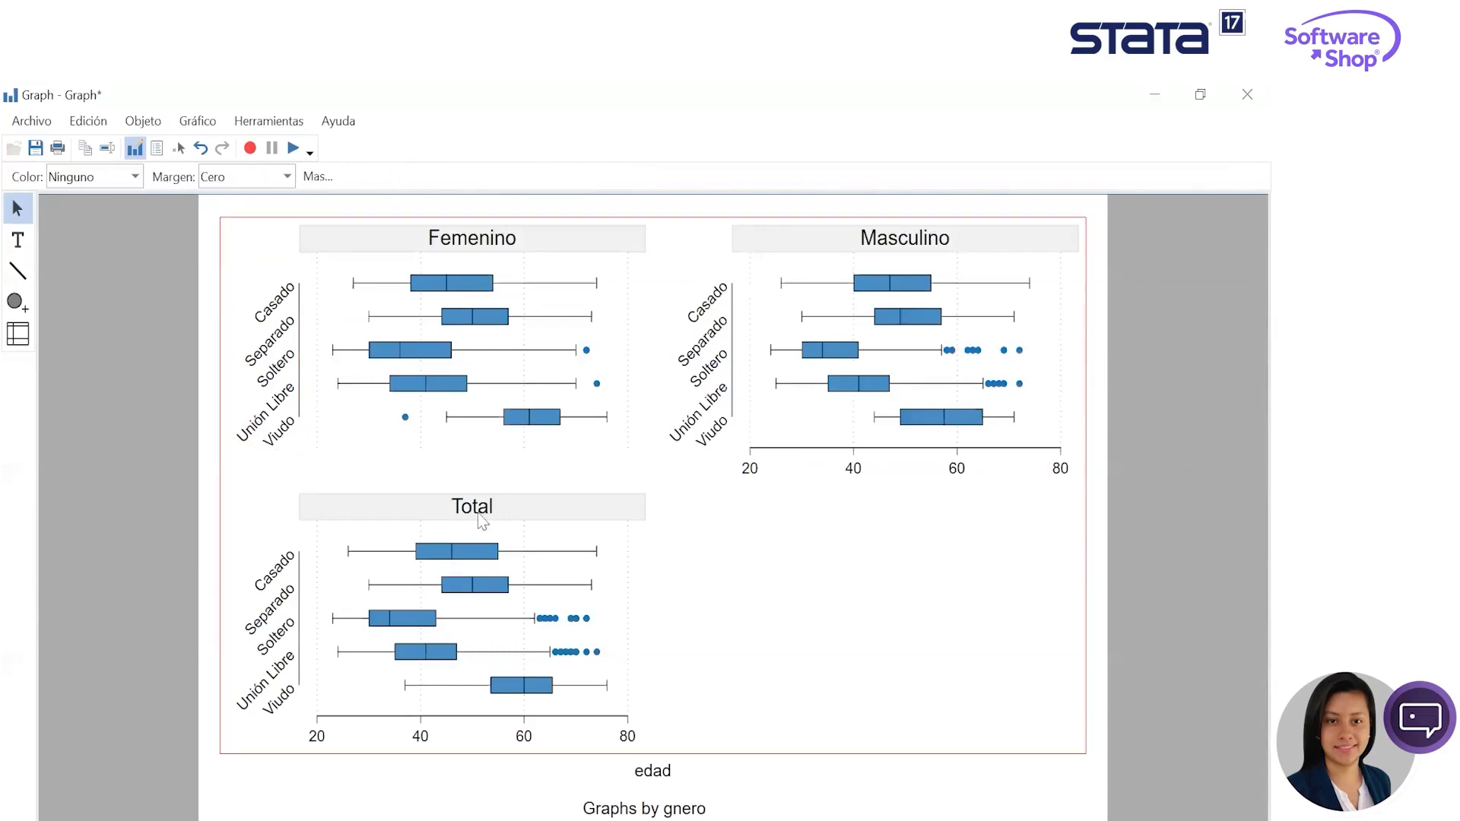
pyautogui.click(257, 215)
# - Save the edited box plot as an SVG file named Graph in the Stata_transversal folder
pyautogui.click(31, 121)
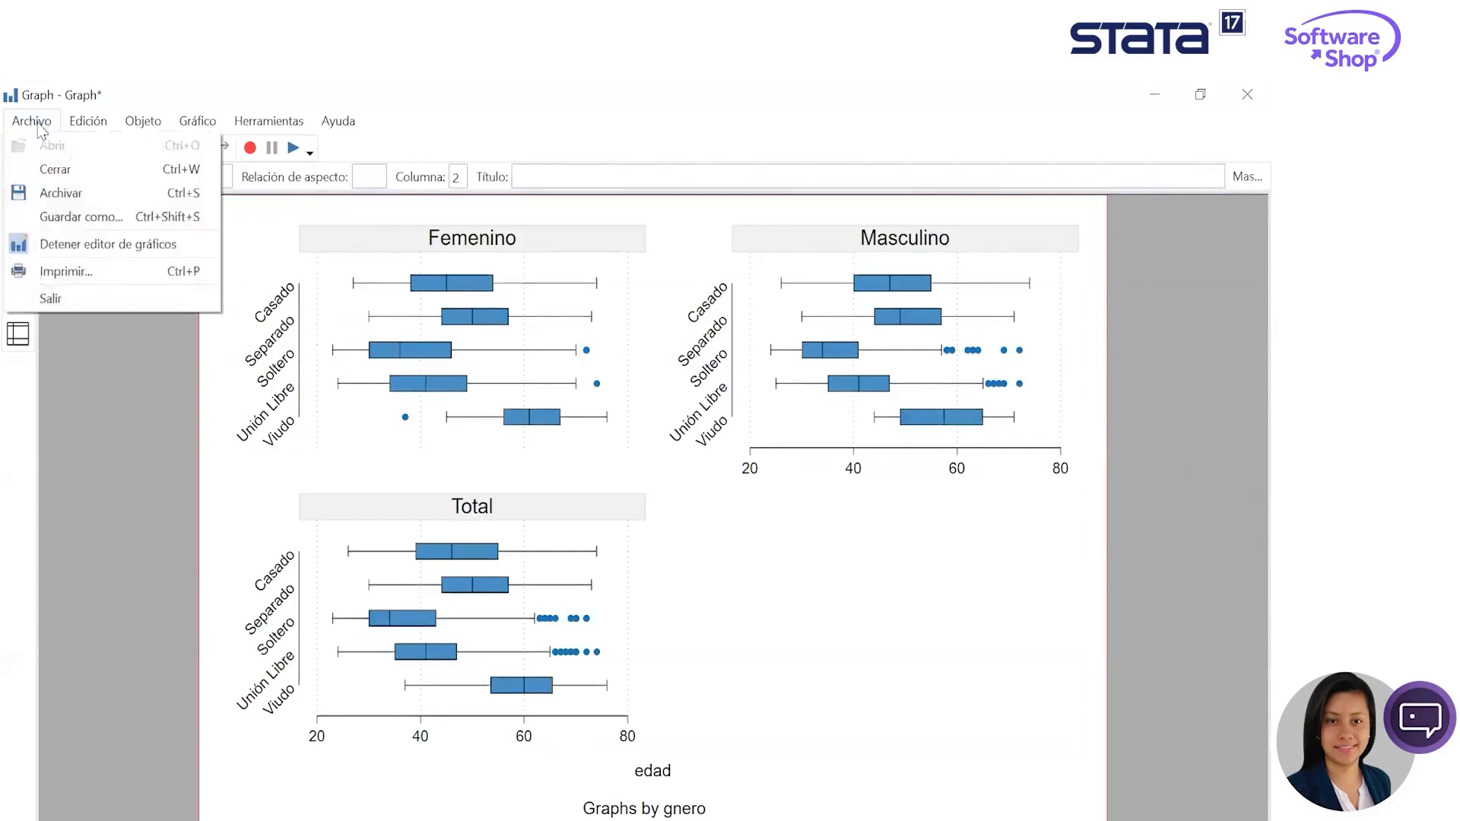
pyautogui.click(81, 216)
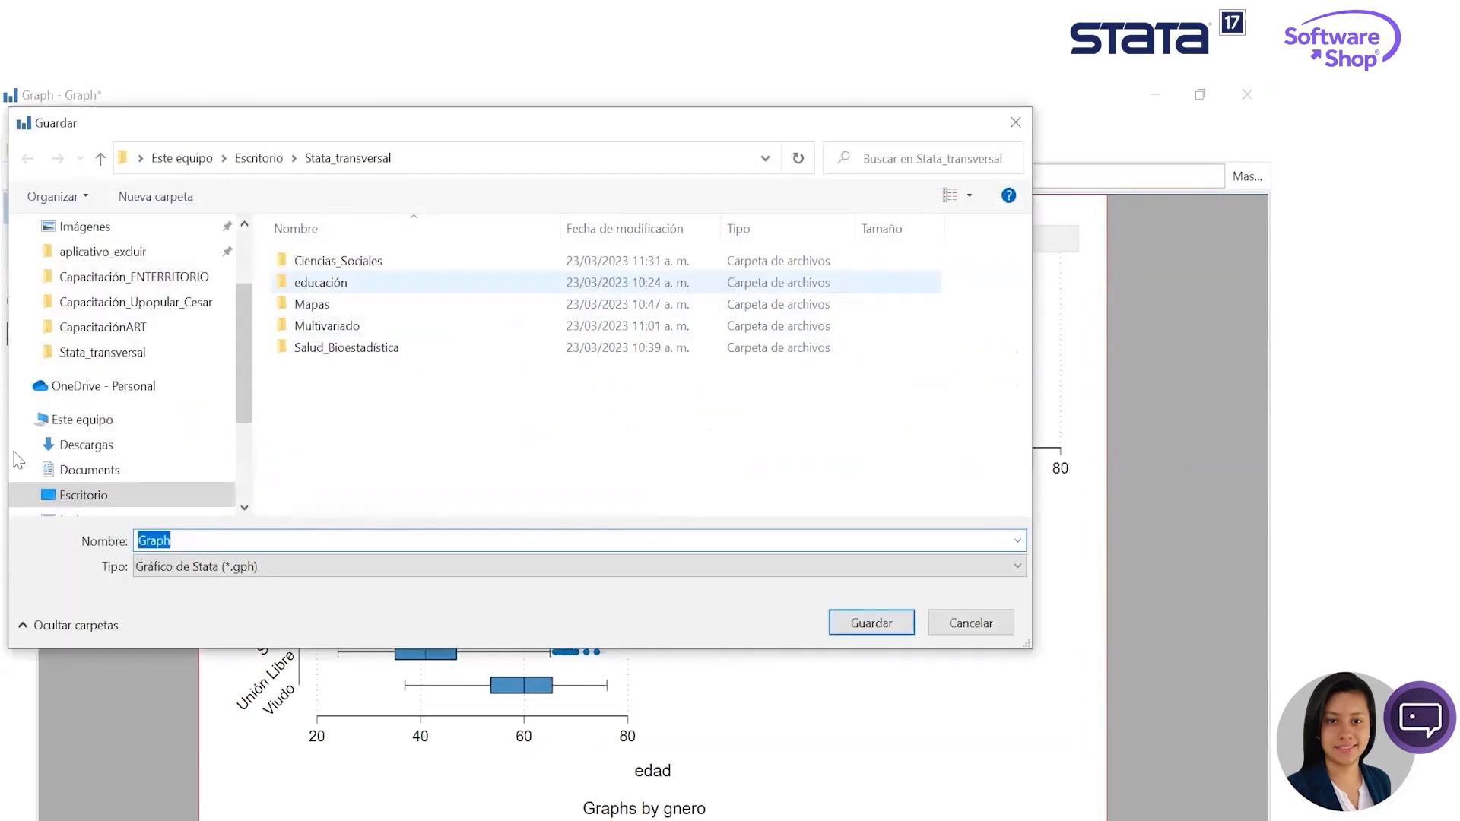
pyautogui.click(199, 566)
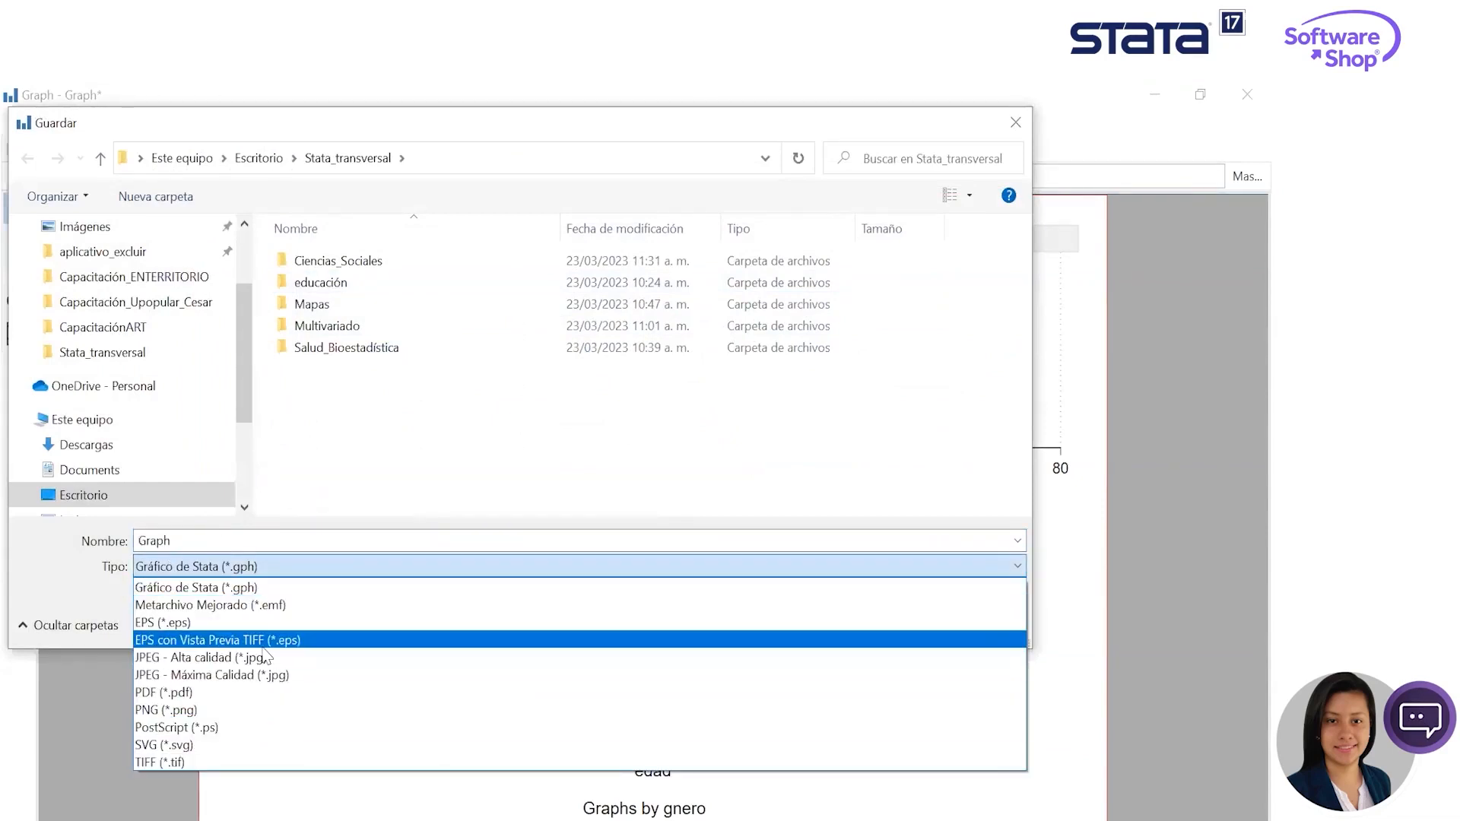
pyautogui.click(254, 746)
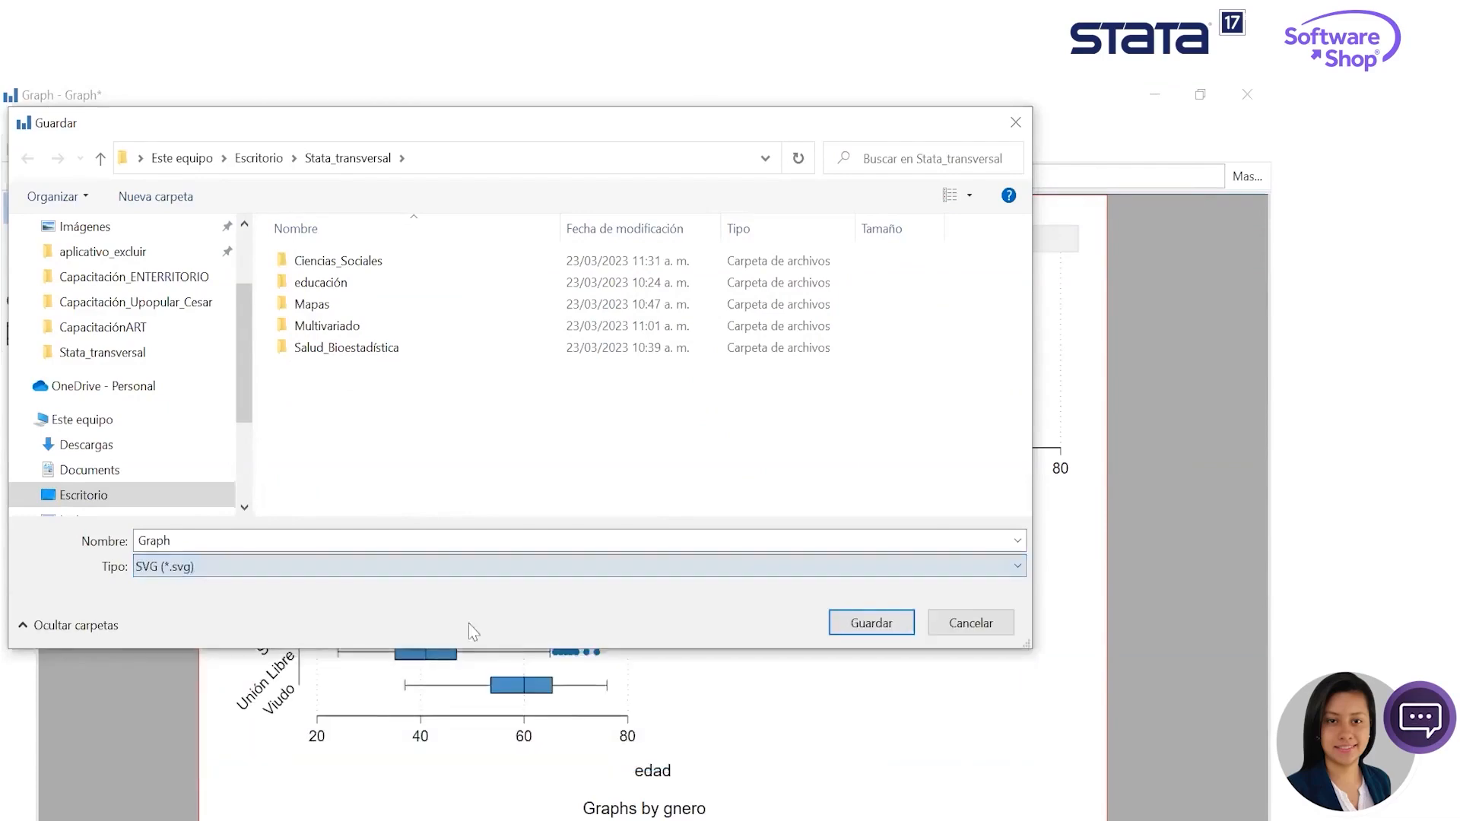
pyautogui.click(871, 623)
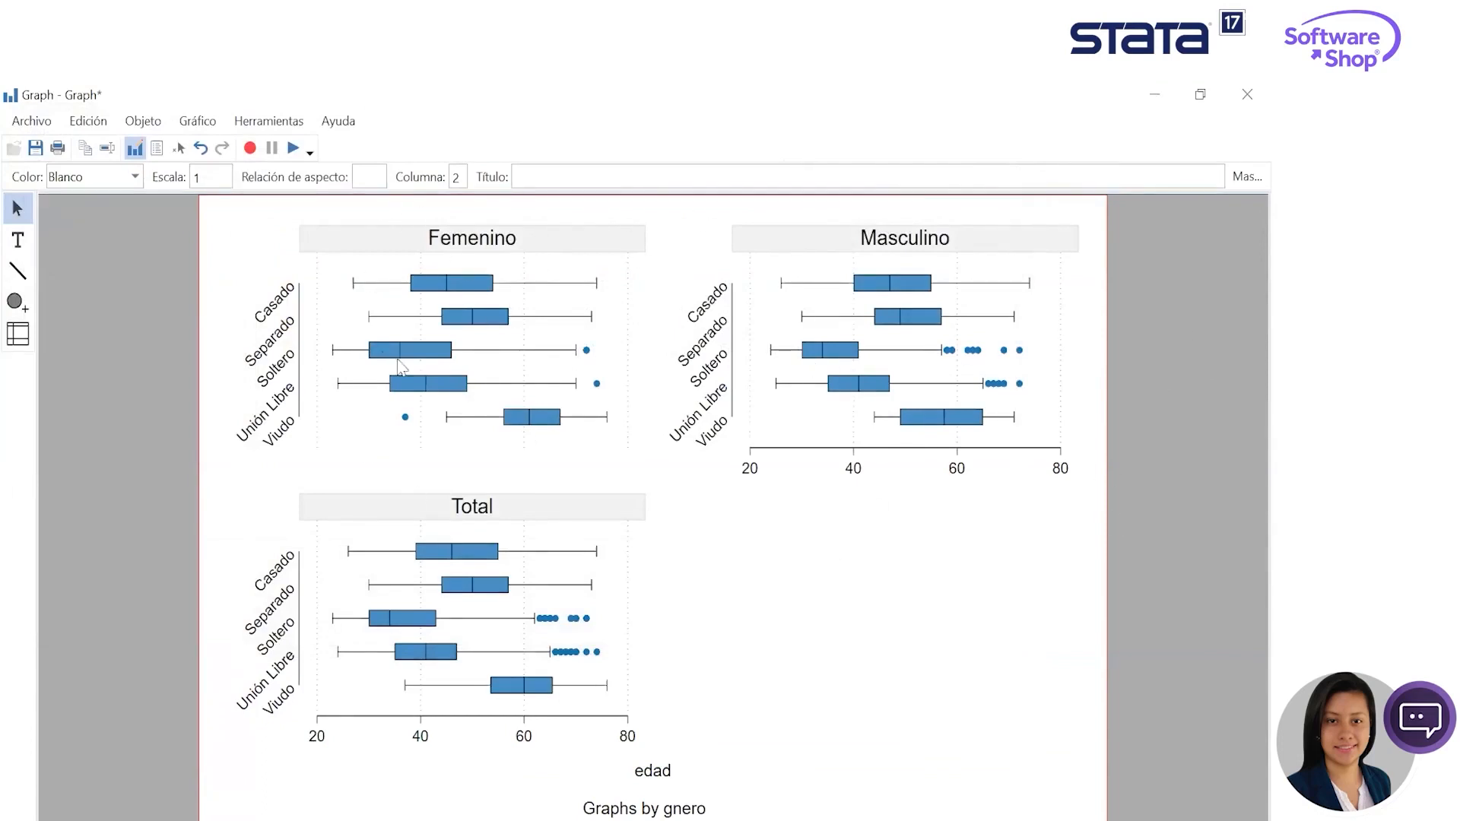
# - Close the graph window without saving its changes and close the box plot dialog
pyautogui.click(1246, 94)
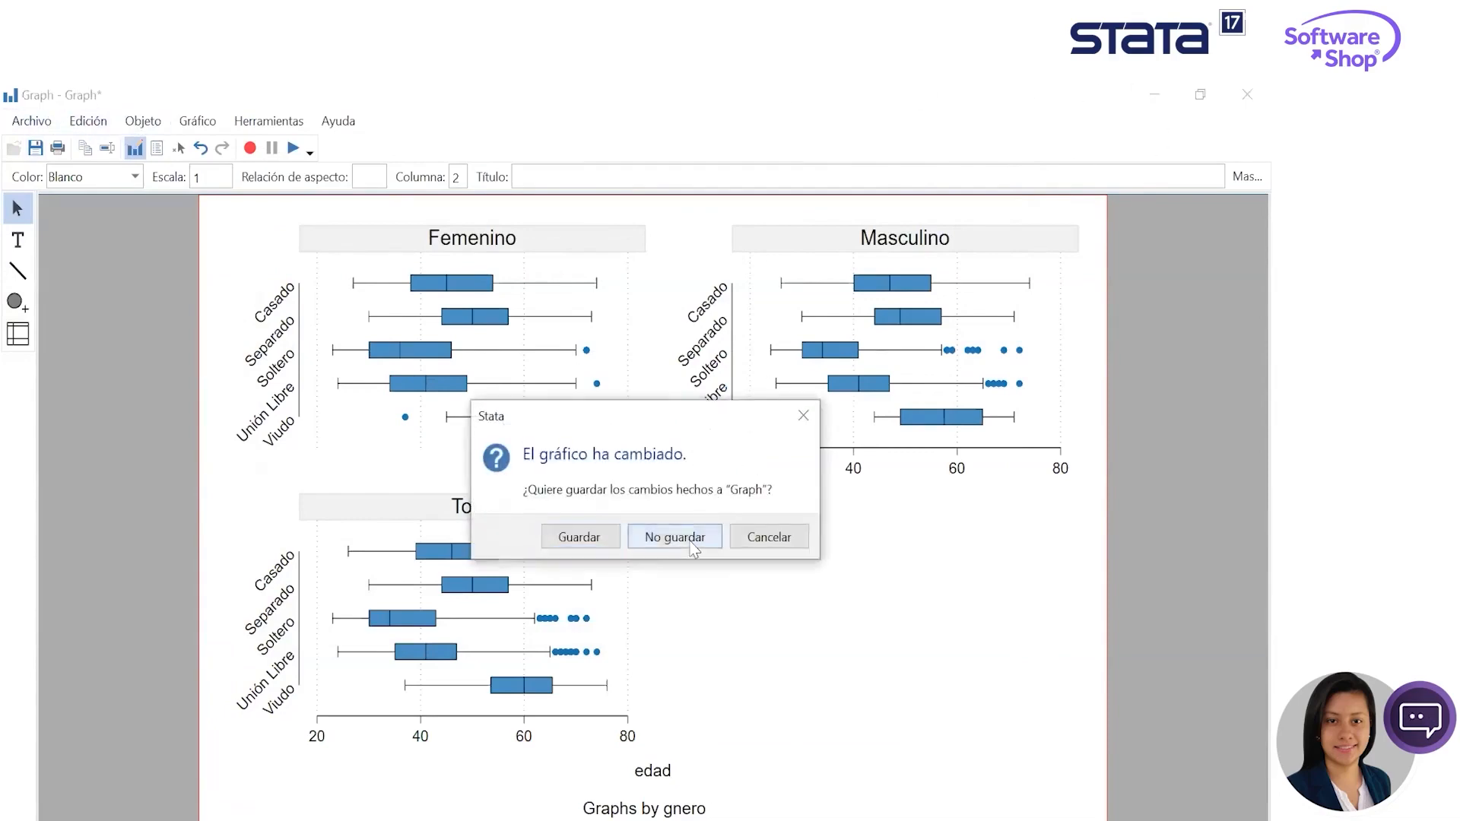
pyautogui.click(681, 536)
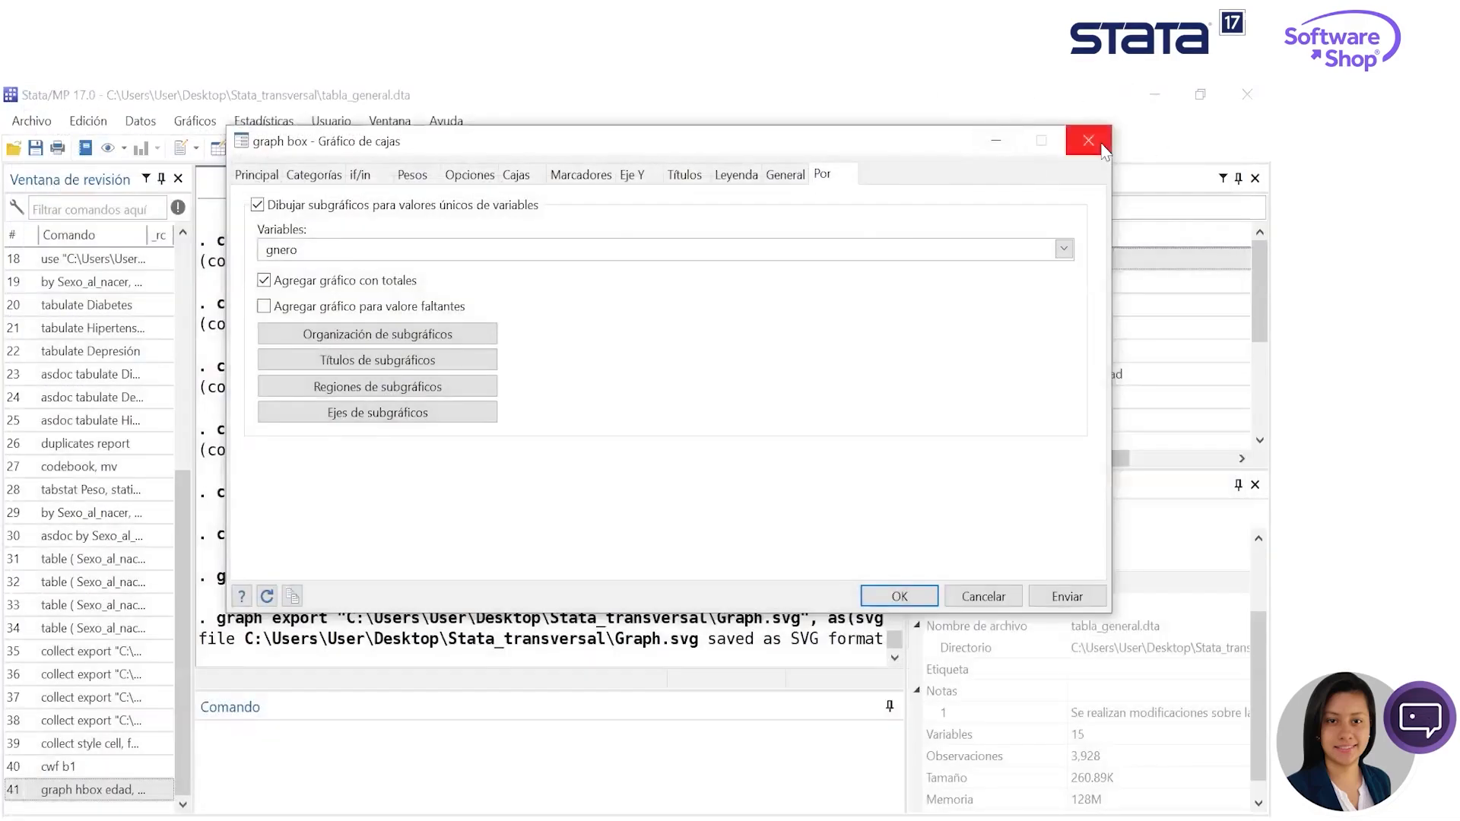
pyautogui.click(1087, 140)
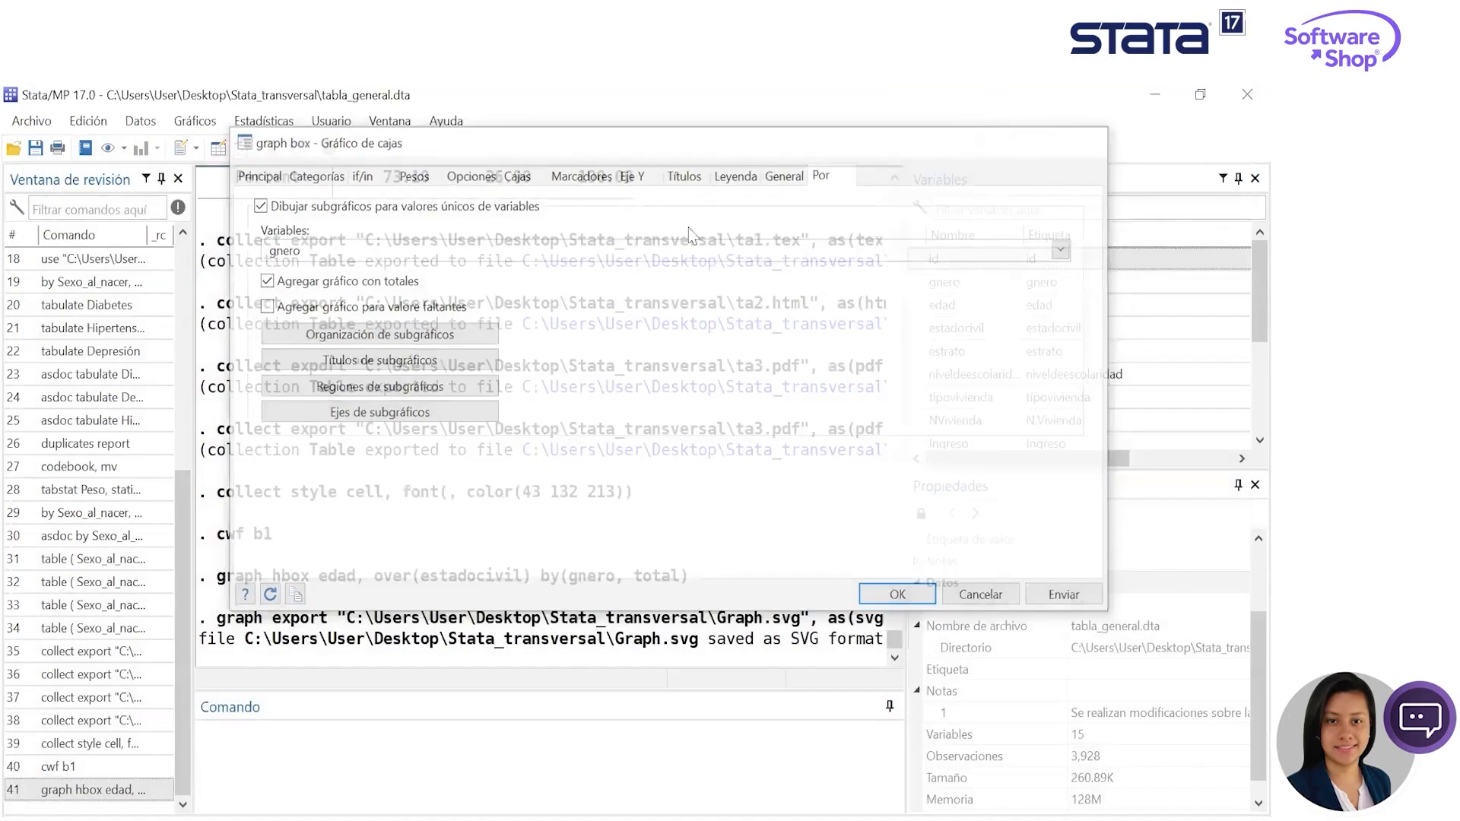
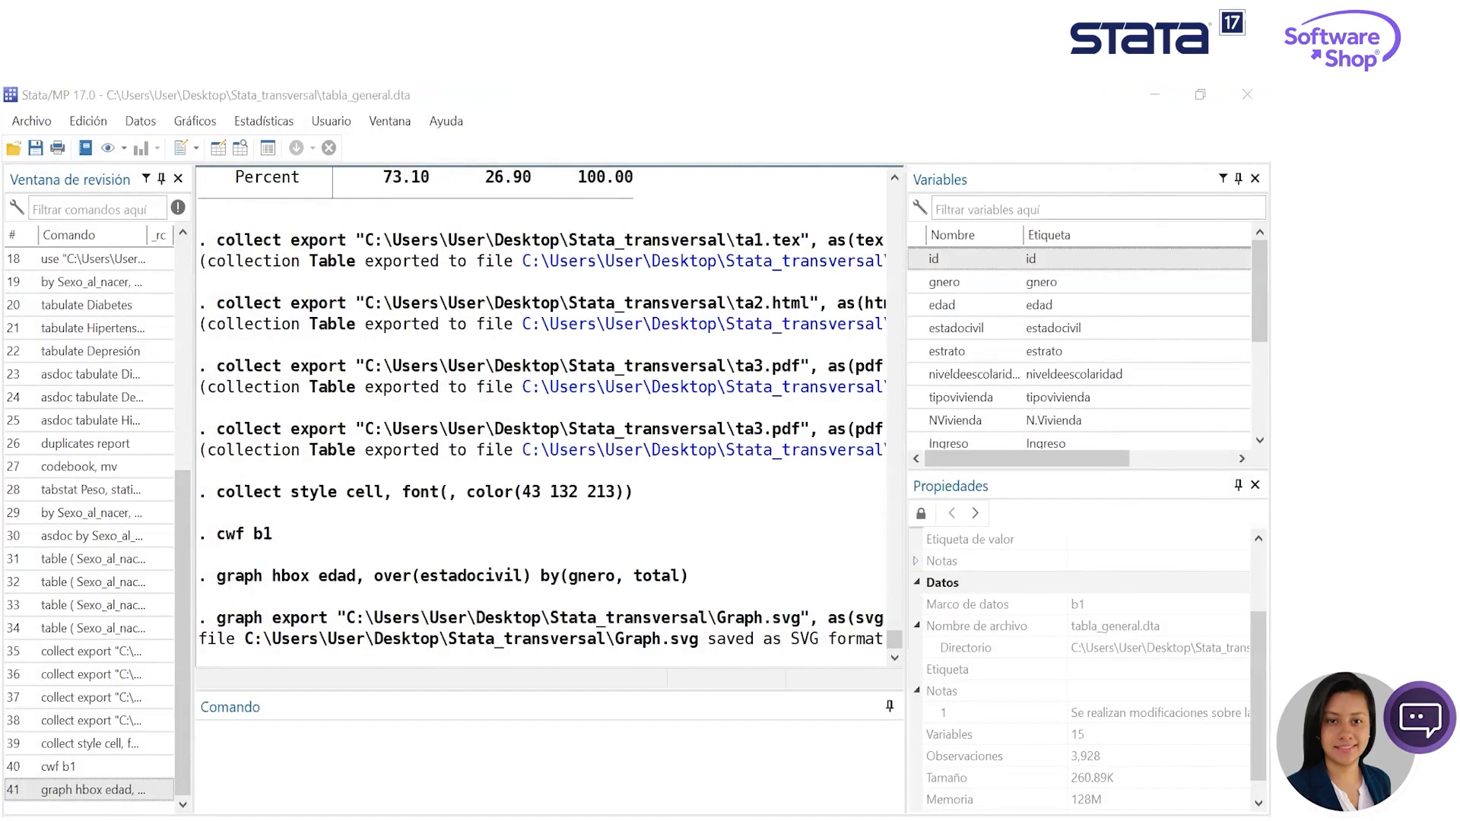
# - Create a heat plot of EsCiv_car against NEsc_car with the heatplot command and minimize the graph window
pyautogui.click(683, 753)
pyautogui.write('heatplot')
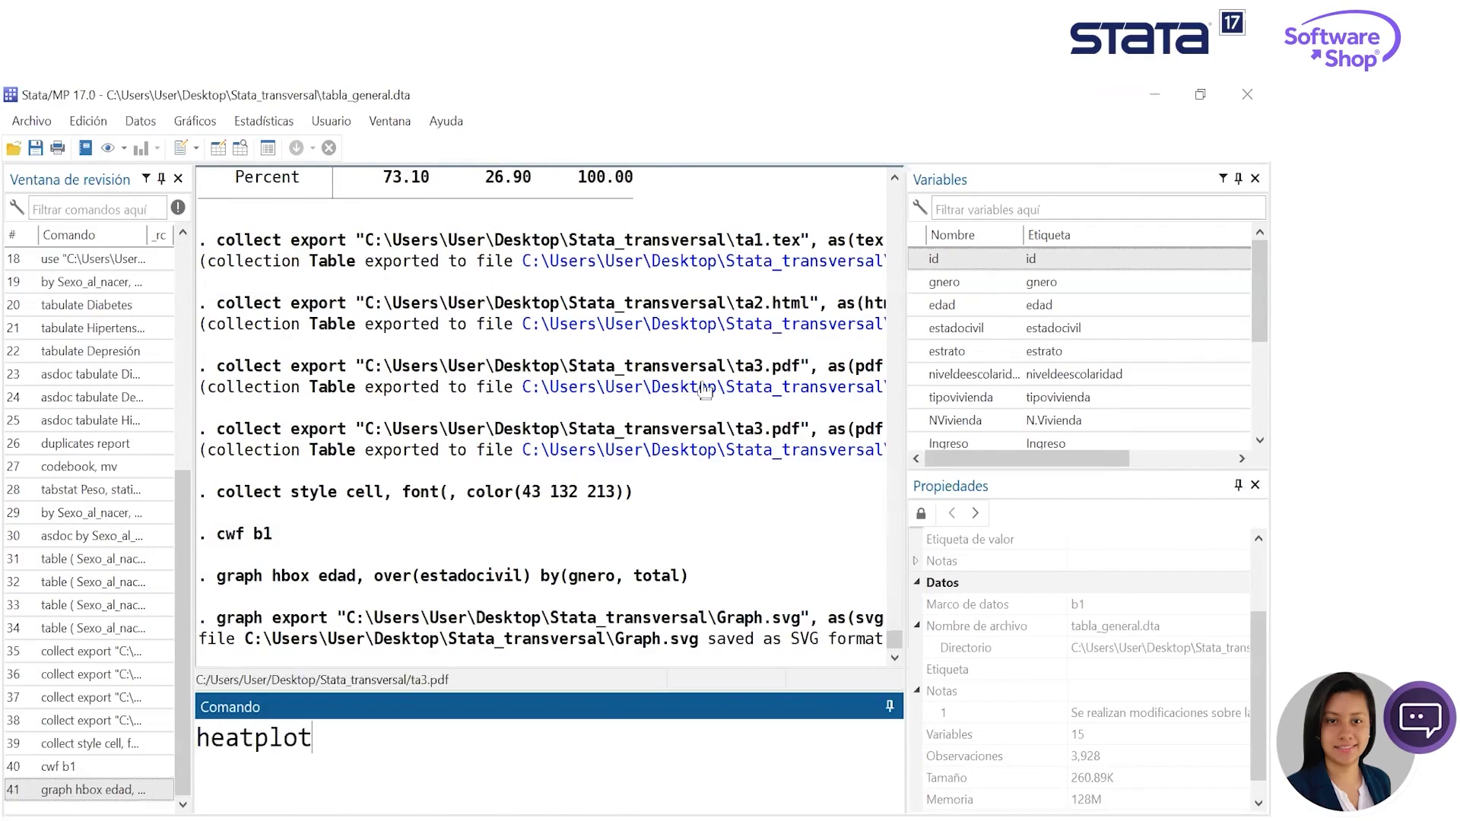
pyautogui.scroll(-3, 1083, 329)
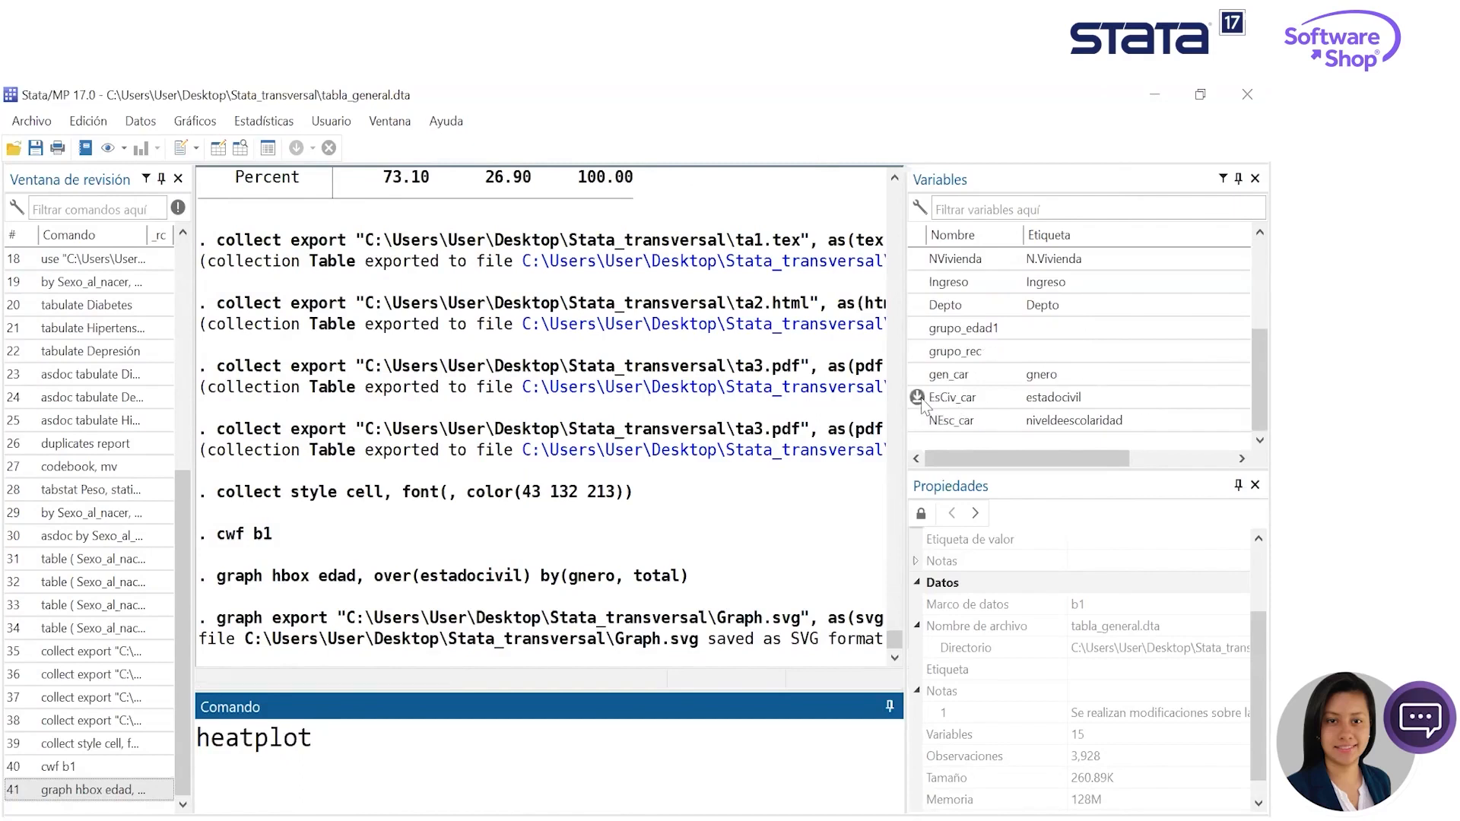
pyautogui.doubleClick(943, 398)
pyautogui.doubleClick(943, 422)
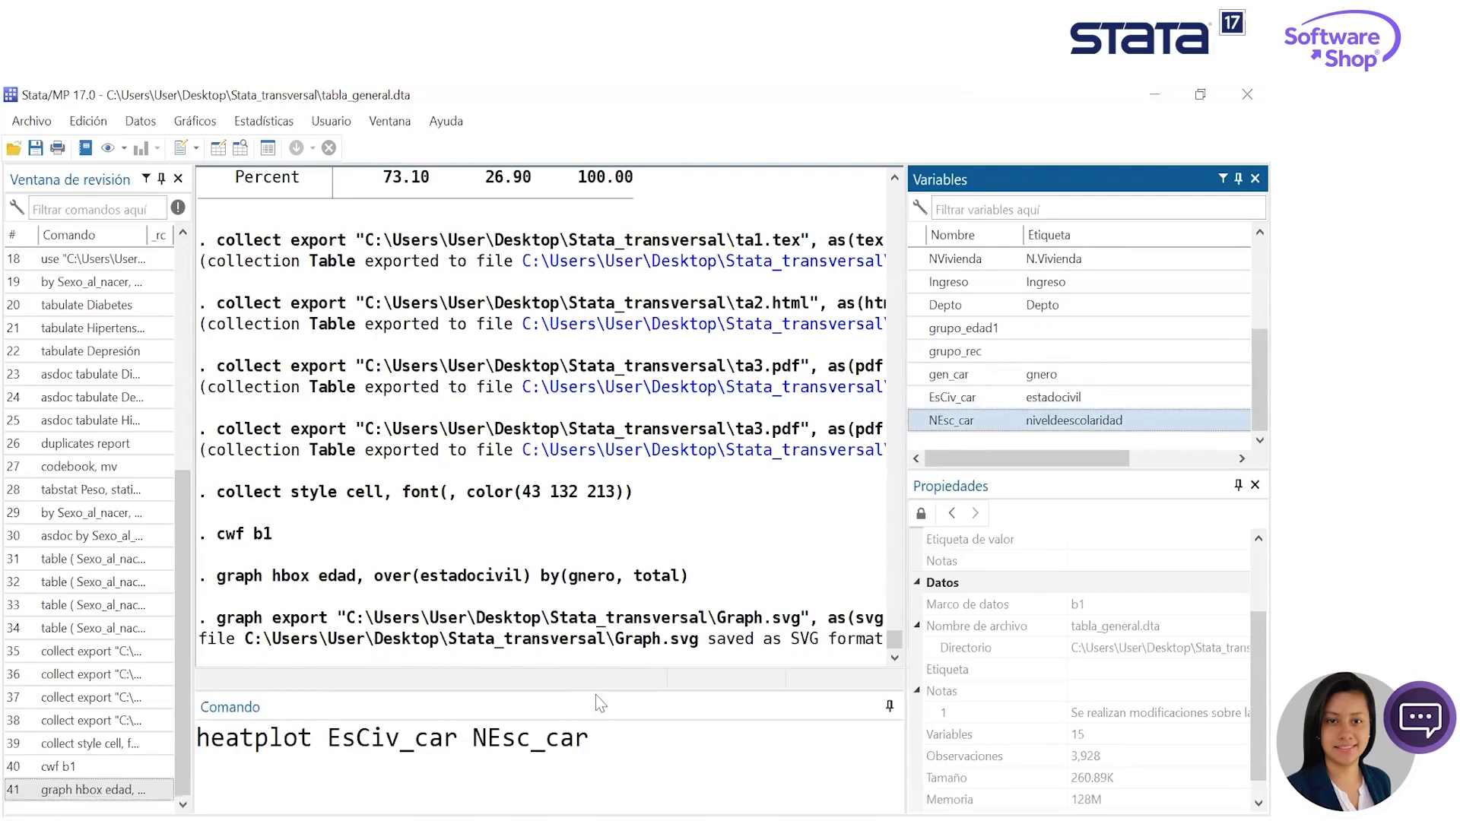
pyautogui.press('Return')
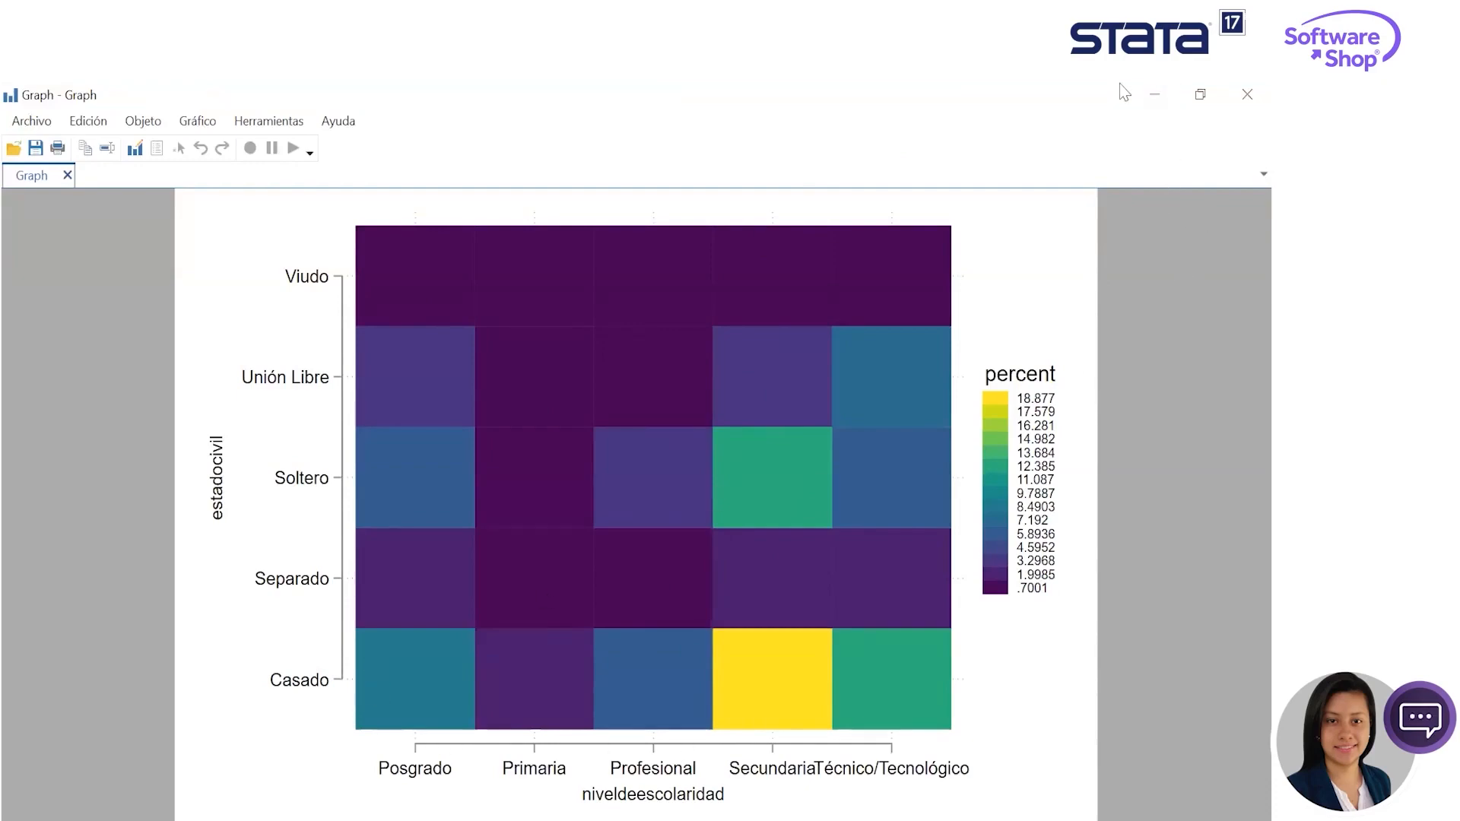
pyautogui.click(1153, 94)
# - Open the two-way table with measures of association dialog and set estadocivil as the row variable
pyautogui.write('tab')
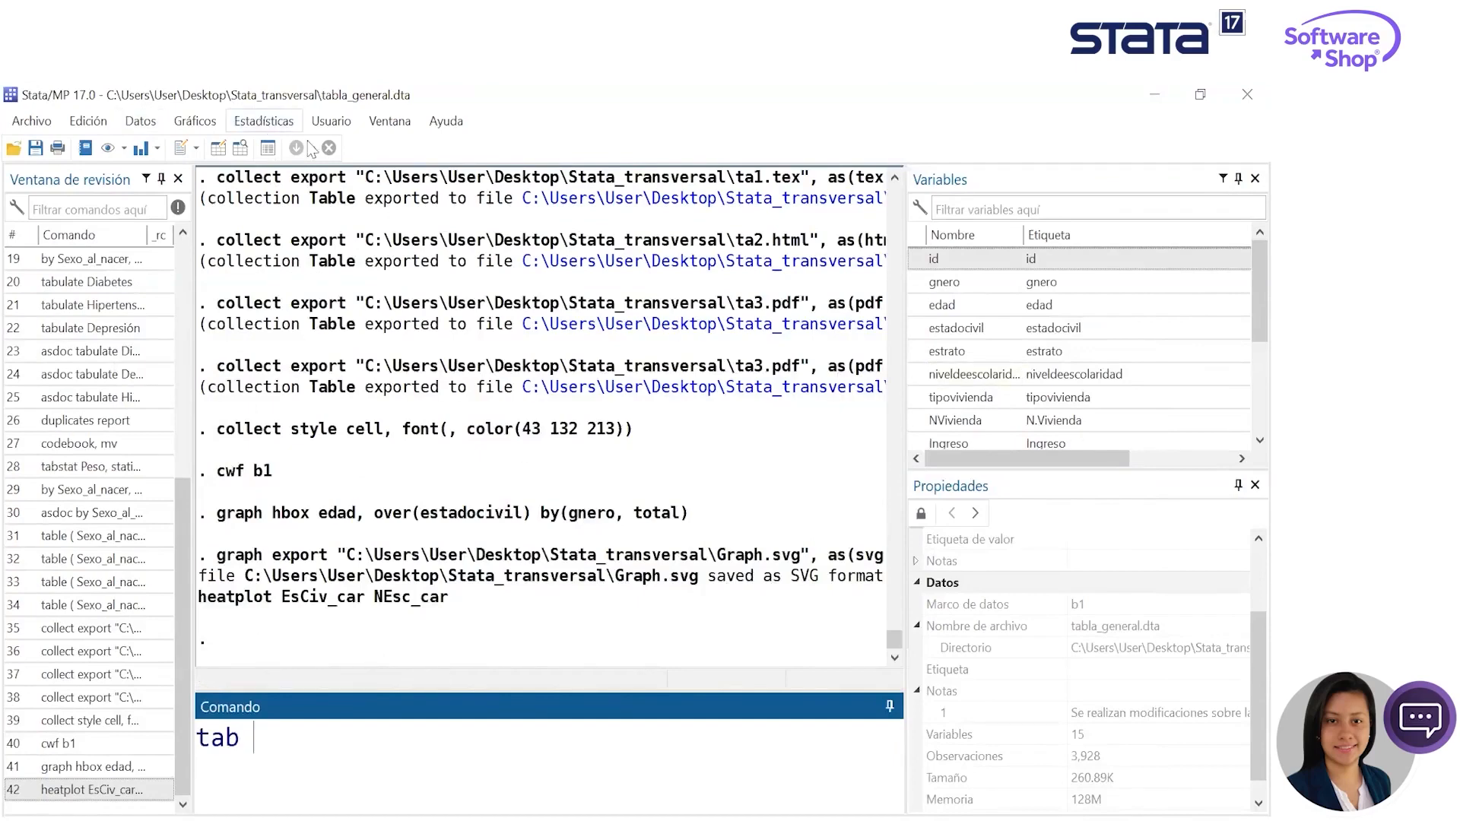
pyautogui.click(264, 121)
pyautogui.moveTo(434, 152)
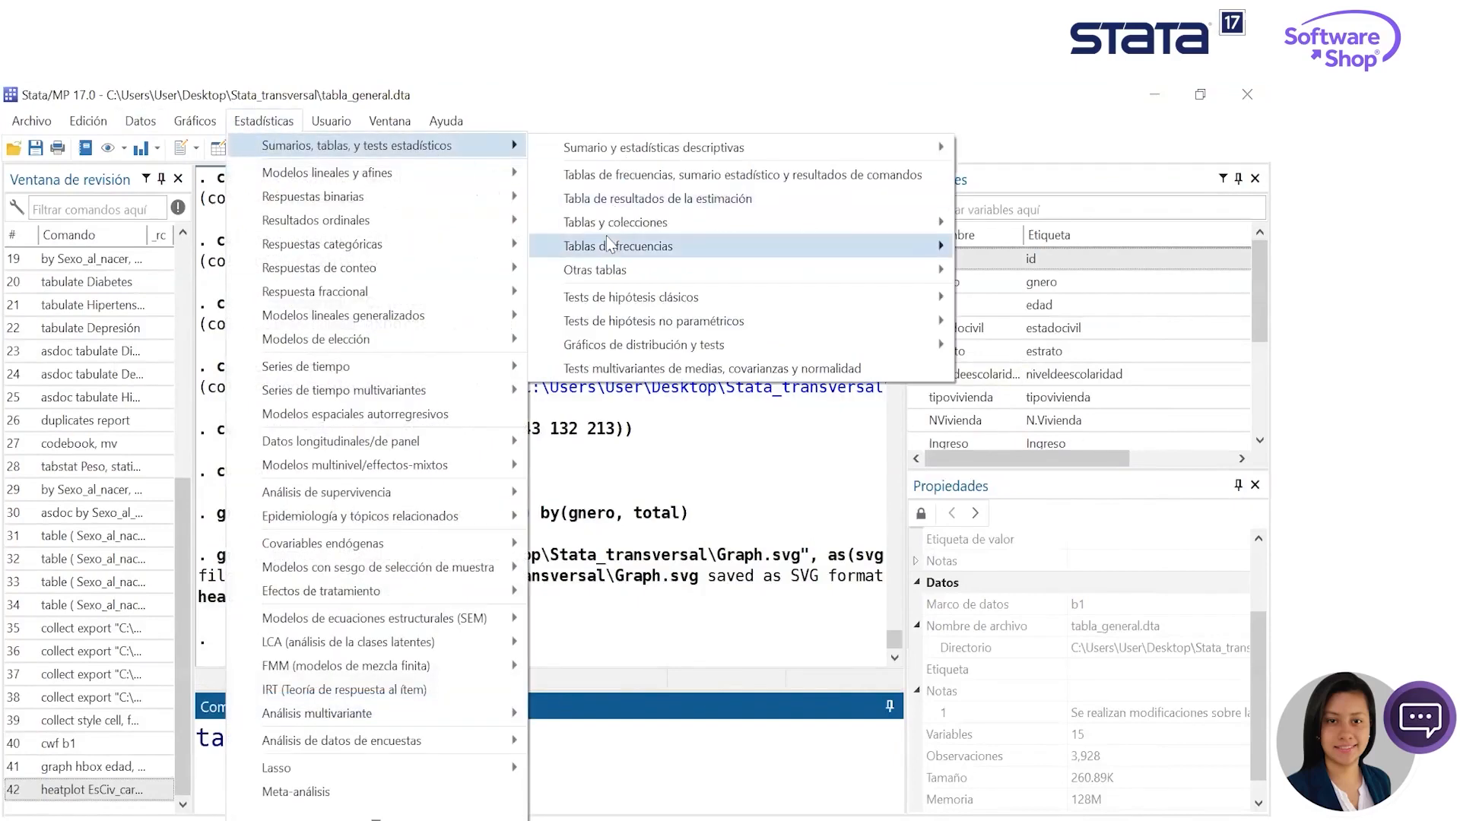
pyautogui.moveTo(631, 245)
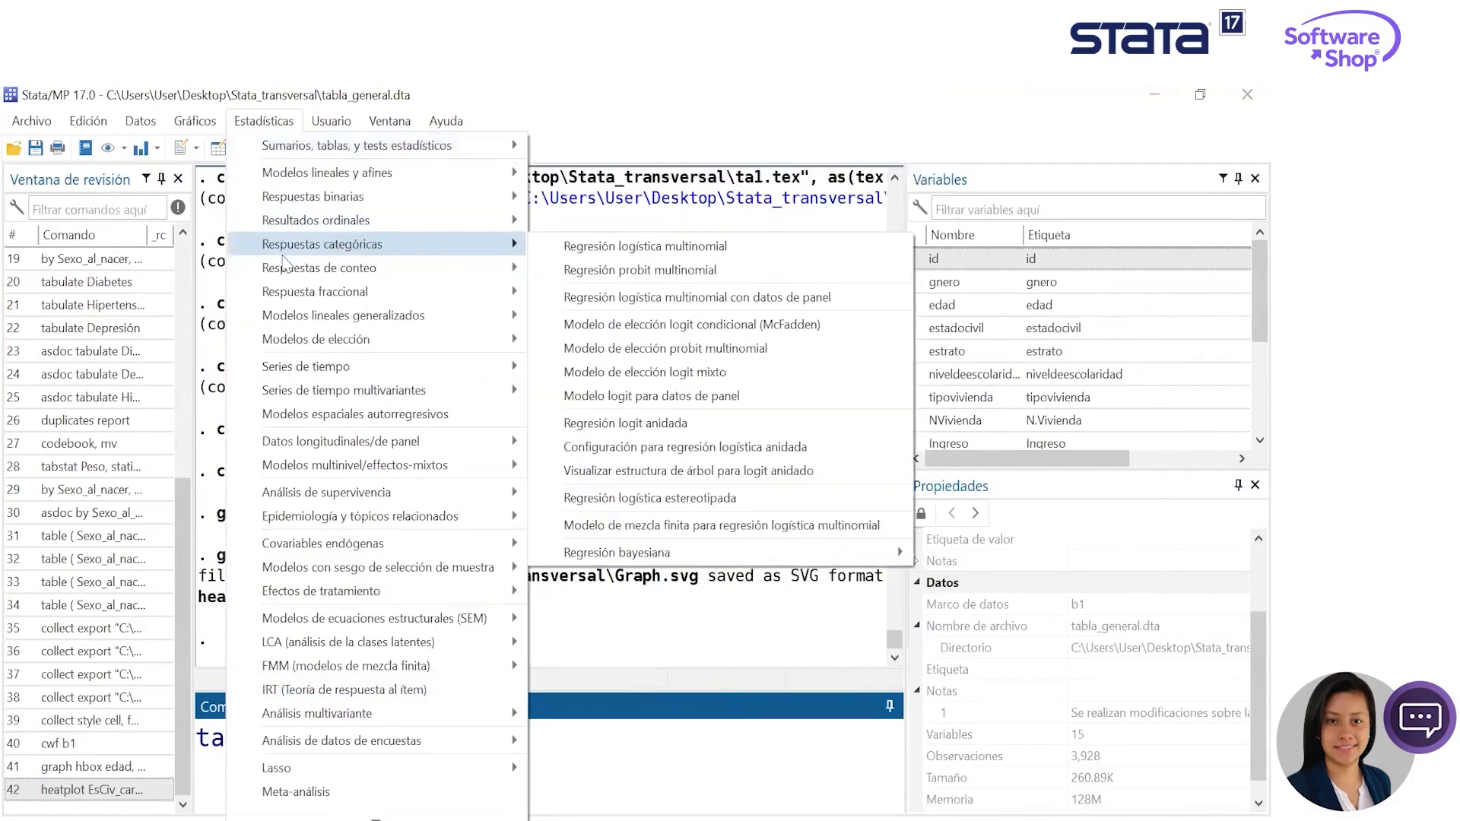
pyautogui.moveTo(371, 150)
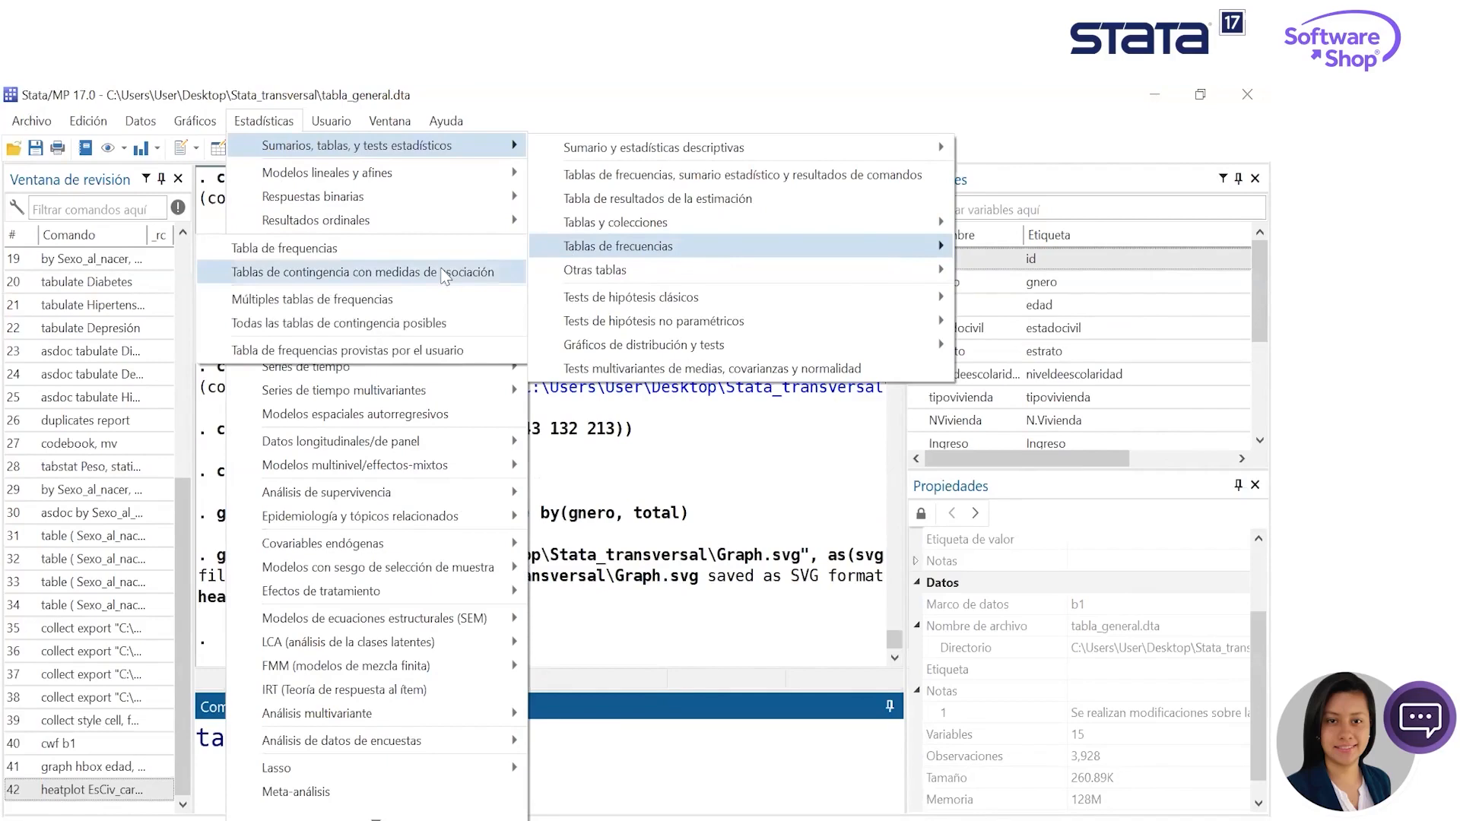
pyautogui.click(445, 273)
pyautogui.click(390, 244)
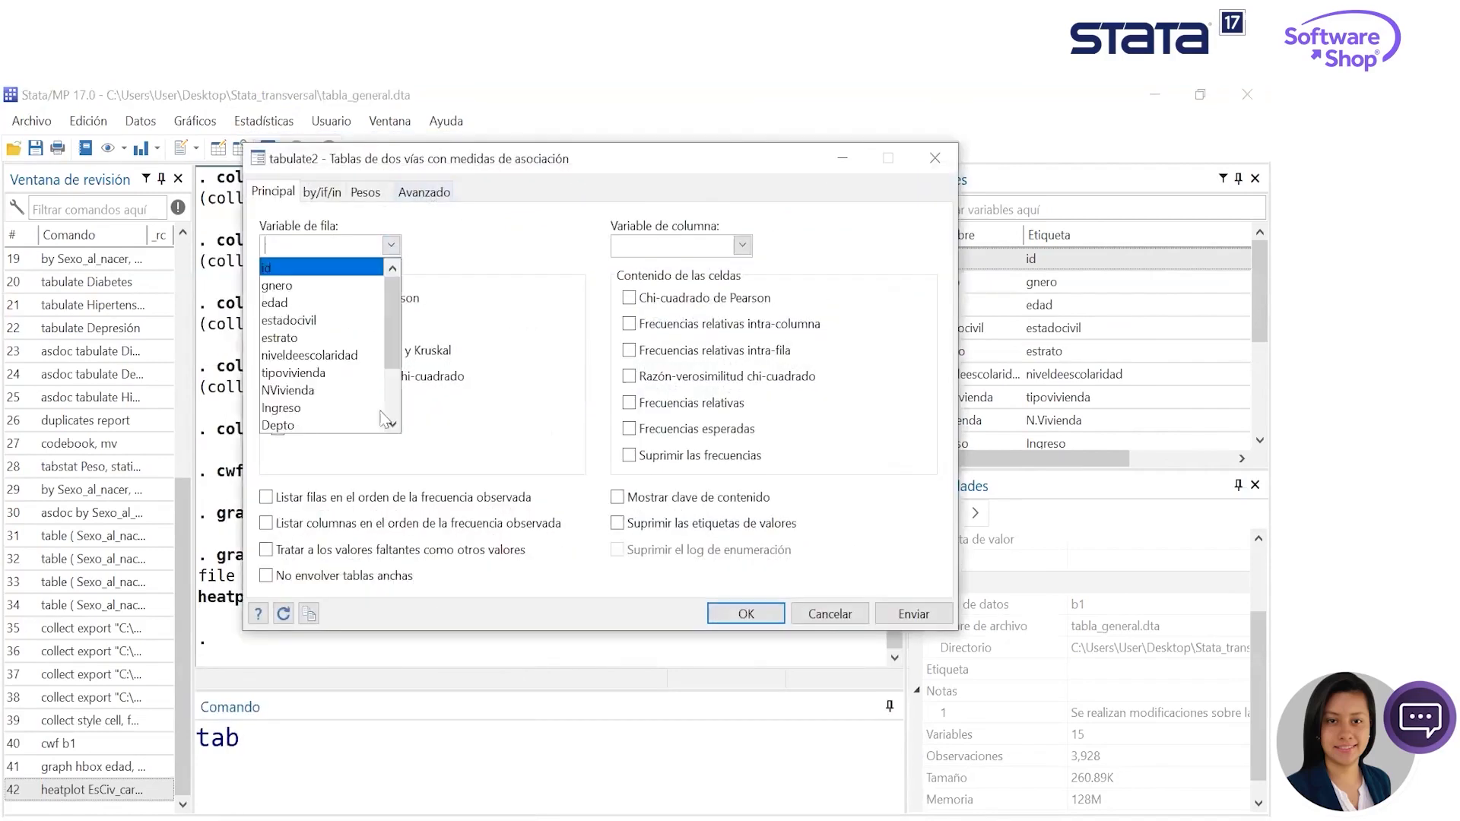
pyautogui.click(344, 323)
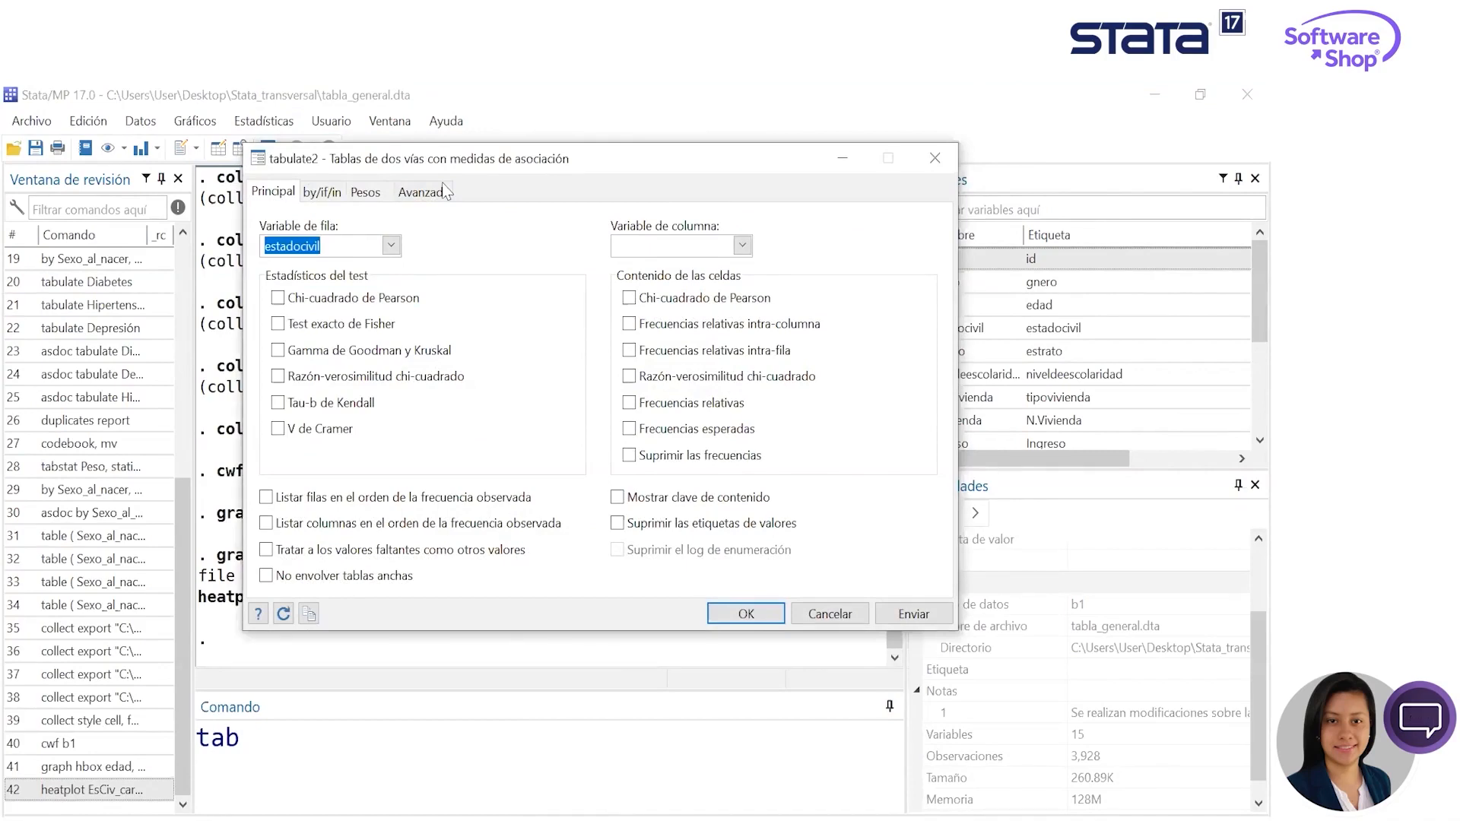
# - Set niveldeescolaridad as the column variable, submit the two-way table and minimize its dialog
pyautogui.moveTo(473, 156); pyautogui.dragTo(429, 106)
pyautogui.click(698, 194)
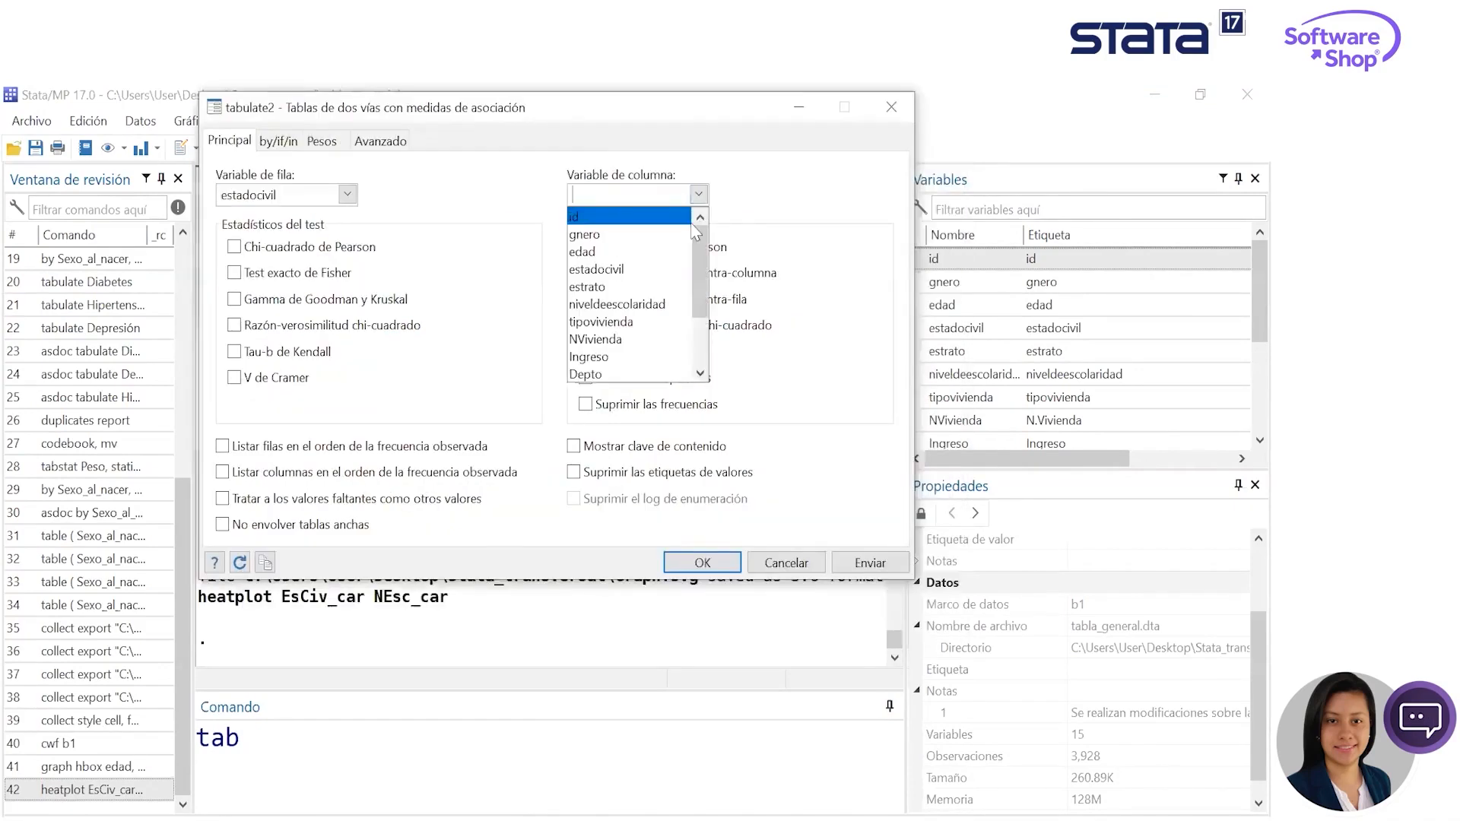
pyautogui.click(659, 306)
pyautogui.click(870, 563)
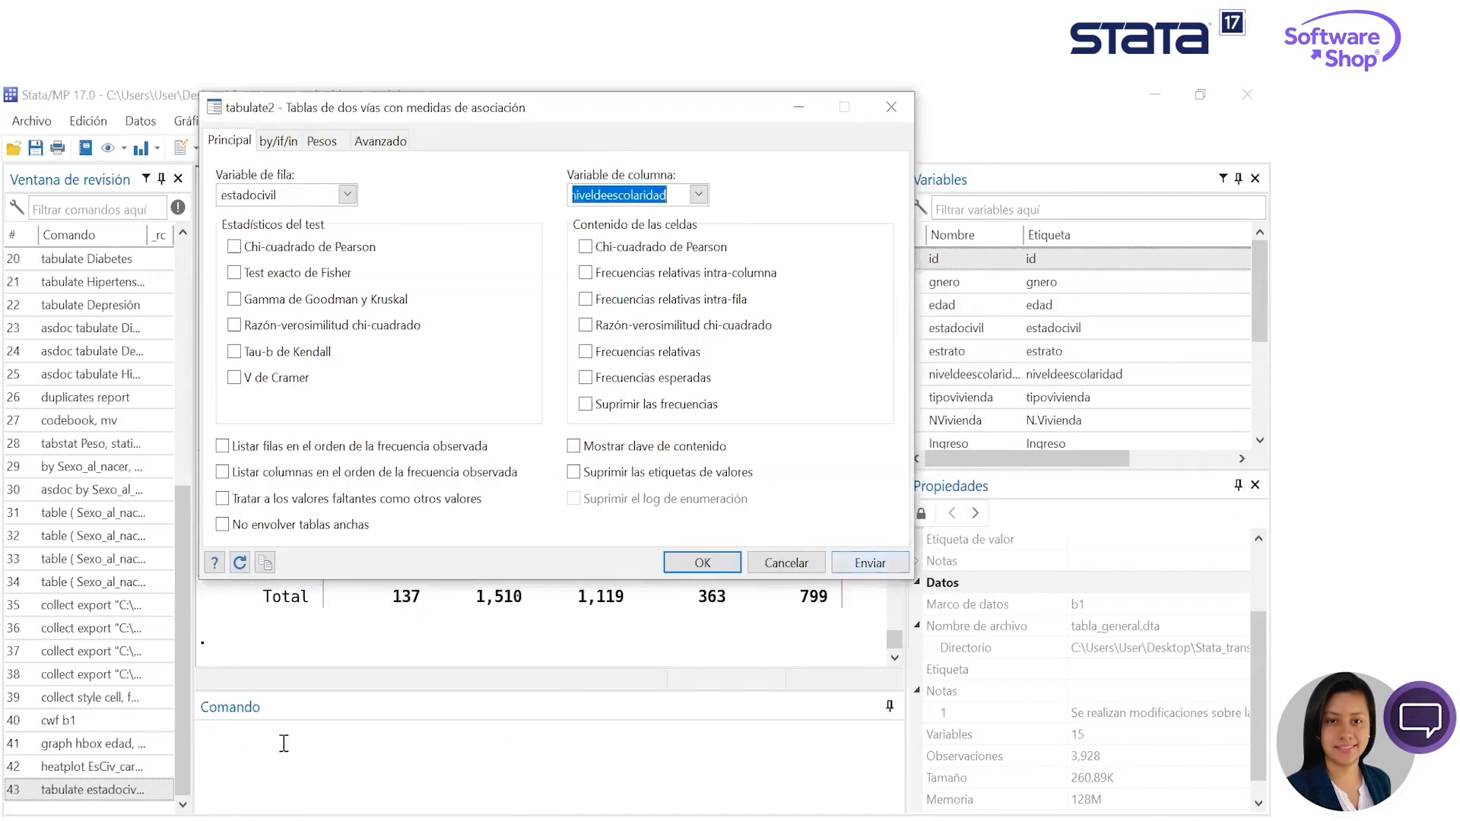
pyautogui.click(798, 106)
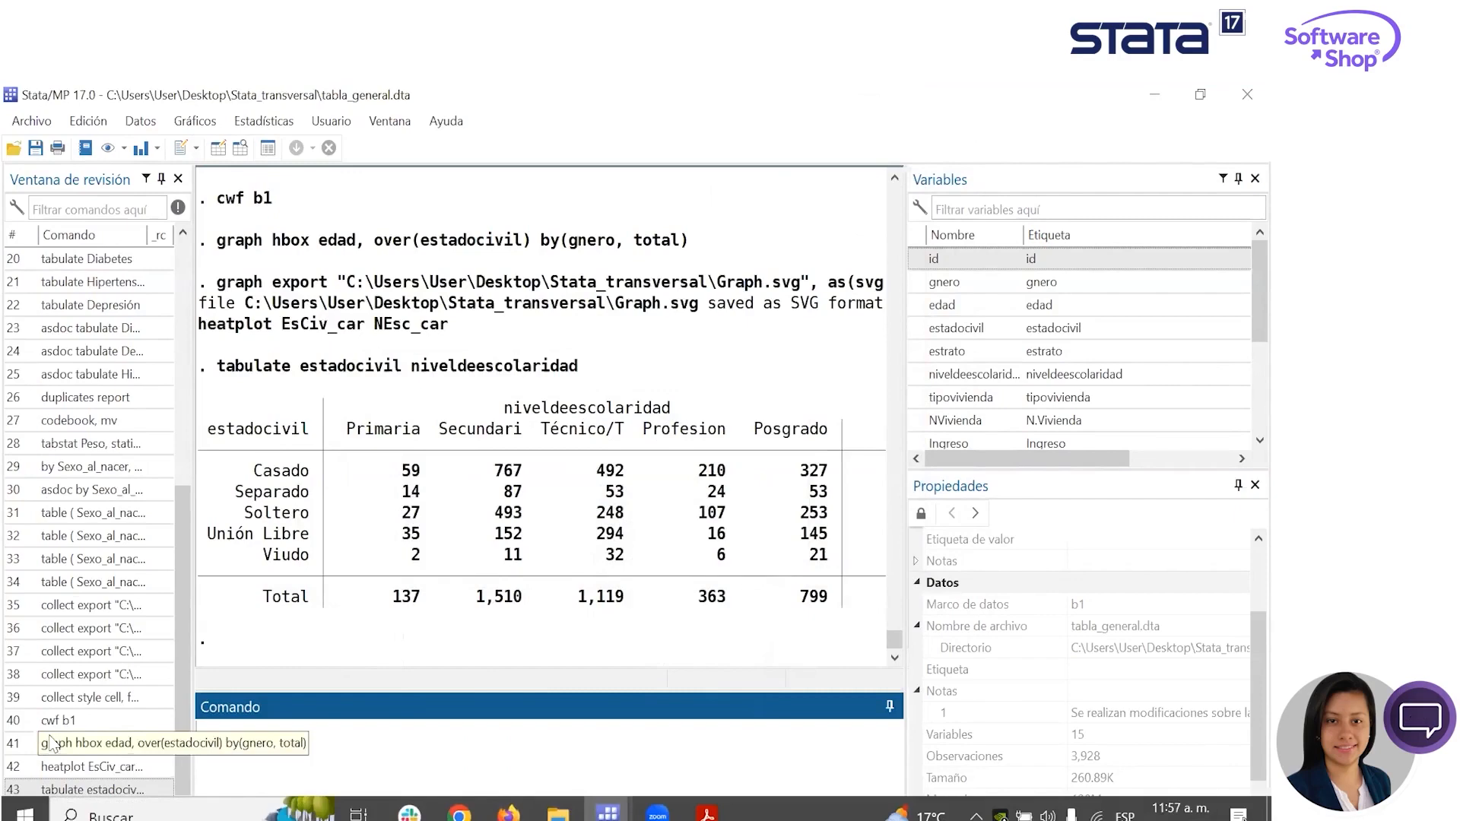
# - Rerun the heatplot EsCiv_car NEsc_car command from the command history and minimize the resulting graph
pyautogui.click(105, 766)
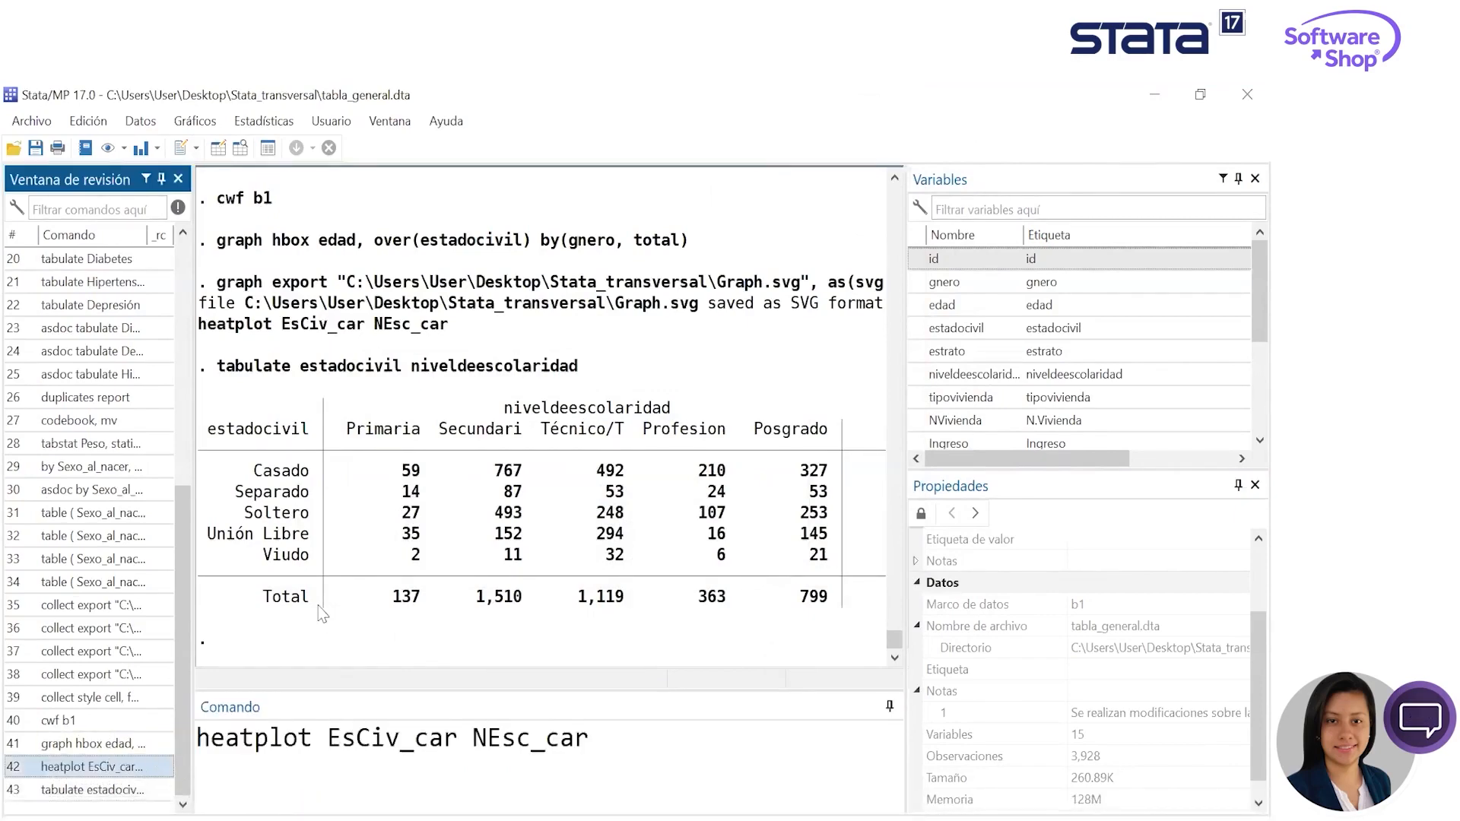
pyautogui.press('Return')
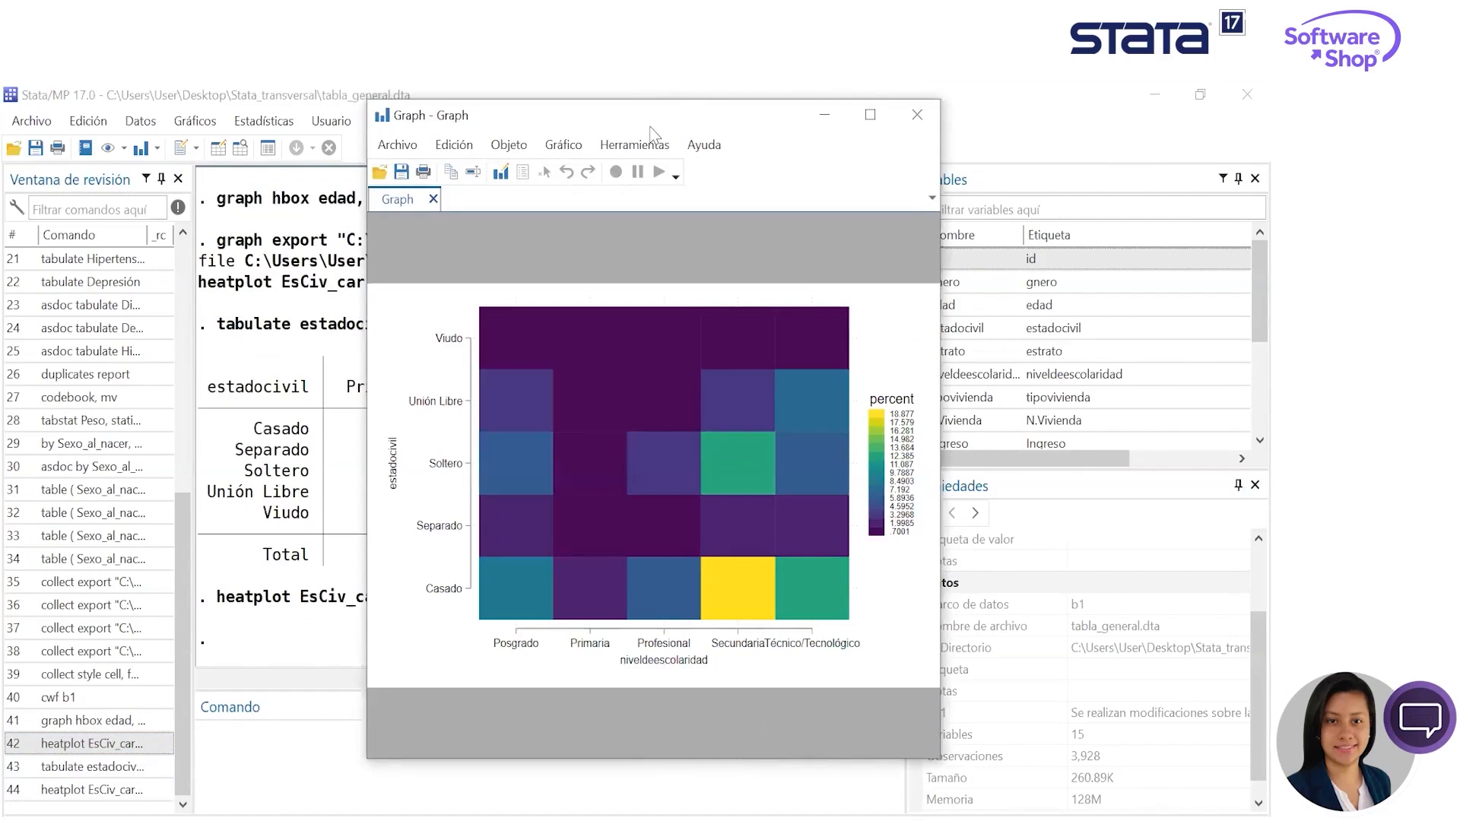
pyautogui.moveTo(656, 125); pyautogui.dragTo(669, 124)
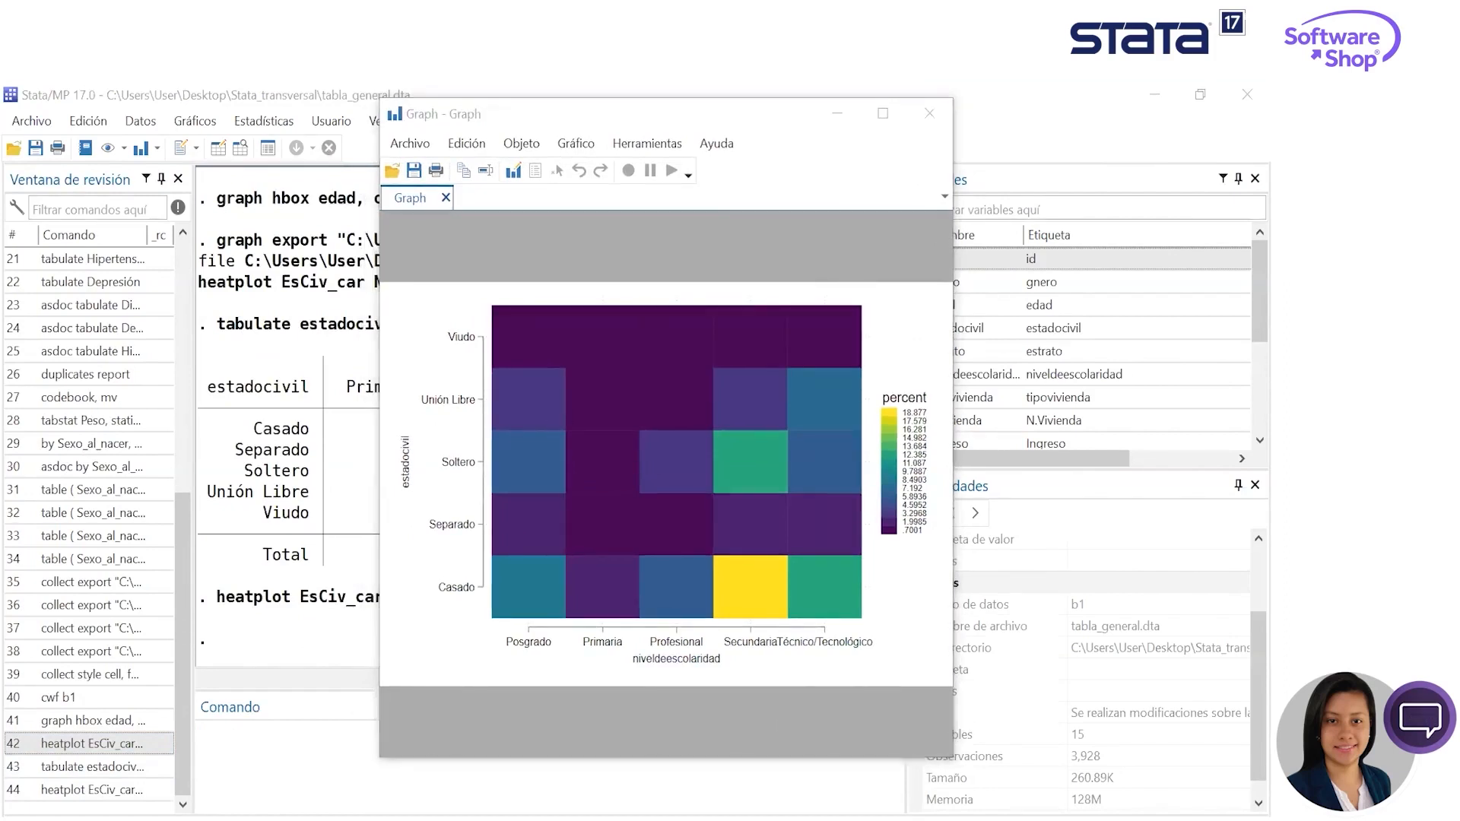
pyautogui.click(854, 123)
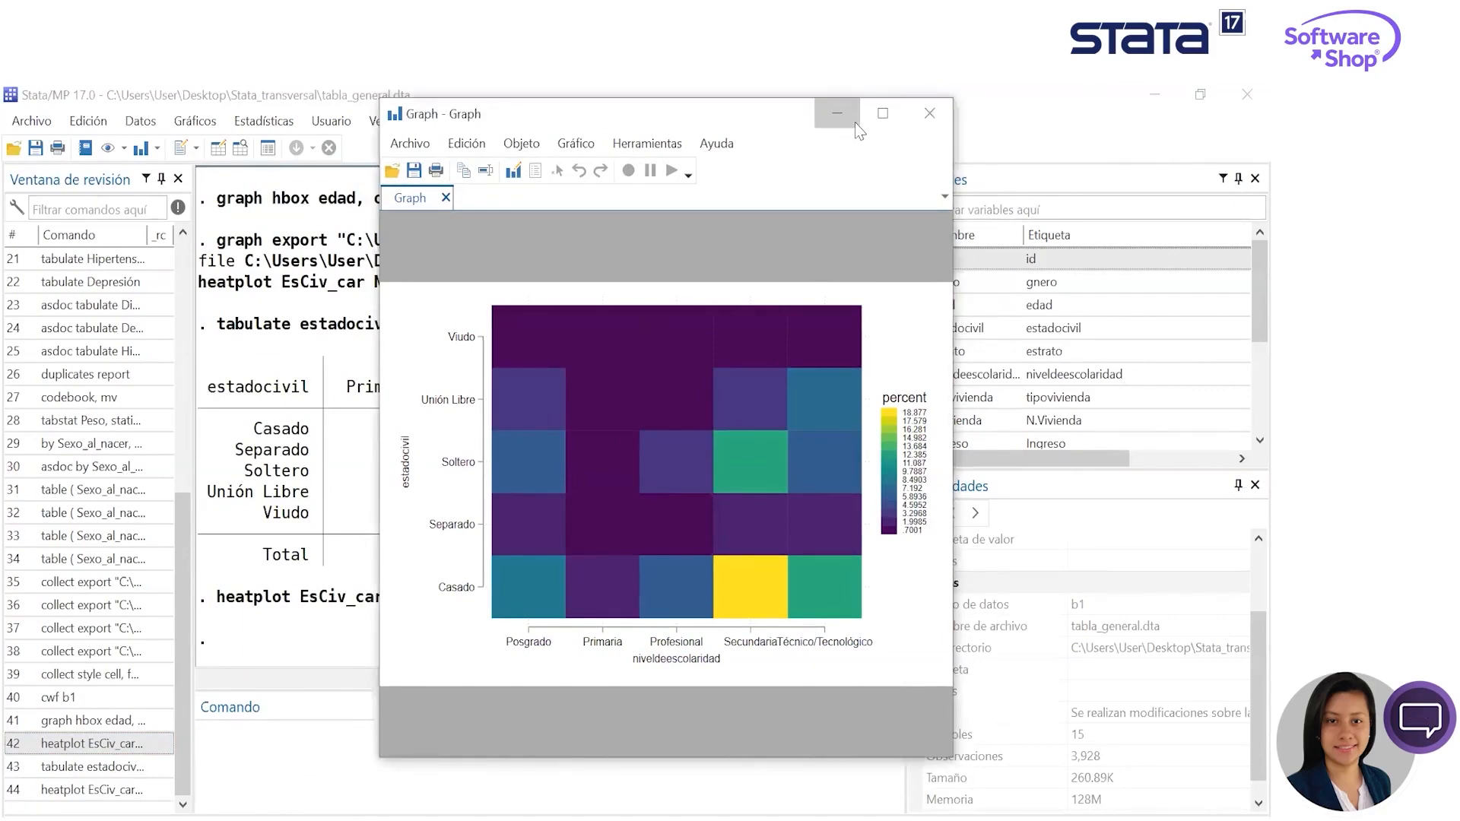
# - Write out the command ssc install heatplot as a demonstration and clear it without running it
pyautogui.click(377, 759)
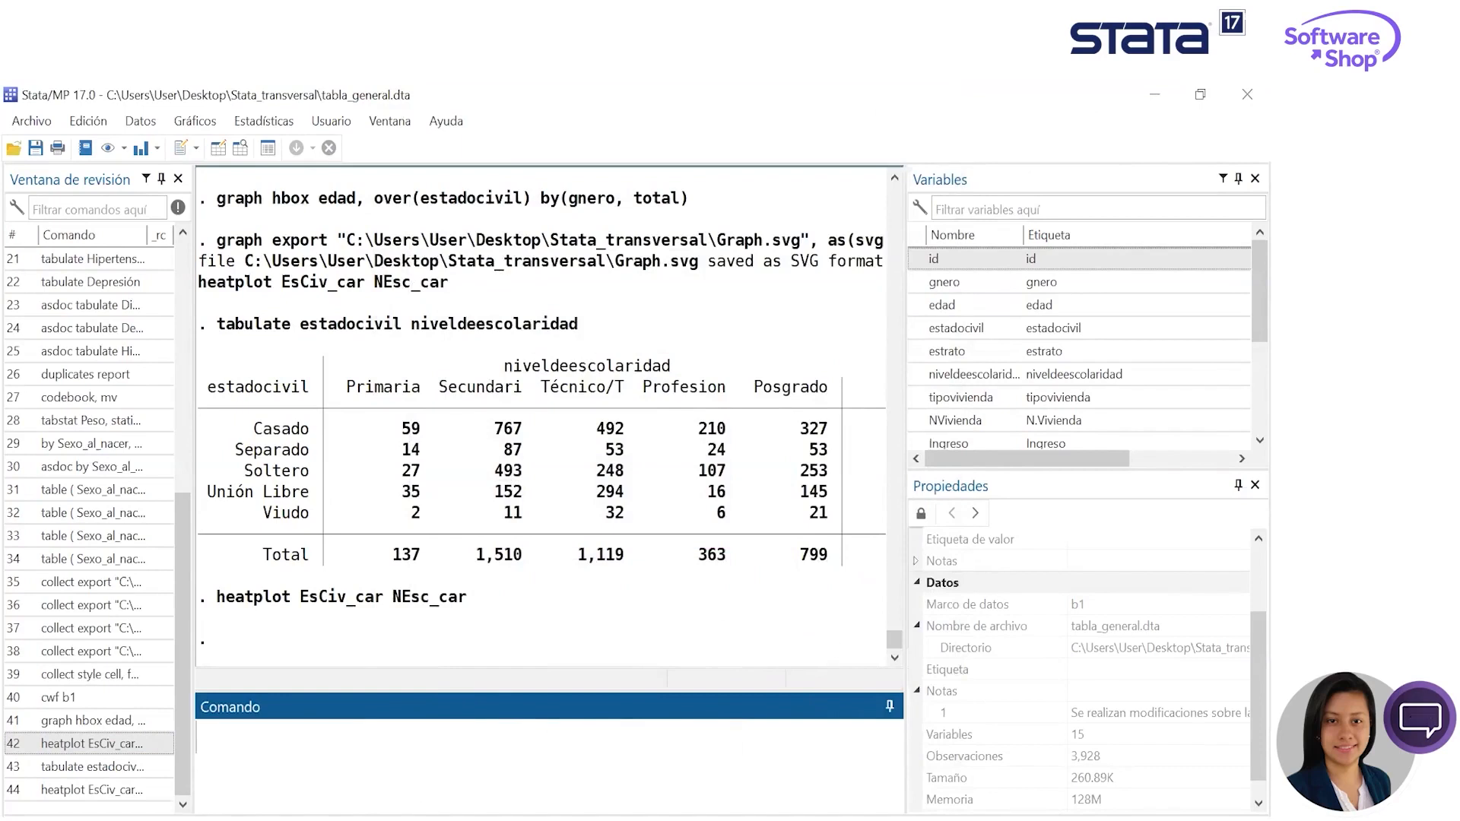
pyautogui.write('ssc install')
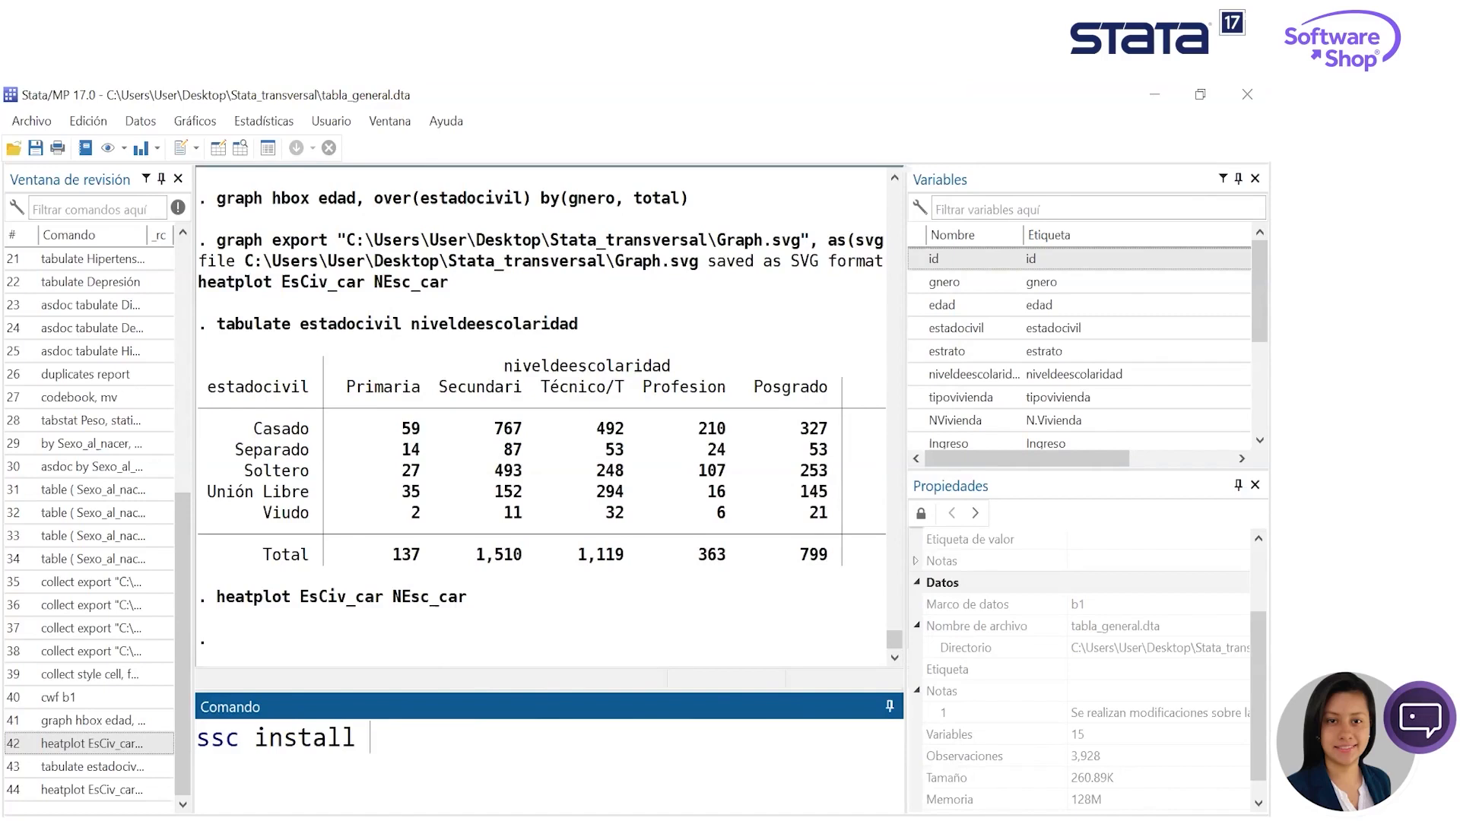
pyautogui.write('heatplot')
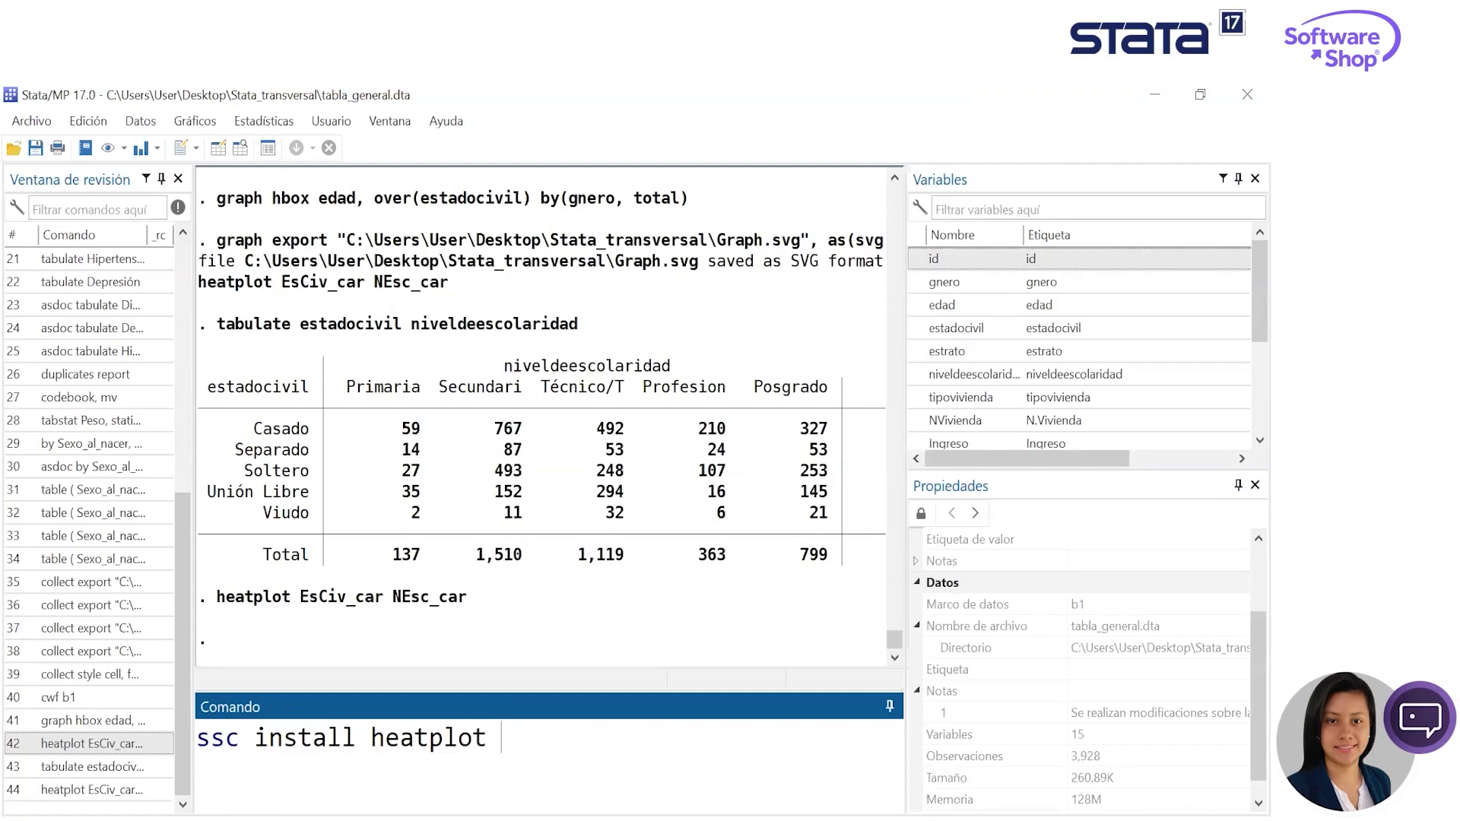
pyautogui.moveTo(505, 739); pyautogui.dragTo(190, 742)
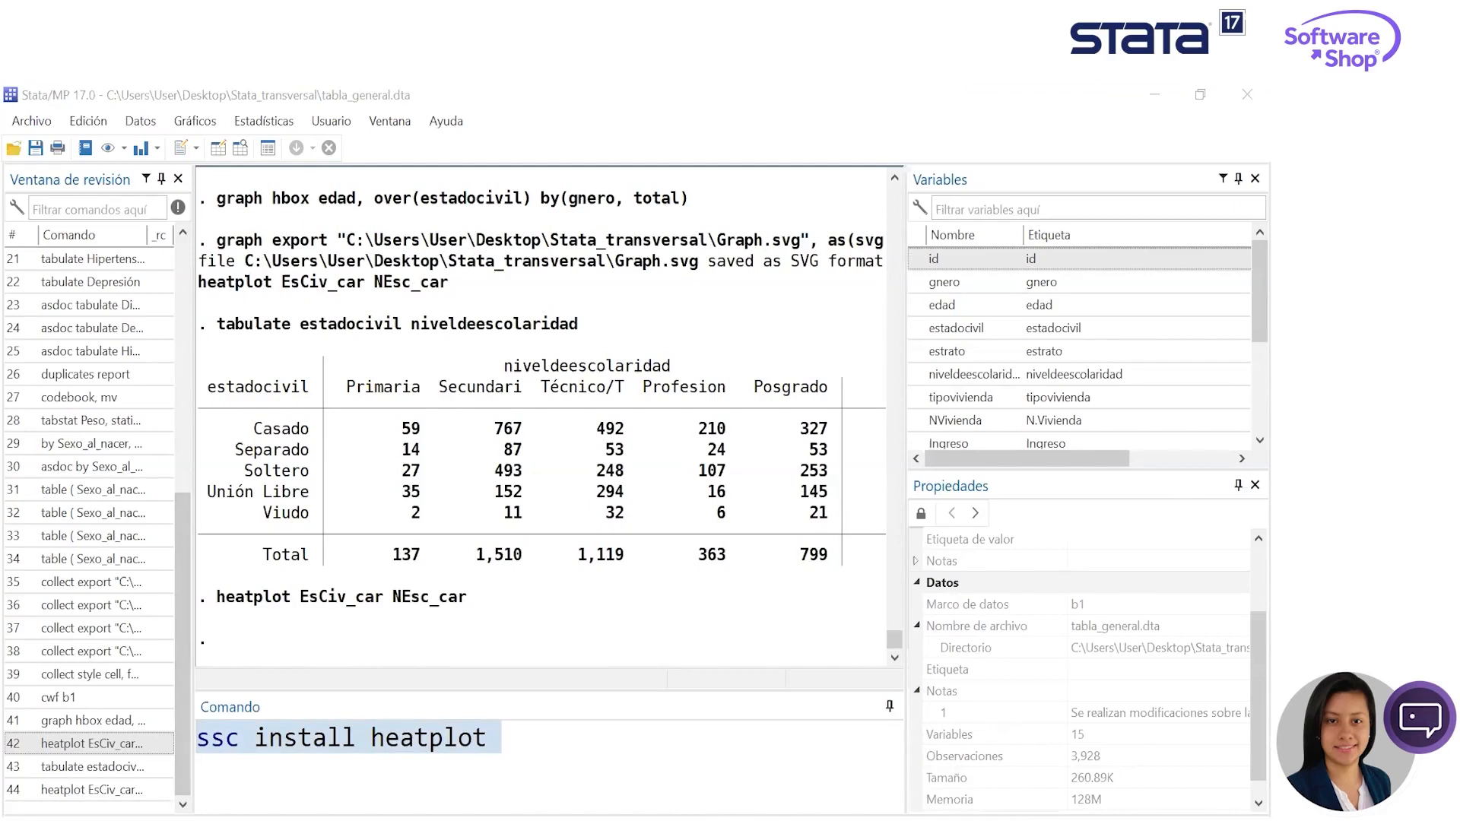
pyautogui.moveTo(515, 751); pyautogui.dragTo(180, 739)
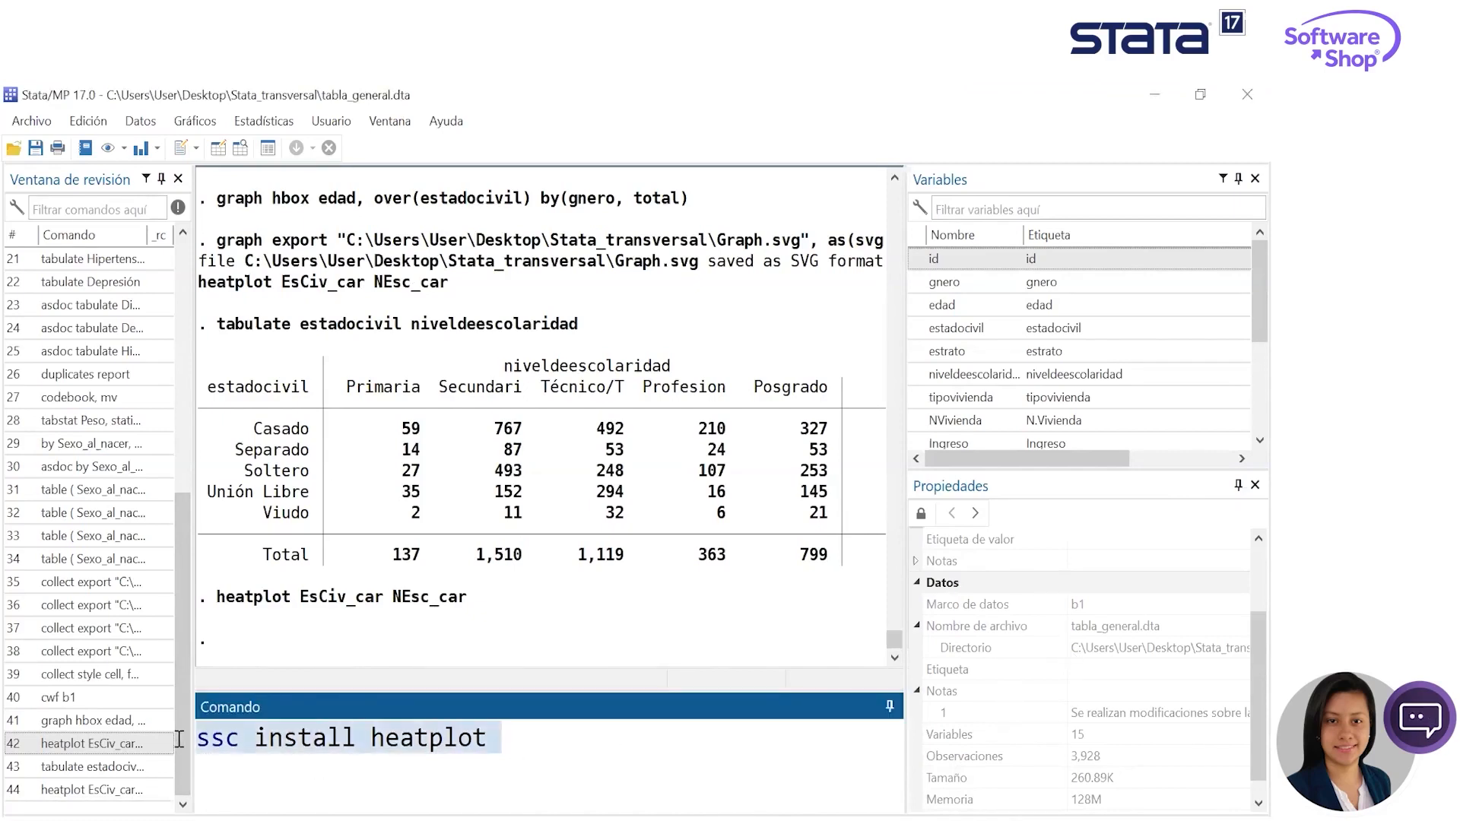
pyautogui.hotkey('ctrl', 'x')
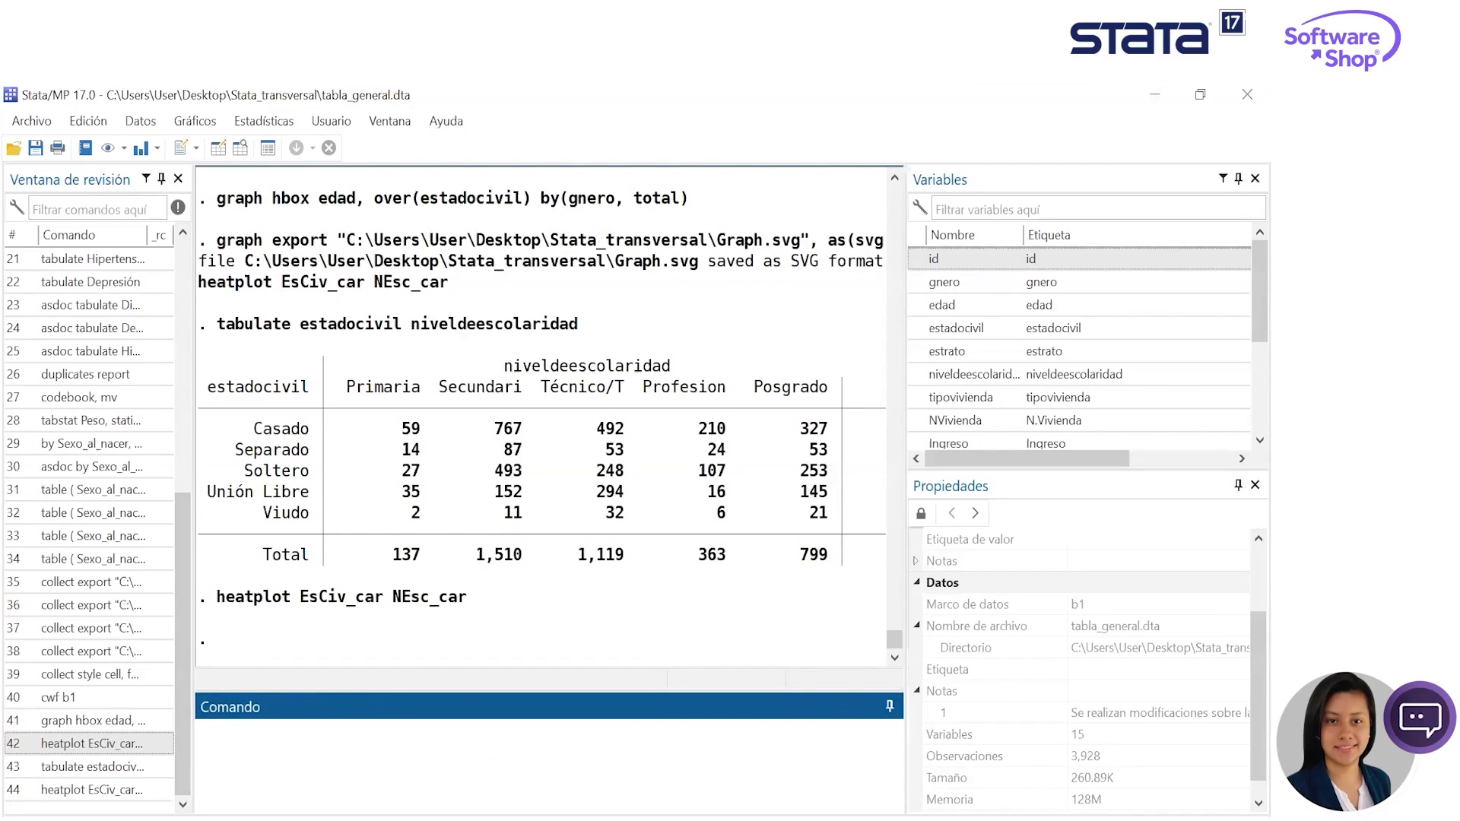
pyautogui.moveTo(609, 813)
pyautogui.click(449, 122)
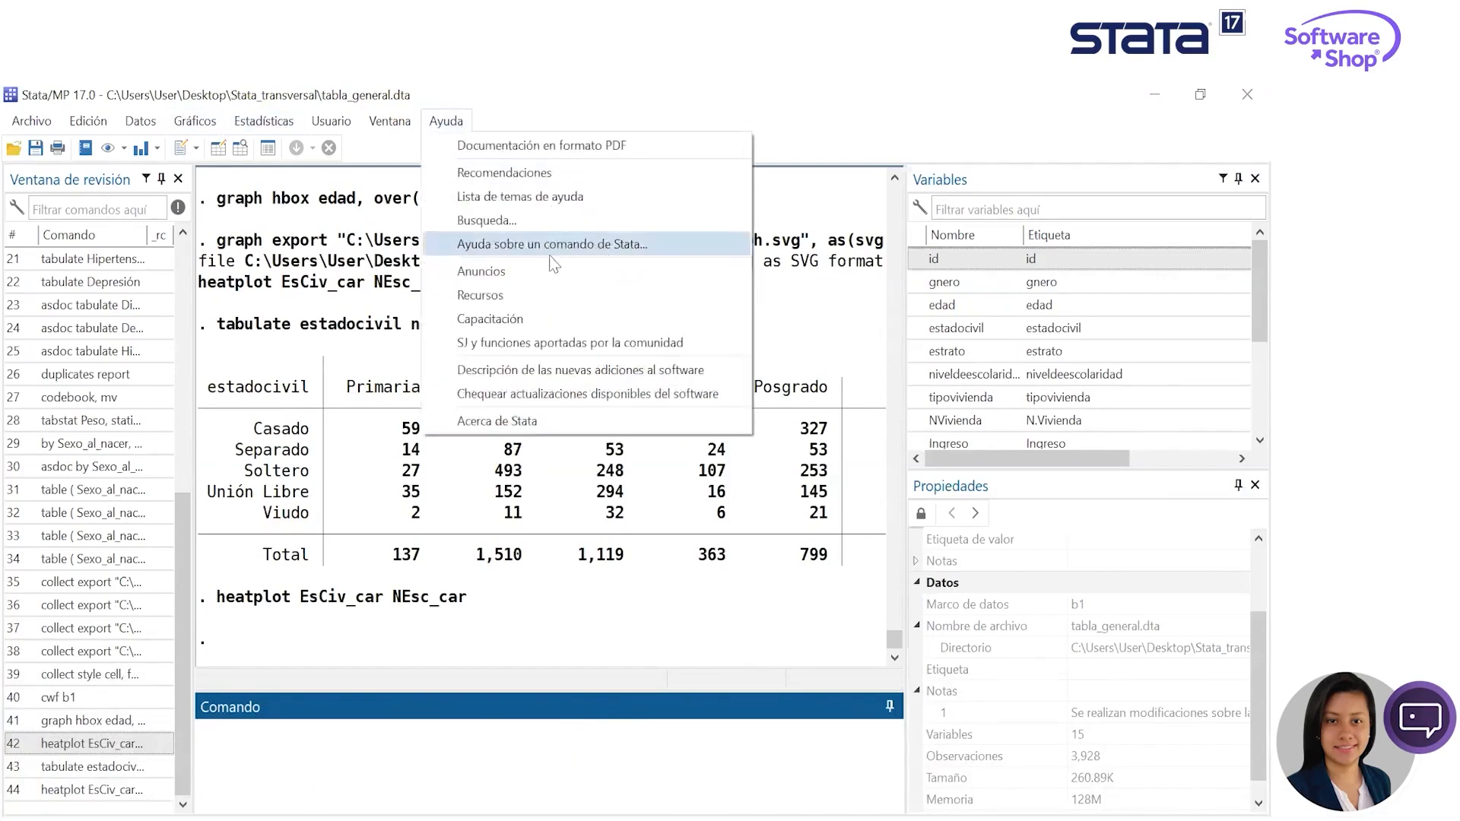
pyautogui.moveTo(389, 121)
pyautogui.moveTo(466, 119)
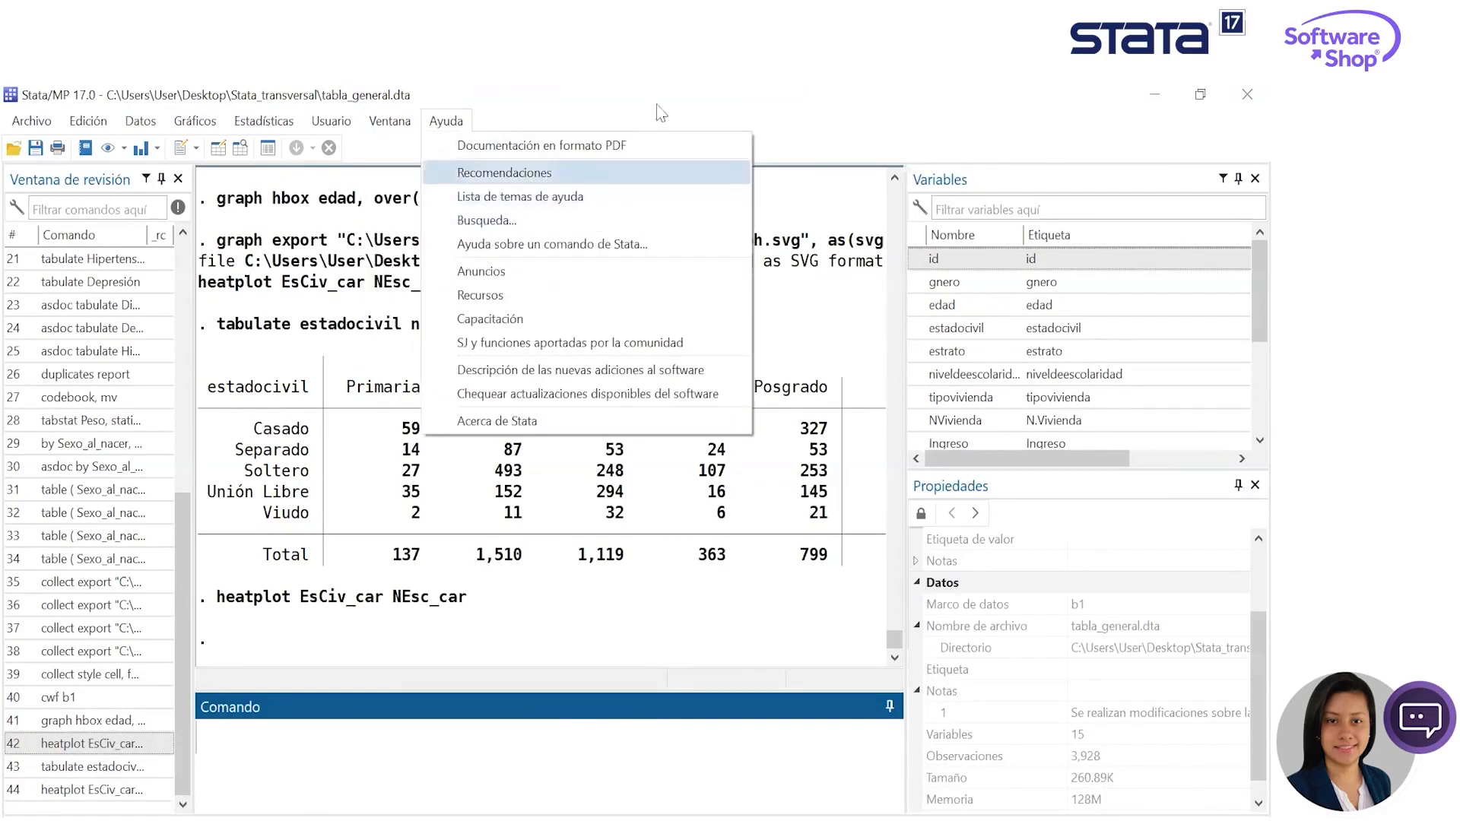
pyautogui.click(675, 85)
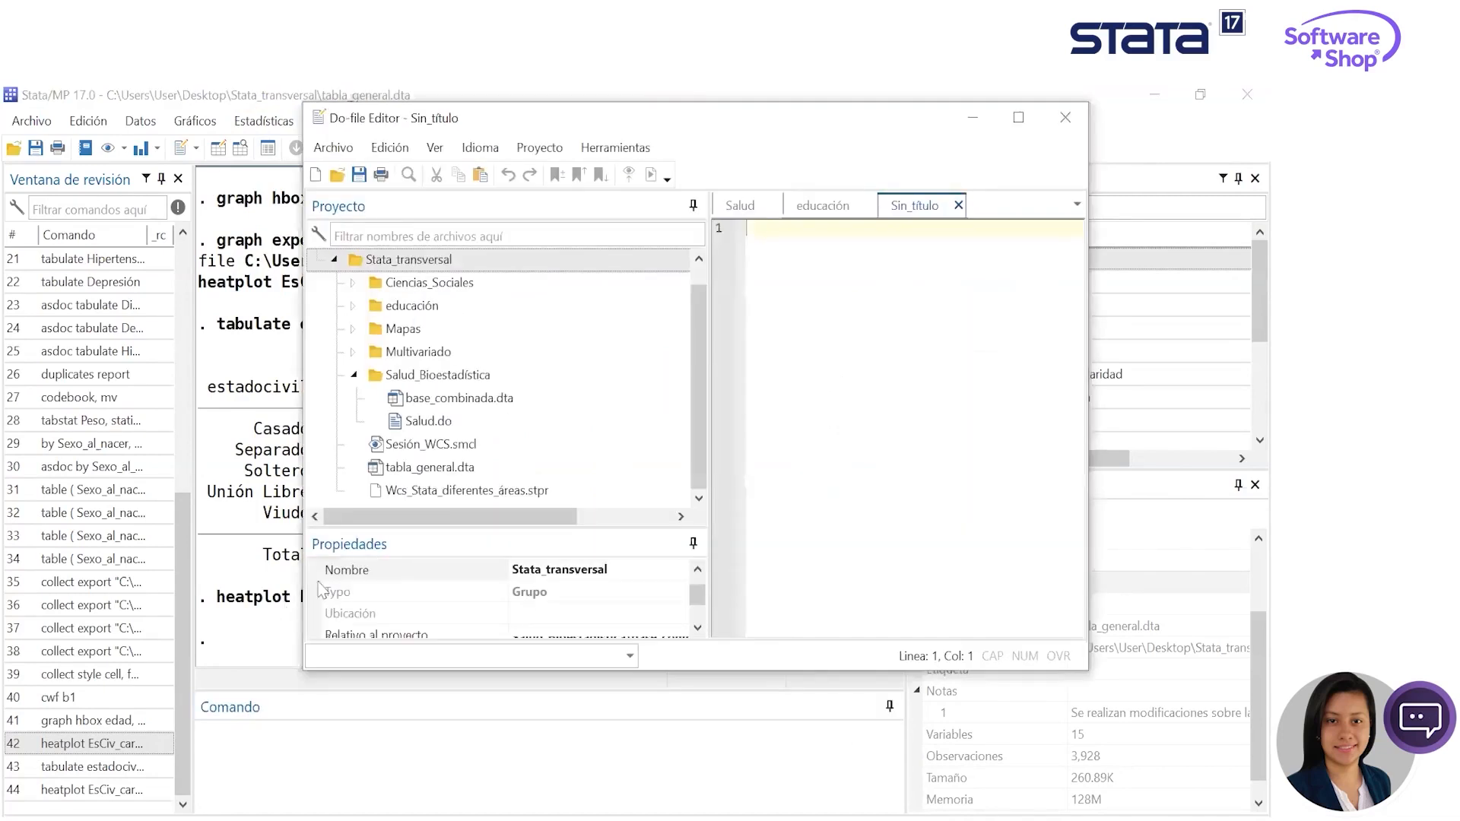
# - Expand the Multivariado folder in the wcs_stata project and open Análisis_Correspondencias.do
pyautogui.click(418, 352)
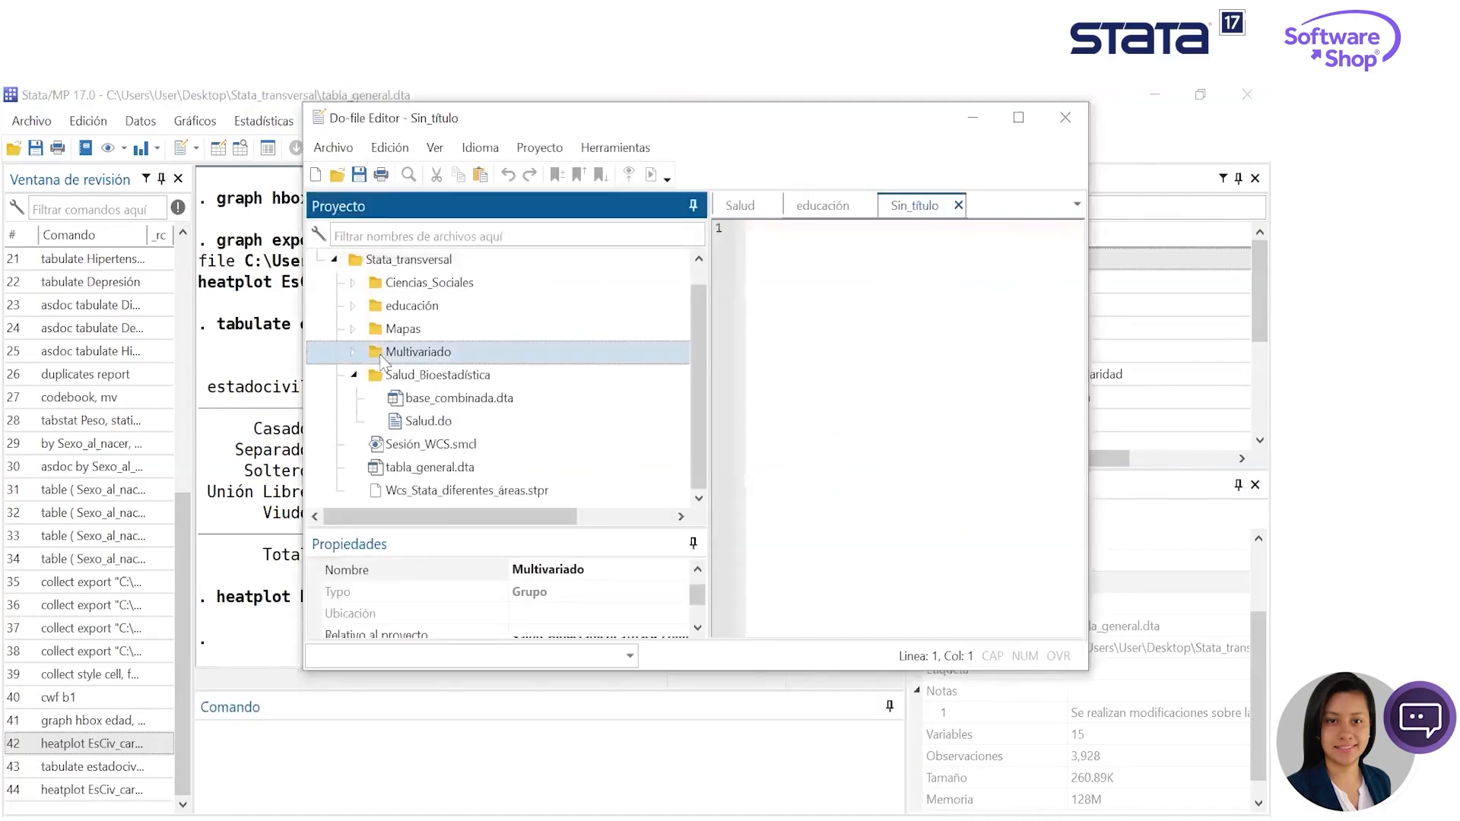
pyautogui.click(354, 351)
pyautogui.click(354, 351)
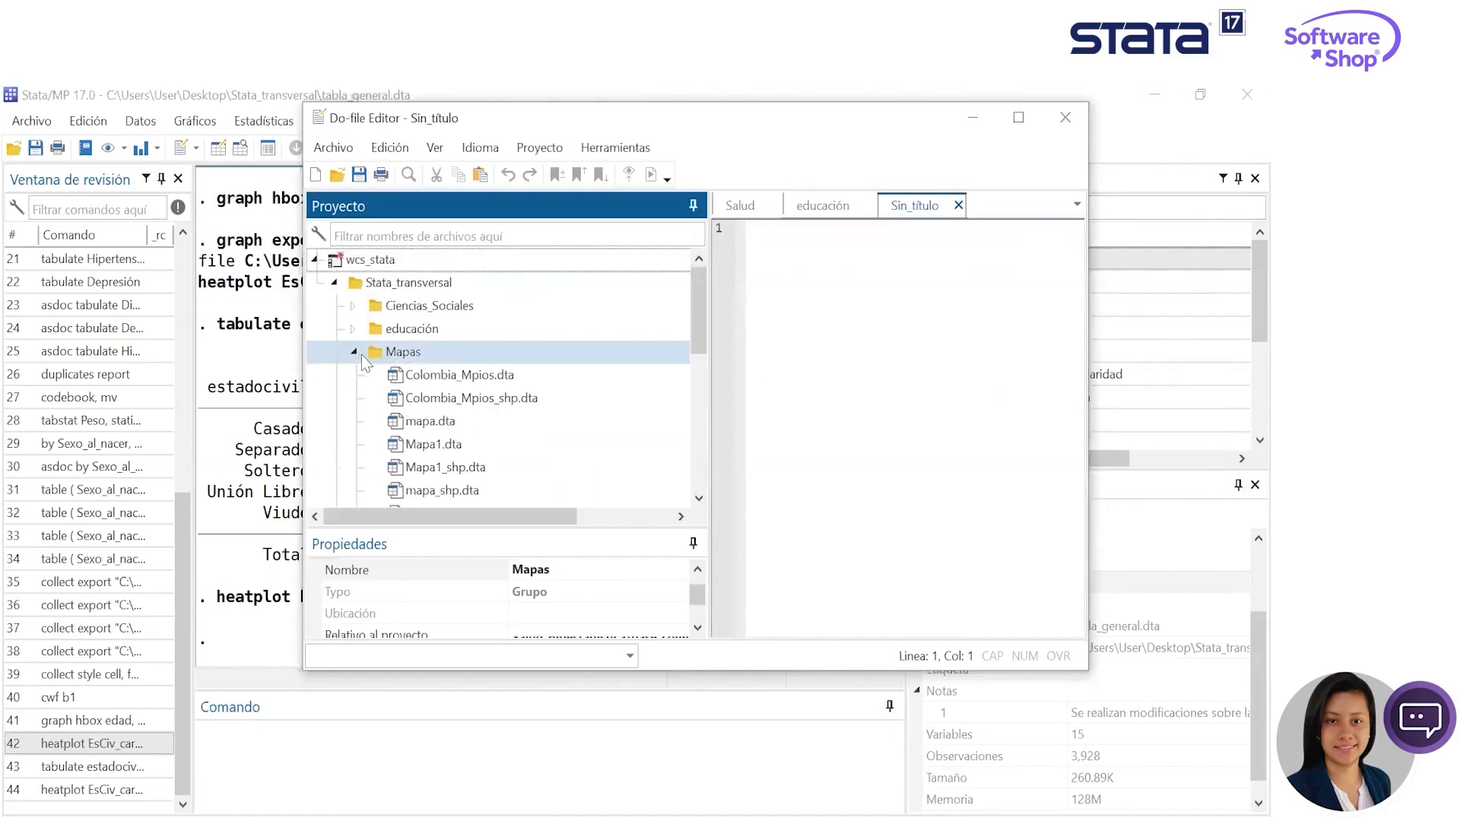
pyautogui.click(353, 351)
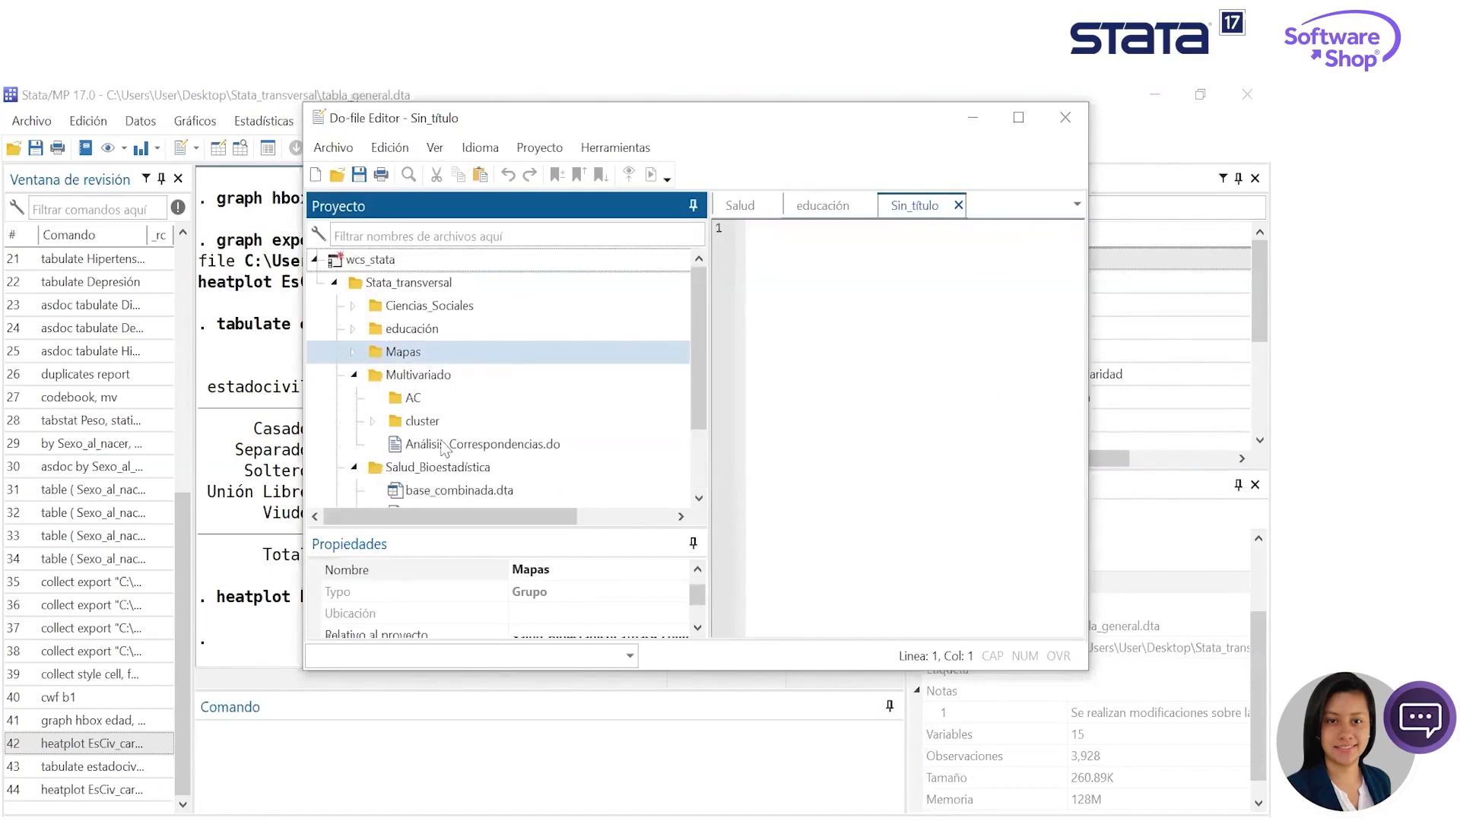
pyautogui.click(422, 401)
pyautogui.click(466, 449)
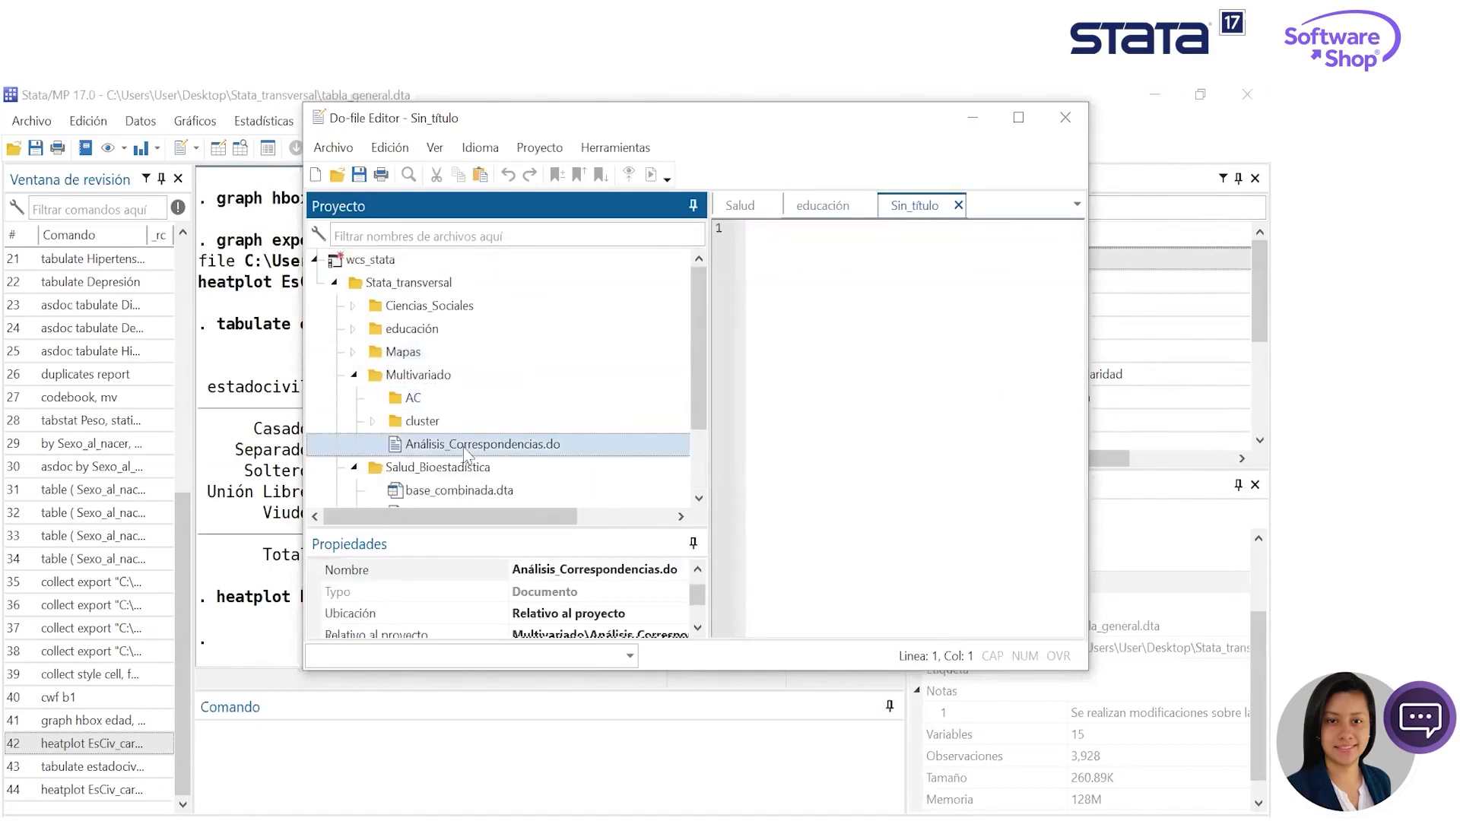
pyautogui.click(466, 447)
pyautogui.click(575, 382)
pyautogui.doubleClick(498, 444)
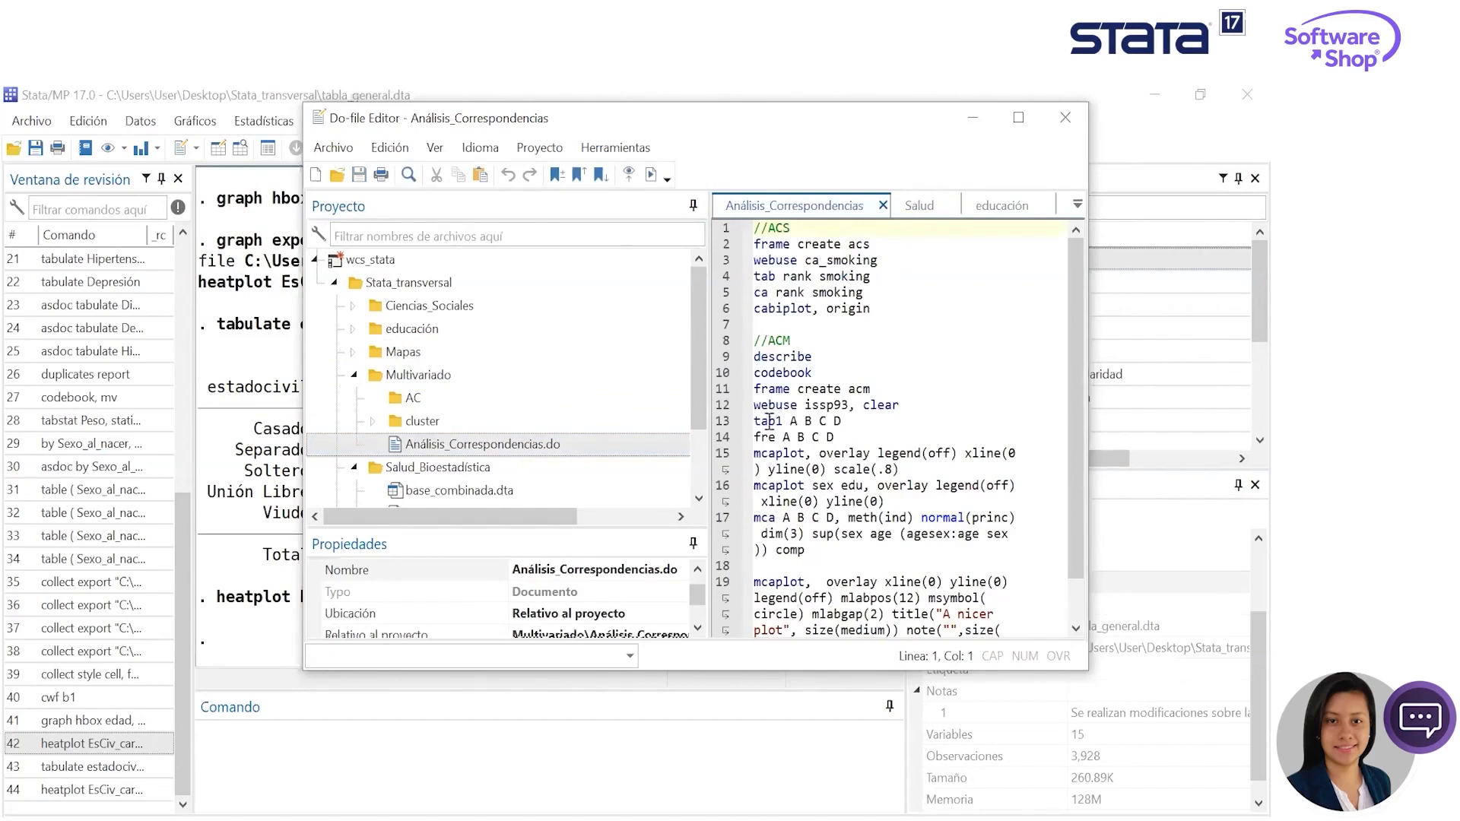
# - Execute only the line frame create acs from the Análisis_Correspondencias do-file
pyautogui.moveTo(734, 114); pyautogui.dragTo(658, 145)
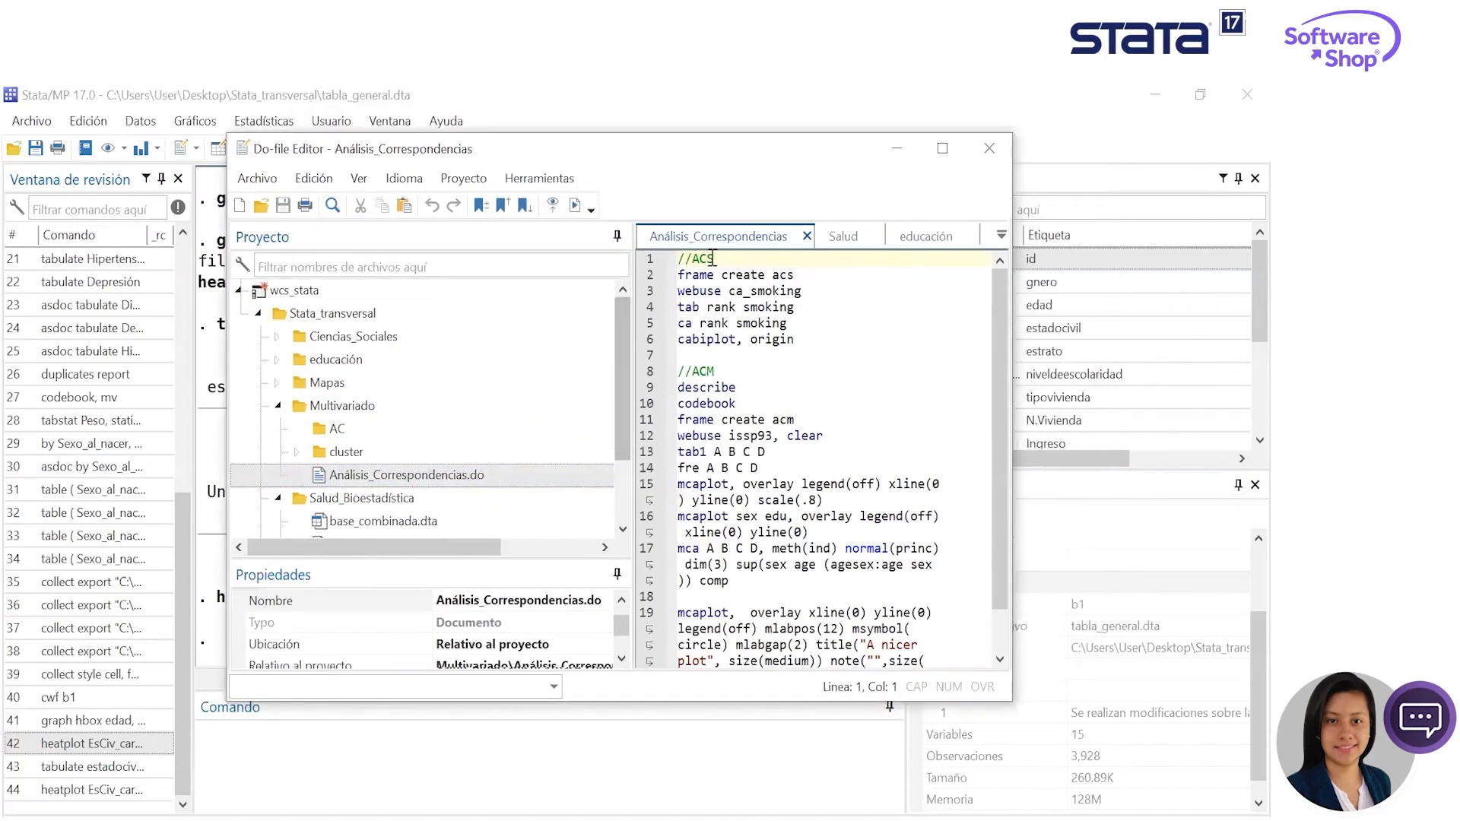
pyautogui.moveTo(820, 276); pyautogui.dragTo(675, 275)
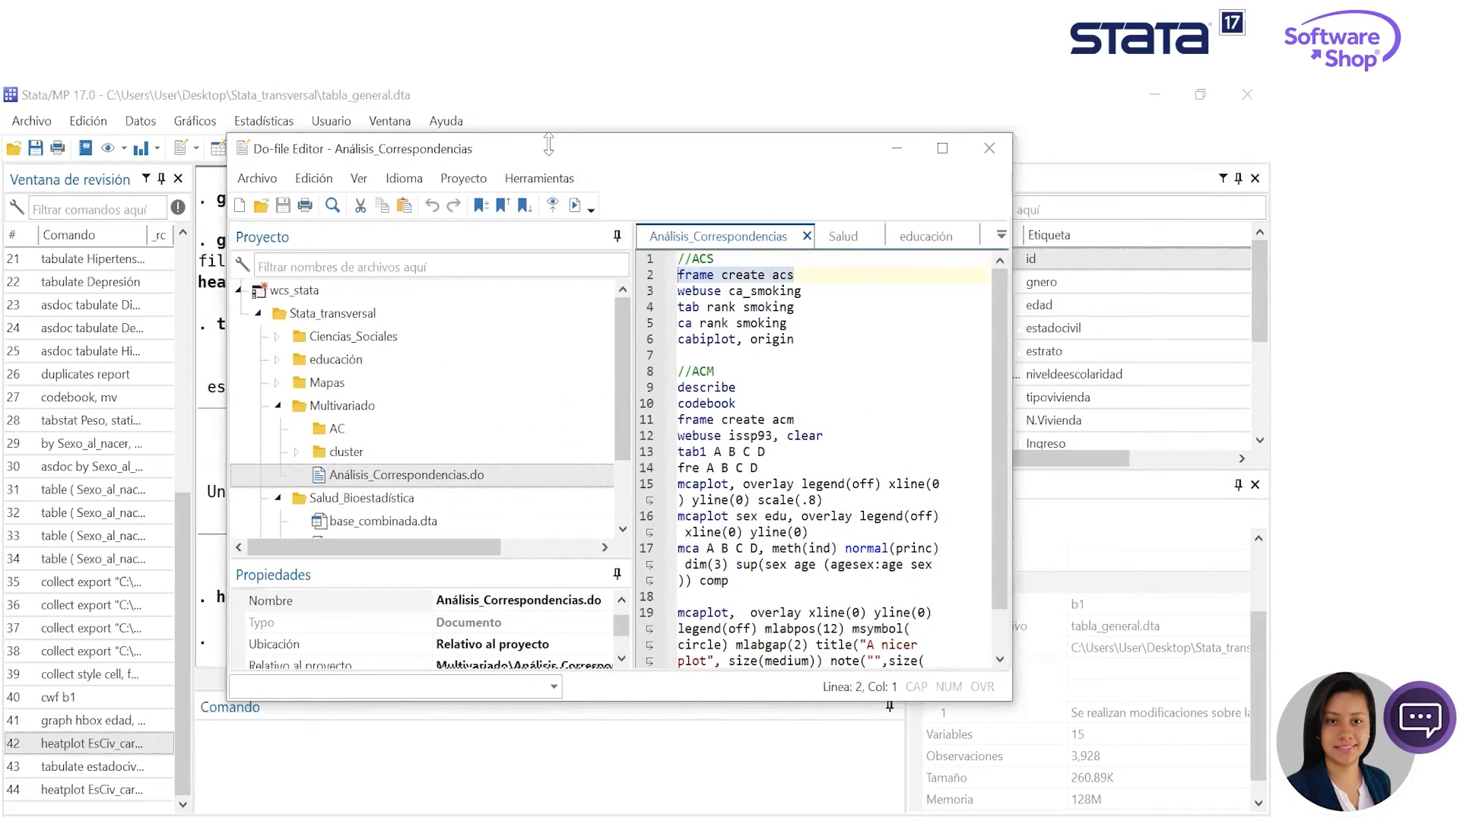
pyautogui.moveTo(548, 143); pyautogui.dragTo(469, 251)
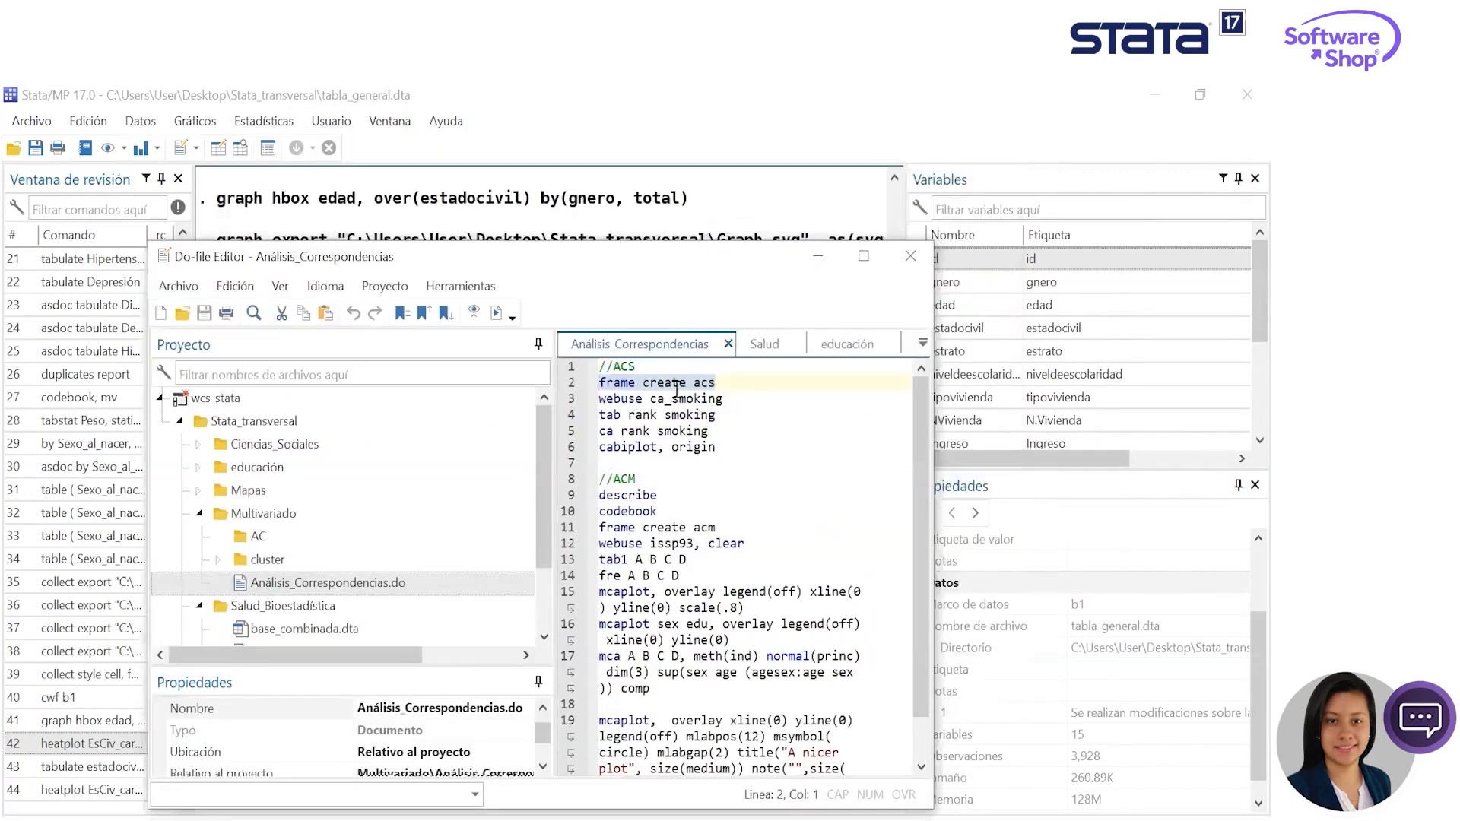
pyautogui.click(498, 314)
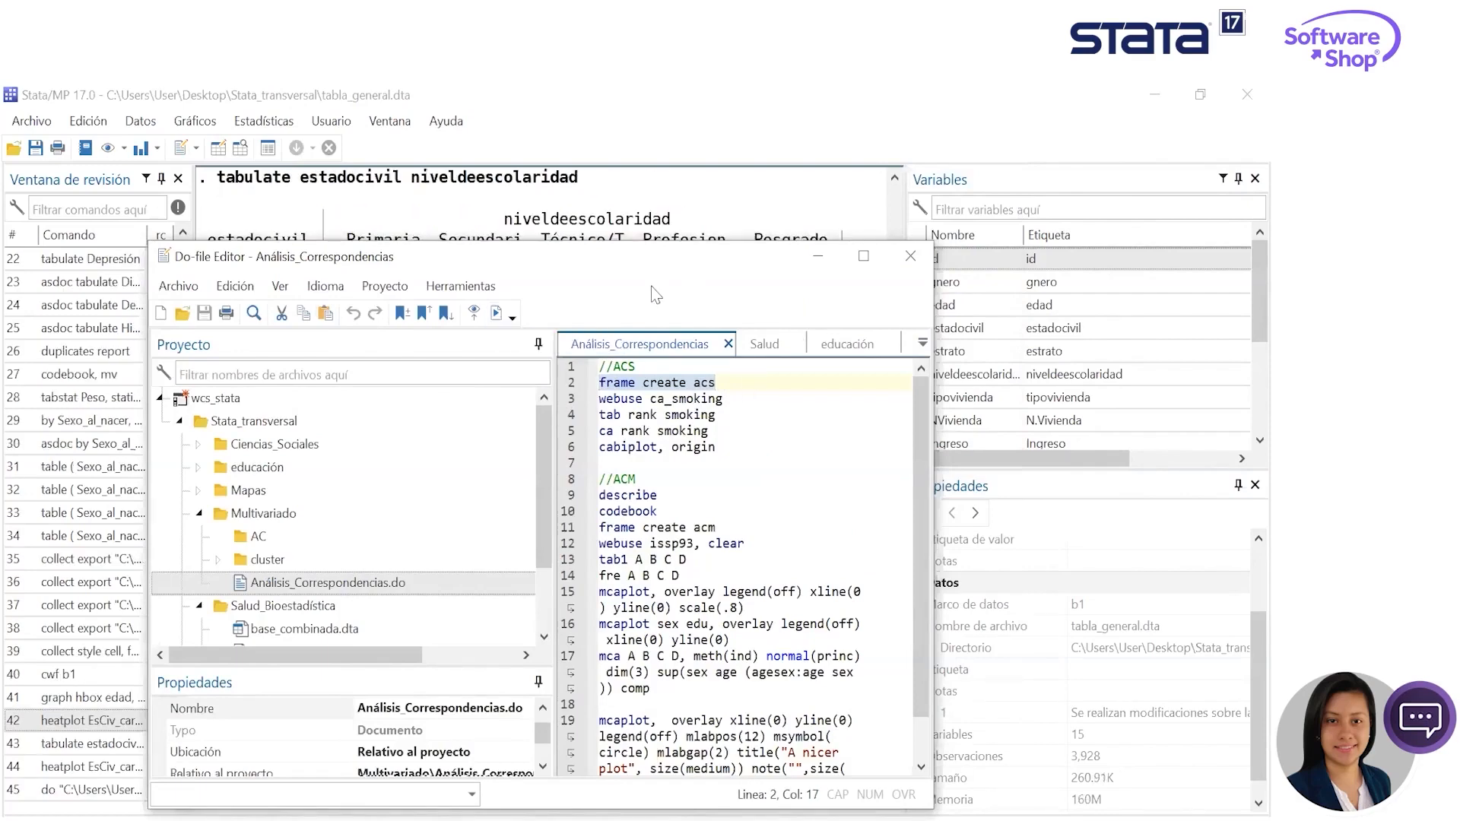
# - Reposition the Do-file Editor and execute only the line frame create acm from Análisis_Correspondencias
pyautogui.moveTo(655, 256); pyautogui.dragTo(744, 149)
pyautogui.moveTo(807, 420); pyautogui.dragTo(648, 427)
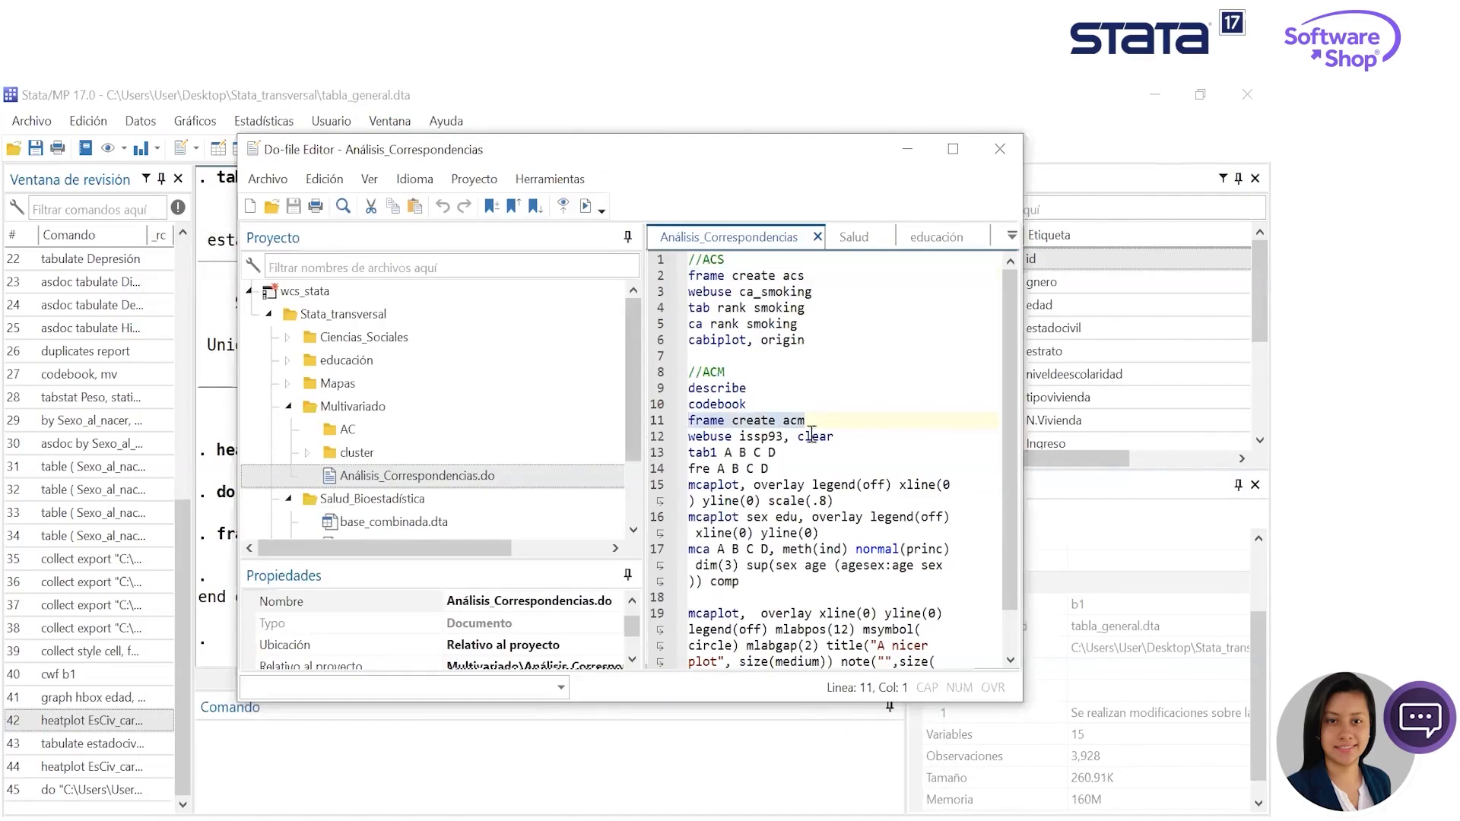
pyautogui.click(583, 207)
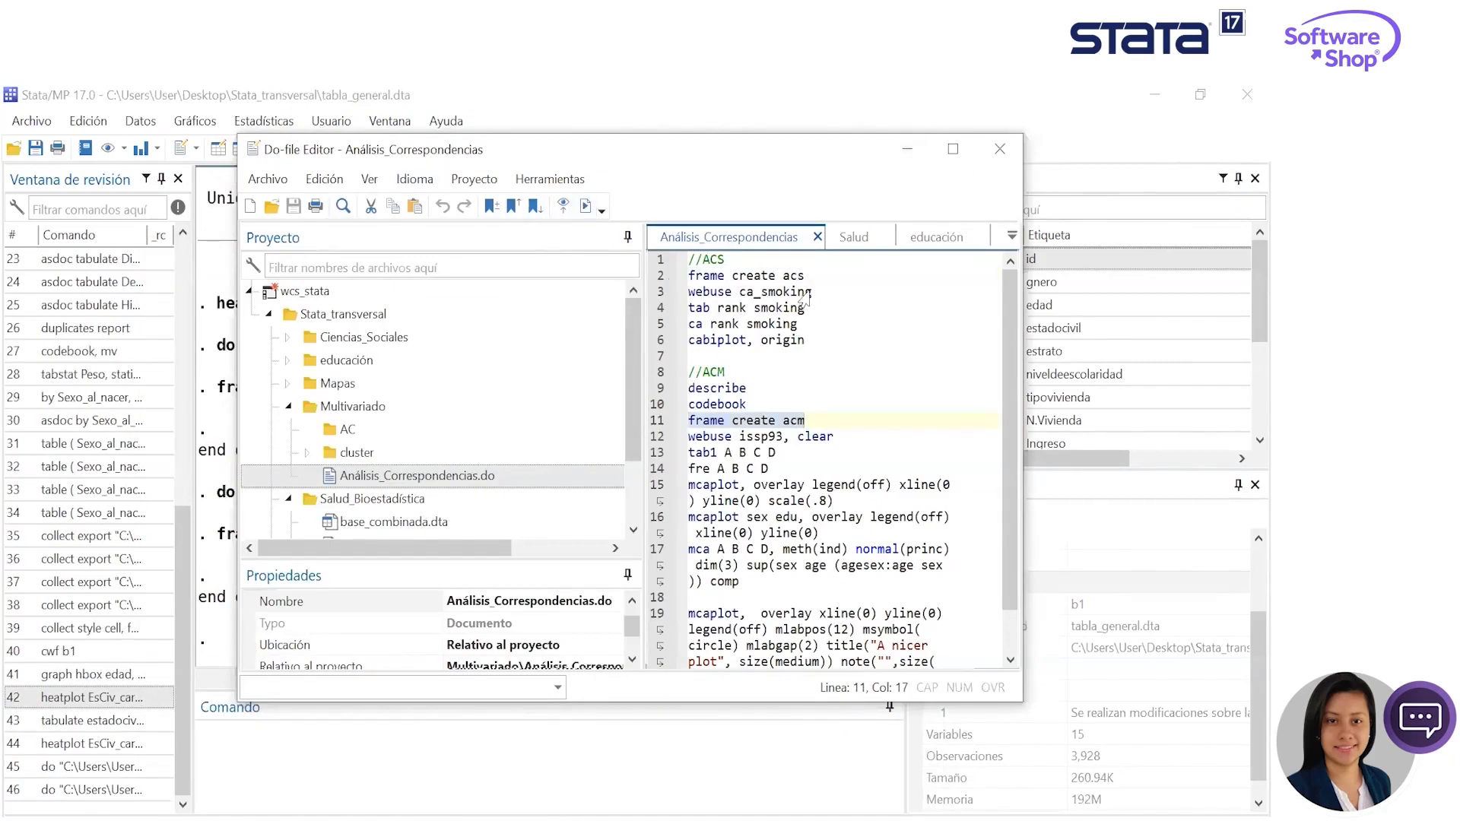
# - Try to execute only the line webuse ca_smoking from the ACS section of the do-file
pyautogui.moveTo(807, 293); pyautogui.dragTo(685, 296)
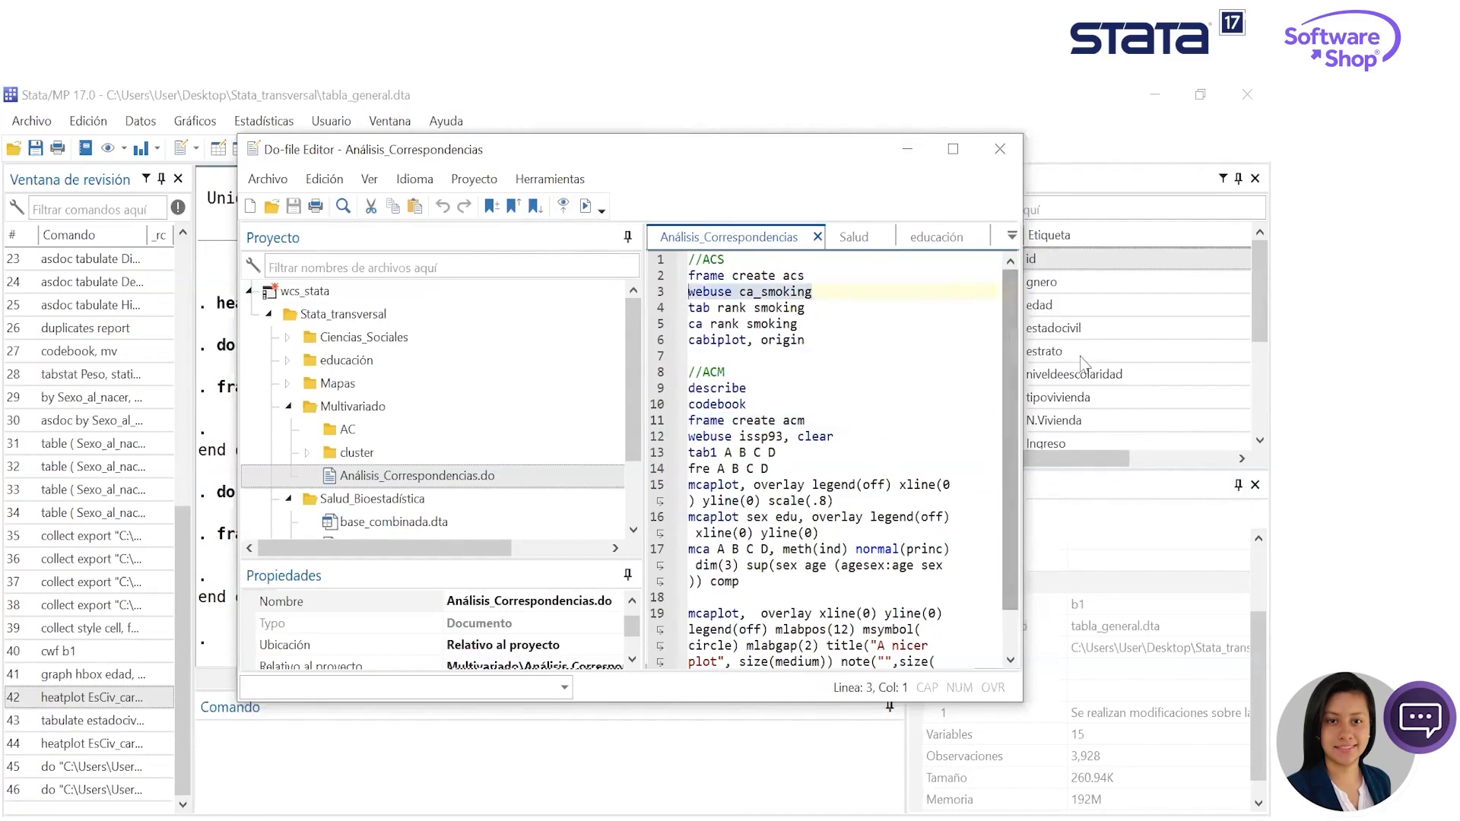
pyautogui.hotkey('ctrl', 'd')
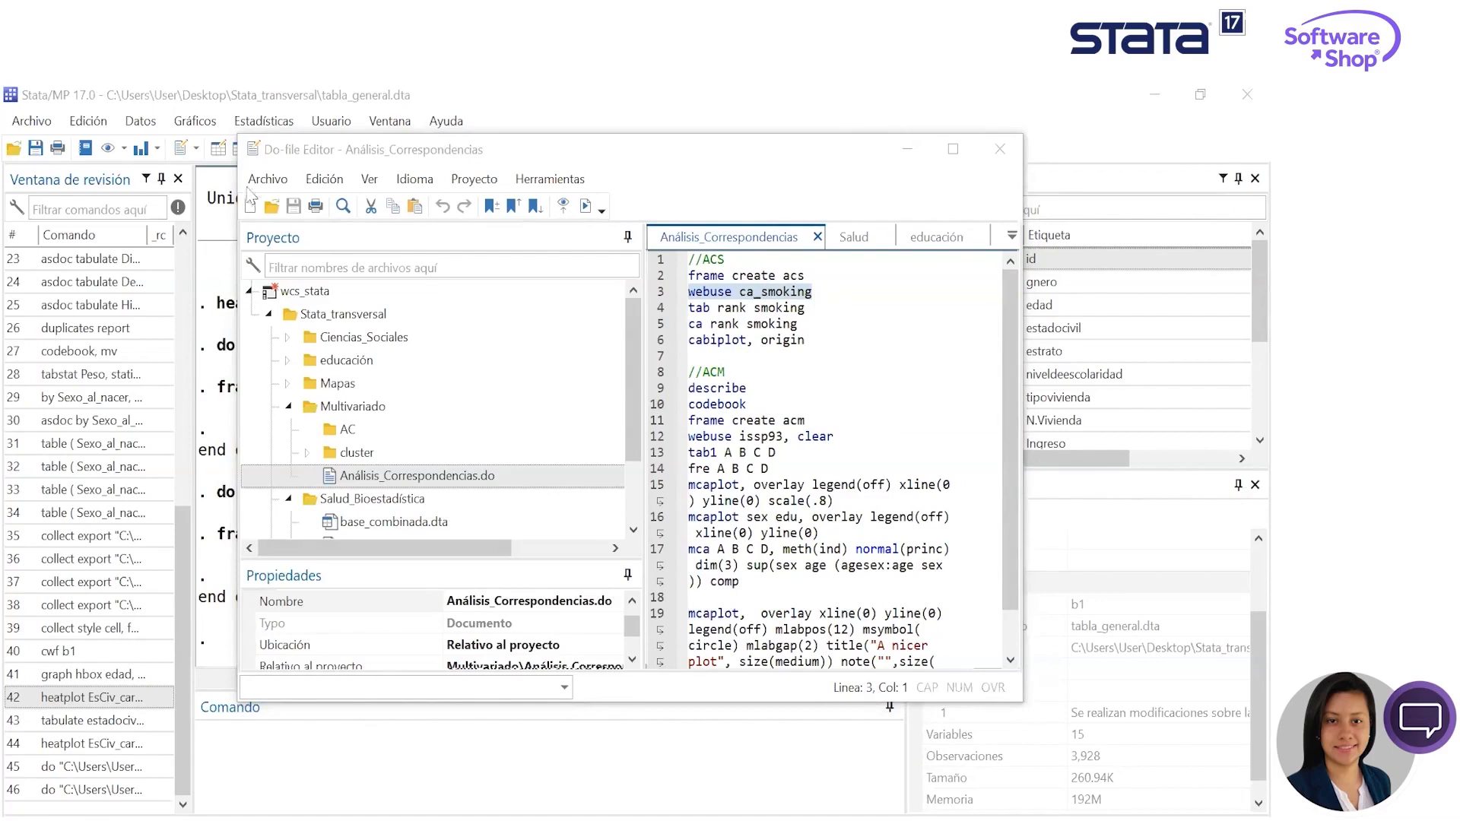
pyautogui.click(586, 213)
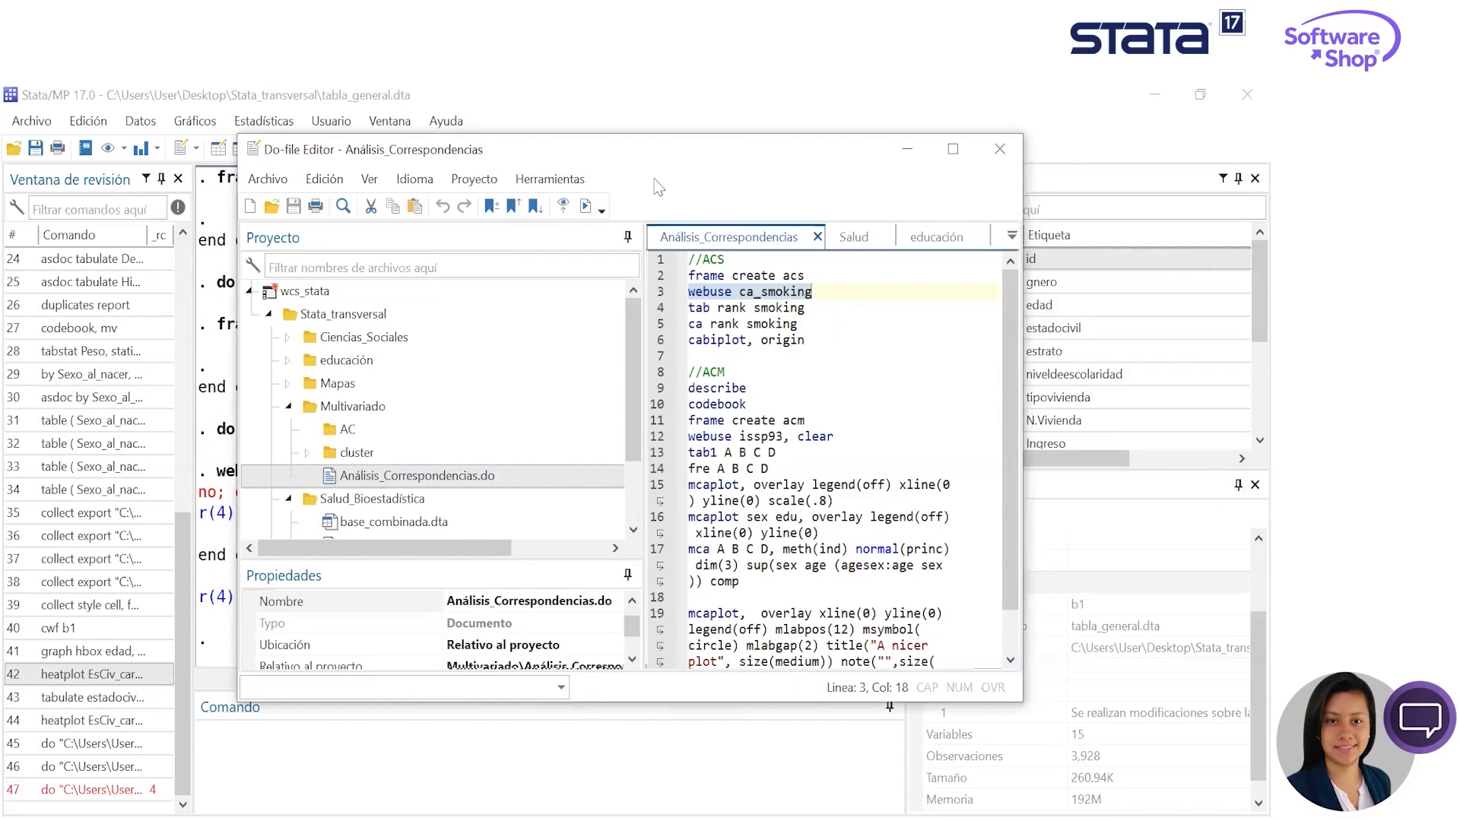
# - Try to execute the line frame create acm from the ACM section once more
pyautogui.press('Up')
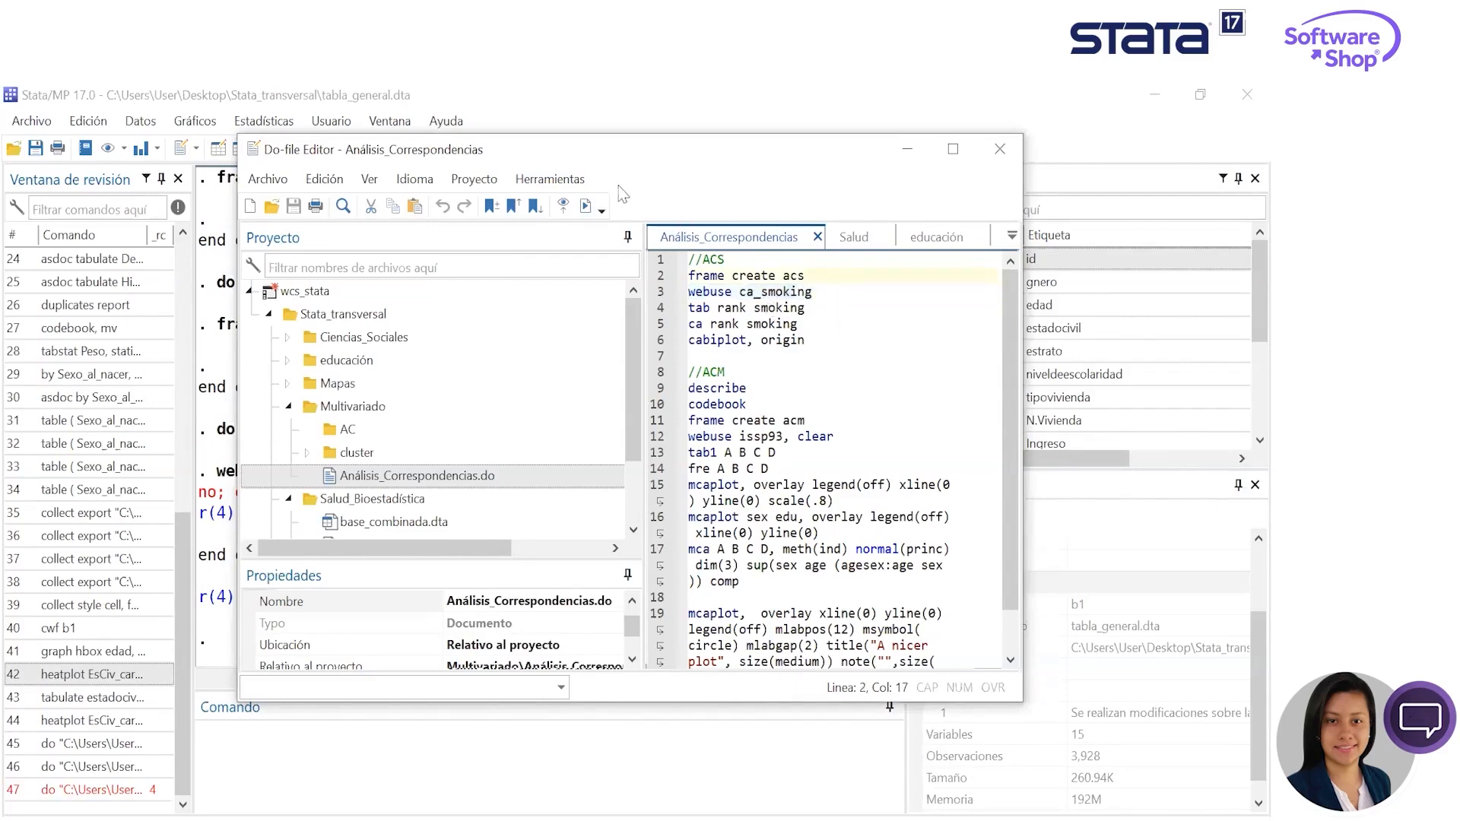
pyautogui.moveTo(804, 420); pyautogui.dragTo(665, 427)
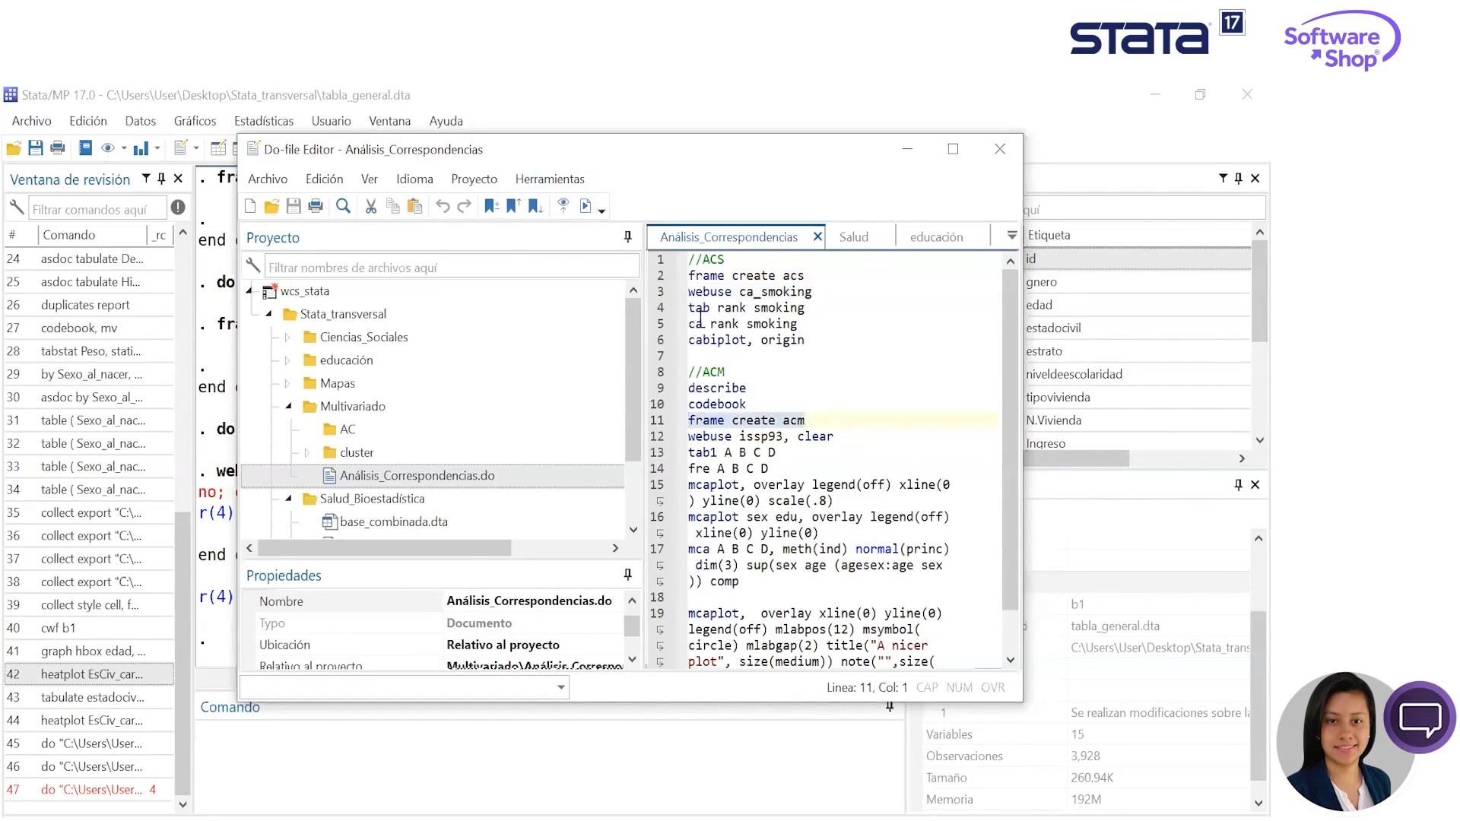
pyautogui.click(584, 208)
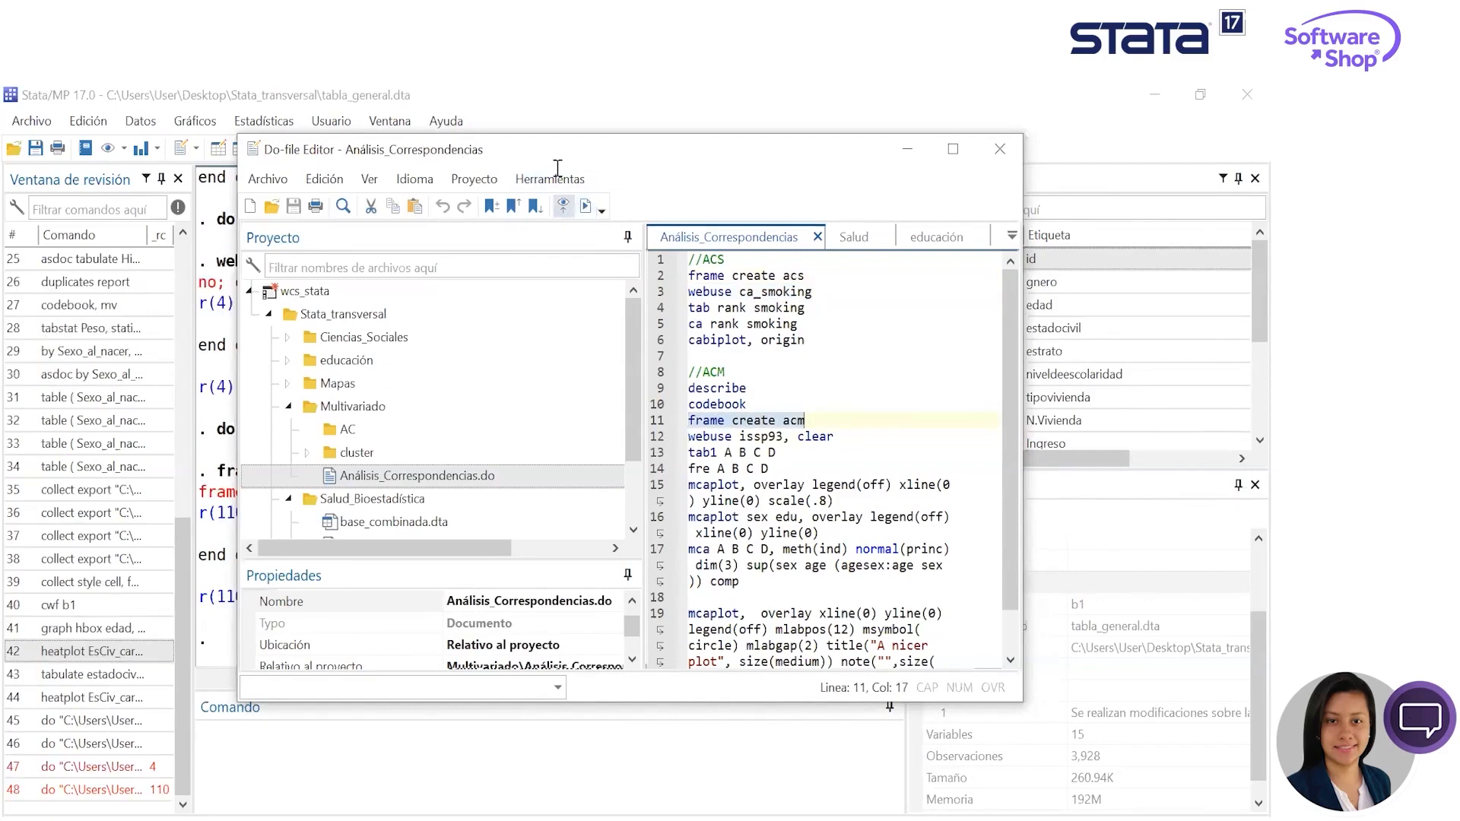
# - Load the ISSP example data by executing only the line webuse issp93, clear, and minimize the Do-file Editor
pyautogui.moveTo(834, 437); pyautogui.dragTo(688, 436)
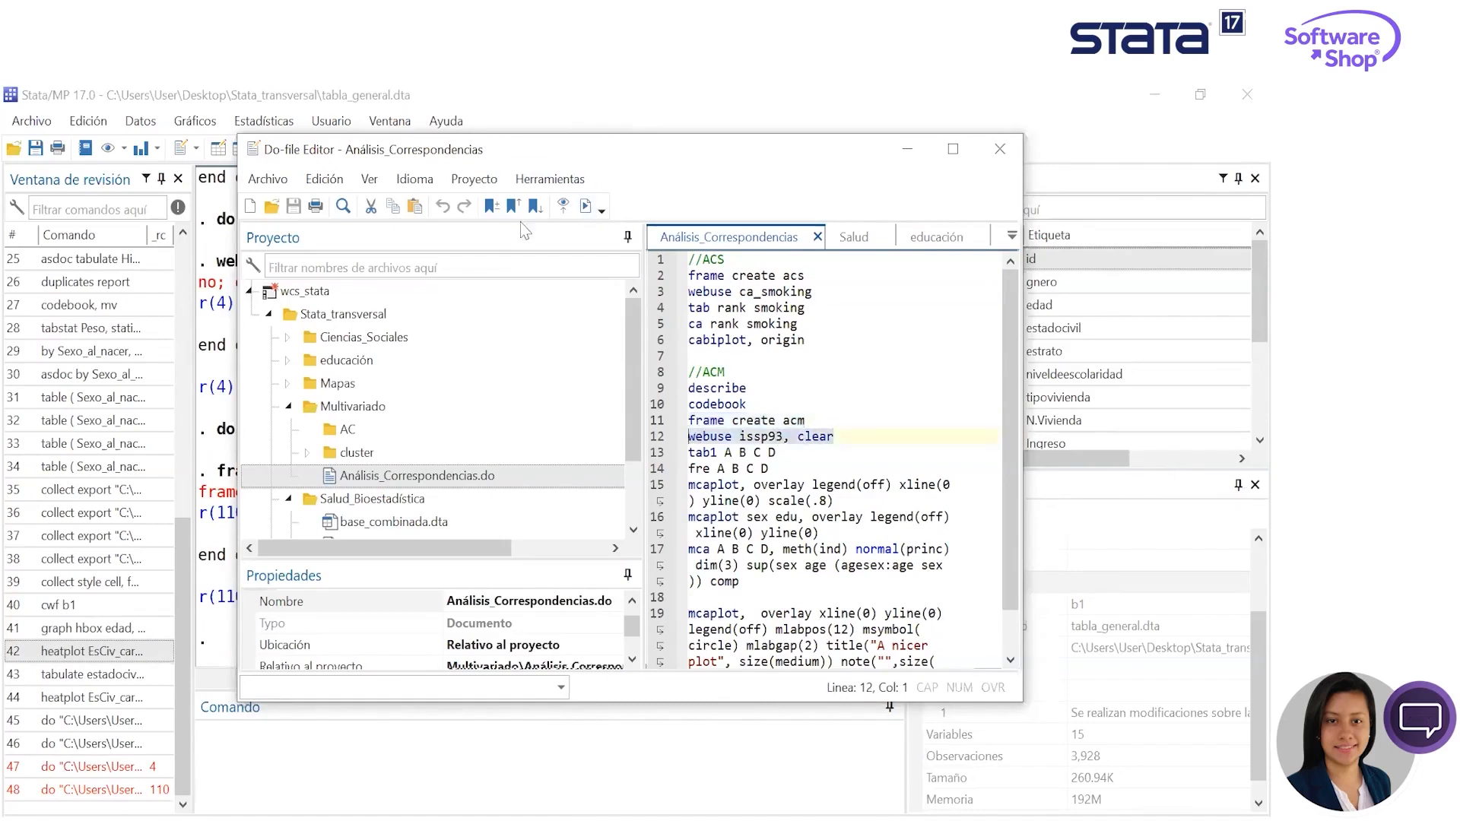
pyautogui.click(588, 211)
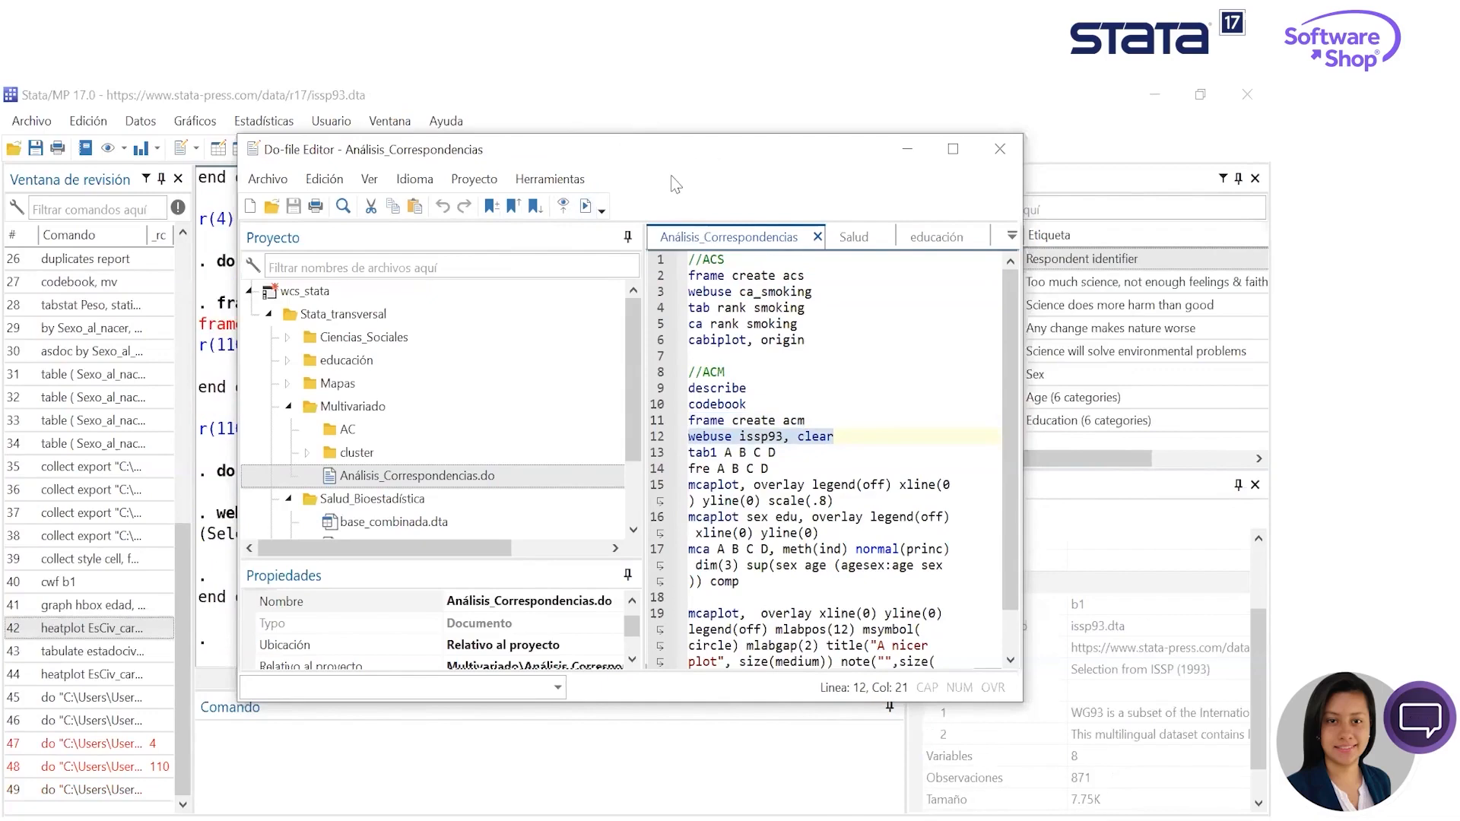
pyautogui.click(907, 149)
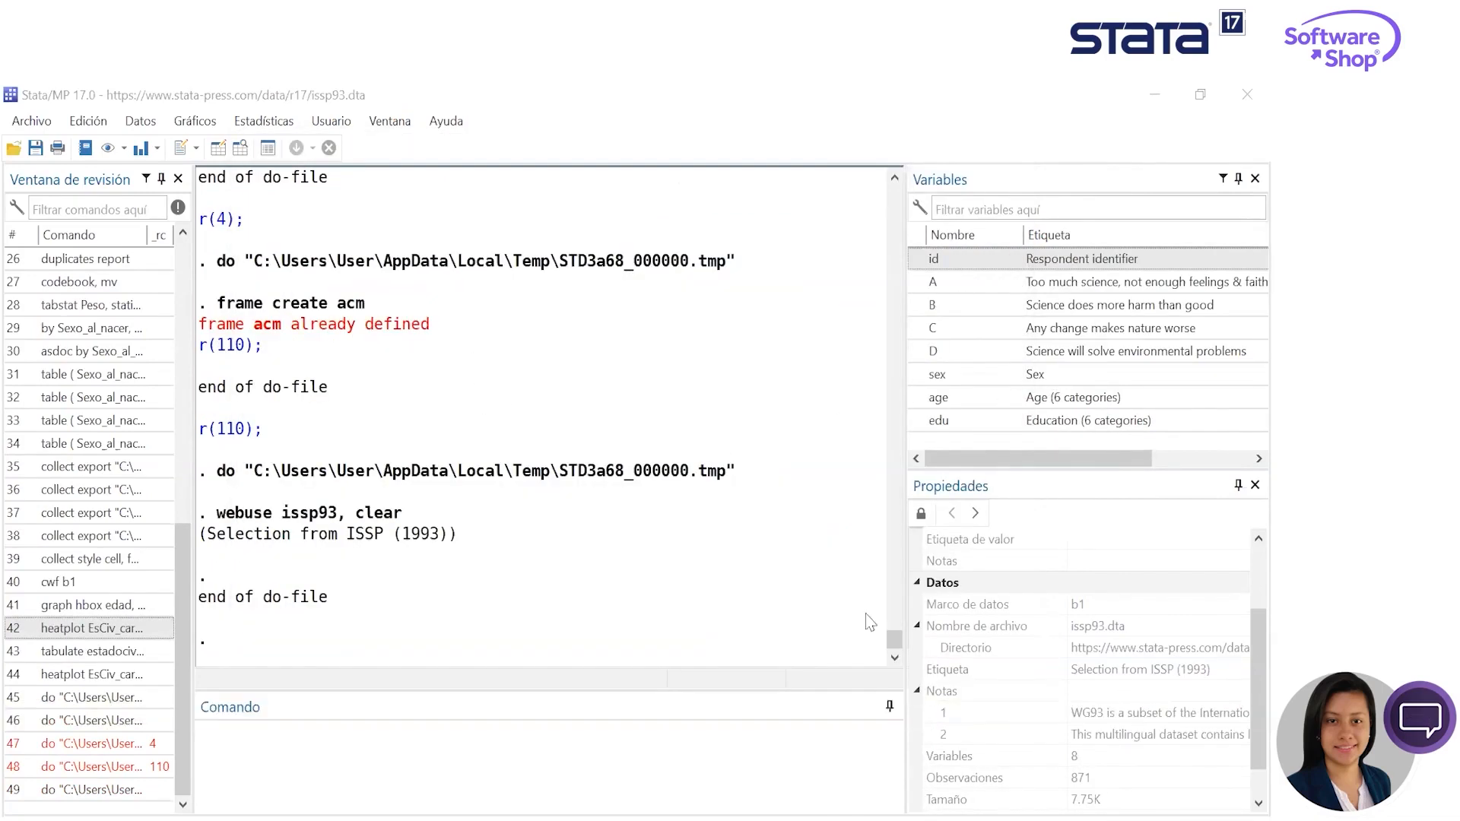
# - Widen the Variables and Properties panes and move the restored Do-file Editor off to the other monitor
pyautogui.moveTo(905, 620); pyautogui.dragTo(695, 620)
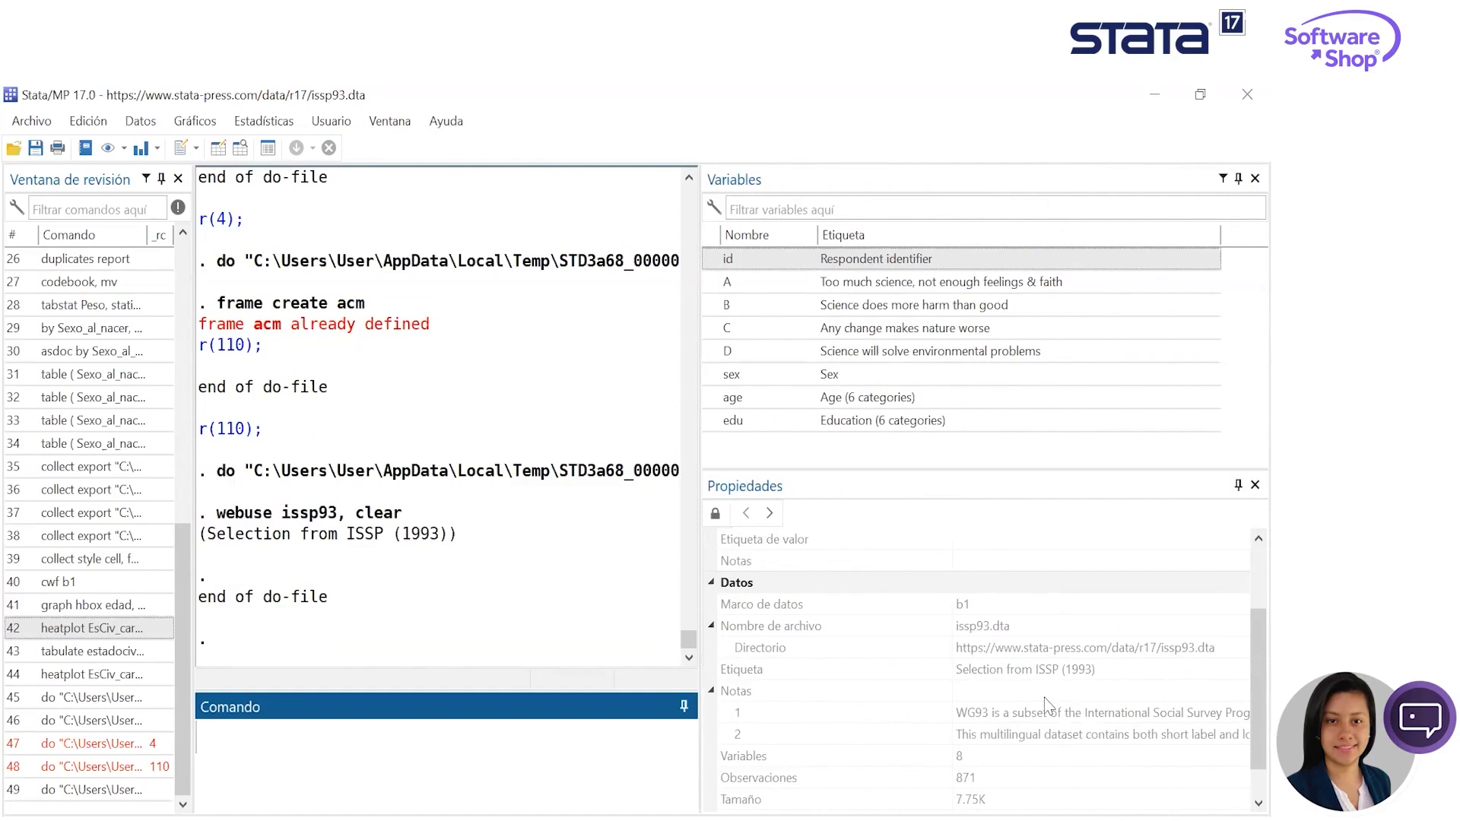
pyautogui.hotkey('alt', 'Tab')
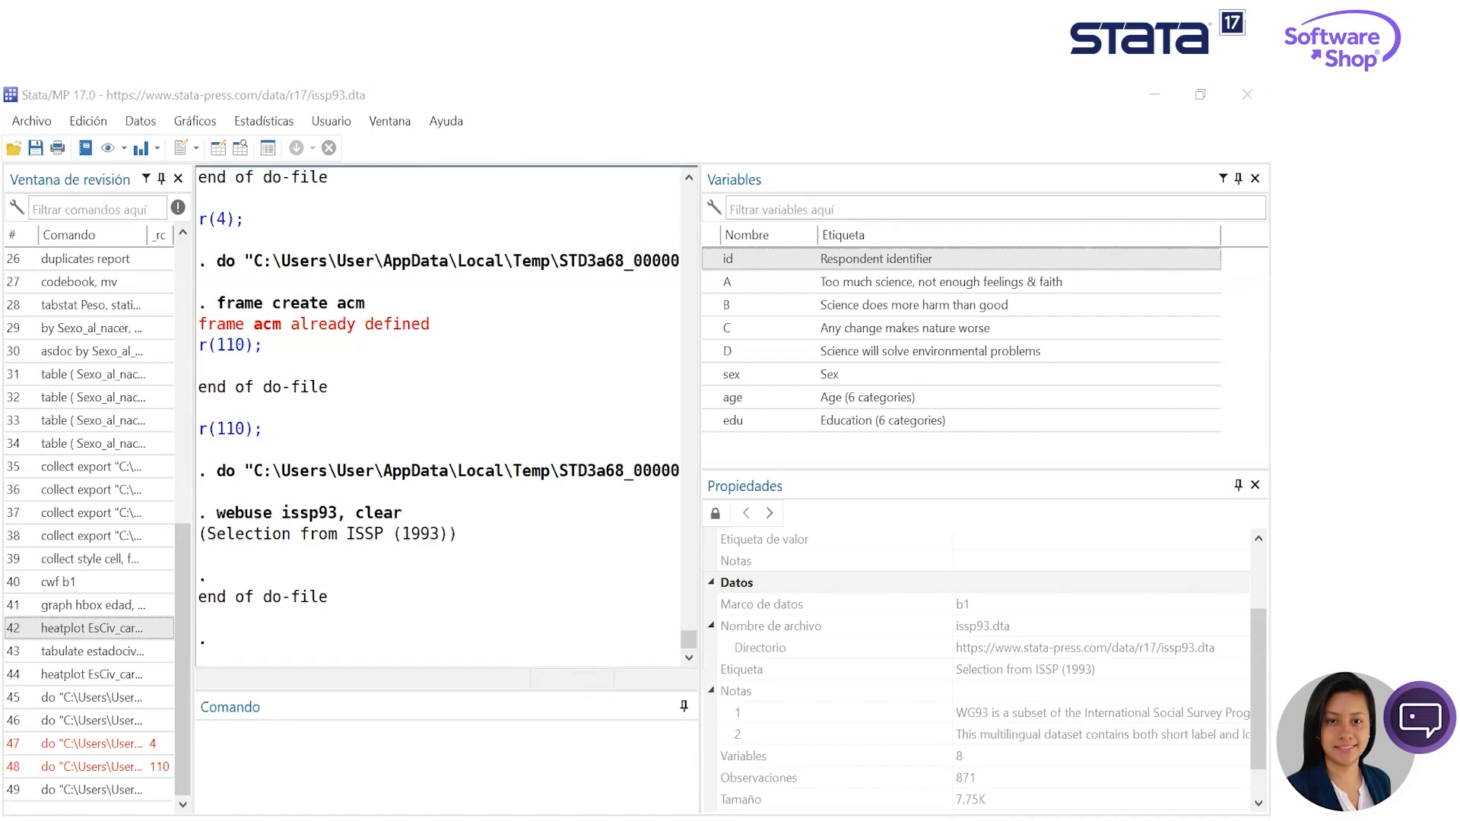
pyautogui.hotkey('alt', 'Tab')
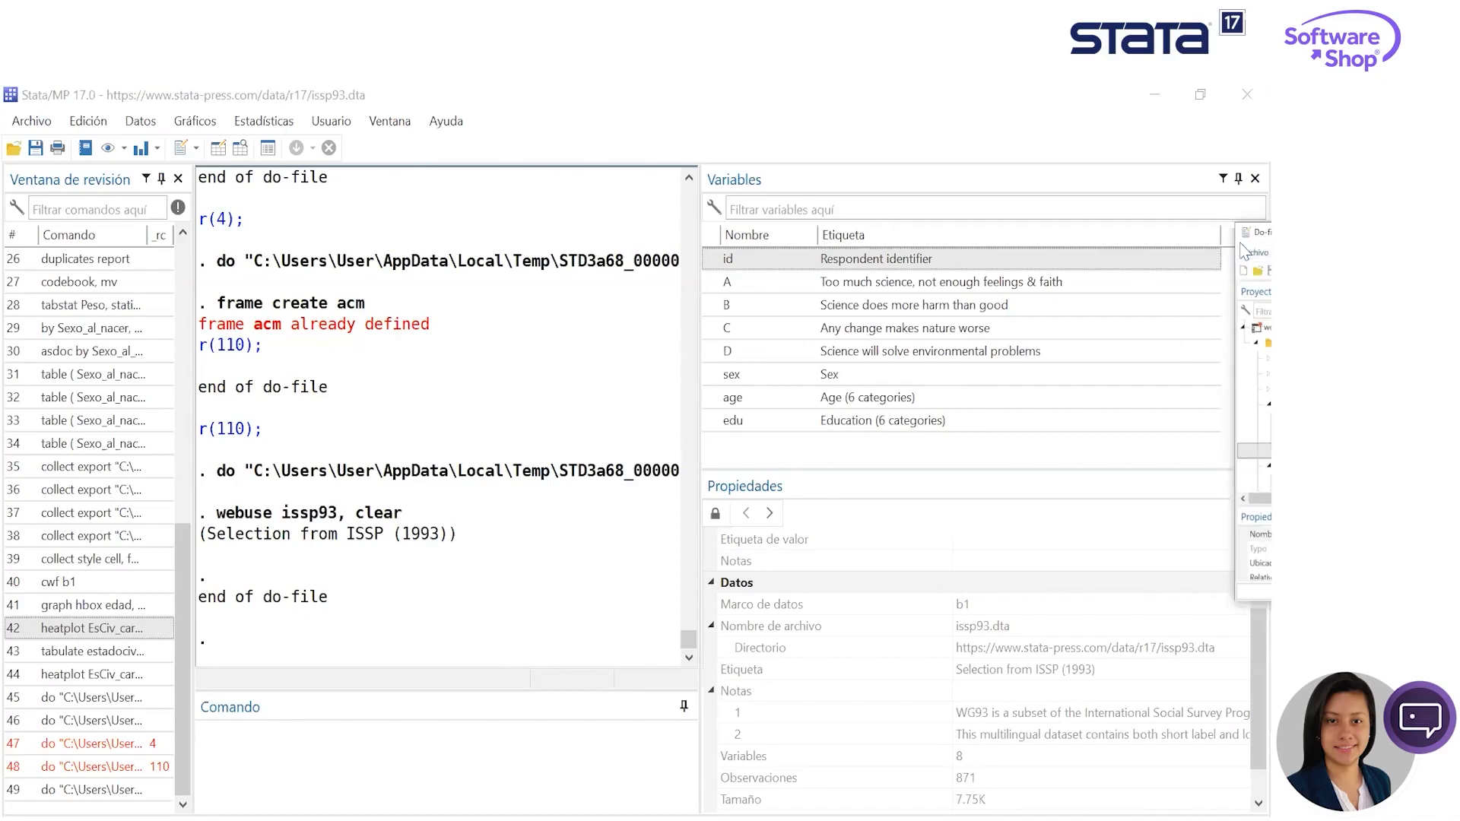
pyautogui.press('super+shift+Left')
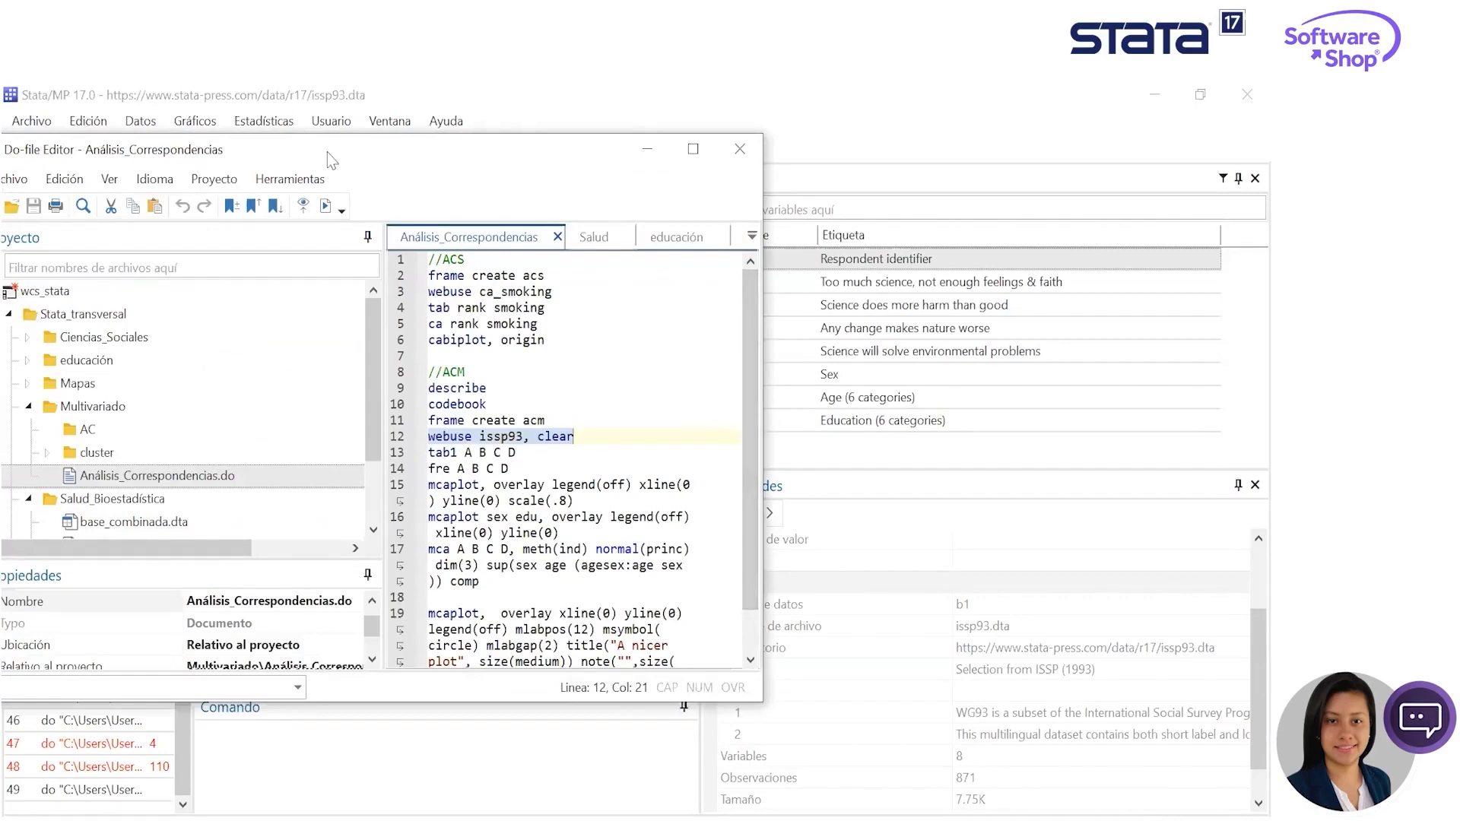
pyautogui.press('super+shift+Right')
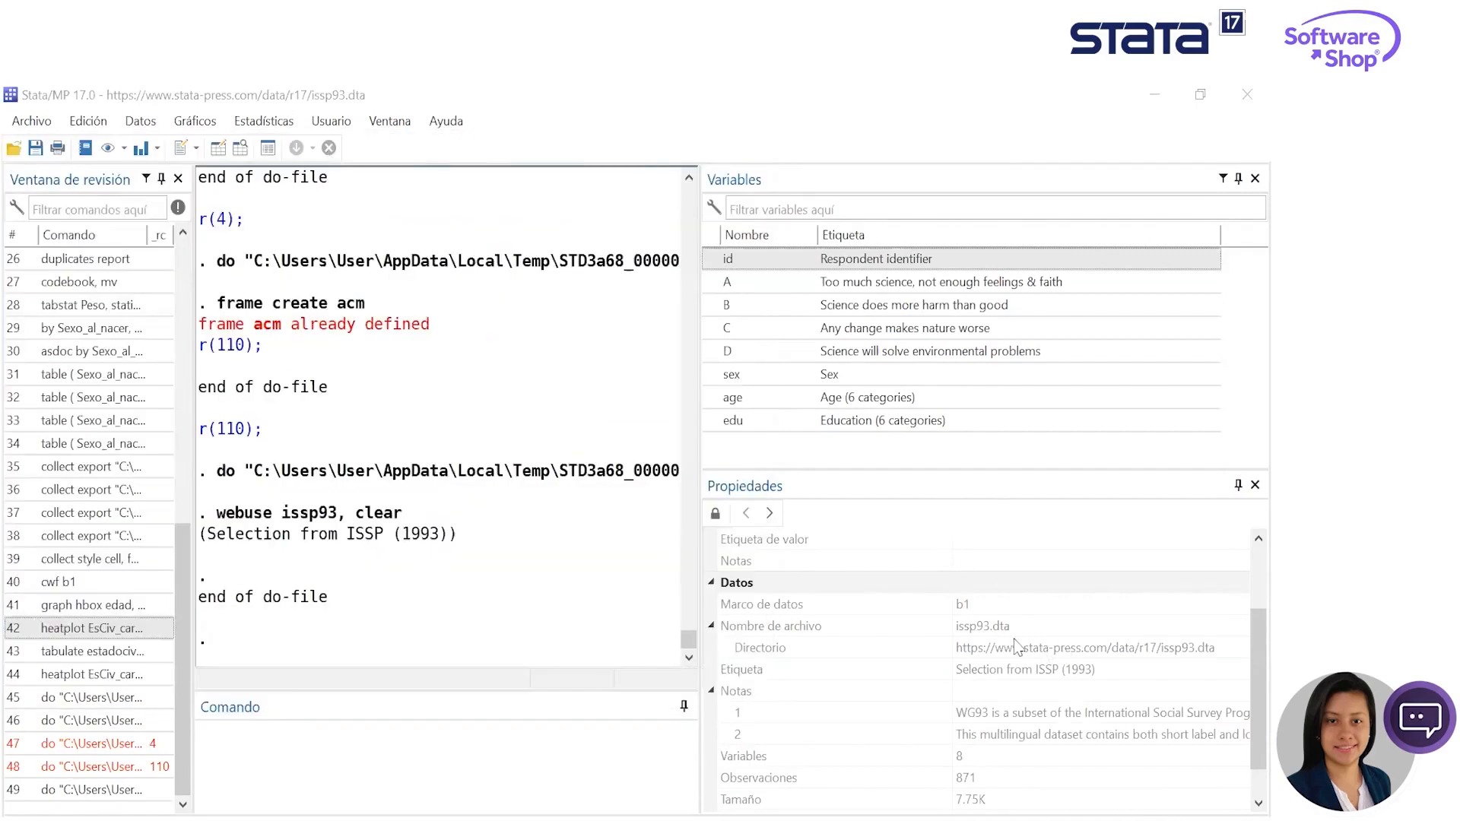
# - Unlock the issp93 dataset properties for editing and give the results area more width
pyautogui.scroll(-1, 1061, 719)
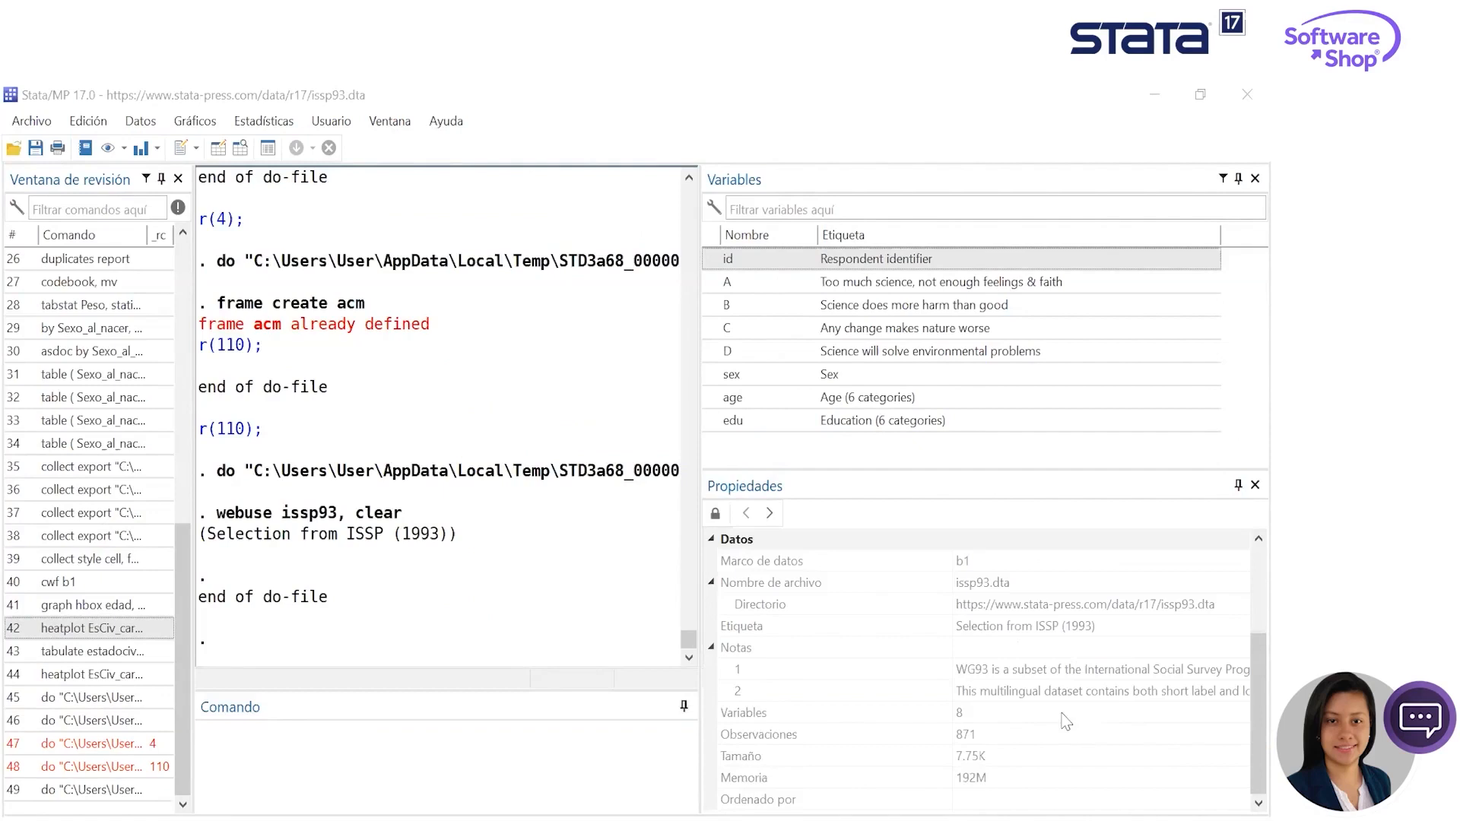
pyautogui.click(732, 530)
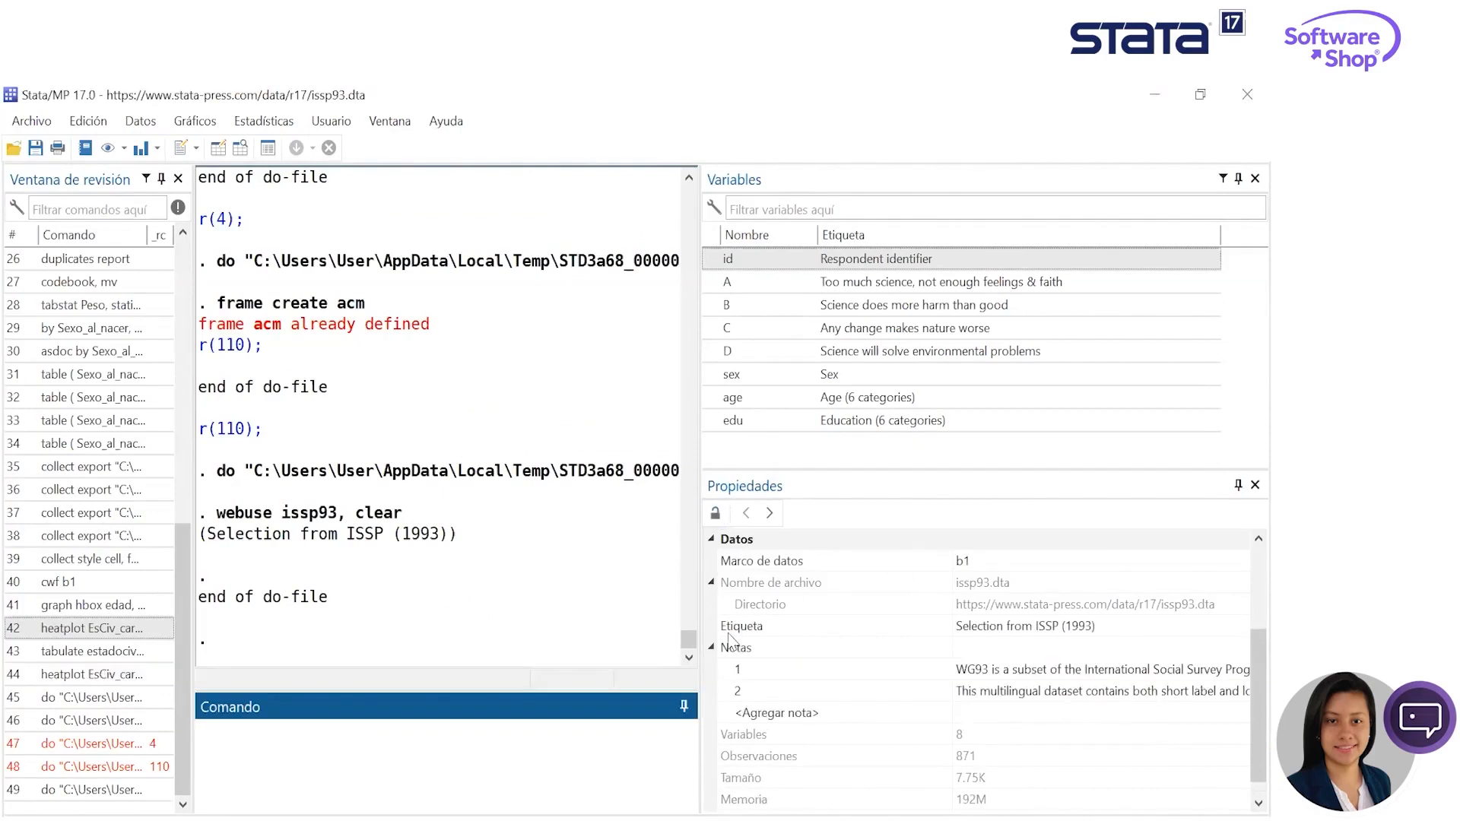
pyautogui.moveTo(702, 626); pyautogui.dragTo(877, 669)
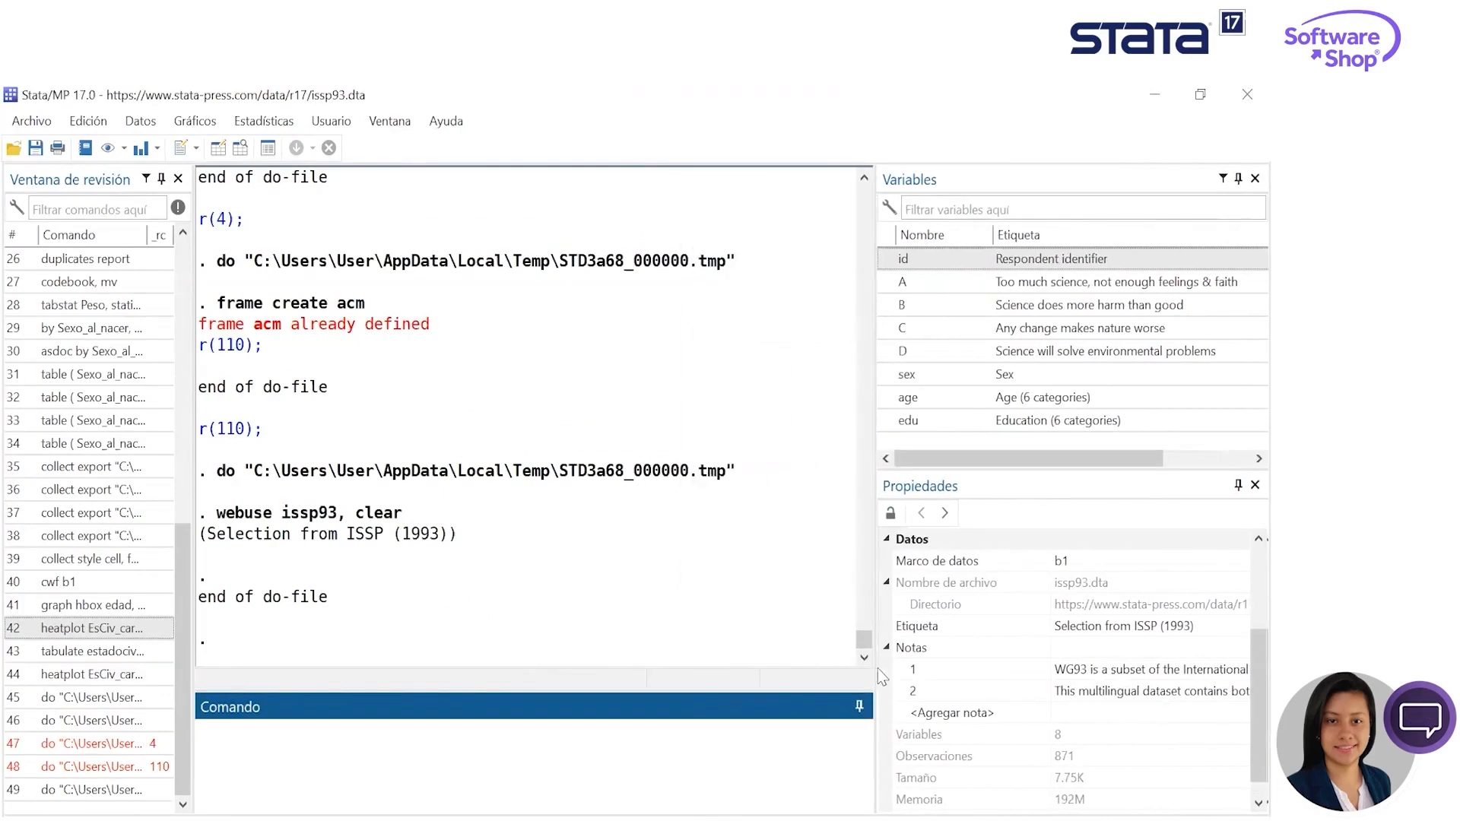
# - Open the notes attached to the dataset, read the text of notes 1 and 2, and close them
pyautogui.click(1233, 676)
pyautogui.click(1241, 672)
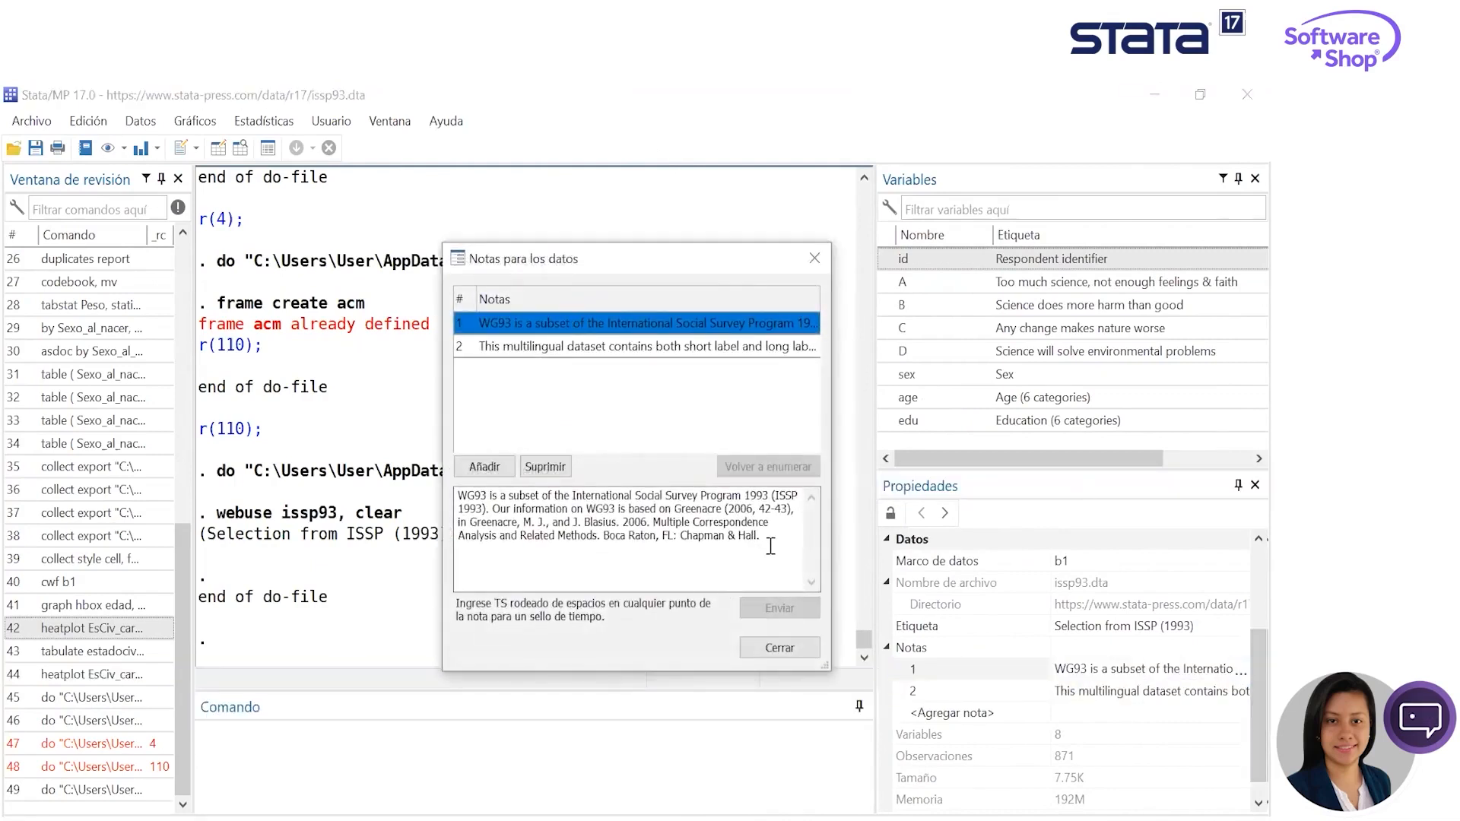
pyautogui.moveTo(770, 546); pyautogui.dragTo(418, 461)
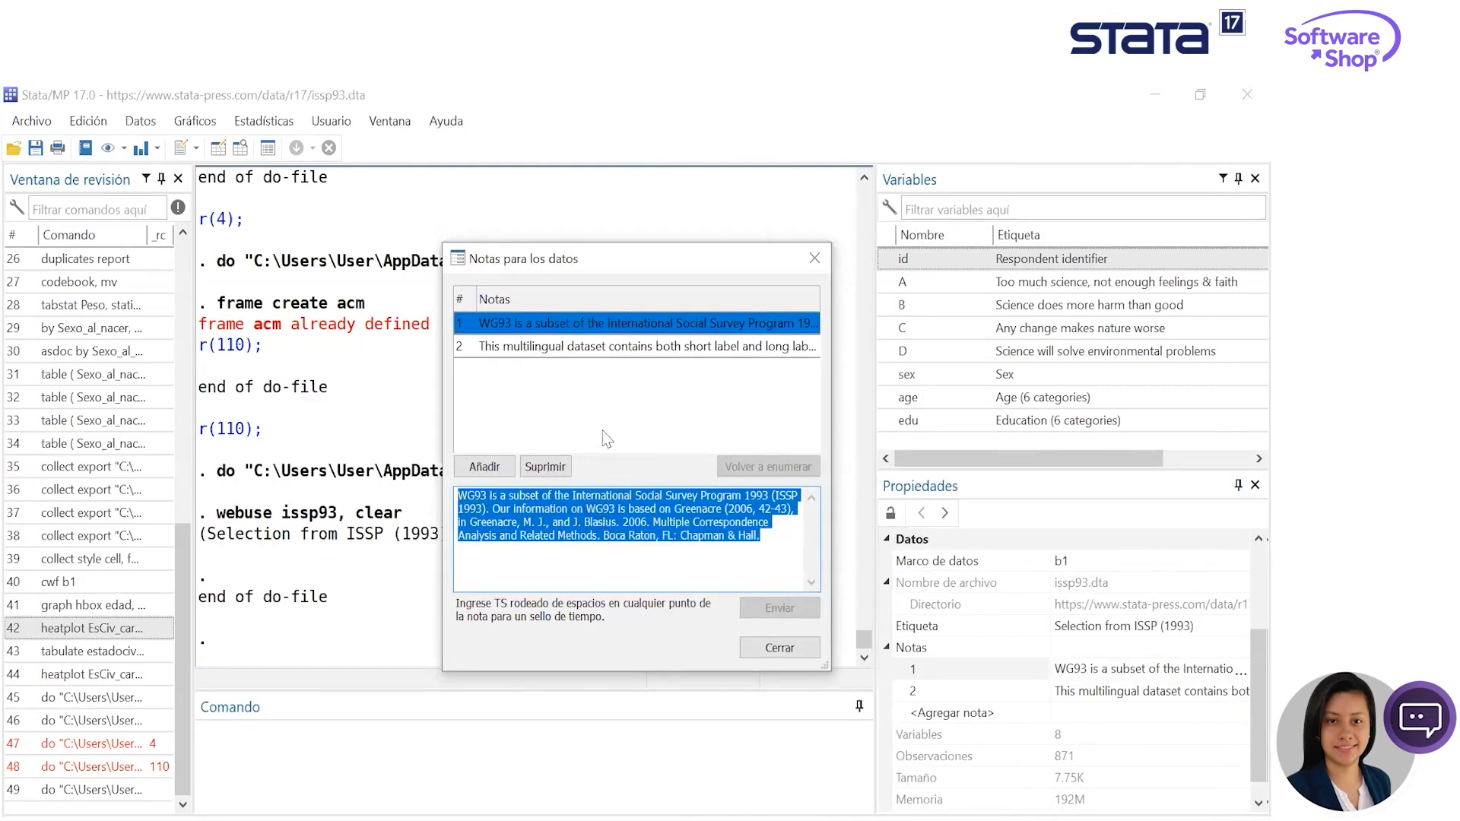
pyautogui.click(611, 348)
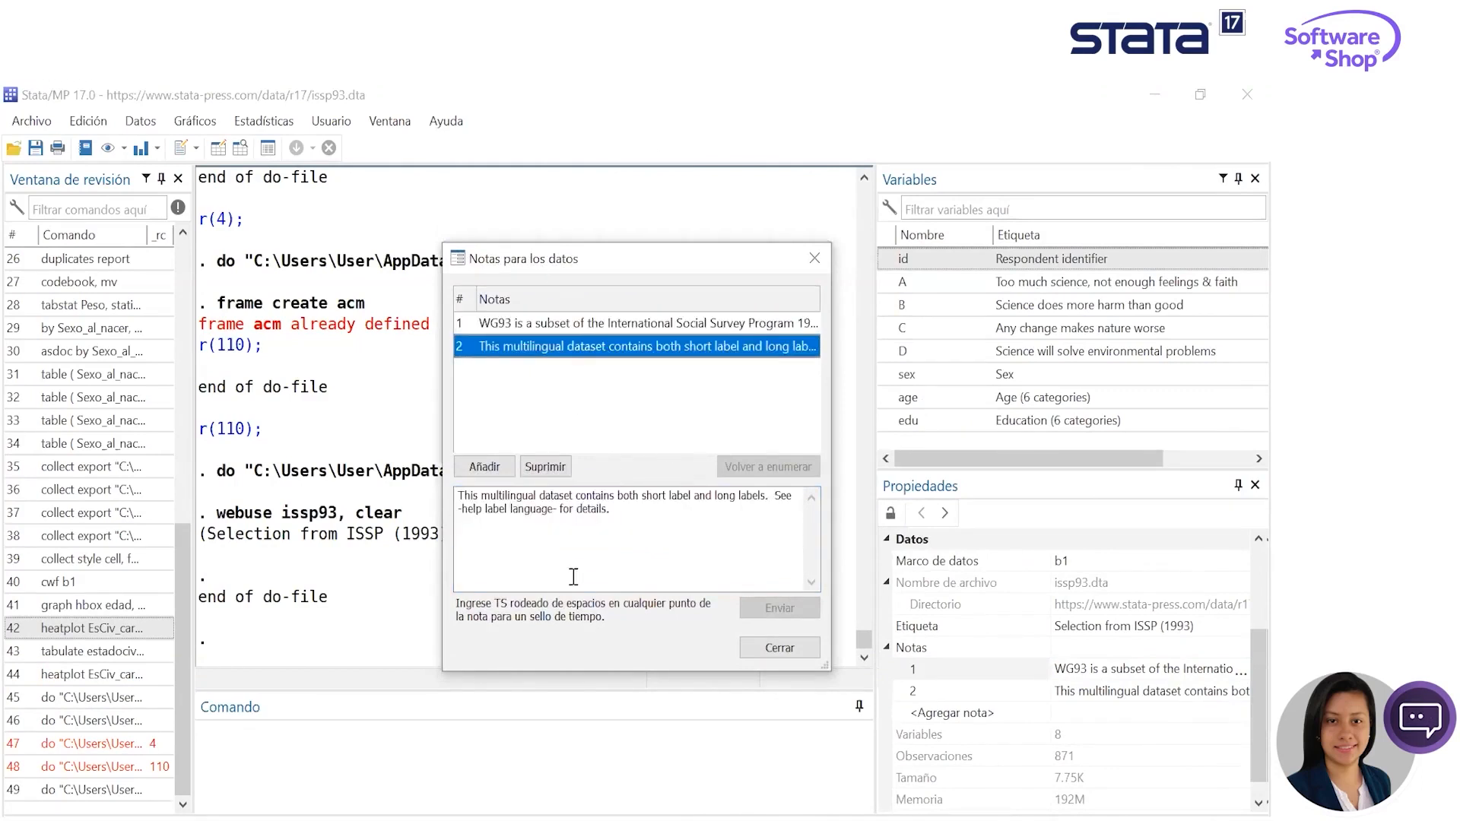
pyautogui.moveTo(610, 509); pyautogui.dragTo(436, 496)
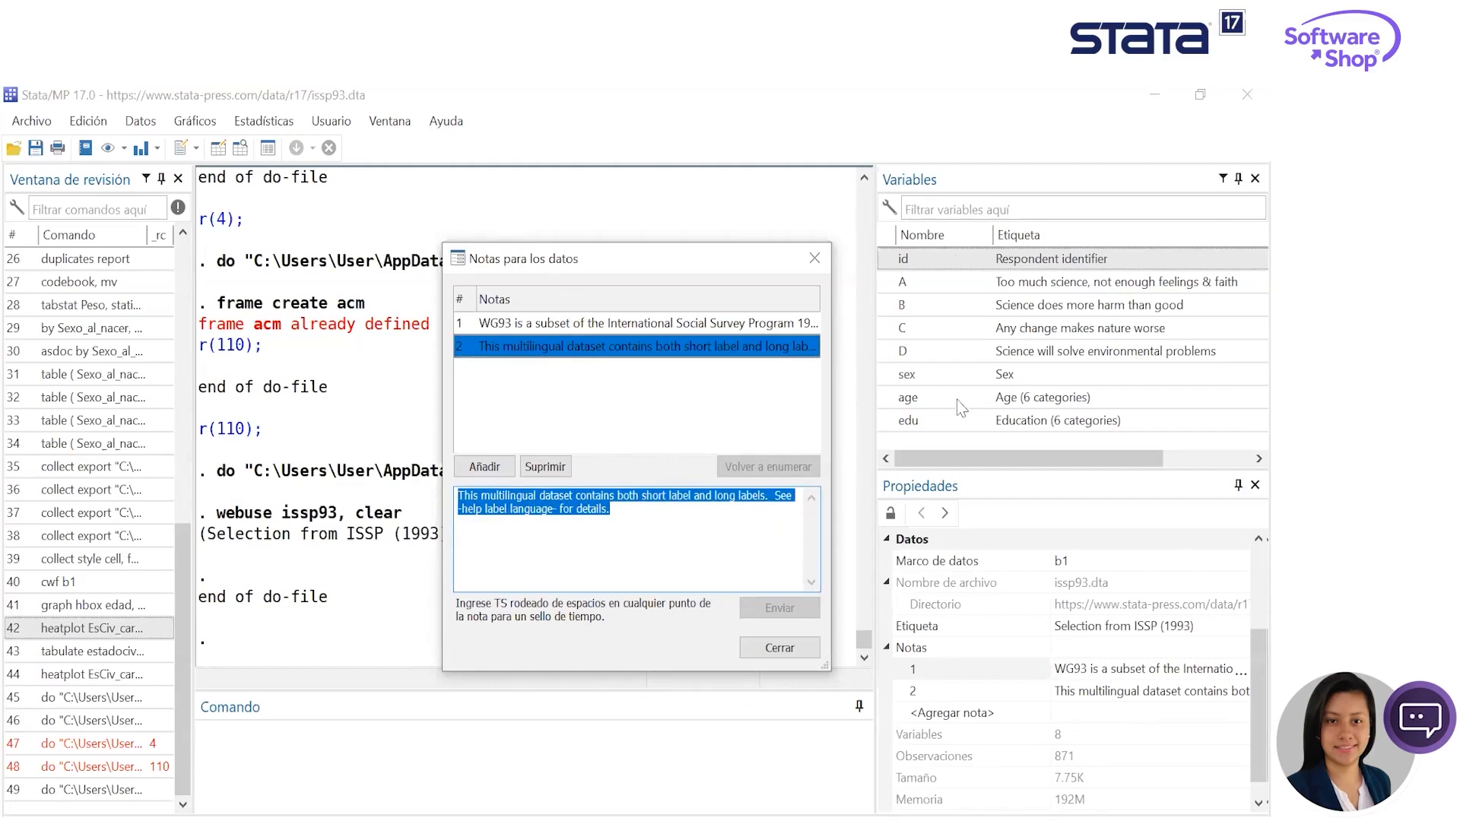
pyautogui.click(814, 258)
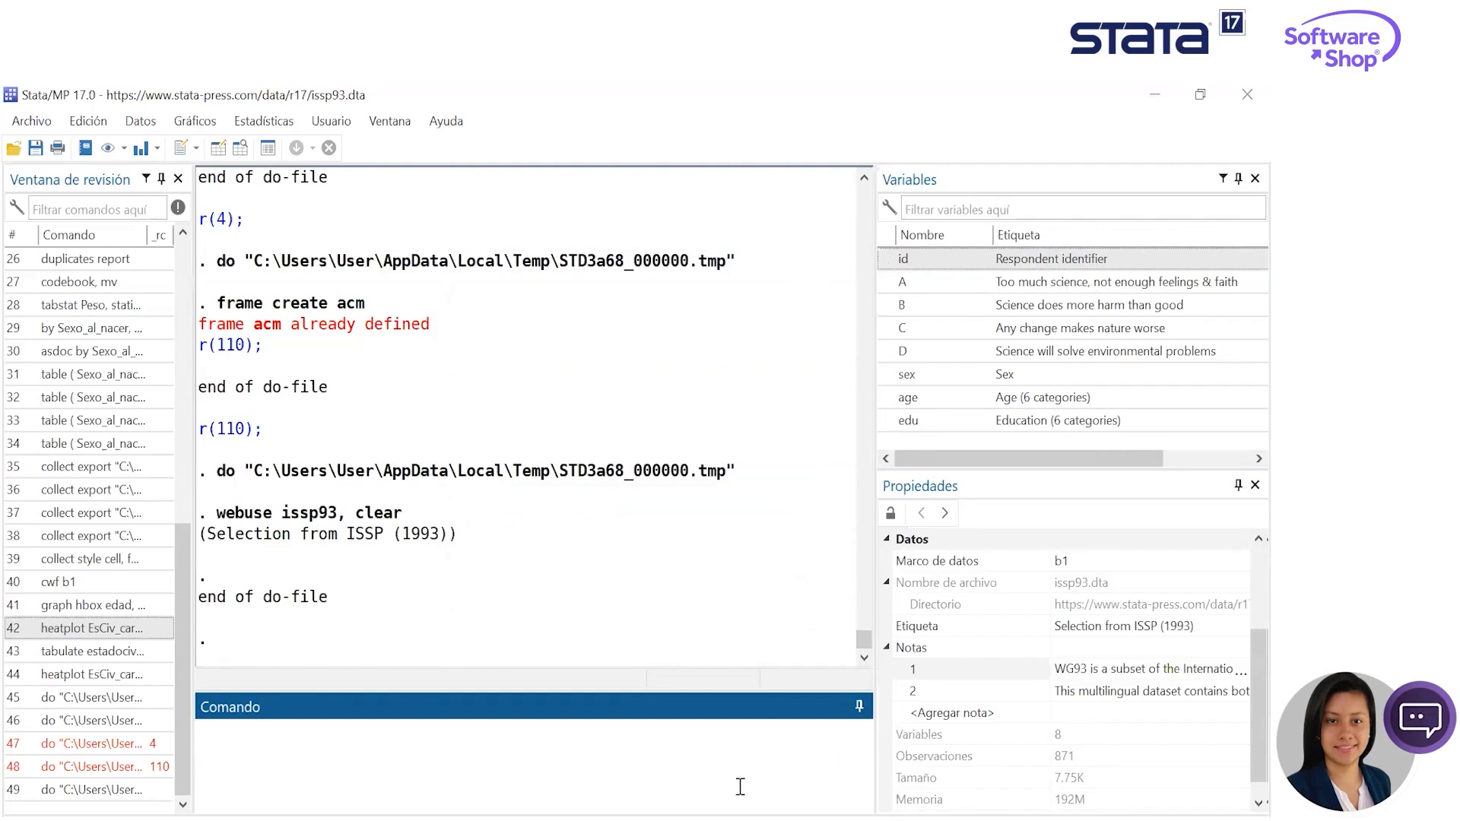
# - Run tab1 A B C D to produce one-way frequency tables for the four science attitude variables
pyautogui.write('ab1 A')
pyautogui.click(886, 282)
pyautogui.click(887, 305)
pyautogui.click(887, 328)
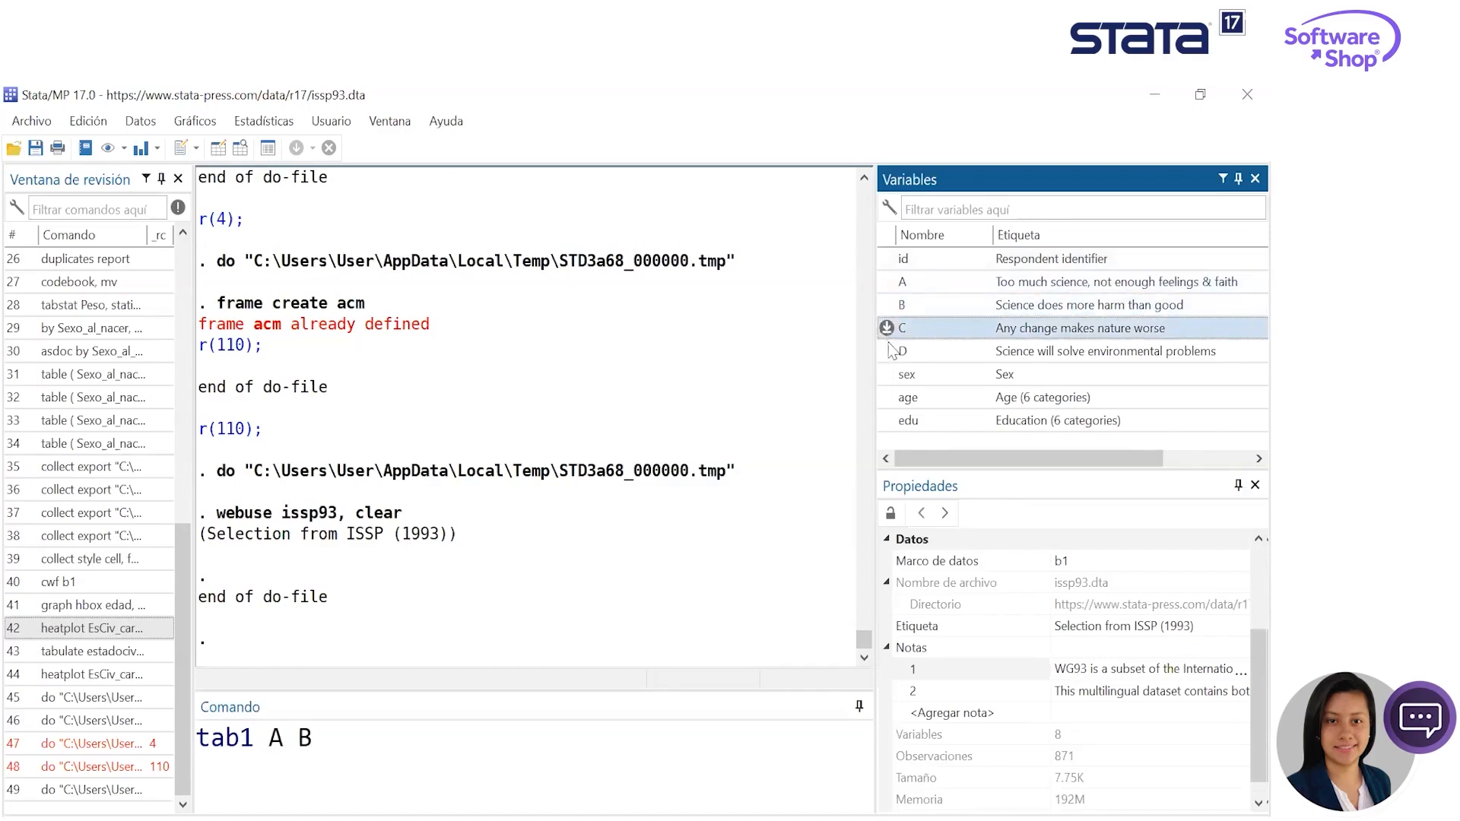
pyautogui.click(886, 351)
pyautogui.click(448, 735)
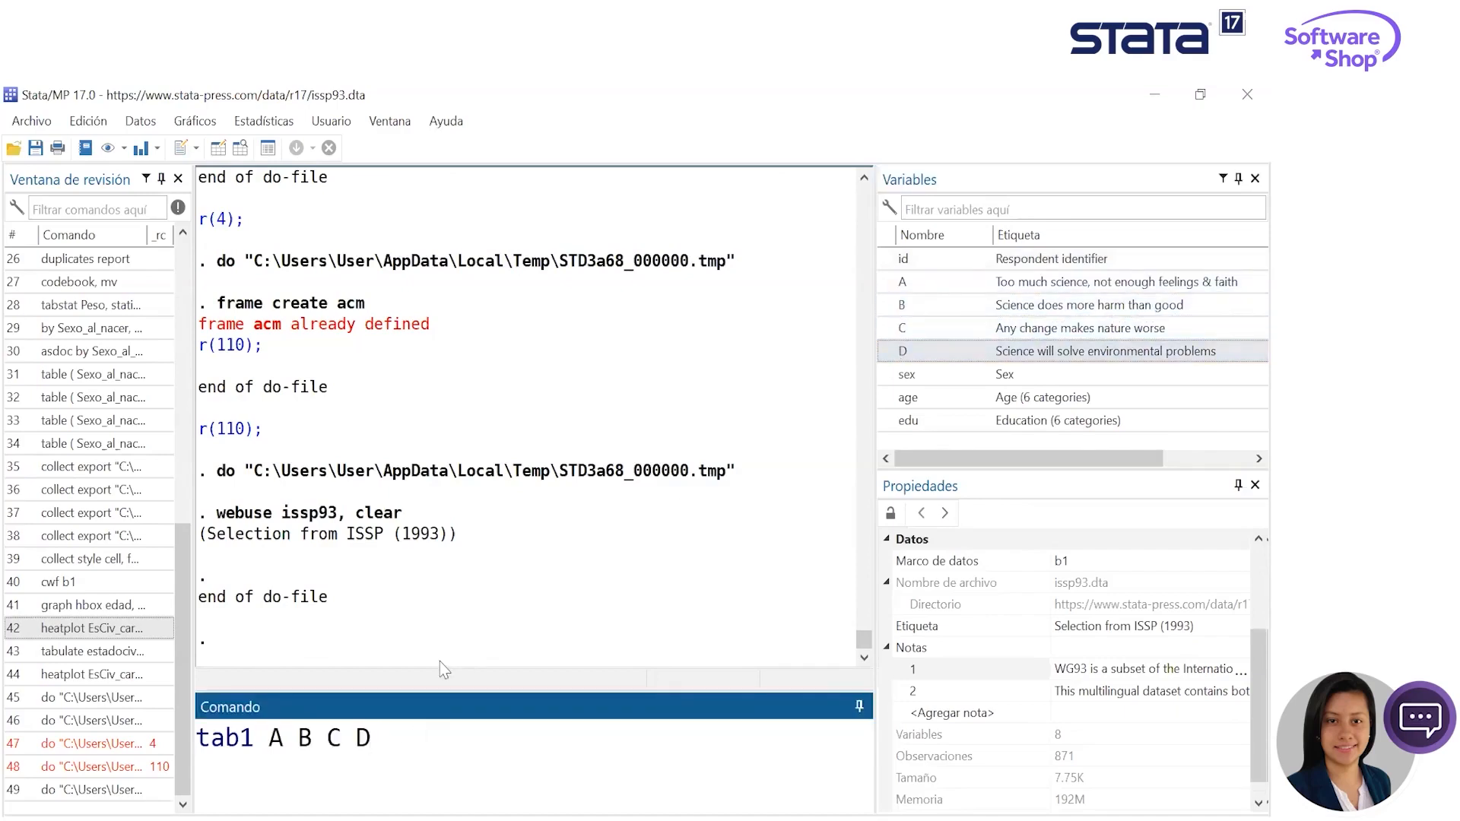
pyautogui.press('Return')
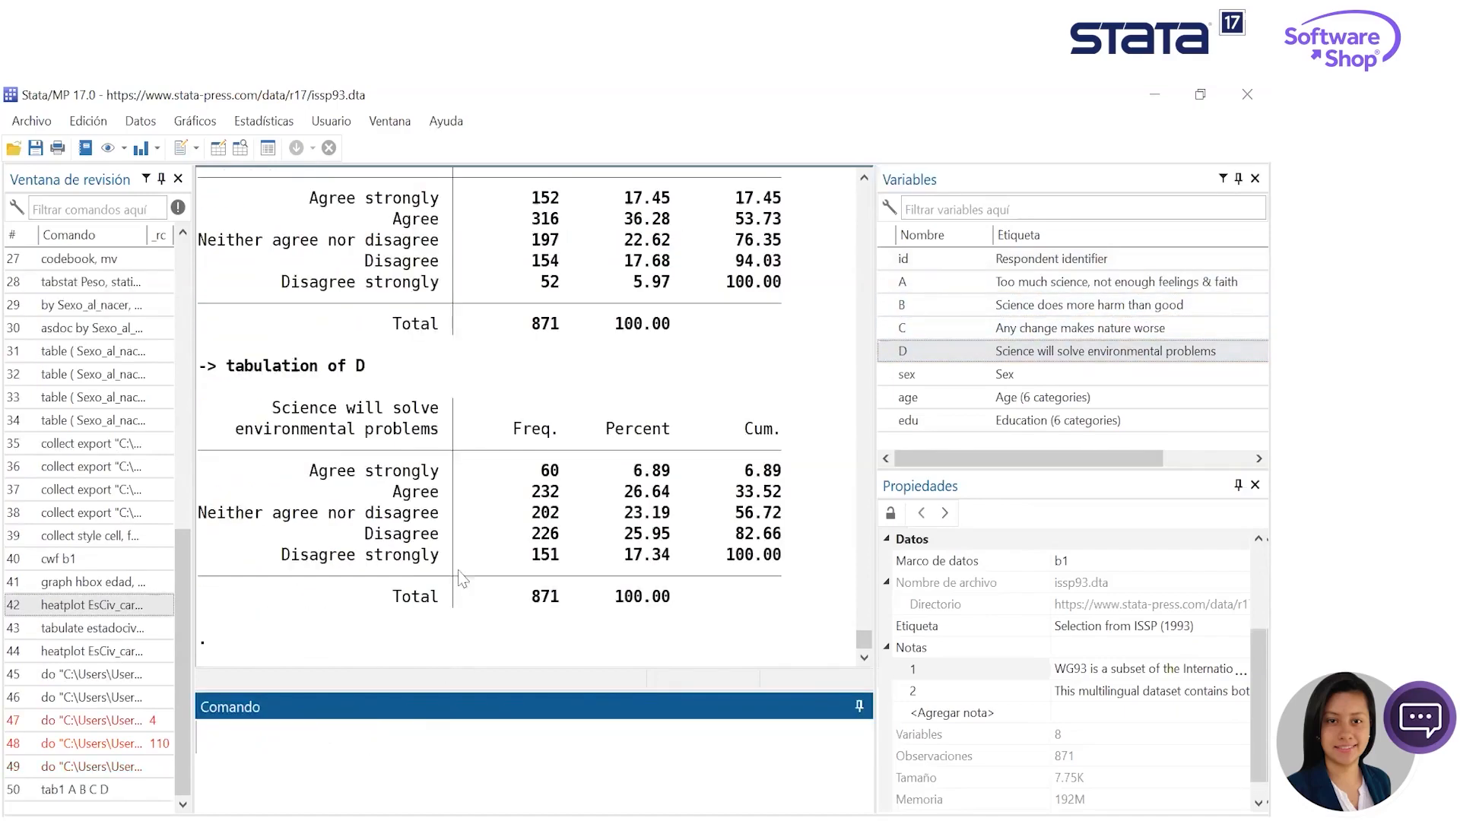
# - Review the resulting frequency tables, highlighting the response categories from Agree strongly to Disagree strongly for variable C
pyautogui.scroll(6, 485, 508)
pyautogui.moveTo(324, 579); pyautogui.dragTo(438, 599)
pyautogui.click(458, 622)
pyautogui.scroll(-2, 409, 572)
pyautogui.moveTo(449, 536); pyautogui.dragTo(236, 450)
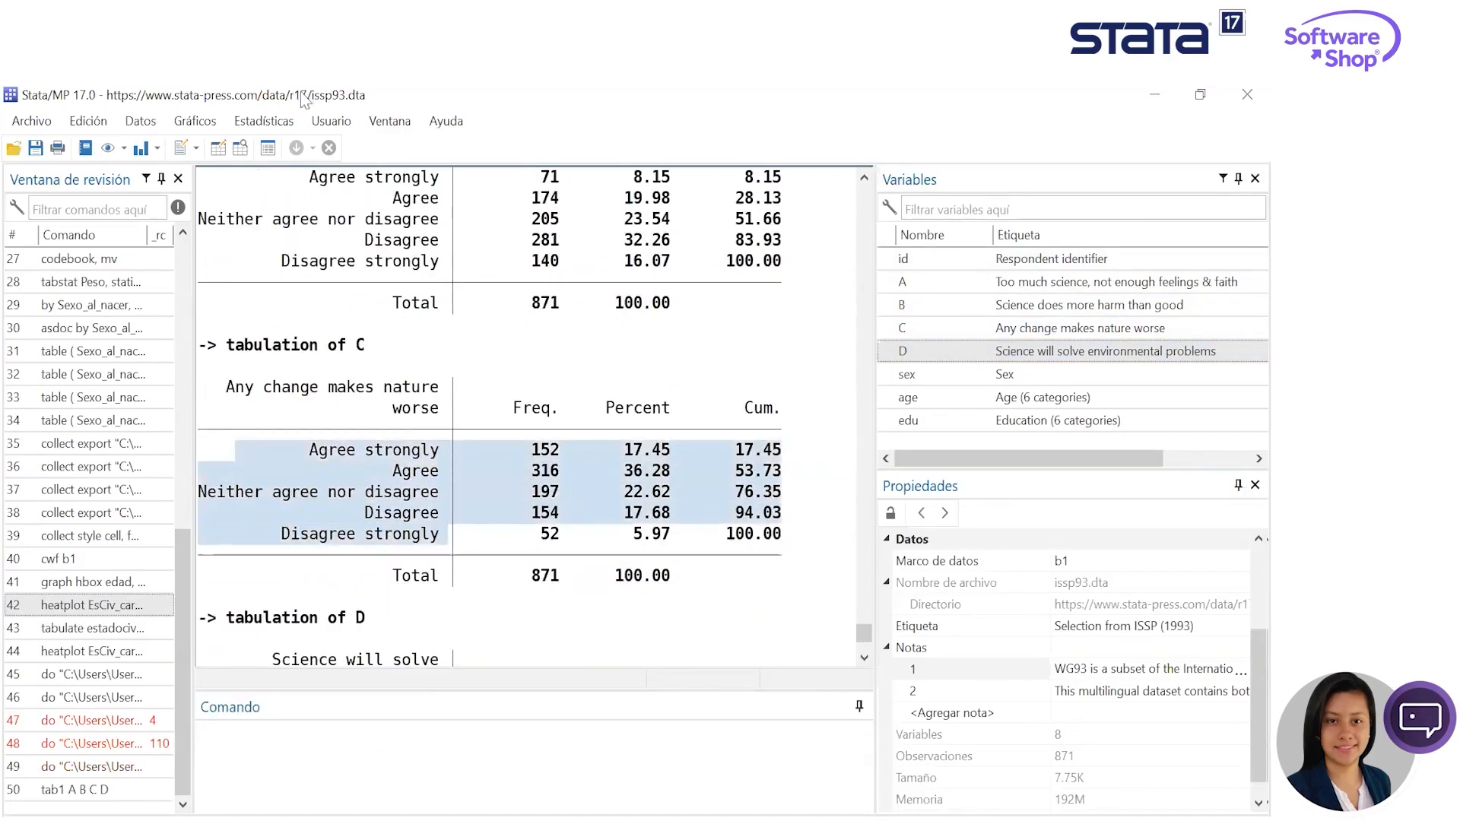
# - Open issp93 in the Data Editor's browse mode and inspect its columns from id through edu, returning to the first observation
pyautogui.click(240, 147)
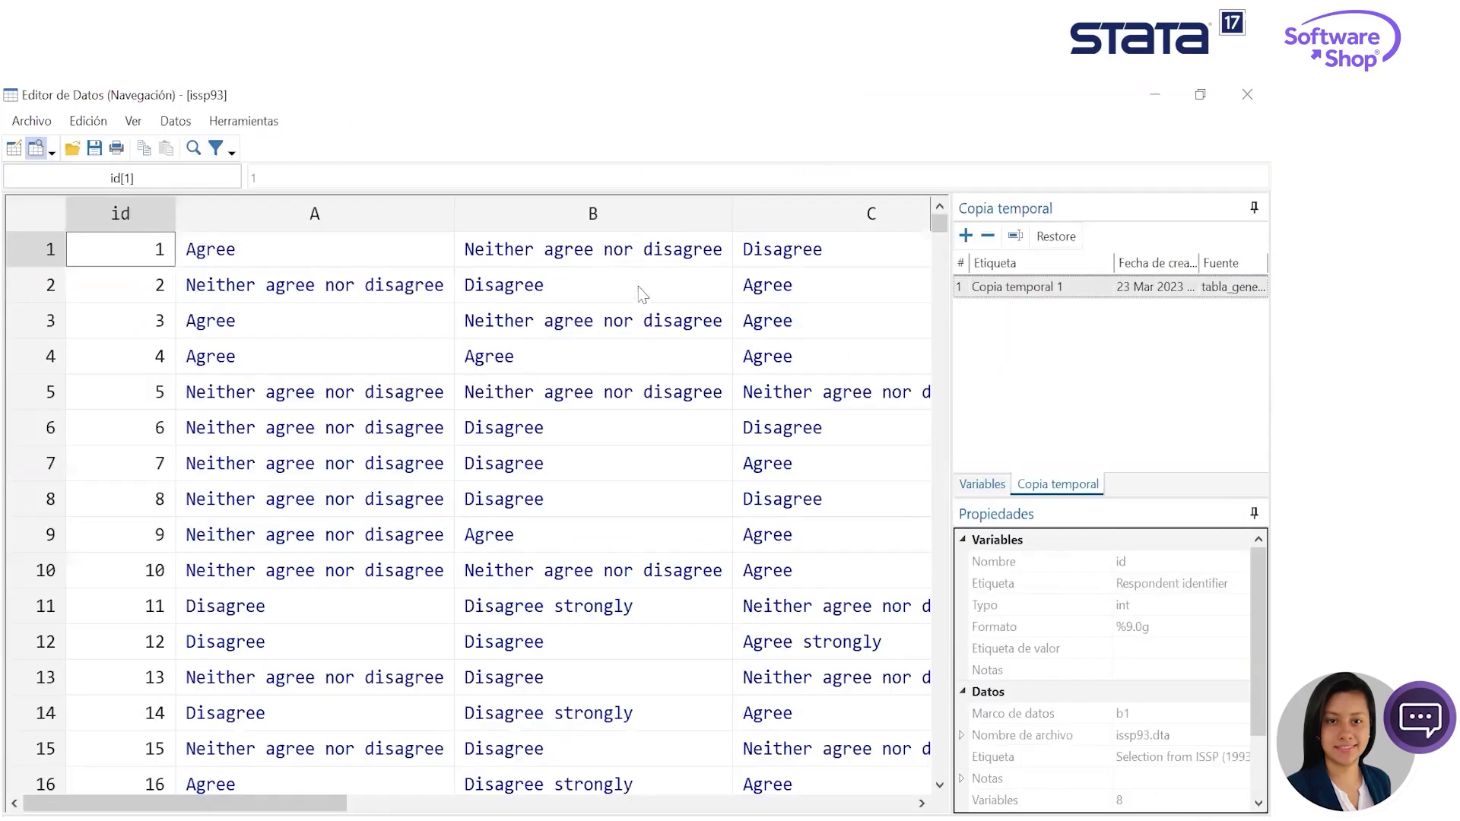
pyautogui.press('Right')
pyautogui.press('Right')
pyautogui.press('Right')
pyautogui.press('Right')
pyautogui.press('Right')
pyautogui.press('Right')
pyautogui.press('Right')
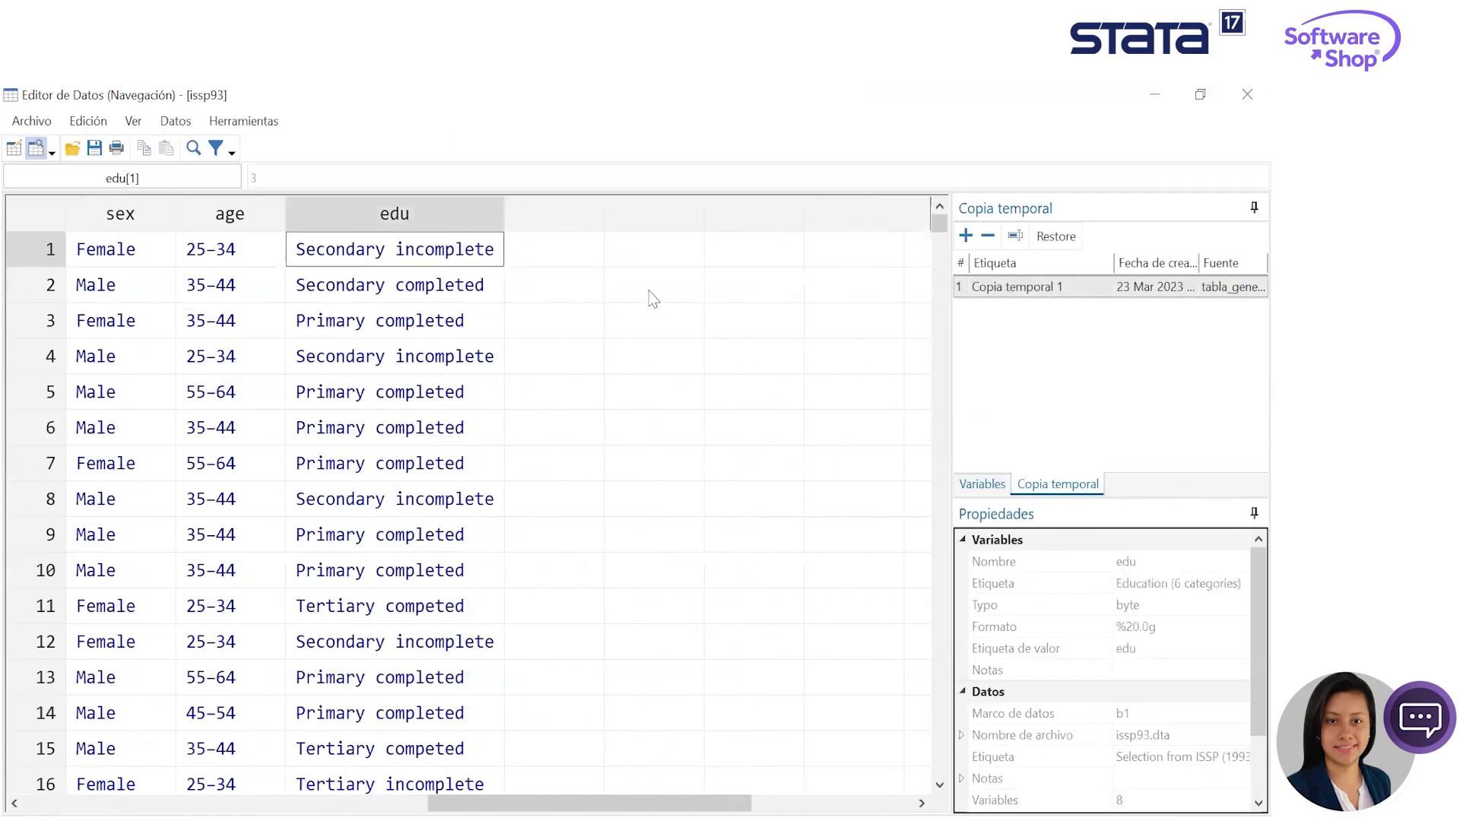
pyautogui.press('Left')
pyautogui.press('Left')
pyautogui.press('Left')
pyautogui.press('Left')
pyautogui.press('Left')
pyautogui.press('Left')
pyautogui.press('Left')
pyautogui.press('Down')
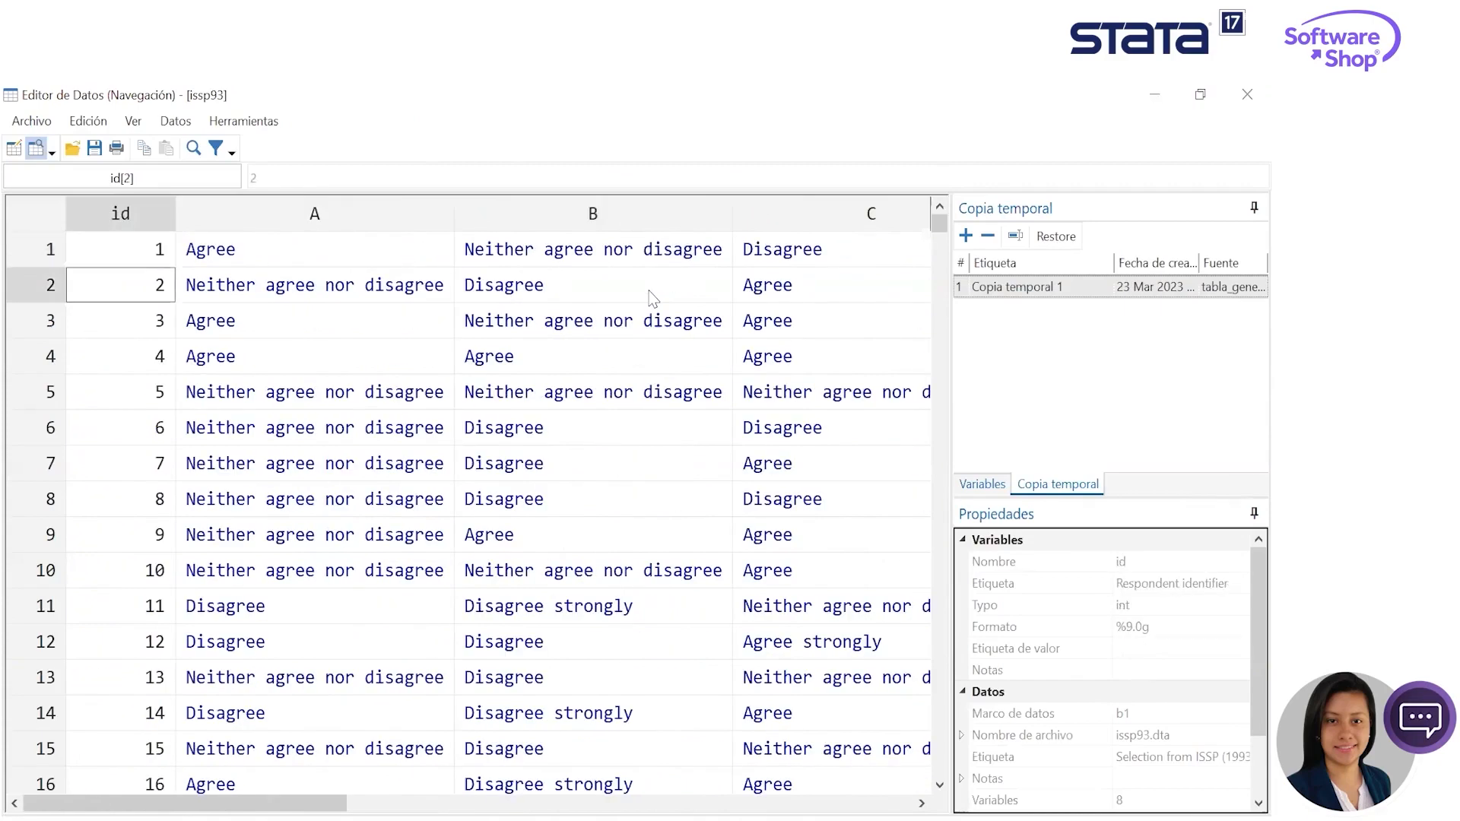
pyautogui.click(652, 298)
pyautogui.press('Right')
pyautogui.press('Left')
pyautogui.press('Left')
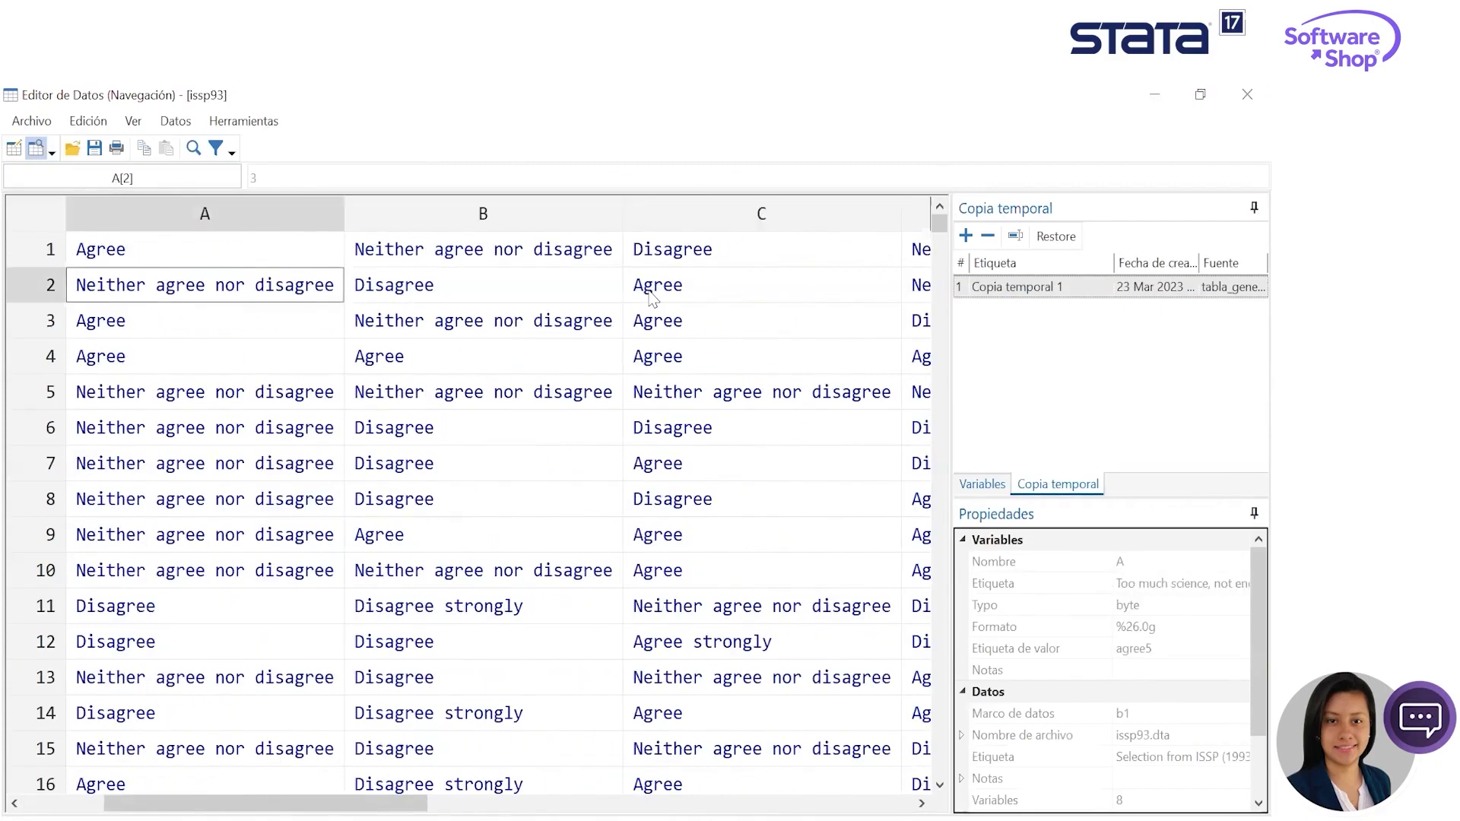
pyautogui.press('Left')
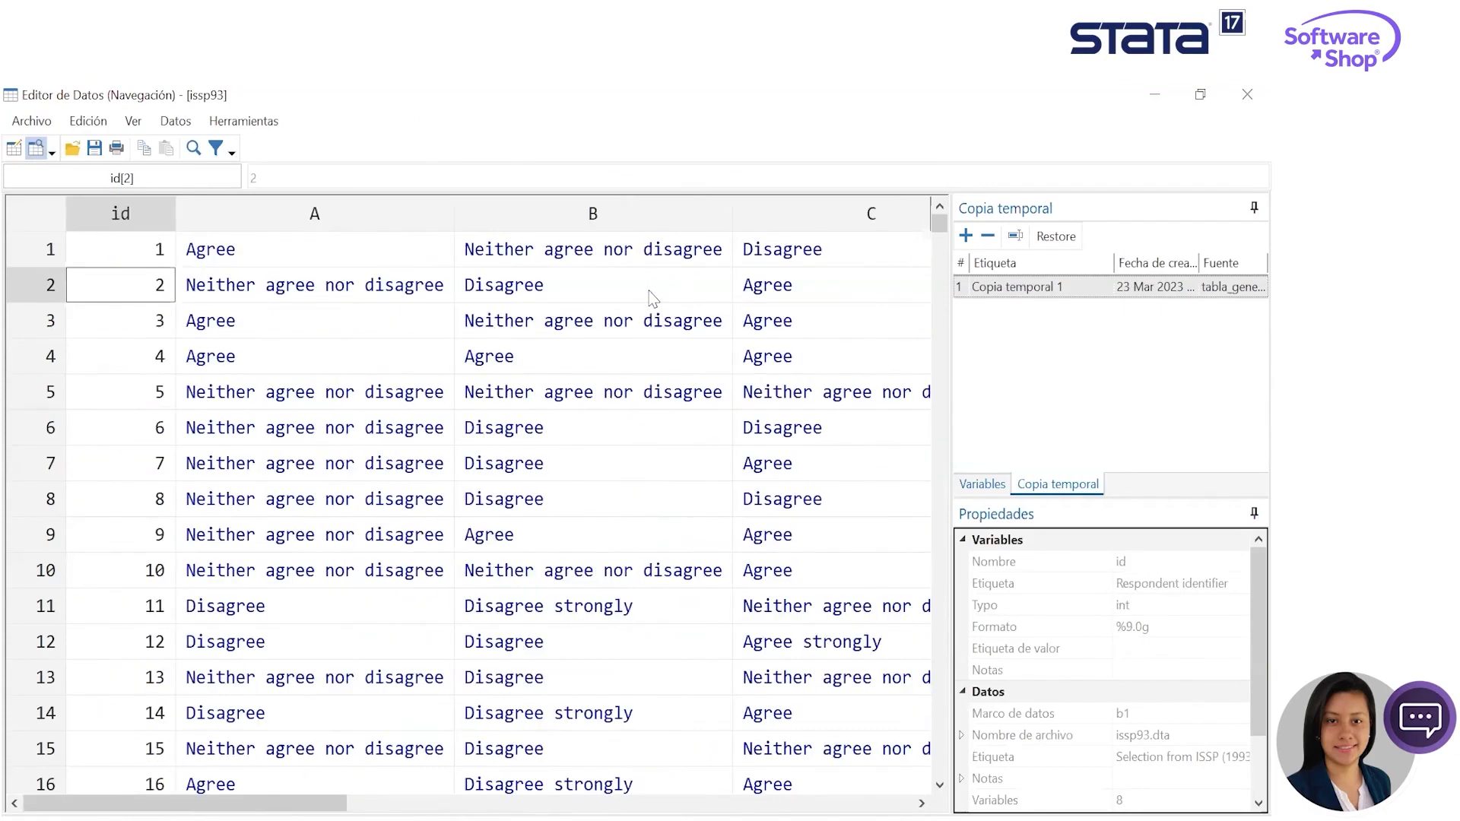
pyautogui.press('Up')
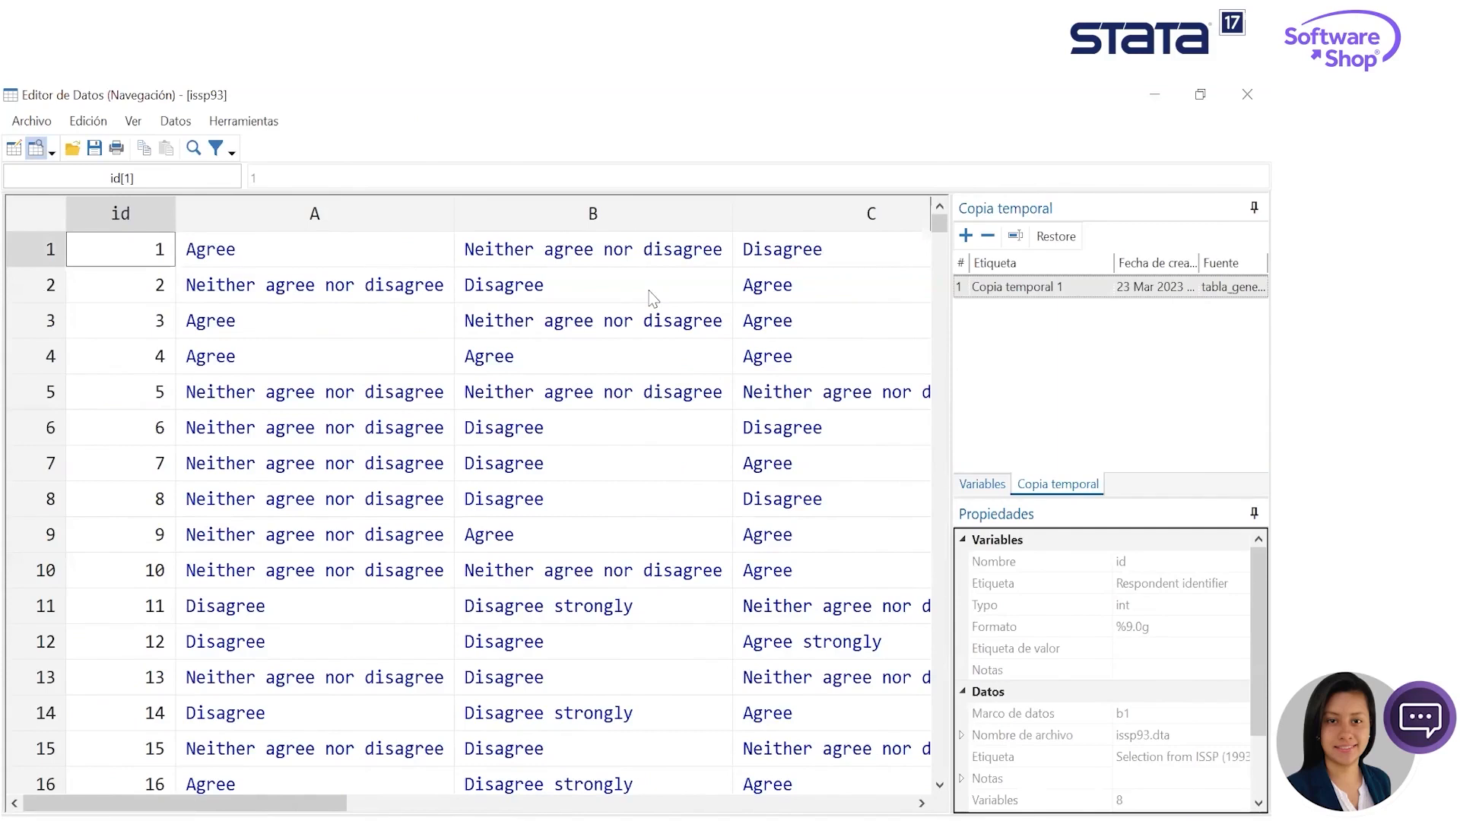
# - Examine the first observation's values across the attitude and demographic variables in the data browser
pyautogui.press('Right')
pyautogui.press('Right')
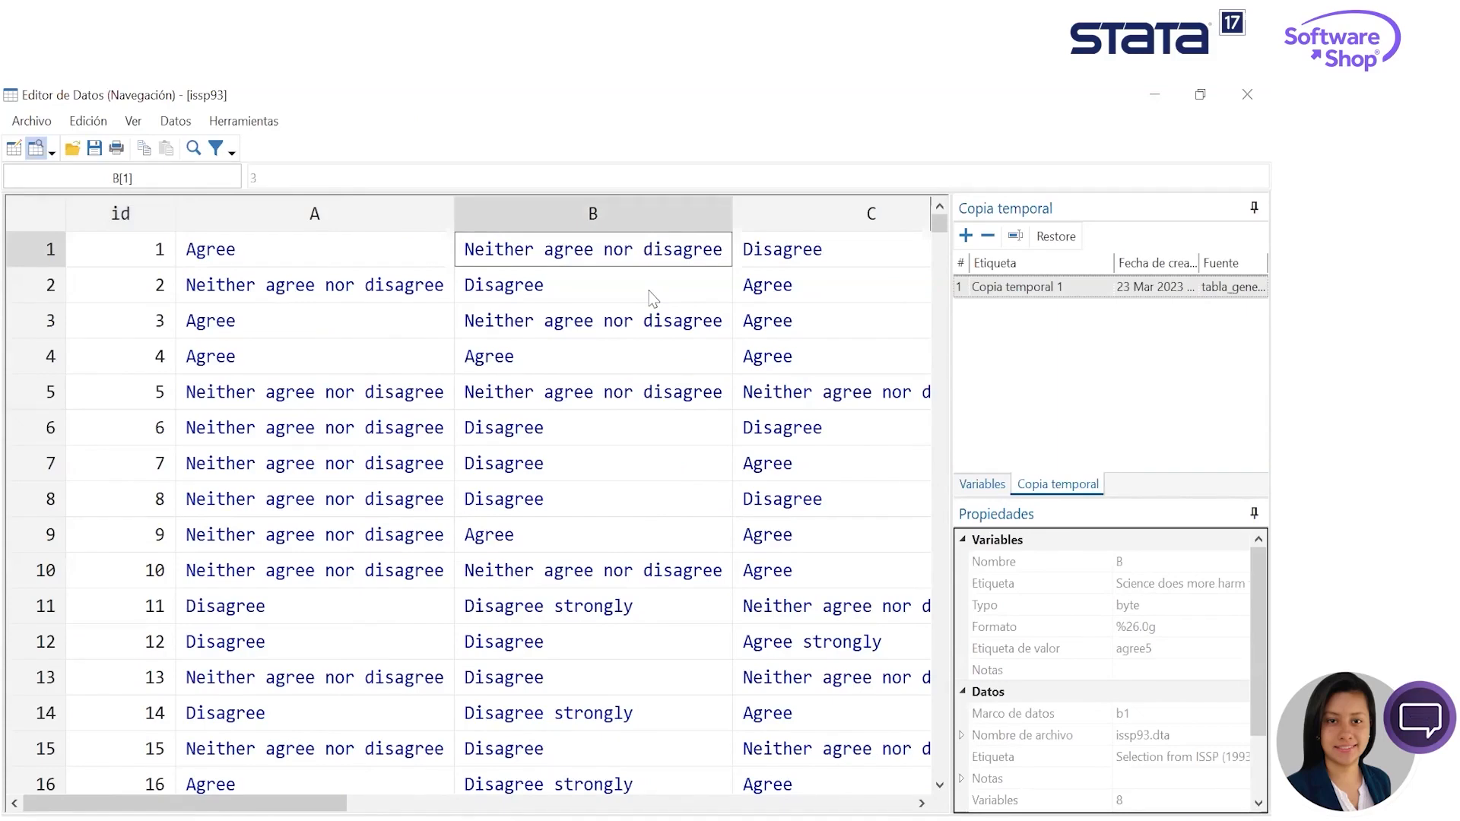
pyautogui.press('Right')
pyautogui.press('Right')
pyautogui.press('Right')
pyautogui.press('Right')
pyautogui.press('Right')
pyautogui.press('Left')
pyautogui.press('Left')
pyautogui.press('Left')
pyautogui.press('Left')
pyautogui.press('Left')
pyautogui.press('Left')
pyautogui.press('Left')
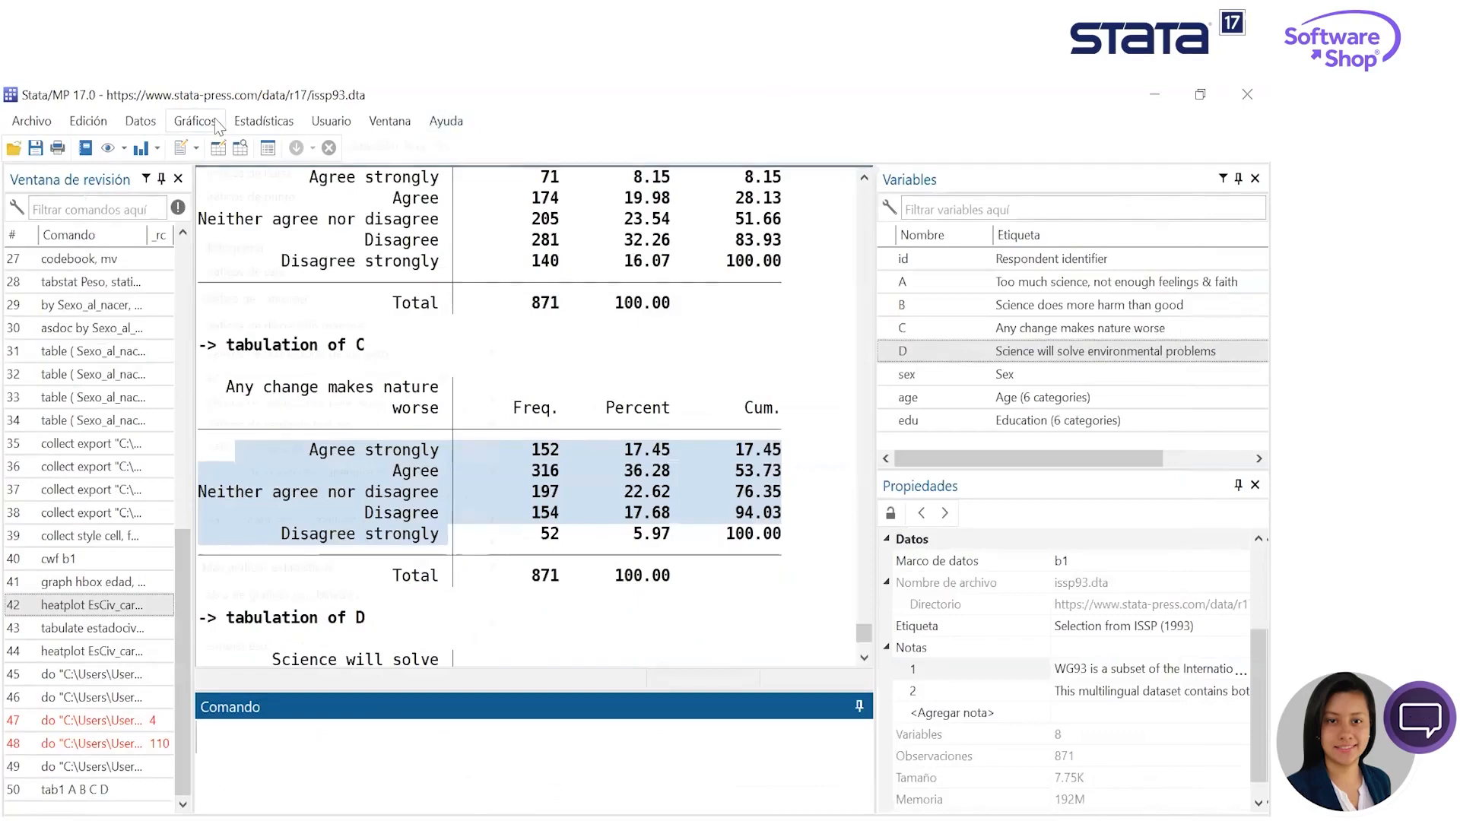
pyautogui.click(263, 121)
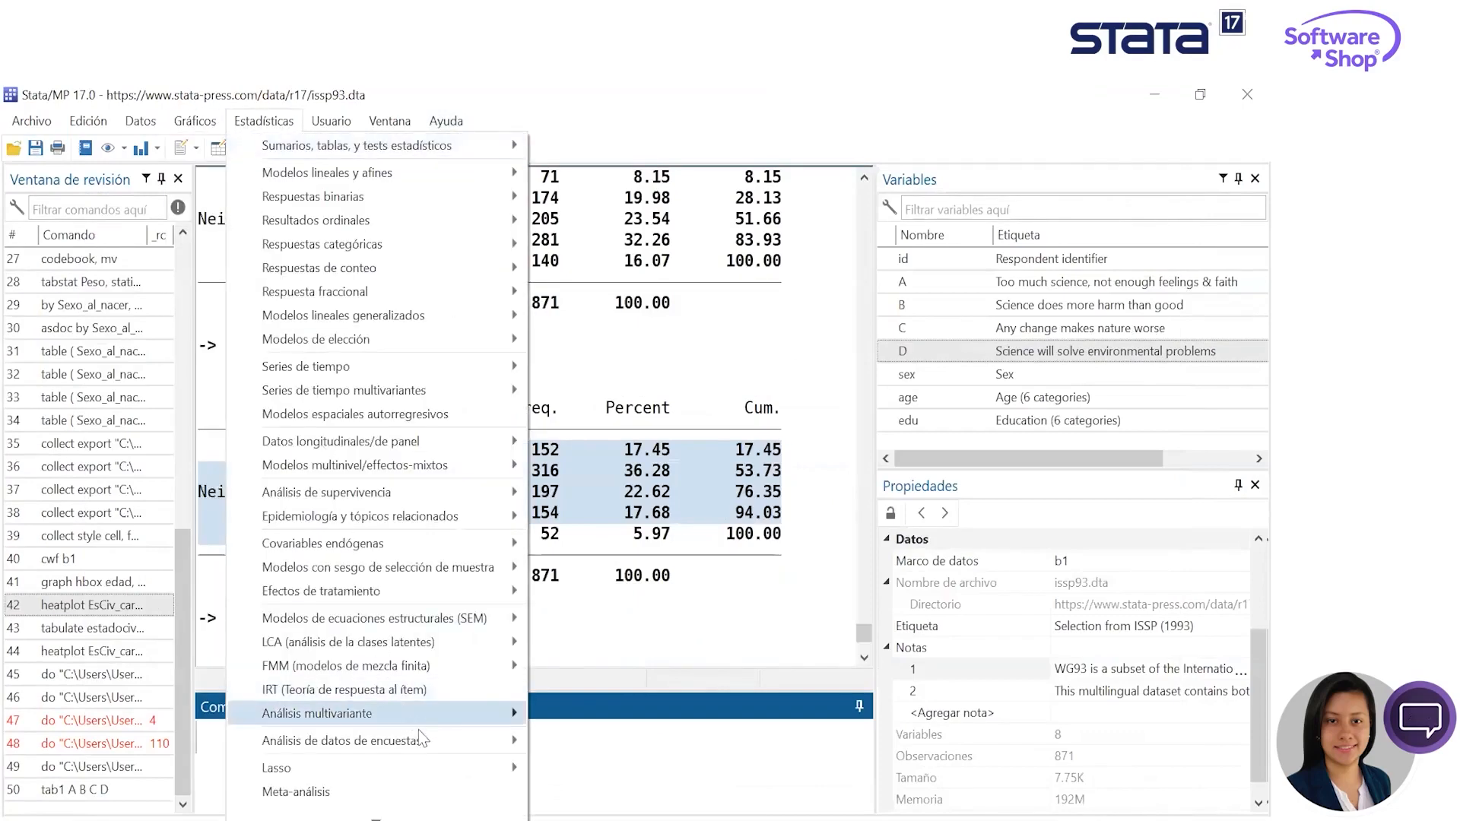
pyautogui.moveTo(396, 714)
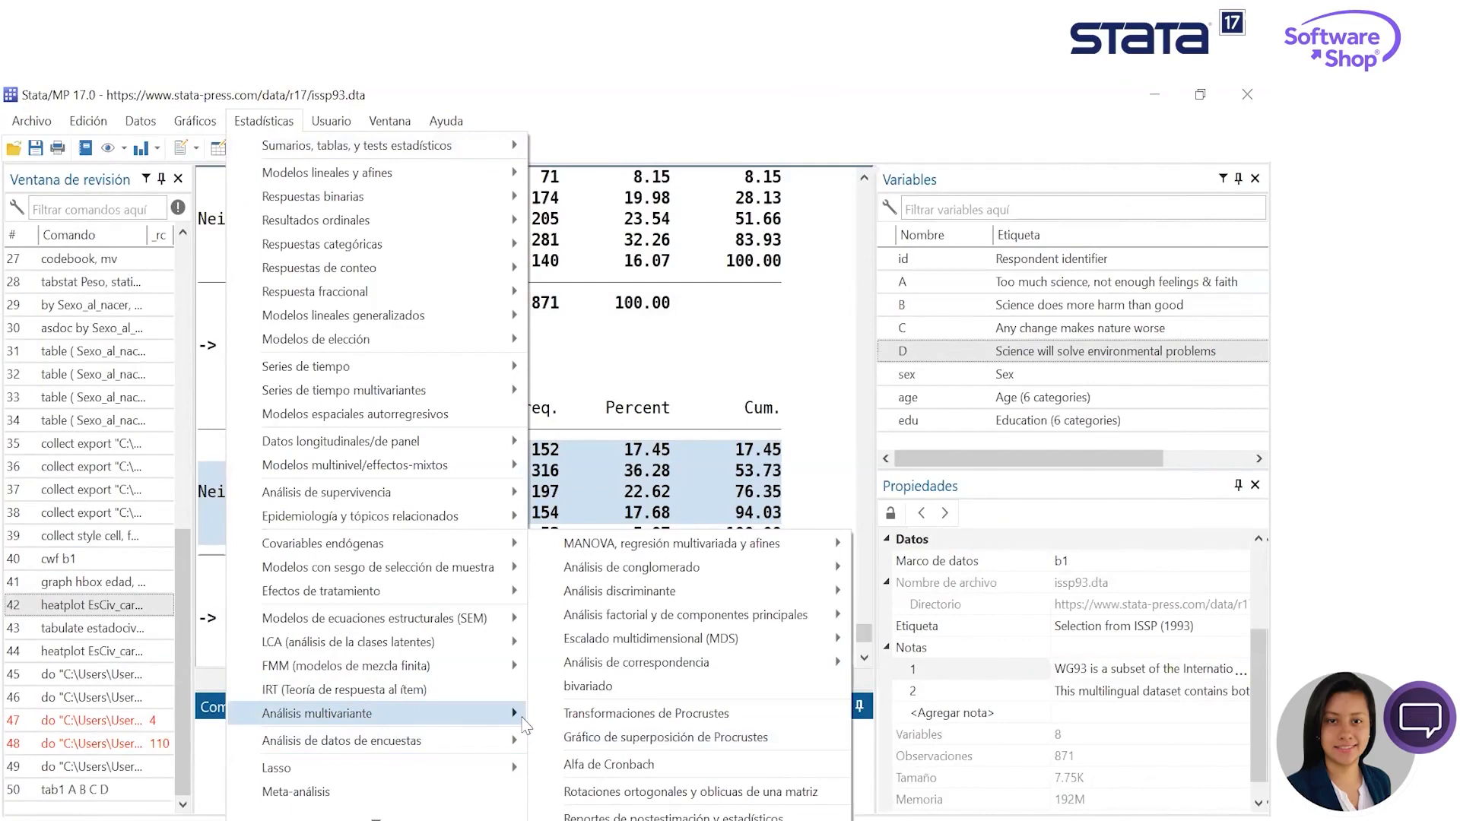
pyautogui.click(796, 487)
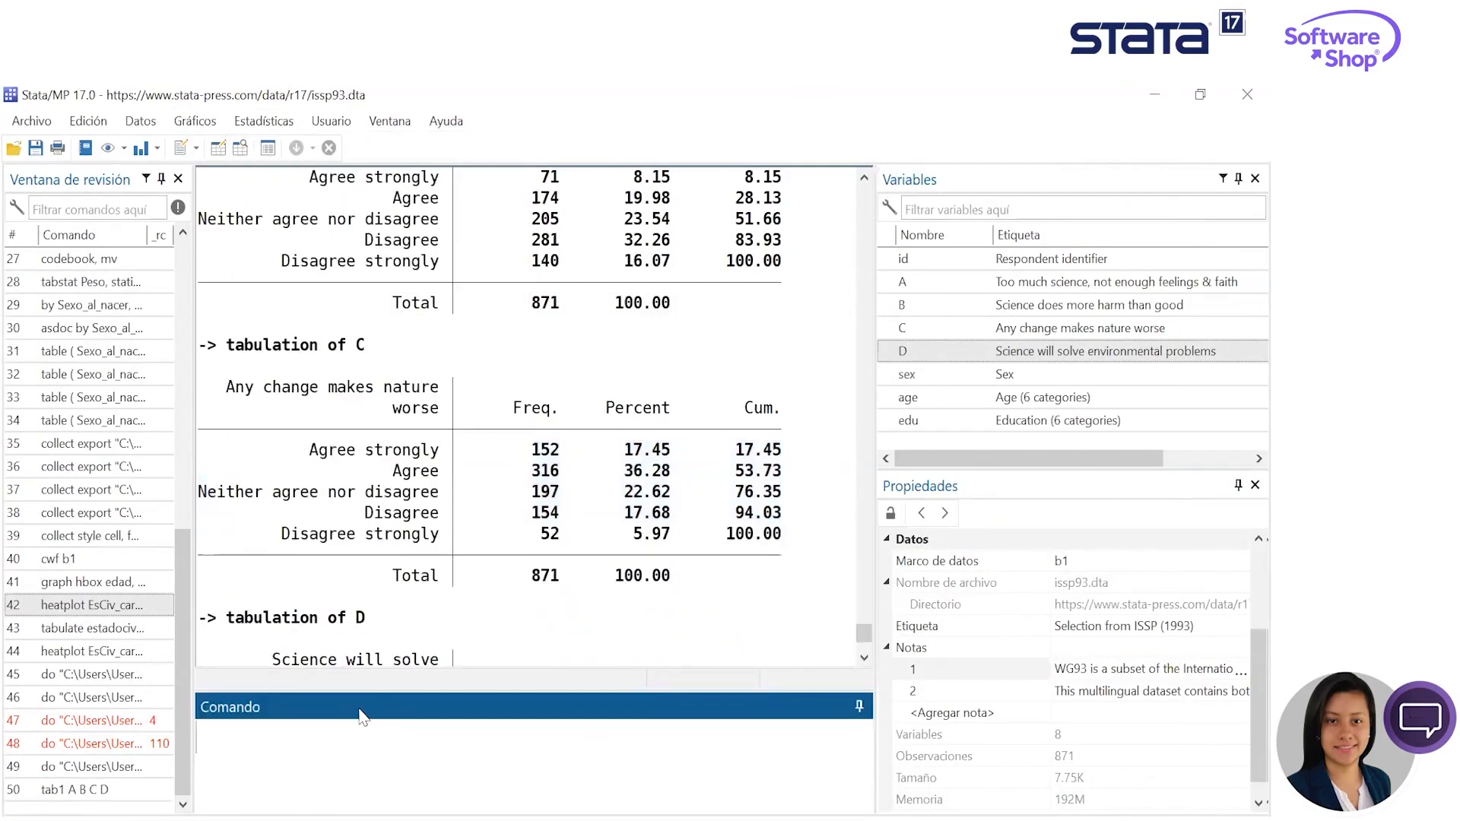
pyautogui.write('ssc install fre')
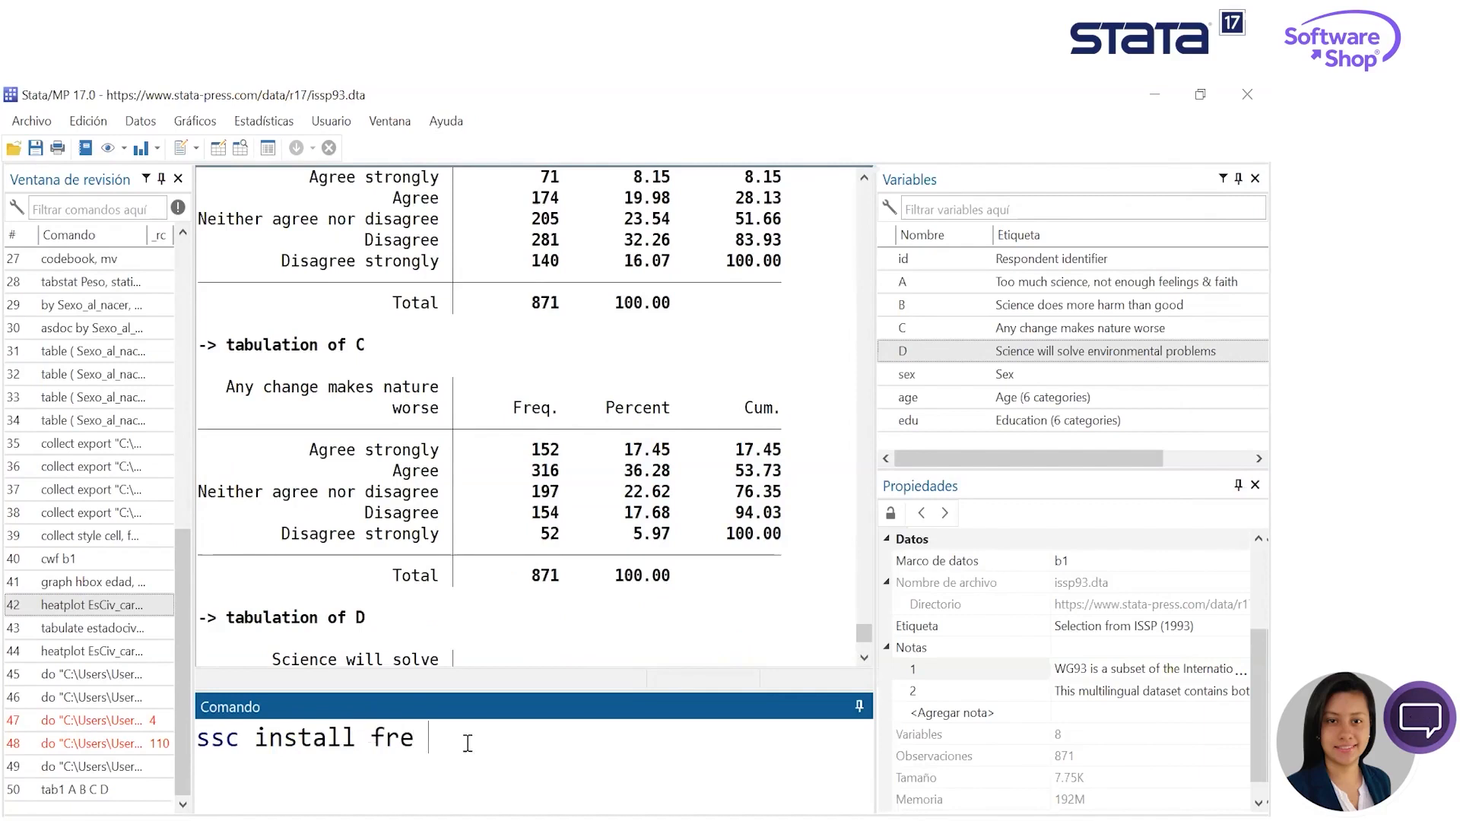
pyautogui.tripleClick(199, 747)
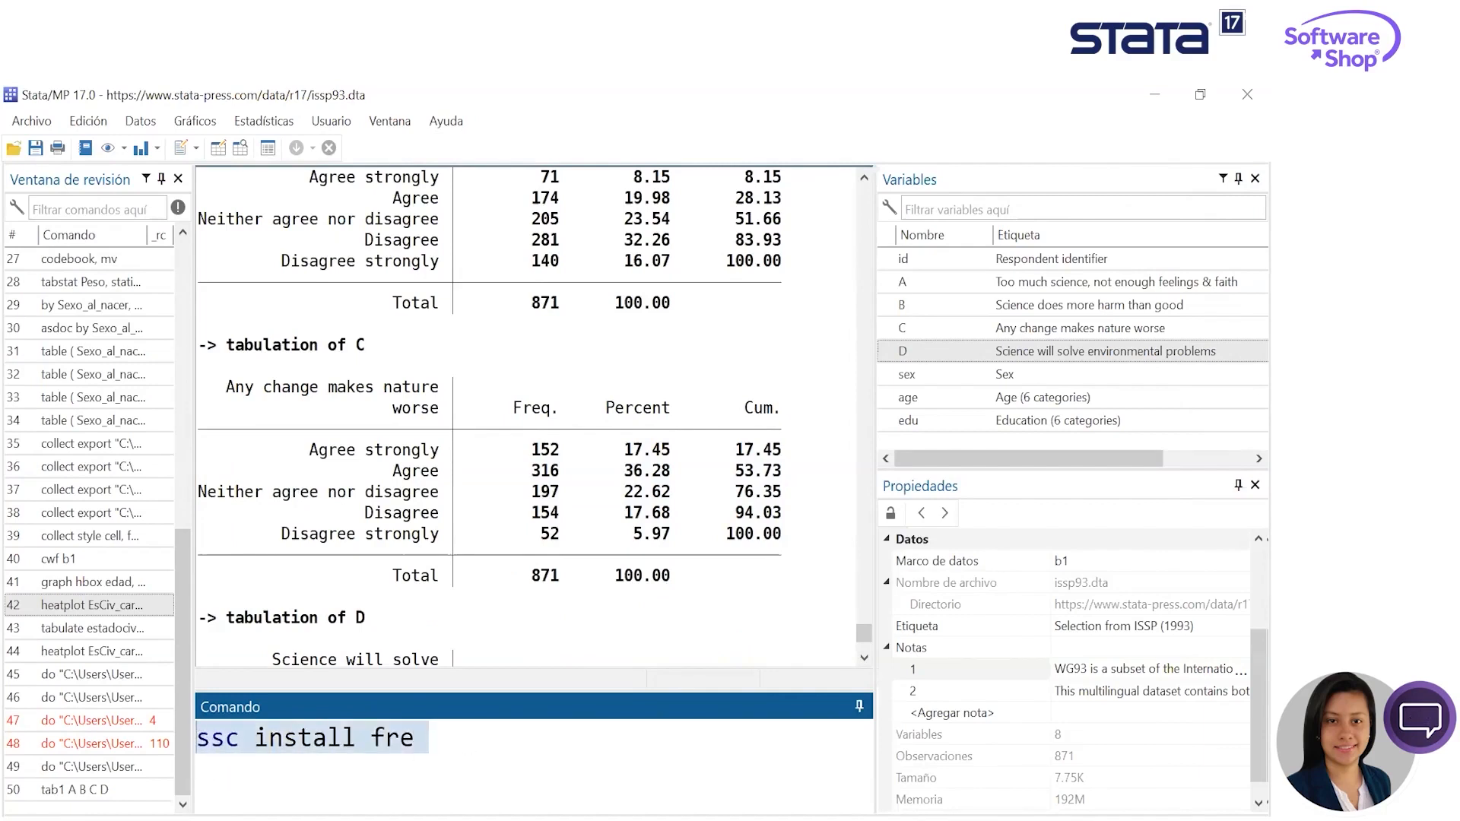
pyautogui.click(455, 747)
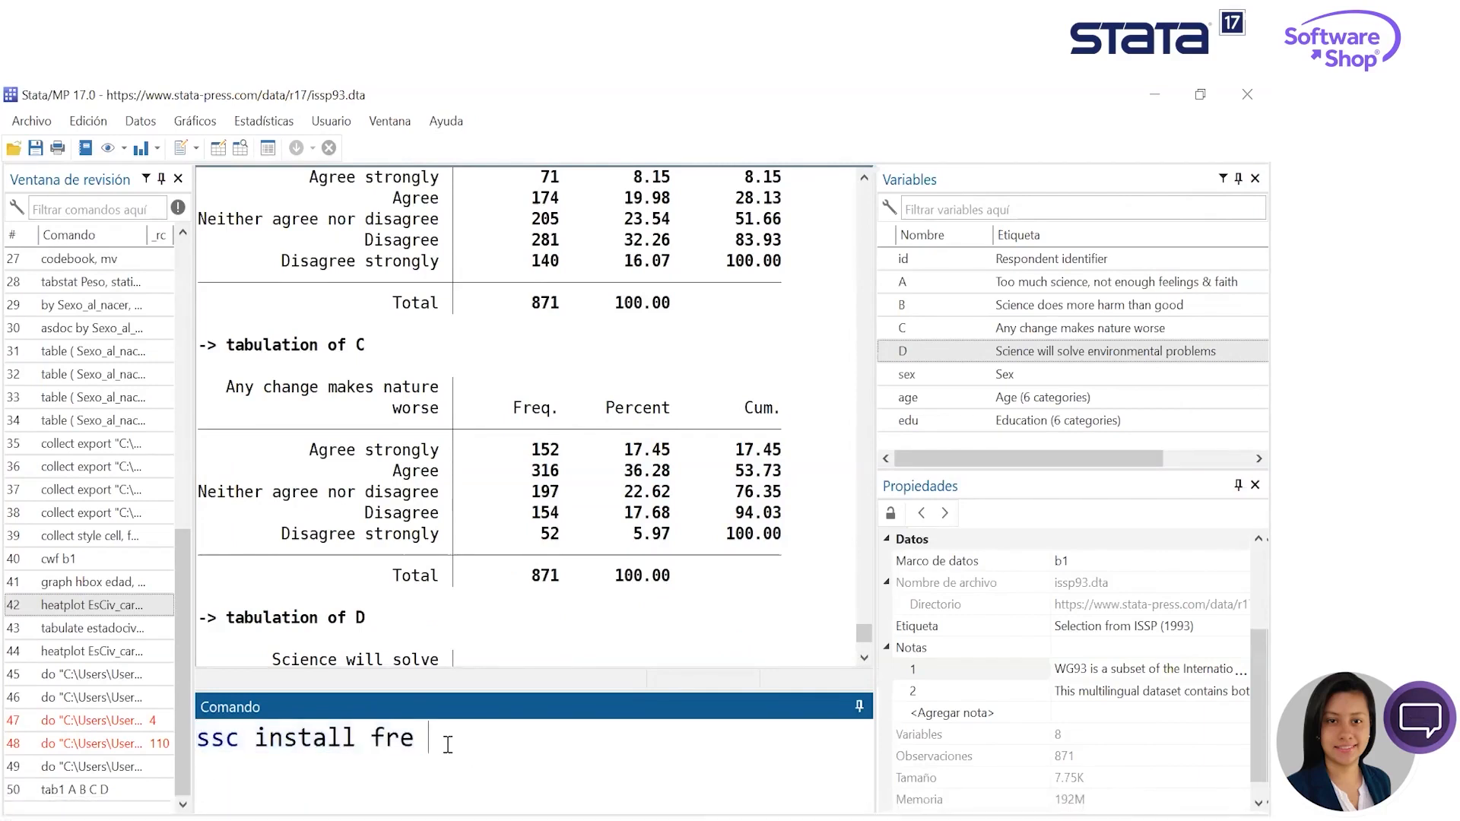
pyautogui.hotkey('ctrl', 'a')
pyautogui.press('BackSpace')
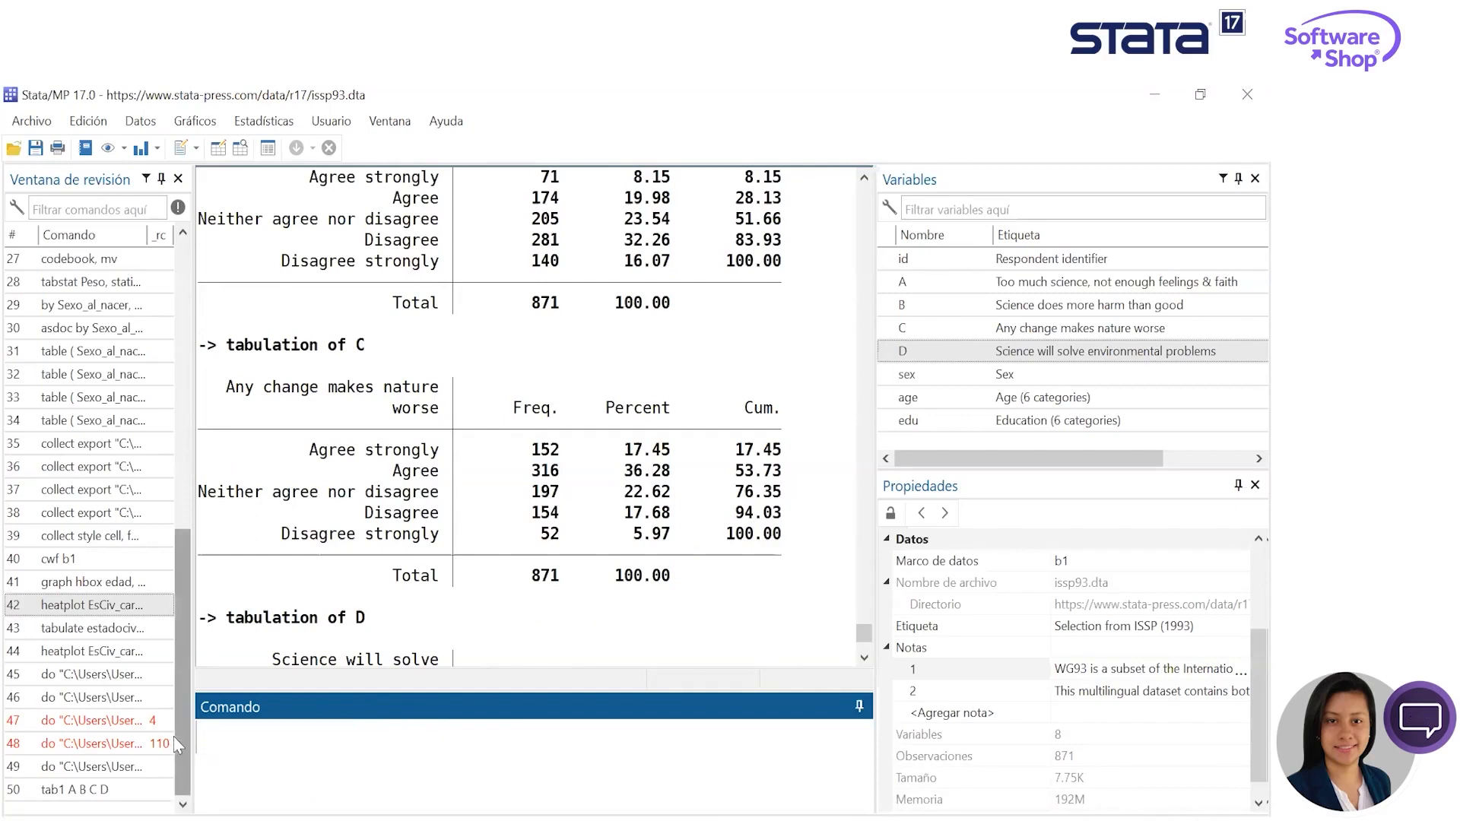
# - Run fre A B C D to produce frequency tables for the four attitude variables and review the output
pyautogui.write('fre')
pyautogui.click(902, 282)
pyautogui.click(902, 305)
pyautogui.click(902, 328)
pyautogui.click(903, 350)
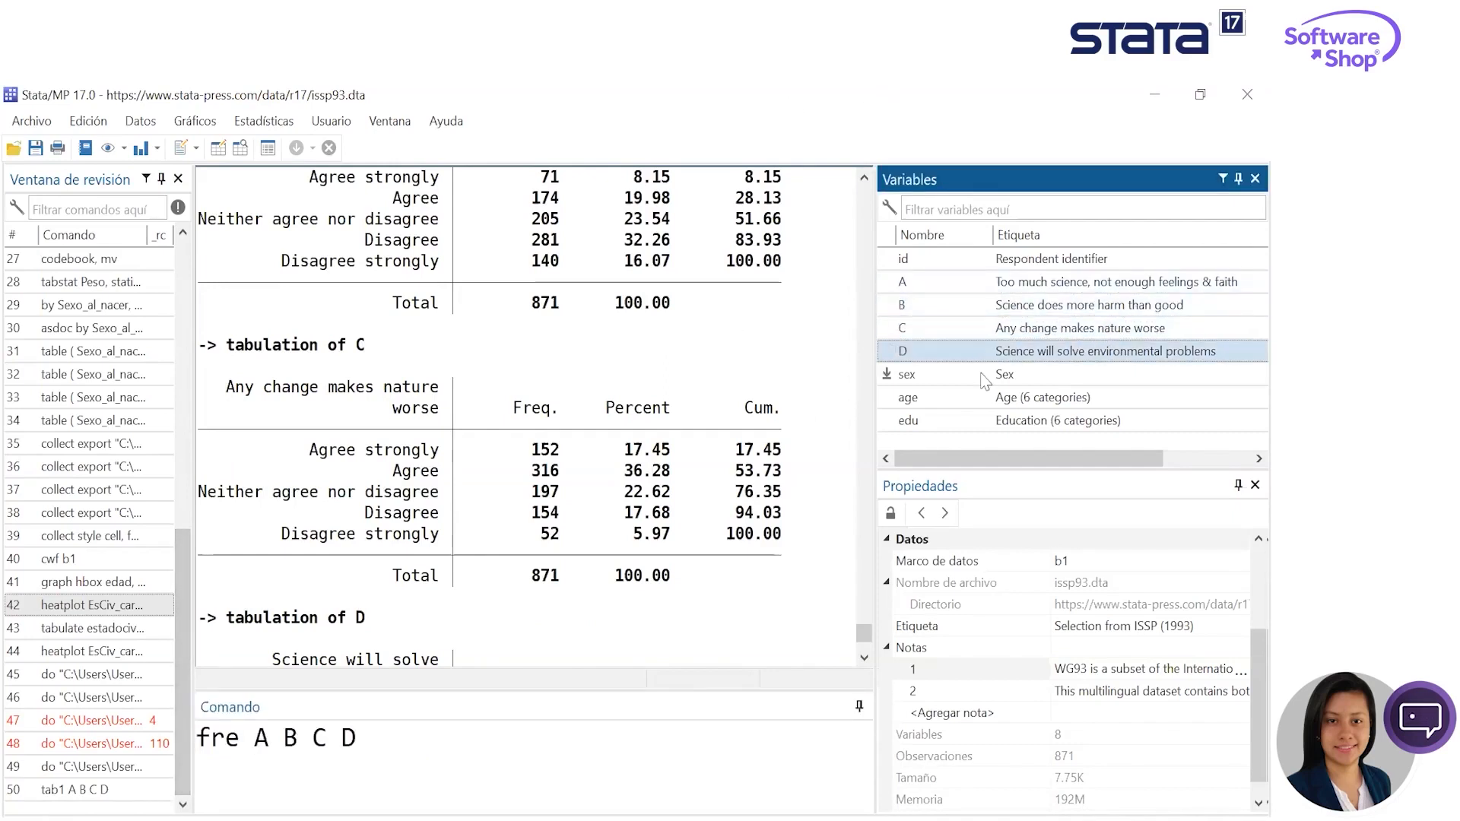
pyautogui.press('Return')
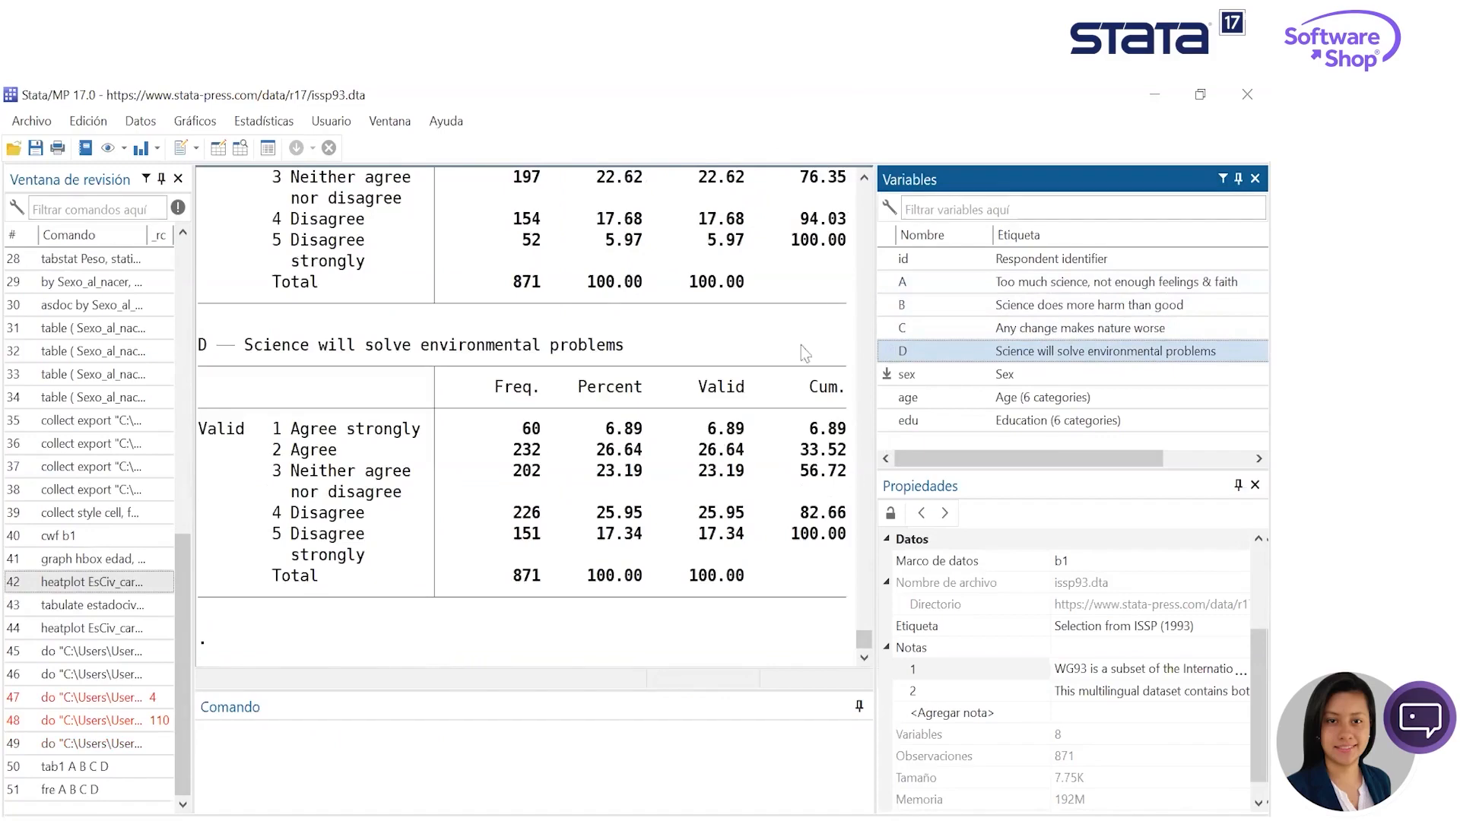
pyautogui.scroll(4, 509, 439)
pyautogui.scroll(12, 509, 439)
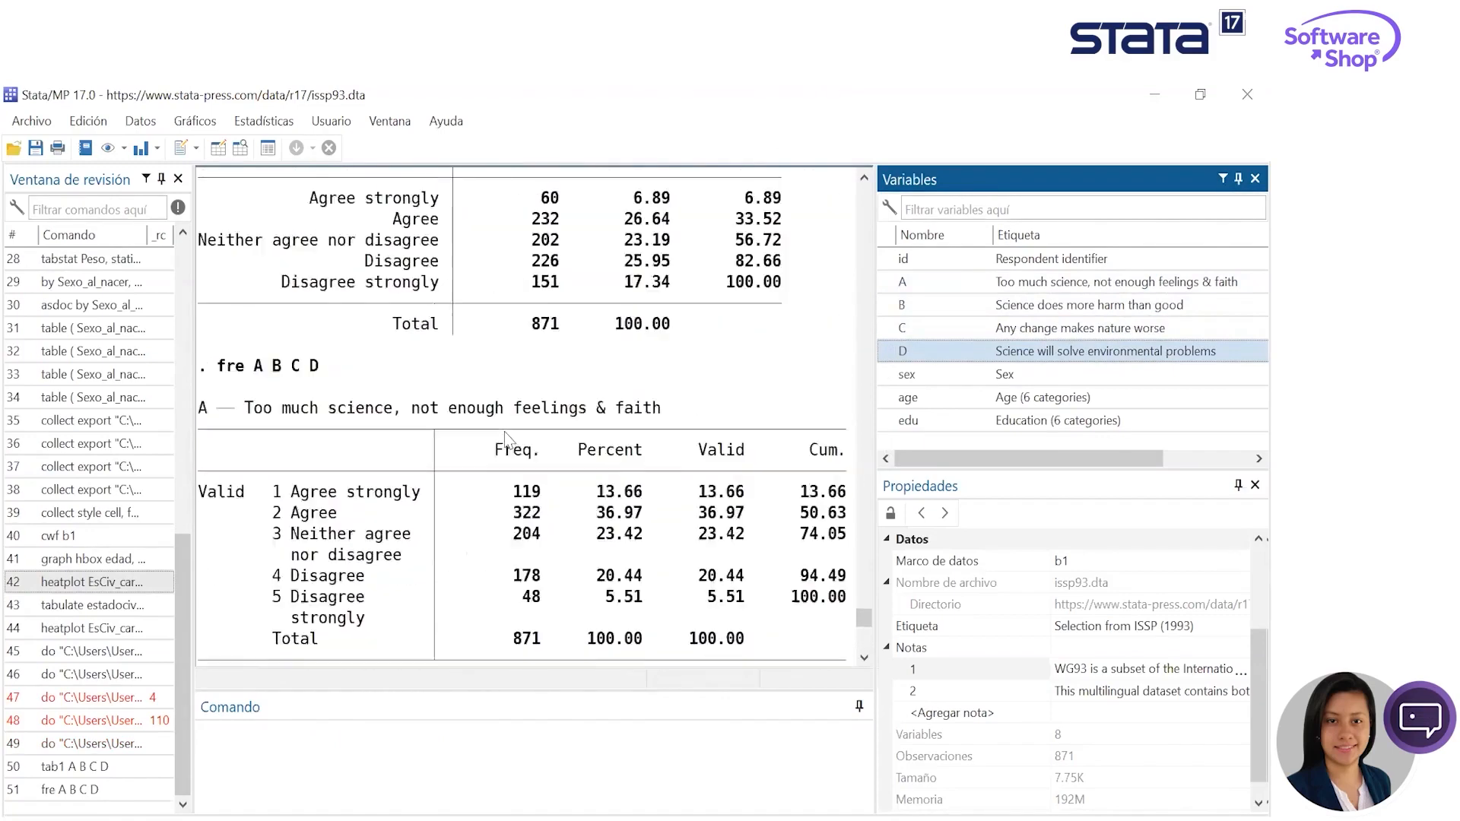
pyautogui.scroll(-11, 540, 467)
pyautogui.scroll(-5, 540, 468)
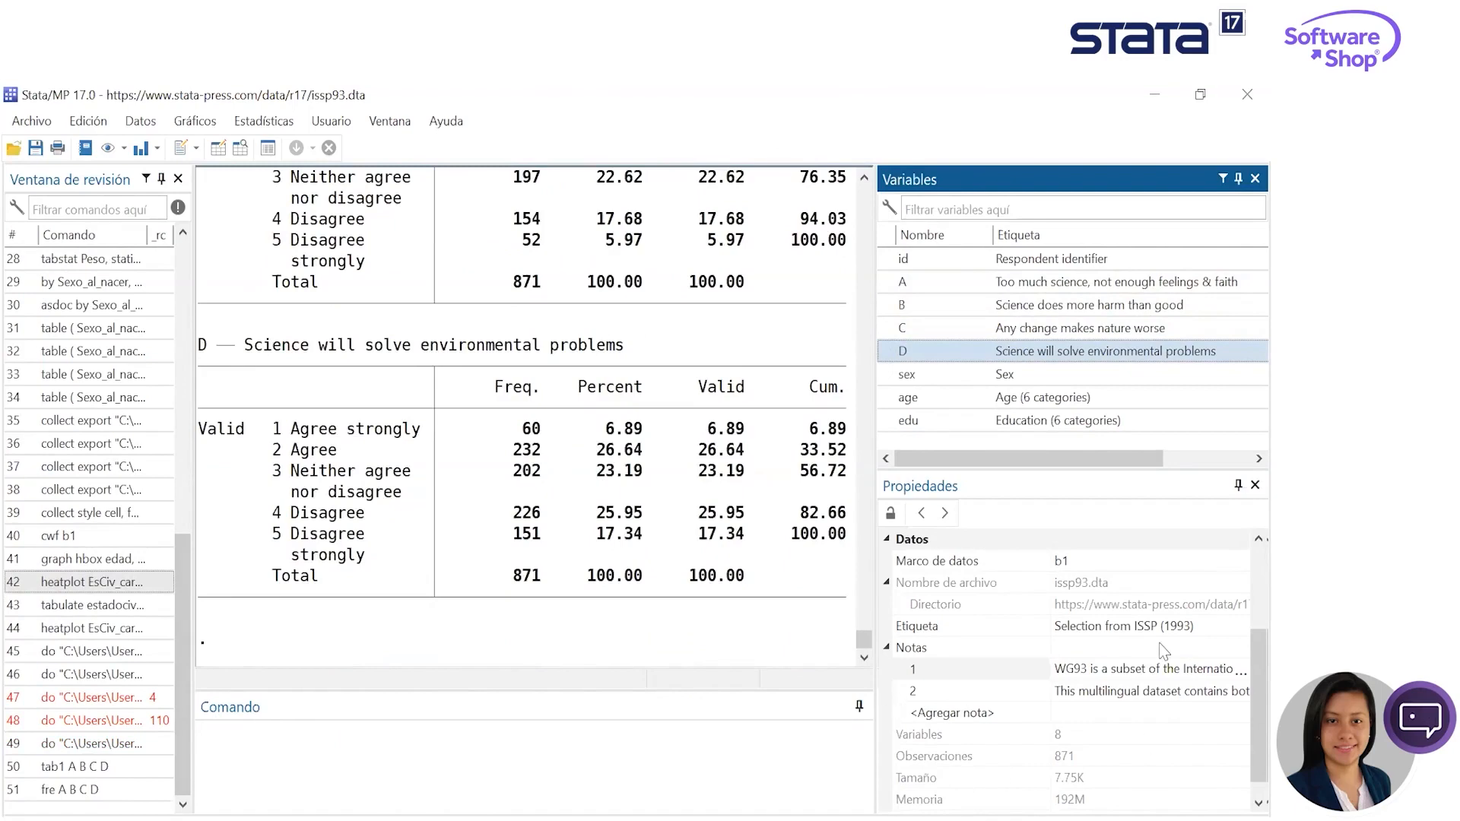
# - Run a multiple correspondence analysis of variables A B C D with sex as the supplementary variable
pyautogui.click(384, 787)
pyautogui.click(264, 120)
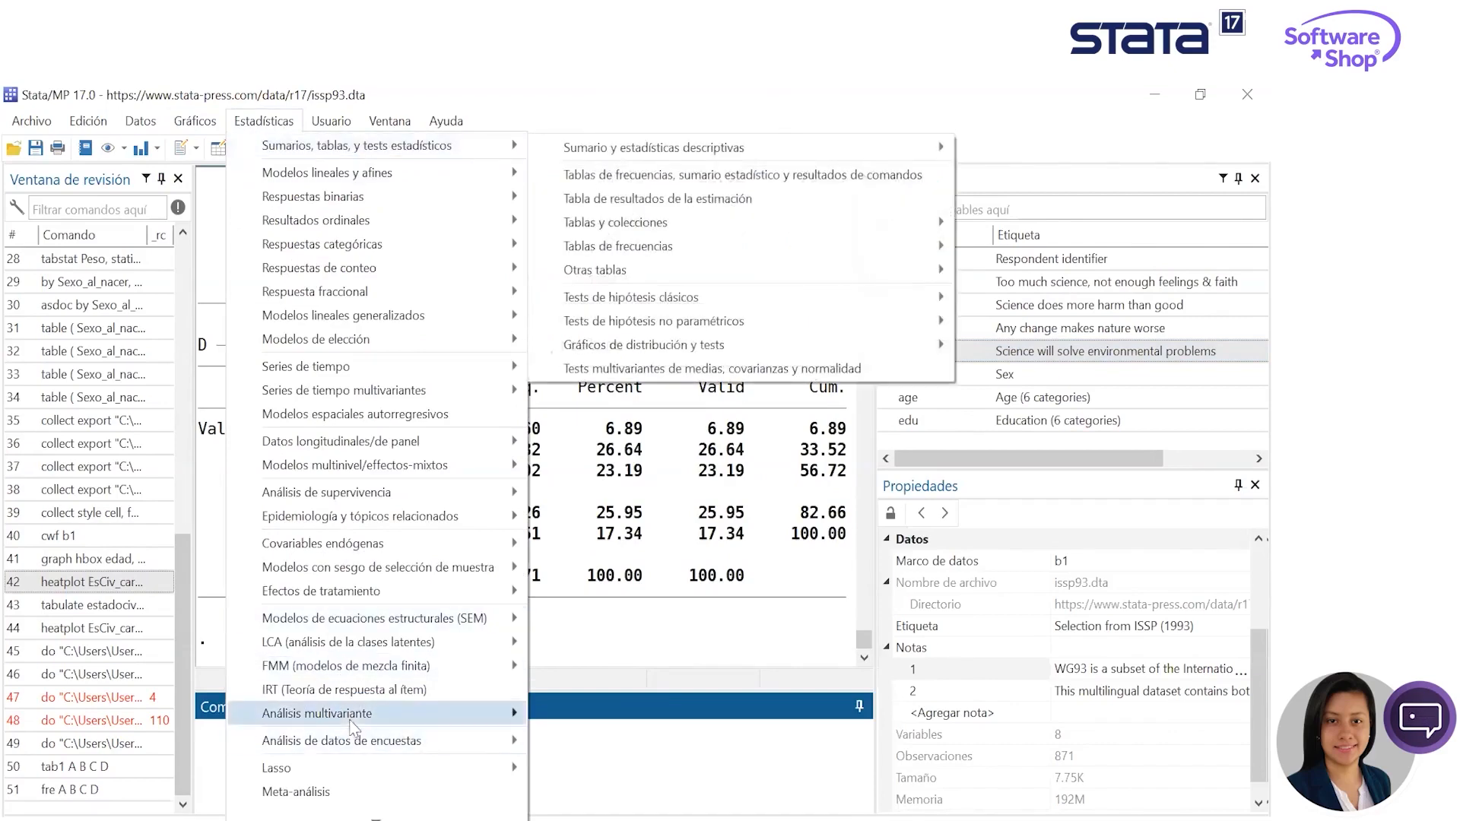
pyautogui.moveTo(352, 722)
pyautogui.moveTo(682, 576)
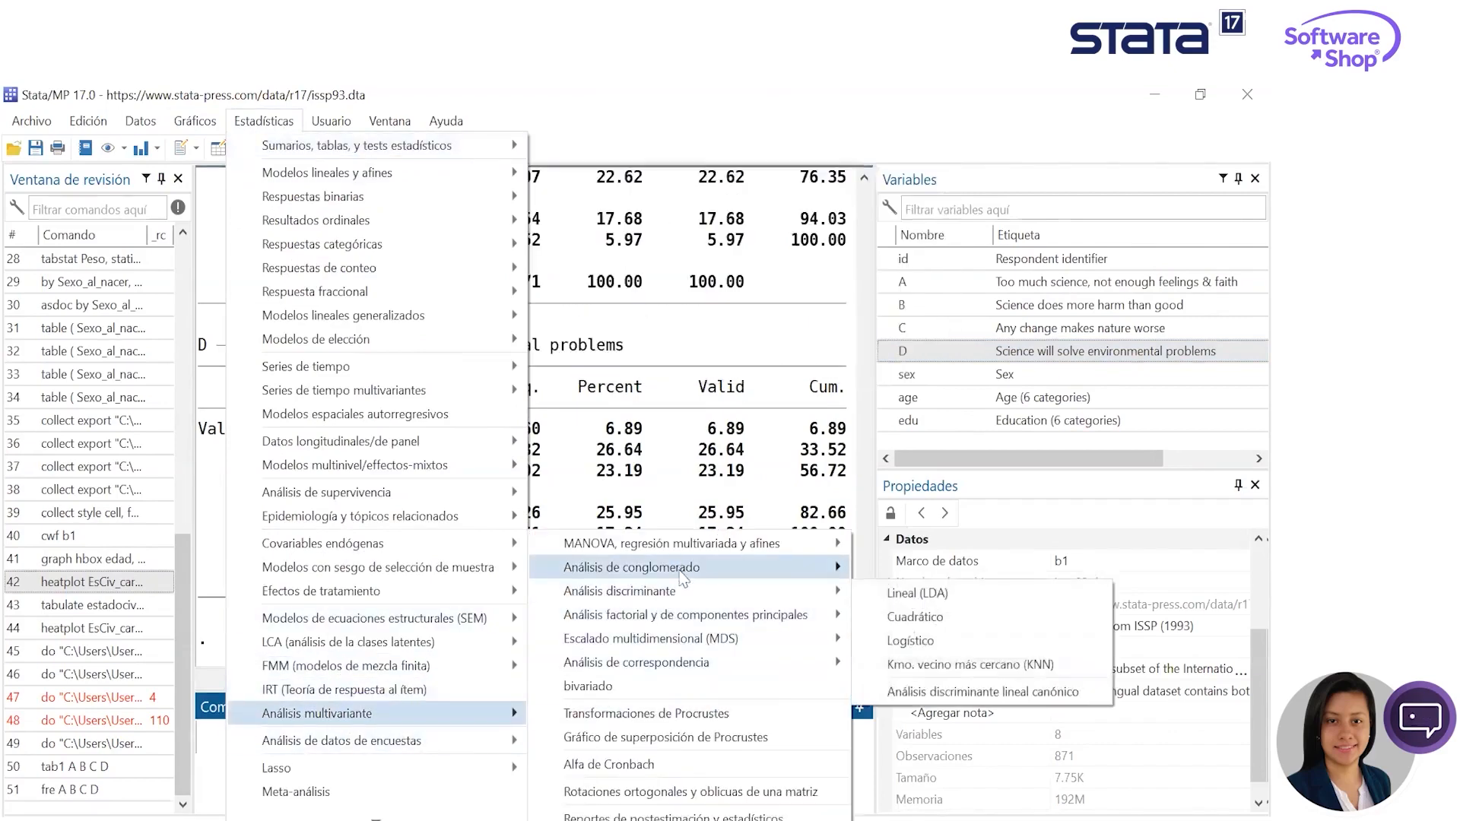
pyautogui.moveTo(700, 638)
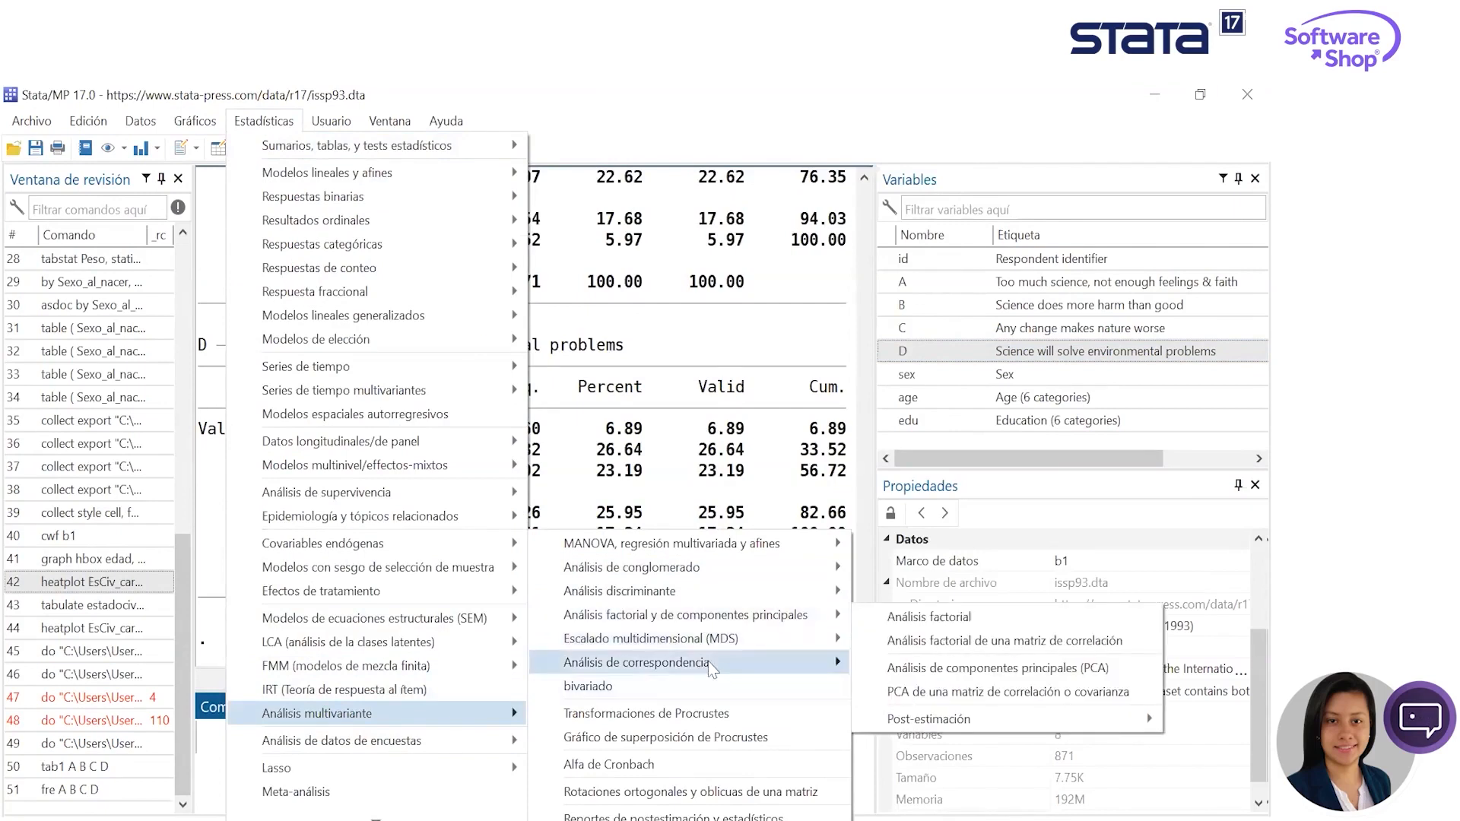
pyautogui.moveTo(701, 667)
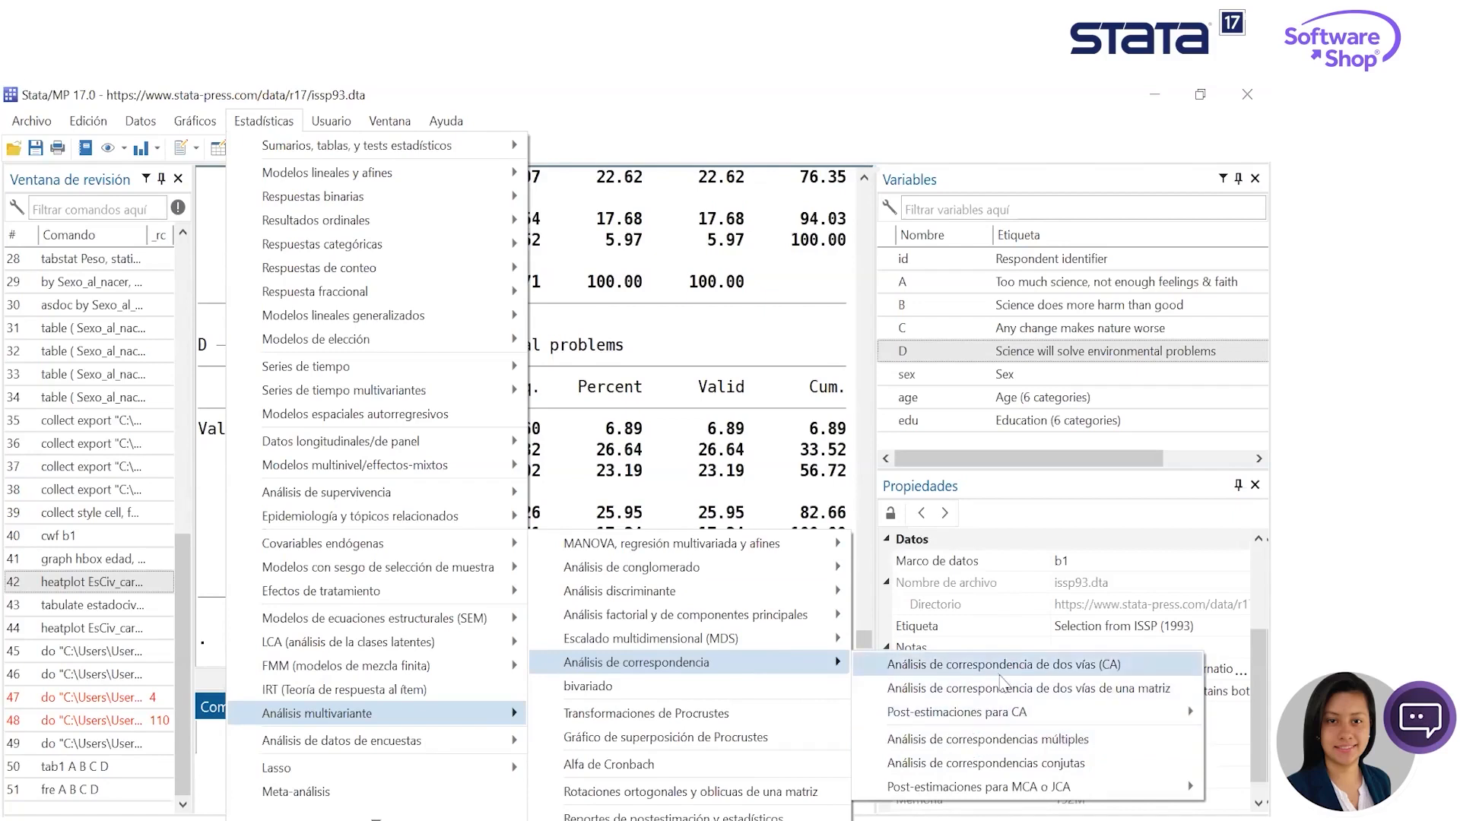
pyautogui.click(1032, 742)
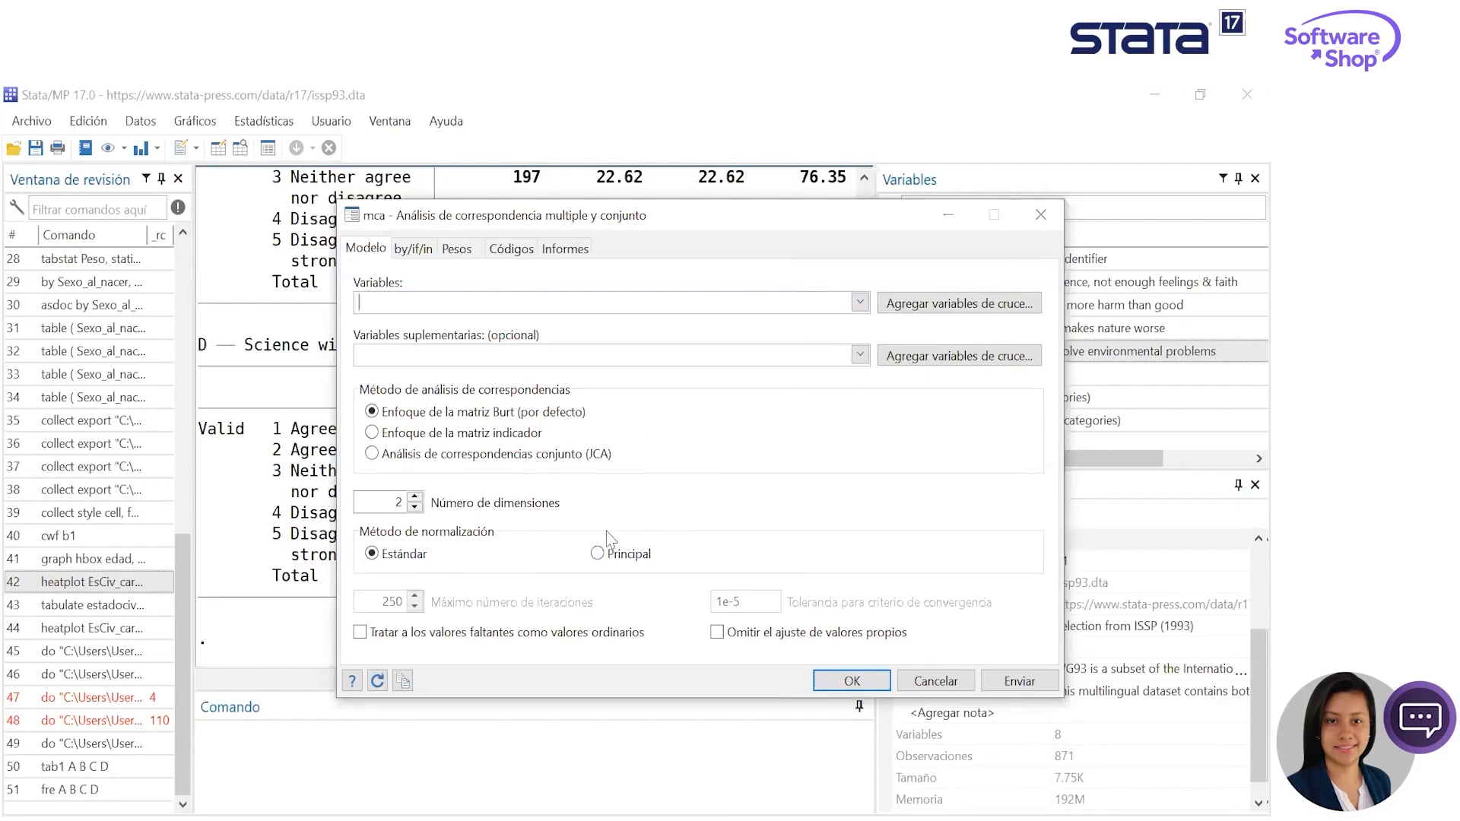
pyautogui.click(858, 354)
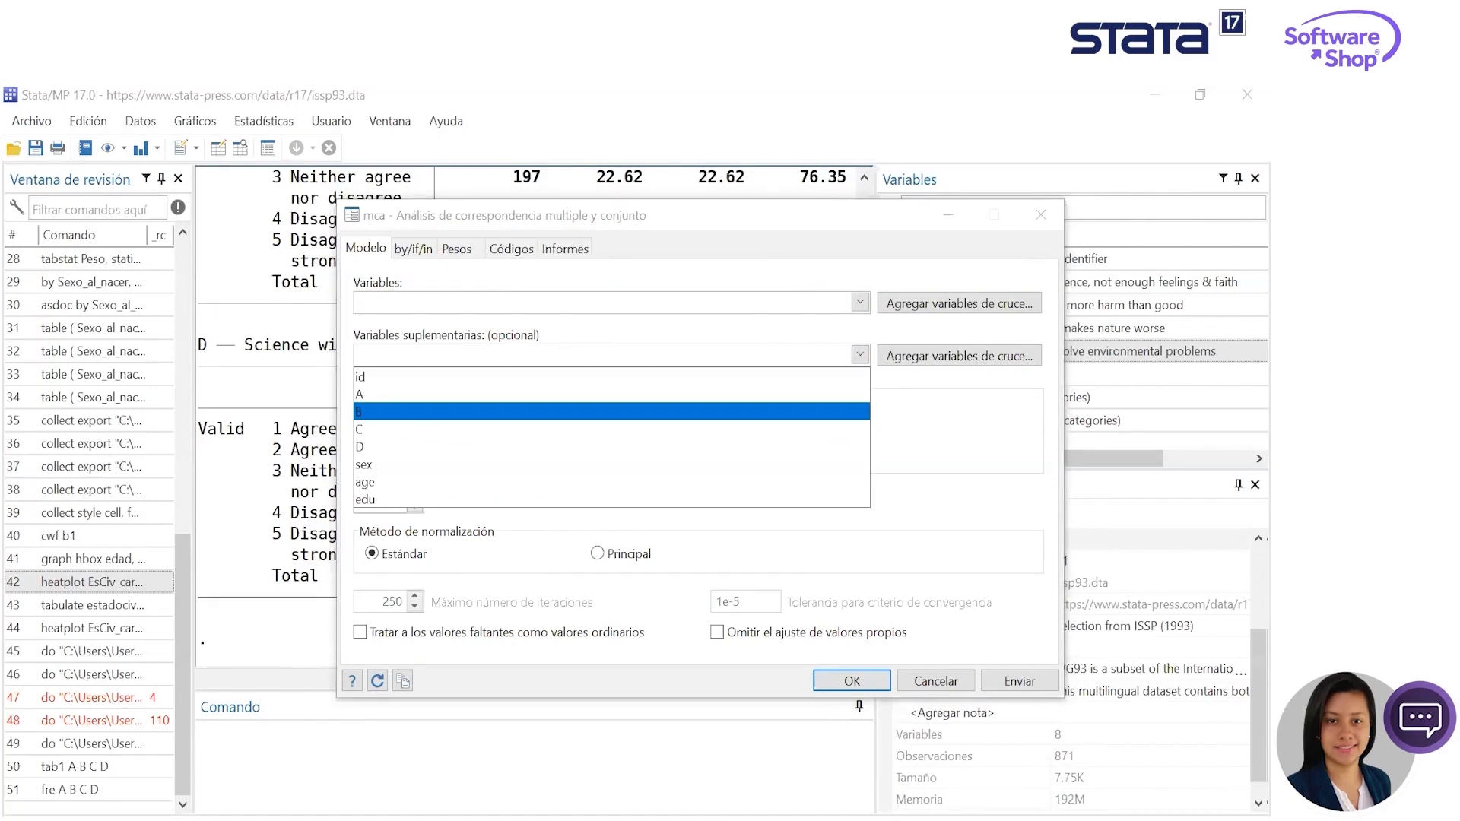
pyautogui.press('Escape')
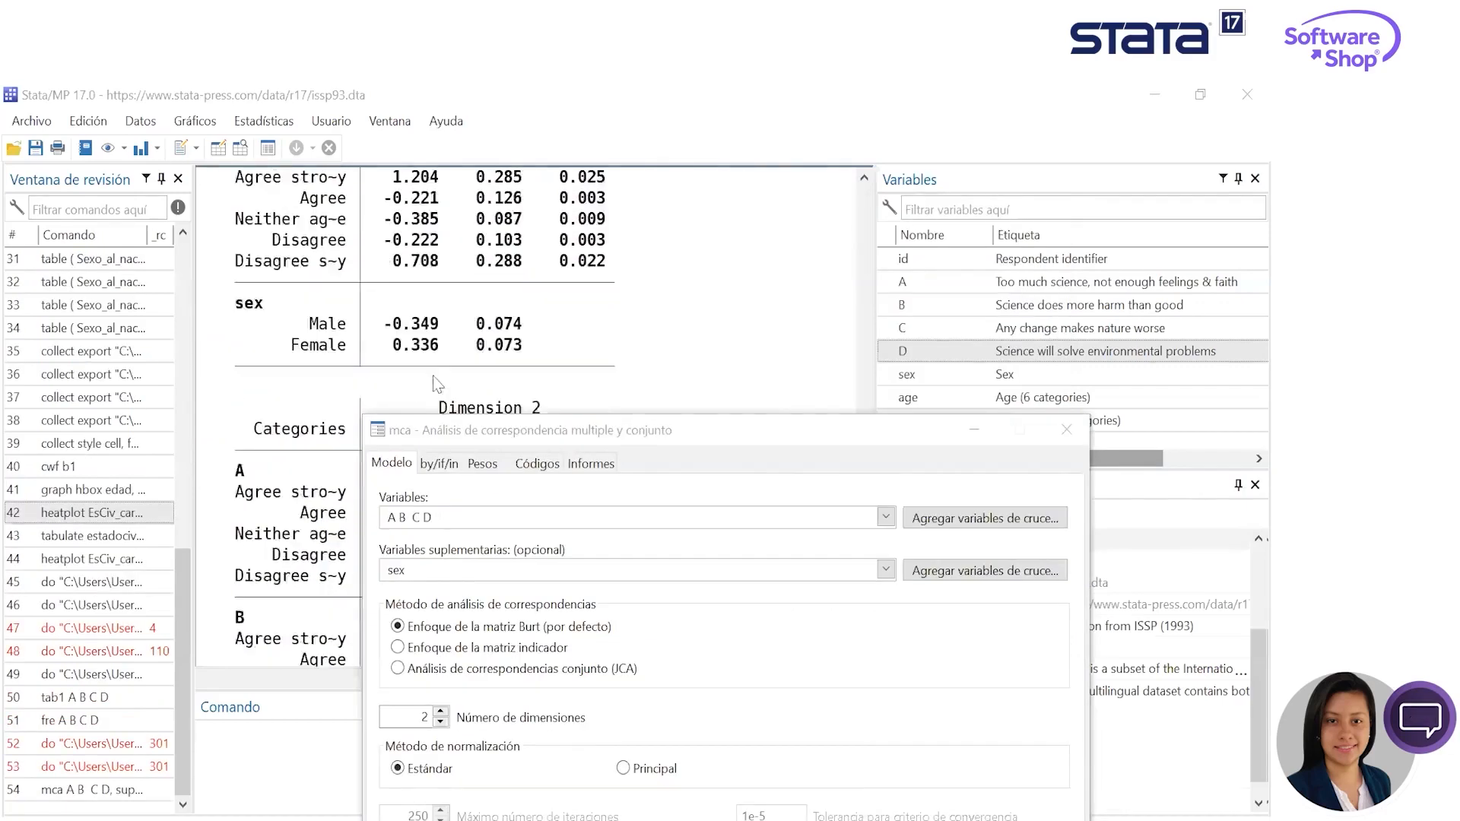
# - Rerun the multiple correspondence analysis with the number of dimensions set to 3 and close its dialog
pyautogui.moveTo(700, 431); pyautogui.dragTo(861, 144)
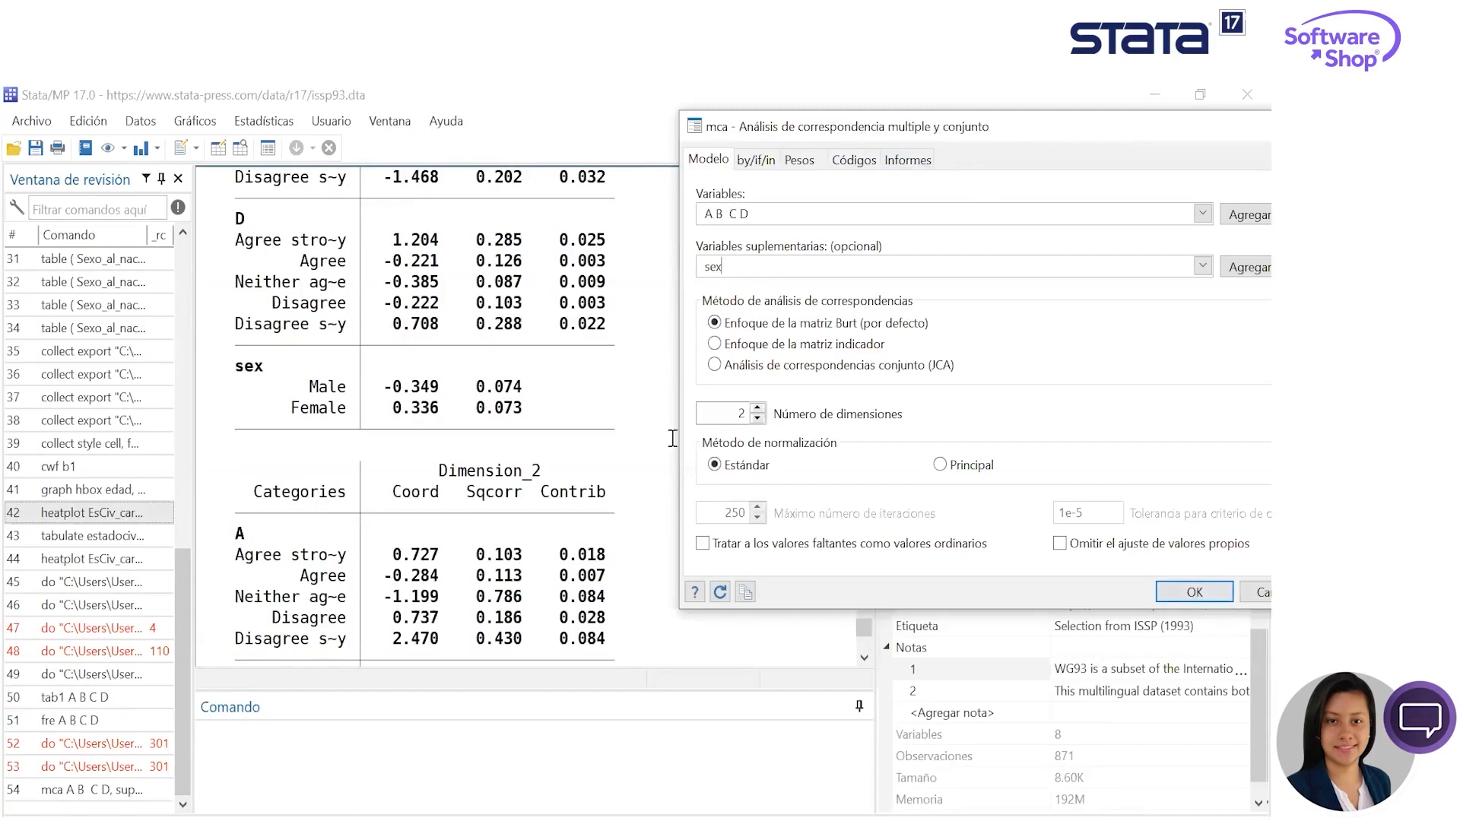
pyautogui.click(666, 429)
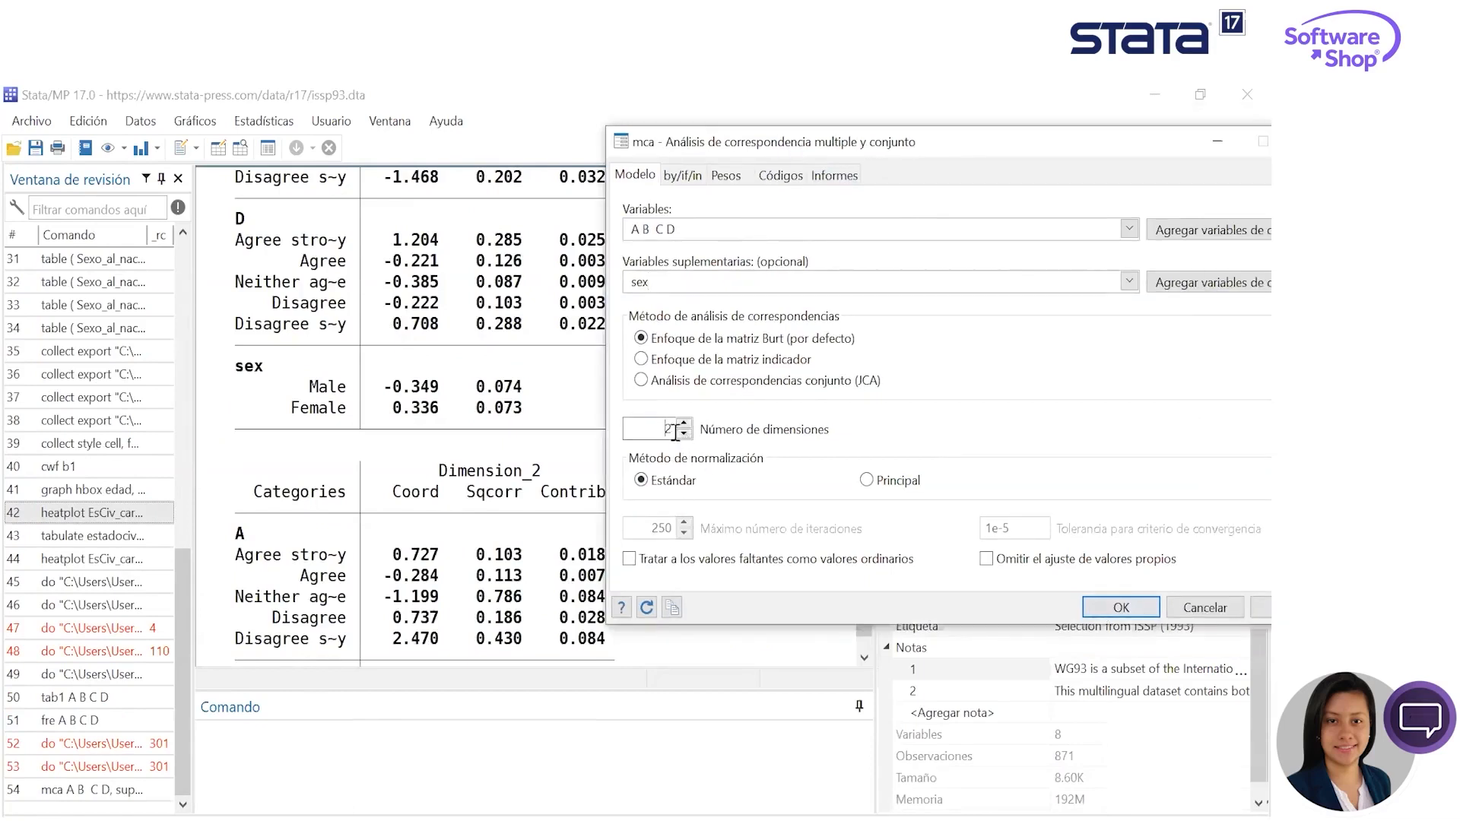
pyautogui.click(683, 423)
pyautogui.click(1247, 608)
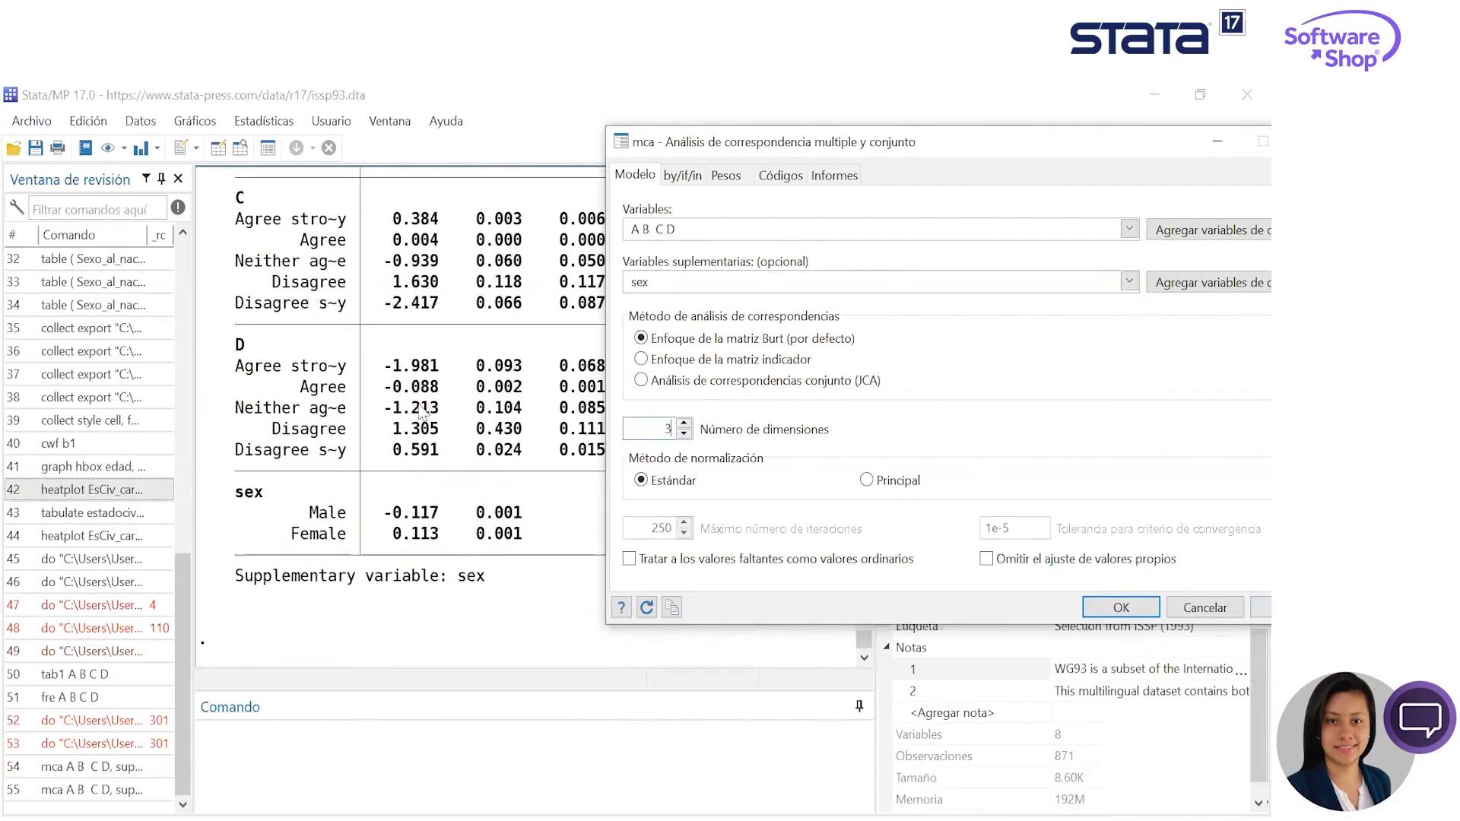
pyautogui.scroll(5, 385, 443)
pyautogui.scroll(-8, 385, 443)
pyautogui.click(1129, 281)
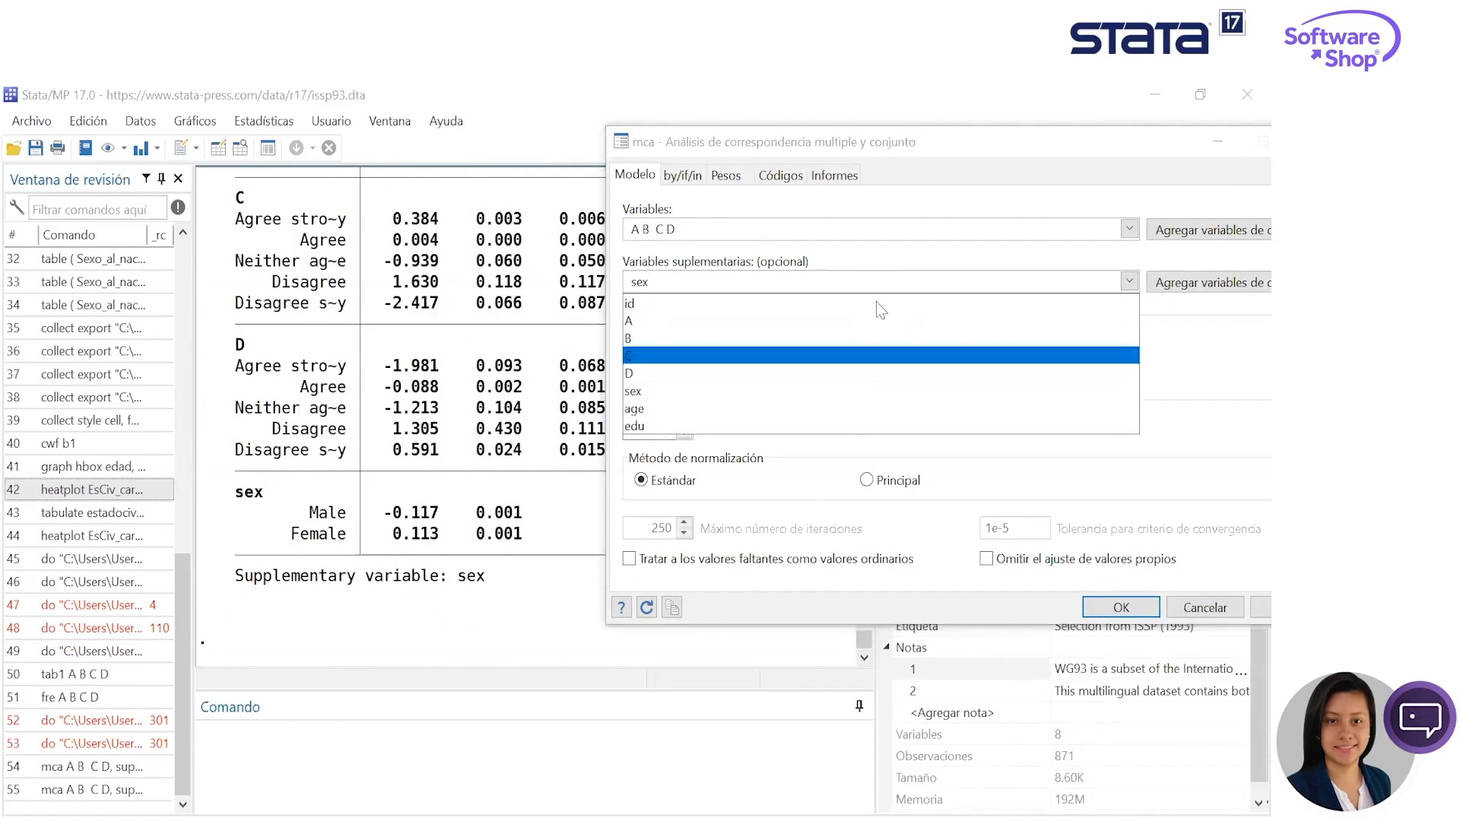
pyautogui.click(1200, 319)
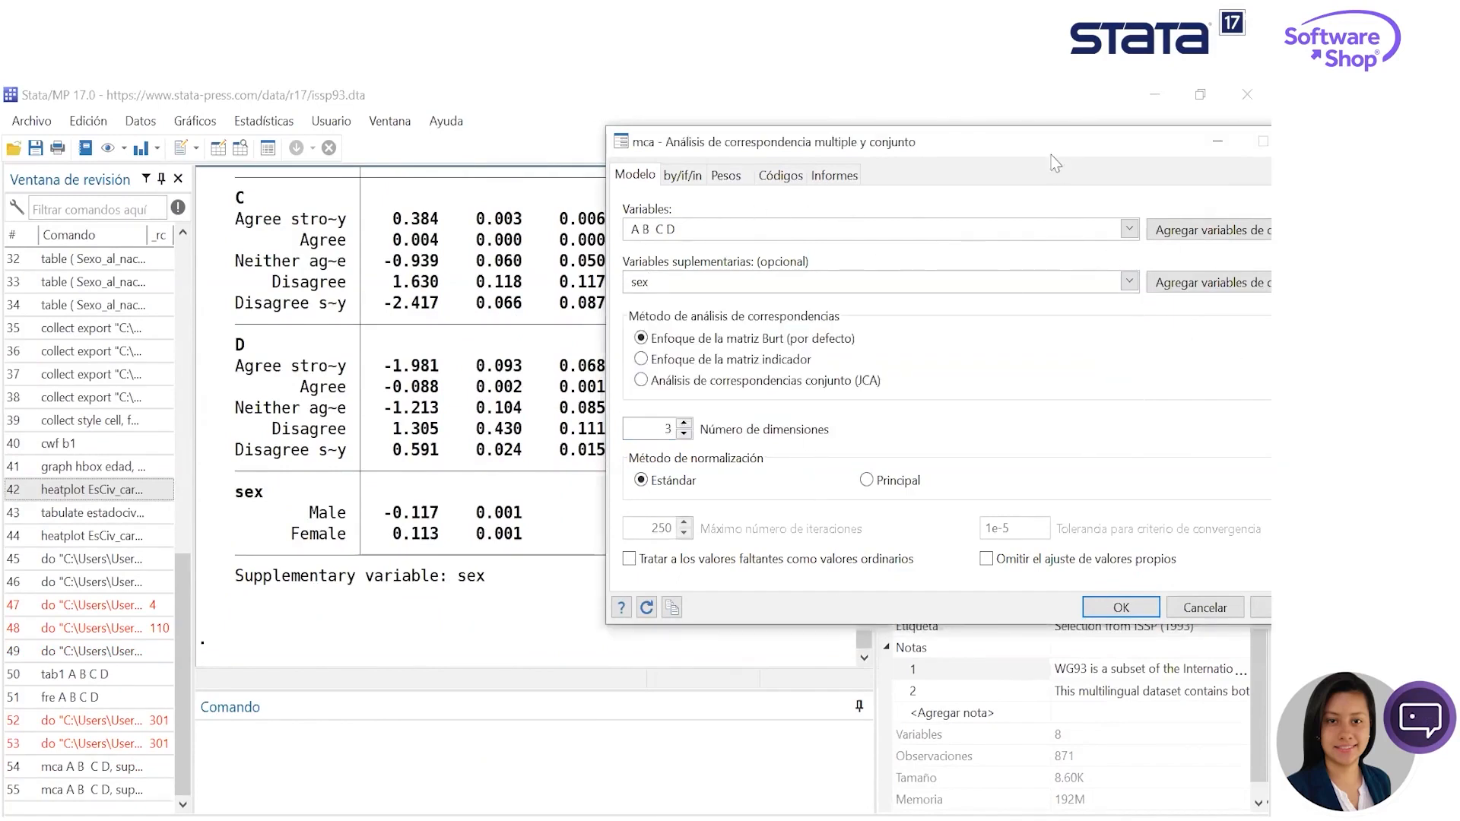
pyautogui.moveTo(1035, 156); pyautogui.dragTo(846, 168)
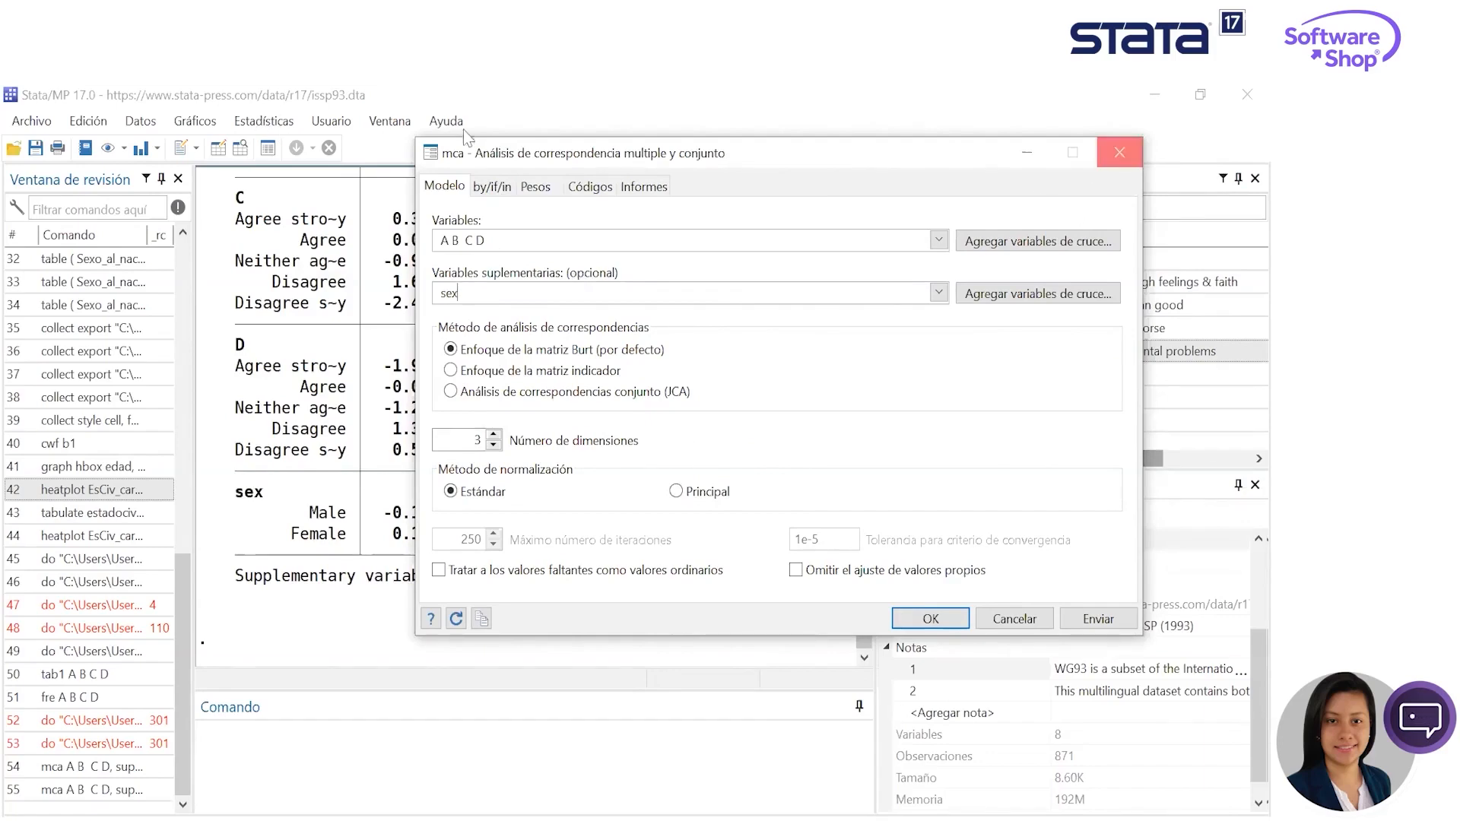
pyautogui.click(1119, 152)
# - Open the category coordinates plot dialog (mcaplot) from the MCA postestimation tools and check its organization and dimension options
pyautogui.click(264, 121)
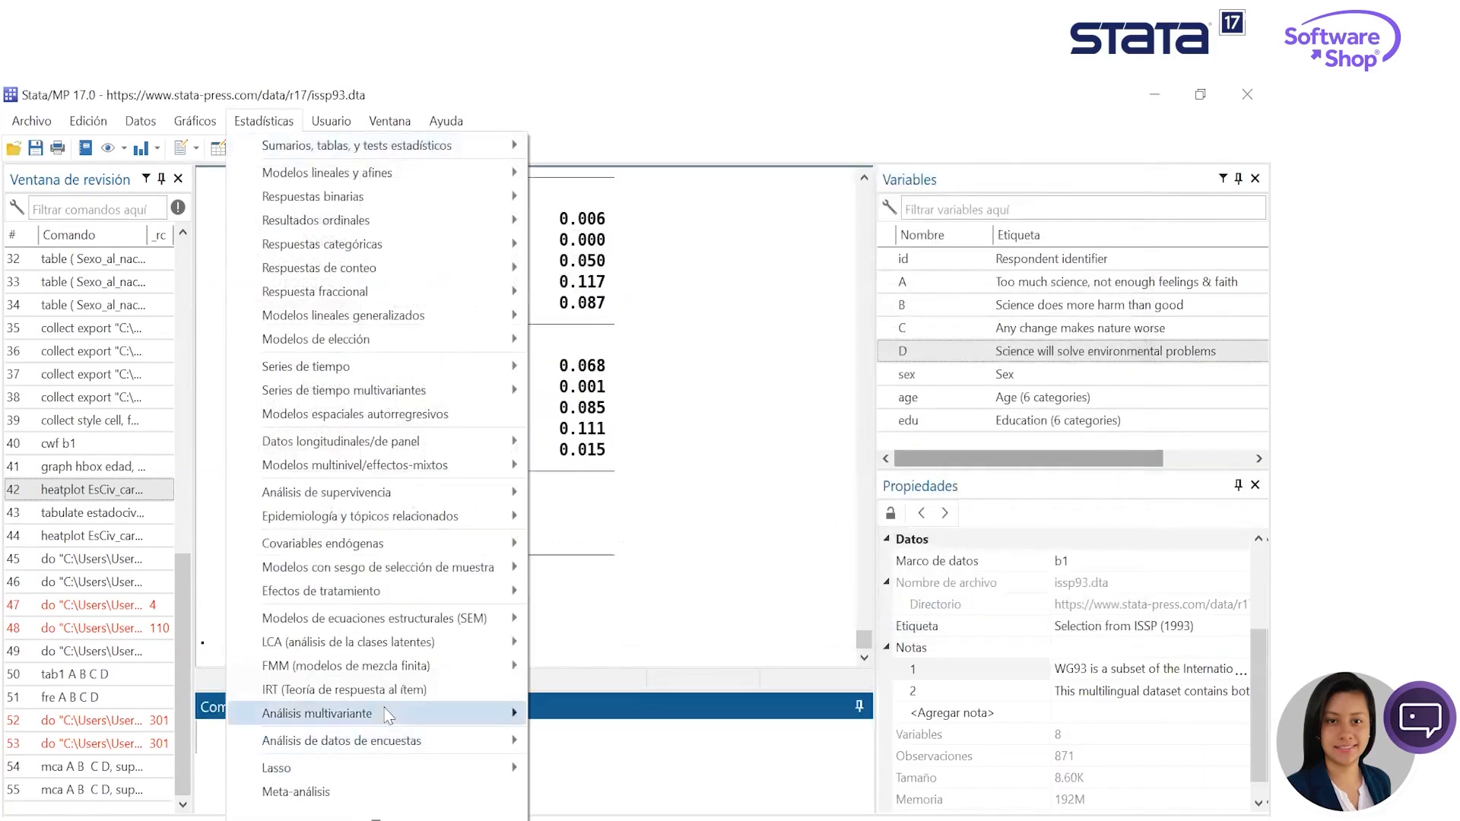
pyautogui.moveTo(410, 713)
pyautogui.moveTo(692, 674)
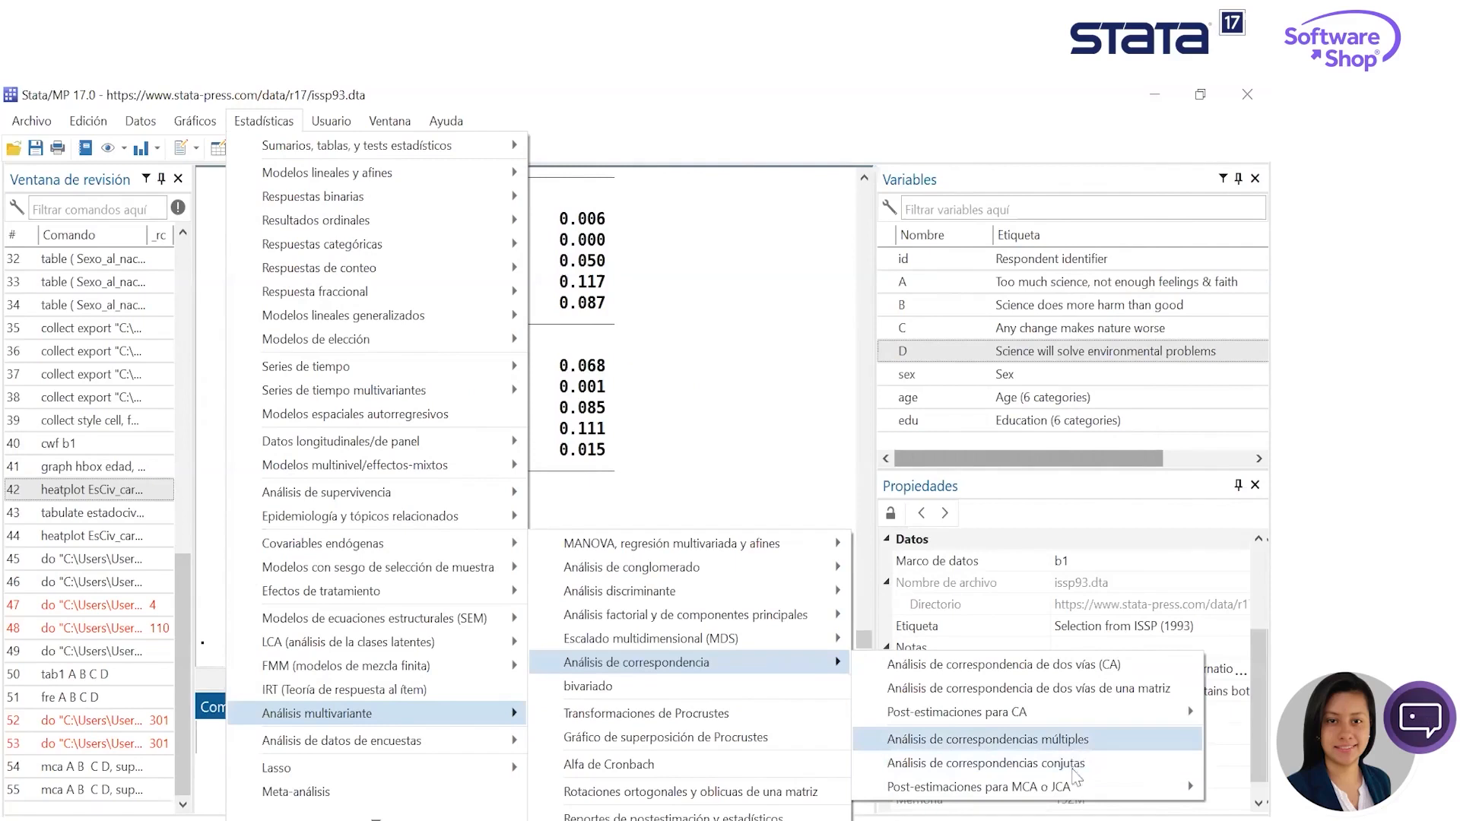
pyautogui.moveTo(1076, 788)
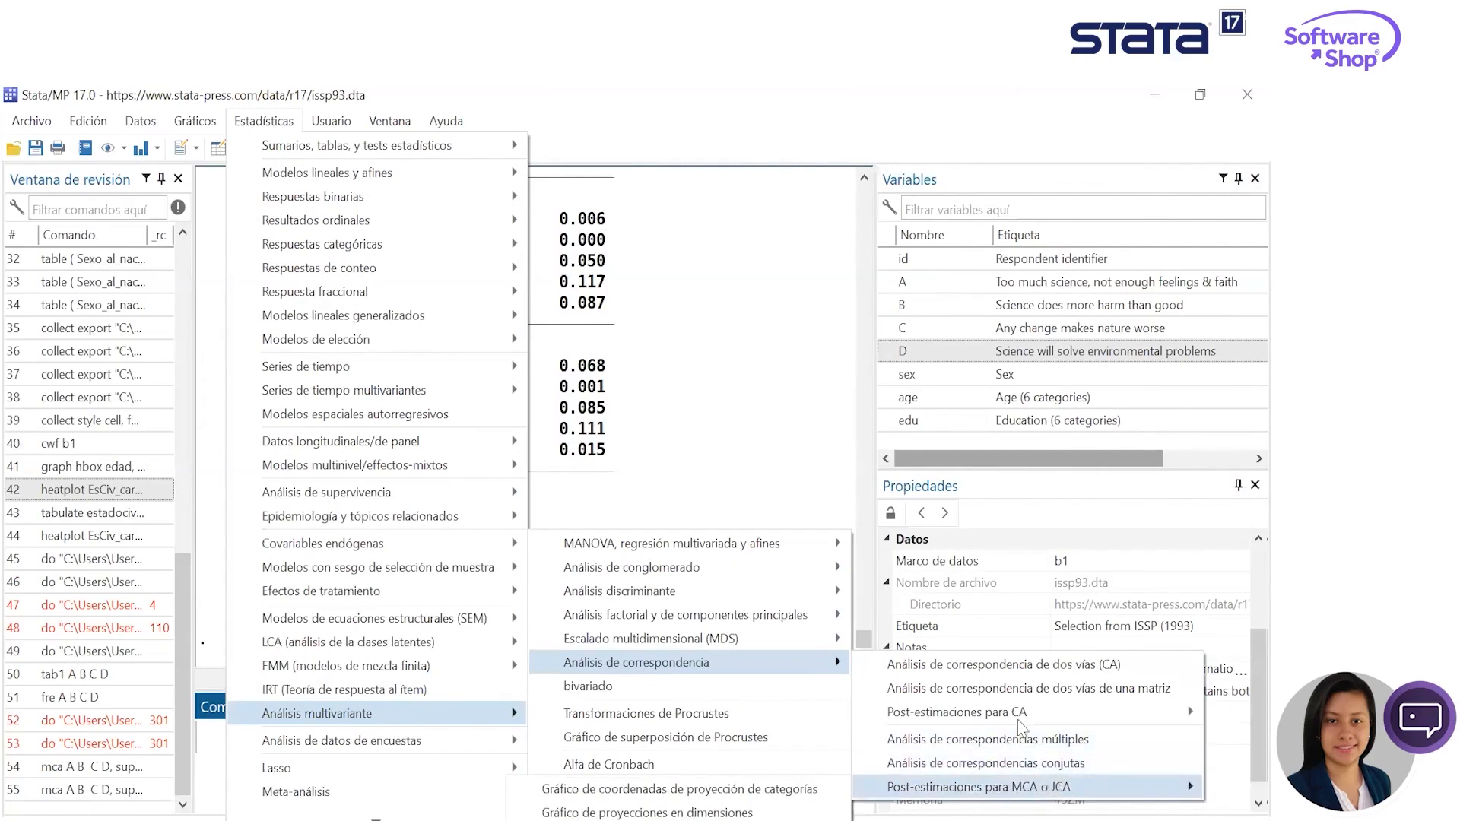
pyautogui.moveTo(1065, 724)
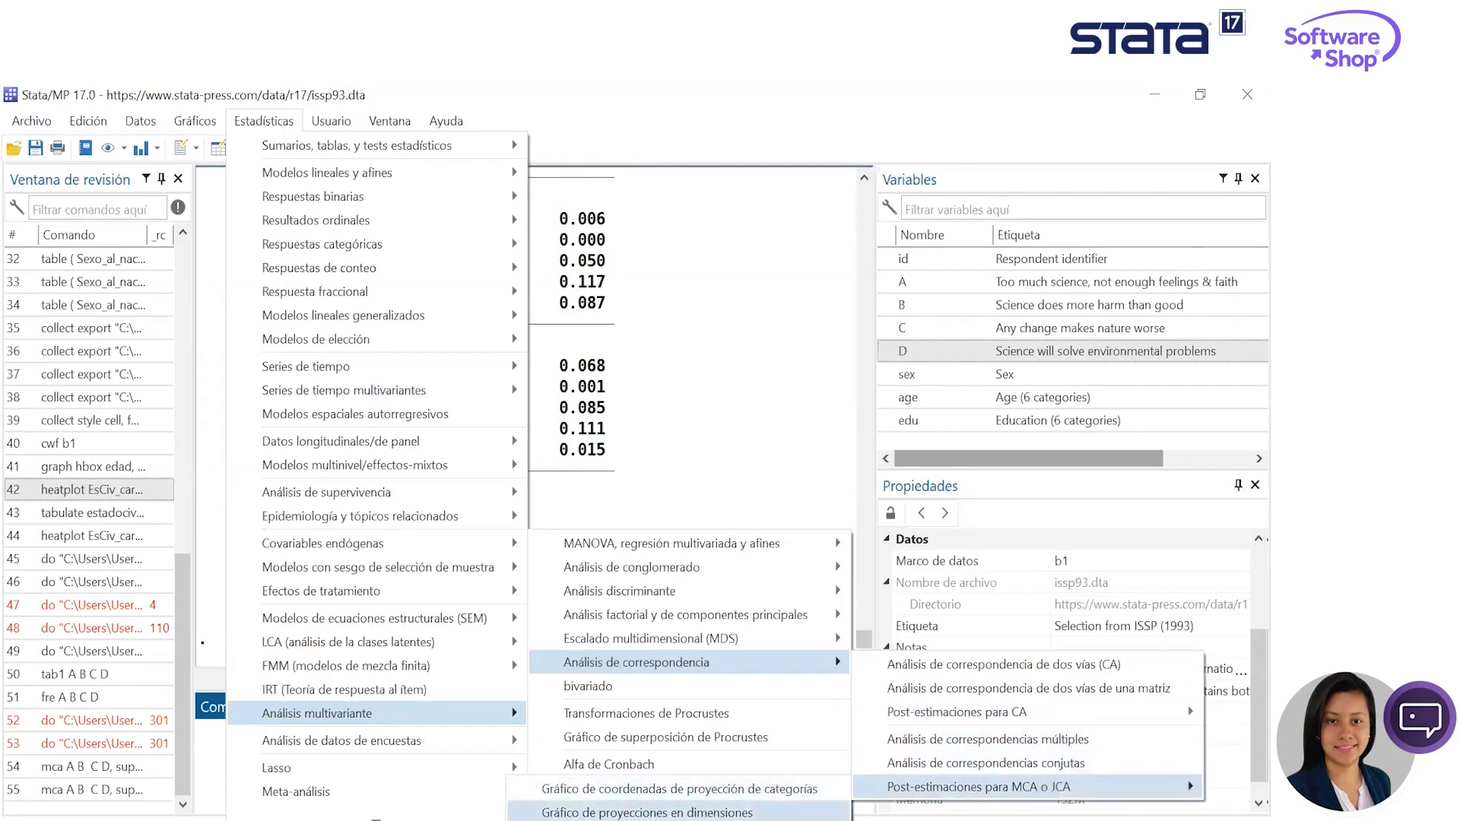
pyautogui.click(756, 791)
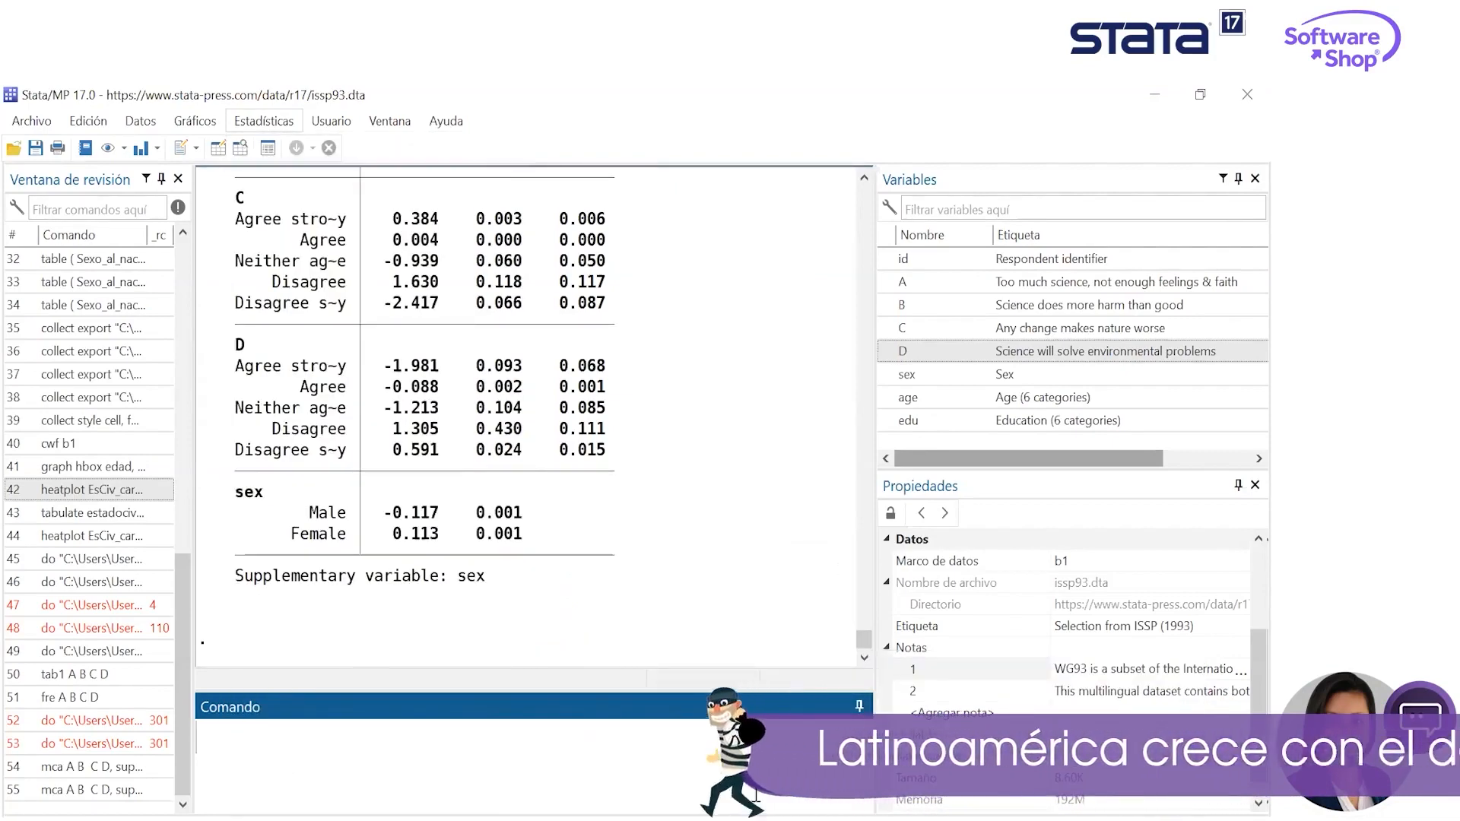
pyautogui.moveTo(688, 174); pyautogui.dragTo(522, 194)
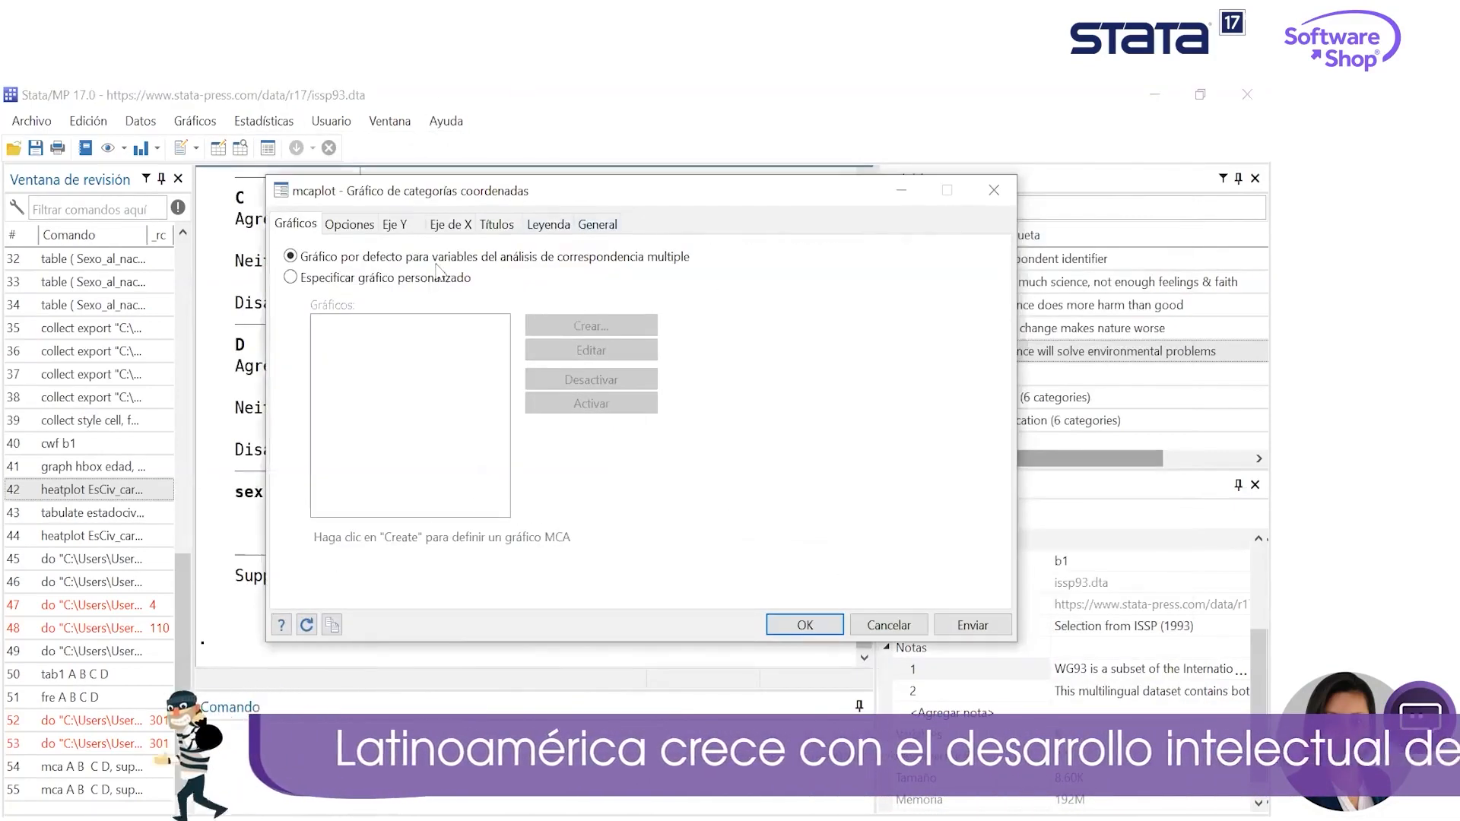
pyautogui.click(349, 223)
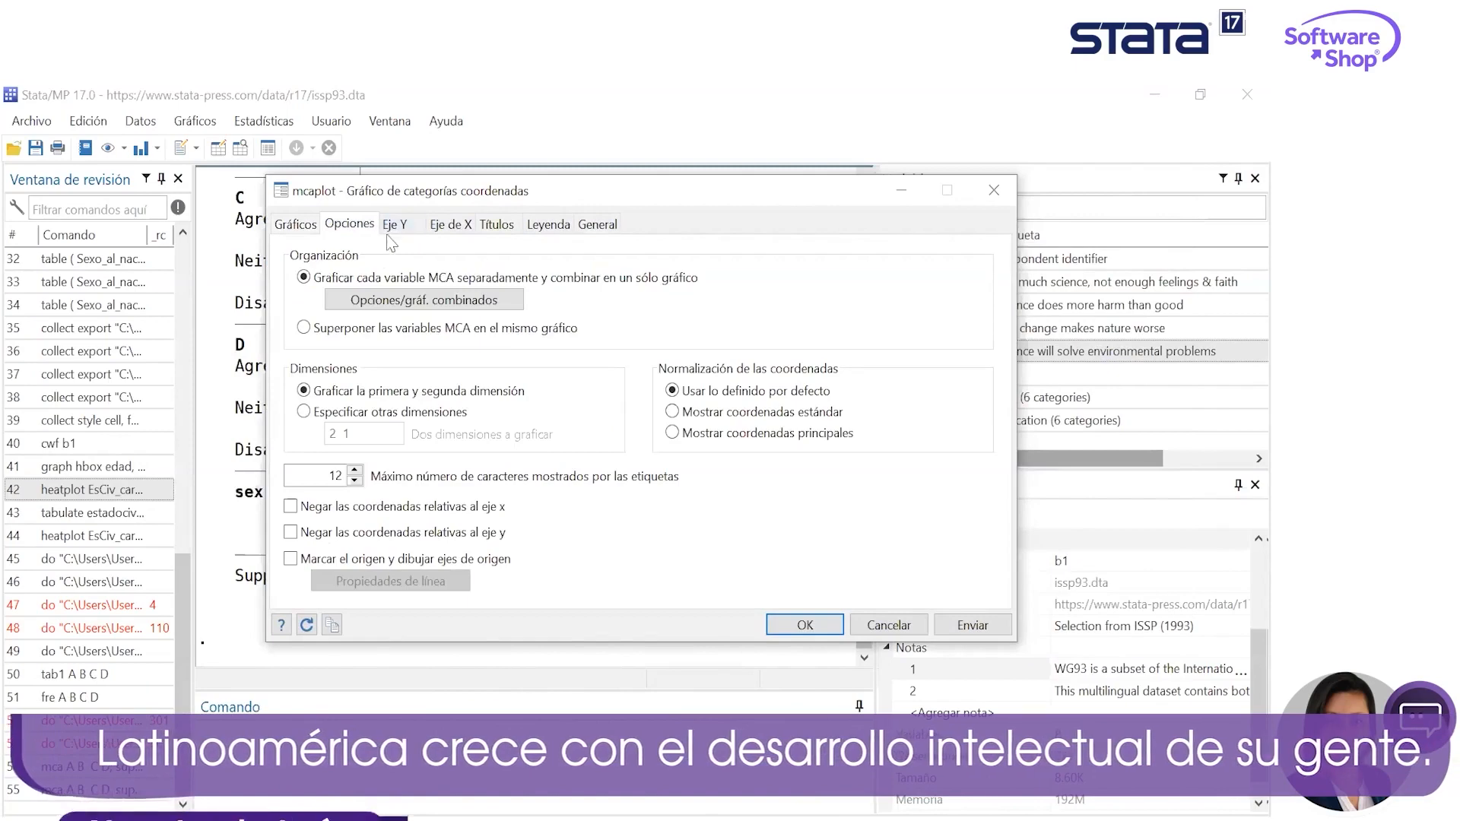
# - Add a plot to the category coordinates graph, trying A and then sex as its MCA variable
pyautogui.click(303, 228)
pyautogui.click(373, 278)
pyautogui.click(537, 320)
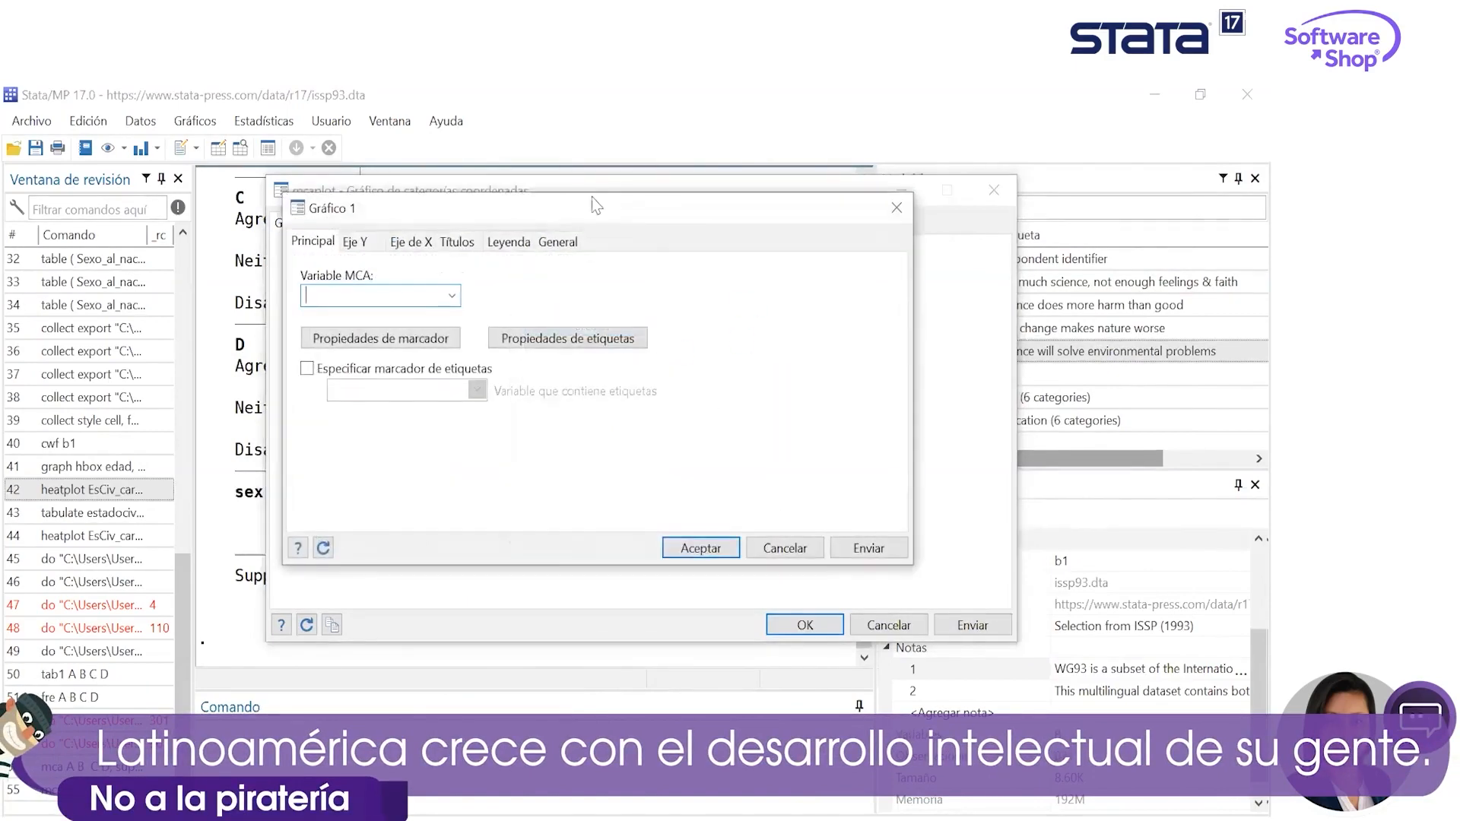
pyautogui.click(451, 296)
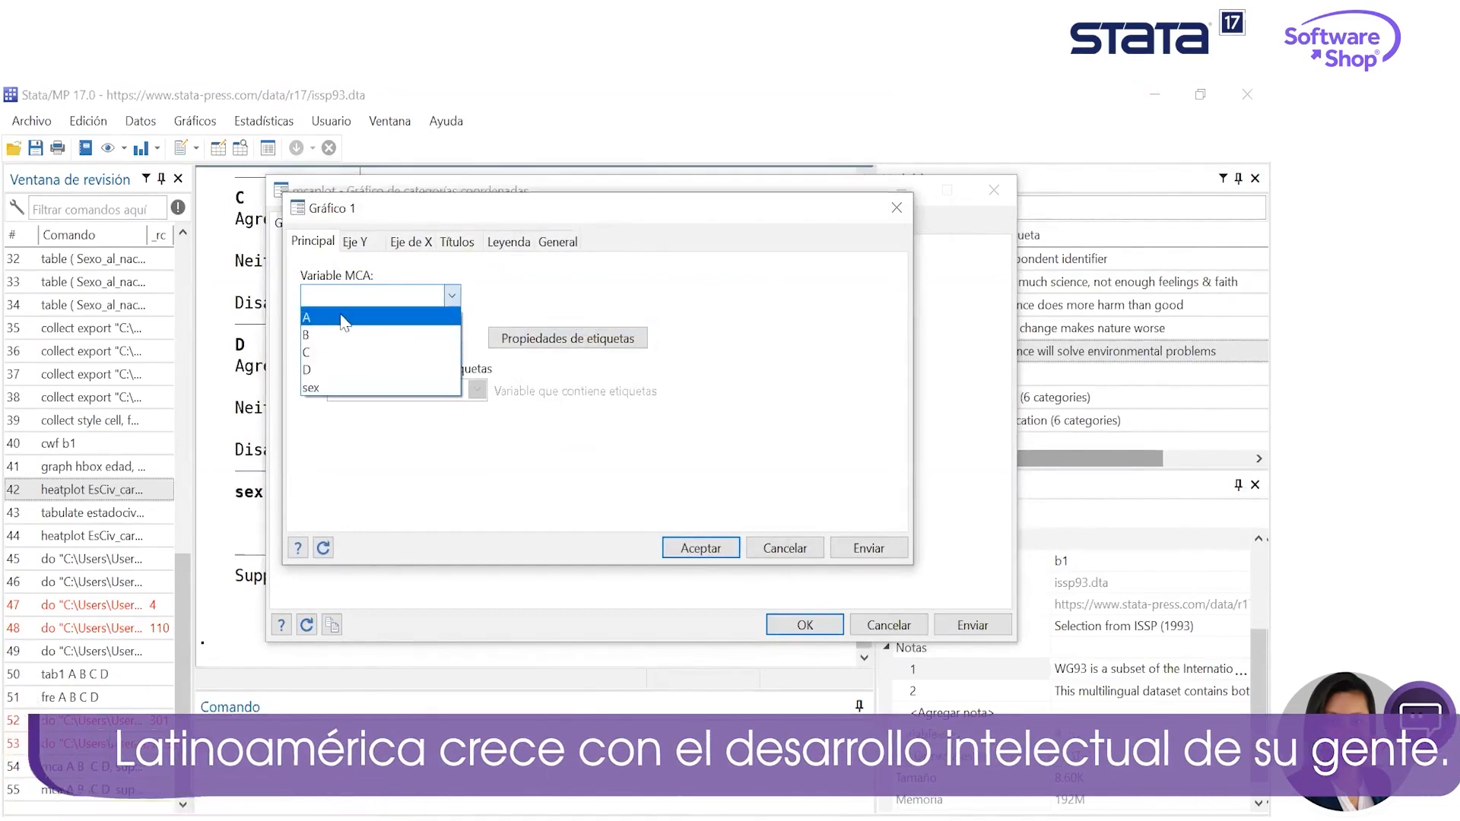
pyautogui.click(395, 317)
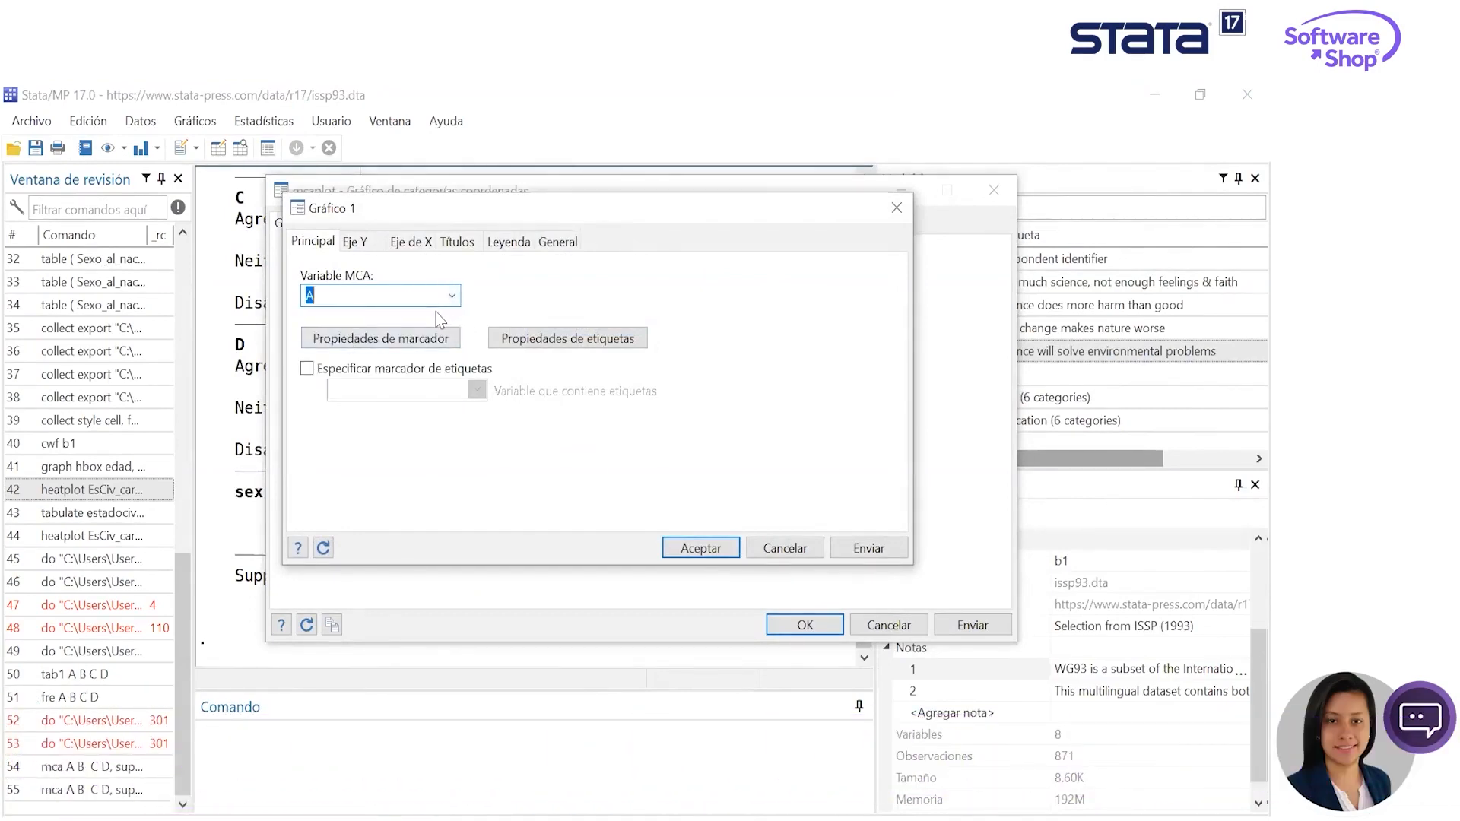
pyautogui.click(452, 296)
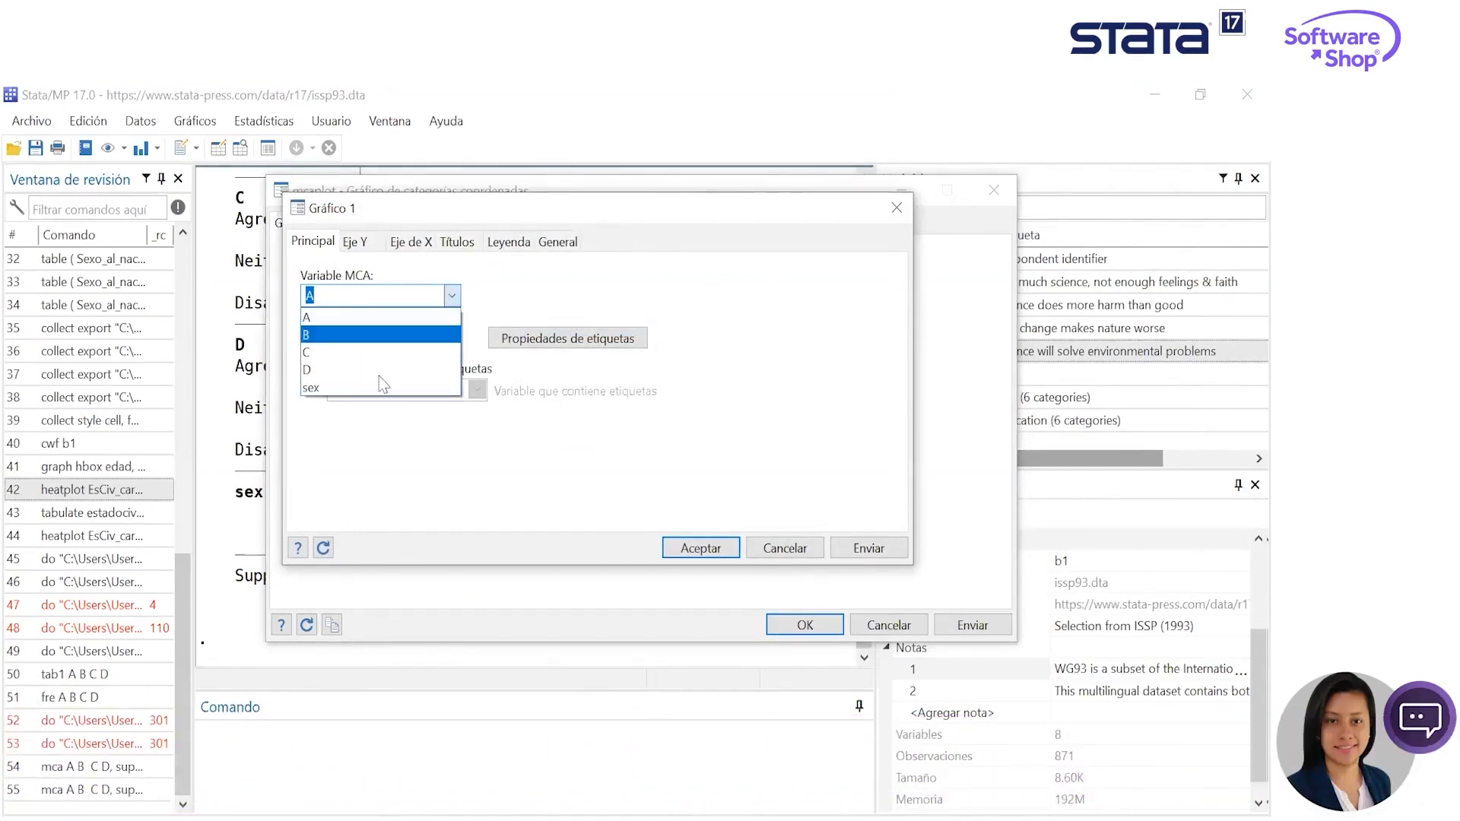
pyautogui.click(372, 389)
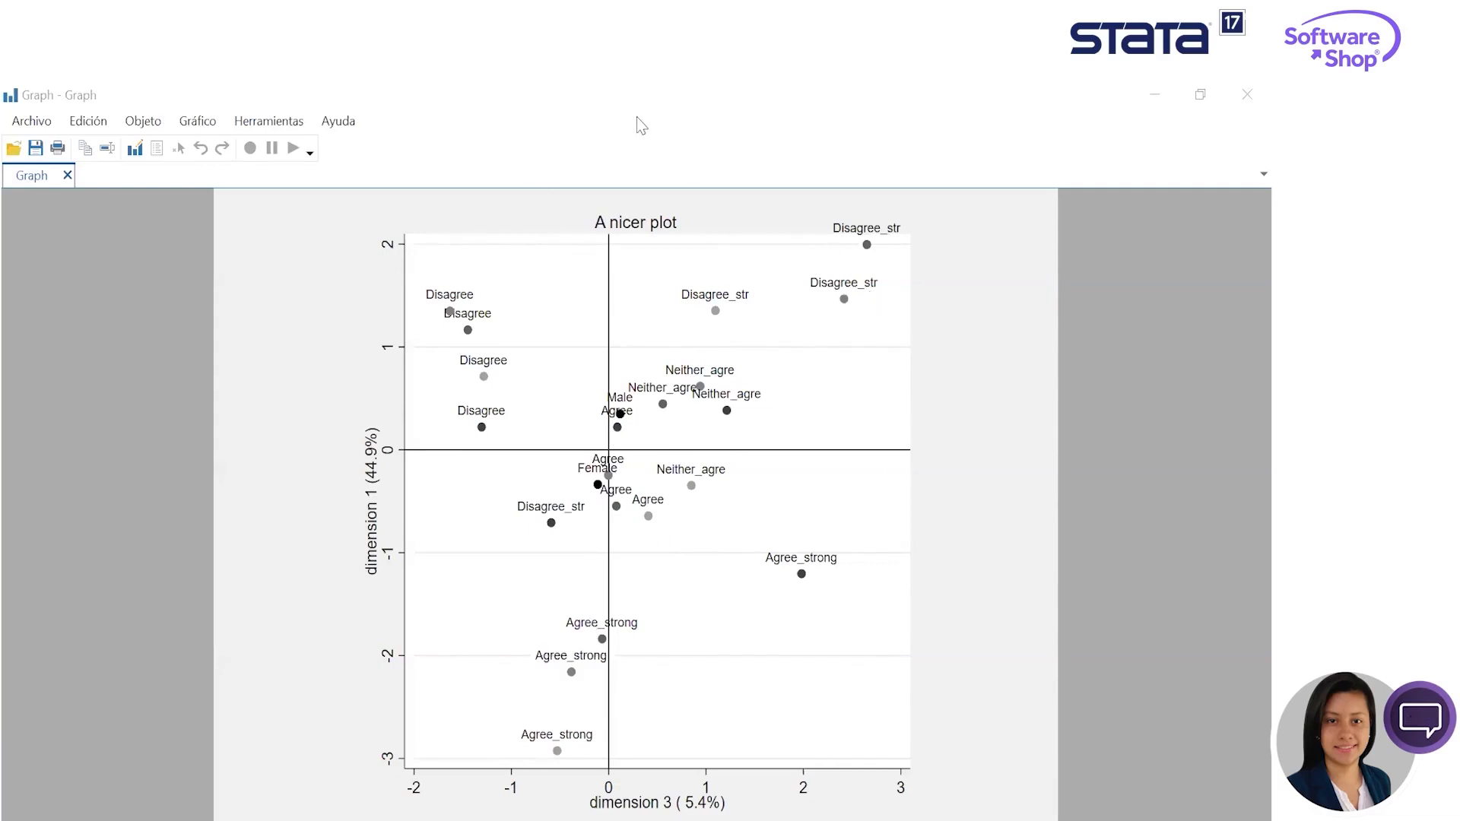
# - Save the "A nicer plot" graph as a PDF named Graph in the Stata_transversal folder
pyautogui.click(34, 126)
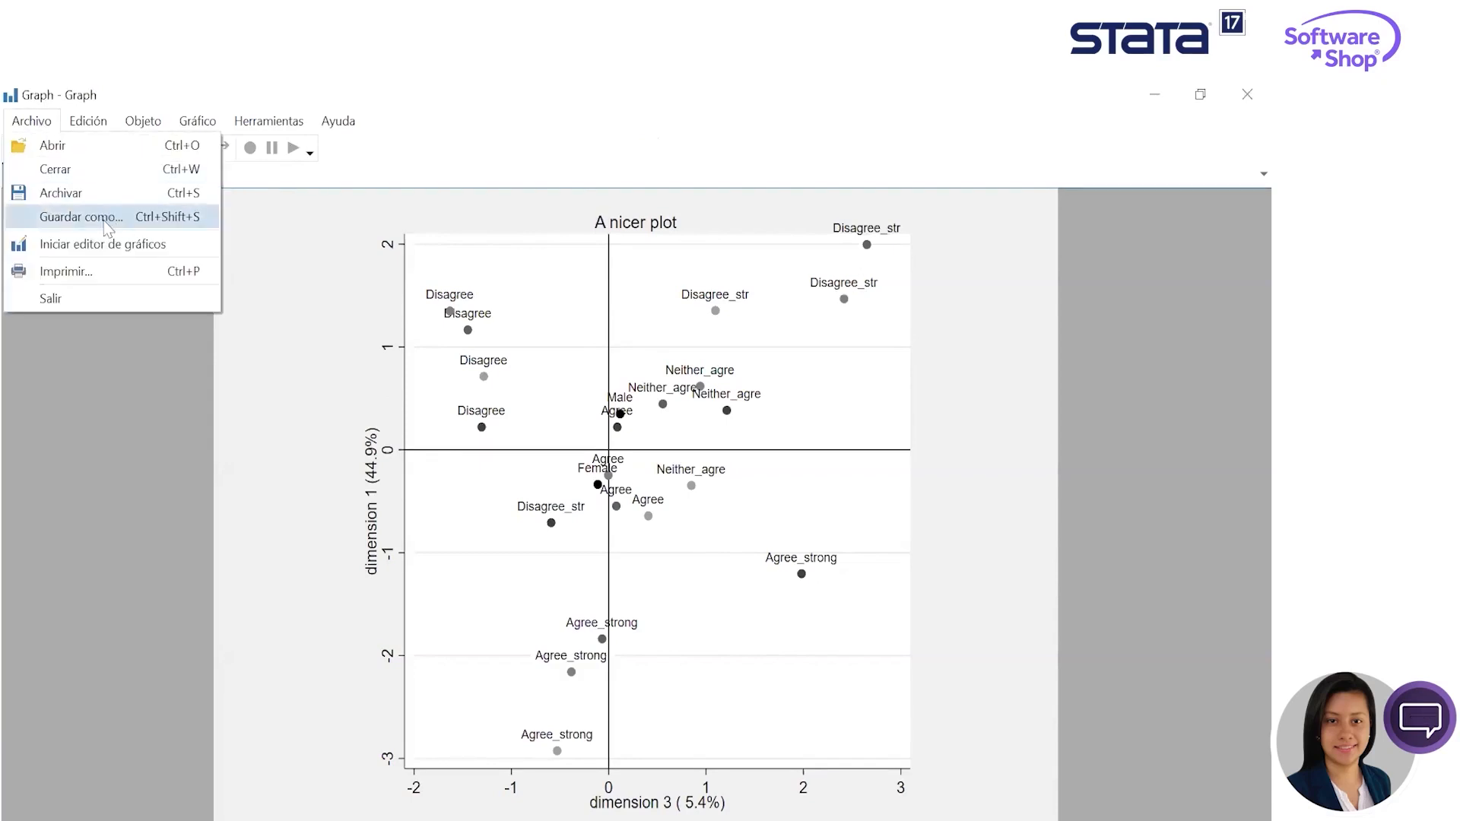
pyautogui.click(107, 218)
pyautogui.click(312, 570)
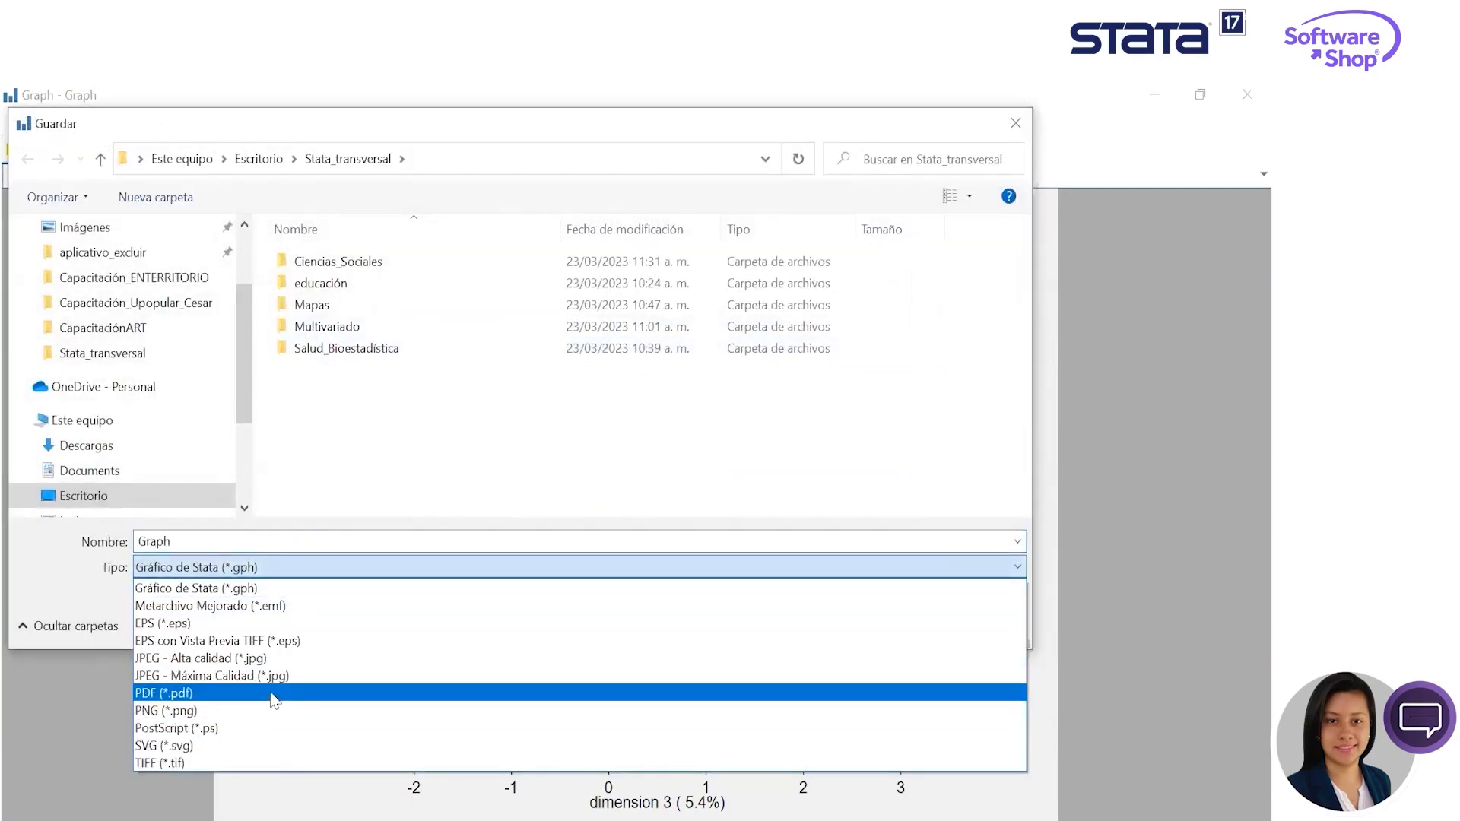
pyautogui.click(274, 700)
pyautogui.click(299, 538)
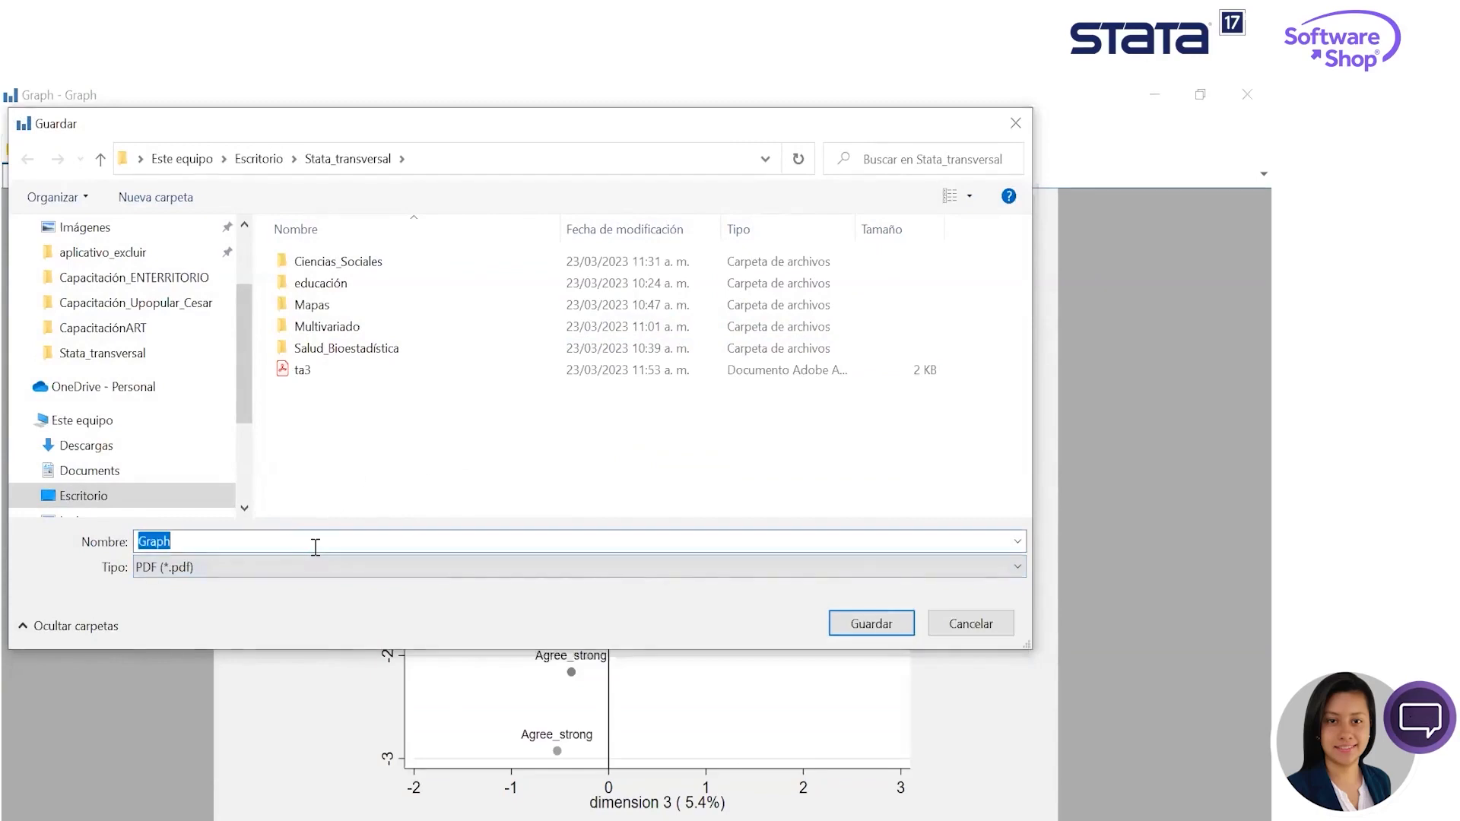
pyautogui.click(871, 621)
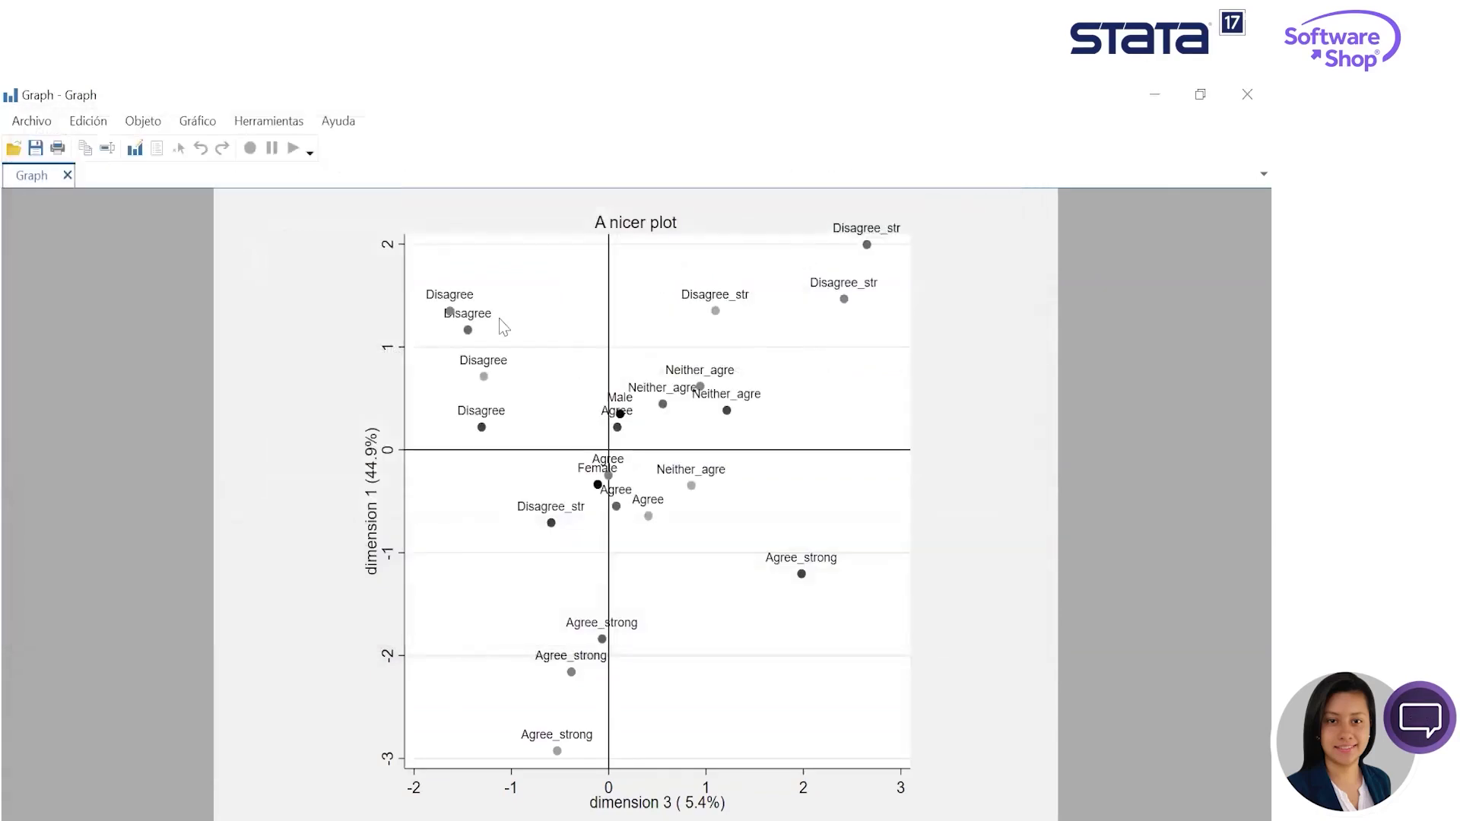
# - Clear away the graph window and the mcaplot dialog, and hide commands with errors from the command history
pyautogui.click(1172, 97)
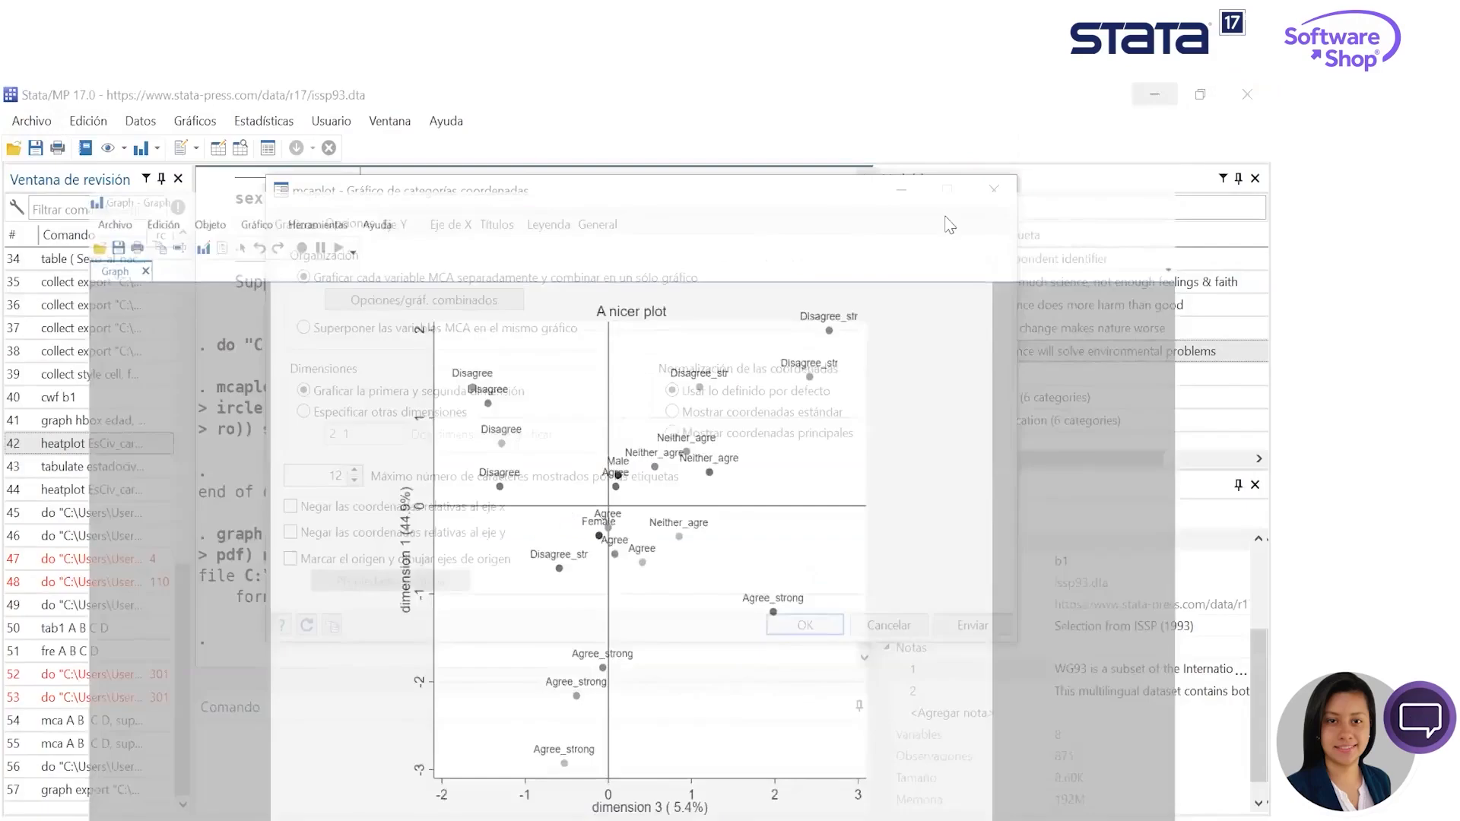
pyautogui.click(980, 202)
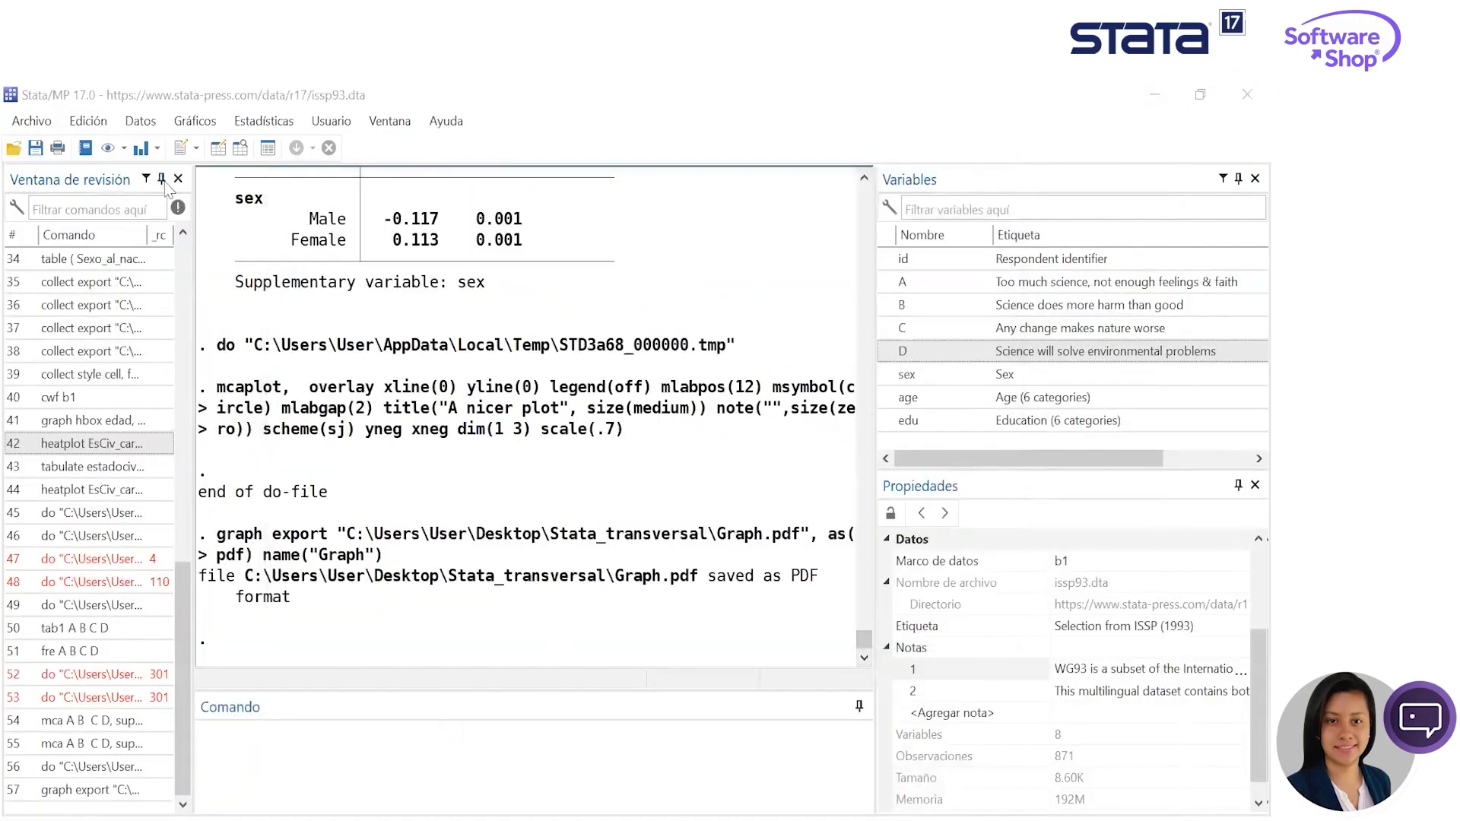
pyautogui.click(177, 207)
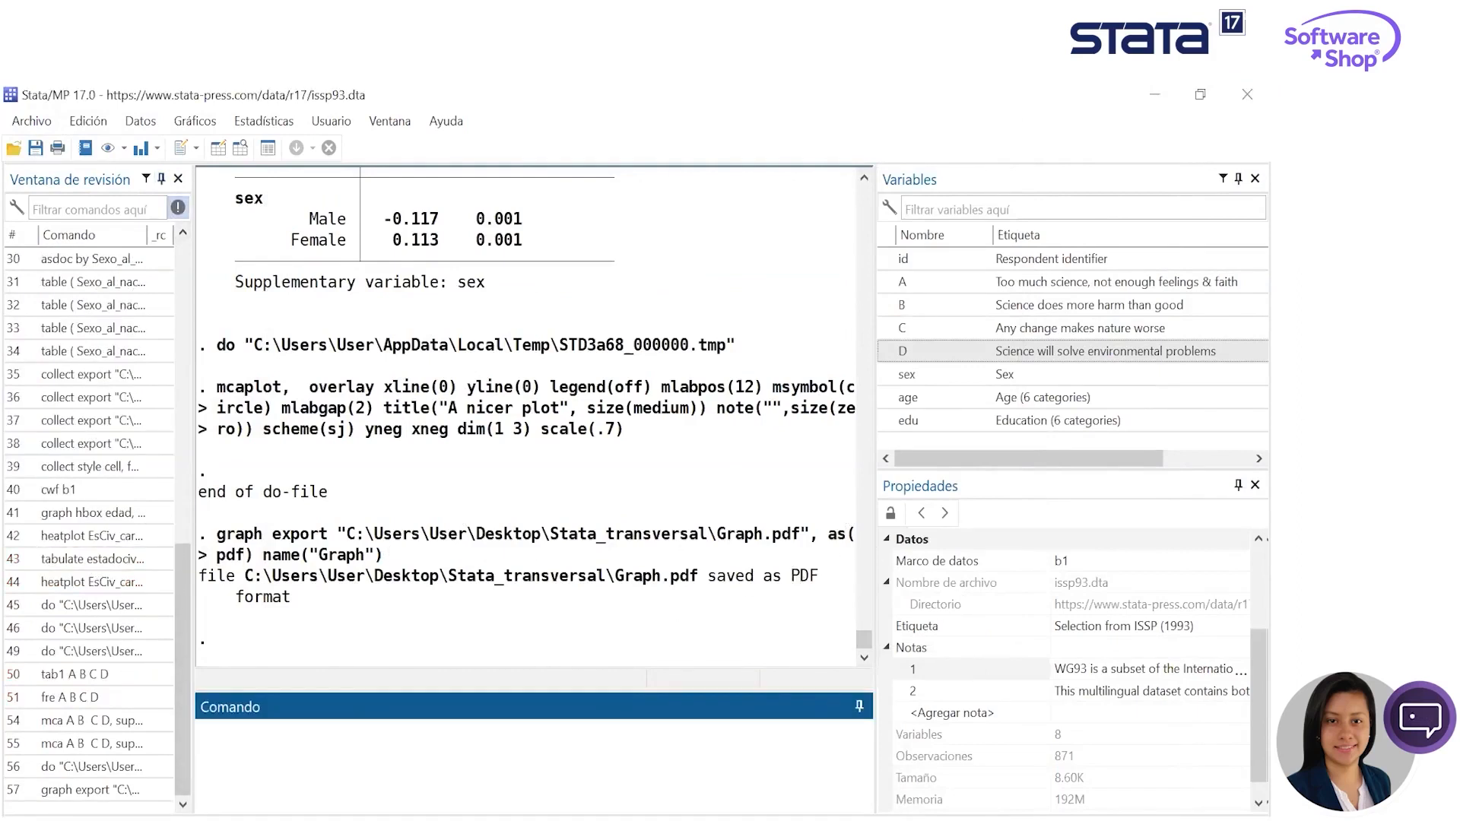
# - Switch to the Do-file Editor and collapse the Multivariado and Salud_Bioestadística folders in the project tree
pyautogui.hotkey('alt', 'Tab')
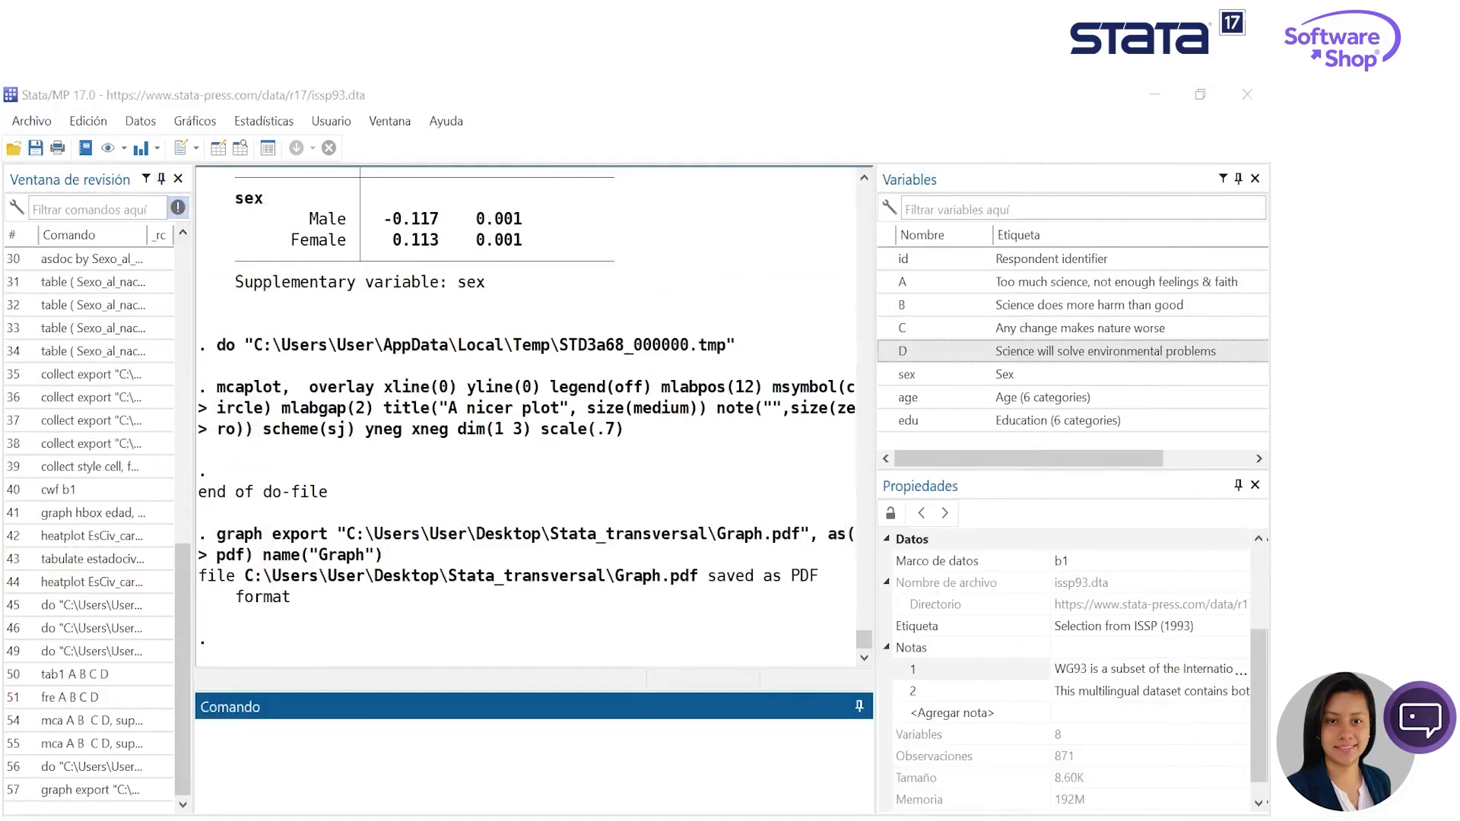
pyautogui.click(612, 462)
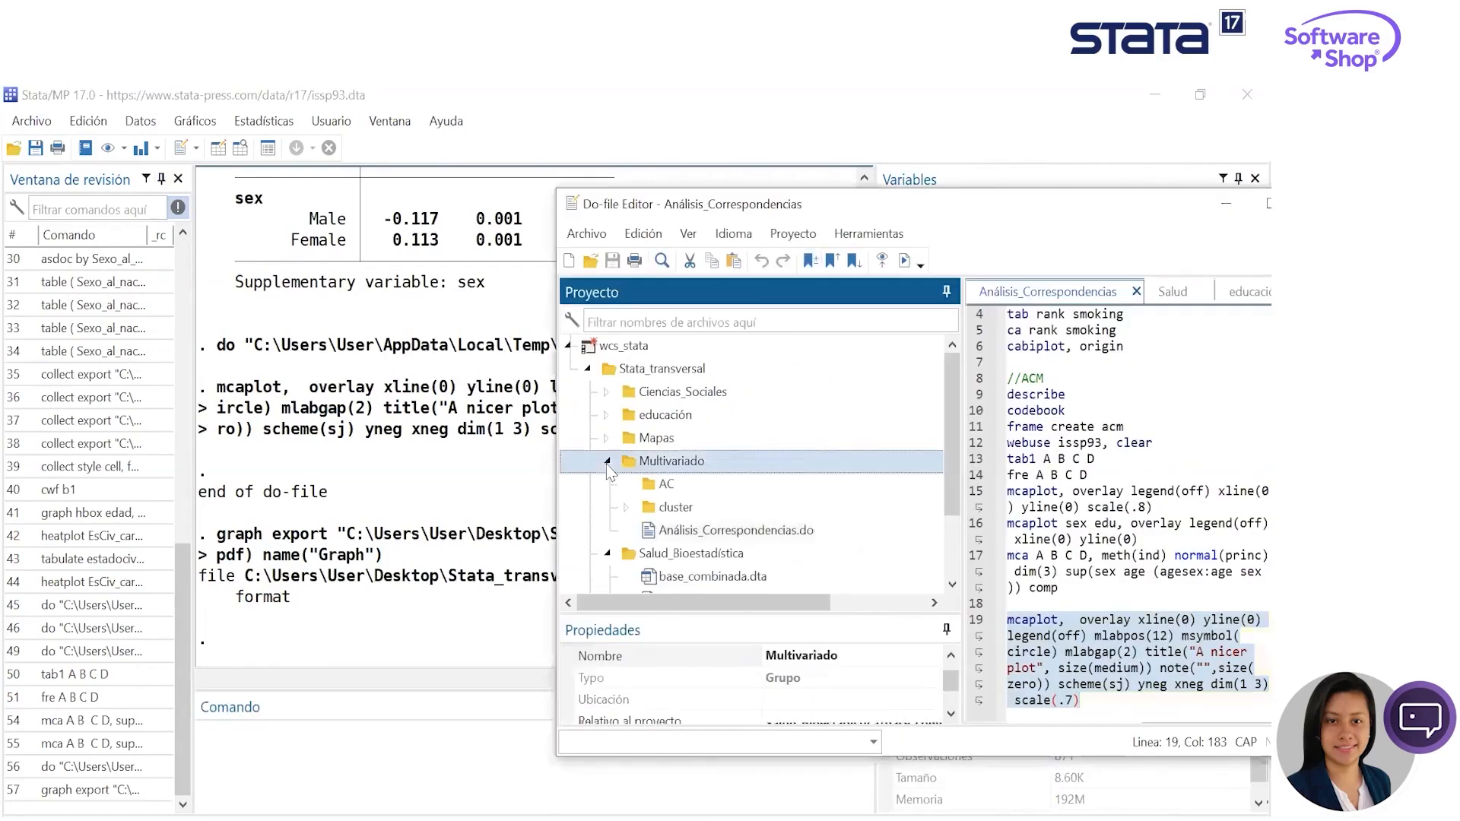
pyautogui.click(609, 485)
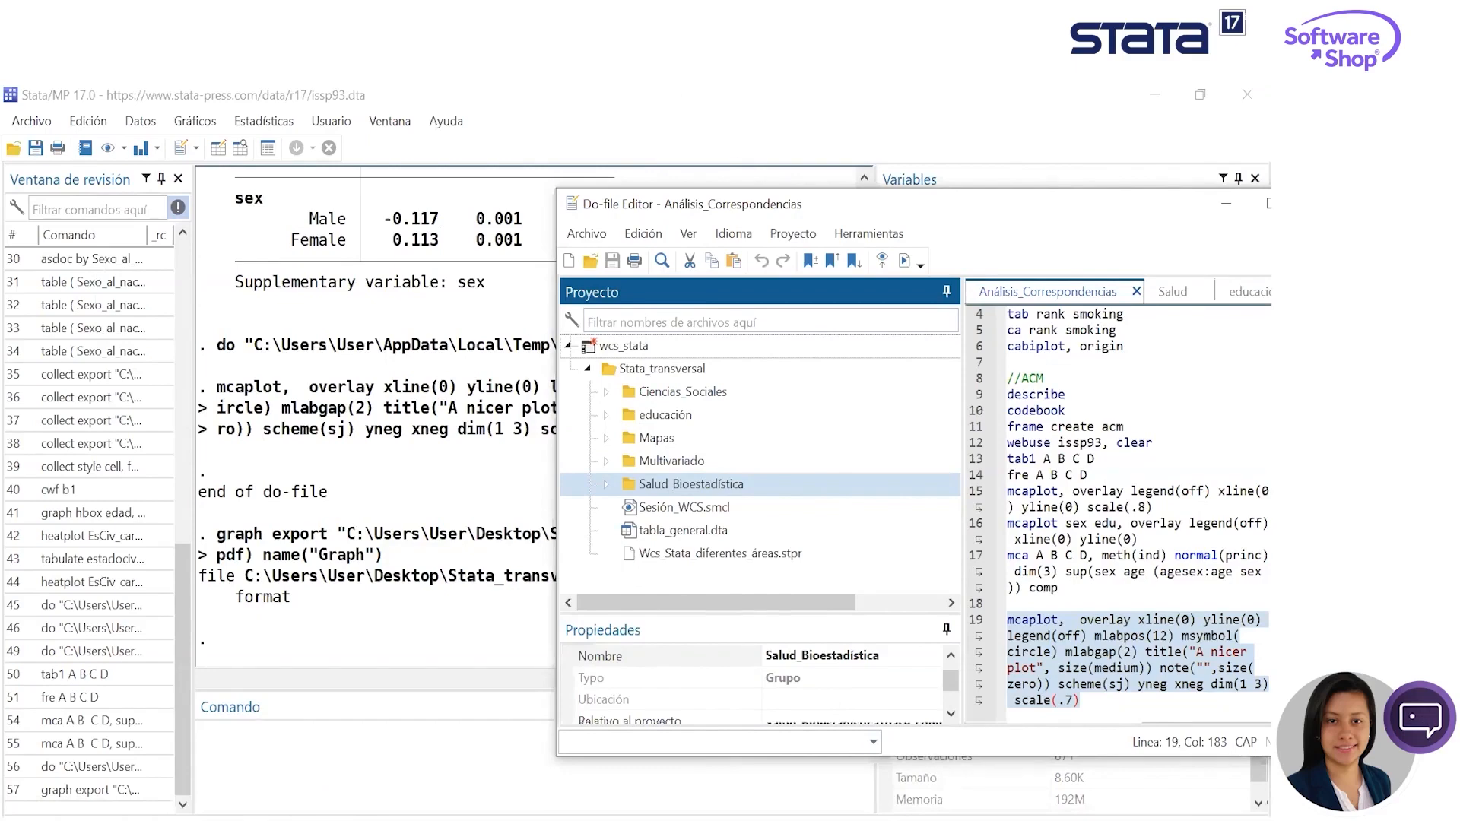
pyautogui.moveTo(1014, 207); pyautogui.dragTo(872, 146)
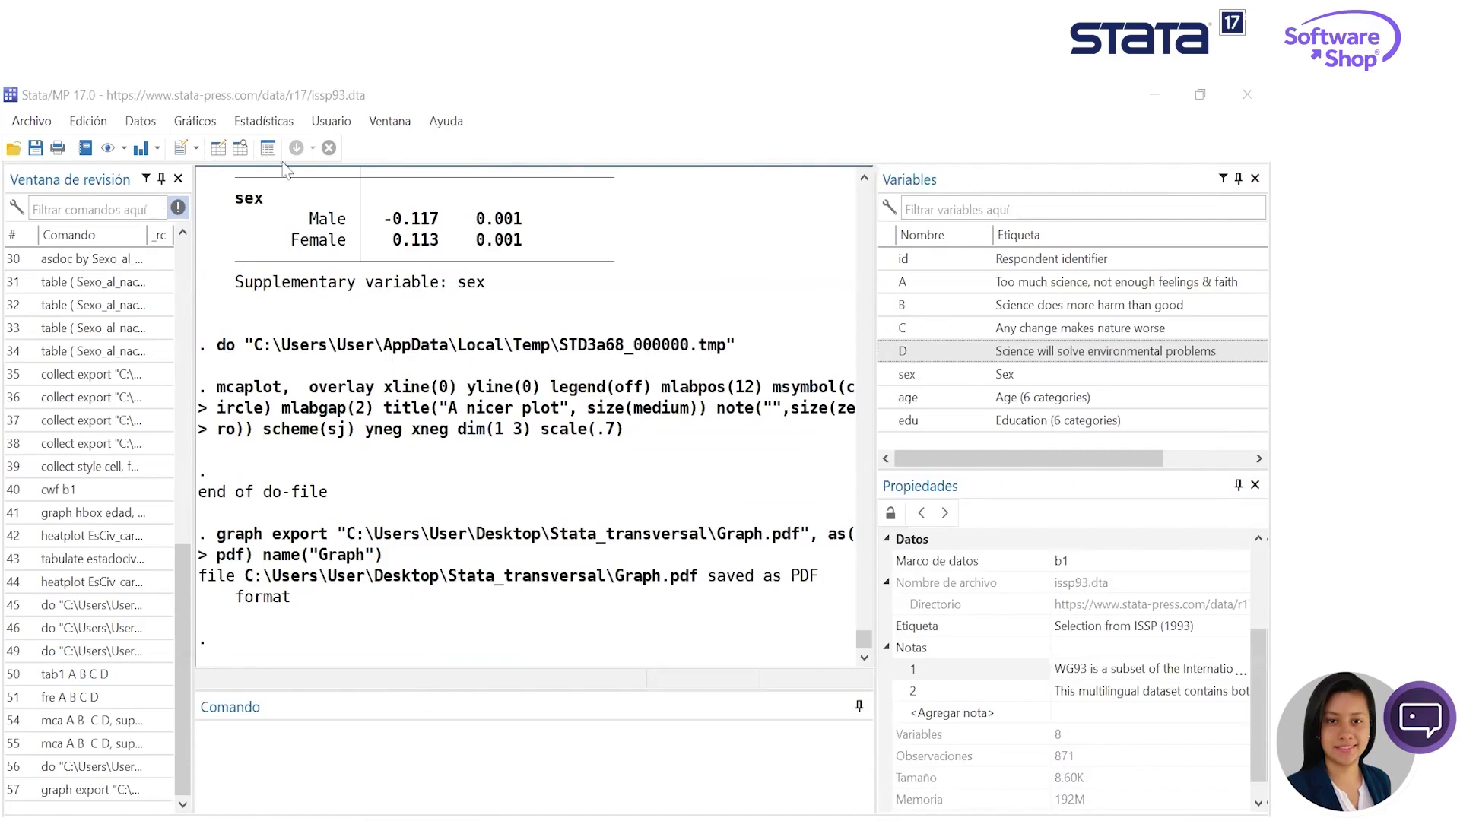
# - Create two new data frames named MAPAS1 and MAPAS2 in the frames manager
pyautogui.click(149, 125)
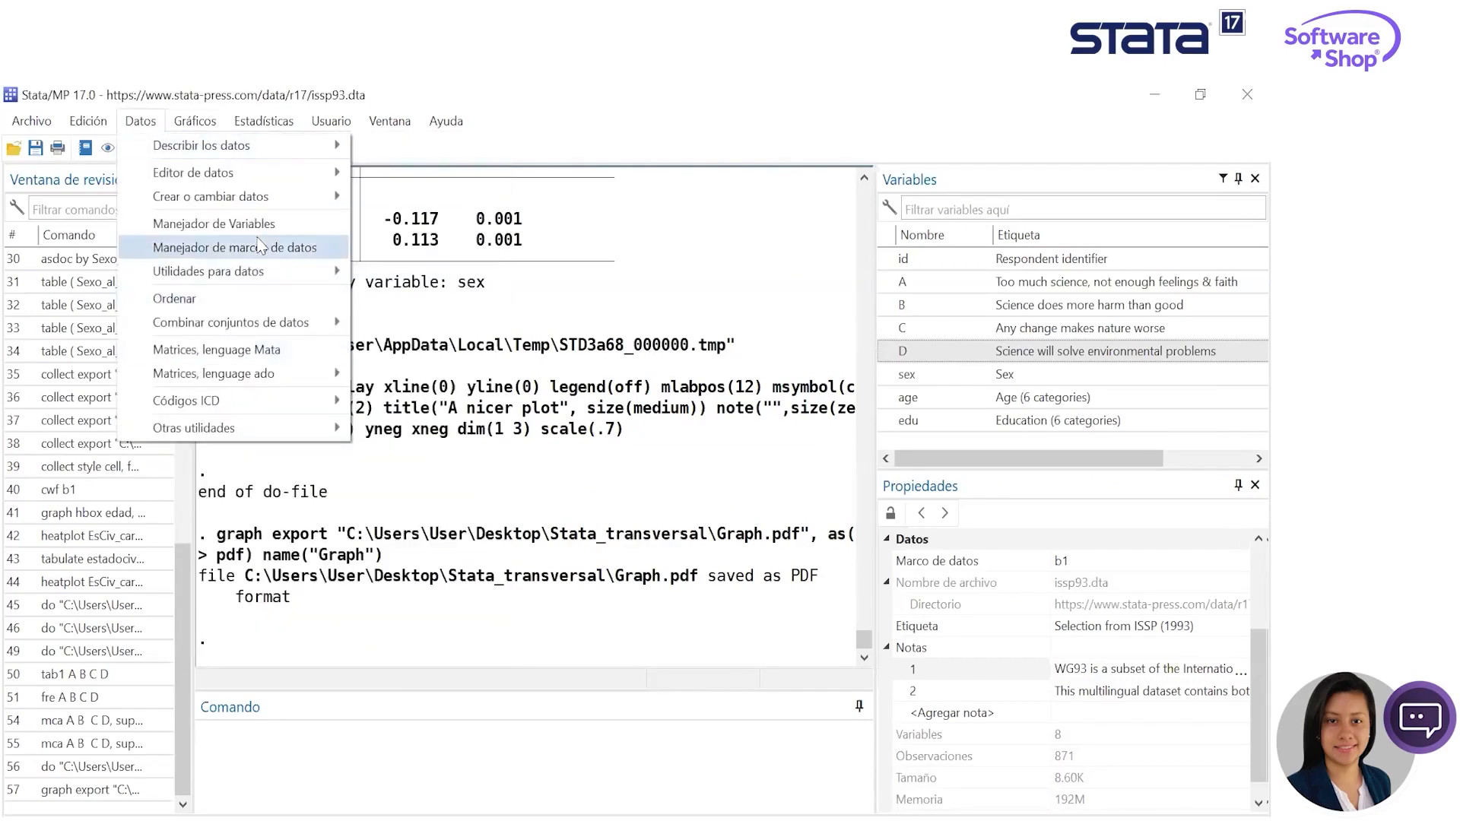
pyautogui.click(268, 253)
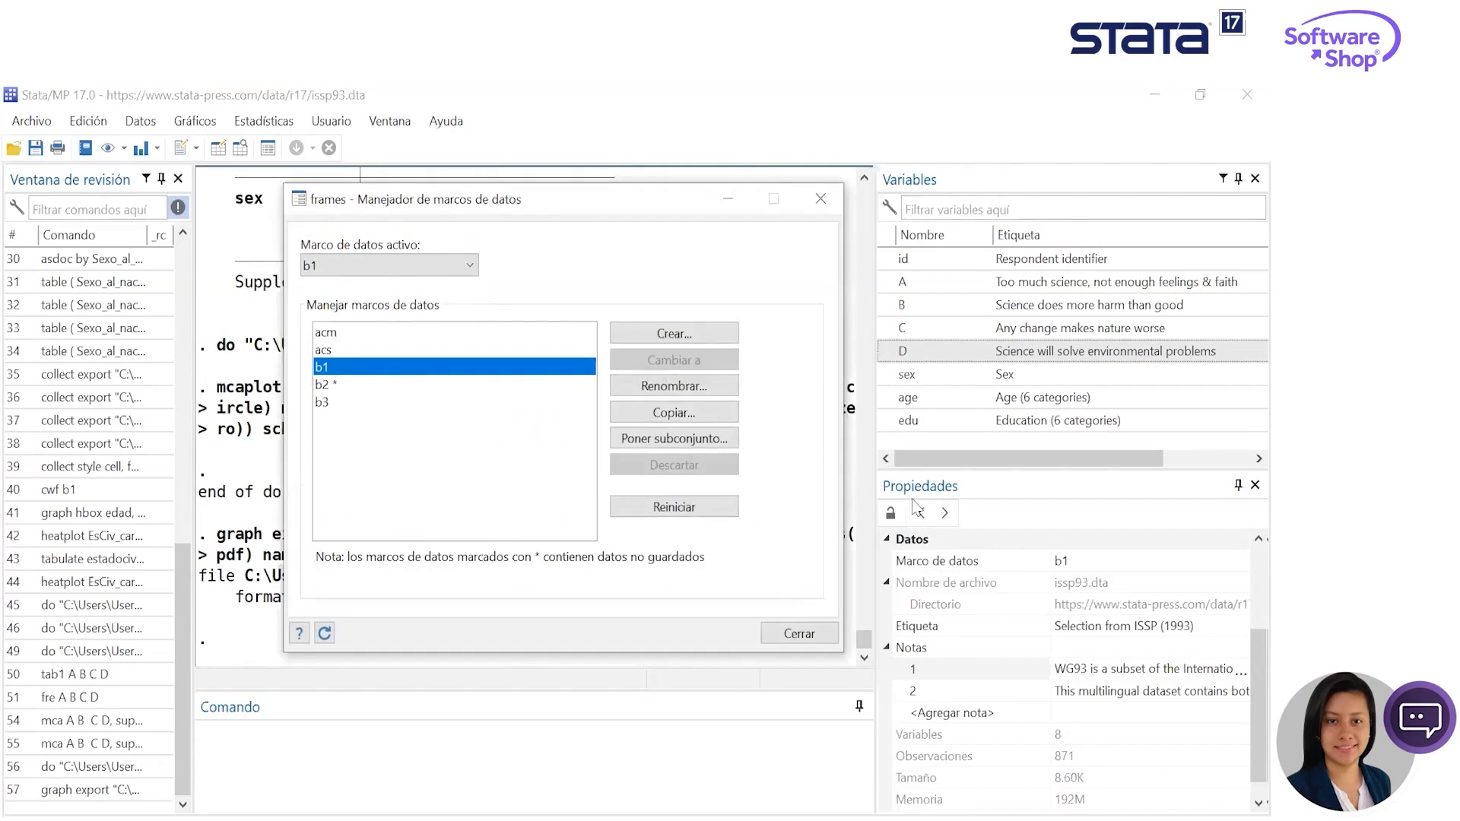
pyautogui.click(676, 333)
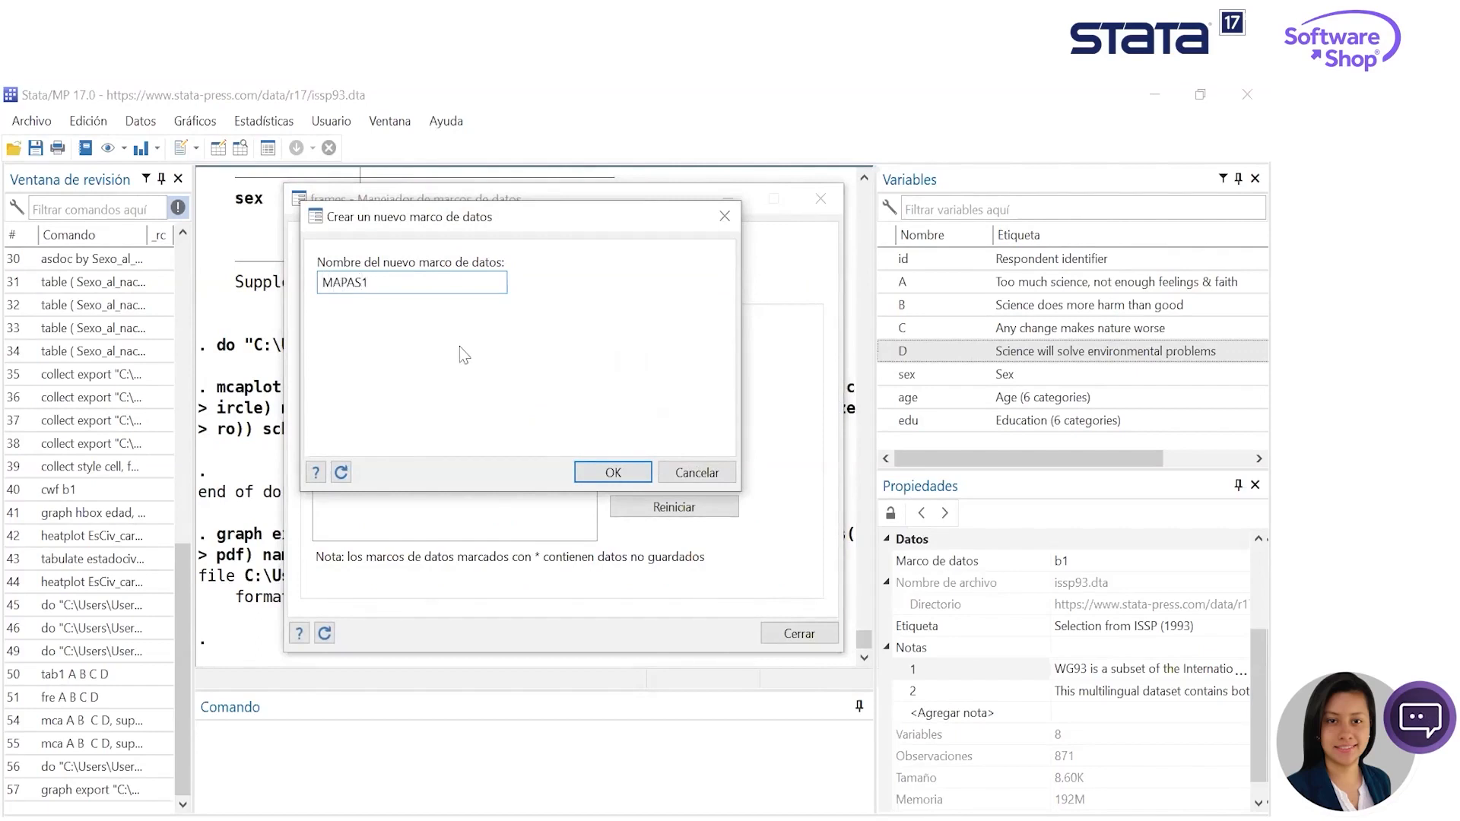
pyautogui.press('Return')
pyautogui.click(713, 329)
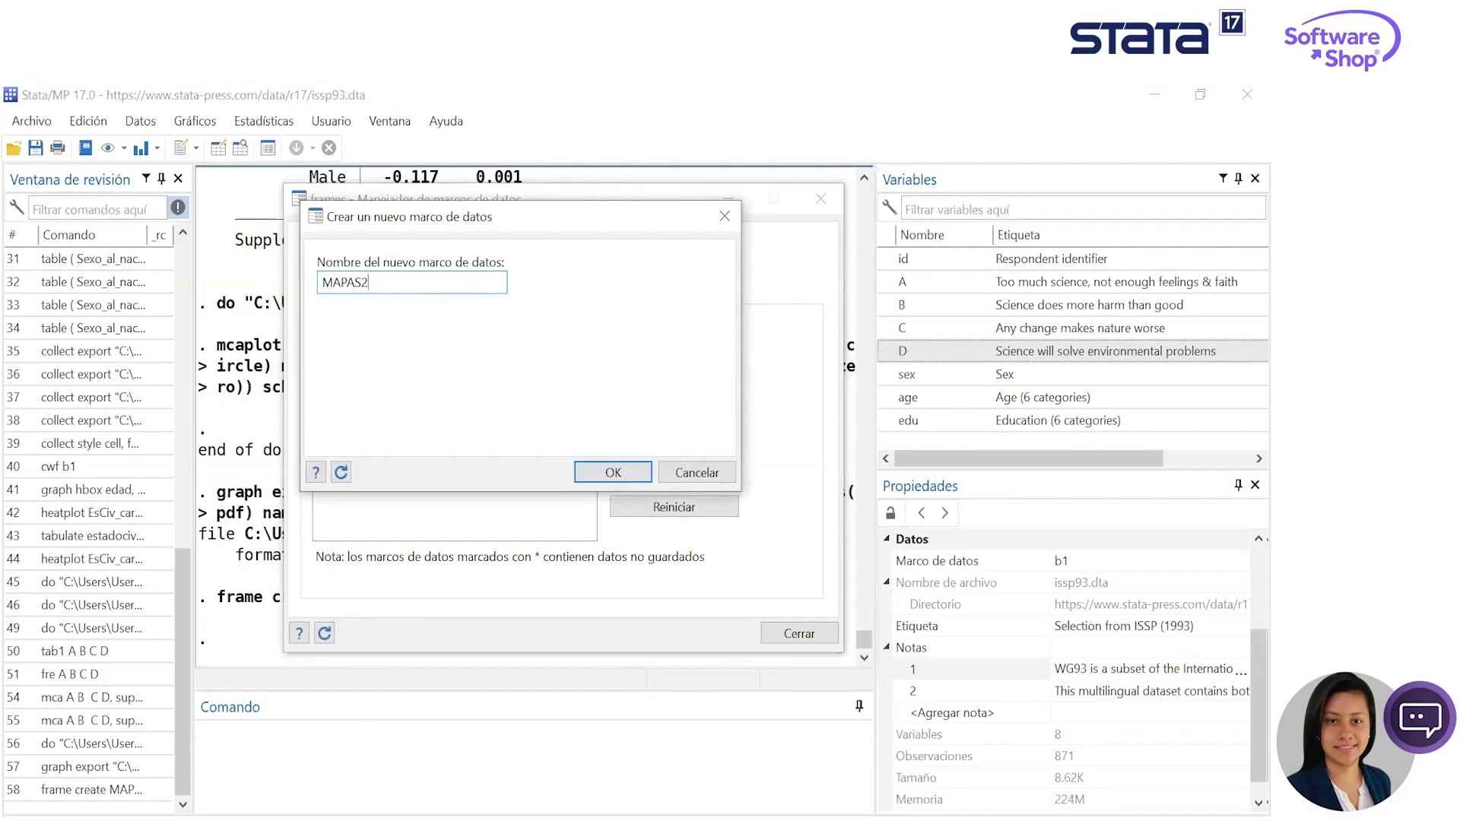
pyautogui.press('Return')
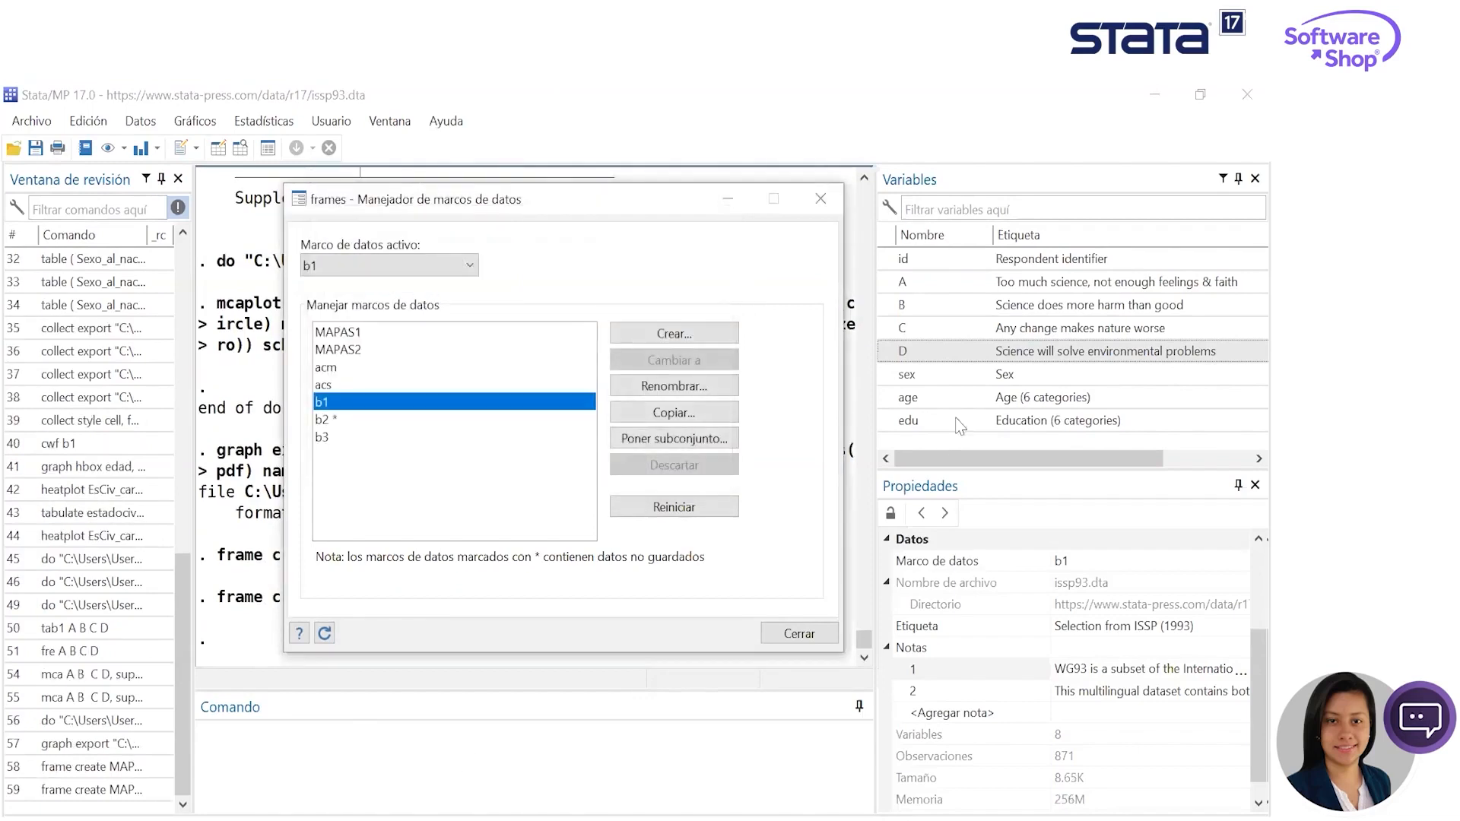
# - Make MAPAS1 the active data frame and minimize the frames manager
pyautogui.click(404, 265)
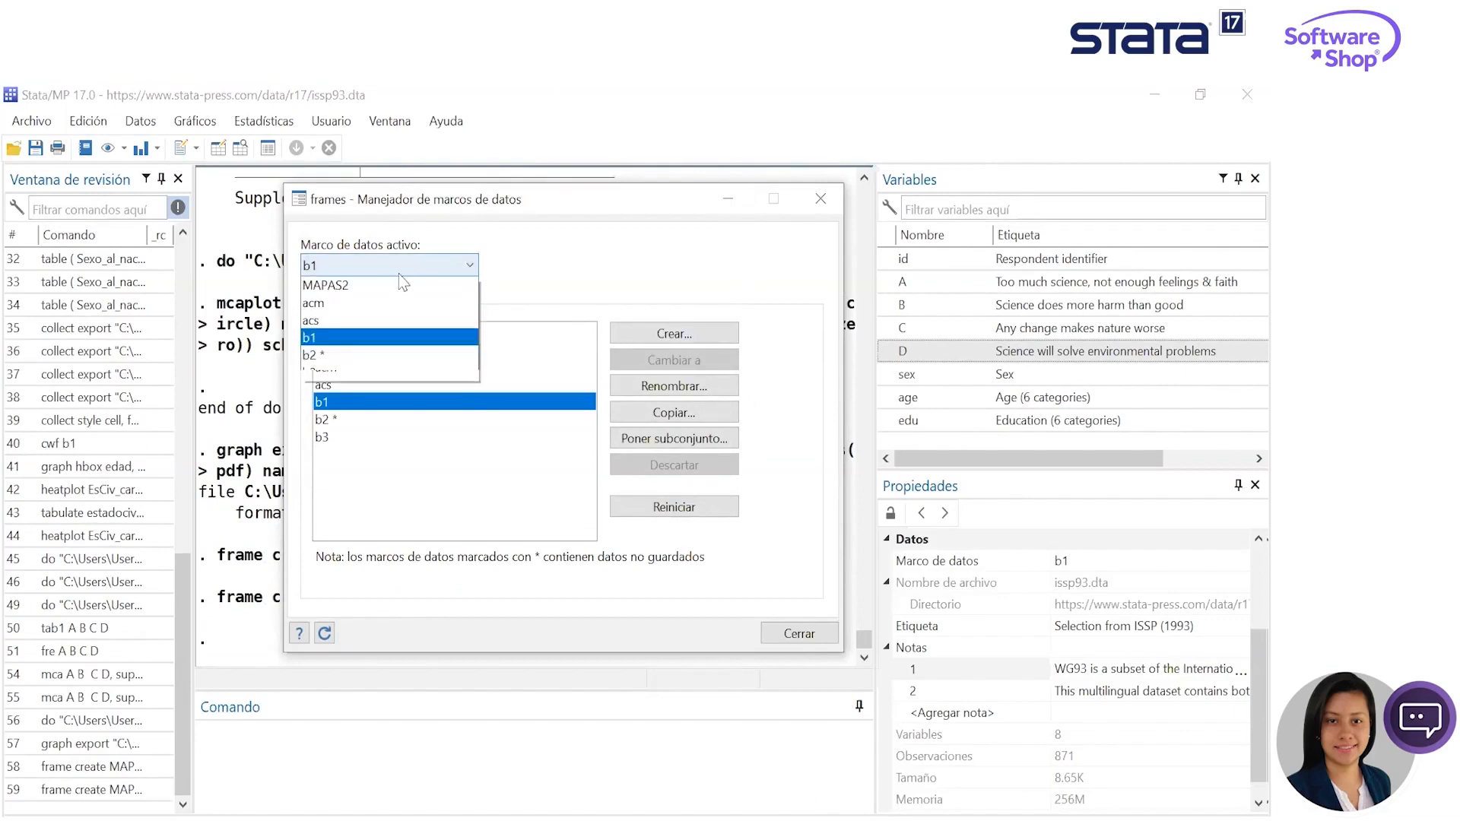
pyautogui.scroll(1, 403, 283)
pyautogui.click(394, 286)
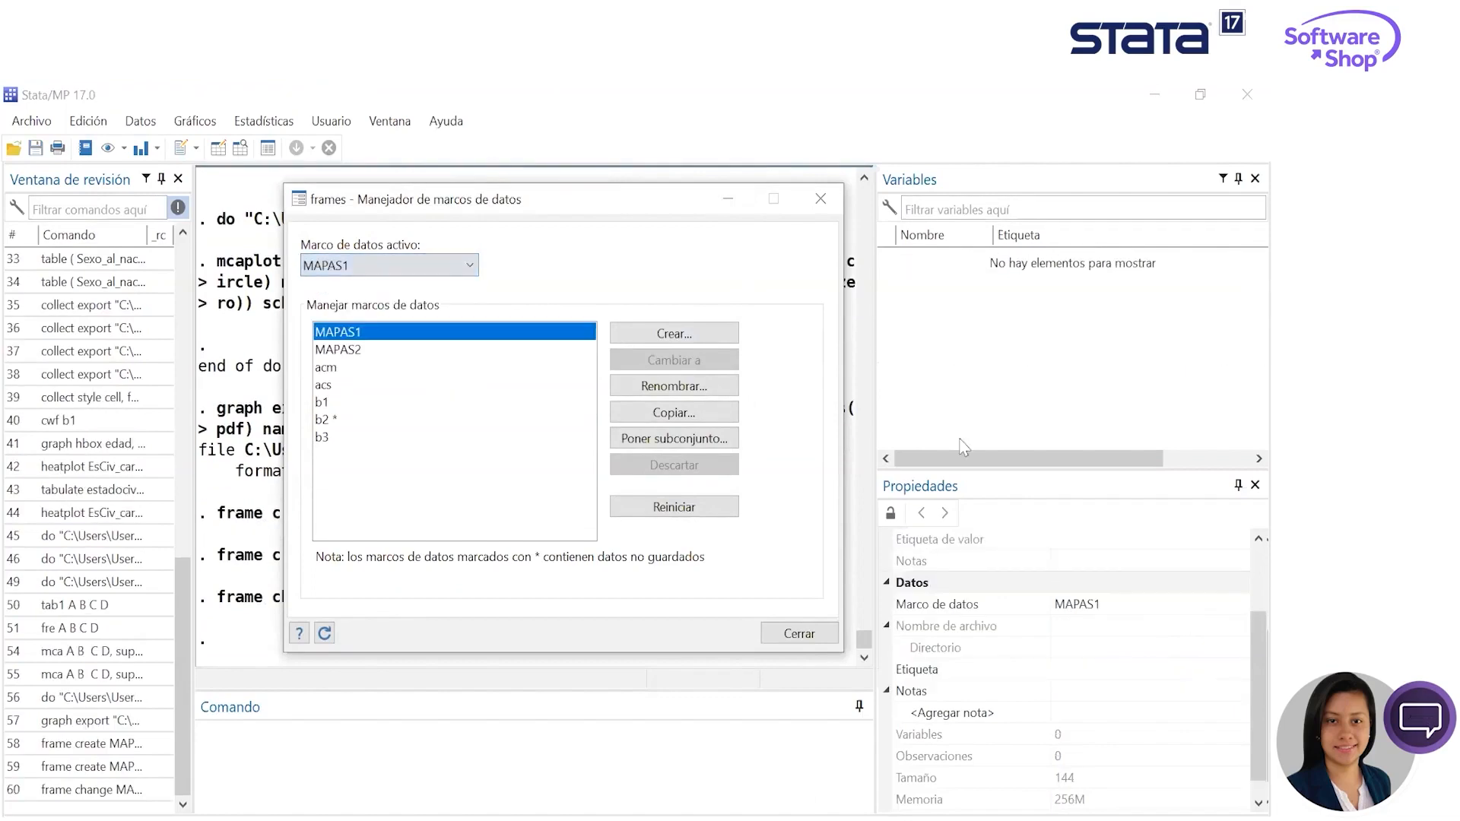
pyautogui.click(727, 199)
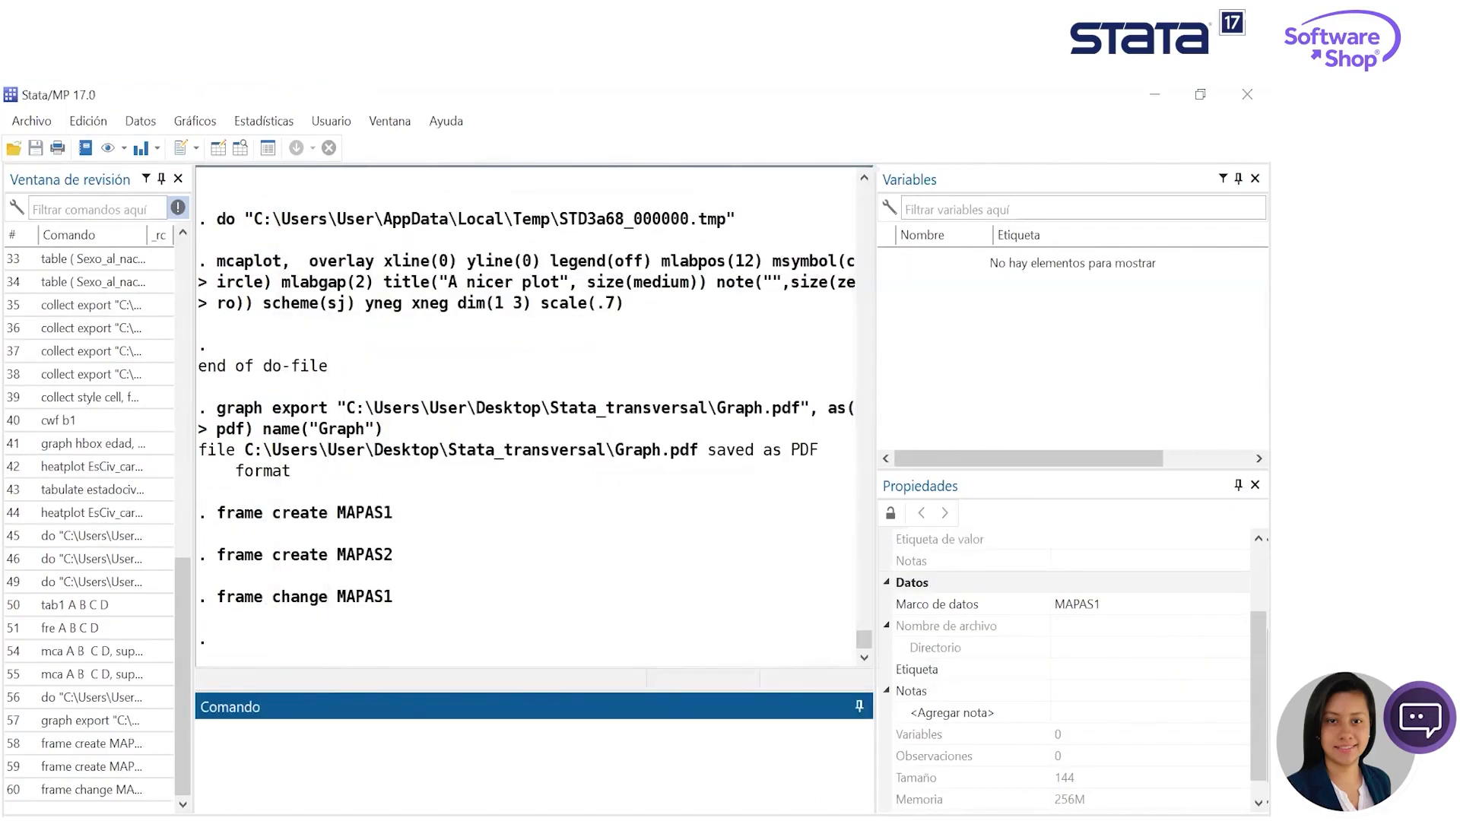
# - Open the control panel for spatial autoregressive models and check its shapefile unzip dialog without unzipping anything
pyautogui.hotkey('alt', 'Tab')
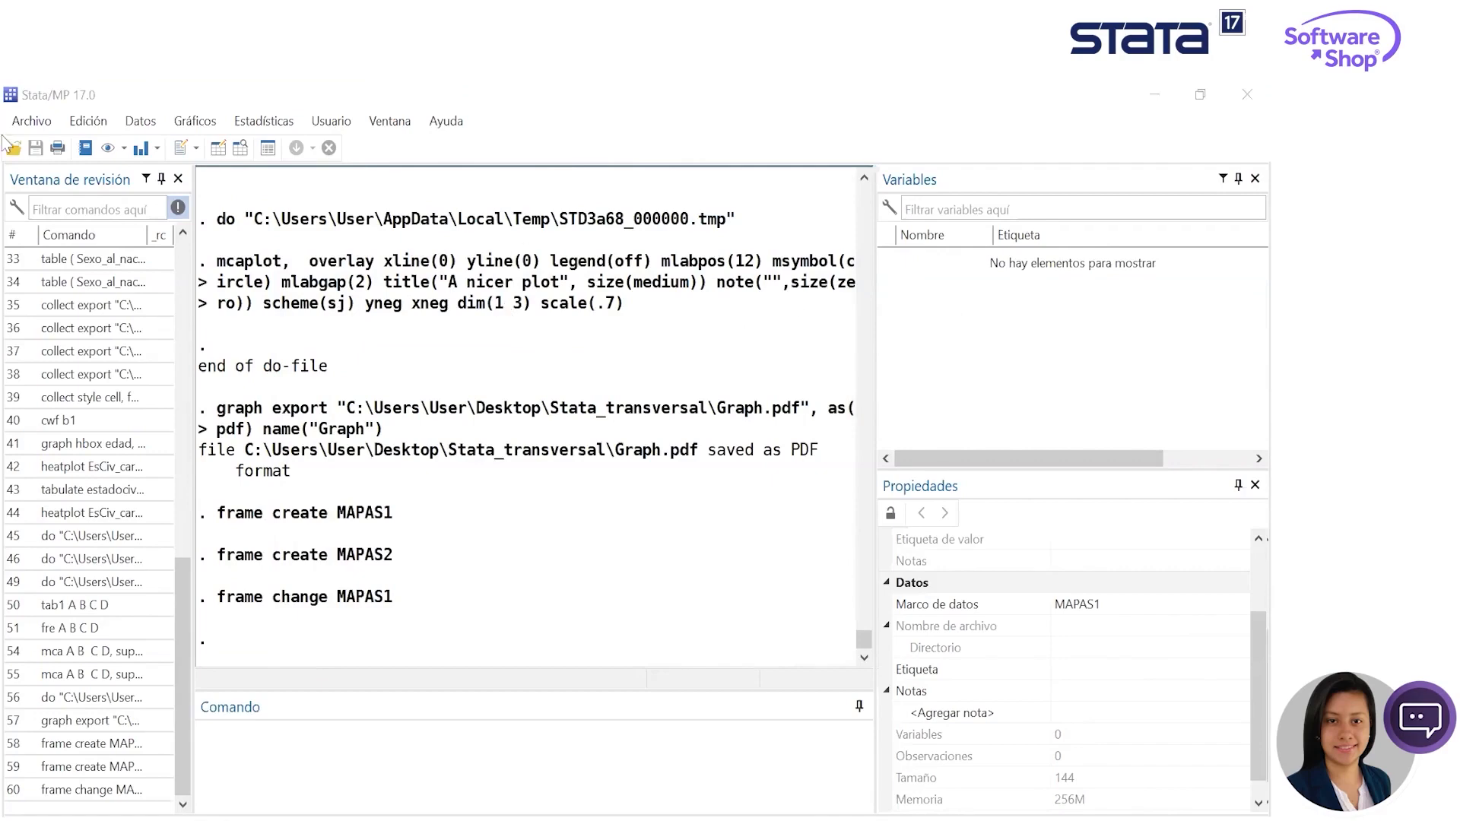
pyautogui.click(283, 123)
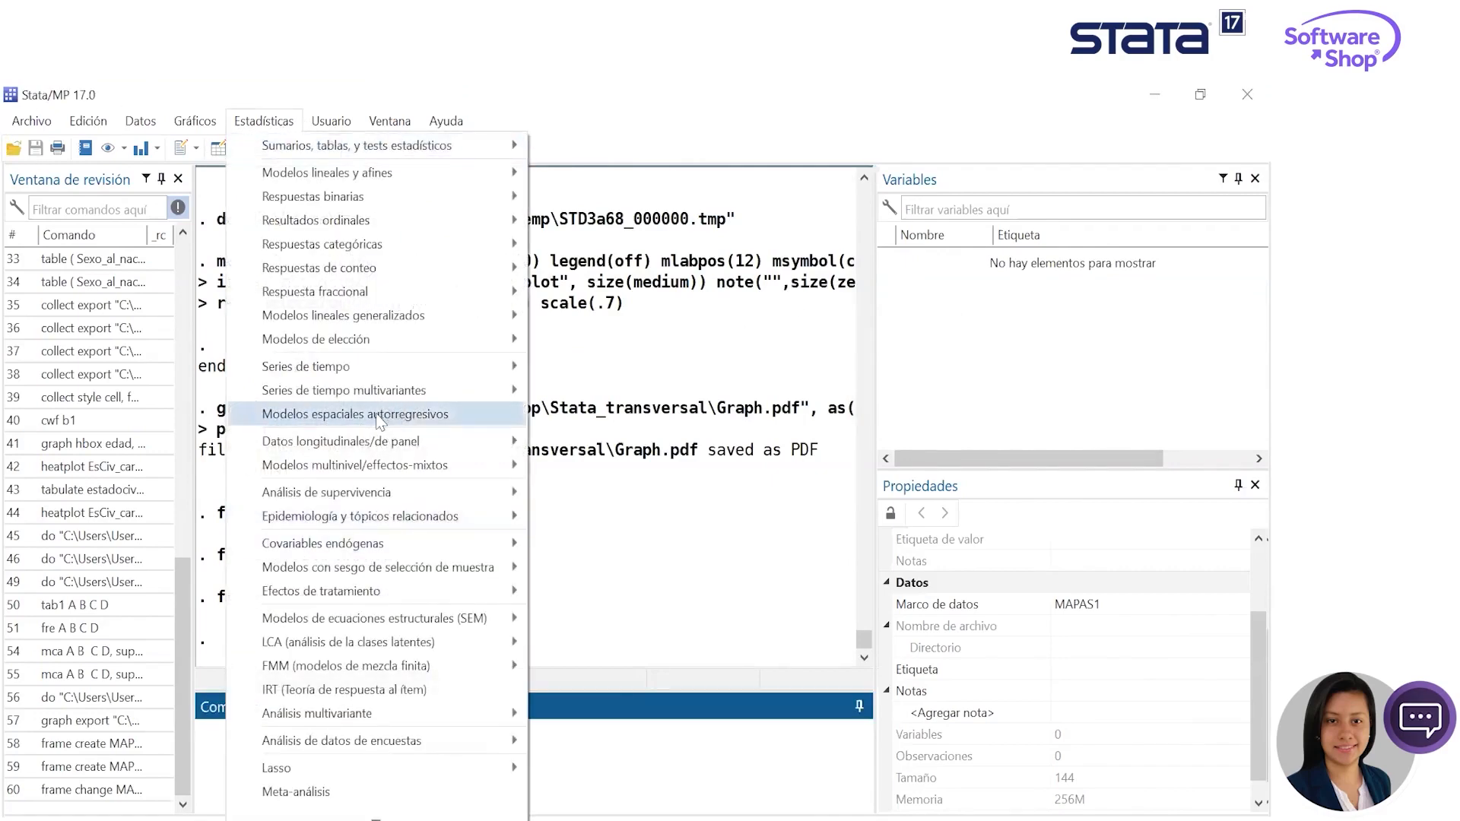
pyautogui.click(378, 416)
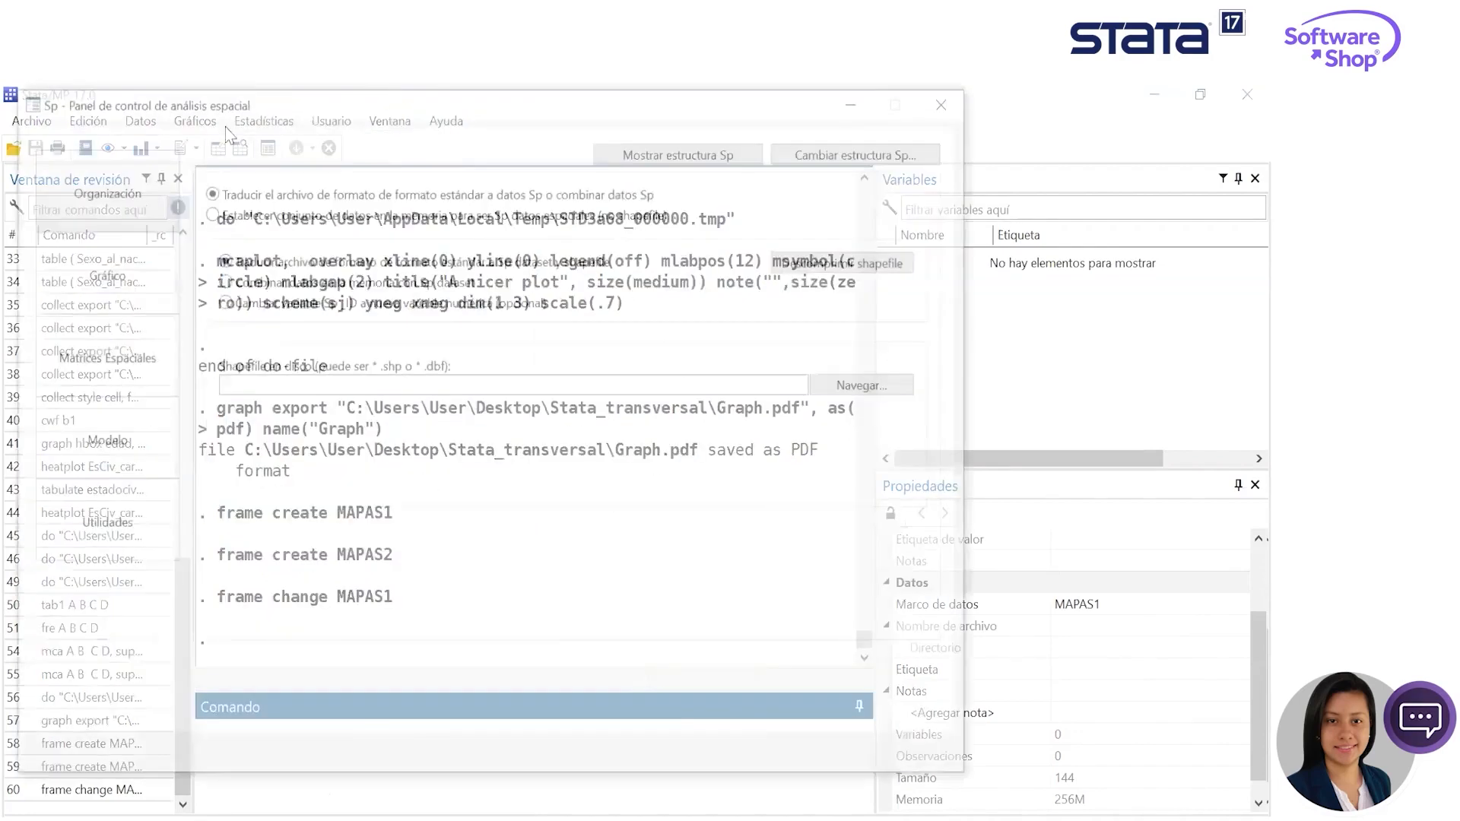
pyautogui.moveTo(277, 101); pyautogui.dragTo(427, 122)
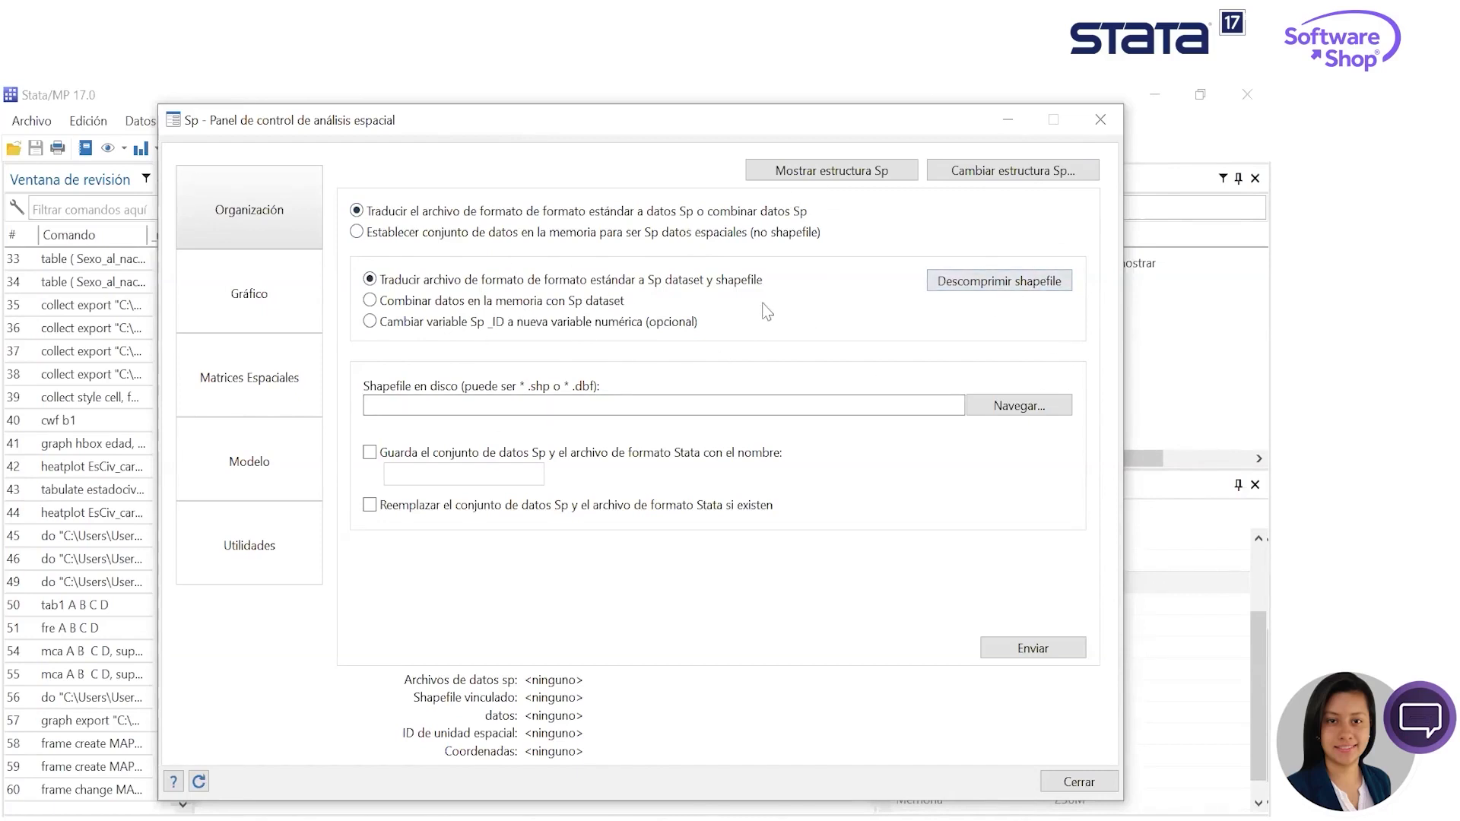
pyautogui.click(1030, 286)
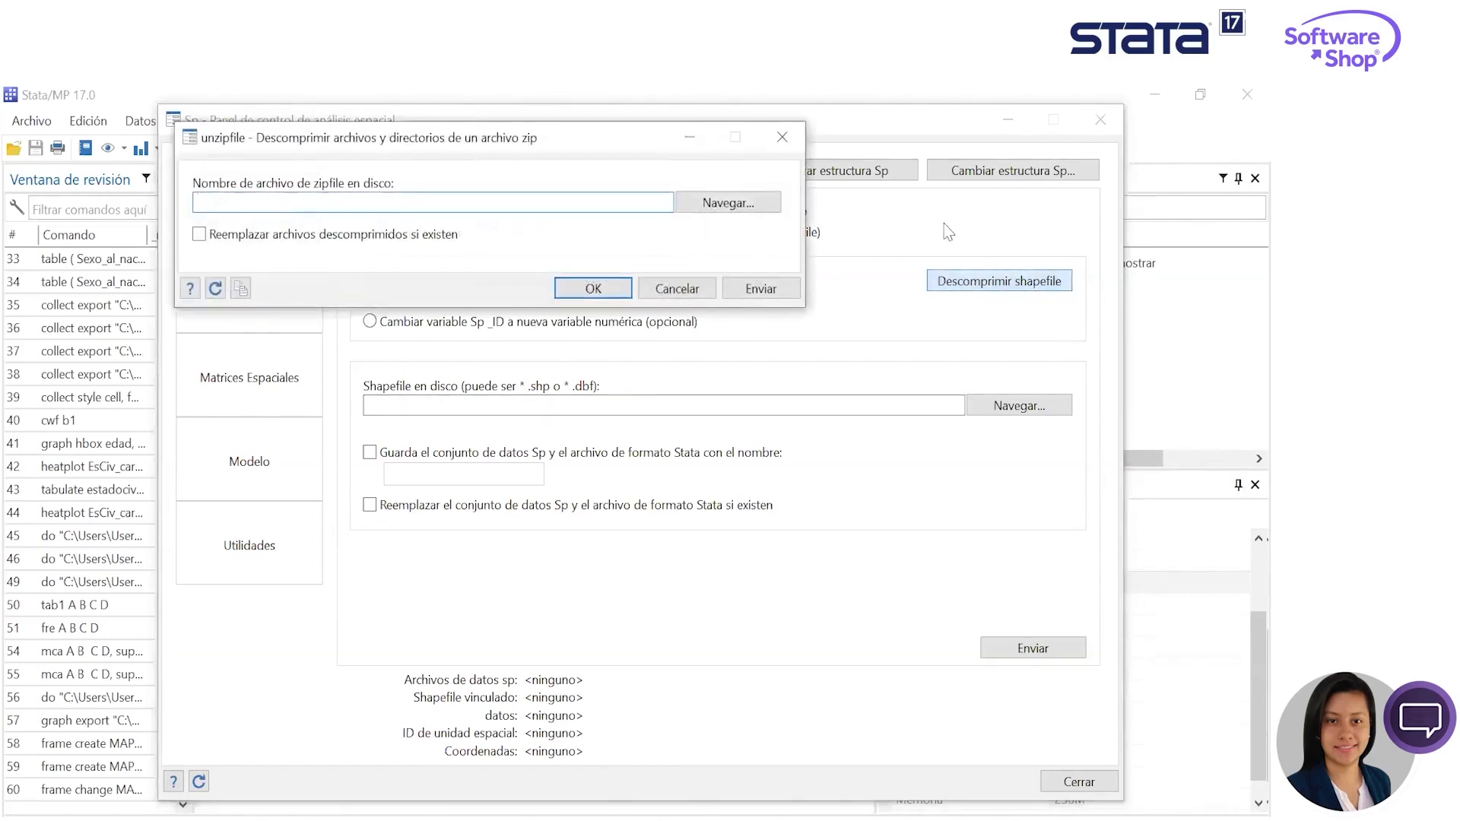
pyautogui.click(781, 137)
# - Select mpio.dbf from the Mapas folder as the shapefile to translate and set the saved Stata dataset name to MUNICIPIOS_COL
pyautogui.click(1019, 405)
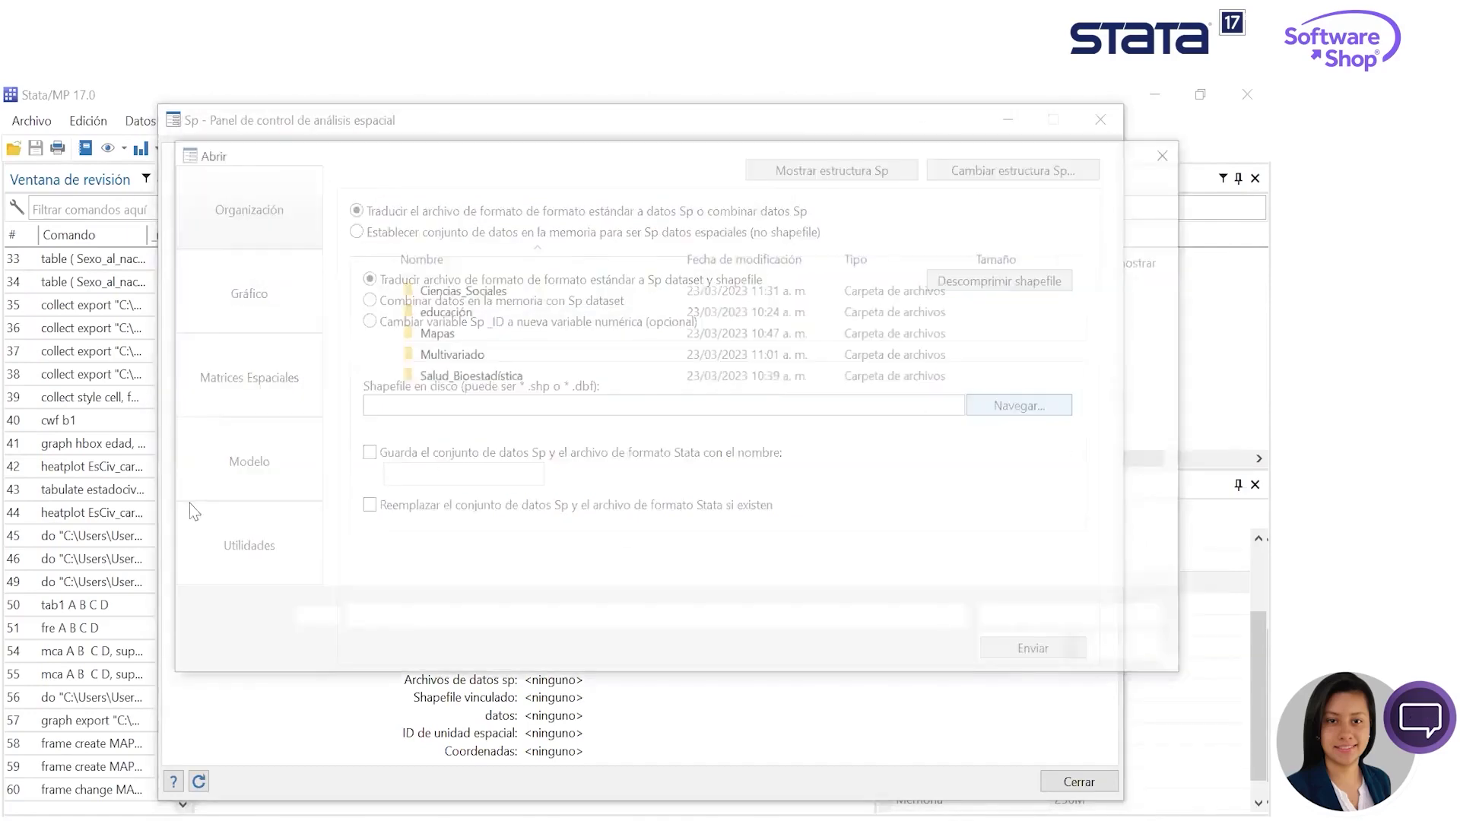
pyautogui.click(787, 366)
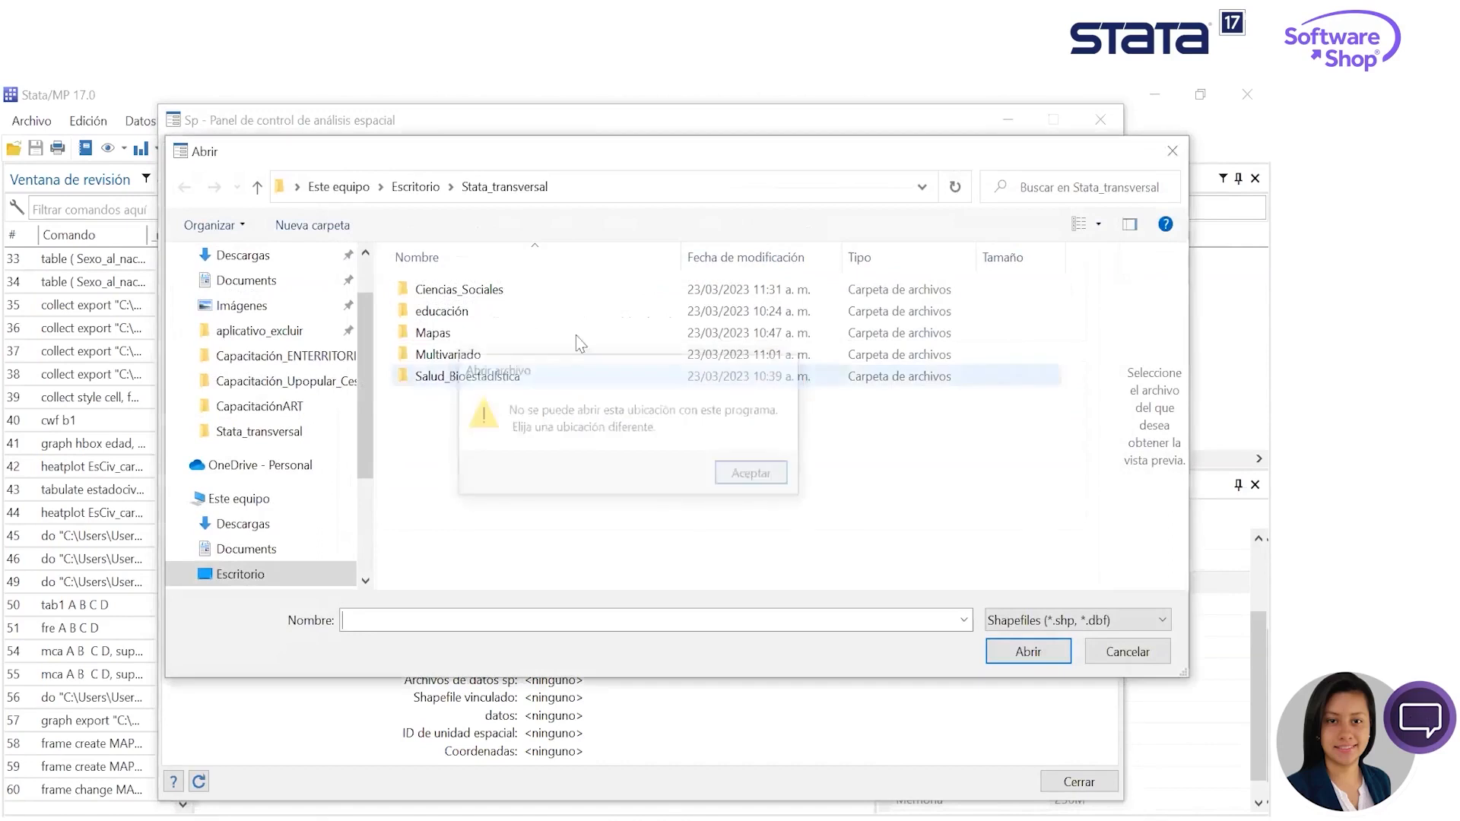
pyautogui.doubleClick(487, 327)
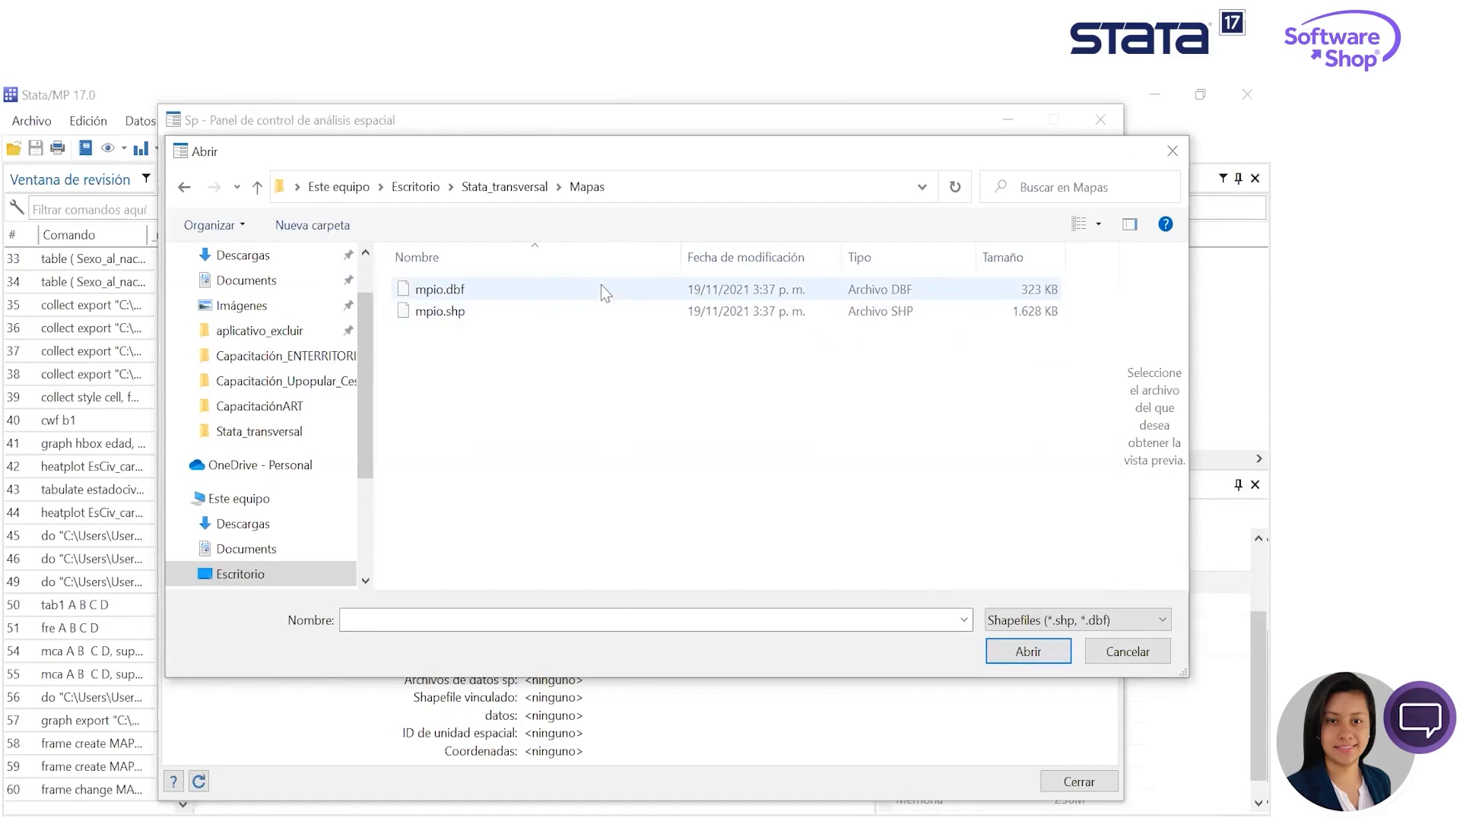
pyautogui.click(549, 293)
pyautogui.click(1023, 654)
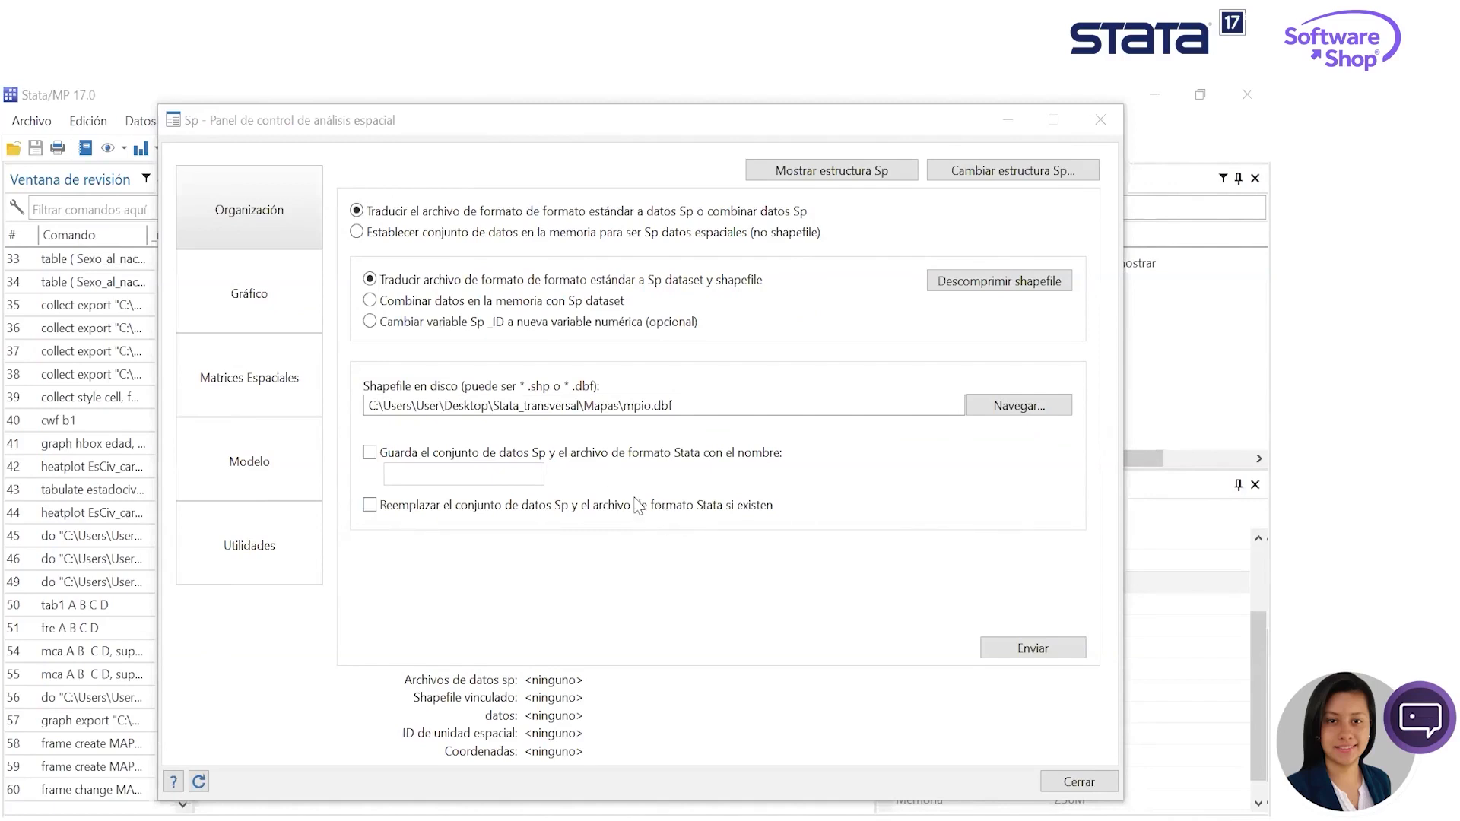
pyautogui.click(370, 453)
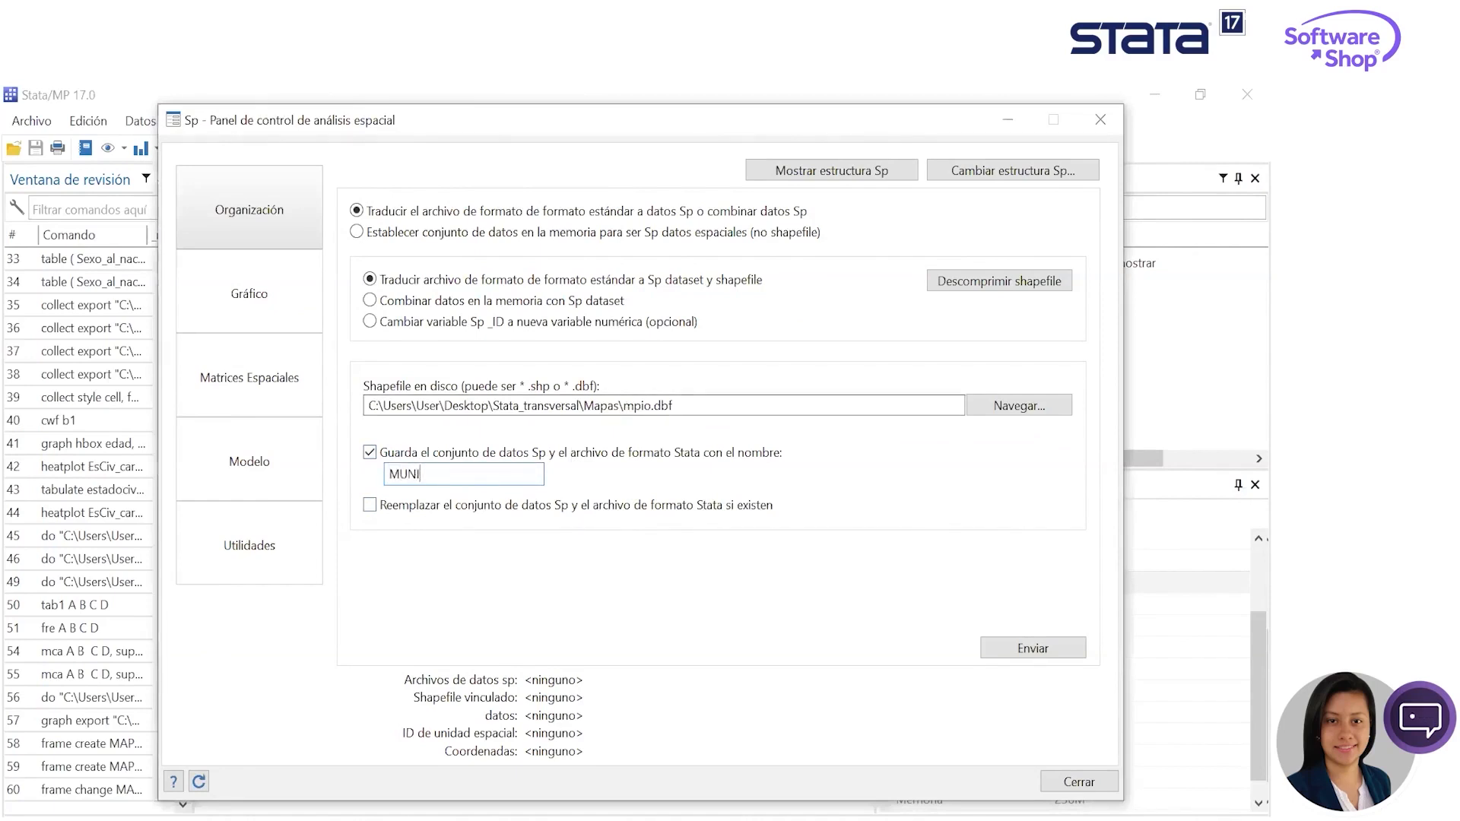
pyautogui.write('MUNICIPISO')
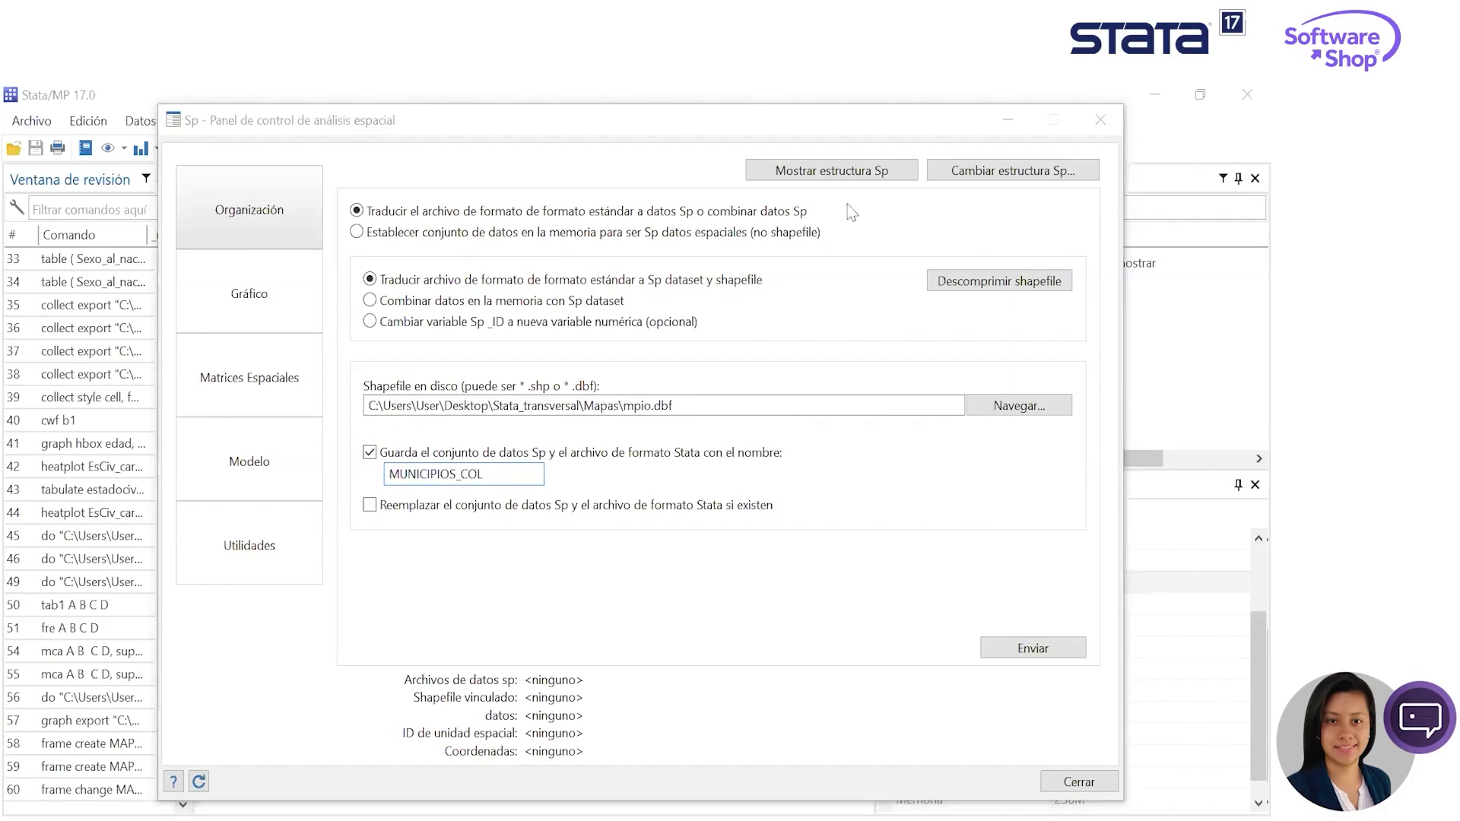
# - Run the translation of mpio.dbf into the MUNICIPIOS_COL dataset and look through the control panel's graph, spatial matrices and model sections
pyautogui.click(243, 283)
pyautogui.click(238, 362)
pyautogui.click(243, 232)
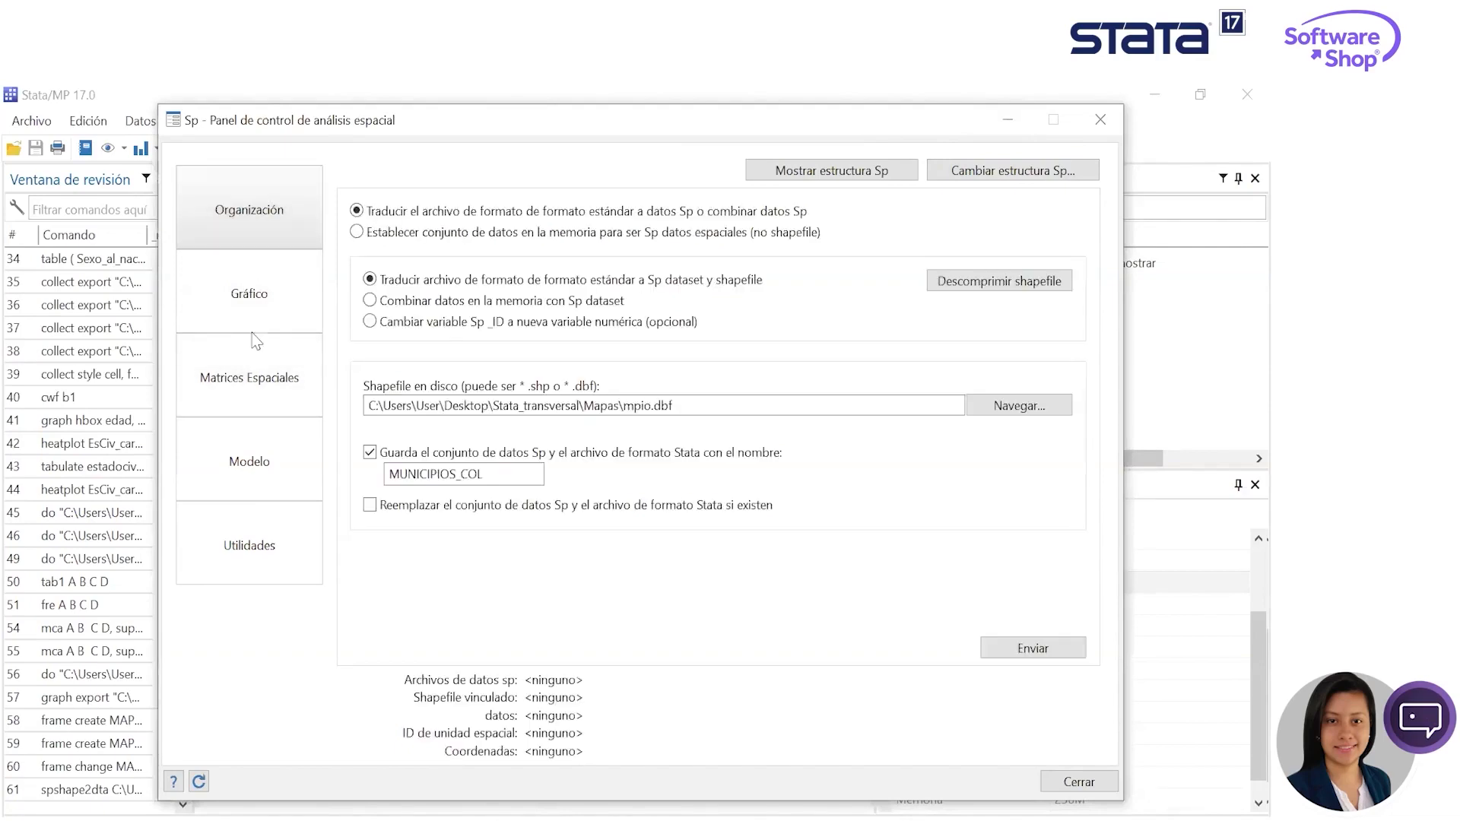
pyautogui.click(254, 323)
pyautogui.click(263, 377)
pyautogui.click(255, 465)
pyautogui.click(257, 228)
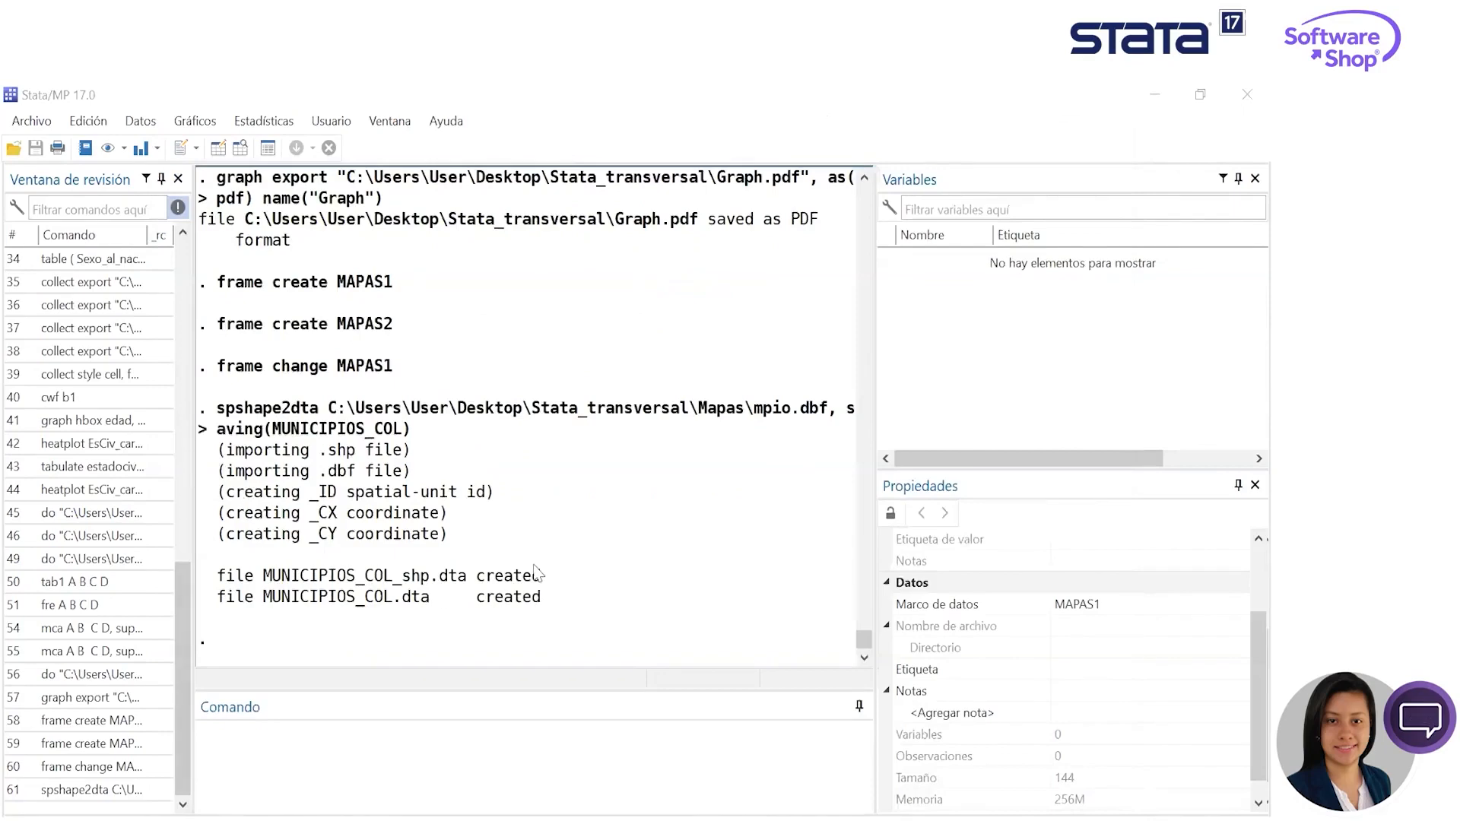
# - Review the shapefile translation output, highlighting the import messages and the names of the created dataset files
pyautogui.scroll(1, 396, 492)
pyautogui.scroll(-1, 396, 492)
pyautogui.moveTo(449, 535); pyautogui.dragTo(210, 478)
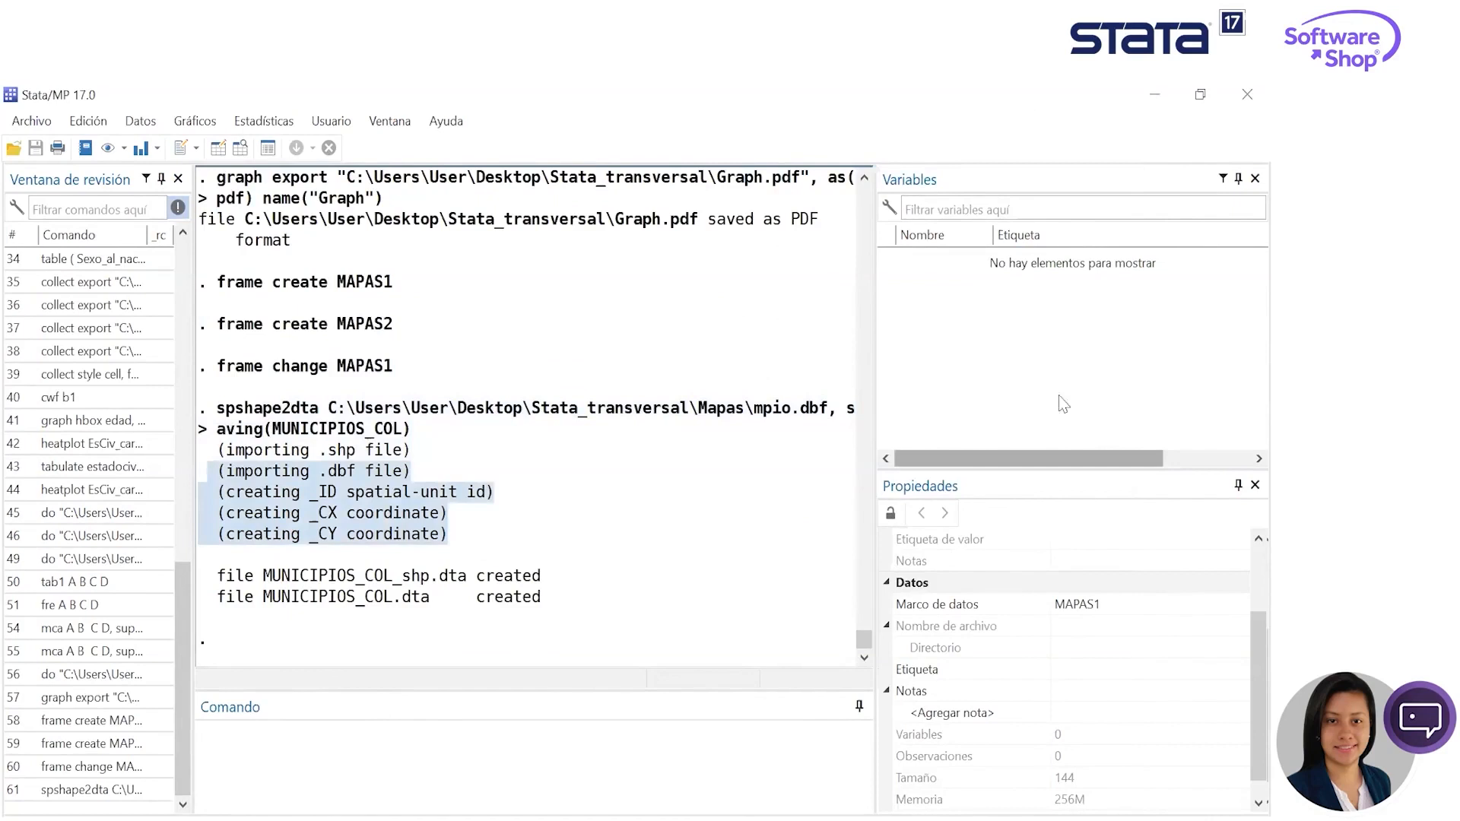
pyautogui.moveTo(559, 593); pyautogui.dragTo(219, 575)
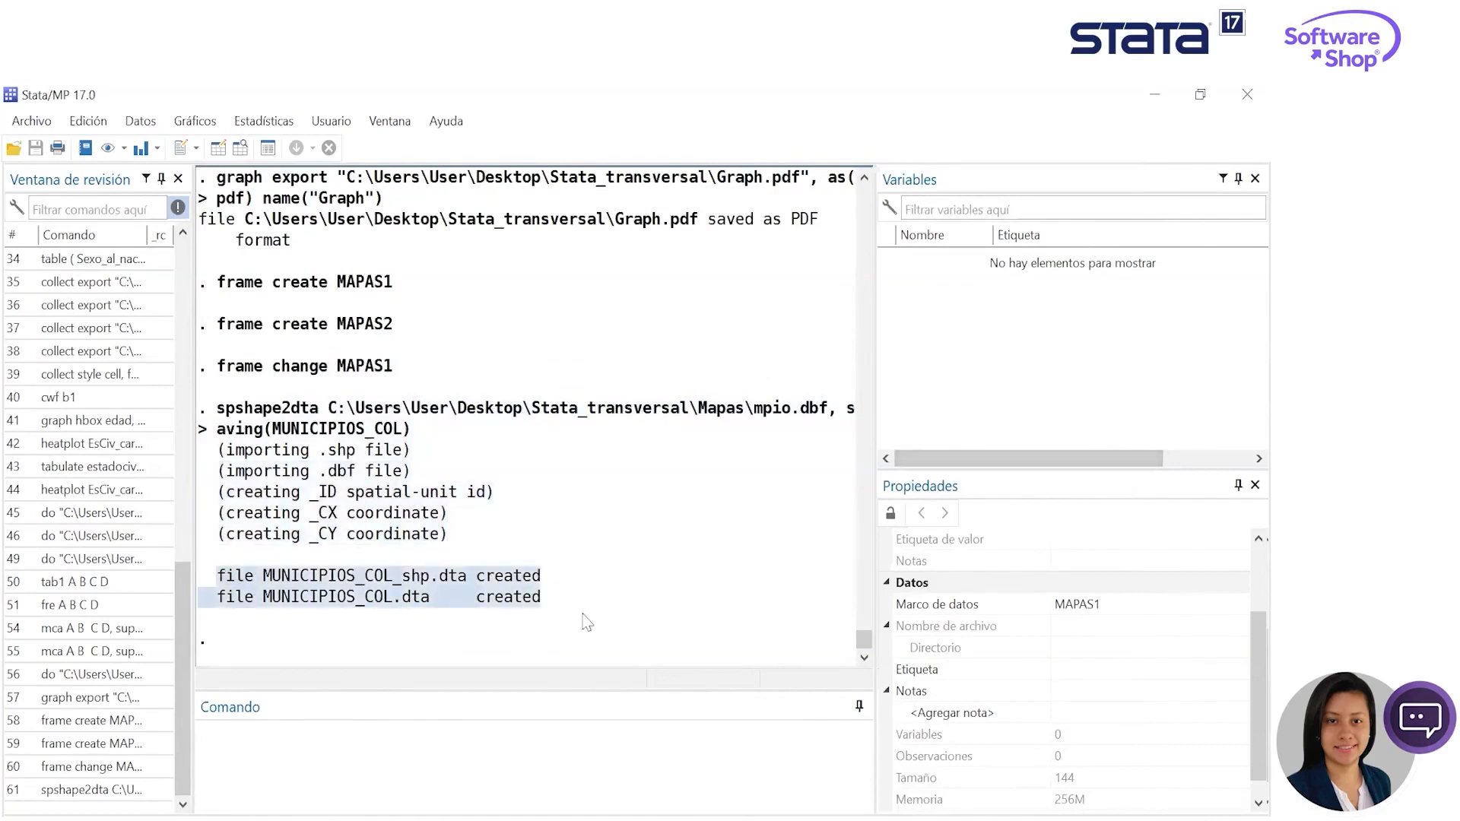
pyautogui.click(452, 580)
pyautogui.moveTo(421, 578); pyautogui.dragTo(460, 585)
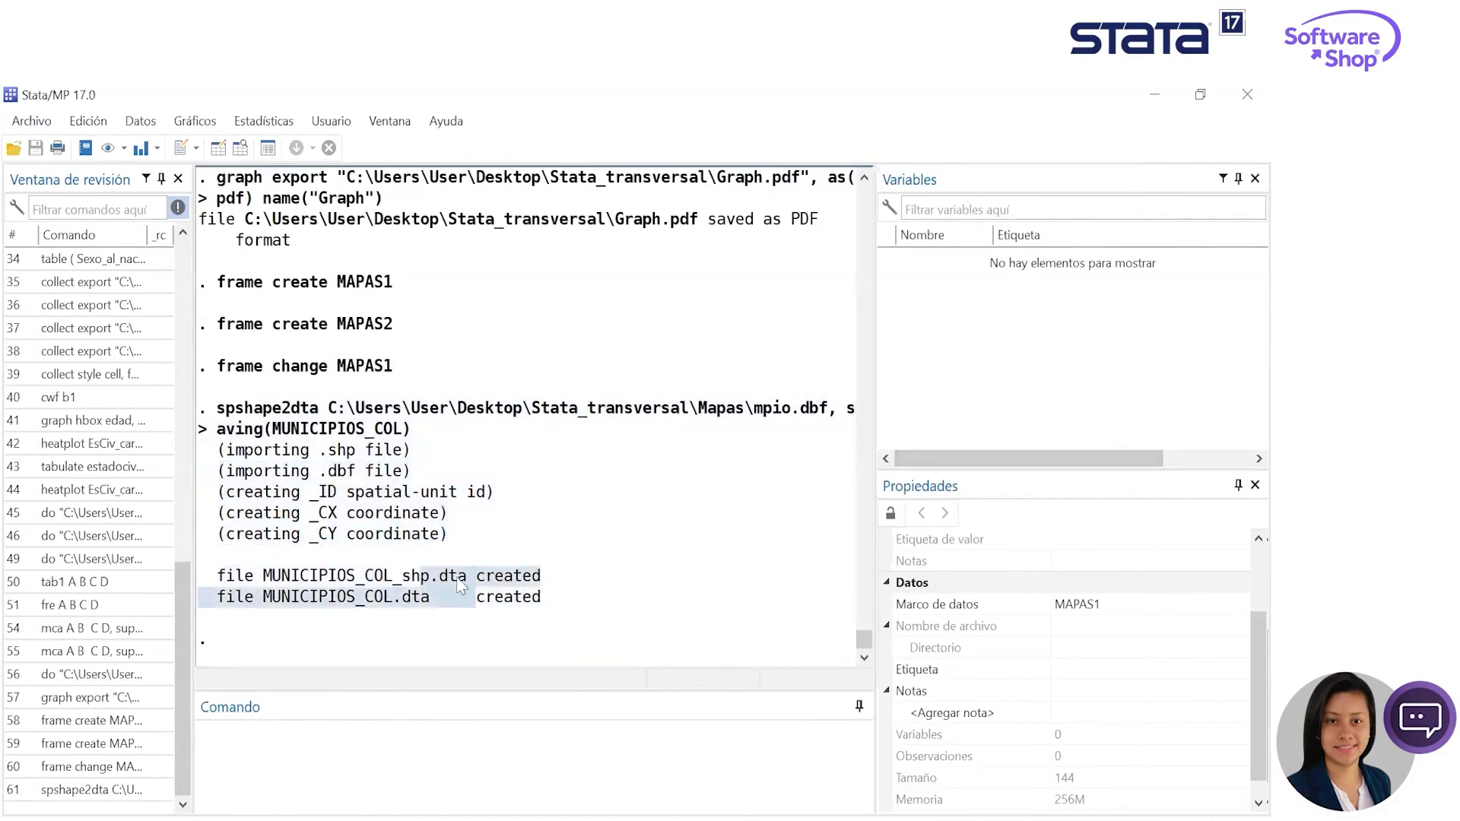
pyautogui.click(985, 486)
pyautogui.click(782, 468)
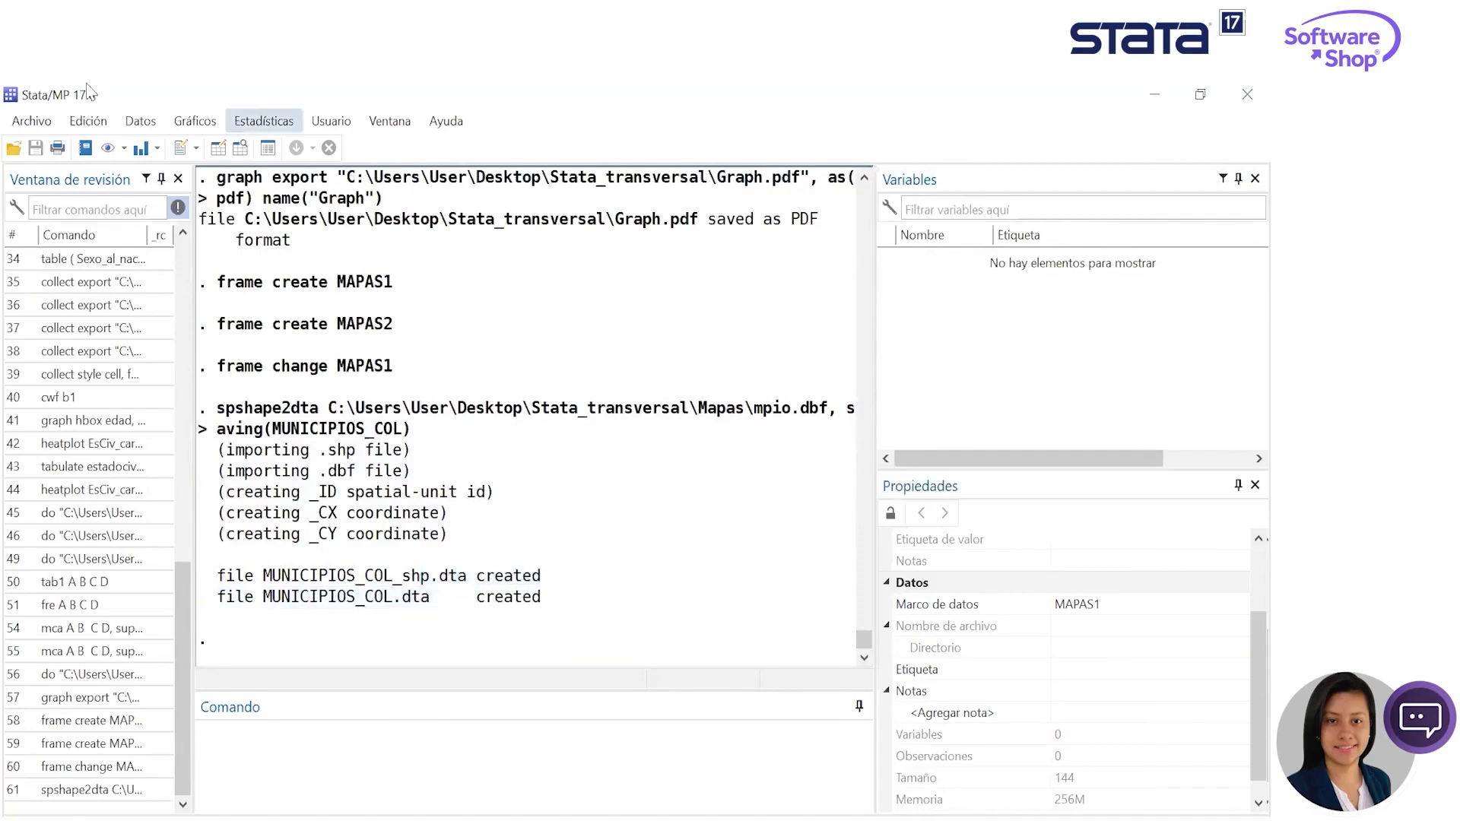
# - Open the MUNICIPIOS_COL dataset from the Stata_transversal folder
pyautogui.click(31, 122)
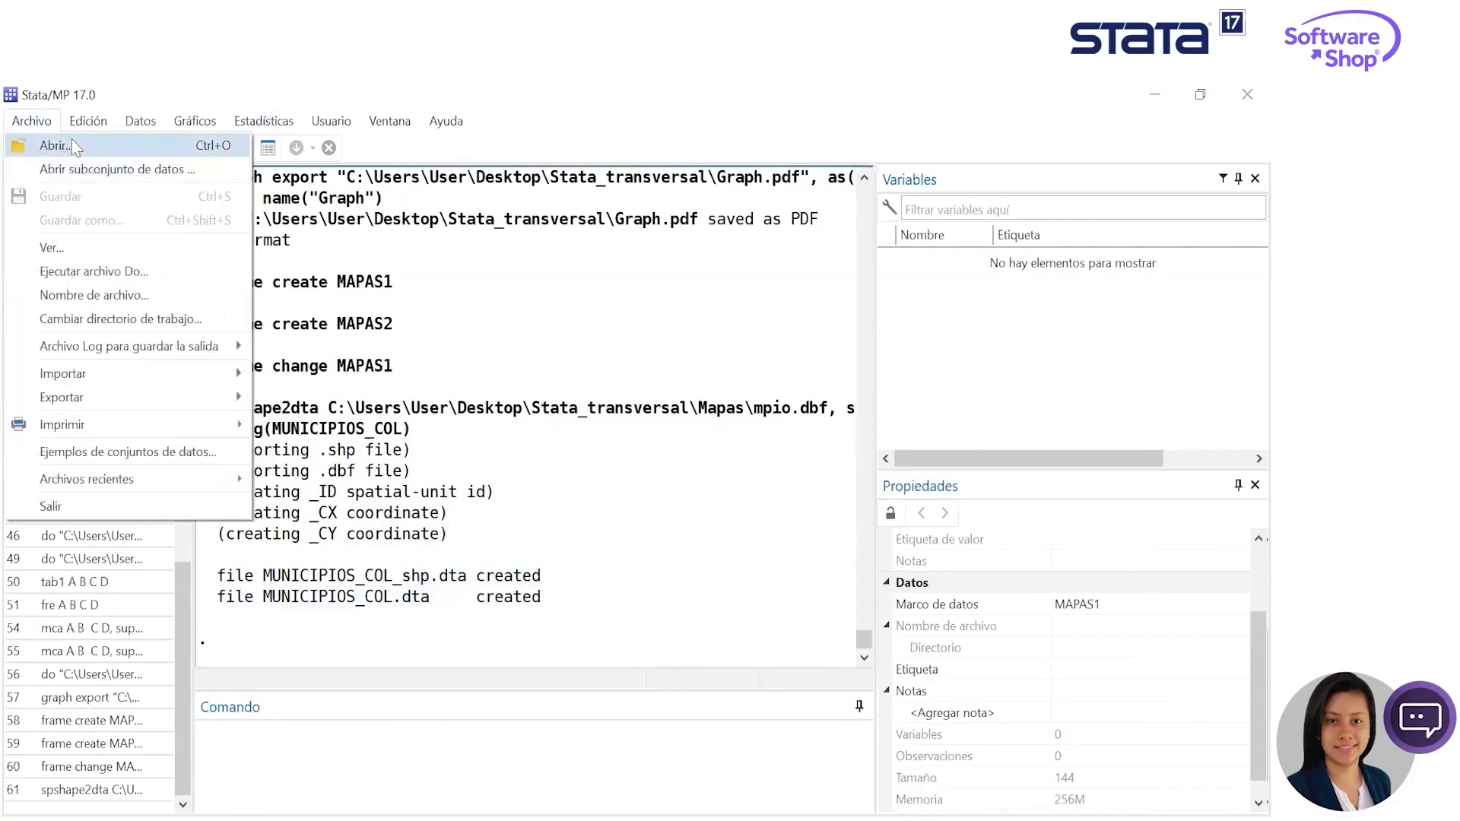
pyautogui.click(76, 152)
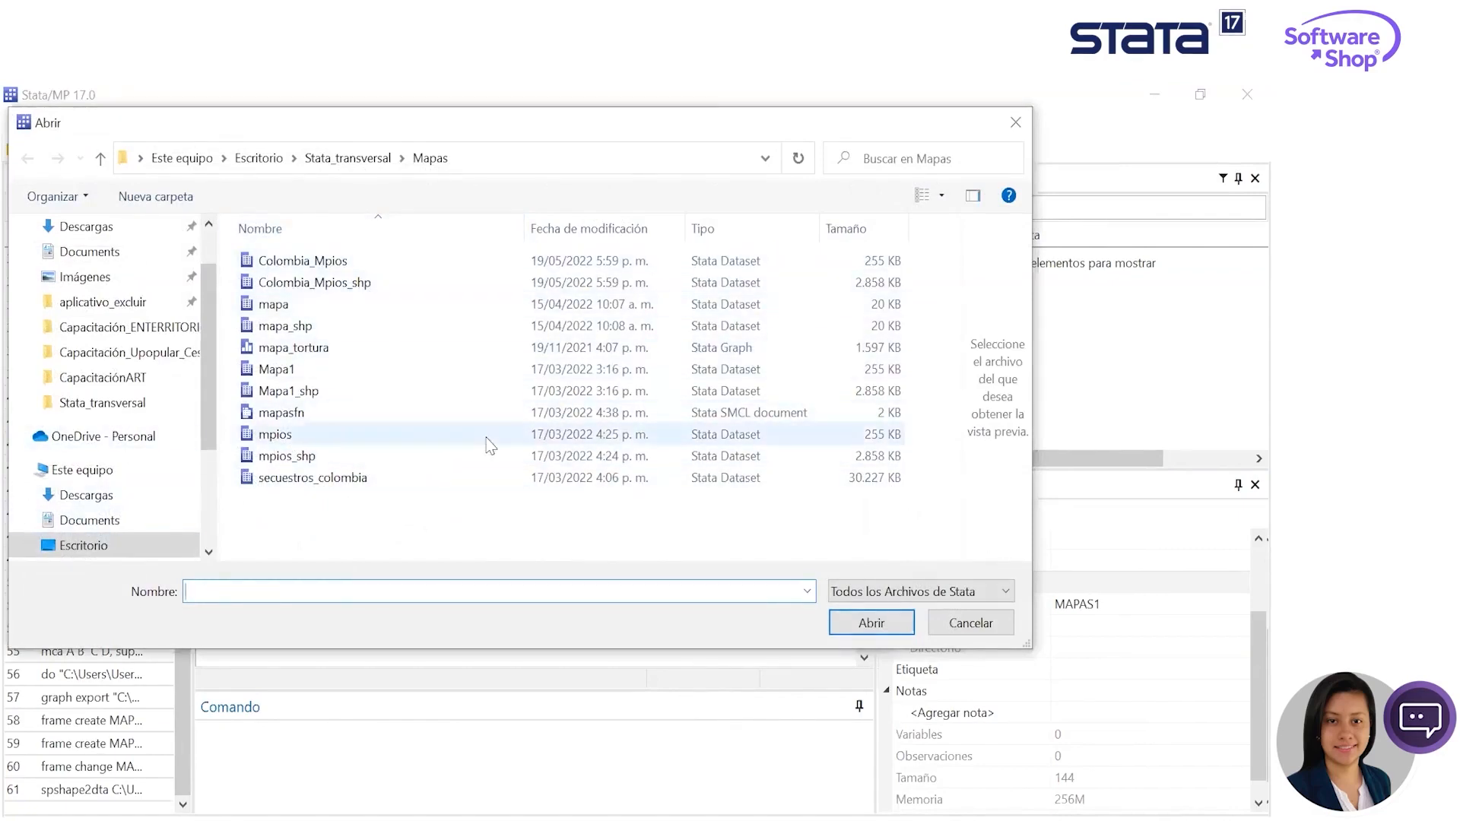
pyautogui.click(348, 158)
pyautogui.click(281, 371)
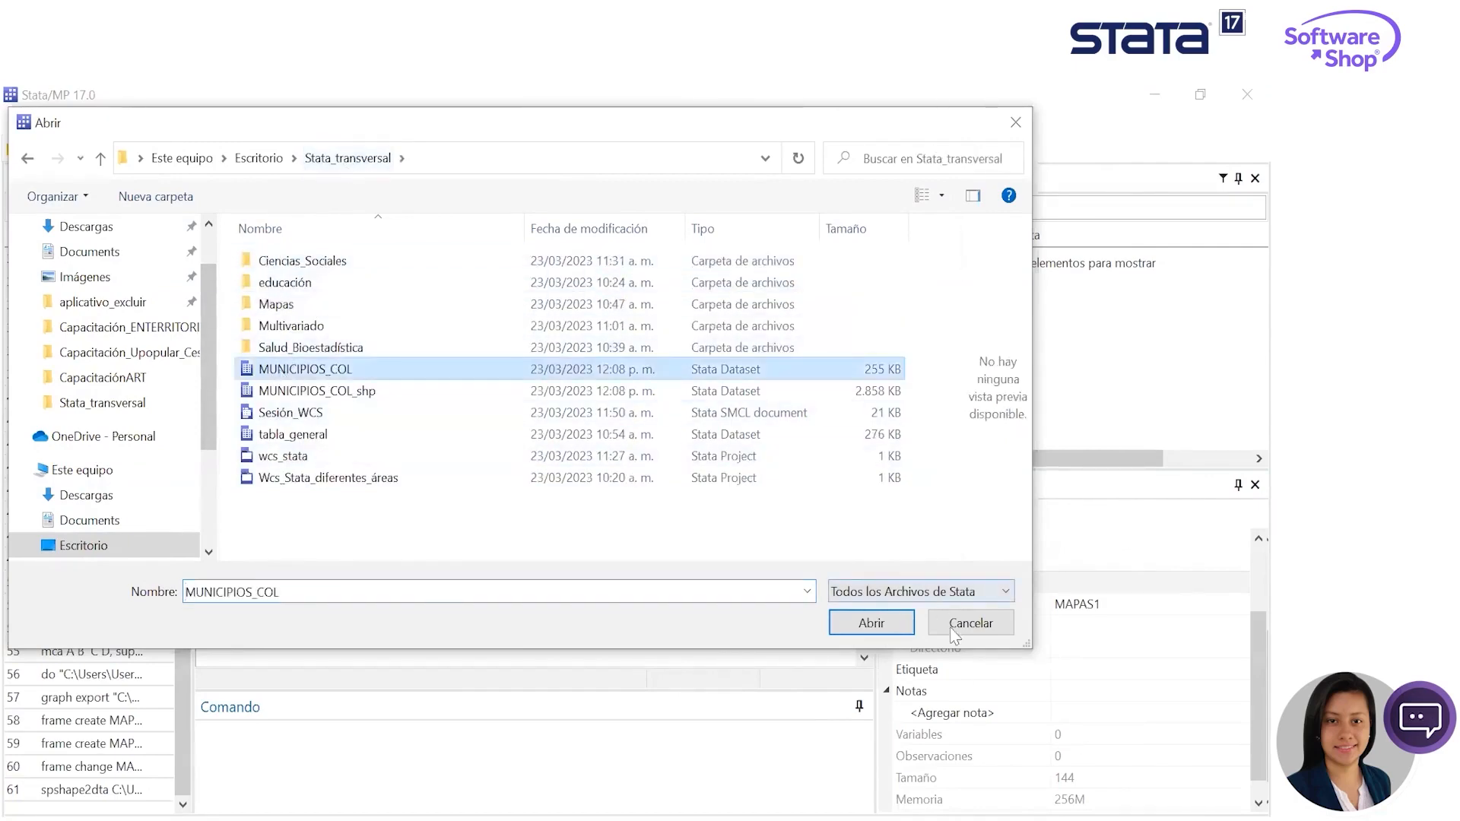
pyautogui.click(882, 632)
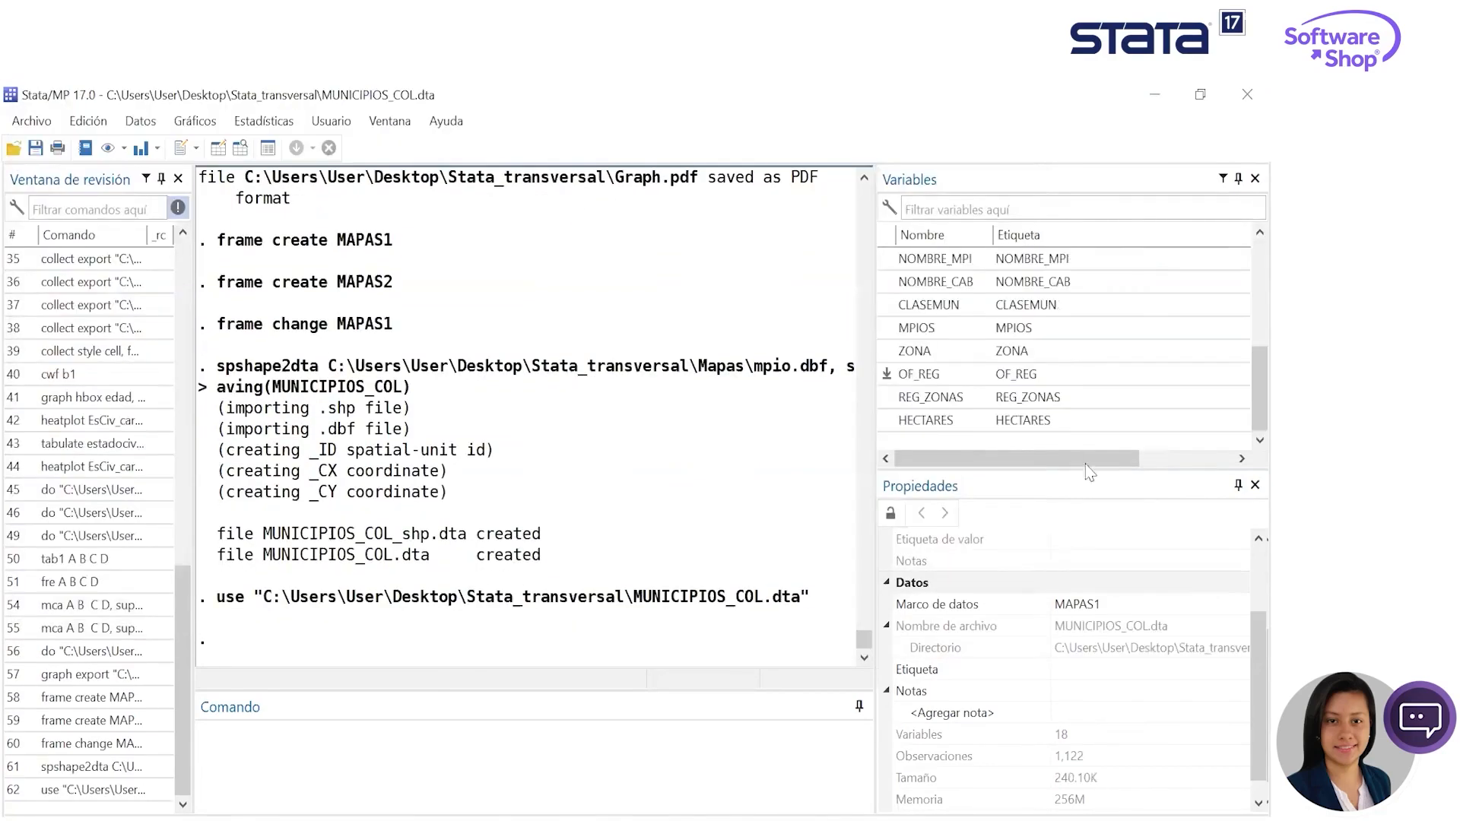
# - Look through the full list of variables in the municipality dataset
pyautogui.scroll(4, 1085, 323)
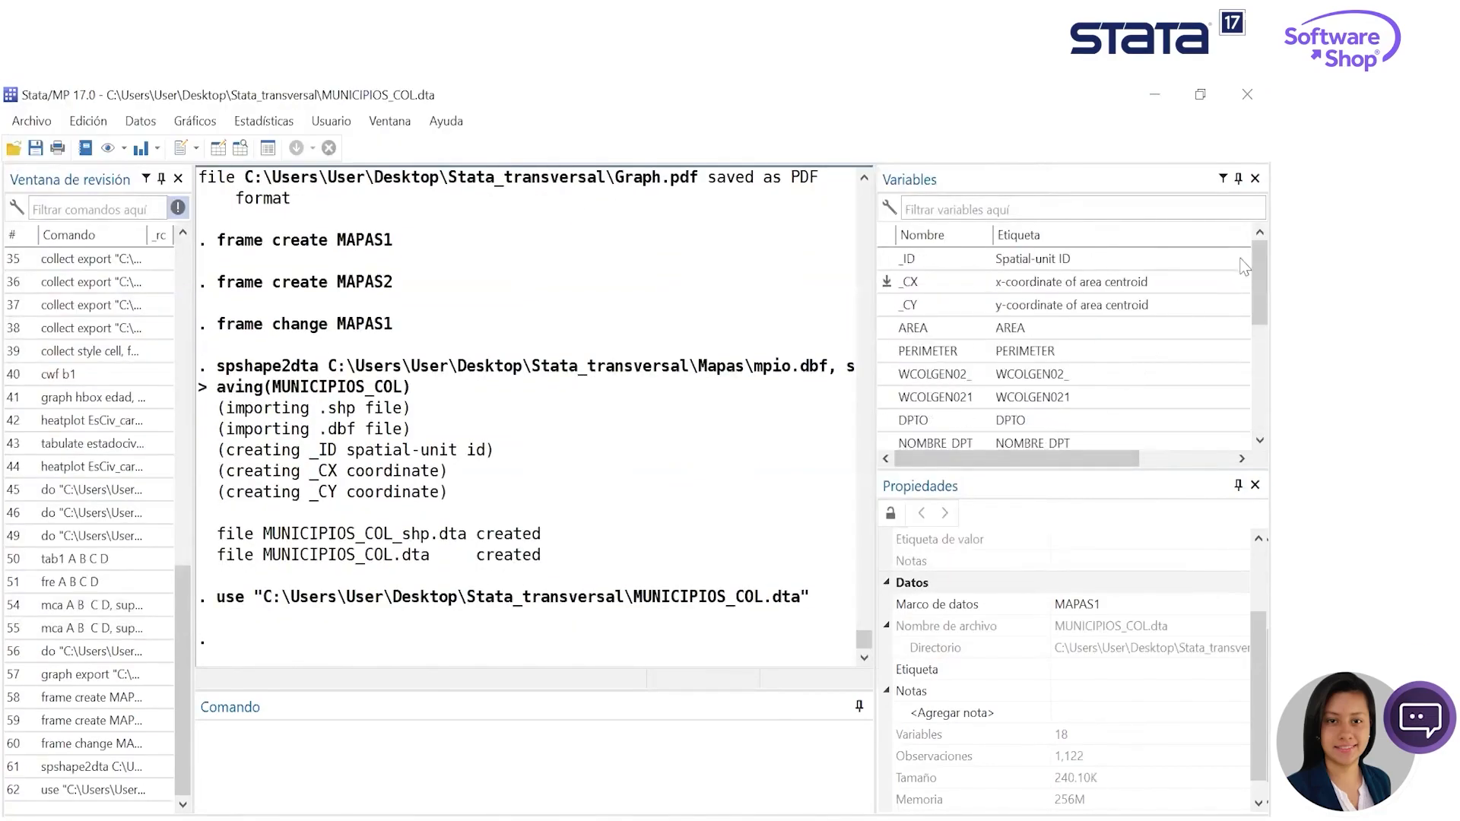
pyautogui.scroll(-4, 1244, 342)
pyautogui.scroll(4, 1243, 342)
pyautogui.scroll(-4, 1064, 381)
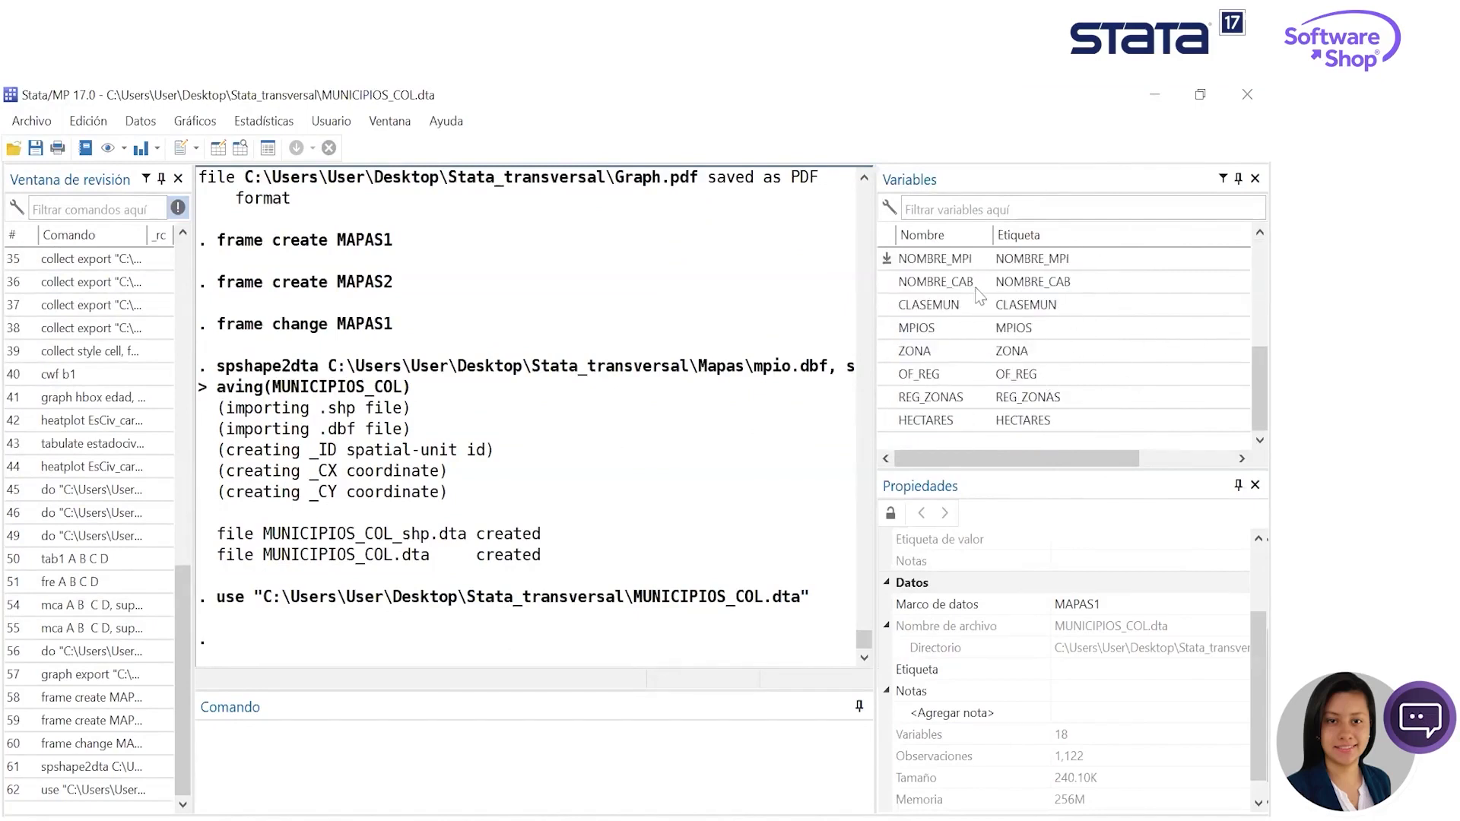
# - Browse the municipality records in the Data Editor, examine the municipality name and MPIOS code columns, and minimize the editor
pyautogui.click(240, 147)
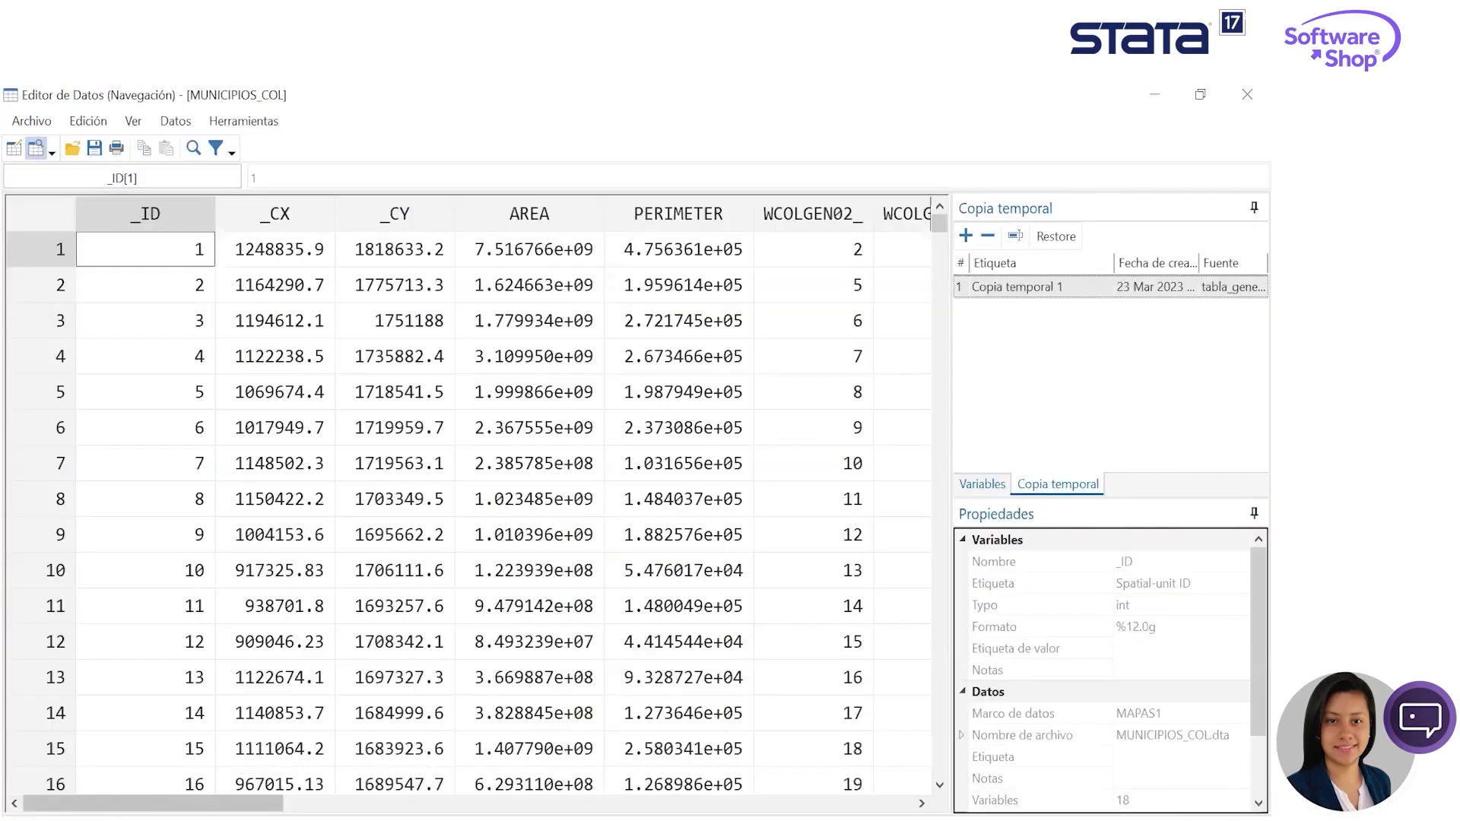
pyautogui.moveTo(141, 803); pyautogui.dragTo(585, 802)
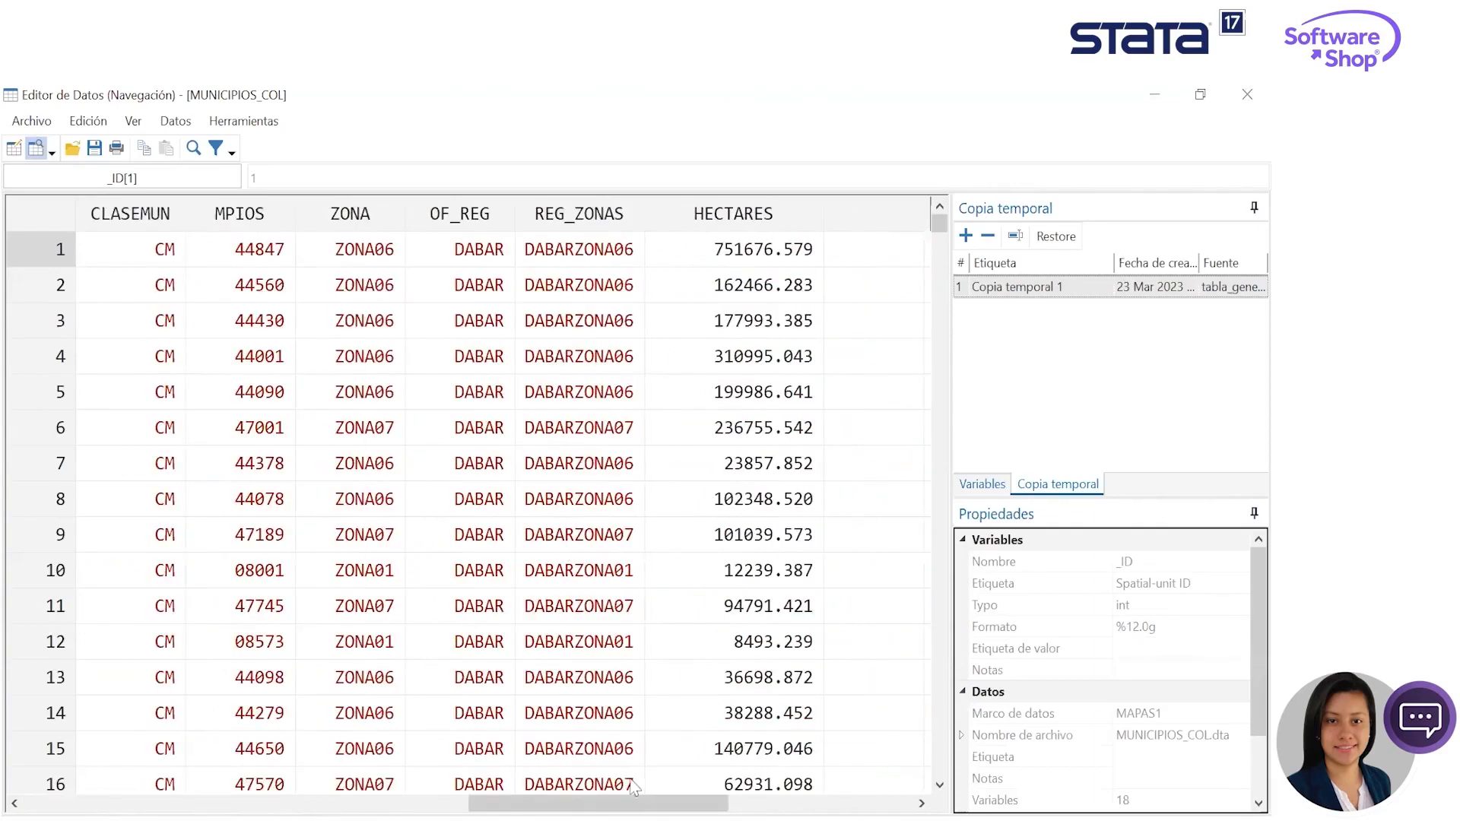
pyautogui.moveTo(633, 803); pyautogui.dragTo(596, 802)
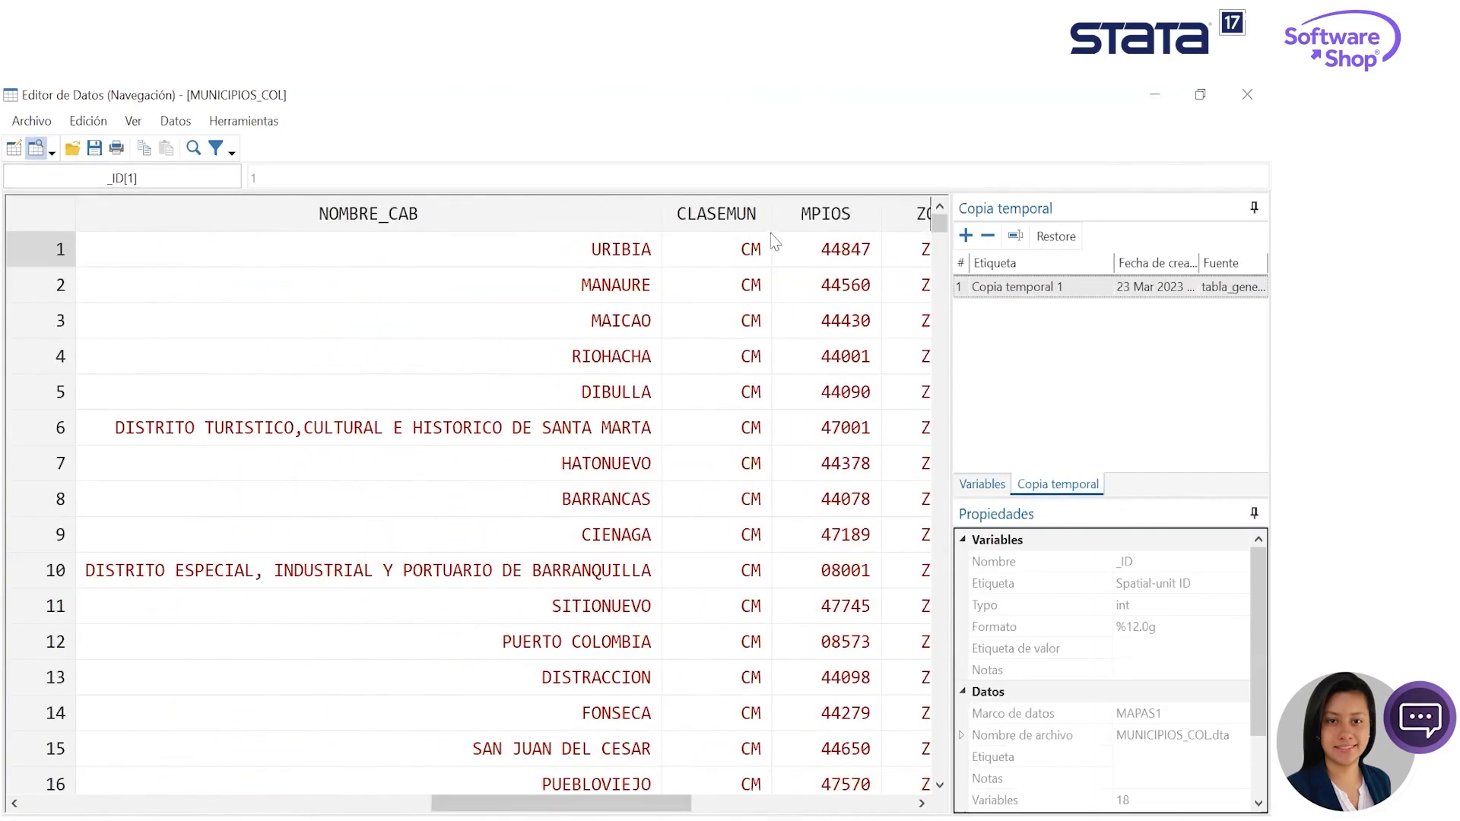
pyautogui.scroll(-13, 707, 669)
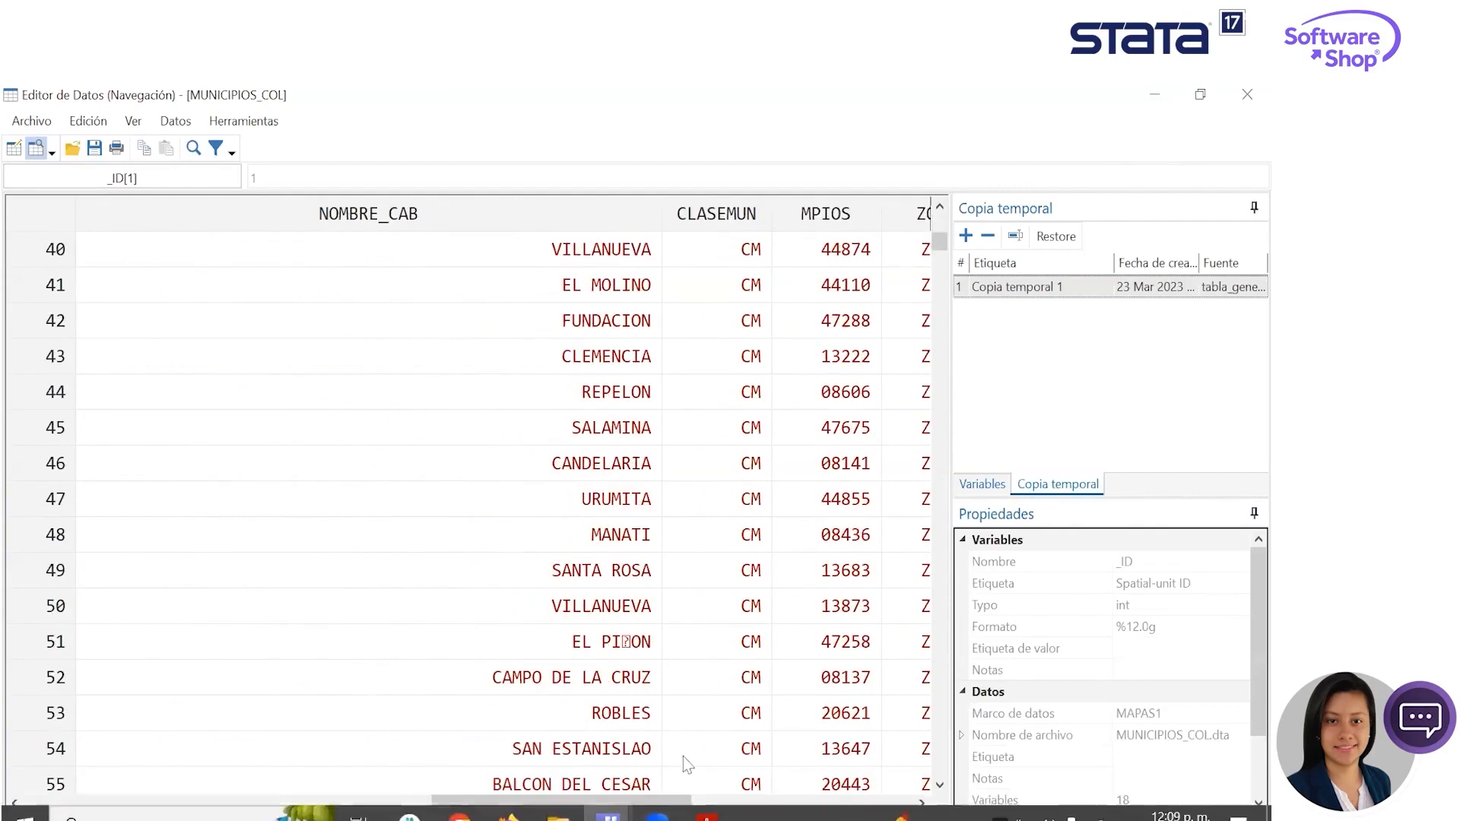
pyautogui.moveTo(562, 803); pyautogui.dragTo(637, 802)
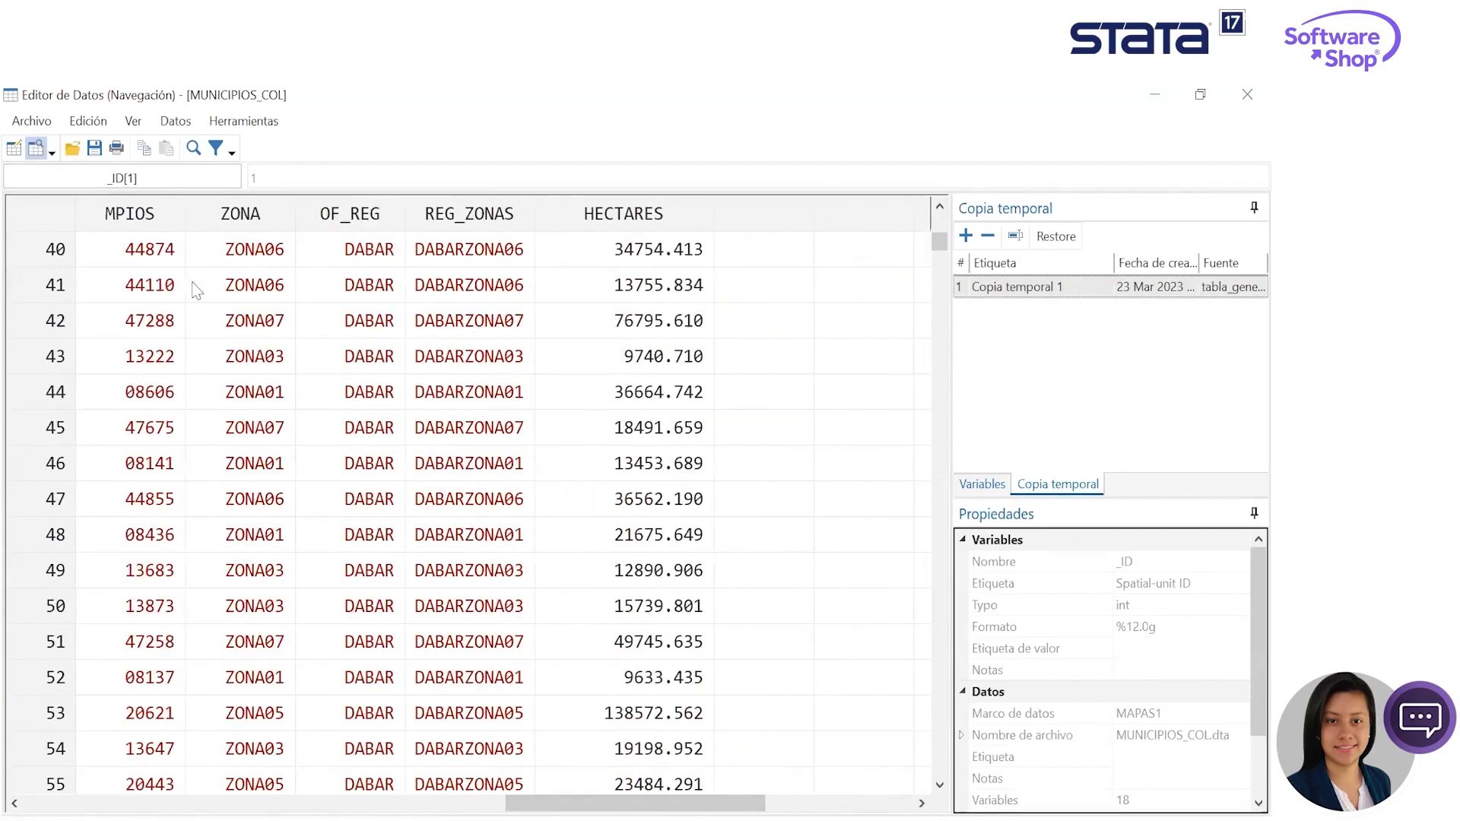
pyautogui.click(141, 222)
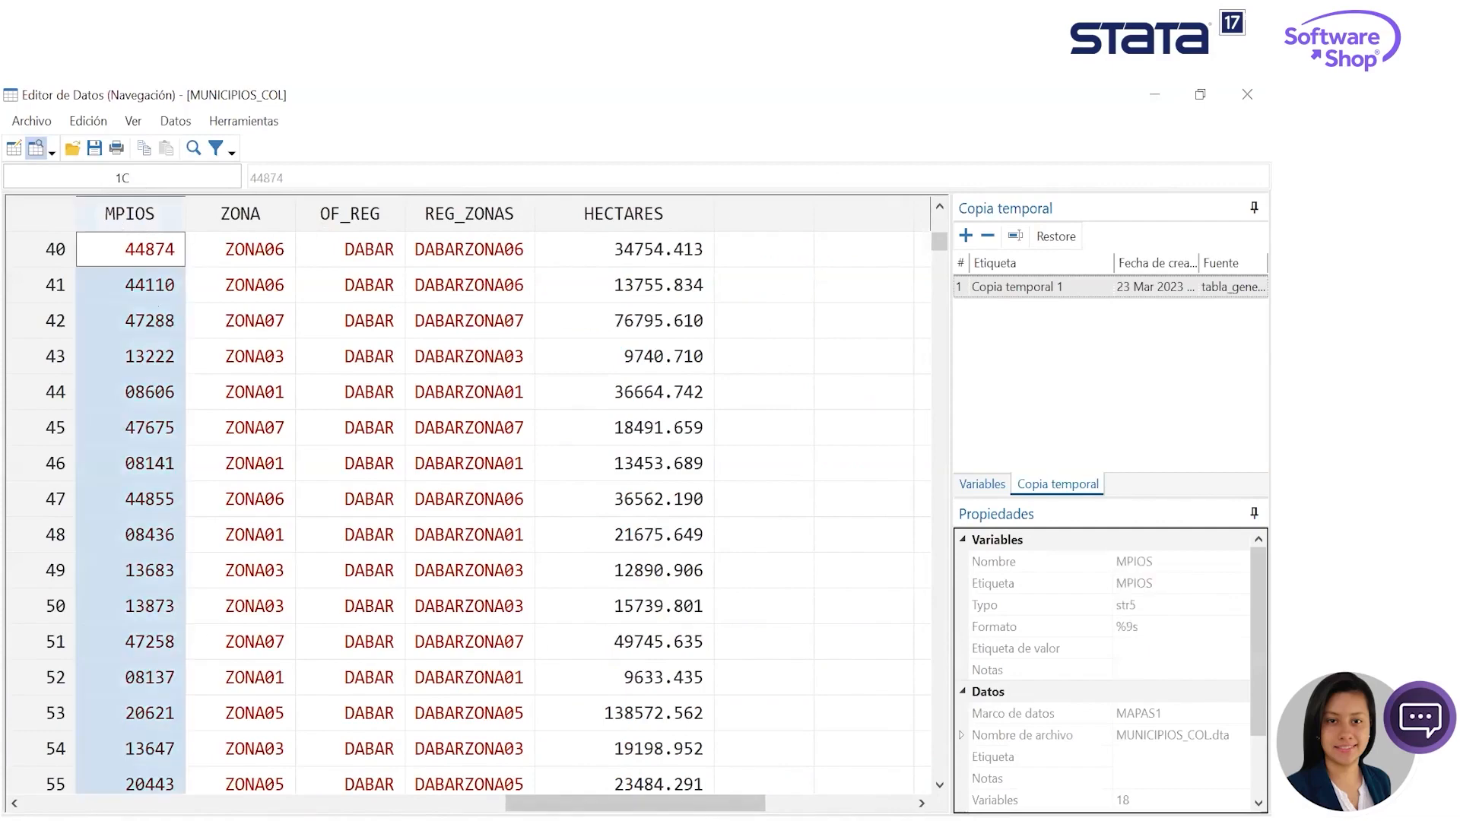
pyautogui.moveTo(691, 802); pyautogui.dragTo(358, 802)
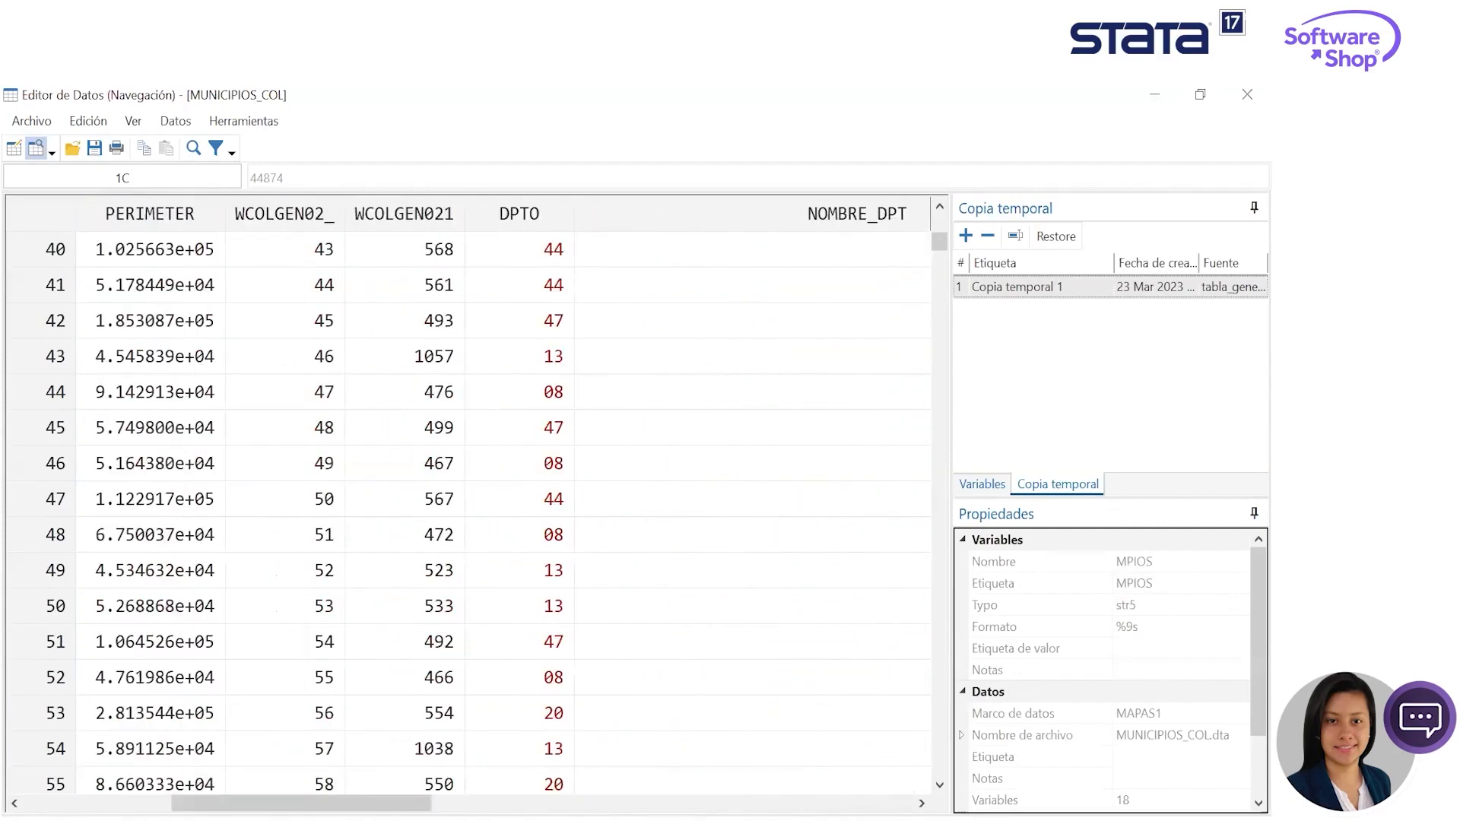
pyautogui.click(1154, 94)
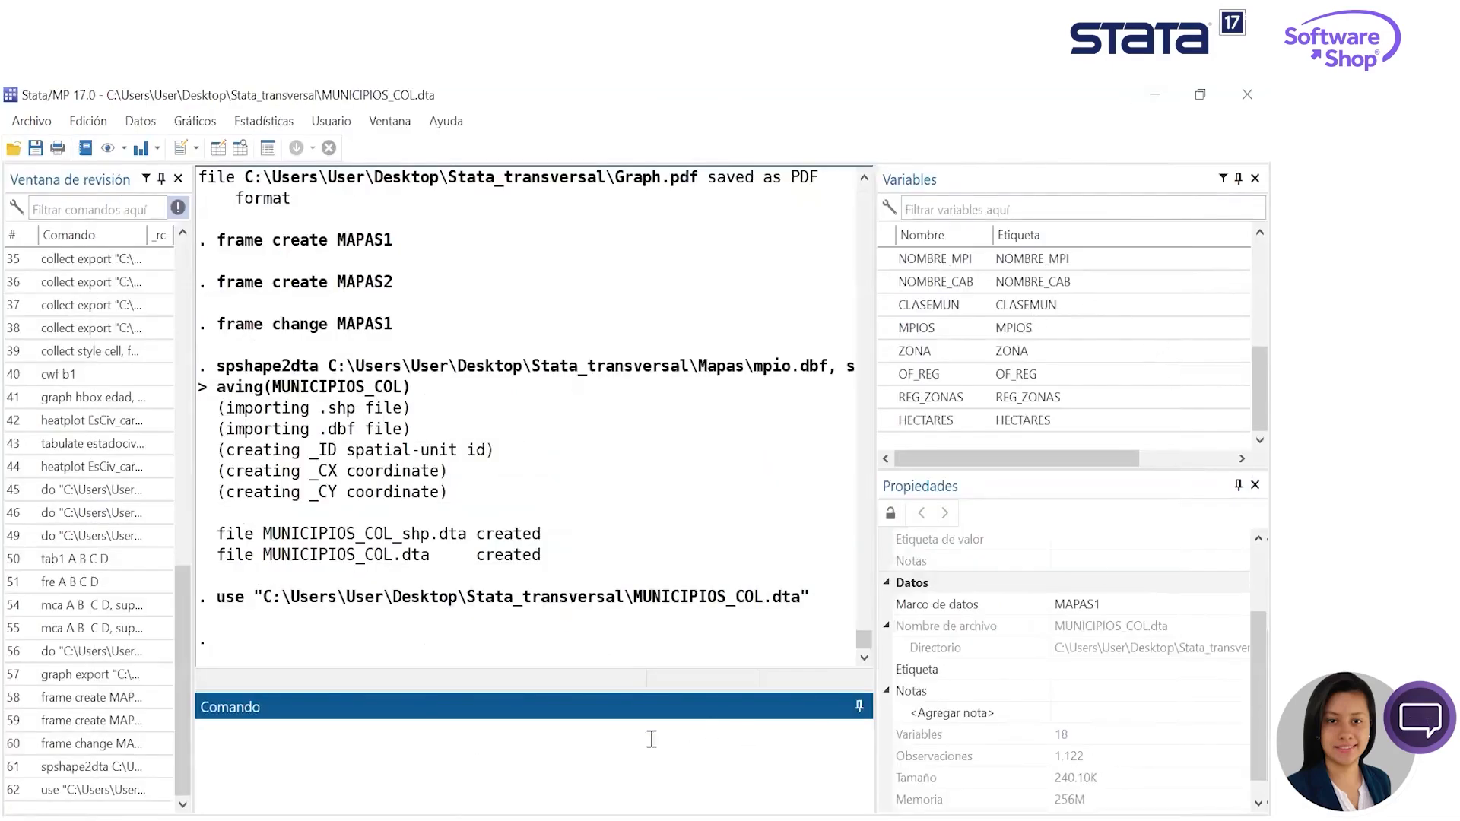
# - Check the available options for combining datasets without running any, and return to the start of the variable list
pyautogui.click(199, 122)
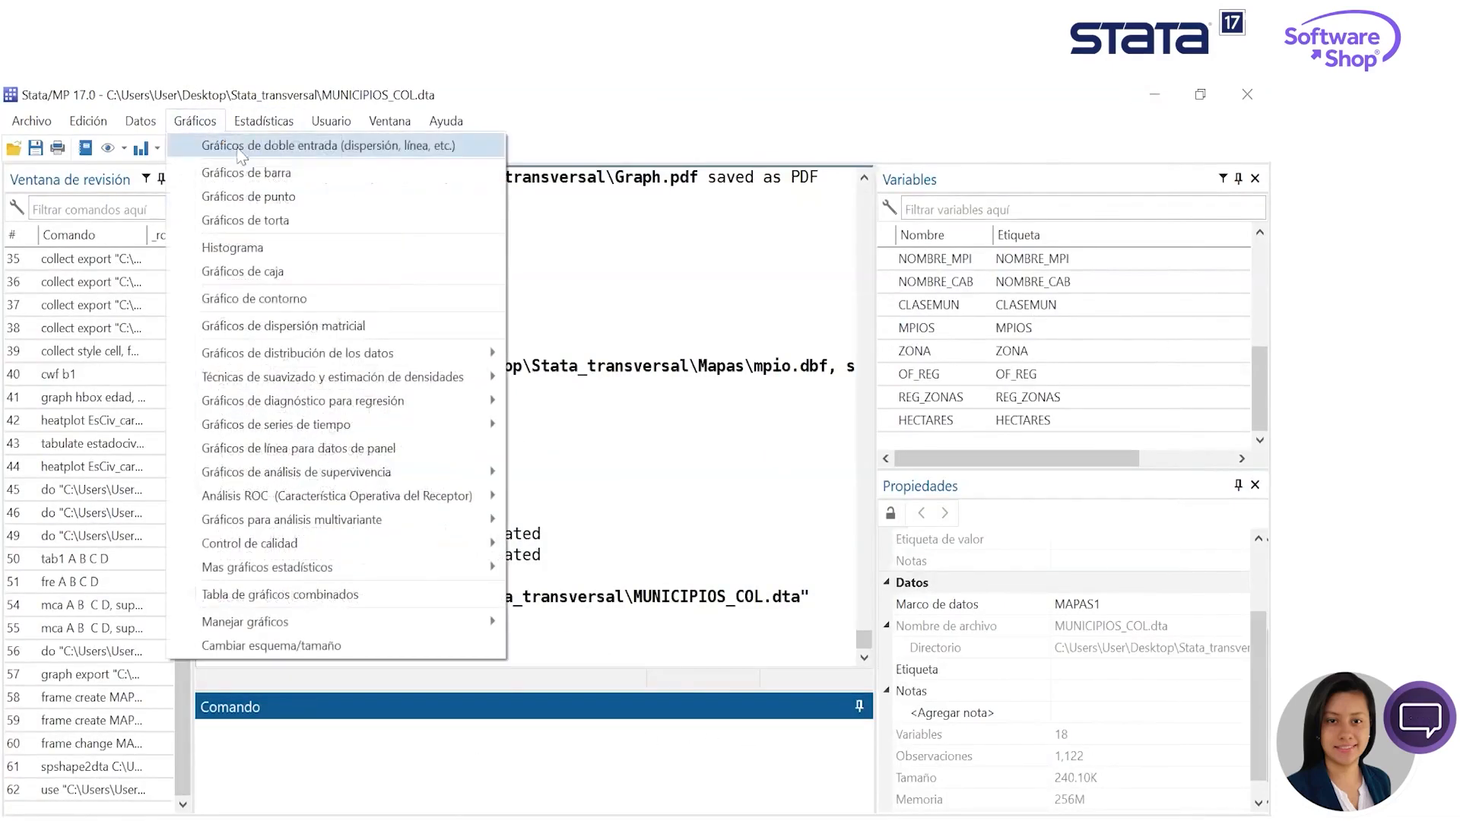
pyautogui.moveTo(158, 128)
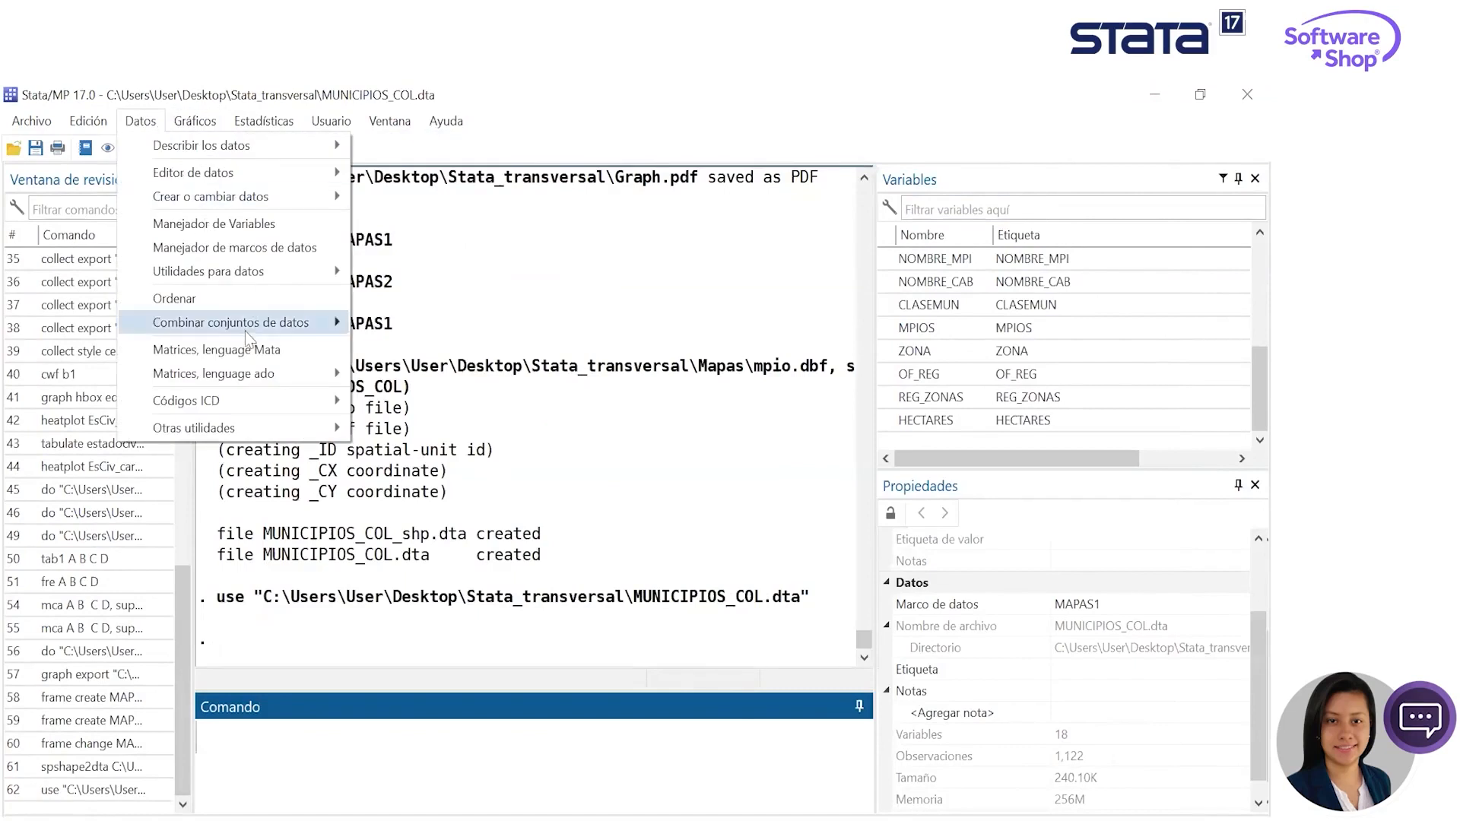
pyautogui.moveTo(245, 327)
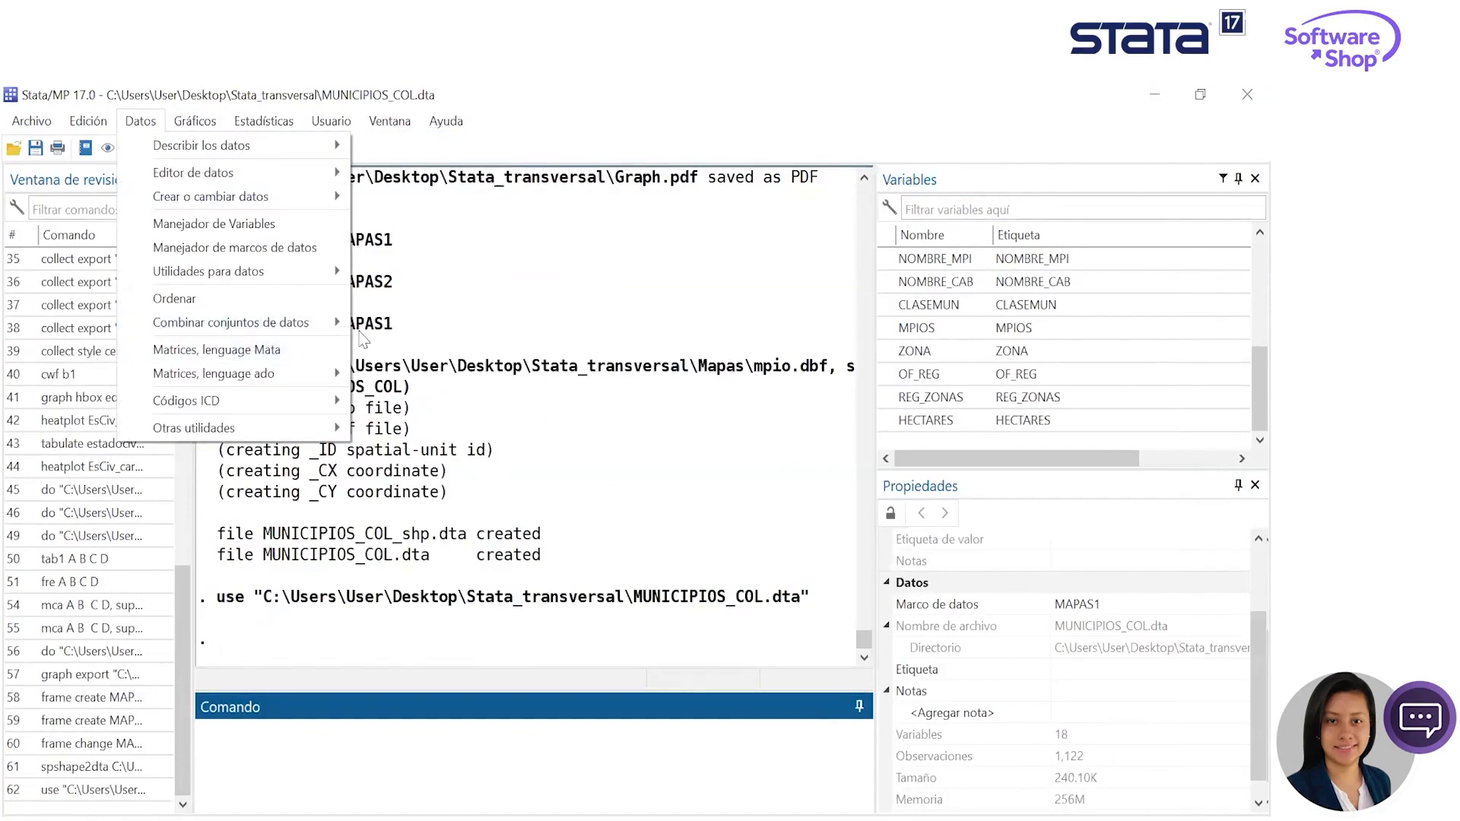
pyautogui.click(422, 754)
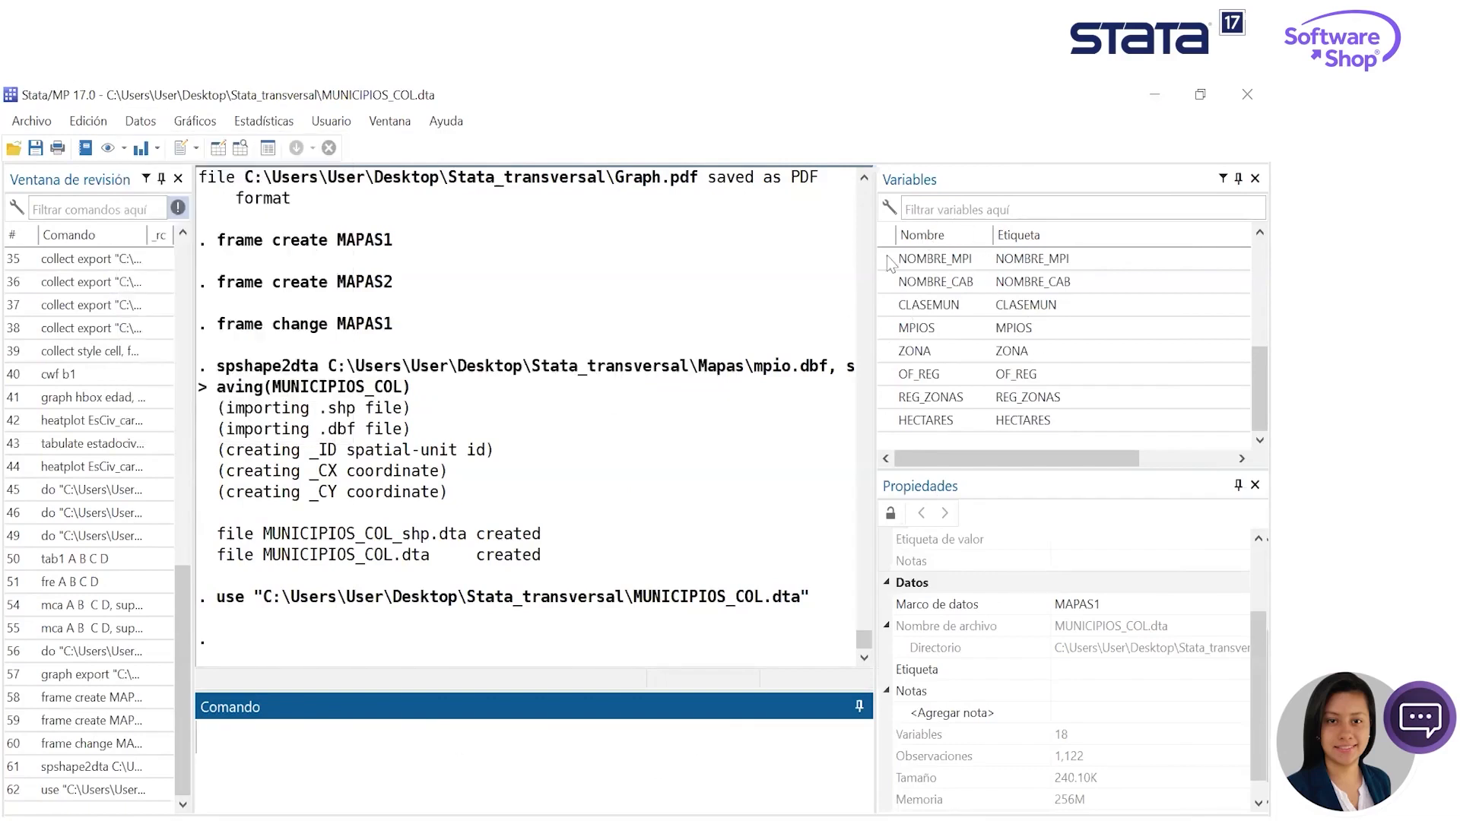
pyautogui.scroll(3, 1019, 287)
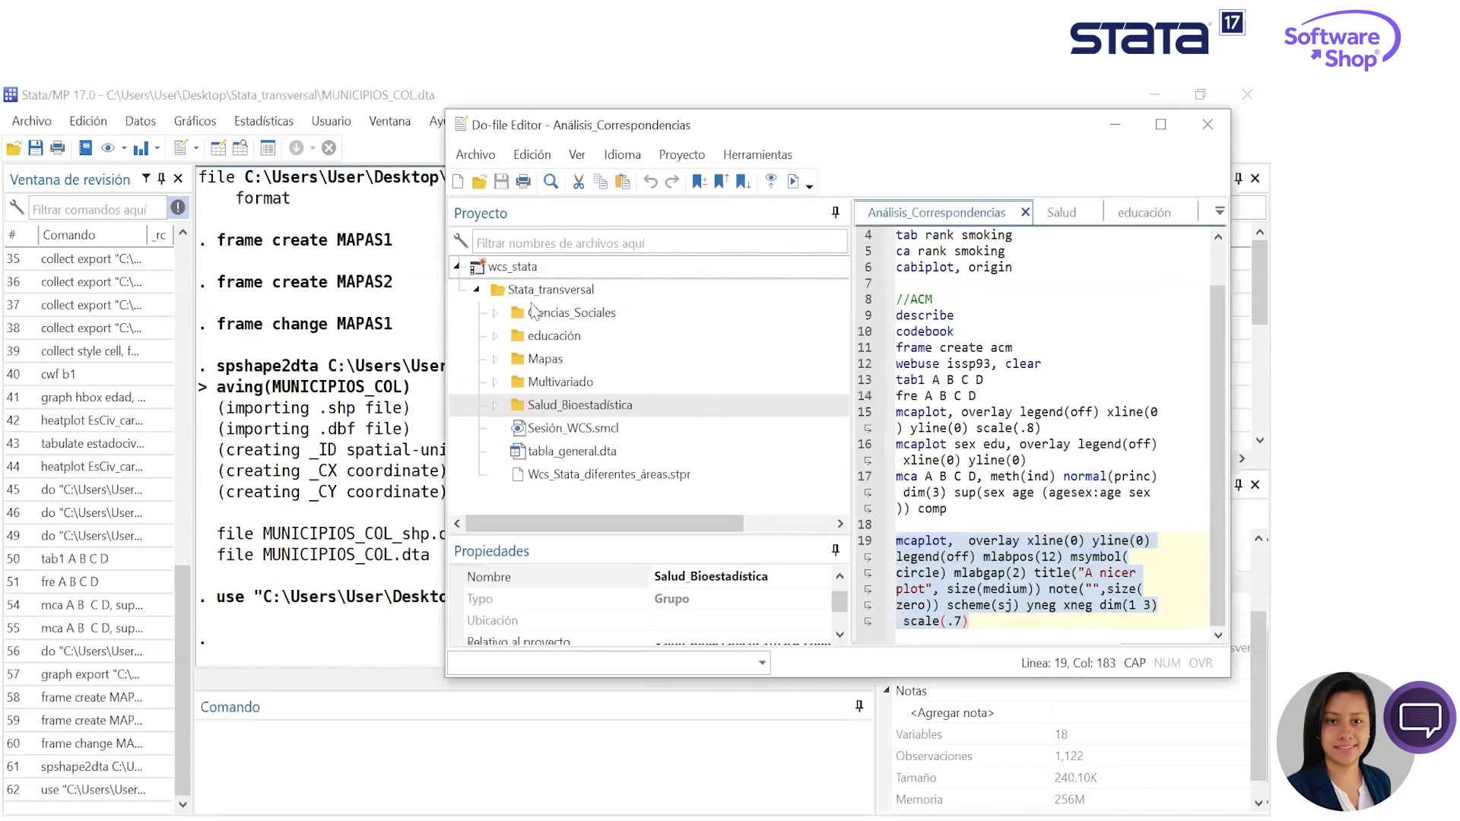
# - Open cnmh.do from the project's Ciencias_Sociales folder in the Do-file Editor and highlight its database source comment
pyautogui.click(497, 384)
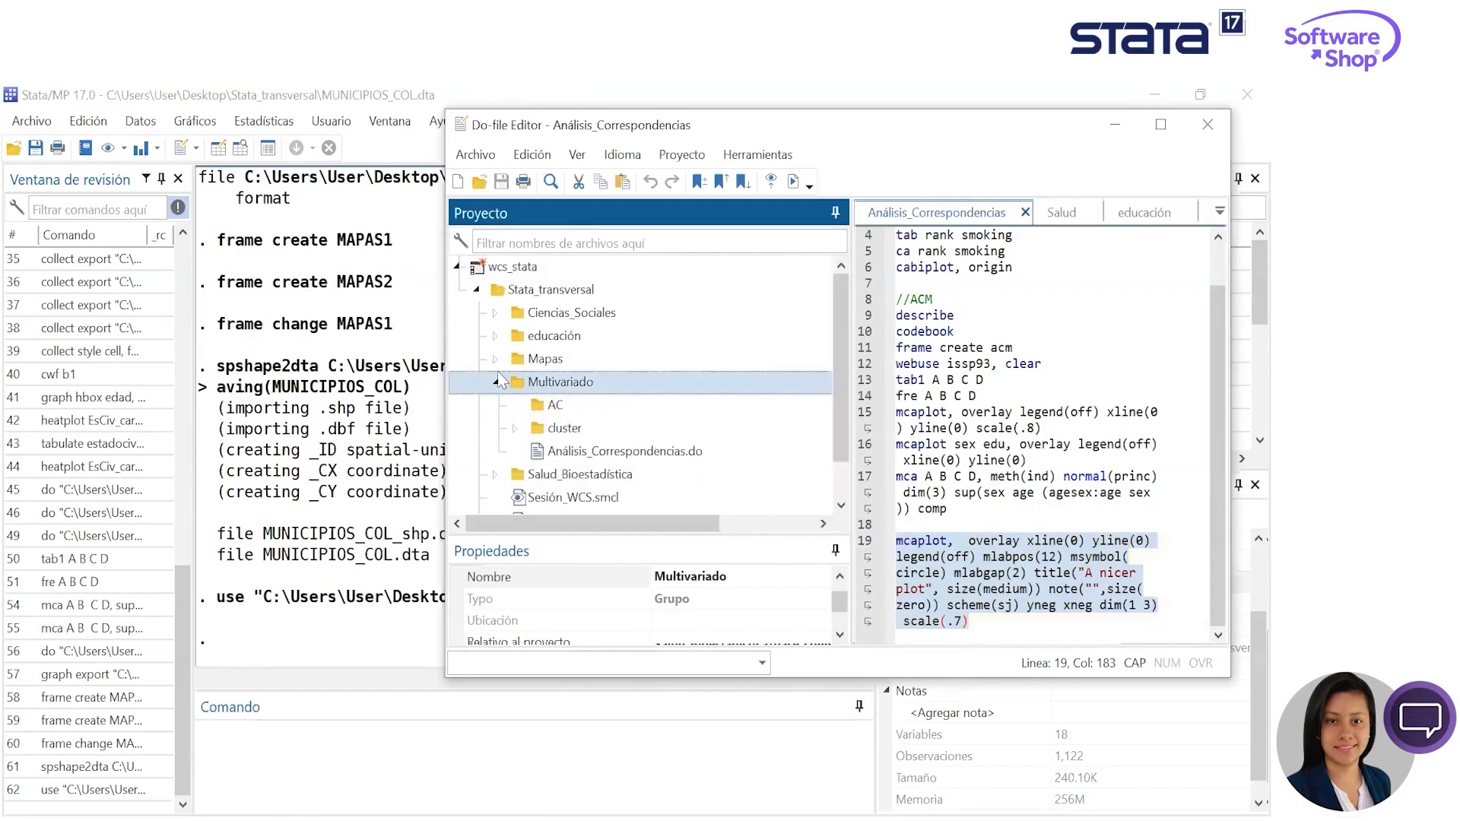
pyautogui.click(498, 383)
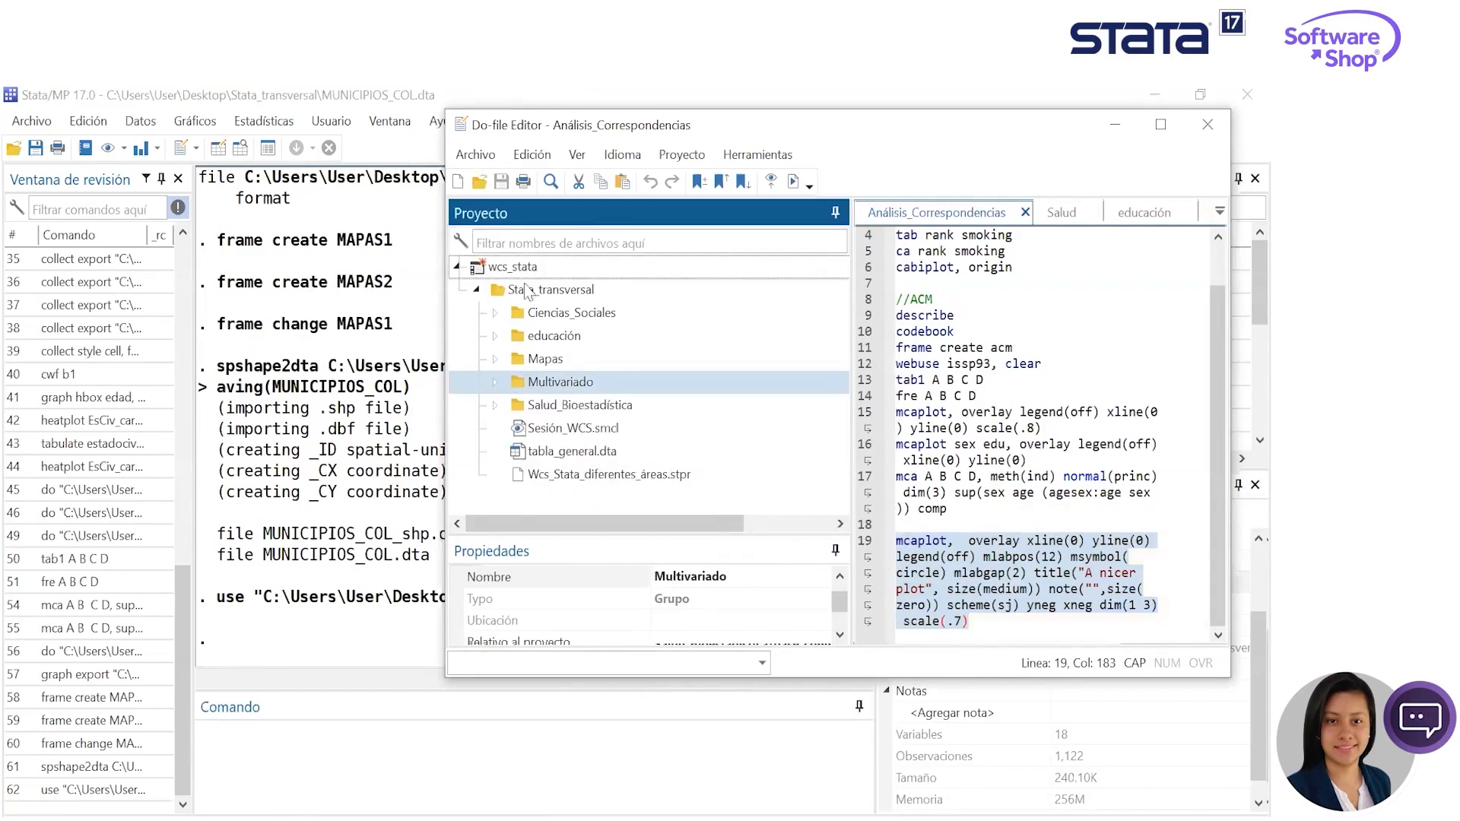
pyautogui.click(495, 314)
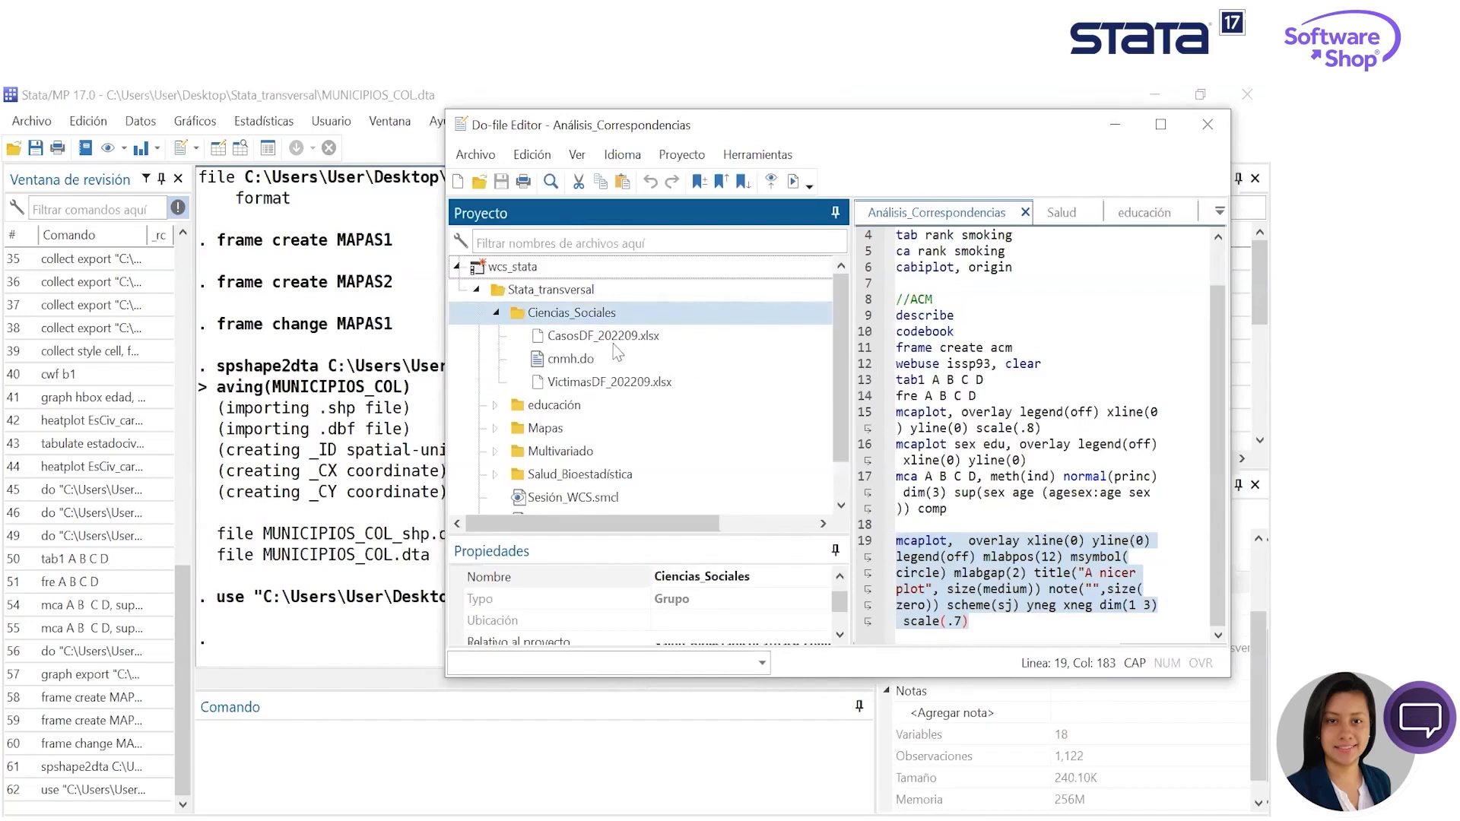
pyautogui.click(589, 362)
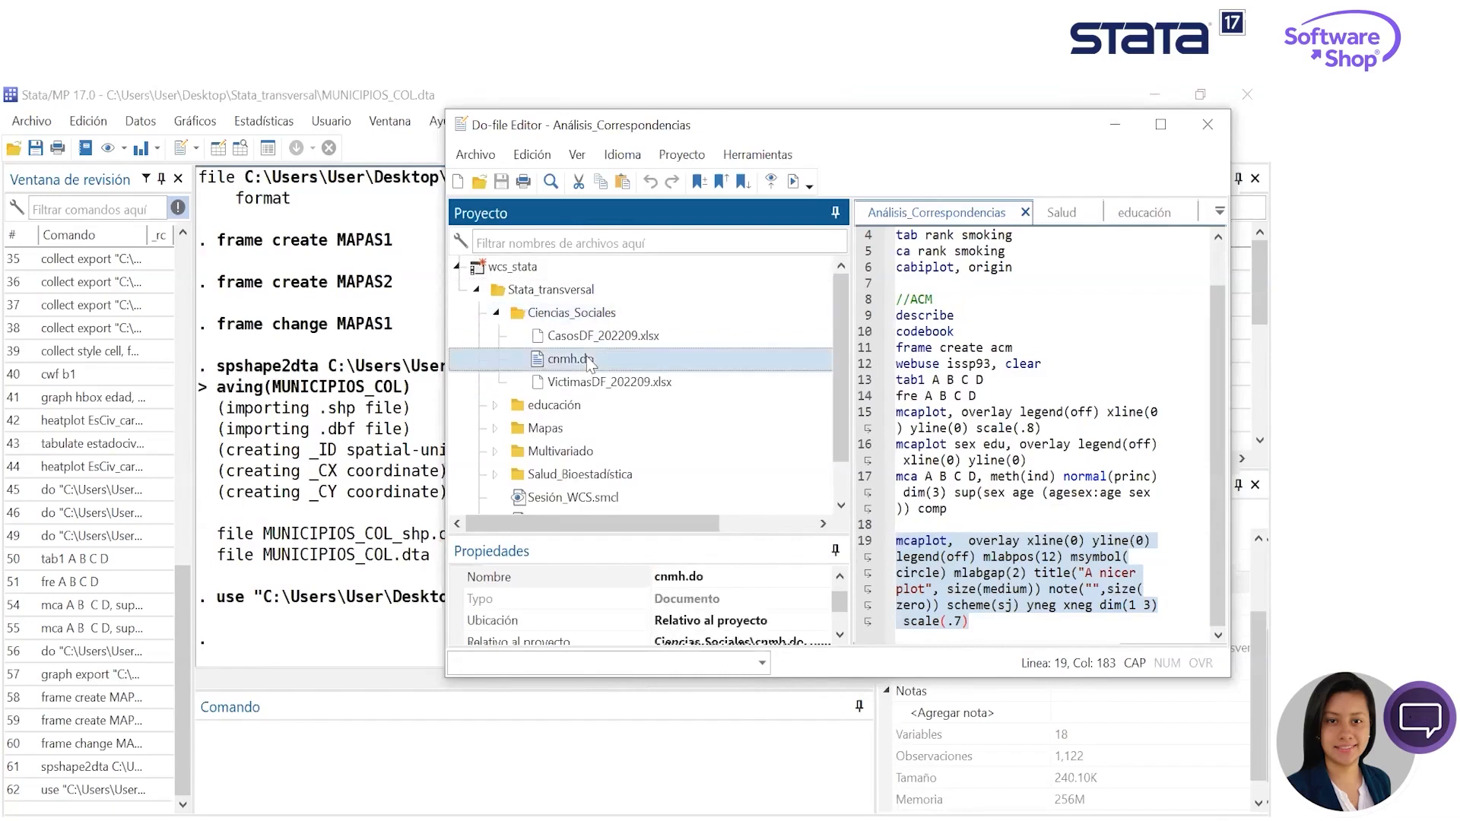
pyautogui.doubleClick(589, 362)
pyautogui.moveTo(1015, 283); pyautogui.dragTo(891, 242)
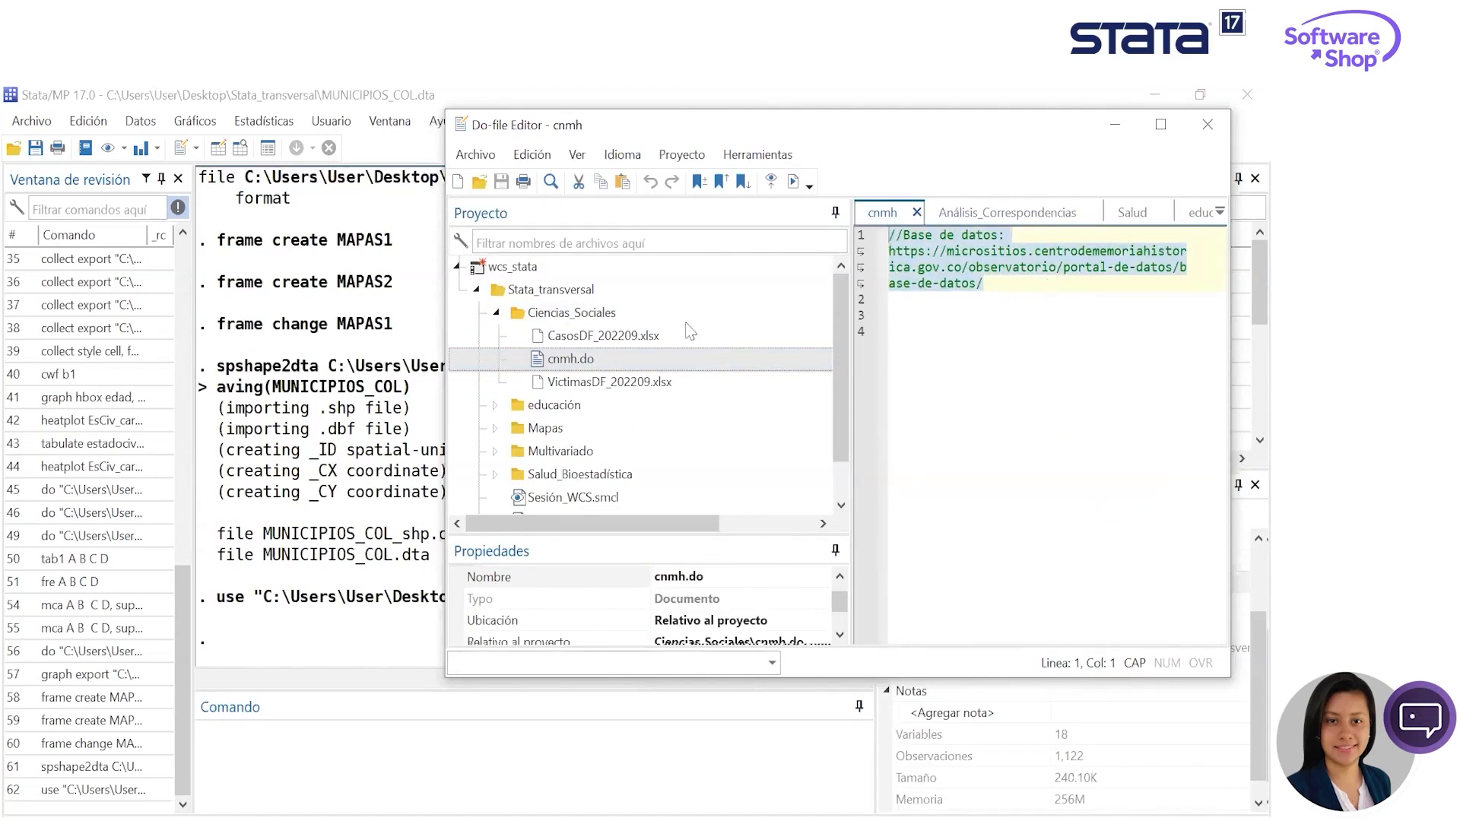
# - Point out CasosDF_202209.xlsx and VictimasDF_202209.xlsx in the Ciencias_Sociales folder, and move the Do-file Editor away from the main window
pyautogui.hotkey('alt', 'Tab')
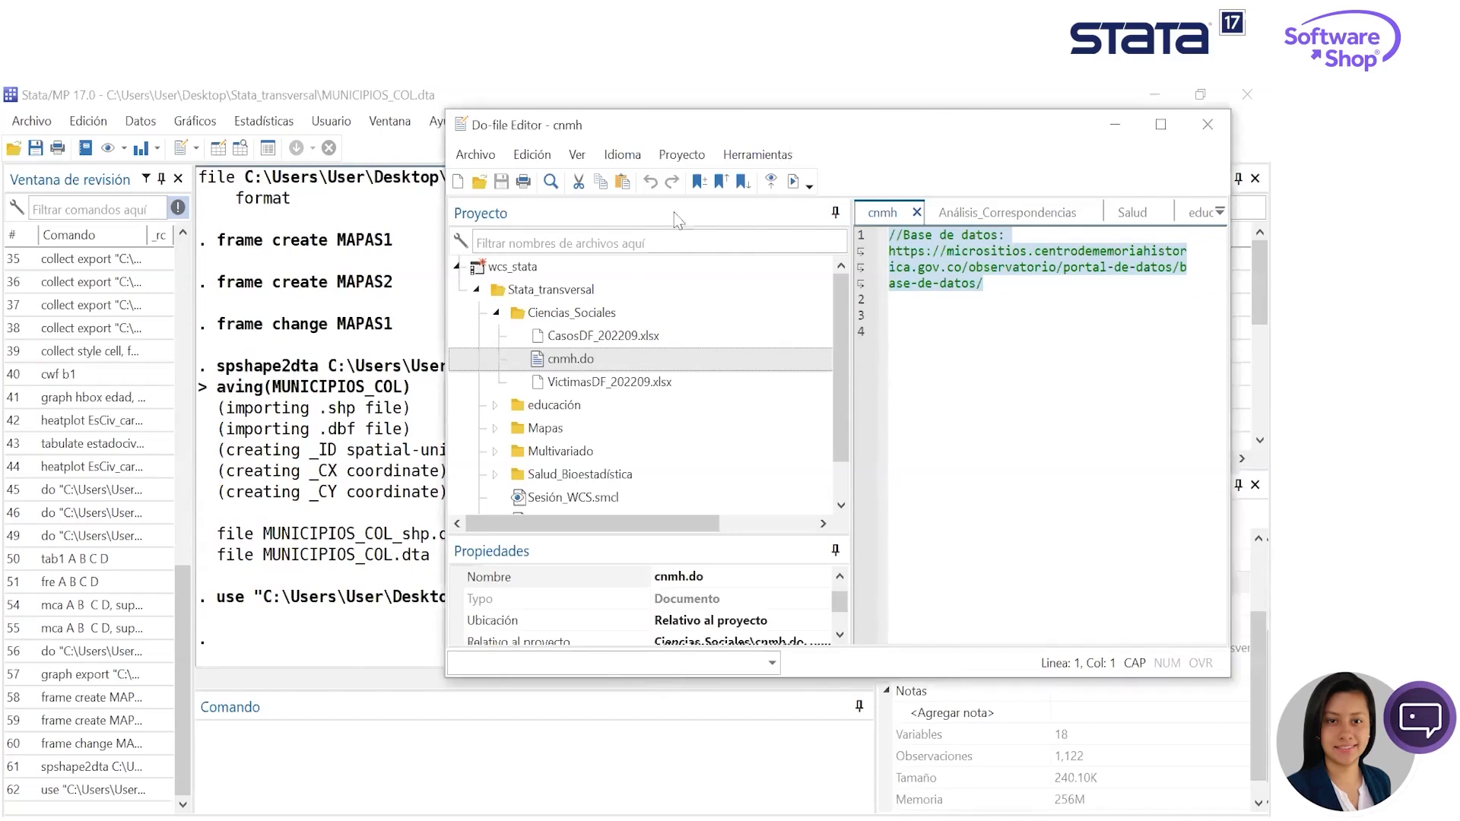
pyautogui.moveTo(790, 144); pyautogui.dragTo(679, 173)
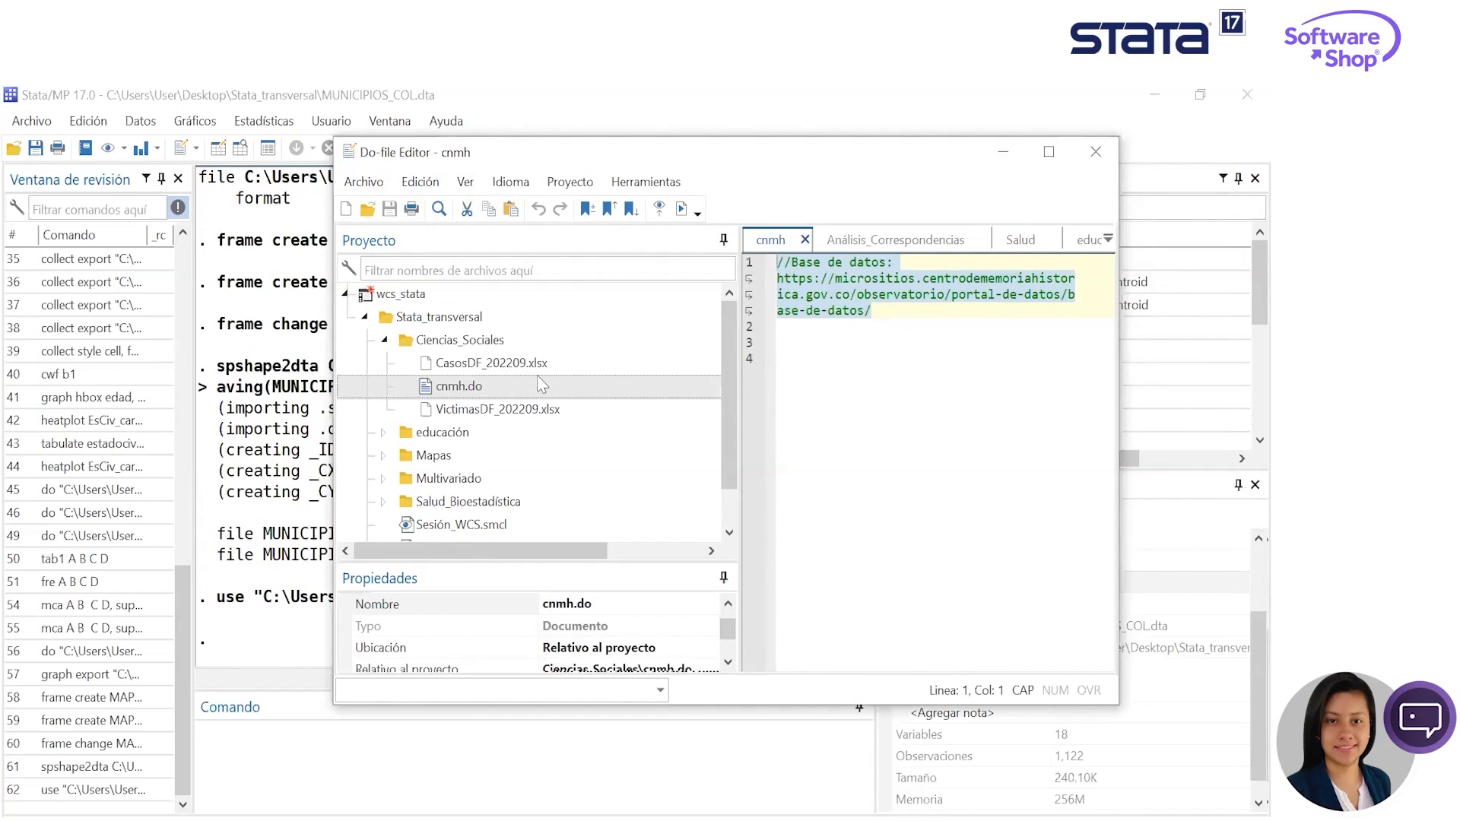
pyautogui.click(511, 370)
pyautogui.click(519, 415)
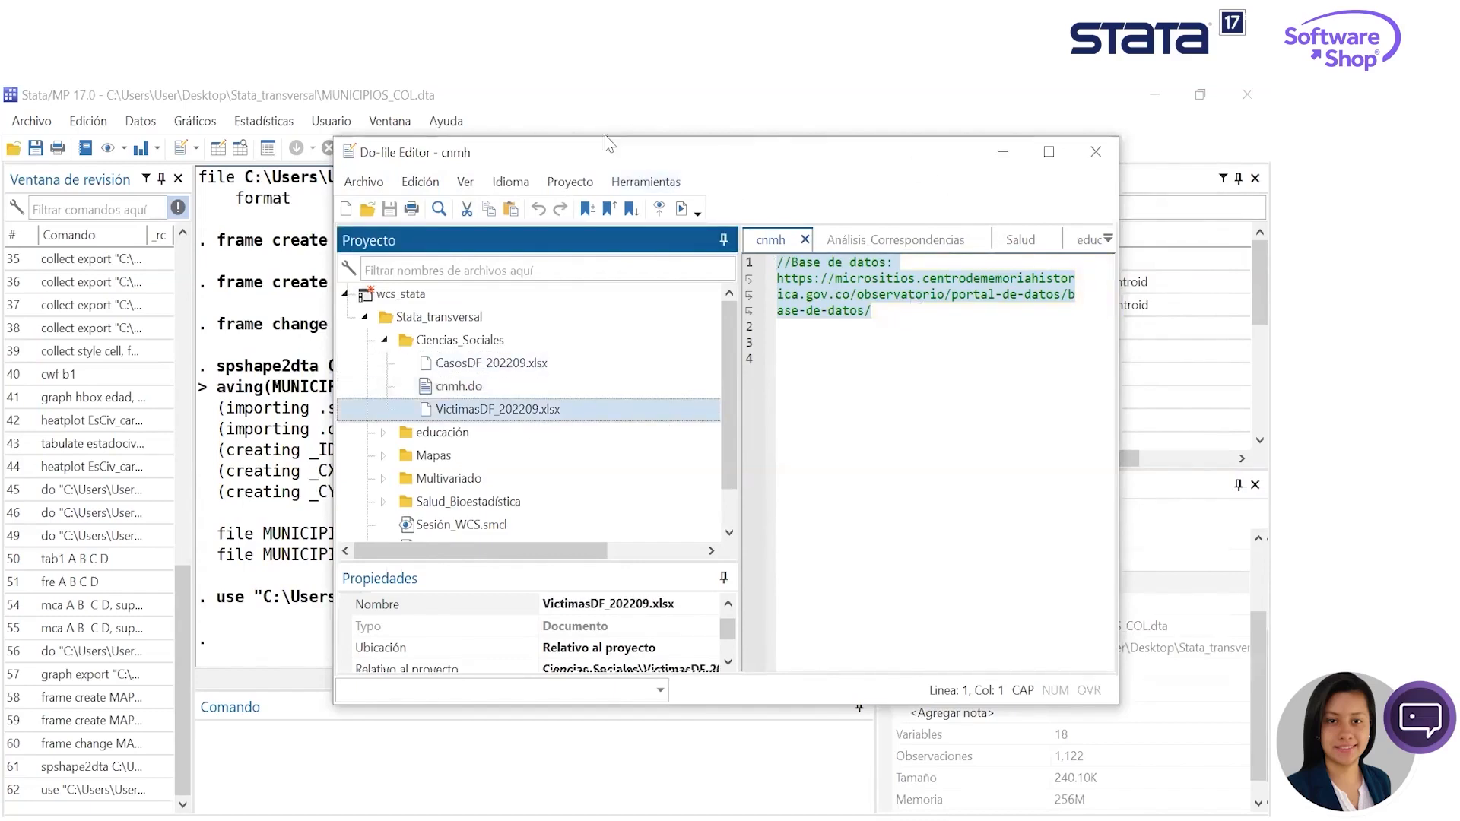
pyautogui.moveTo(578, 152); pyautogui.dragTo(1268, 332)
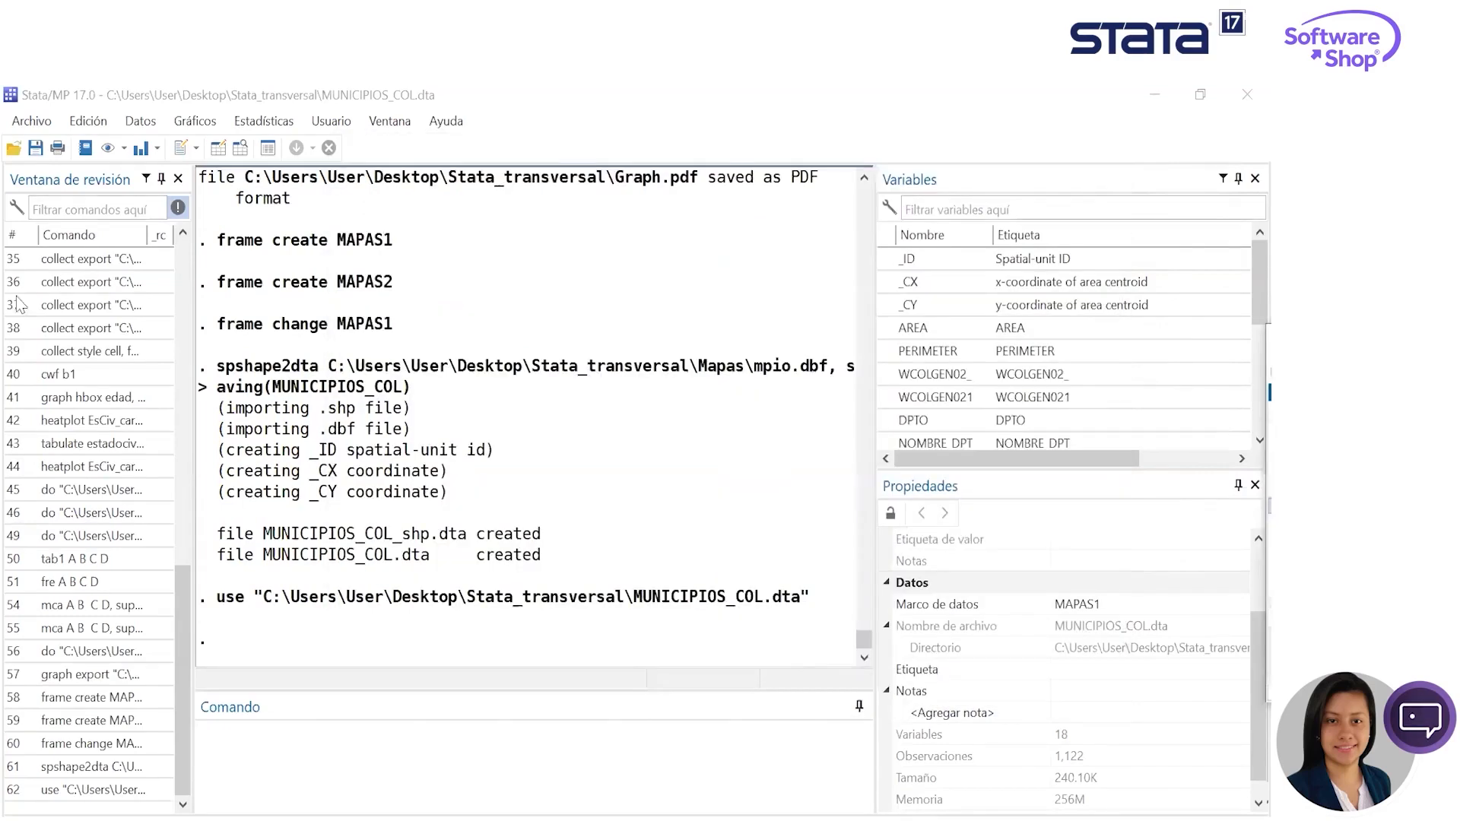
pyautogui.scroll(3, 1102, 609)
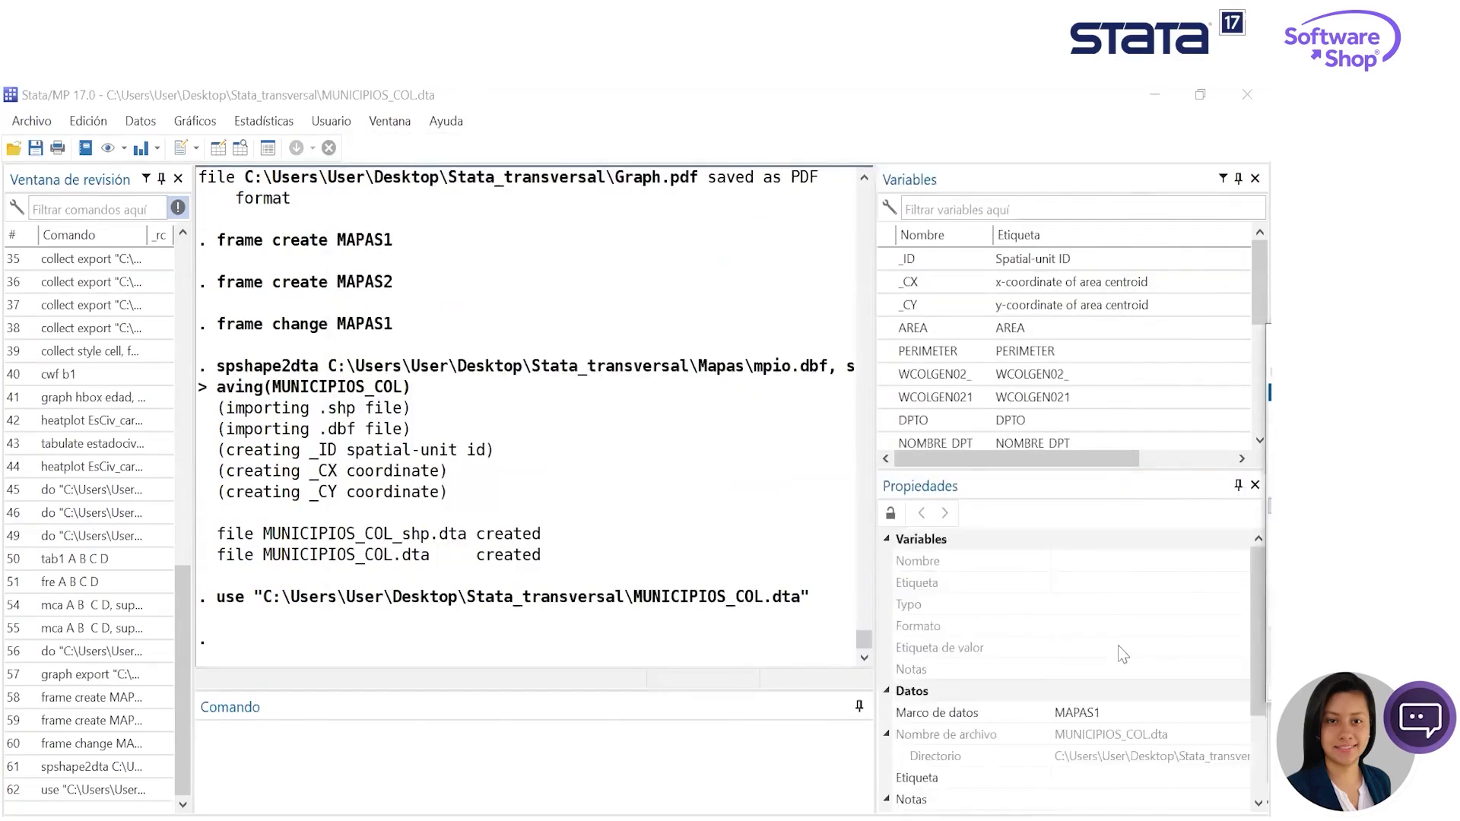
pyautogui.scroll(5, 608, 342)
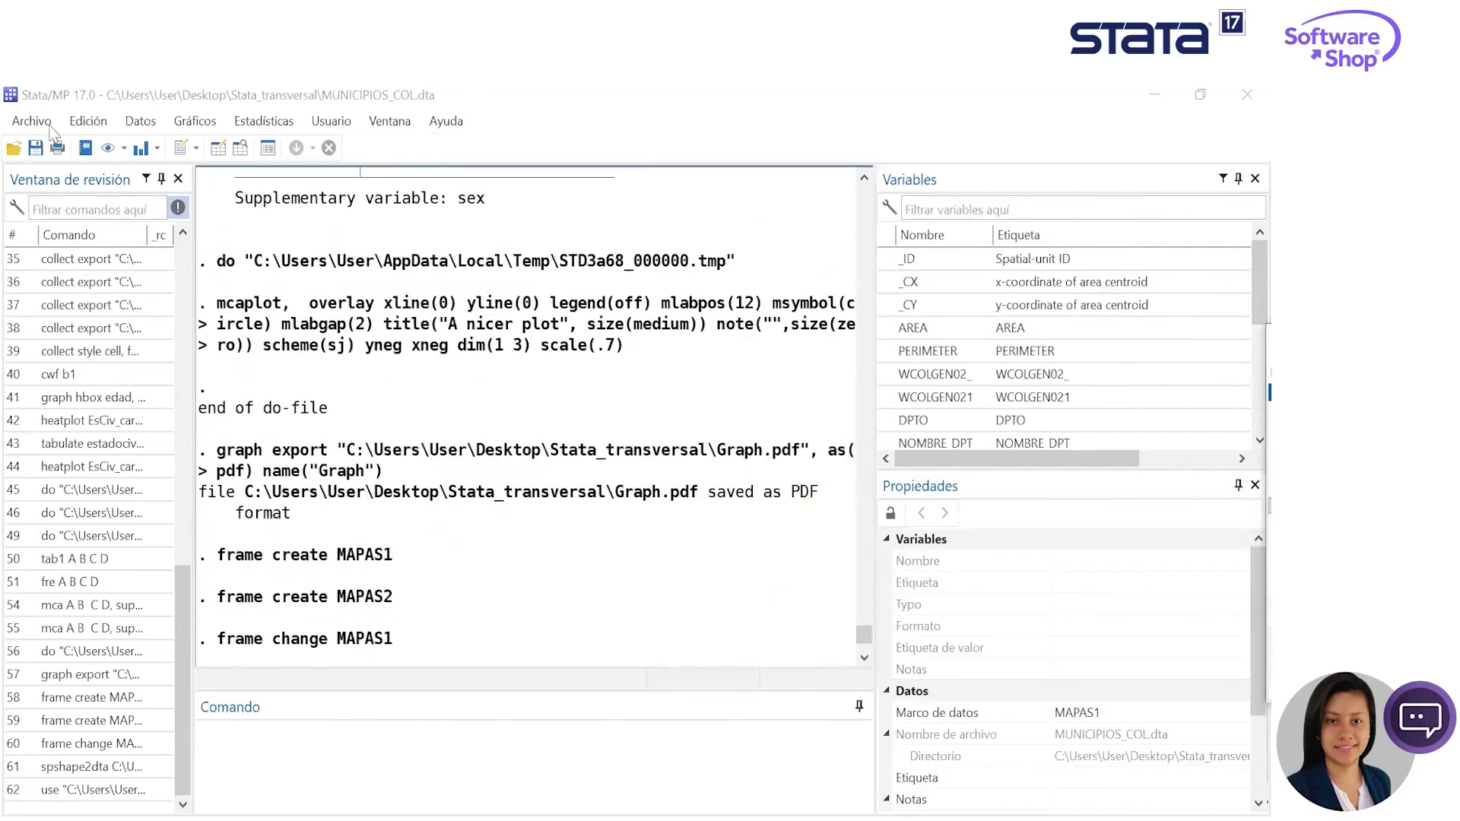
pyautogui.click(422, 789)
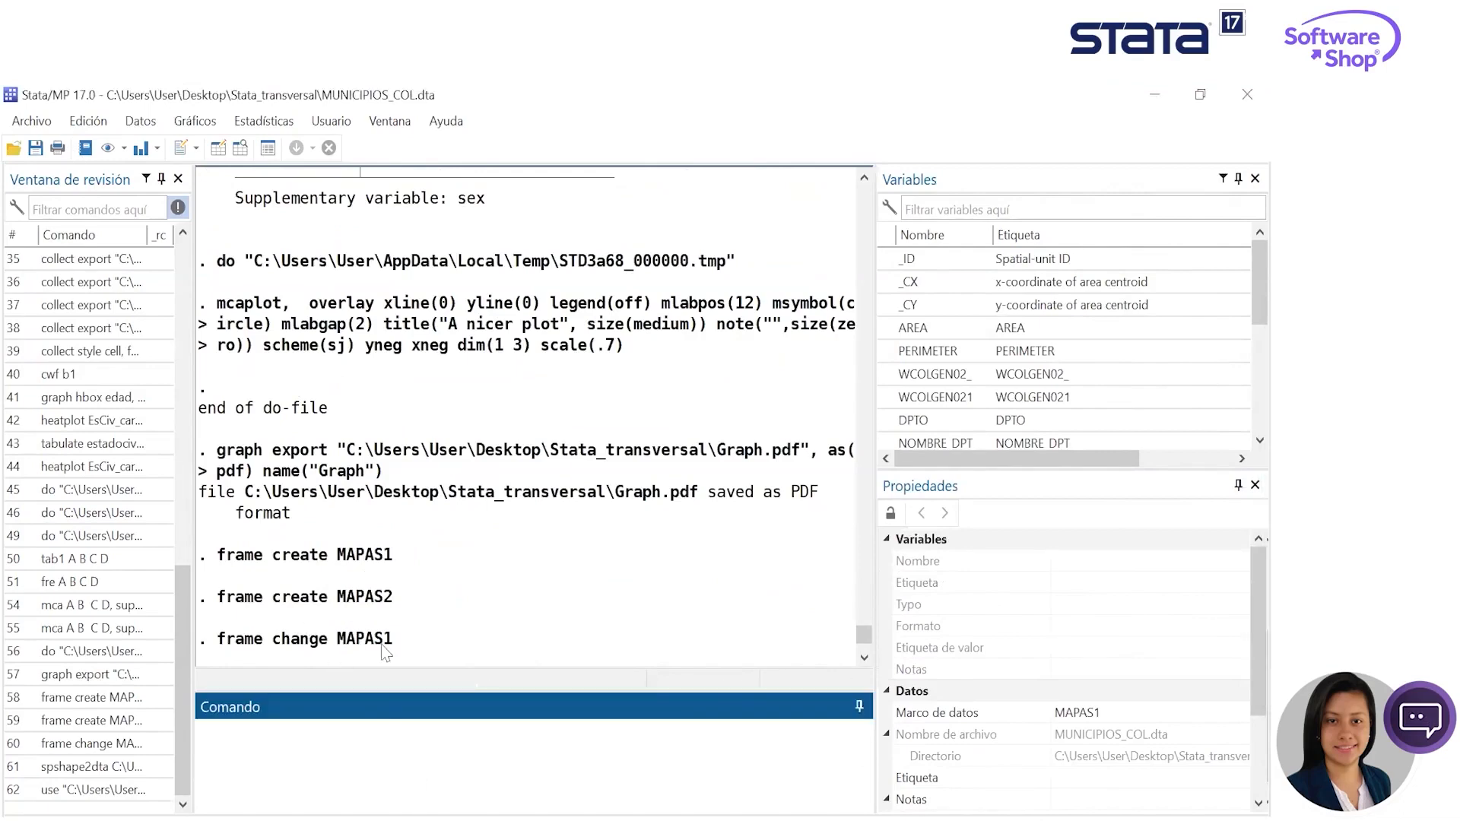
pyautogui.scroll(-5, 399, 631)
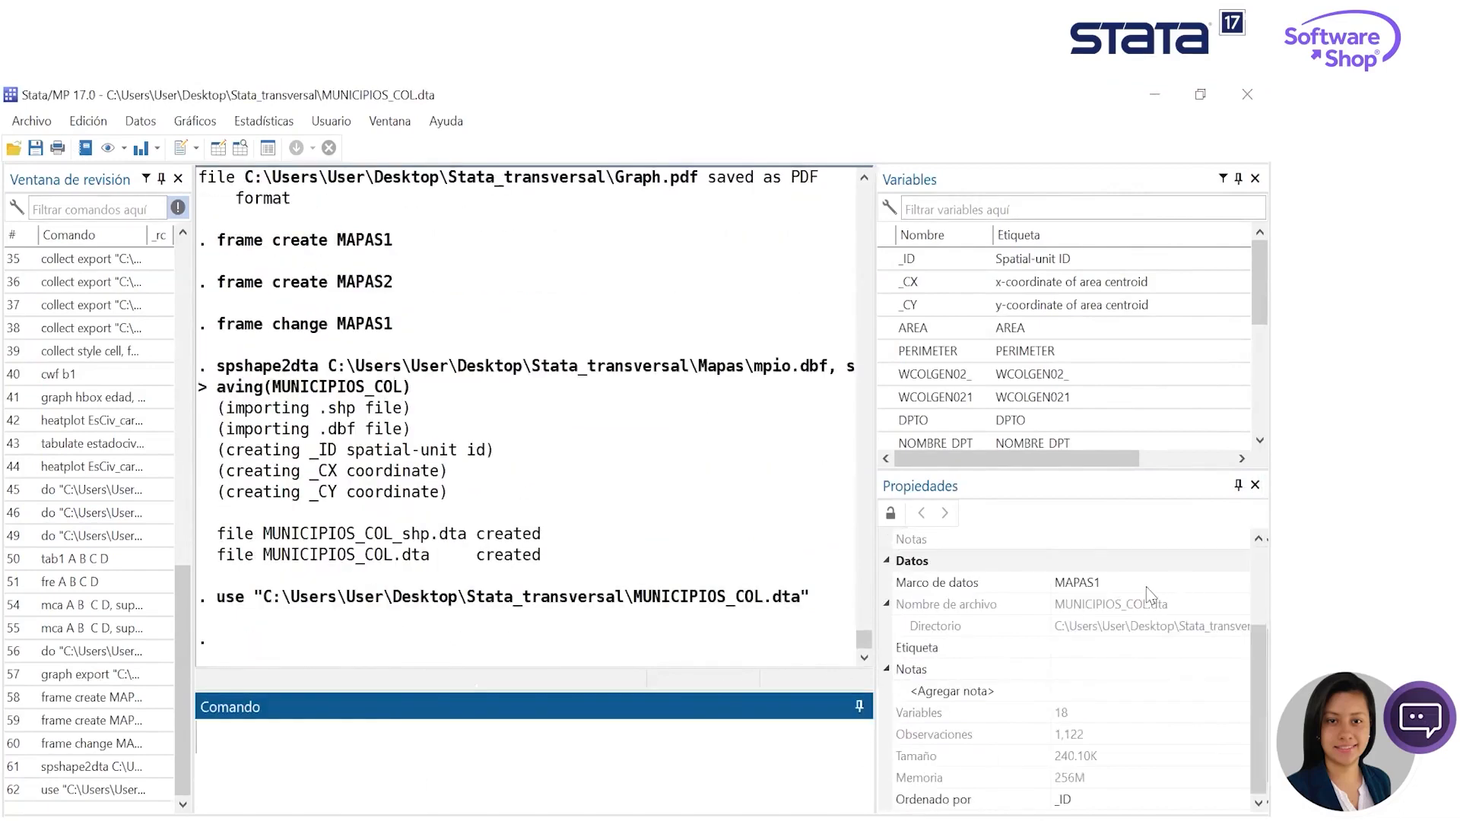
# - Switch to the MAPAS2 frame and import CasosDF_202209 from the Ciencias_Sociales folder, using the first row as variable names
pyautogui.click(1068, 584)
pyautogui.click(1094, 626)
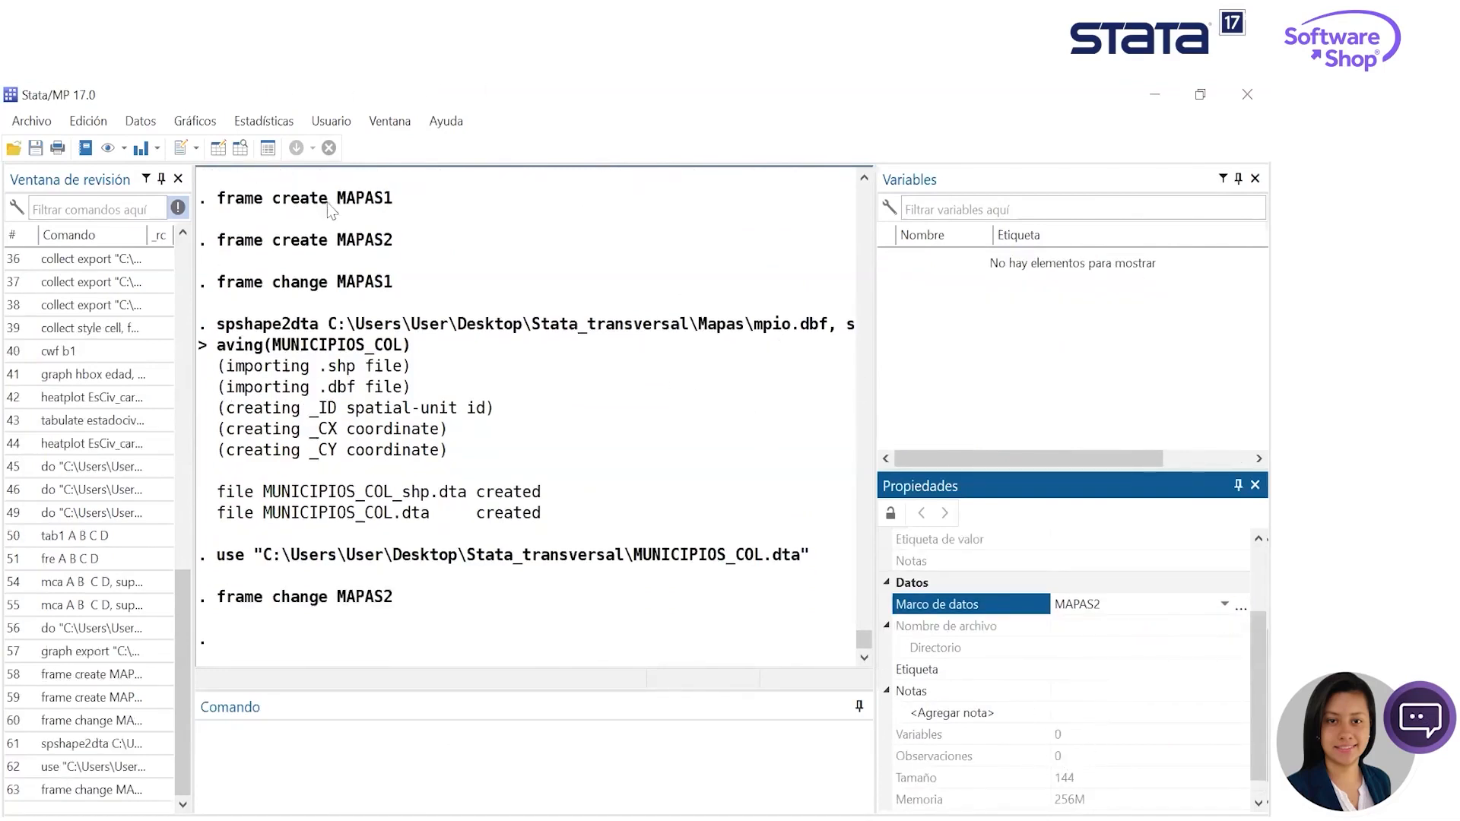
pyautogui.click(29, 122)
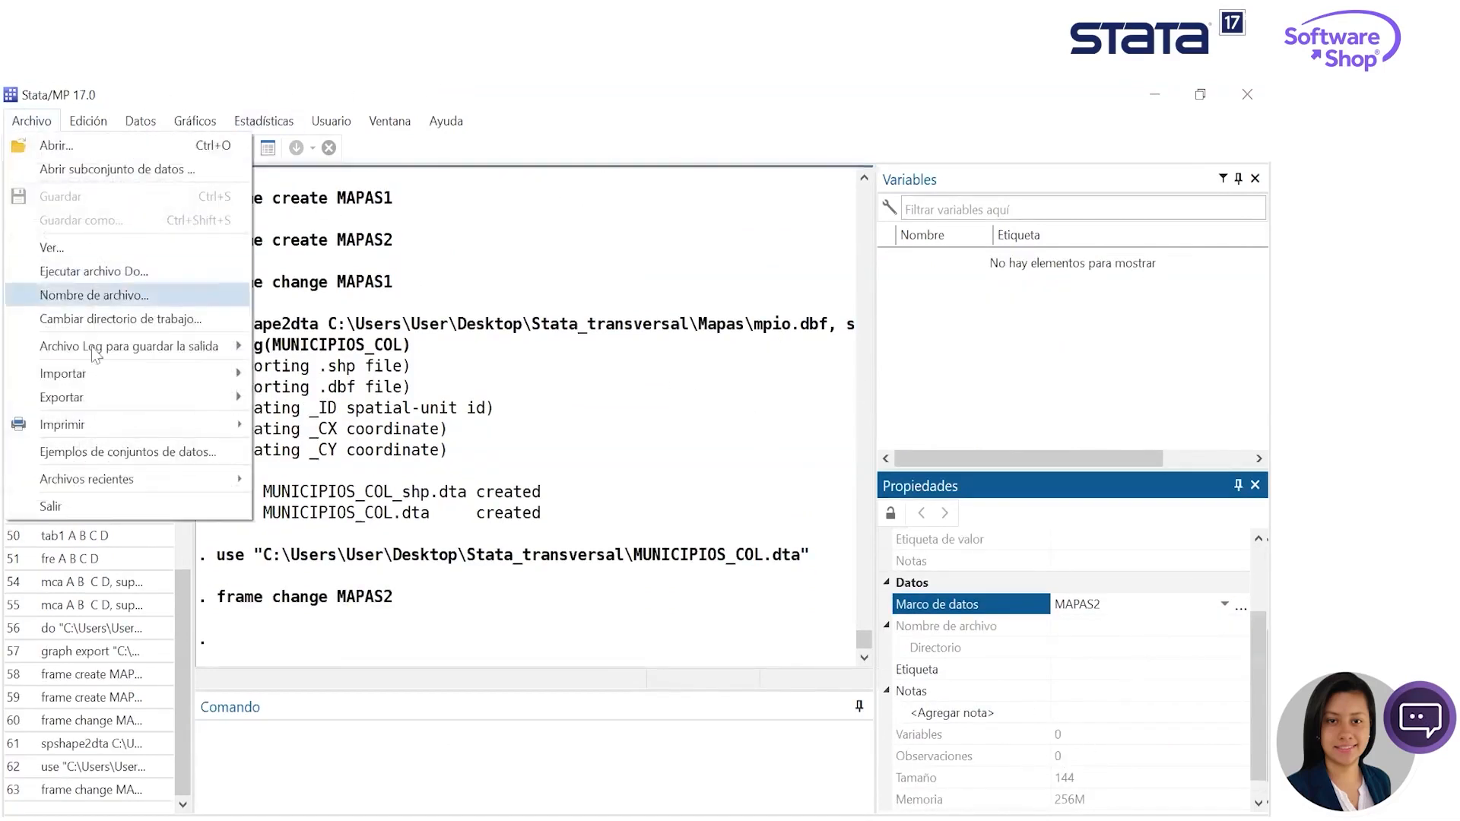
pyautogui.moveTo(122, 374)
pyautogui.click(304, 377)
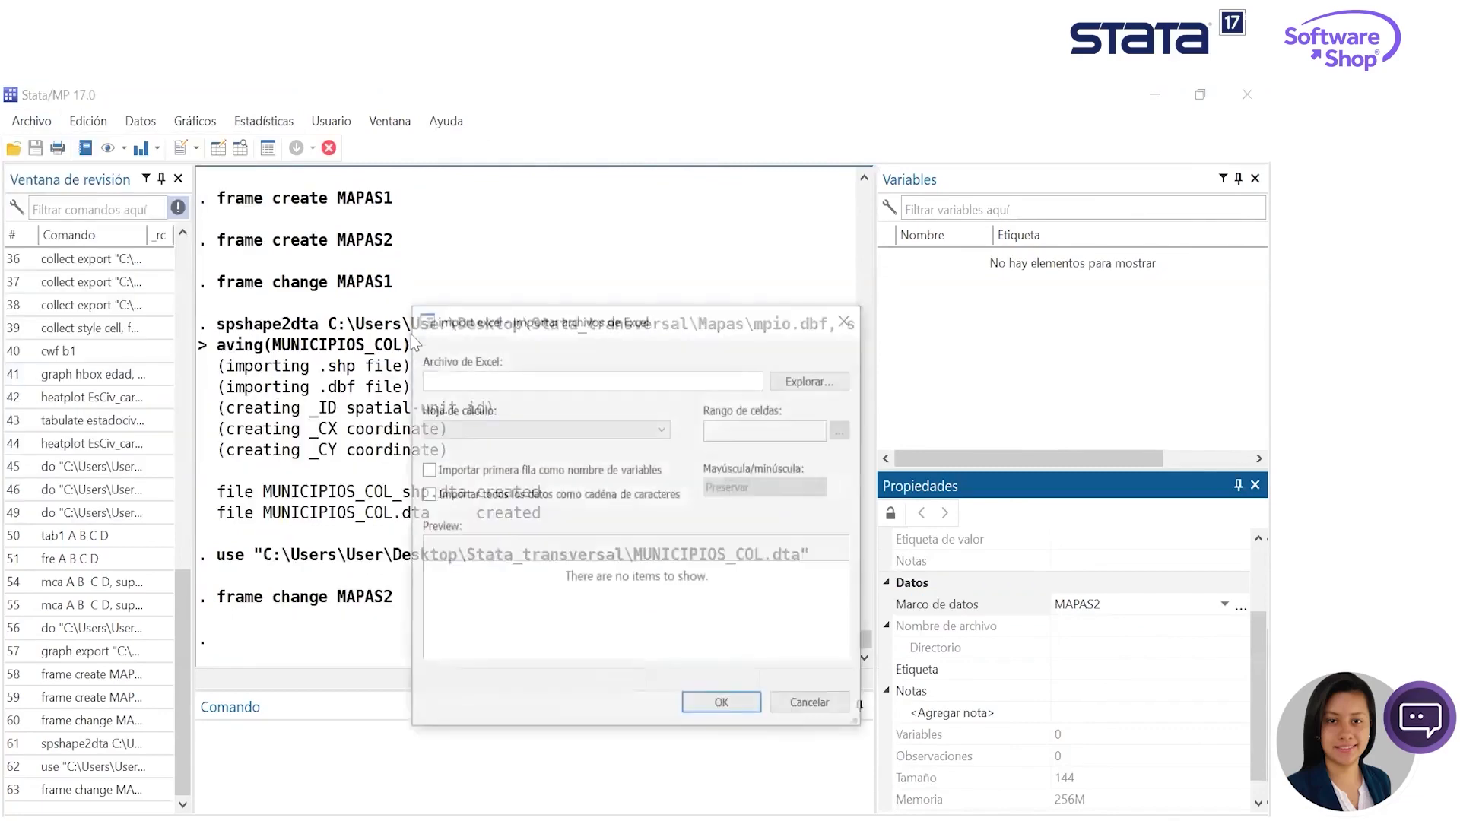
pyautogui.click(781, 374)
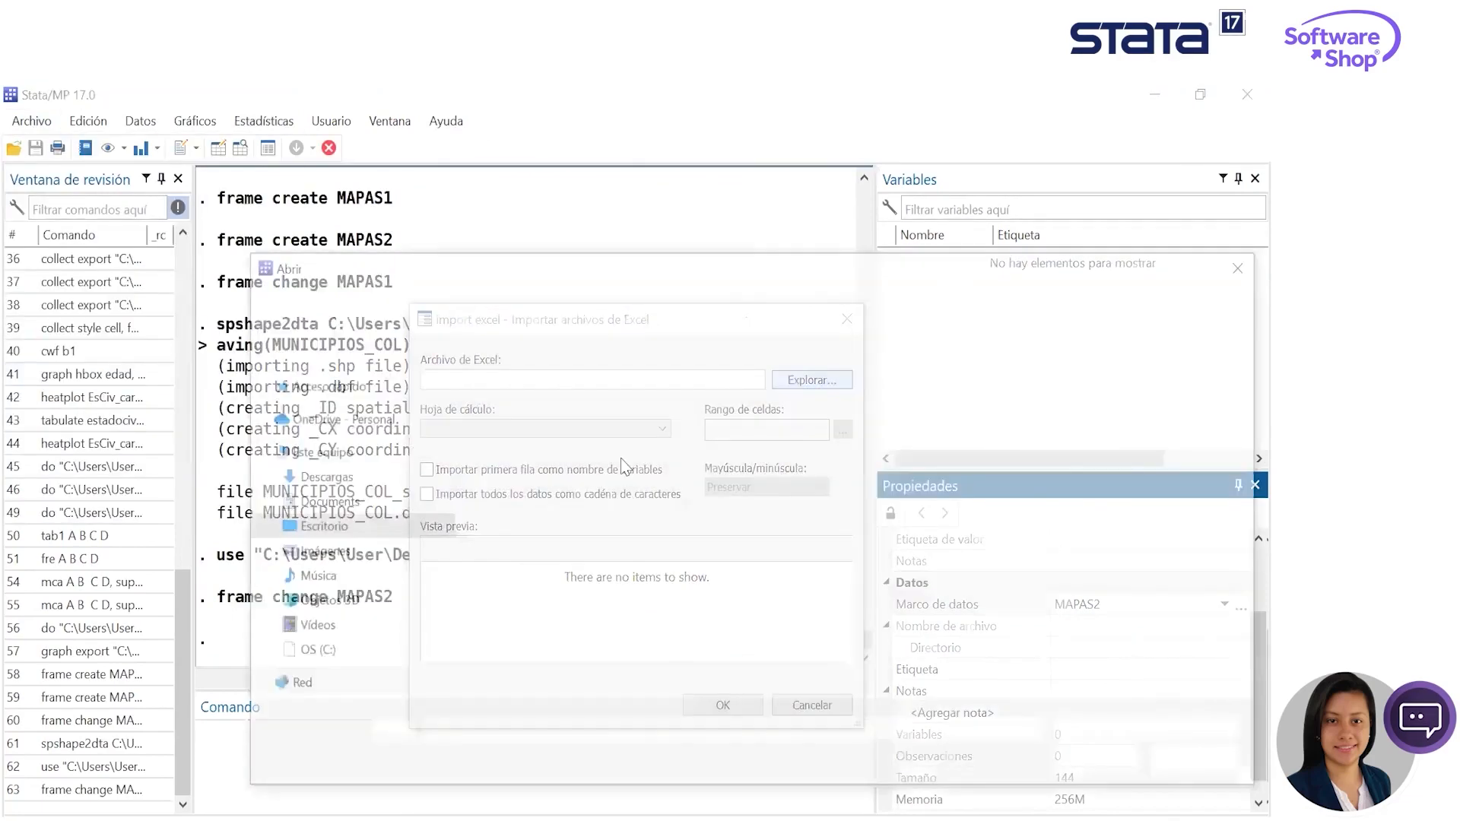
pyautogui.click(537, 409)
pyautogui.doubleClick(537, 409)
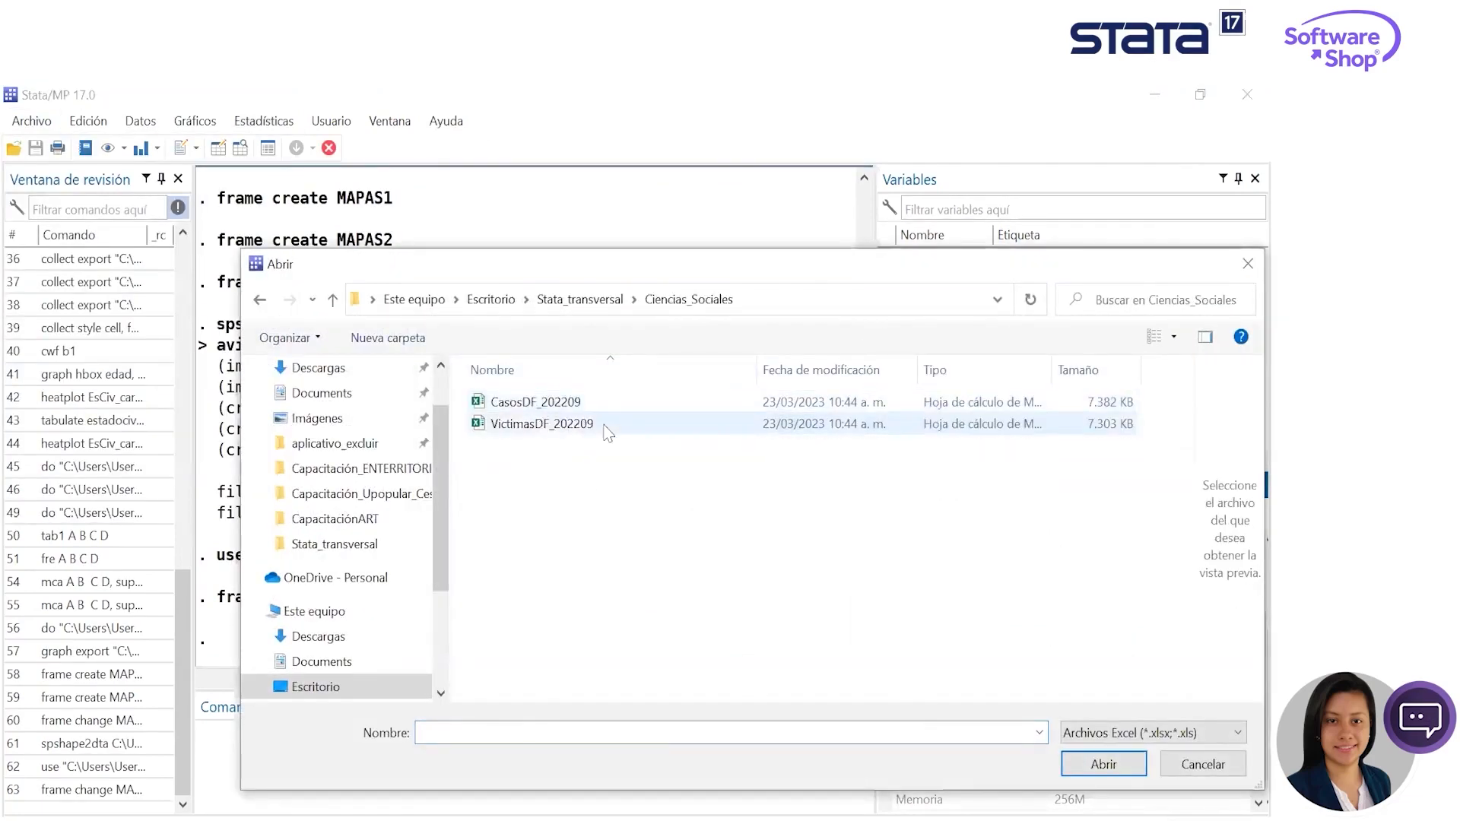
pyautogui.click(616, 402)
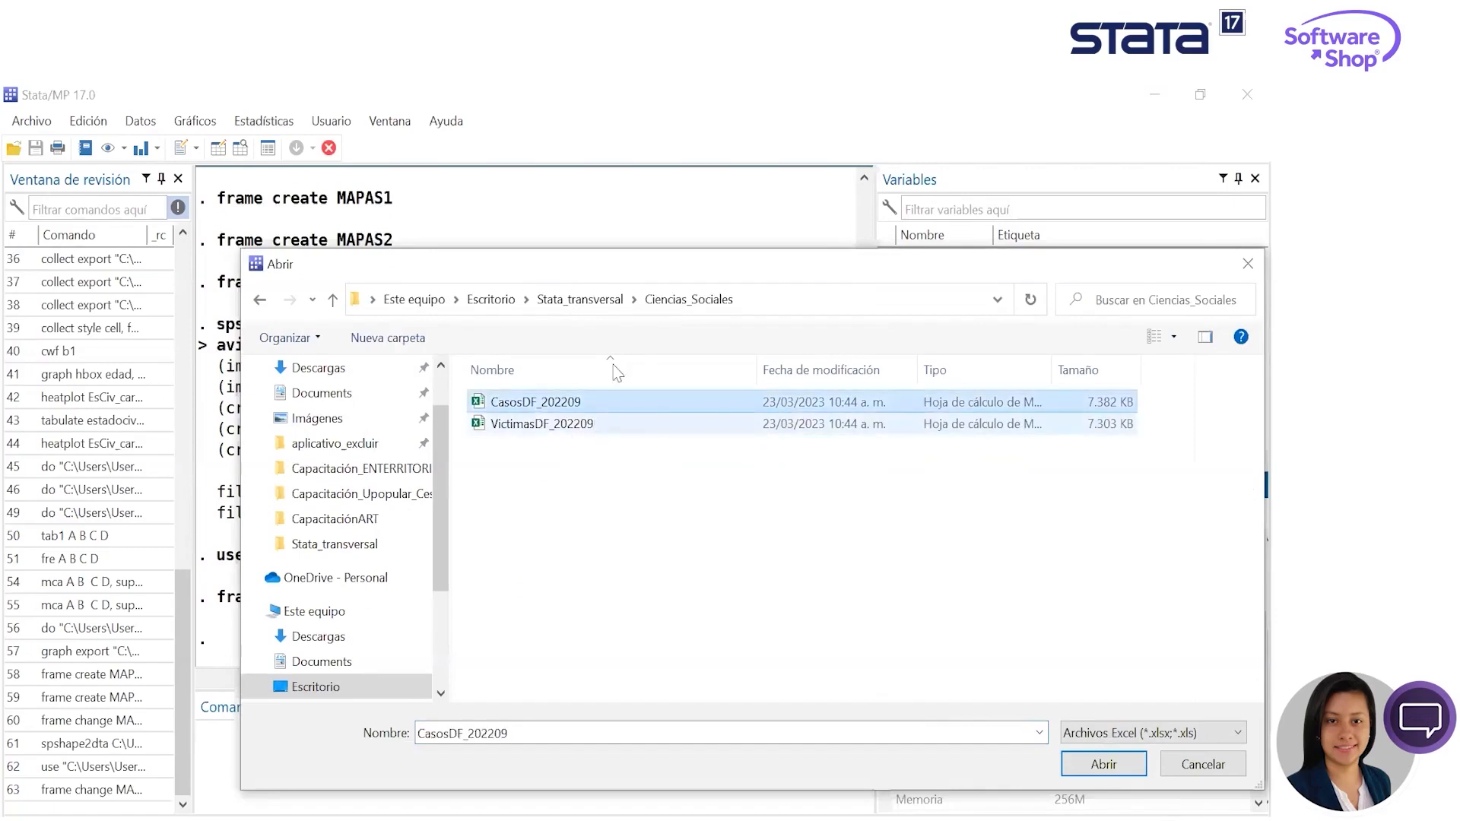
pyautogui.click(1130, 768)
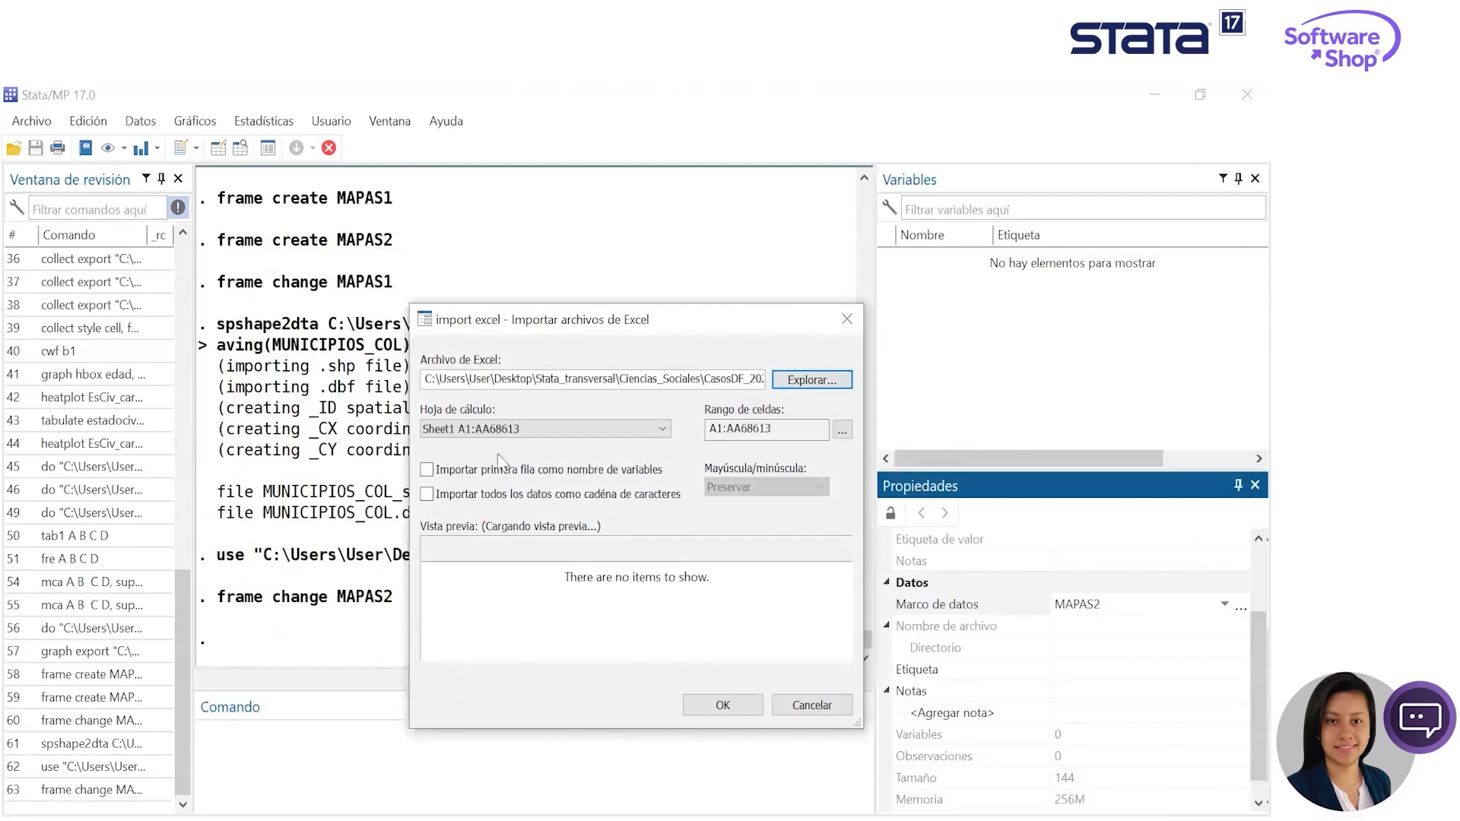
pyautogui.click(430, 470)
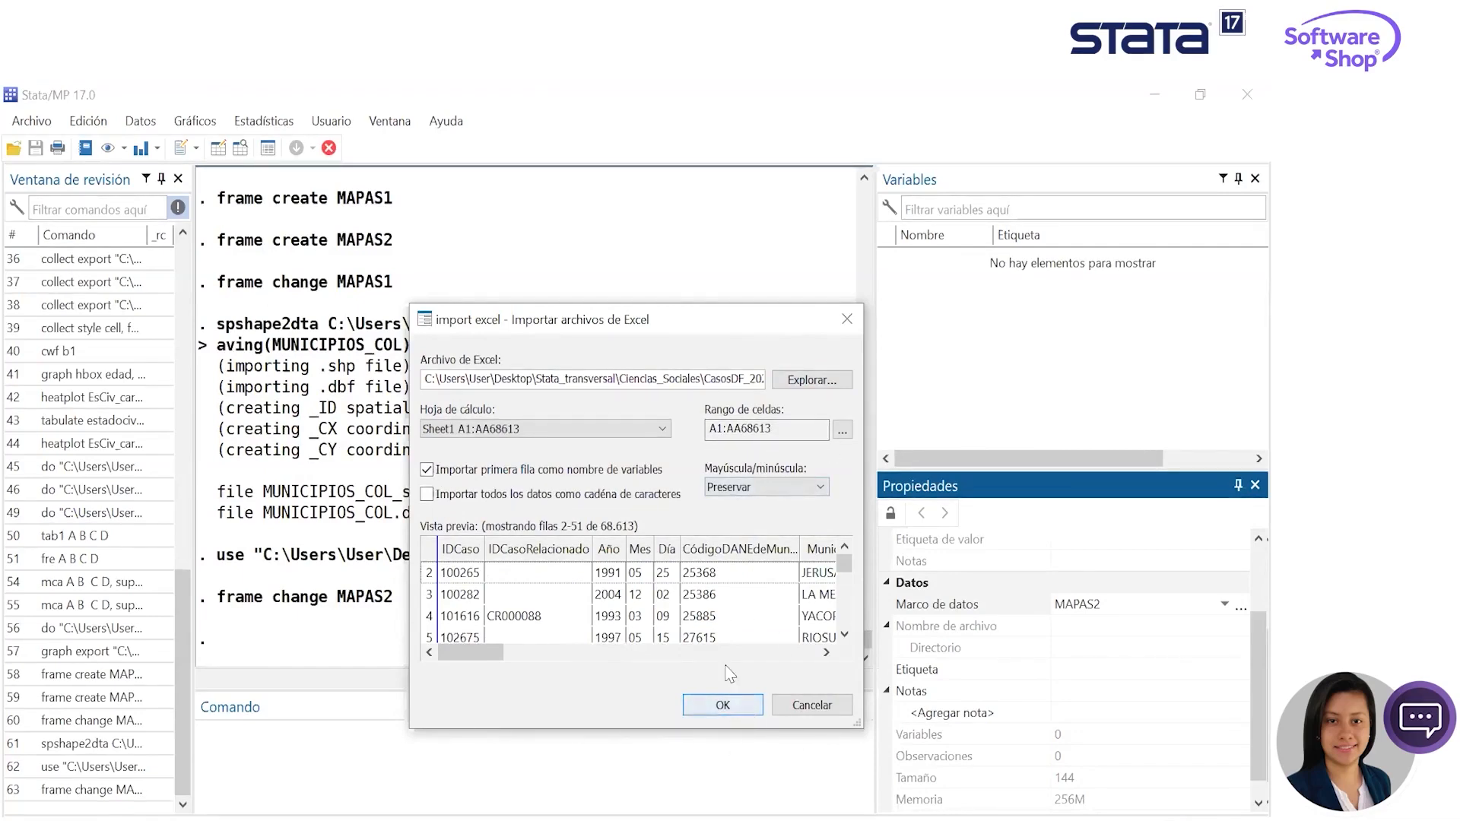
pyautogui.click(726, 705)
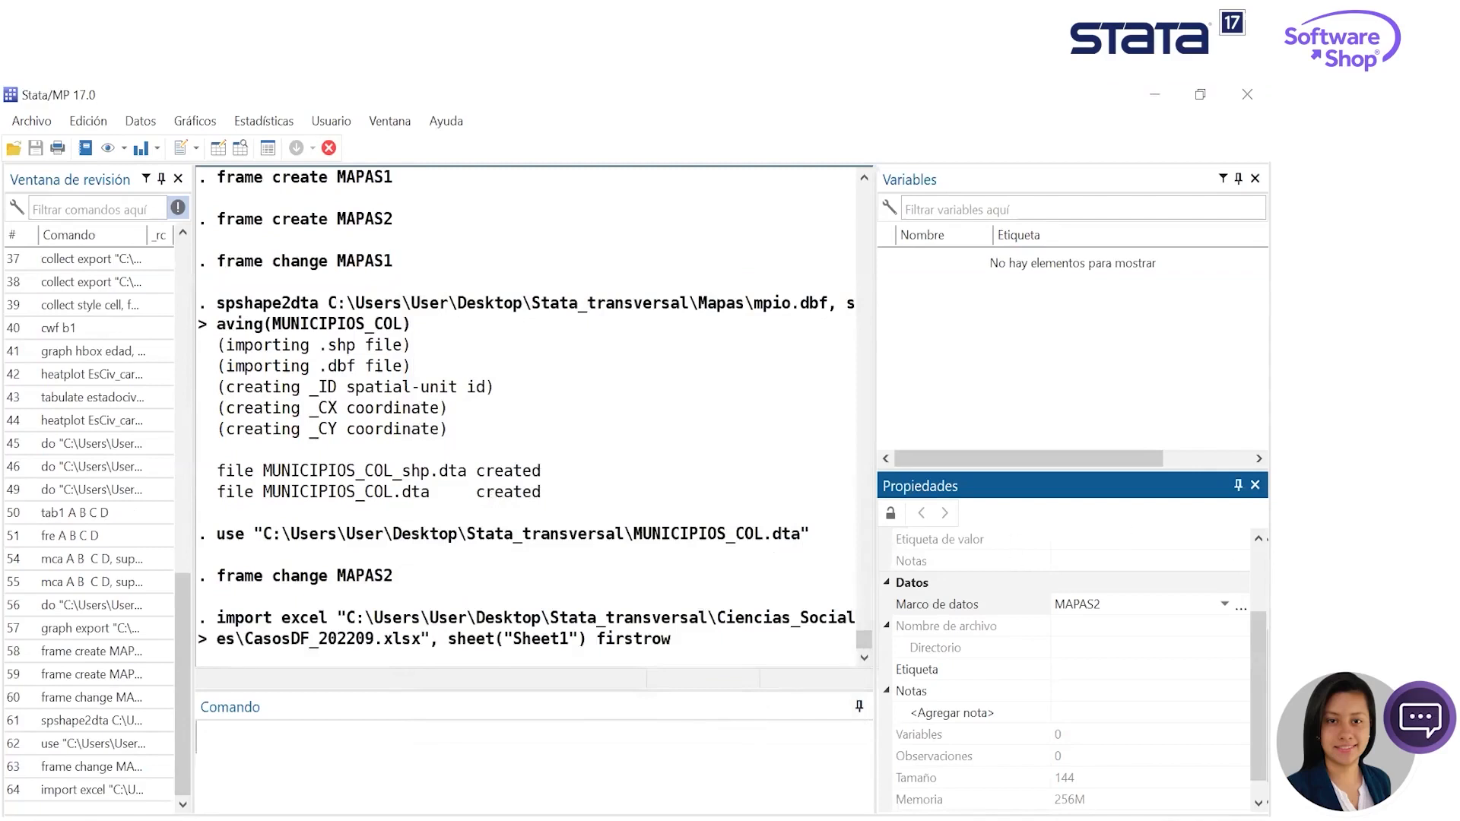
# - Look through the project file list in the Do-file Editor and minimize the editor
pyautogui.moveTo(1444, 352); pyautogui.dragTo(1387, 353)
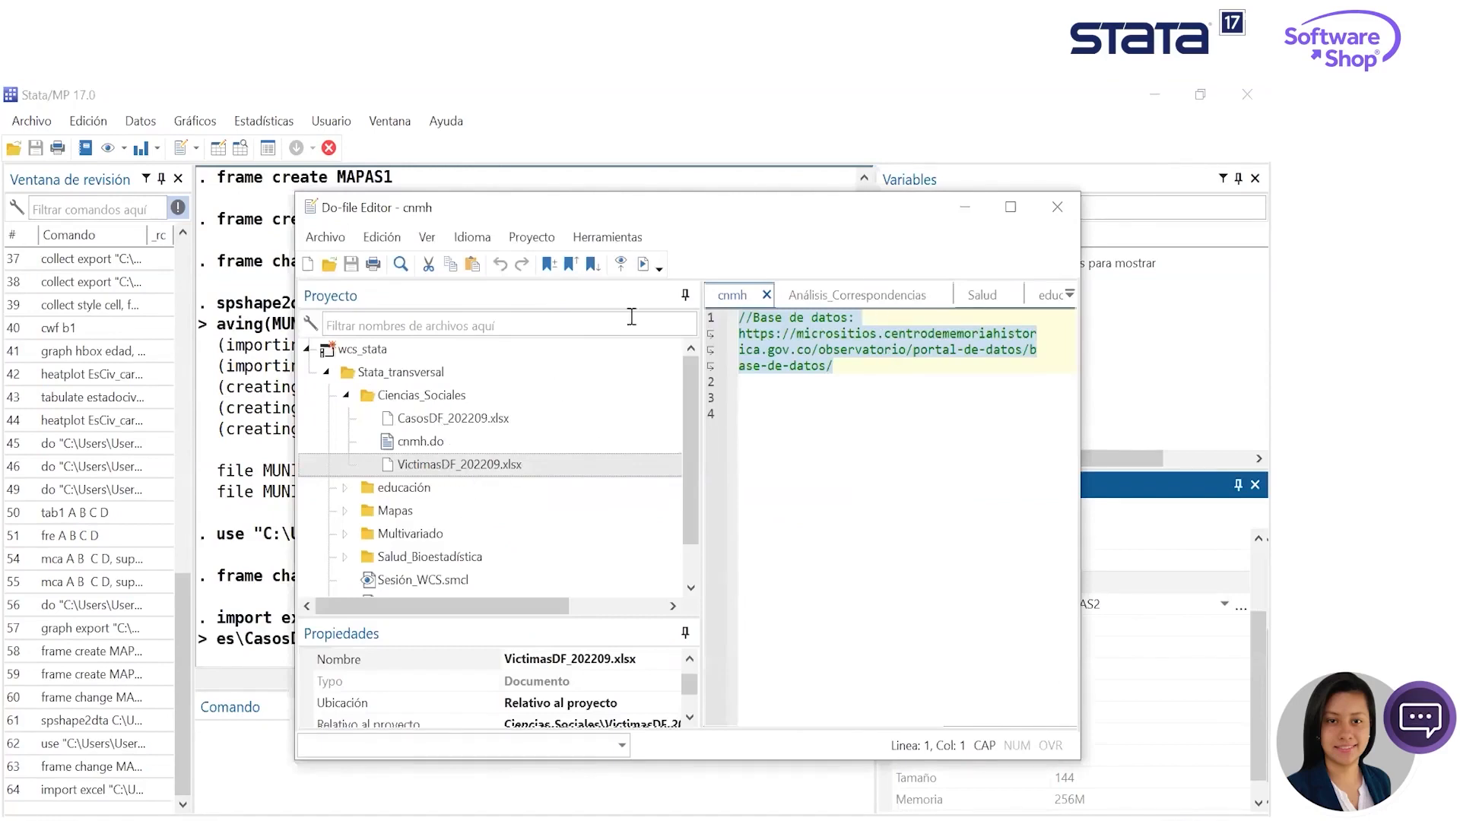
pyautogui.scroll(-1, 473, 483)
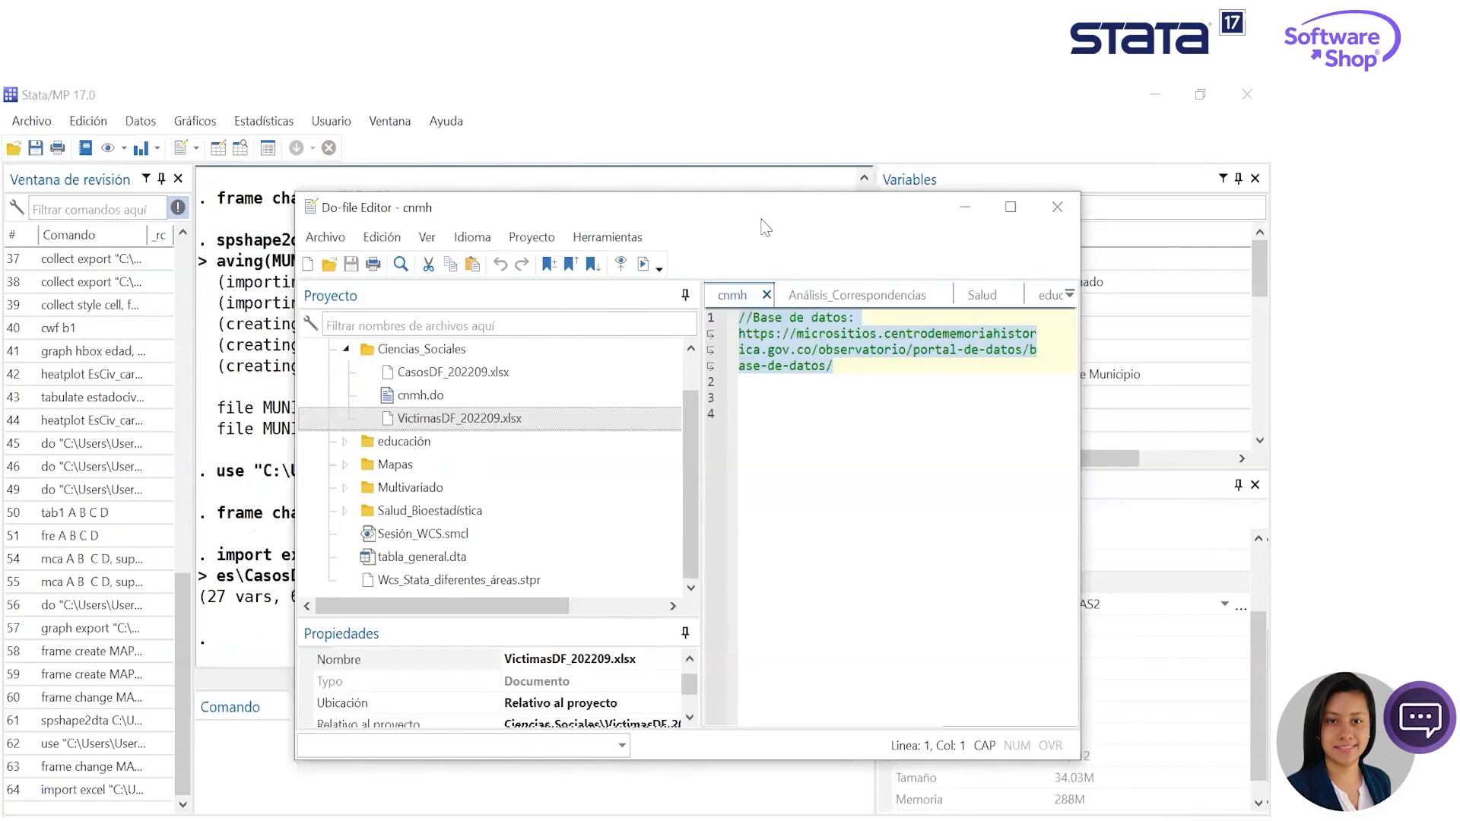
pyautogui.click(964, 206)
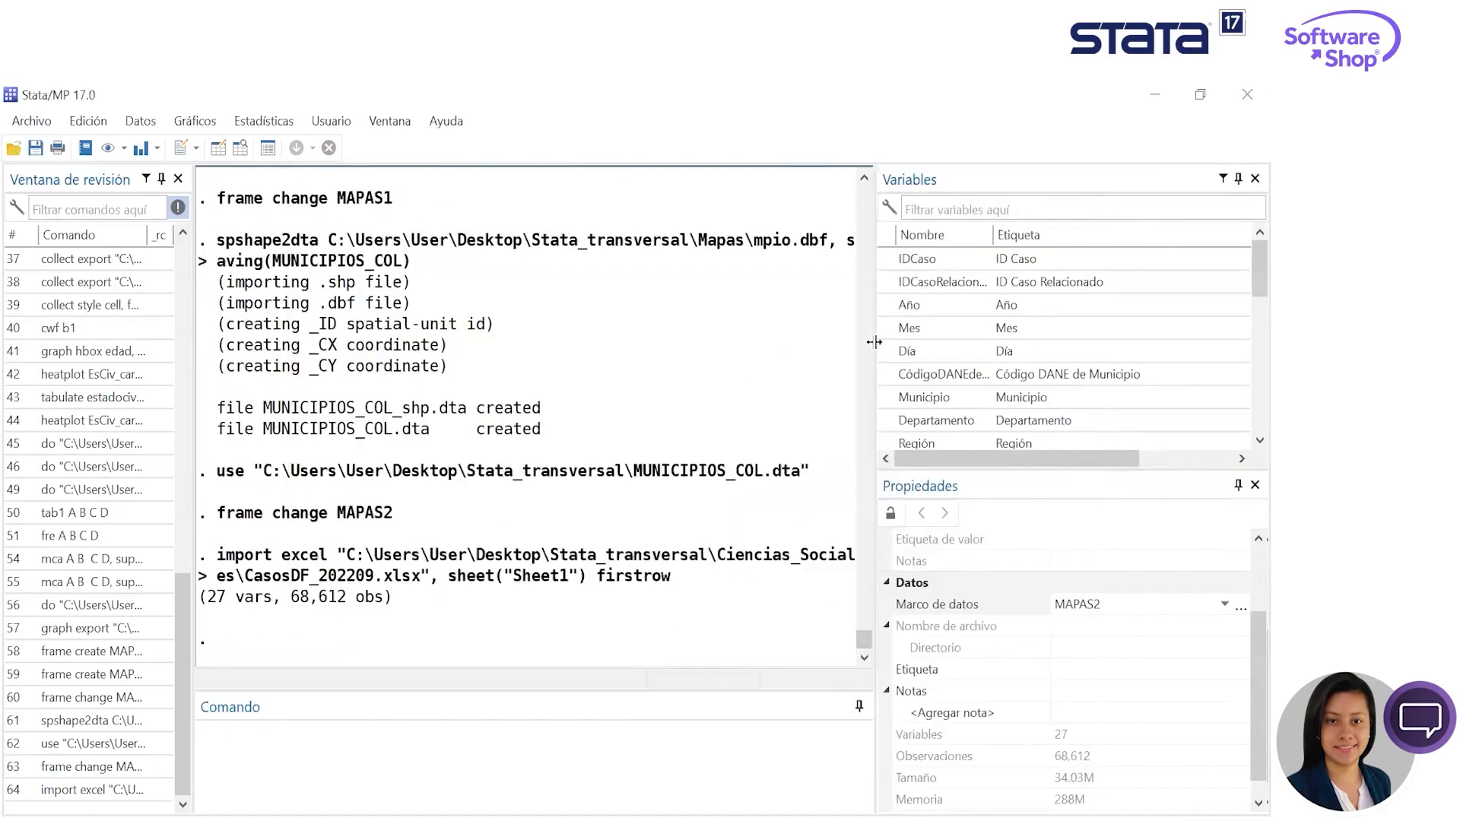
# - Widen the variables list and review the imported case variables down to Latitud and Longitud
pyautogui.moveTo(874, 342); pyautogui.dragTo(763, 342)
pyautogui.scroll(-3, 1243, 359)
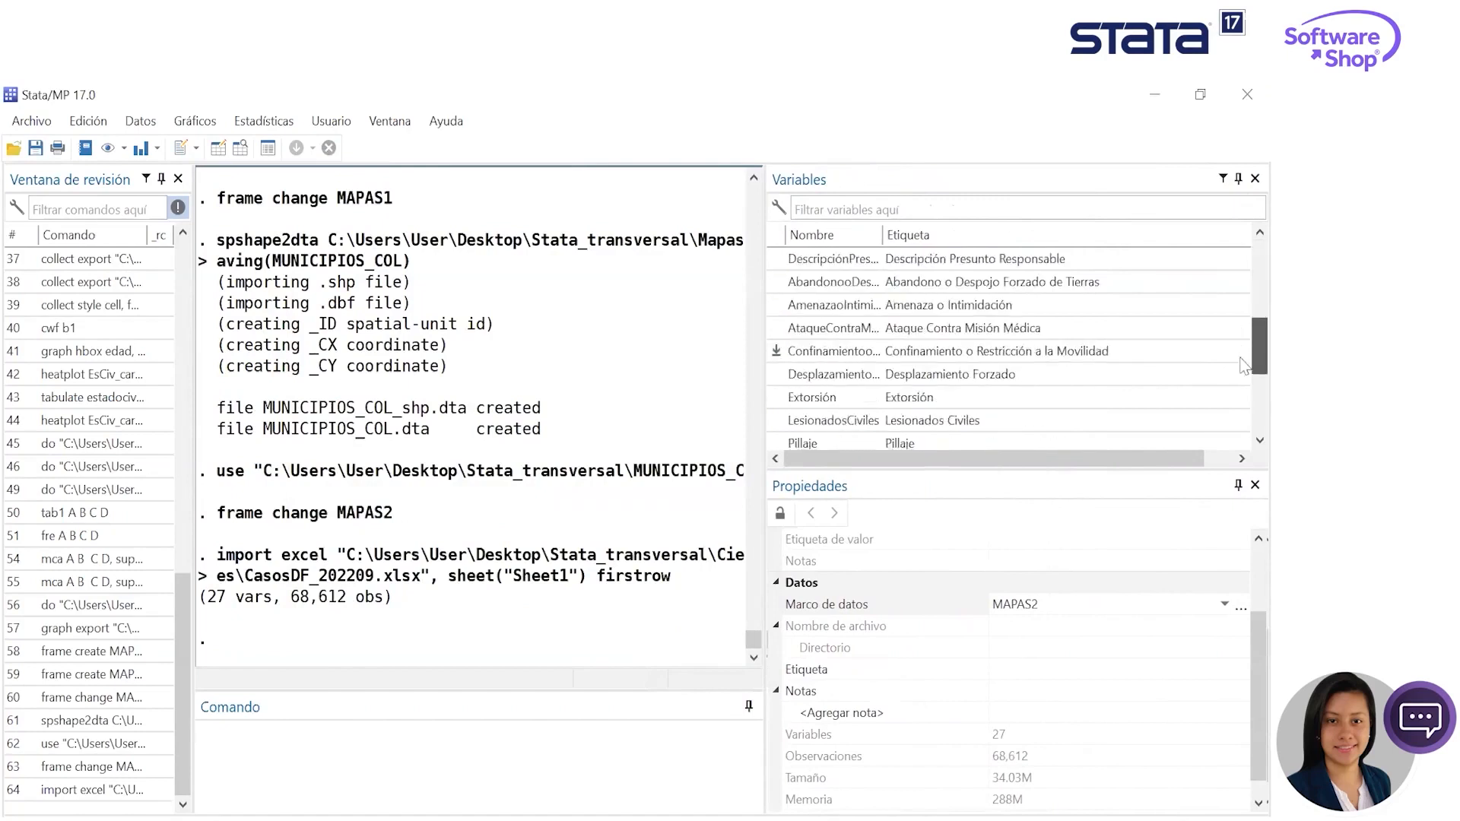
pyautogui.scroll(-3, 1243, 360)
pyautogui.scroll(3, 987, 613)
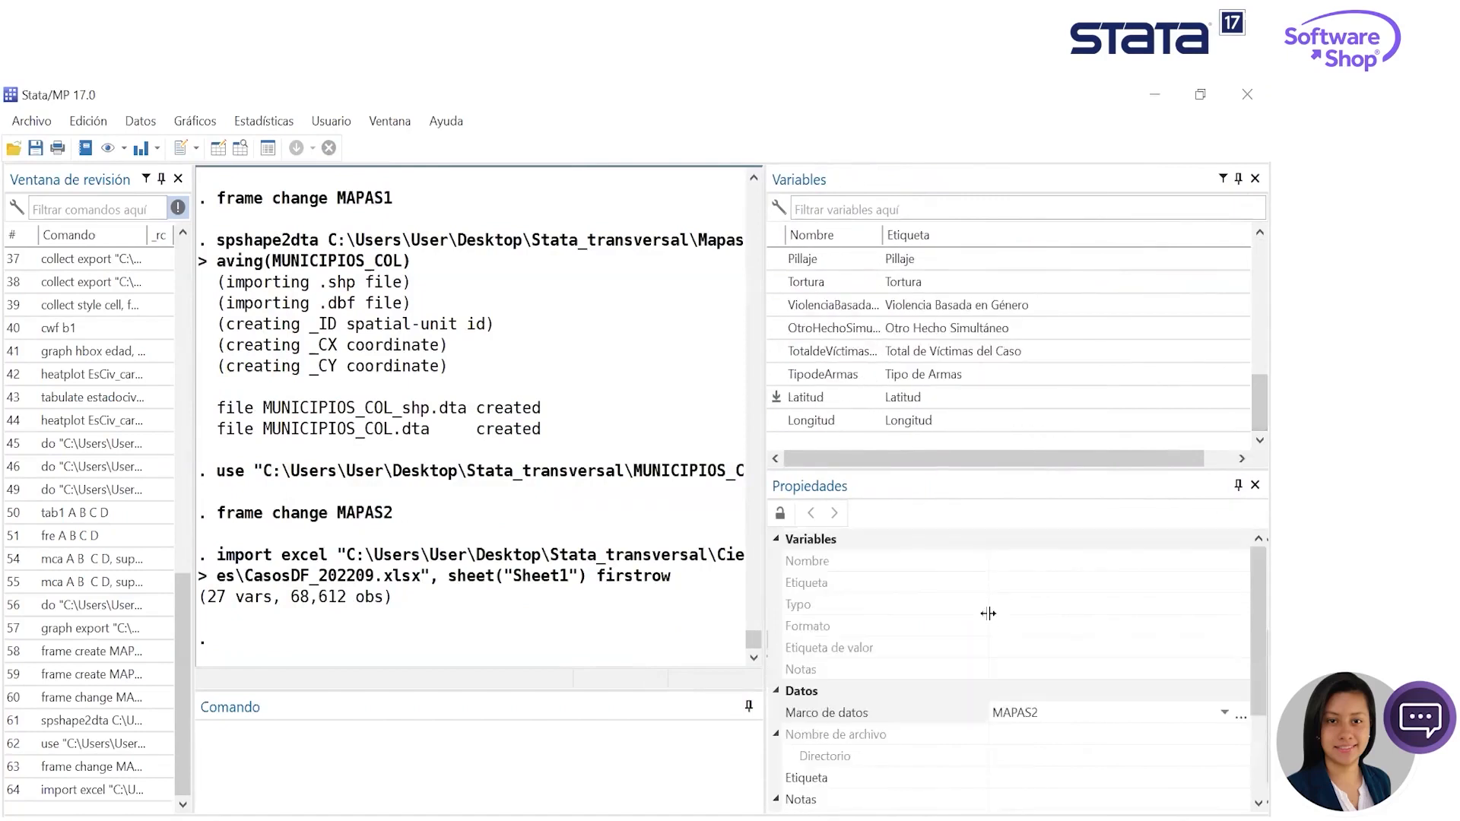
# - Browse the imported cases in the Data Editor, examine the municipality DANE code, Municipio and Departamento columns, and minimize the editor
pyautogui.click(266, 149)
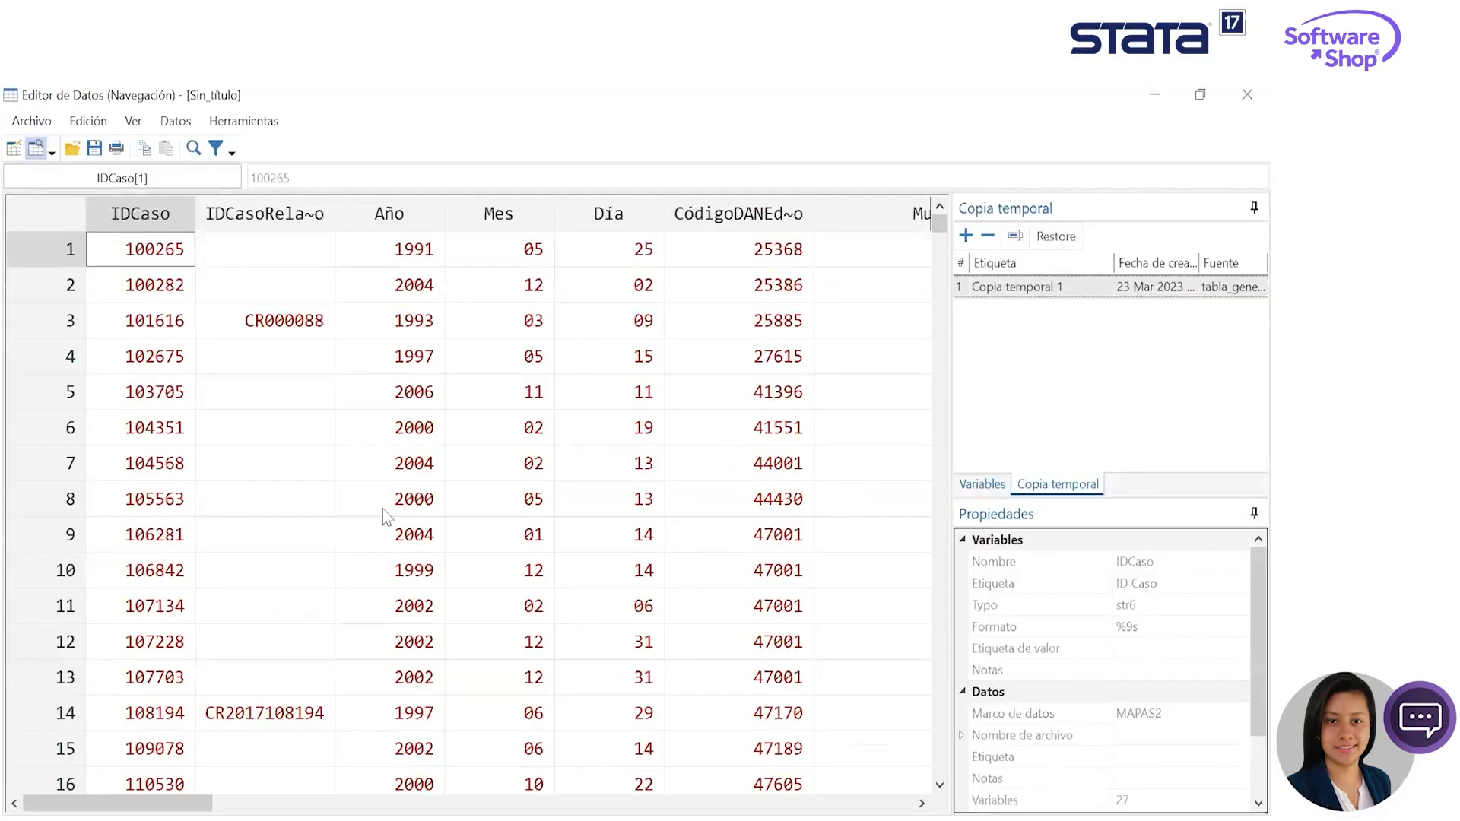
pyautogui.click(756, 221)
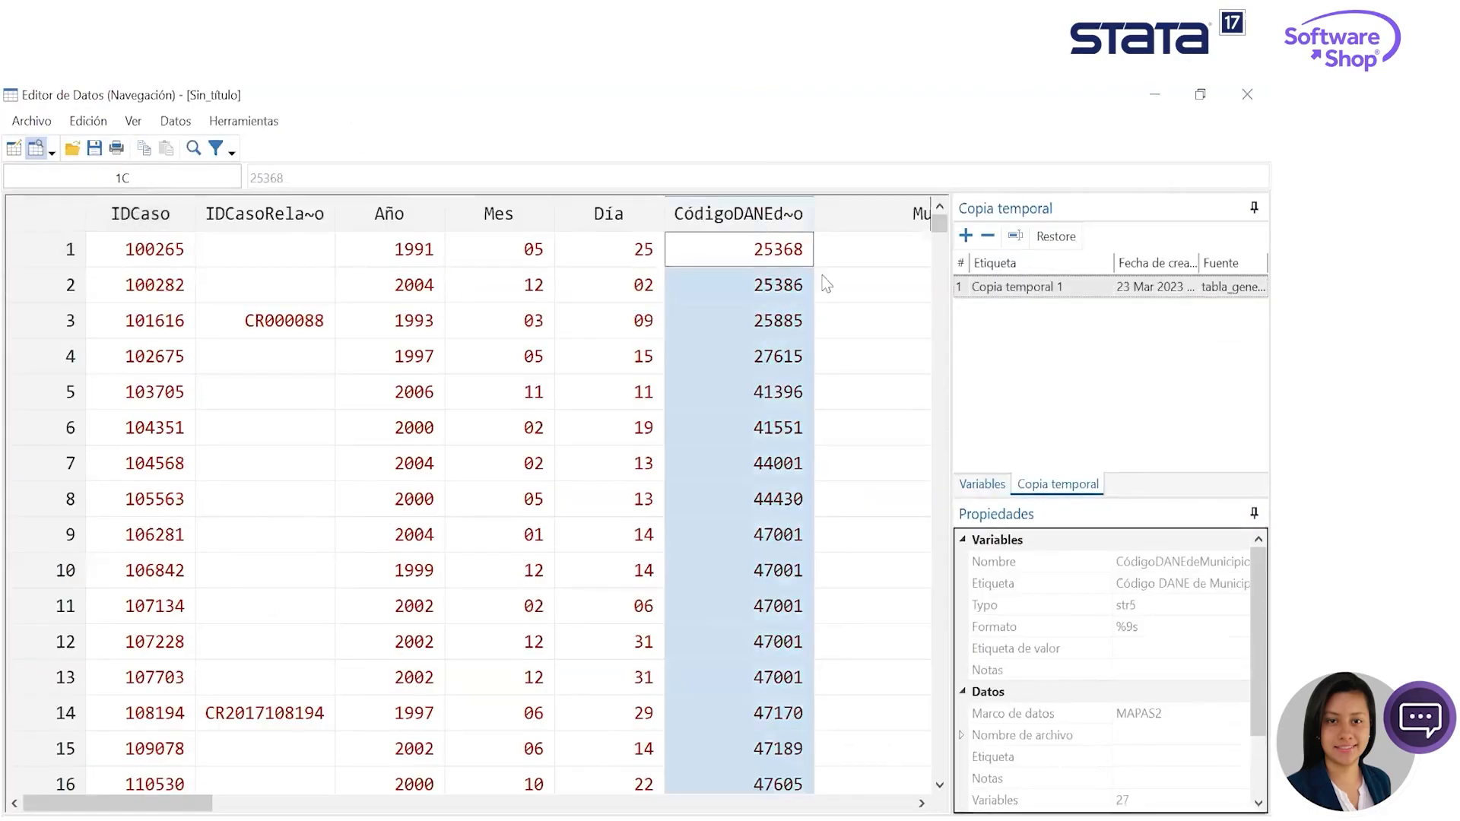
pyautogui.press('Right')
pyautogui.press('Right')
pyautogui.press('Left')
pyautogui.press('Left')
pyautogui.press('Left')
pyautogui.press('Left')
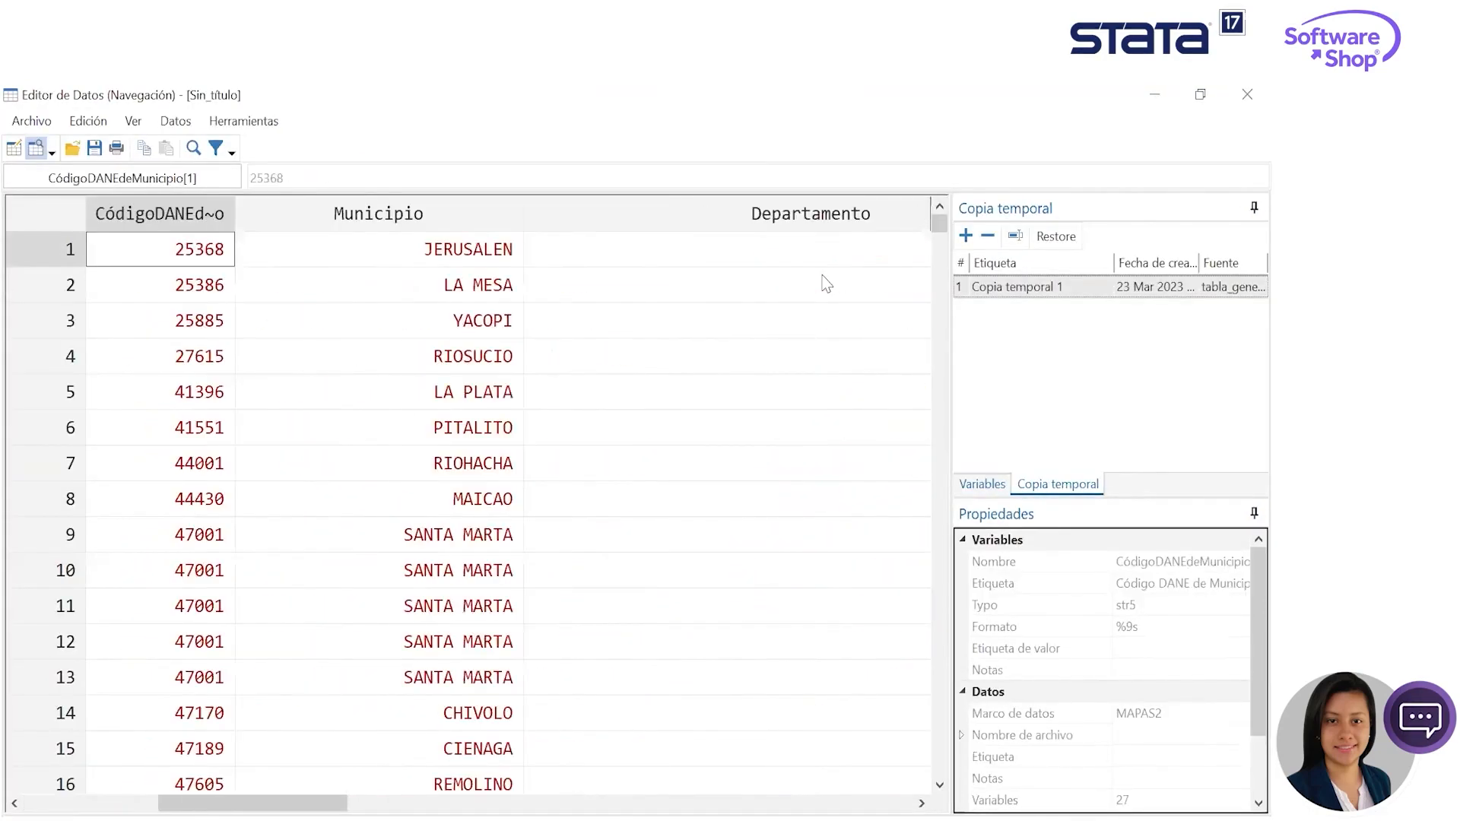
pyautogui.press('Left')
pyautogui.press('Left')
pyautogui.press('Left')
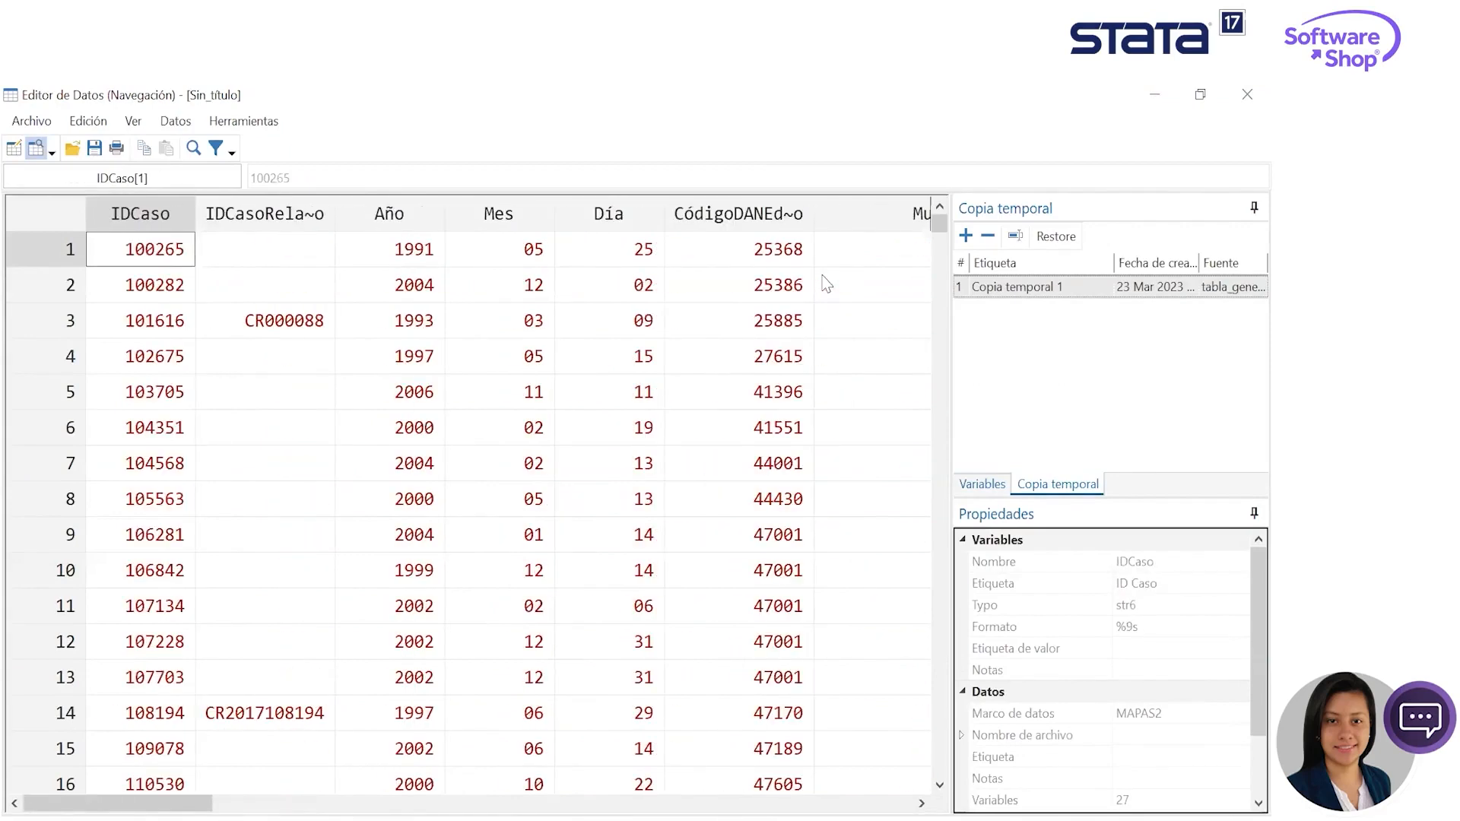
pyautogui.click(1154, 95)
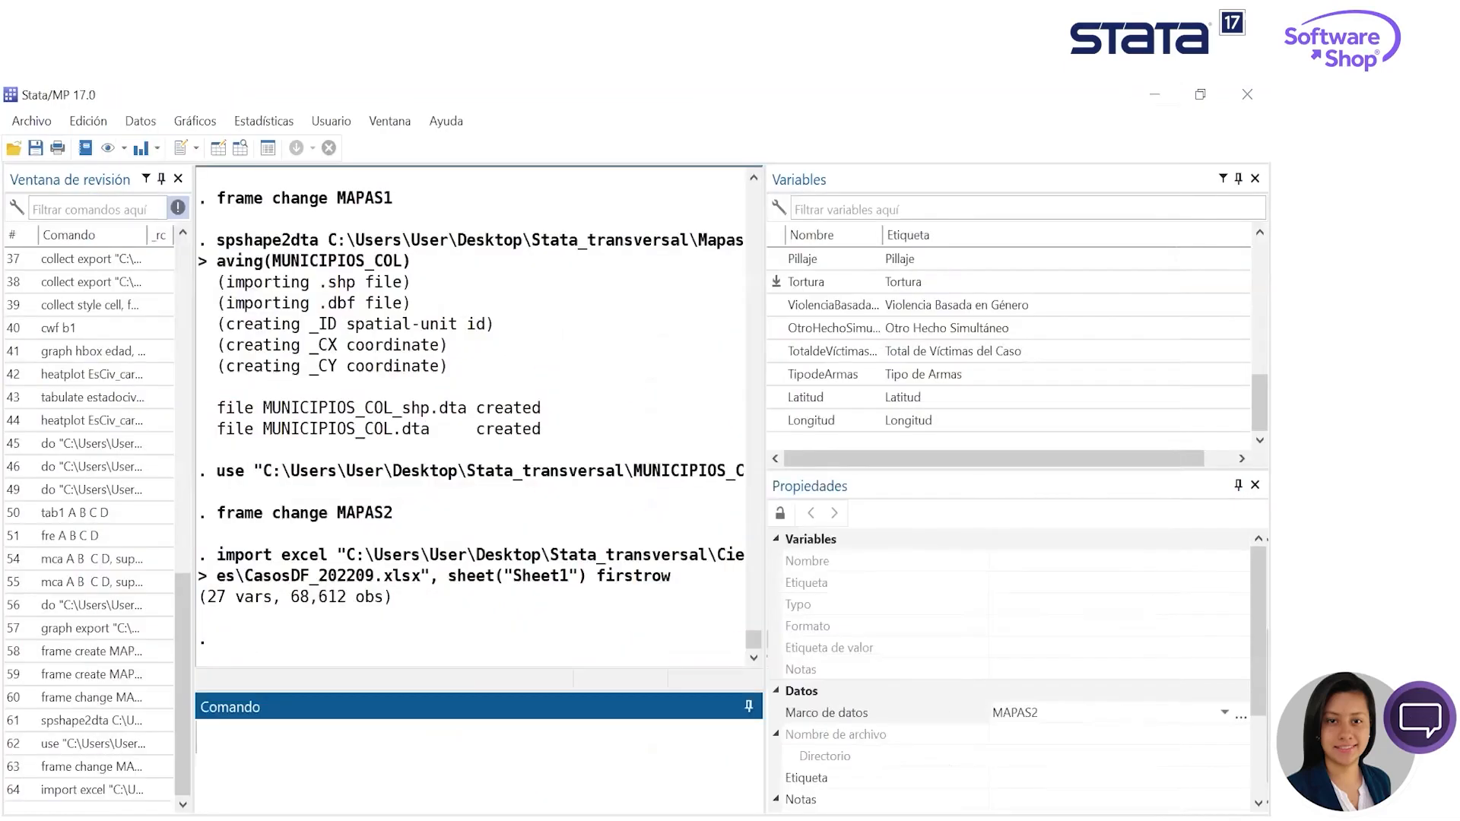
pyautogui.hotkey('alt', 'Tab')
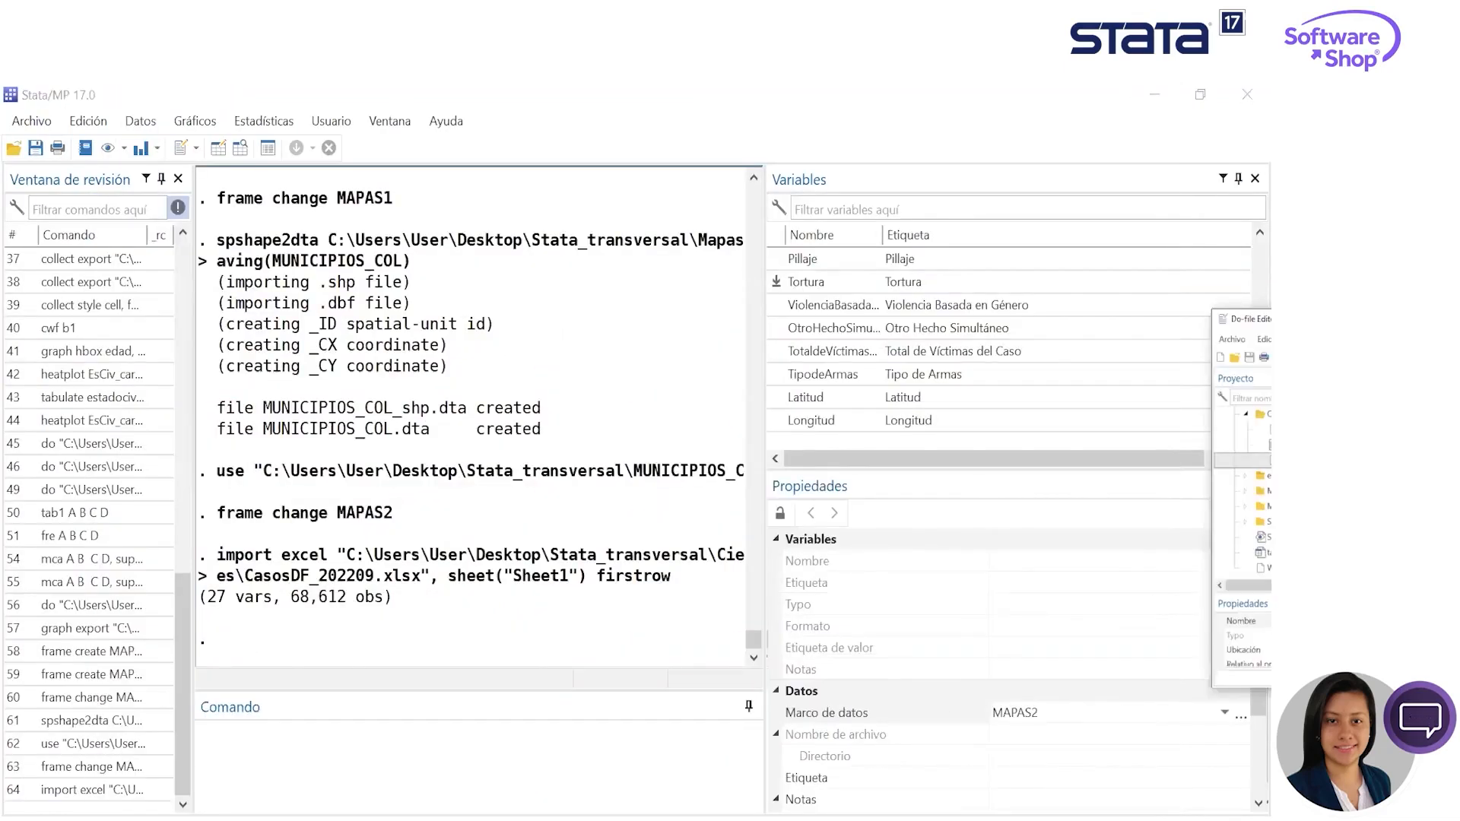
pyautogui.click(579, 783)
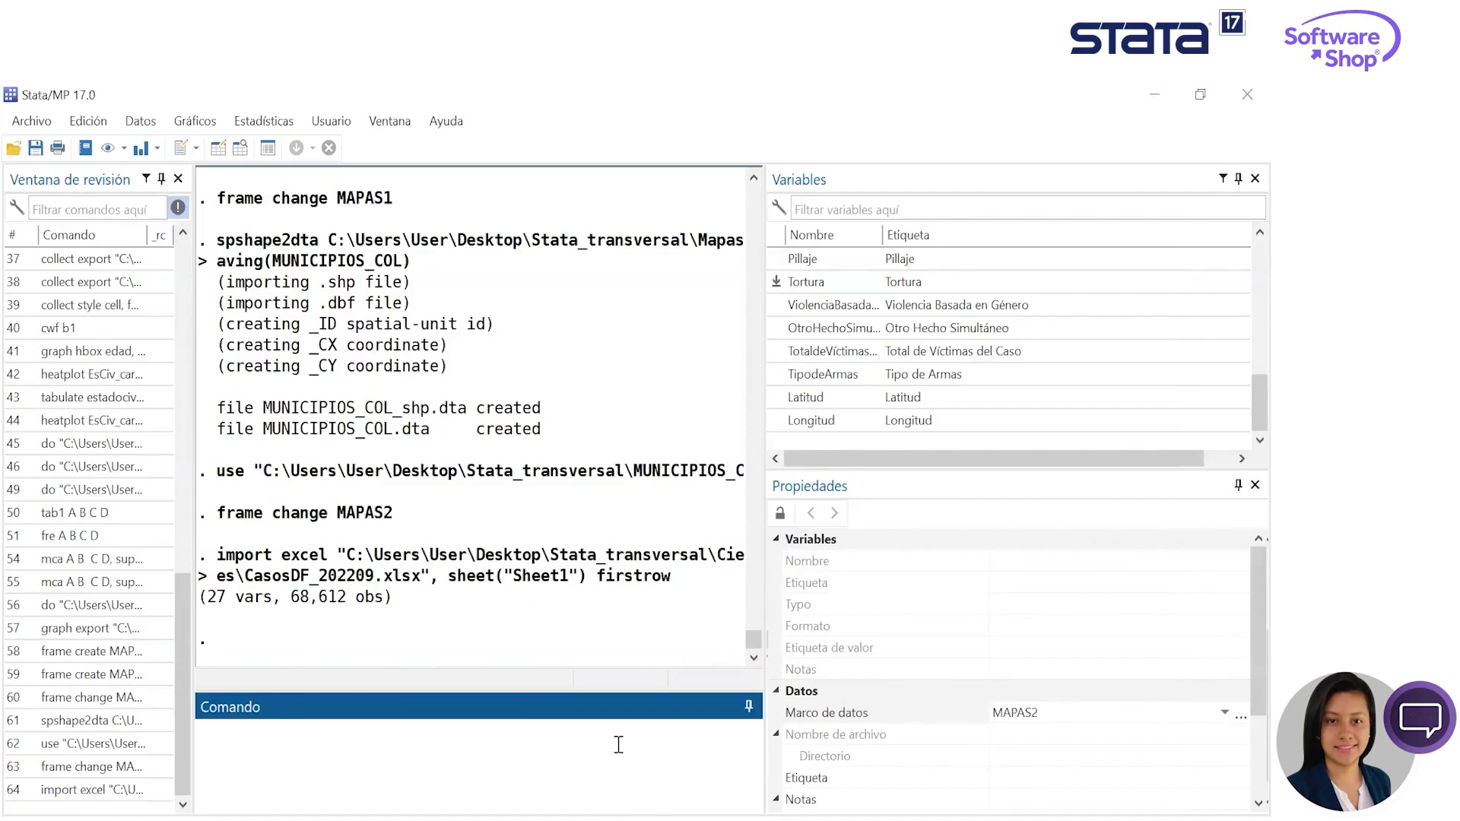
pyautogui.write('MAP')
pyautogui.press('BackSpace')
pyautogui.press('BackSpace')
pyautogui.press('BackSpace')
pyautogui.write('C')
# - Reuse the earlier frame change command, edited to frame change MAPAS1, to return to the municipality data
pyautogui.click(156, 768)
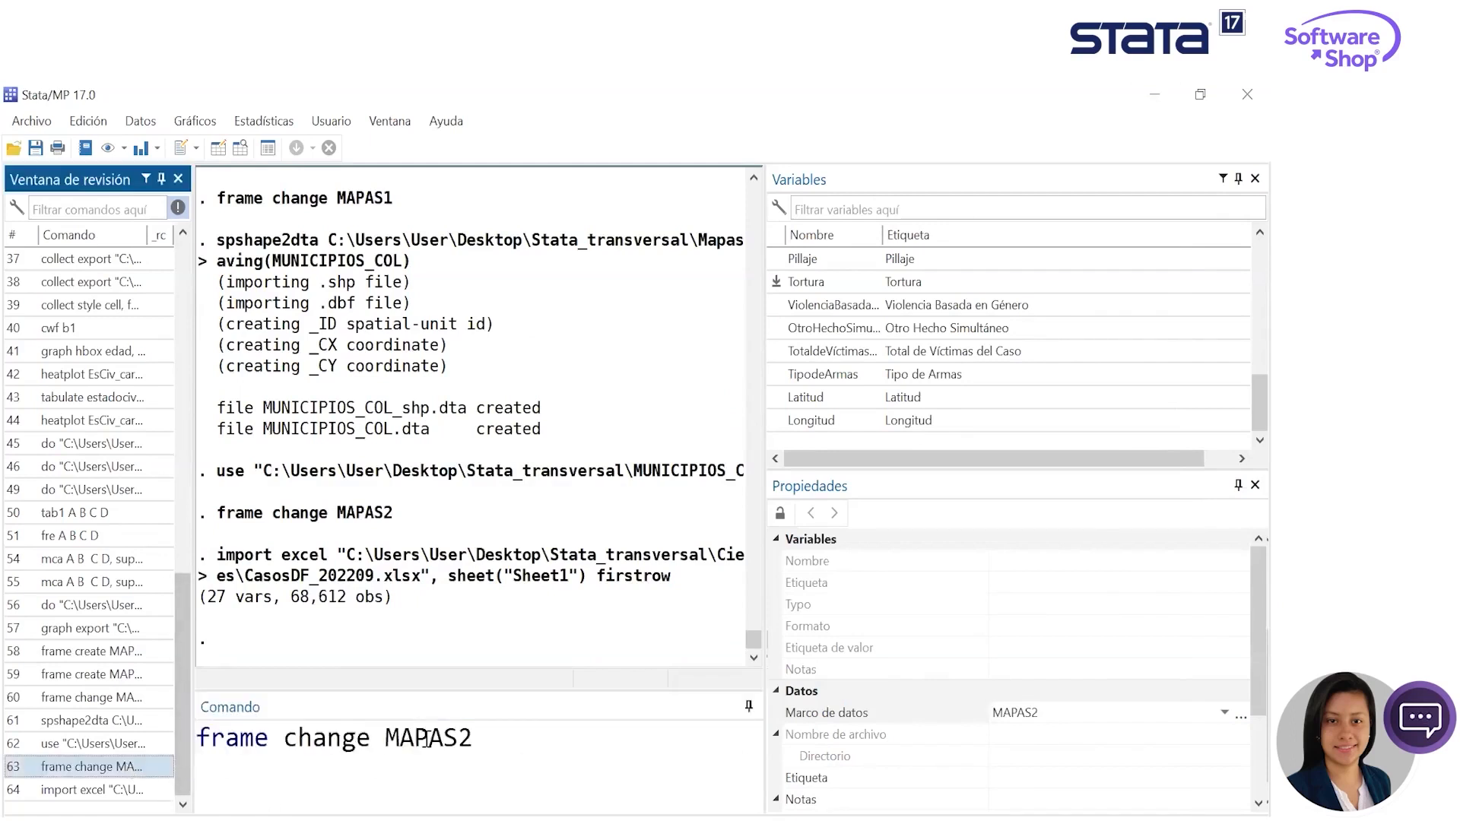
pyautogui.click(492, 733)
pyautogui.press('BackSpace')
pyautogui.write('1')
pyautogui.press('Return')
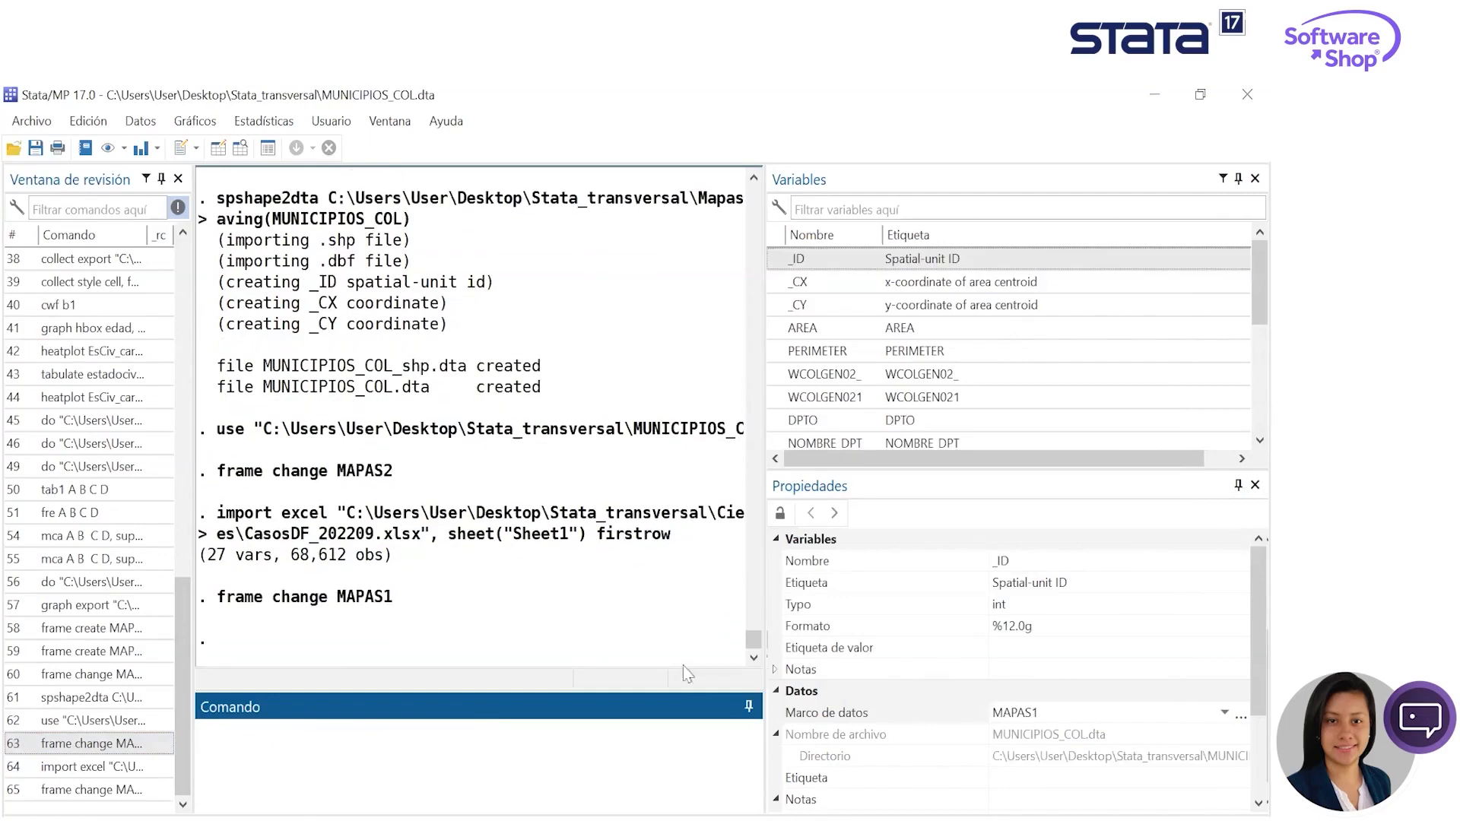
# - Draw a map of the AREA variable from the spatial analysis control panel and close the panel
pyautogui.click(140, 122)
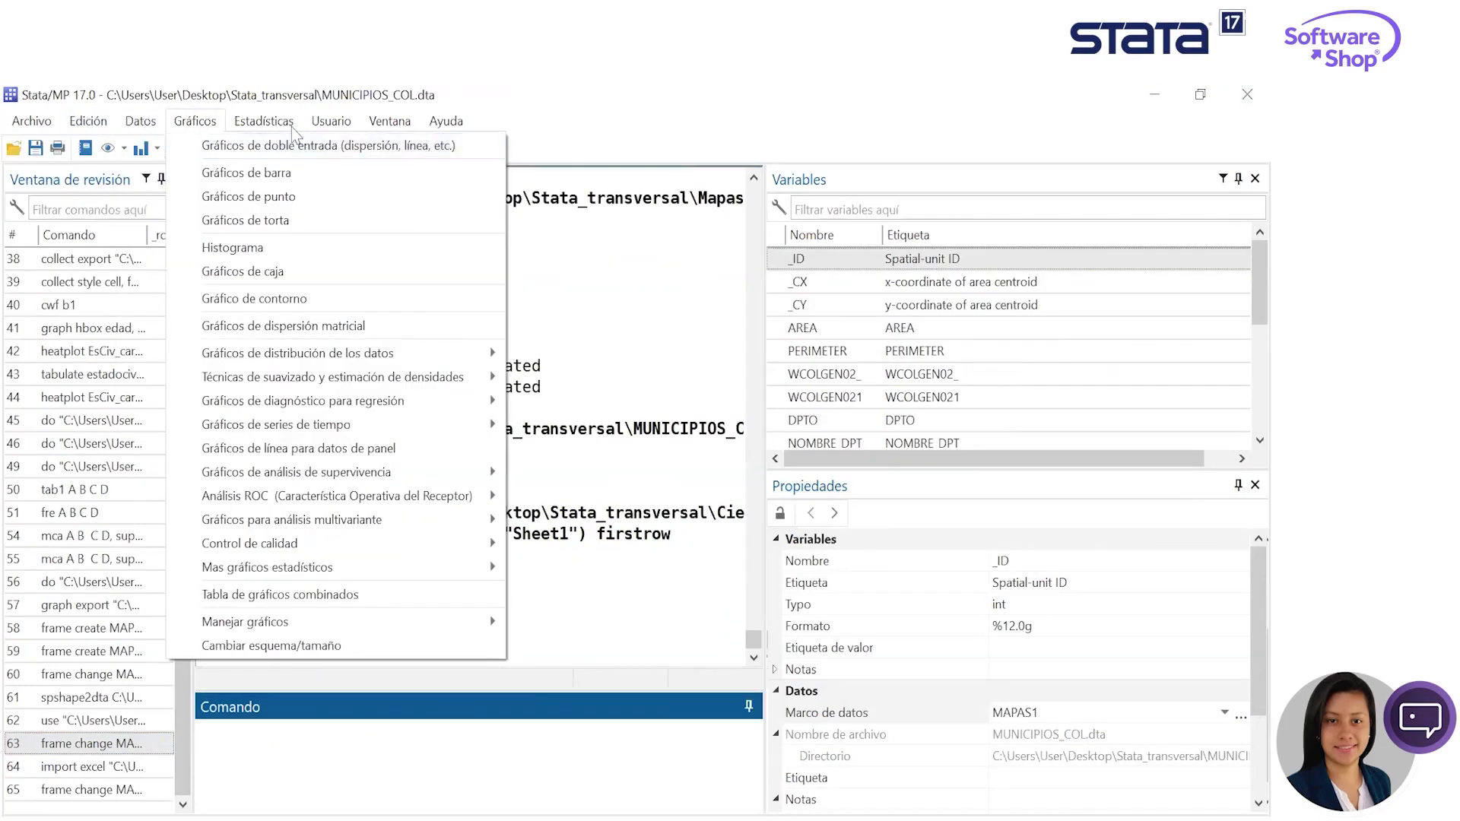
pyautogui.moveTo(264, 122)
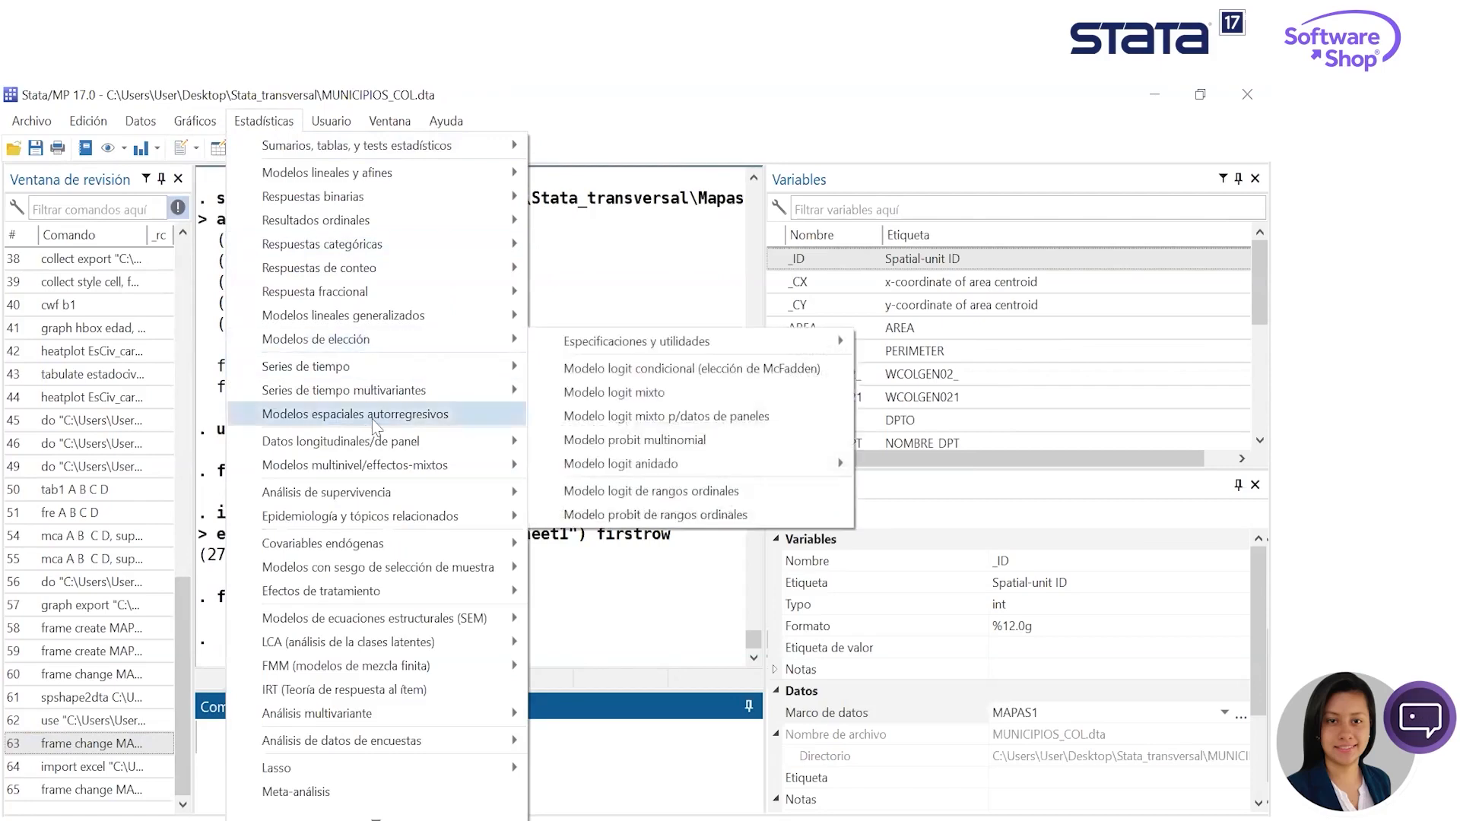
pyautogui.click(635, 447)
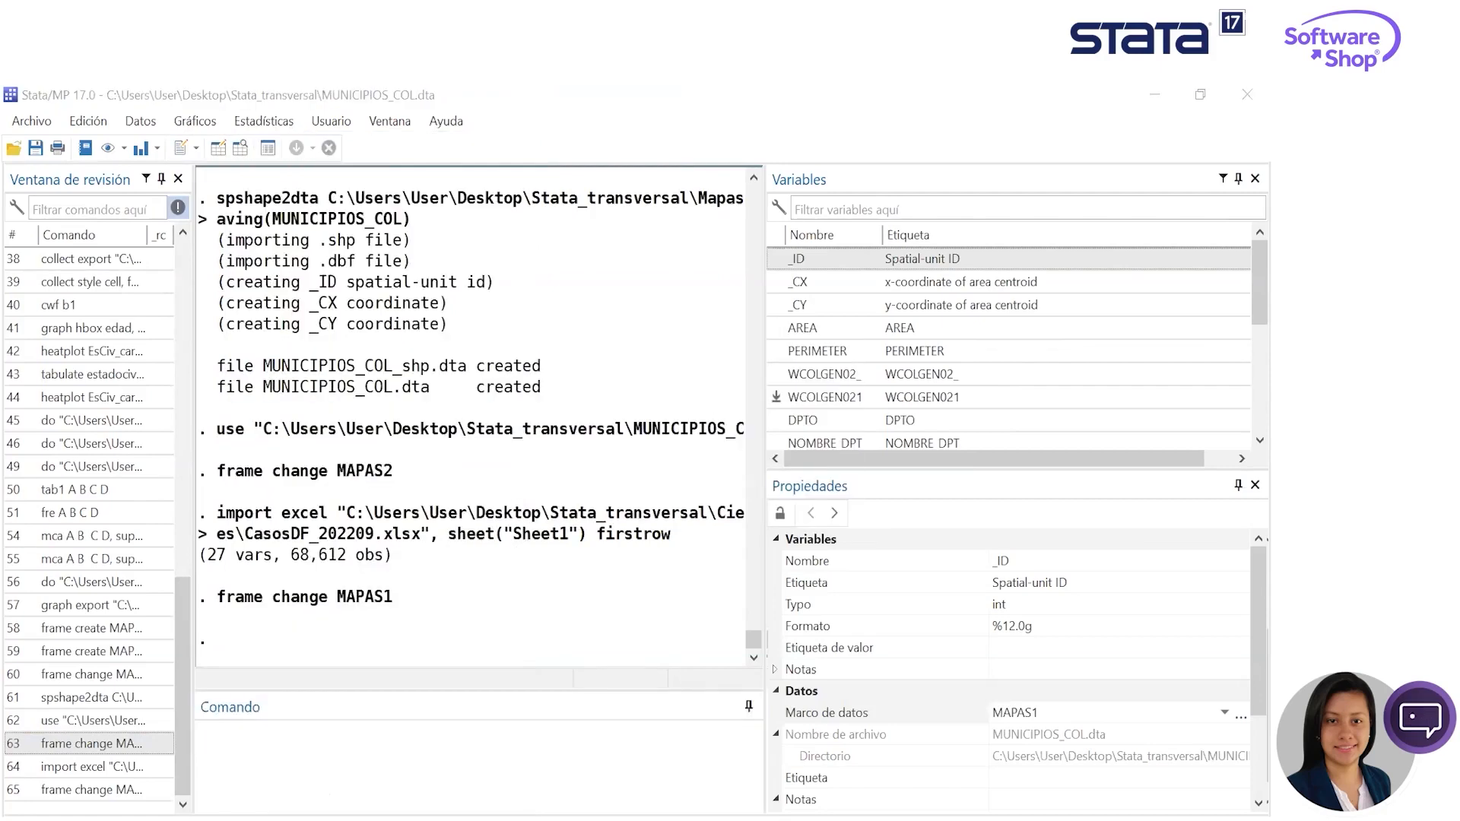
pyautogui.click(230, 275)
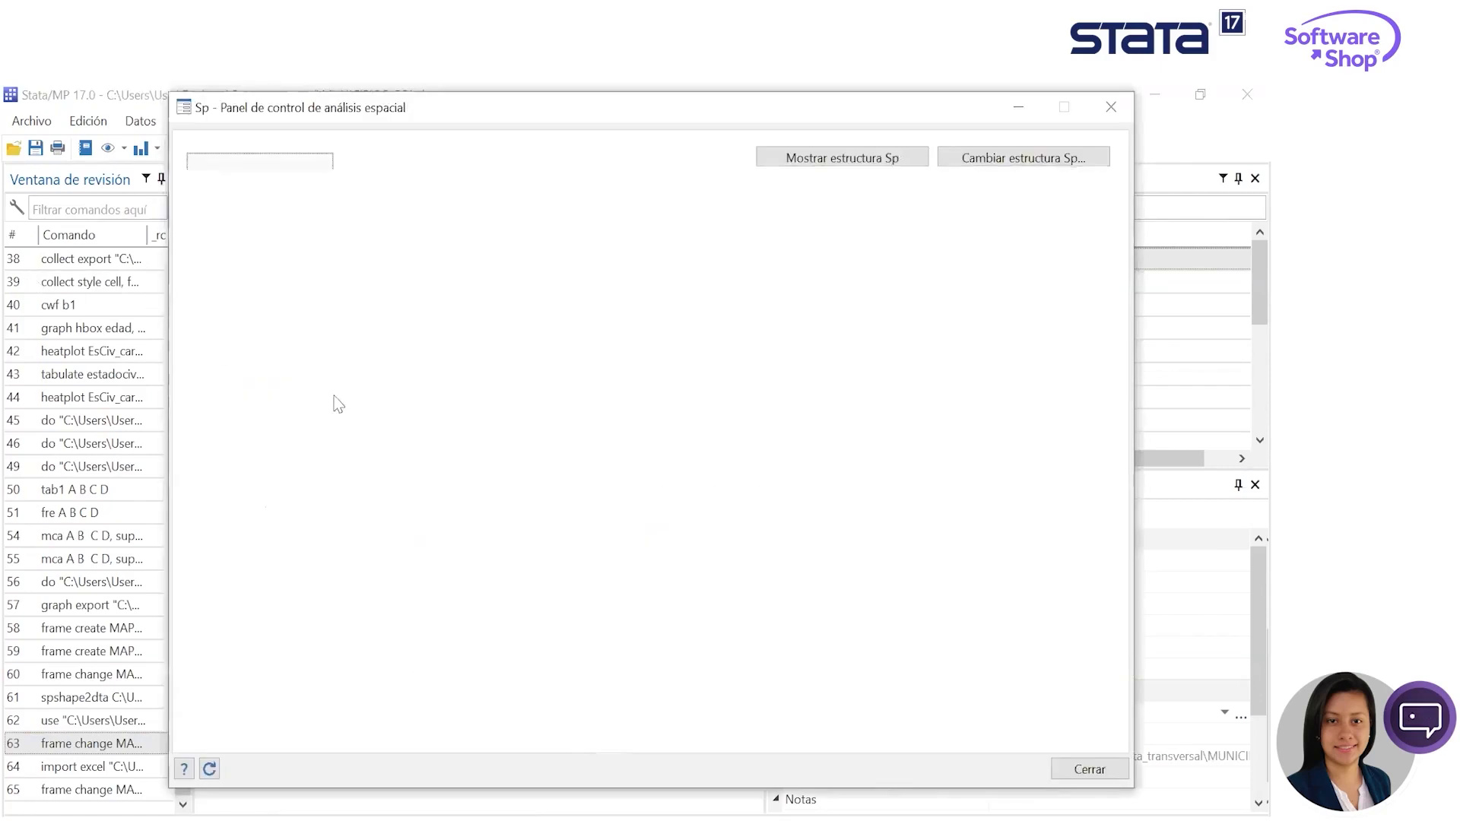
pyautogui.click(524, 270)
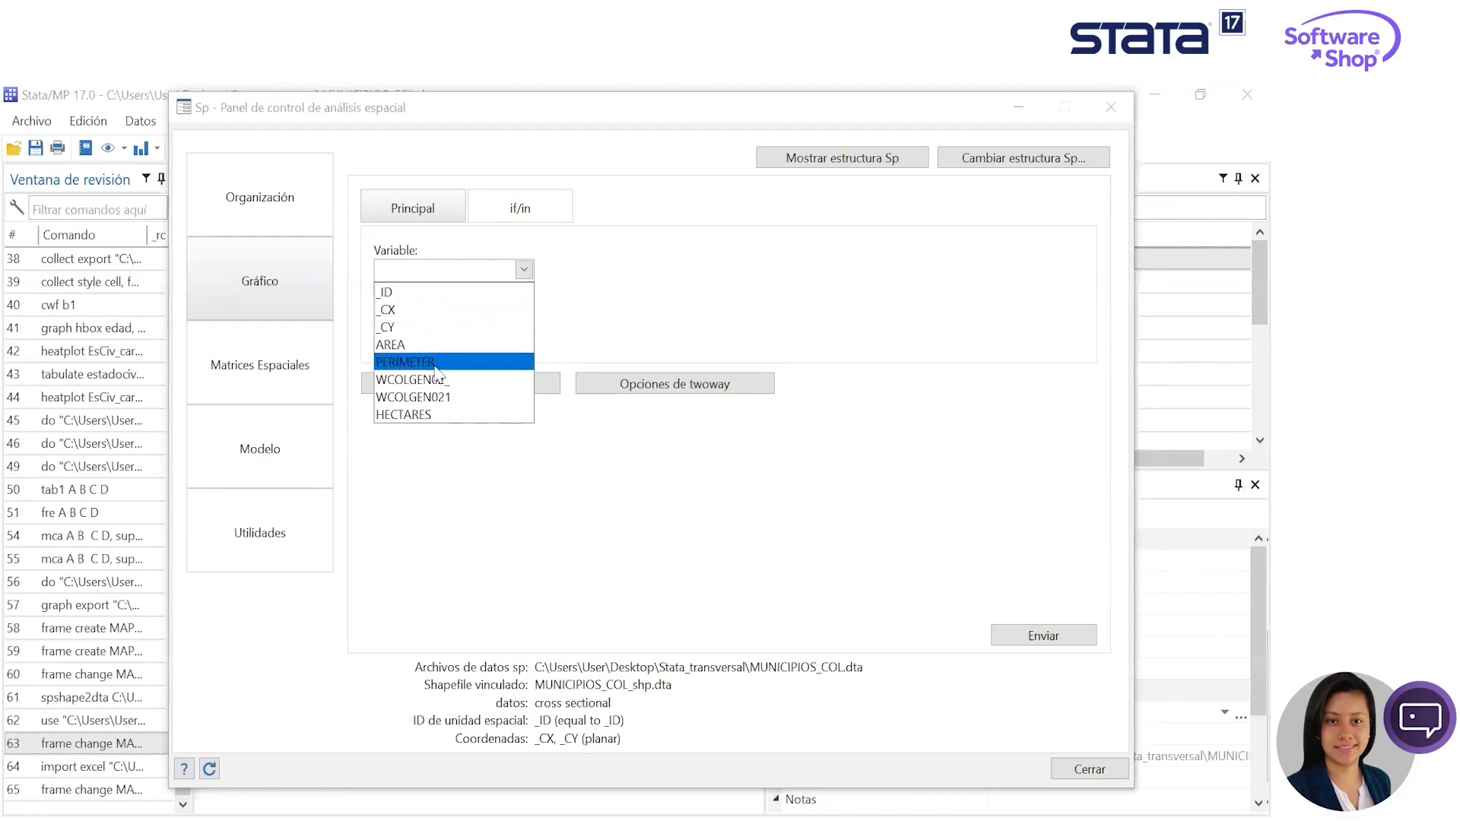
pyautogui.click(415, 346)
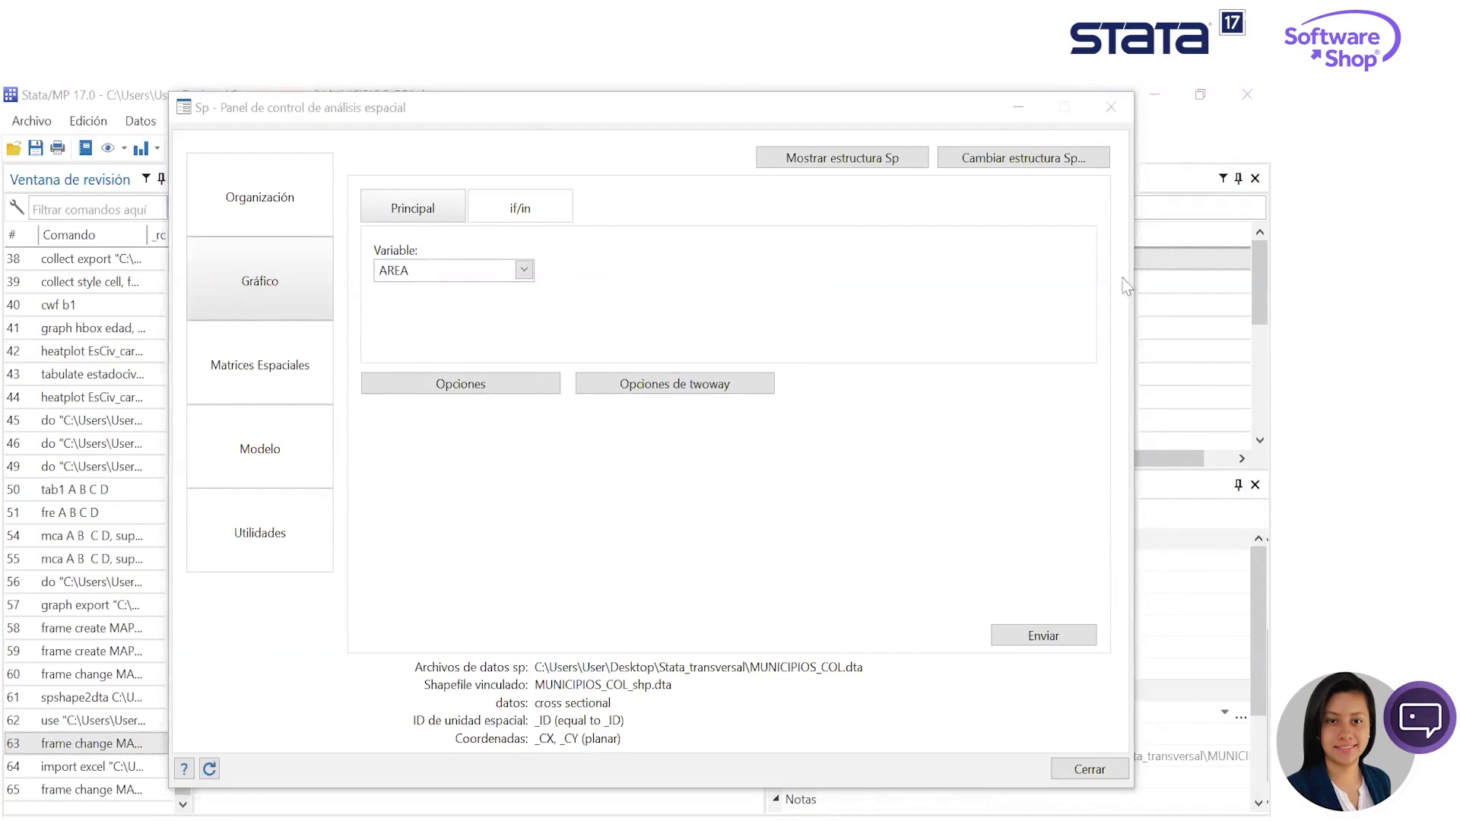
pyautogui.moveTo(692, 123); pyautogui.dragTo(572, 159)
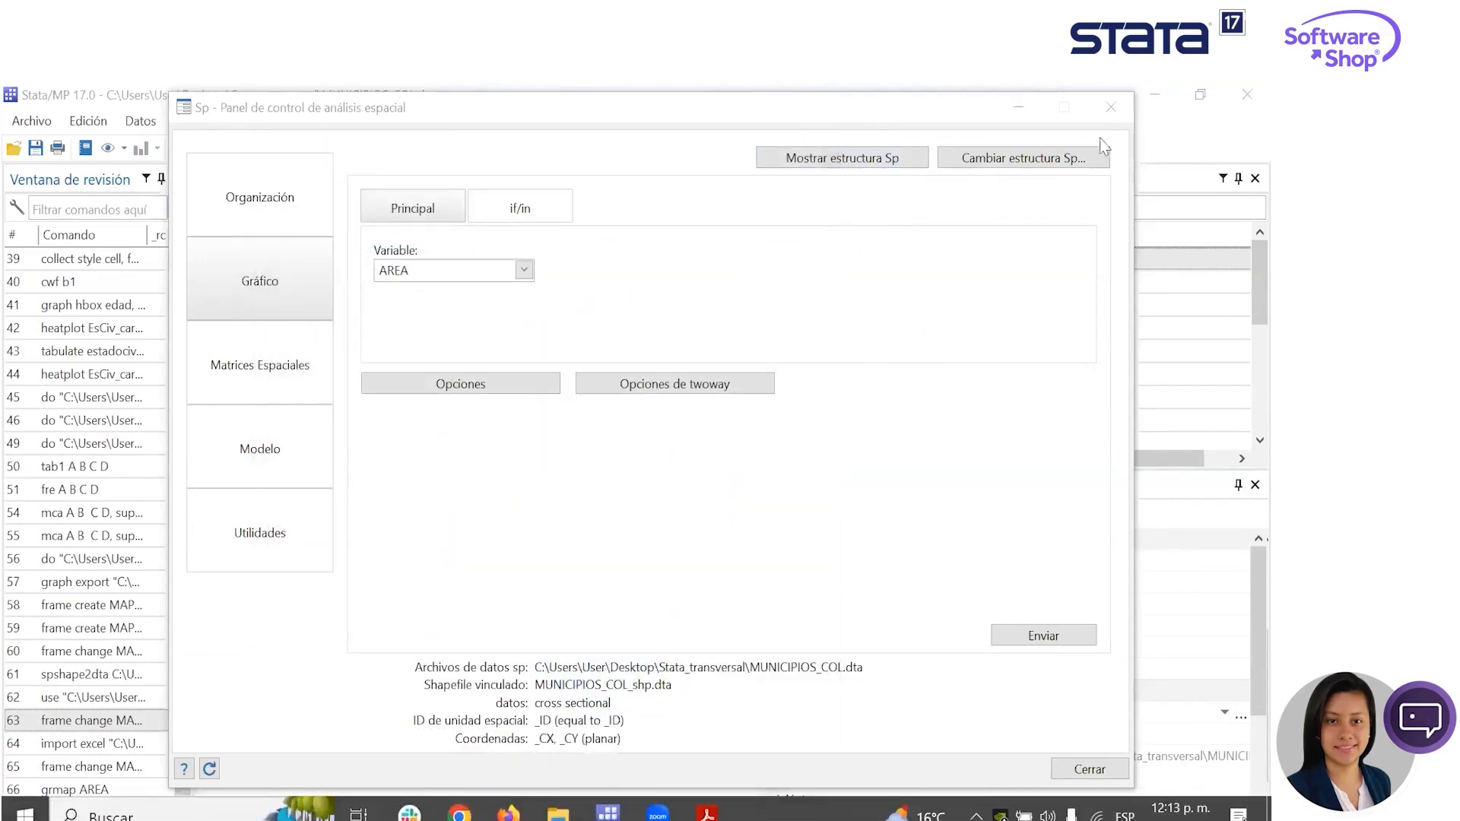
pyautogui.click(1110, 107)
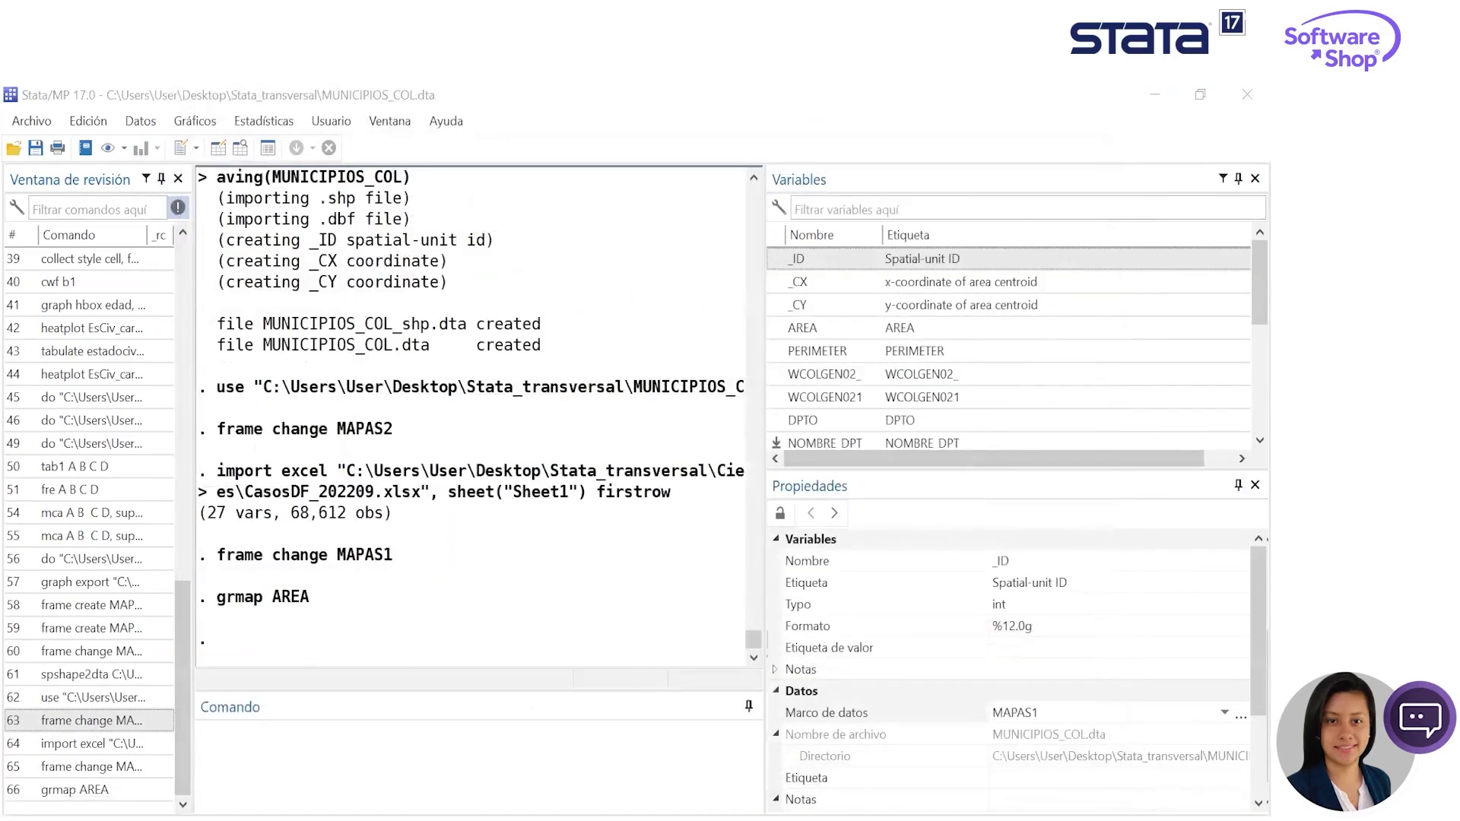
# - Run frame change MAPAS2 to return to the case data and look through its variable list
pyautogui.click(543, 790)
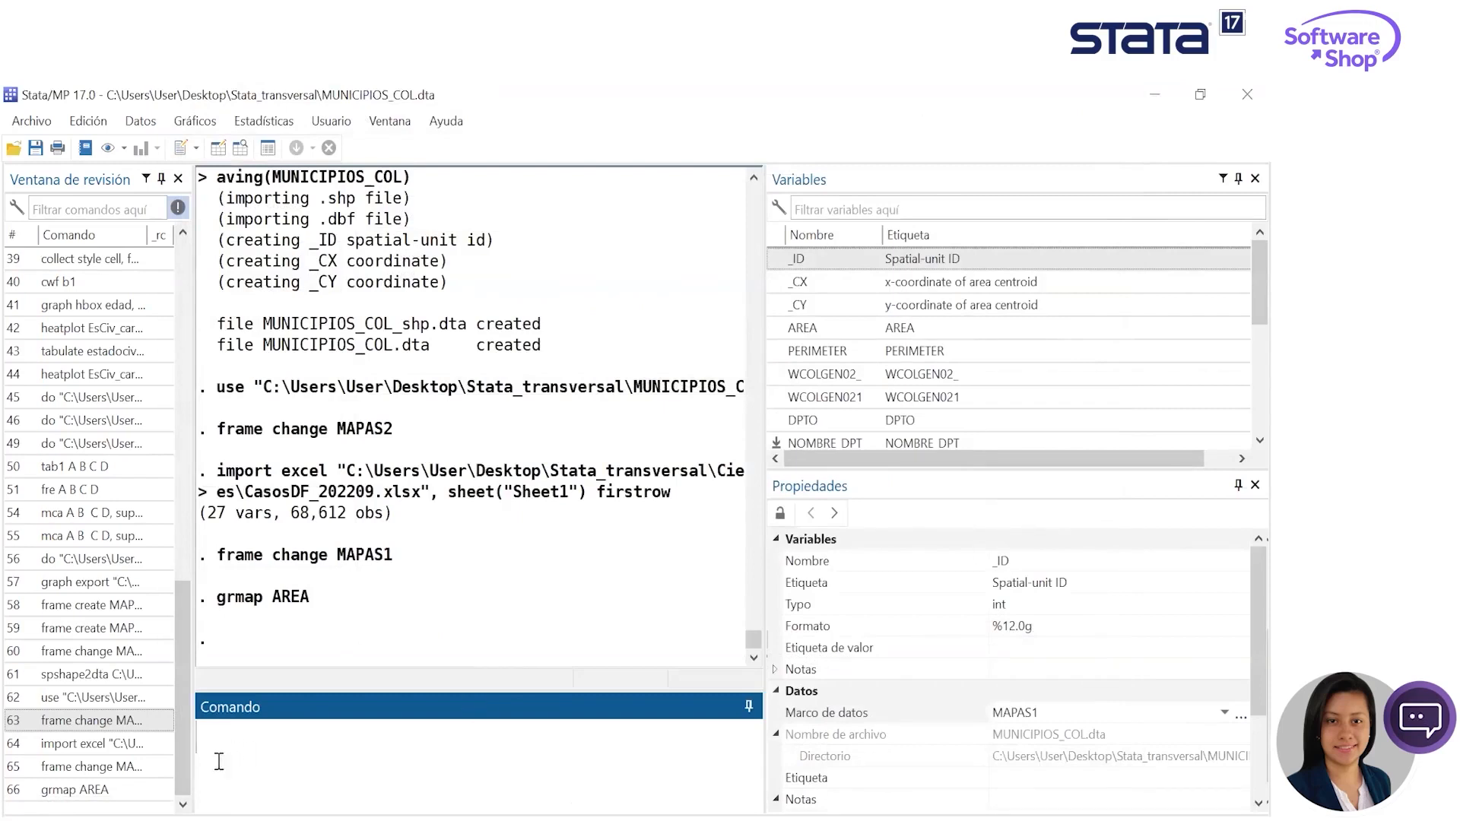
pyautogui.click(91, 766)
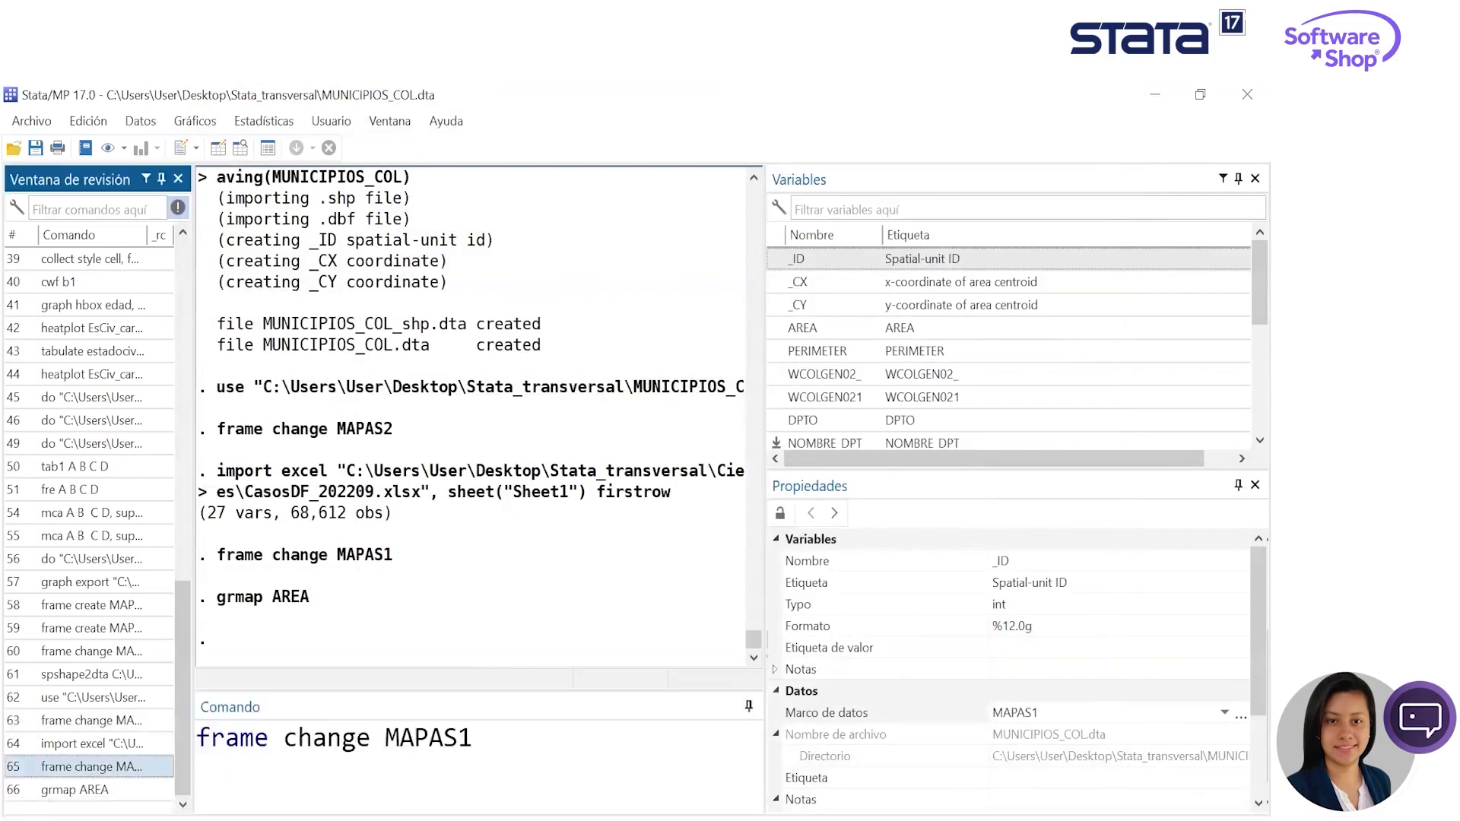
pyautogui.click(497, 748)
pyautogui.write('2')
pyautogui.press('Return')
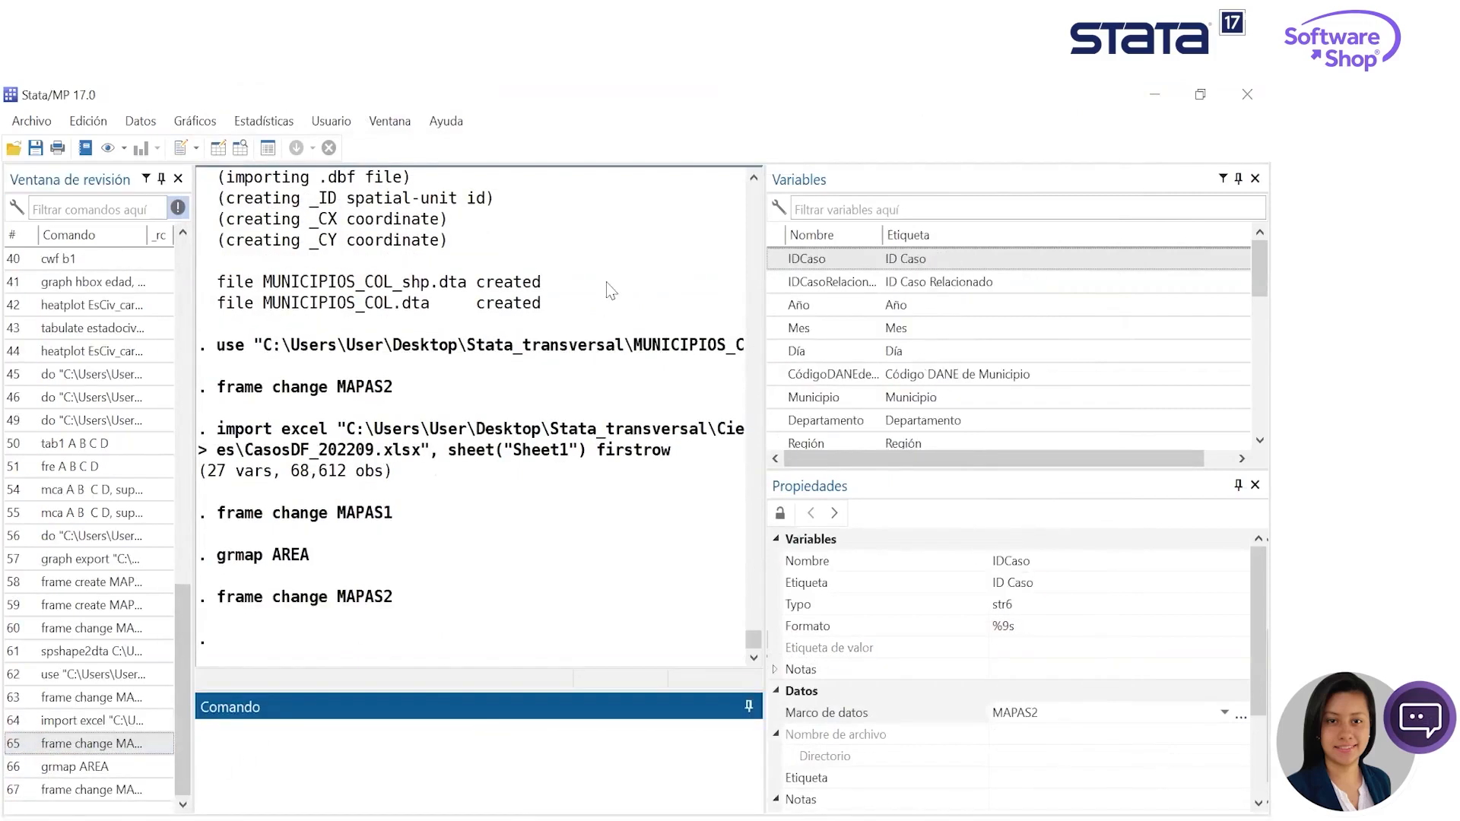
pyautogui.scroll(-2, 943, 338)
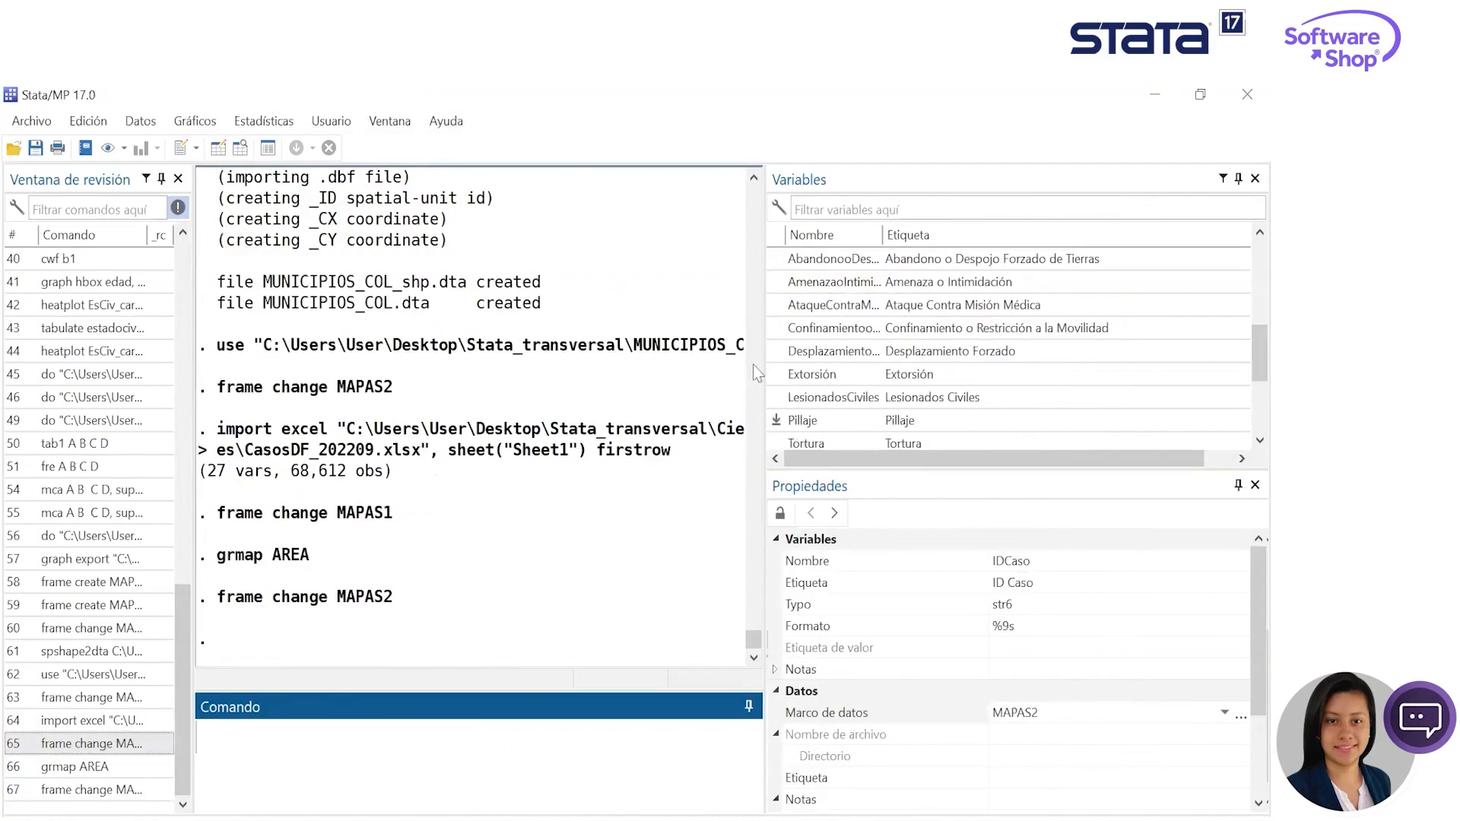
# - View the mapa_tortura graph in the second Stata session and return to the main session
pyautogui.hotkey('alt', 'Tab')
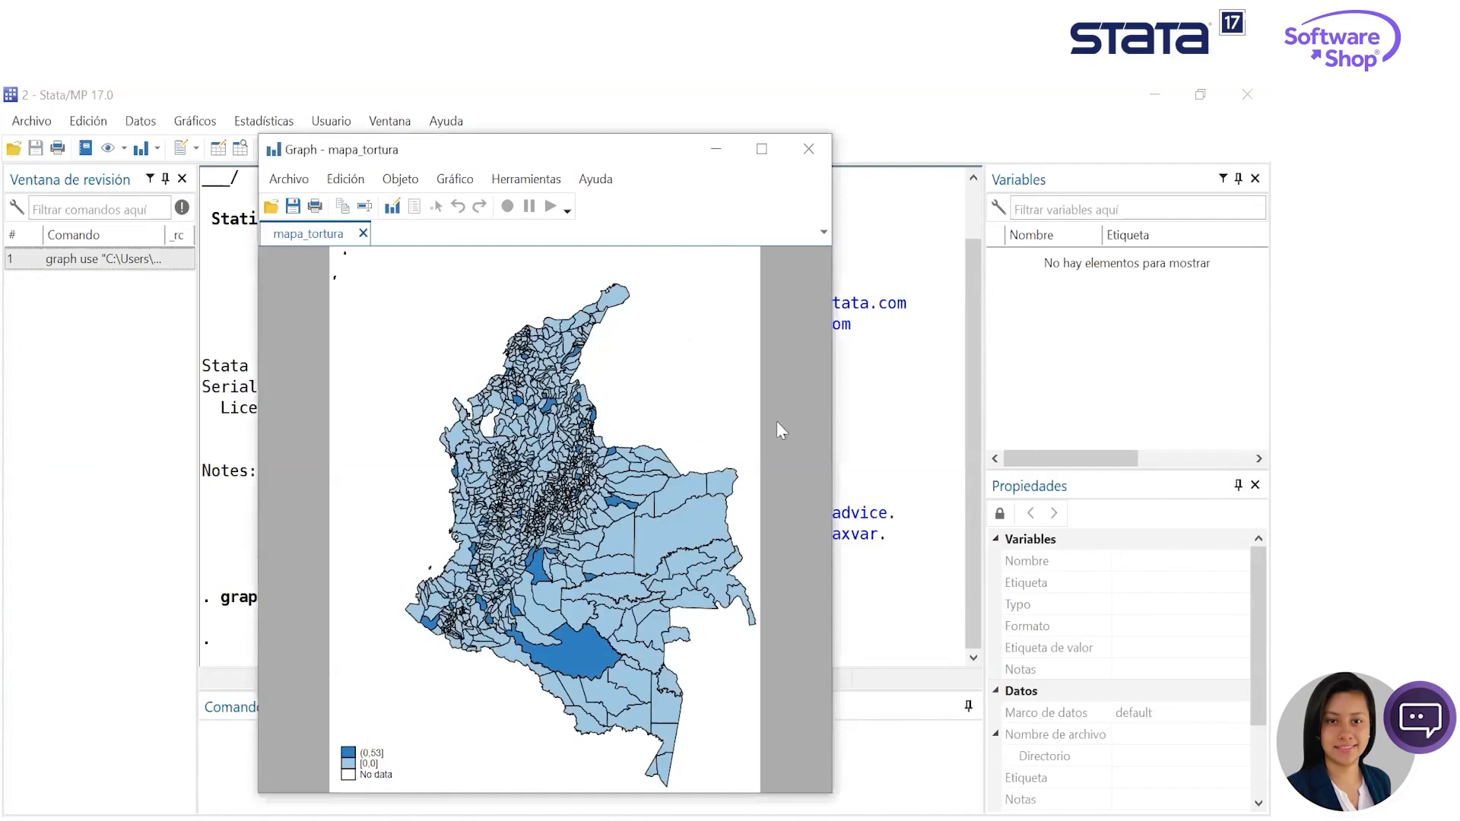
pyautogui.moveTo(646, 153); pyautogui.dragTo(703, 163)
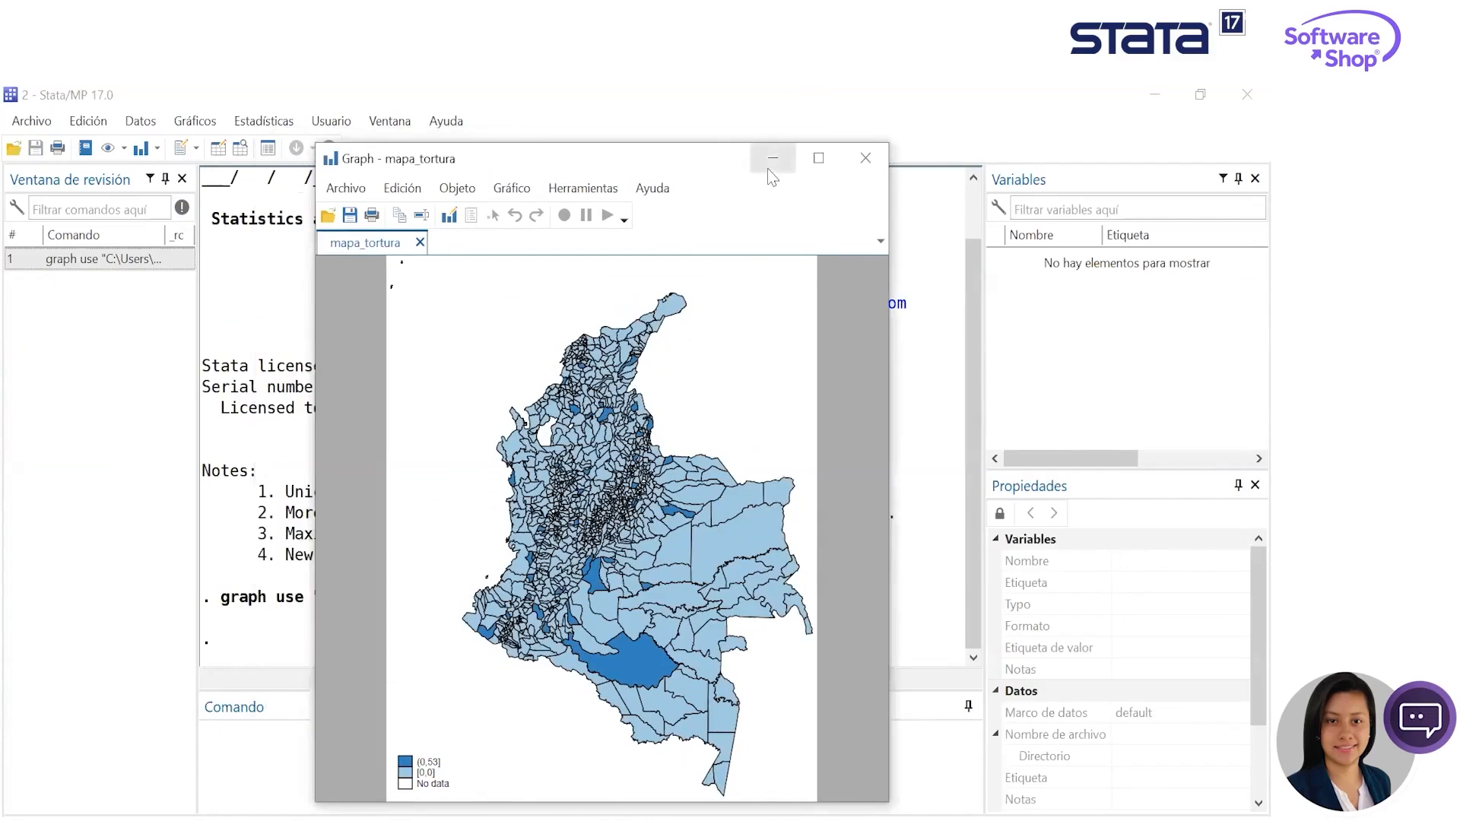
pyautogui.moveTo(658, 818)
pyautogui.moveTo(608, 812)
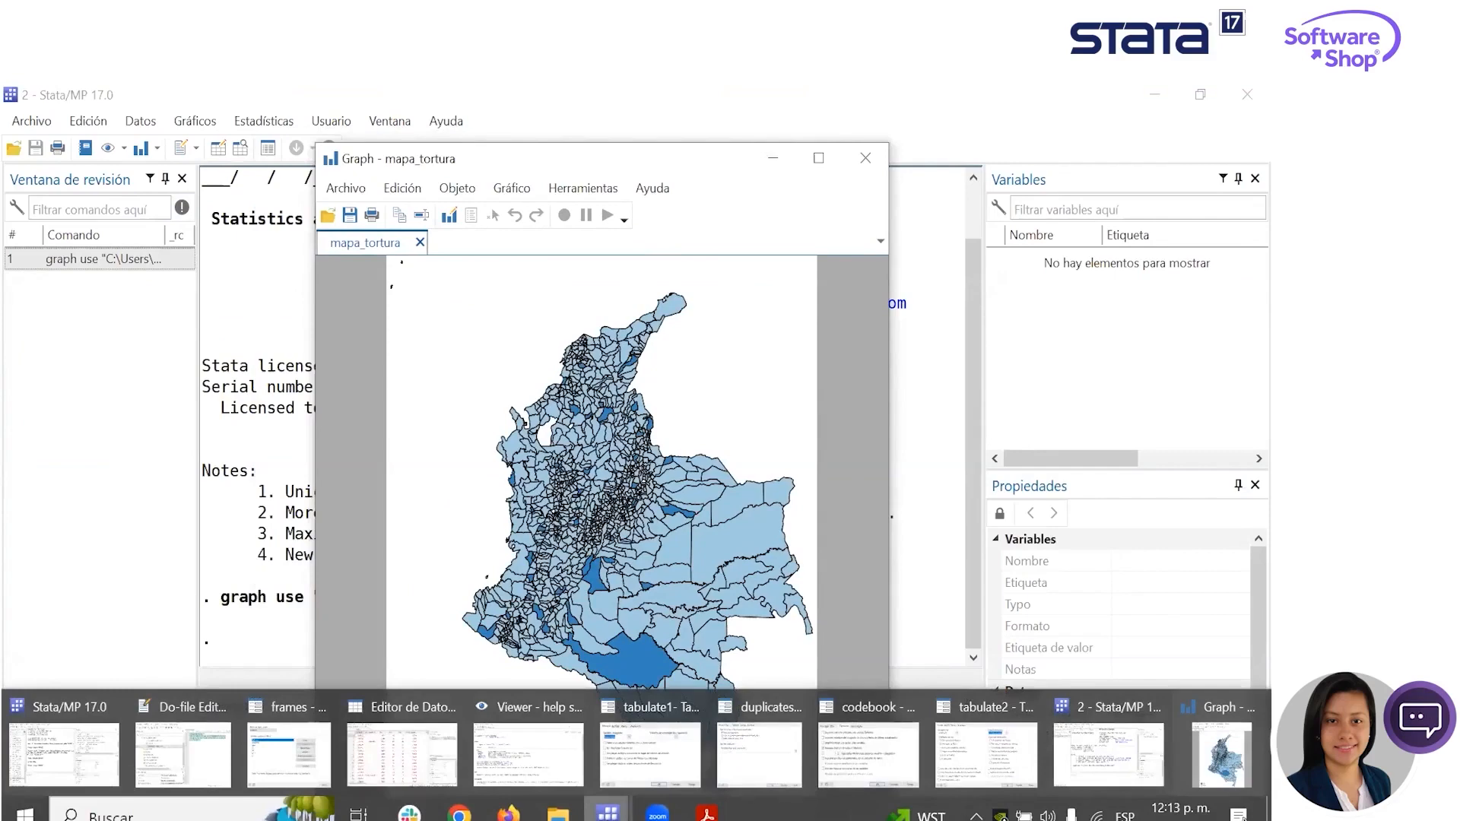
pyautogui.click(60, 753)
pyautogui.click(140, 121)
pyautogui.moveTo(259, 322)
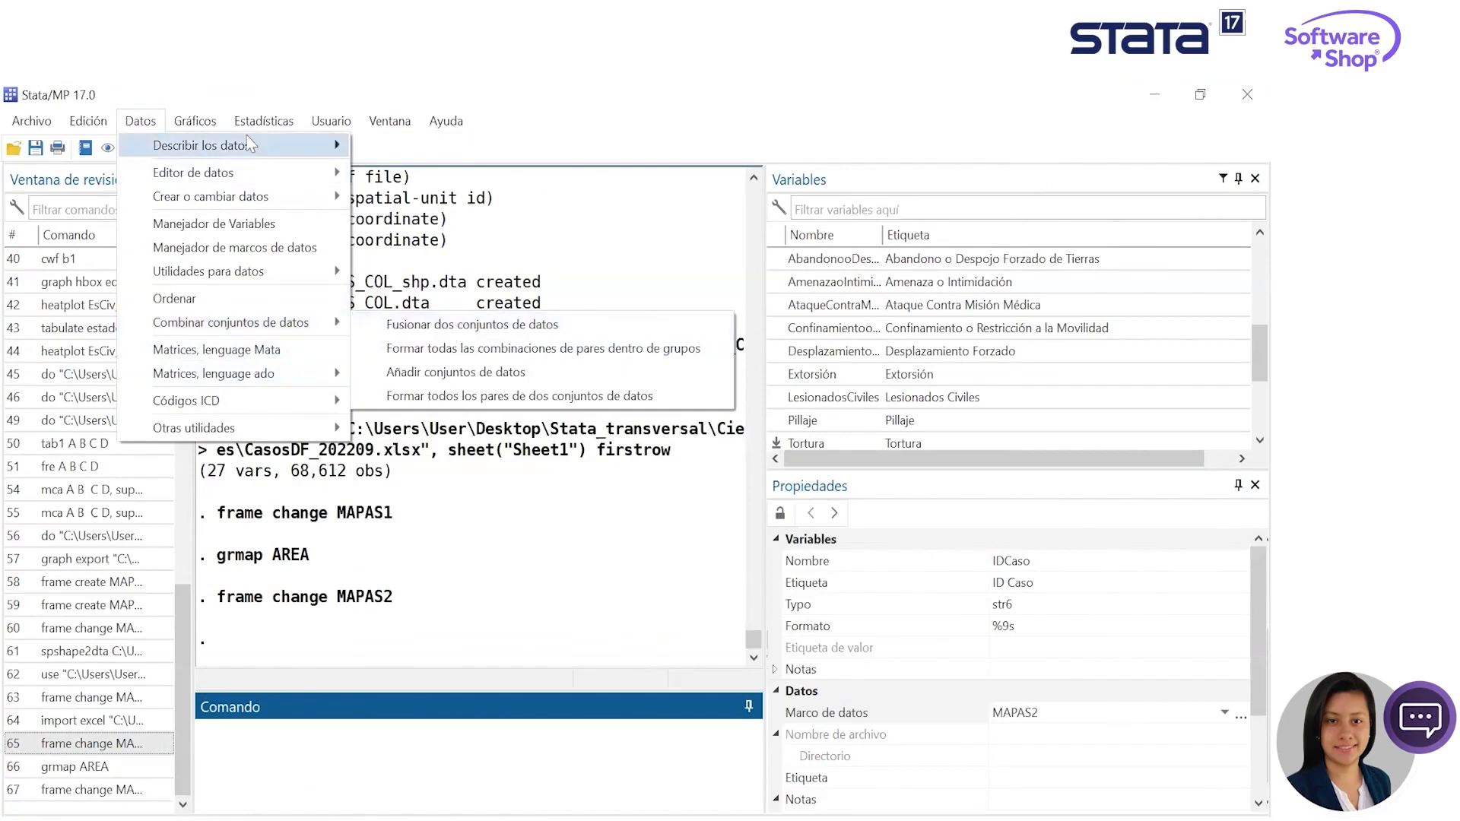
pyautogui.moveTo(261, 126)
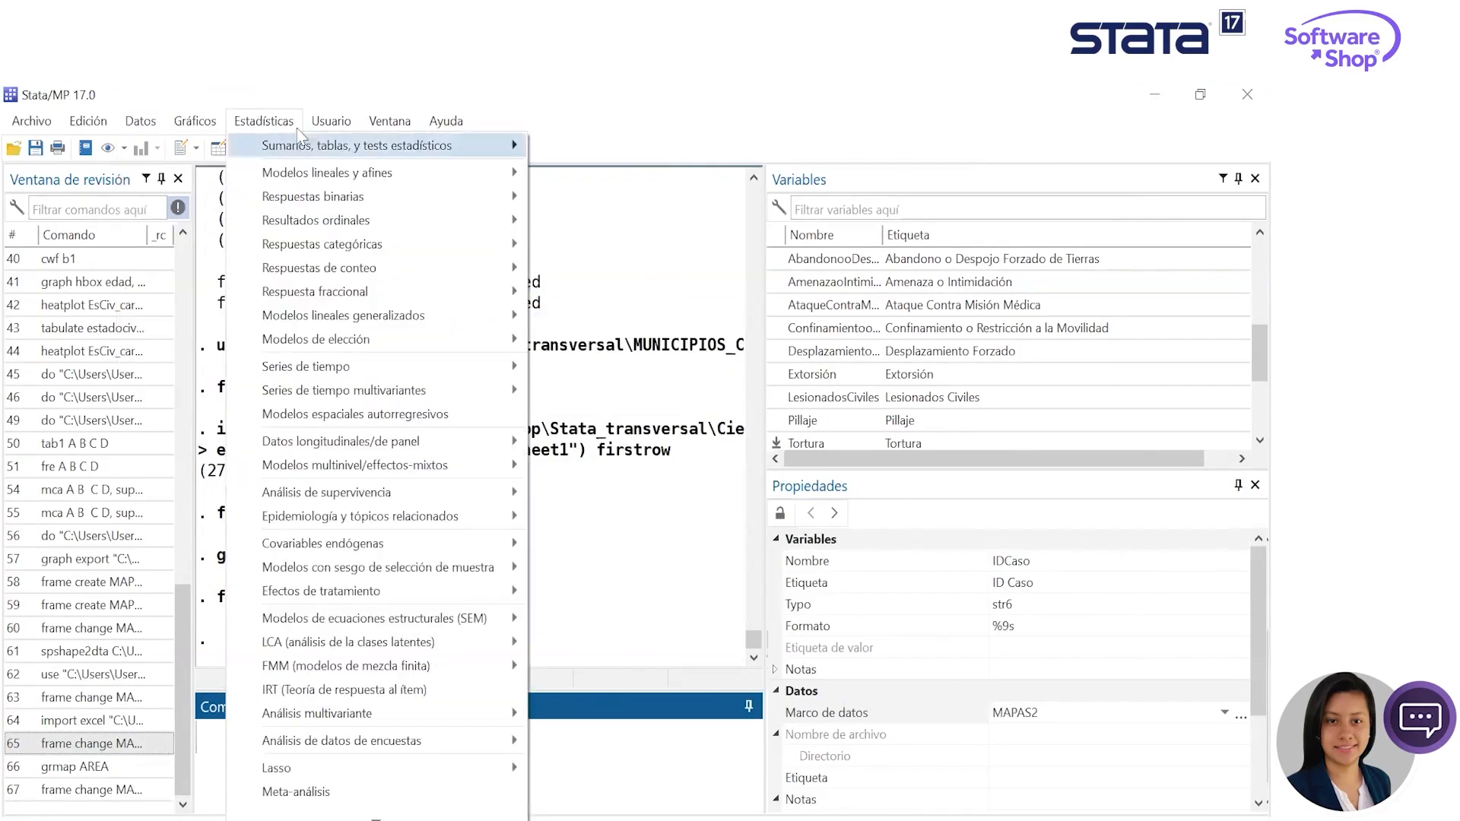
pyautogui.moveTo(332, 124)
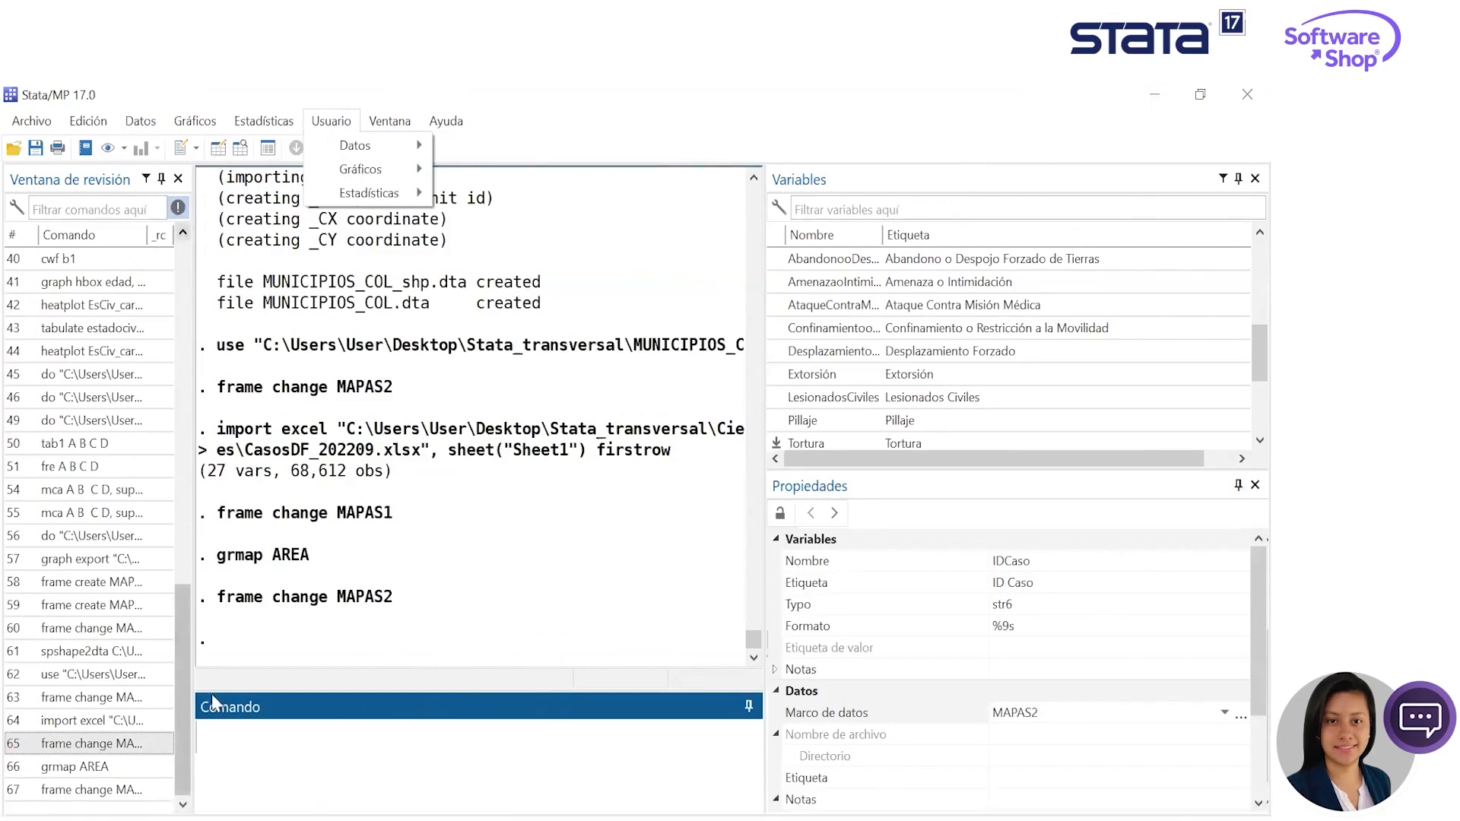
pyautogui.click(184, 718)
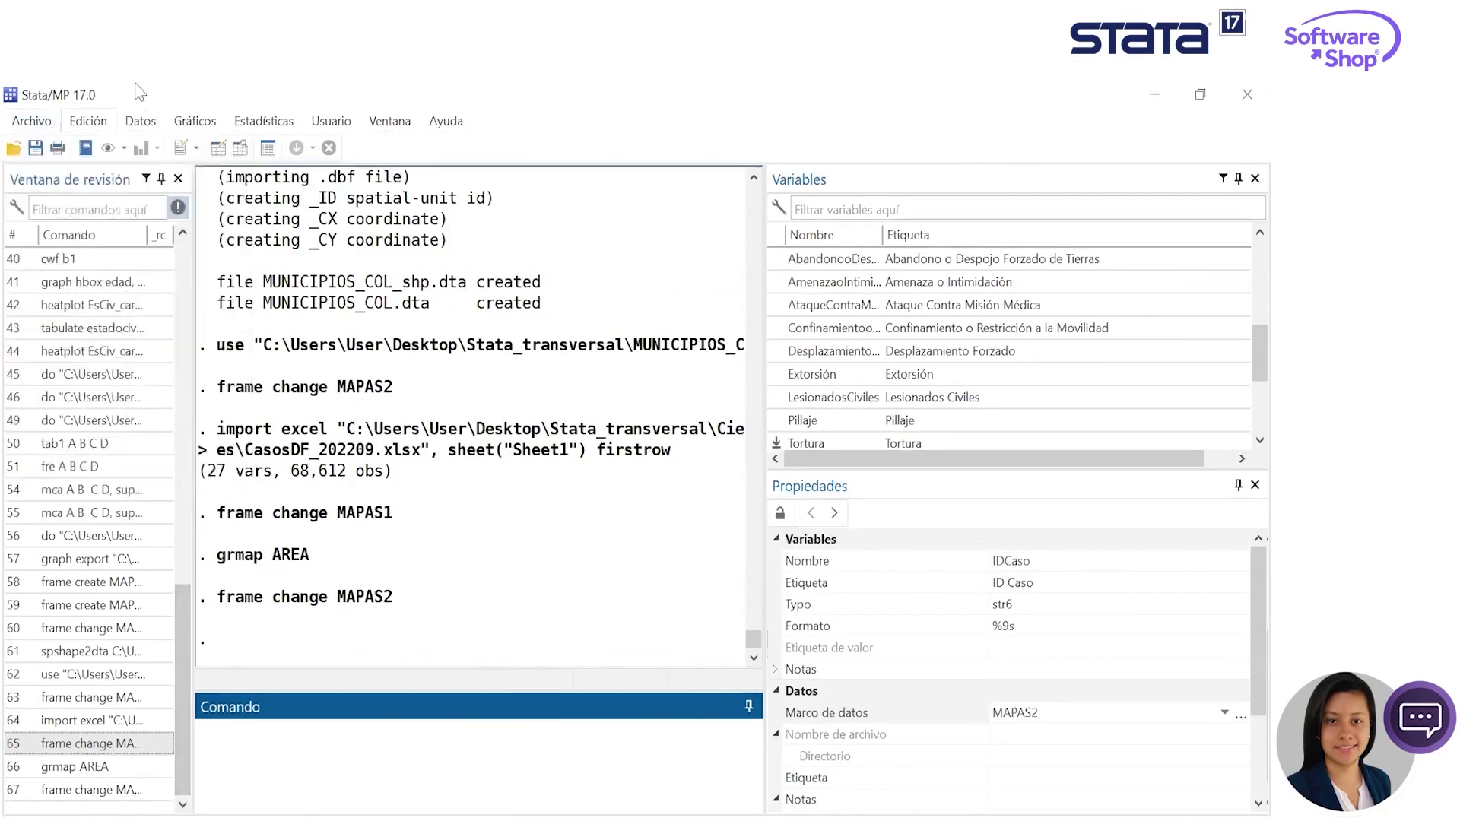
pyautogui.click(88, 121)
pyautogui.moveTo(32, 124)
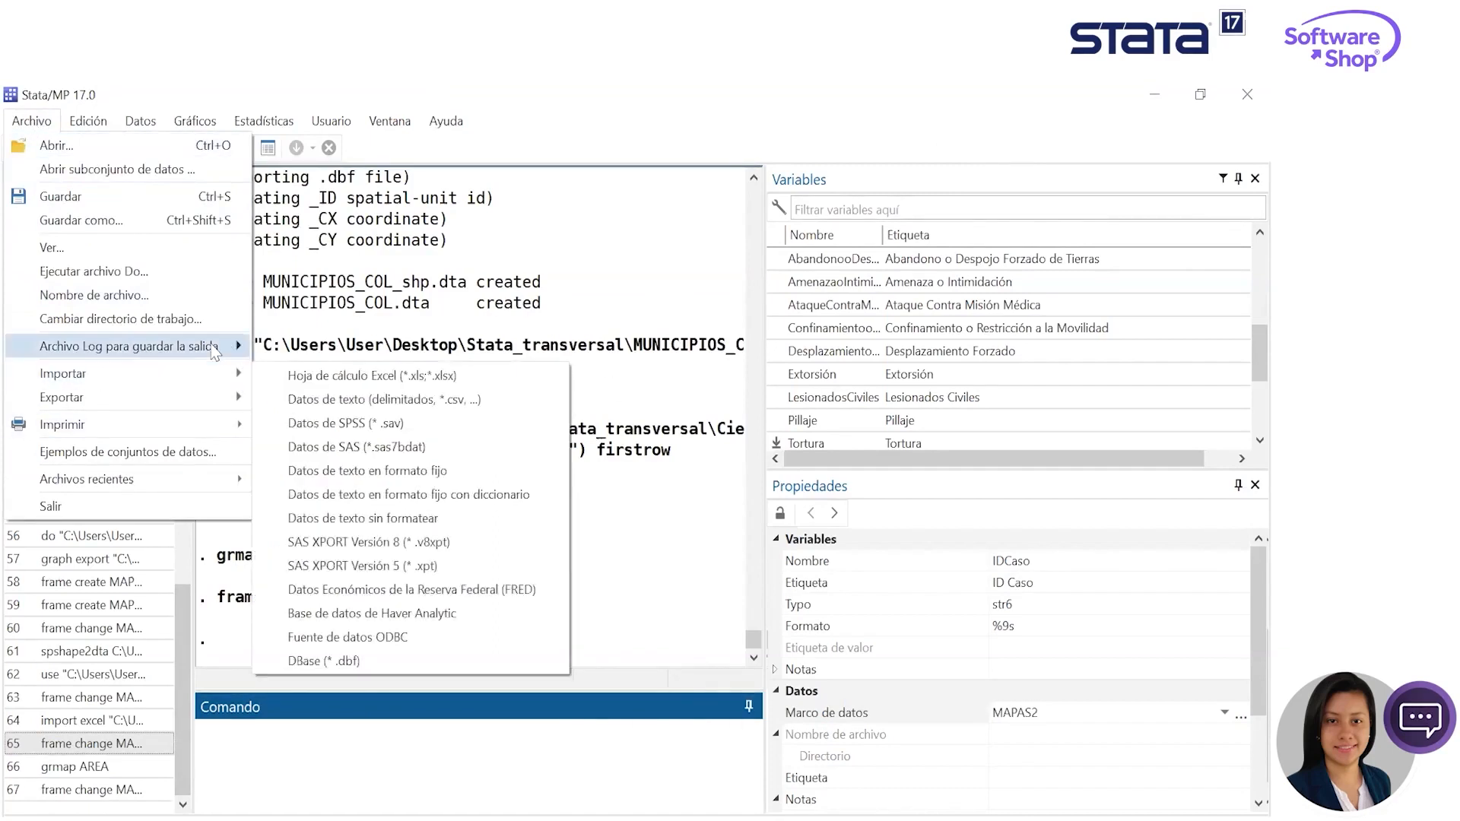
pyautogui.moveTo(213, 347)
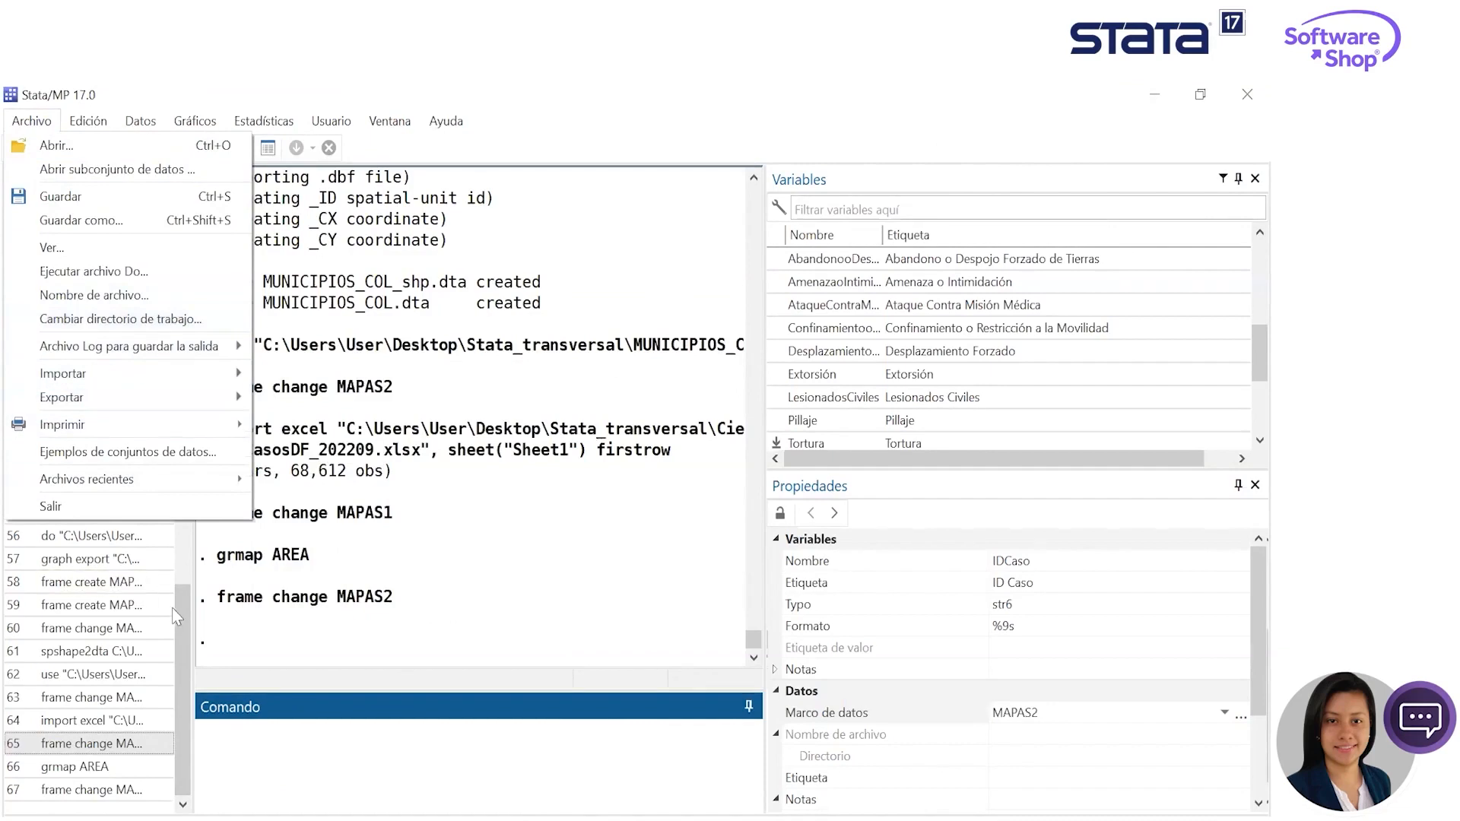
pyautogui.click(91, 604)
pyautogui.click(563, 727)
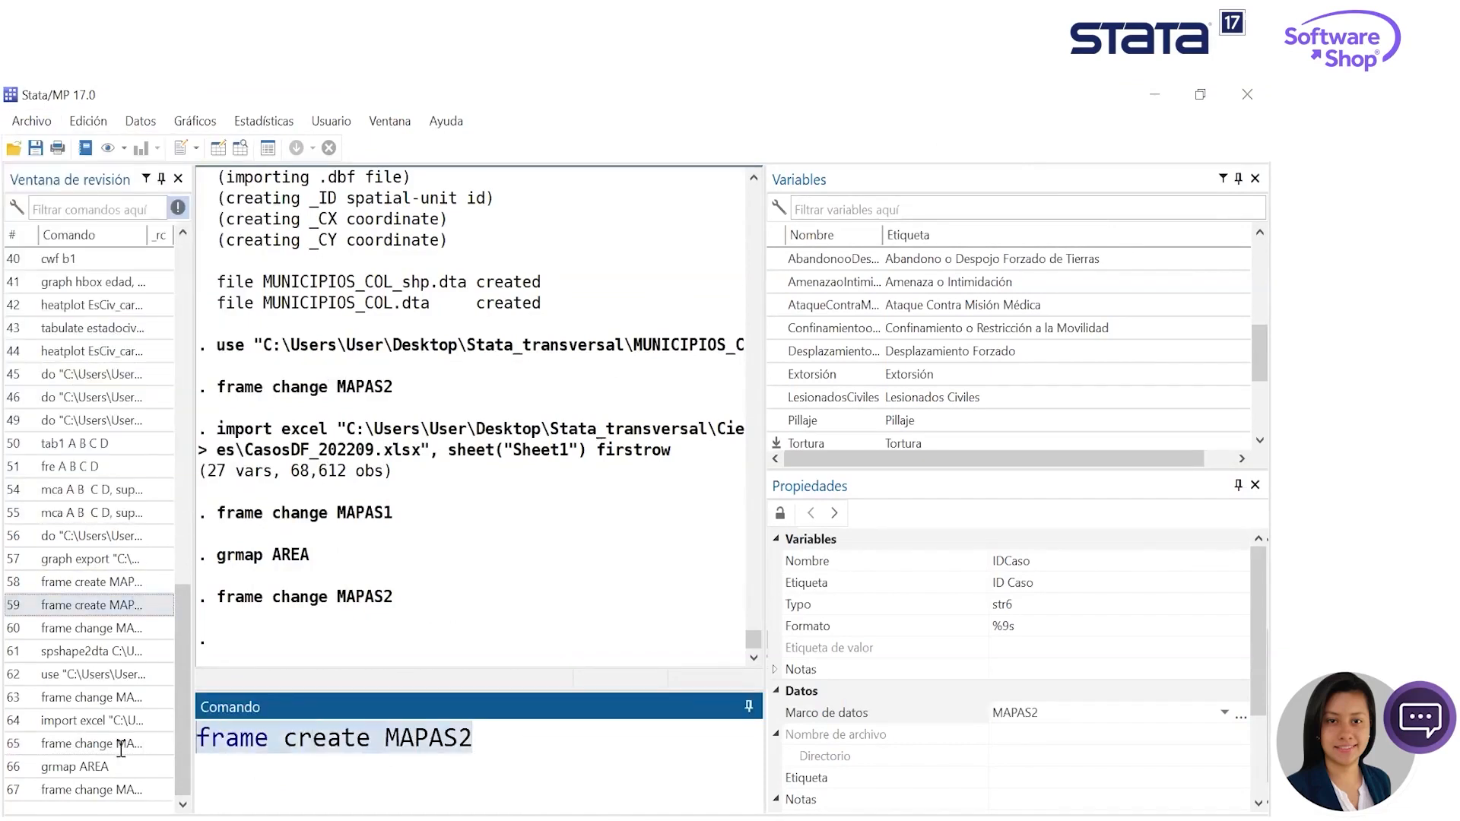
pyautogui.press('Delete')
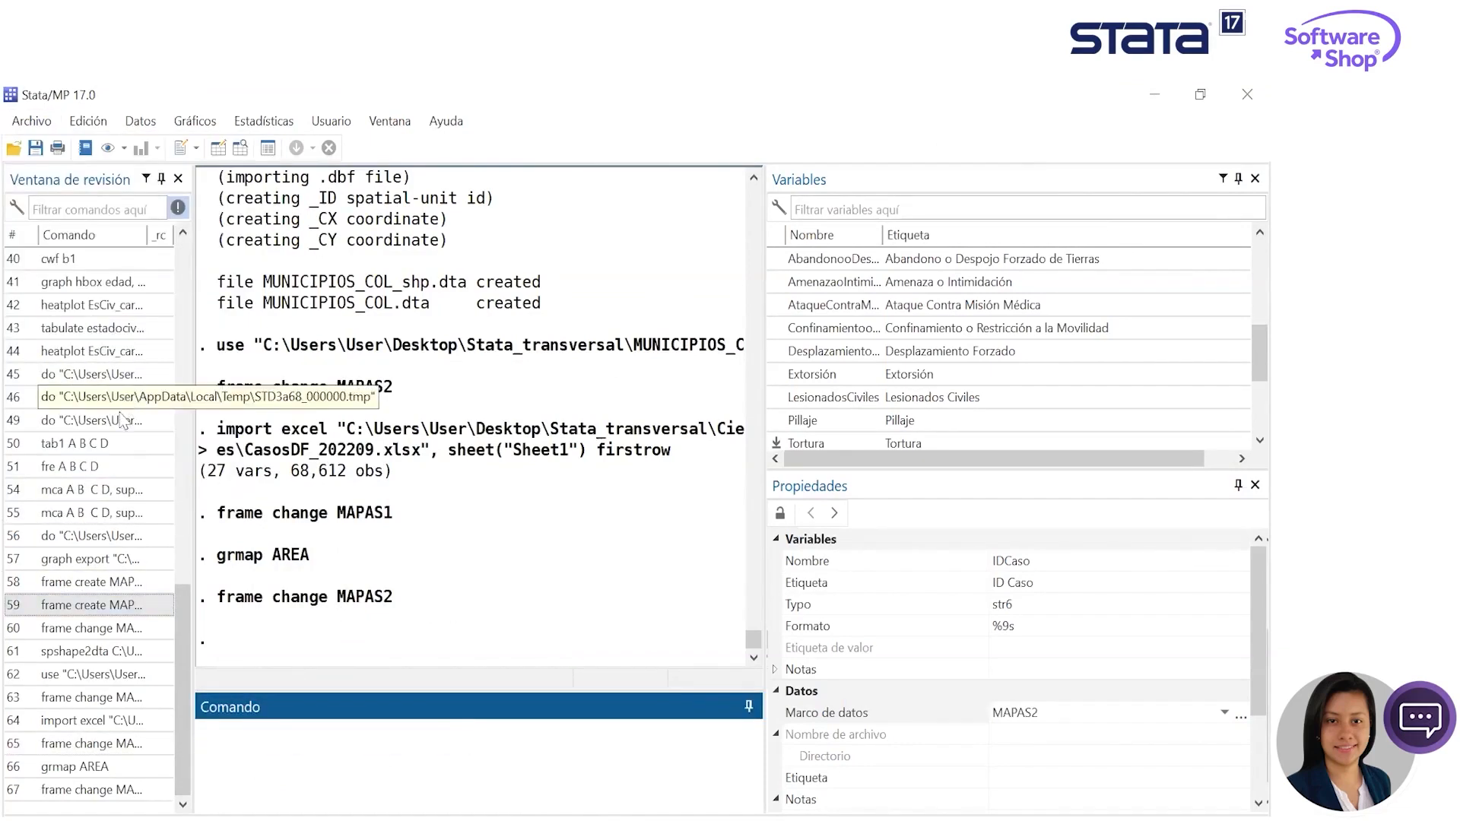
# - Send all commands from the review history to a new do-file and enlarge the Do-file Editor to show them
pyautogui.rightClick(128, 397)
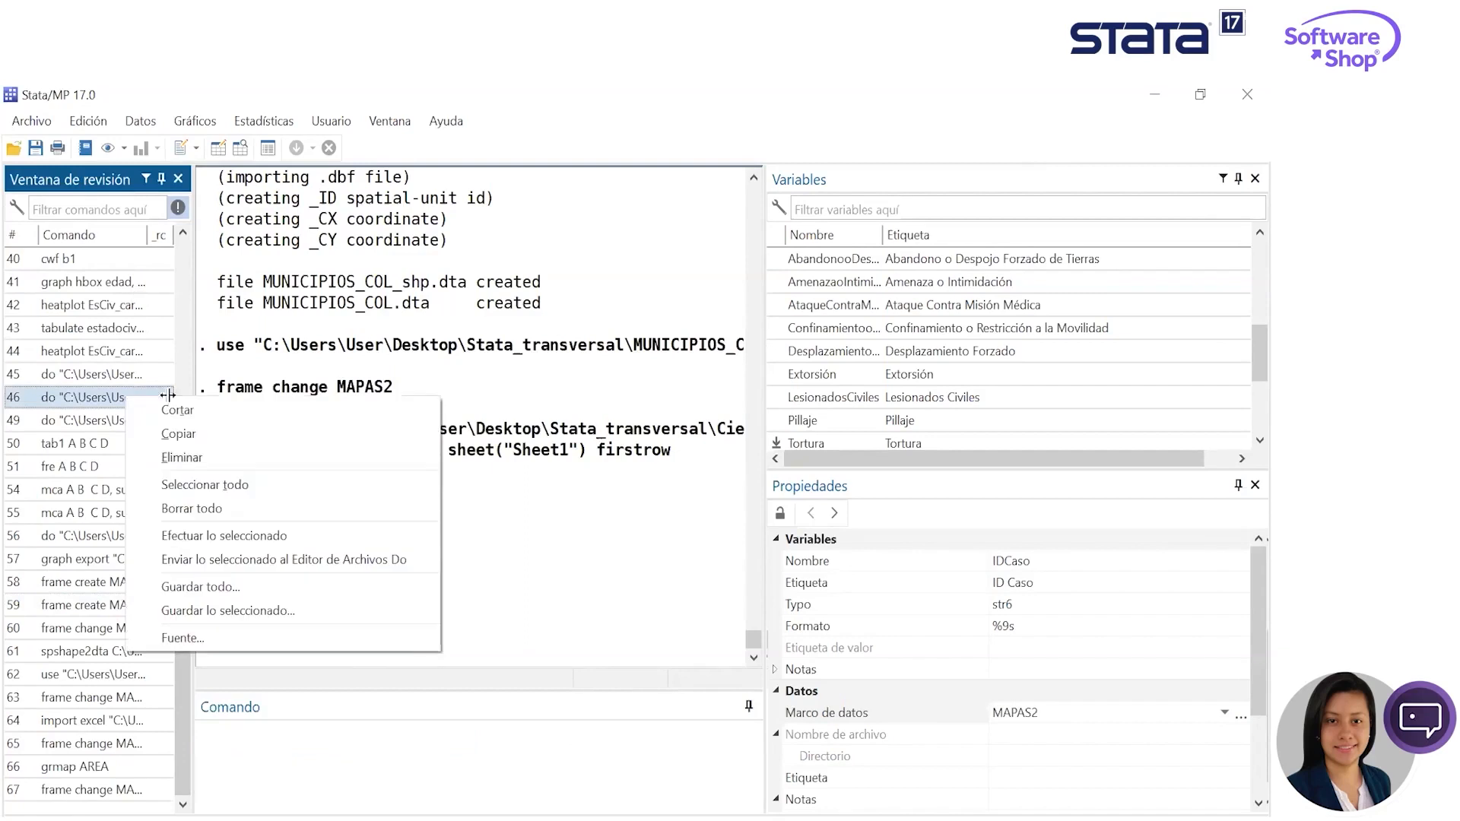
pyautogui.click(213, 485)
pyautogui.rightClick(130, 411)
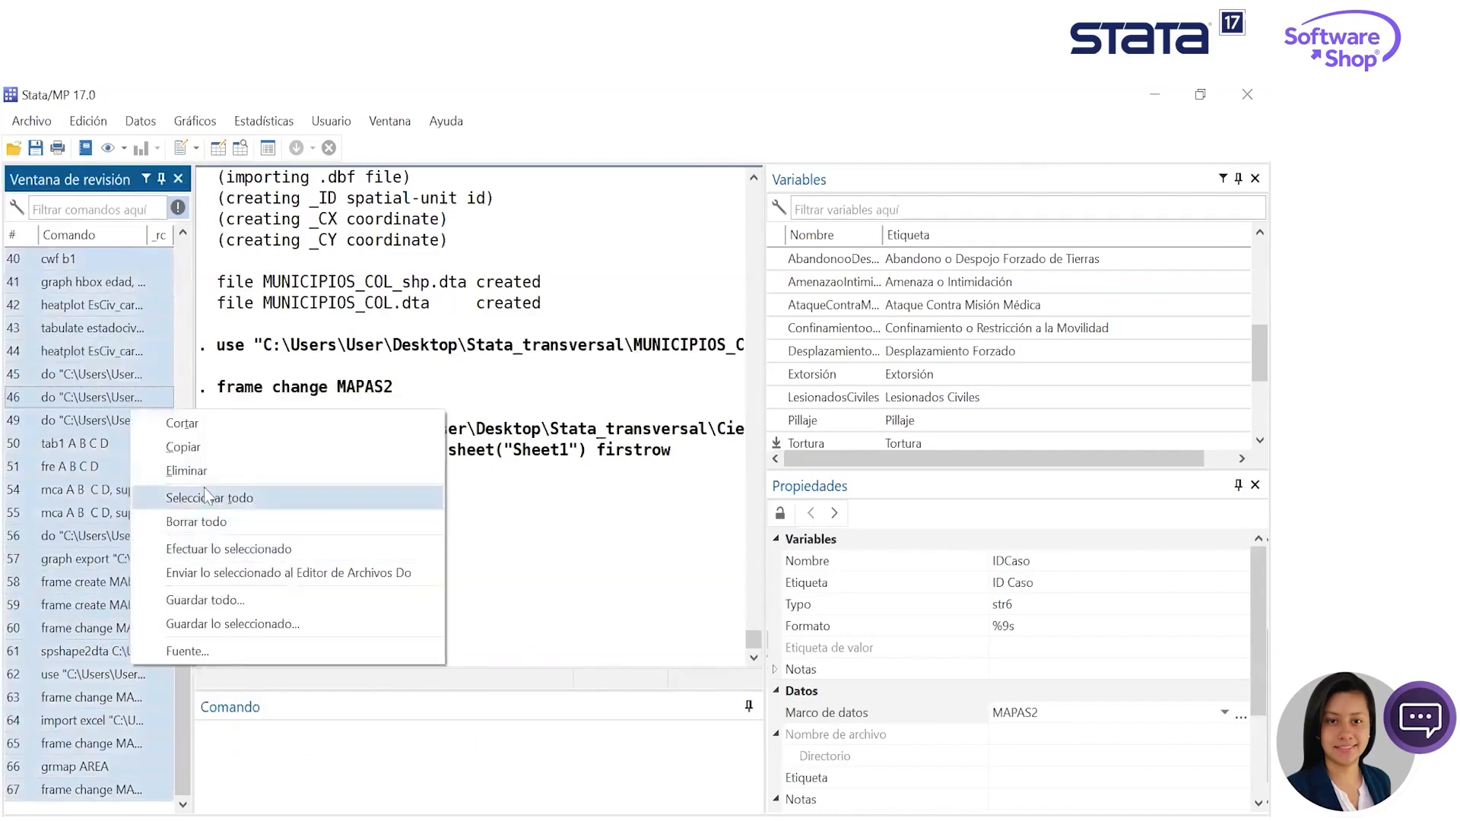
pyautogui.click(238, 574)
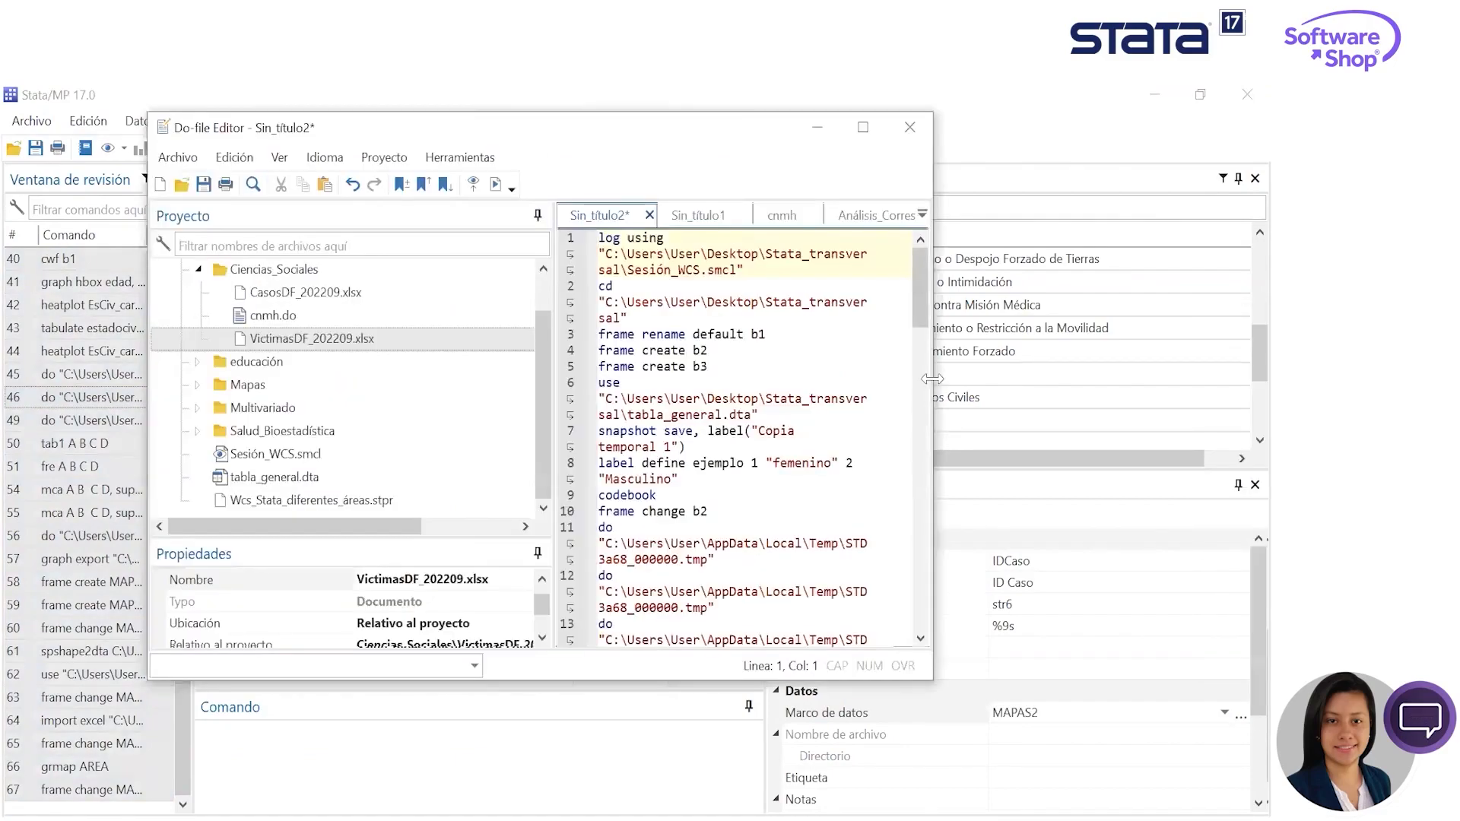
pyautogui.moveTo(932, 377); pyautogui.dragTo(1117, 378)
pyautogui.doubleClick(747, 683)
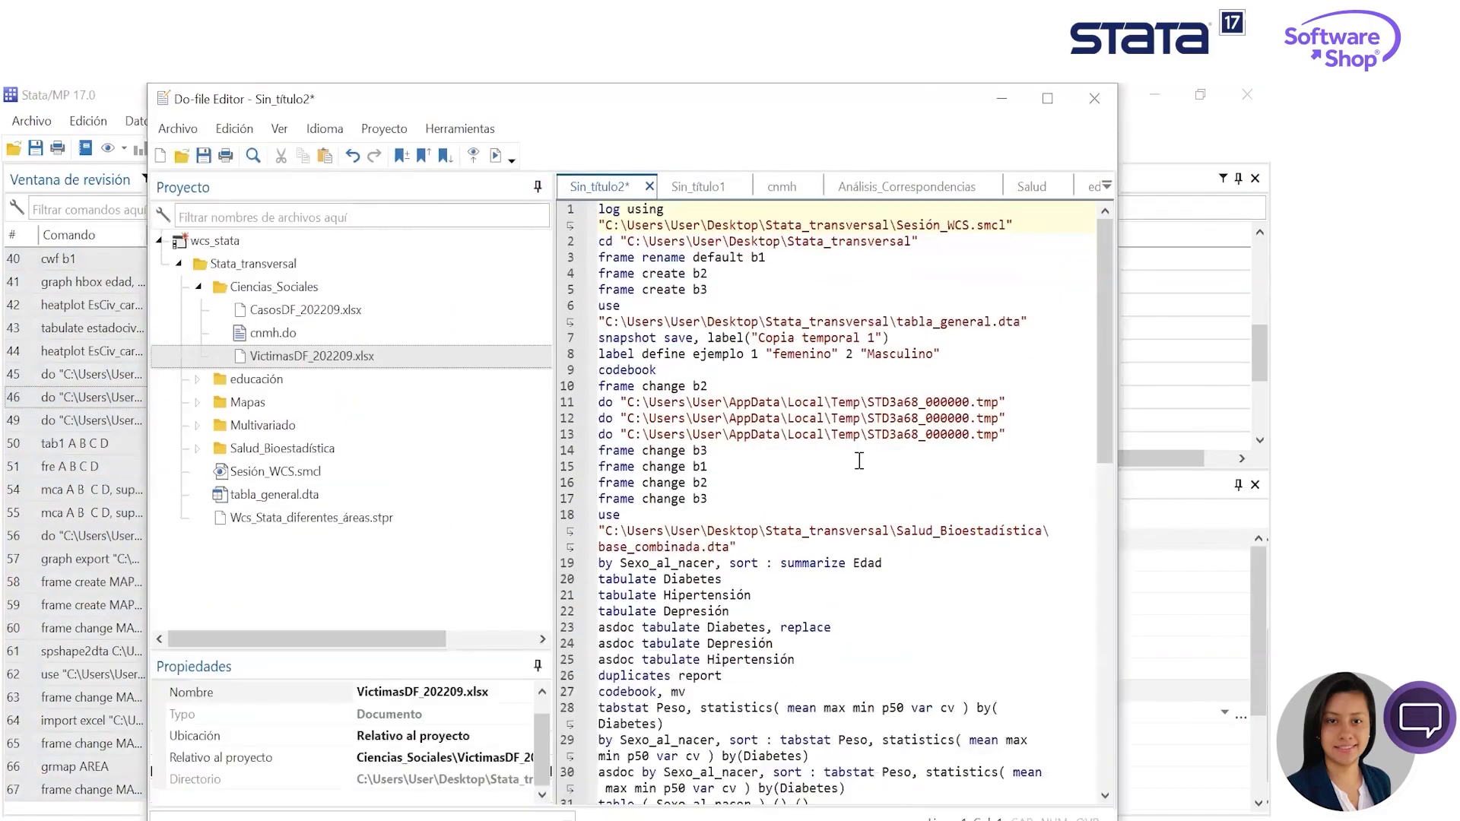
pyautogui.scroll(-15, 853, 482)
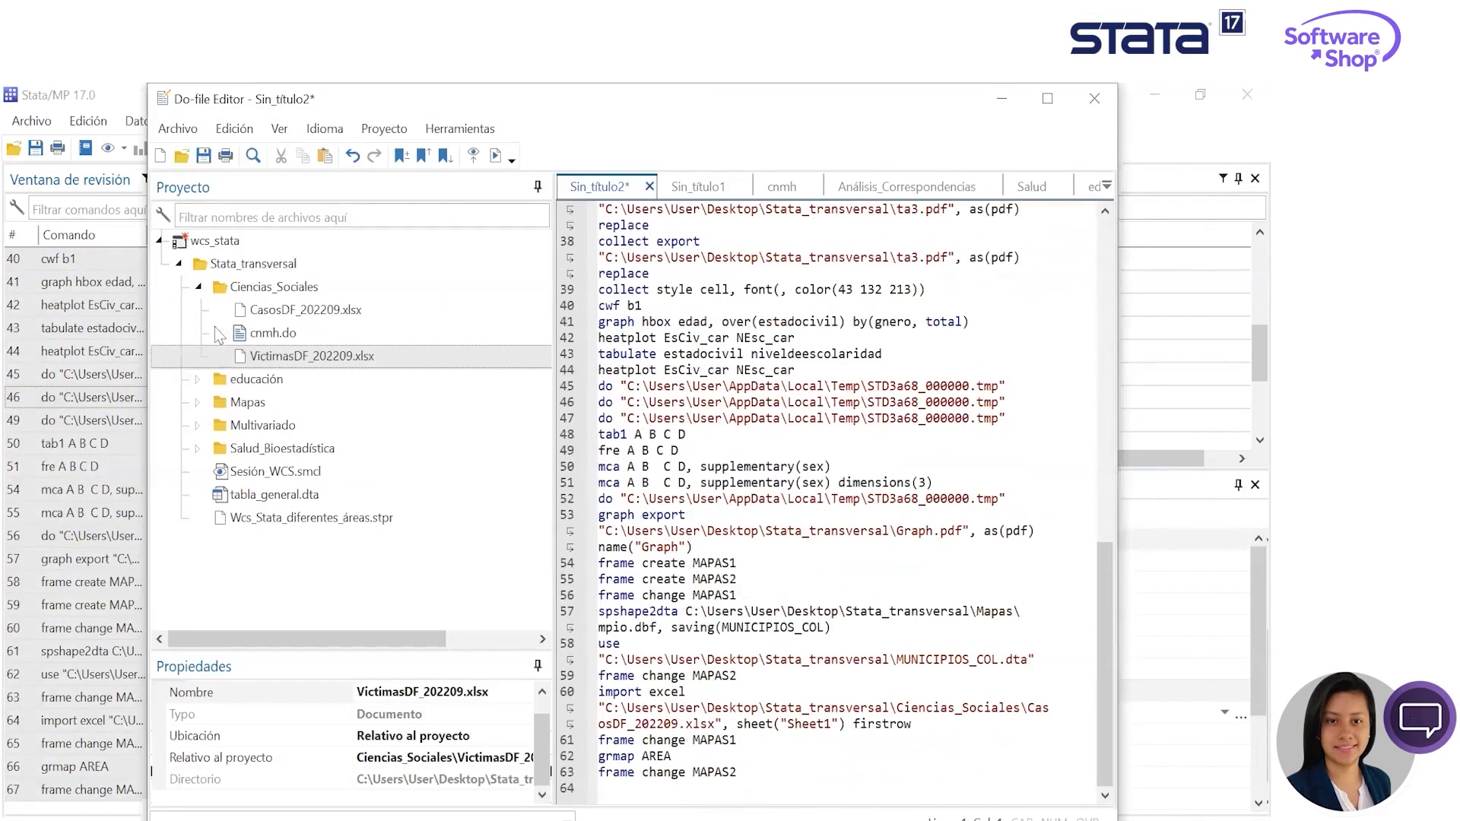
# - Collapse the Ciencias_Sociales group and save the wcs_stata project
pyautogui.click(199, 288)
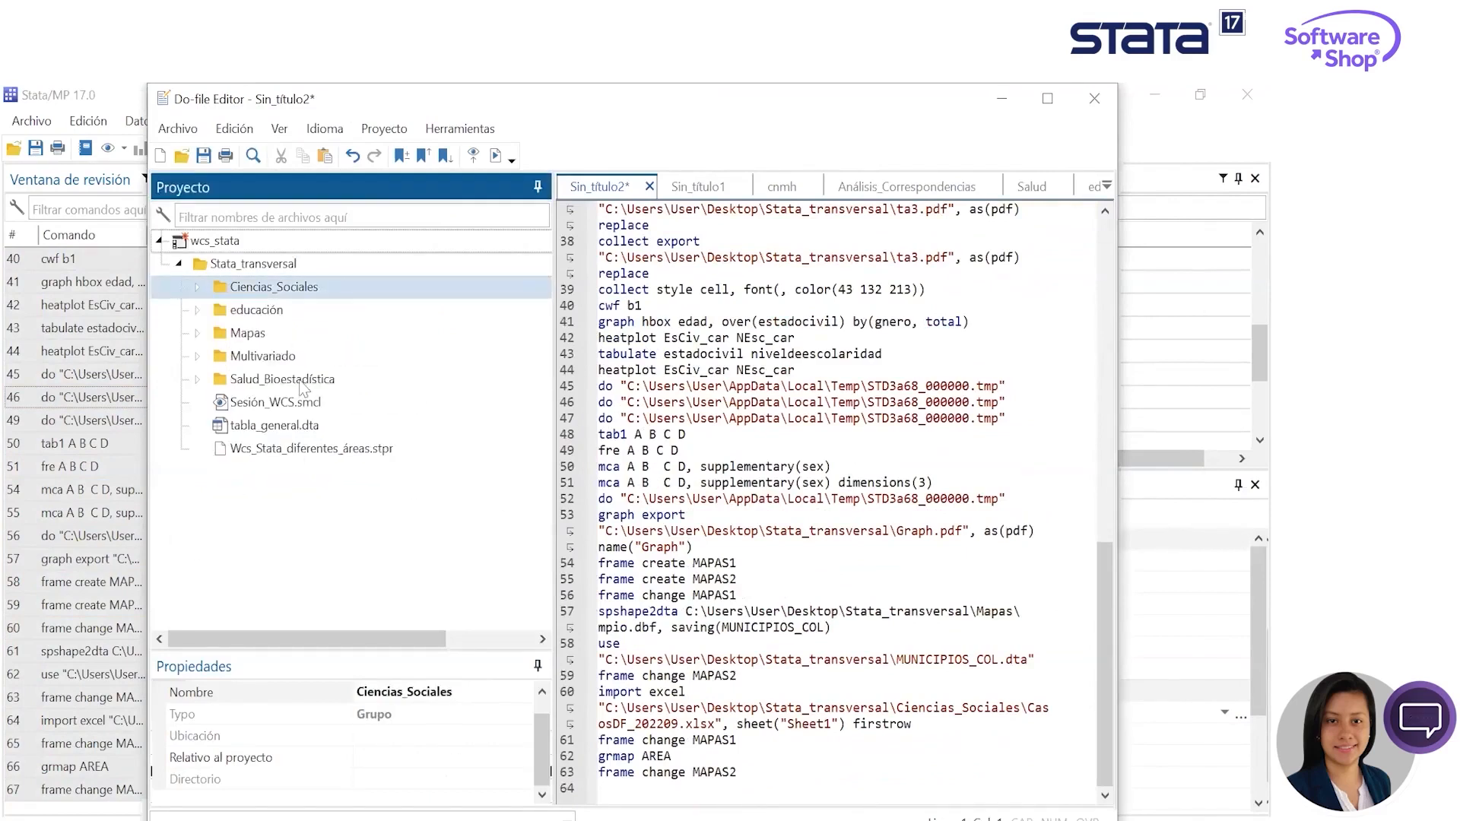
pyautogui.rightClick(189, 240)
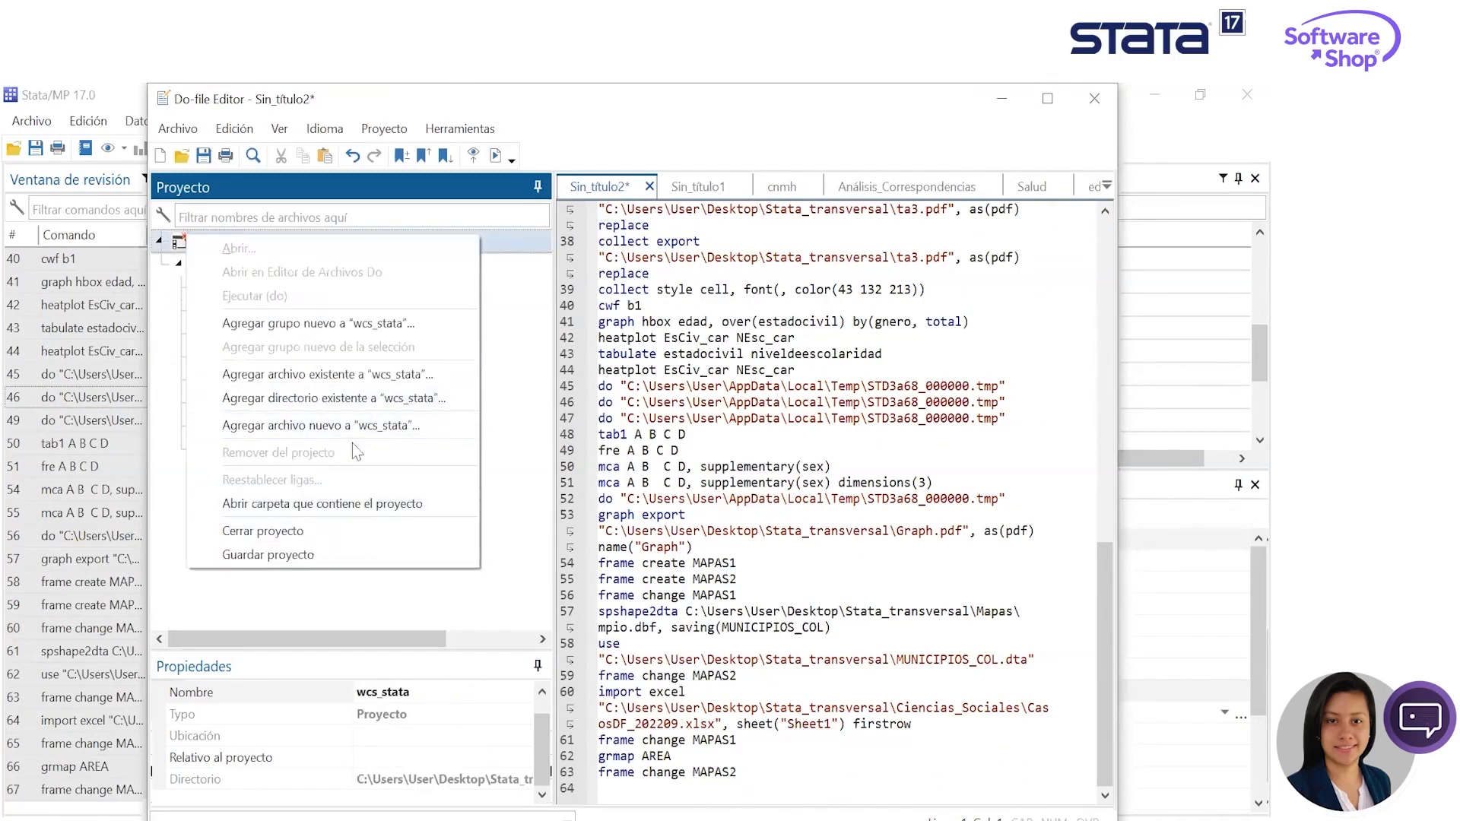
pyautogui.click(339, 554)
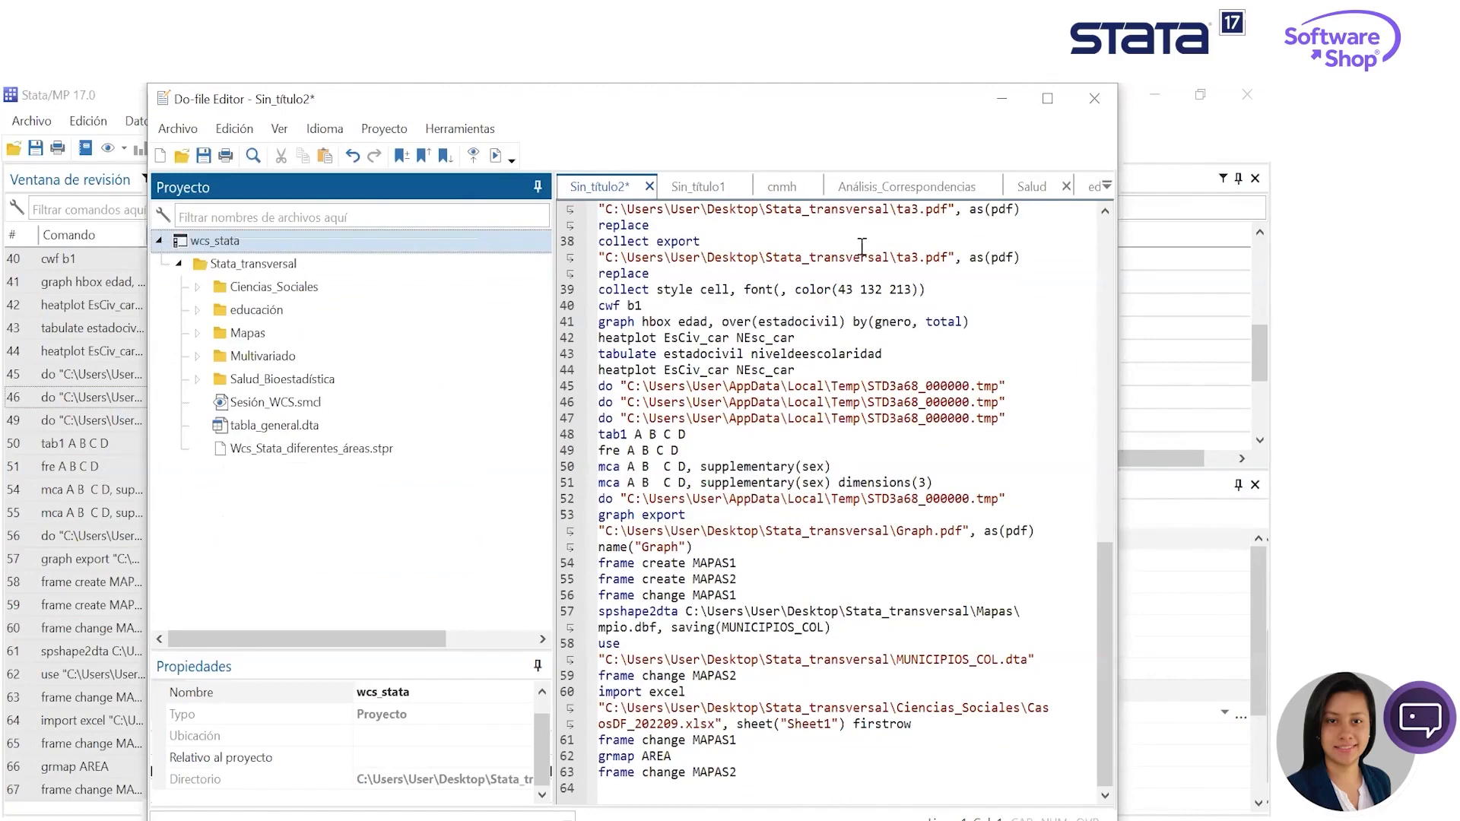
# - Add the comment line //WCS at the very start of the untitled do-file
pyautogui.click(622, 192)
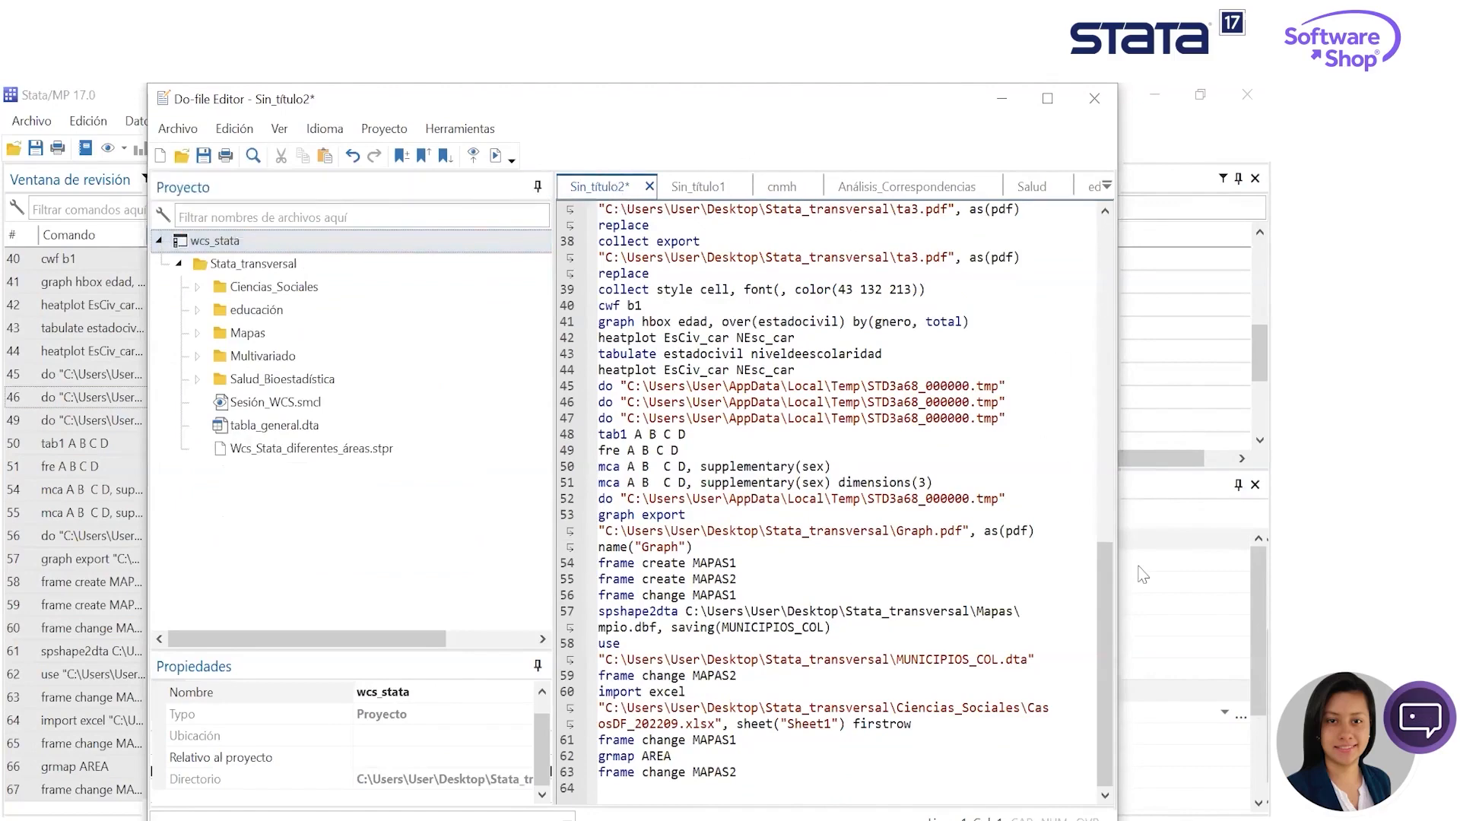
pyautogui.moveTo(1111, 598); pyautogui.dragTo(1107, 274)
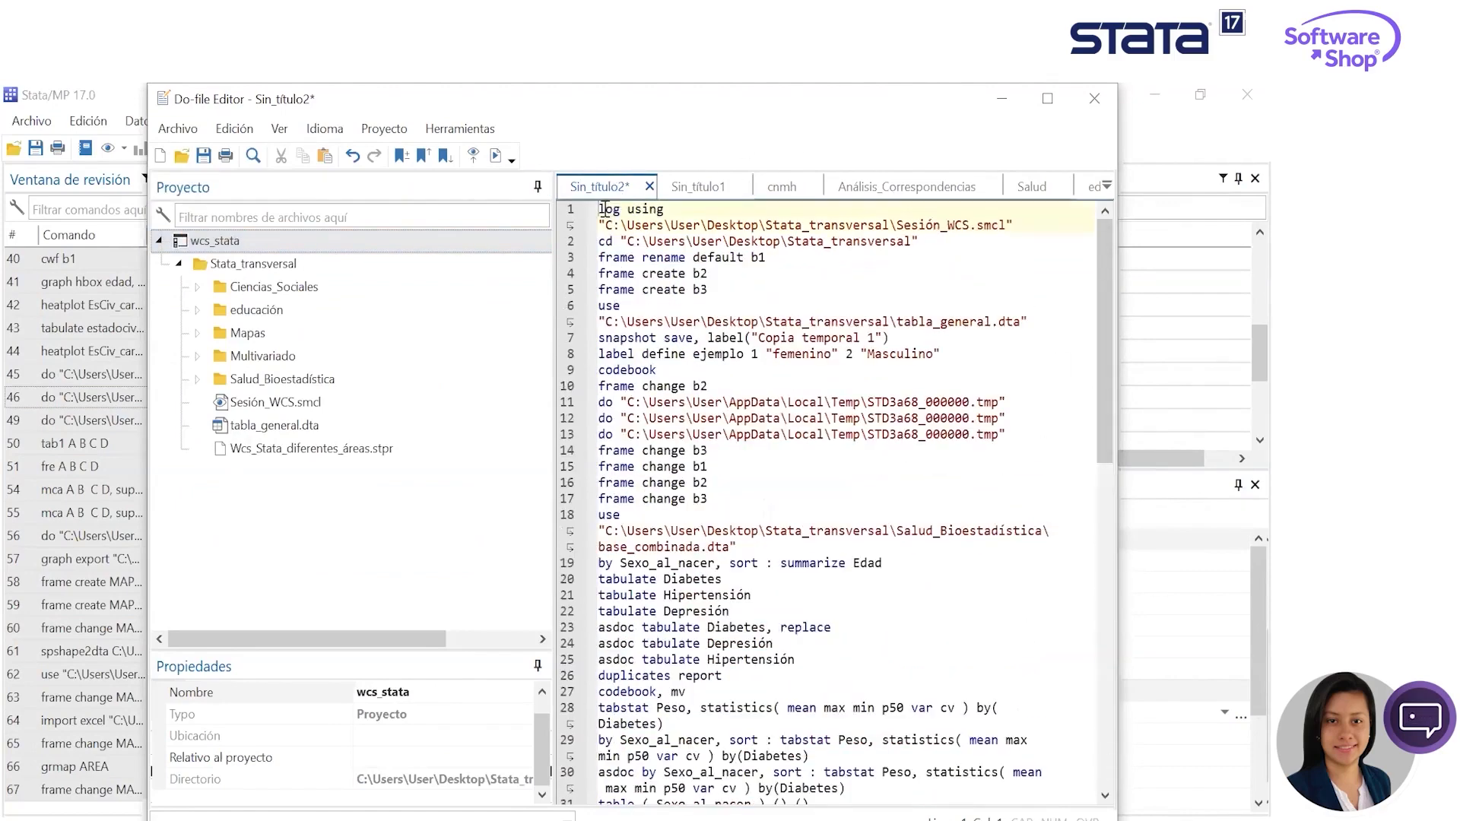
pyautogui.write('//')
pyautogui.press('Return')
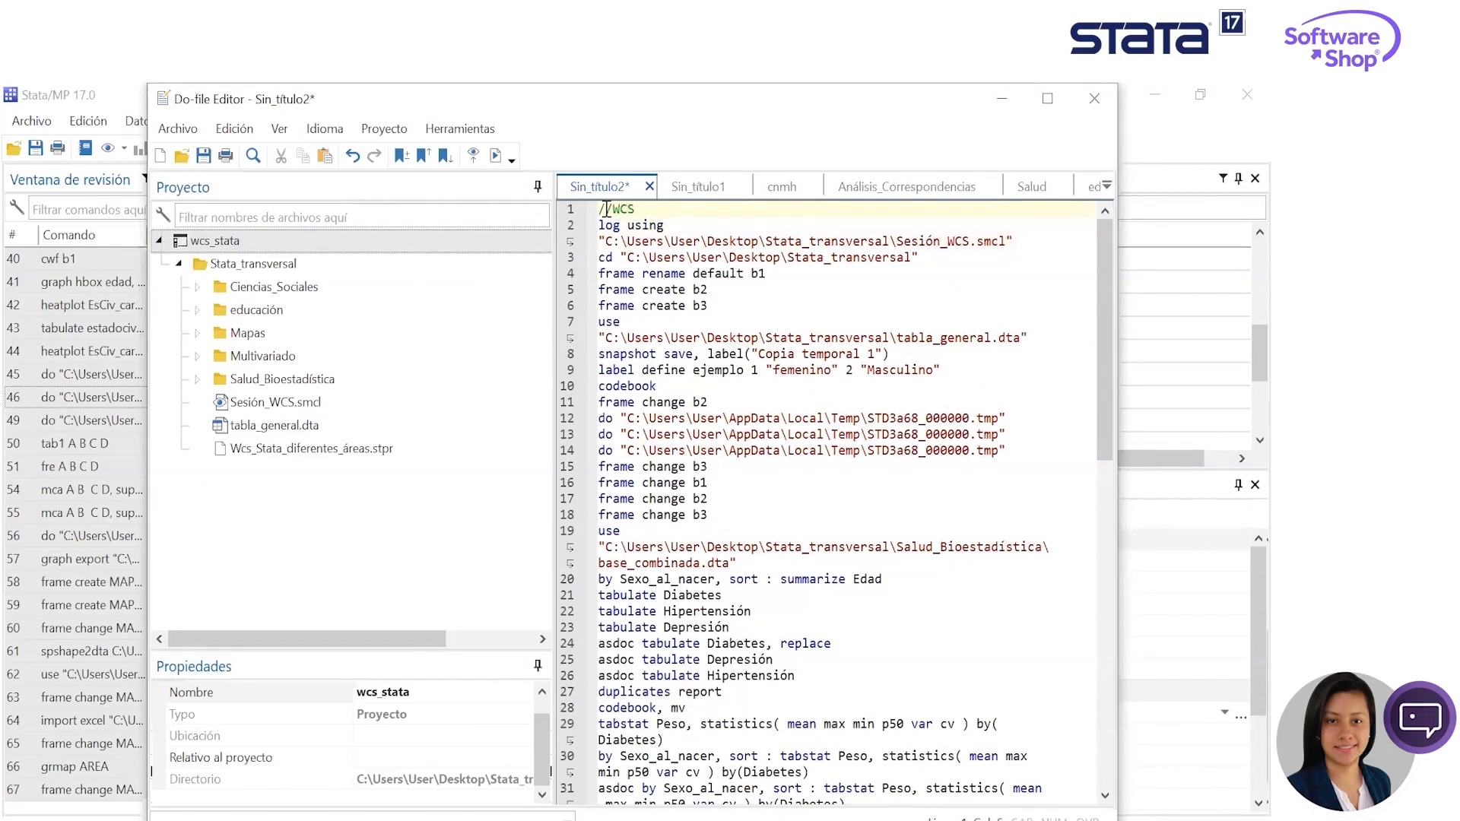
# - Insert a bookmark above the frame rename default b1 line, title it "Creación de frames #1", and minimize the Do-file Editor
pyautogui.moveTo(675, 300); pyautogui.dragTo(601, 275)
pyautogui.click(601, 275)
pyautogui.click(401, 155)
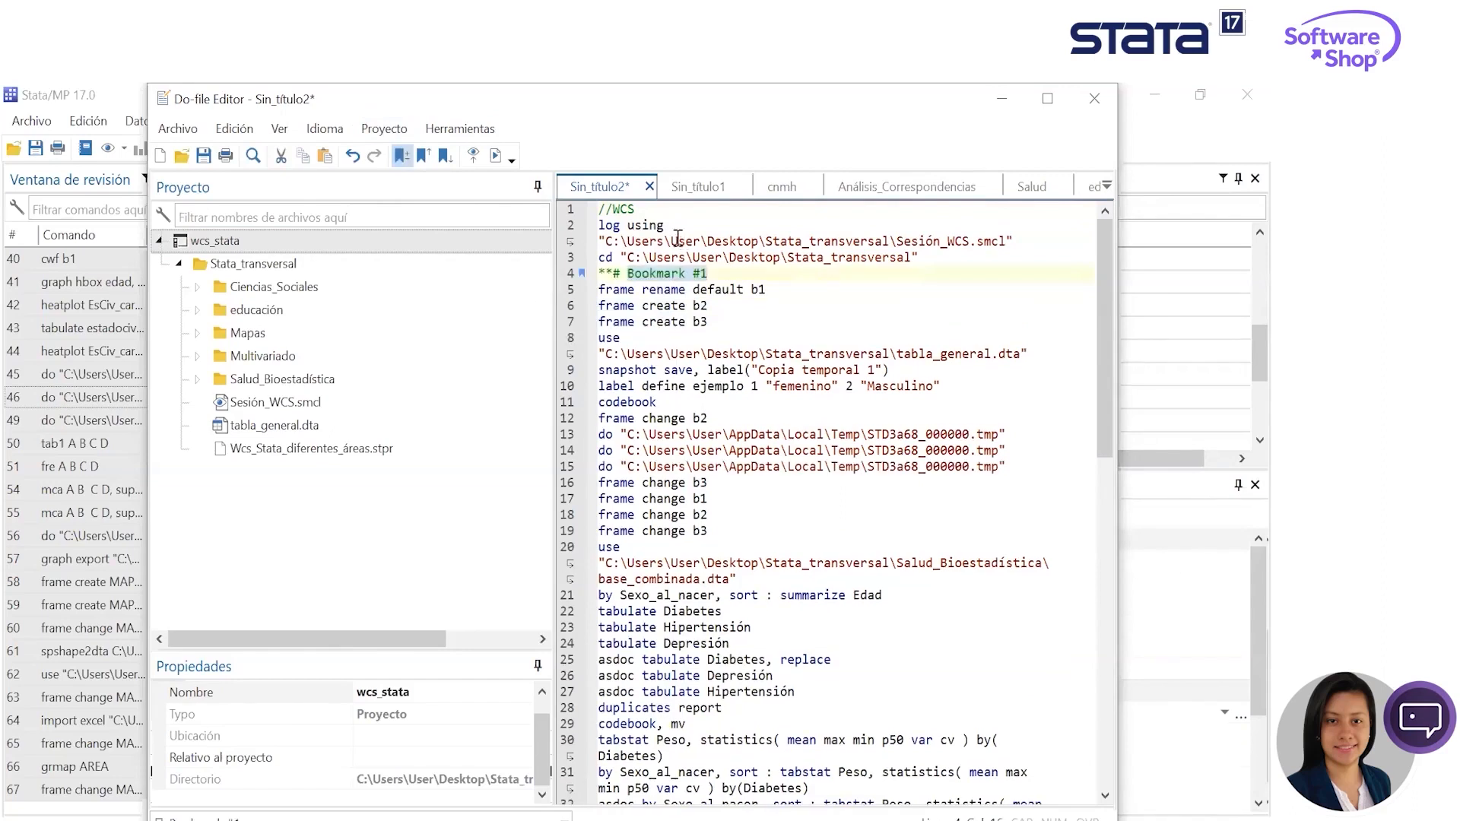
pyautogui.moveTo(690, 274); pyautogui.dragTo(616, 280)
pyautogui.write('Creación ')
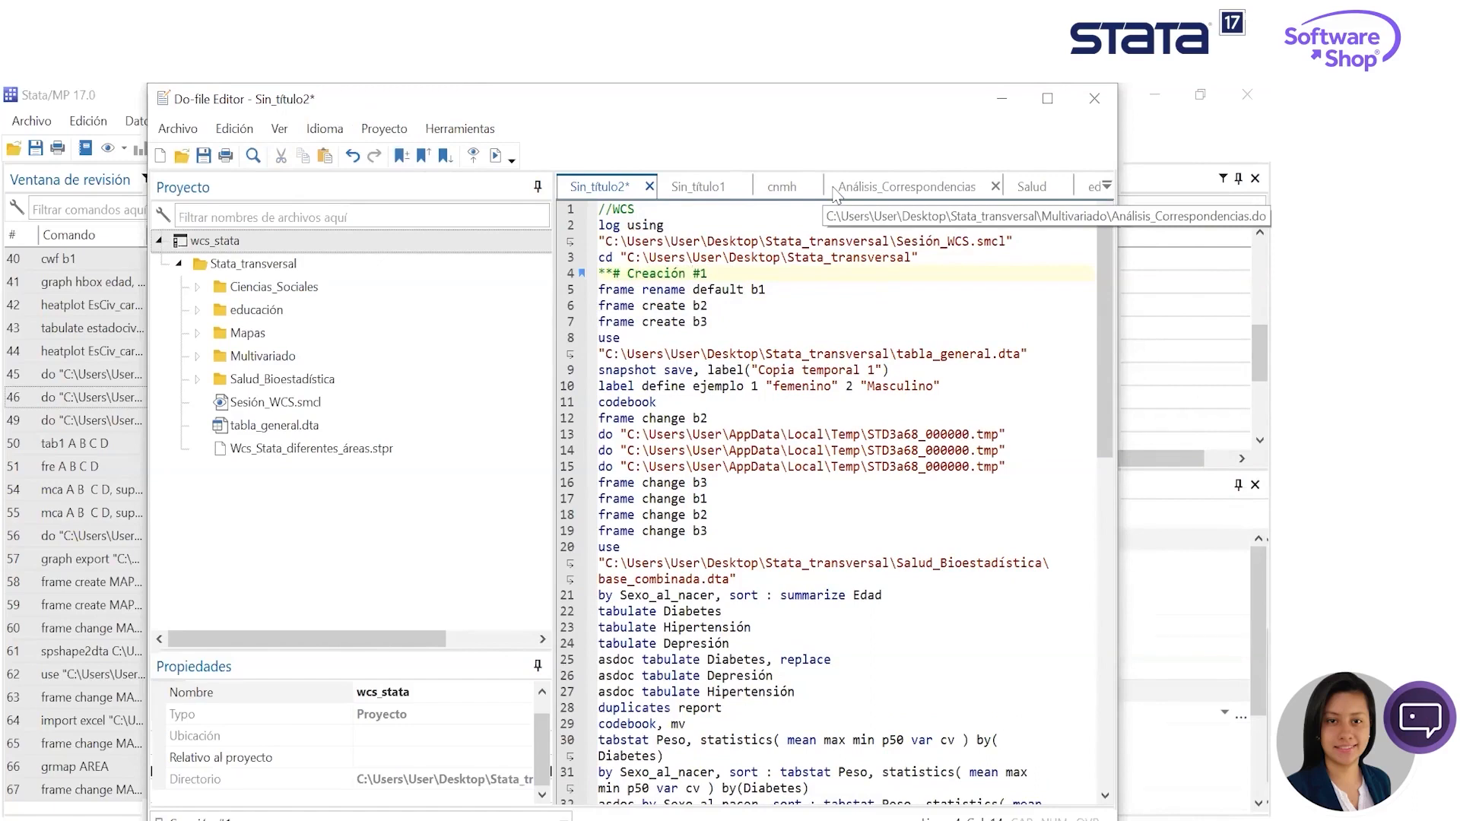
pyautogui.write('de frames')
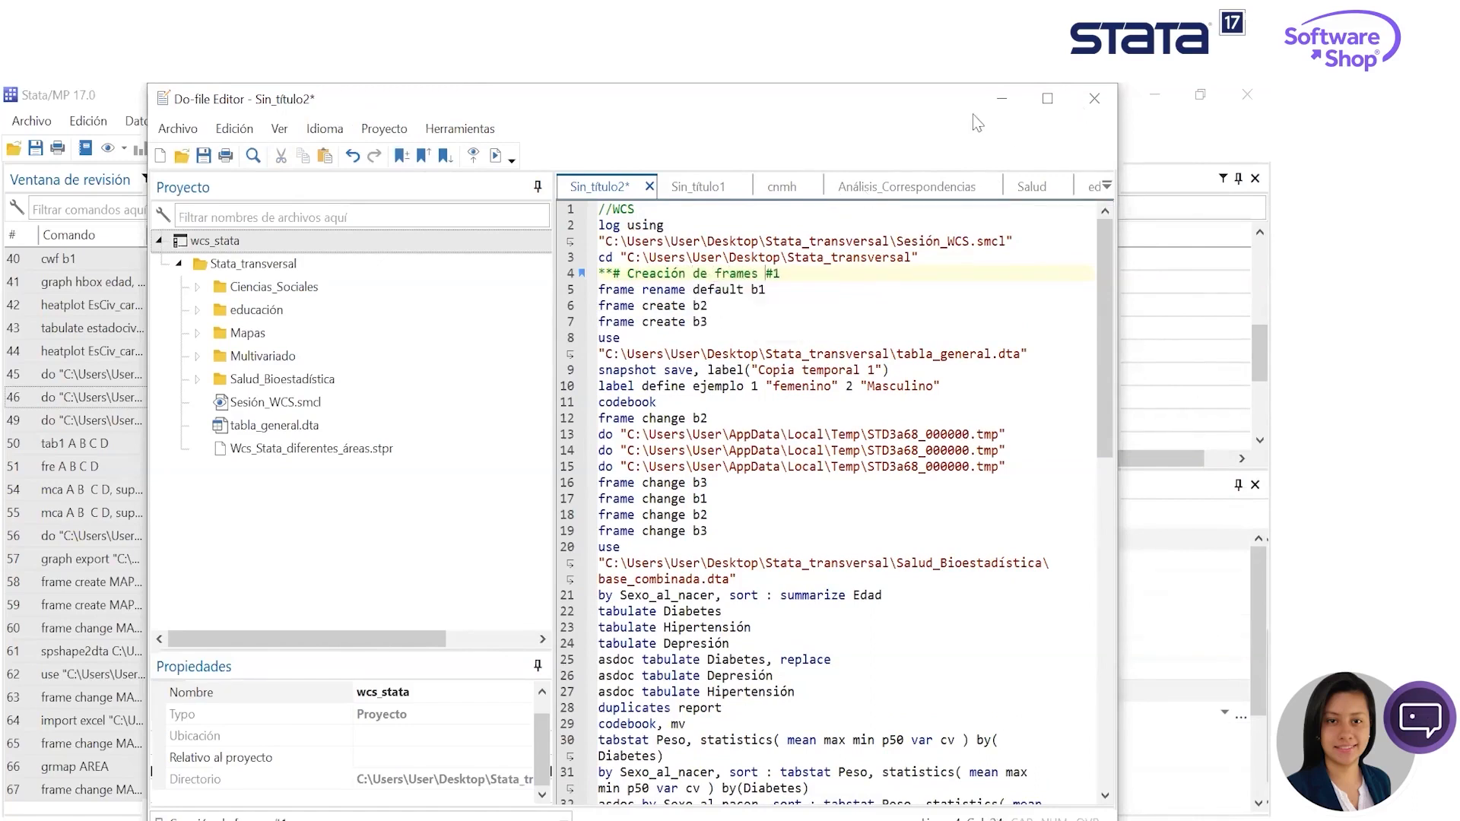
pyautogui.click(1001, 99)
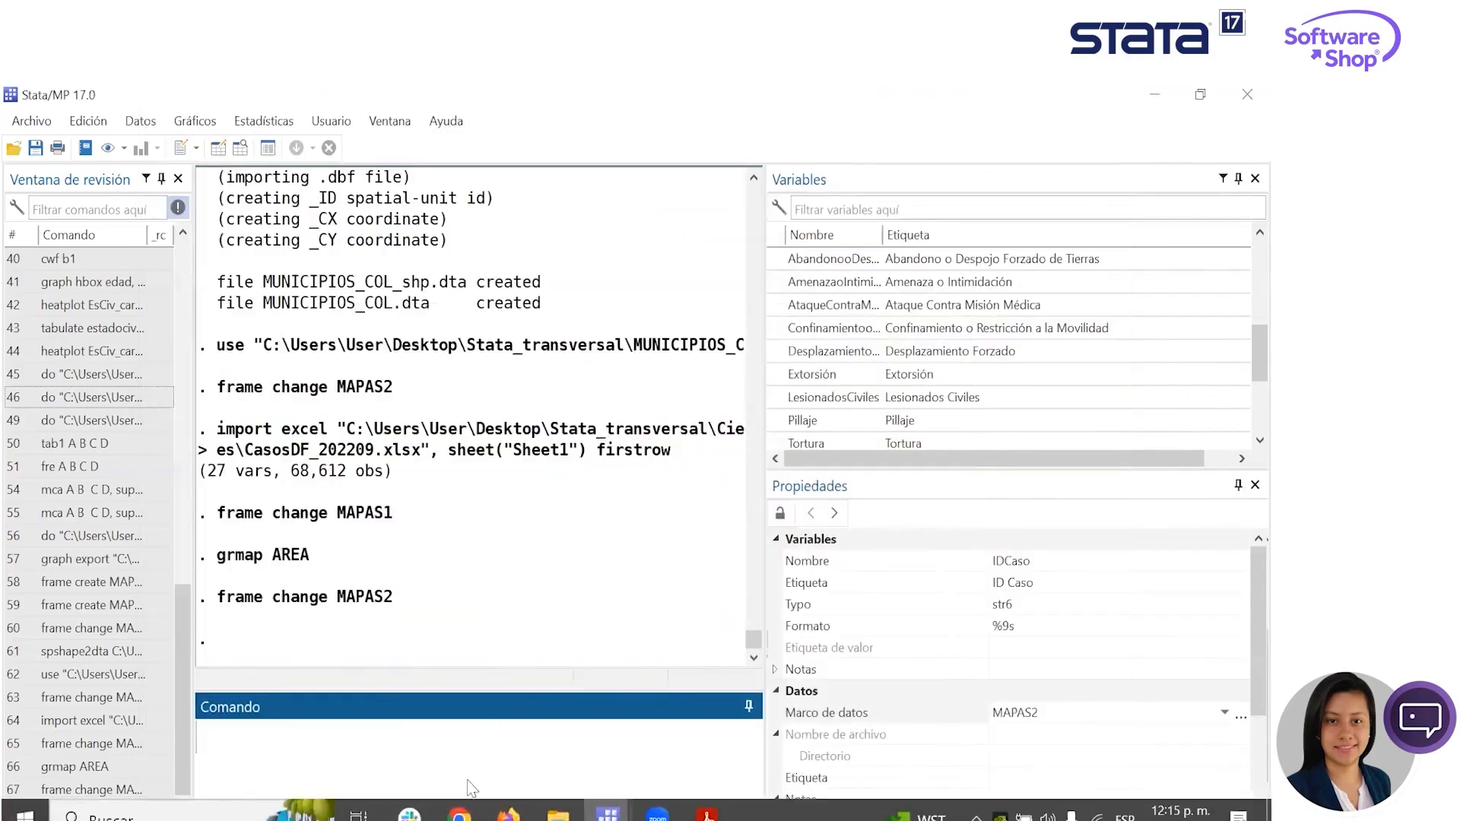
# - Switch to Chrome, open Canva in a new tab, and look through its home page down to the recent designs
pyautogui.moveTo(459, 811)
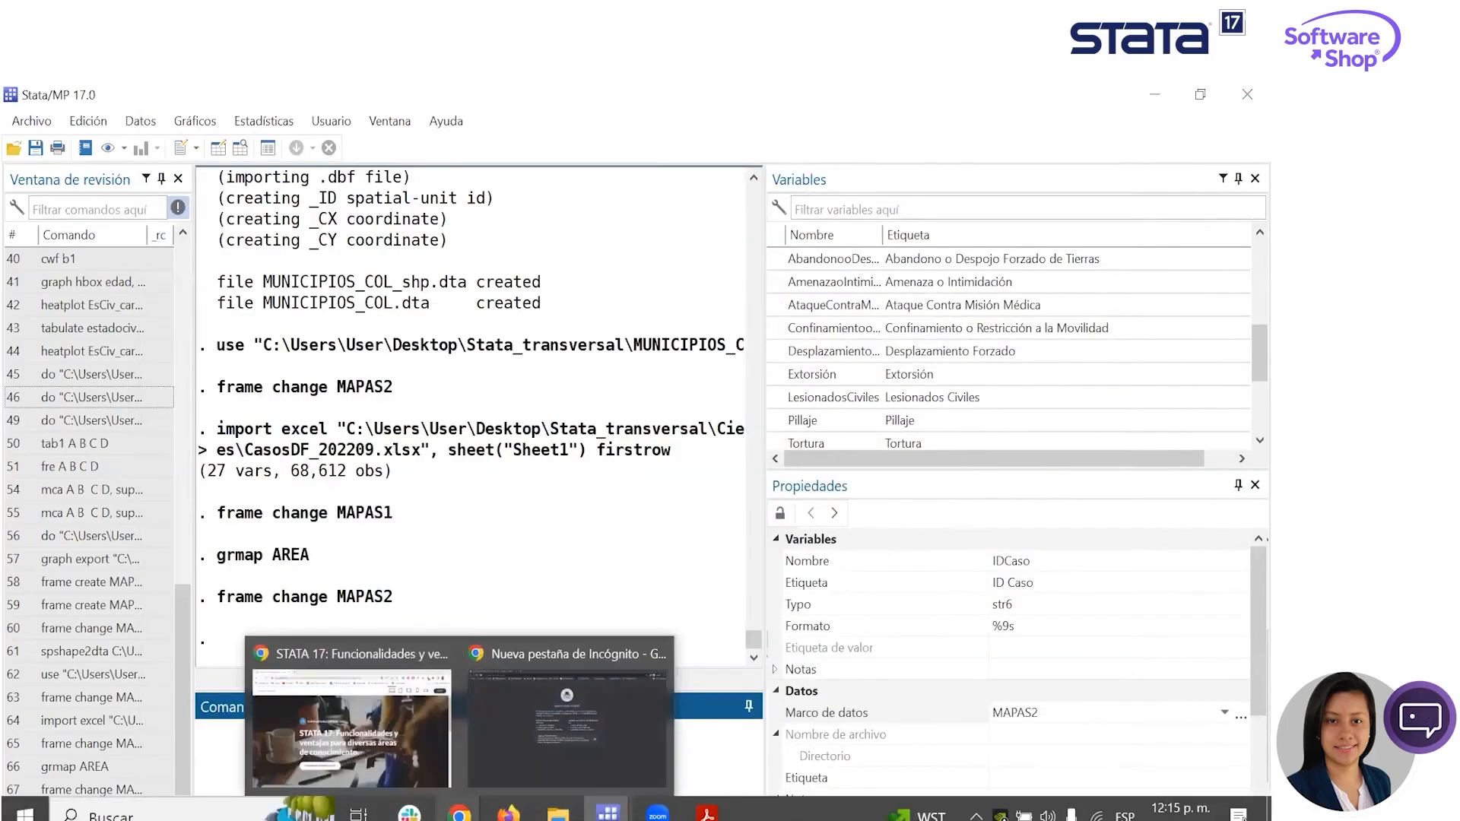
pyautogui.click(409, 722)
pyautogui.hotkey('ctrl', 't')
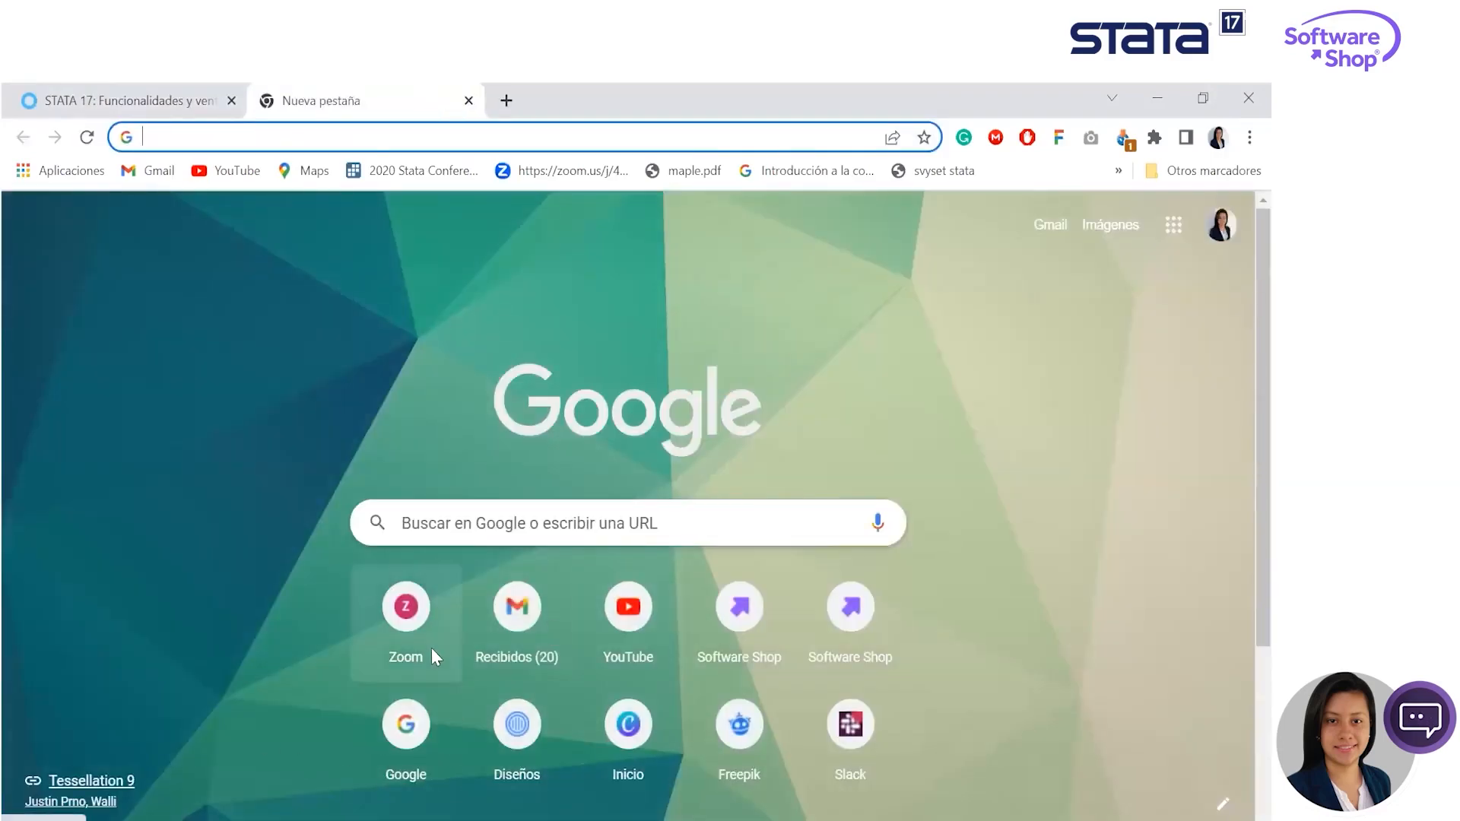
pyautogui.click(628, 723)
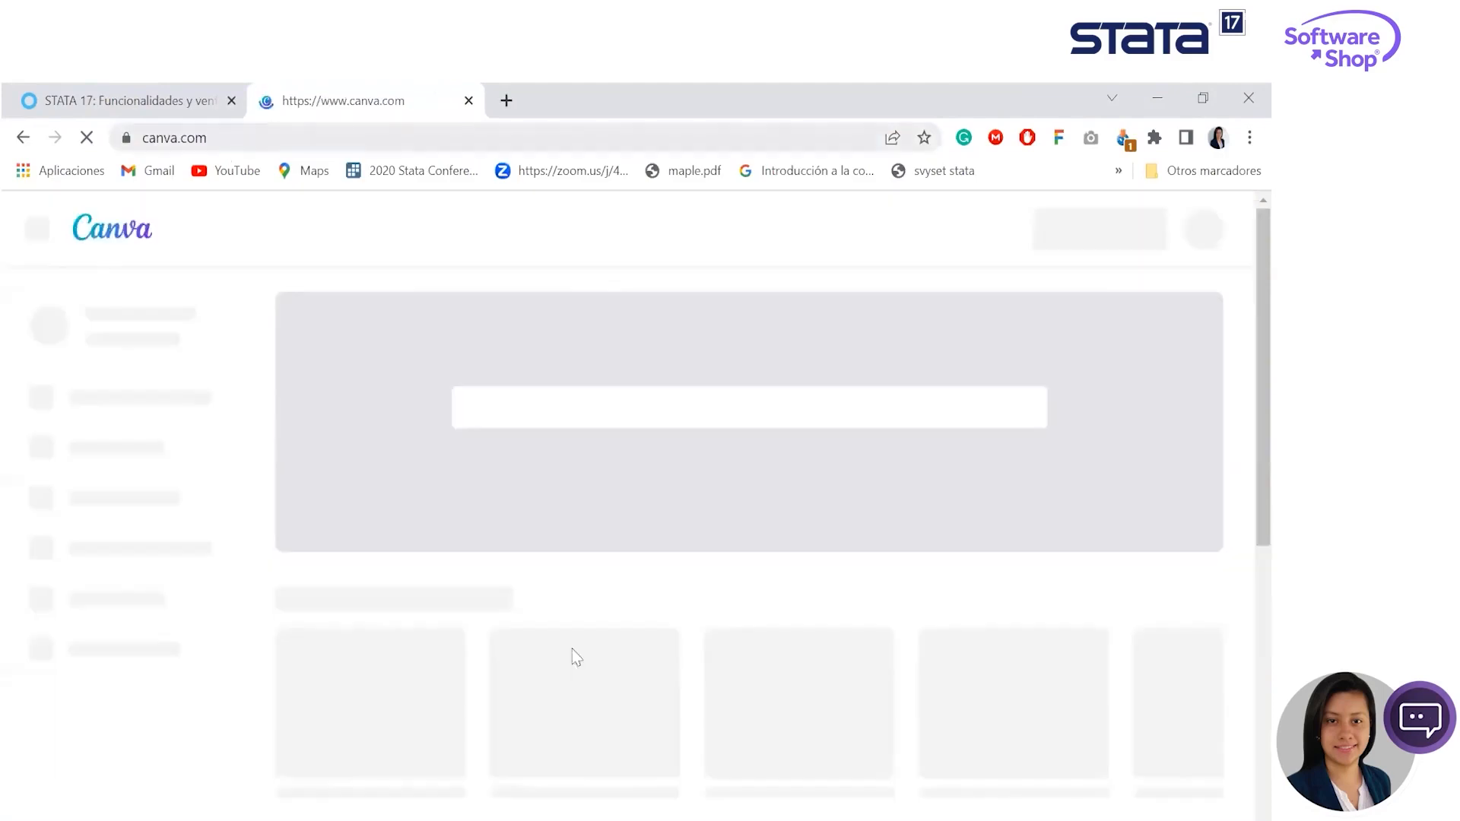
pyautogui.scroll(-1, 1019, 549)
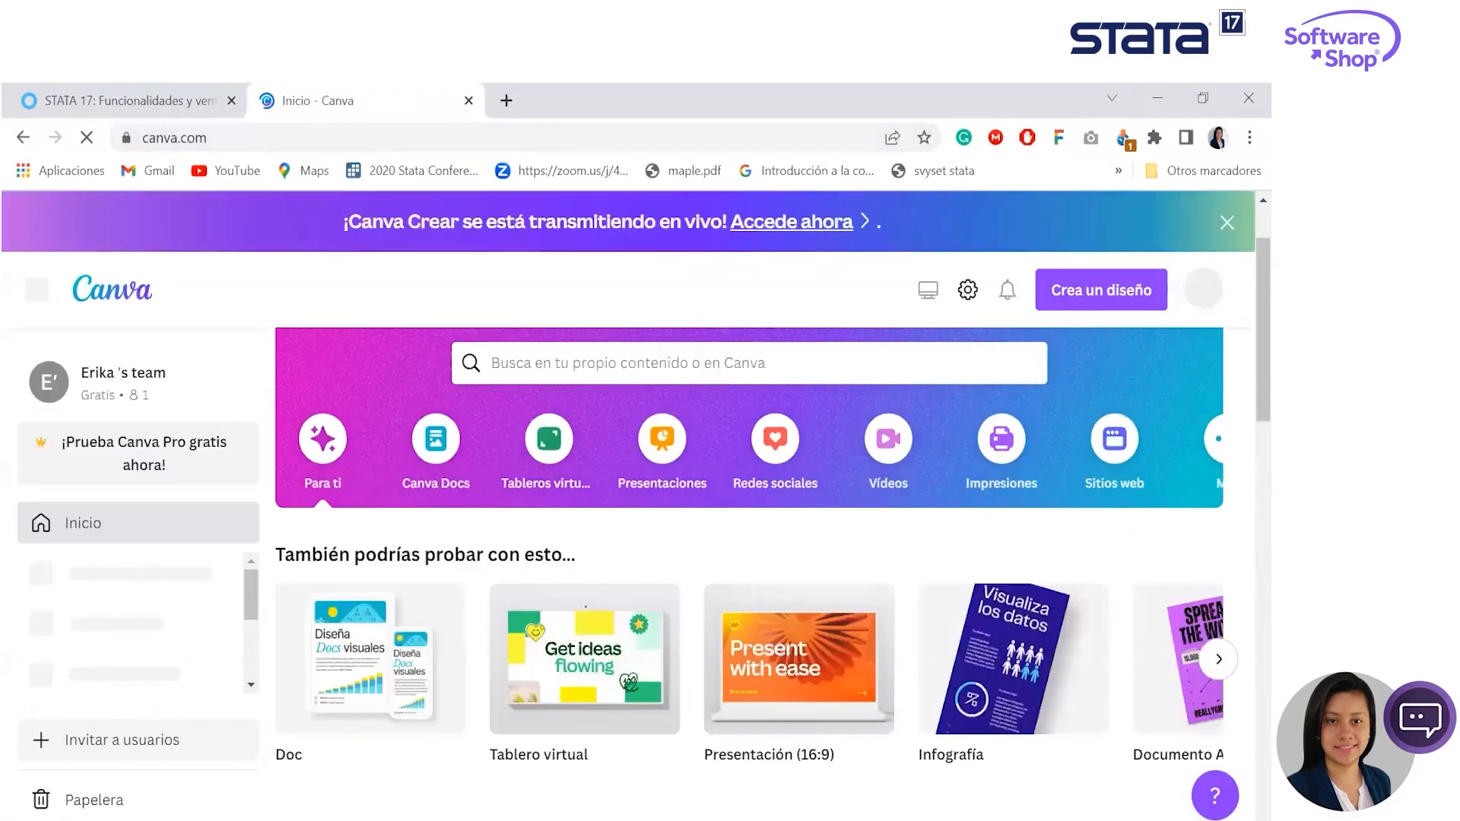
pyautogui.scroll(-5, 426, 722)
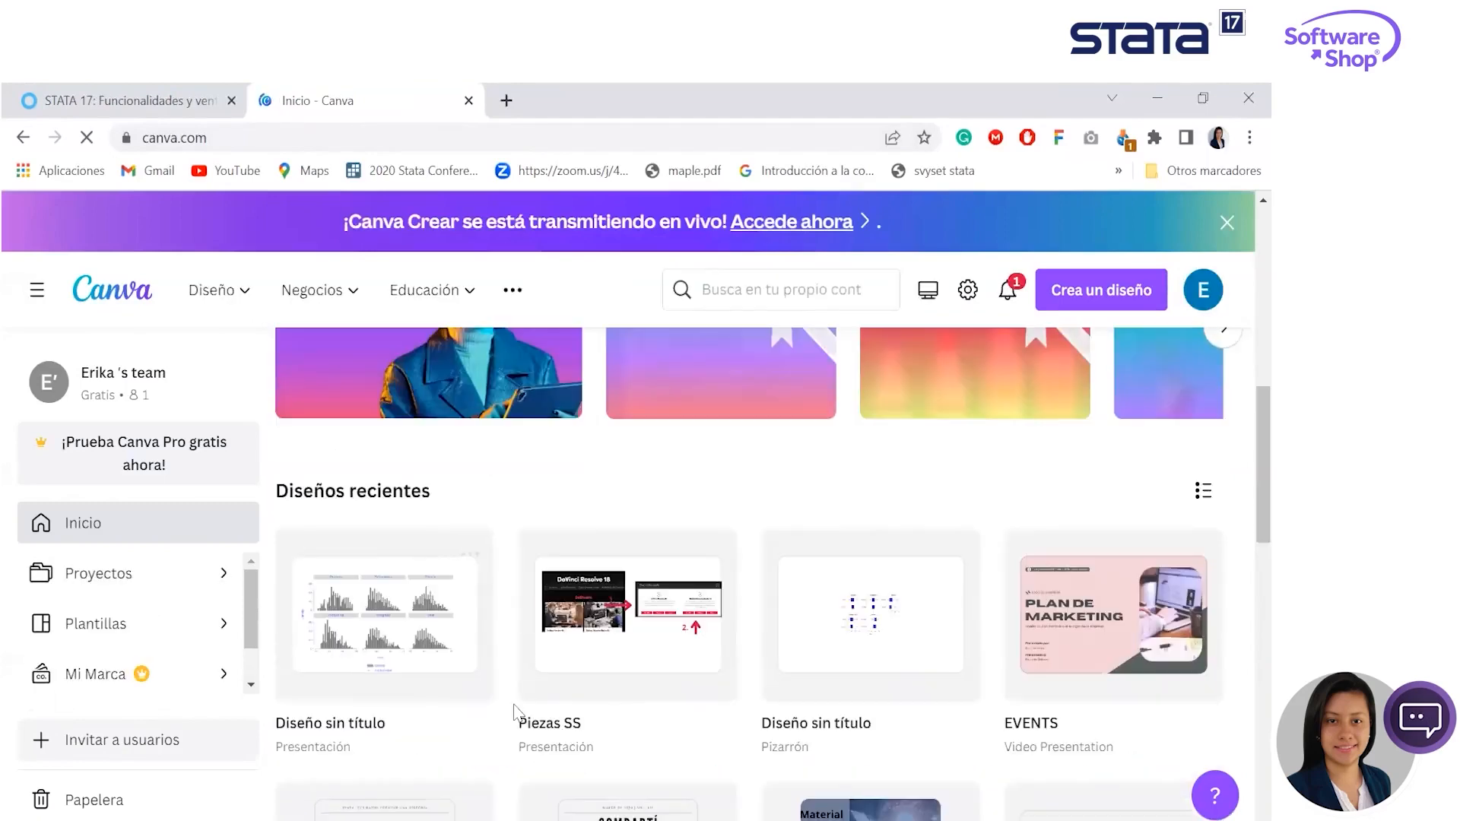
# - Create a new blank Canva design of the Presentación (16:9) type
pyautogui.click(1110, 290)
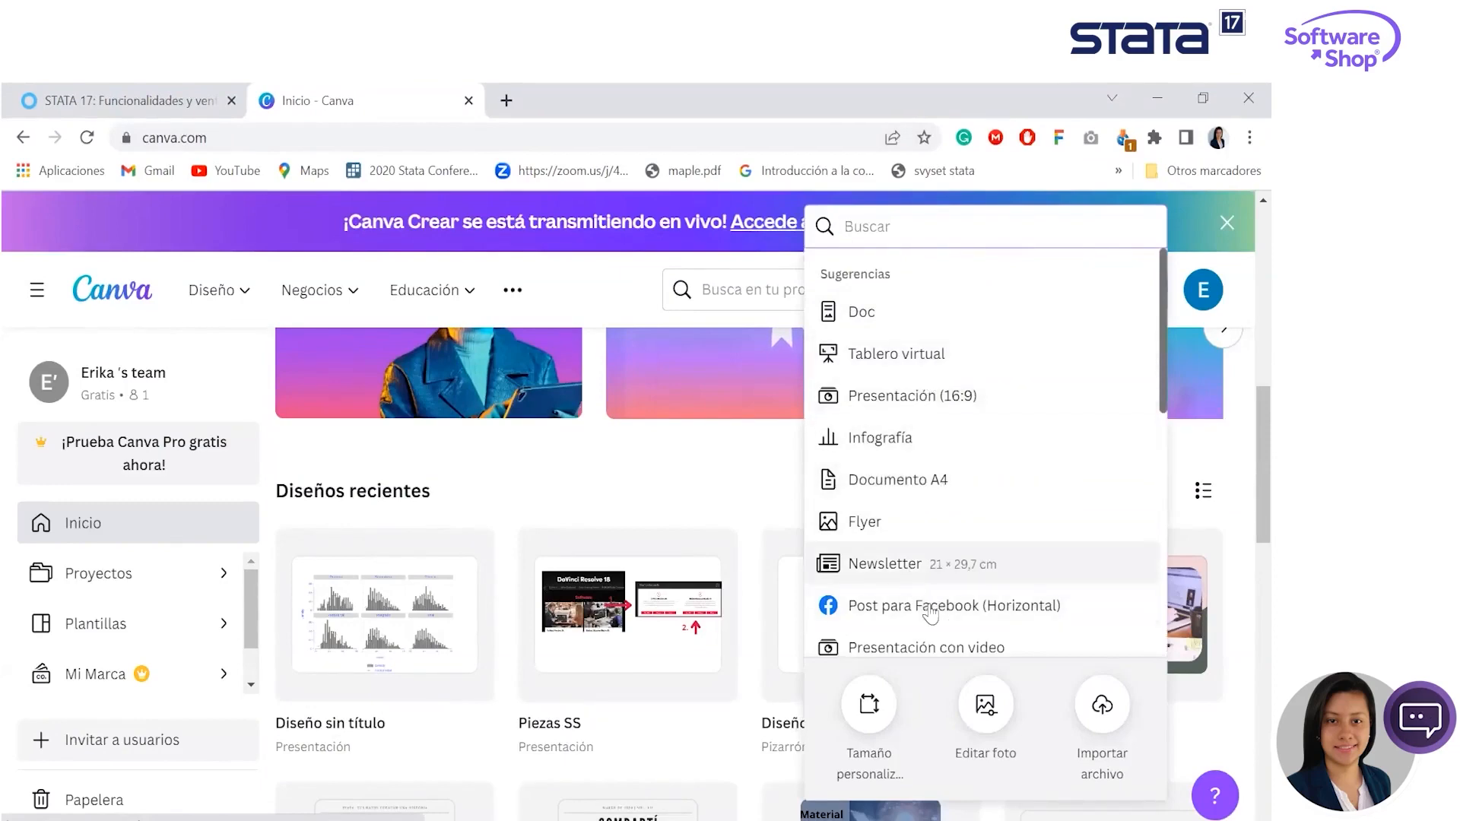
pyautogui.scroll(-3, 977, 342)
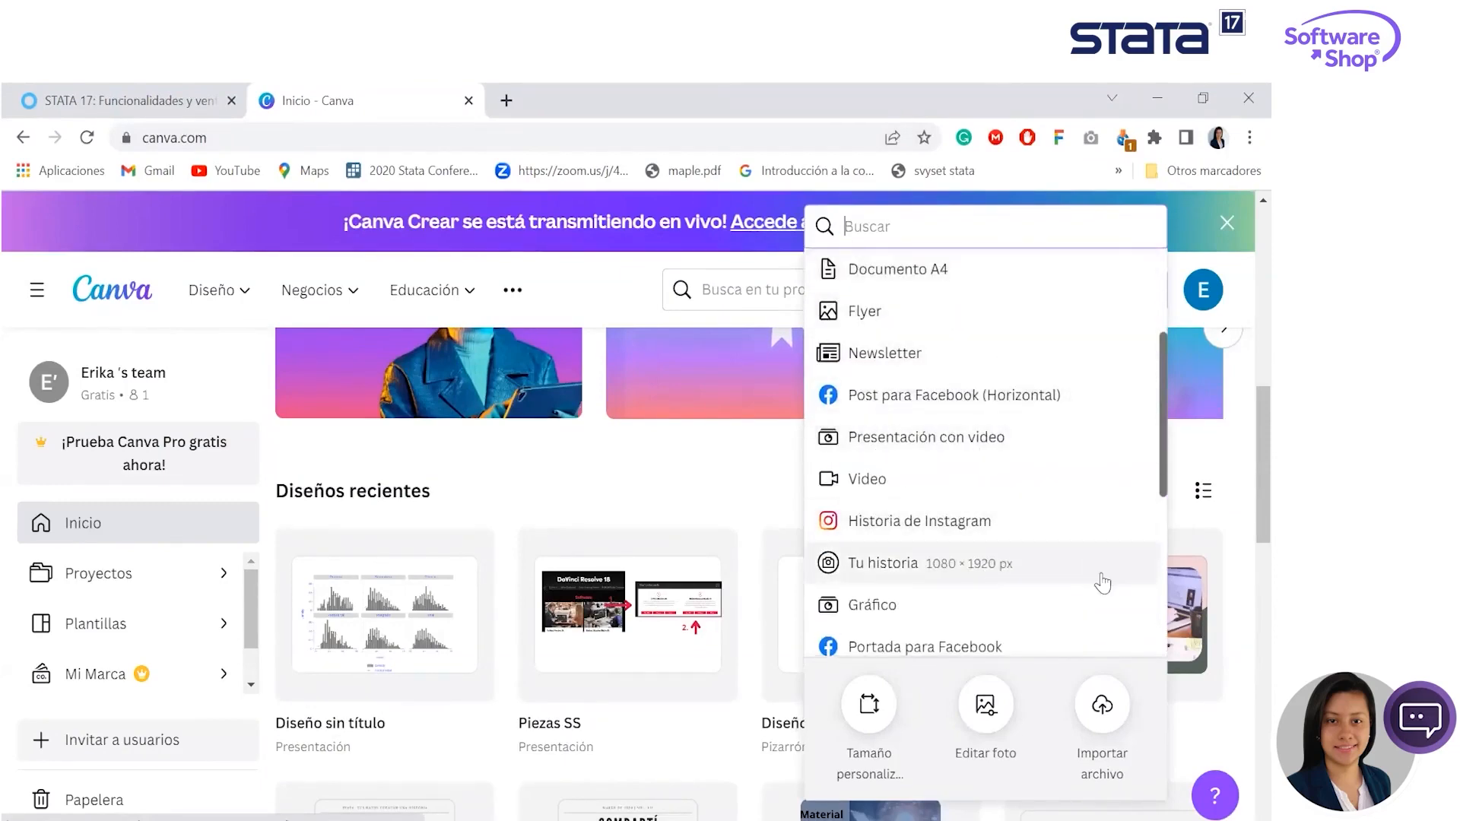
pyautogui.scroll(3, 1104, 581)
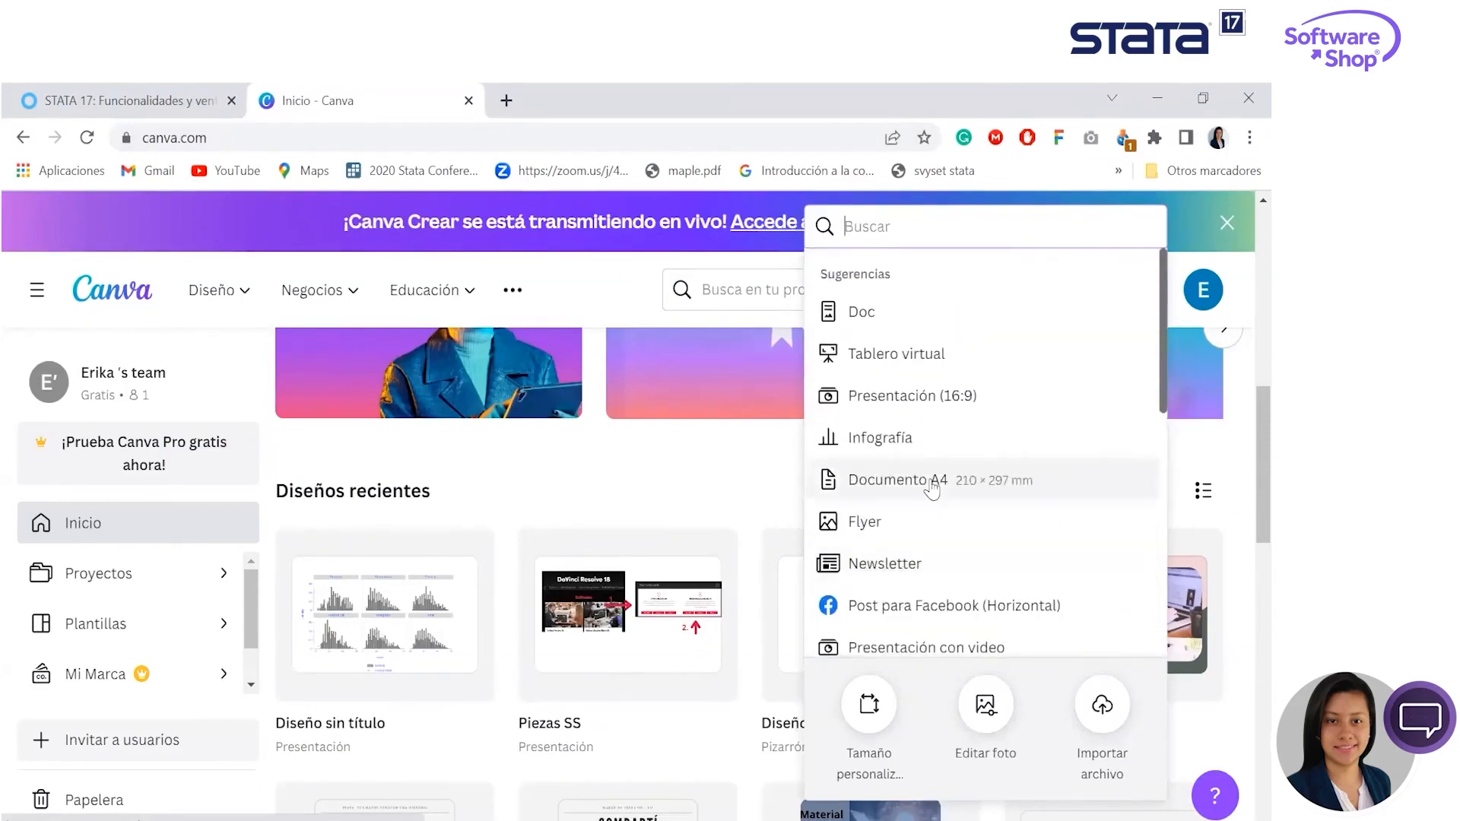
pyautogui.click(946, 400)
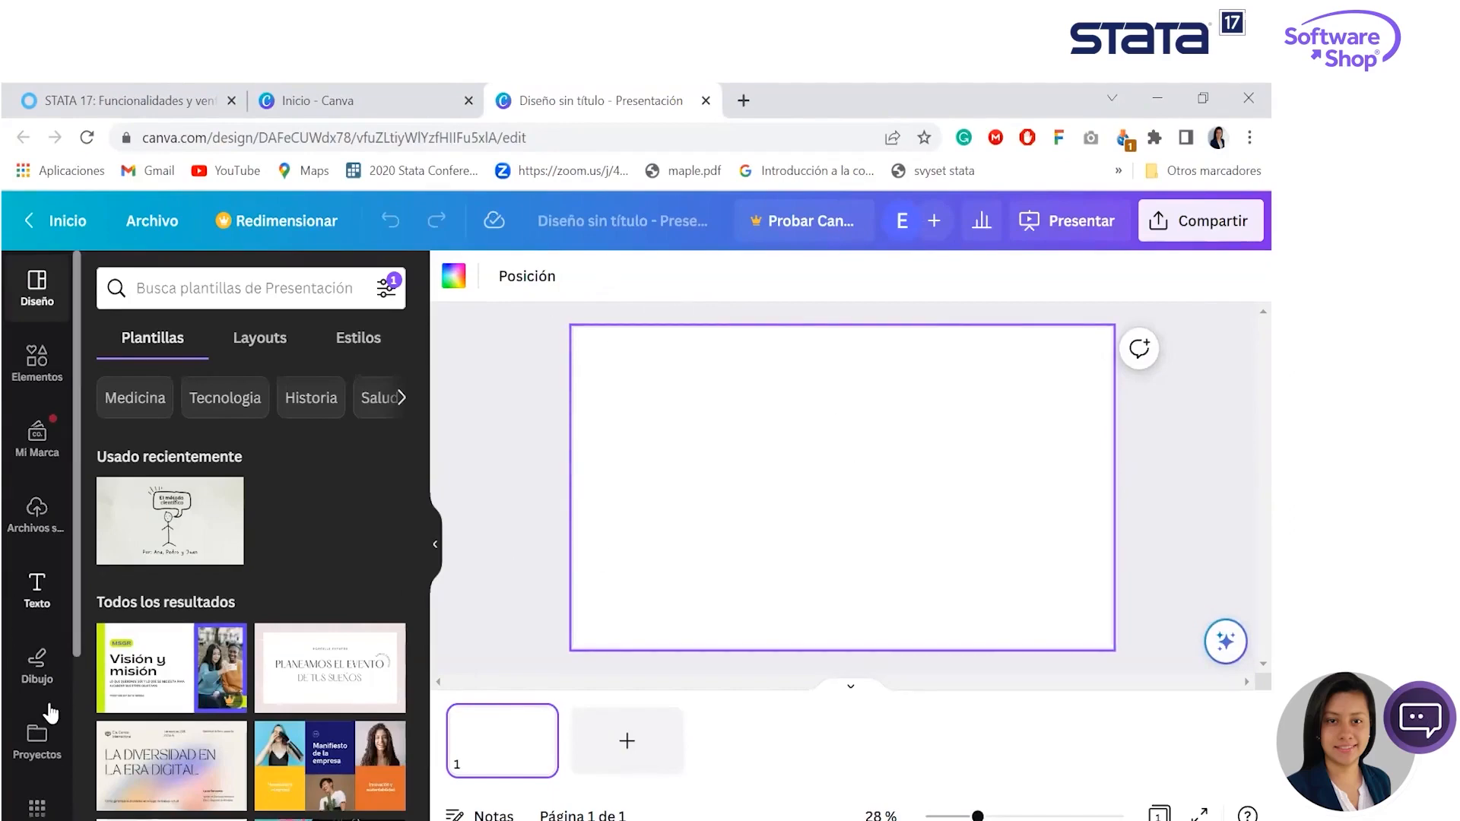
# - Upload the Graph image from the Stata_transversal folder to the design's uploaded files
pyautogui.scroll(-3, 49, 707)
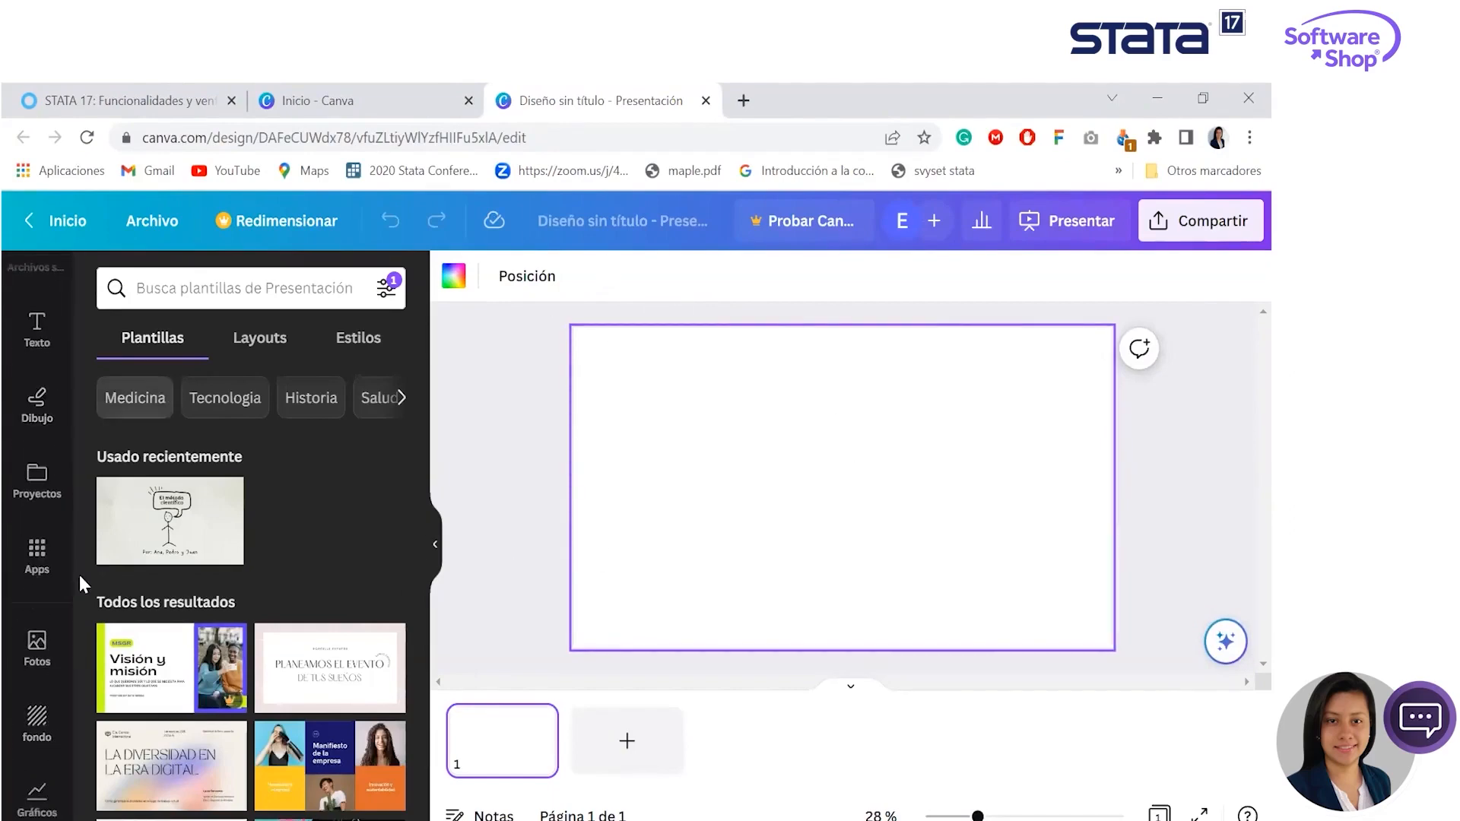
pyautogui.scroll(3, 38, 494)
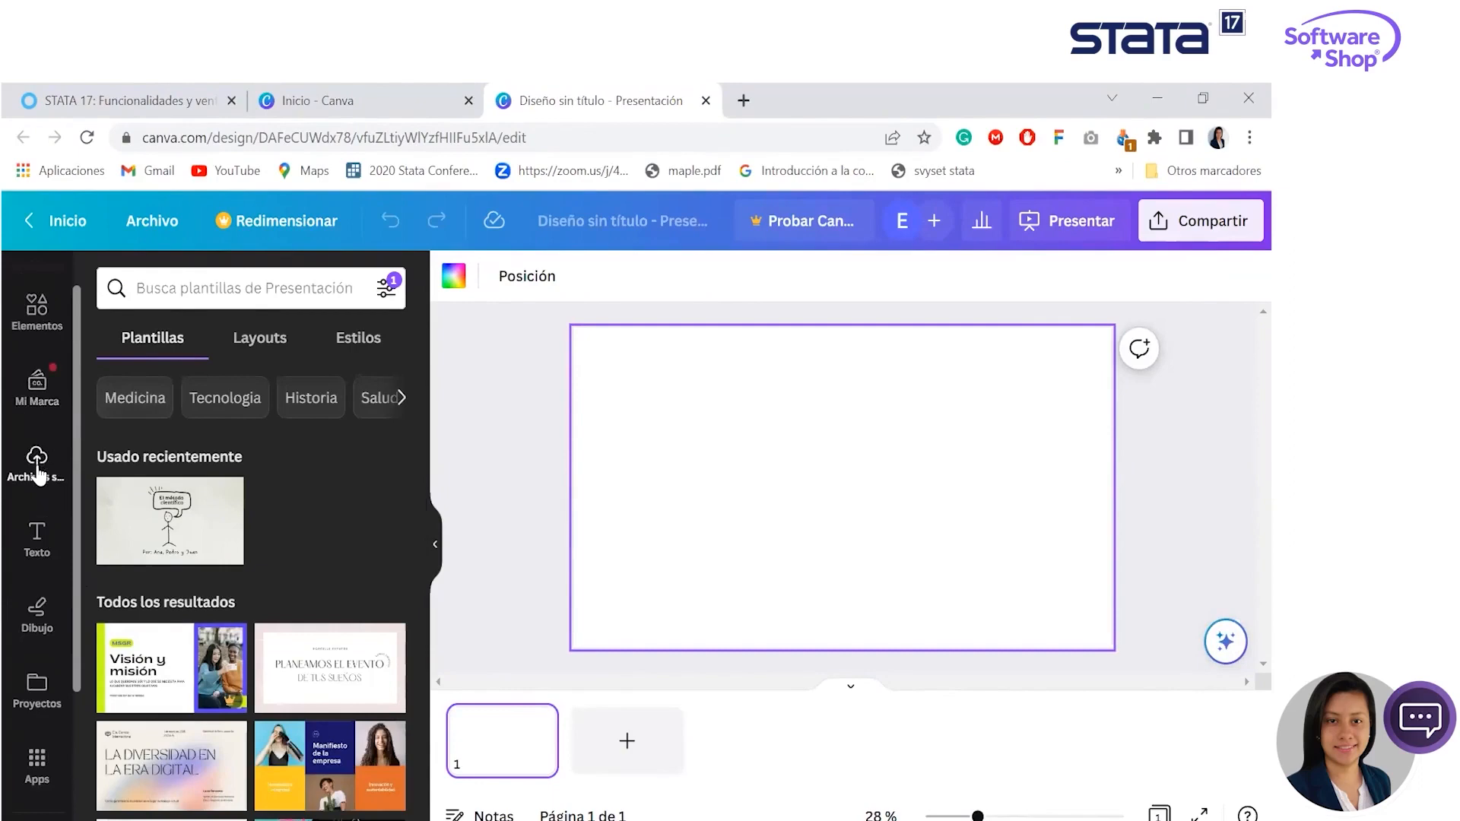
pyautogui.click(36, 473)
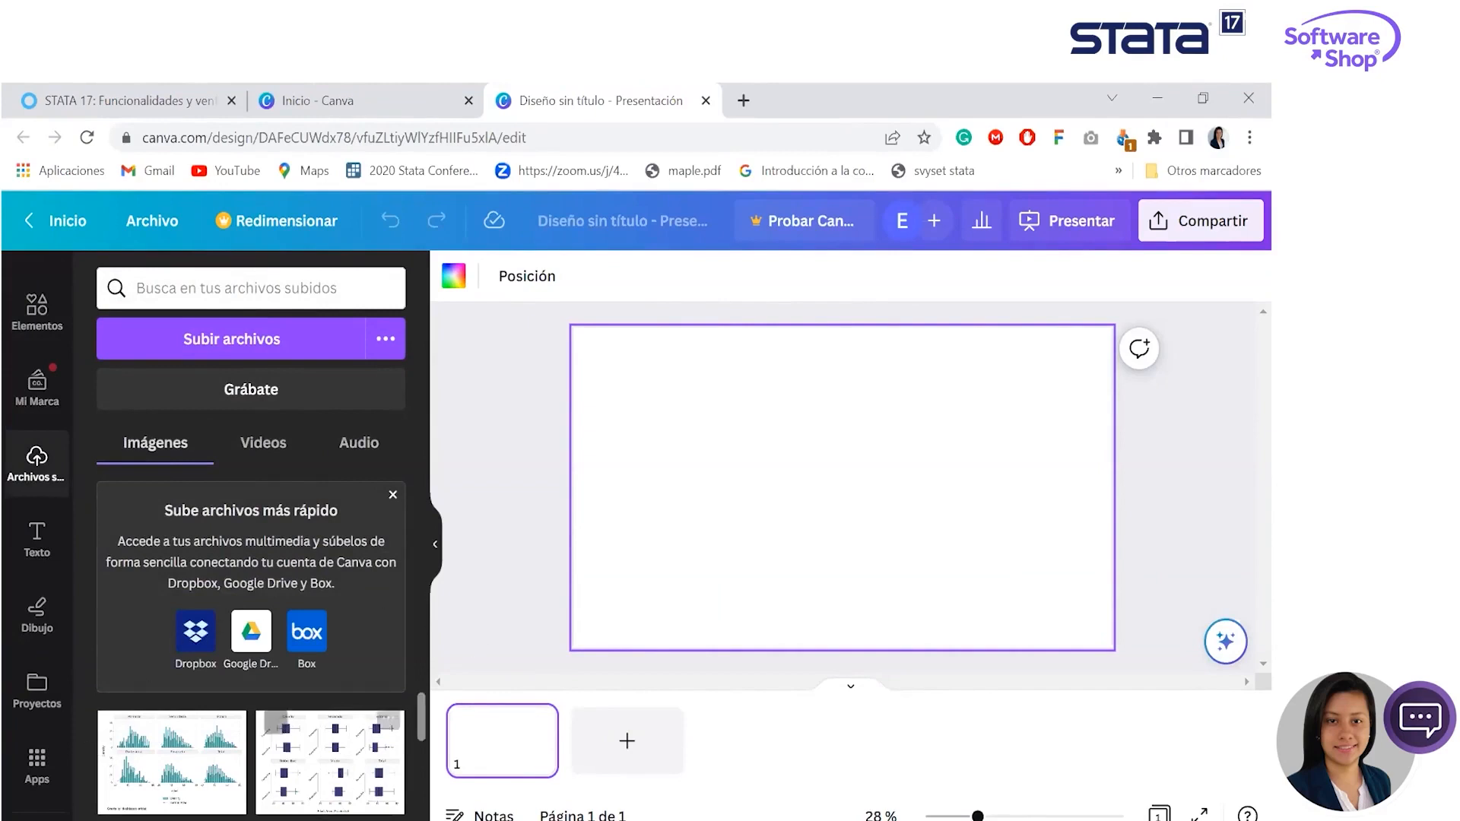
pyautogui.scroll(-3, 420, 726)
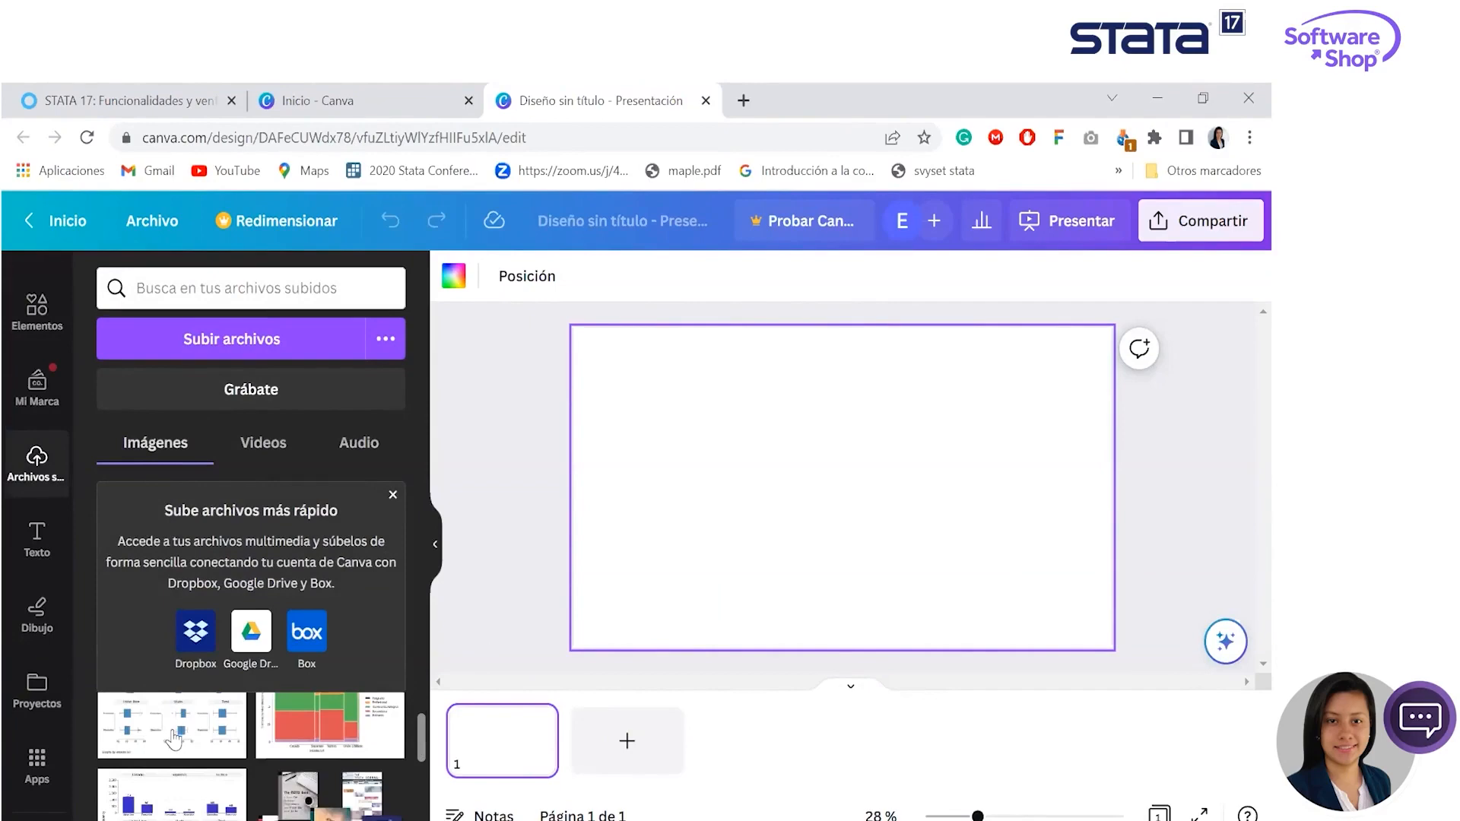
pyautogui.click(251, 339)
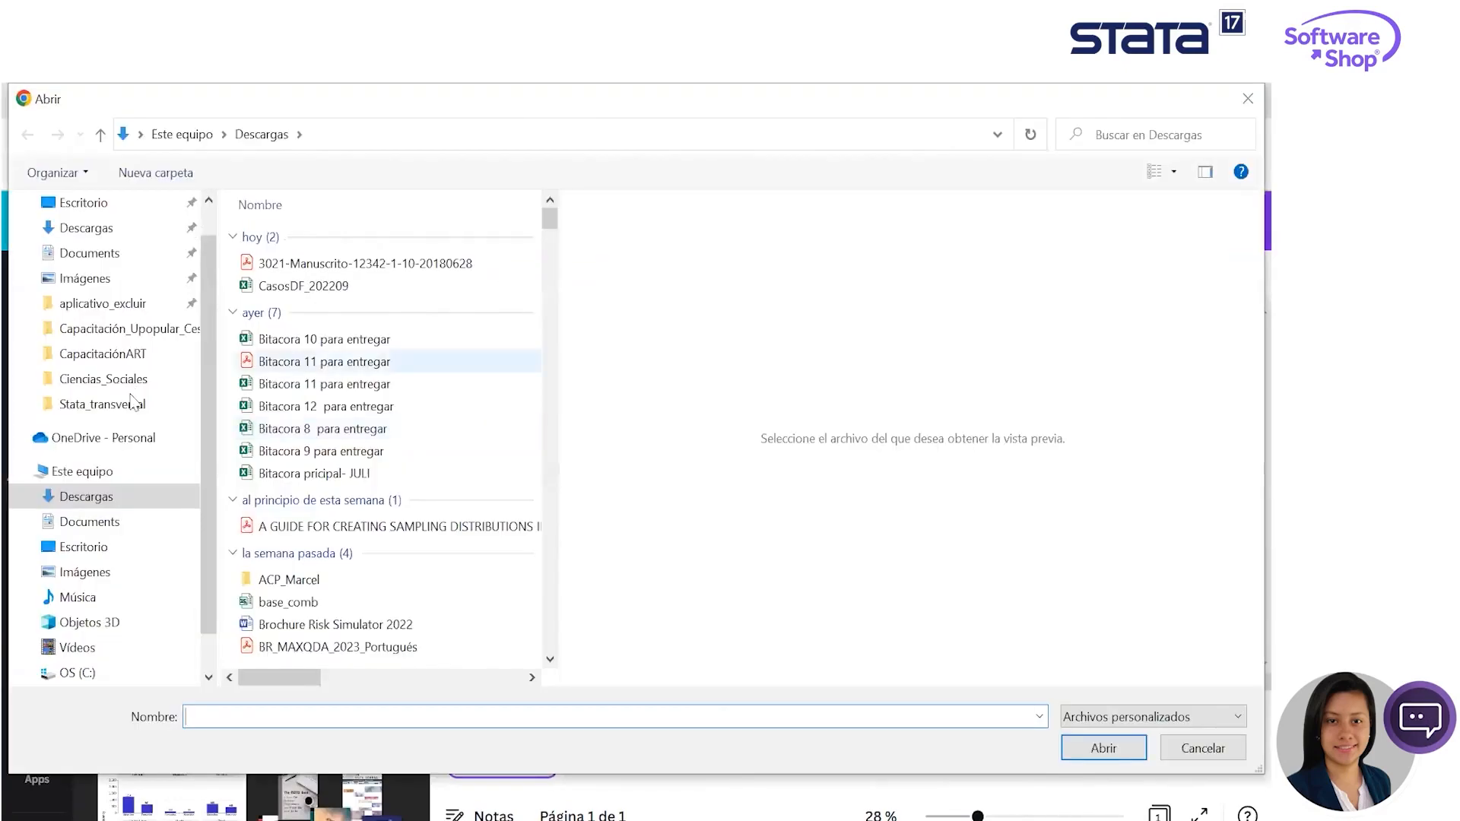
pyautogui.click(133, 403)
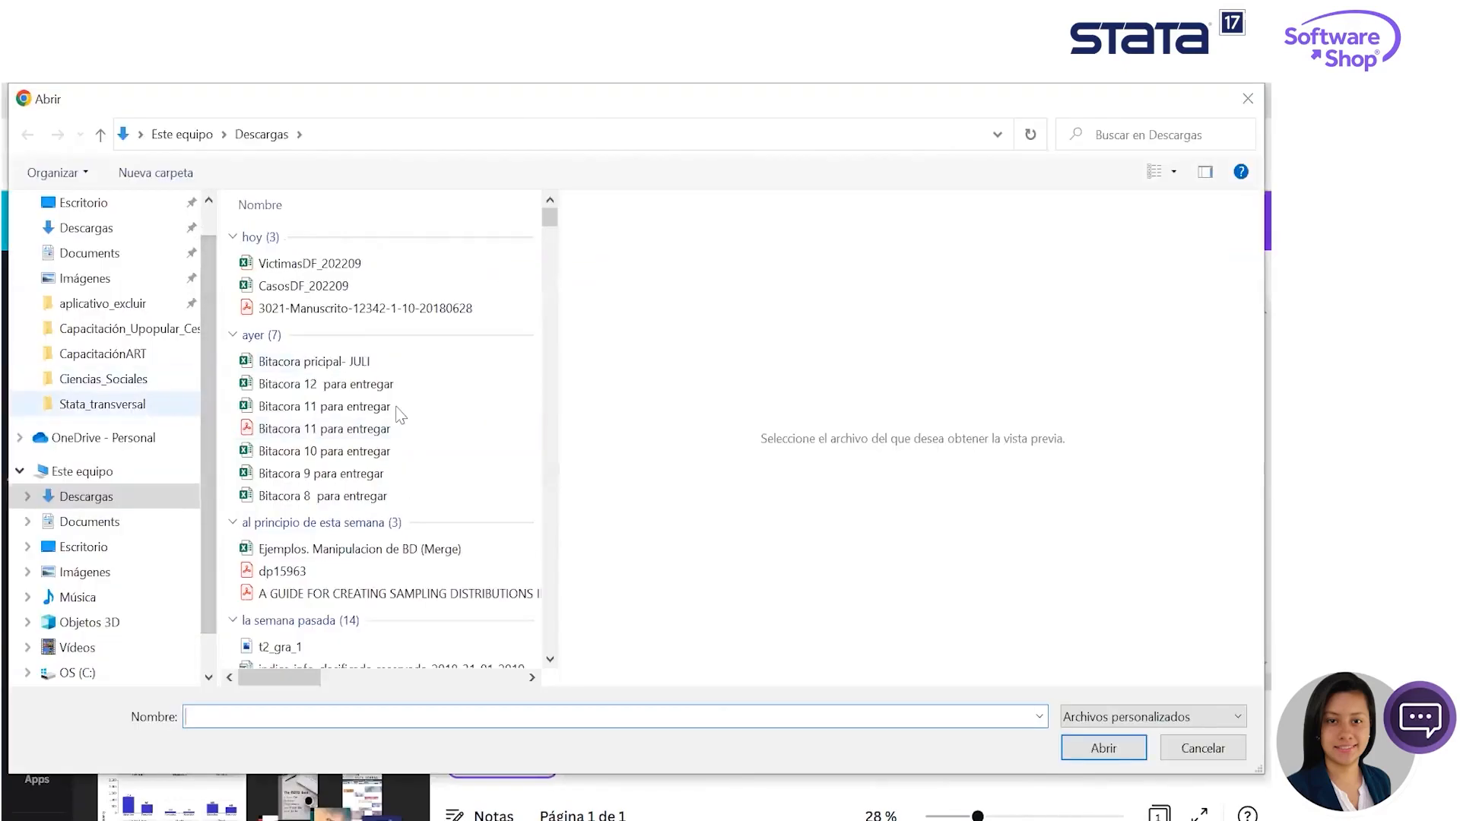
pyautogui.click(312, 371)
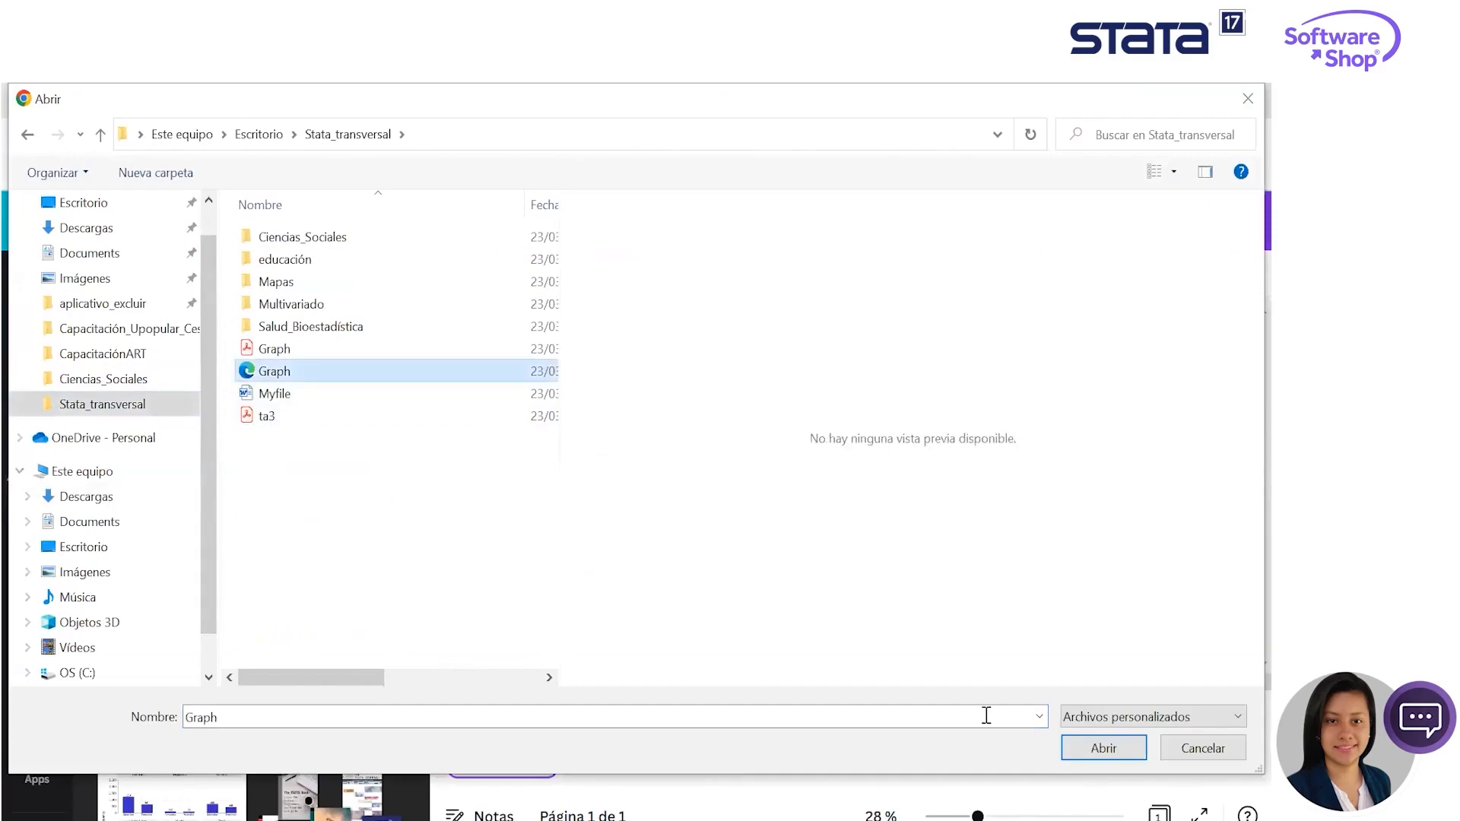
pyautogui.click(1102, 748)
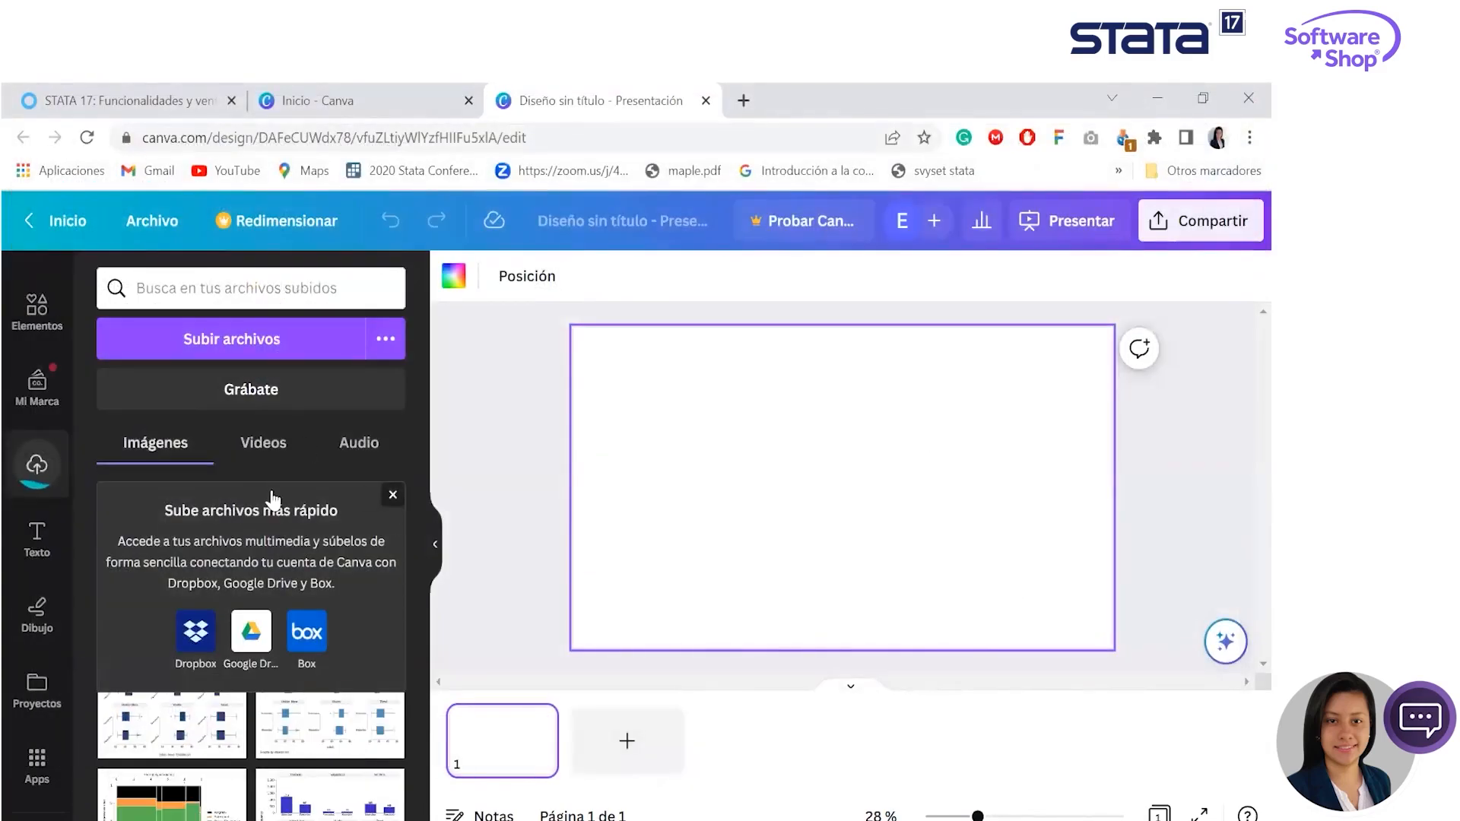
# - Dismiss the faster-upload notice, place the uploaded box plot graph on the slide, and enlarge and centre it
pyautogui.click(393, 495)
pyautogui.scroll(2, 377, 547)
pyautogui.moveTo(163, 538); pyautogui.dragTo(684, 408)
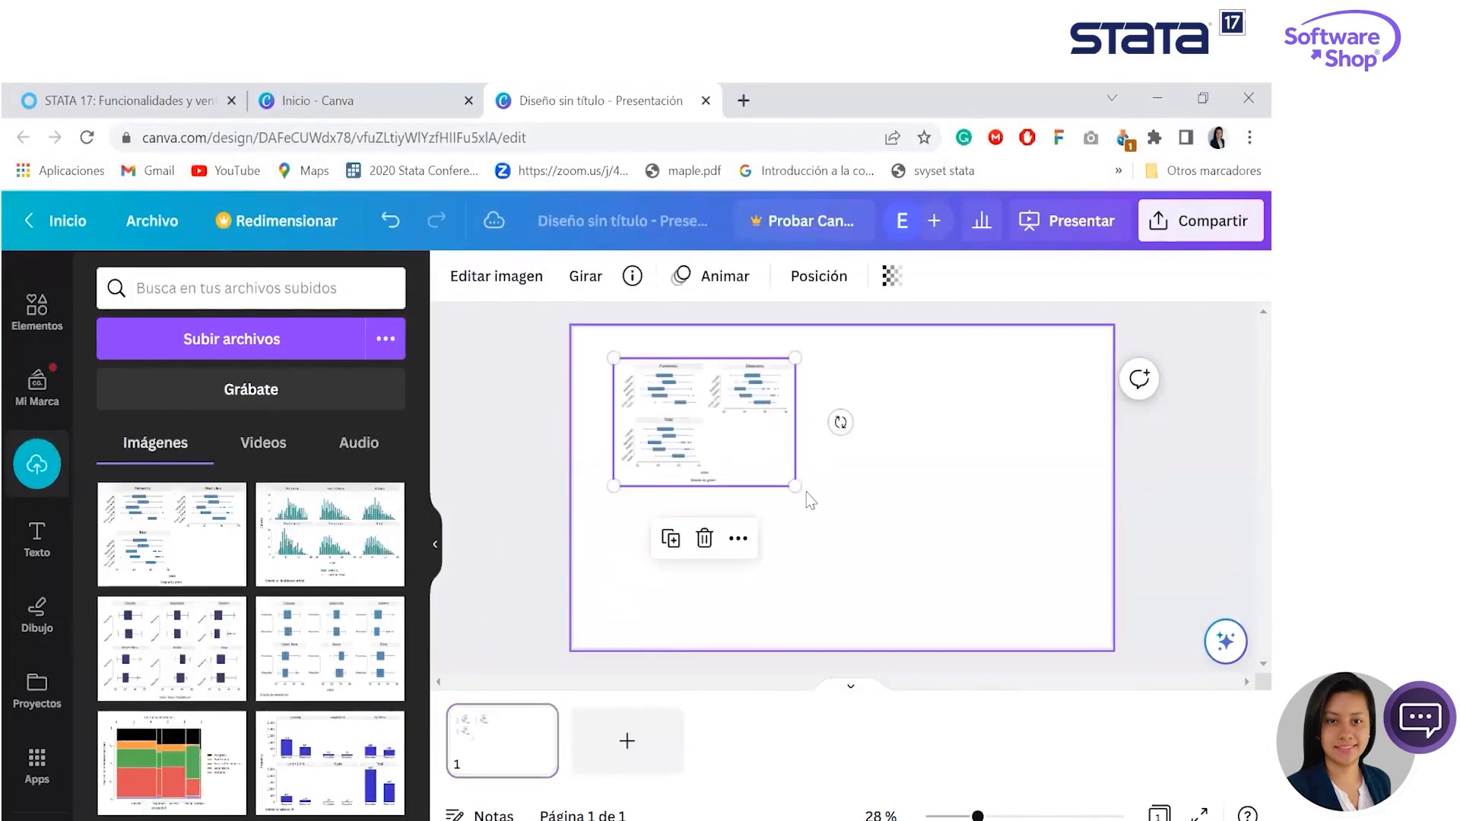
pyautogui.moveTo(790, 488); pyautogui.dragTo(1067, 577)
pyautogui.moveTo(870, 492); pyautogui.dragTo(928, 443)
pyautogui.moveTo(899, 433); pyautogui.dragTo(894, 446)
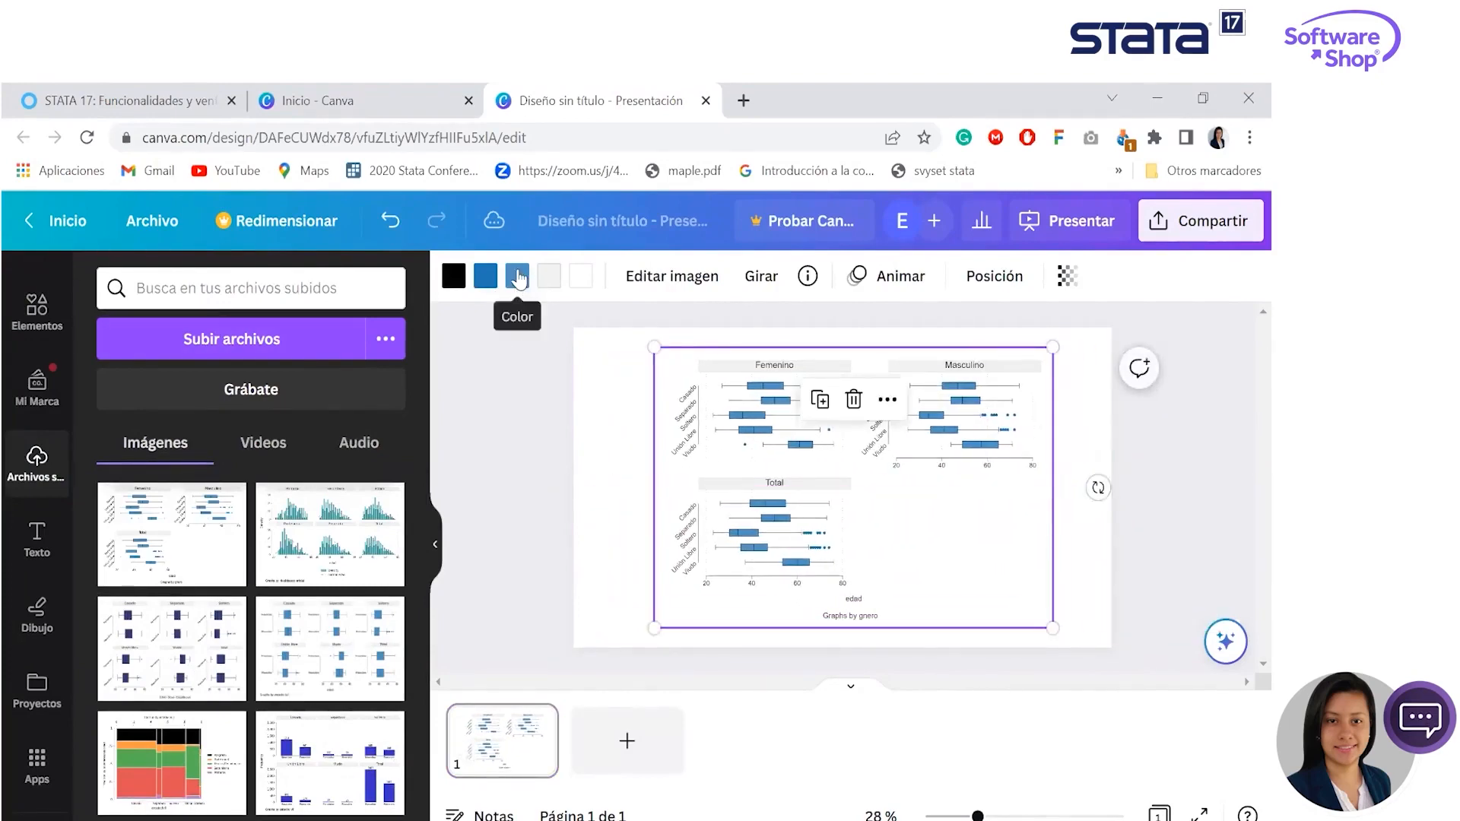
# - Recolor the graph's lighter blue box fill to violet and its darker blue to red
pyautogui.click(525, 289)
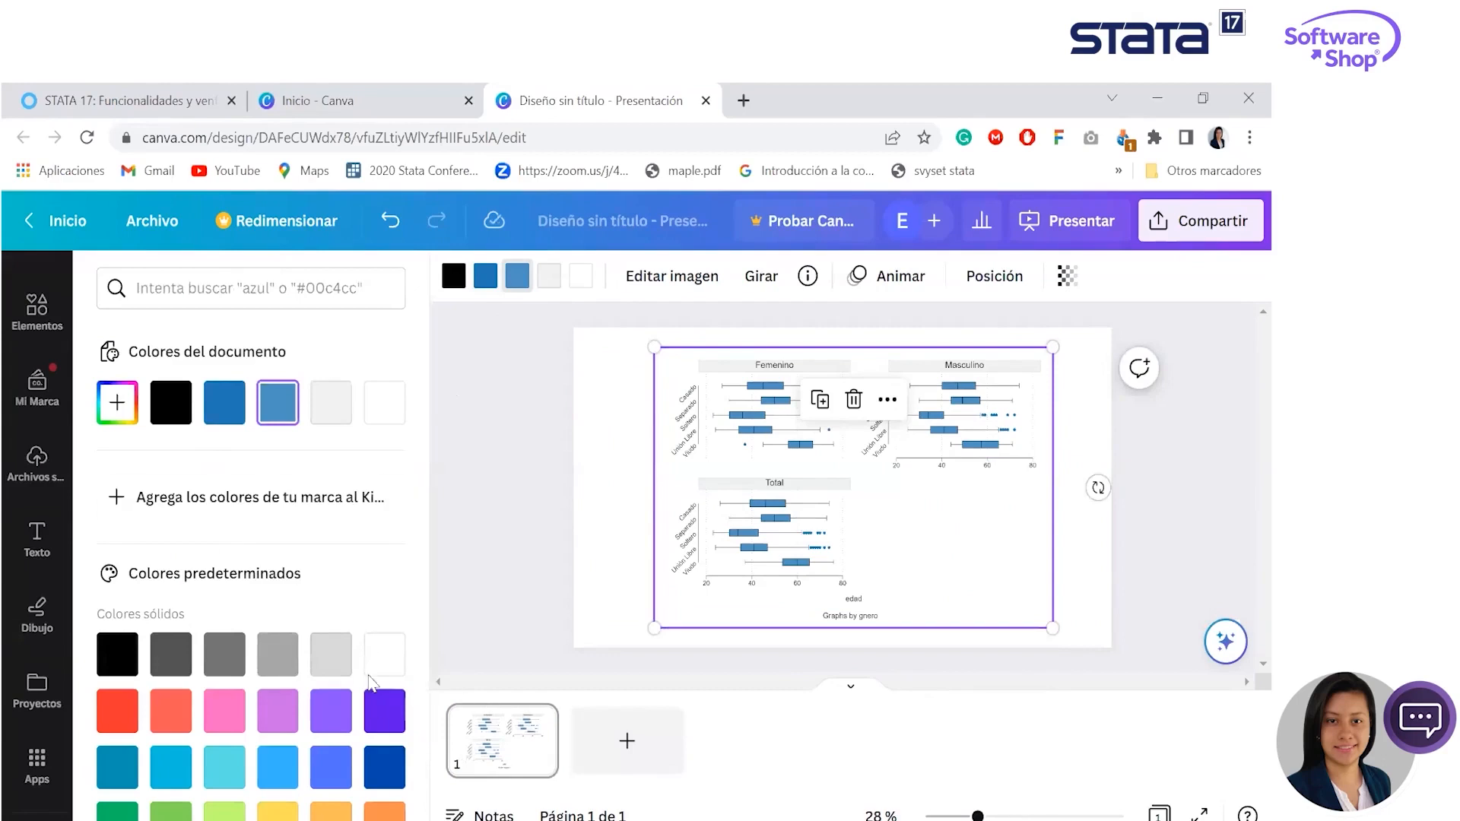
pyautogui.click(384, 707)
pyautogui.click(489, 285)
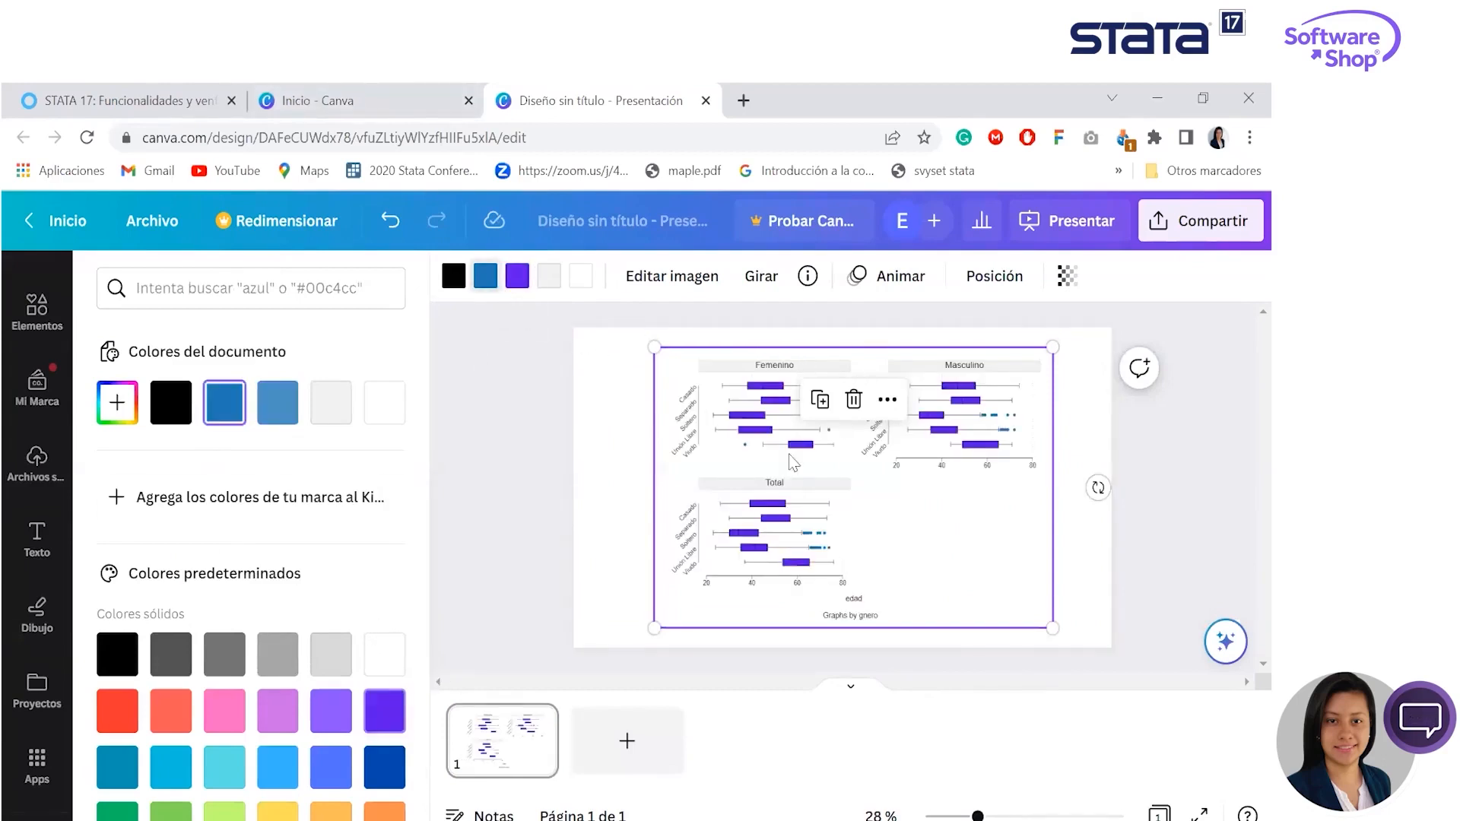
pyautogui.click(116, 710)
pyautogui.click(627, 454)
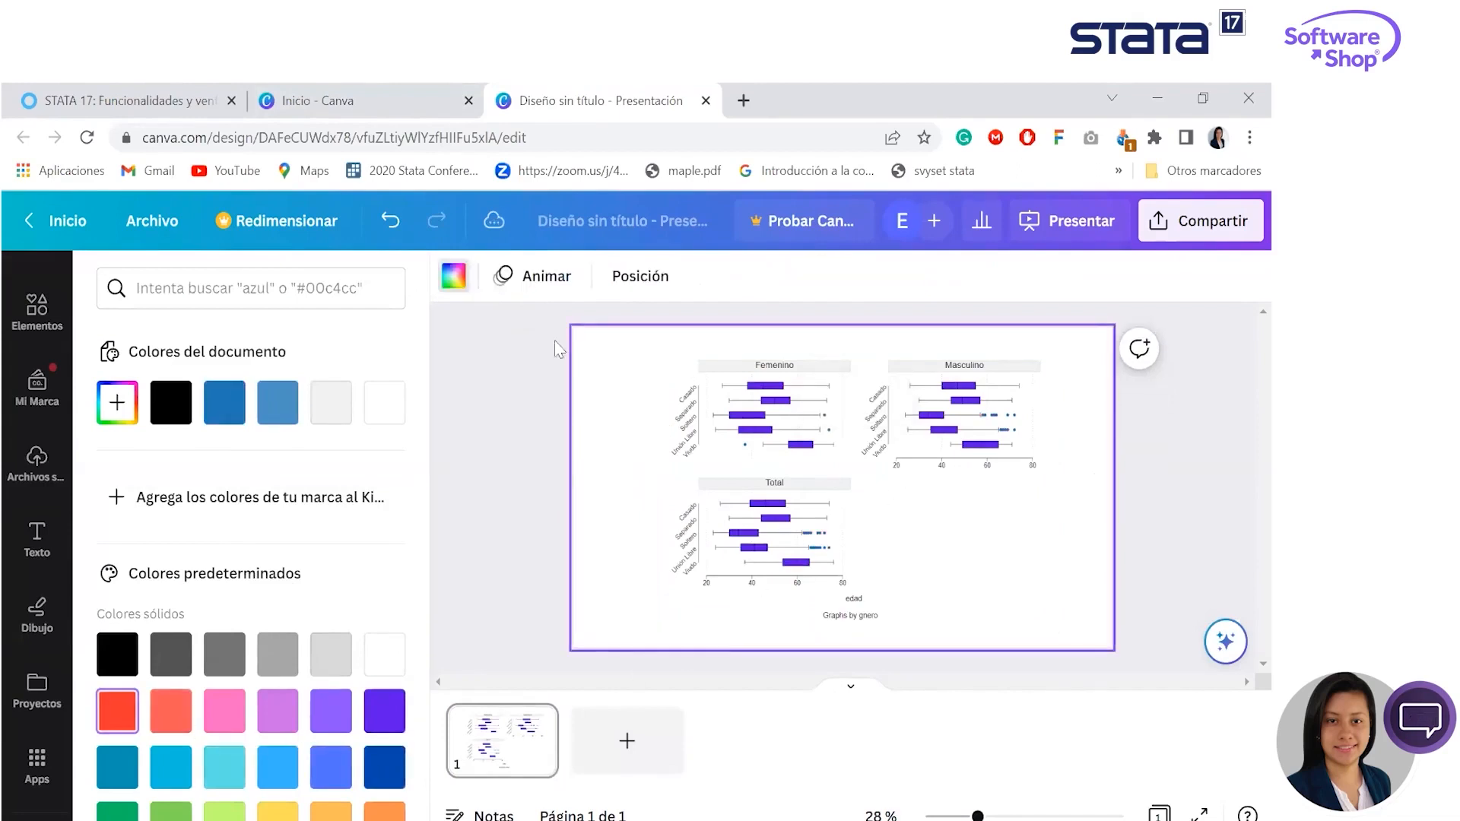
# - Change the graph's black color to dark blue and deselect the image
pyautogui.click(737, 434)
pyautogui.click(455, 279)
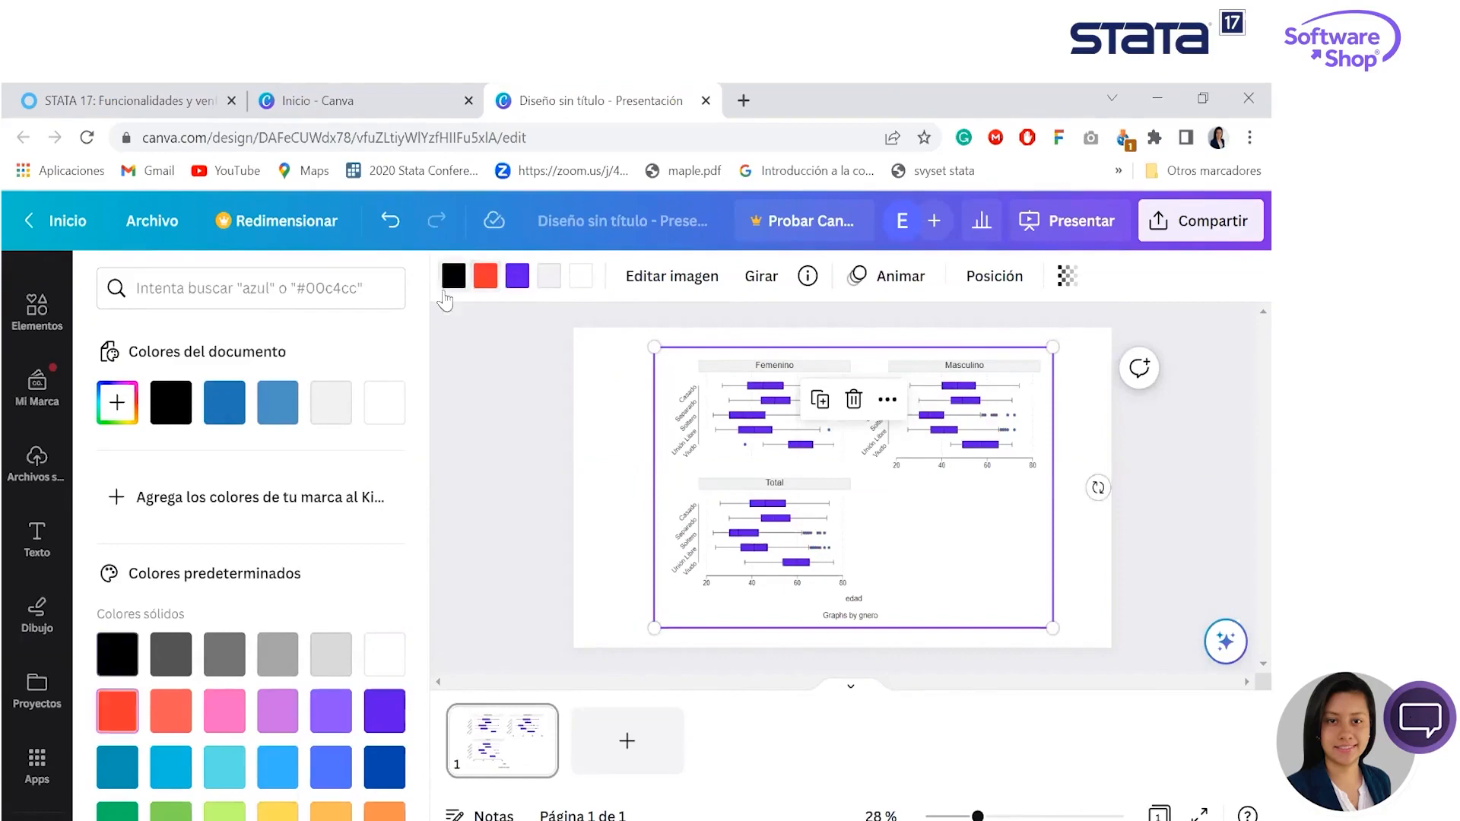
pyautogui.click(384, 766)
pyautogui.click(1076, 523)
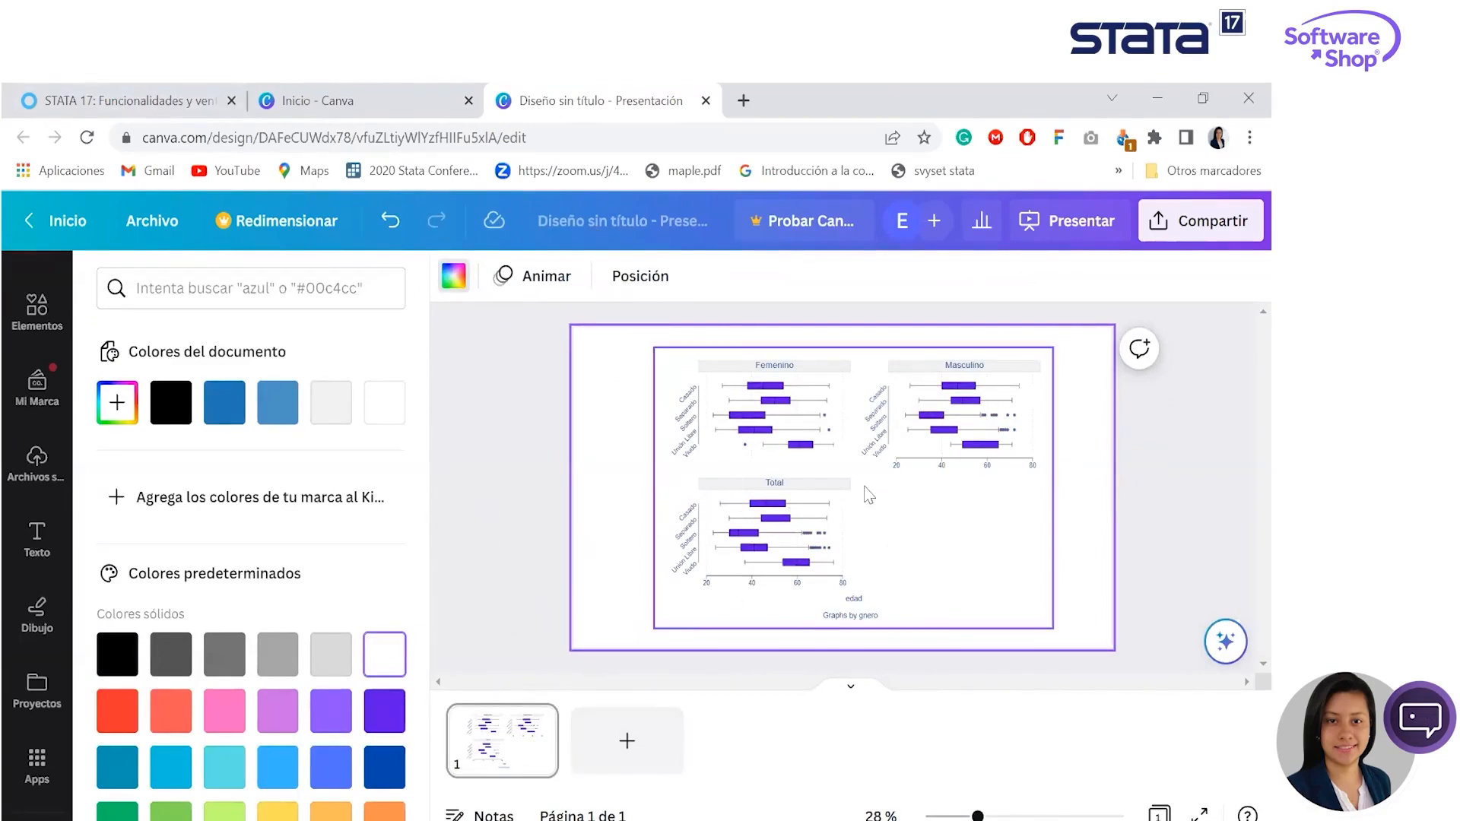
# - Open a new Chrome tab, switch to Stata, and widen the results area at the collect export commands
pyautogui.click(744, 100)
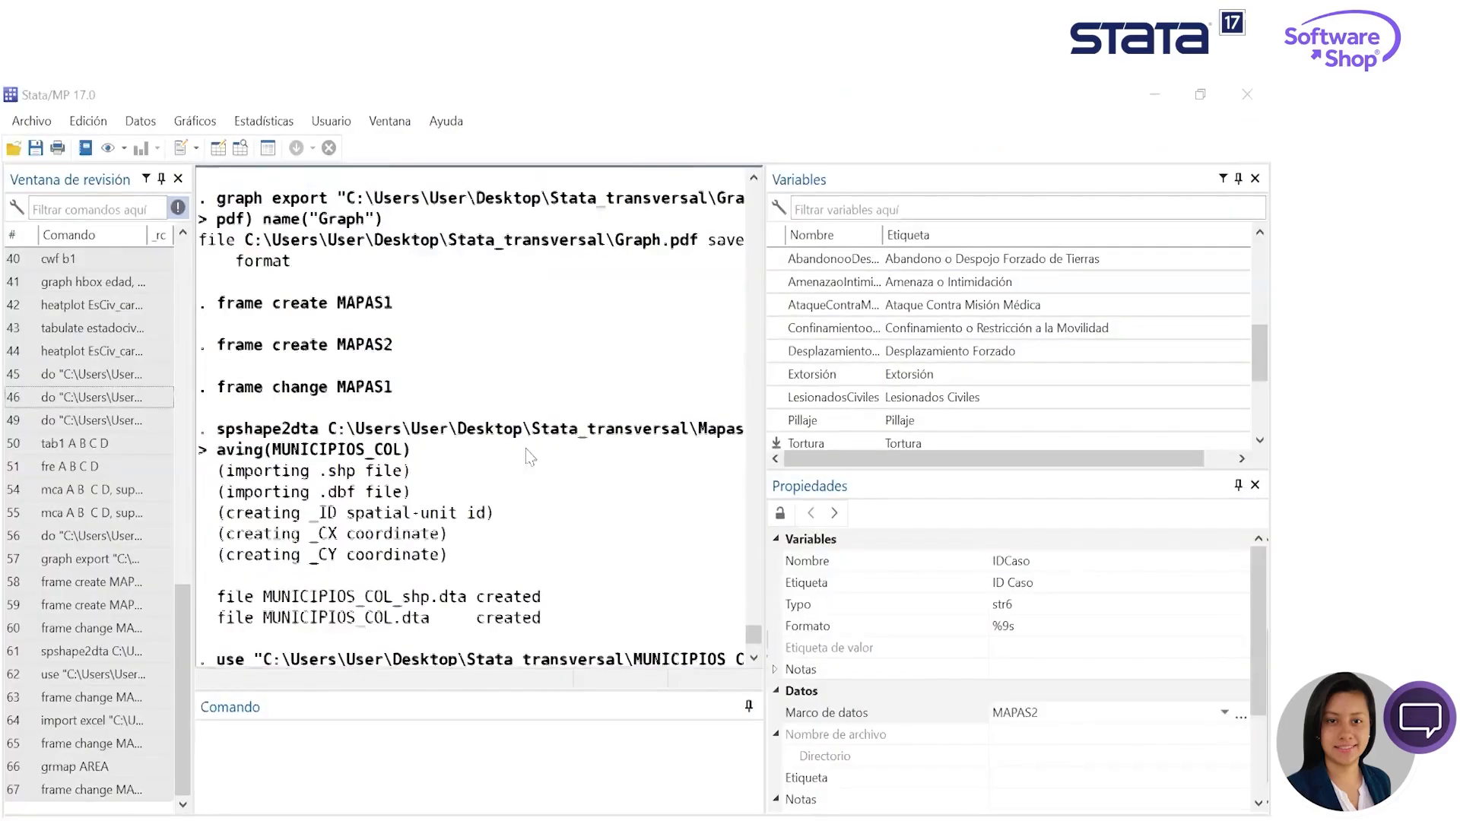
pyautogui.scroll(15, 526, 448)
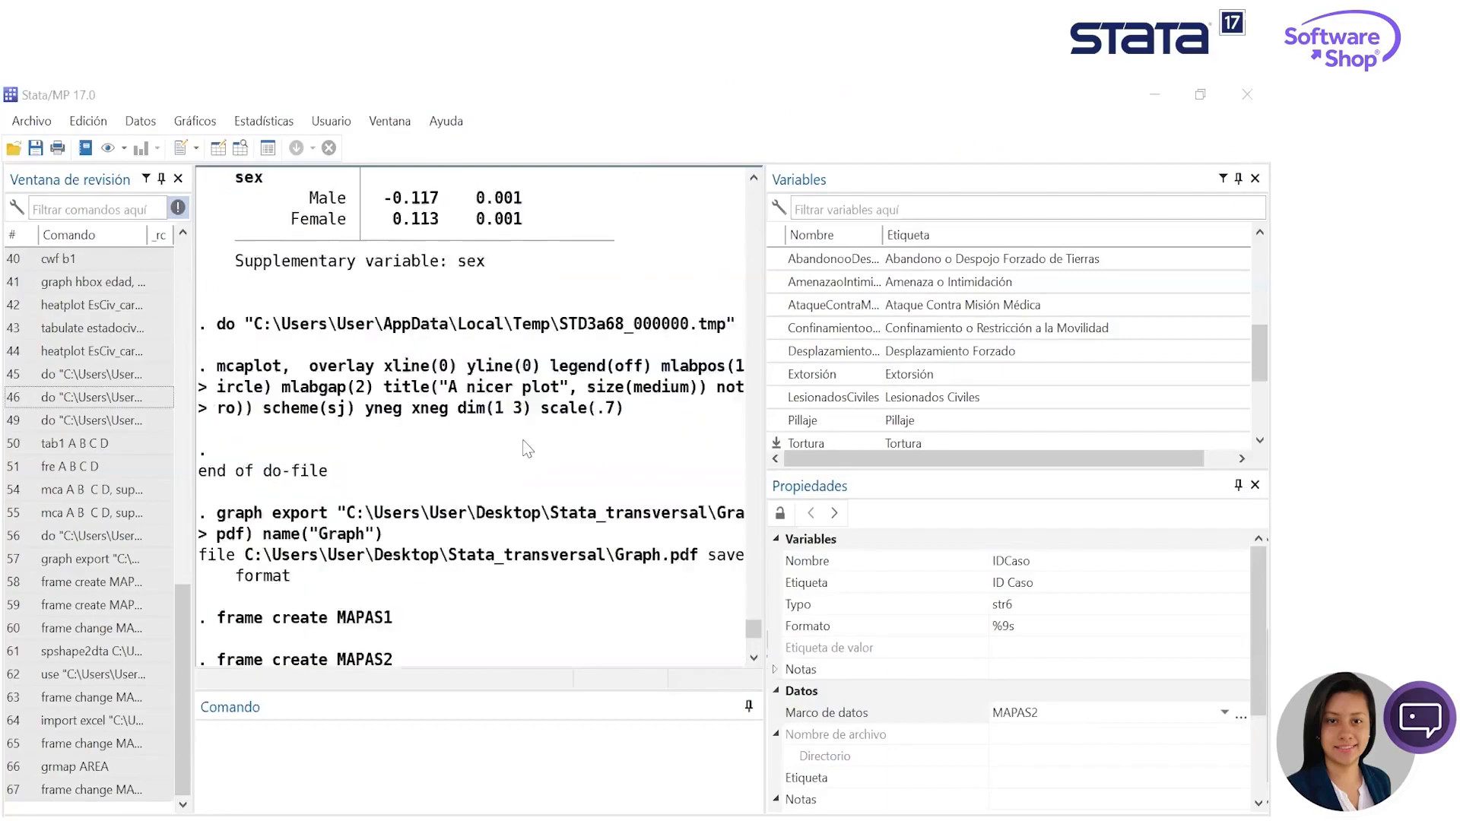
pyautogui.scroll(10, 533, 441)
pyautogui.moveTo(748, 608); pyautogui.dragTo(694, 508)
pyautogui.scroll(20, 694, 508)
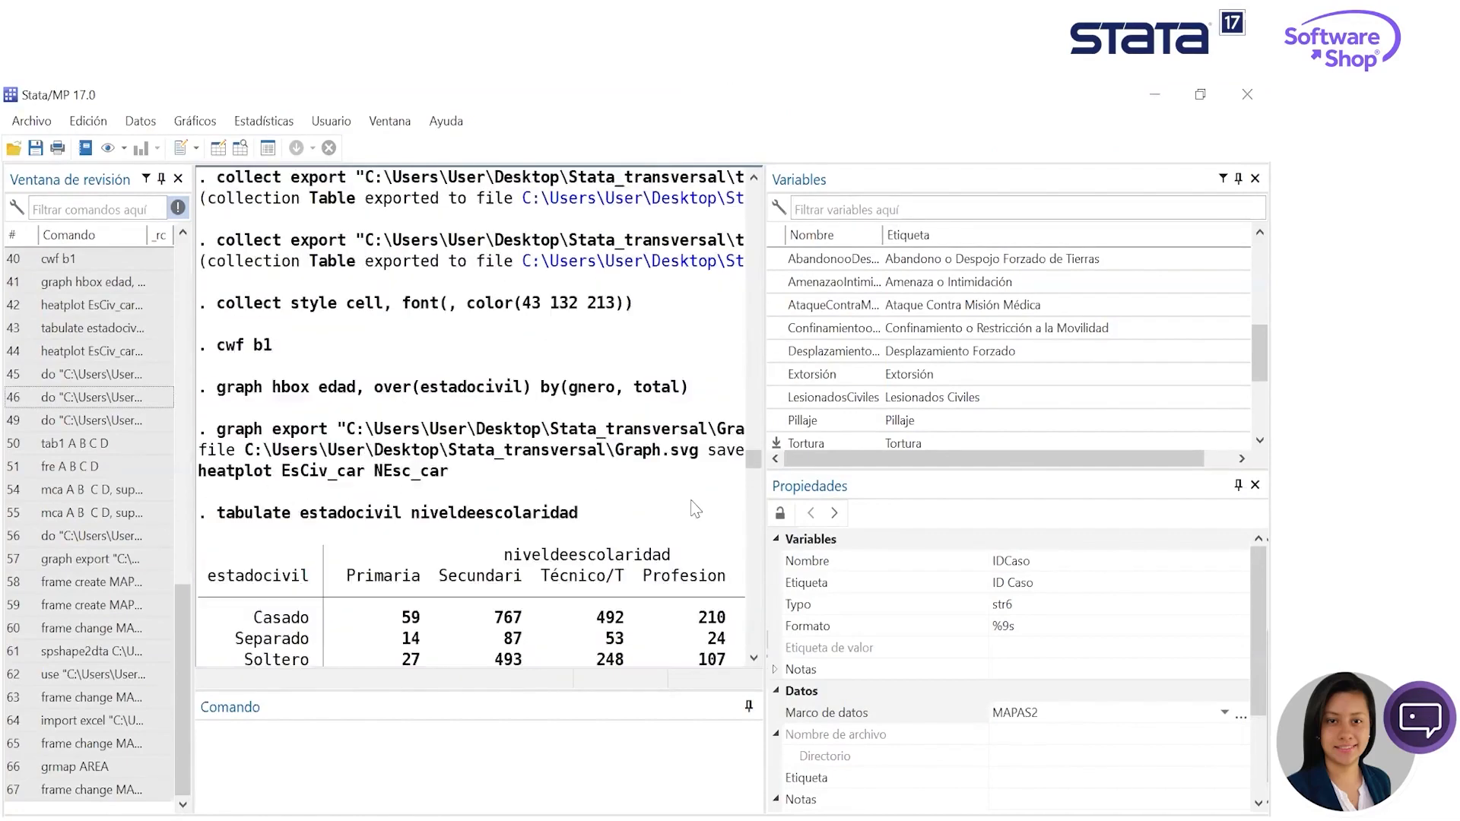
pyautogui.scroll(2, 694, 508)
pyautogui.moveTo(765, 369); pyautogui.dragTo(1122, 398)
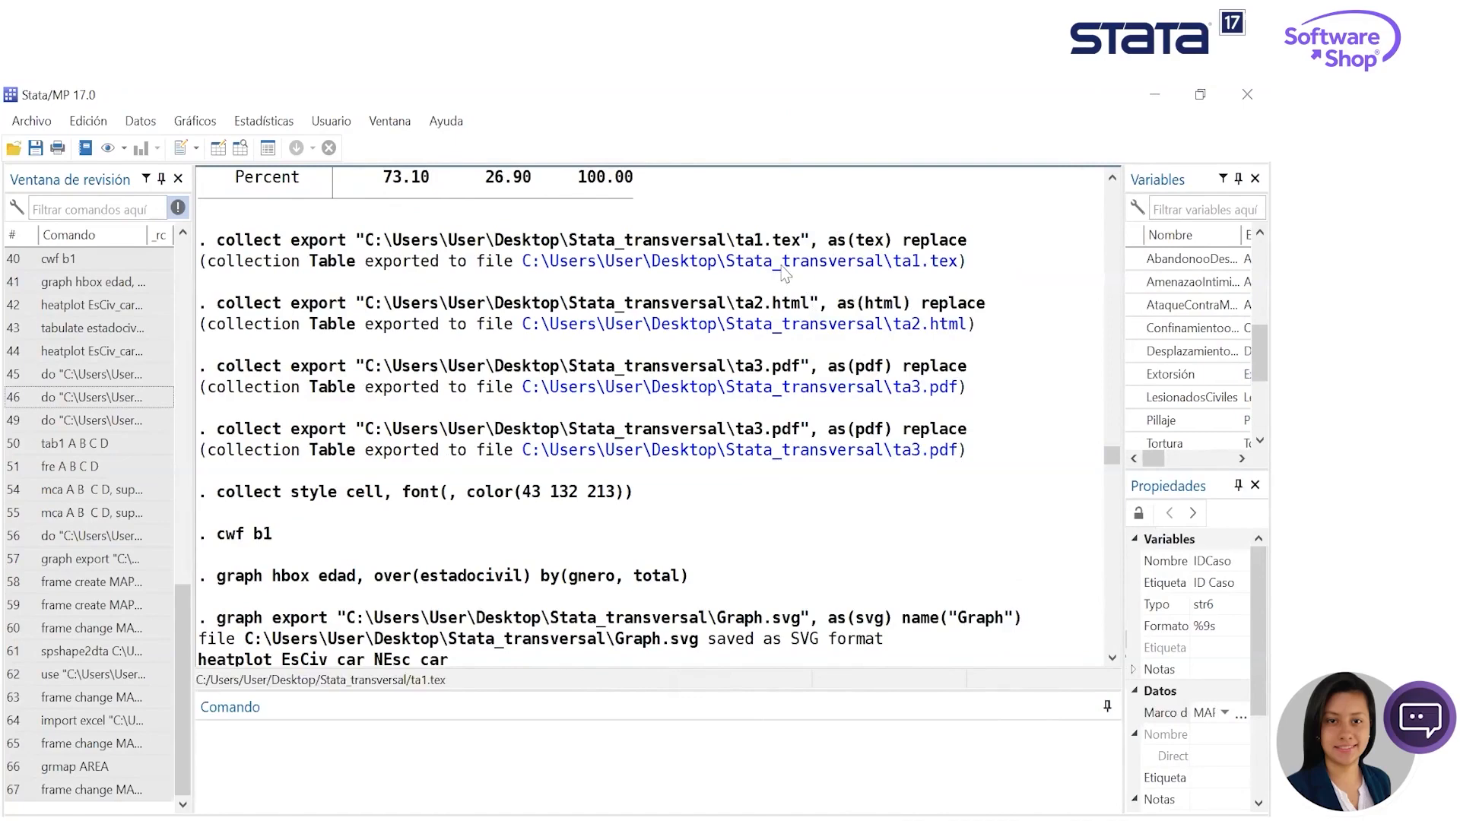
# - Open the exported ta1.tex from the results, copy all its LaTeX code, and switch to the Overleaf project ejemplo in Chrome
pyautogui.click(913, 263)
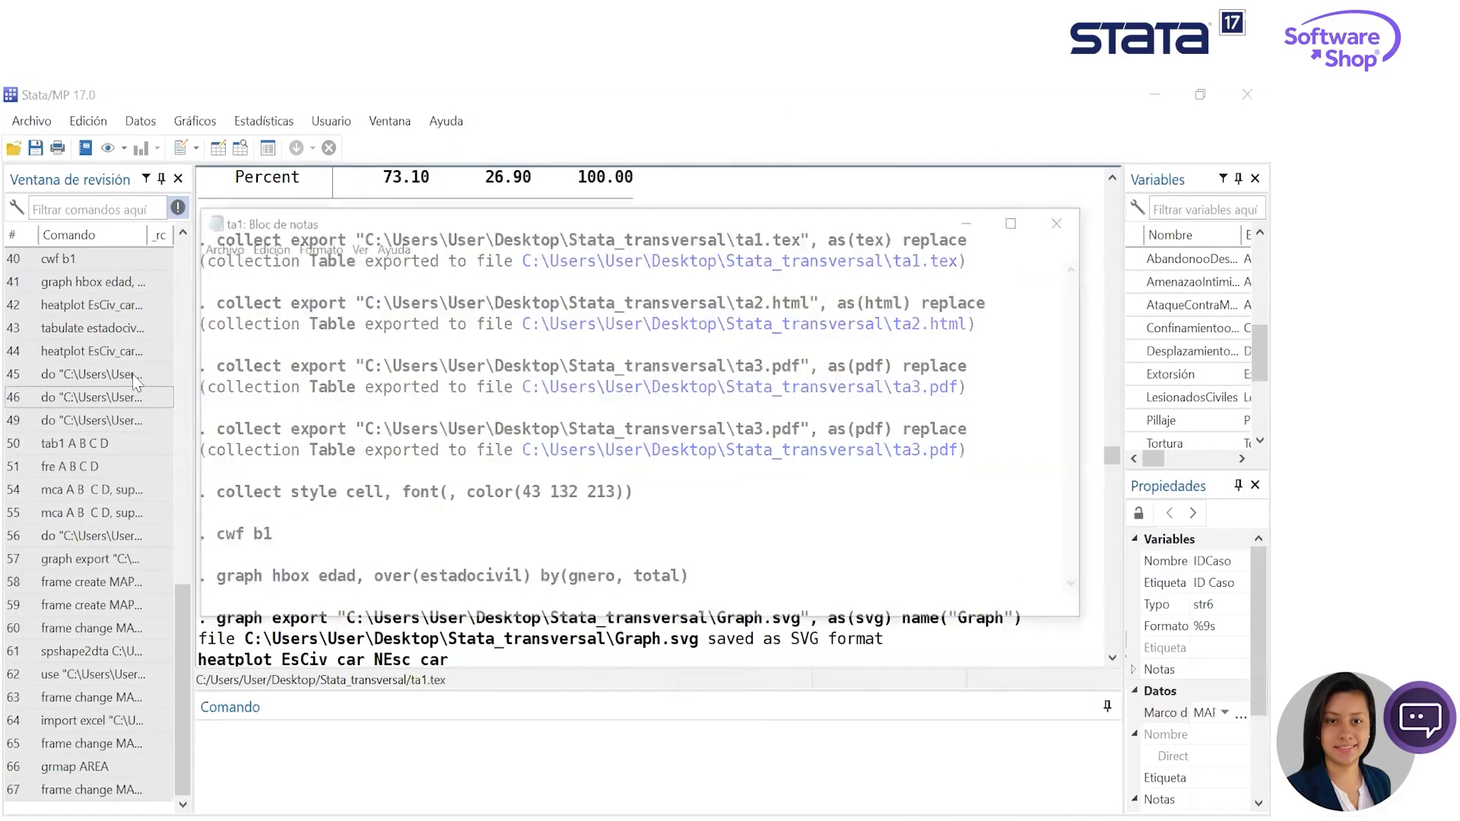
pyautogui.moveTo(200, 272); pyautogui.dragTo(495, 594)
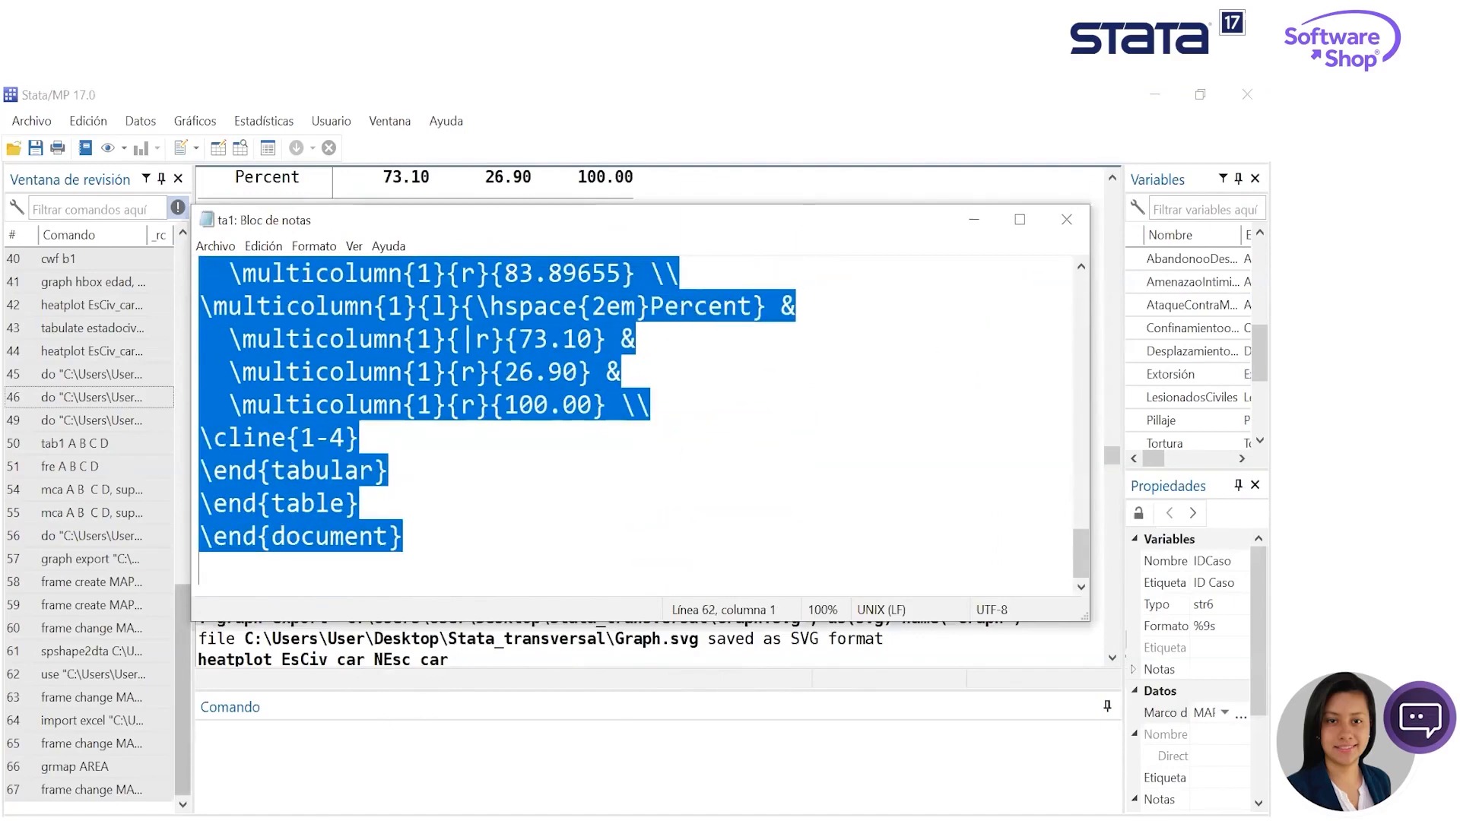
pyautogui.click(459, 807)
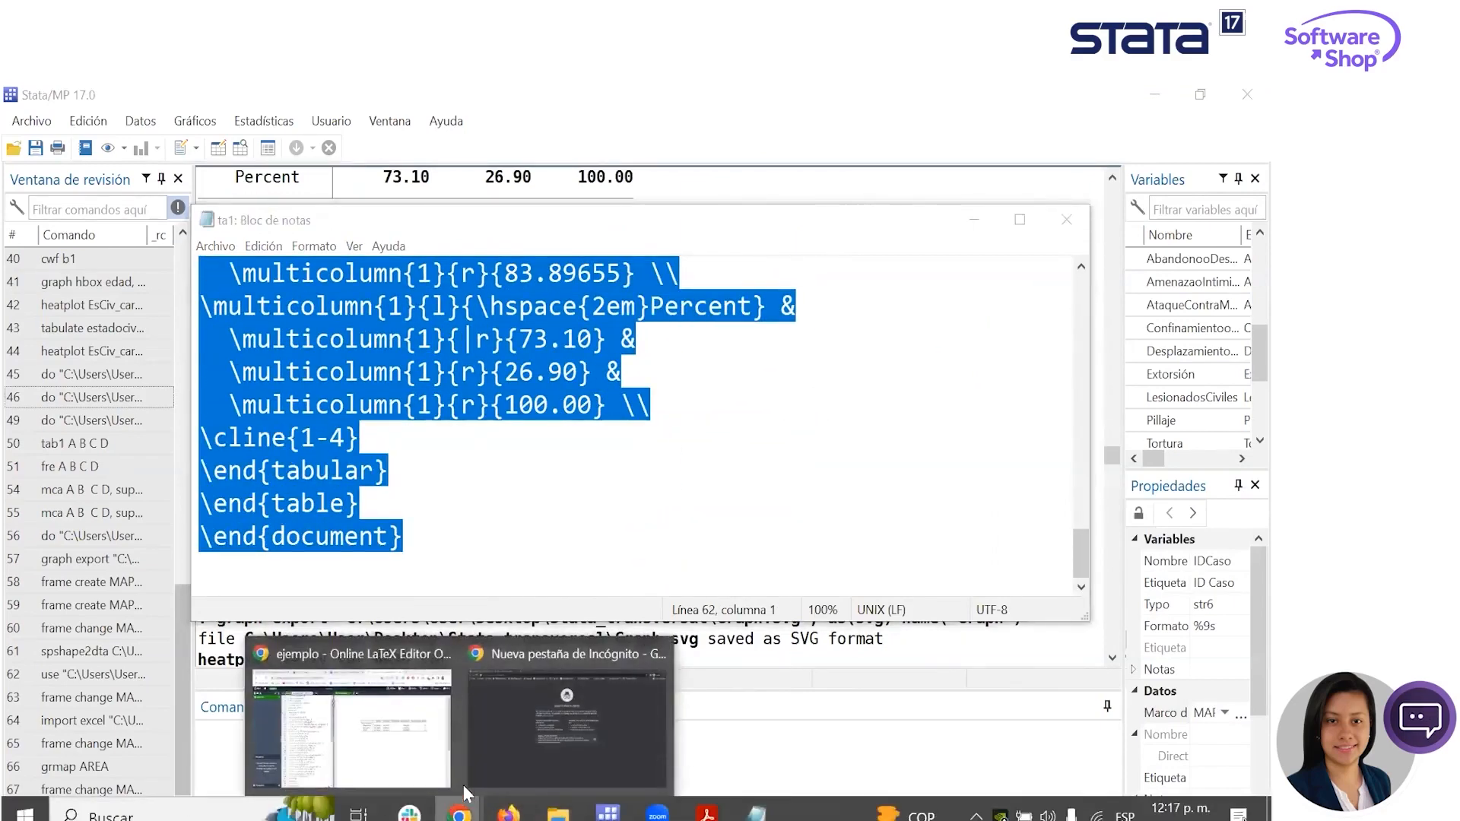
pyautogui.click(338, 718)
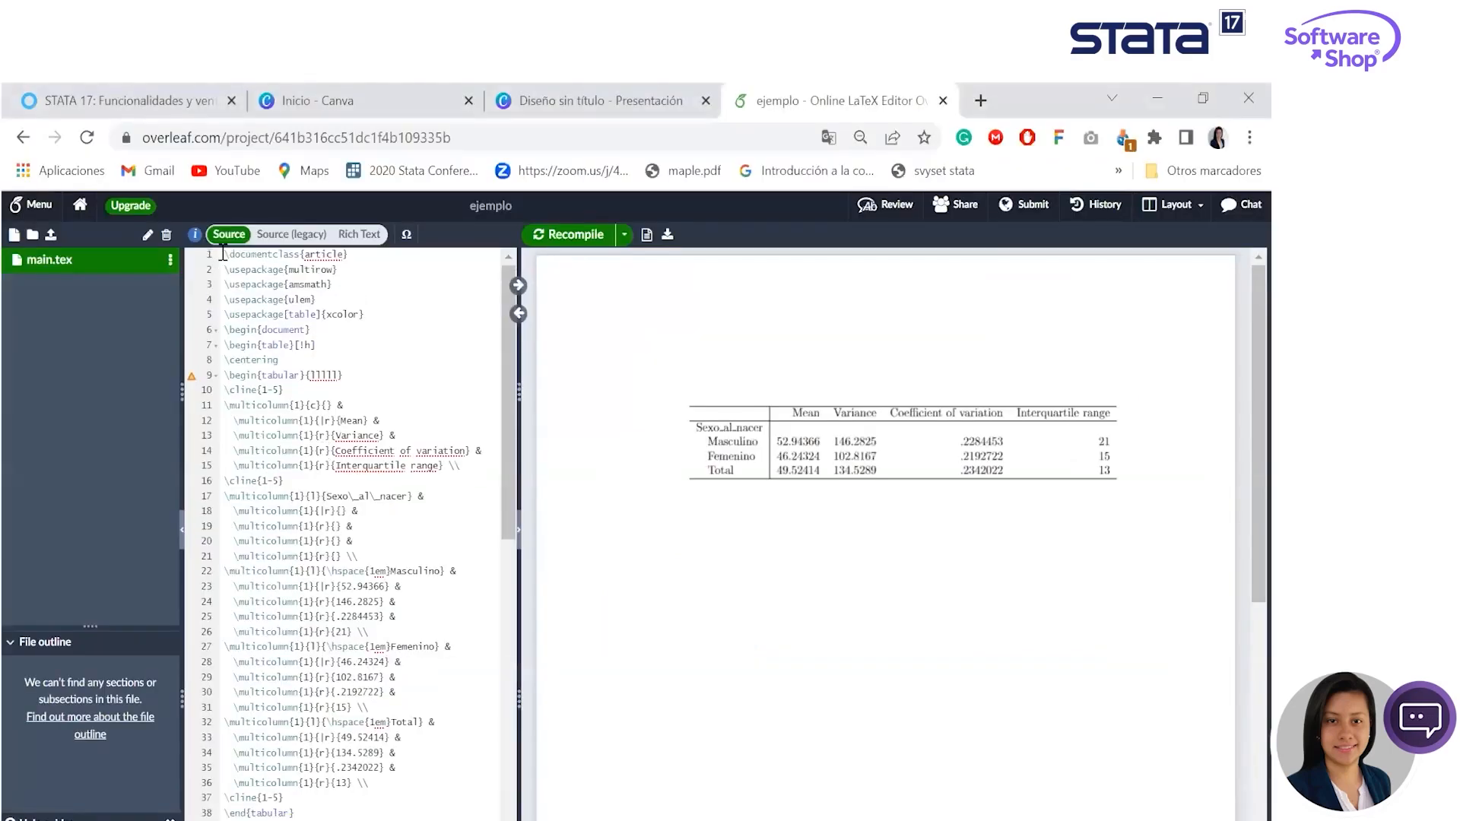
# - Replace the whole content of main.tex with the copied LaTeX code, recompile, and review the code from its beginning
pyautogui.hotkey('ctrl', 'a')
pyautogui.press('Delete')
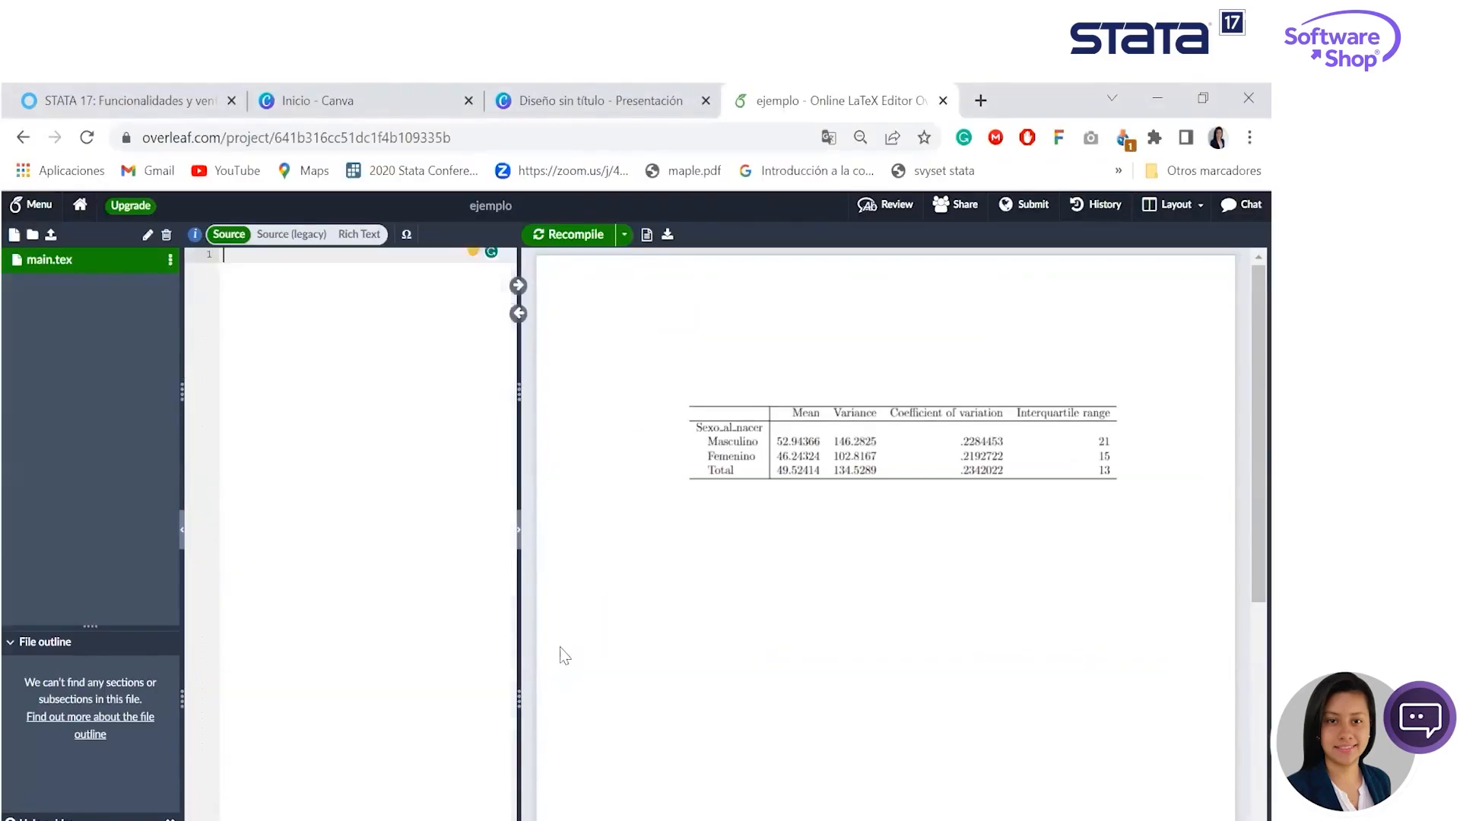
pyautogui.hotkey('ctrl', 'v')
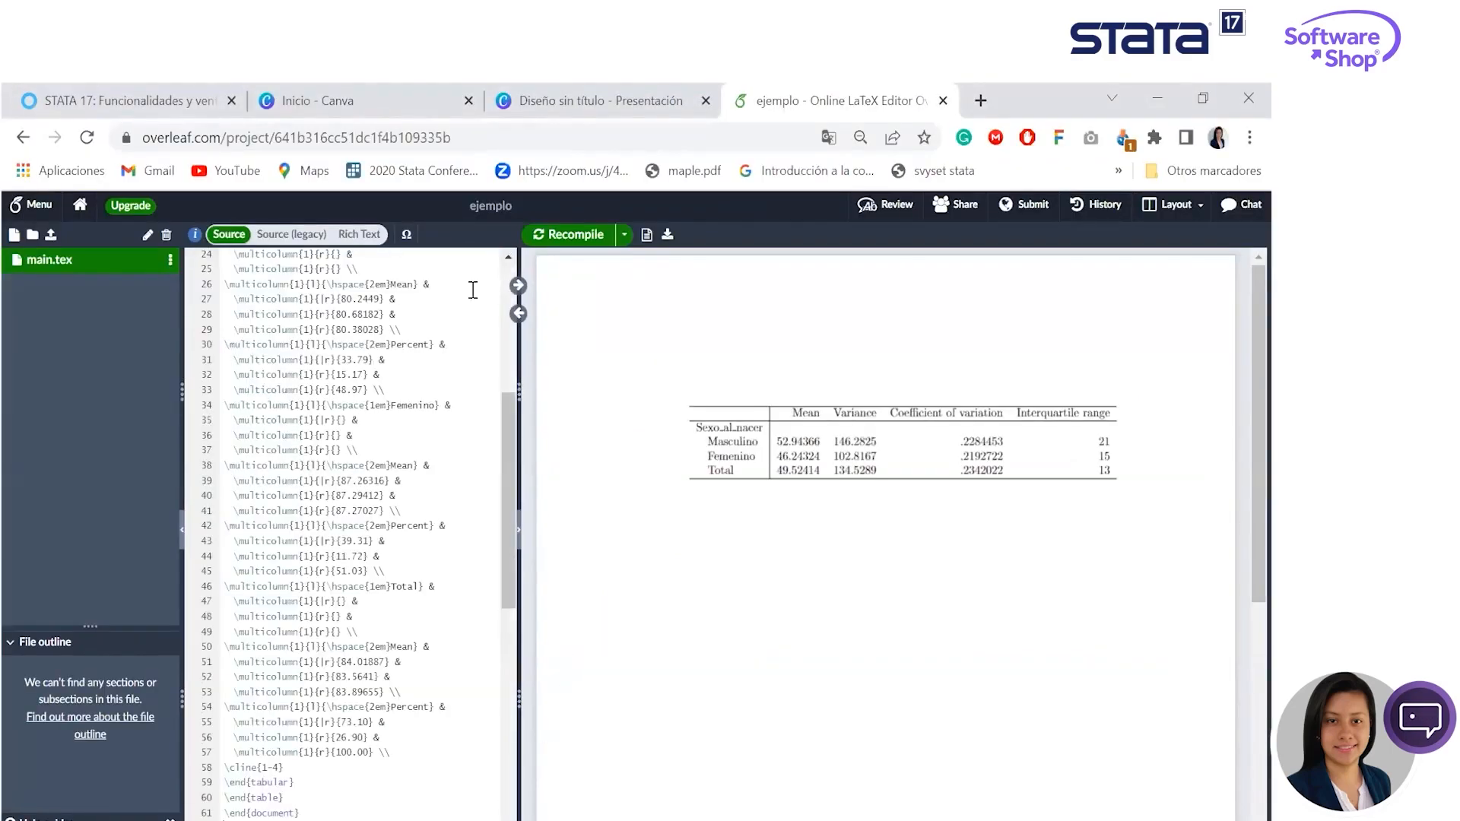
pyautogui.click(569, 234)
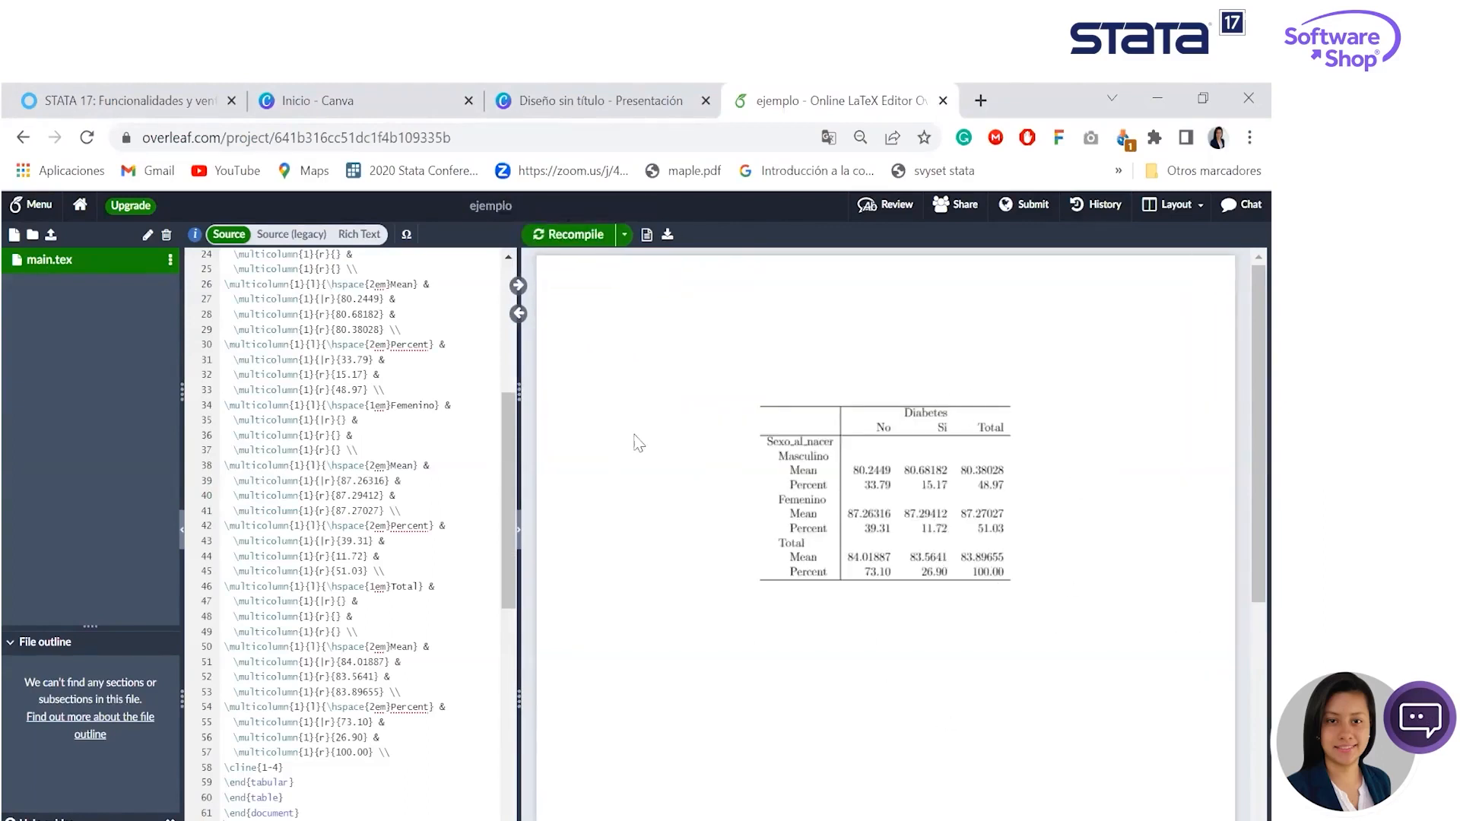
pyautogui.moveTo(500, 411); pyautogui.dragTo(500, 272)
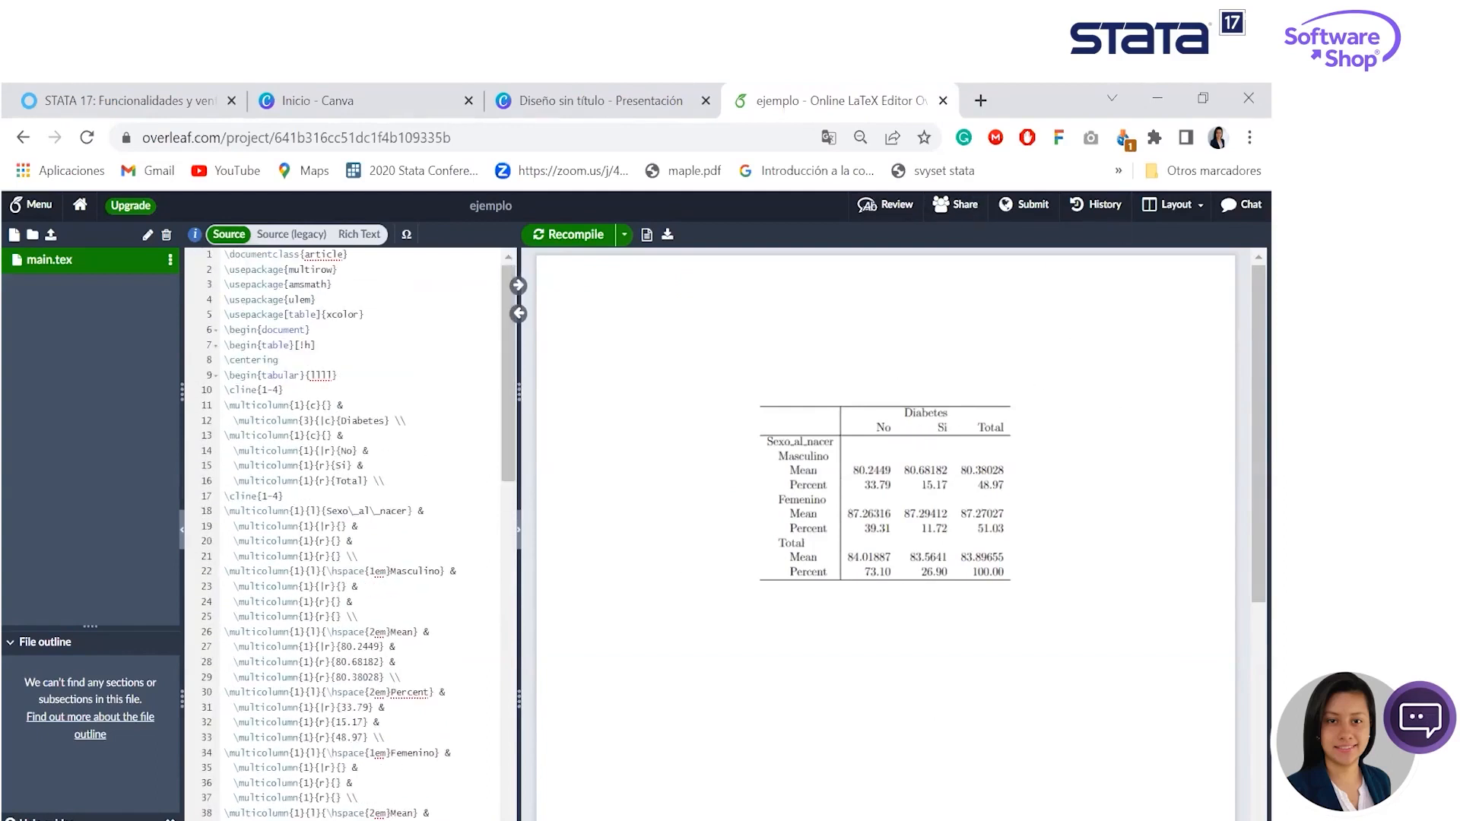
# - Switch back to the main Stata window and open the exported ta2.html table from the results
pyautogui.hotkey('alt', 'Tab')
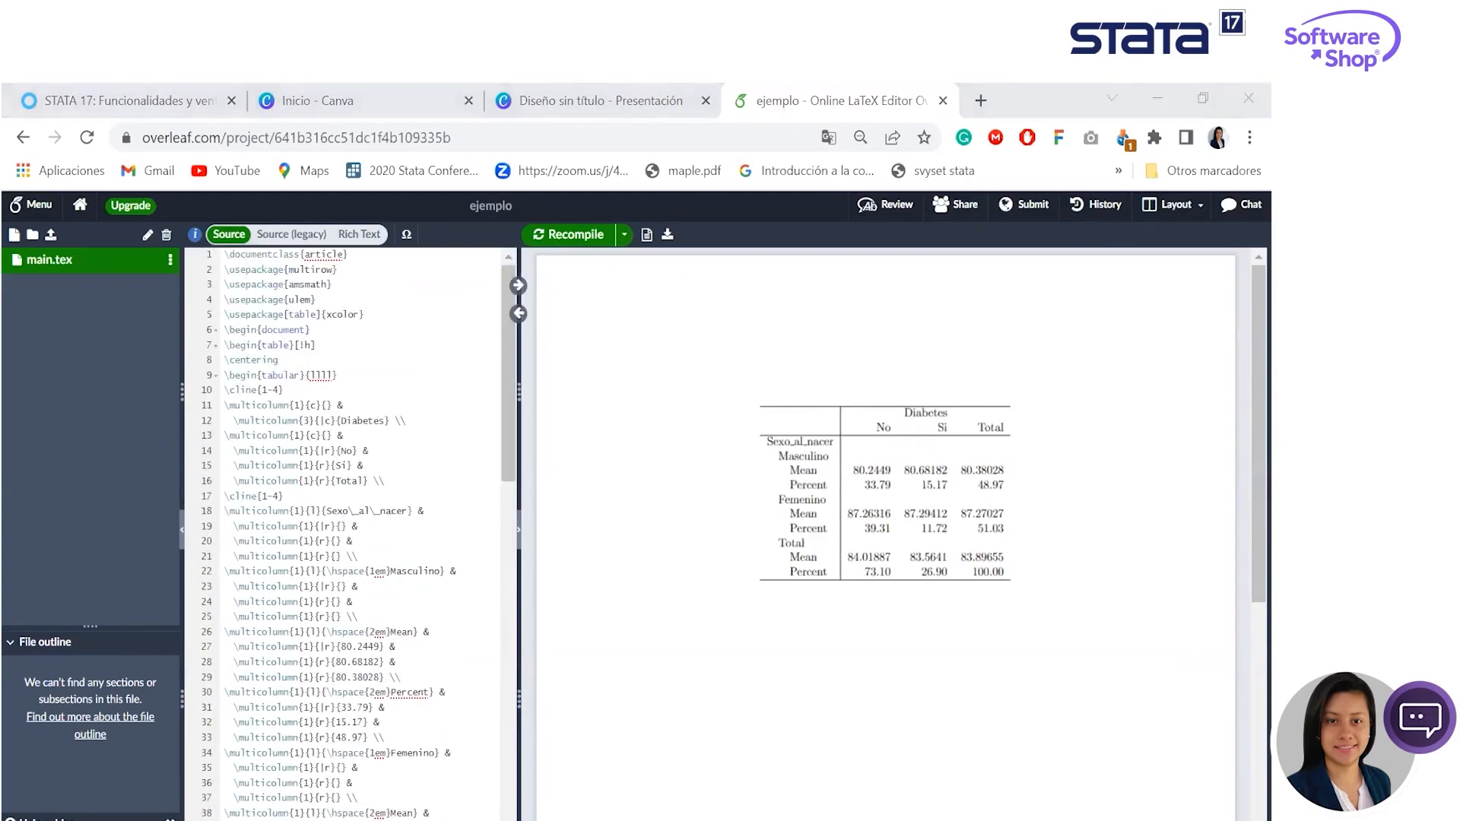
pyautogui.moveTo(558, 819)
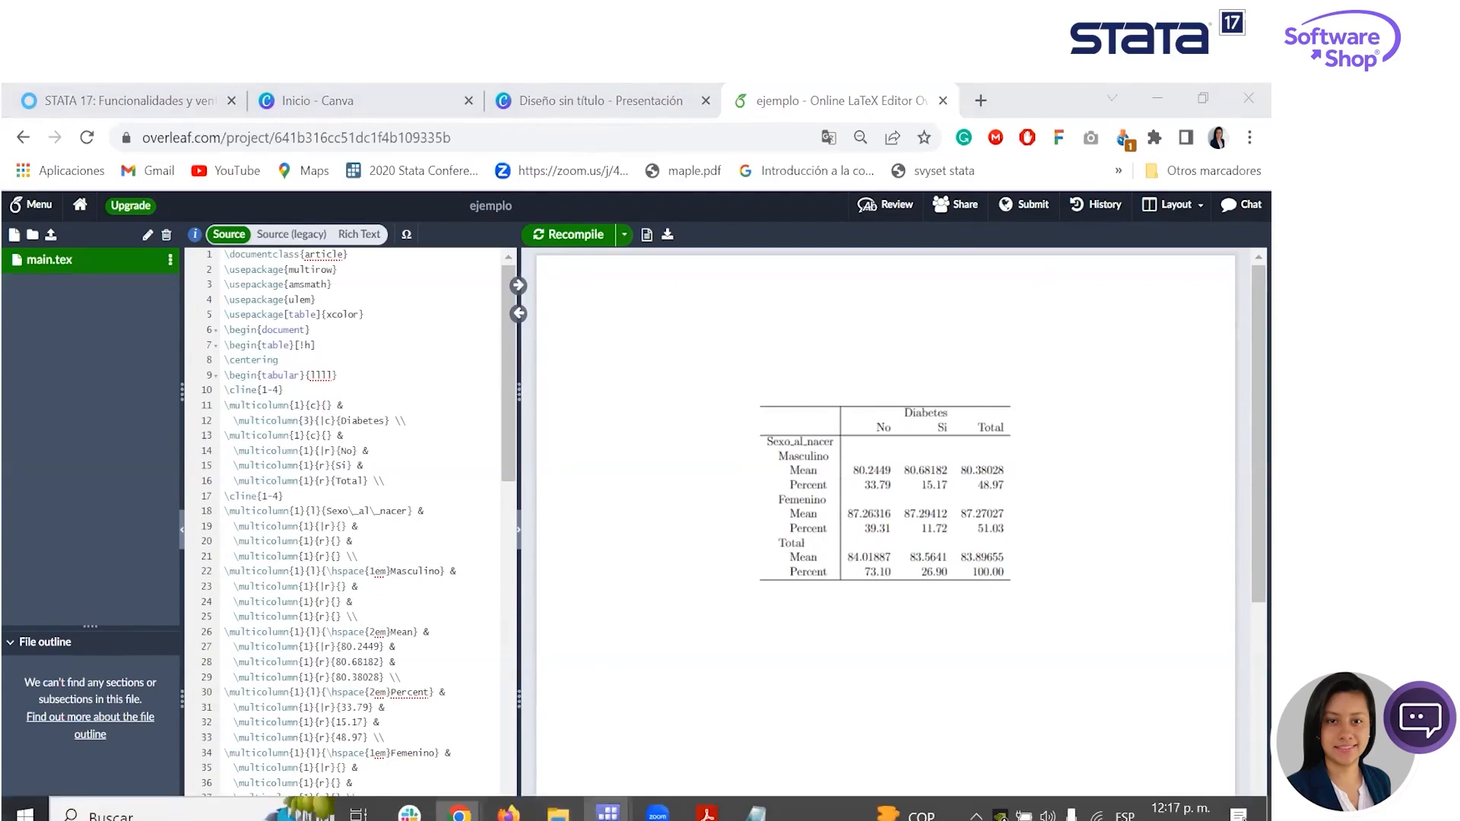
pyautogui.moveTo(607, 812)
pyautogui.click(104, 777)
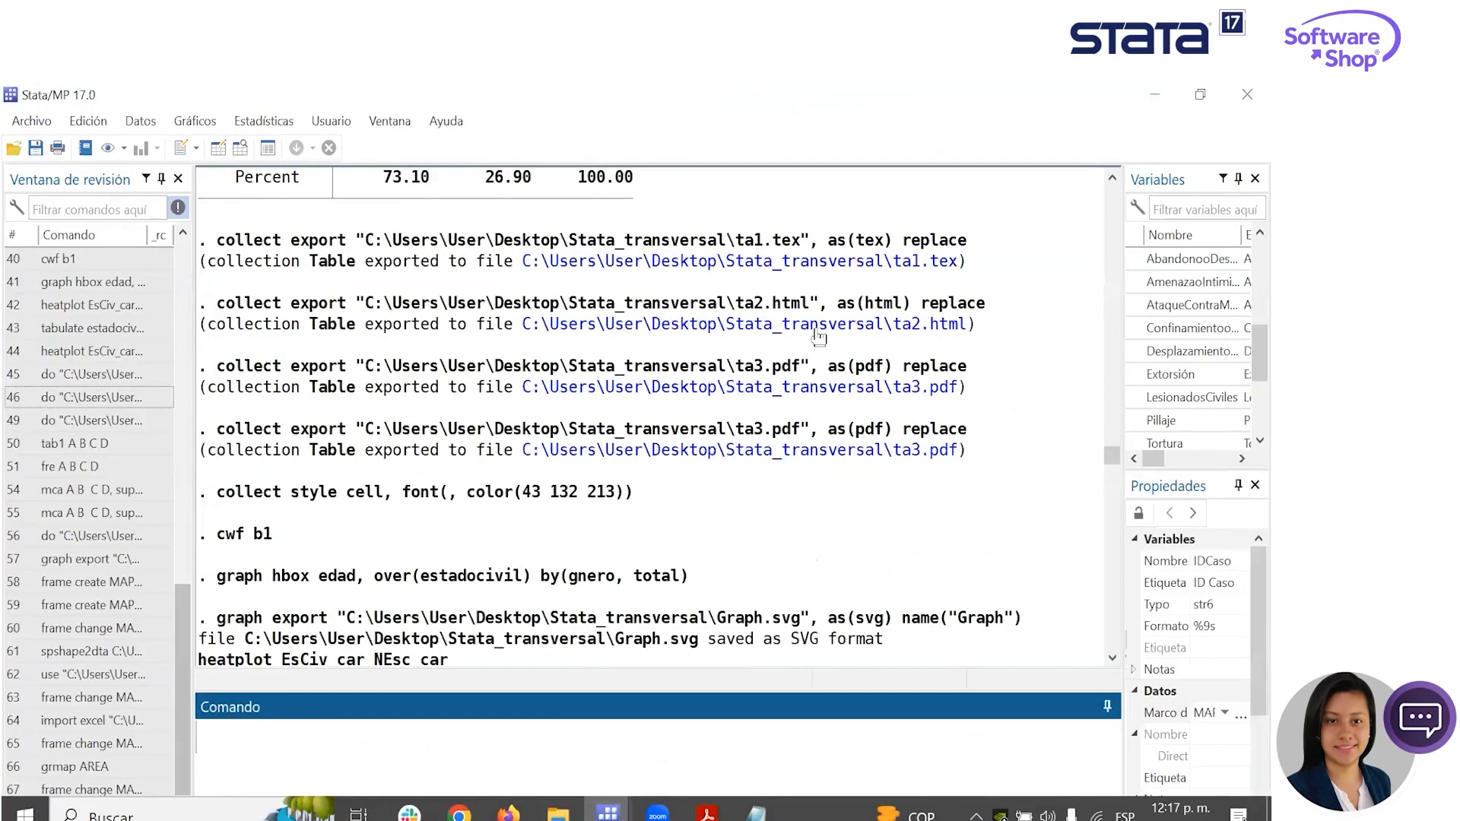
pyautogui.click(818, 327)
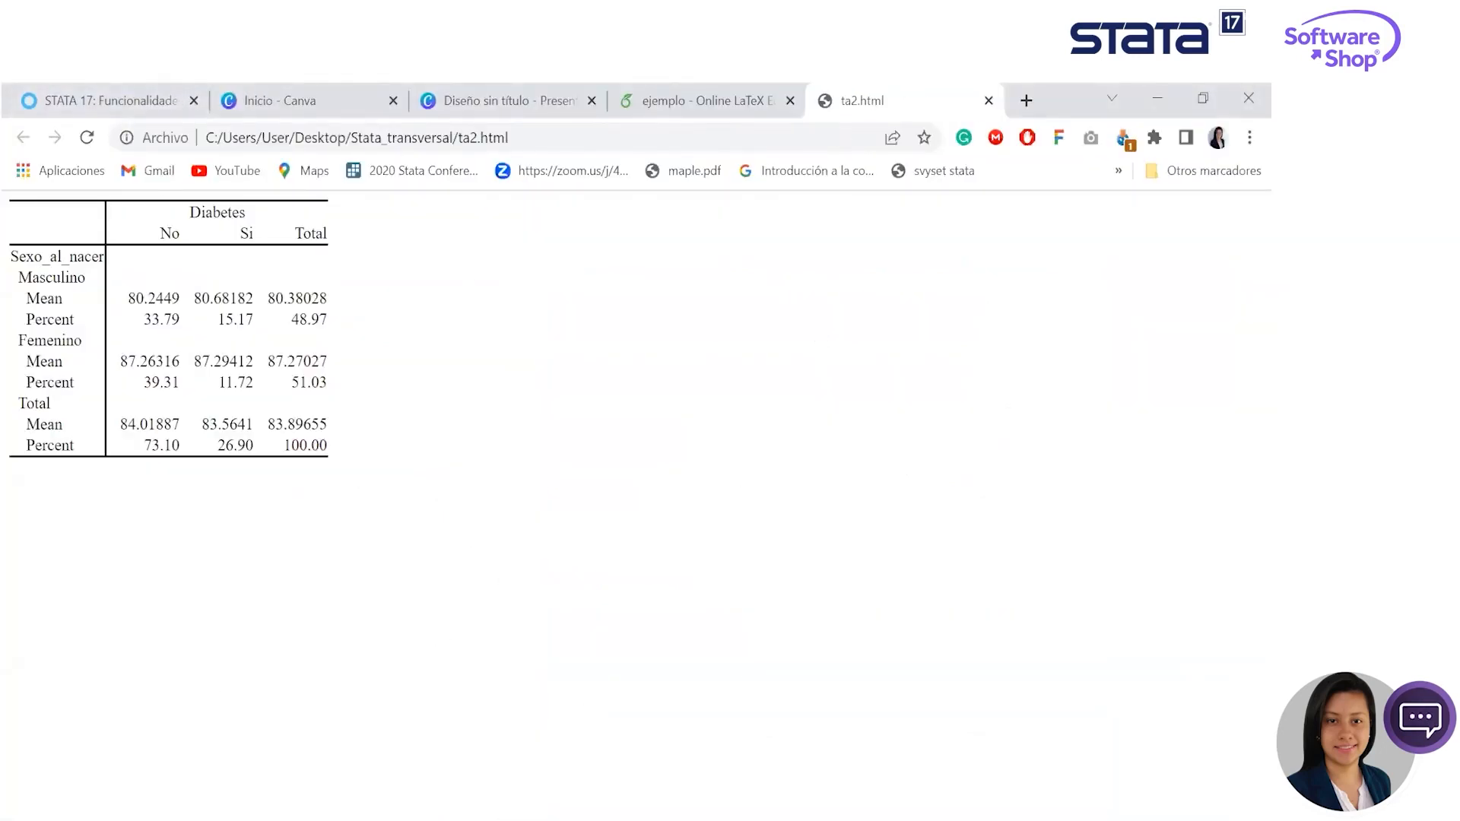
# - Return to the main Stata window and open the exported ta3.pdf from the results
pyautogui.moveTo(460, 817)
pyautogui.moveTo(607, 813)
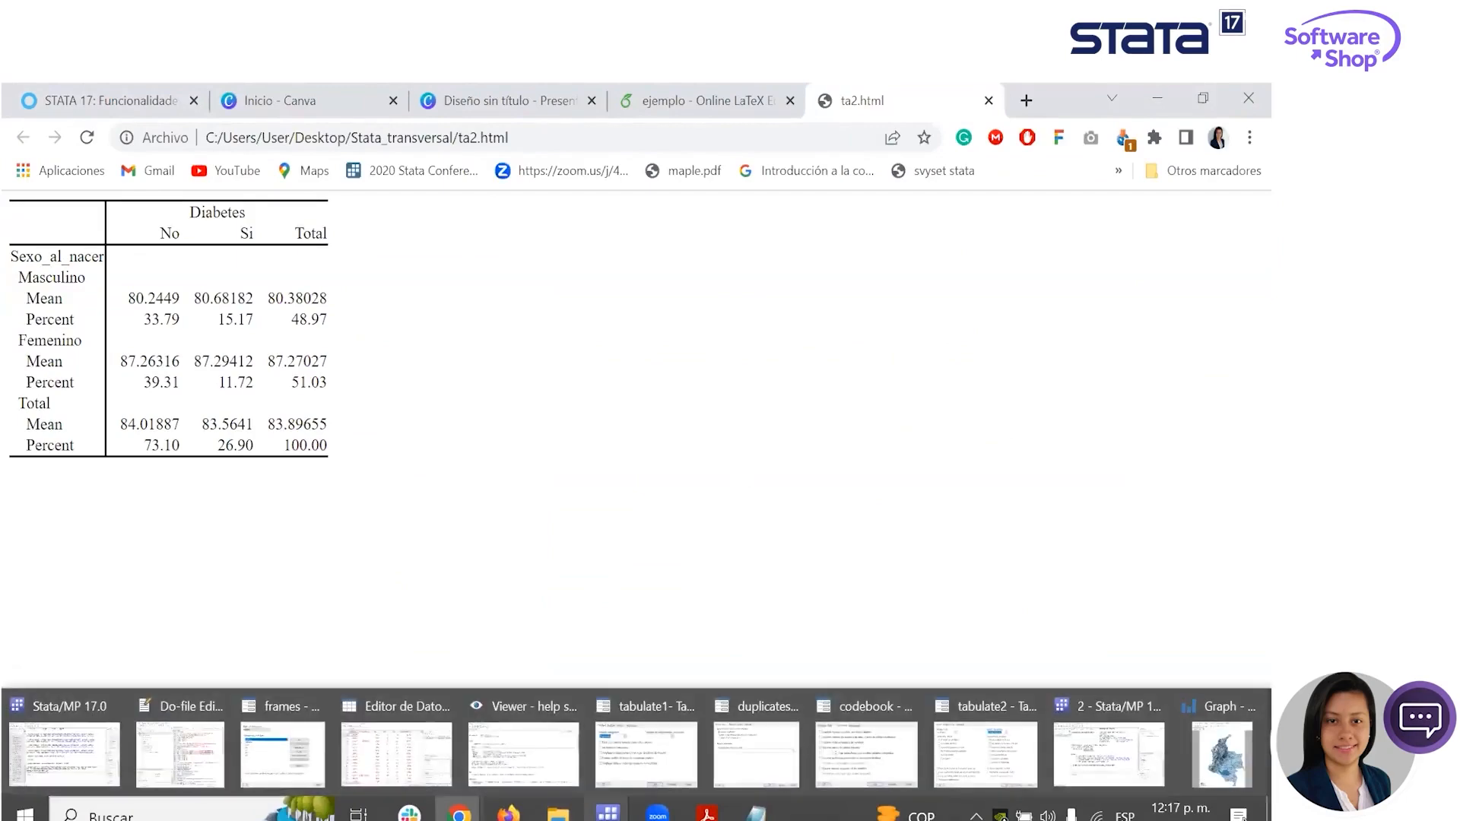
pyautogui.click(65, 752)
pyautogui.click(872, 389)
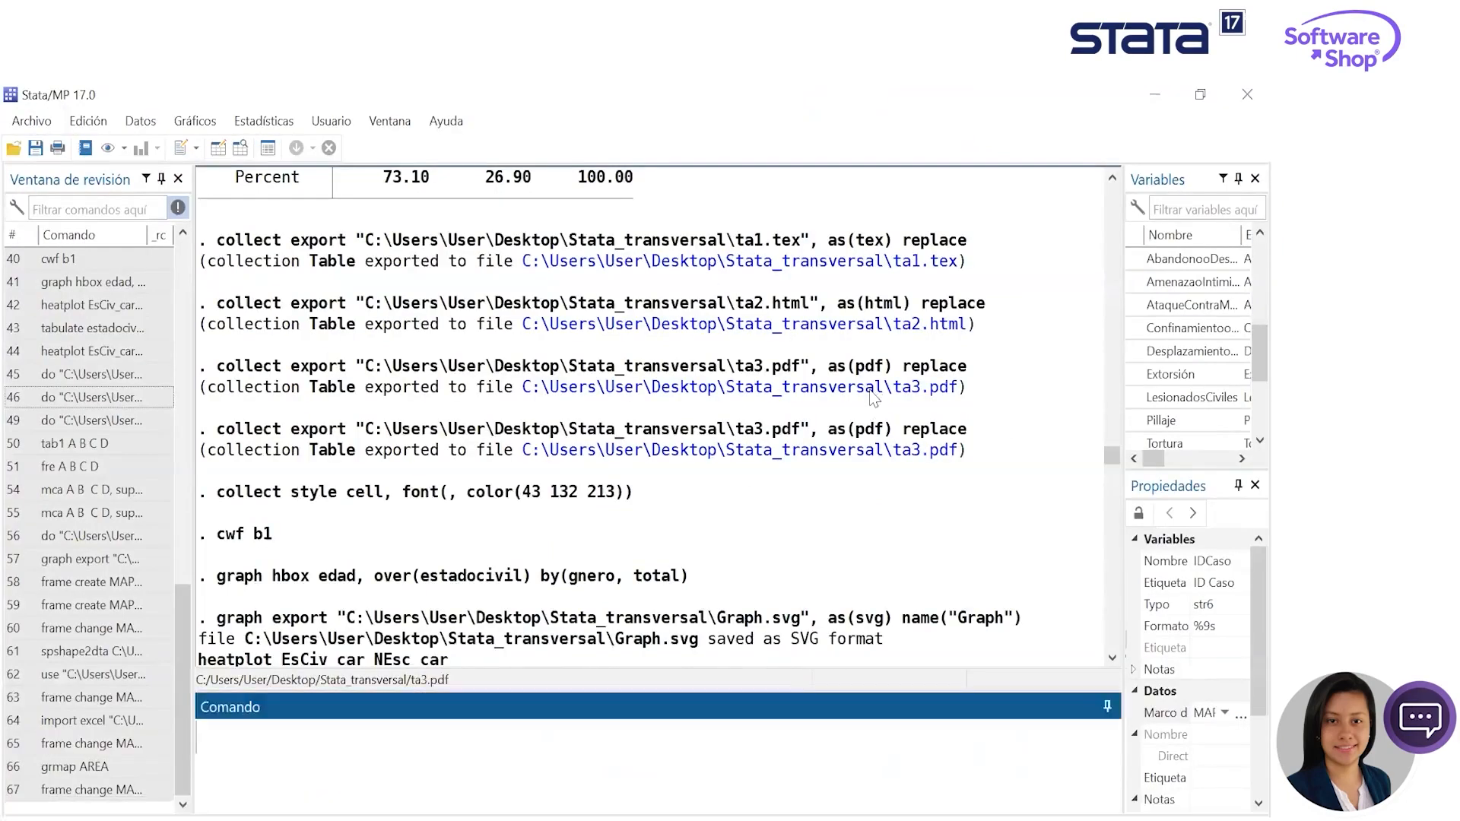
# - Widen the Variables and Properties panes slightly beside the results
pyautogui.moveTo(904, 278); pyautogui.dragTo(910, 319)
pyautogui.scroll(2, 824, 490)
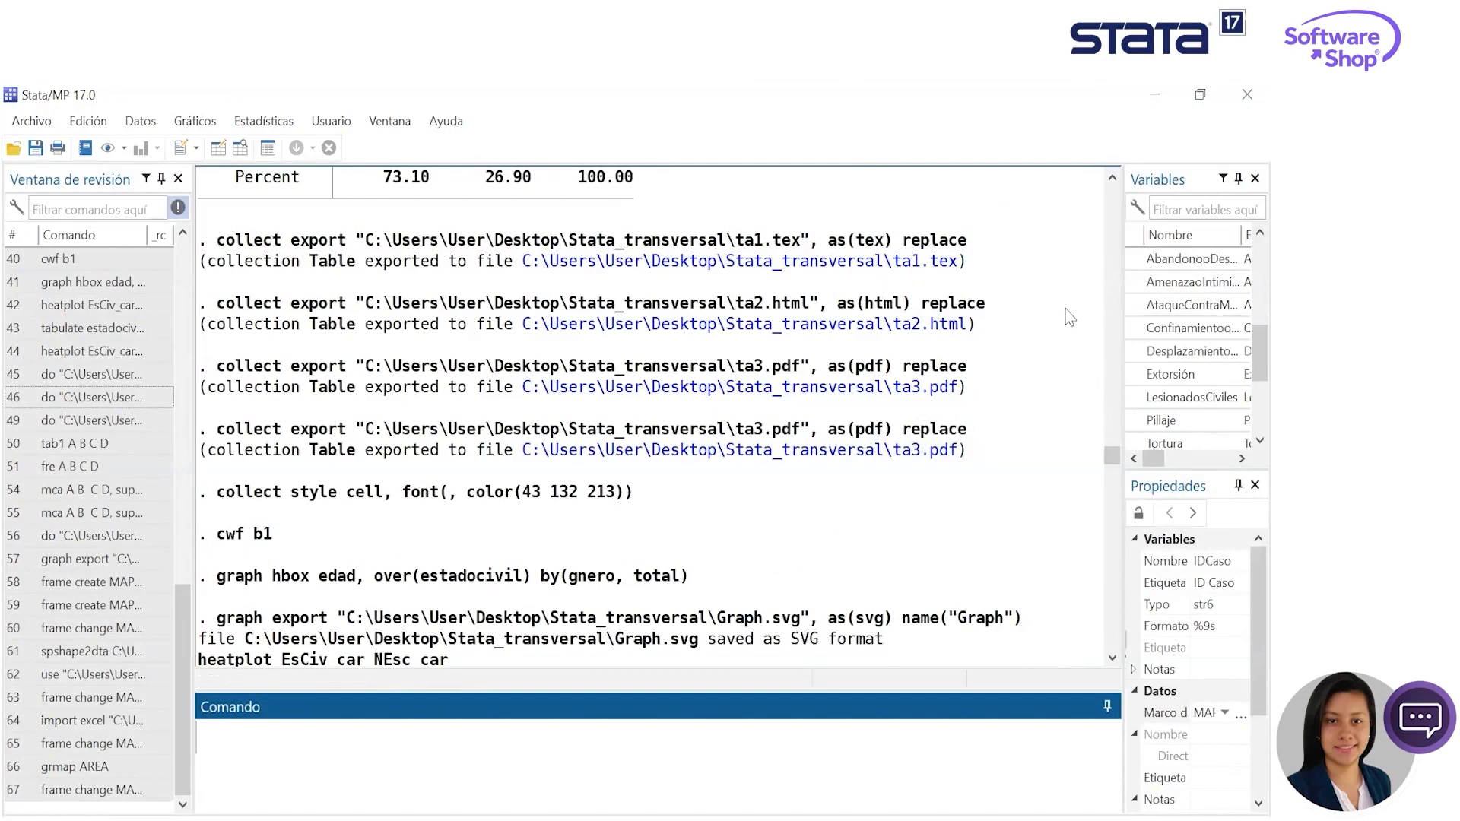
pyautogui.moveTo(1123, 290); pyautogui.dragTo(1107, 289)
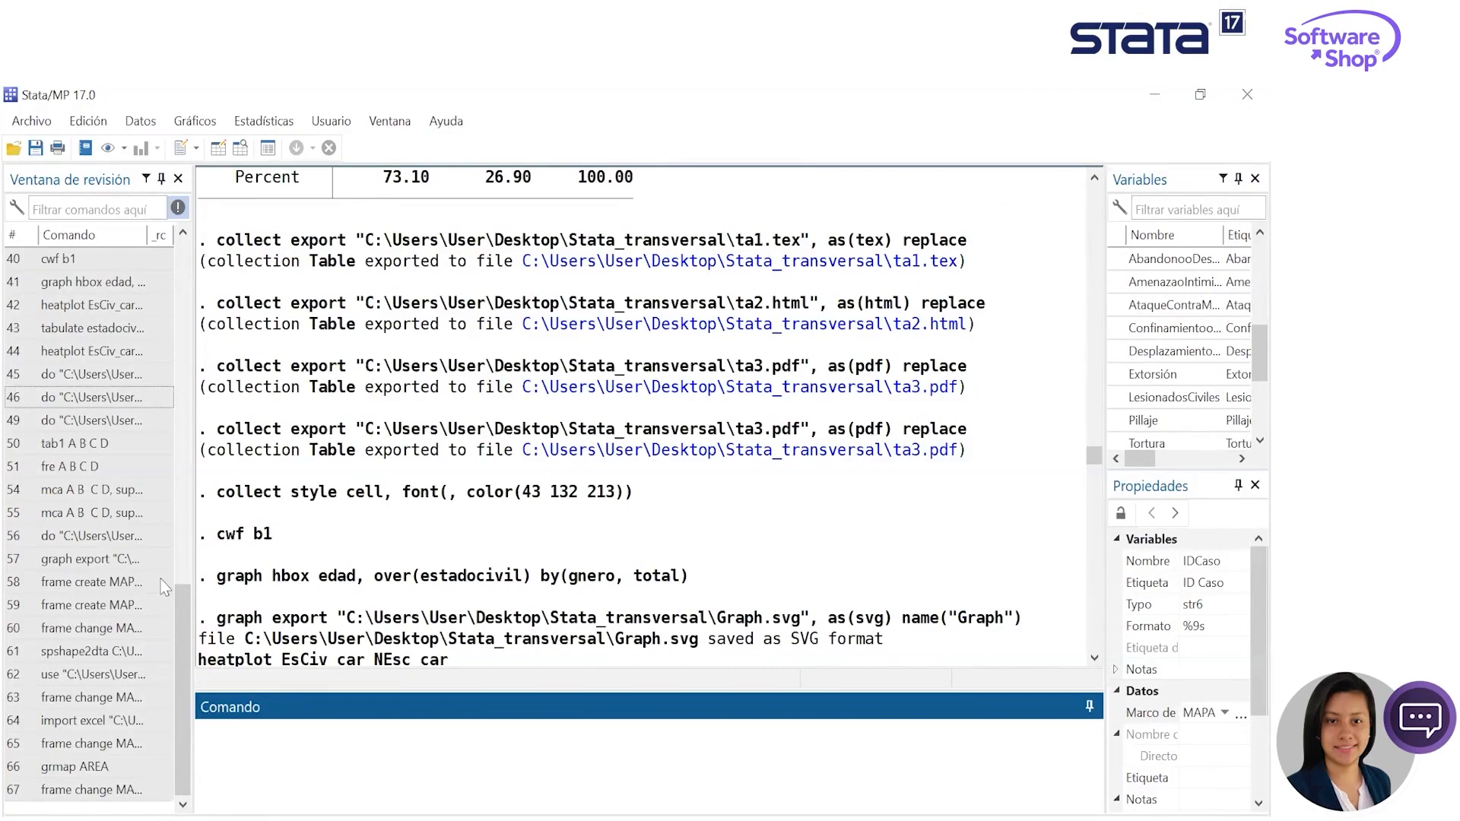
# - Narrow the command history pane slightly and show the latest output at the end of the results
pyautogui.moveTo(193, 564); pyautogui.dragTo(183, 566)
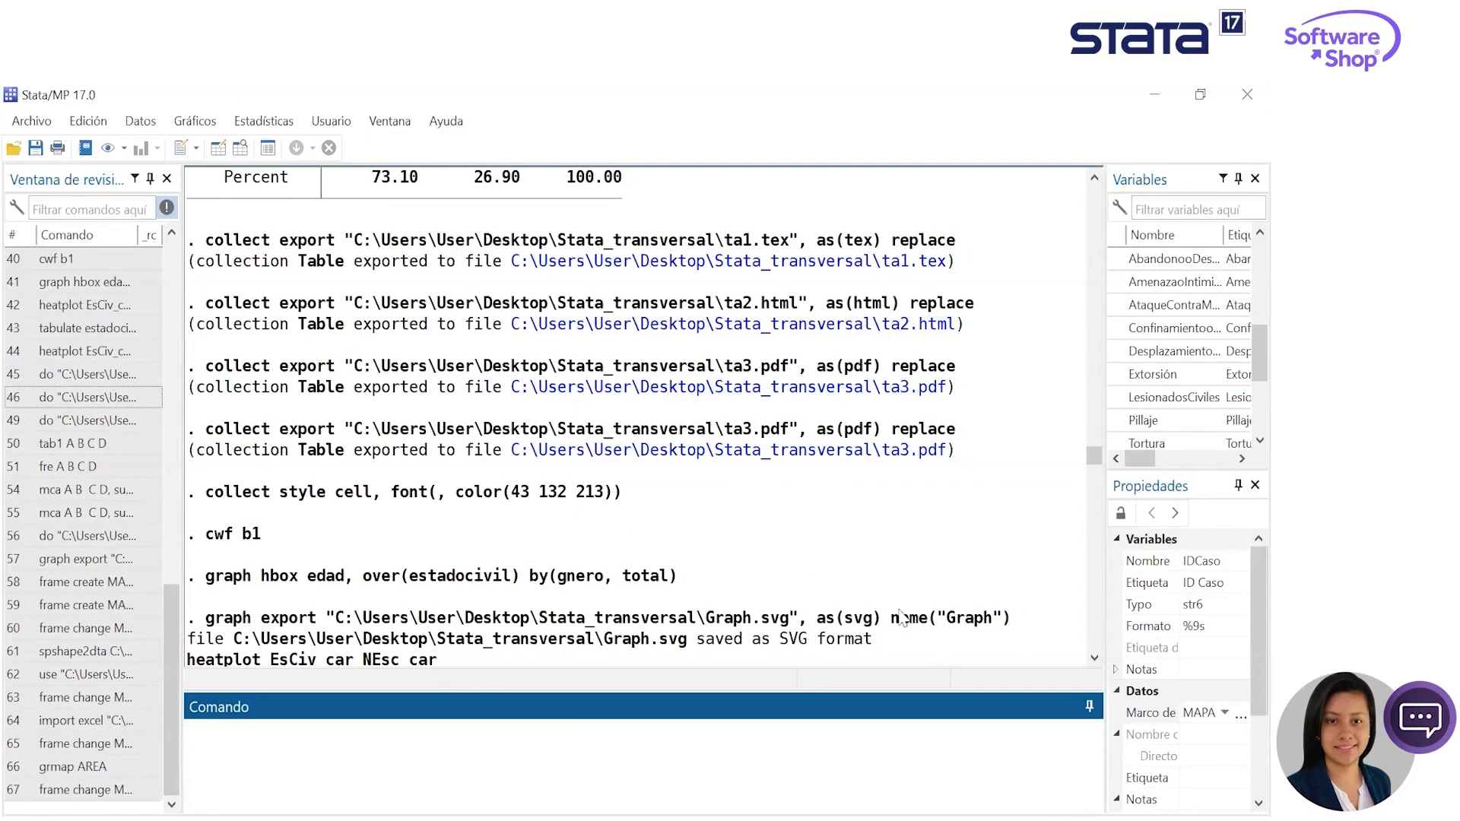
pyautogui.scroll(-1, 872, 497)
pyautogui.moveTo(1093, 459); pyautogui.dragTo(1094, 642)
# - Bring up the Do-file Editor, review the last commands of the Sin_título2 do-file, and minimize the editor
pyautogui.click(608, 812)
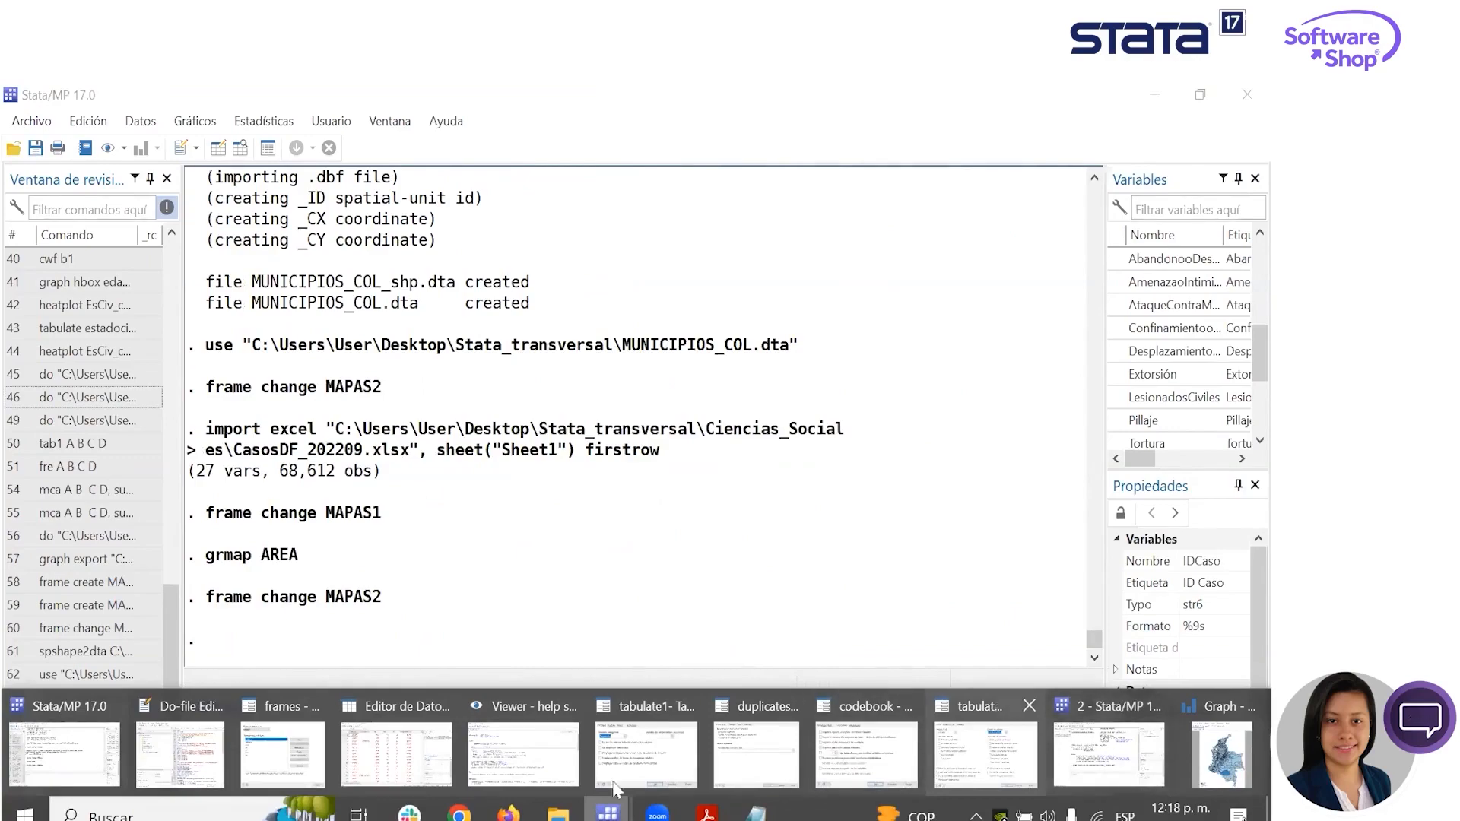
pyautogui.click(184, 751)
pyautogui.scroll(-15, 697, 459)
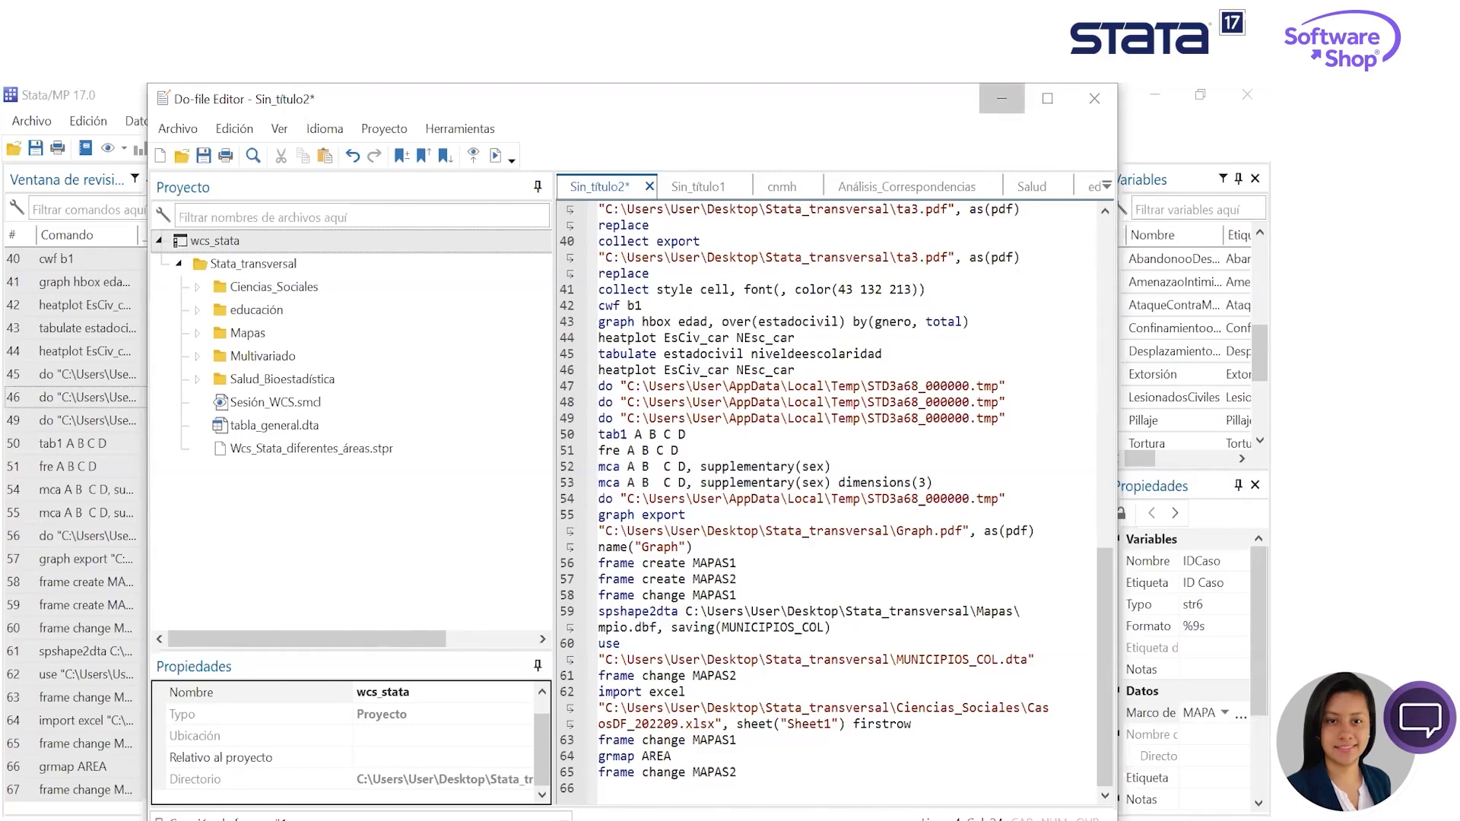
pyautogui.click(1001, 98)
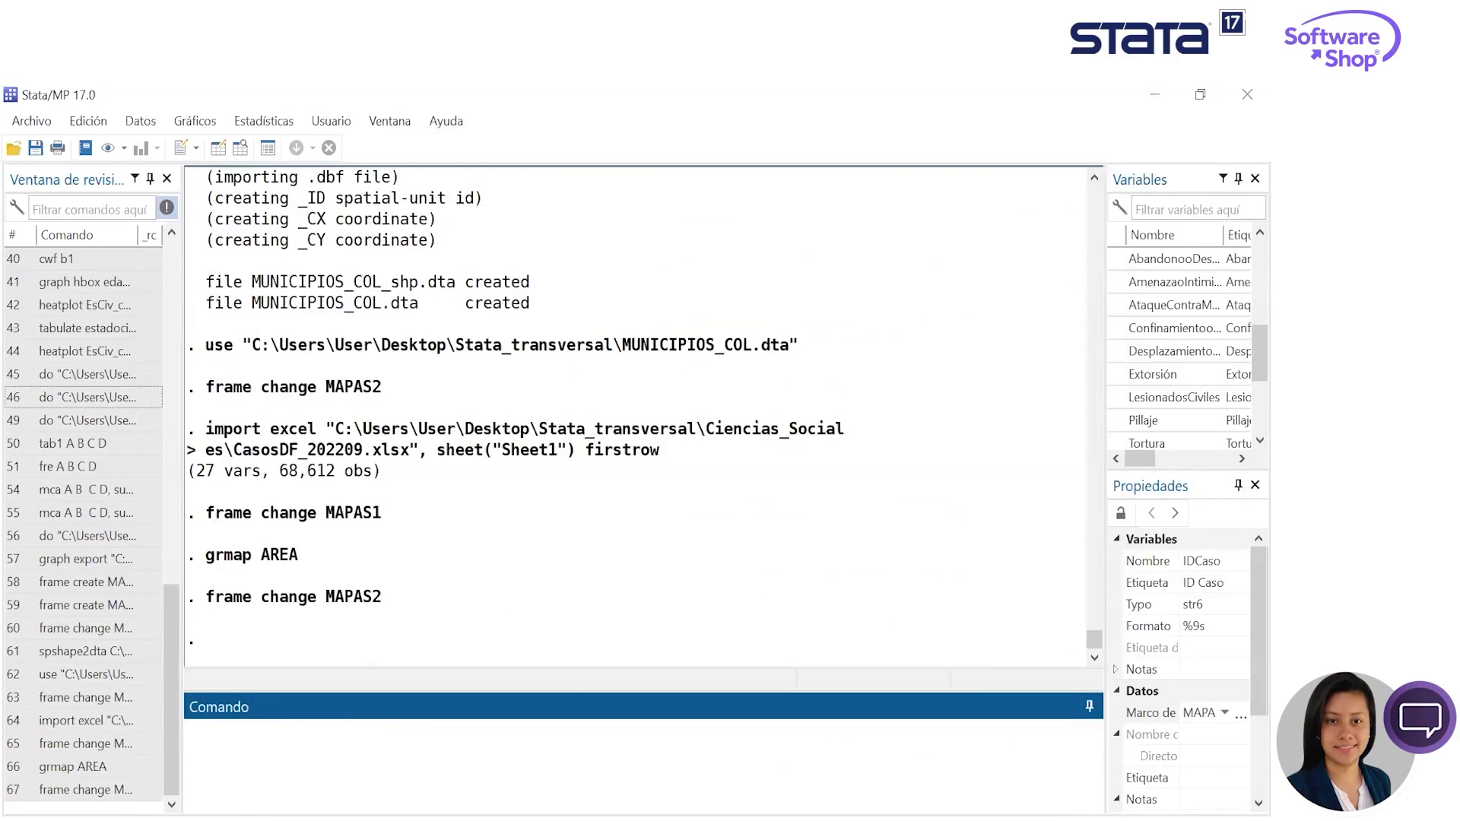
# - Widen the Variables and Properties panes until the variable labels are readable, and widen the command history pane slightly
pyautogui.moveTo(1106, 483); pyautogui.dragTo(1034, 510)
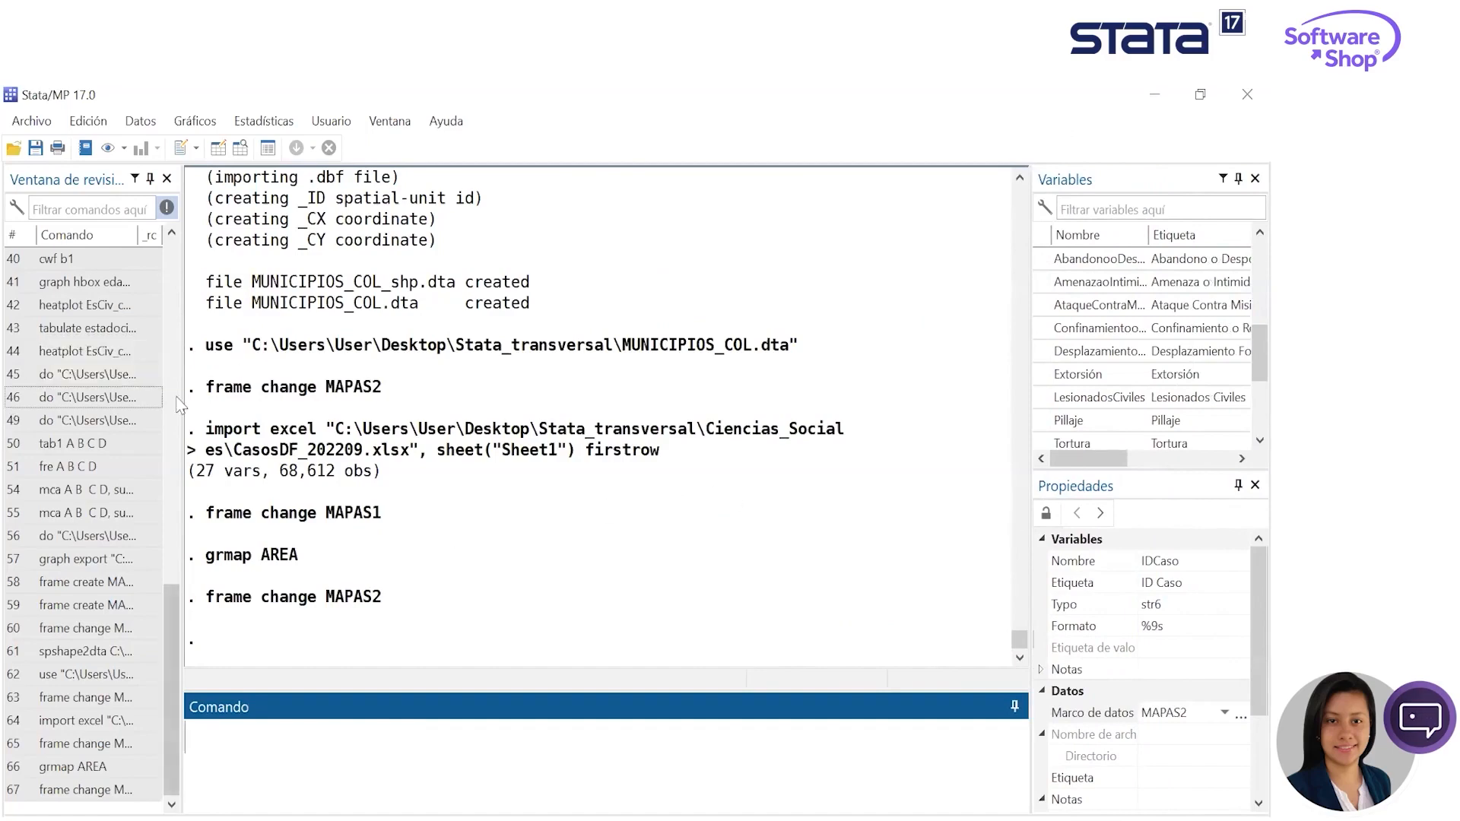
pyautogui.moveTo(183, 388); pyautogui.dragTo(201, 387)
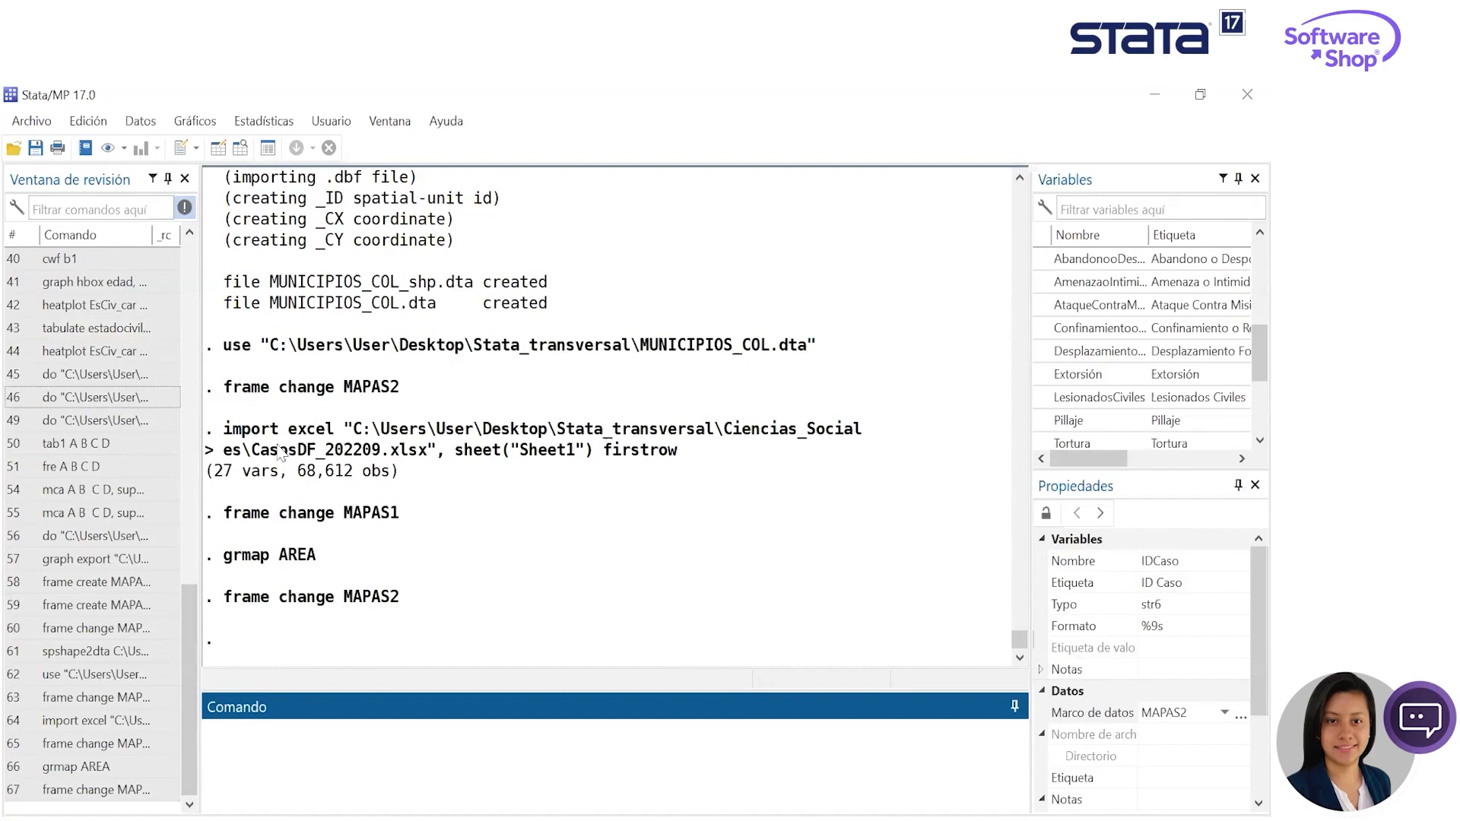
pyautogui.moveTo(201, 404); pyautogui.dragTo(205, 405)
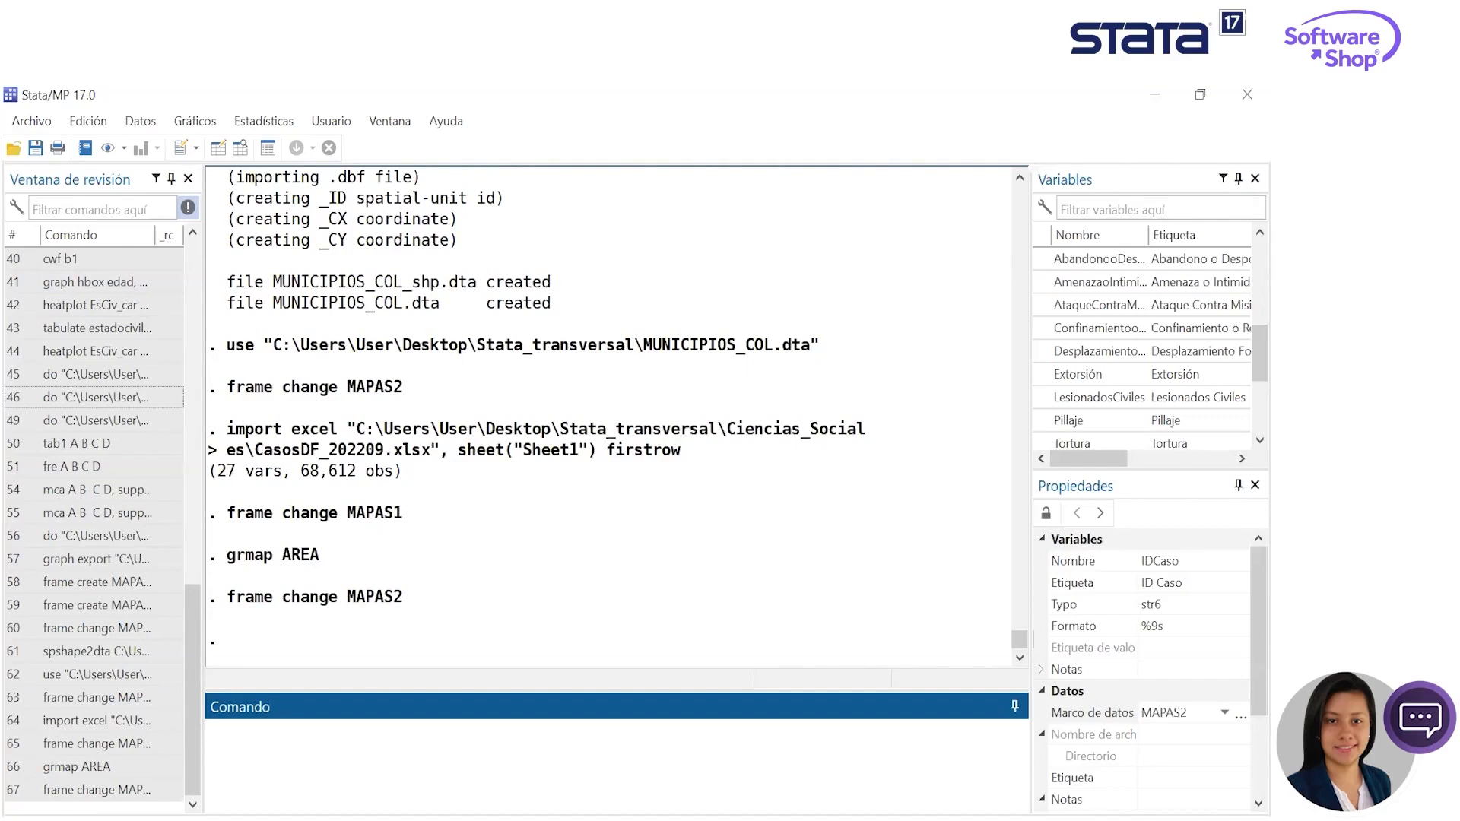
# - Go back to the earlier multiple correspondence output and widen the Variables and Properties panes until the variable labels are readable
pyautogui.hotkey('alt', 'Tab')
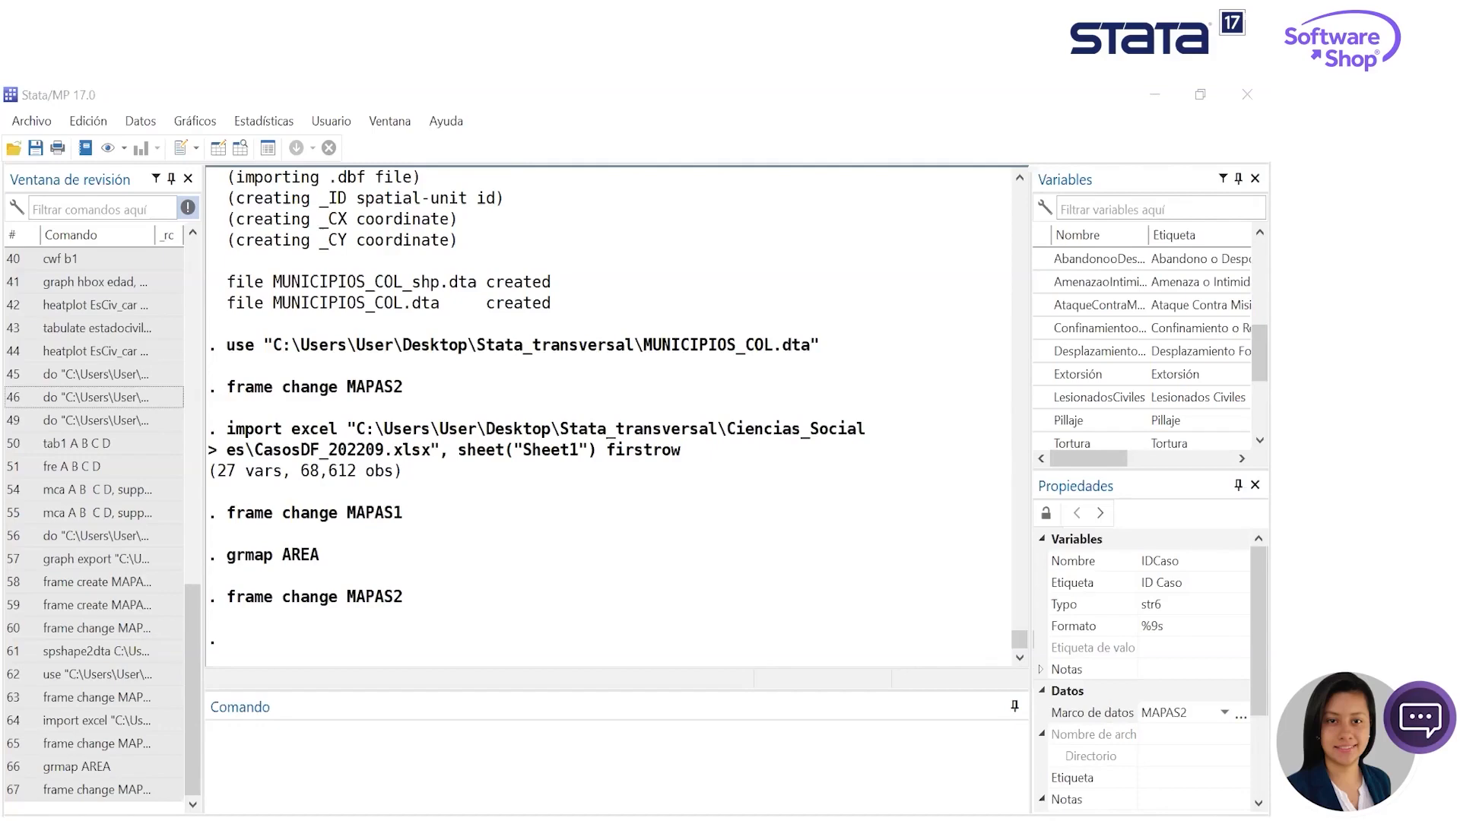
pyautogui.scroll(20, 741, 532)
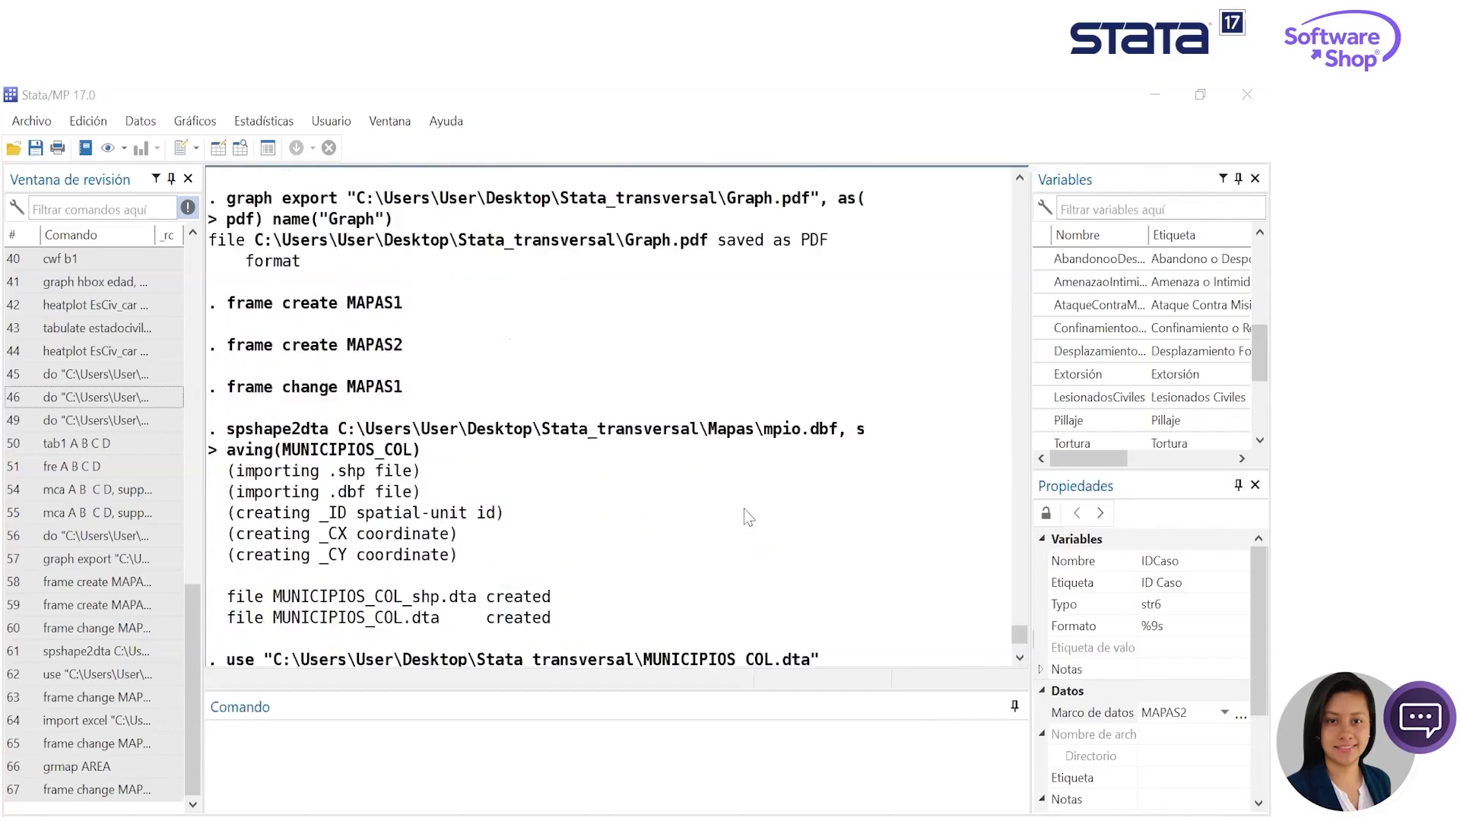
pyautogui.moveTo(1034, 327); pyautogui.dragTo(942, 373)
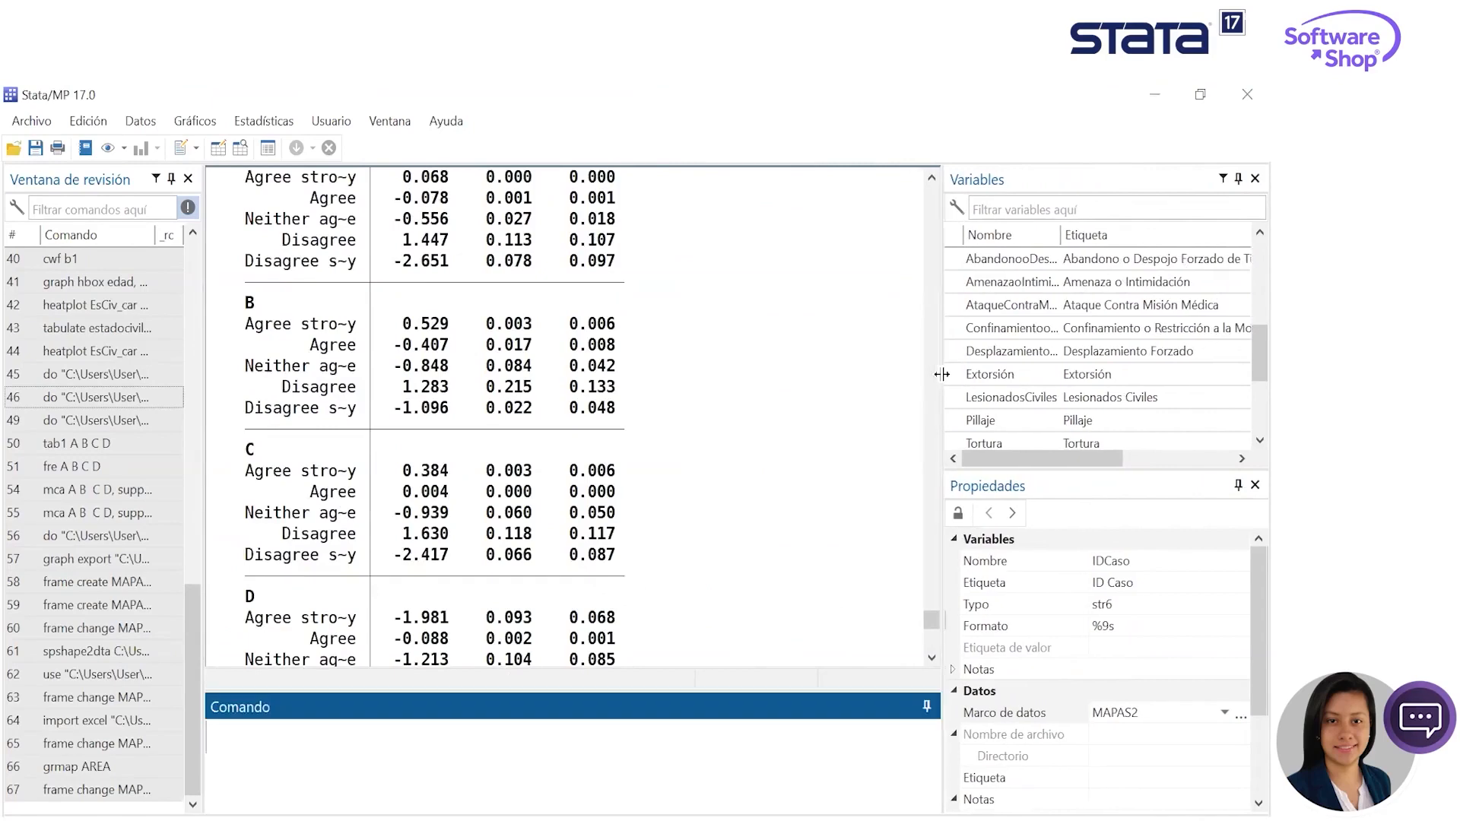
pyautogui.click(285, 114)
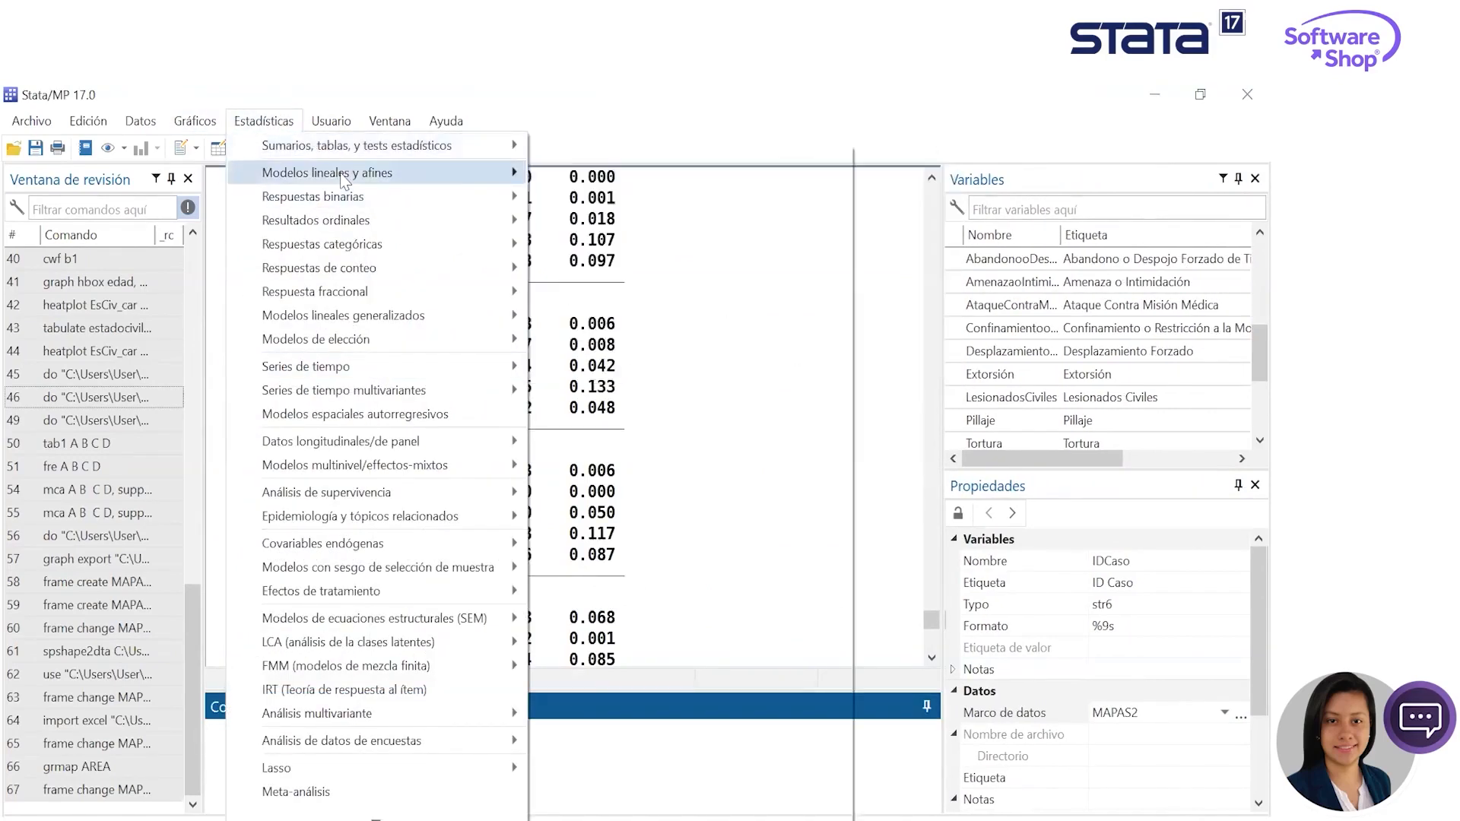
pyautogui.moveTo(344, 180)
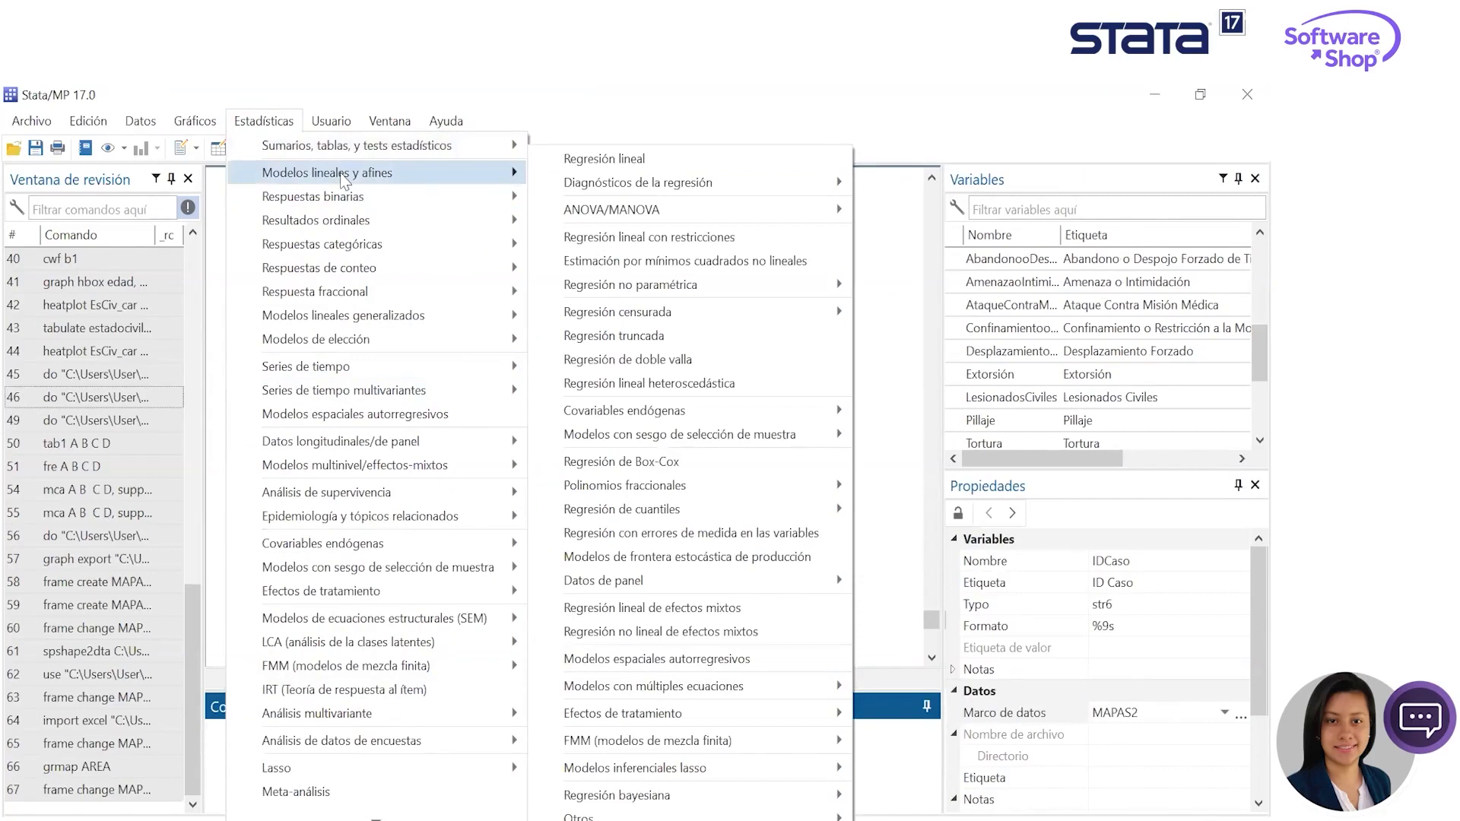
pyautogui.moveTo(418, 232)
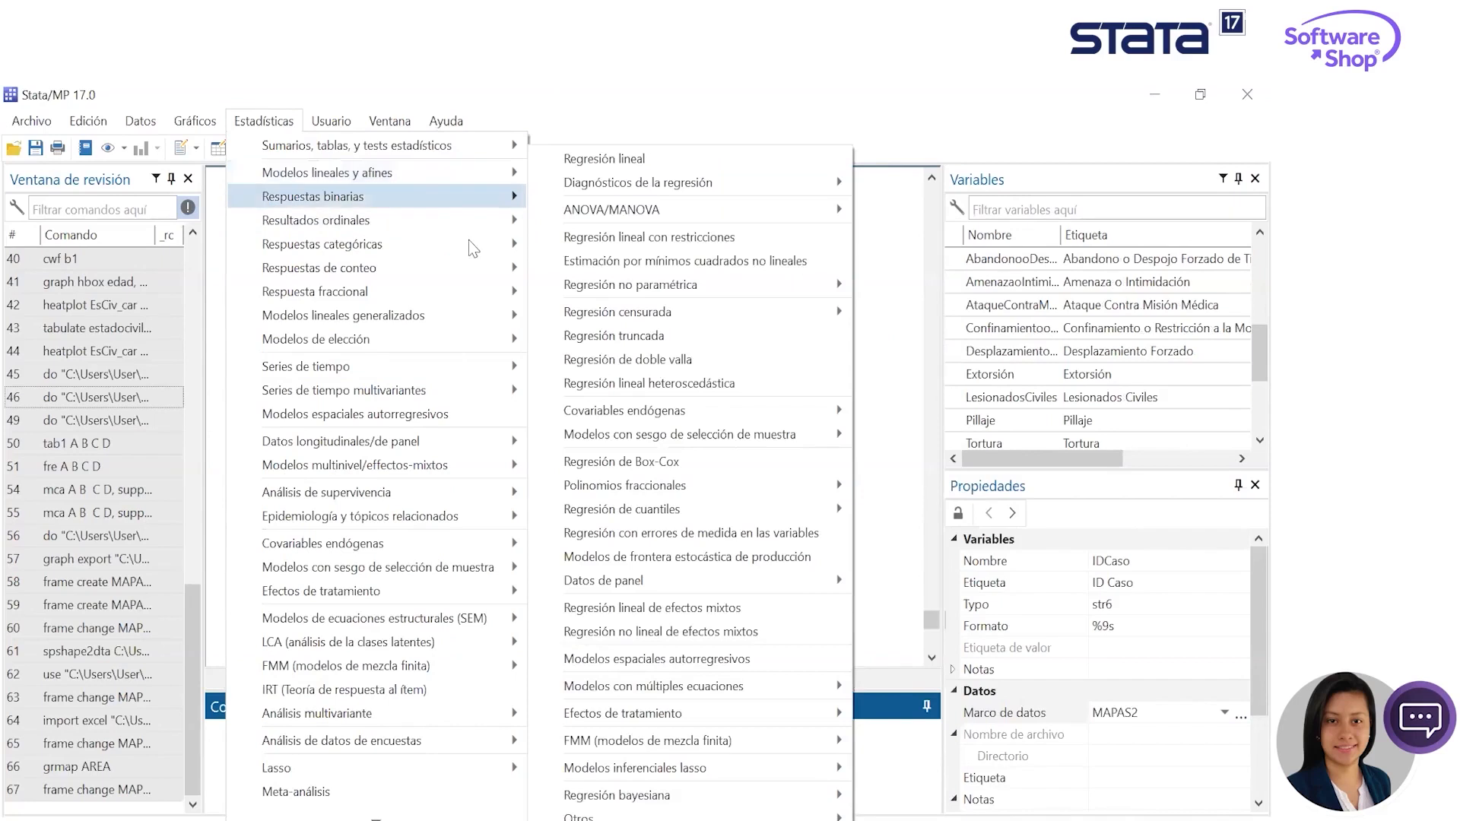
pyautogui.moveTo(469, 242)
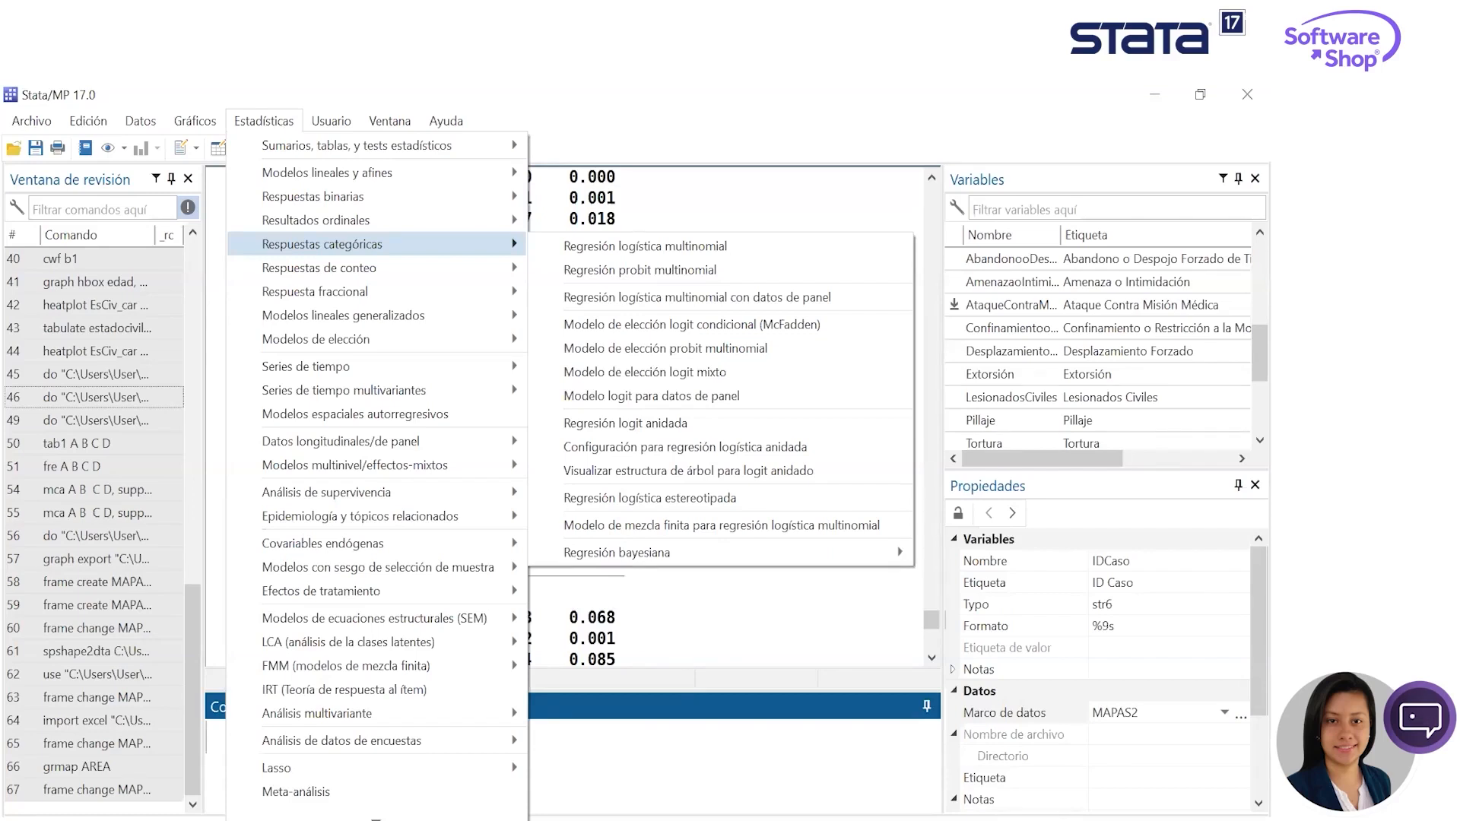
pyautogui.hotkey('alt', 'Tab')
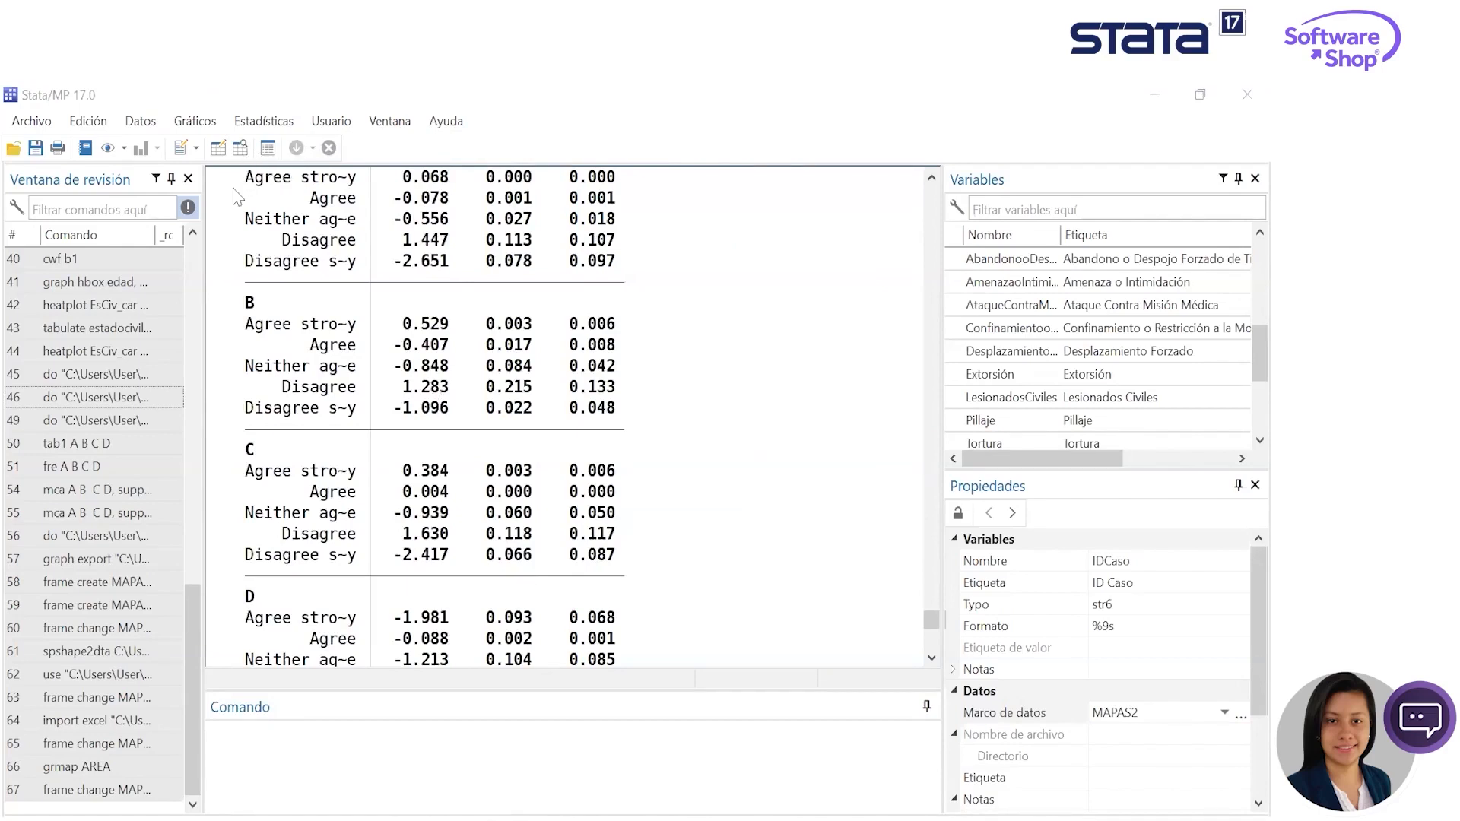
# - Browse the MAPAS2 data in the Data Editor, selecting the Año and IDCaso columns, and minimize the editor
pyautogui.click(241, 148)
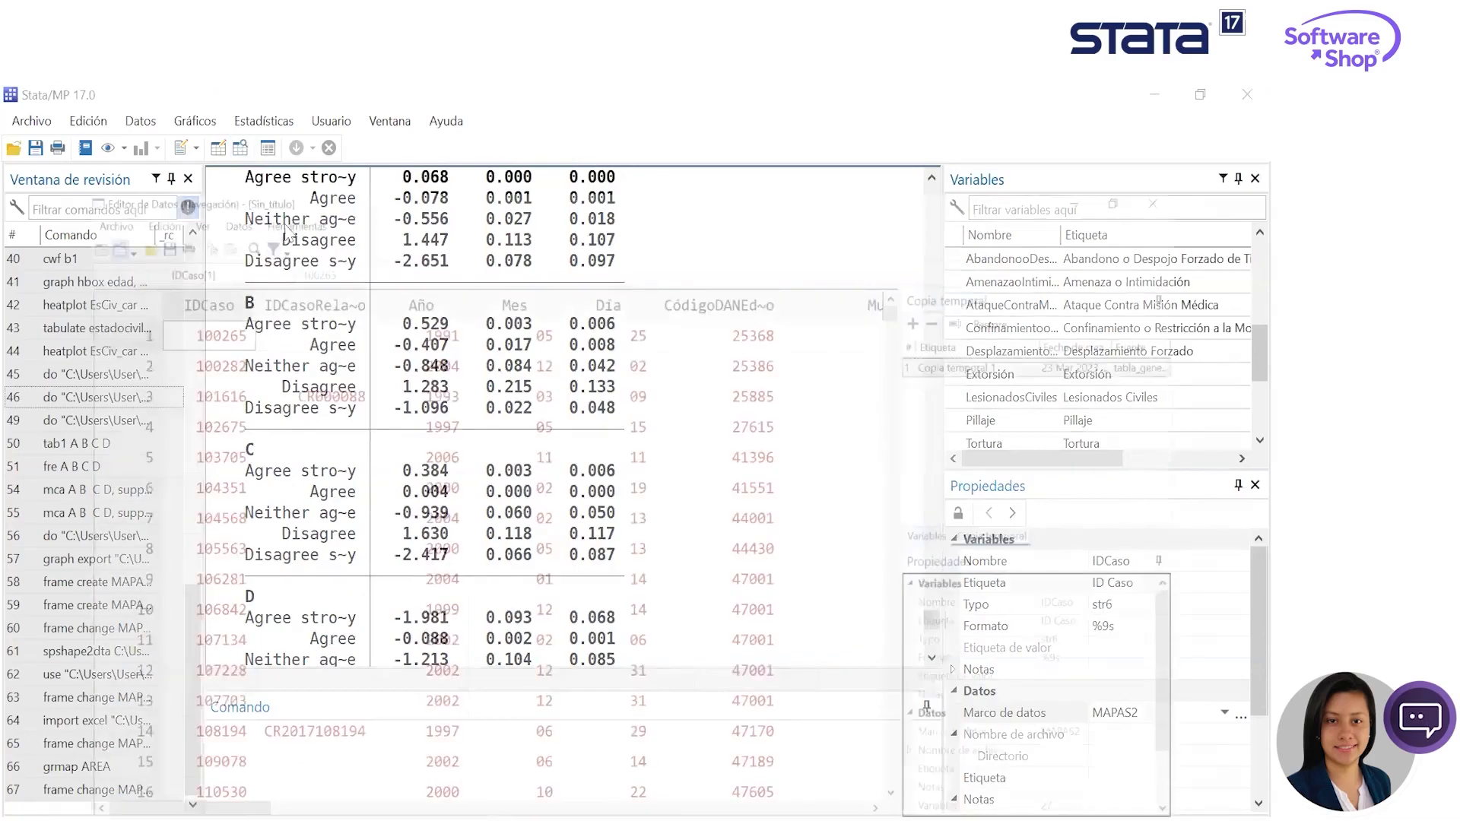
pyautogui.click(381, 204)
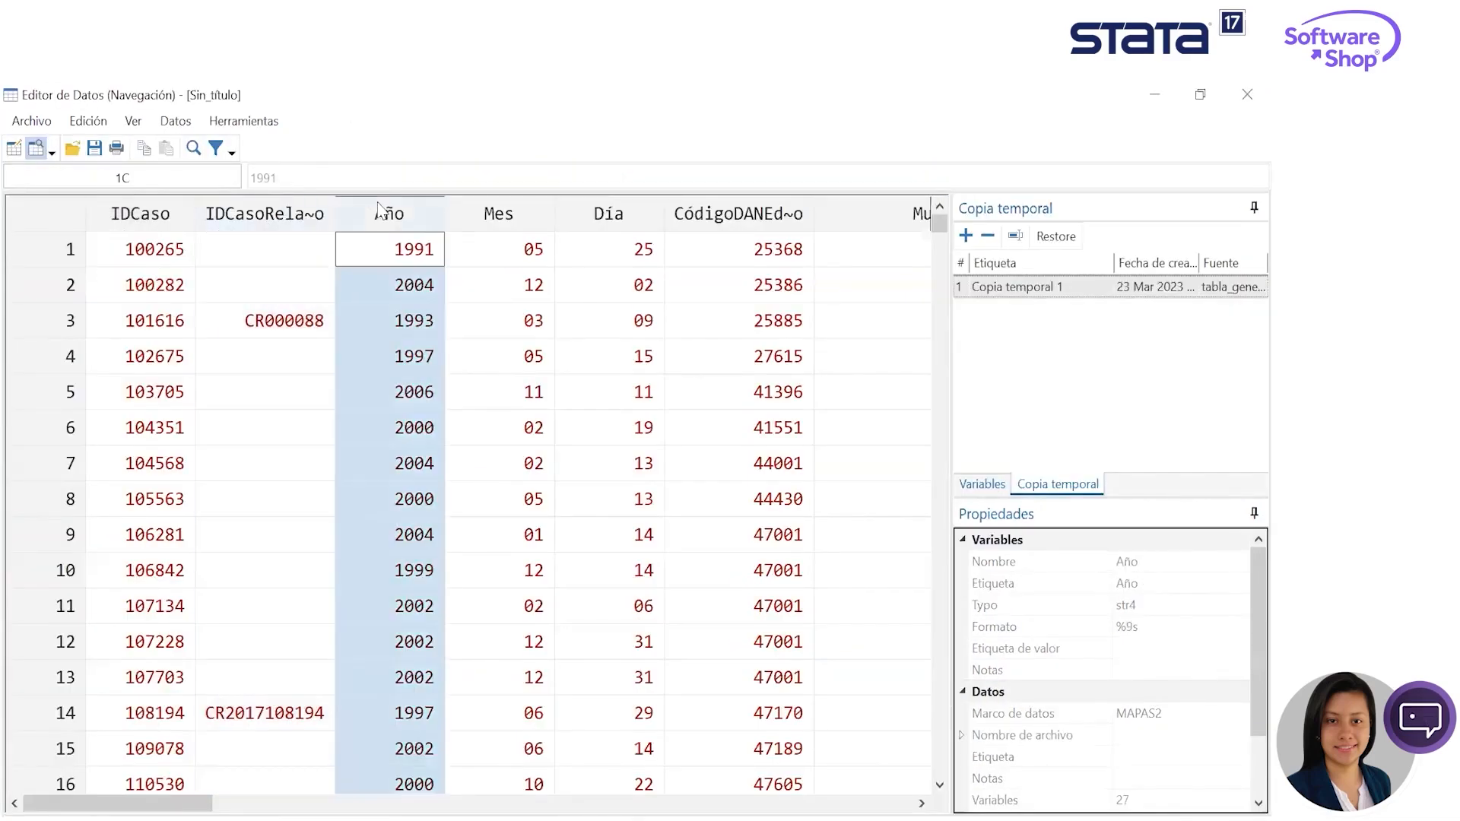
pyautogui.click(107, 219)
pyautogui.click(31, 122)
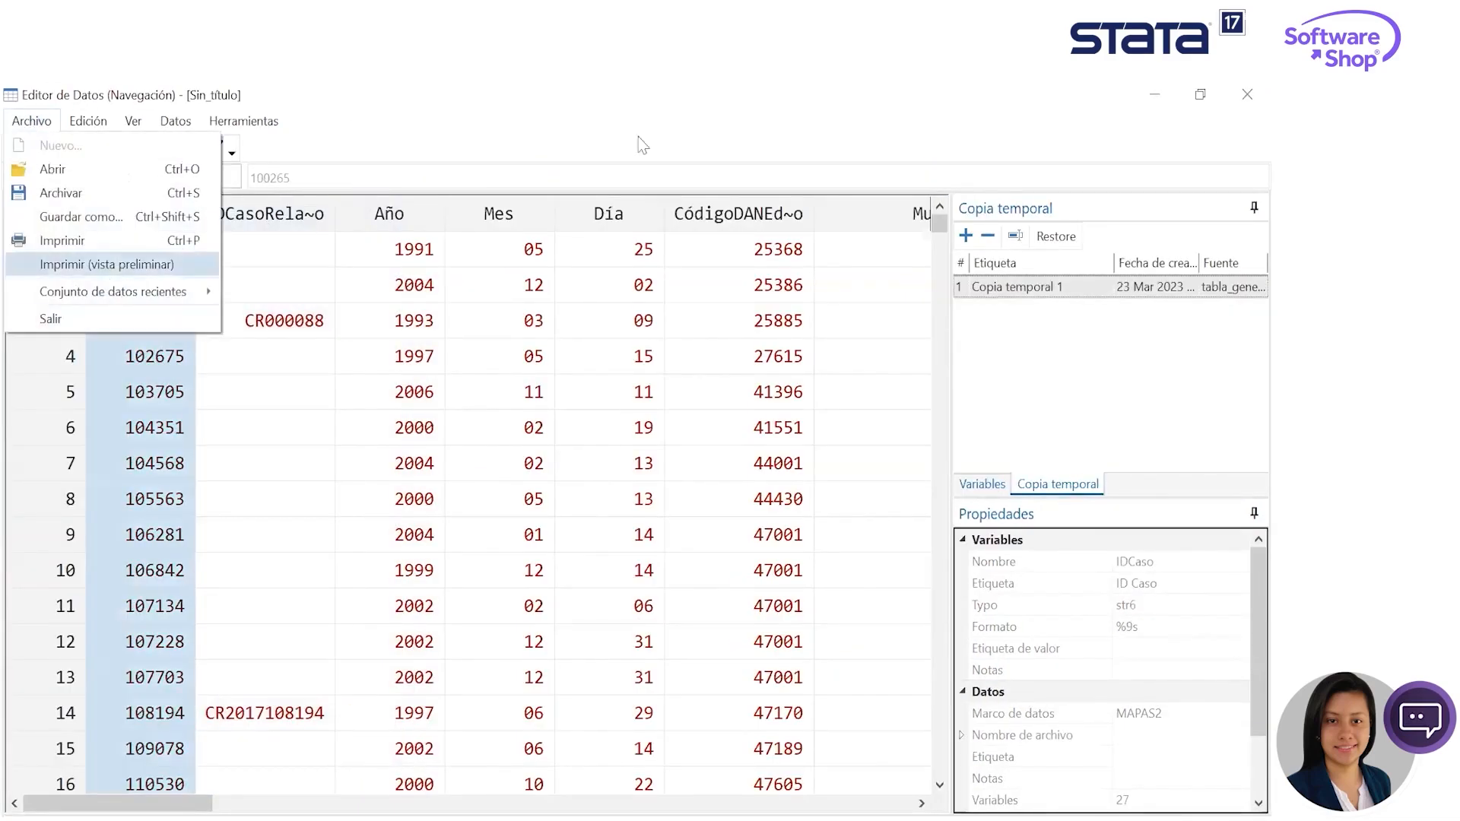
pyautogui.click(1155, 90)
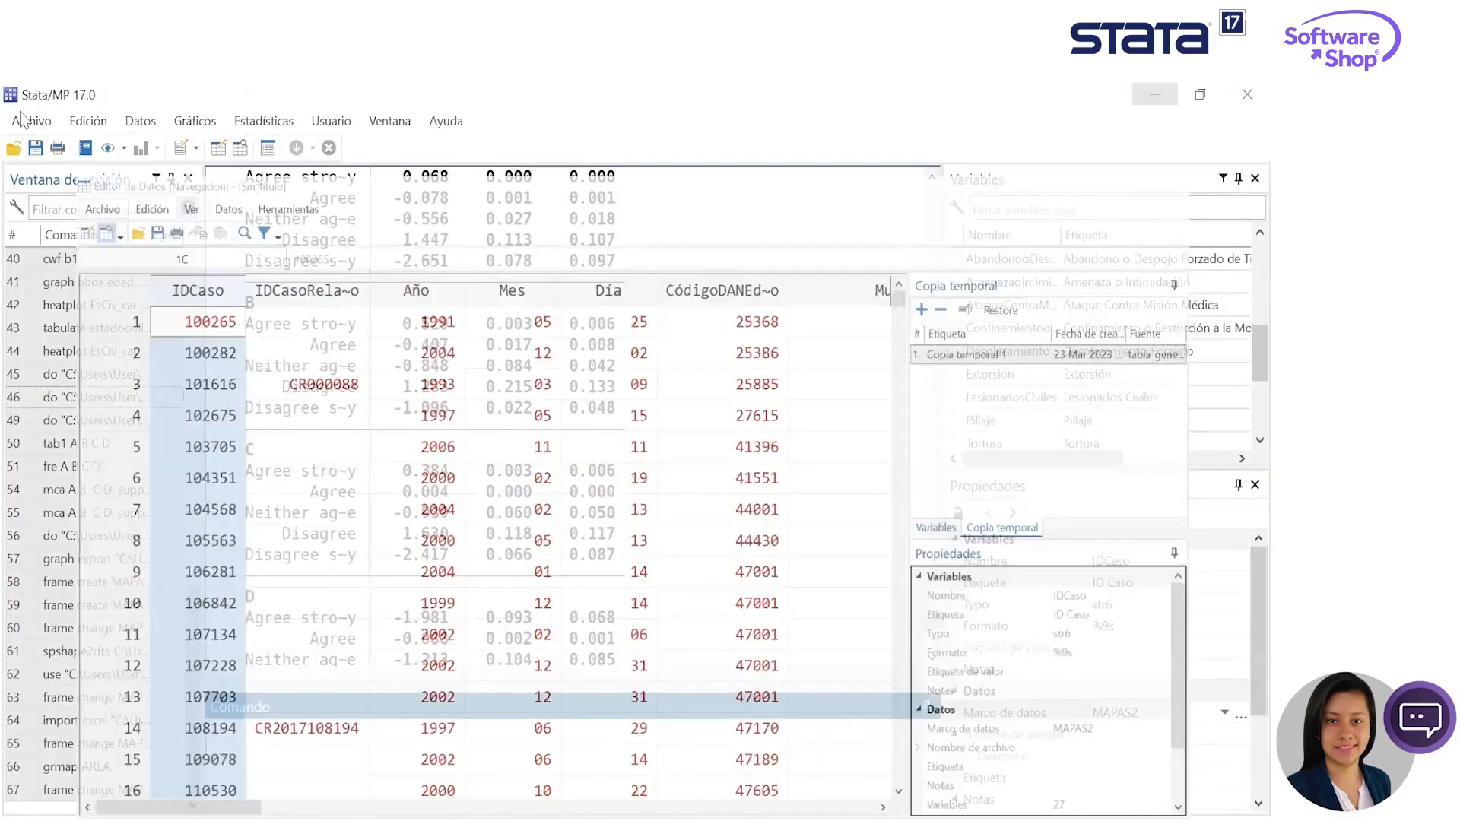
# - Start an Excel import and load the Base_MED_b1 workbook from the Capacitación_Upopular_Cesar folder
pyautogui.click(31, 121)
pyautogui.moveTo(100, 374)
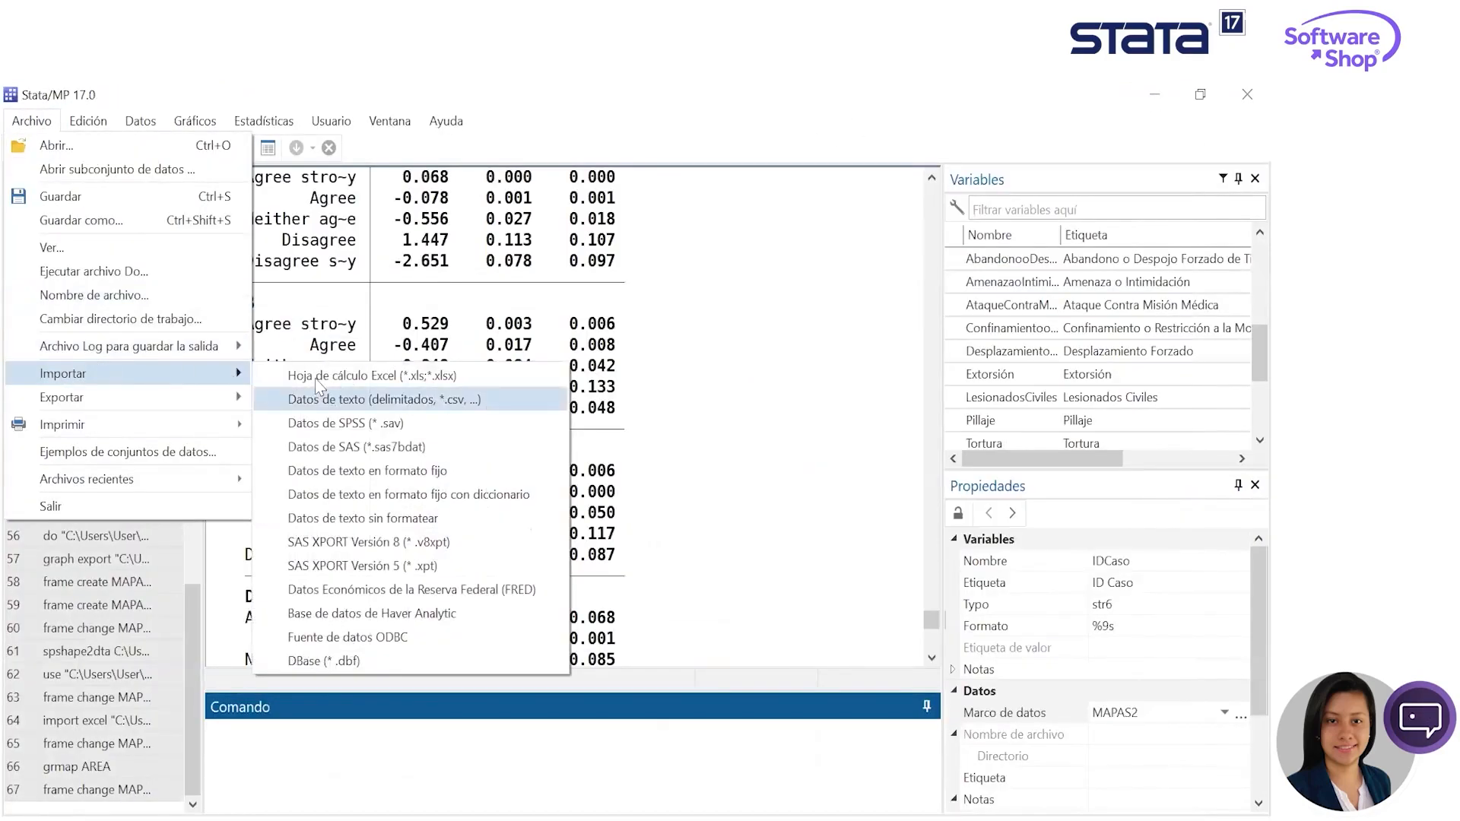
pyautogui.click(403, 377)
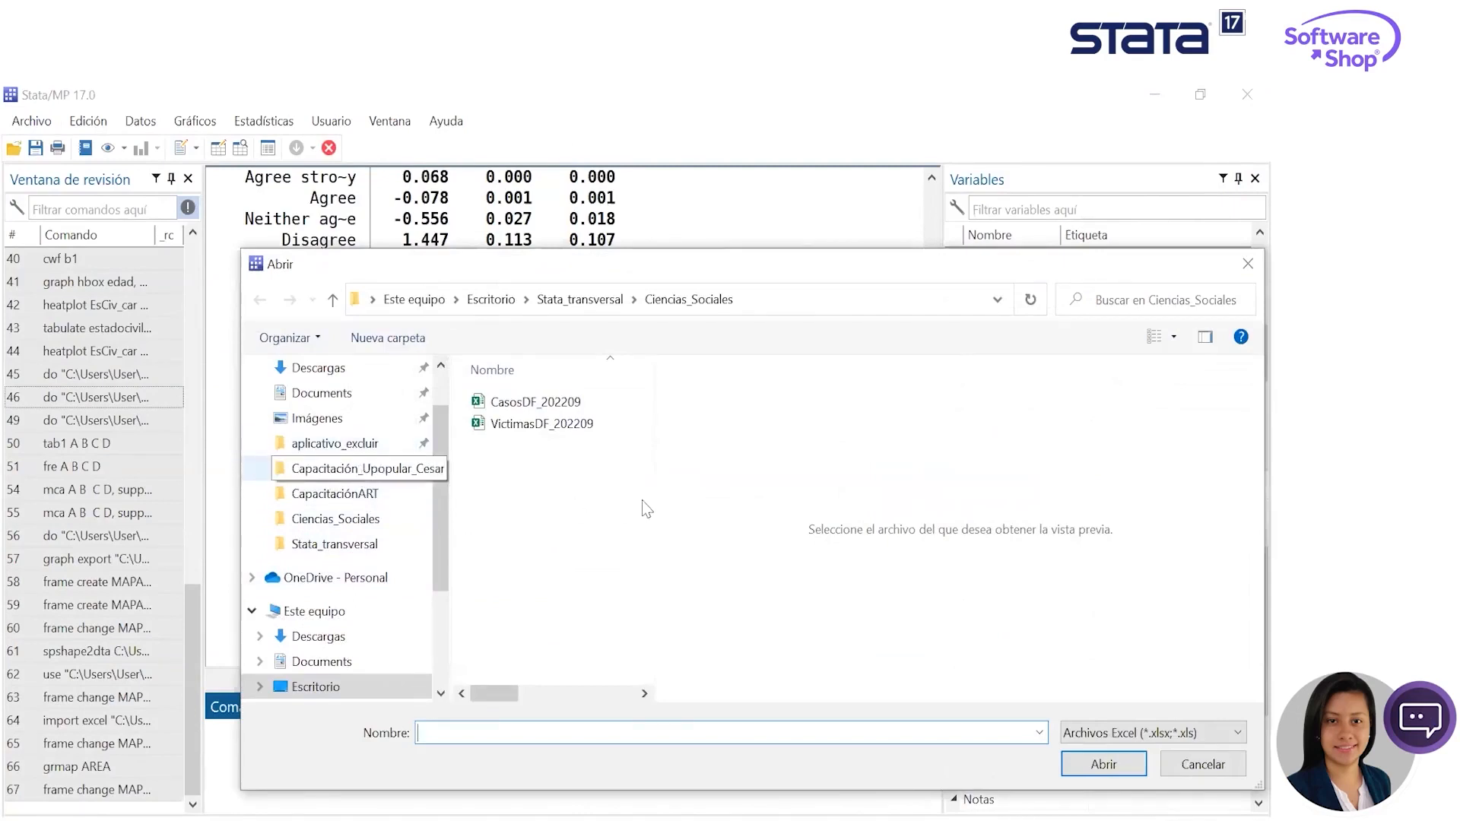
pyautogui.click(357, 468)
pyautogui.click(551, 403)
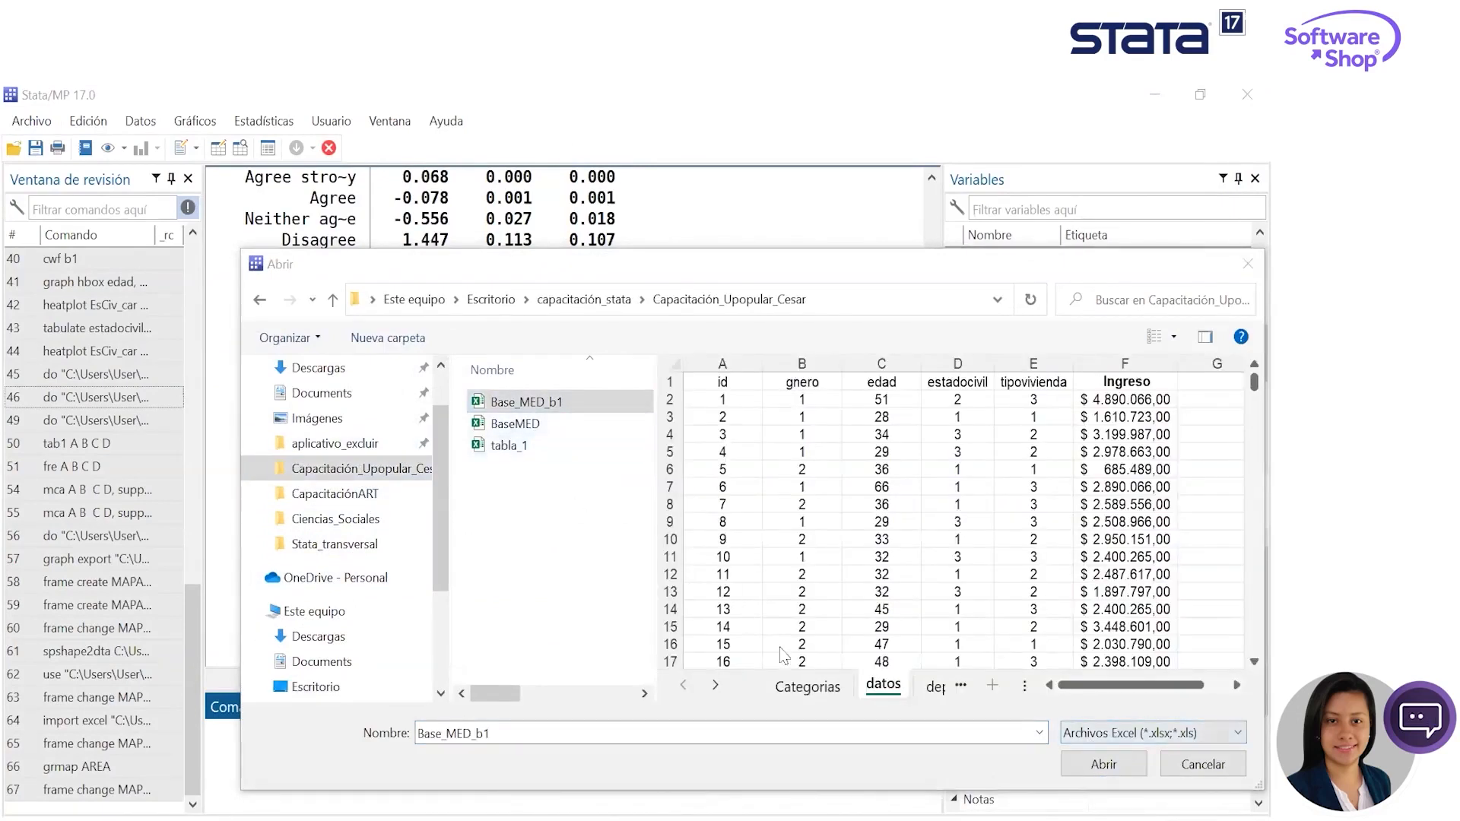
pyautogui.click(1109, 767)
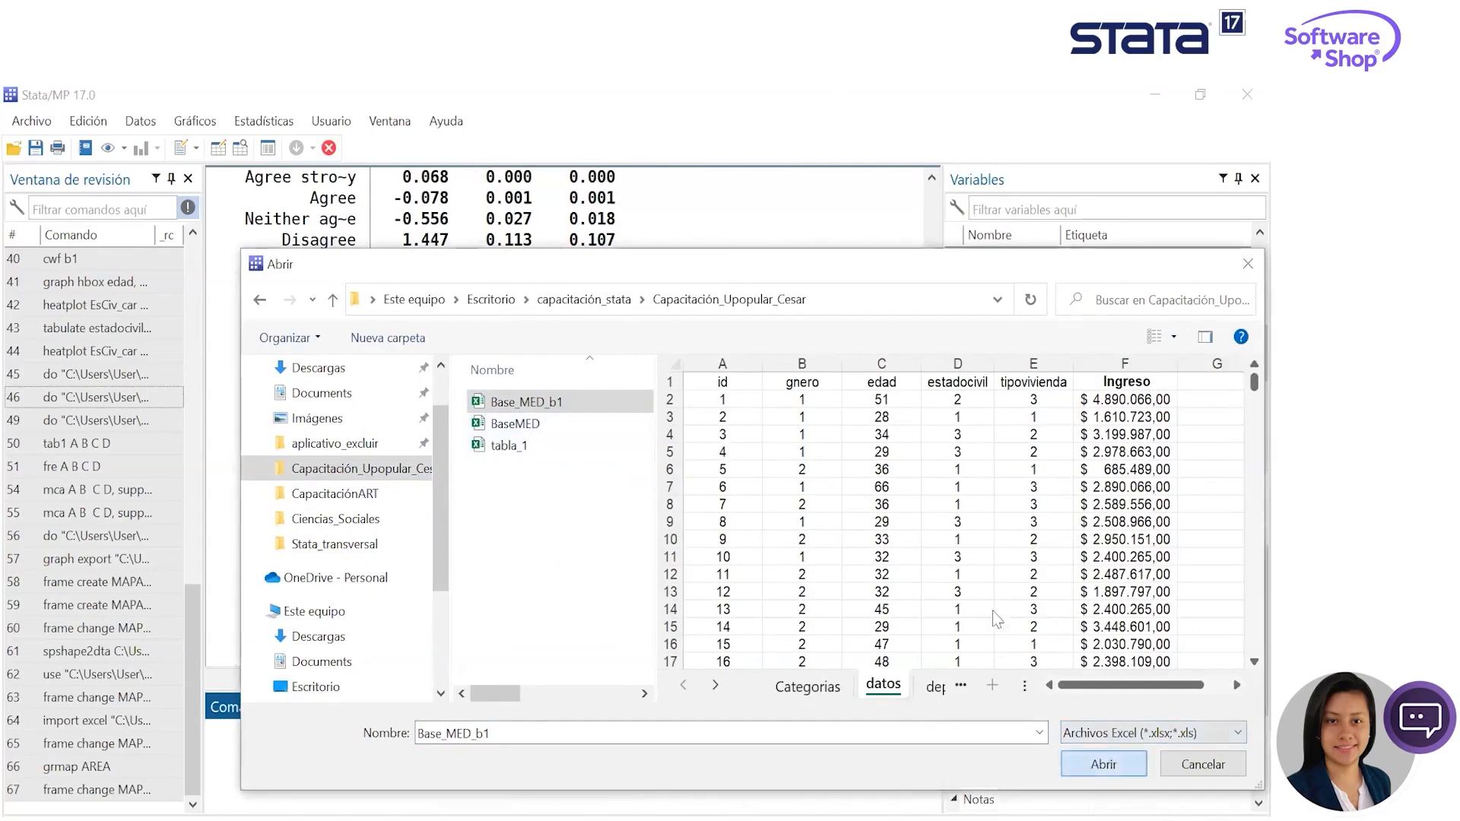
# - Preview the Categorias and datos sheets of the workbook, and choose the deptos sheet for the import
pyautogui.moveTo(842, 565)
pyautogui.mouseDown()
pyautogui.moveTo(842, 608)
pyautogui.moveTo(842, 574)
pyautogui.mouseUp()
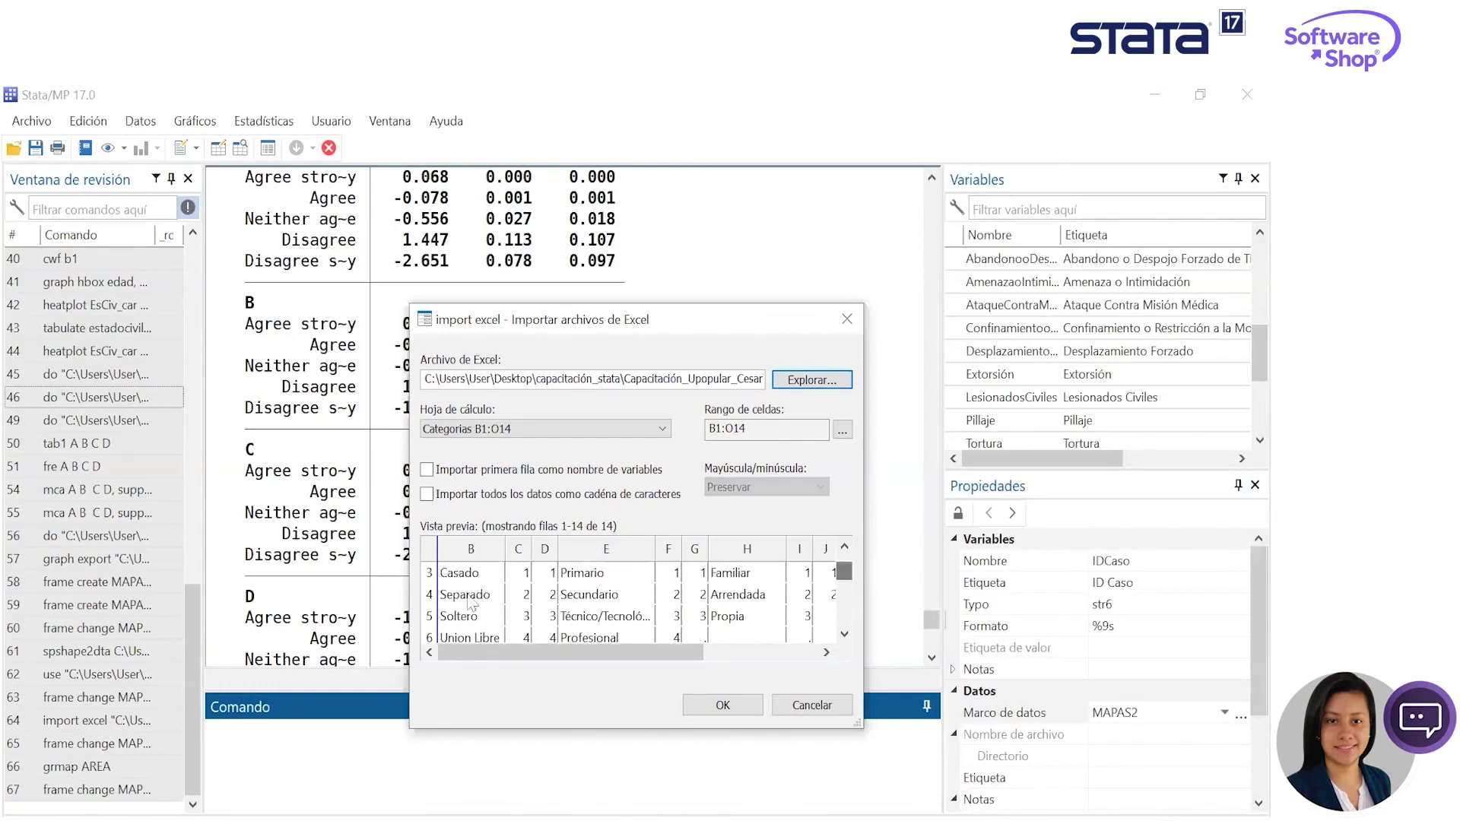
pyautogui.click(486, 429)
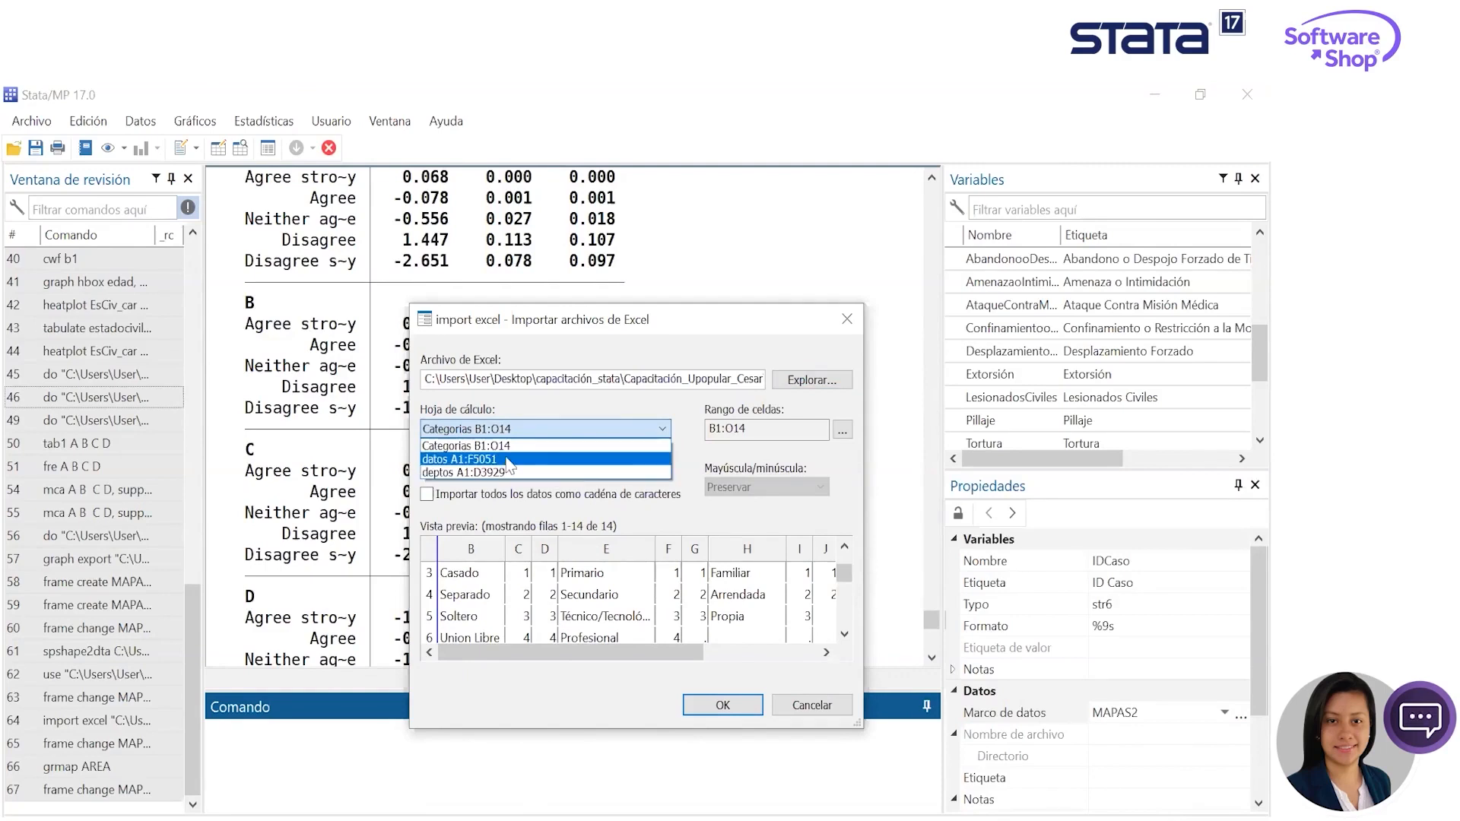
pyautogui.click(508, 460)
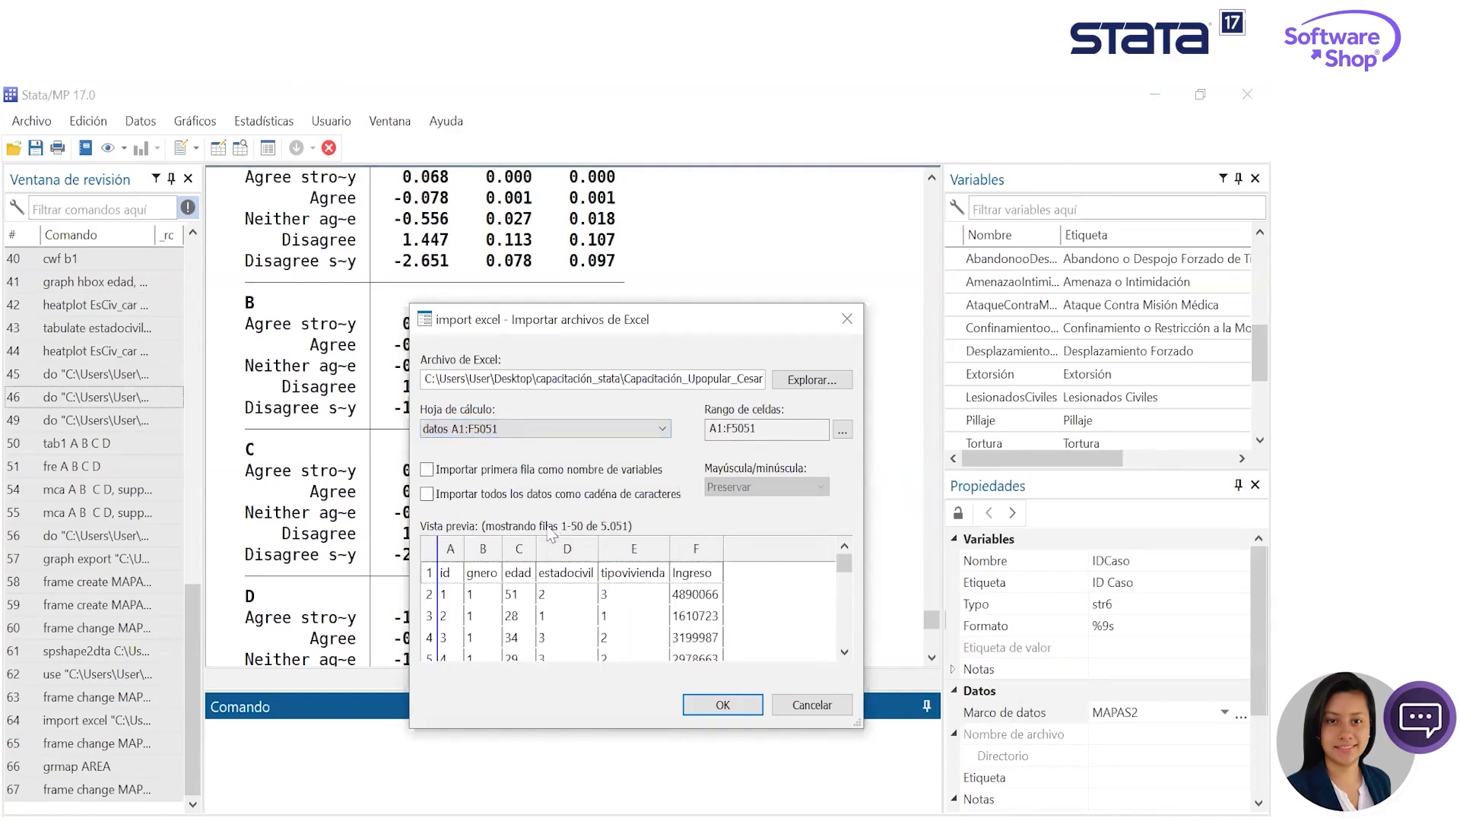
pyautogui.click(554, 428)
pyautogui.click(454, 467)
pyautogui.scroll(-1, 835, 595)
pyautogui.scroll(1, 623, 636)
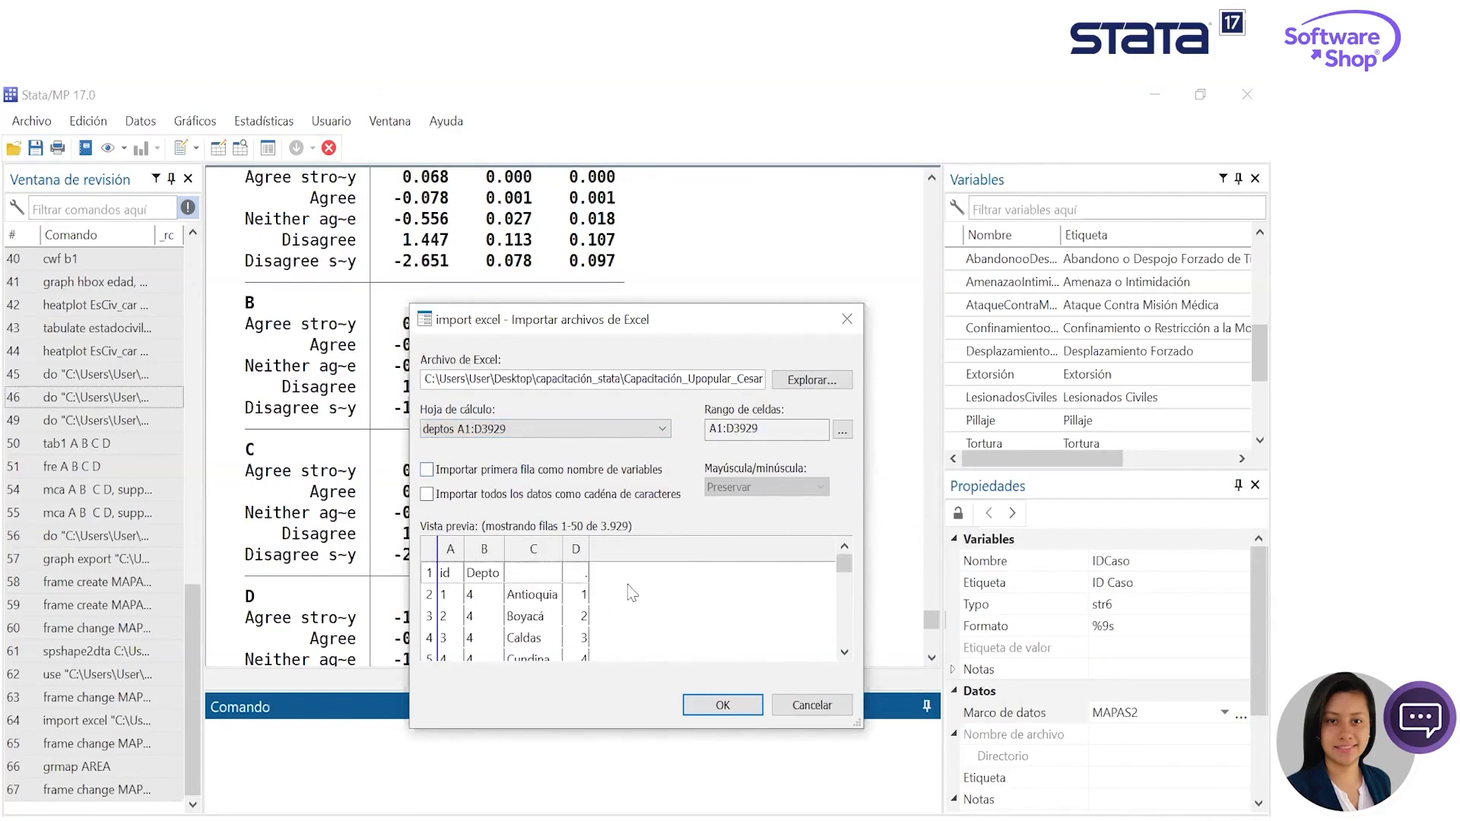
# - Use the first row as variable names, limit the cell range to A1:b3929, preview the rows, and close the import without running it
pyautogui.click(427, 469)
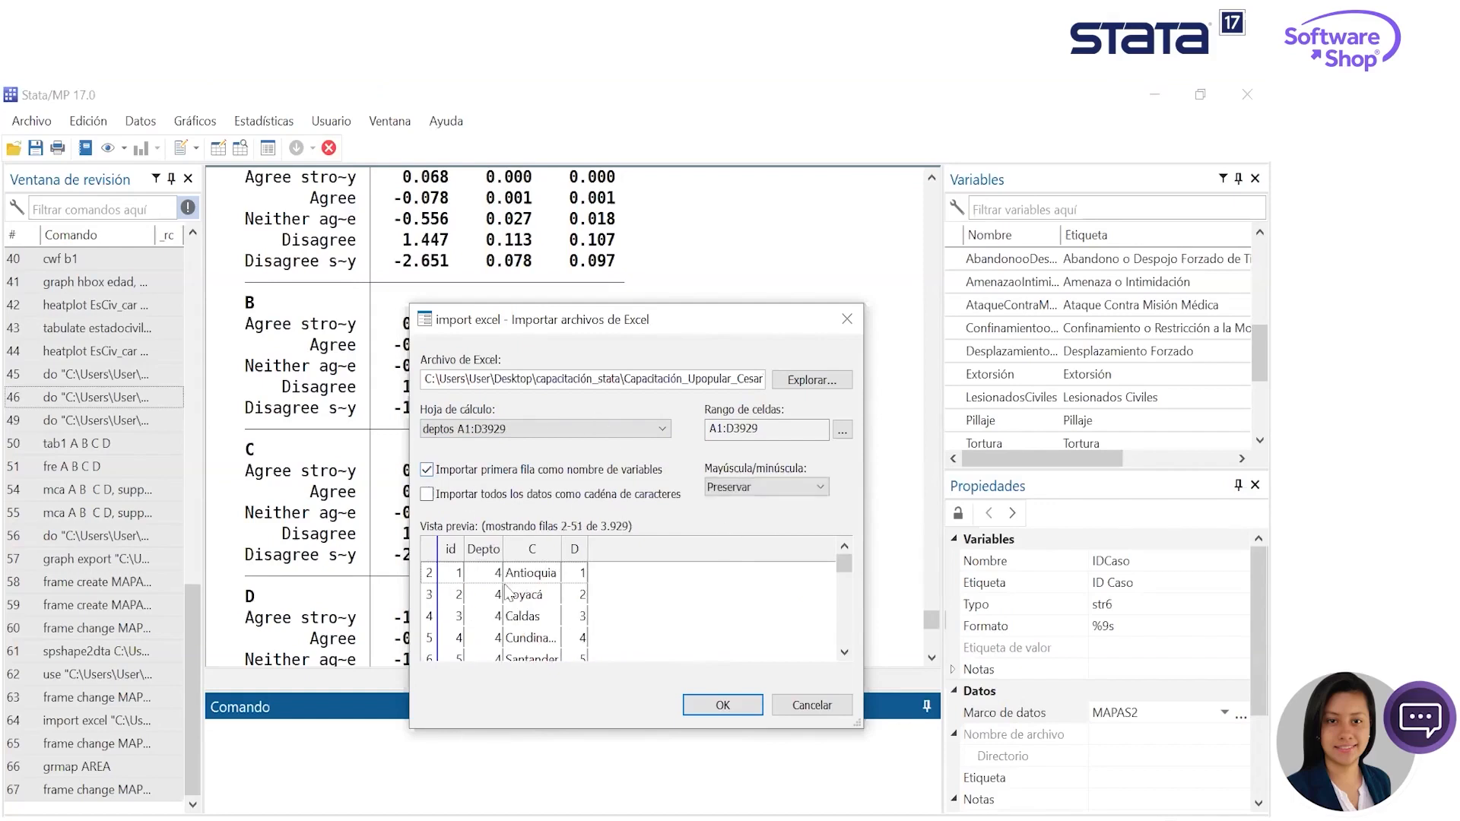
pyautogui.click(843, 429)
pyautogui.click(616, 539)
pyautogui.press('BackSpace')
pyautogui.write('b')
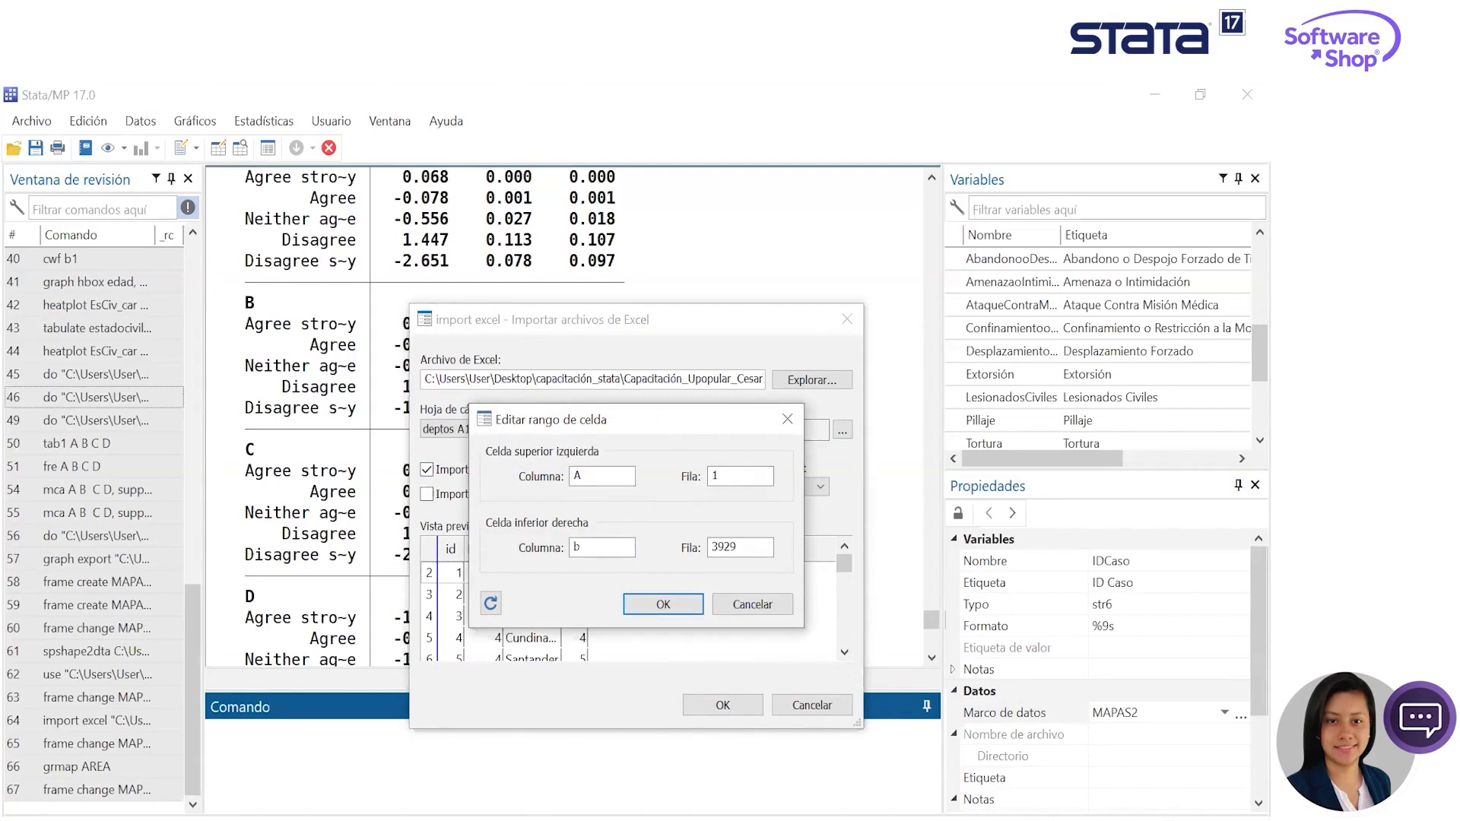
pyautogui.click(661, 605)
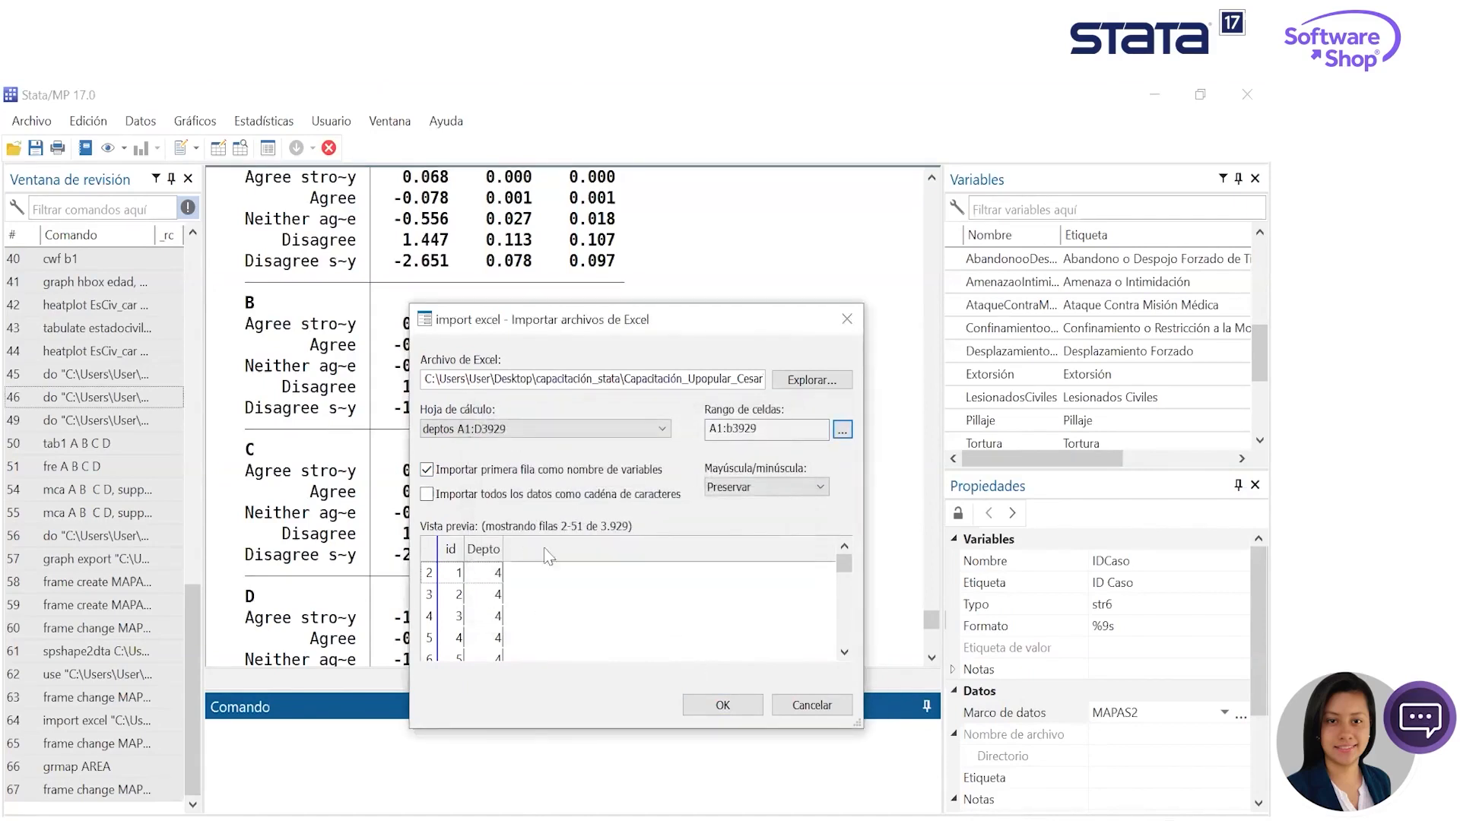
pyautogui.moveTo(842, 568)
pyautogui.mouseDown()
pyautogui.moveTo(836, 634)
pyautogui.moveTo(841, 563)
pyautogui.mouseUp()
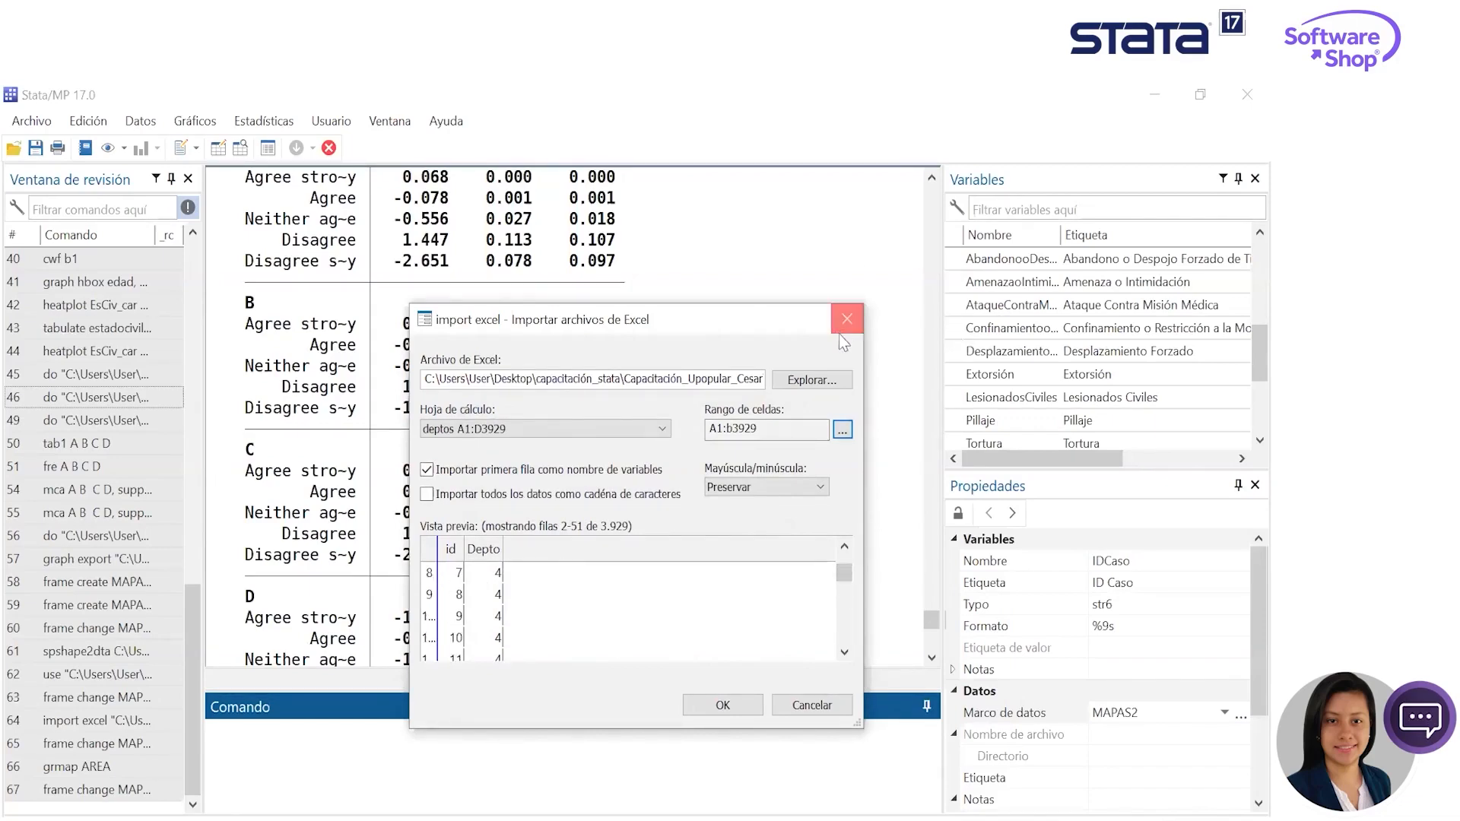
pyautogui.click(843, 328)
# - Examine the available commands for creating, transforming, combining and describing data
pyautogui.click(140, 121)
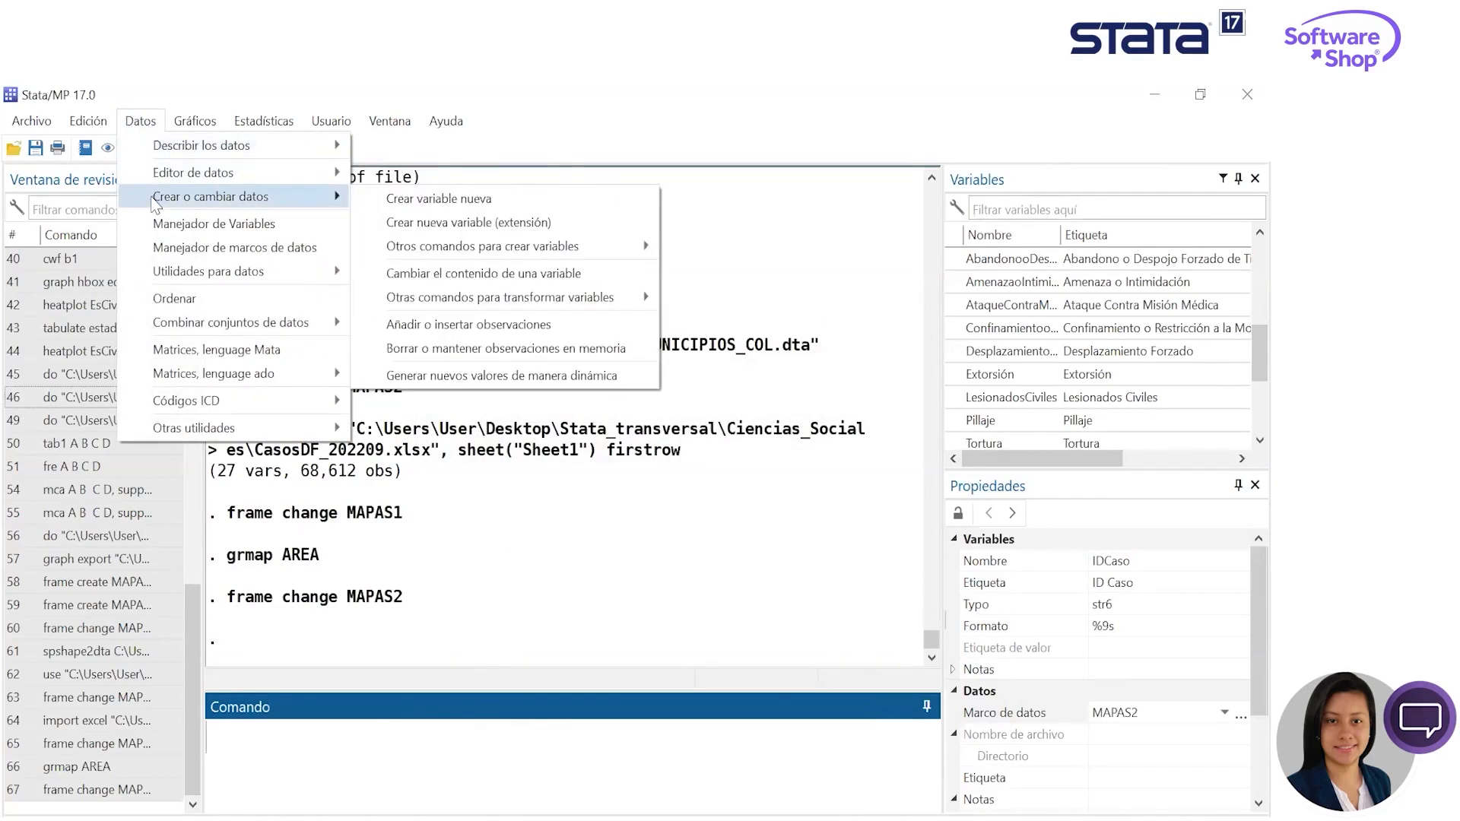
pyautogui.moveTo(250, 173)
pyautogui.moveTo(262, 323)
pyautogui.click(731, 257)
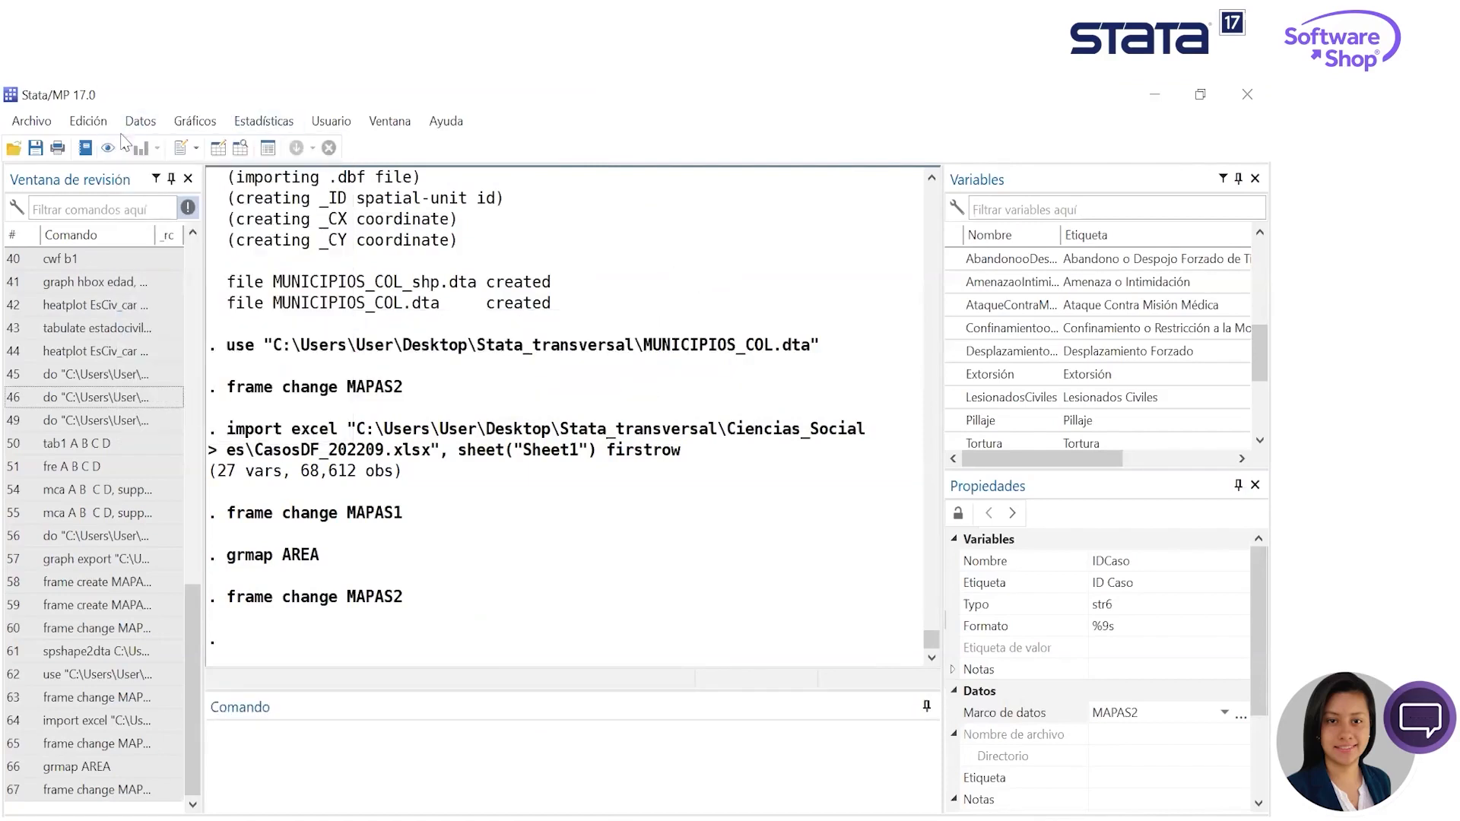
pyautogui.click(139, 121)
pyautogui.moveTo(254, 197)
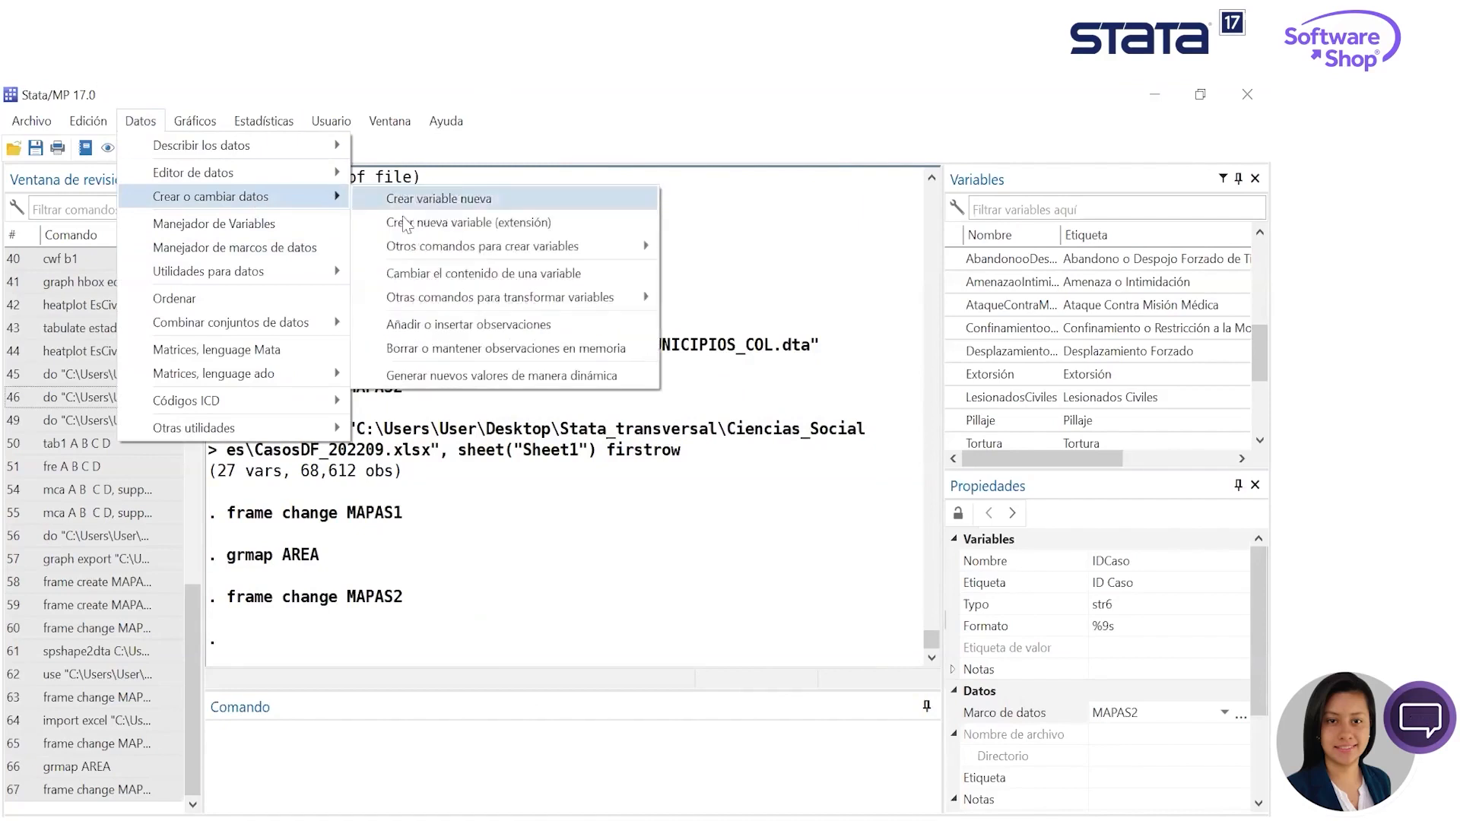
pyautogui.moveTo(491, 303)
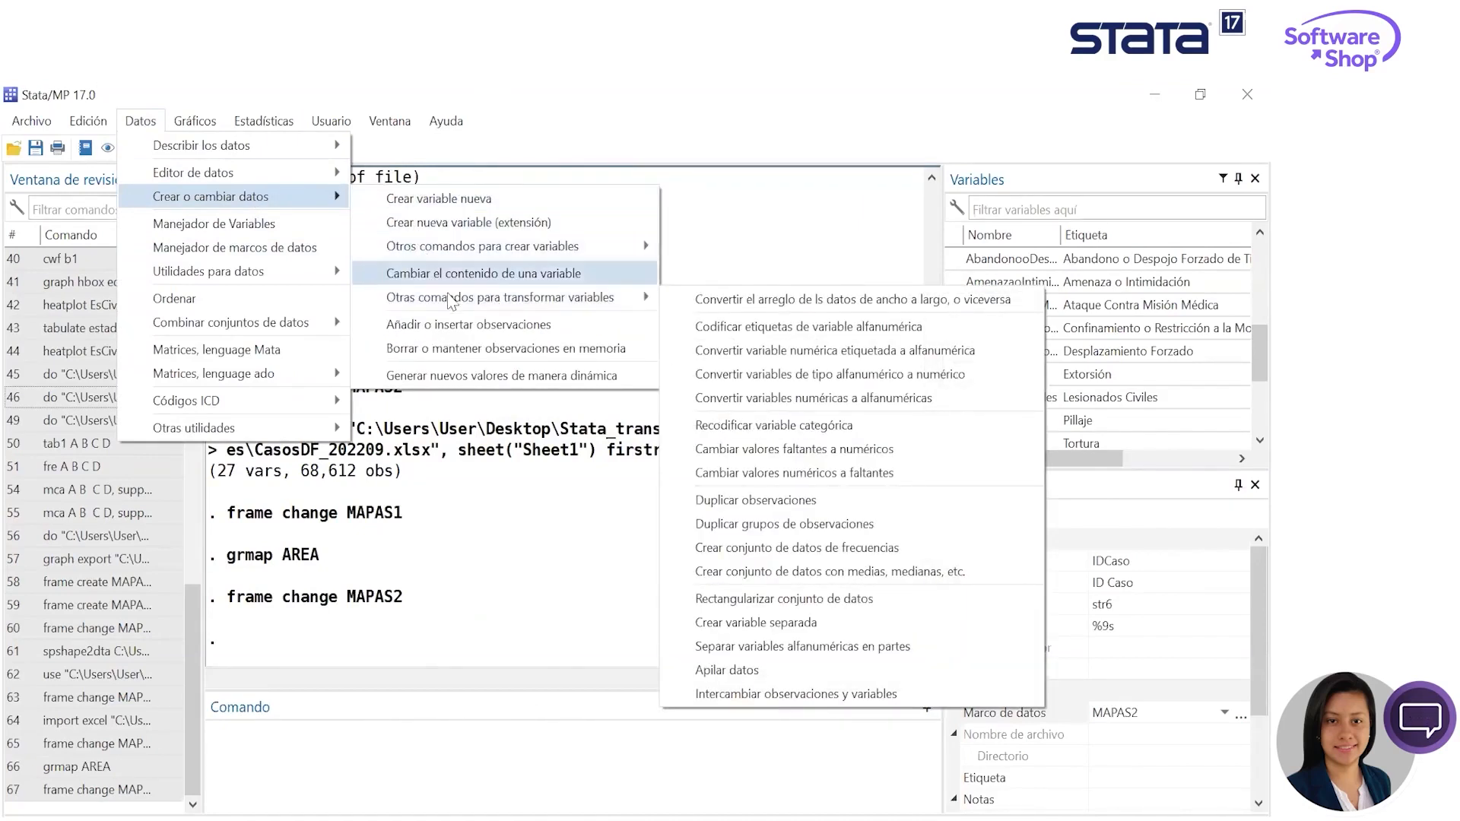
pyautogui.moveTo(456, 245)
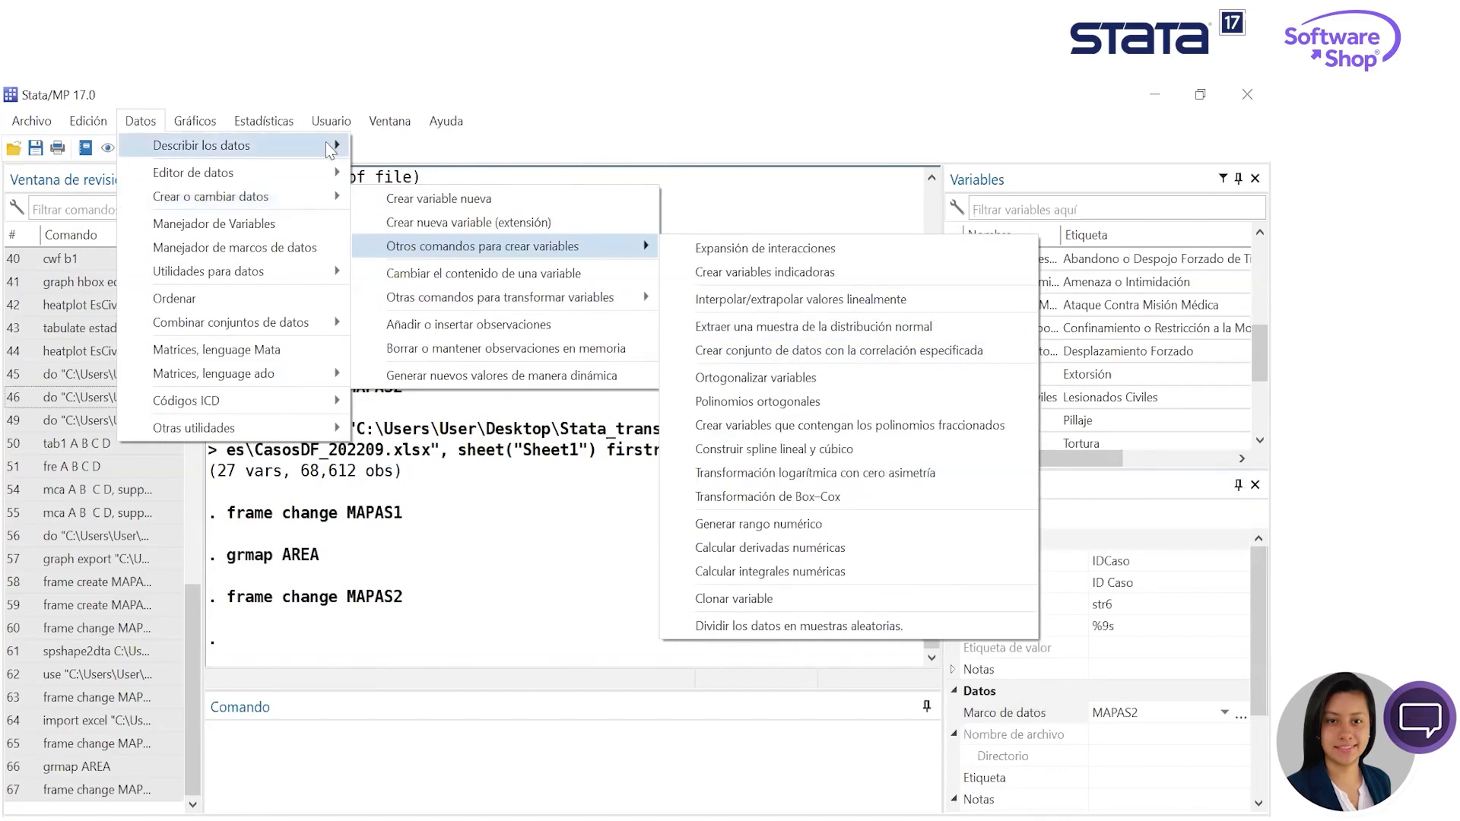
pyautogui.moveTo(186, 124)
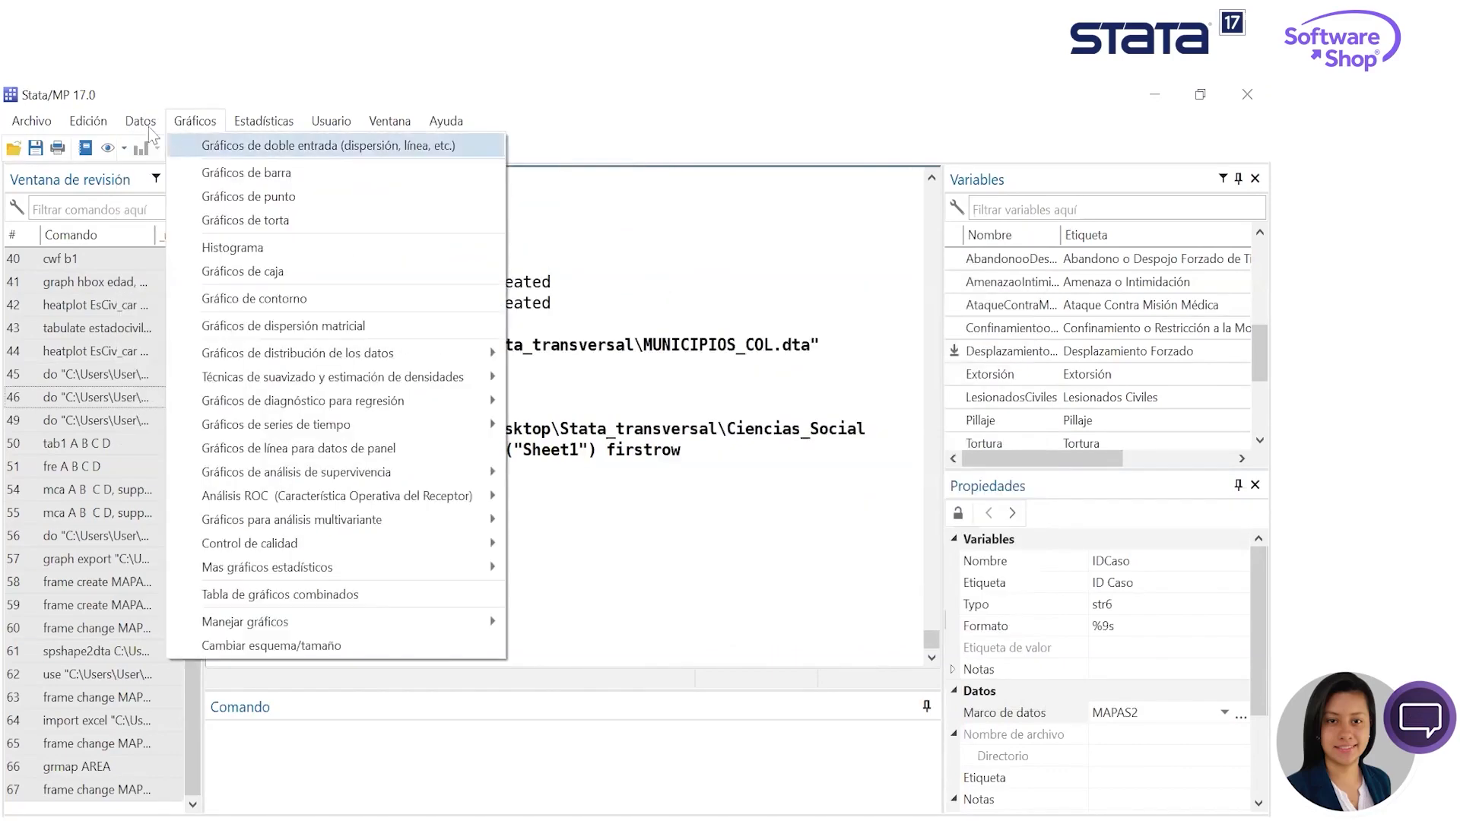
pyautogui.moveTo(290, 144)
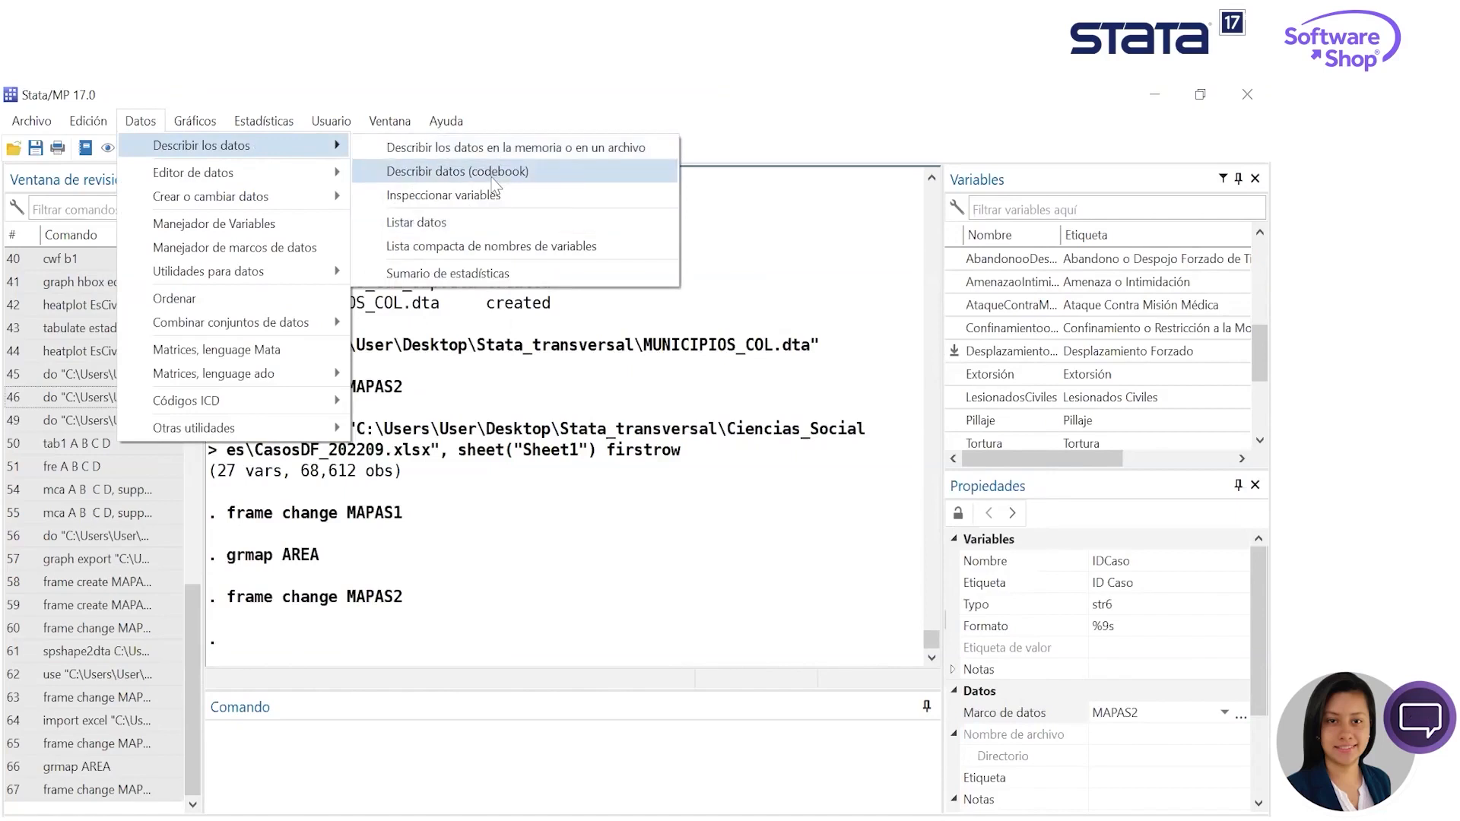